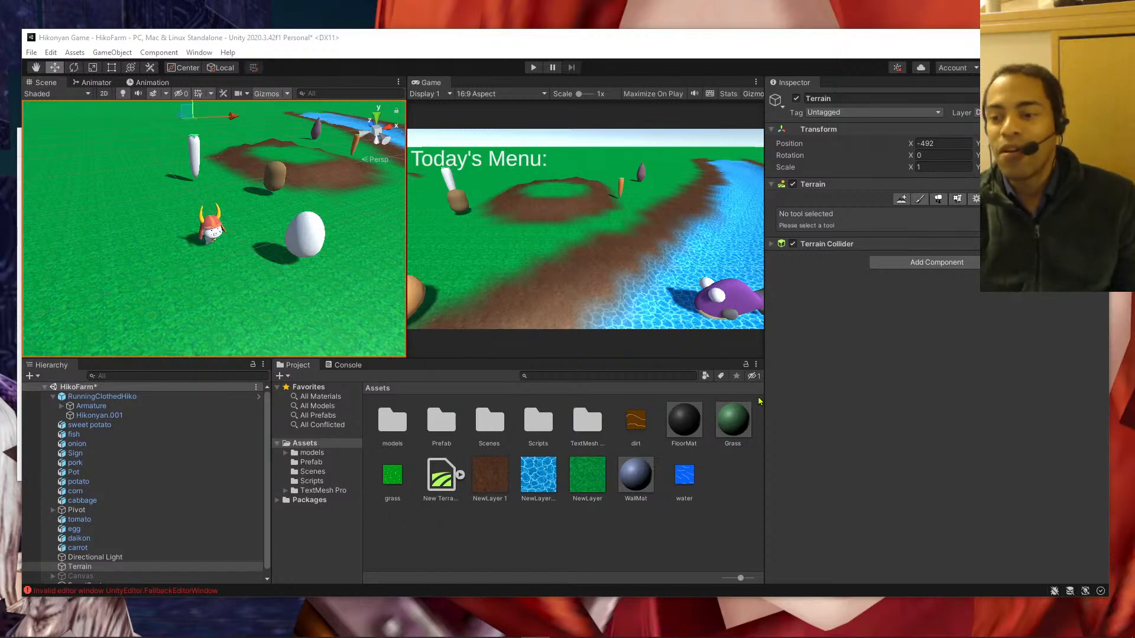
# - Enlarge the Scene and Game views, dock the Project panel beside the Console, and narrow the editor window to uncover Notepad
pyautogui.moveTo(765, 400); pyautogui.dragTo(947, 405)
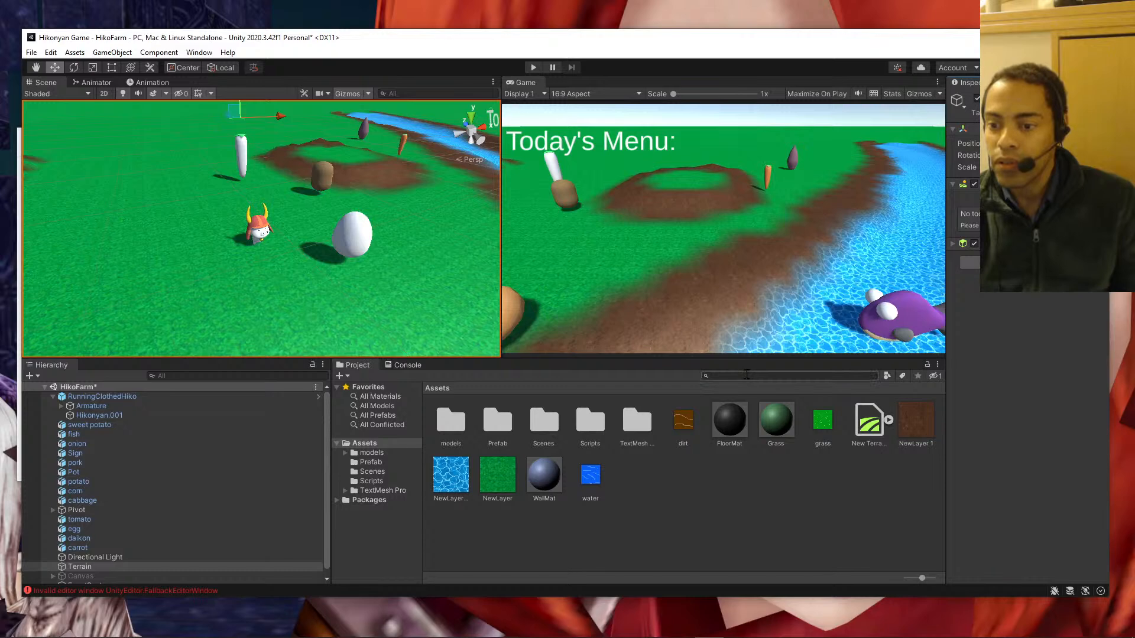
pyautogui.moveTo(362, 364)
pyautogui.mouseDown()
pyautogui.moveTo(372, 428)
pyautogui.moveTo(367, 371)
pyautogui.moveTo(351, 362)
pyautogui.mouseUp()
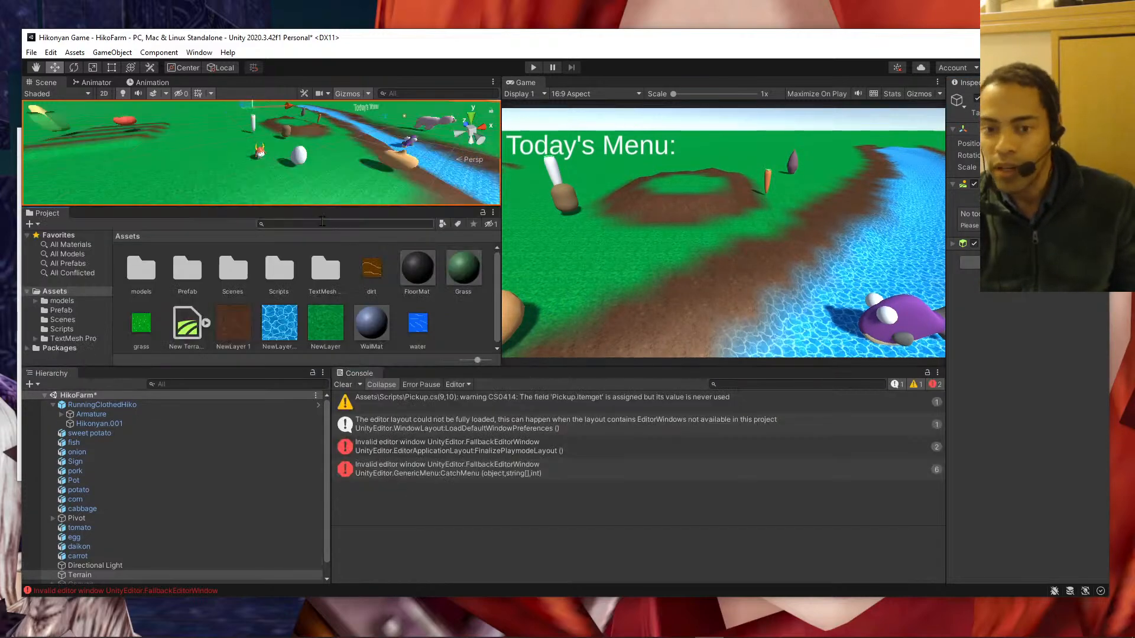
pyautogui.moveTo(46, 219); pyautogui.dragTo(358, 373)
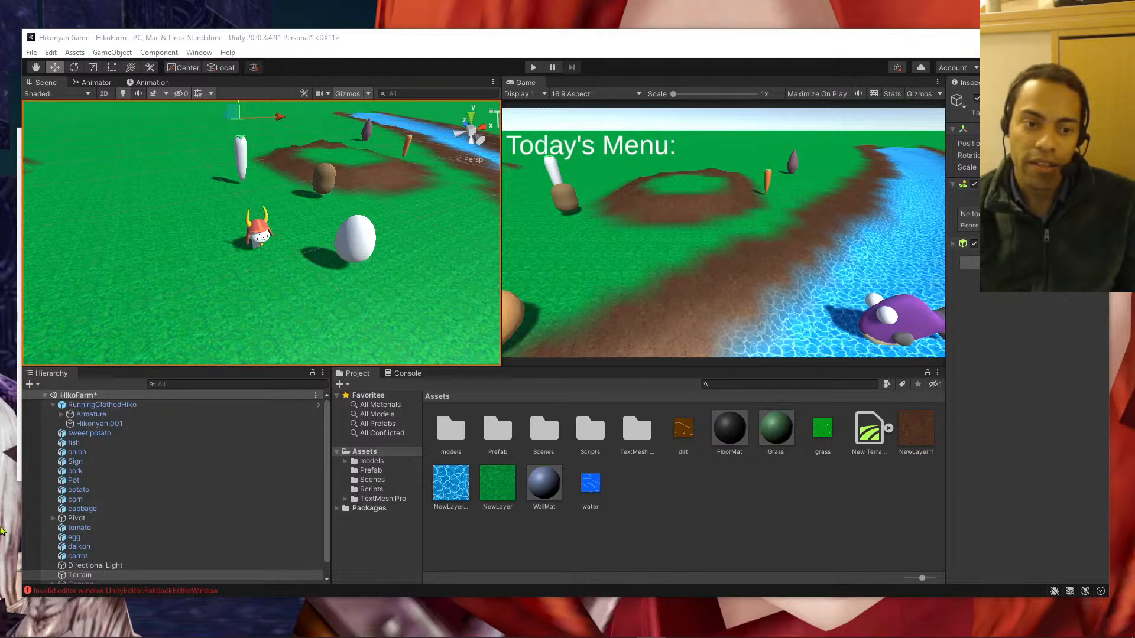
pyautogui.moveTo(23, 335); pyautogui.dragTo(56, 335)
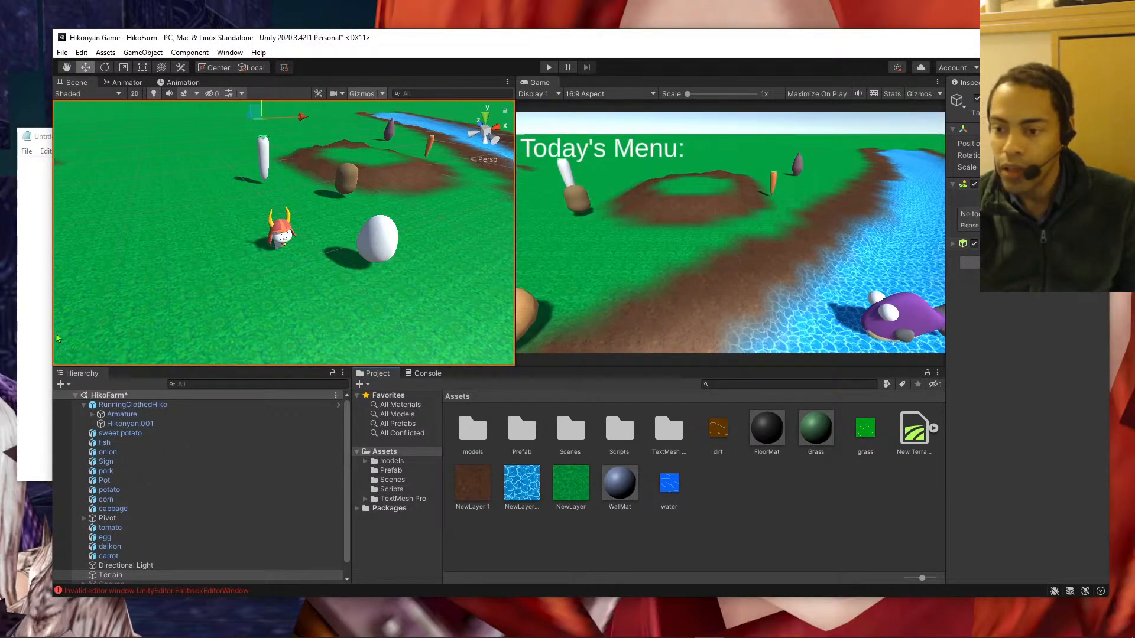
pyautogui.moveTo(561, 364); pyautogui.dragTo(561, 422)
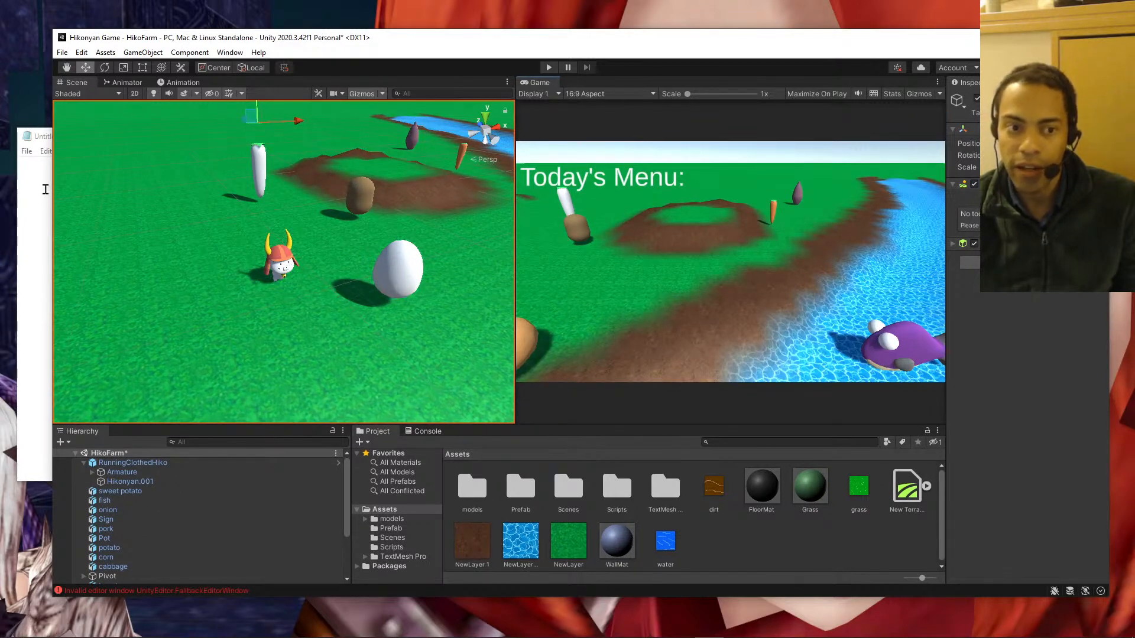
# - Switch to Notepad and write a four-line task list: Win Screen, rotating items, landscape, respawn
pyautogui.click(41, 201)
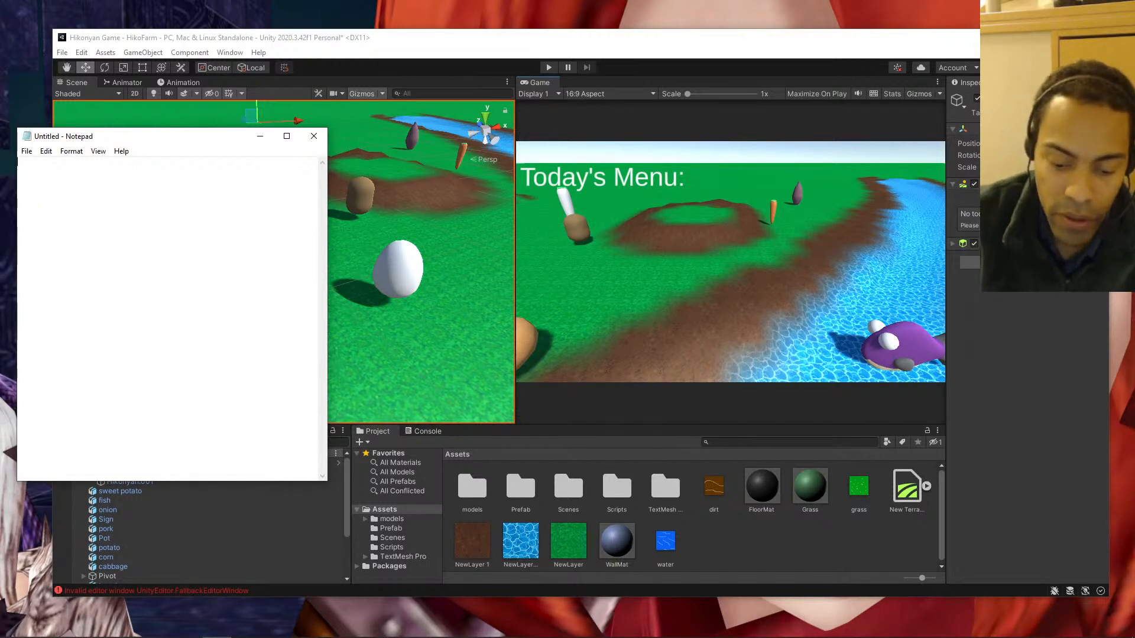
pyautogui.write('Win Screen')
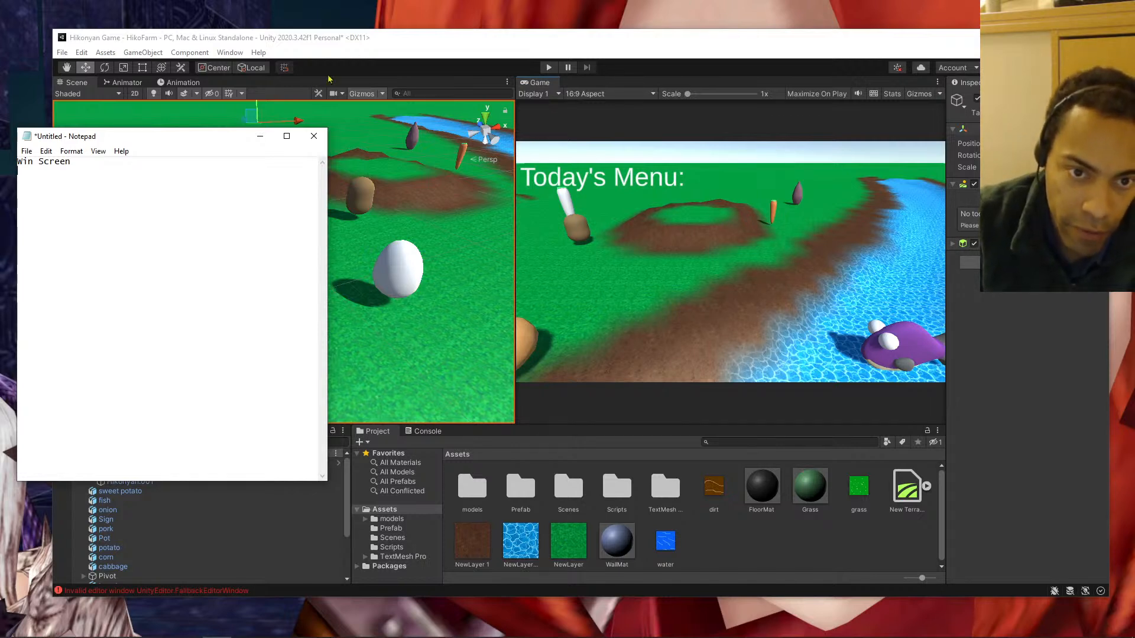
pyautogui.moveTo(181, 136); pyautogui.dragTo(182, 138)
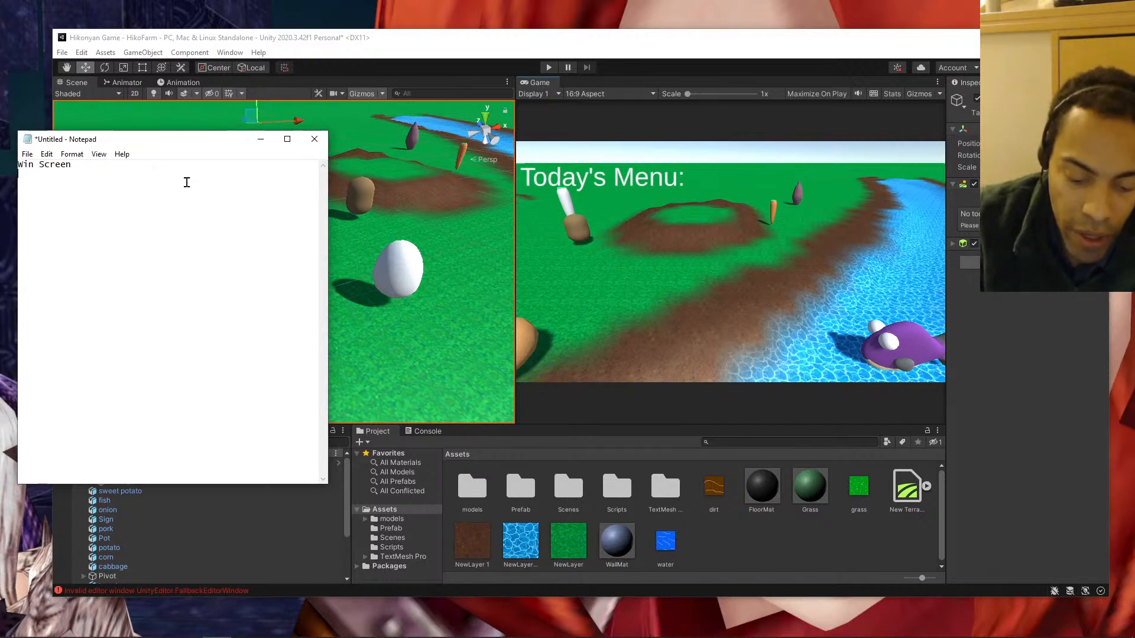
pyautogui.write('rotatin')
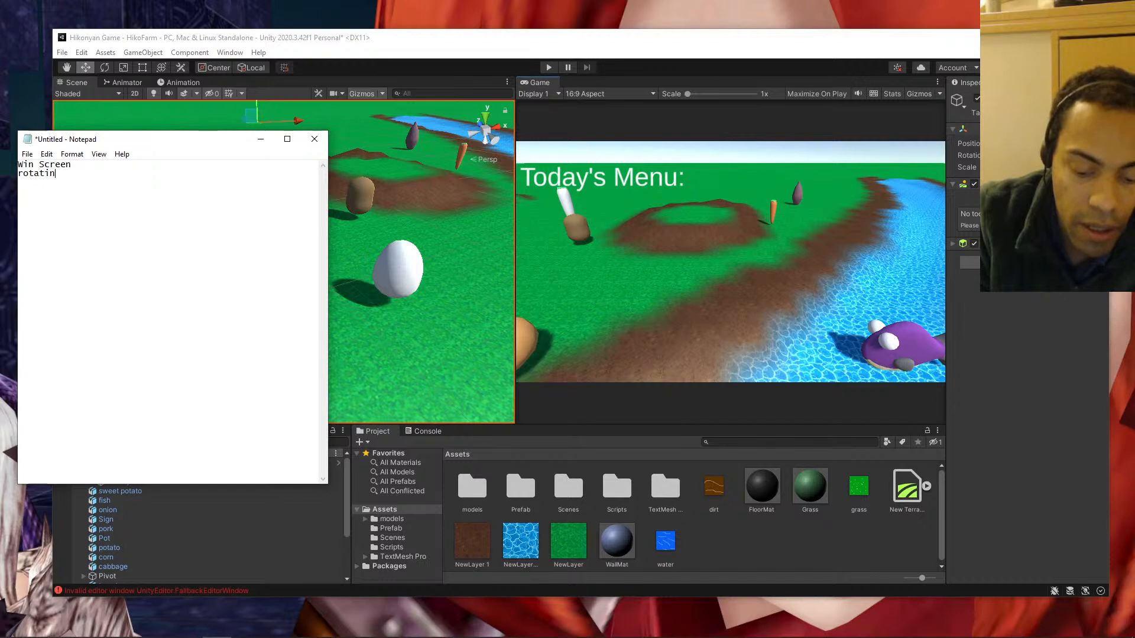
pyautogui.write('g items')
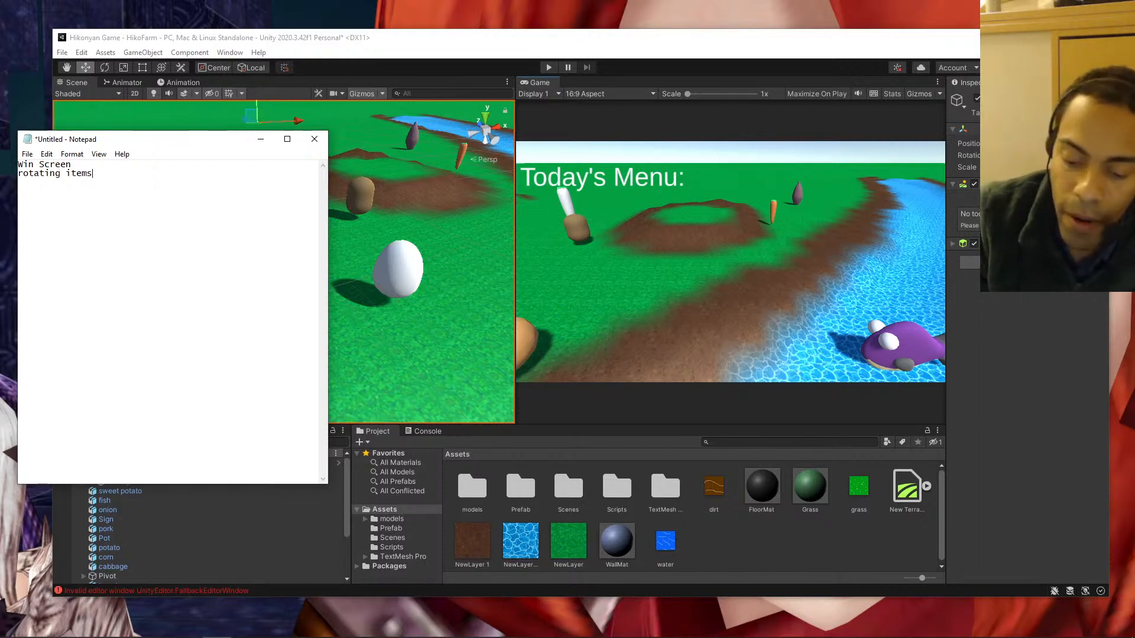
pyautogui.press('Return')
pyautogui.write('la')
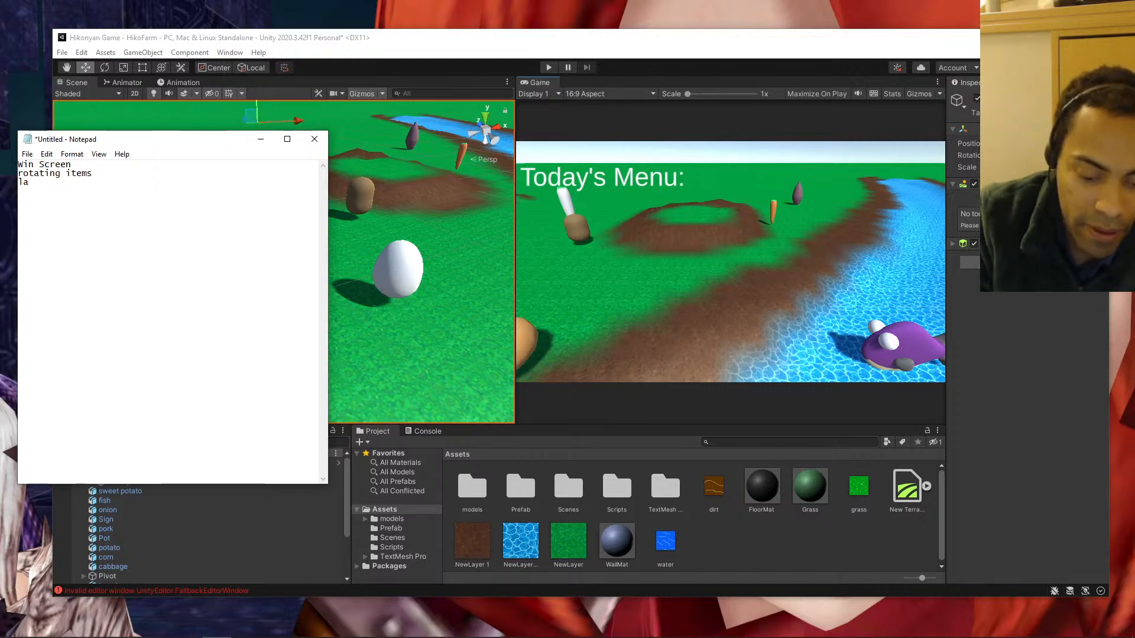
pyautogui.write('ndscape')
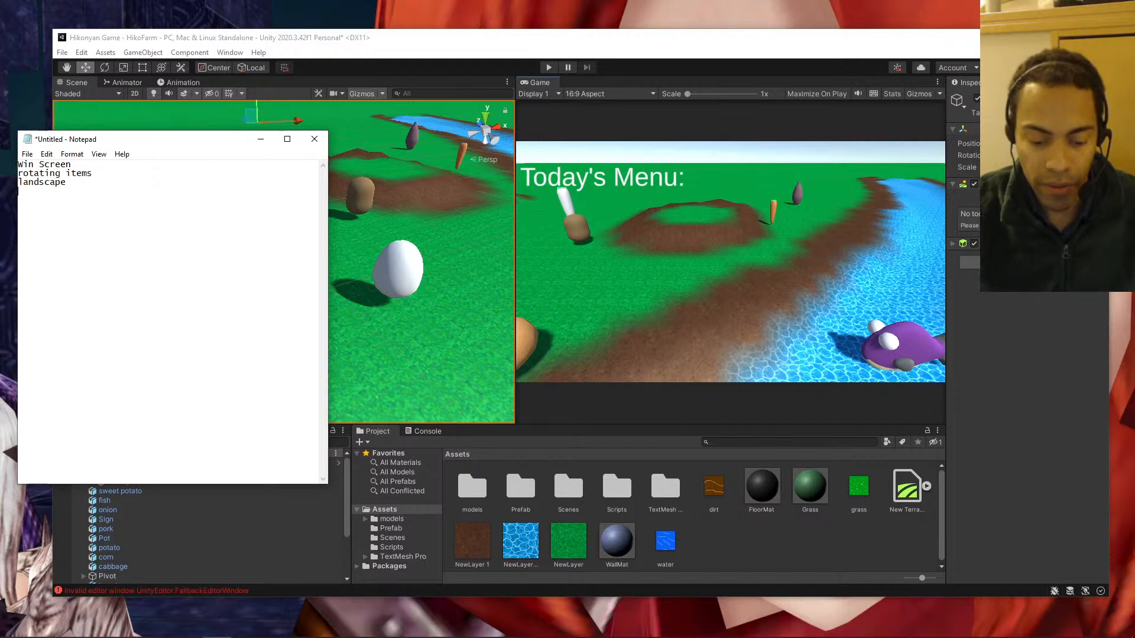
pyautogui.write('res')
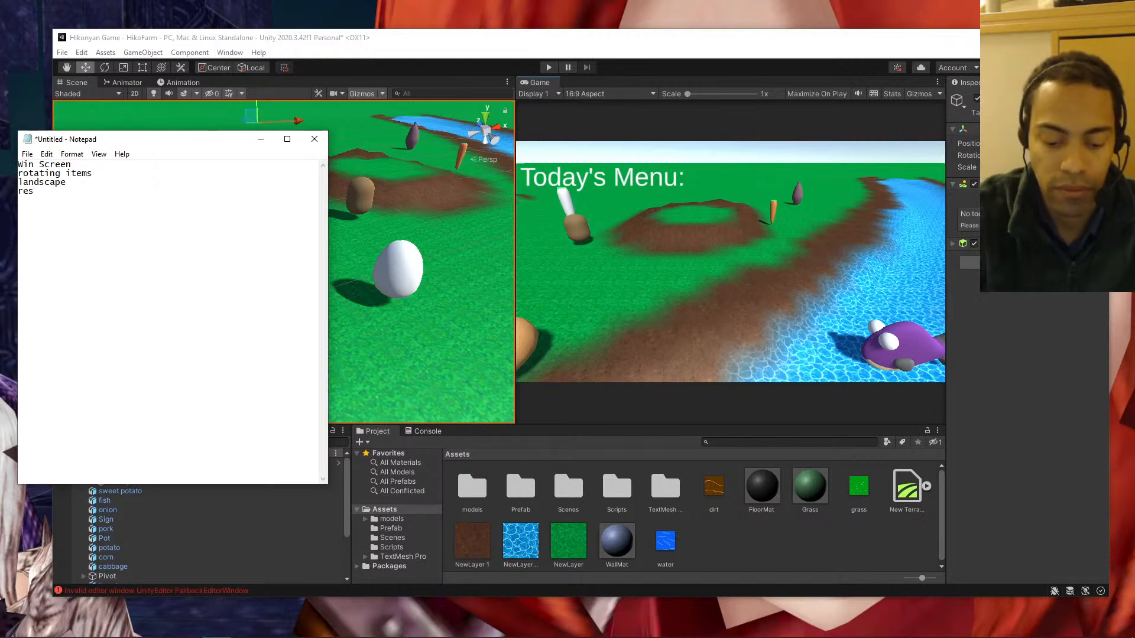
pyautogui.write('pawn')
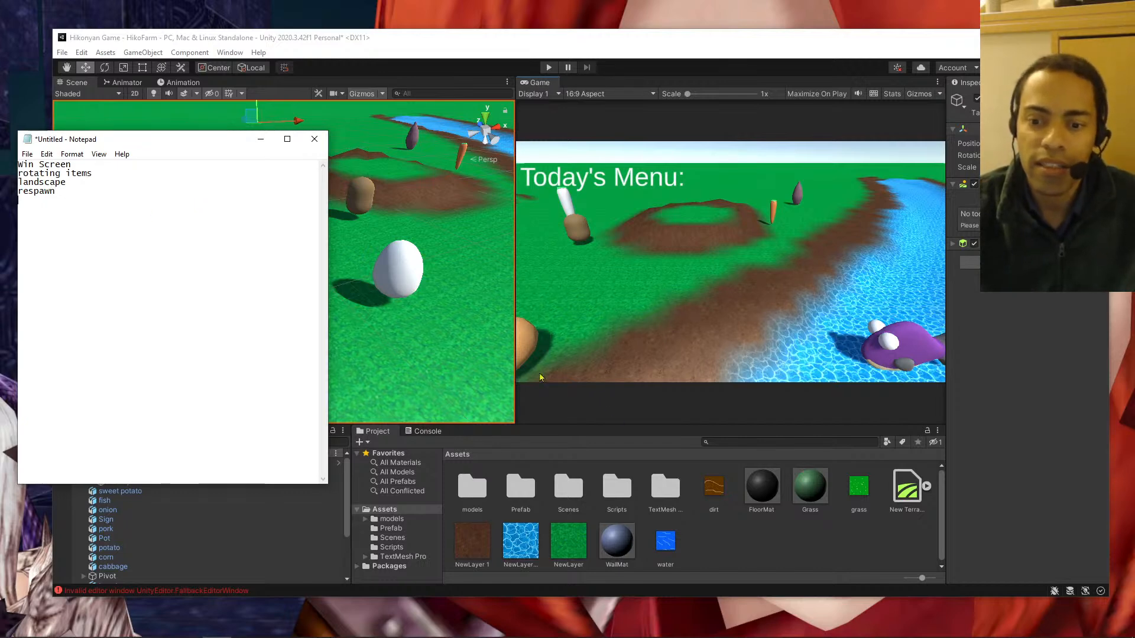
# - Switch back to Unity, widen the Game view, and play-test by running the character across the river before stopping the game
pyautogui.moveTo(515, 362); pyautogui.dragTo(471, 373)
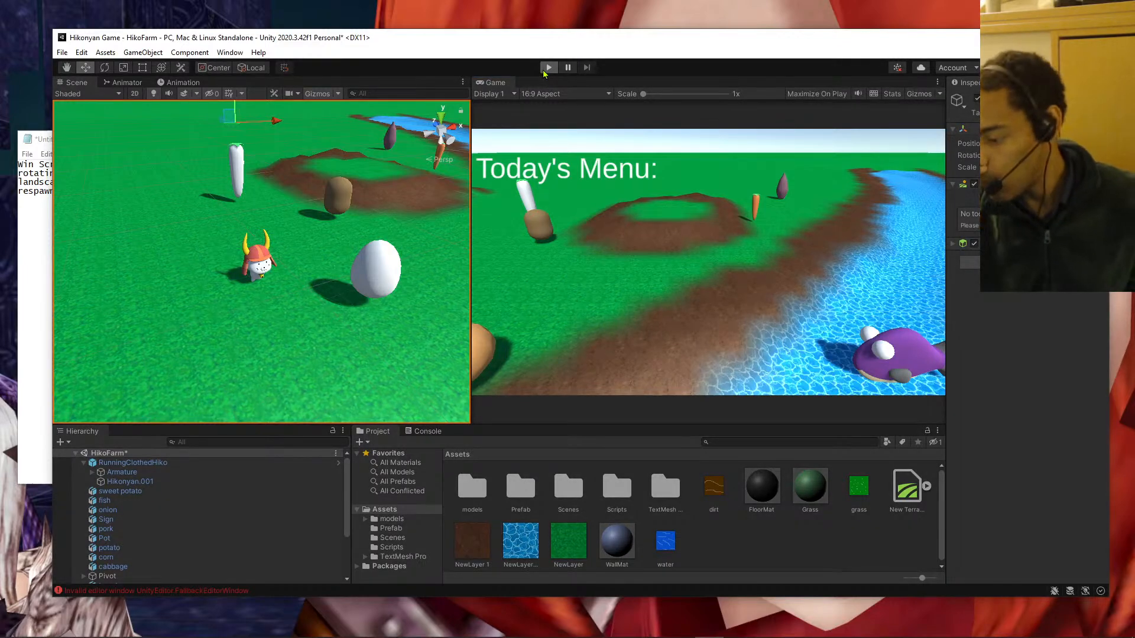
pyautogui.click(547, 69)
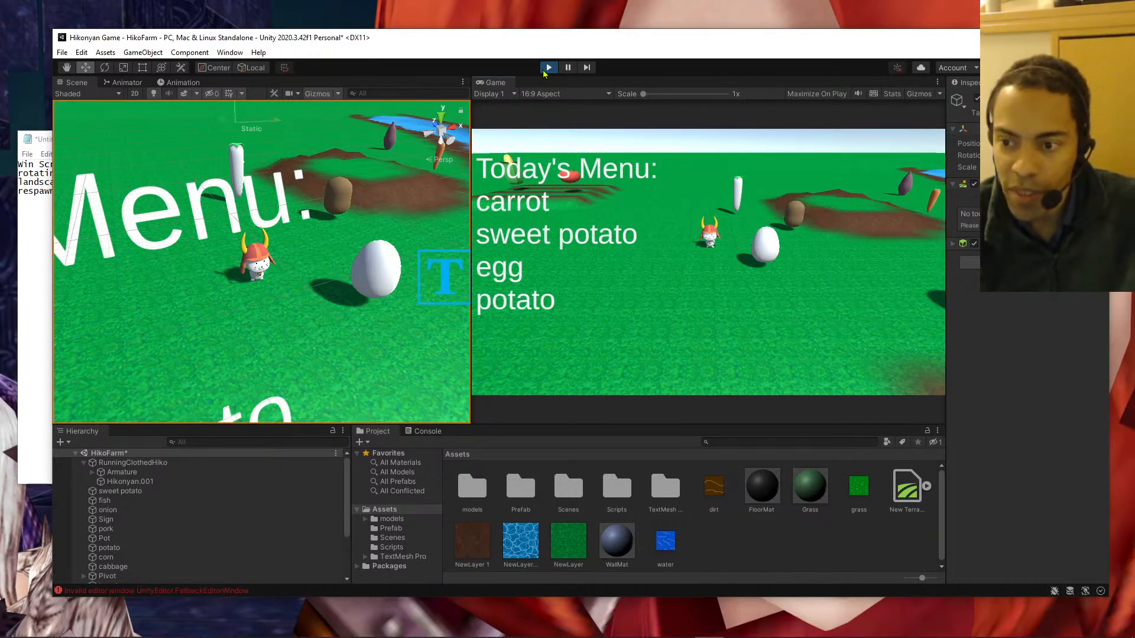
pyautogui.press('Down')
pyautogui.press('Right')
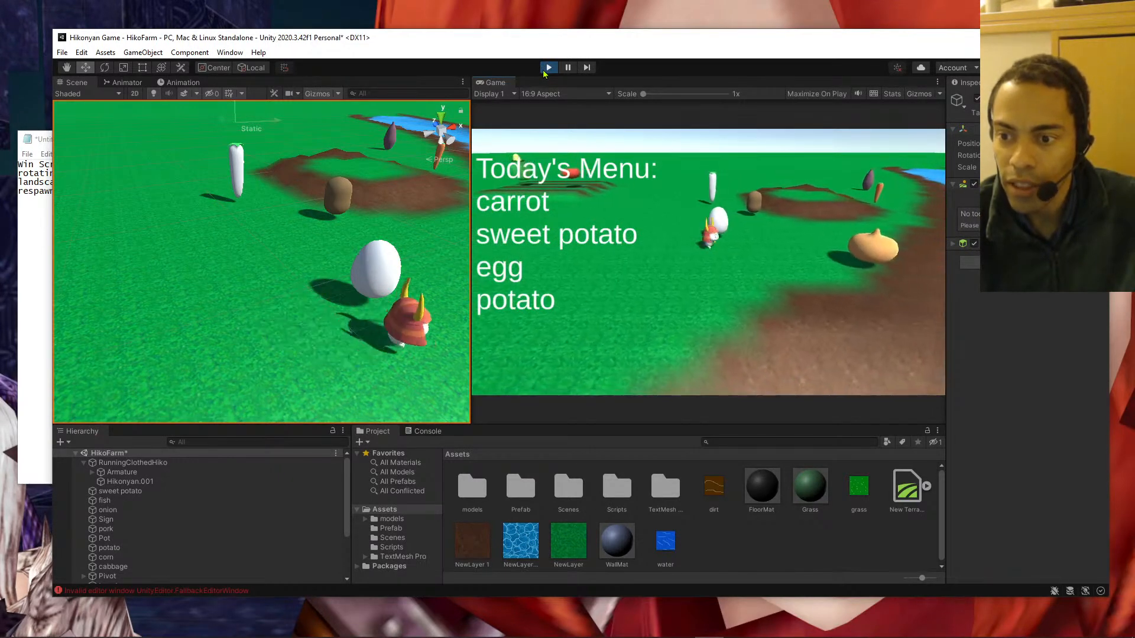
pyautogui.press('Down')
pyautogui.press('Down')
pyautogui.press('Right')
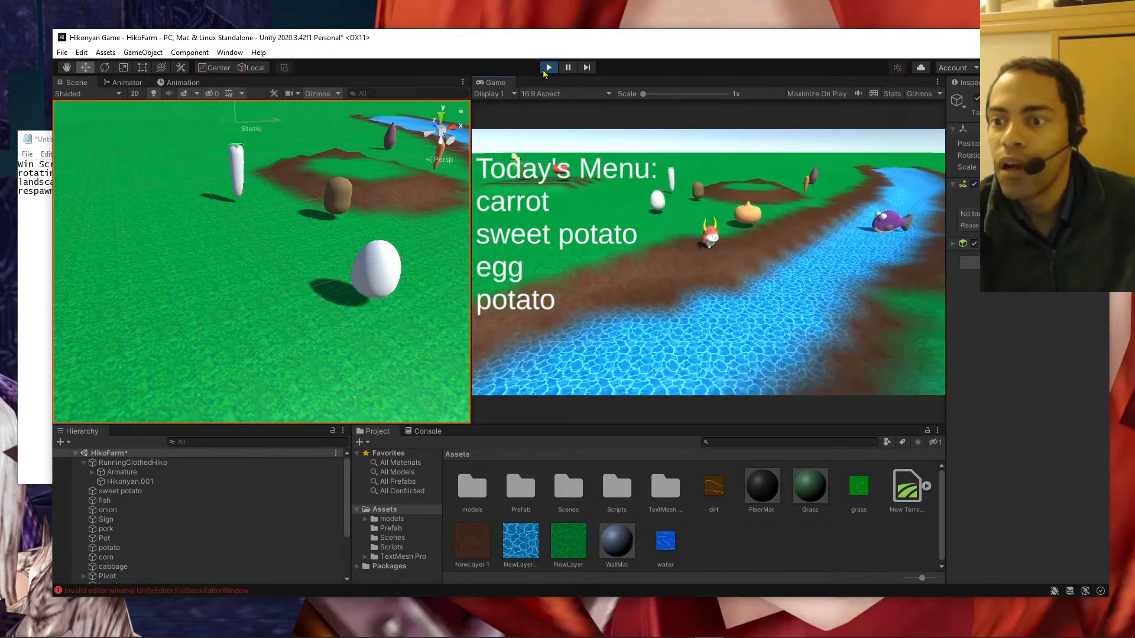
pyautogui.press('Down')
pyautogui.press('Right')
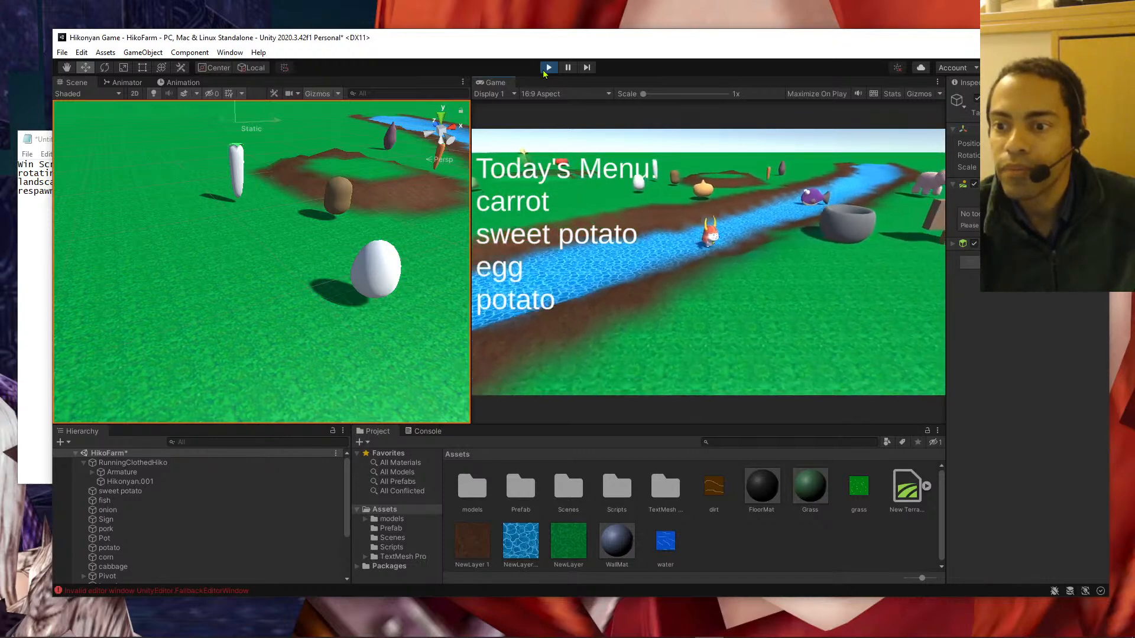
pyautogui.press('Down')
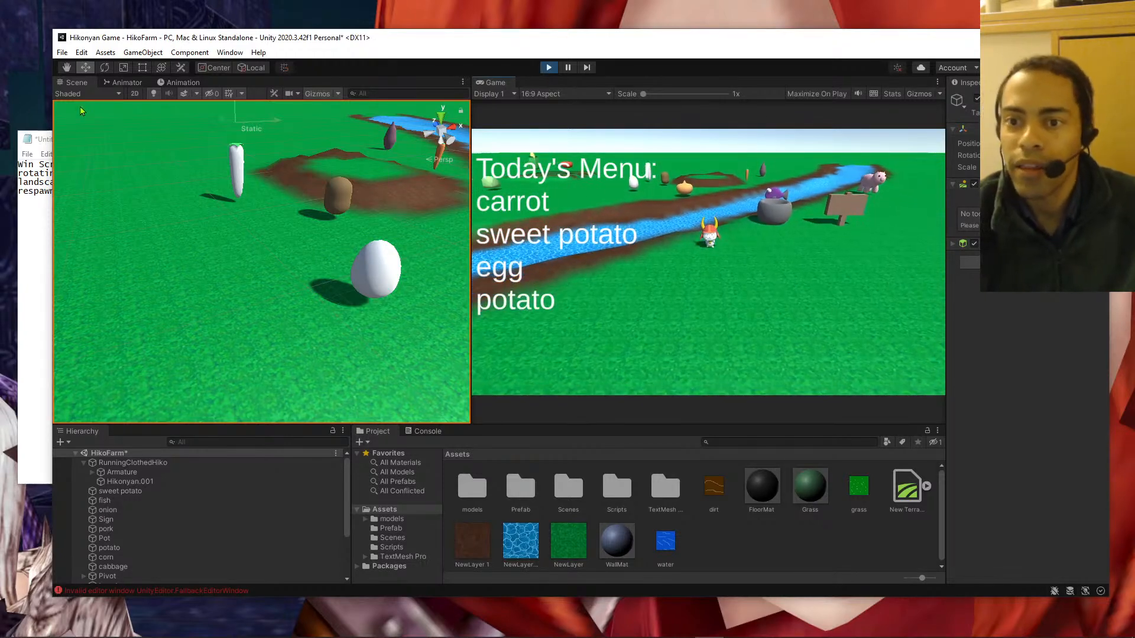
pyautogui.click(549, 67)
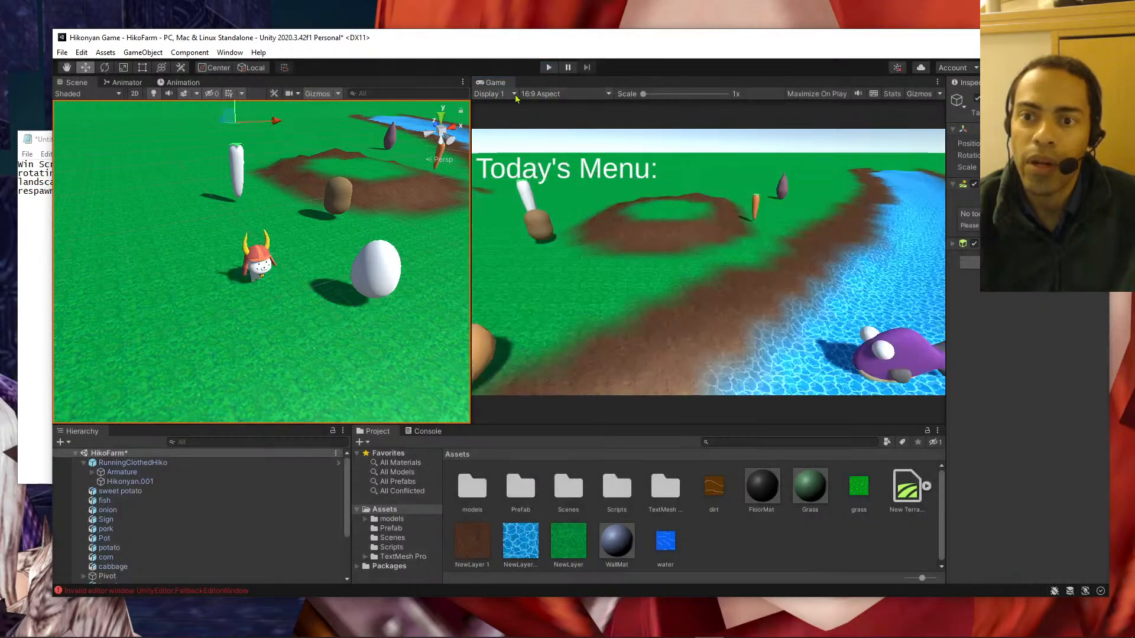
# - Play-test the game with the Game view maximized, stop it, and restore the normal editor layout
pyautogui.rightClick(499, 84)
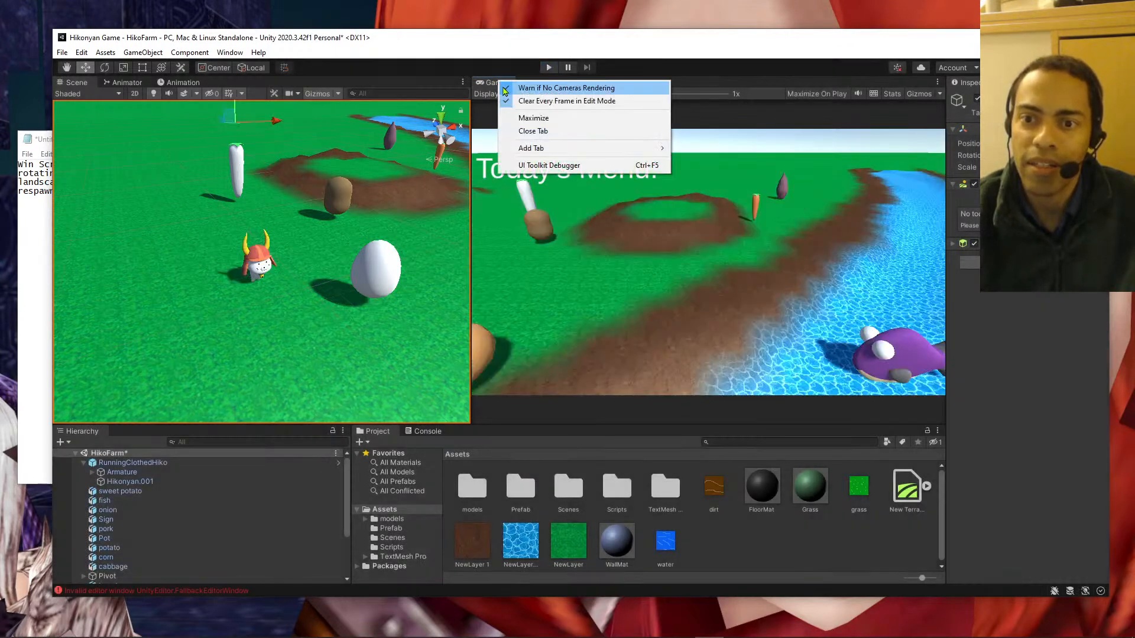
pyautogui.click(516, 119)
pyautogui.click(549, 68)
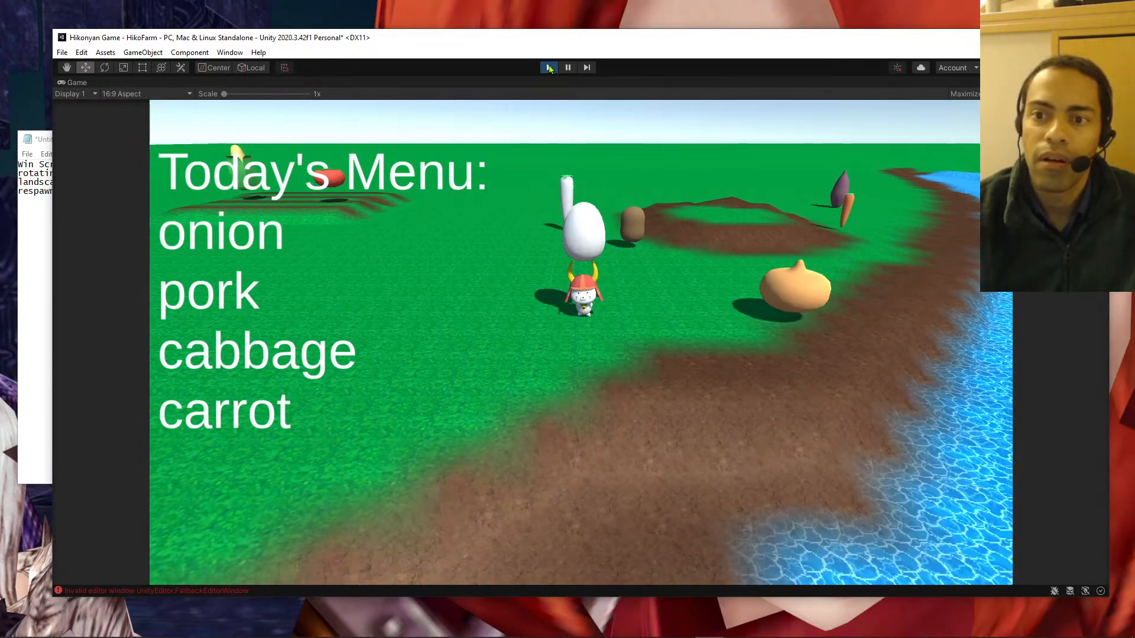
pyautogui.click(549, 68)
pyautogui.rightClick(100, 79)
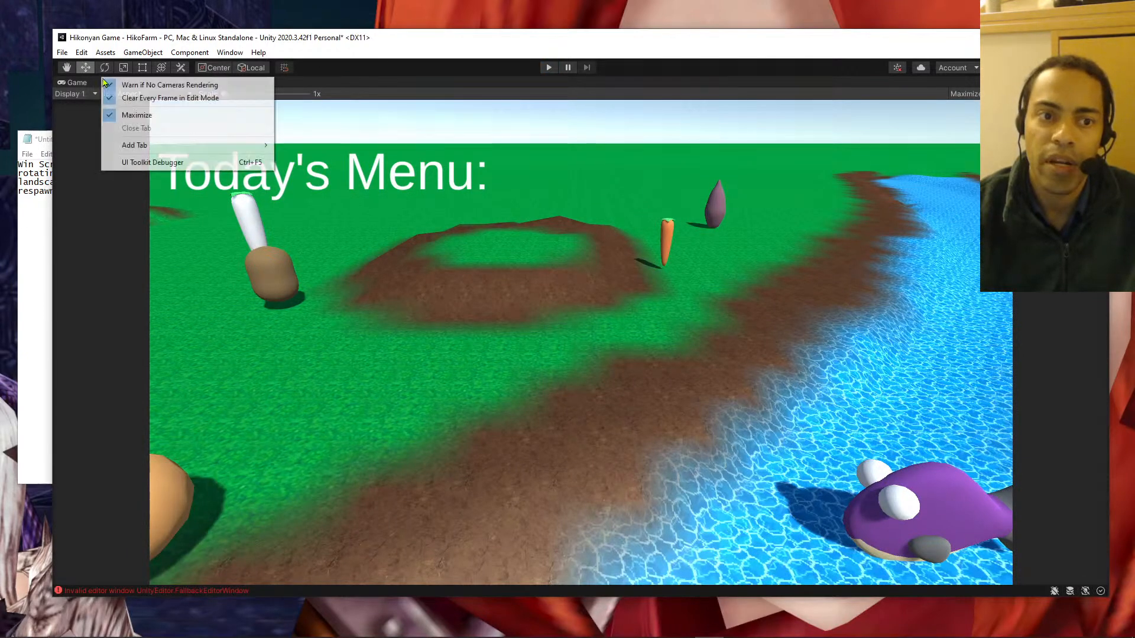
pyautogui.click(133, 117)
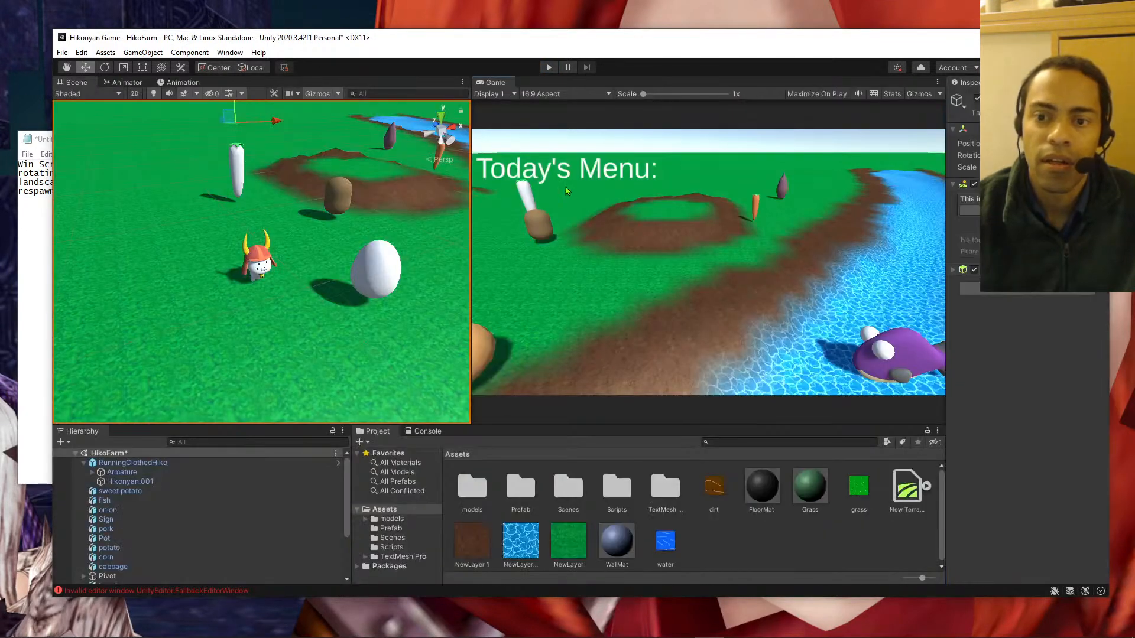
# - Run the game with an enlarged Scene view beside it, and resize the Game view back to about half the width
pyautogui.moveTo(732, 185); pyautogui.dragTo(698, 184)
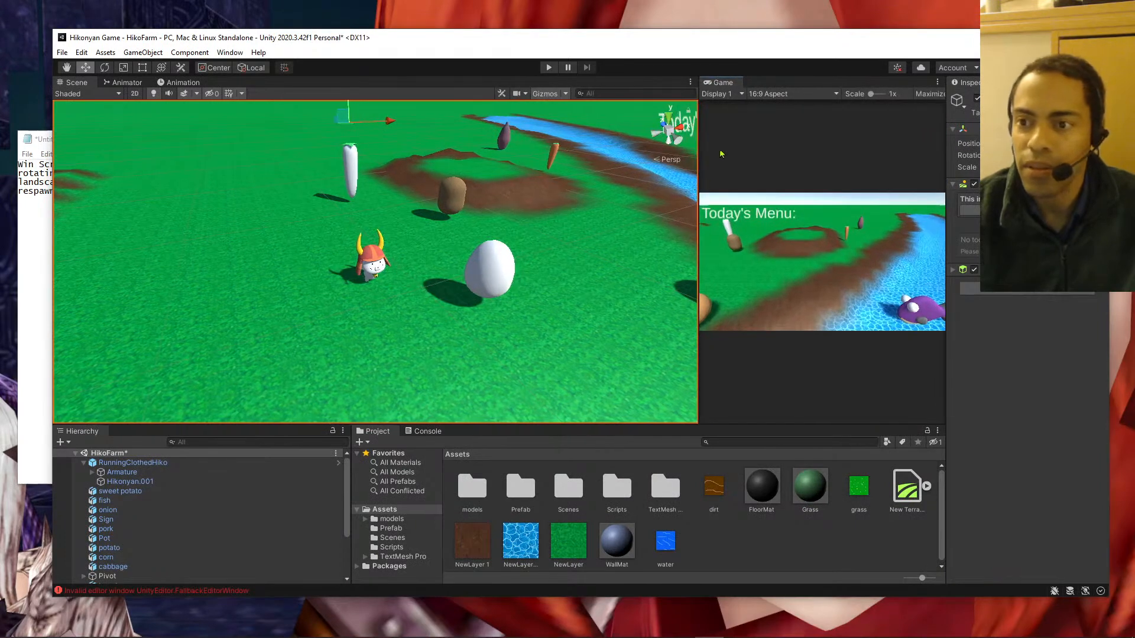
pyautogui.click(547, 68)
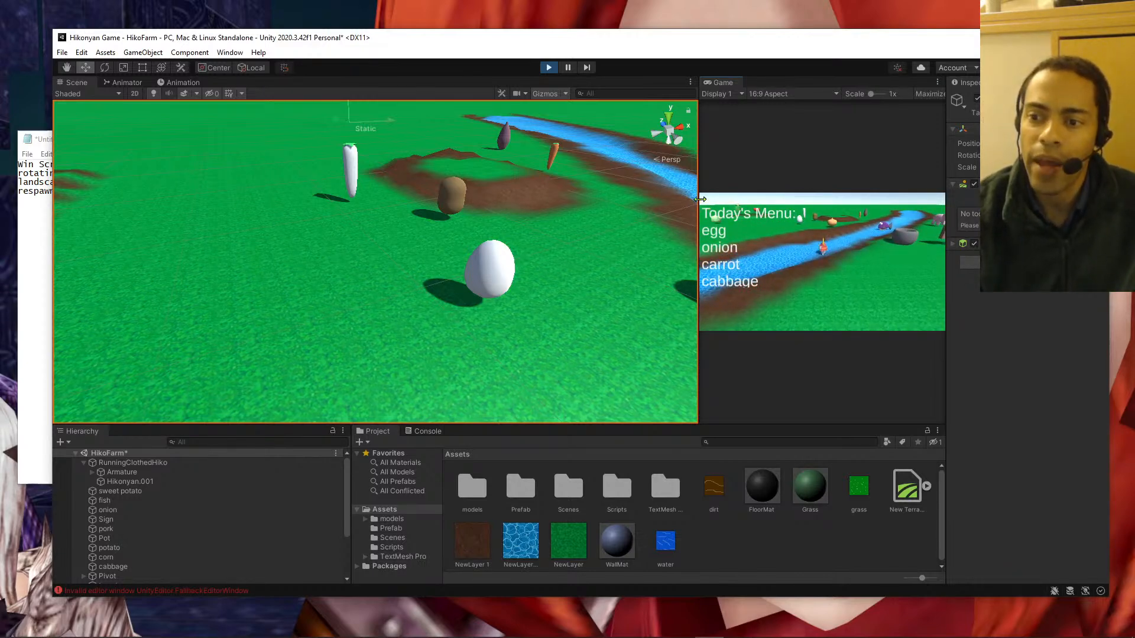
pyautogui.moveTo(700, 206); pyautogui.dragTo(520, 211)
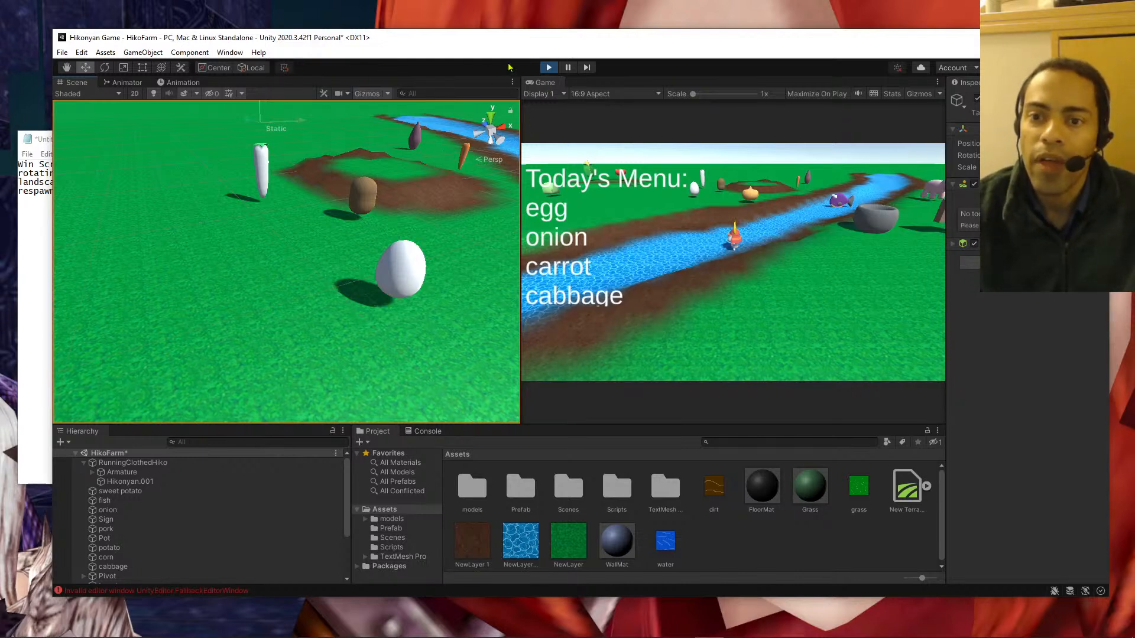
# - Examine the terrain, river and item placement in the Scene view while the game runs, and expand the Terrain Collider component
pyautogui.scroll(-10, 313, 207)
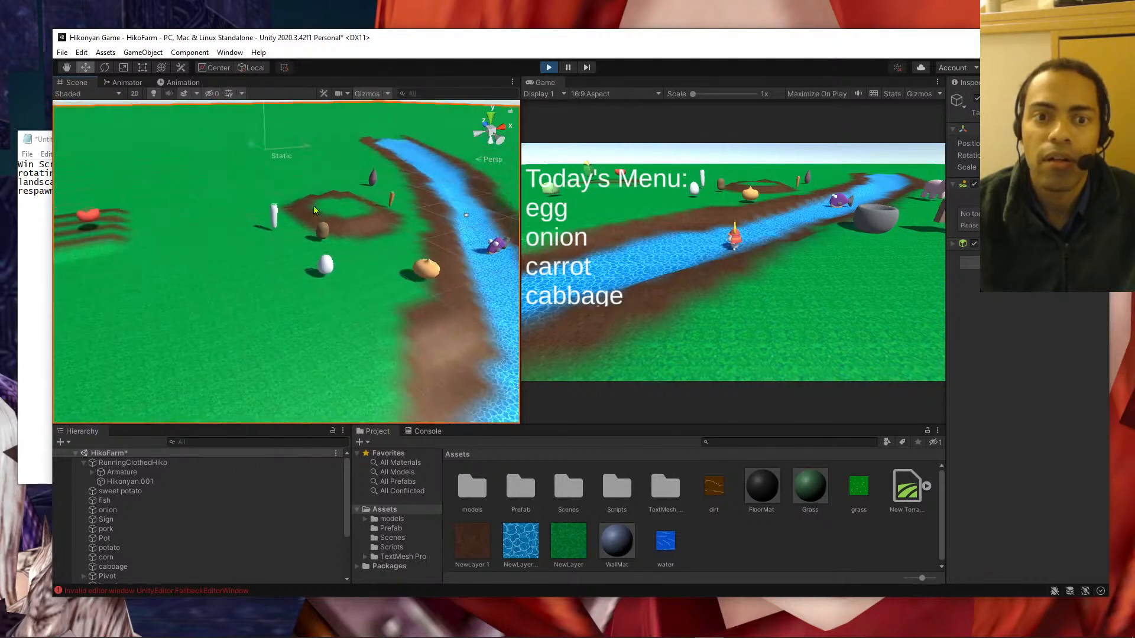
pyautogui.scroll(-4, 313, 207)
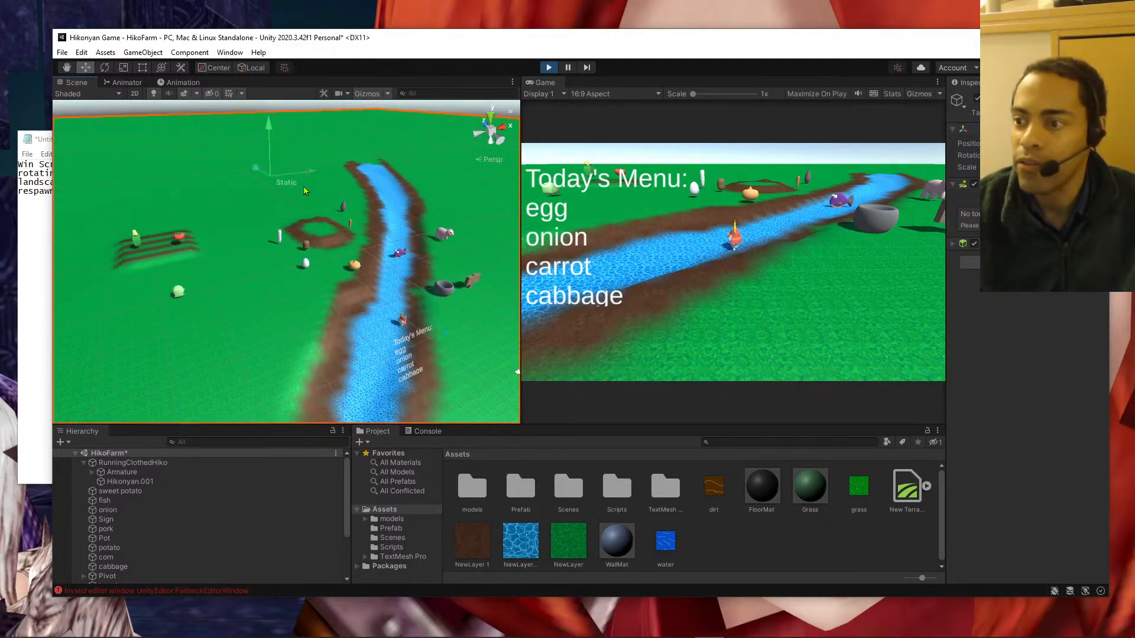
pyautogui.click(953, 244)
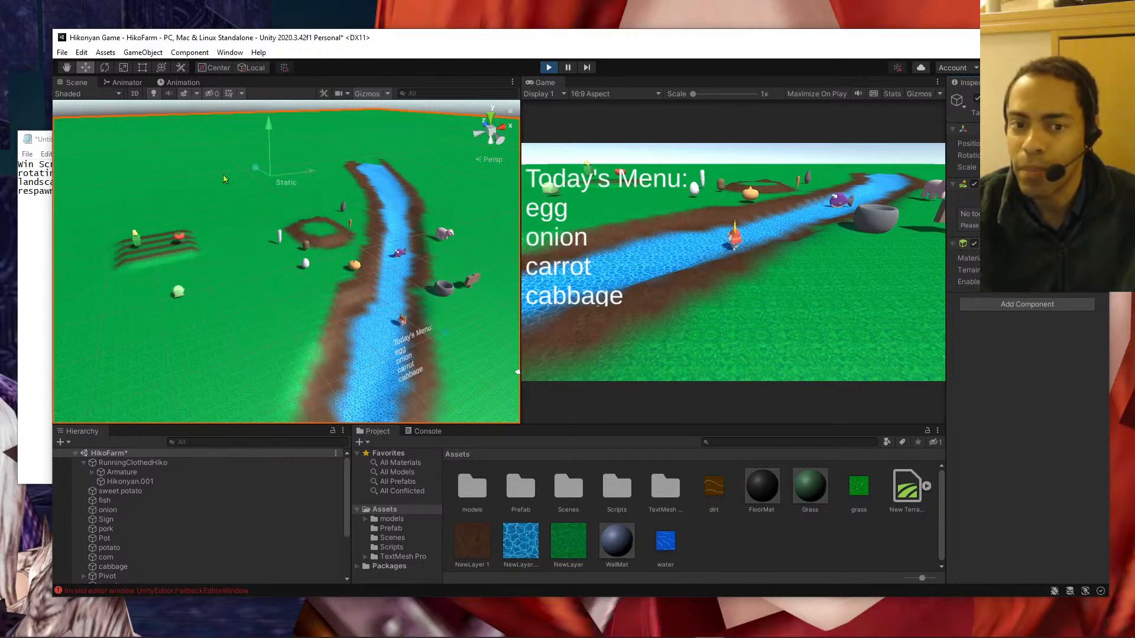
pyautogui.scroll(-10, 312, 230)
pyautogui.scroll(5, 312, 233)
pyautogui.scroll(4, 315, 239)
pyautogui.scroll(2, 313, 233)
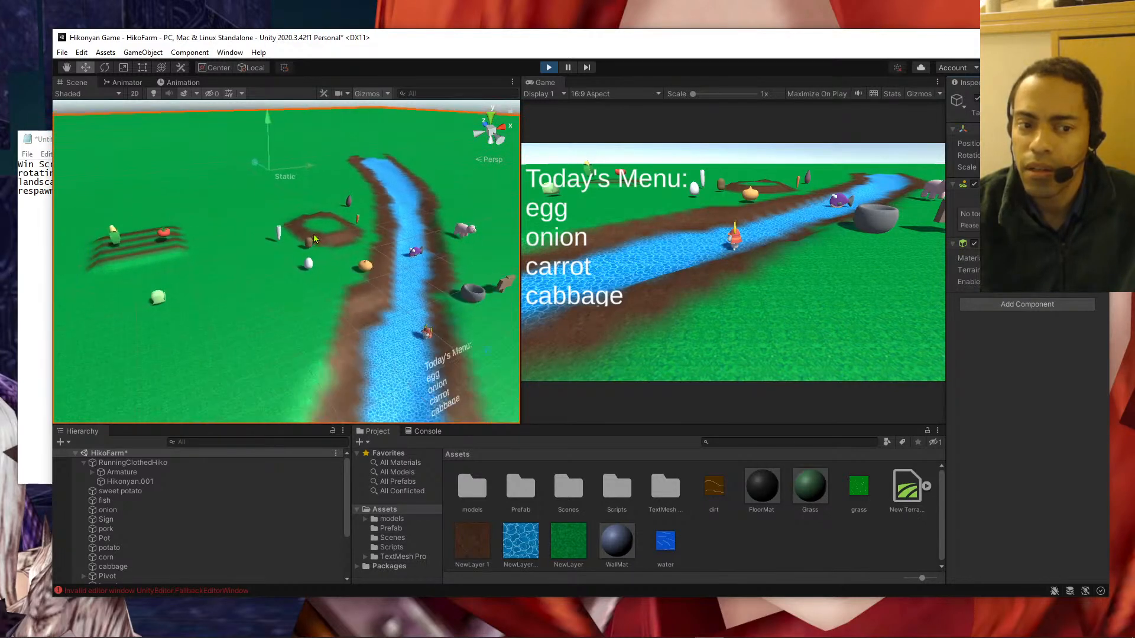
pyautogui.scroll(2, 313, 233)
pyautogui.scroll(3, 308, 228)
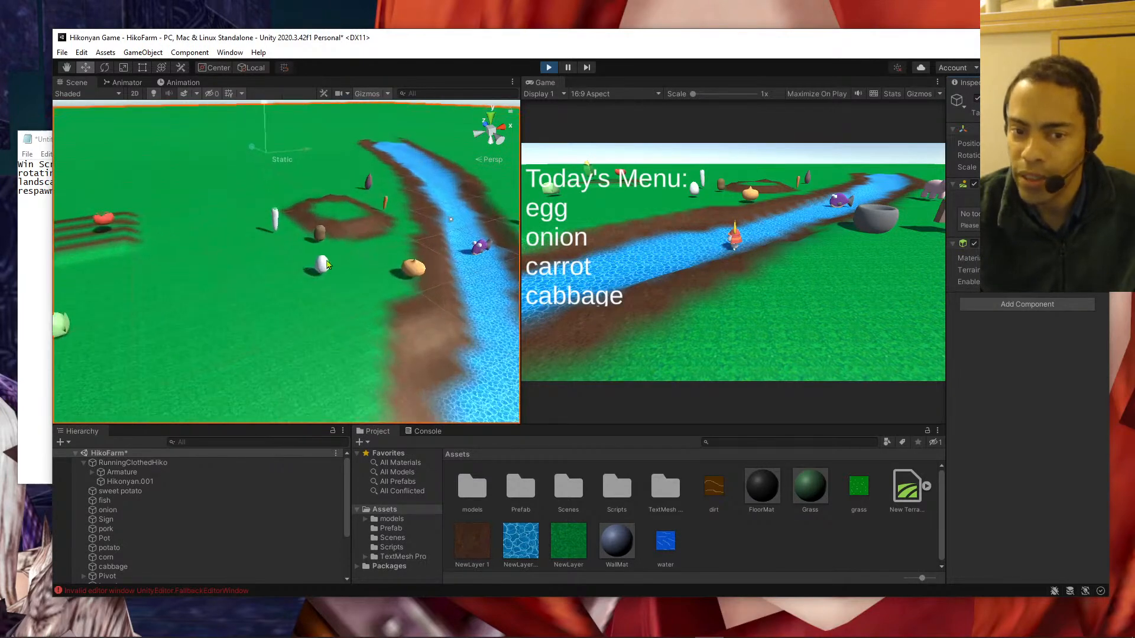
pyautogui.scroll(4, 327, 263)
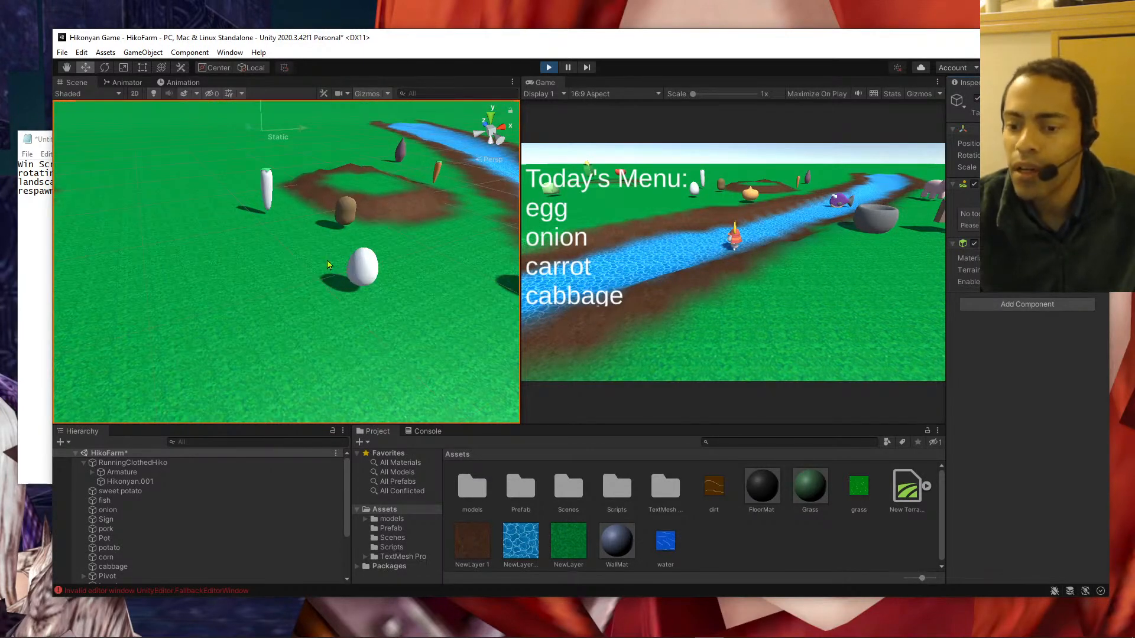
# - Open HikoScript from the project's Scripts folder for editing in Visual Studio
pyautogui.click(390, 549)
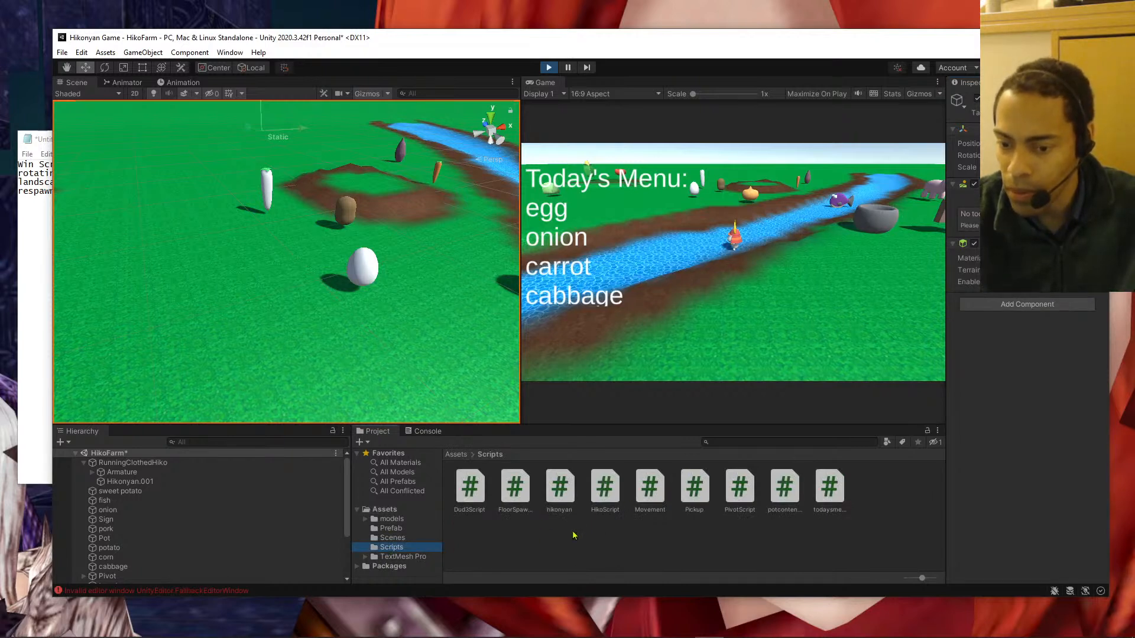
pyautogui.doubleClick(609, 495)
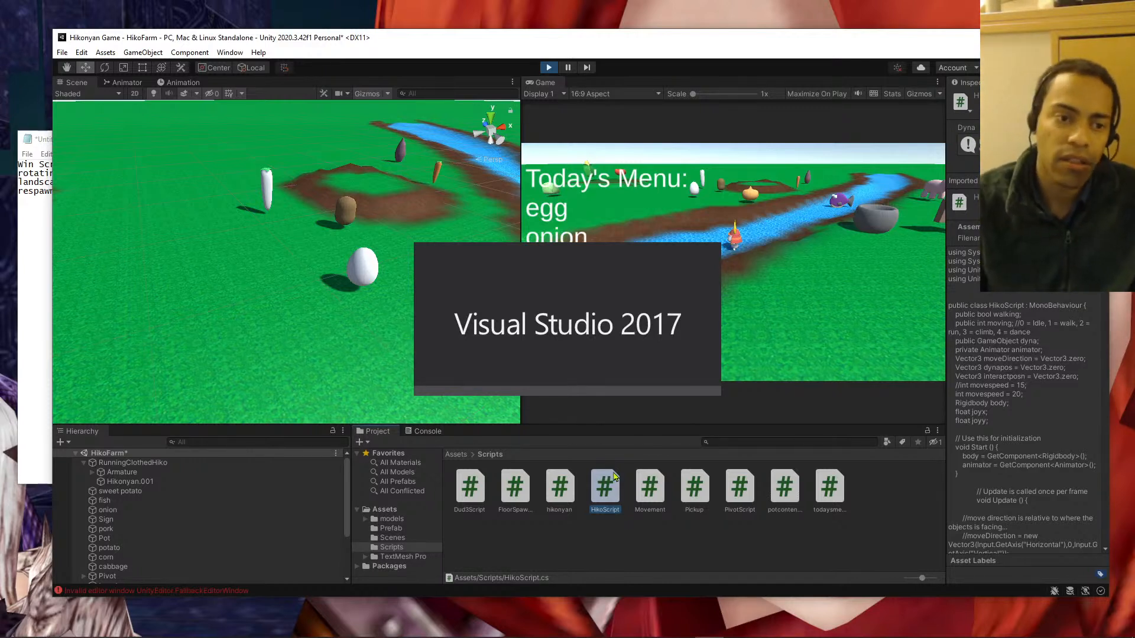
# - Switch to the Notepad to-do list and extend its last entry to "respawn vertically"
pyautogui.click(39, 209)
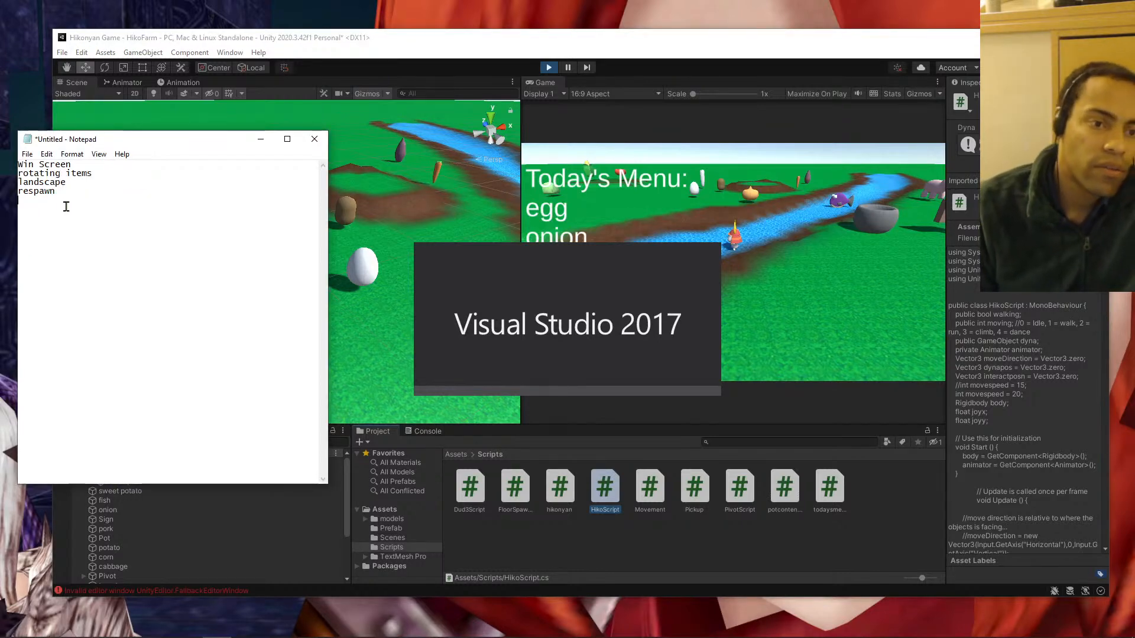
pyautogui.write('vertica')
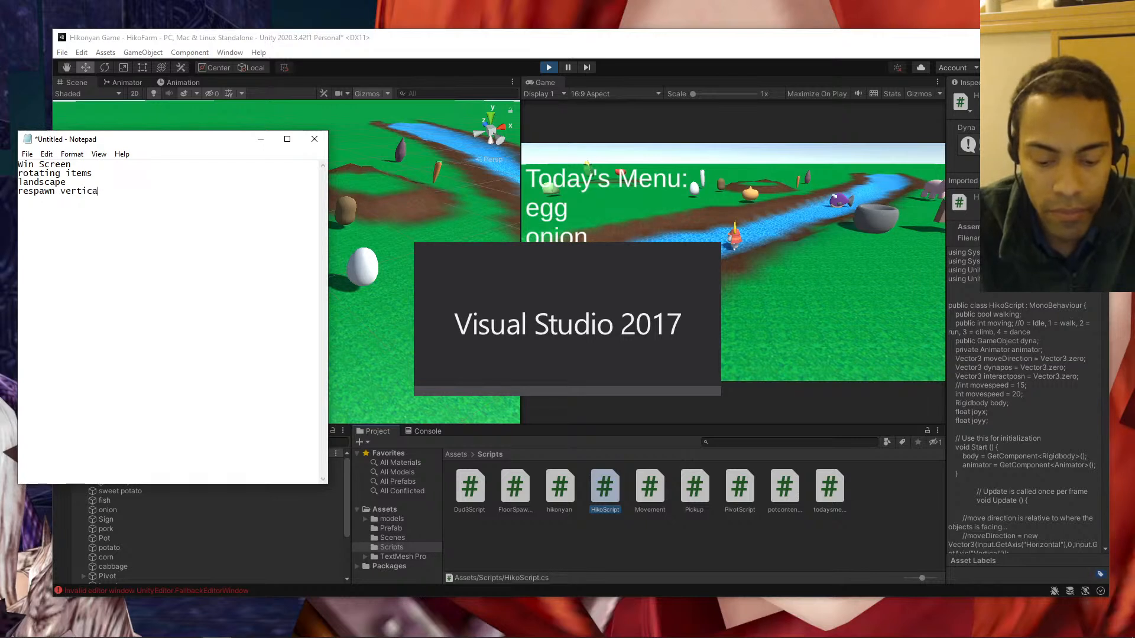
pyautogui.write('lly')
pyautogui.press('Return')
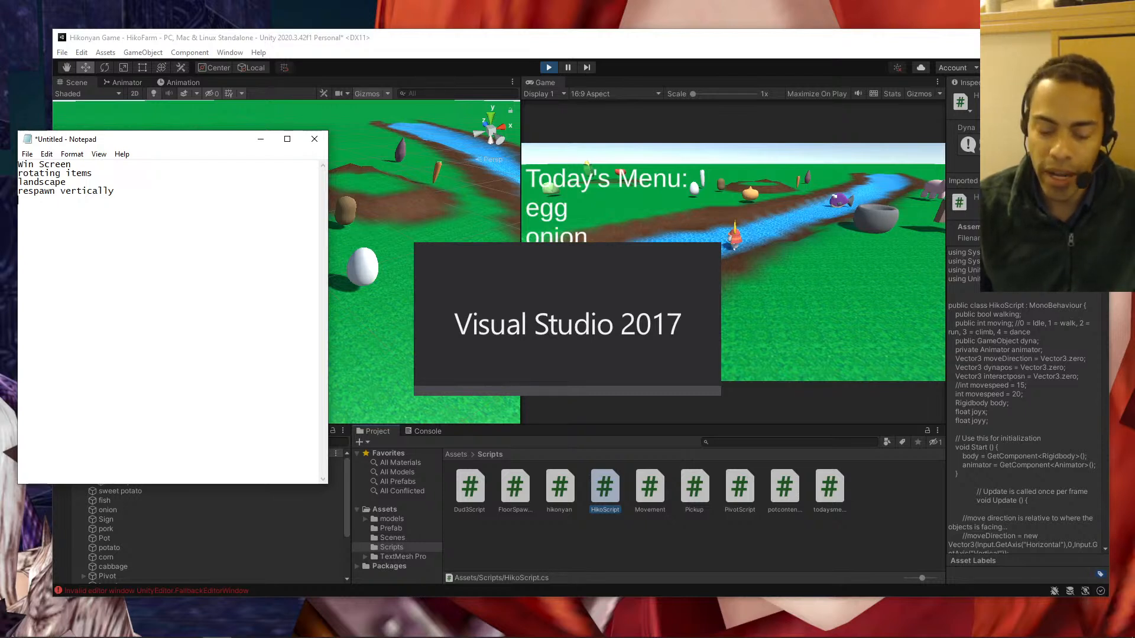
# - Add the entry "correct or wrong item" to the to-do list
pyautogui.write('rrect or')
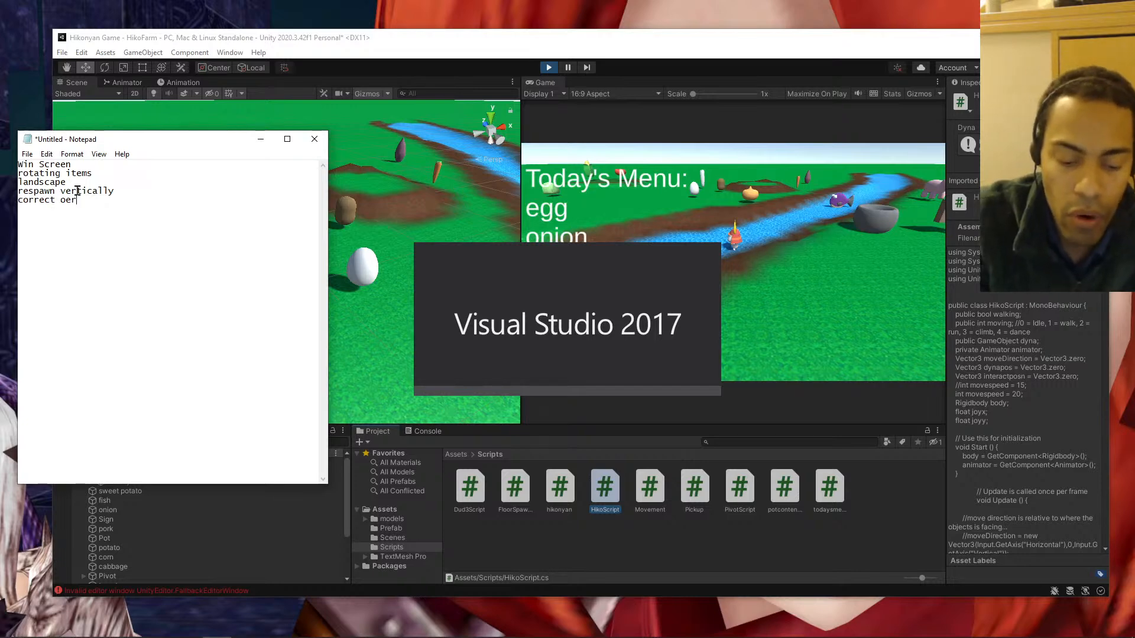
pyautogui.write(' wr')
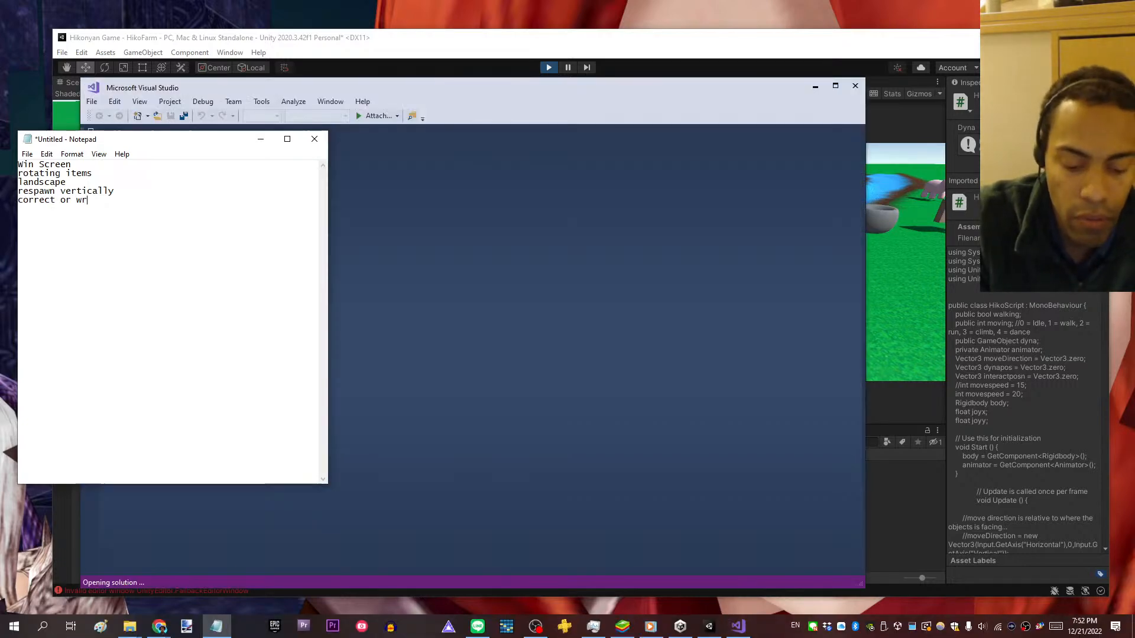
pyautogui.write('onmg itesm')
pyautogui.press('Left')
pyautogui.press('BackSpace')
pyautogui.press('Left')
pyautogui.press('Left')
pyautogui.press('Left')
pyautogui.press('Left')
pyautogui.press('Left')
pyautogui.press('BackSpace')
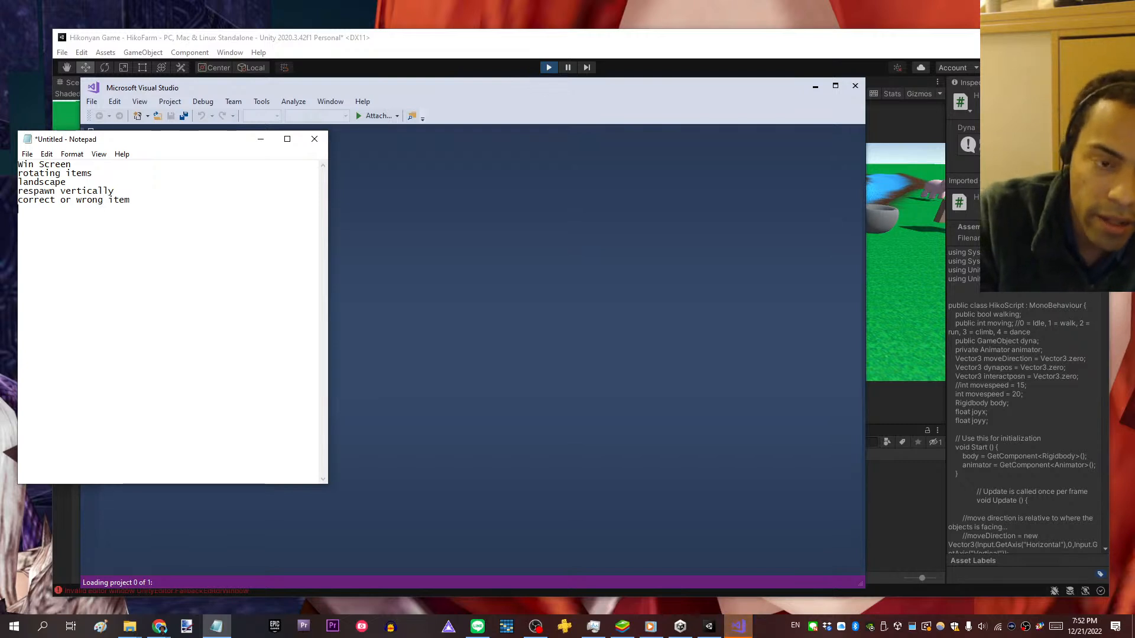
# - Add the line "----stretch goal 3 Wrong = lose" at the end of the to-do list
pyautogui.press('End')
pyautogui.press('Return')
pyautogui.write('----')
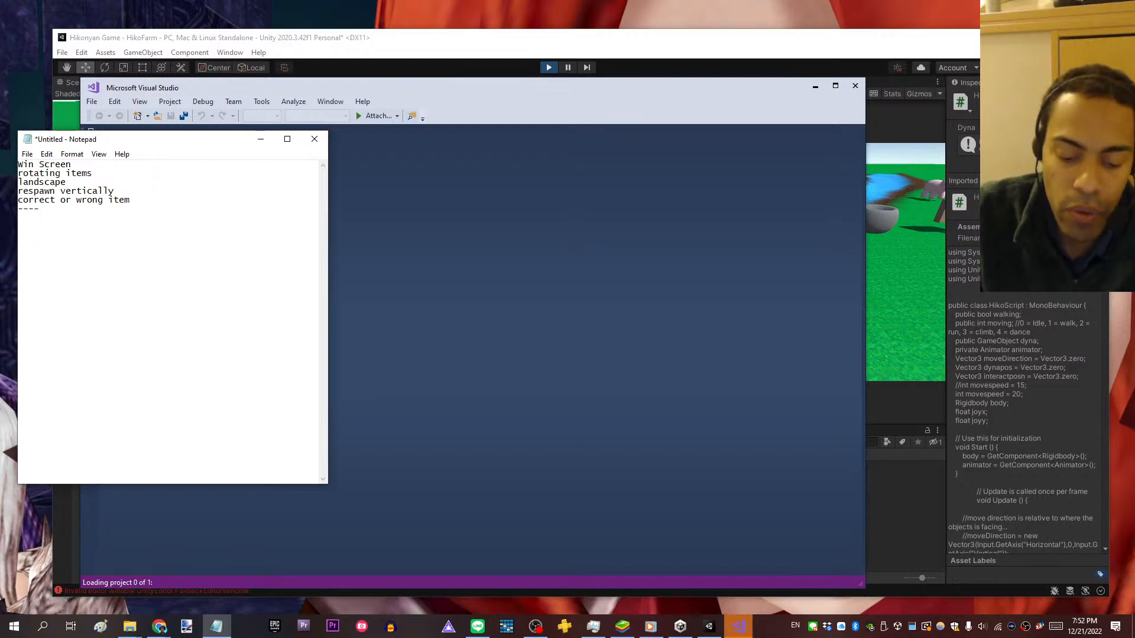
pyautogui.write('stretch goal')
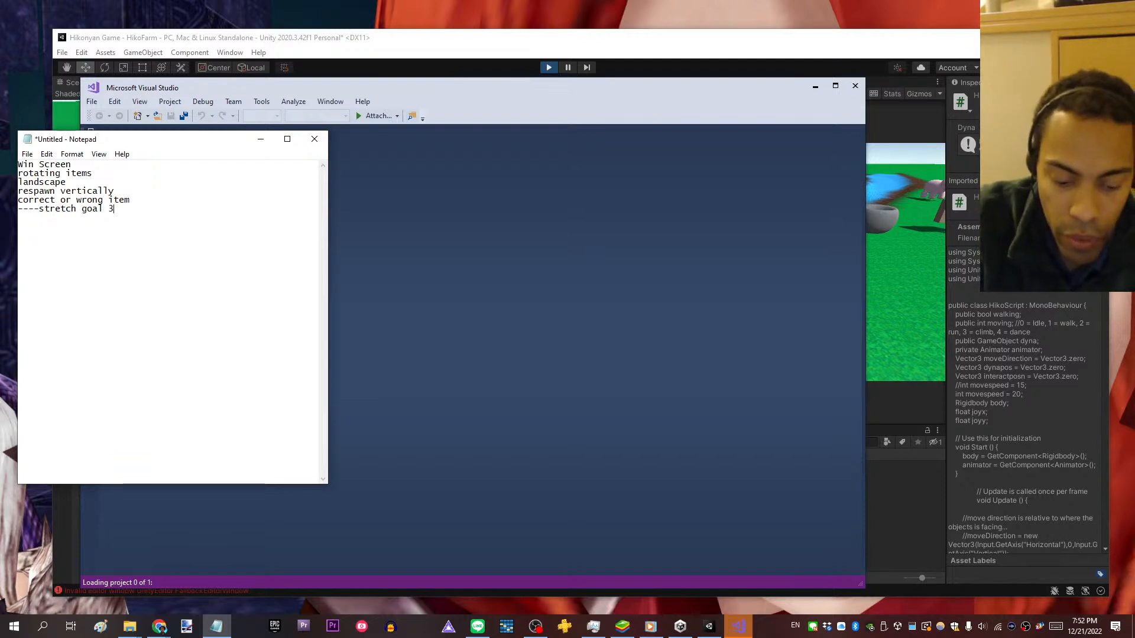
pyautogui.write('3 Wrong - lose')
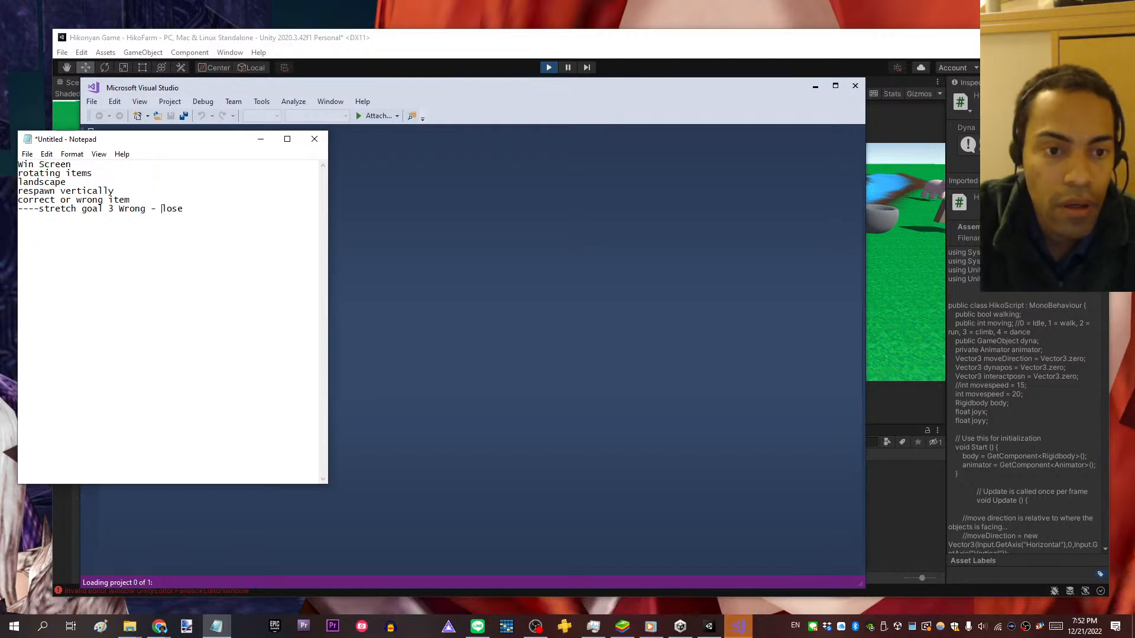
pyautogui.press('BackSpace')
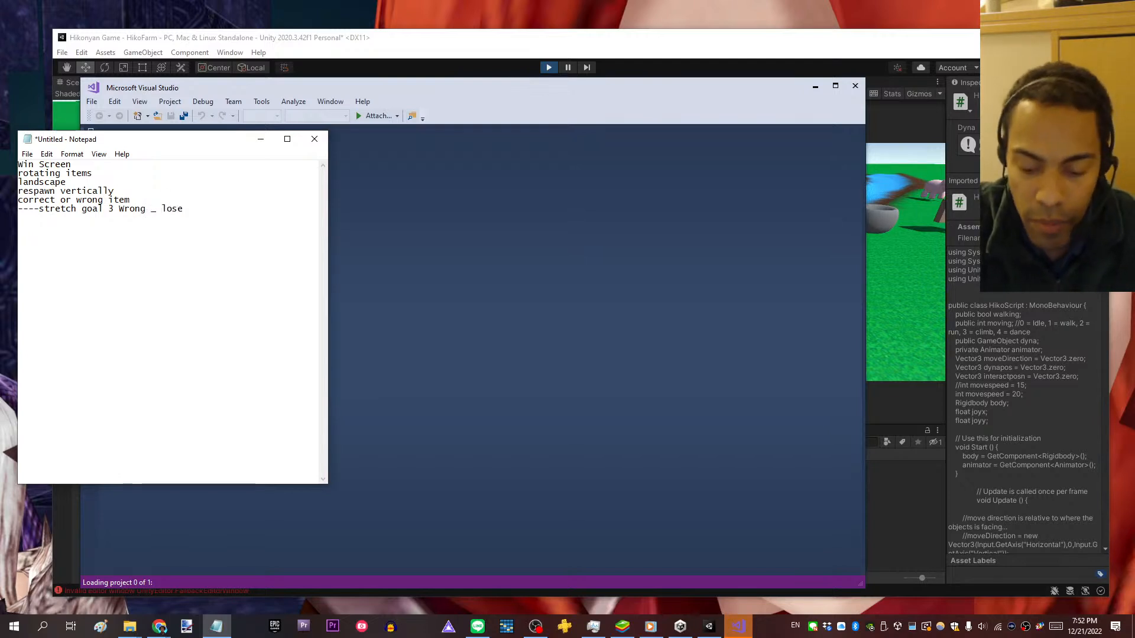
pyautogui.write(')+')
pyautogui.write('=')
pyautogui.press('Left')
pyautogui.press('BackSpace')
pyautogui.press('BackSpace')
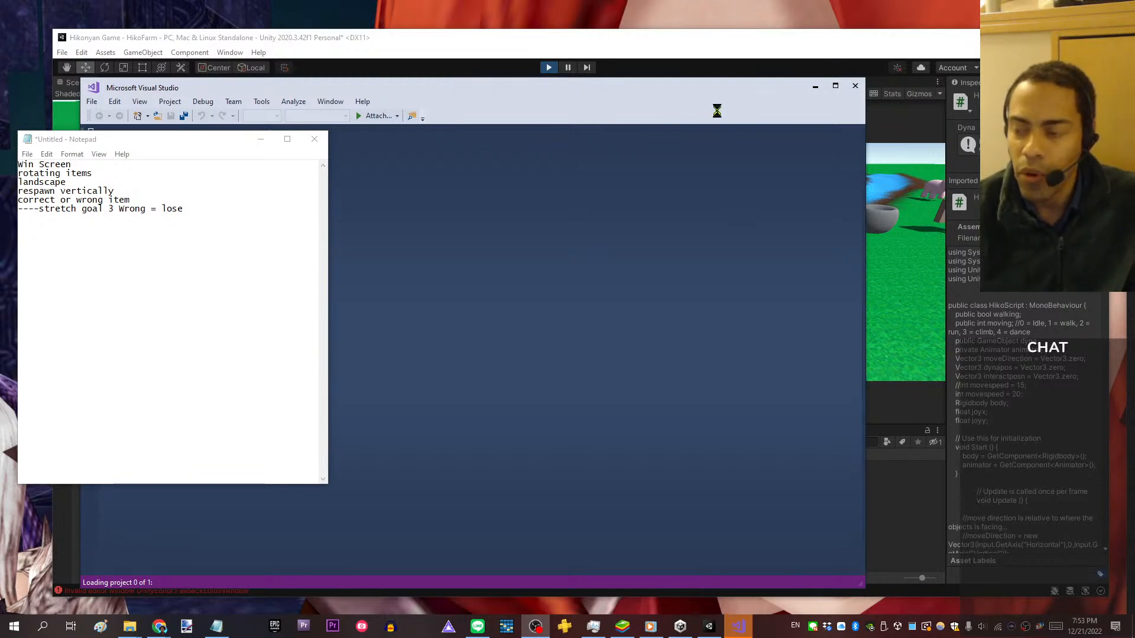
# - Switch back to Unity, run the character around the field near the river, and restart the game
pyautogui.click(721, 42)
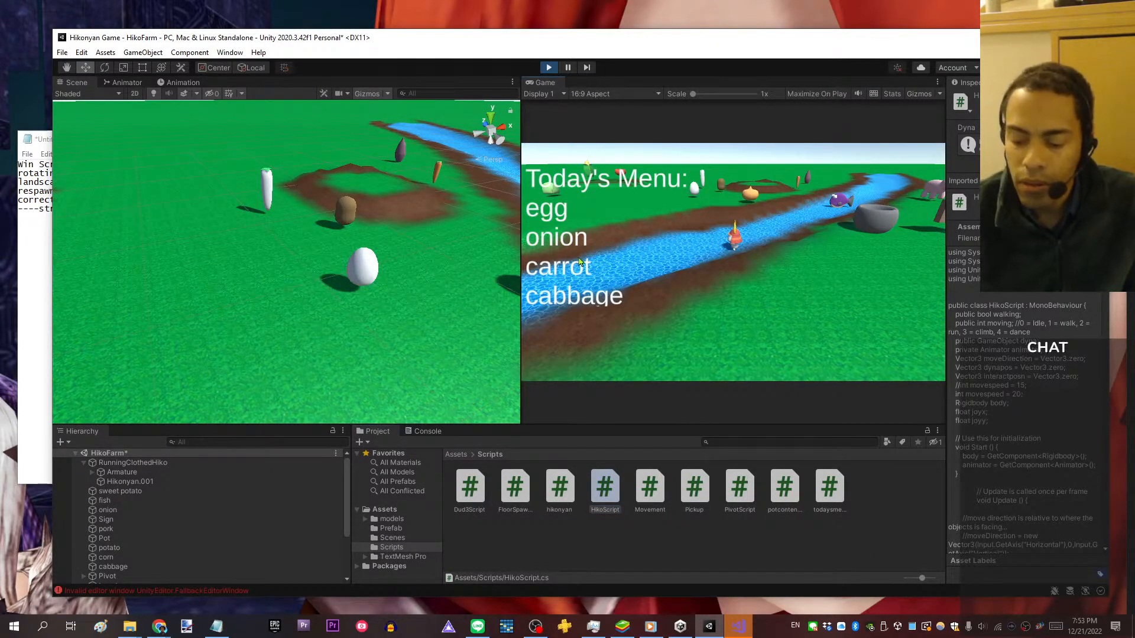
pyautogui.press('Down')
pyautogui.press('Right')
pyautogui.press('Up')
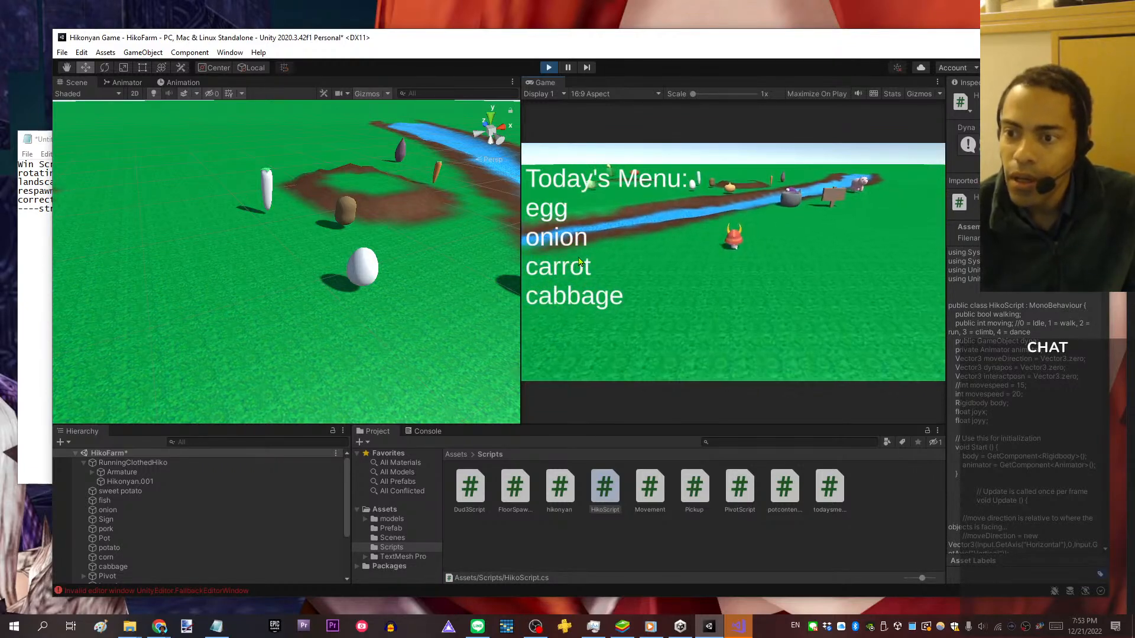
pyautogui.press('Right')
pyautogui.press('Left')
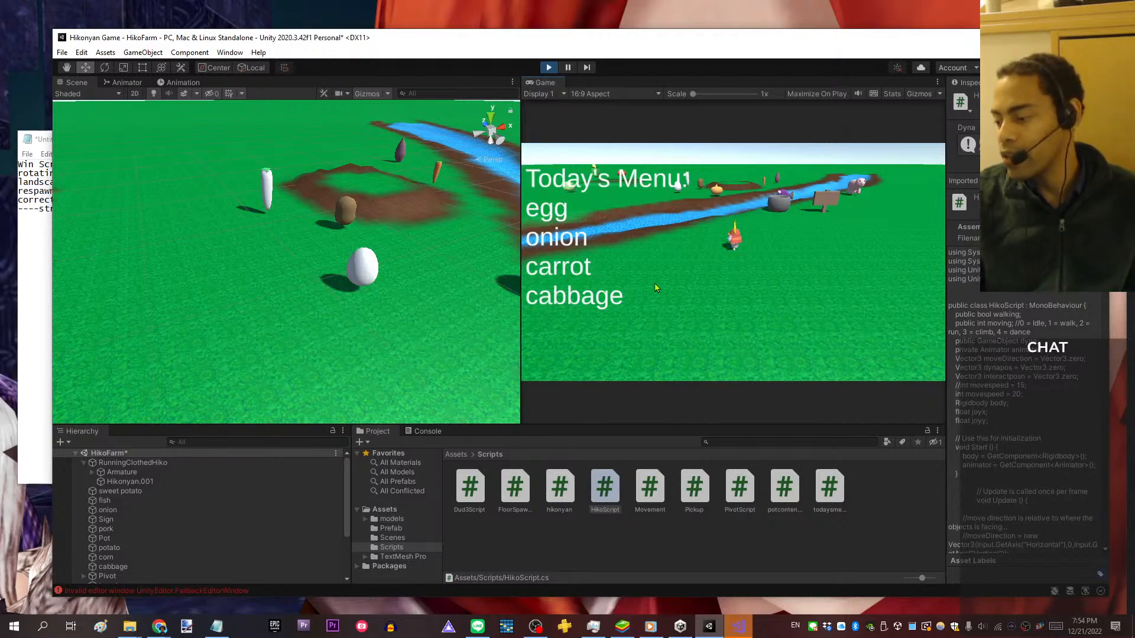
pyautogui.click(550, 67)
pyautogui.click(550, 68)
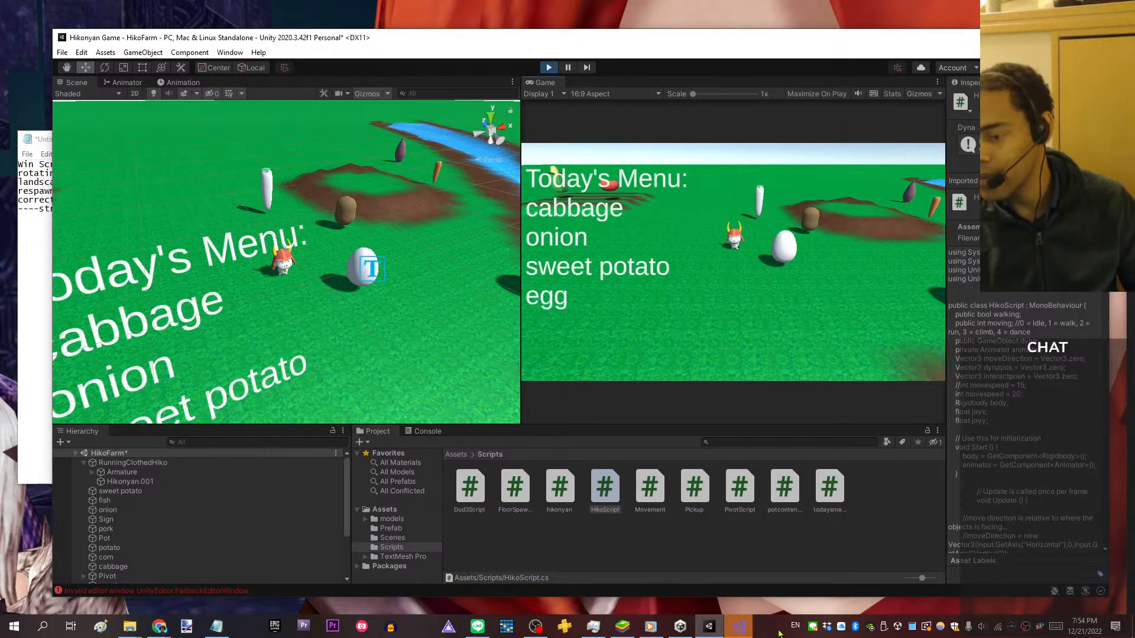
# - Check the project's loading in Visual Studio, and return to Unity to run the character toward the river
pyautogui.click(739, 627)
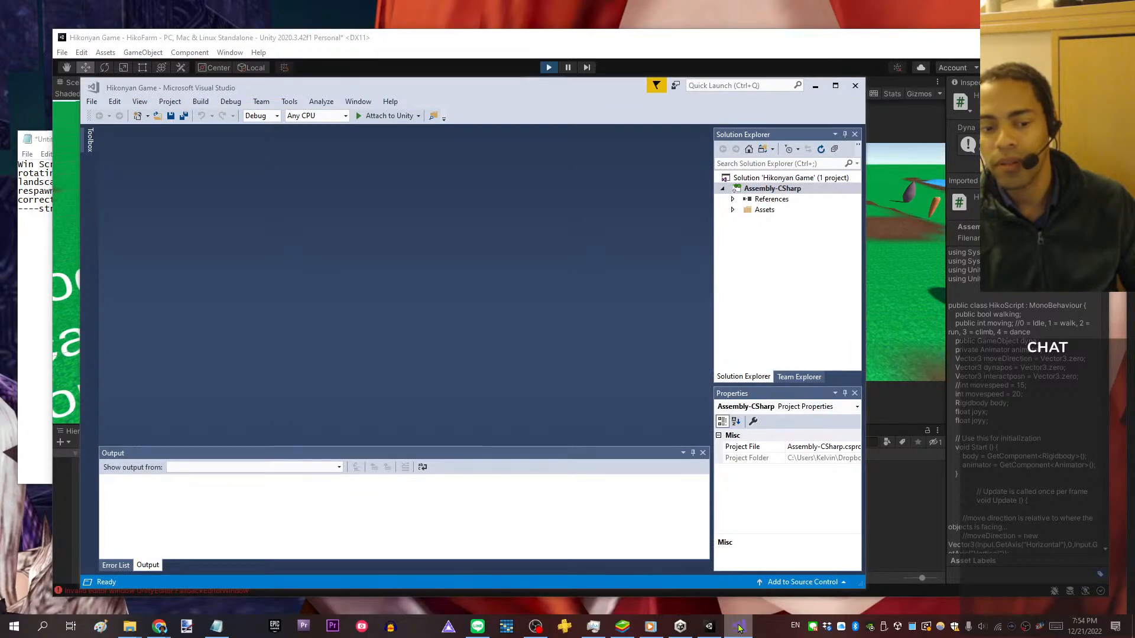
pyautogui.click(739, 627)
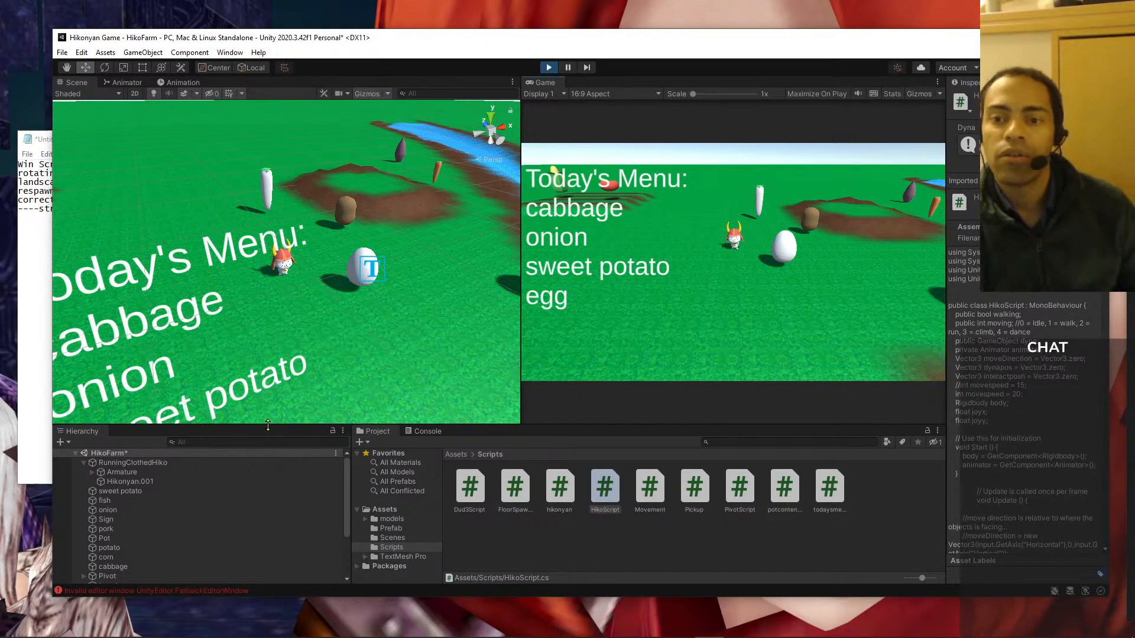
pyautogui.press('Right')
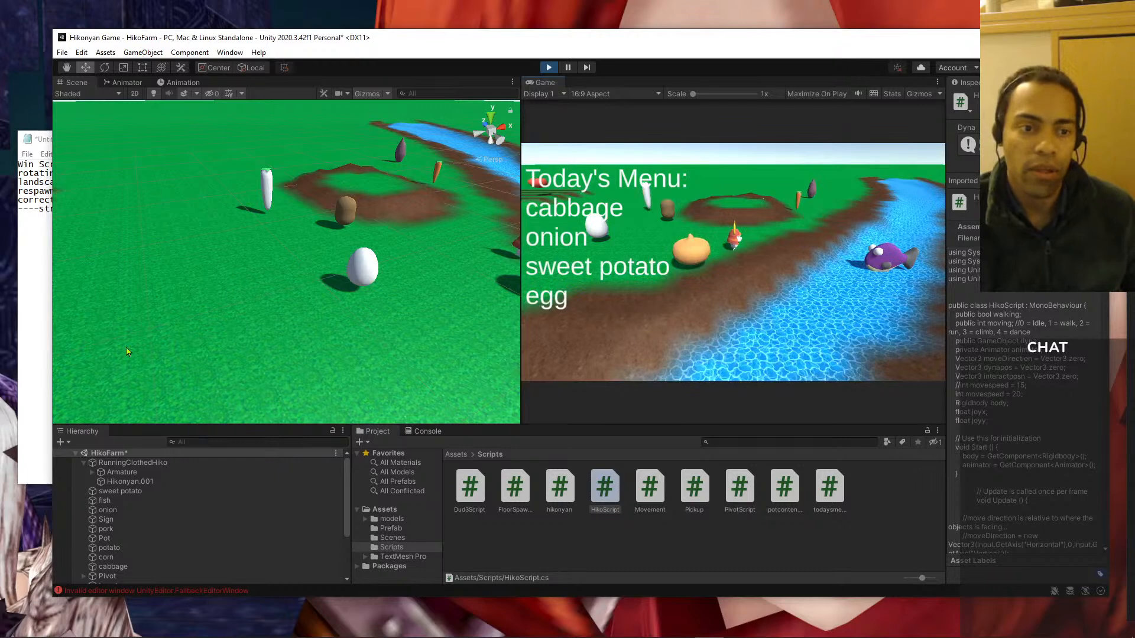
# - Add the line "text on sign" to the Notepad to-do list and return to the running game in Unity
pyautogui.click(38, 243)
pyautogui.write('text on sign')
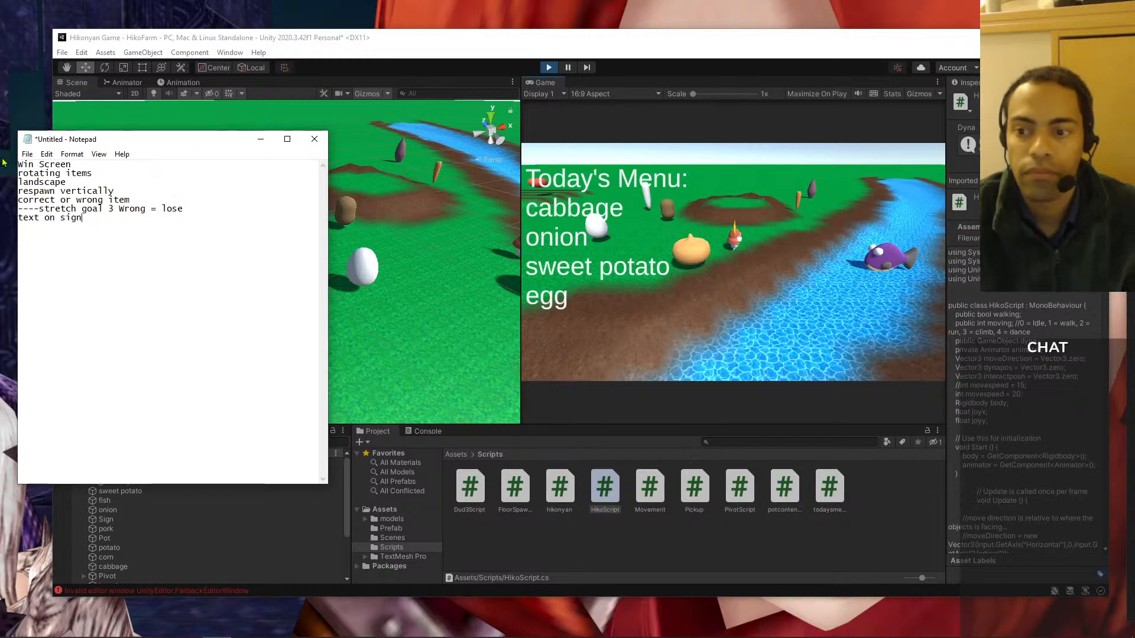
pyautogui.click(814, 244)
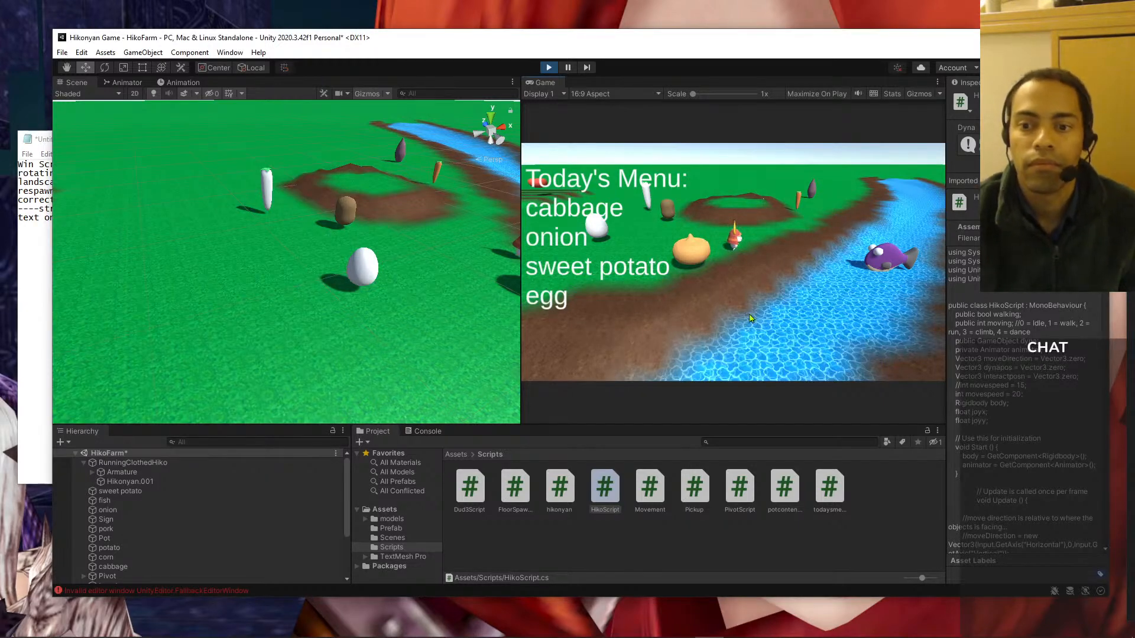
# - Run the character to the egg in the running game and pick it up
pyautogui.press('Up')
pyautogui.press('Left')
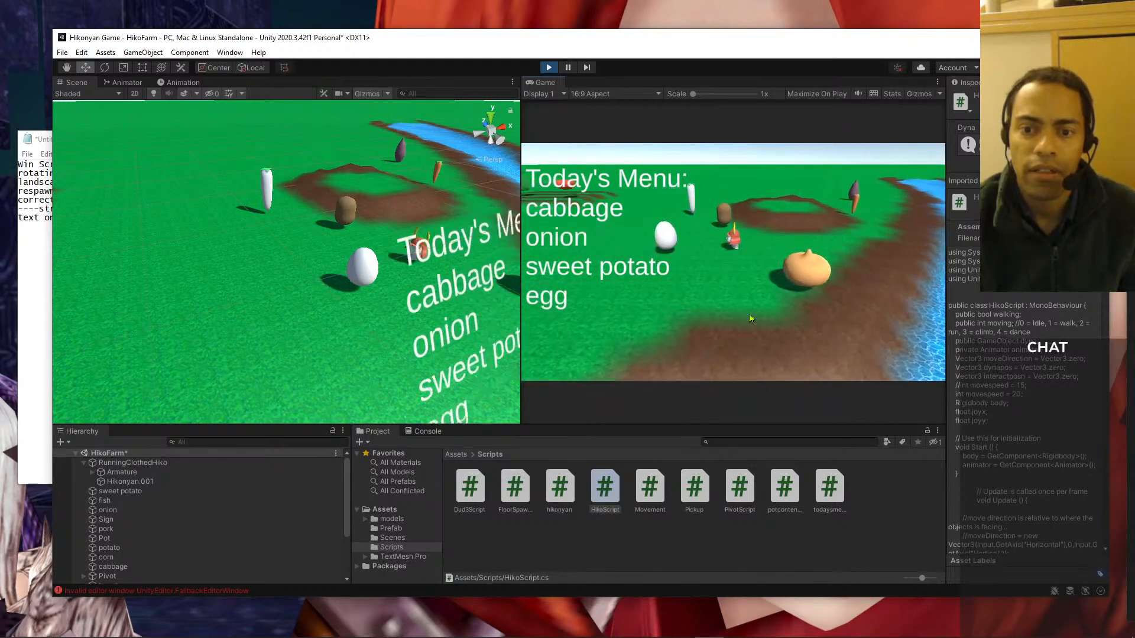
pyautogui.press('Up')
pyautogui.press('Up')
pyautogui.press('Down')
pyautogui.press('Left')
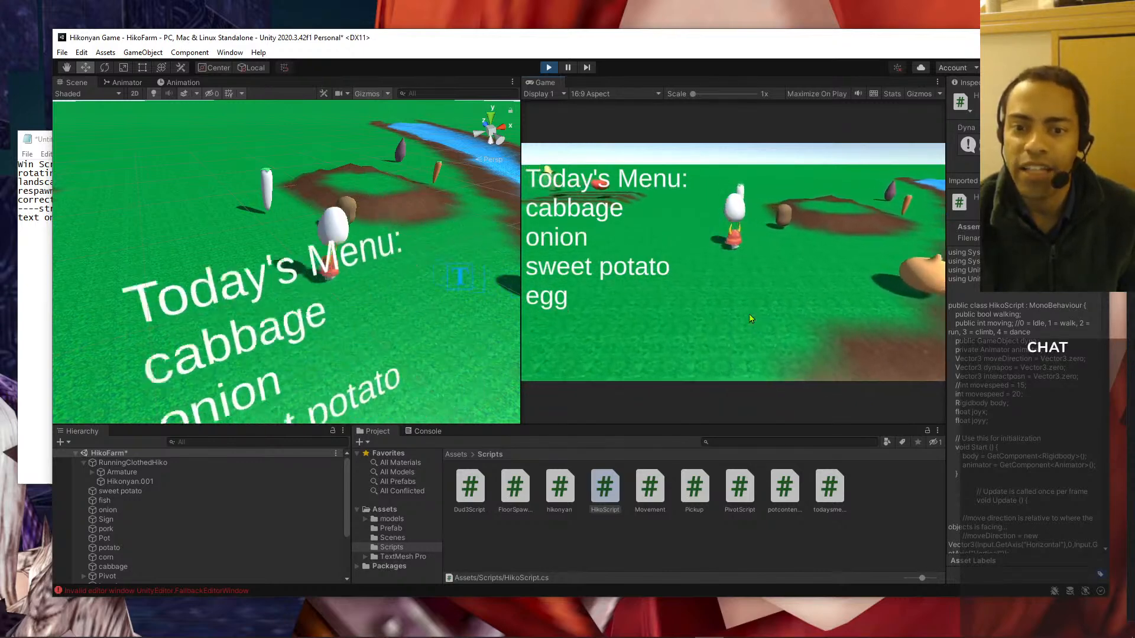
# - Play-test carrying the egg around the farm, past the other ingredients and the dirt ring, toward the river and back
pyautogui.press('Up')
pyautogui.press('Up')
pyautogui.press('Down')
pyautogui.press('Left')
pyautogui.press('Up')
pyautogui.press('Left')
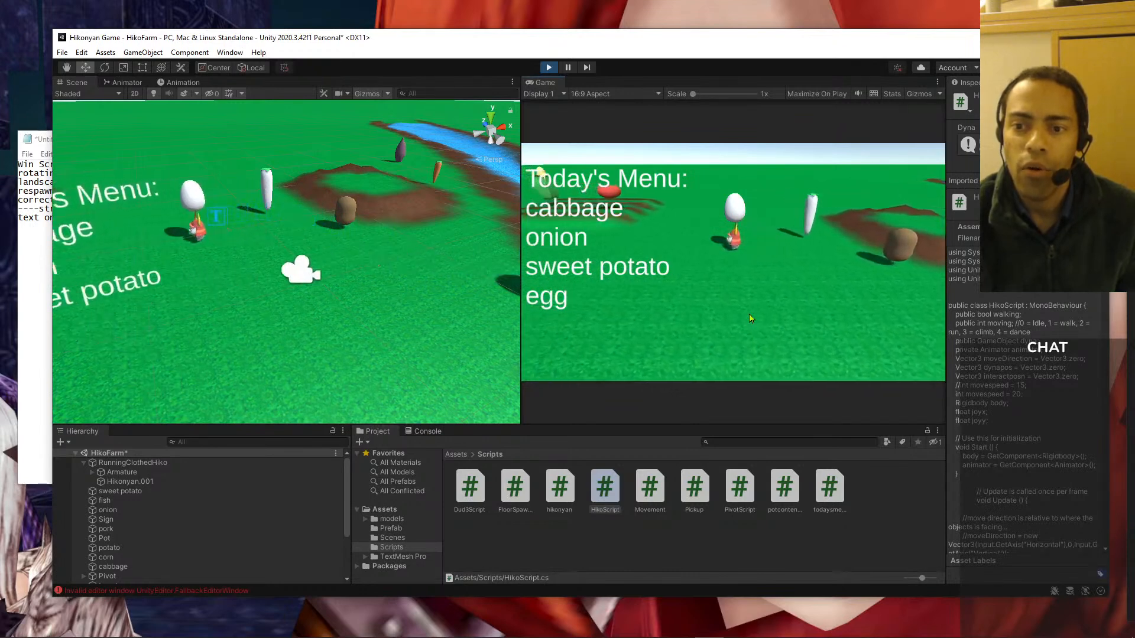
pyautogui.press('Down')
pyautogui.press('Right')
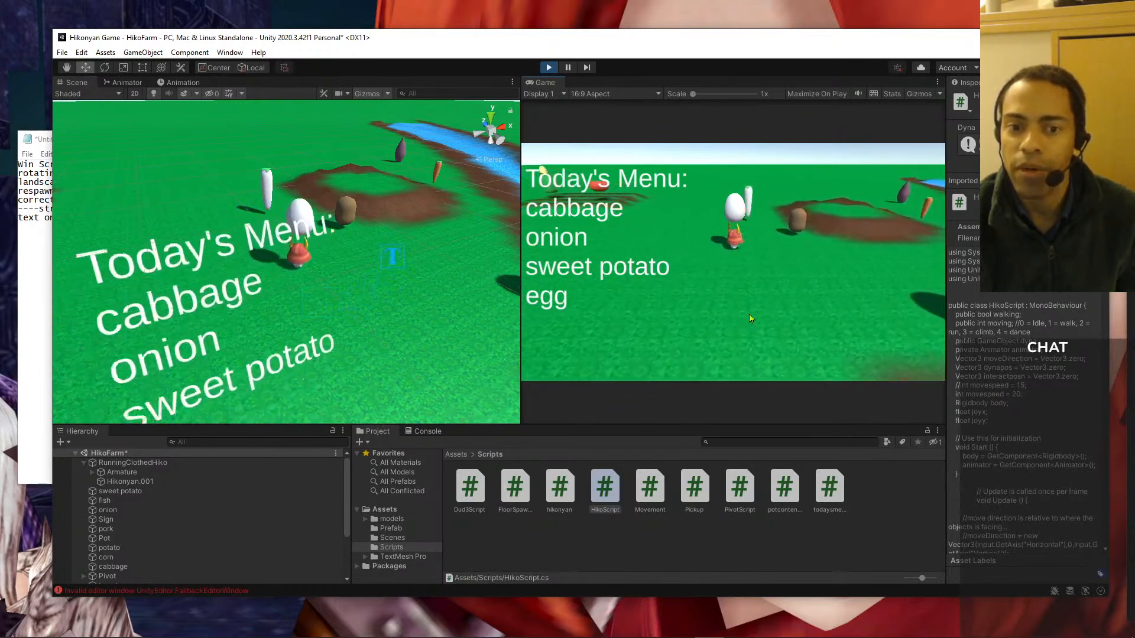
pyautogui.press('Left')
pyautogui.press('Up')
pyautogui.press('Right')
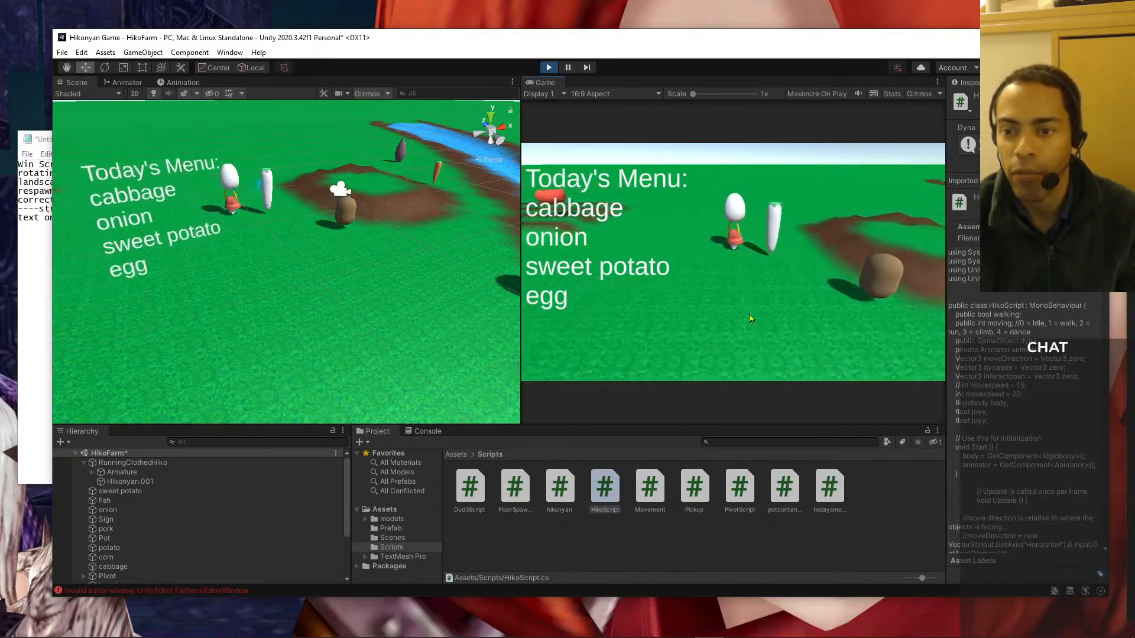
pyautogui.press('Right')
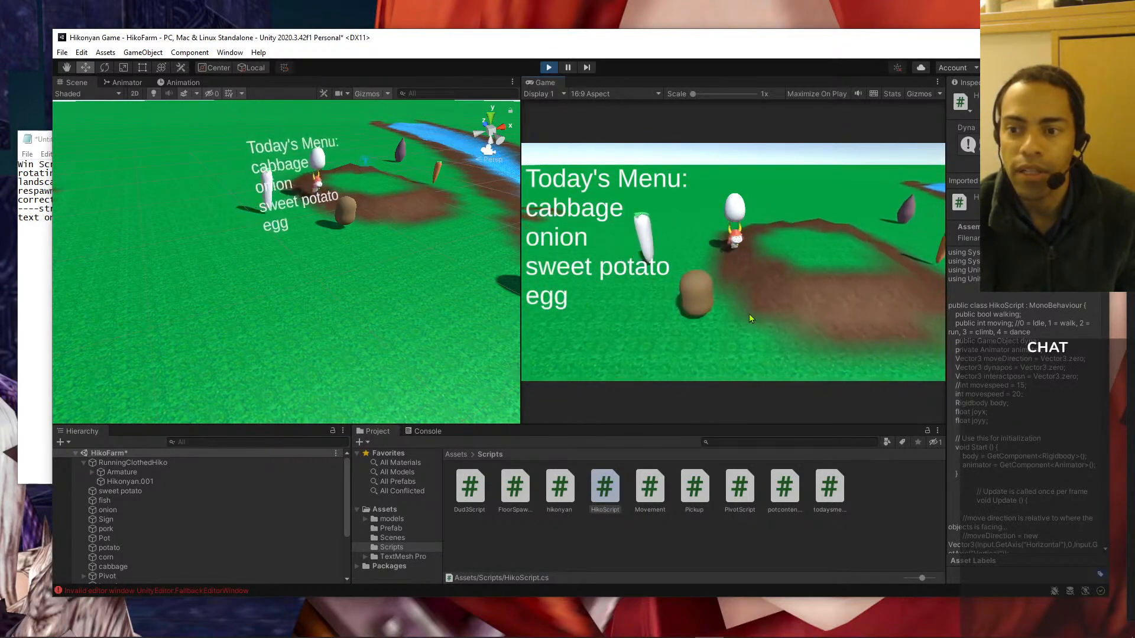
pyautogui.press('Down')
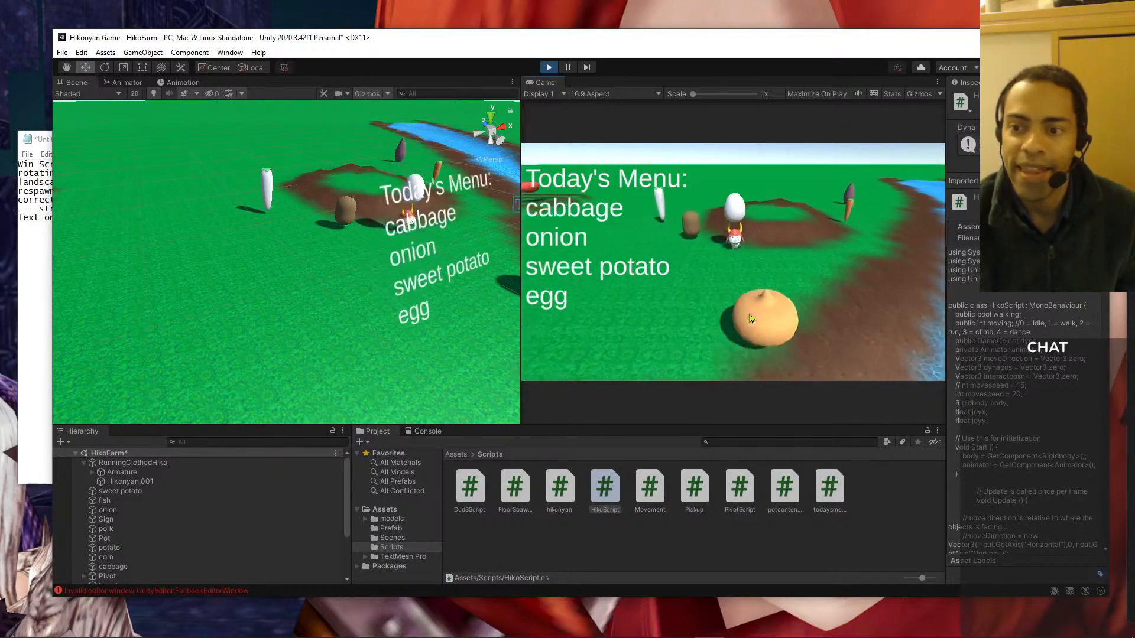
pyautogui.press('Left')
pyautogui.press('Down')
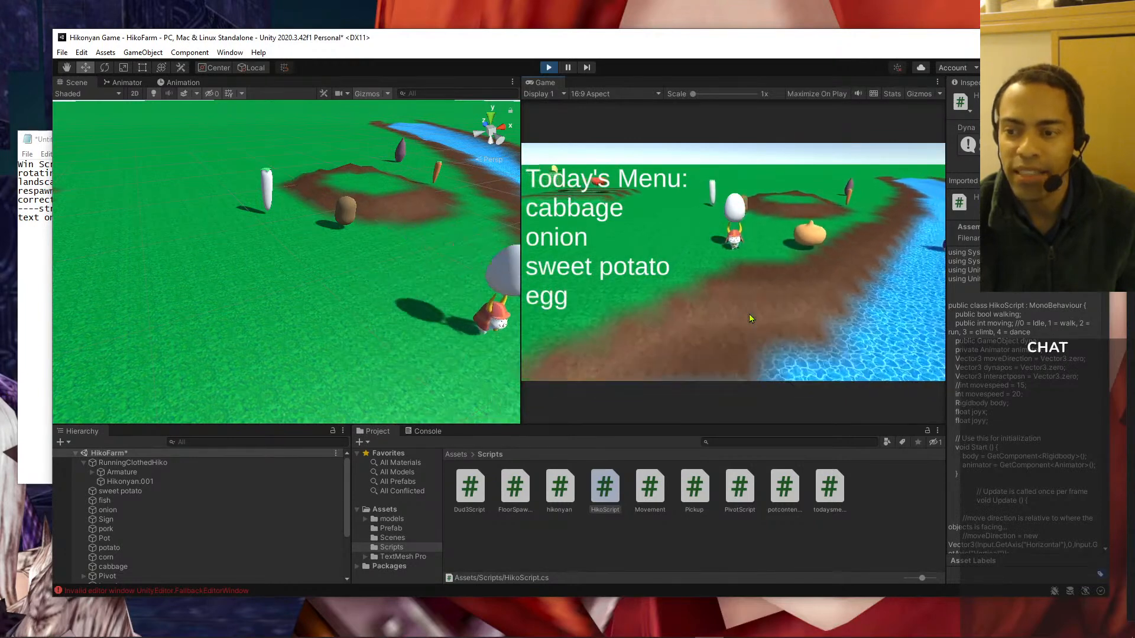
pyautogui.press('Left')
pyautogui.press('Up')
pyautogui.press('Up')
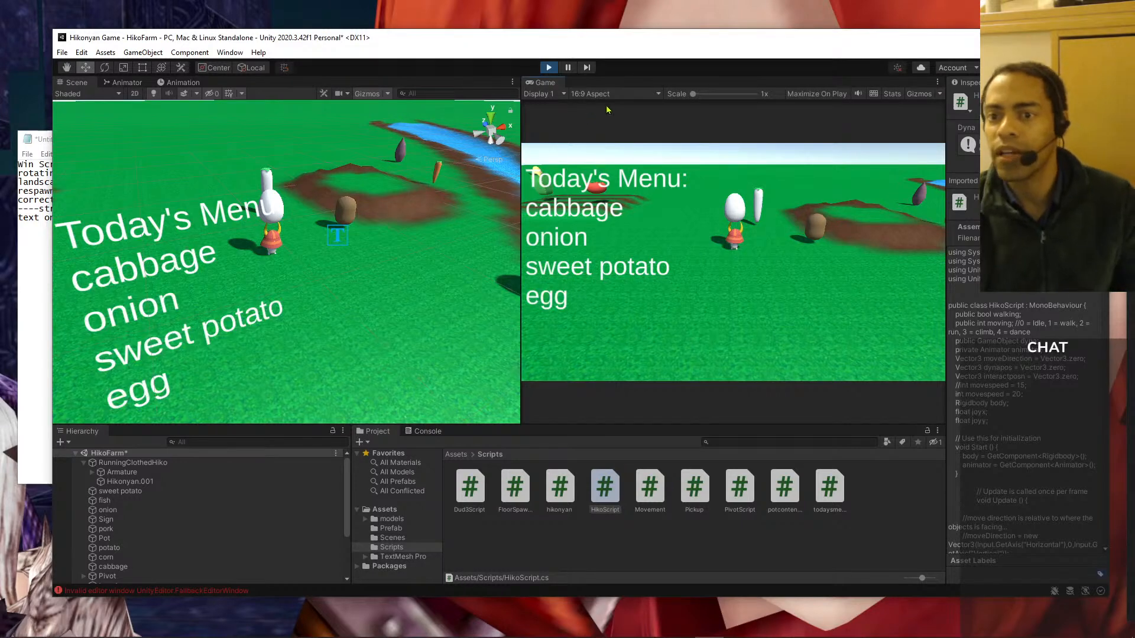
# - Try the Game view in Free Aspect and restore it to 16:9 Aspect
pyautogui.click(620, 94)
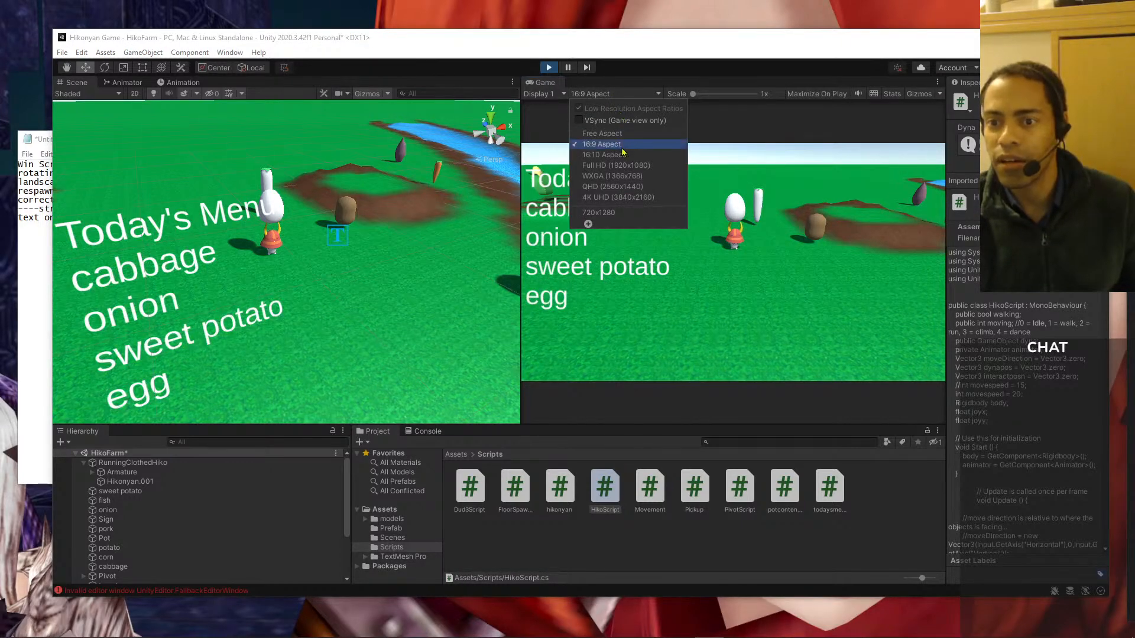
pyautogui.click(615, 135)
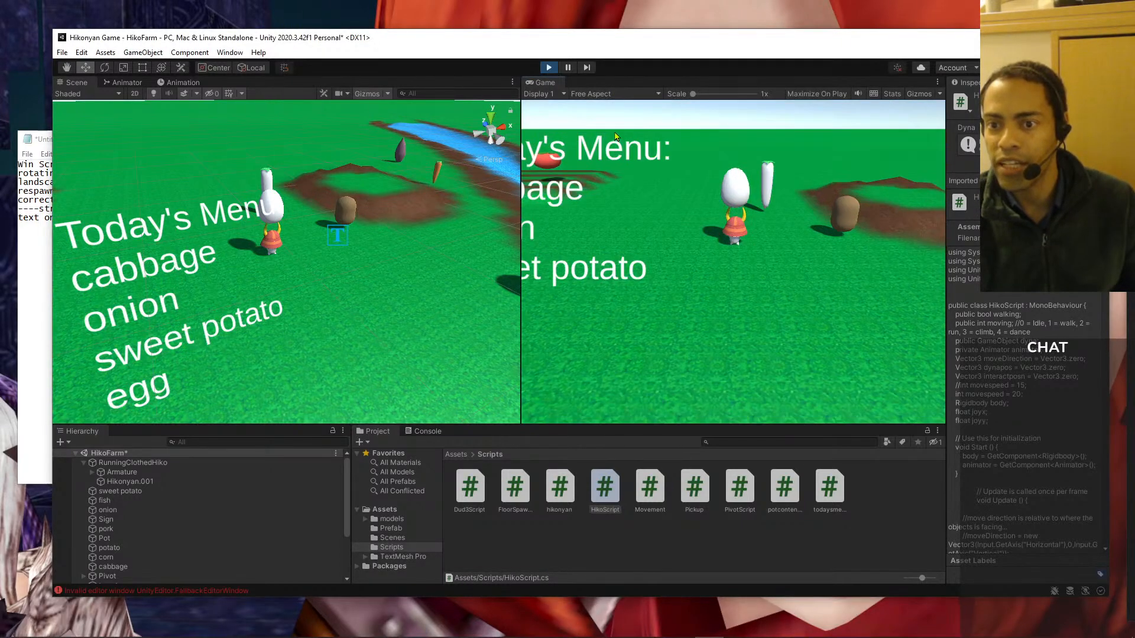
pyautogui.click(648, 96)
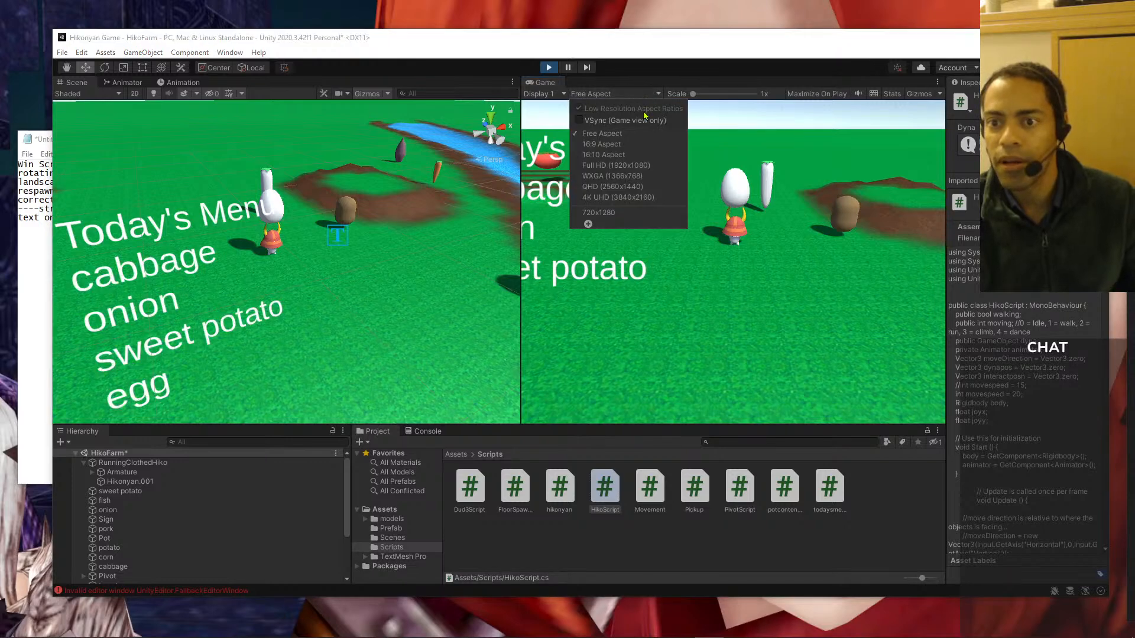
pyautogui.click(638, 145)
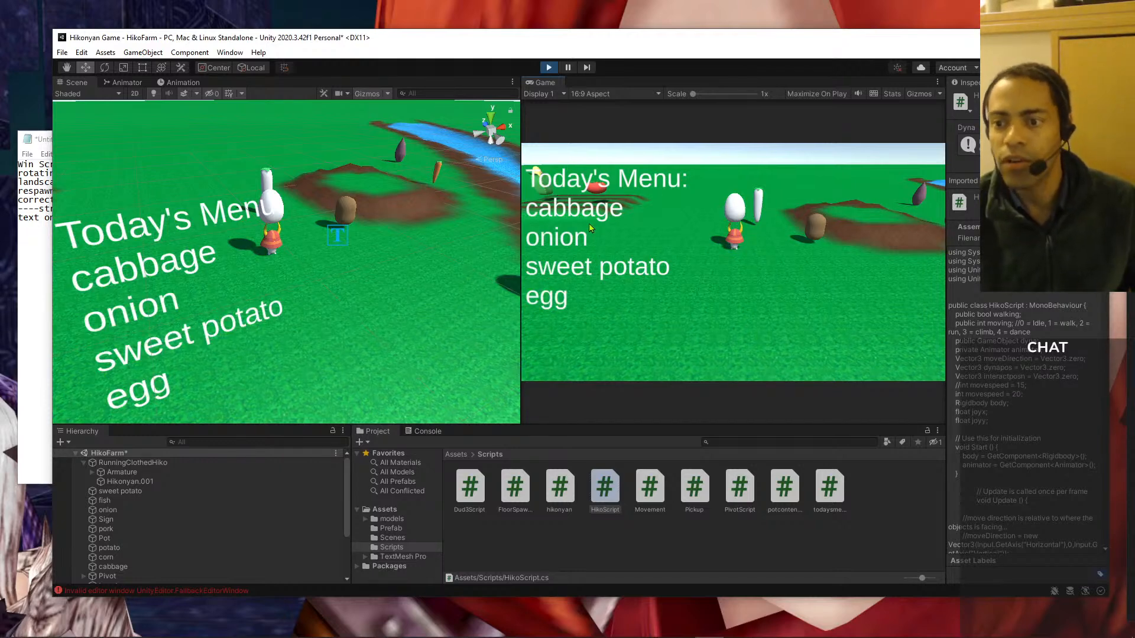
# - Play-test carrying the egg across the grass field and over the river toward the pot and sign
pyautogui.press('s')
pyautogui.press('a')
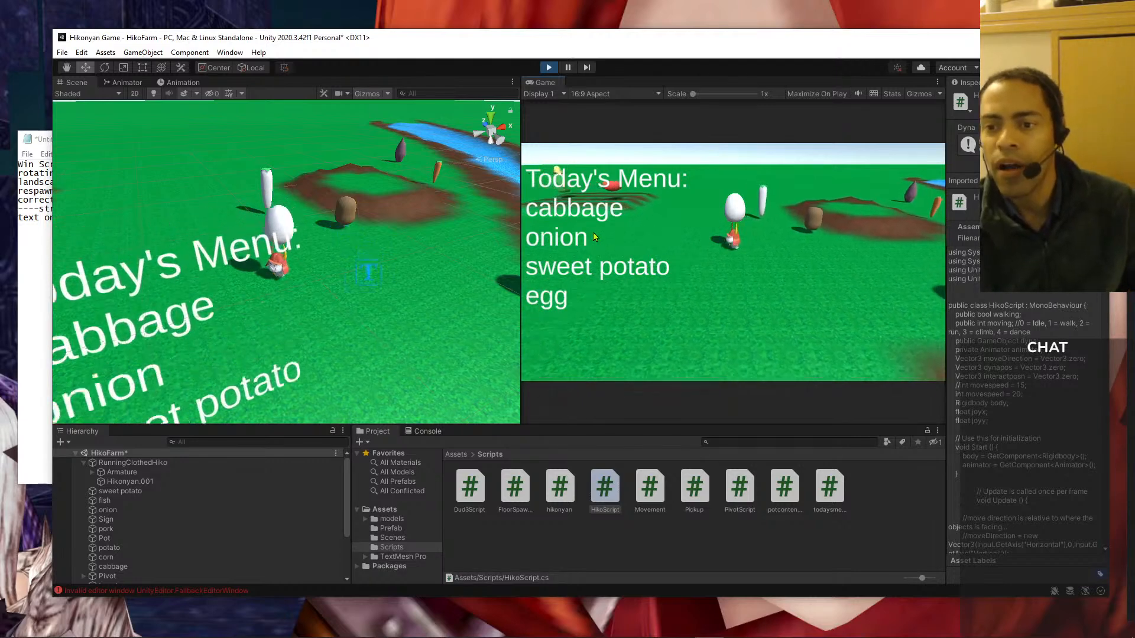
pyautogui.press('w')
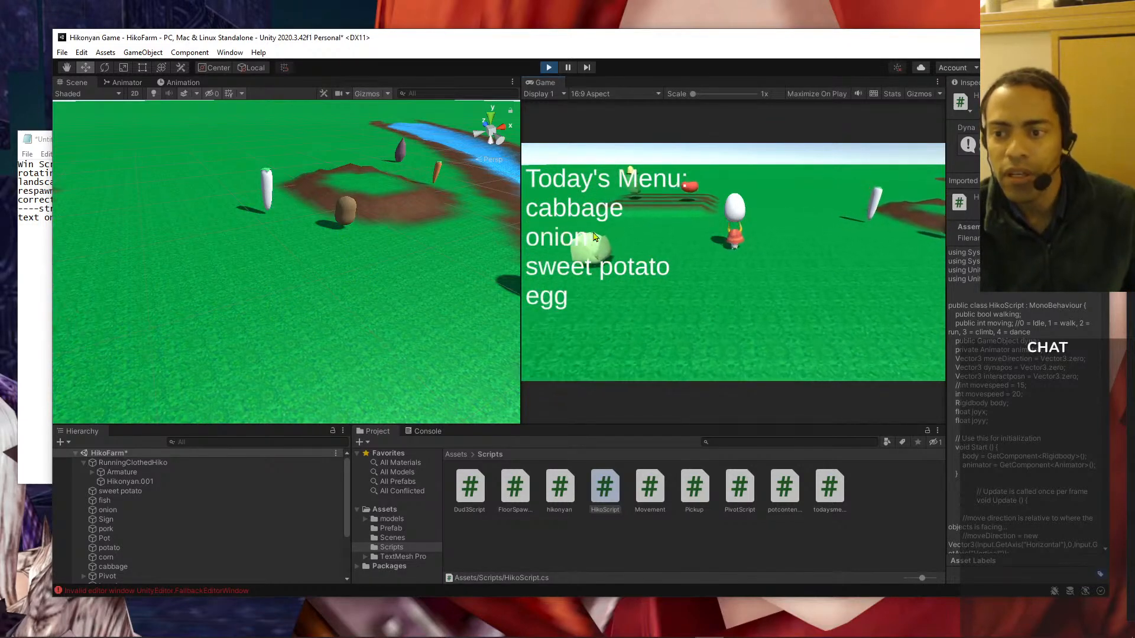
pyautogui.press('d')
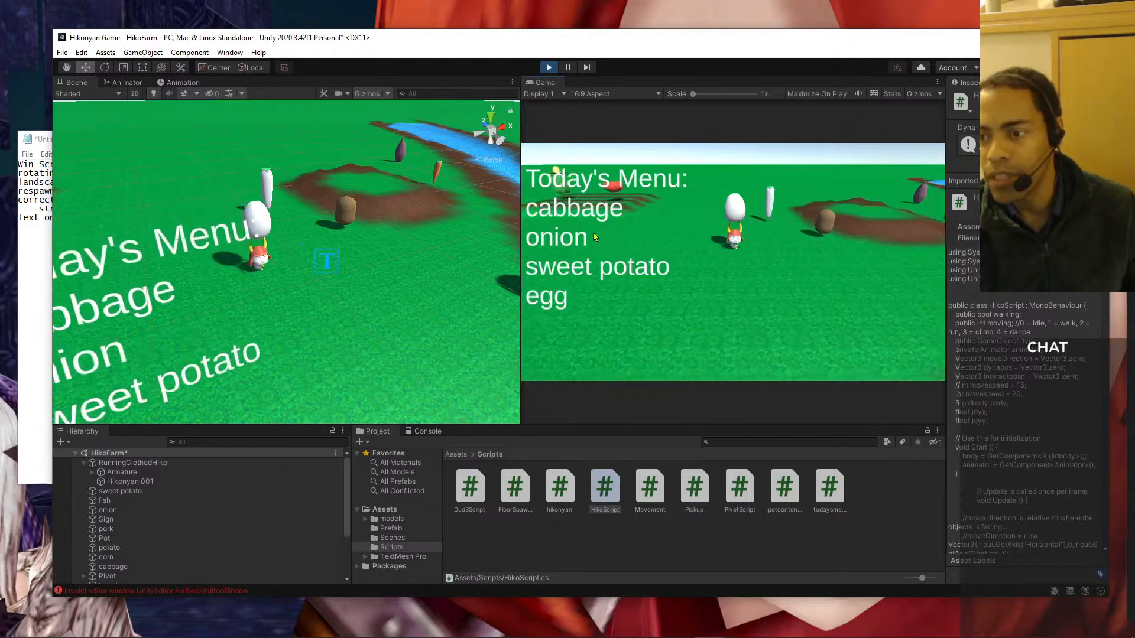
pyautogui.press('s')
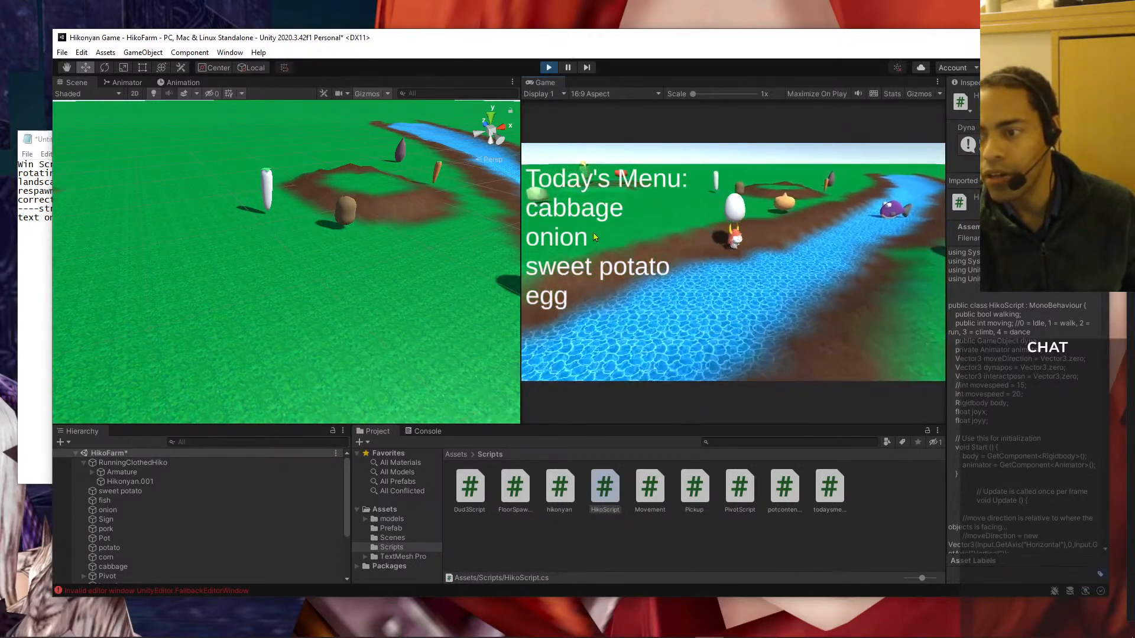
pyautogui.press('d')
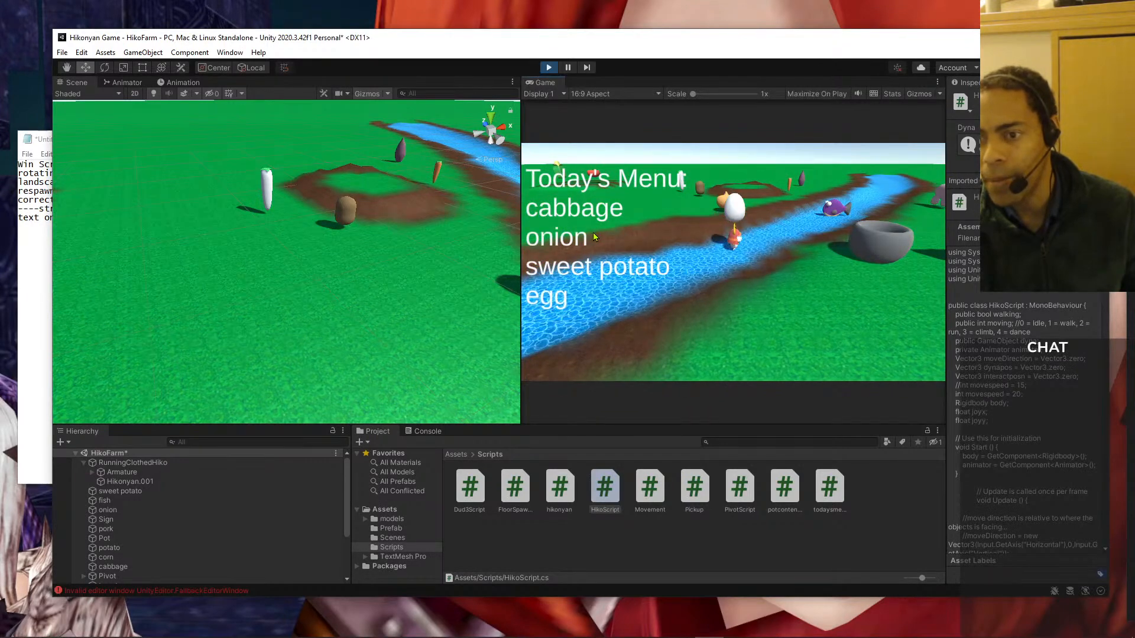
pyautogui.press('s')
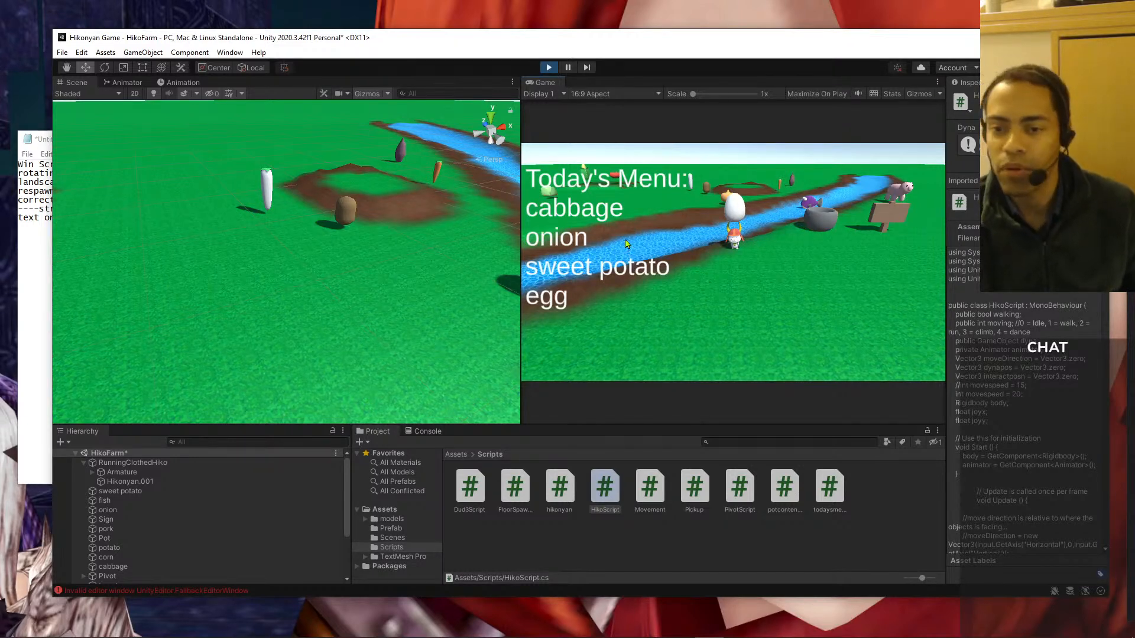
# - Bring the egg to the pot in the running game, drop it in and walk around the pot
pyautogui.press('Down')
pyautogui.press('Right')
pyautogui.press('Left')
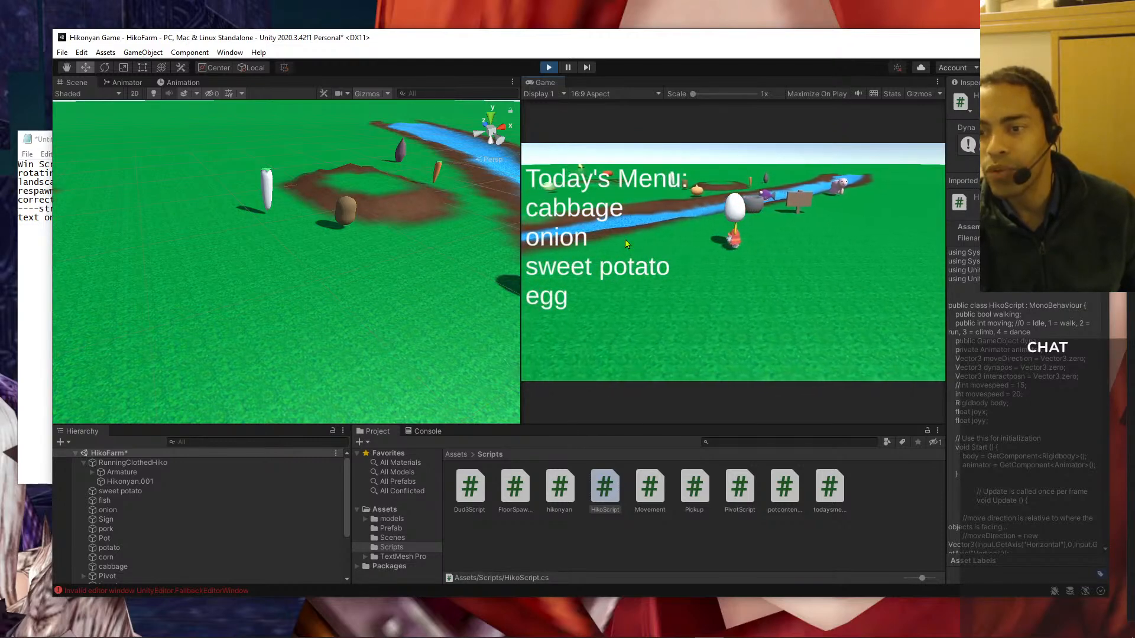
pyautogui.press('Up')
pyautogui.press('Right')
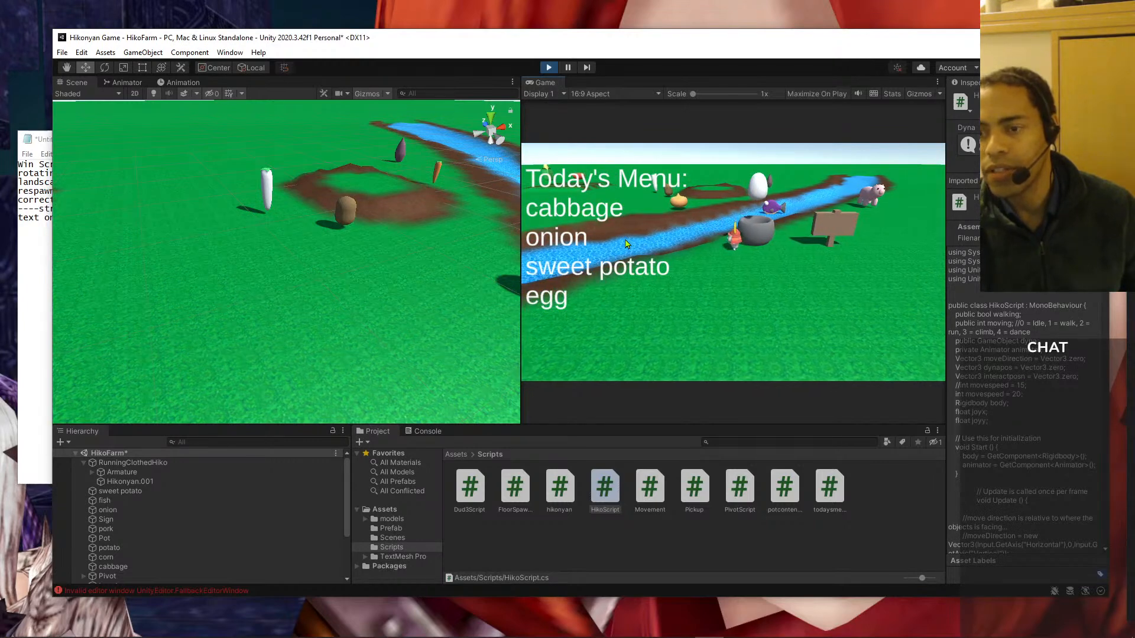
pyautogui.press('Left')
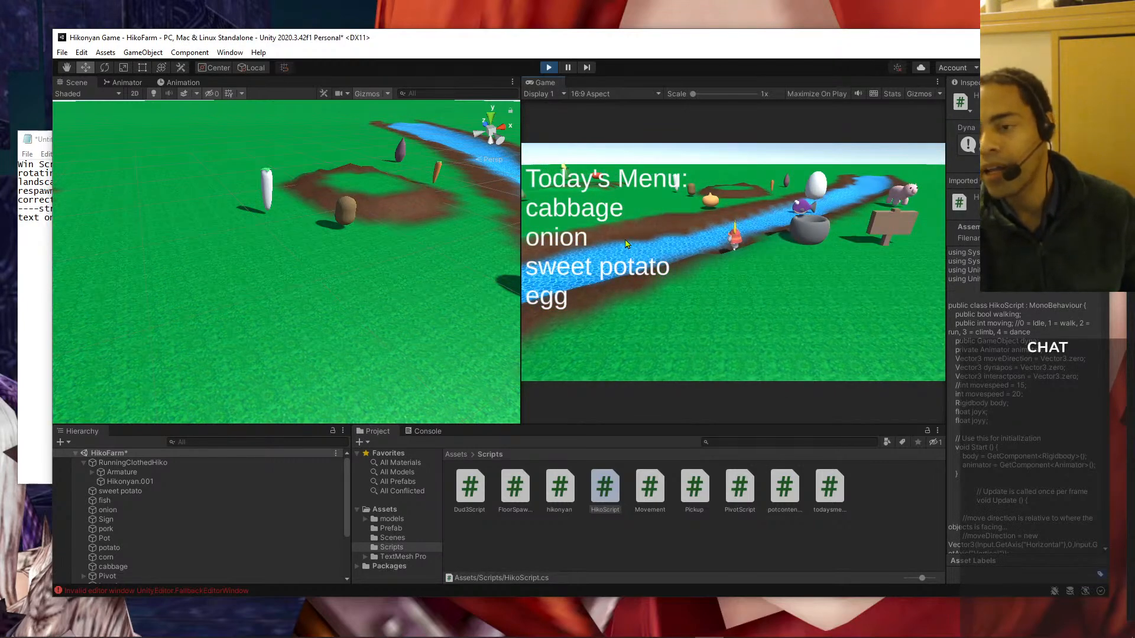
pyautogui.press('Right')
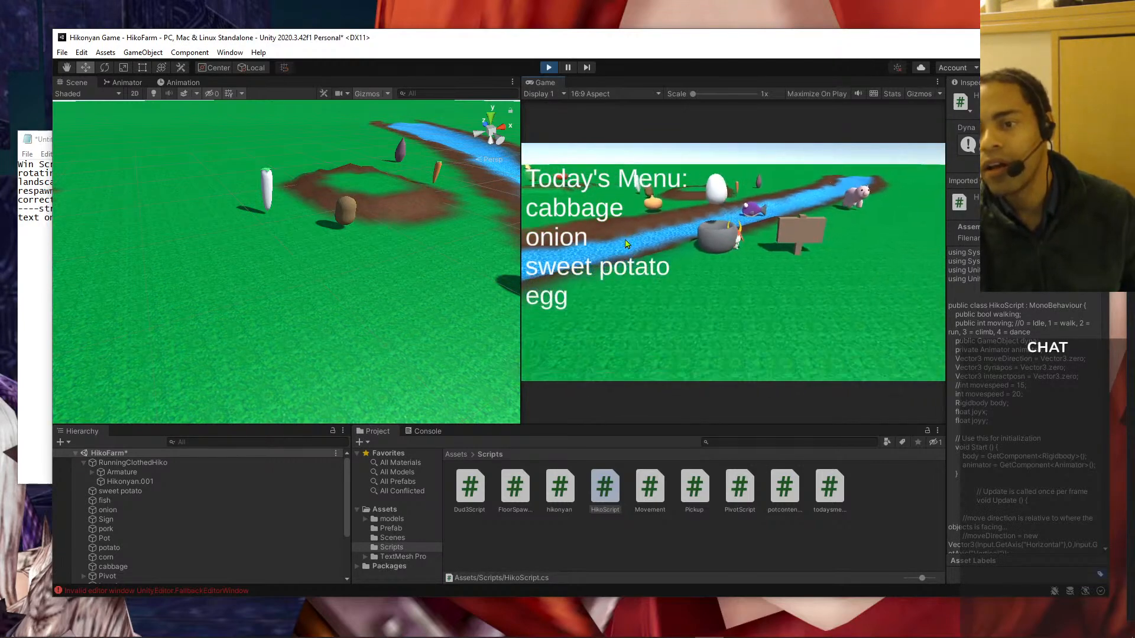
pyautogui.press('Down')
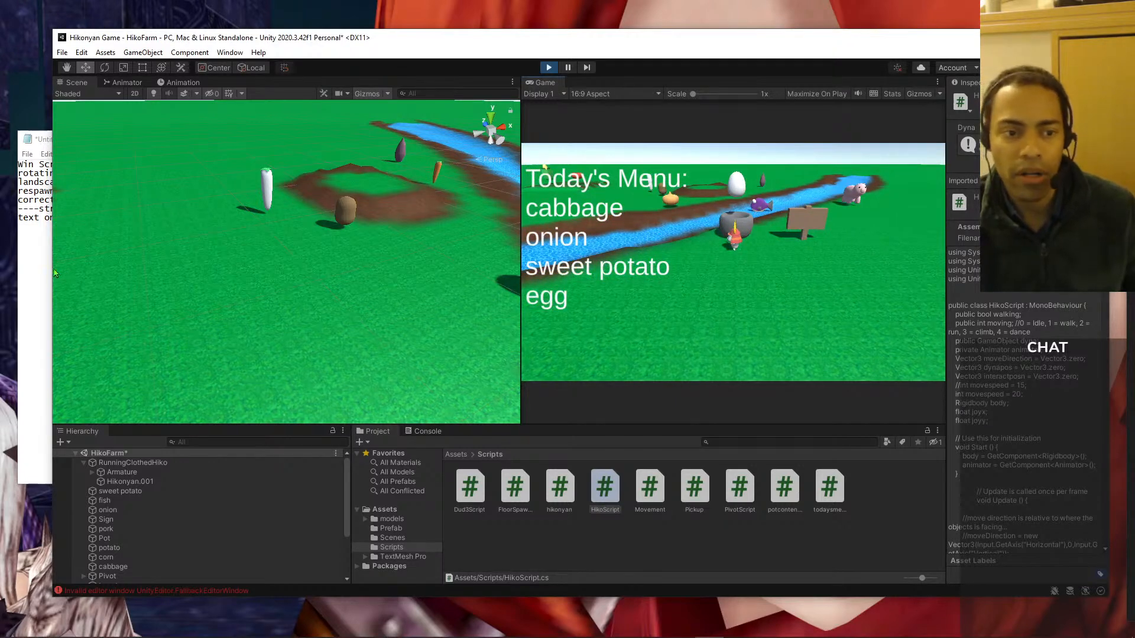
# - Add the line "Checkmark with item" to the Notepad to-do list and return to the running game in Unity
pyautogui.click(36, 253)
pyautogui.press('Return')
pyautogui.write('Checkma')
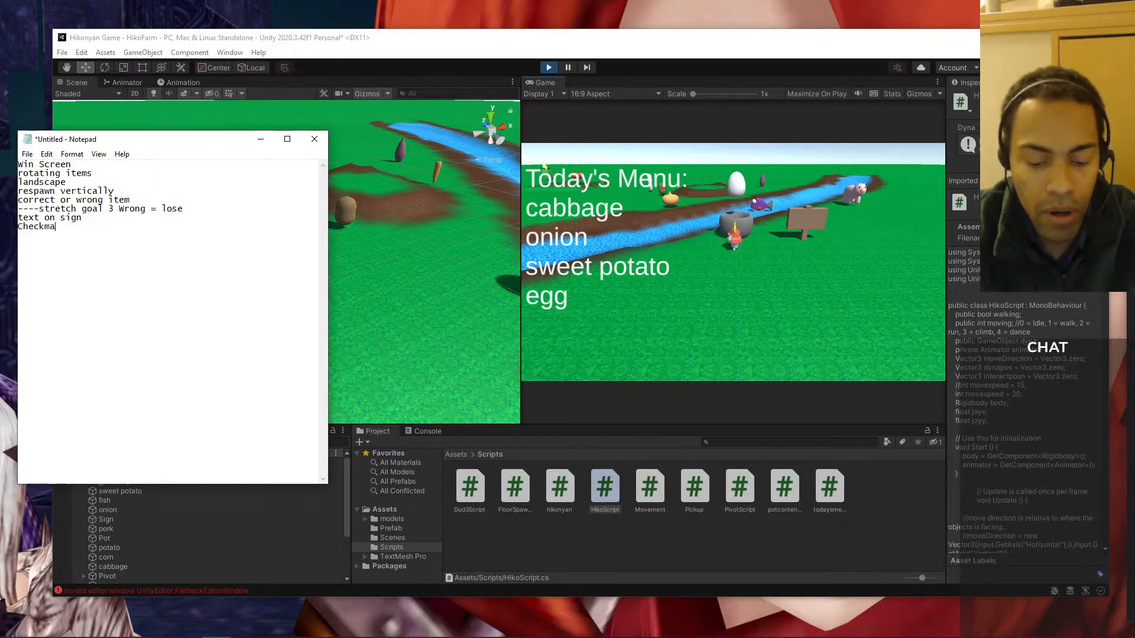
pyautogui.write('rk with item')
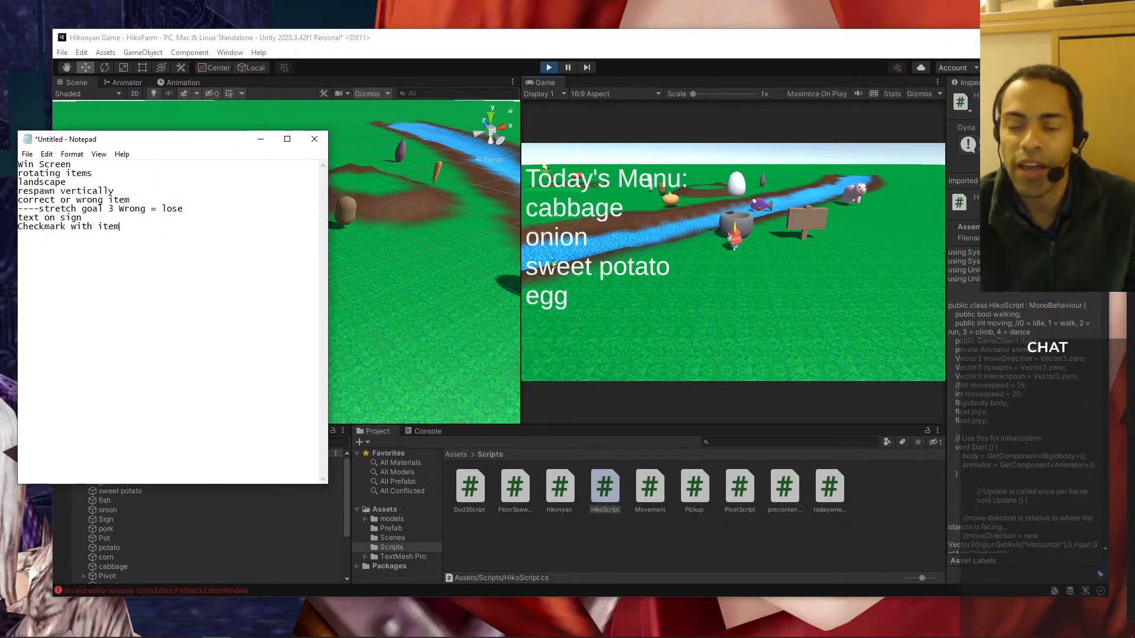
pyautogui.click(685, 136)
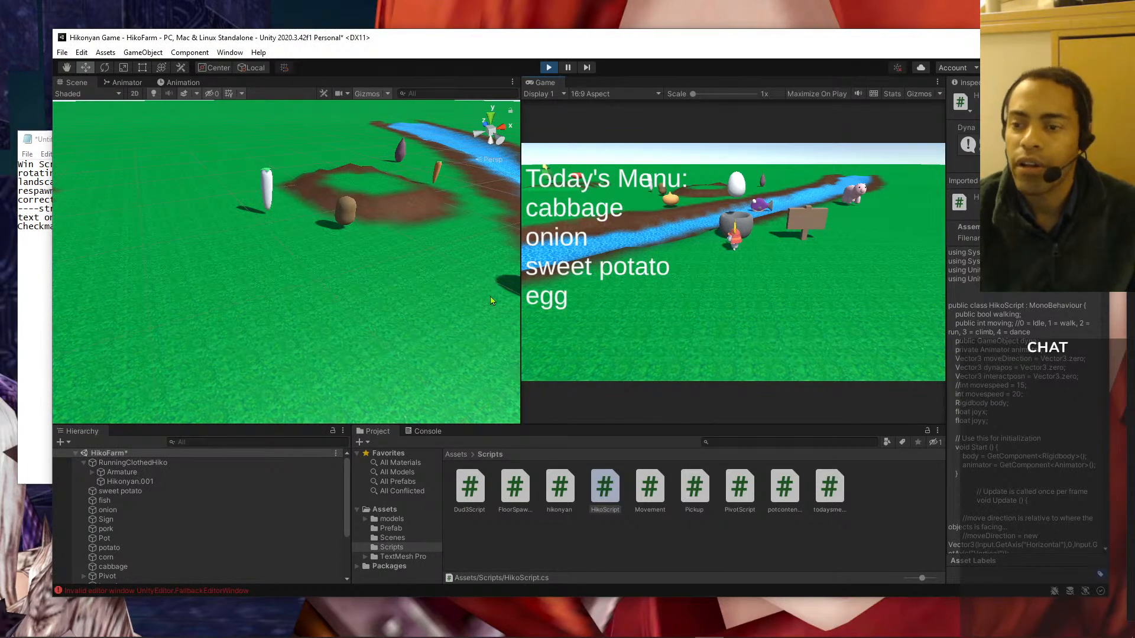
# - Play-test walking the character back and forth between the pot and the river
pyautogui.press('Left')
pyautogui.press('Up')
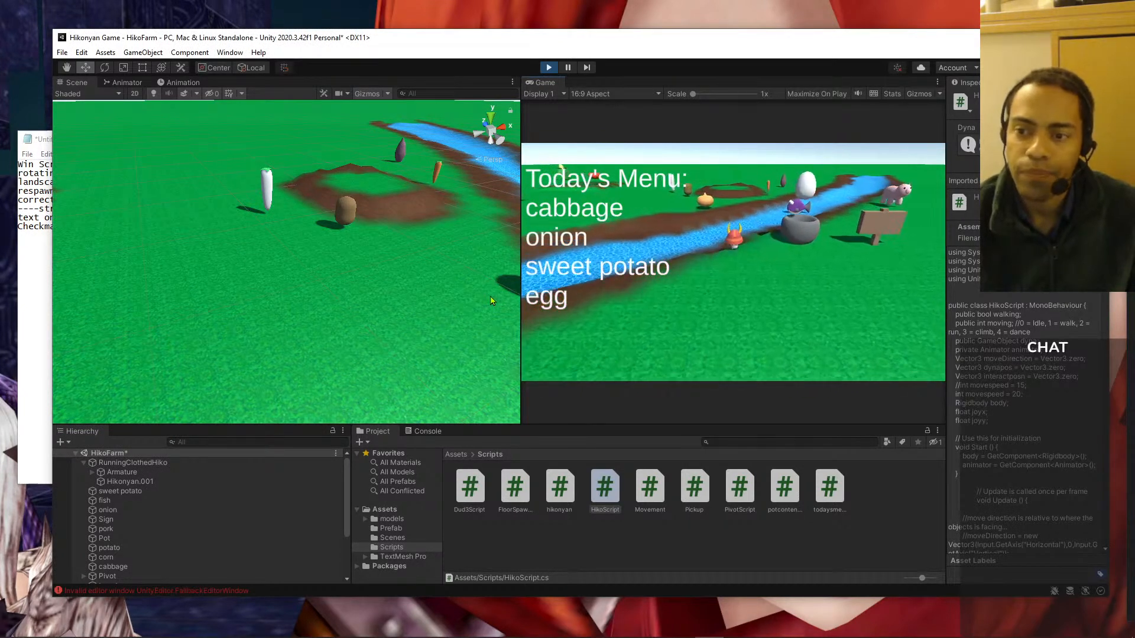
pyautogui.press('Down')
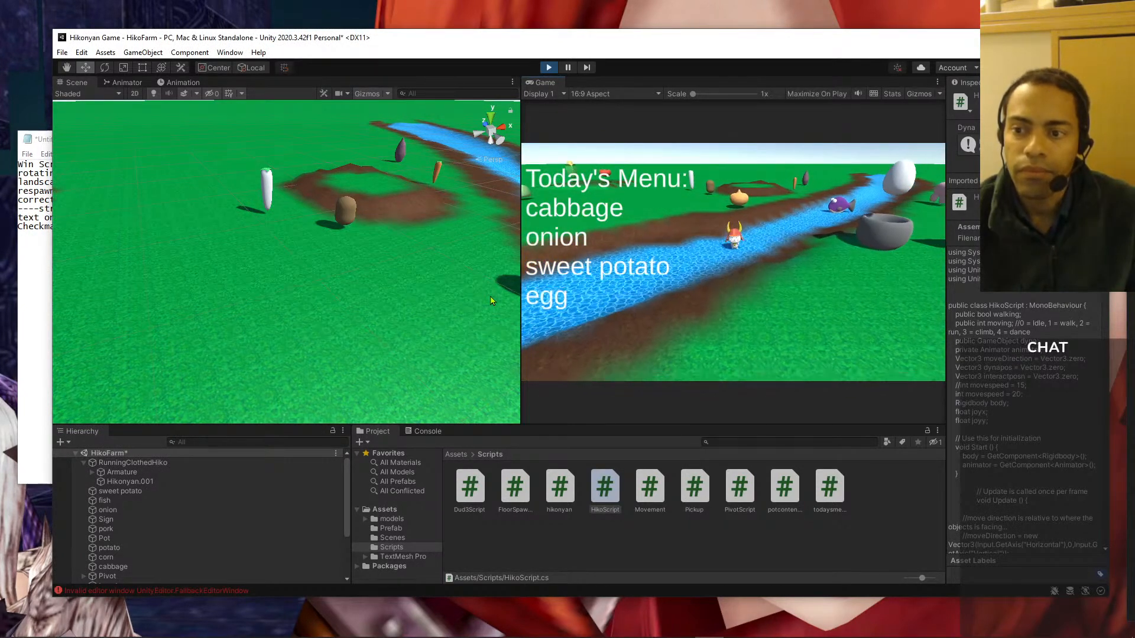
pyautogui.press('Up')
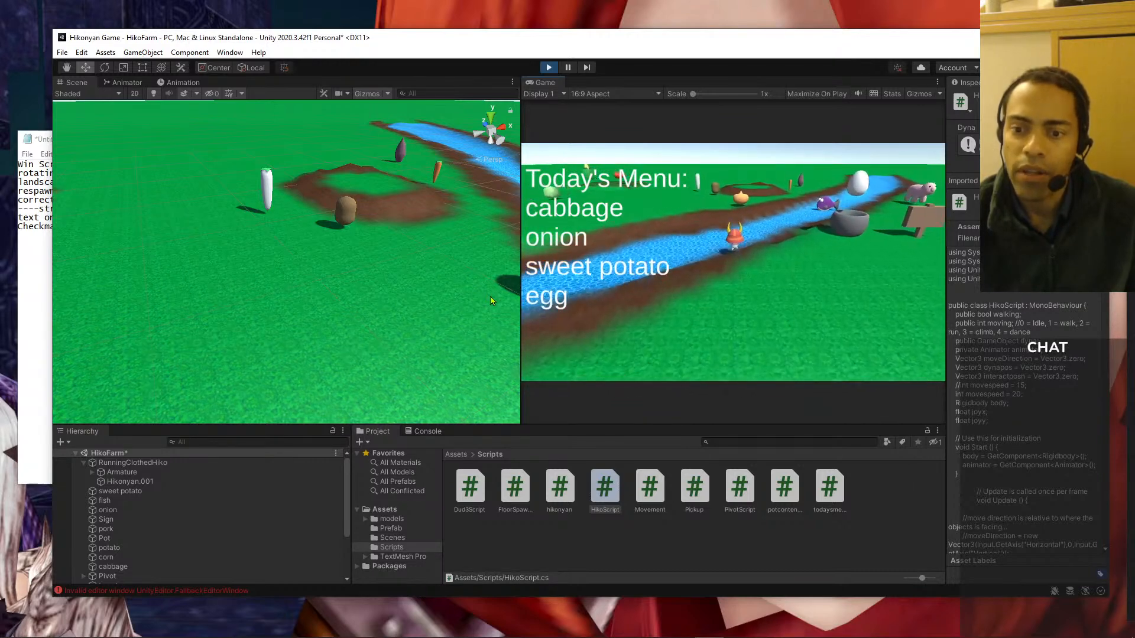
pyautogui.press('Left')
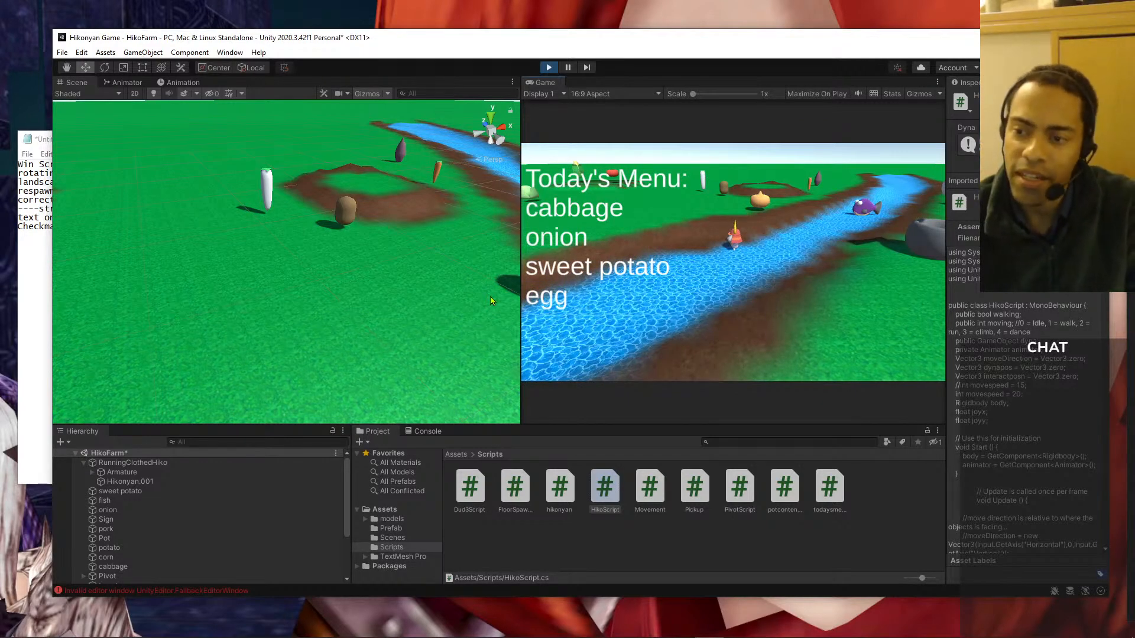
pyautogui.press('Down')
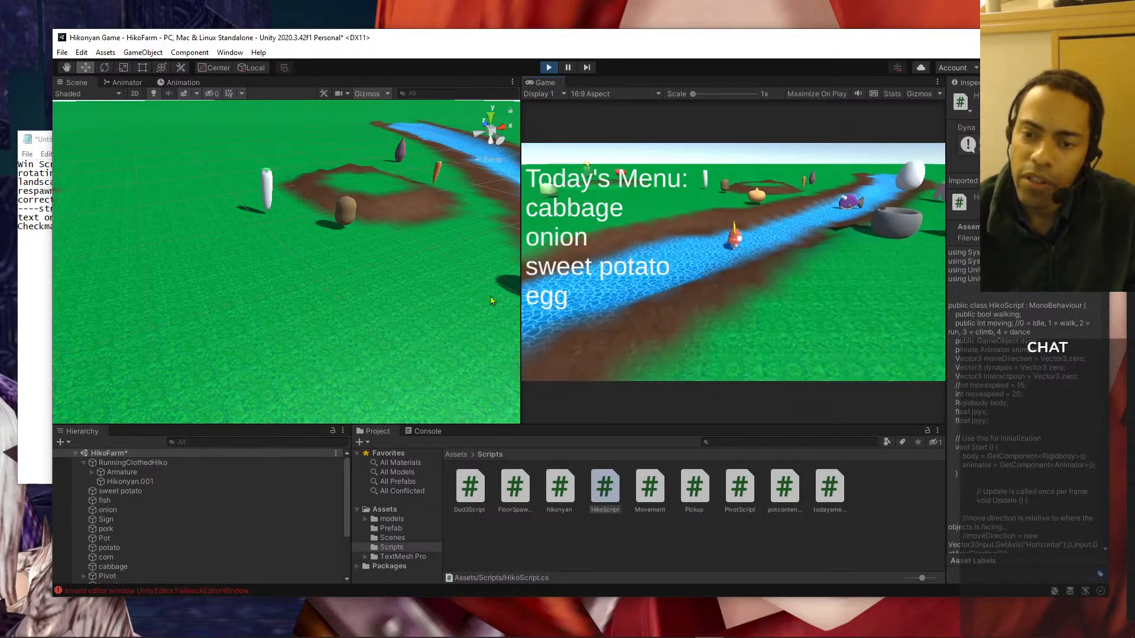
pyautogui.press('Right')
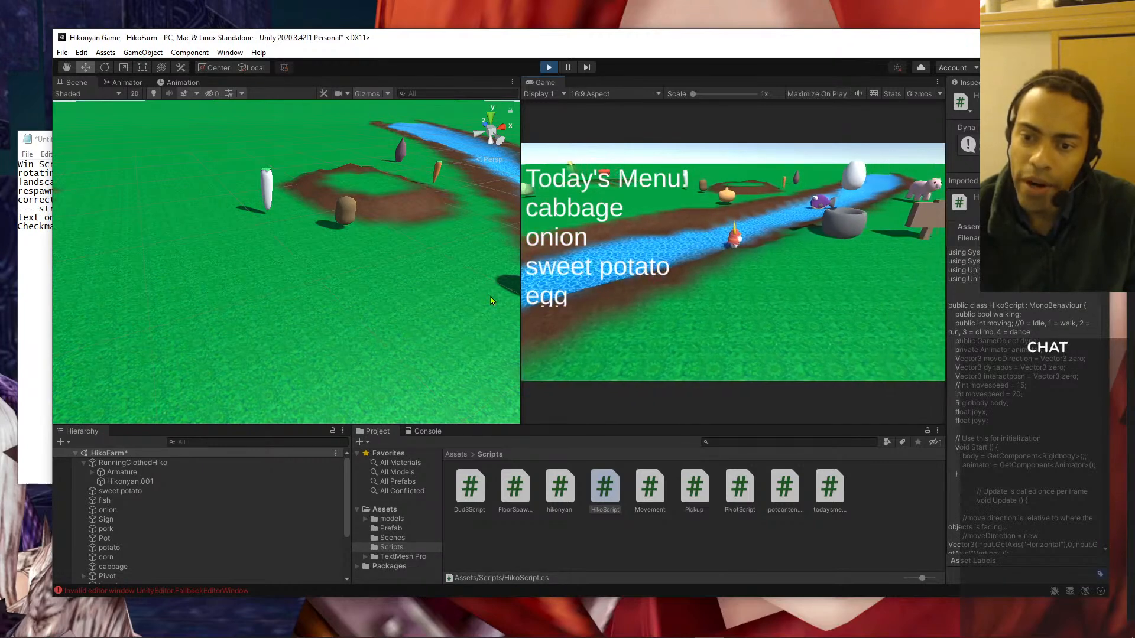
pyautogui.press('Up')
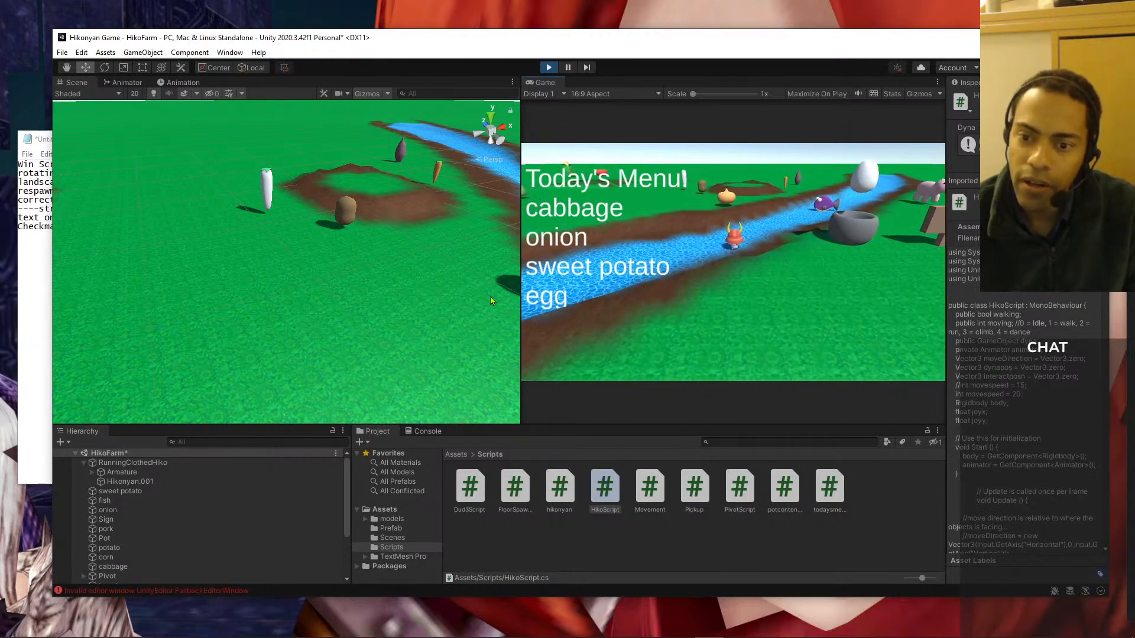
# - Examine the floating Today's Menu text beside the character in the Scene view from low over the river
pyautogui.moveTo(482, 309); pyautogui.dragTo(402, 209, button='middle')
pyautogui.scroll(-5, 402, 209)
pyautogui.moveTo(431, 270); pyautogui.dragTo(369, 239, button='middle')
pyautogui.scroll(-1, 366, 253)
pyautogui.moveTo(366, 253); pyautogui.dragTo(449, 254, button='right')
pyautogui.moveTo(449, 254); pyautogui.dragTo(376, 230, button='middle')
pyautogui.moveTo(376, 230); pyautogui.dragTo(448, 214, button='right')
pyautogui.moveTo(399, 243); pyautogui.dragTo(342, 269, button='right')
pyautogui.moveTo(343, 269); pyautogui.dragTo(378, 252, button='middle')
pyautogui.moveTo(377, 252); pyautogui.dragTo(367, 257, button='right')
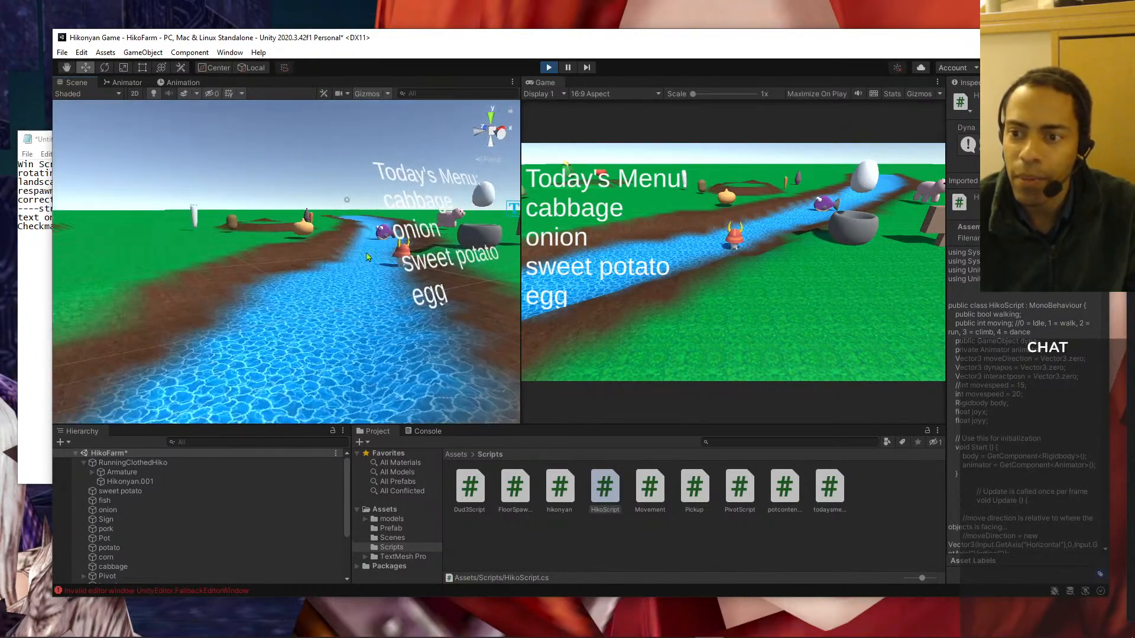
pyautogui.click(425, 199)
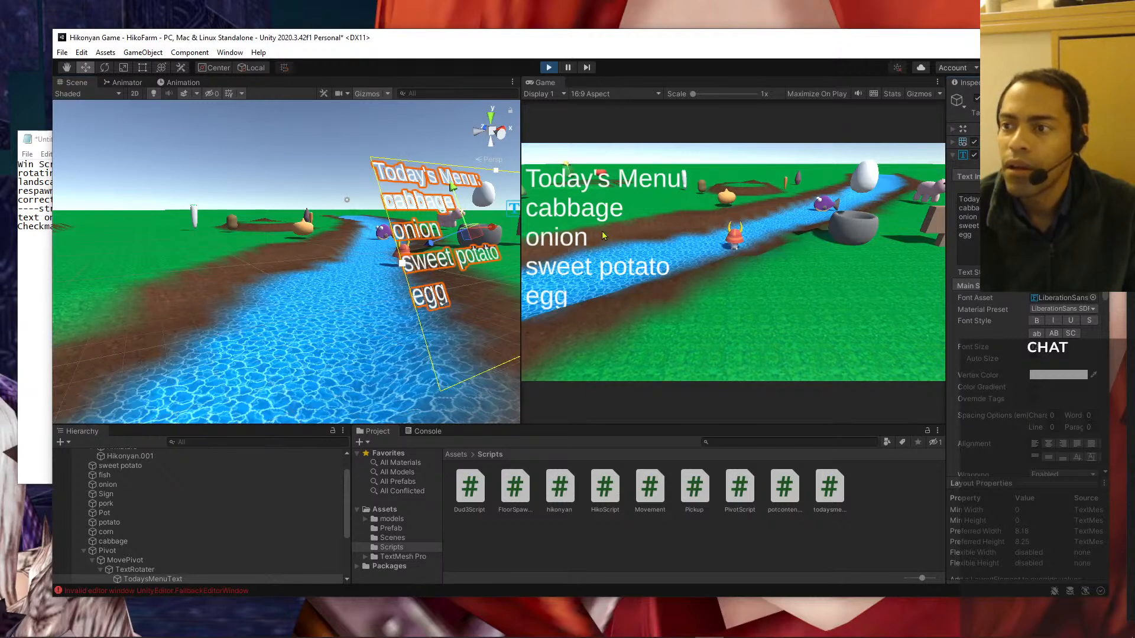
pyautogui.click(232, 241)
# - Play-test moving the character from the river past the pot and around the sign
pyautogui.click(636, 301)
pyautogui.press('w')
pyautogui.press('s')
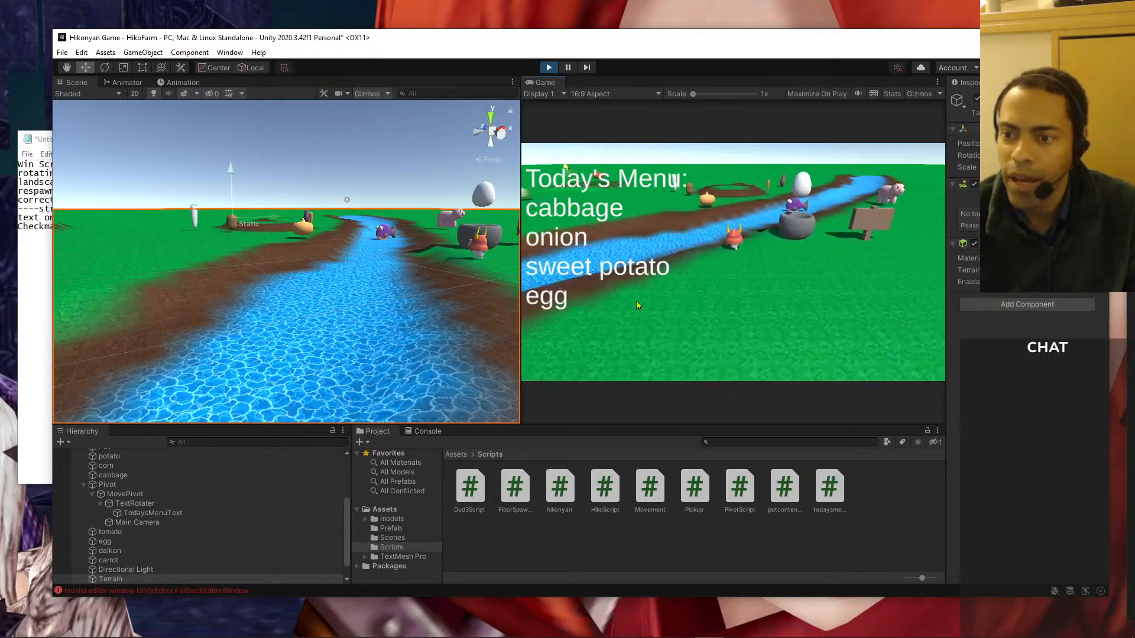
pyautogui.press('w')
pyautogui.press('s')
pyautogui.press('s')
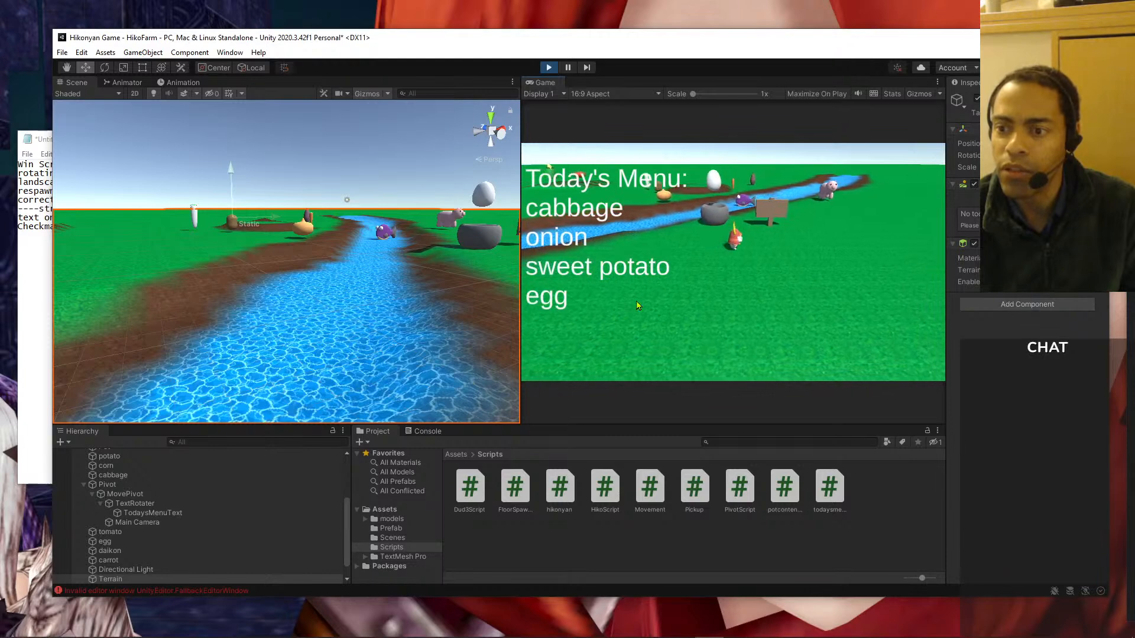
pyautogui.press('d')
pyautogui.press('w')
pyautogui.press('s')
pyautogui.press('w')
pyautogui.press('s')
pyautogui.press('w')
pyautogui.press('w')
pyautogui.press('s')
pyautogui.press('w')
pyautogui.press('w')
pyautogui.press('s')
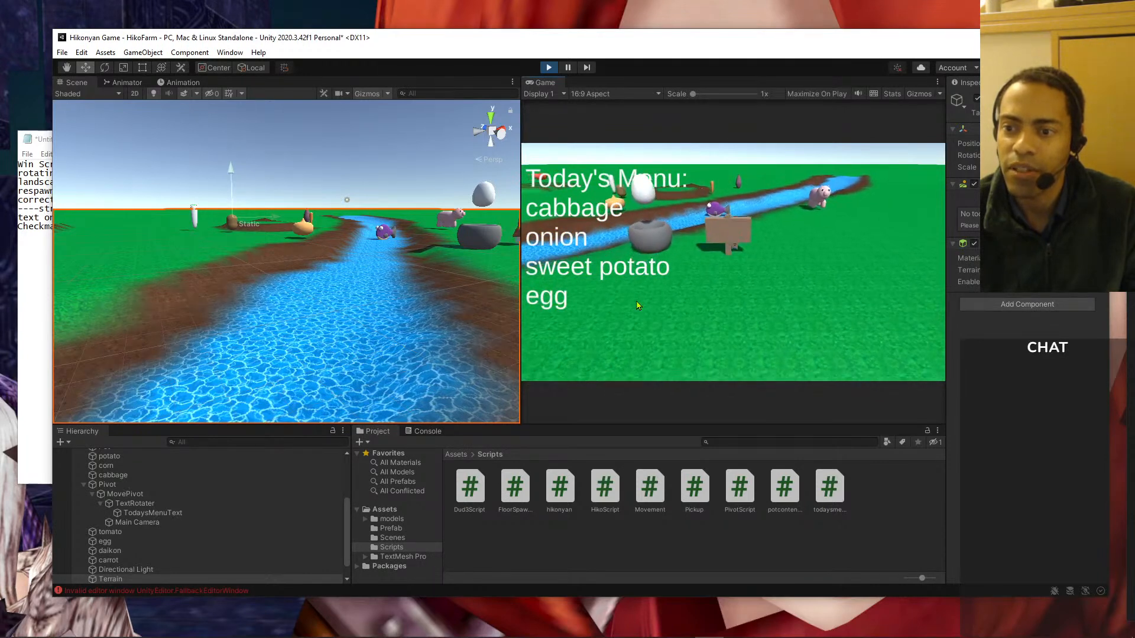
# - Play-test circling the character around the pot and running it back to the river
pyautogui.press('w')
pyautogui.press('w')
pyautogui.press('s')
pyautogui.press('a')
pyautogui.press('d')
pyautogui.press('w')
pyautogui.press('a')
pyautogui.press('s')
pyautogui.press('d')
pyautogui.press('w')
pyautogui.press('s')
pyautogui.press('d')
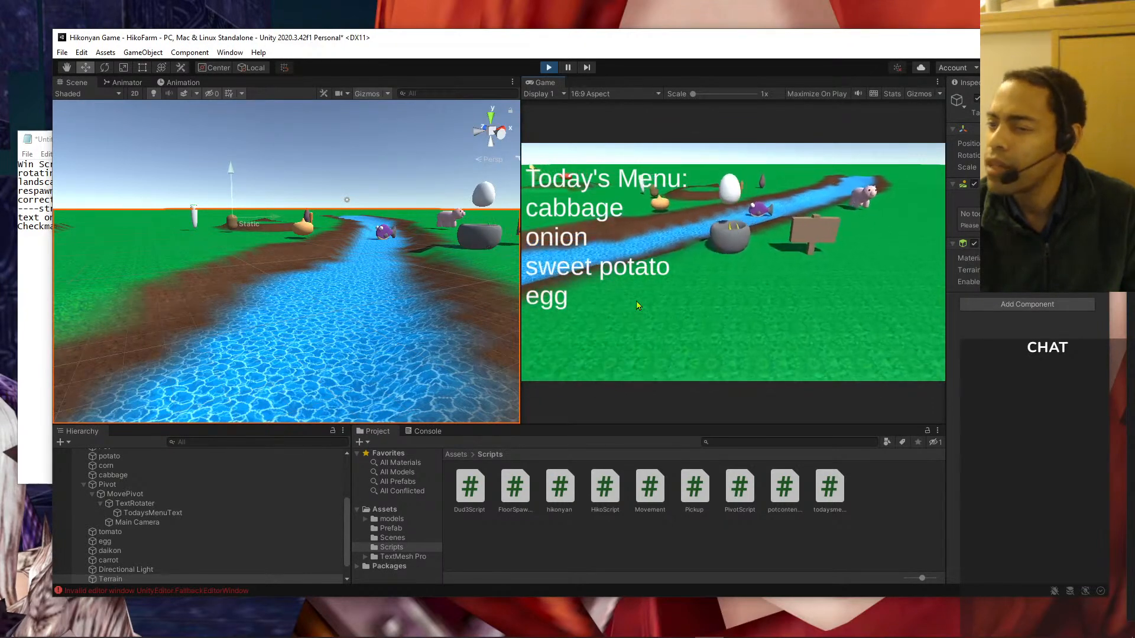
pyautogui.press('w')
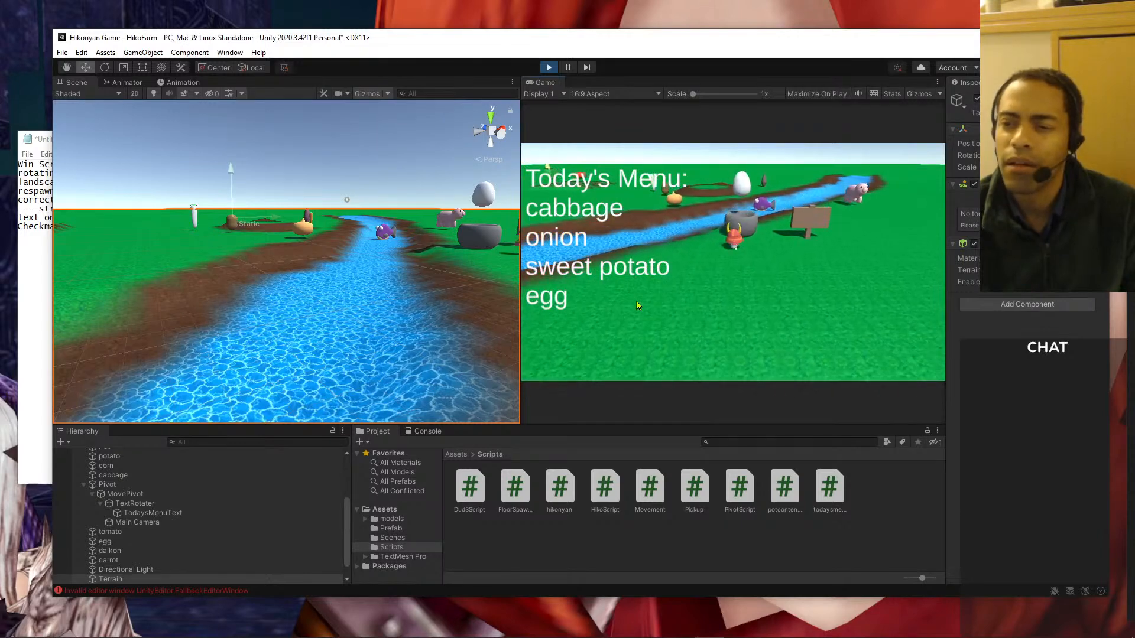
pyautogui.press('w')
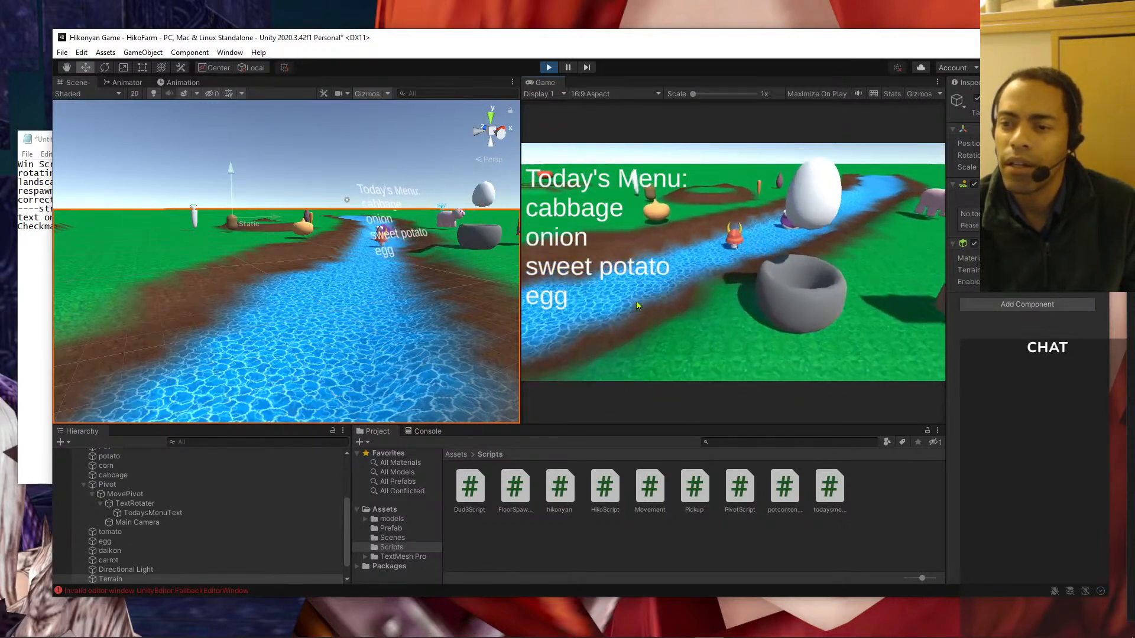
# - Pick up the onion in the running game and drop it into the pot with the egg
pyautogui.press('s')
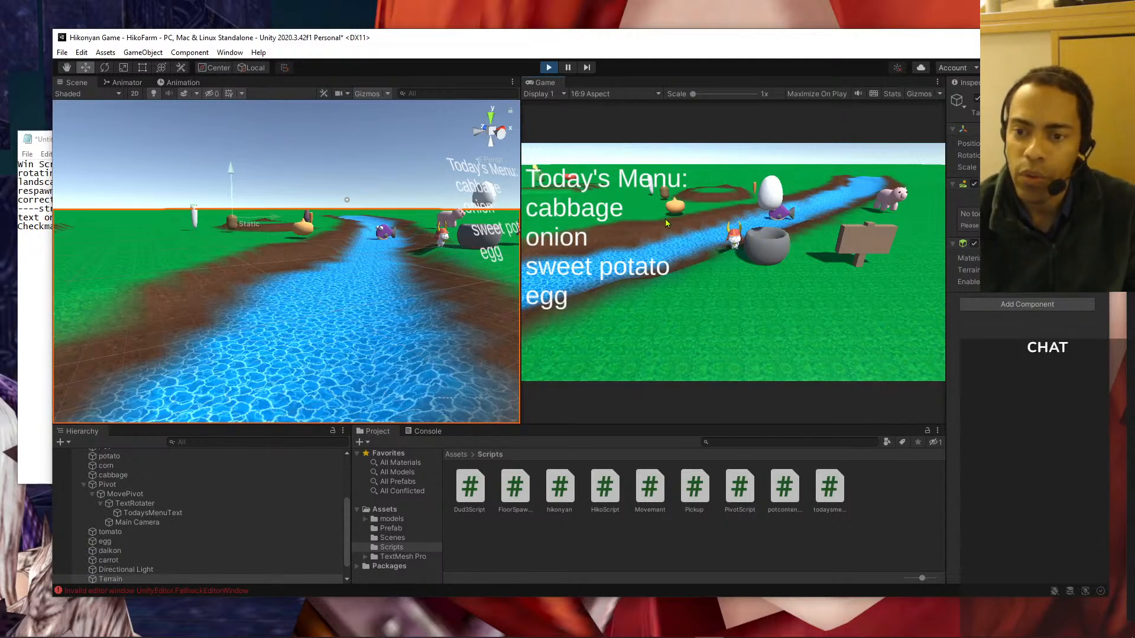
pyautogui.press('a')
pyautogui.press('w')
pyautogui.press('d')
pyautogui.press('s')
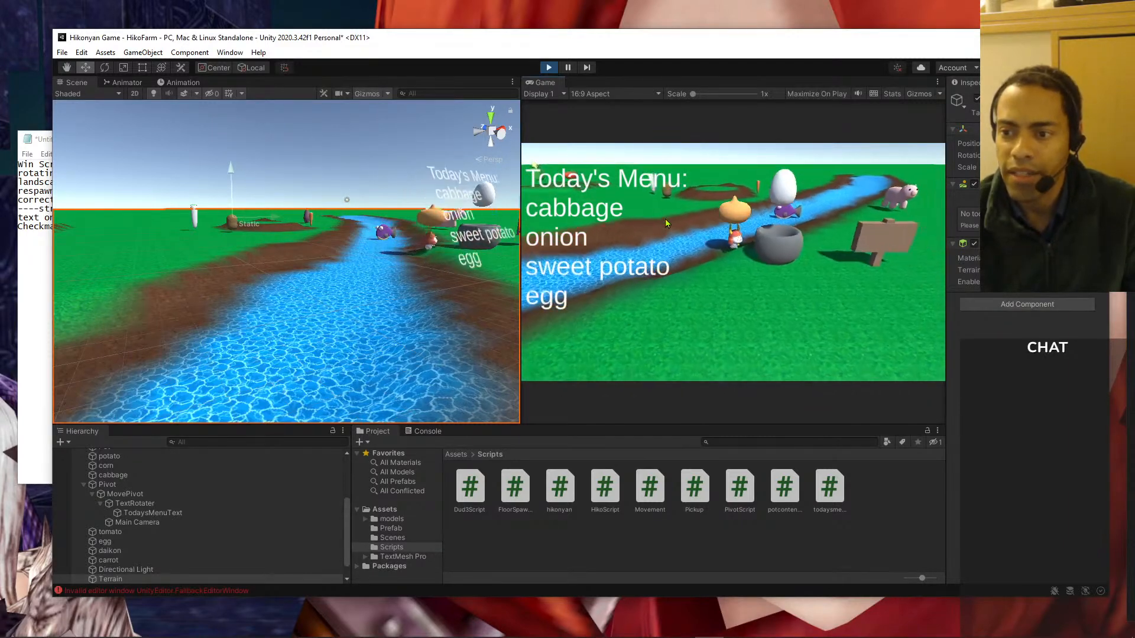
pyautogui.press('d')
pyautogui.press('s')
pyautogui.press('a')
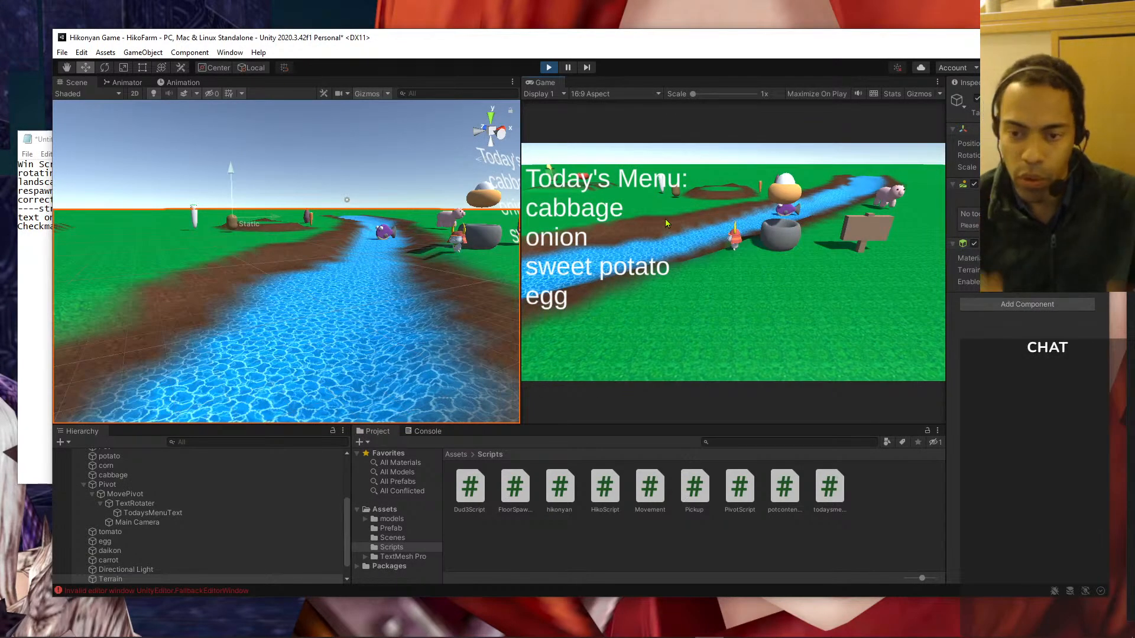
# - In the Notepad to-do list, prefix "correct or wrong item" with "--" and add an "explode" line above it
pyautogui.click(23, 251)
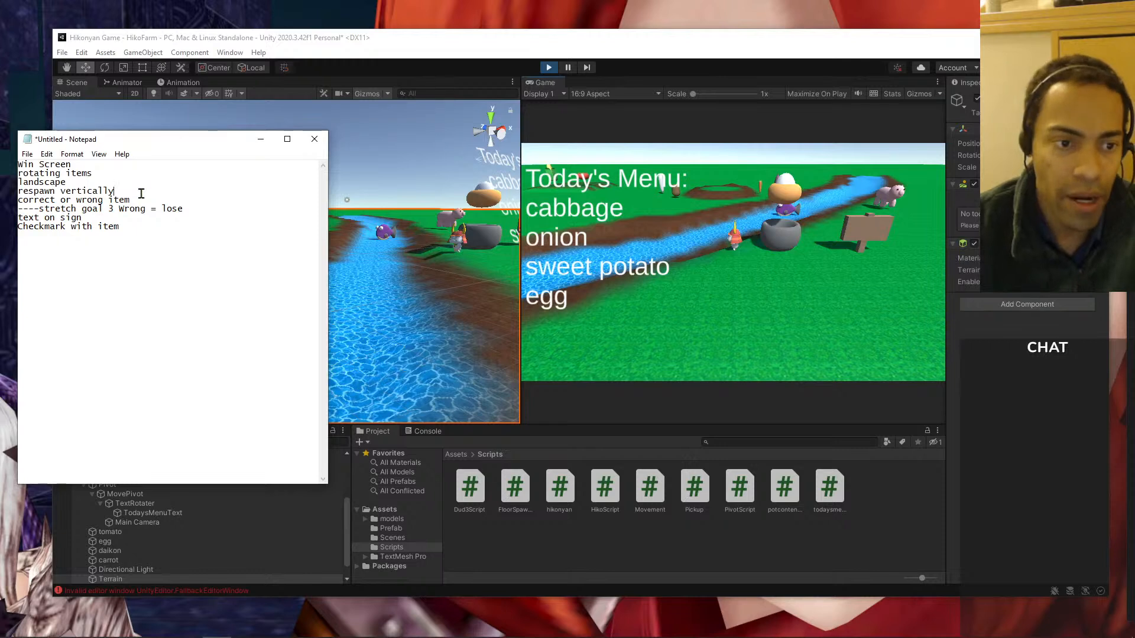
pyautogui.click(18, 200)
pyautogui.write('--')
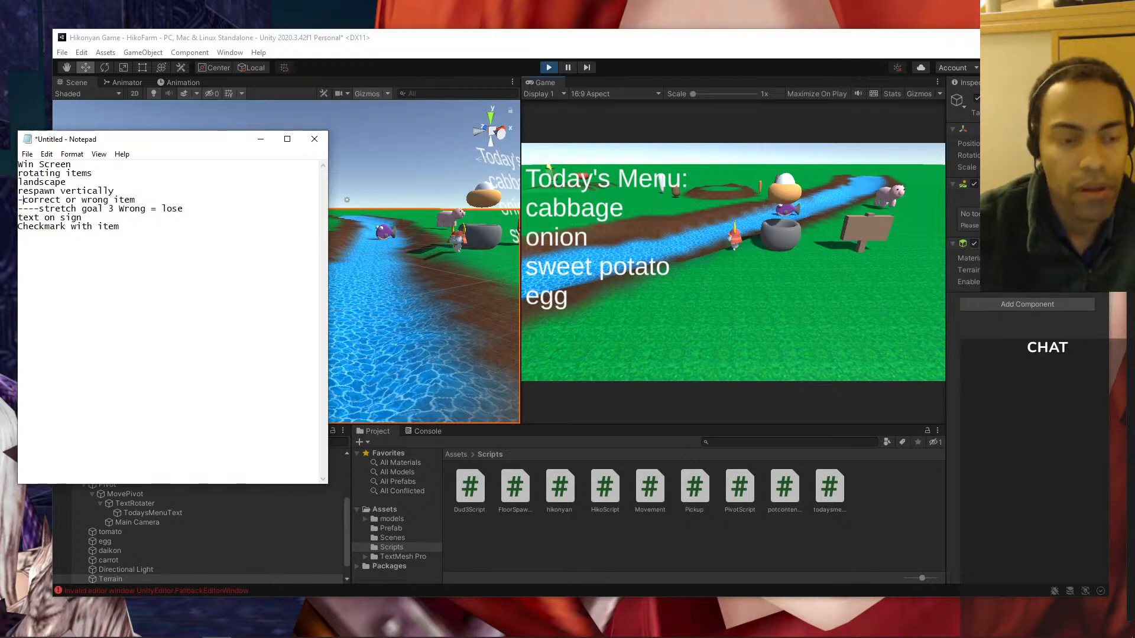
pyautogui.press('Return')
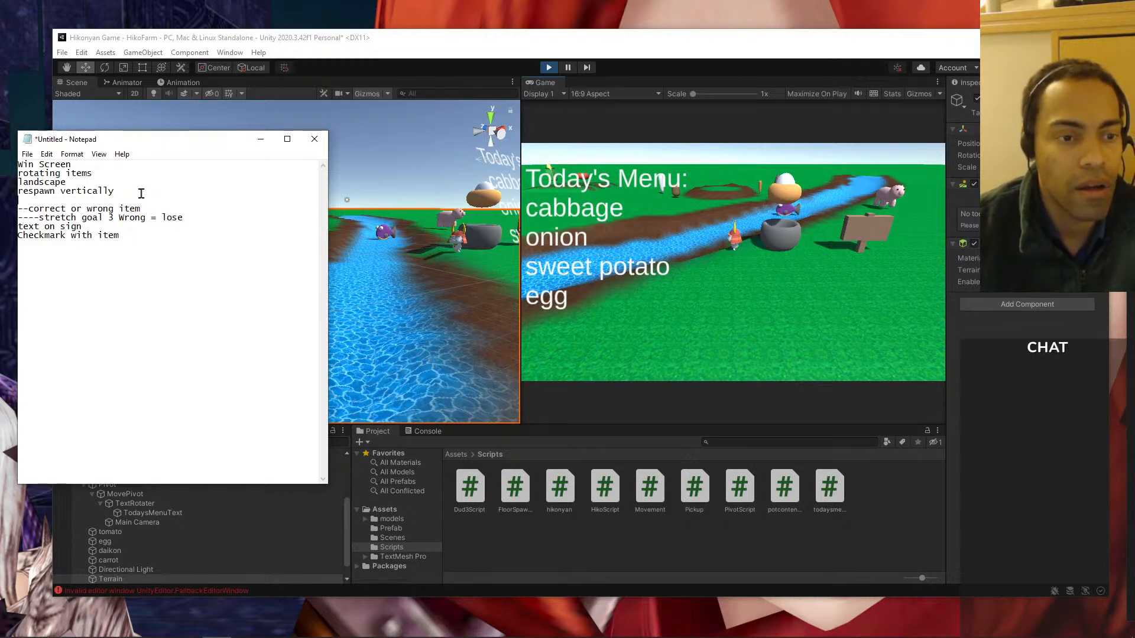
pyautogui.write('explode')
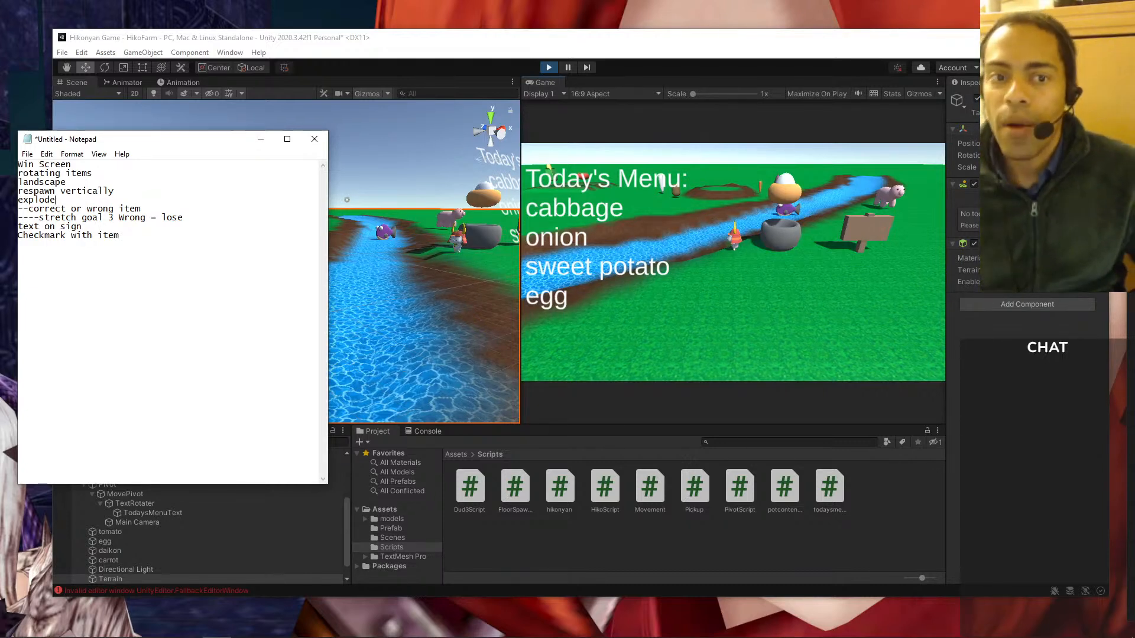
# - Stop the running game in Unity and add a Rigidbody component to the pot
pyautogui.click(490, 238)
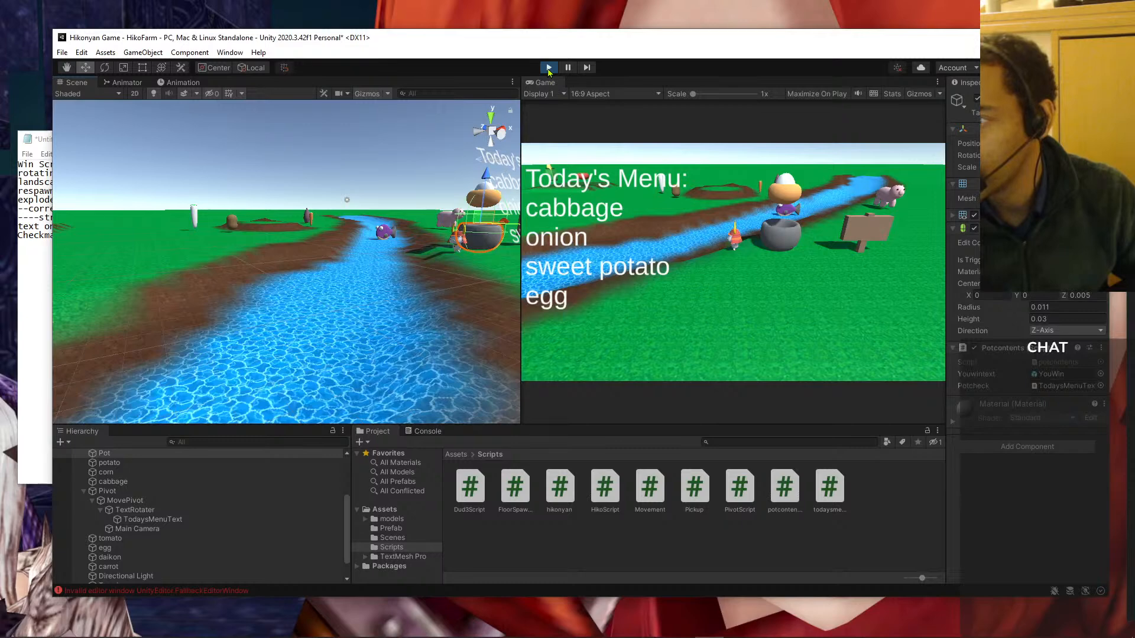
pyautogui.click(549, 68)
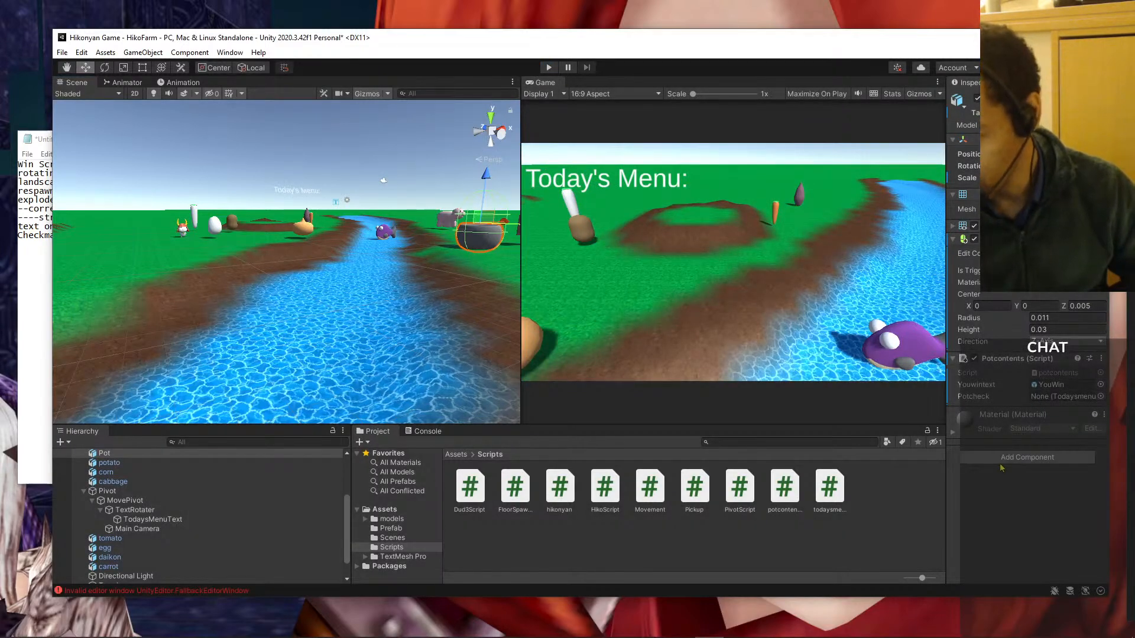
pyautogui.click(1027, 457)
pyautogui.write('hikonyan')
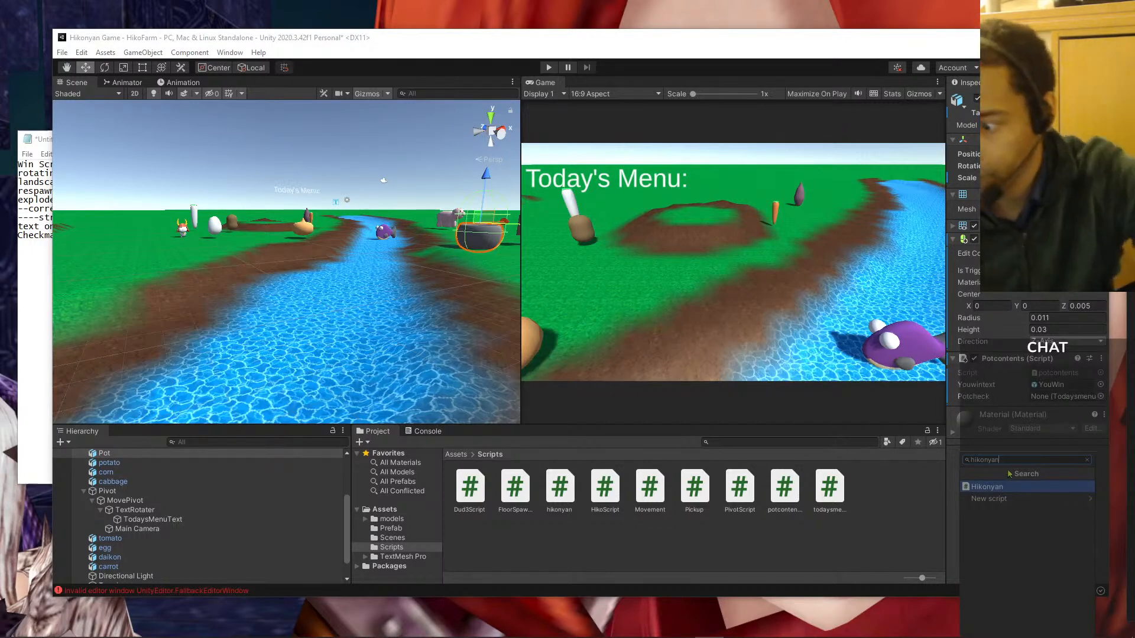
pyautogui.press('BackSpace')
pyautogui.press('BackSpace')
pyautogui.press('BackSpace')
pyautogui.press('BackSpace')
pyautogui.press('BackSpace')
pyautogui.press('BackSpace')
pyautogui.press('BackSpace')
pyautogui.press('BackSpace')
pyautogui.write('rigi')
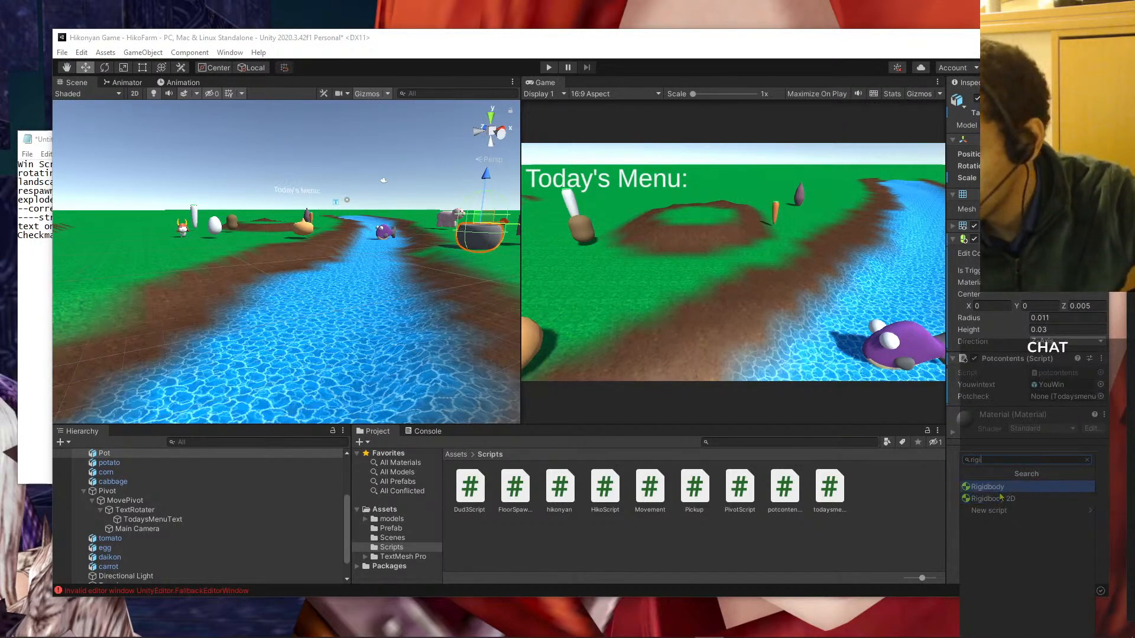
pyautogui.press('Return')
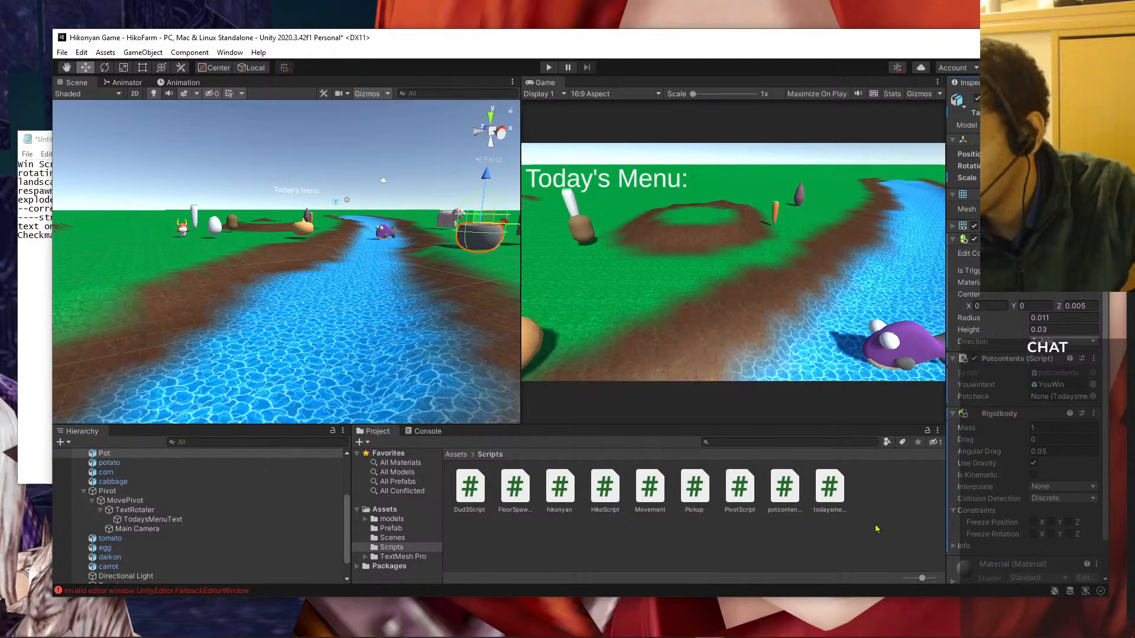
# - Test-run the game with the pot's new Rigidbody, turn off its gravity, and test-run again
pyautogui.click(549, 67)
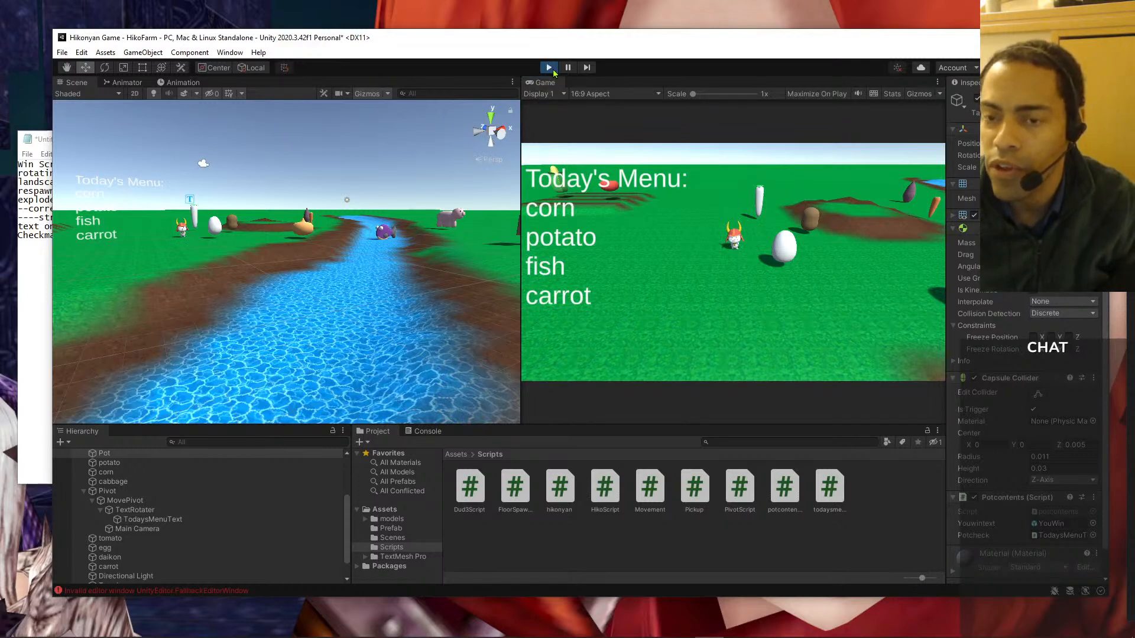
pyautogui.click(550, 68)
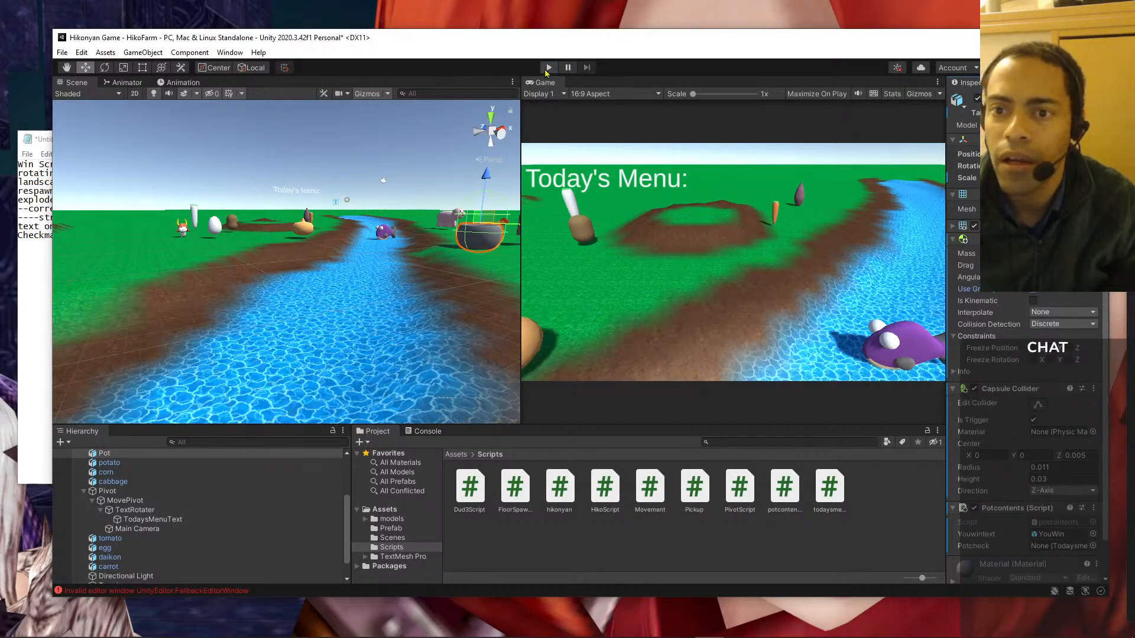
pyautogui.click(548, 68)
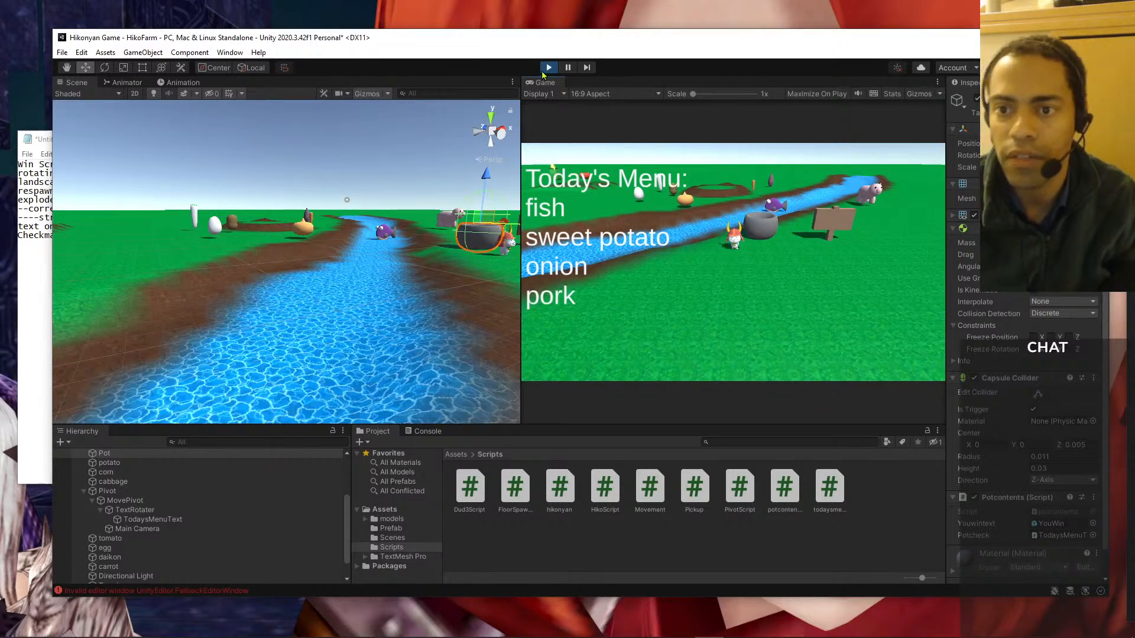
pyautogui.click(549, 68)
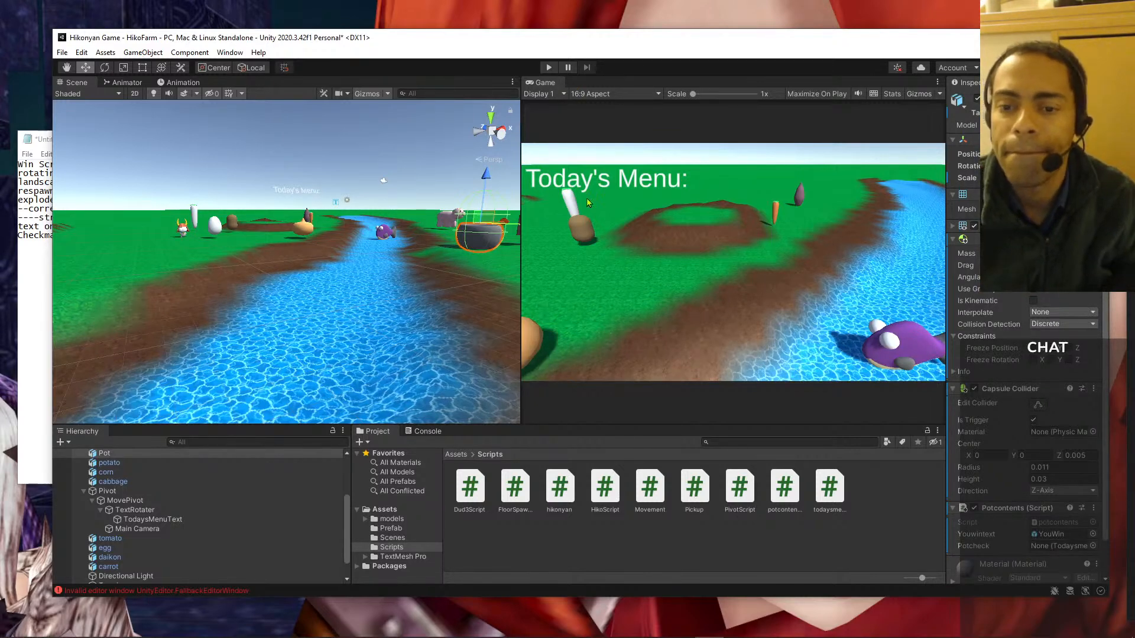
# - Start the game, pick up the egg with the character and drop it into the pot
pyautogui.click(548, 69)
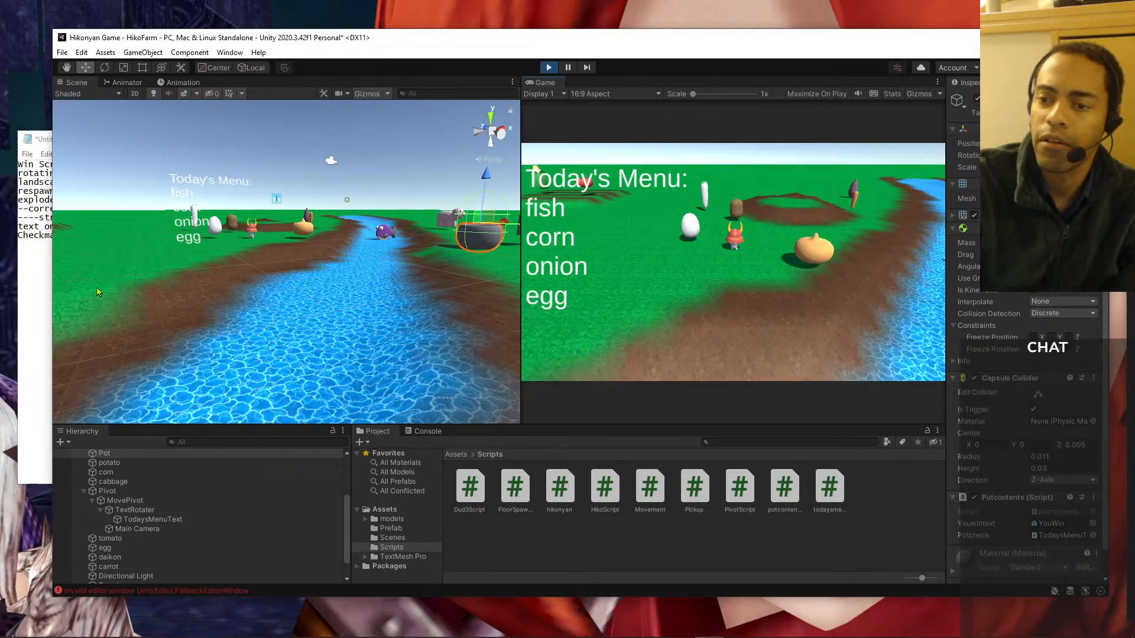
pyautogui.press('w')
pyautogui.press('a')
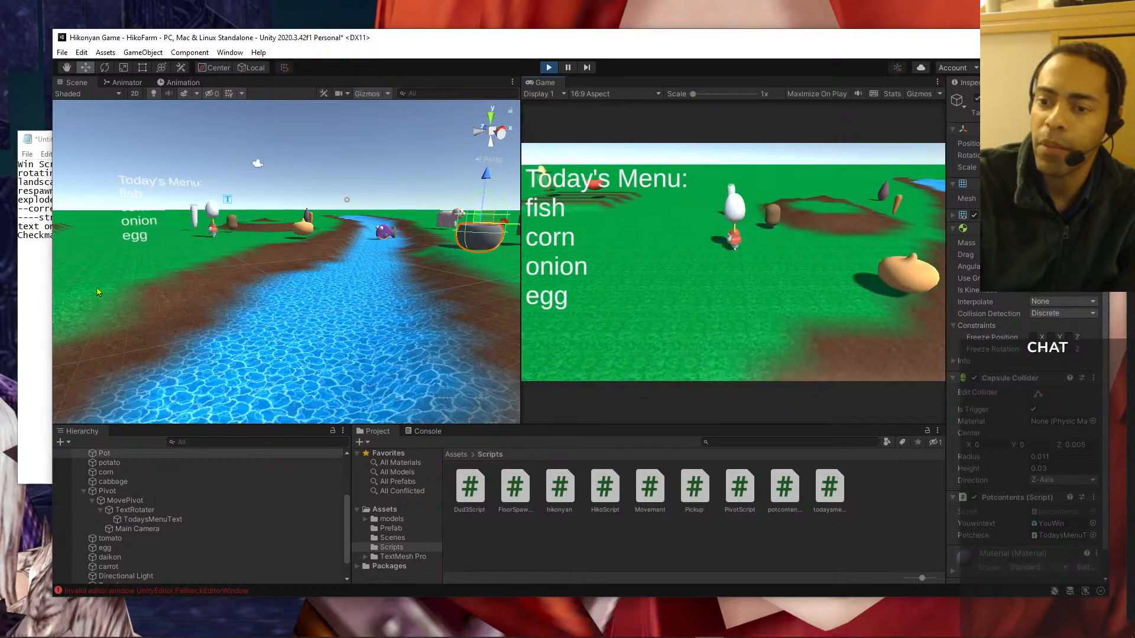
pyautogui.press('s')
pyautogui.press('d')
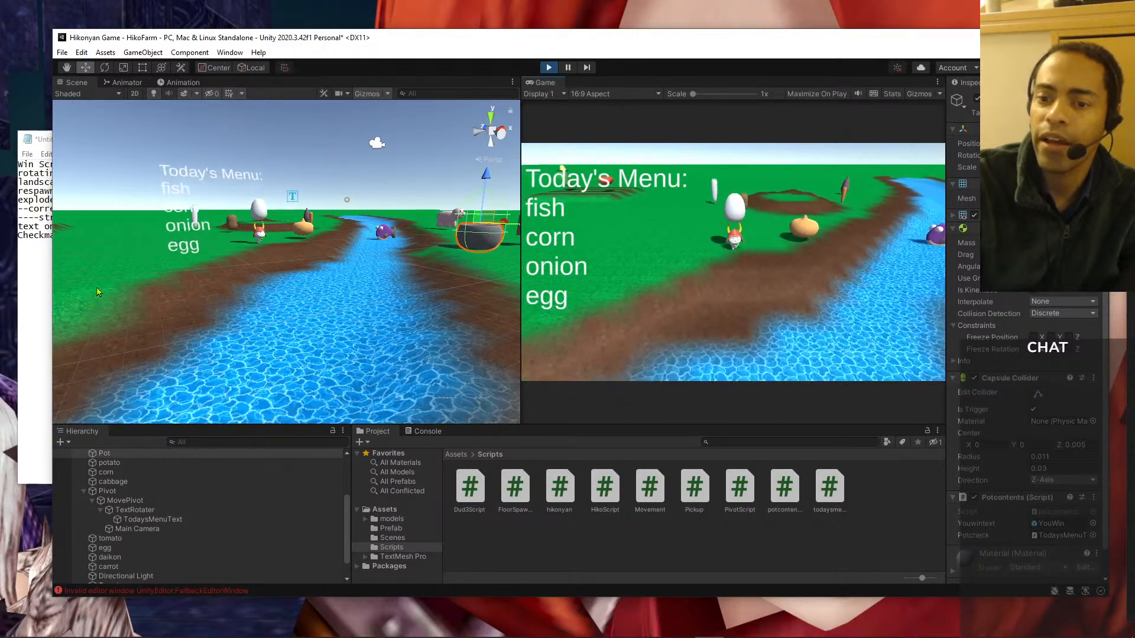
pyautogui.press('d')
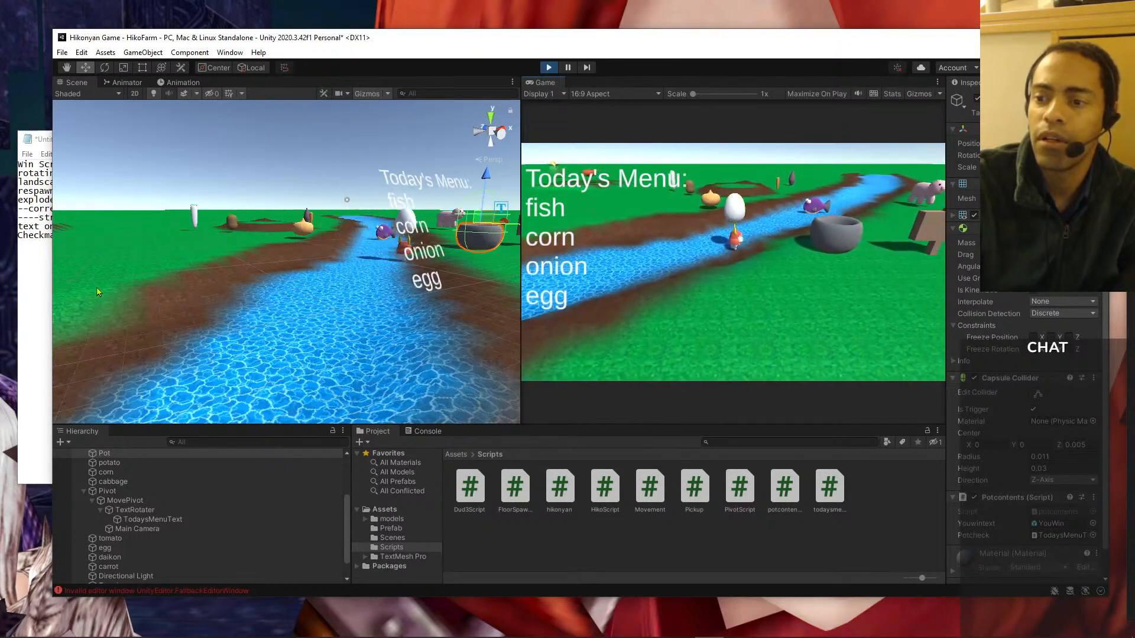
pyautogui.press('d')
pyautogui.press('a')
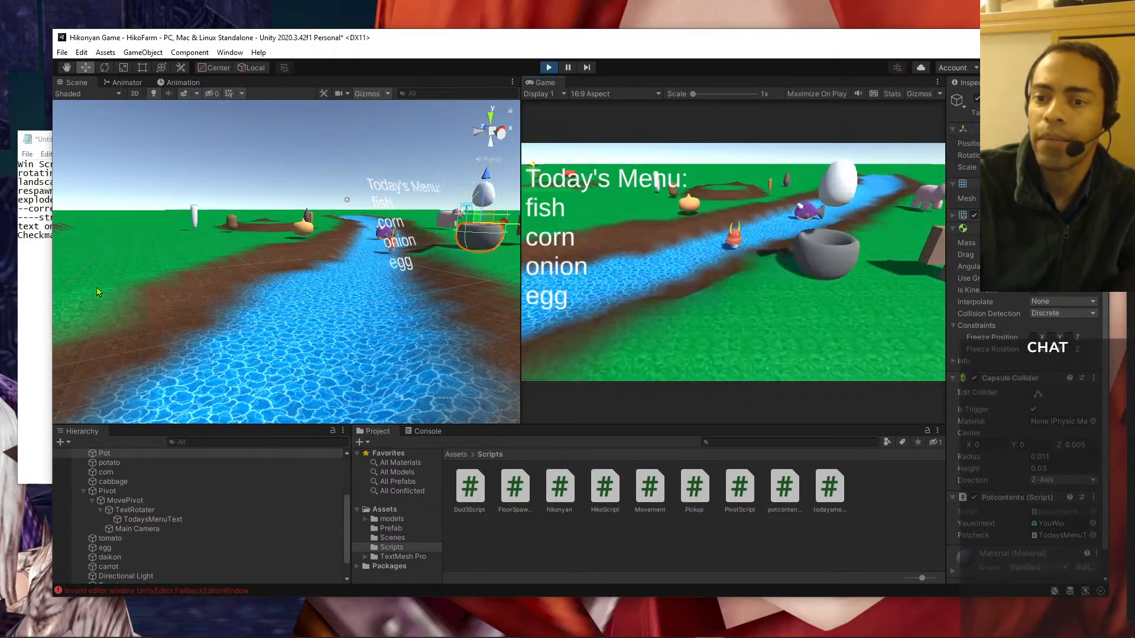
# - Fetch the onion from across the river and drop it into the pot
pyautogui.press('a')
pyautogui.press('d')
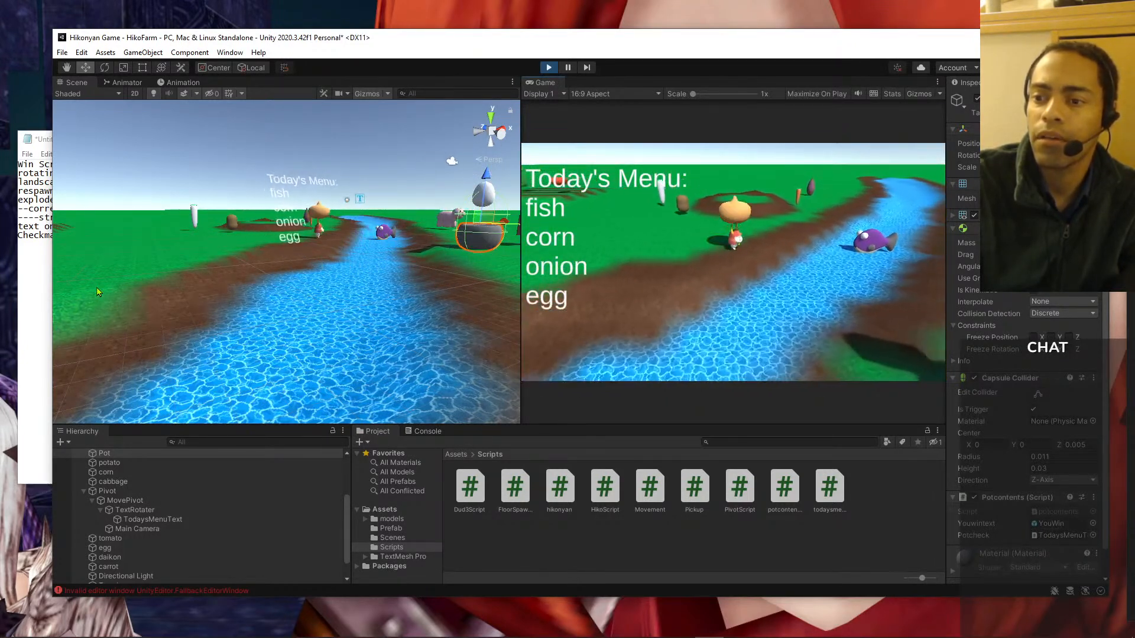
pyautogui.press('d')
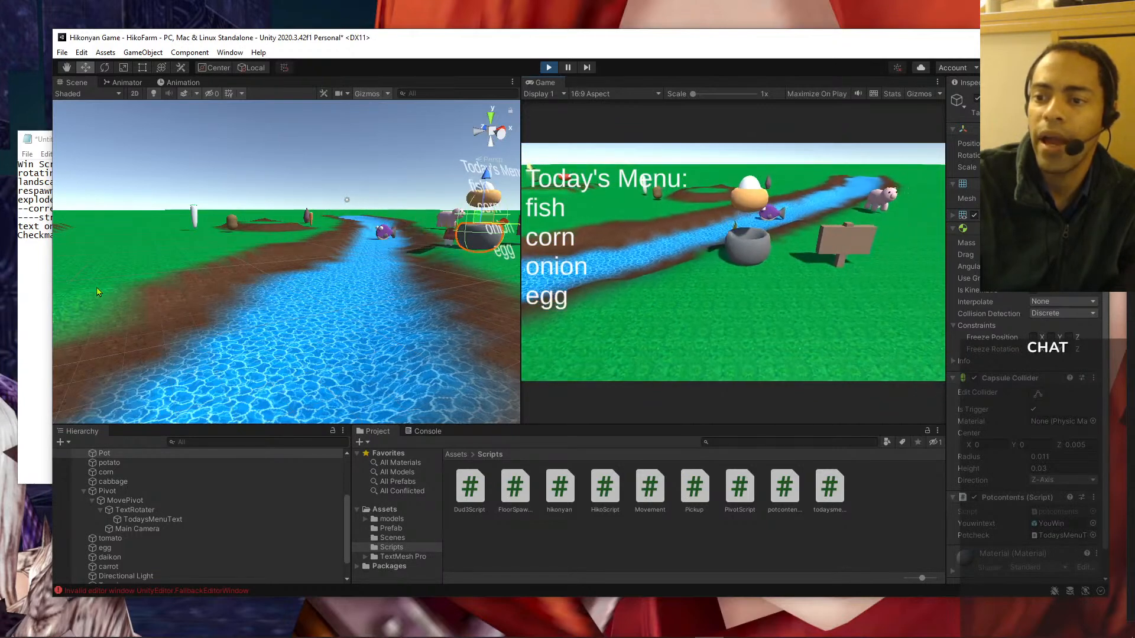
# - Run the character back over the river to the far field and pick up the corn
pyautogui.press('a')
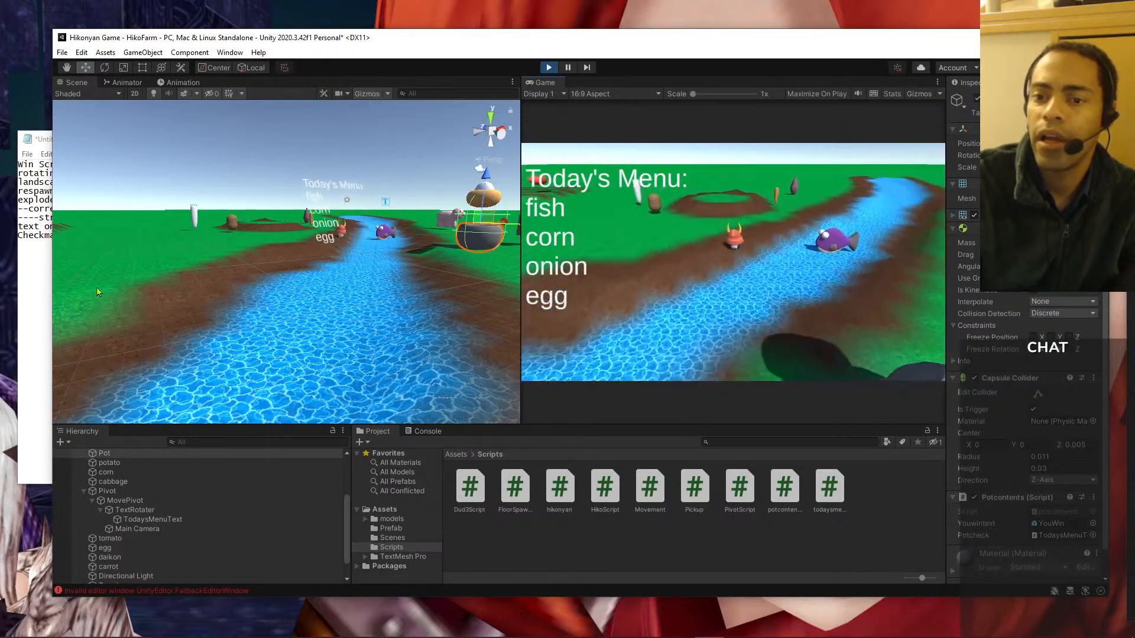
pyautogui.press('a')
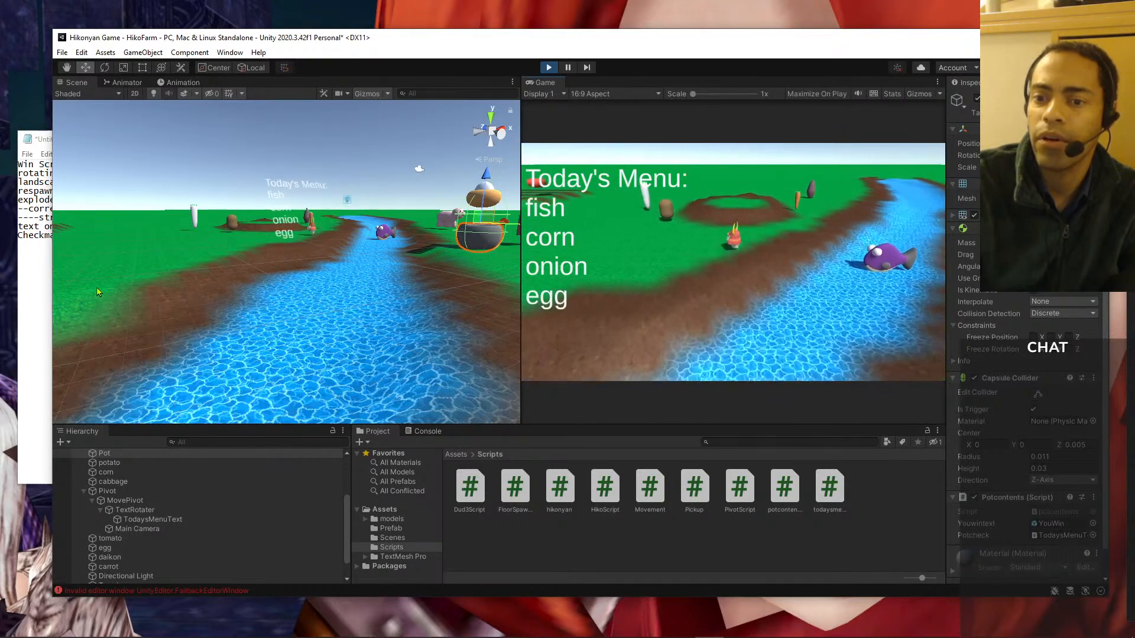
pyautogui.press('a')
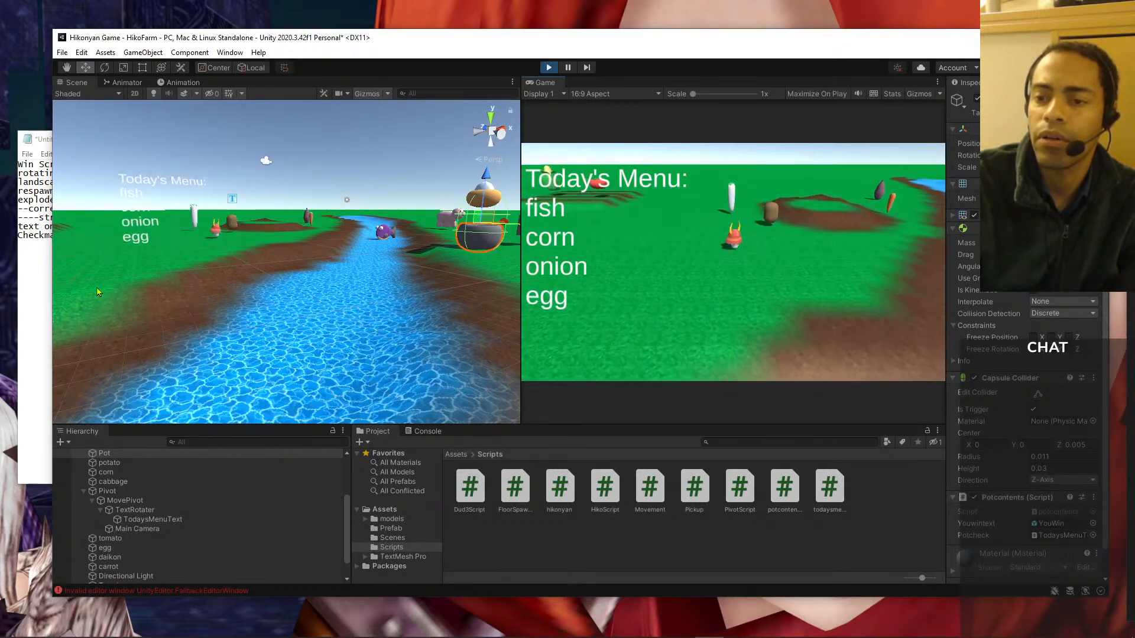
pyautogui.press('a')
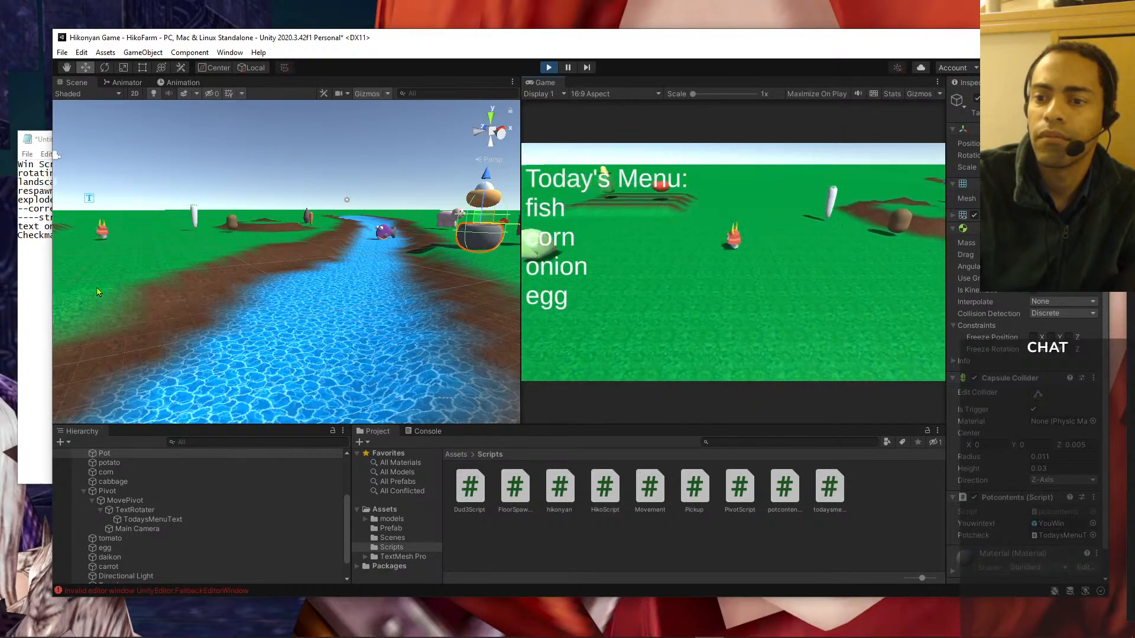
pyautogui.press('a')
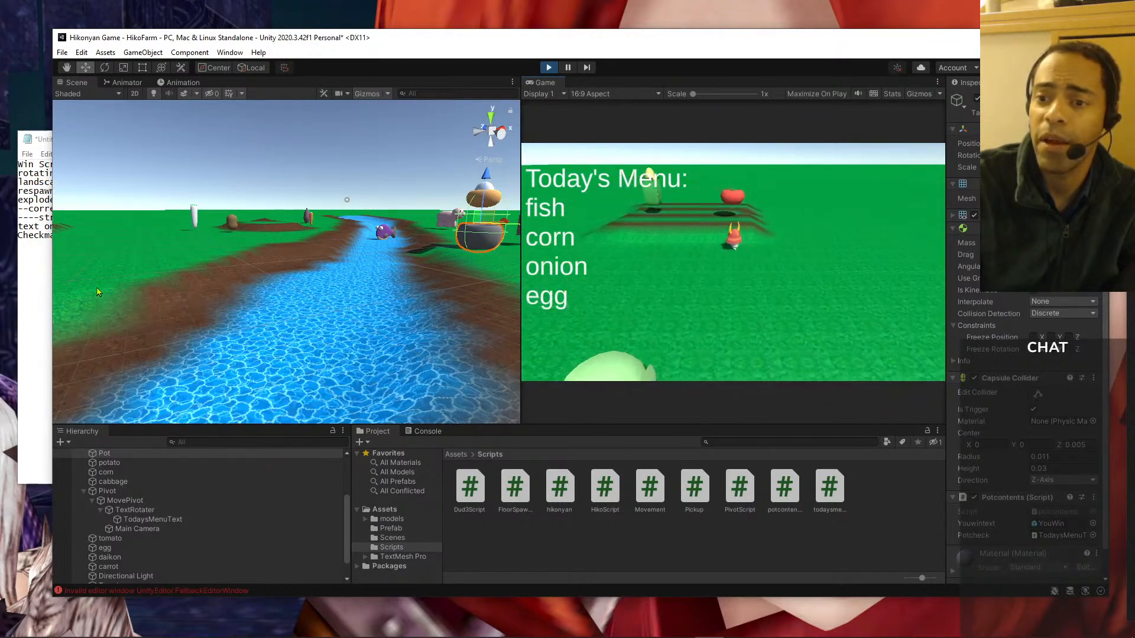
pyautogui.press('w')
pyautogui.press('a')
pyautogui.press('s')
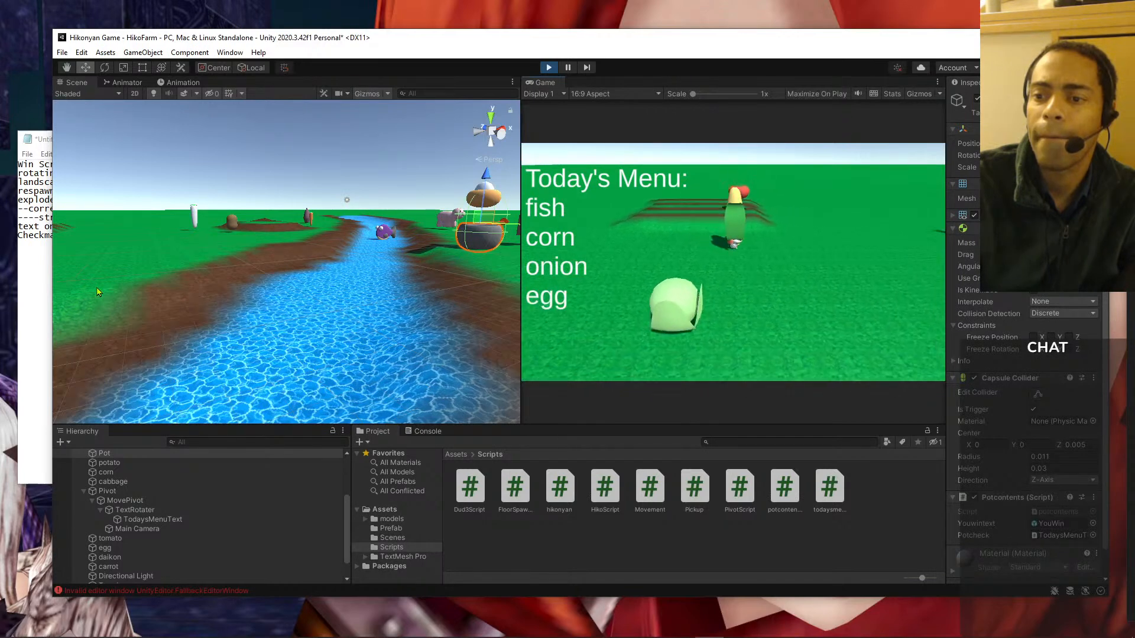
# - Carry the corn across the river and drop it into the pot
pyautogui.press('d')
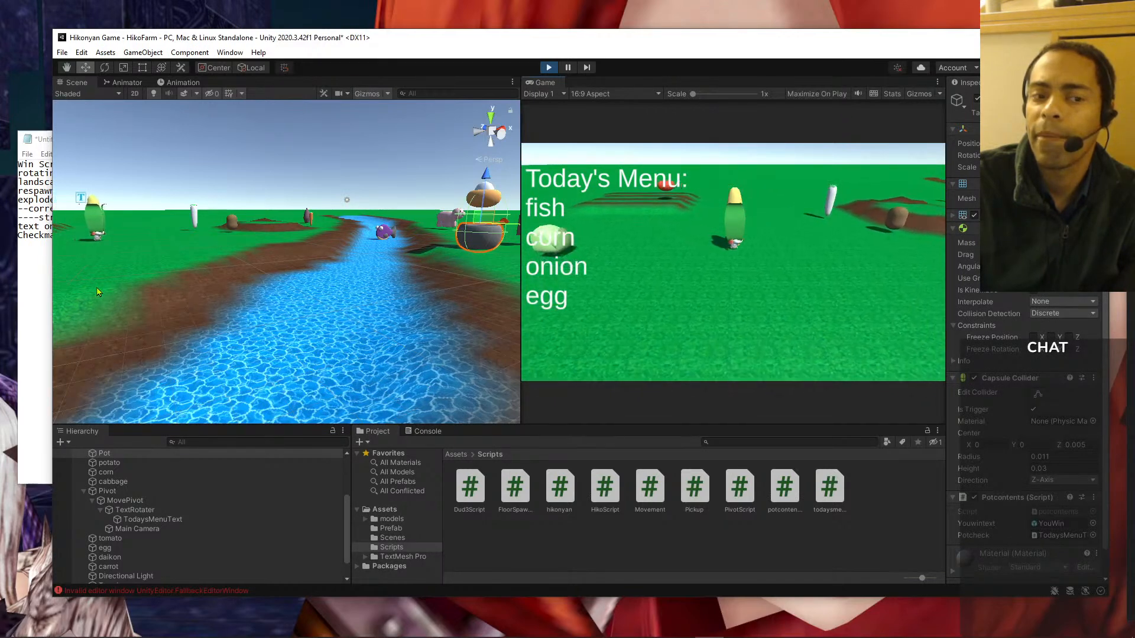
pyautogui.press('d')
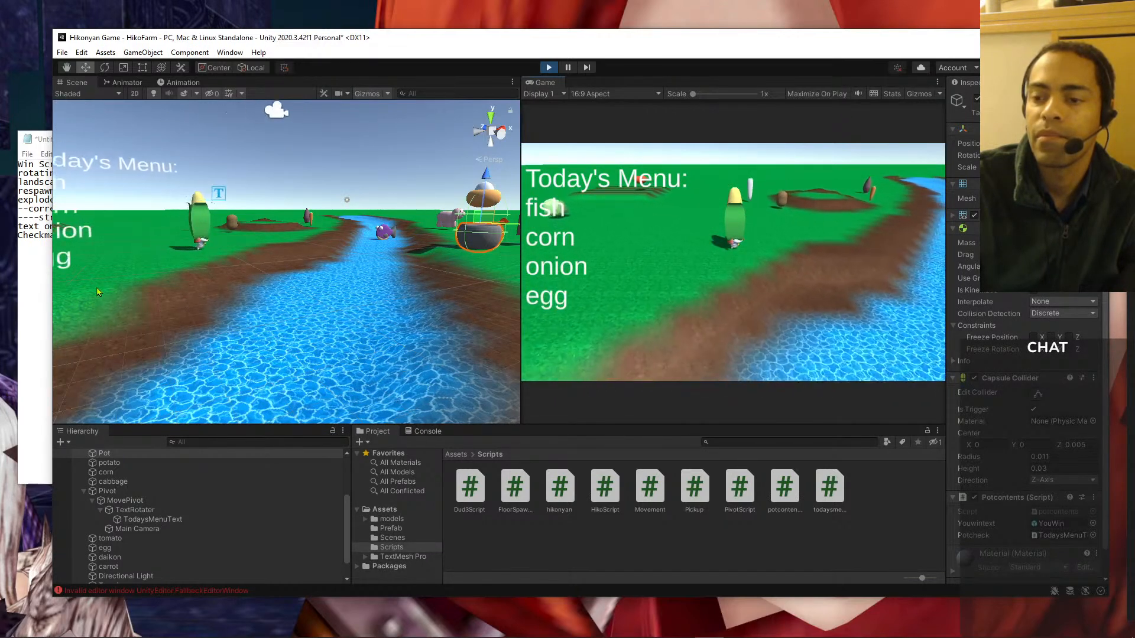
pyautogui.press('d')
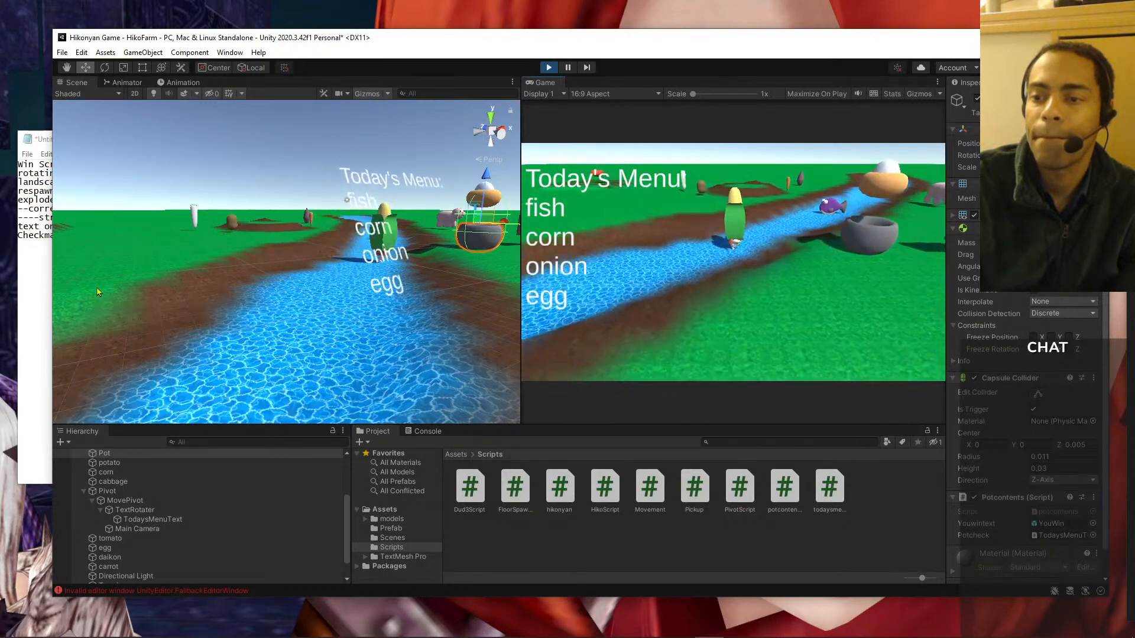
pyautogui.press('w')
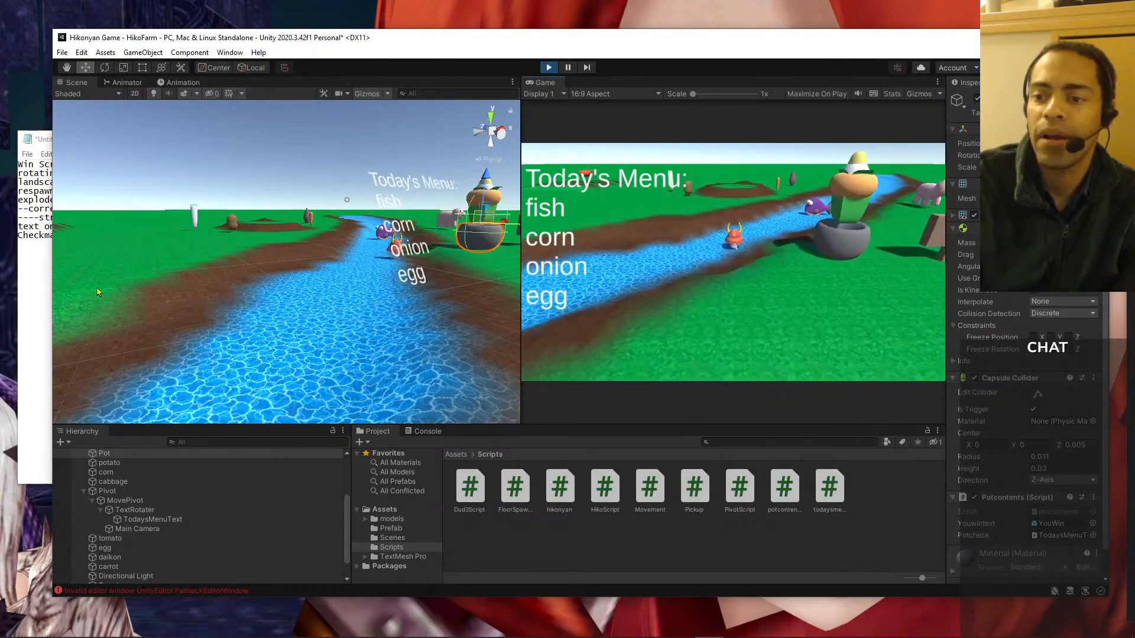
pyautogui.press('s')
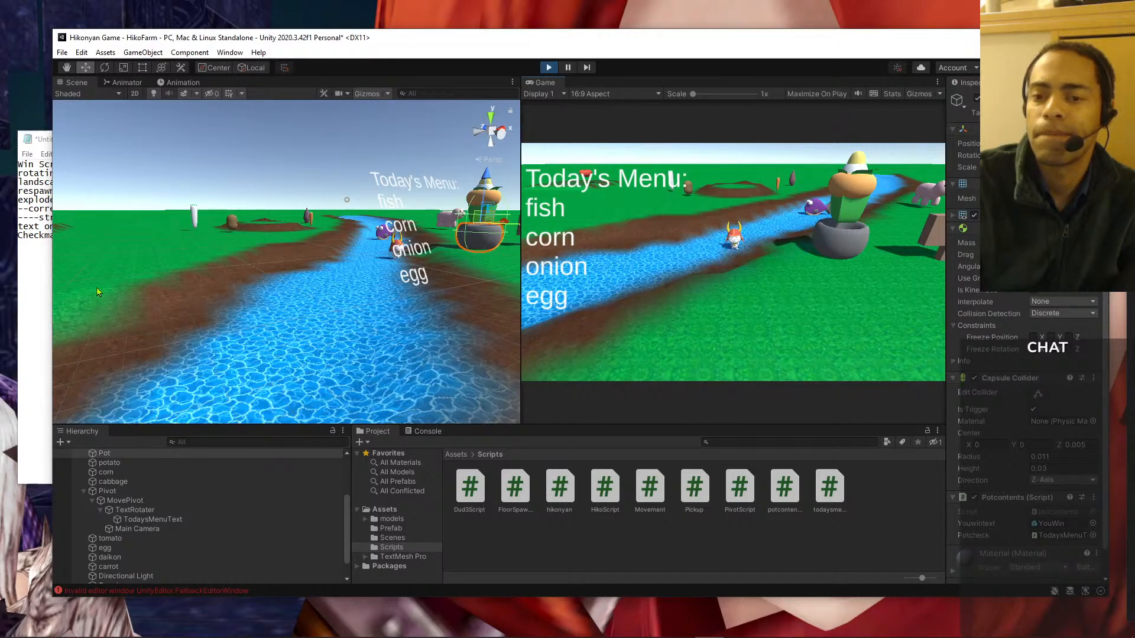
# - Pick up the fish from the river with the character and carry it into the pot
pyautogui.press('d')
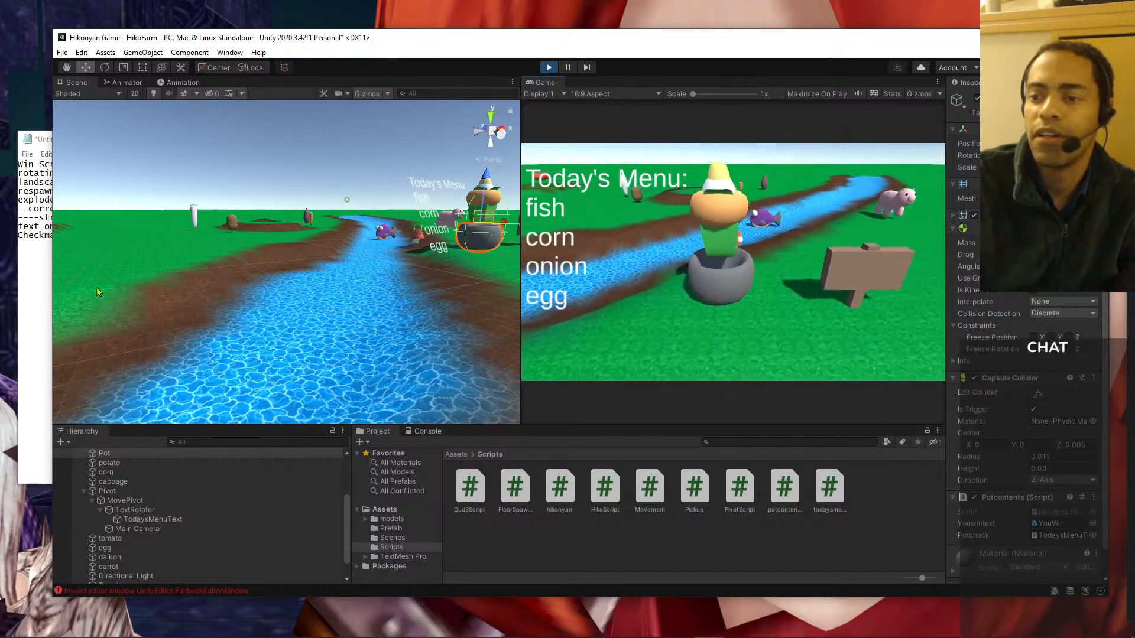
pyautogui.press('a')
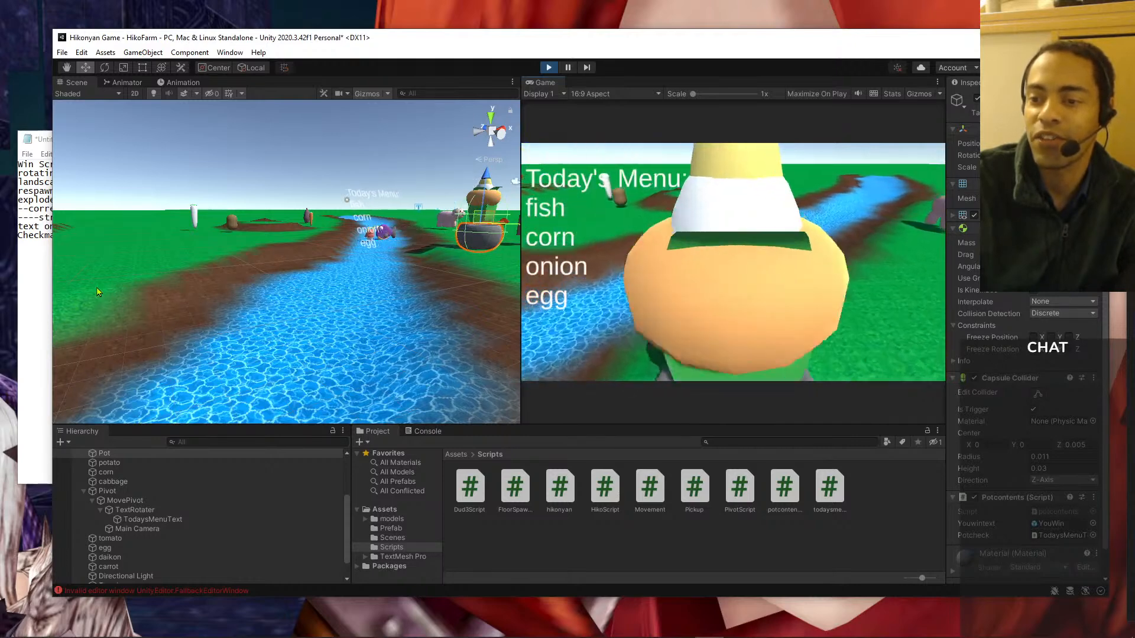
pyautogui.press('d')
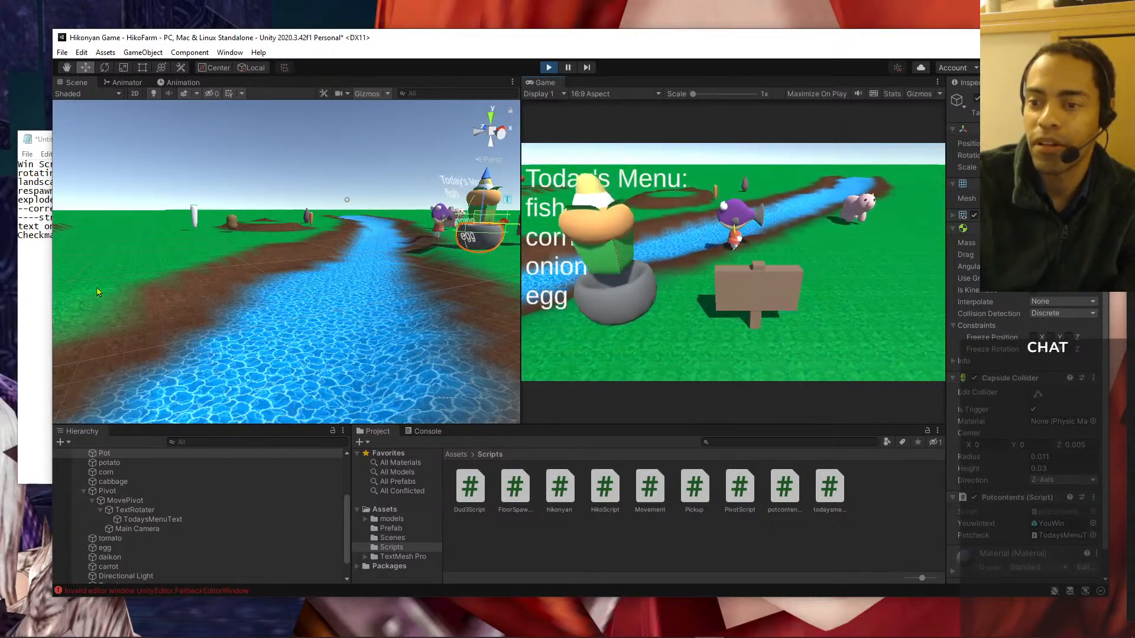
pyautogui.press('a')
pyautogui.press('s')
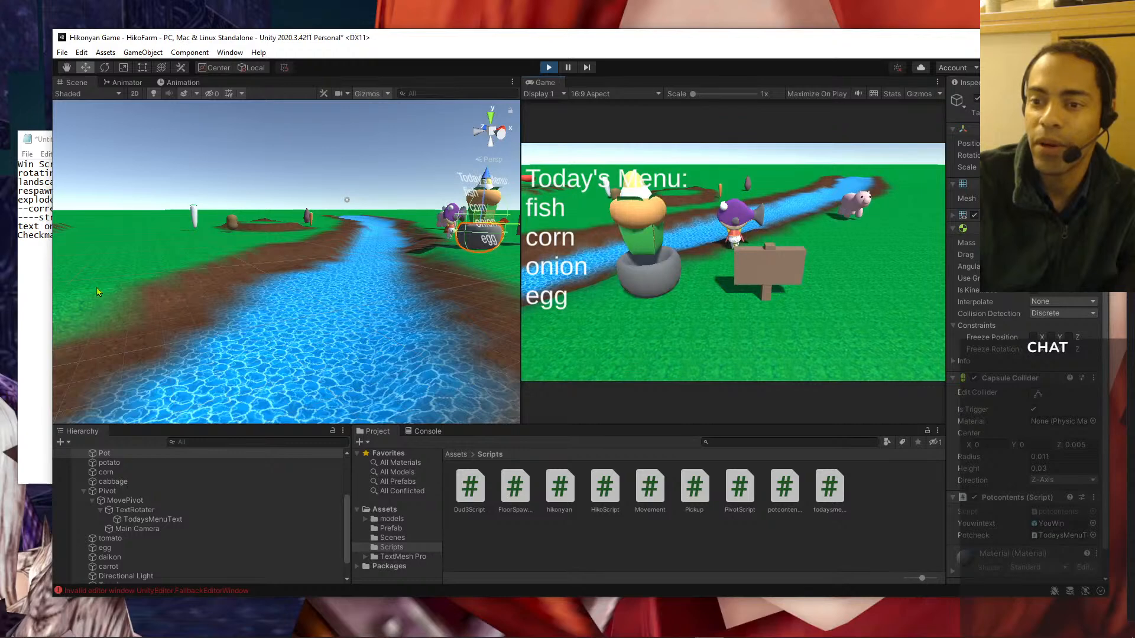
pyautogui.press('s')
pyautogui.press('a')
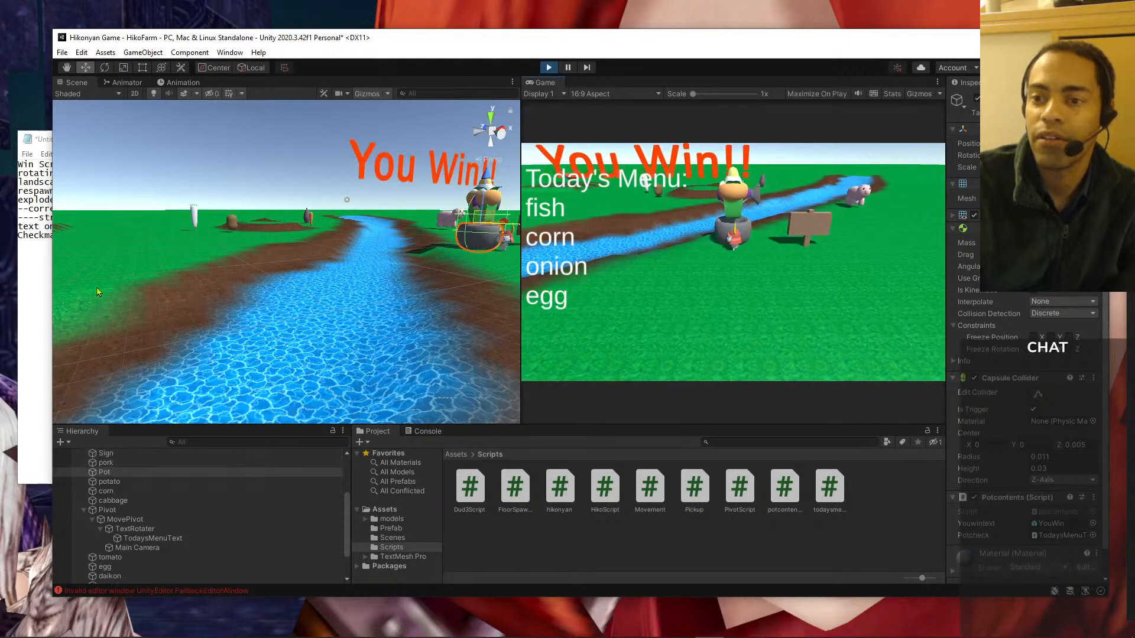
pyautogui.press('a')
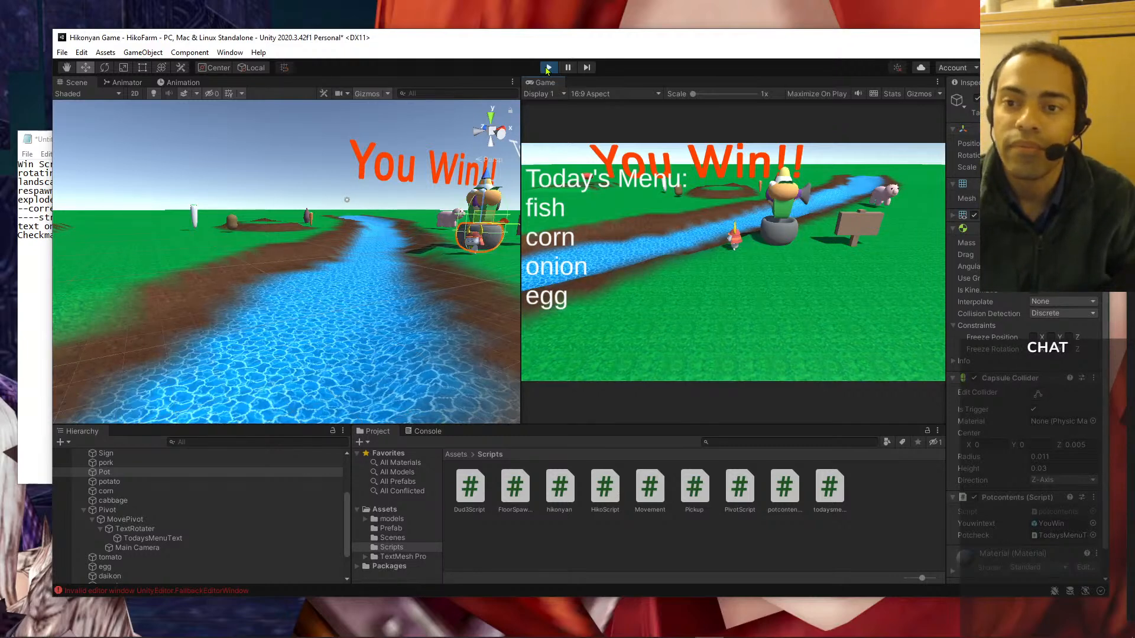
# - Stop the game, play-test it once more with a new menu, and stop it again
pyautogui.click(548, 68)
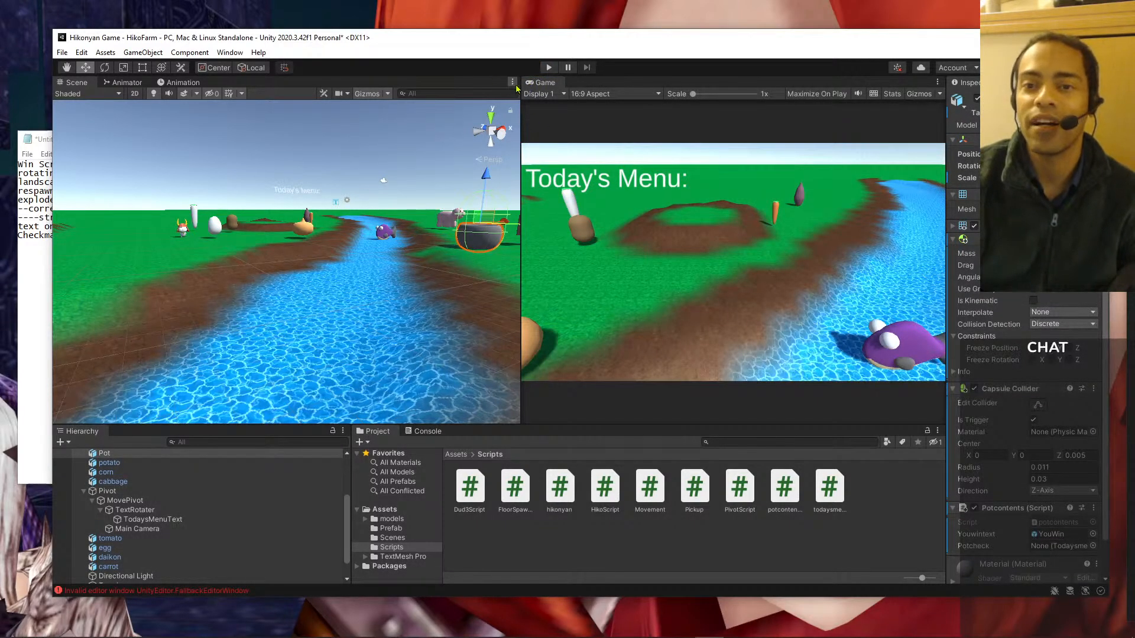
pyautogui.click(549, 68)
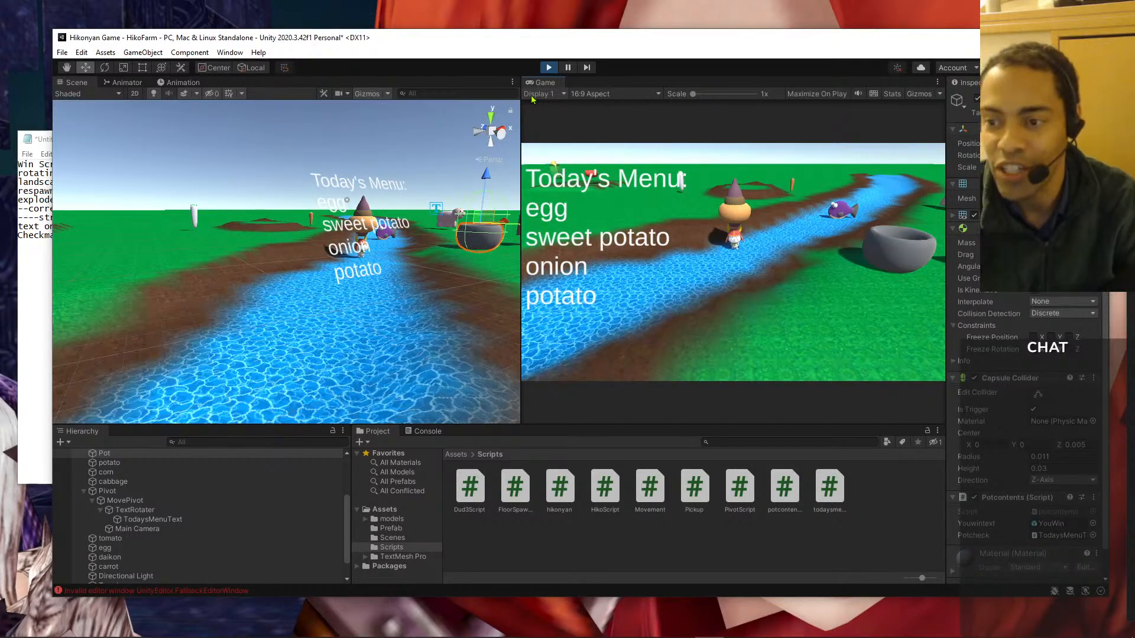
pyautogui.click(547, 68)
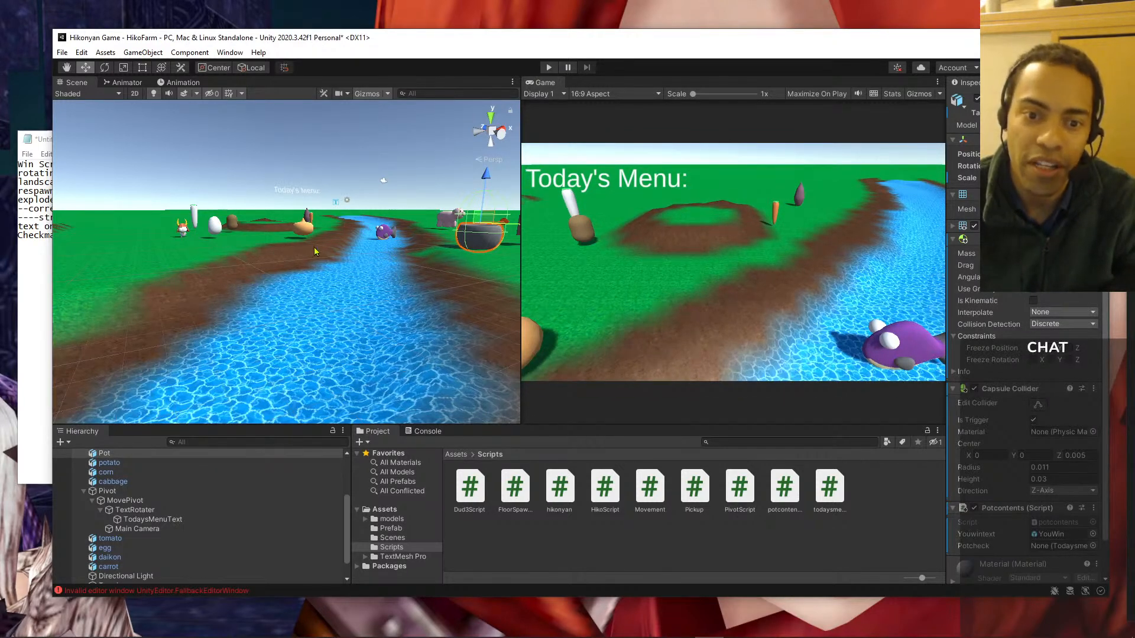
# - Move the RunningClothedHiko character across the river to the grass in front of the sign, beside the pot
pyautogui.scroll(-4, 314, 247)
pyautogui.click(144, 277)
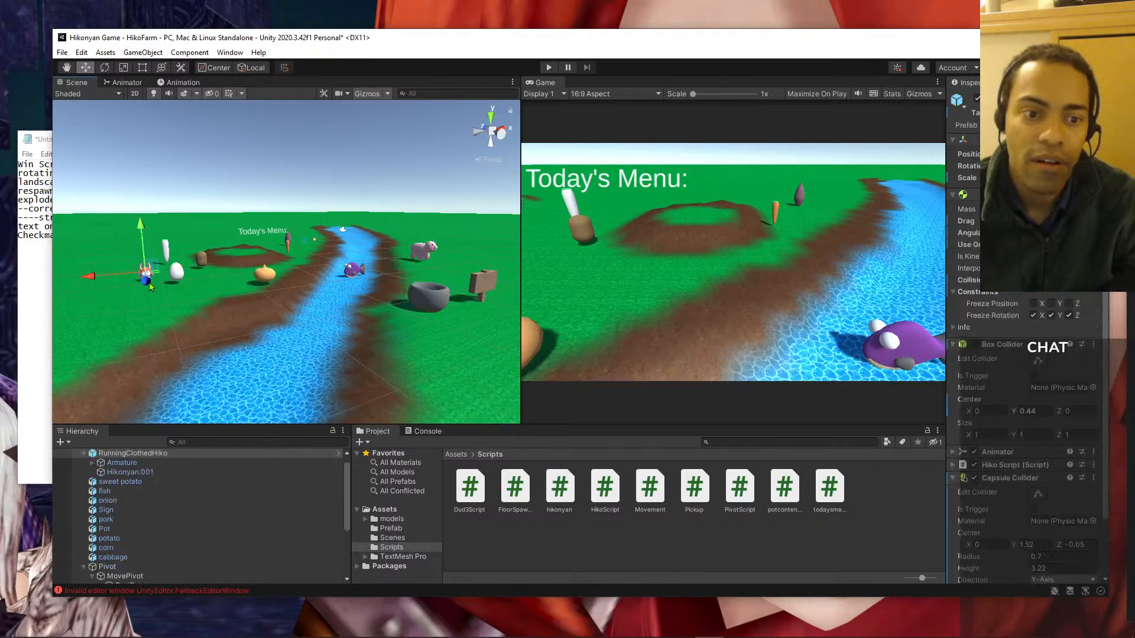
pyautogui.moveTo(131, 292); pyautogui.dragTo(160, 351)
pyautogui.moveTo(90, 341); pyautogui.dragTo(542, 341)
pyautogui.moveTo(503, 304); pyautogui.dragTo(526, 337)
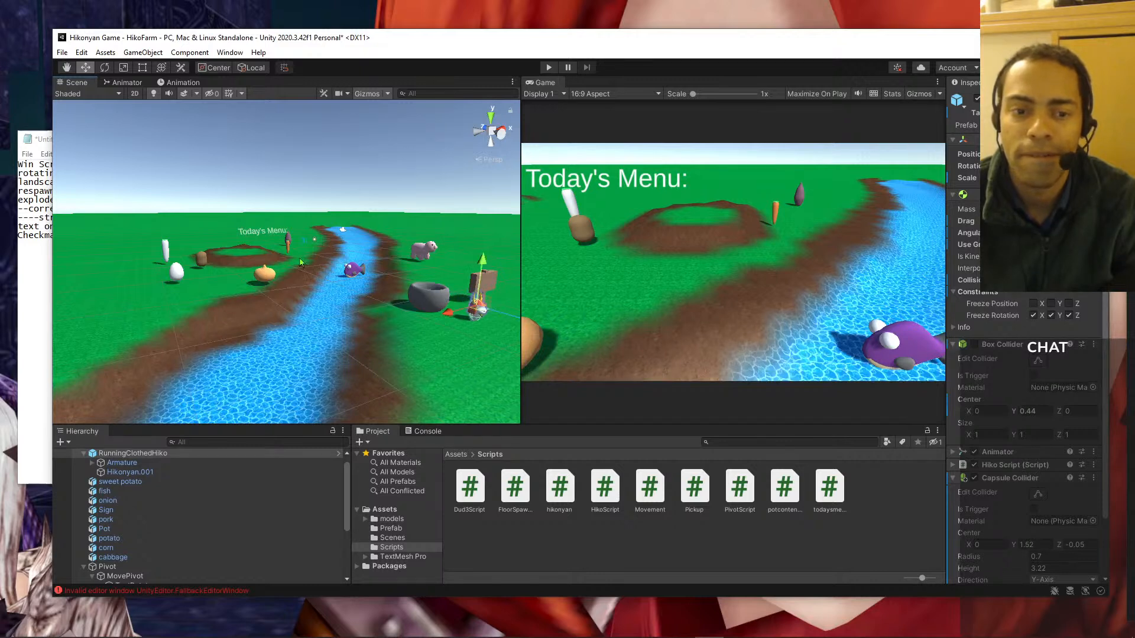
# - Move the Pivot camera rig across the river so the game camera frames the character, pot and sign from slightly above
pyautogui.click(195, 567)
pyautogui.scroll(-3, 195, 470)
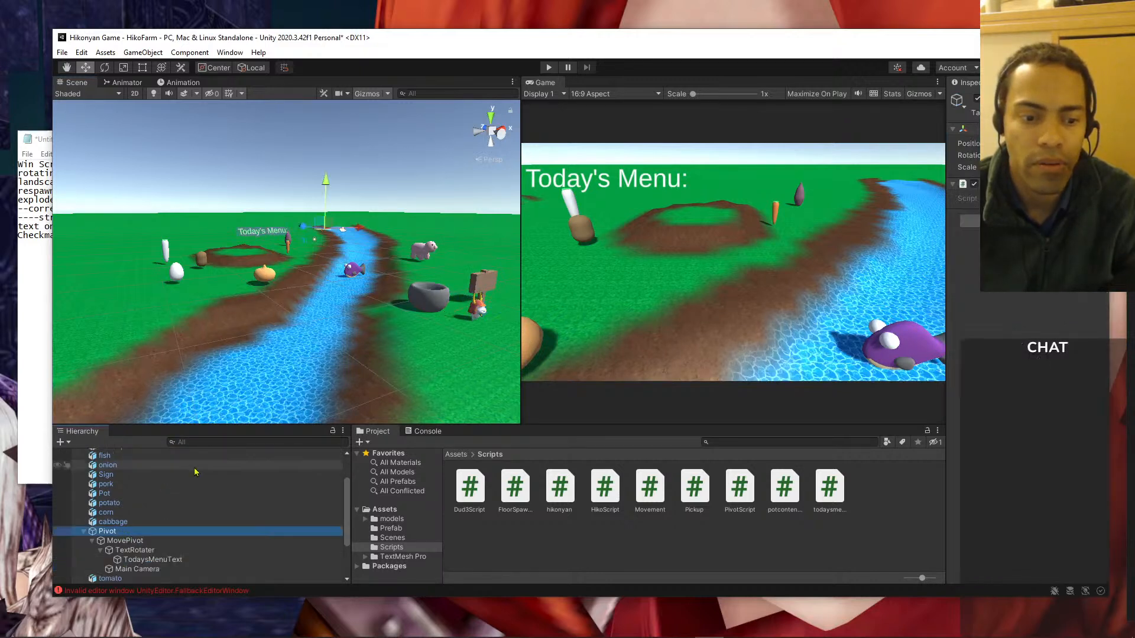
pyautogui.scroll(2, 195, 471)
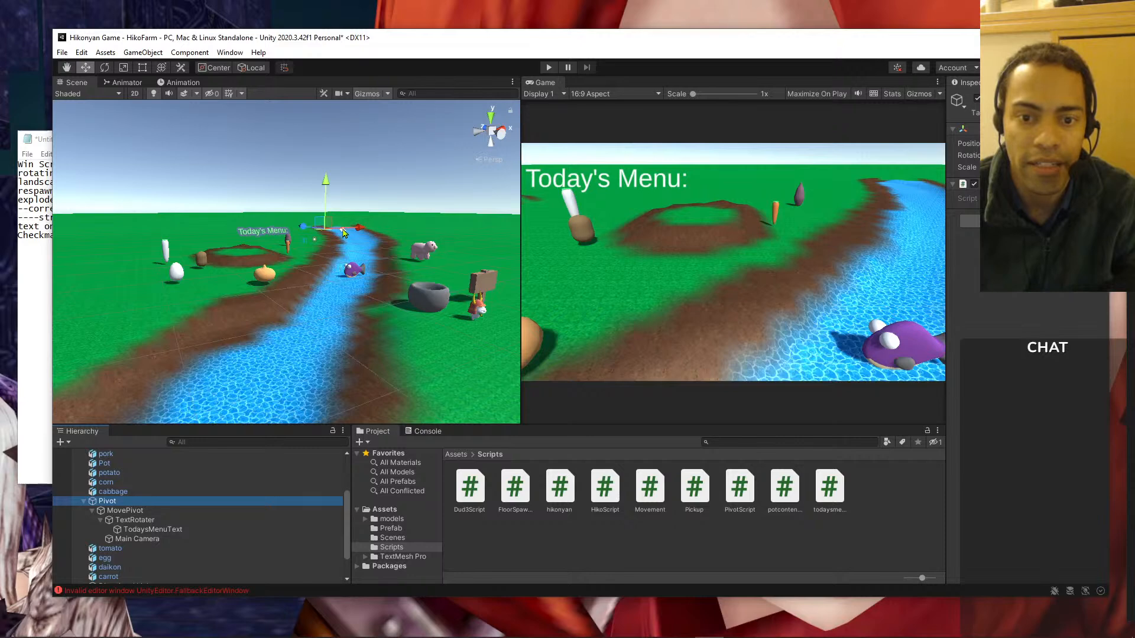
pyautogui.moveTo(303, 231); pyautogui.dragTo(491, 427)
pyautogui.moveTo(428, 350); pyautogui.dragTo(343, 342, button='middle')
pyautogui.moveTo(302, 268); pyautogui.dragTo(367, 353, button='middle')
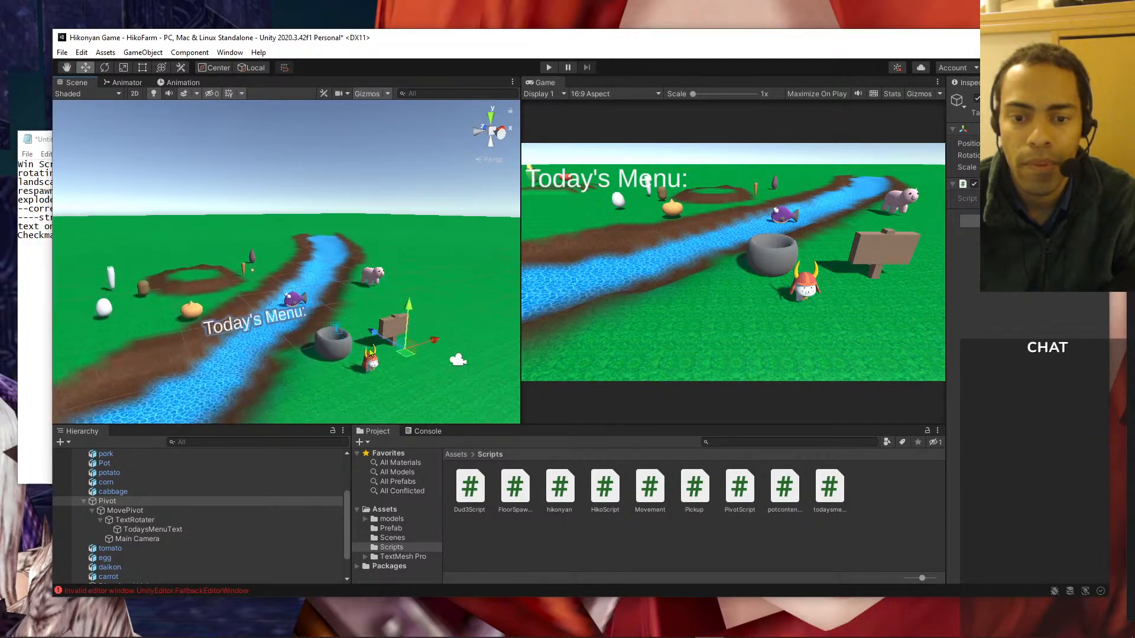
pyautogui.moveTo(373, 335); pyautogui.dragTo(491, 267)
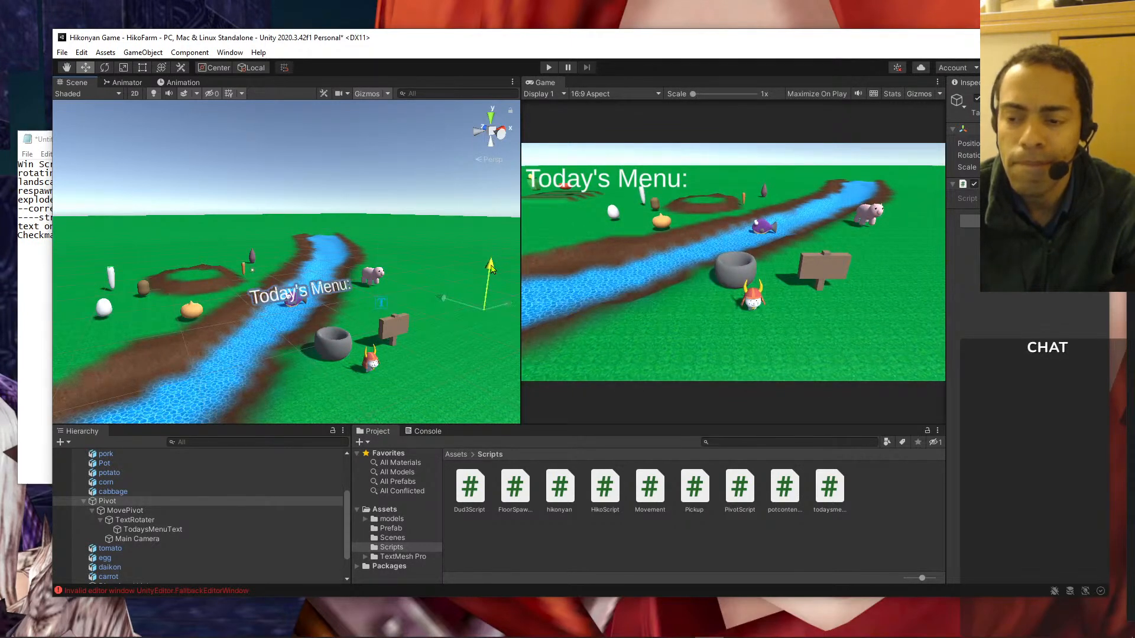
pyautogui.moveTo(492, 269)
pyautogui.mouseDown()
pyautogui.moveTo(501, 387)
pyautogui.moveTo(505, 263)
pyautogui.mouseUp()
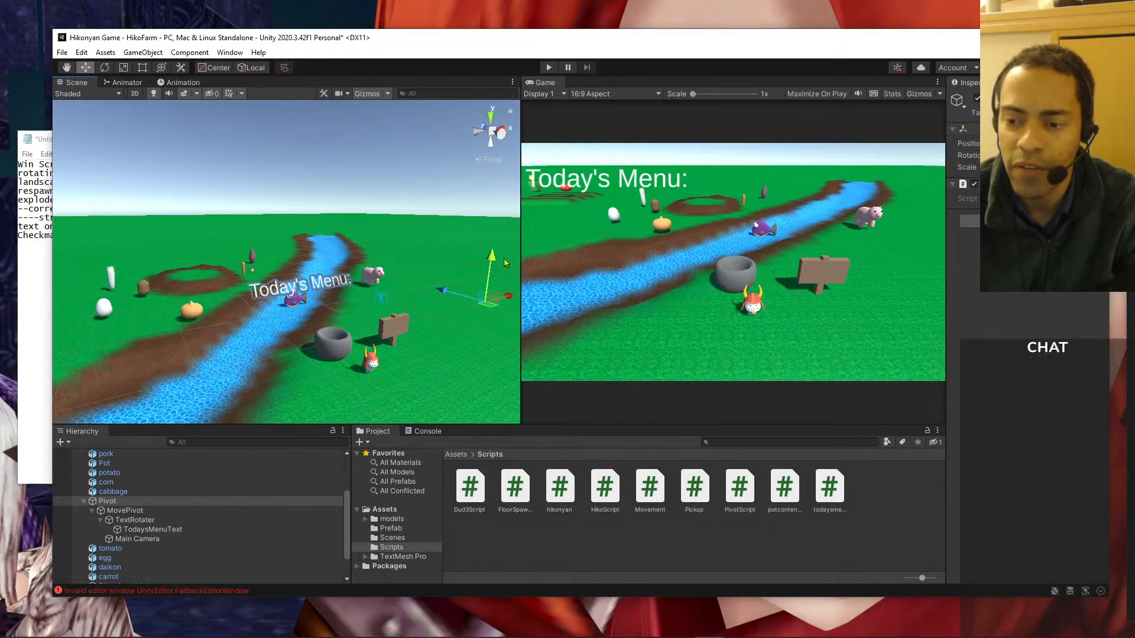
# - Switch to the Notepad to-do list and add the line "Carry 1 one item only" at its end
pyautogui.click(19, 301)
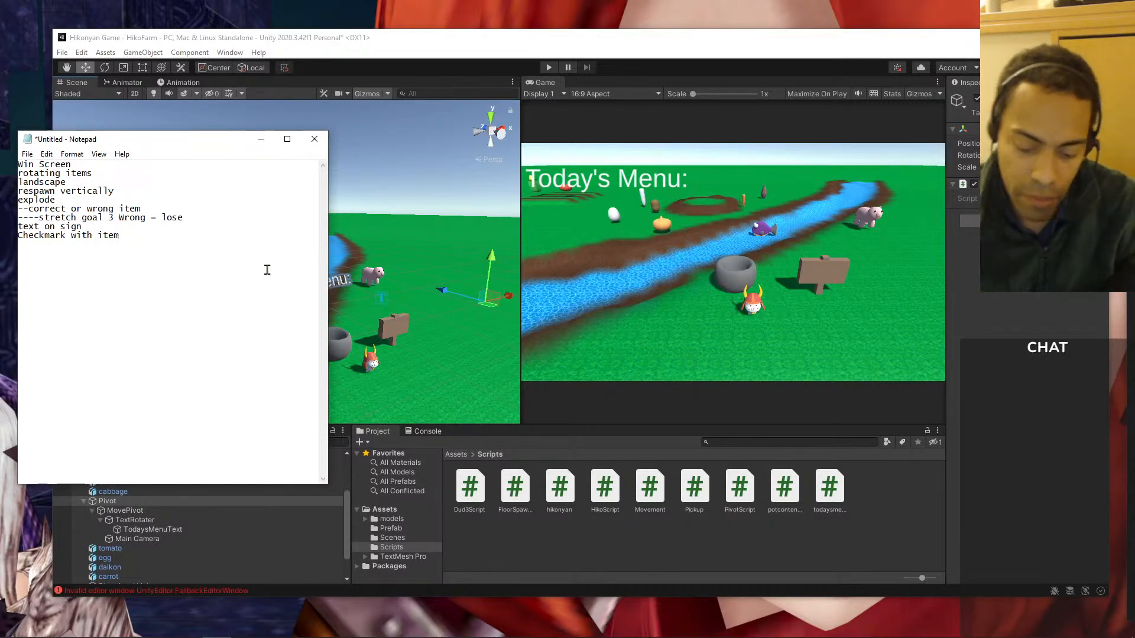
pyautogui.press('Return')
pyautogui.write('Carry 1 one item only')
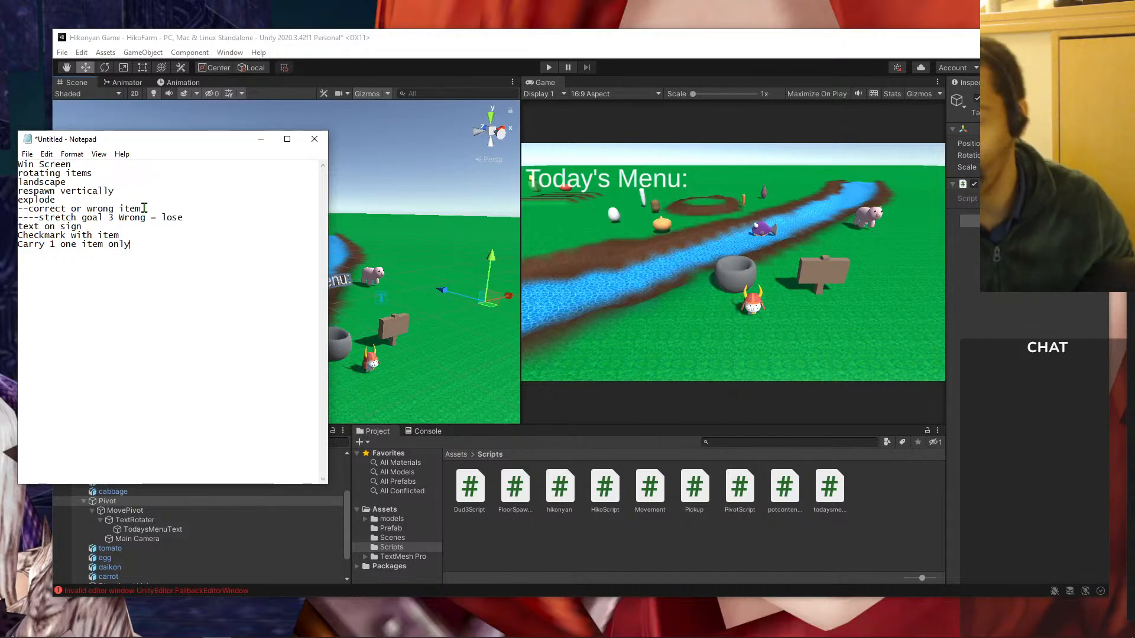
# - Set up texture painting on the Terrain with the brown dirt layer, a soft round brush and opacity 54
pyautogui.moveTo(412, 209); pyautogui.dragTo(453, 190, button='middle')
pyautogui.moveTo(279, 329); pyautogui.dragTo(400, 346, button='right')
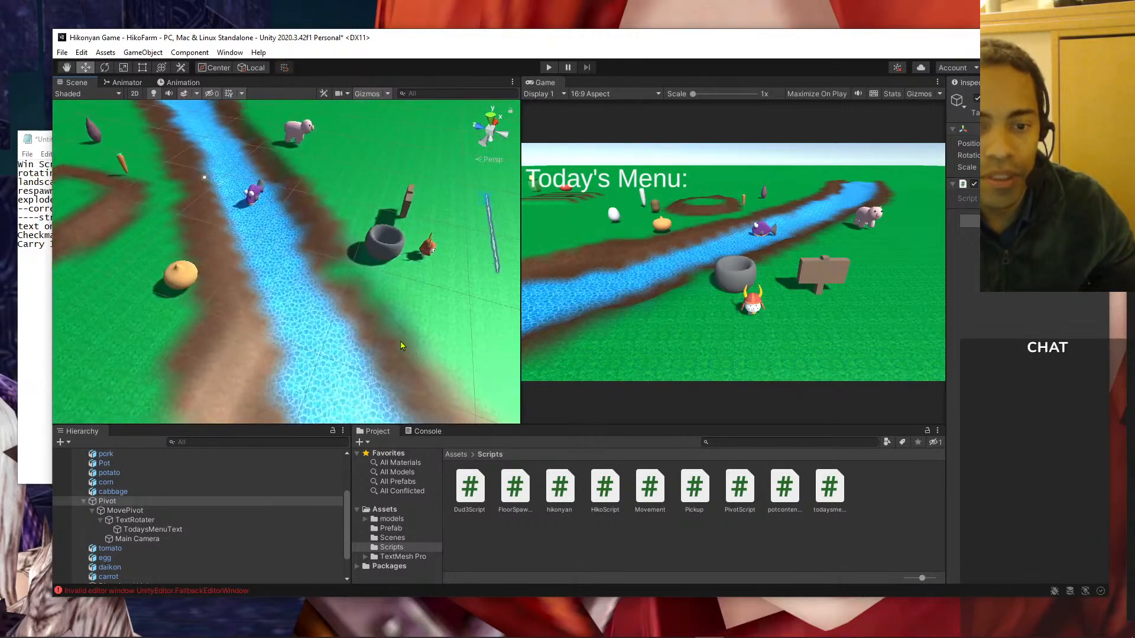
pyautogui.click(355, 157)
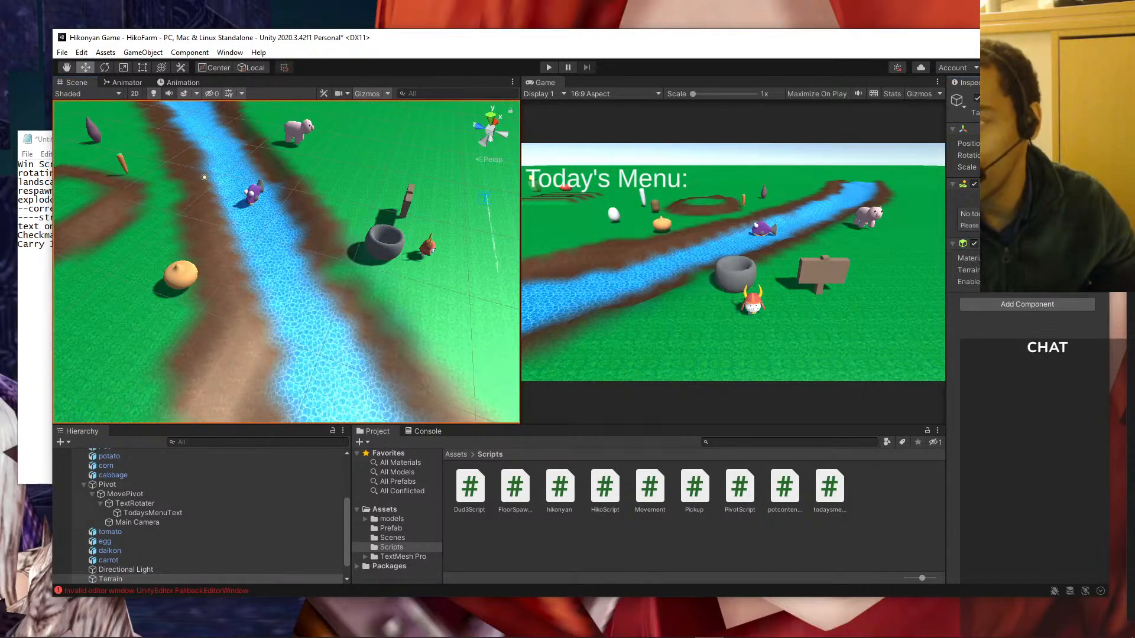
pyautogui.click(1007, 198)
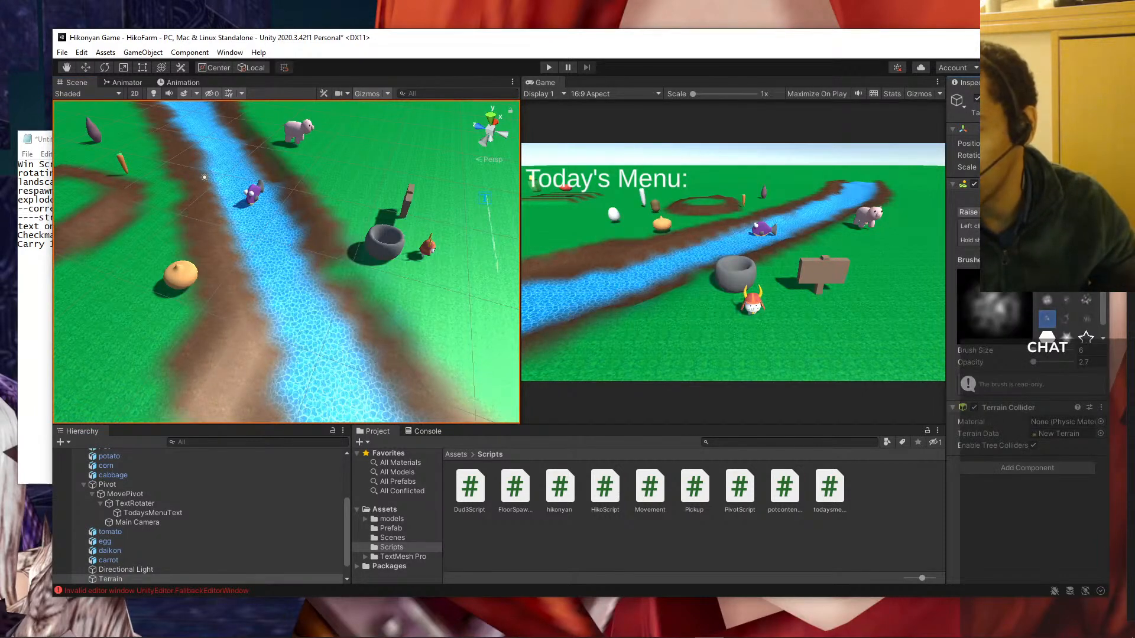
pyautogui.click(1005, 212)
pyautogui.click(1005, 251)
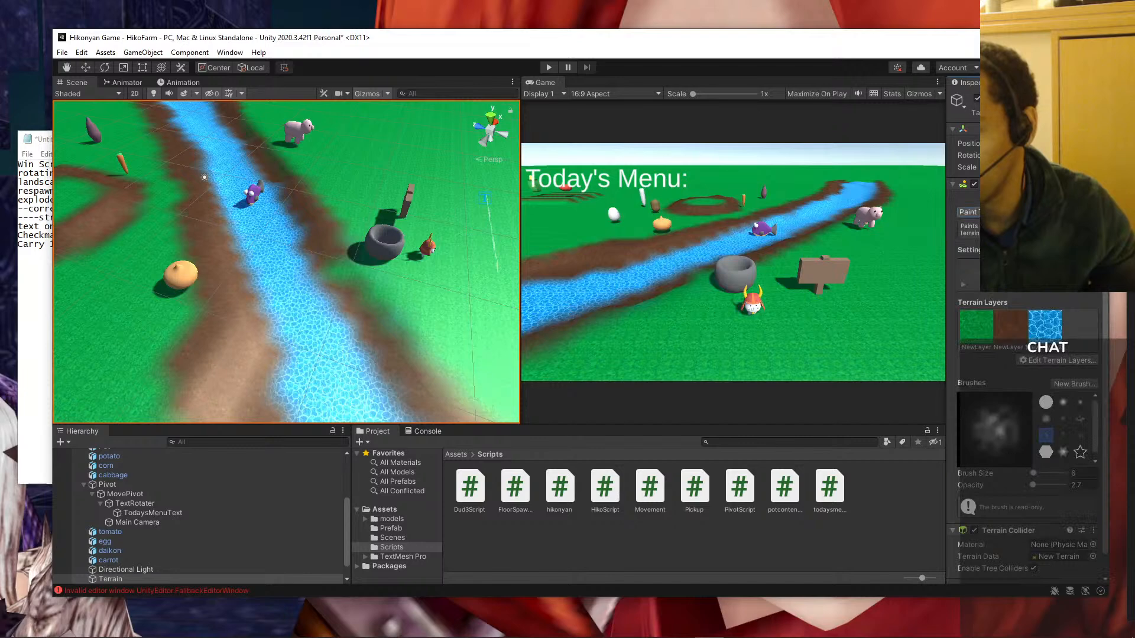
pyautogui.click(1009, 324)
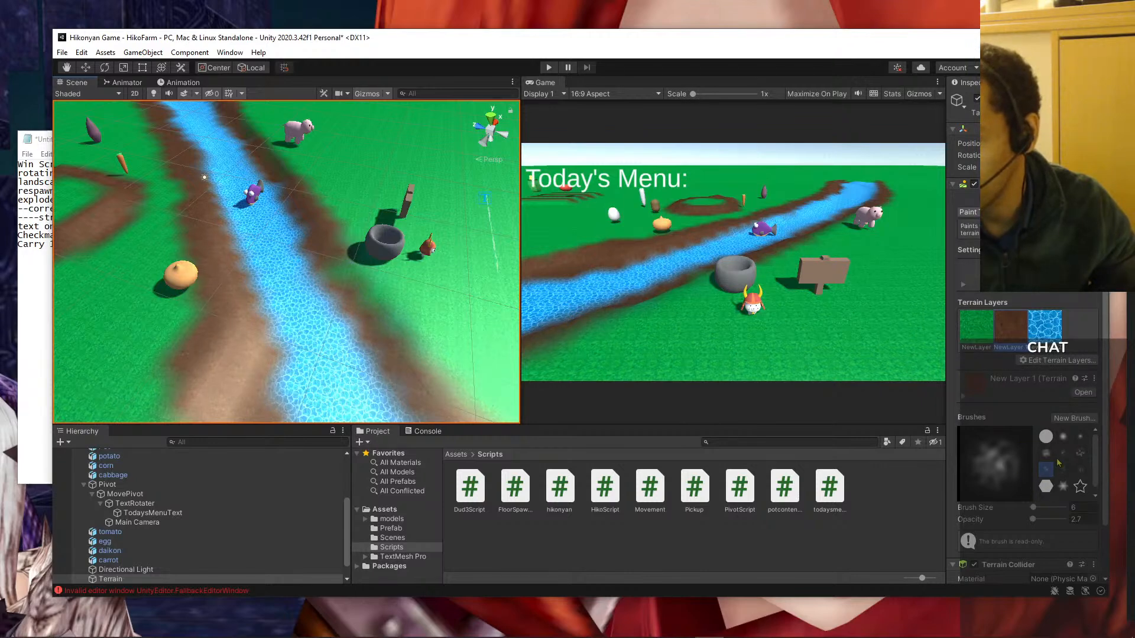
pyautogui.click(1062, 438)
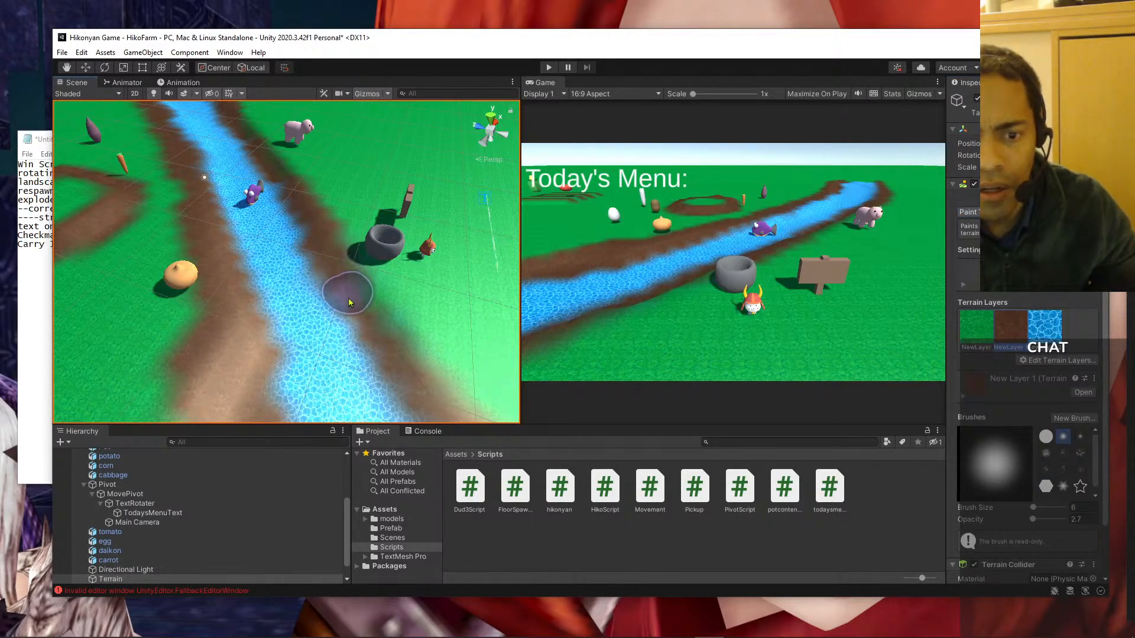
pyautogui.click(1039, 519)
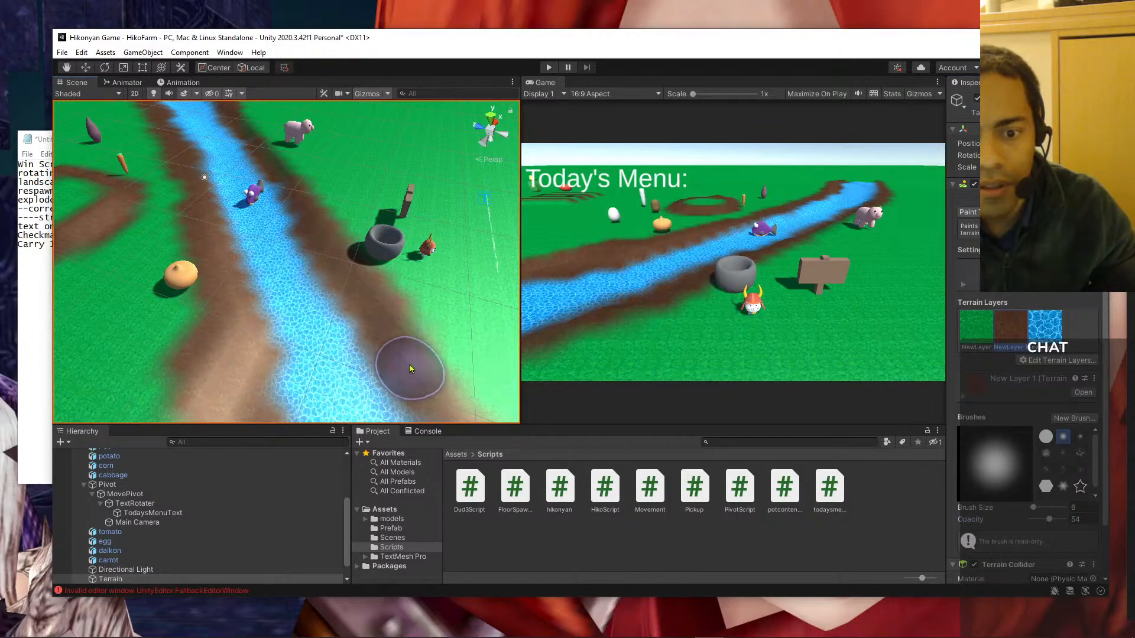
# - Paint the brown dirt layer along both banks of the river to strengthen its edges
pyautogui.moveTo(366, 227); pyautogui.dragTo(382, 364, button='middle')
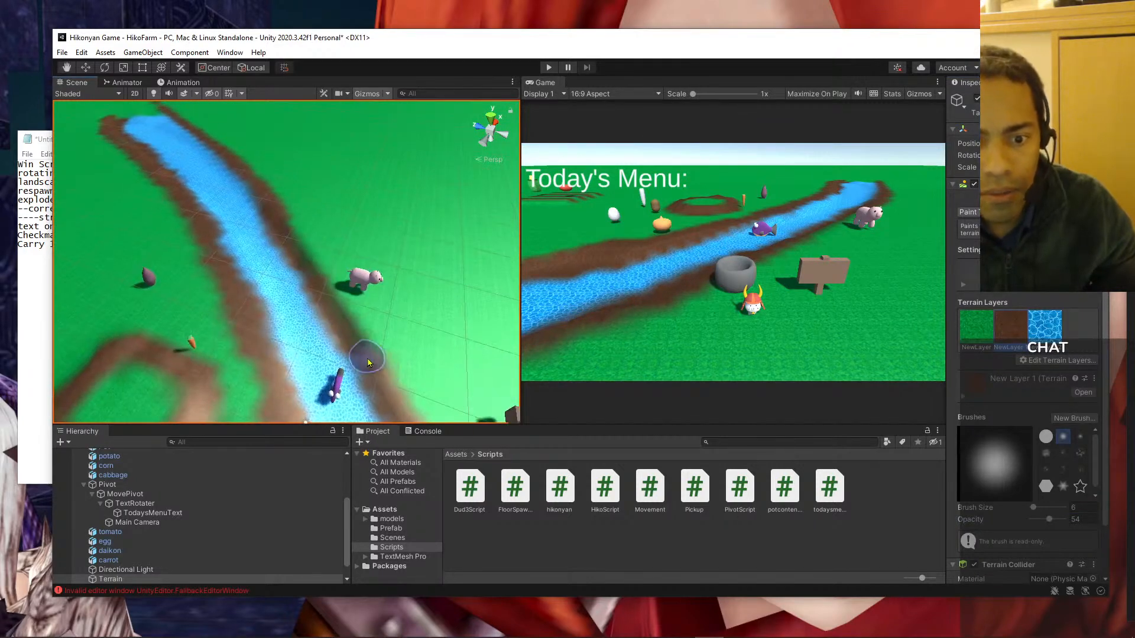
pyautogui.moveTo(368, 364); pyautogui.dragTo(286, 225)
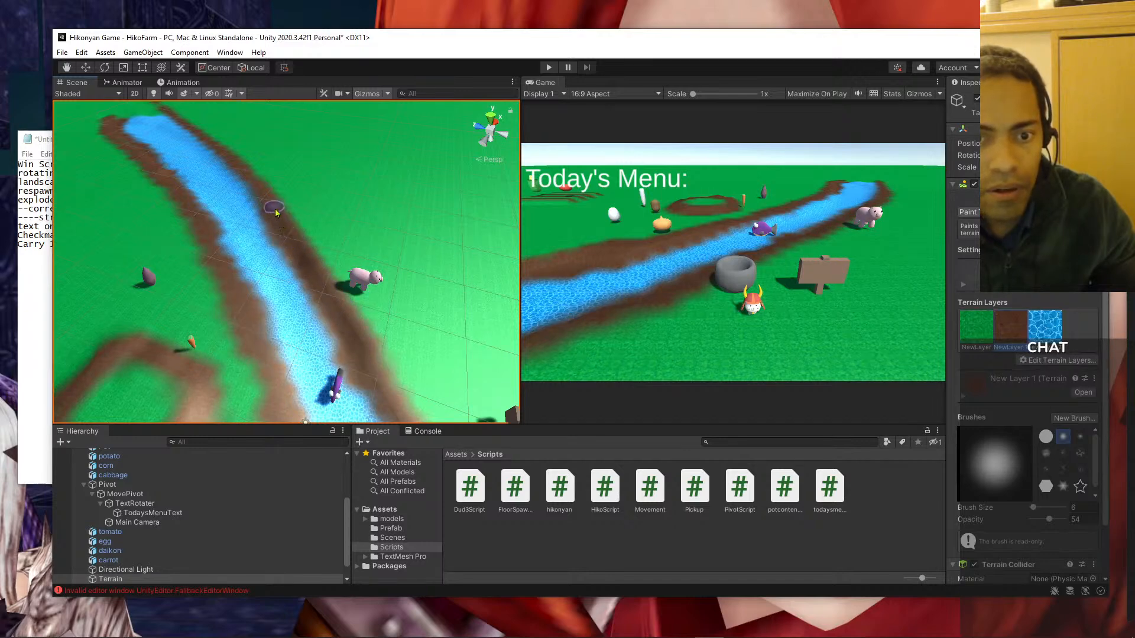
pyautogui.moveTo(275, 211); pyautogui.dragTo(331, 273, button='middle')
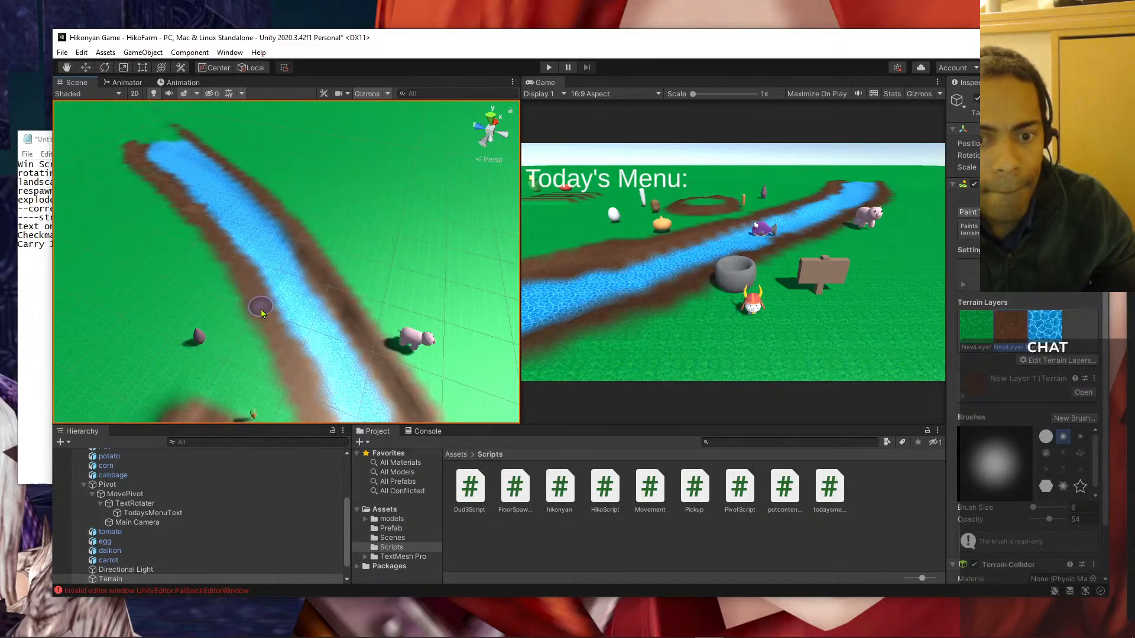
pyautogui.moveTo(259, 266); pyautogui.dragTo(349, 397, button='middle')
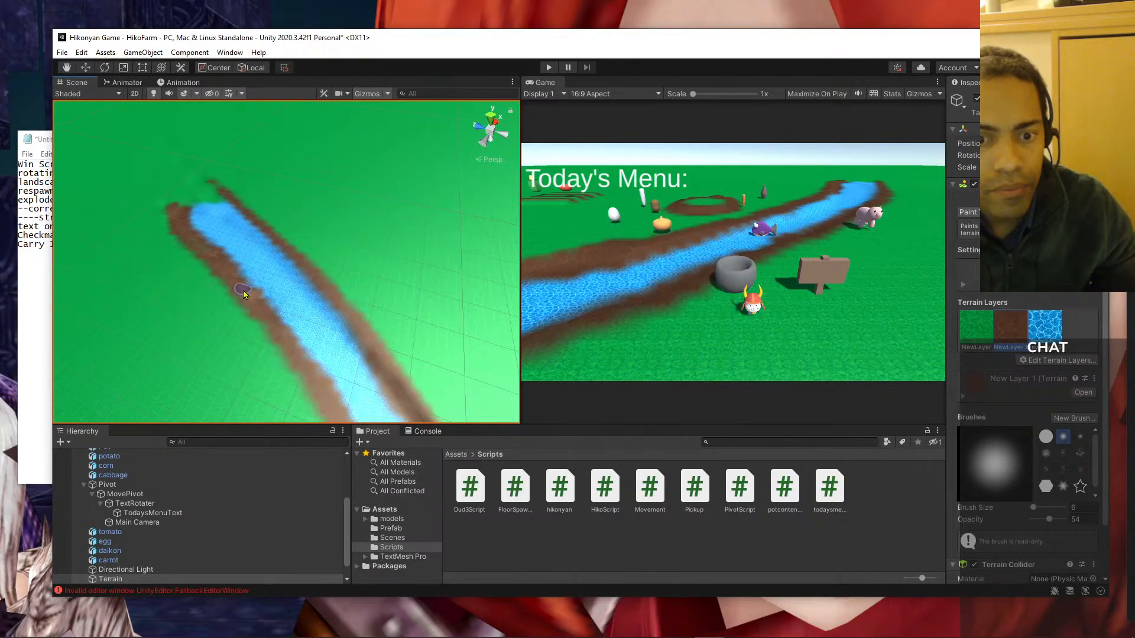
pyautogui.moveTo(262, 304); pyautogui.dragTo(277, 332, button='middle')
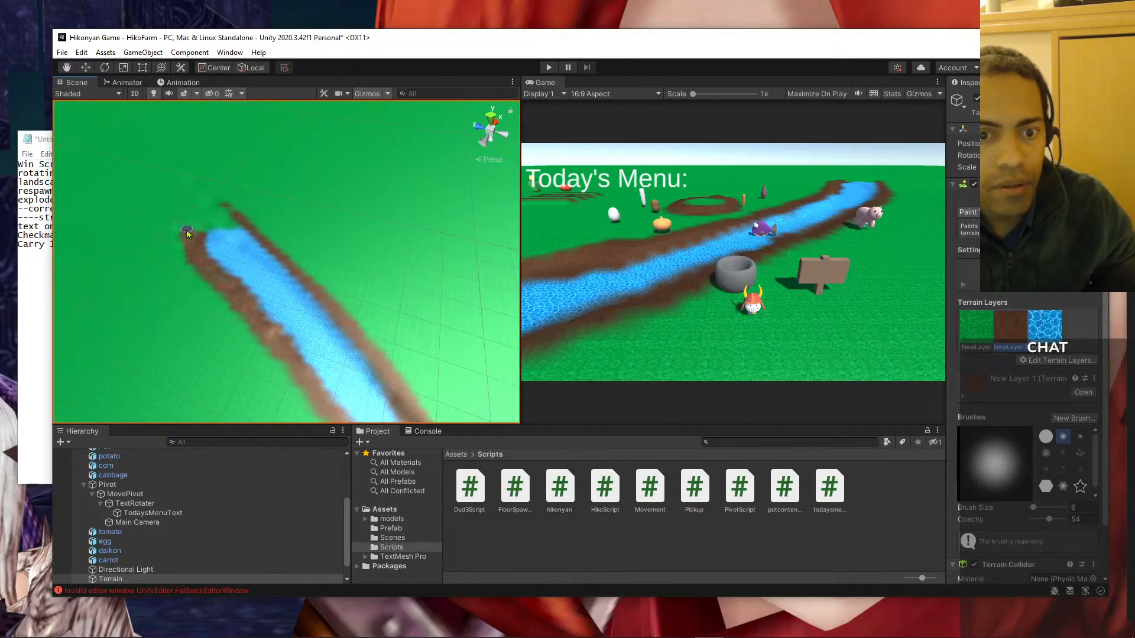
pyautogui.moveTo(186, 230); pyautogui.dragTo(283, 231, button='middle')
pyautogui.moveTo(351, 284); pyautogui.dragTo(325, 364, button='middle')
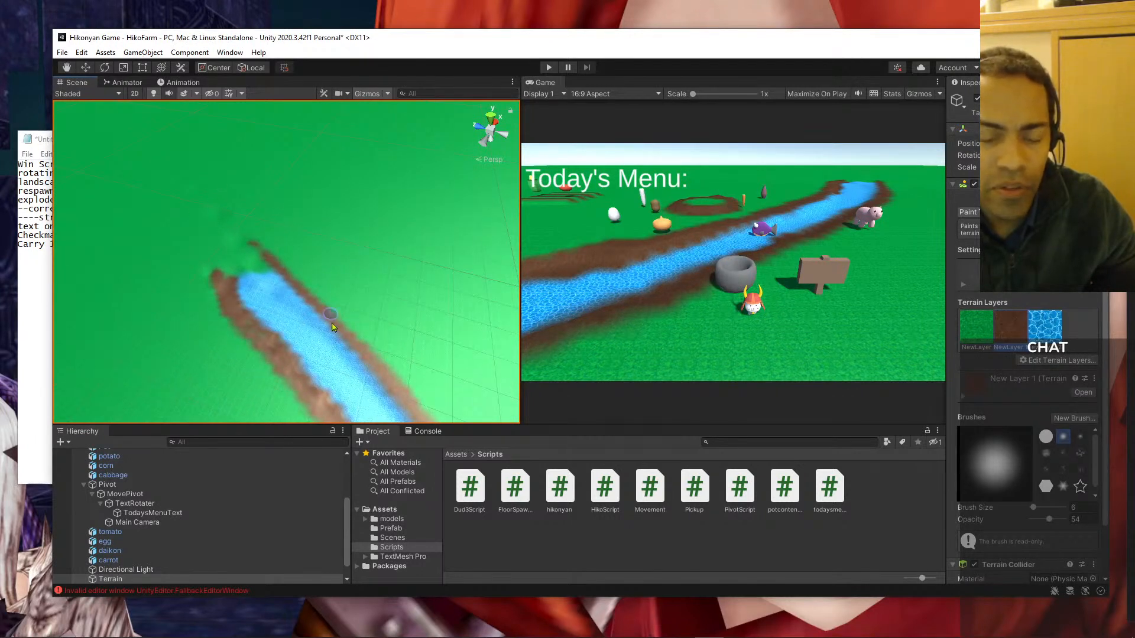
pyautogui.moveTo(329, 308); pyautogui.dragTo(278, 175, button='middle')
pyautogui.moveTo(351, 261); pyautogui.dragTo(308, 236, button='middle')
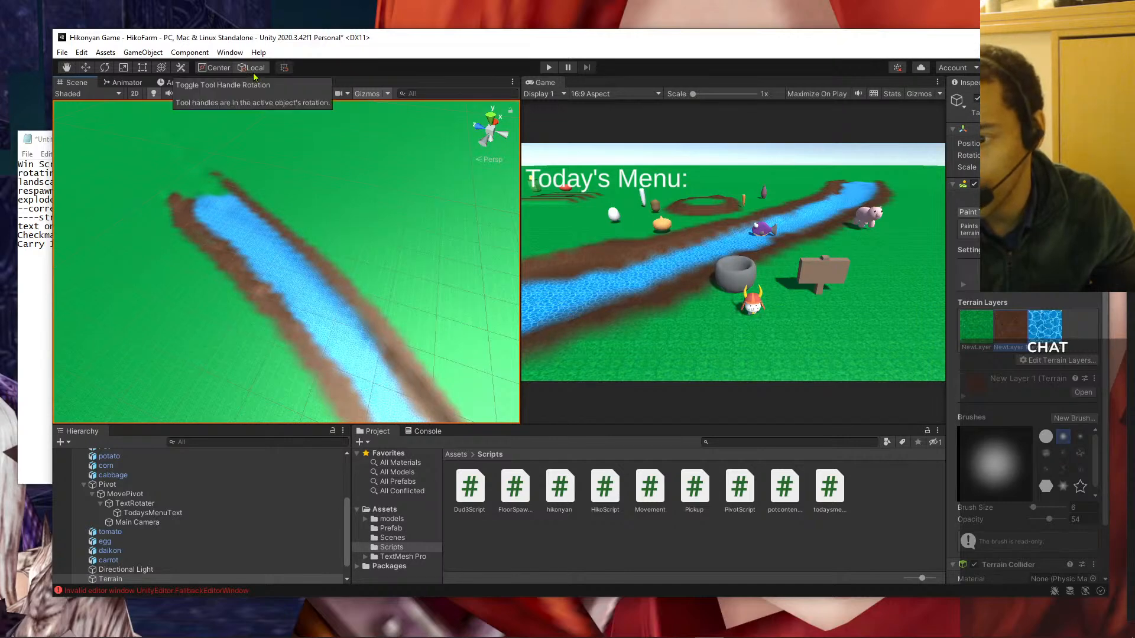
pyautogui.moveTo(354, 316)
pyautogui.mouseDown(button='middle')
pyautogui.moveTo(280, 135)
pyautogui.moveTo(311, 265)
pyautogui.moveTo(269, 156)
pyautogui.moveTo(318, 236)
pyautogui.mouseUp(button='middle')
pyautogui.scroll(-2, 349, 270)
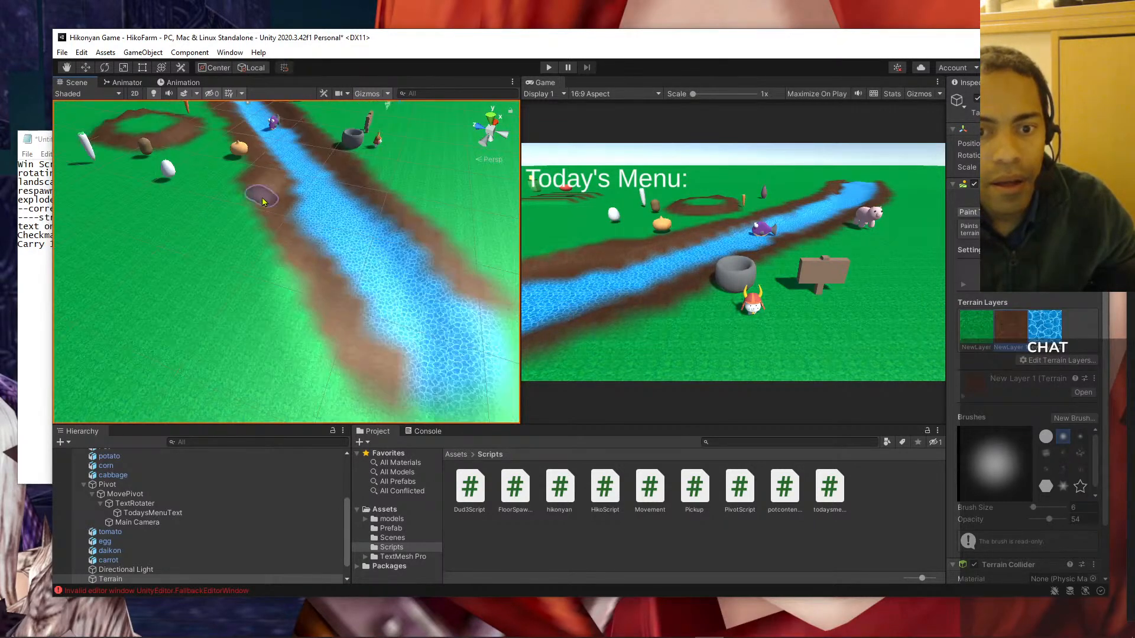
# - Widen the river by painting the blue water layer over the dirt on the bank opposite the pot
pyautogui.click(1036, 326)
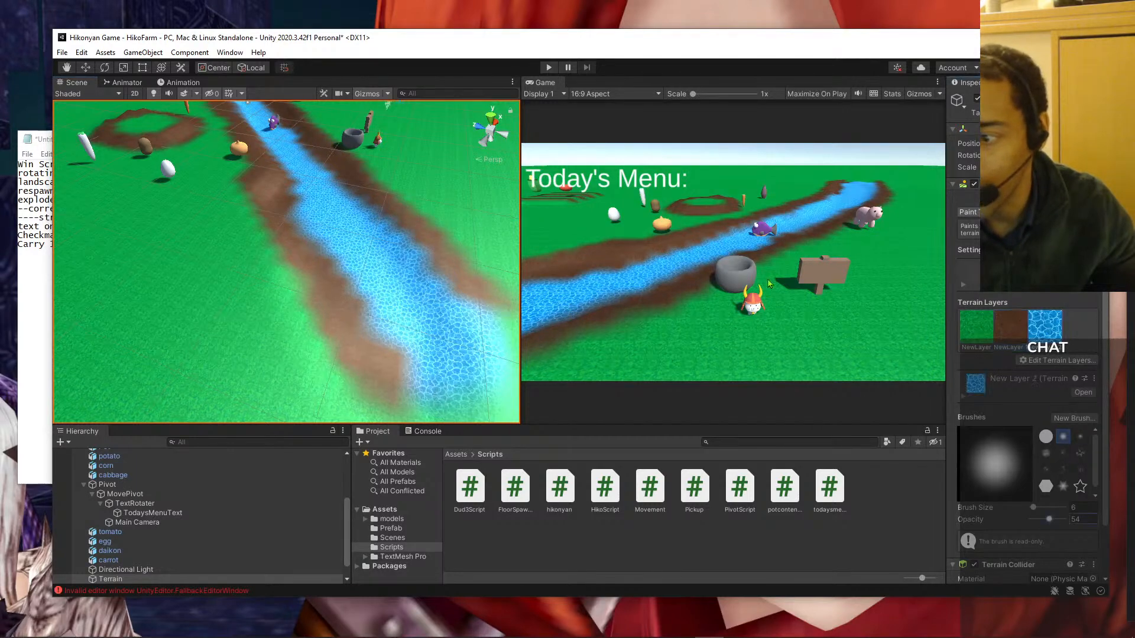
pyautogui.moveTo(298, 215); pyautogui.dragTo(412, 363)
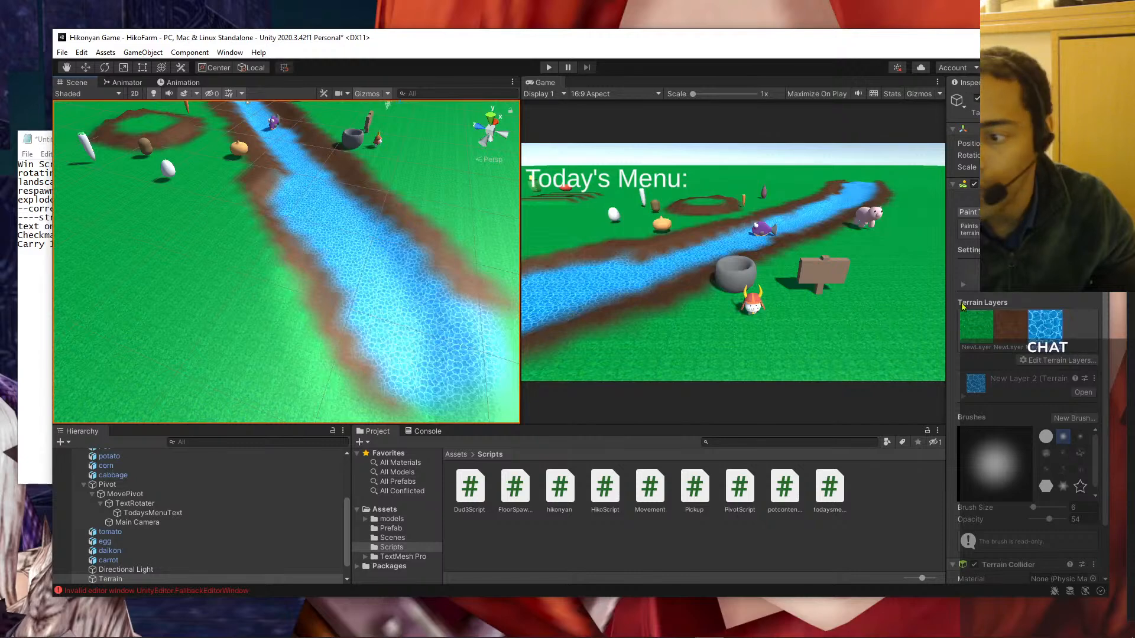
# - Switch texture painting to the brown dirt layer with brush size 4 and go over the riverbanks from the near end to the far end
pyautogui.click(1013, 331)
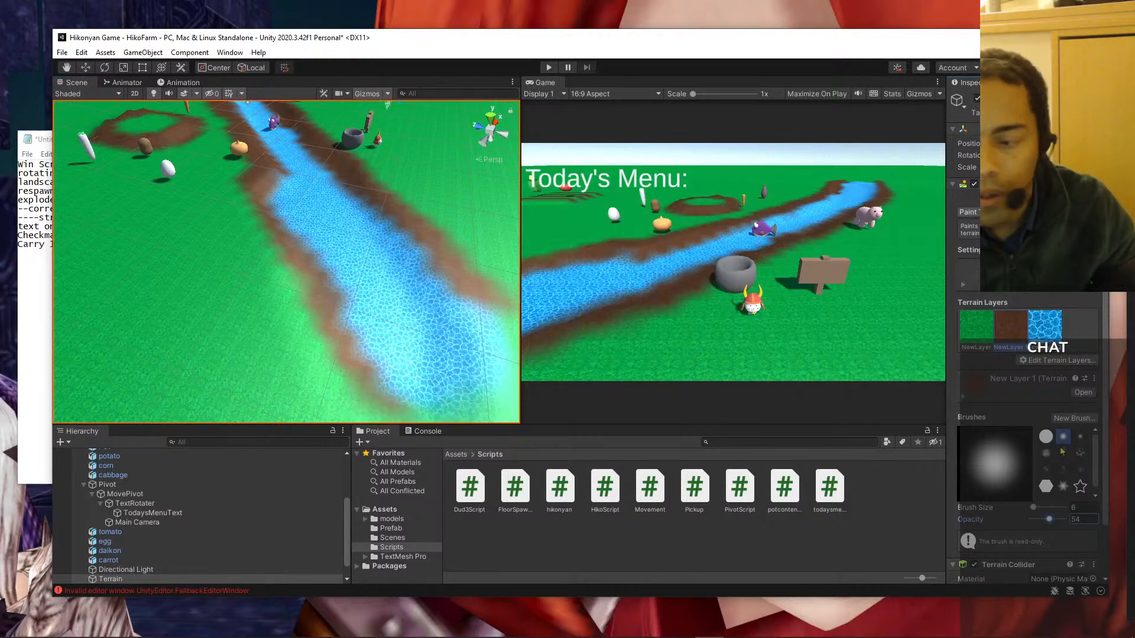
pyautogui.click(1034, 508)
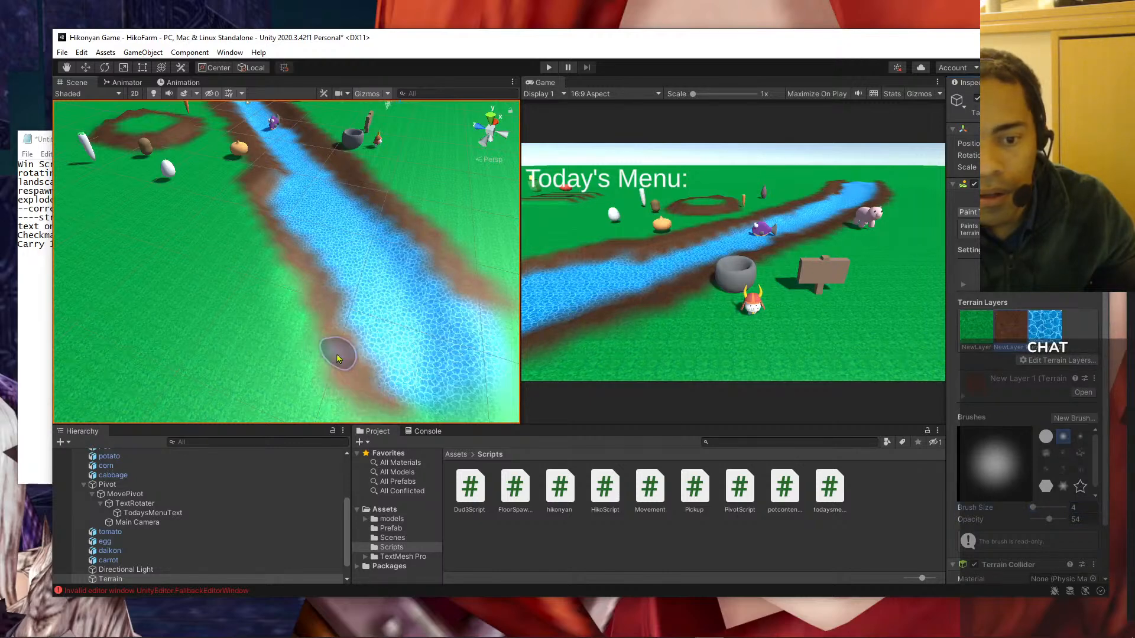
pyautogui.moveTo(311, 322)
pyautogui.mouseDown(button='middle')
pyautogui.moveTo(380, 357)
pyautogui.moveTo(321, 322)
pyautogui.mouseUp(button='middle')
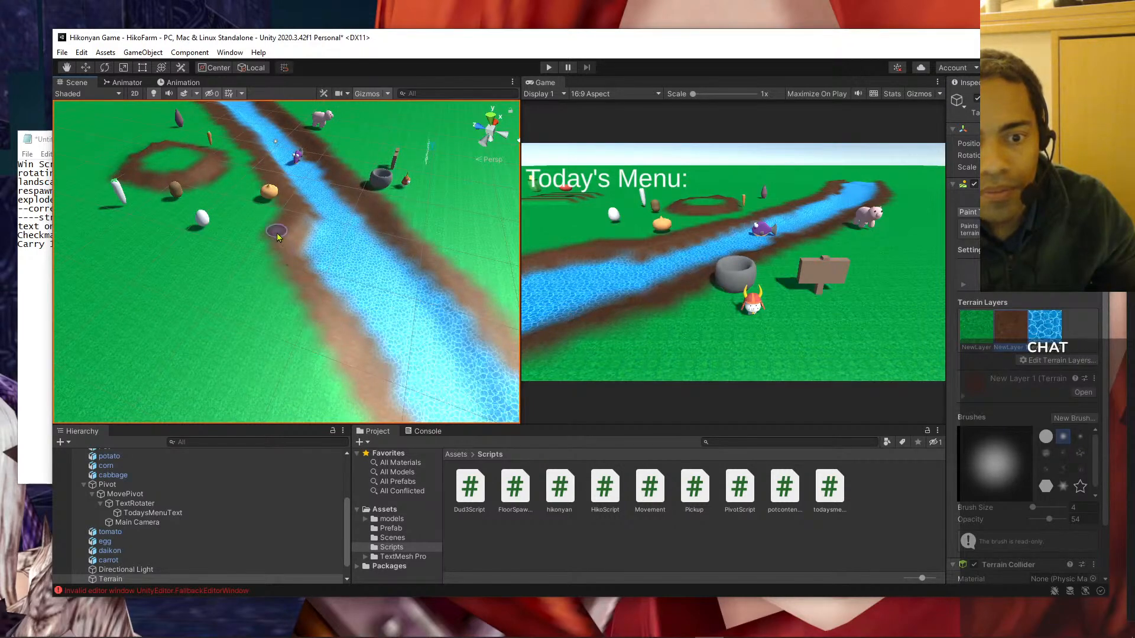
pyautogui.moveTo(250, 319)
pyautogui.mouseDown(button='middle')
pyautogui.moveTo(352, 325)
pyautogui.moveTo(428, 299)
pyautogui.moveTo(316, 383)
pyautogui.mouseUp(button='middle')
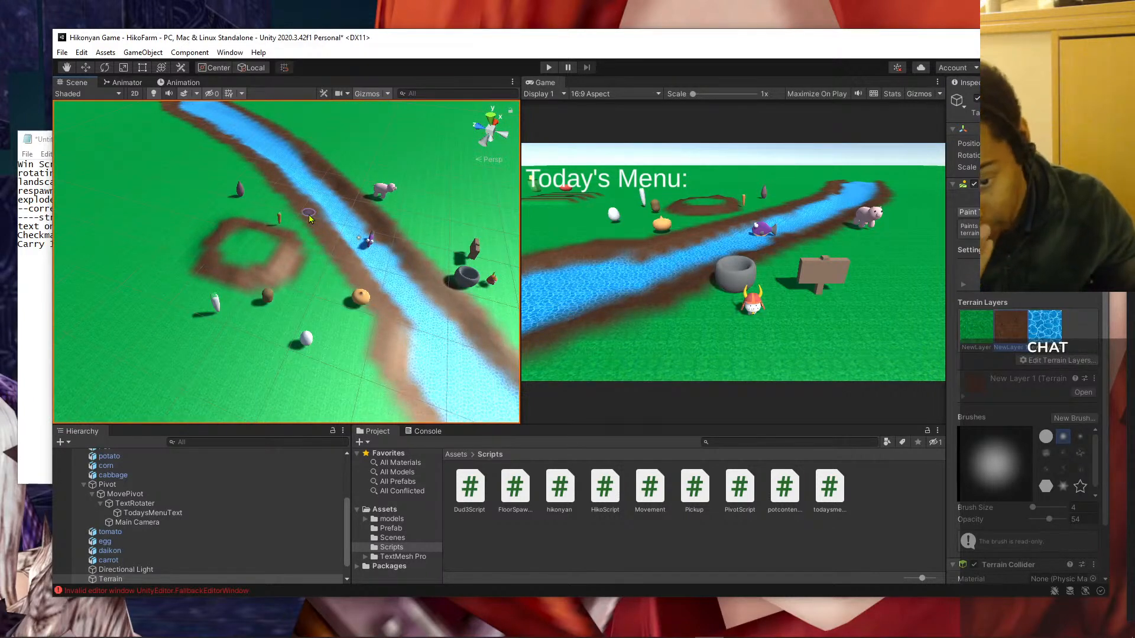
pyautogui.moveTo(295, 207); pyautogui.dragTo(381, 366, button='middle')
pyautogui.scroll(4, 323, 181)
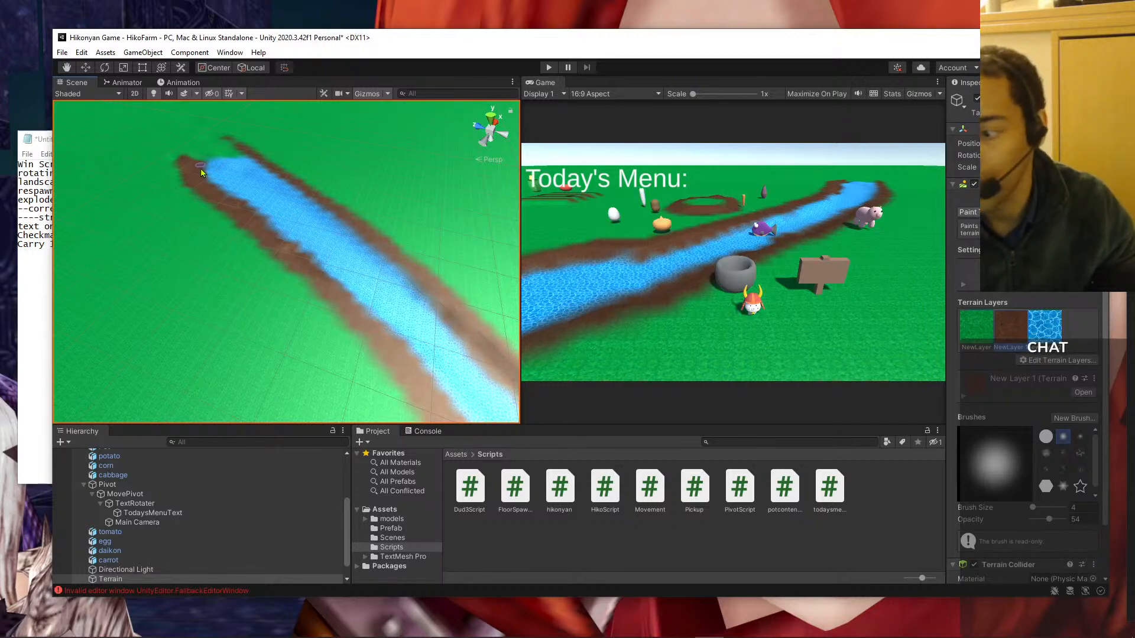
pyautogui.scroll(-3, 207, 248)
pyautogui.moveTo(290, 371); pyautogui.dragTo(189, 186, button='middle')
pyautogui.moveTo(917, 636)
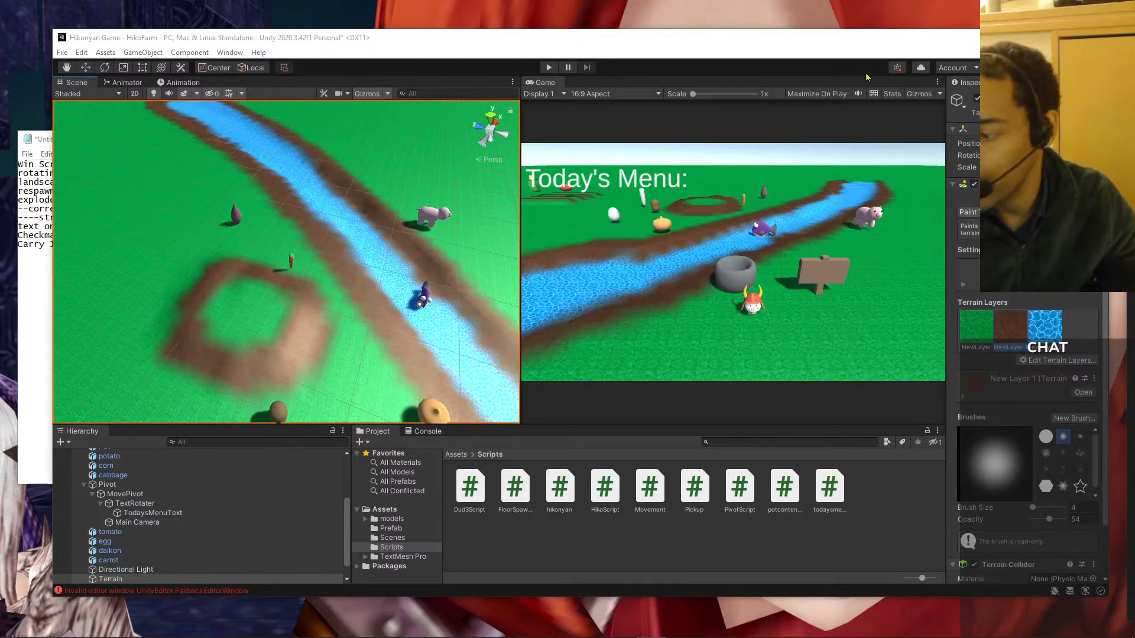
pyautogui.moveTo(384, 275); pyautogui.dragTo(286, 148, button='middle')
pyautogui.moveTo(330, 195)
pyautogui.mouseDown(button='right')
pyautogui.moveTo(321, 201)
pyautogui.moveTo(329, 217)
pyautogui.mouseUp(button='right')
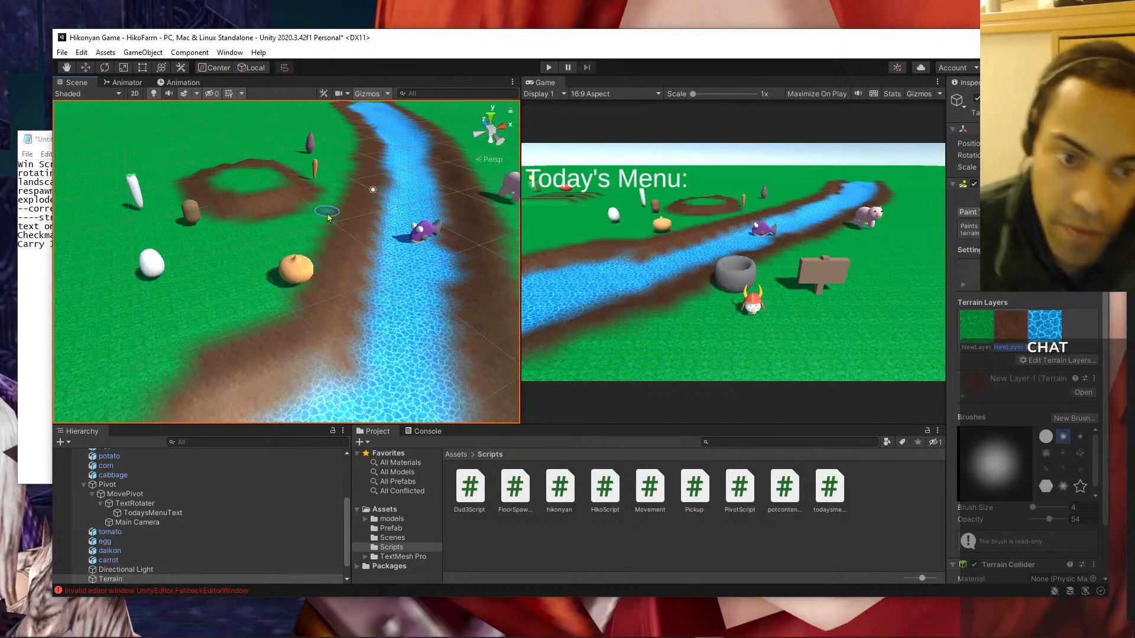
# - Switch the Terrain tool from texture painting to Set Height at the dirt ring and open its height value for editing
pyautogui.scroll(-1, 227, 210)
pyautogui.moveTo(227, 209); pyautogui.dragTo(429, 372, button='middle')
pyautogui.moveTo(429, 372); pyautogui.dragTo(436, 404, button='right')
pyautogui.moveTo(437, 405); pyautogui.dragTo(367, 364, button='middle')
pyautogui.scroll(4, 379, 355)
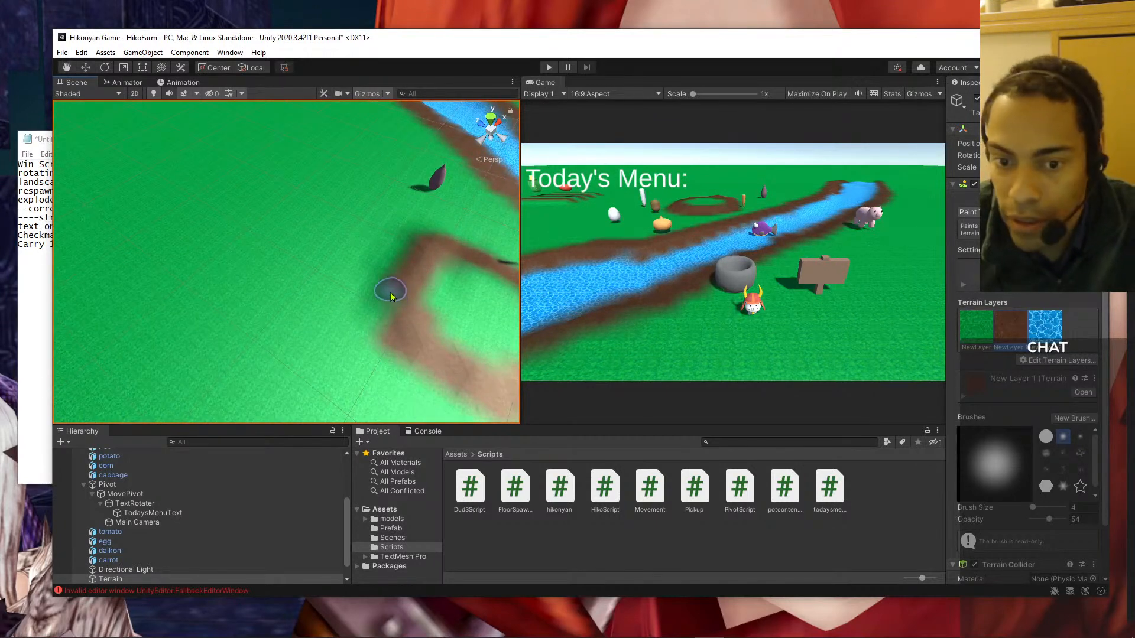
pyautogui.moveTo(436, 311)
pyautogui.mouseDown(button='middle')
pyautogui.moveTo(246, 167)
pyautogui.moveTo(299, 201)
pyautogui.mouseUp(button='middle')
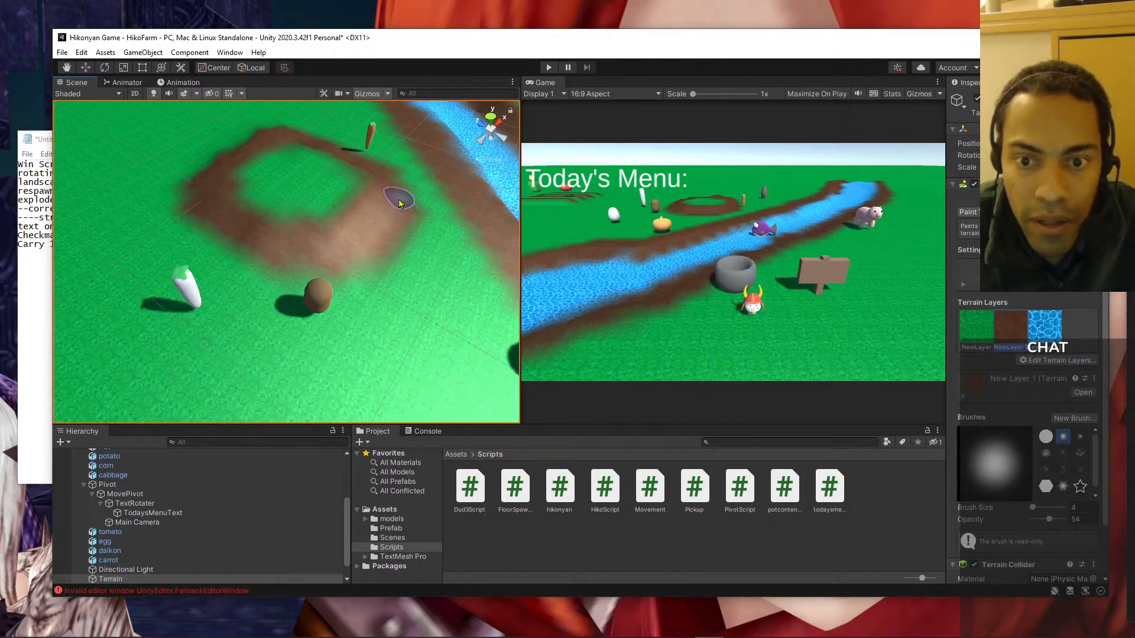
pyautogui.moveTo(385, 177); pyautogui.dragTo(458, 218, button='middle')
pyautogui.click(969, 211)
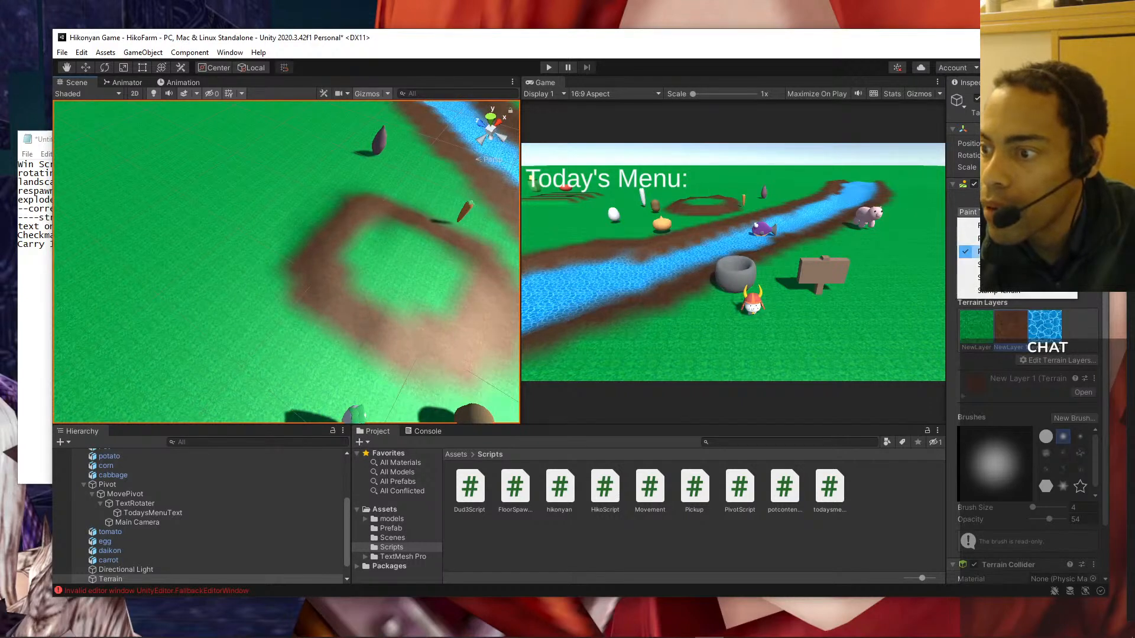
pyautogui.click(999, 264)
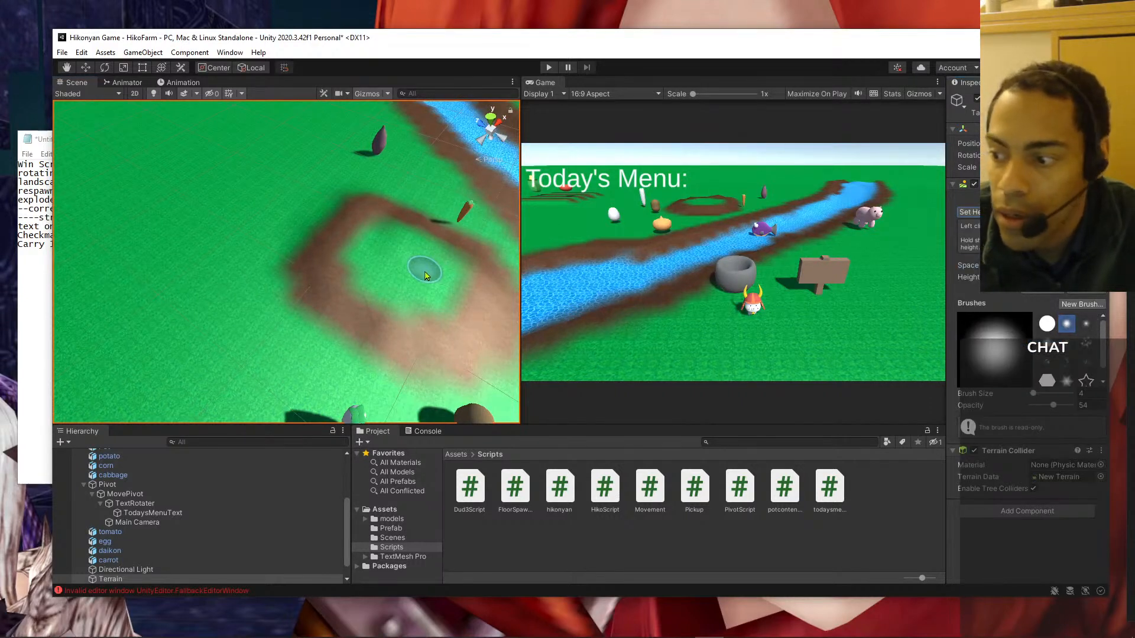
pyautogui.click(1088, 277)
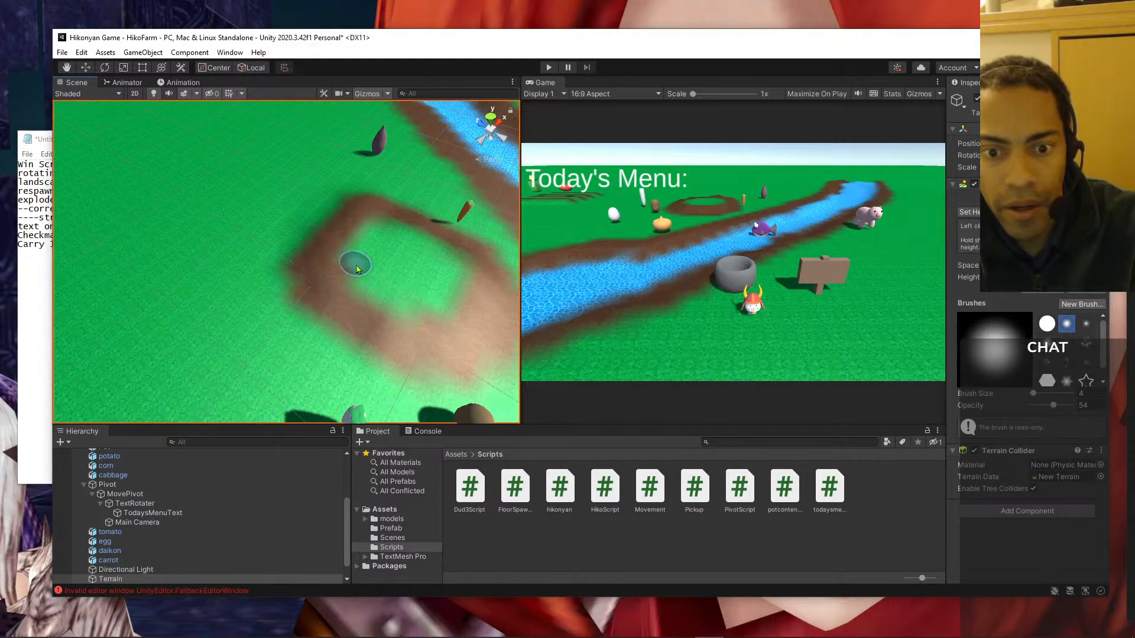
# - Try a Set Height stroke on the grass in front of the crop rows and undo it
pyautogui.moveTo(387, 305)
pyautogui.mouseDown(button='middle')
pyautogui.moveTo(361, 243)
pyautogui.moveTo(402, 212)
pyautogui.moveTo(412, 221)
pyautogui.mouseUp(button='middle')
pyautogui.scroll(-3, 380, 266)
pyautogui.moveTo(162, 304); pyautogui.dragTo(121, 313, button='right')
pyautogui.moveTo(132, 318); pyautogui.dragTo(309, 277, button='middle')
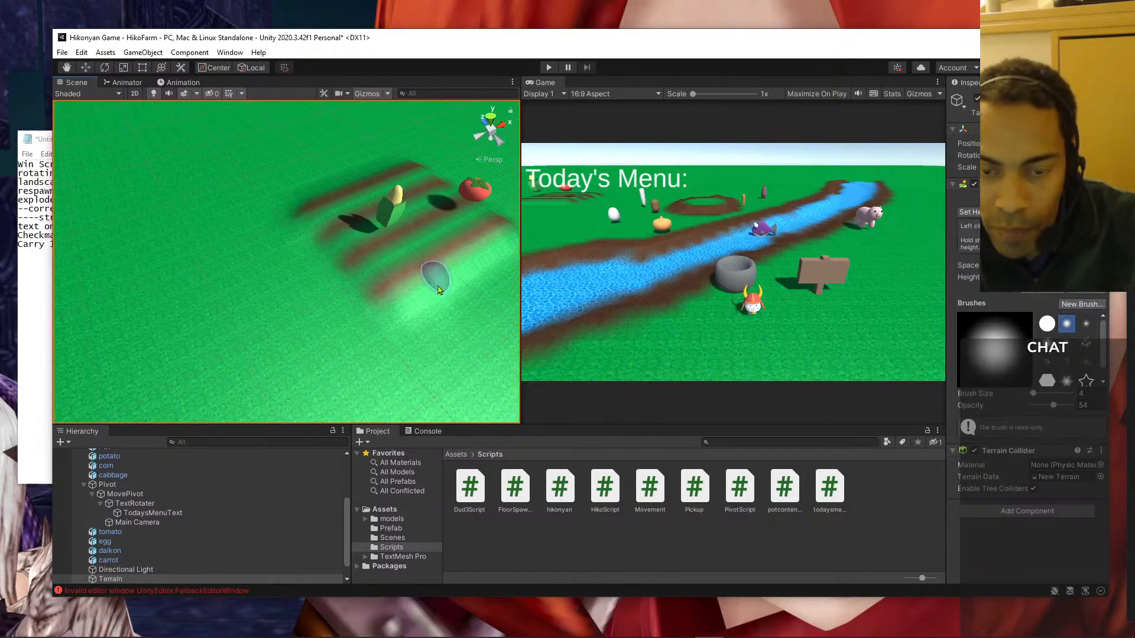
pyautogui.moveTo(435, 302)
pyautogui.mouseDown(button='middle')
pyautogui.moveTo(379, 246)
pyautogui.moveTo(337, 269)
pyautogui.moveTo(441, 299)
pyautogui.mouseUp(button='middle')
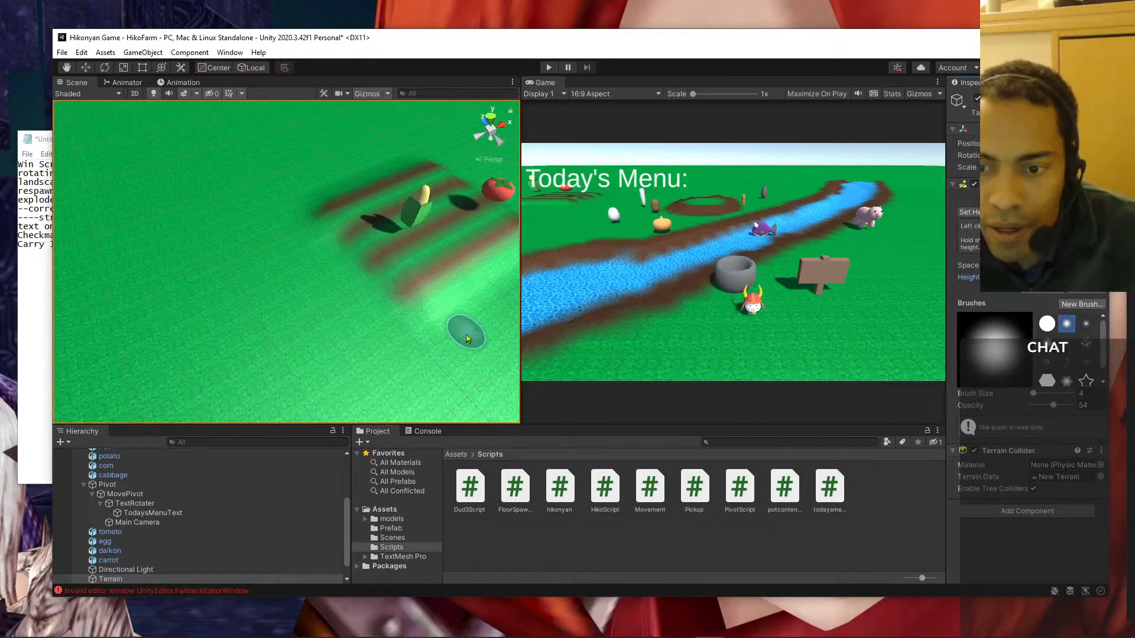
pyautogui.moveTo(464, 329); pyautogui.dragTo(418, 317, button='middle')
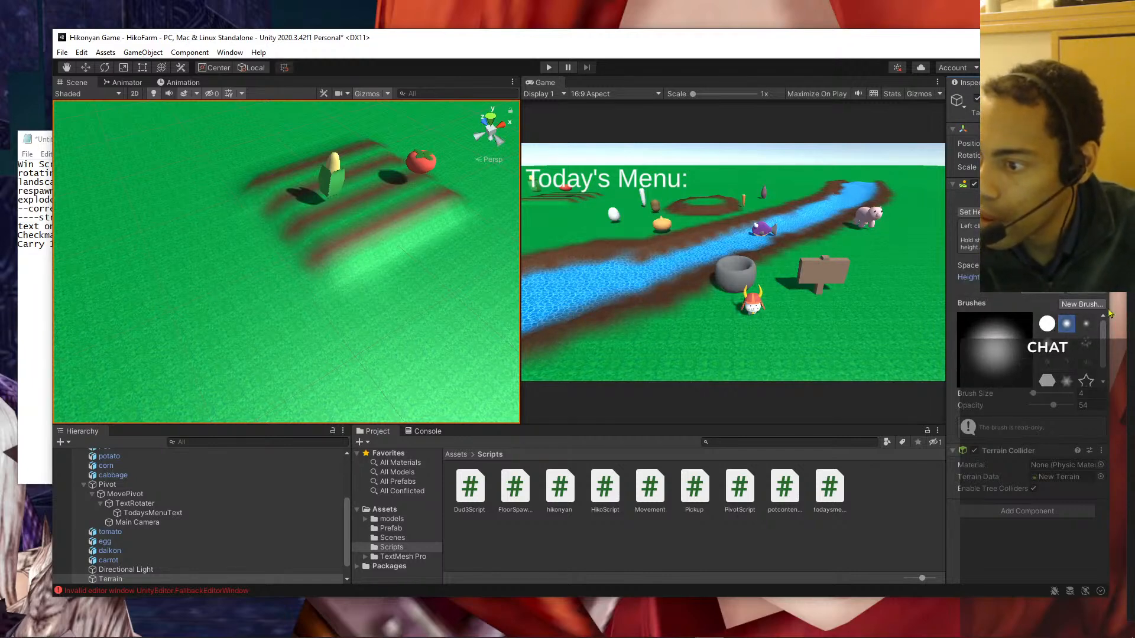
pyautogui.moveTo(383, 343); pyautogui.dragTo(327, 362)
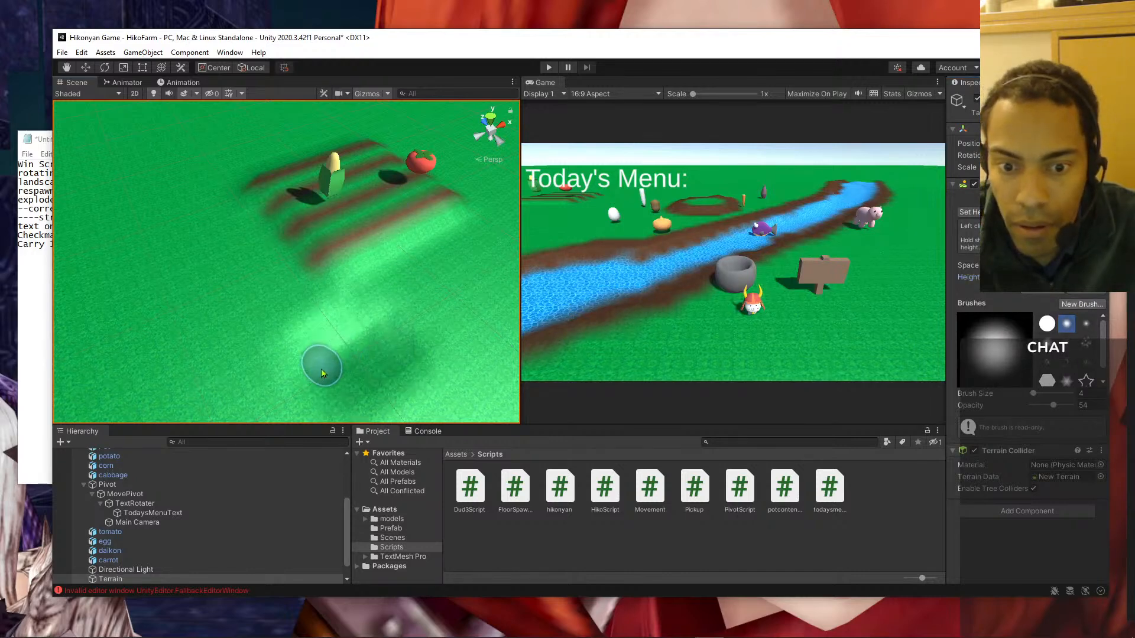
pyautogui.moveTo(492, 284)
pyautogui.mouseDown(button='middle')
pyautogui.moveTo(483, 256)
pyautogui.moveTo(478, 276)
pyautogui.mouseUp(button='middle')
pyautogui.hotkey('ctrl', 'z')
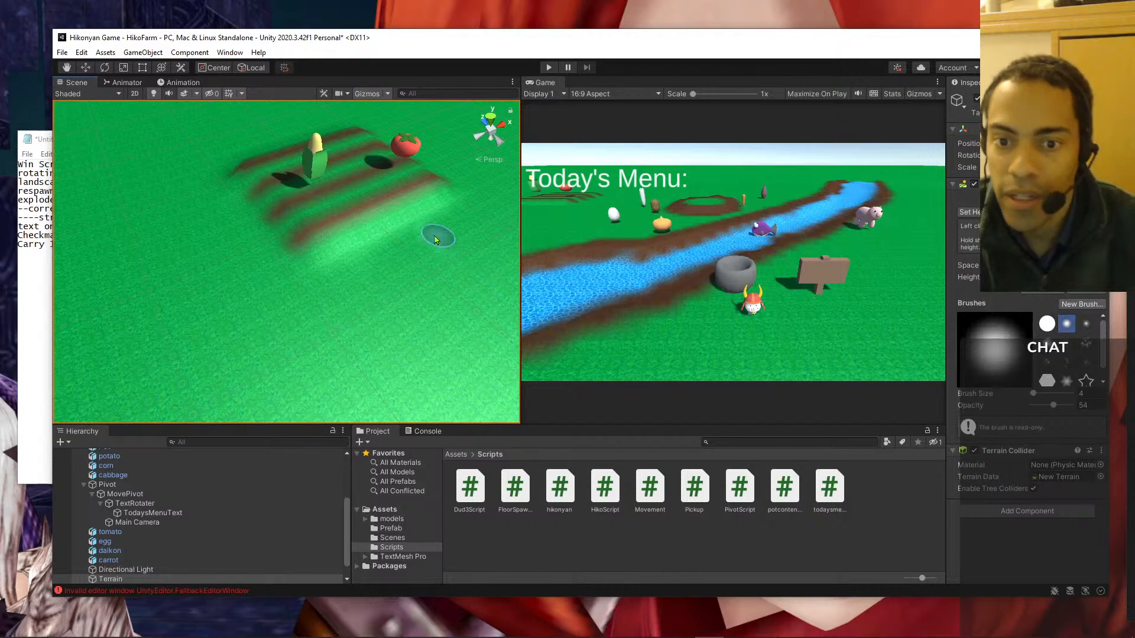
# - Shape a level rectangular plot around the crop rows with the corn and tomato using Set Height strokes
pyautogui.moveTo(442, 187)
pyautogui.mouseDown()
pyautogui.moveTo(313, 235)
pyautogui.moveTo(376, 207)
pyautogui.moveTo(342, 225)
pyautogui.moveTo(347, 187)
pyautogui.moveTo(309, 197)
pyautogui.moveTo(413, 175)
pyautogui.moveTo(366, 148)
pyautogui.moveTo(363, 170)
pyautogui.moveTo(283, 177)
pyautogui.moveTo(298, 212)
pyautogui.mouseUp()
pyautogui.moveTo(289, 209); pyautogui.dragTo(345, 327, button='middle')
pyautogui.moveTo(409, 231)
pyautogui.mouseDown()
pyautogui.moveTo(370, 237)
pyautogui.moveTo(370, 249)
pyautogui.moveTo(331, 257)
pyautogui.moveTo(295, 290)
pyautogui.mouseUp()
pyautogui.moveTo(374, 315); pyautogui.dragTo(331, 291, button='middle')
pyautogui.moveTo(303, 357)
pyautogui.mouseDown()
pyautogui.moveTo(213, 366)
pyautogui.moveTo(172, 278)
pyautogui.moveTo(286, 203)
pyautogui.moveTo(319, 195)
pyautogui.moveTo(301, 183)
pyautogui.moveTo(170, 251)
pyautogui.moveTo(274, 177)
pyautogui.moveTo(182, 217)
pyautogui.moveTo(192, 201)
pyautogui.moveTo(304, 168)
pyautogui.moveTo(185, 204)
pyautogui.moveTo(149, 229)
pyautogui.moveTo(192, 203)
pyautogui.mouseUp()
pyautogui.moveTo(253, 181); pyautogui.dragTo(285, 164)
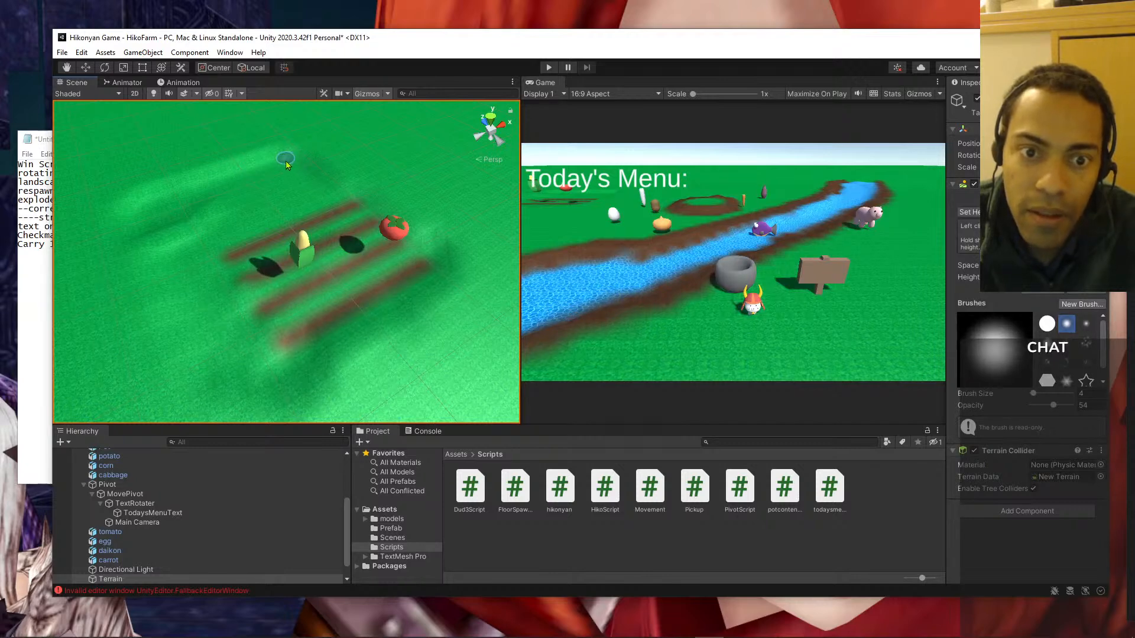
pyautogui.moveTo(253, 205)
pyautogui.mouseDown()
pyautogui.moveTo(146, 246)
pyautogui.moveTo(180, 324)
pyautogui.mouseUp()
pyautogui.moveTo(190, 308); pyautogui.dragTo(216, 241, button='middle')
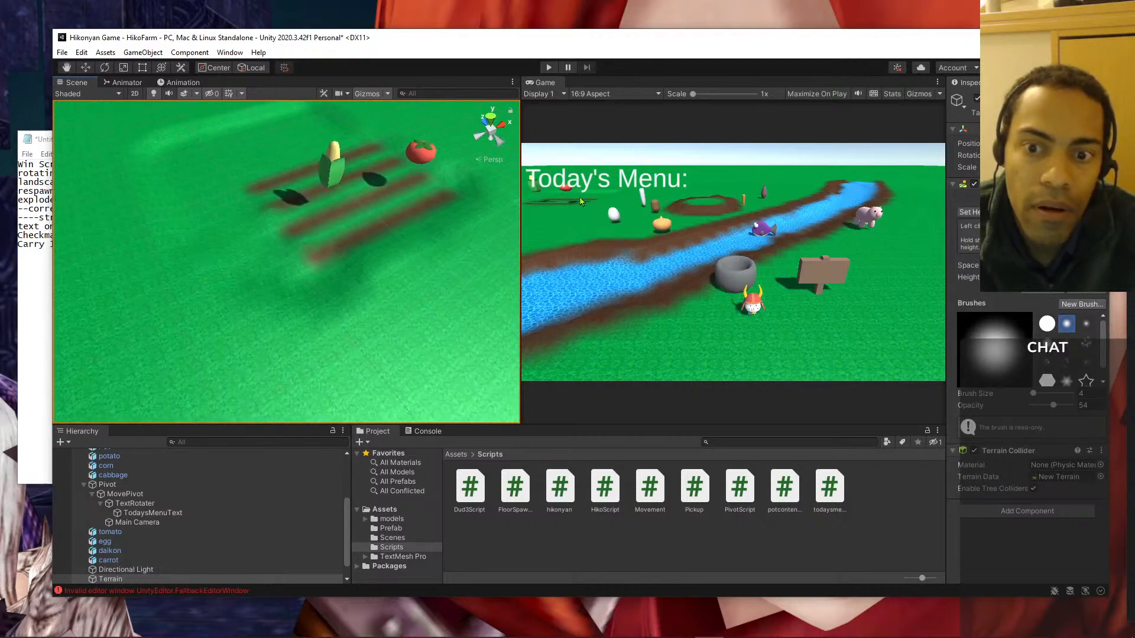
pyautogui.moveTo(458, 216)
pyautogui.mouseDown()
pyautogui.moveTo(253, 304)
pyautogui.moveTo(215, 246)
pyautogui.moveTo(174, 236)
pyautogui.moveTo(150, 176)
pyautogui.moveTo(160, 159)
pyautogui.moveTo(137, 225)
pyautogui.moveTo(177, 344)
pyautogui.moveTo(200, 342)
pyautogui.moveTo(223, 314)
pyautogui.mouseUp()
pyautogui.moveTo(222, 312); pyautogui.dragTo(338, 359, button='middle')
pyautogui.moveTo(254, 283); pyautogui.dragTo(236, 270)
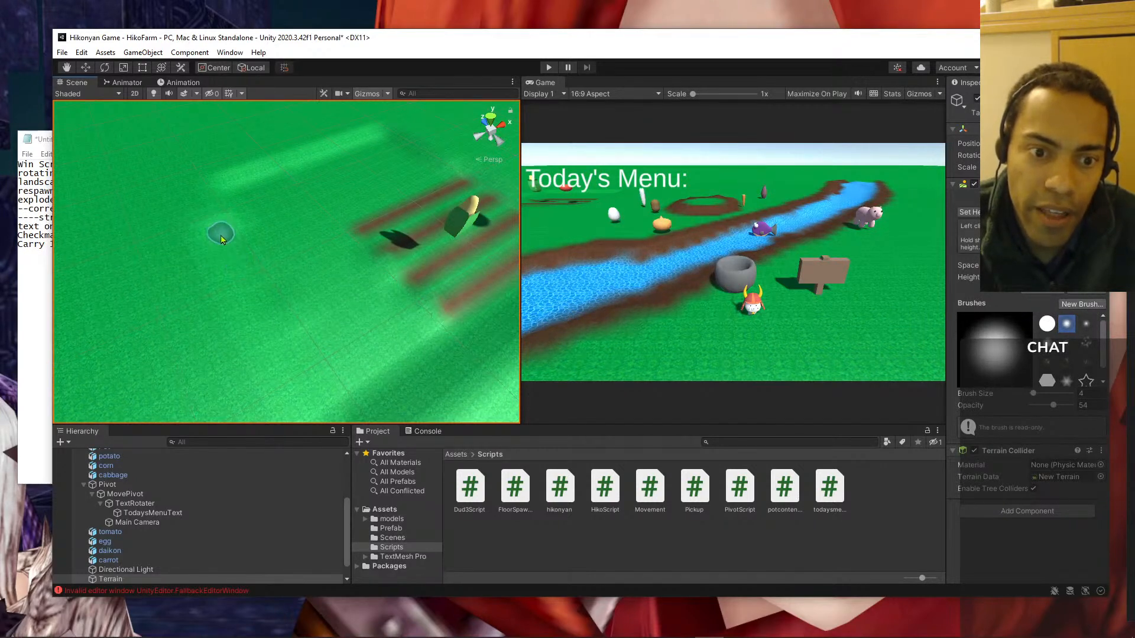
# - Sculpt the outline of a second rectangular plot on the grass beside the crop-row plot, leaving a path between them
pyautogui.moveTo(397, 197)
pyautogui.mouseDown(button='middle')
pyautogui.moveTo(380, 219)
pyautogui.moveTo(279, 195)
pyautogui.moveTo(384, 140)
pyautogui.mouseUp(button='middle')
pyautogui.moveTo(331, 244); pyautogui.dragTo(453, 227, button='middle')
pyautogui.scroll(-4, 342, 312)
pyautogui.moveTo(383, 415); pyautogui.dragTo(326, 356, button='middle')
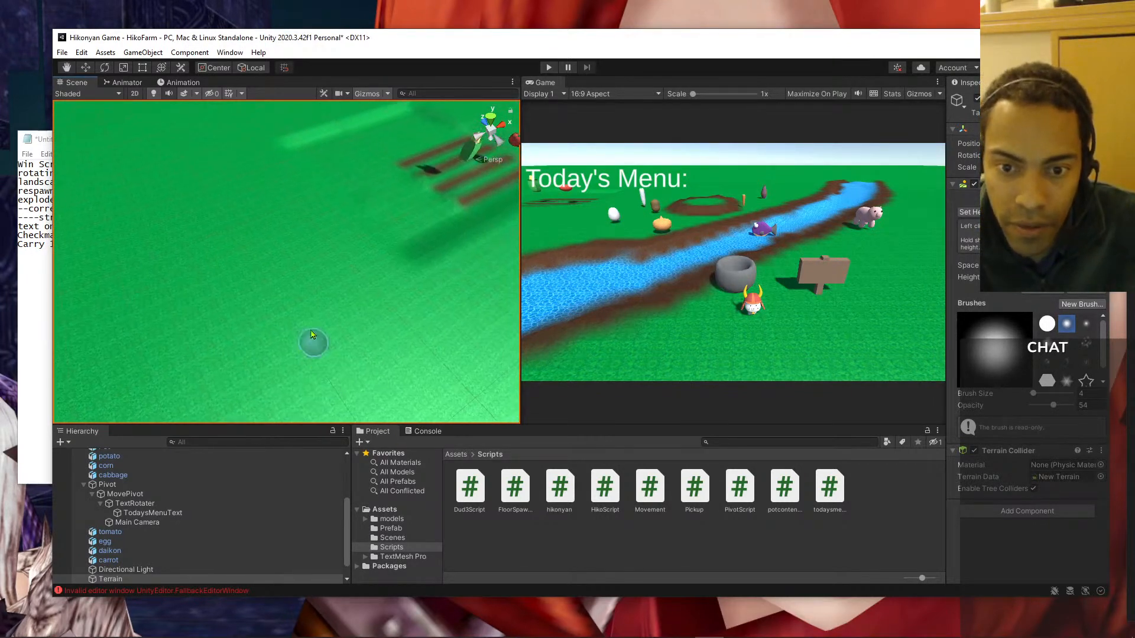
pyautogui.moveTo(348, 312)
pyautogui.mouseDown()
pyautogui.moveTo(263, 222)
pyautogui.moveTo(236, 170)
pyautogui.moveTo(140, 216)
pyautogui.mouseUp()
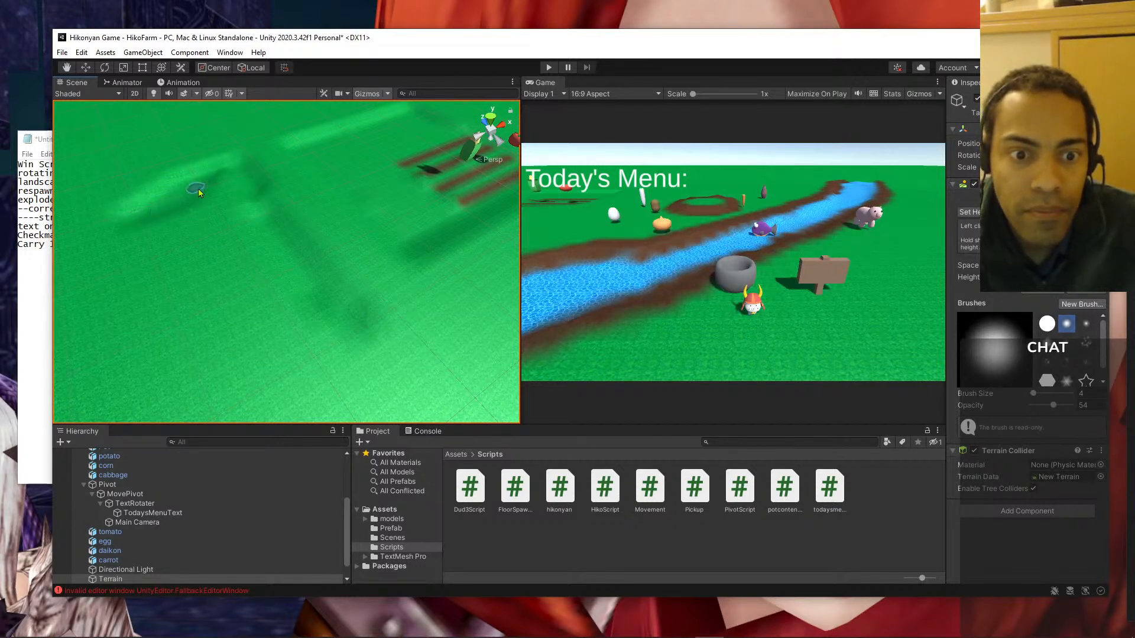
pyautogui.moveTo(236, 188)
pyautogui.mouseDown()
pyautogui.moveTo(173, 228)
pyautogui.moveTo(172, 216)
pyautogui.moveTo(139, 205)
pyautogui.mouseUp()
pyautogui.moveTo(119, 241)
pyautogui.mouseDown()
pyautogui.moveTo(139, 286)
pyautogui.moveTo(113, 242)
pyautogui.moveTo(144, 246)
pyautogui.mouseUp()
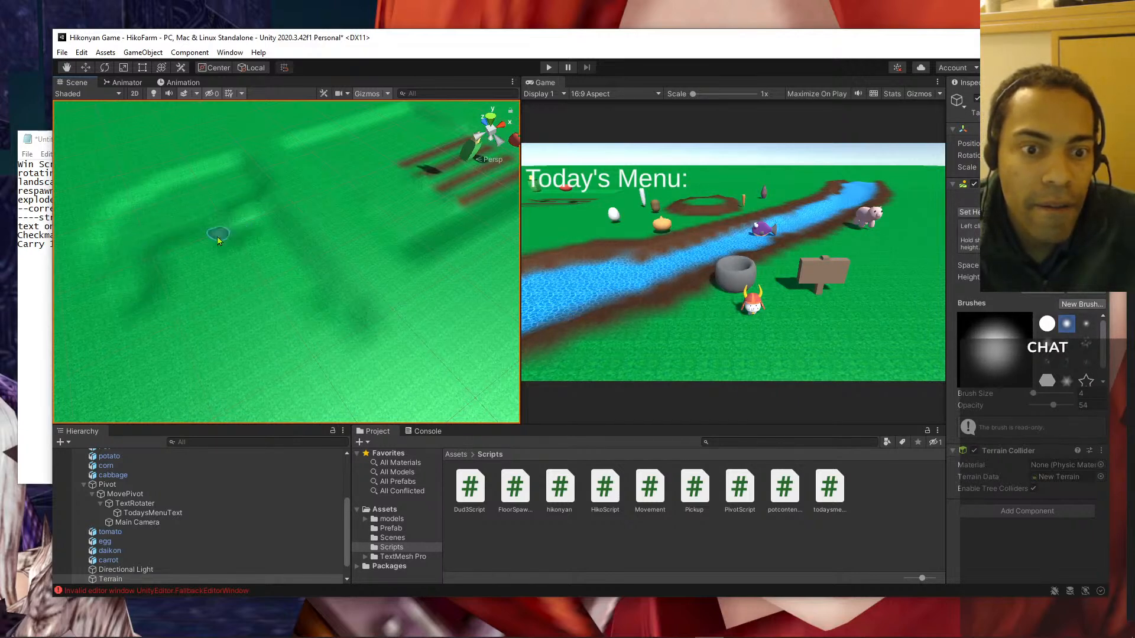
pyautogui.moveTo(268, 221)
pyautogui.mouseDown()
pyautogui.moveTo(321, 319)
pyautogui.moveTo(166, 373)
pyautogui.moveTo(130, 321)
pyautogui.moveTo(102, 223)
pyautogui.moveTo(141, 207)
pyautogui.moveTo(178, 268)
pyautogui.moveTo(213, 286)
pyautogui.moveTo(243, 246)
pyautogui.moveTo(258, 249)
pyautogui.moveTo(256, 208)
pyautogui.moveTo(291, 258)
pyautogui.moveTo(316, 260)
pyautogui.moveTo(335, 296)
pyautogui.moveTo(295, 241)
pyautogui.moveTo(267, 282)
pyautogui.mouseUp()
# - Complete the second plot by extending its Set Height area toward the near edge in a straight-sided rectangle
pyautogui.moveTo(201, 244); pyautogui.dragTo(258, 207, button='middle')
pyautogui.moveTo(467, 132)
pyautogui.mouseDown(button='middle')
pyautogui.moveTo(320, 236)
pyautogui.moveTo(277, 245)
pyautogui.mouseUp(button='middle')
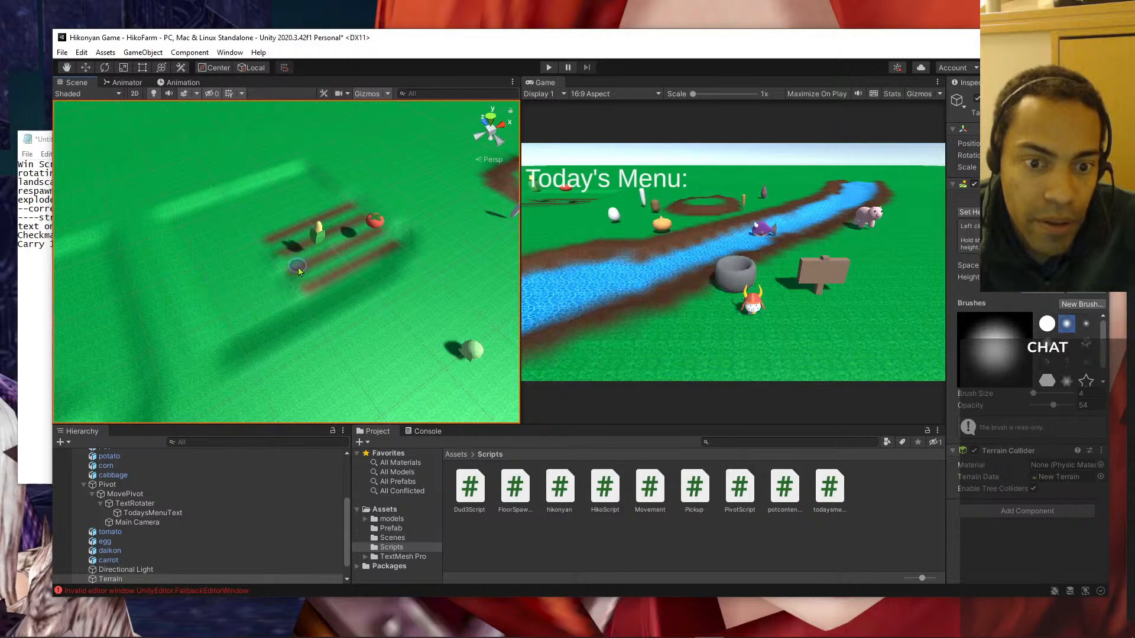
pyautogui.moveTo(288, 254); pyautogui.dragTo(348, 188, button='middle')
pyautogui.moveTo(204, 234)
pyautogui.mouseDown(button='middle')
pyautogui.moveTo(254, 211)
pyautogui.moveTo(280, 228)
pyautogui.mouseUp(button='middle')
pyautogui.moveTo(302, 238)
pyautogui.mouseDown()
pyautogui.moveTo(306, 256)
pyautogui.moveTo(296, 243)
pyautogui.moveTo(235, 281)
pyautogui.moveTo(211, 211)
pyautogui.mouseUp()
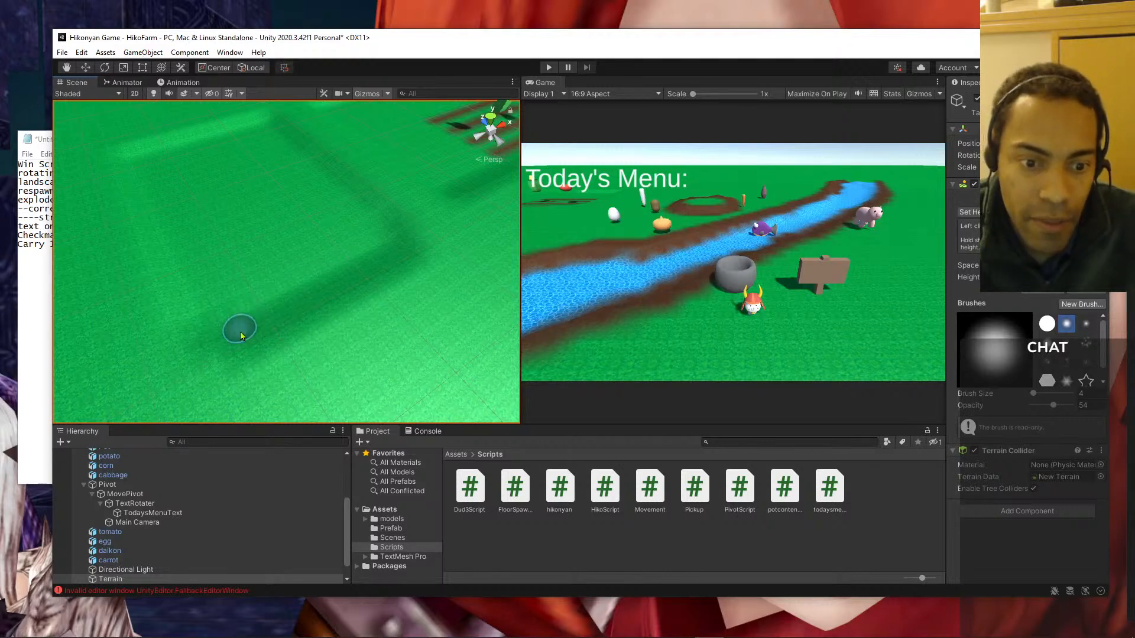
# - Sculpt two more rectangular plots behind the first two with Set Height, keeping crossing paths between all four
pyautogui.moveTo(291, 246)
pyautogui.mouseDown(button='middle')
pyautogui.moveTo(300, 180)
pyautogui.moveTo(295, 247)
pyautogui.moveTo(233, 327)
pyautogui.moveTo(264, 367)
pyautogui.moveTo(294, 345)
pyautogui.moveTo(185, 312)
pyautogui.moveTo(291, 319)
pyautogui.moveTo(338, 365)
pyautogui.mouseUp(button='middle')
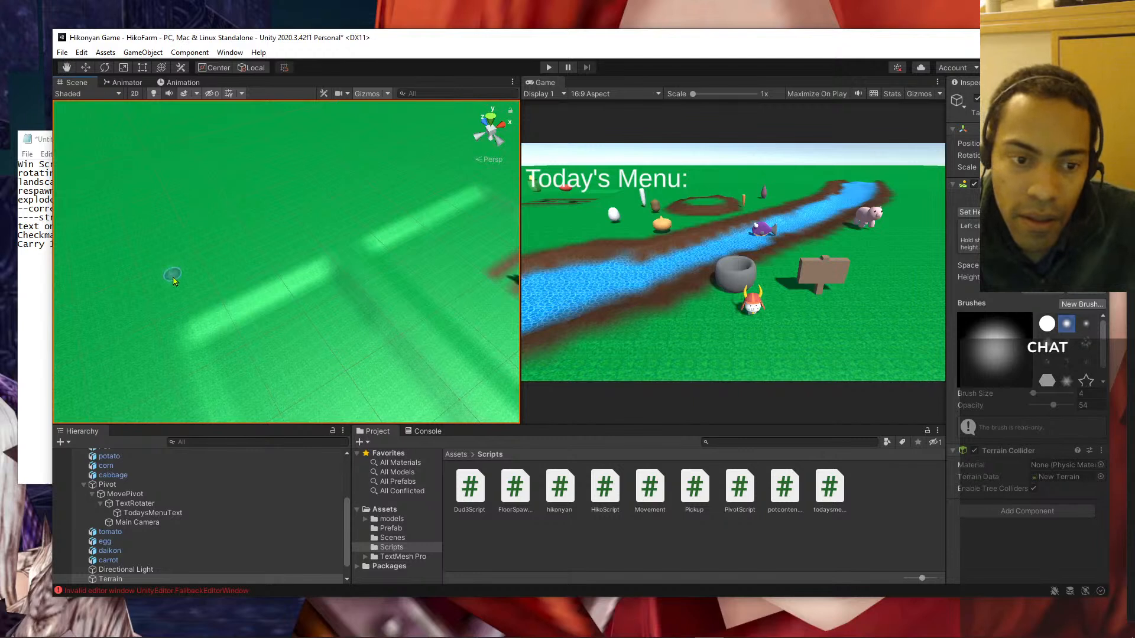
pyautogui.moveTo(172, 288); pyautogui.dragTo(269, 261)
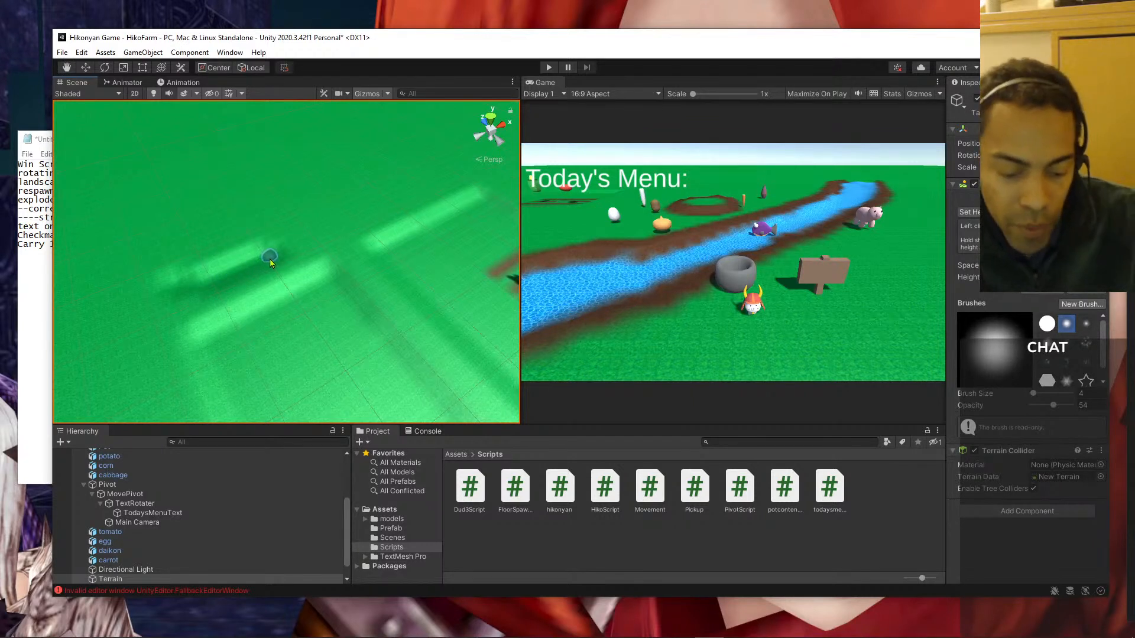
pyautogui.hotkey('ctrl', 'z')
pyautogui.moveTo(172, 280); pyautogui.dragTo(295, 220)
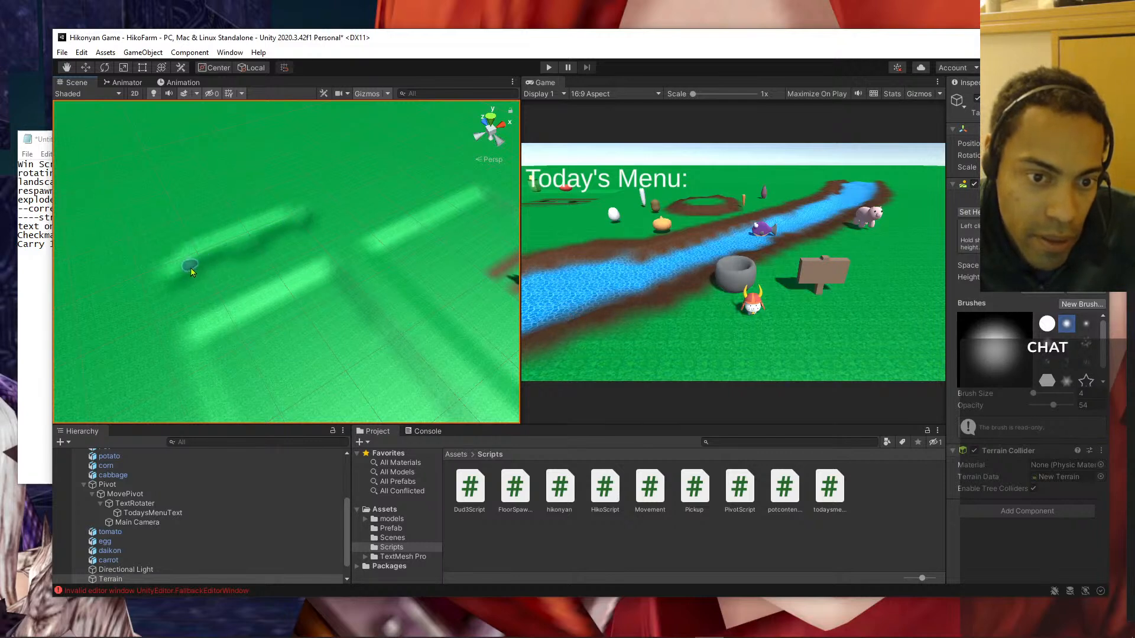
pyautogui.moveTo(289, 225)
pyautogui.mouseDown()
pyautogui.moveTo(251, 177)
pyautogui.moveTo(147, 221)
pyautogui.moveTo(172, 266)
pyautogui.moveTo(222, 236)
pyautogui.moveTo(260, 232)
pyautogui.moveTo(229, 212)
pyautogui.moveTo(221, 231)
pyautogui.moveTo(198, 231)
pyautogui.mouseUp()
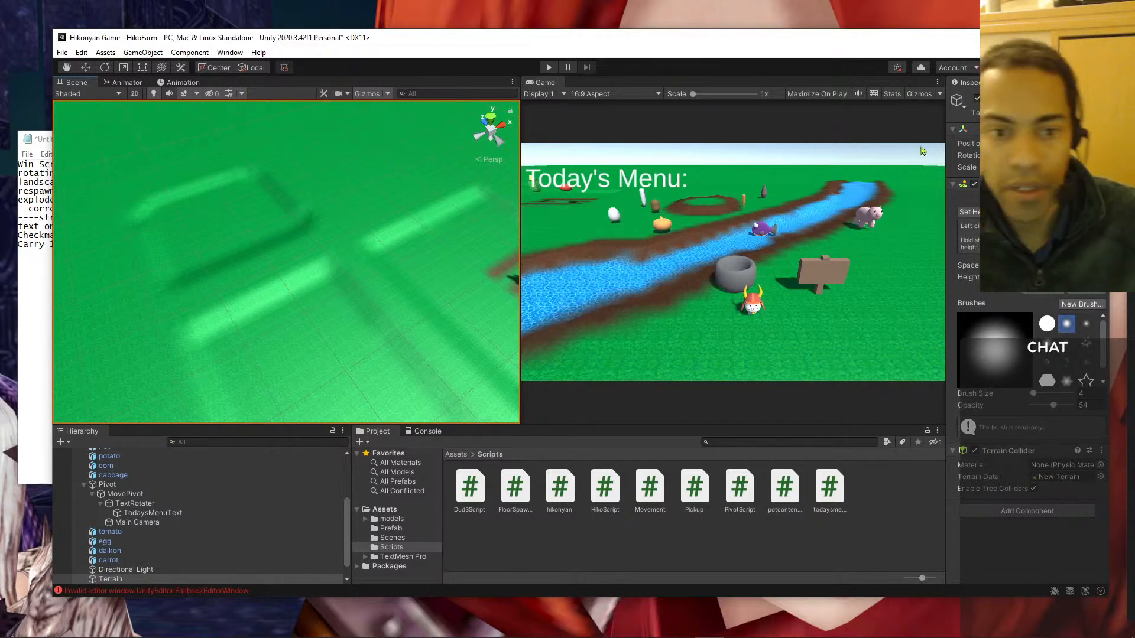
pyautogui.moveTo(279, 212); pyautogui.dragTo(166, 250, button='middle')
pyautogui.moveTo(229, 252)
pyautogui.mouseDown()
pyautogui.moveTo(329, 208)
pyautogui.moveTo(222, 233)
pyautogui.moveTo(277, 198)
pyautogui.moveTo(236, 241)
pyautogui.mouseUp()
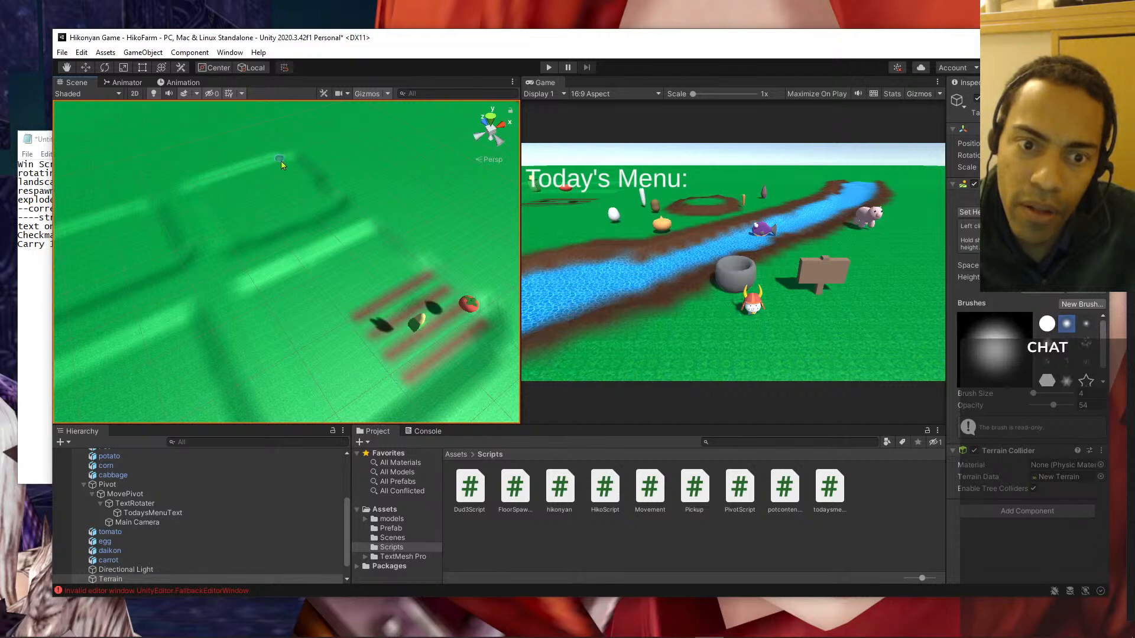
# - Square off the edges and far corner of the rear plot diagonal to the crop rows with Set Height strokes
pyautogui.moveTo(259, 319); pyautogui.dragTo(327, 316, button='middle')
pyautogui.scroll(-5, 327, 316)
pyautogui.moveTo(360, 273)
pyautogui.mouseDown(button='middle')
pyautogui.moveTo(344, 228)
pyautogui.moveTo(378, 270)
pyautogui.mouseUp(button='middle')
pyautogui.scroll(-2, 344, 228)
pyautogui.moveTo(378, 270); pyautogui.dragTo(388, 362, button='right')
pyautogui.moveTo(349, 241); pyautogui.dragTo(387, 314, button='middle')
pyautogui.scroll(-6, 387, 314)
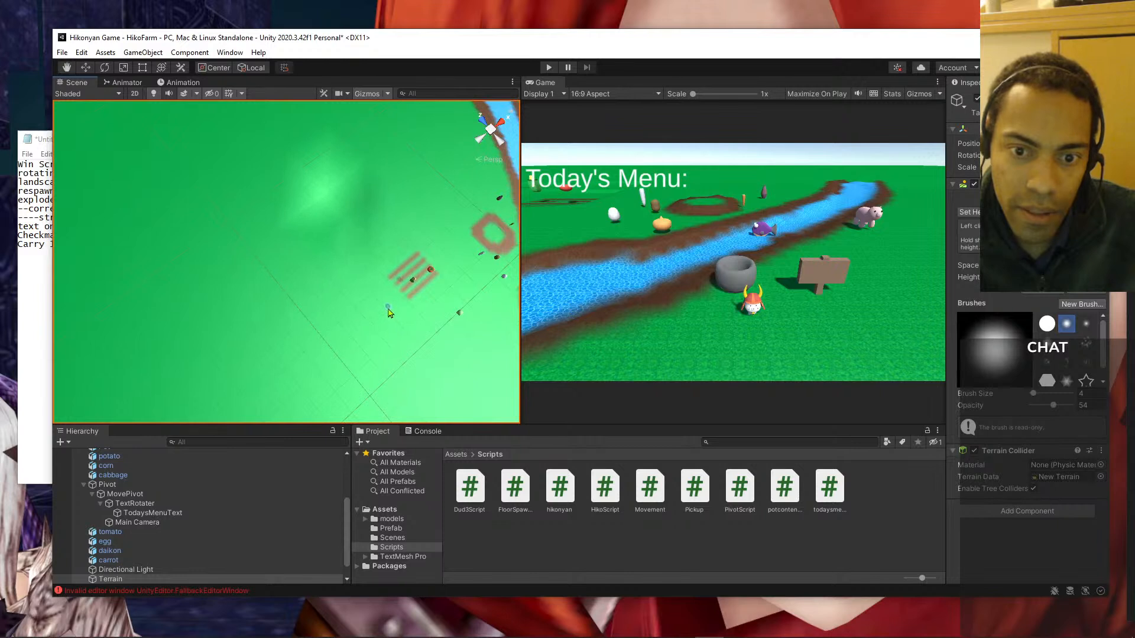
pyautogui.scroll(10, 347, 313)
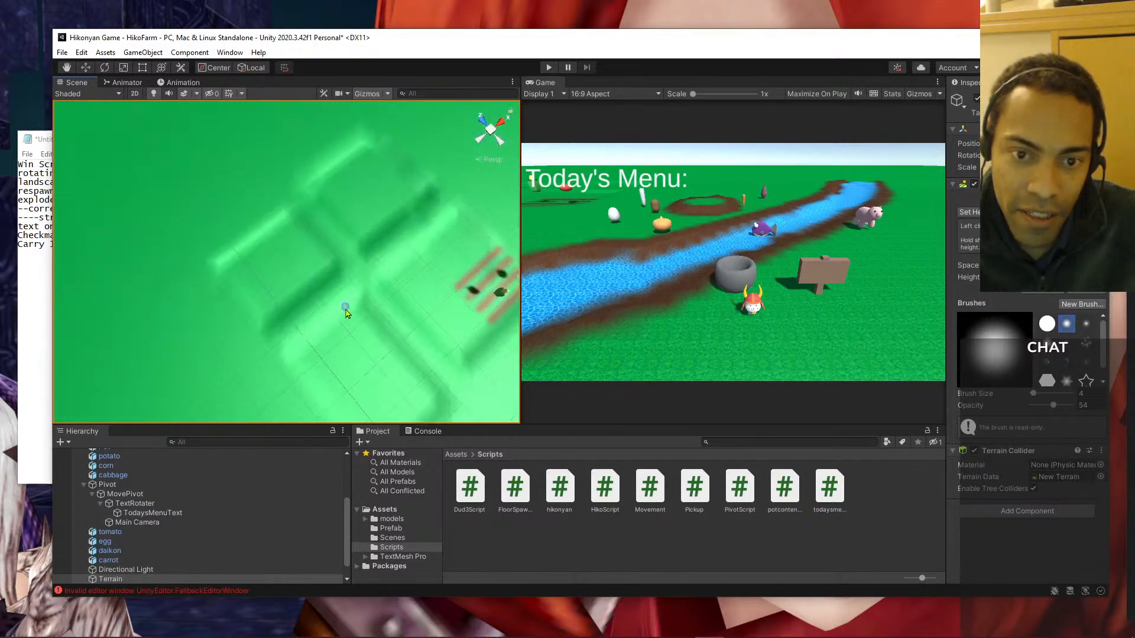
pyautogui.scroll(1, 263, 268)
pyautogui.moveTo(324, 278); pyautogui.dragTo(359, 289, button='middle')
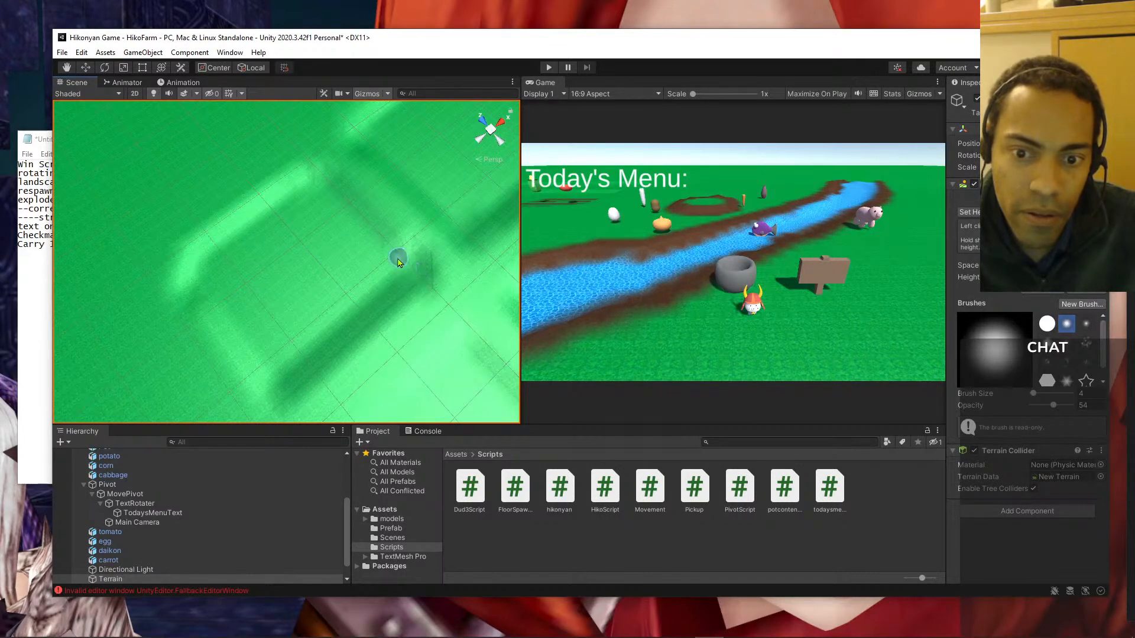
pyautogui.moveTo(397, 293); pyautogui.dragTo(367, 283)
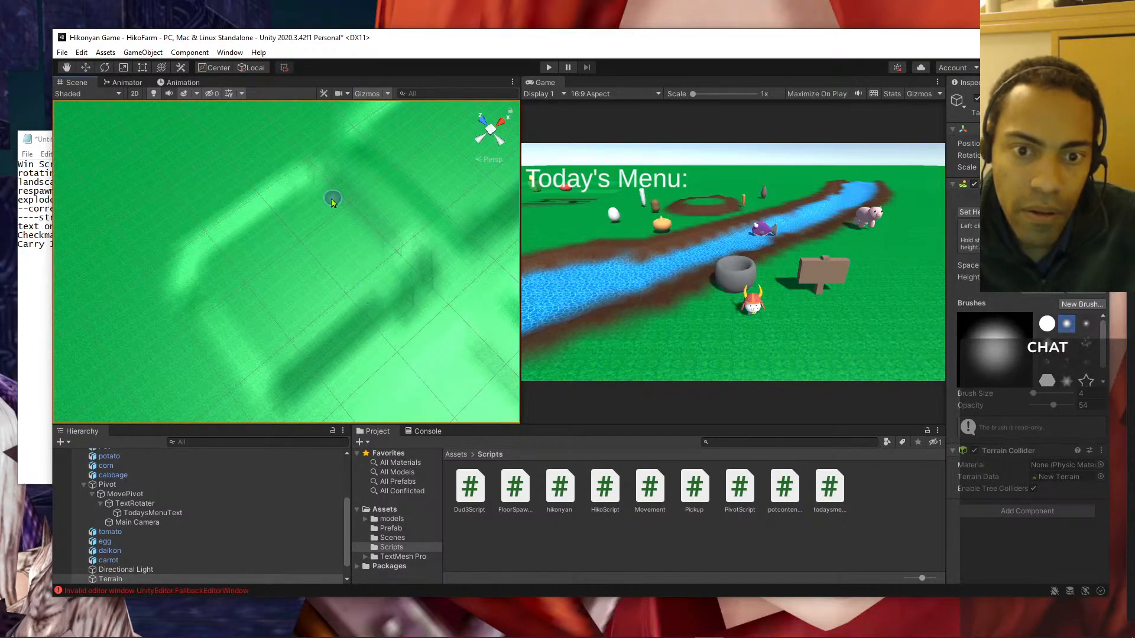
pyautogui.moveTo(209, 269); pyautogui.dragTo(199, 284)
pyautogui.moveTo(215, 294); pyautogui.dragTo(214, 281, button='middle')
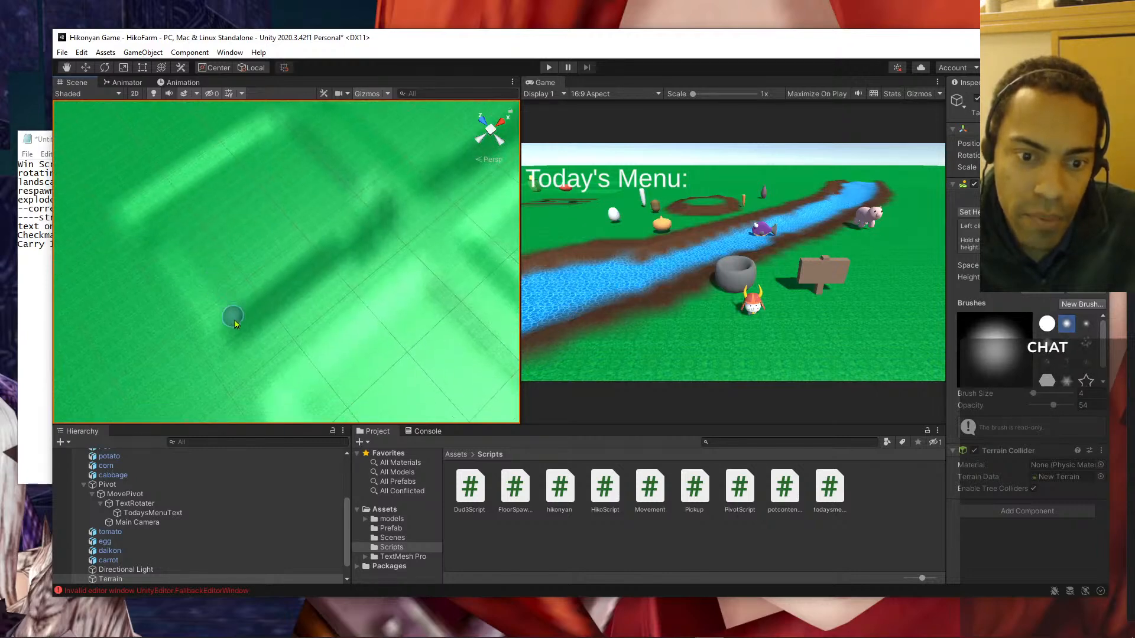
# - Straighten the edges and near corners of the plot beside the crop-row plot using Set Height
pyautogui.moveTo(360, 254)
pyautogui.mouseDown(button='middle')
pyautogui.moveTo(266, 167)
pyautogui.moveTo(209, 142)
pyautogui.mouseUp(button='middle')
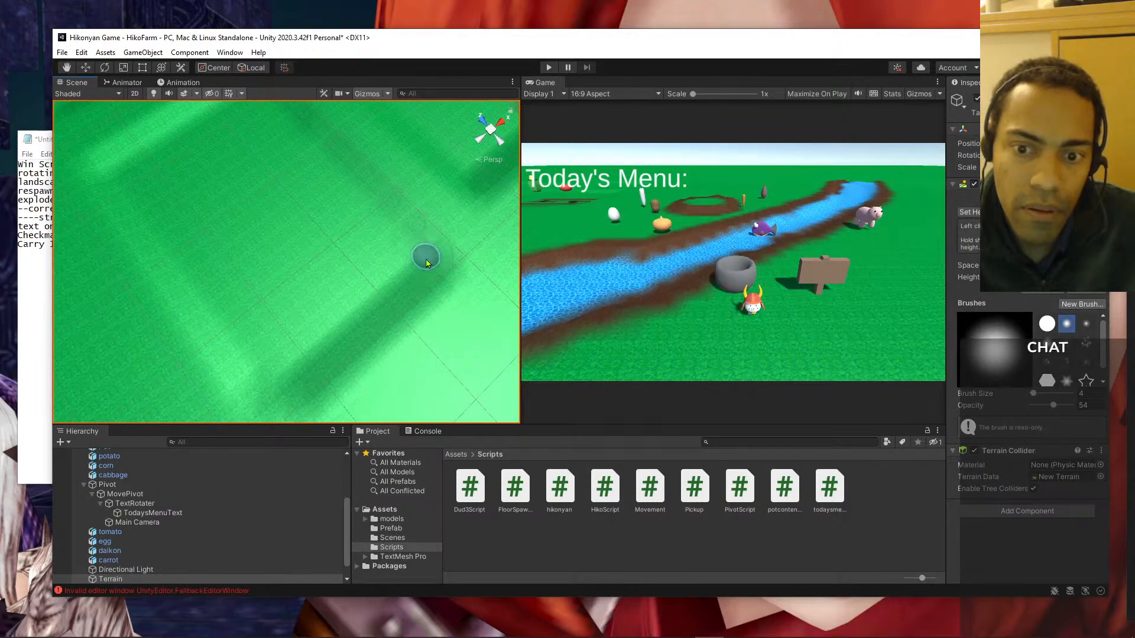
pyautogui.moveTo(359, 271)
pyautogui.mouseDown(button='middle')
pyautogui.moveTo(350, 246)
pyautogui.moveTo(374, 291)
pyautogui.mouseUp(button='middle')
pyautogui.scroll(-3, 350, 246)
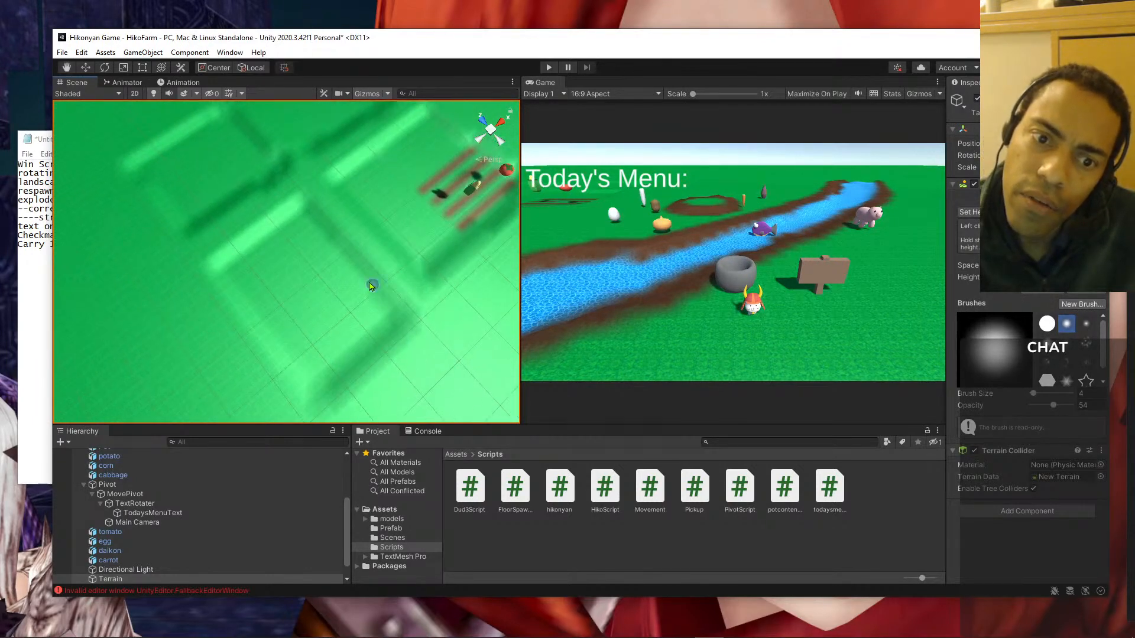
pyautogui.moveTo(311, 329); pyautogui.dragTo(289, 219, button='middle')
pyautogui.scroll(3, 298, 265)
pyautogui.moveTo(301, 272); pyautogui.dragTo(305, 241, button='middle')
pyautogui.moveTo(314, 254); pyautogui.dragTo(281, 171, button='right')
pyautogui.moveTo(282, 172); pyautogui.dragTo(283, 161, button='middle')
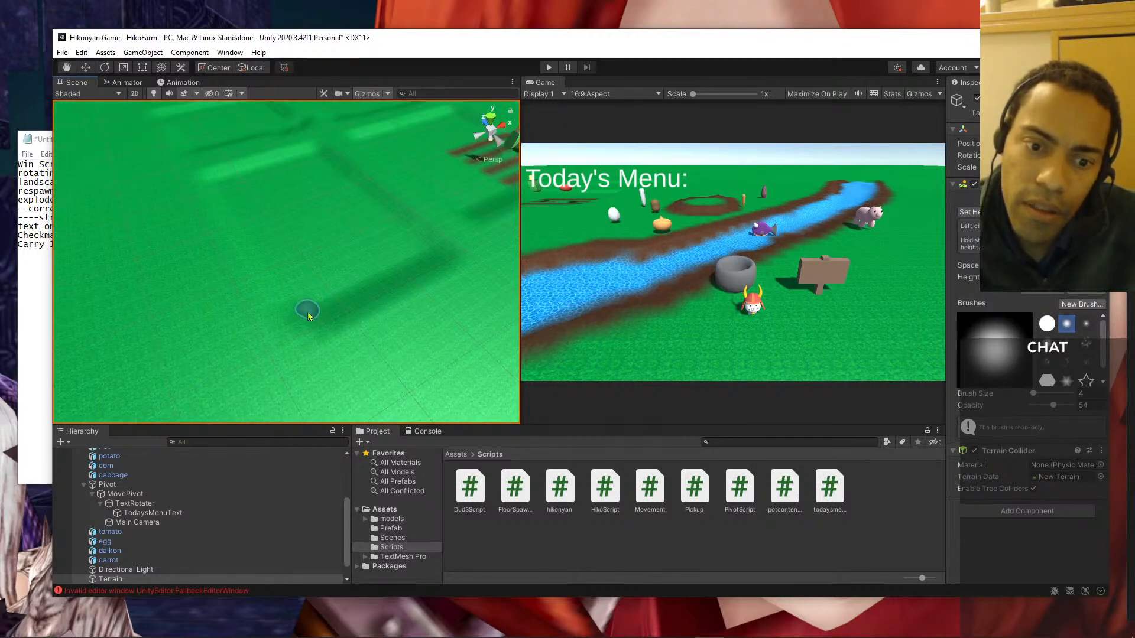
pyautogui.moveTo(337, 241)
pyautogui.mouseDown(button='middle')
pyautogui.moveTo(288, 344)
pyautogui.moveTo(286, 392)
pyautogui.mouseUp(button='middle')
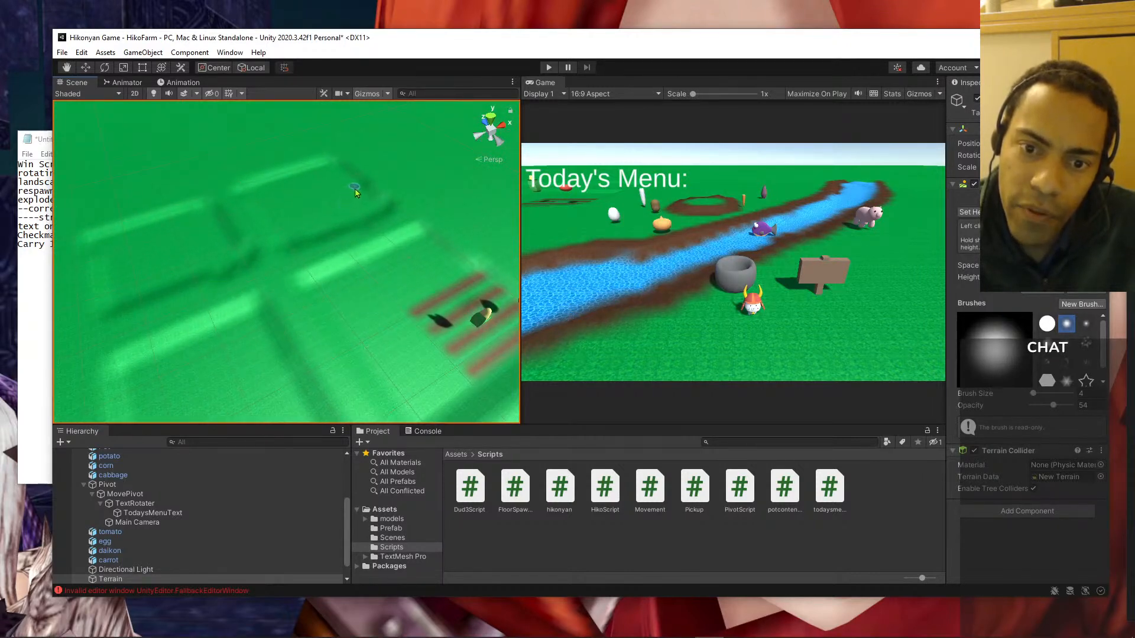
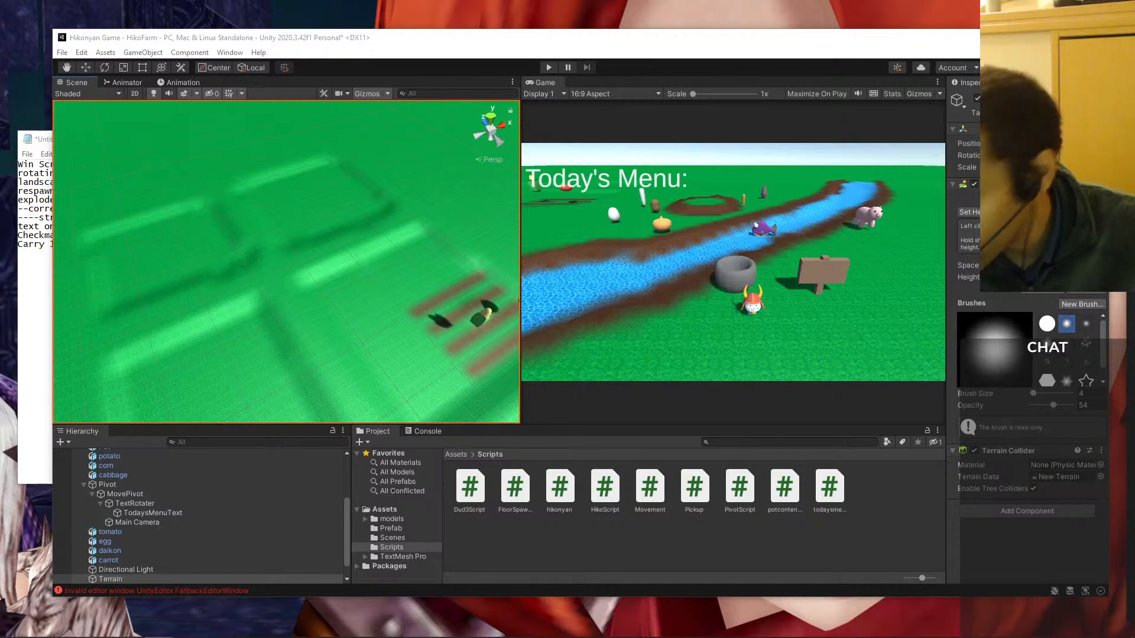
# - Widen and straighten the outer edge of the crop-row plot, next to the tomato and corn, with Set Height strokes
pyautogui.moveTo(251, 299); pyautogui.dragTo(397, 230, button='middle')
pyautogui.scroll(-6, 352, 239)
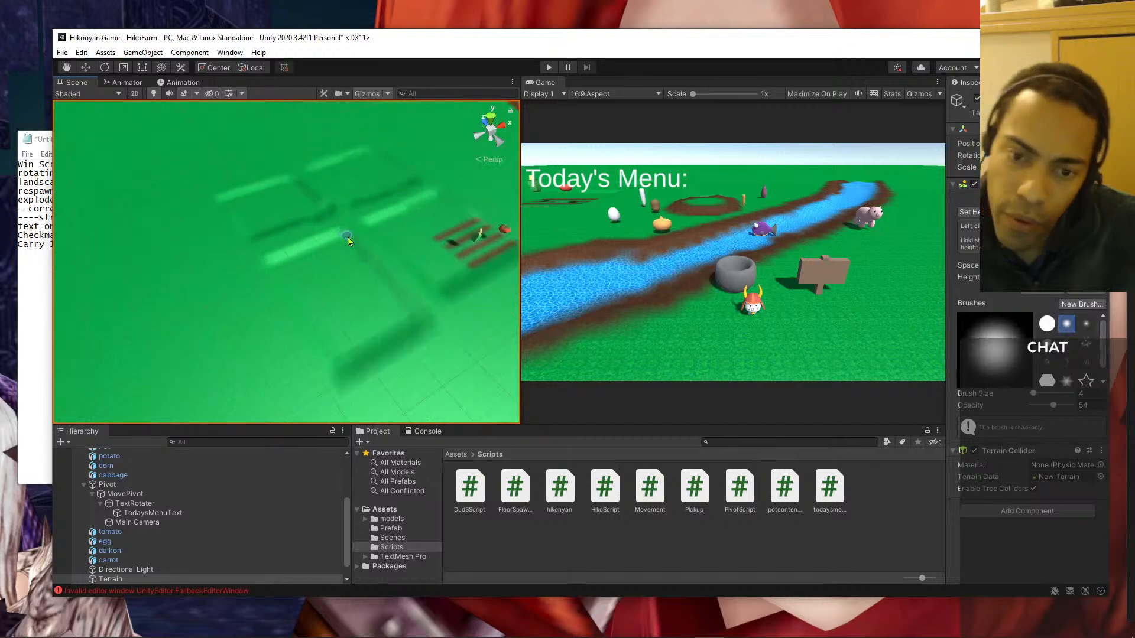
pyautogui.scroll(2, 353, 247)
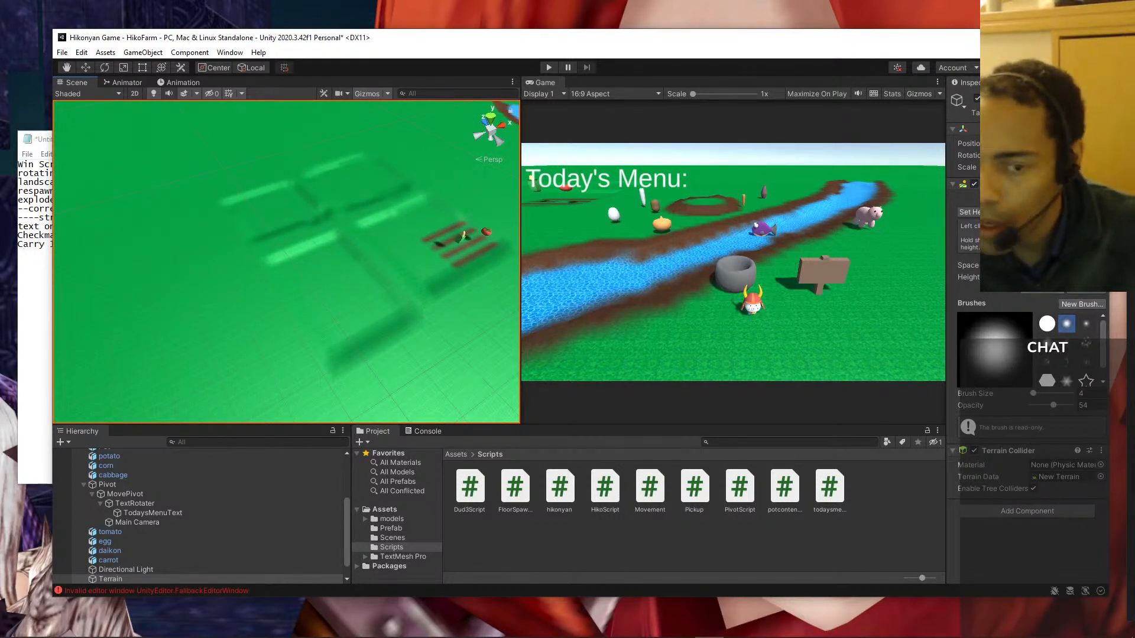
pyautogui.scroll(3, 304, 283)
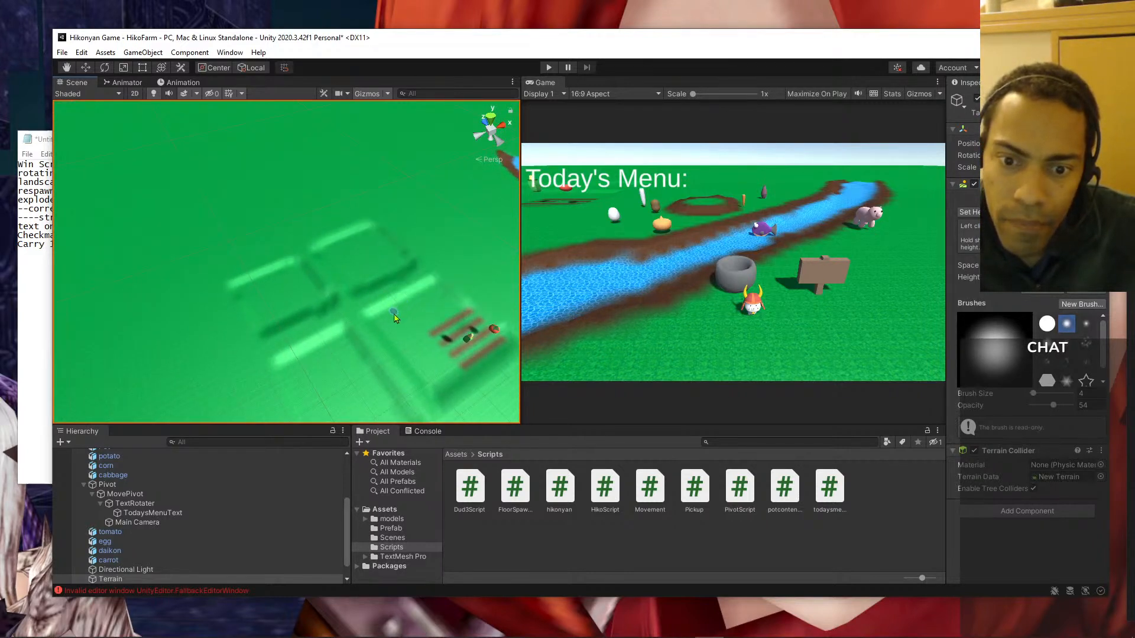
pyautogui.scroll(3, 423, 296)
pyautogui.moveTo(444, 303); pyautogui.dragTo(232, 233, button='middle')
pyautogui.moveTo(324, 268); pyautogui.dragTo(224, 202, button='middle')
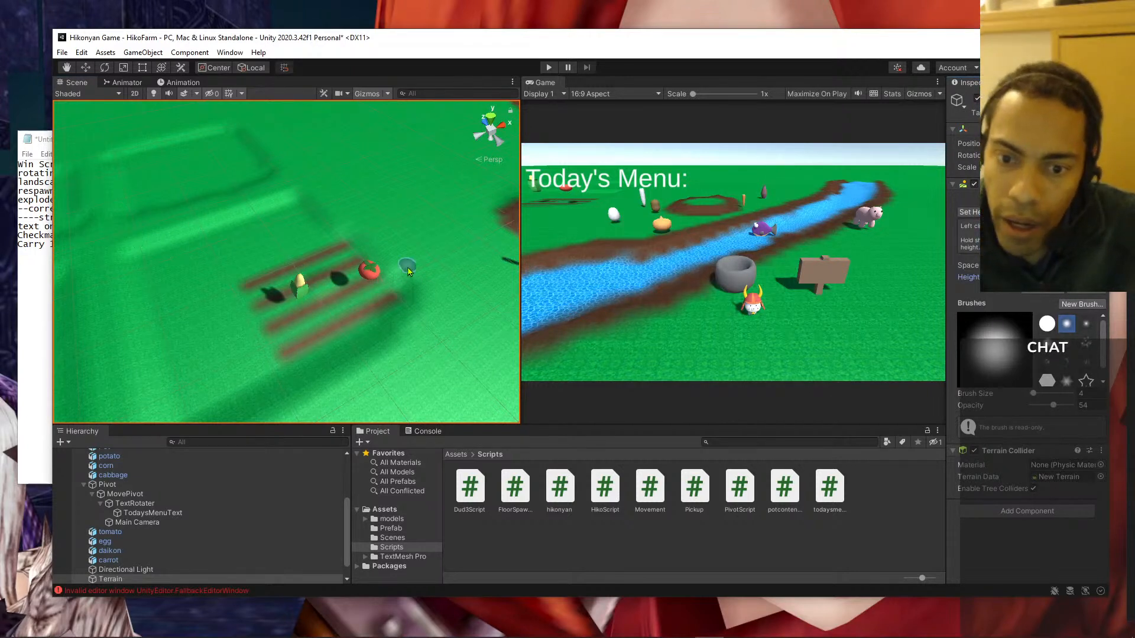
pyautogui.moveTo(418, 321); pyautogui.dragTo(443, 296, button='middle')
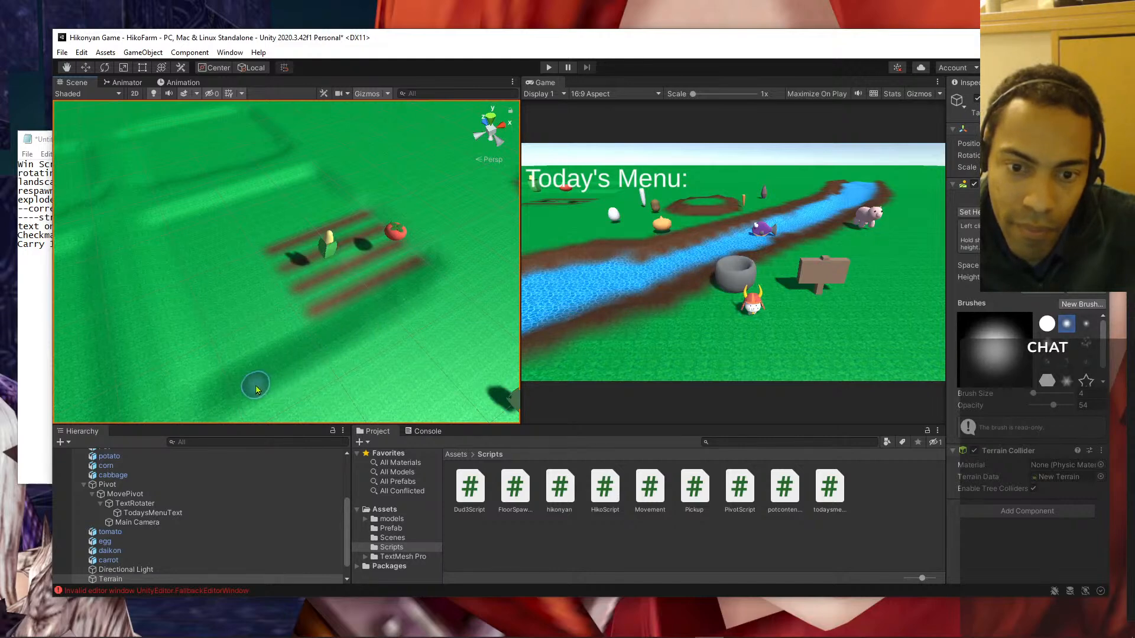
pyautogui.moveTo(254, 388); pyautogui.dragTo(303, 289, button='middle')
pyautogui.moveTo(304, 290); pyautogui.dragTo(485, 301, button='right')
pyautogui.moveTo(298, 299); pyautogui.dragTo(390, 348, button='middle')
pyautogui.moveTo(233, 273); pyautogui.dragTo(220, 223, button='middle')
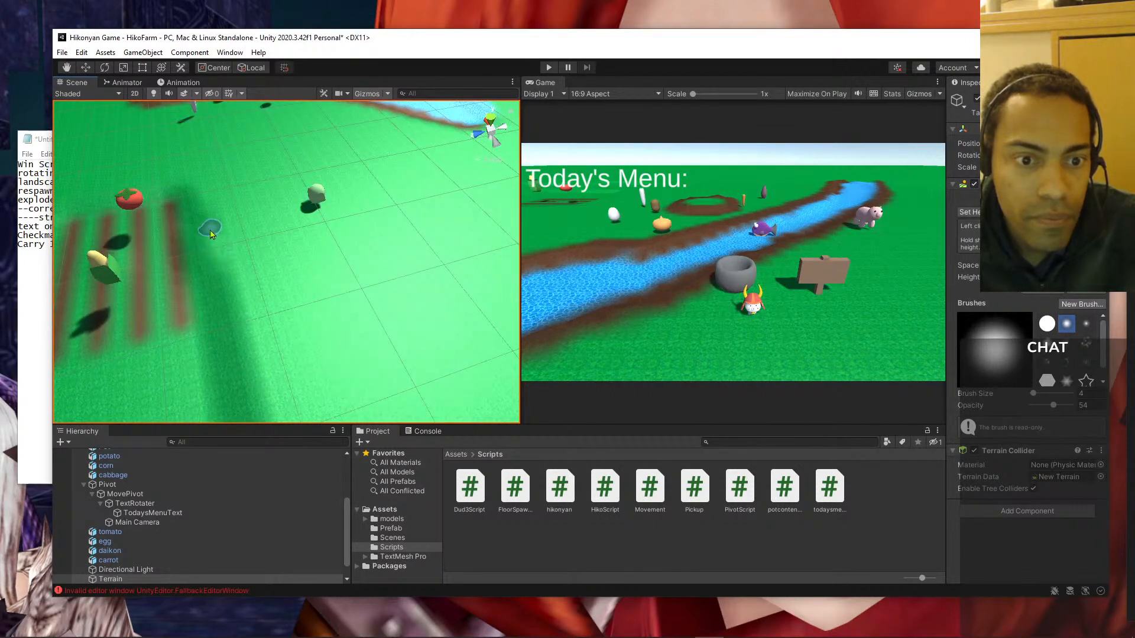
pyautogui.moveTo(228, 317); pyautogui.dragTo(228, 223, button='middle')
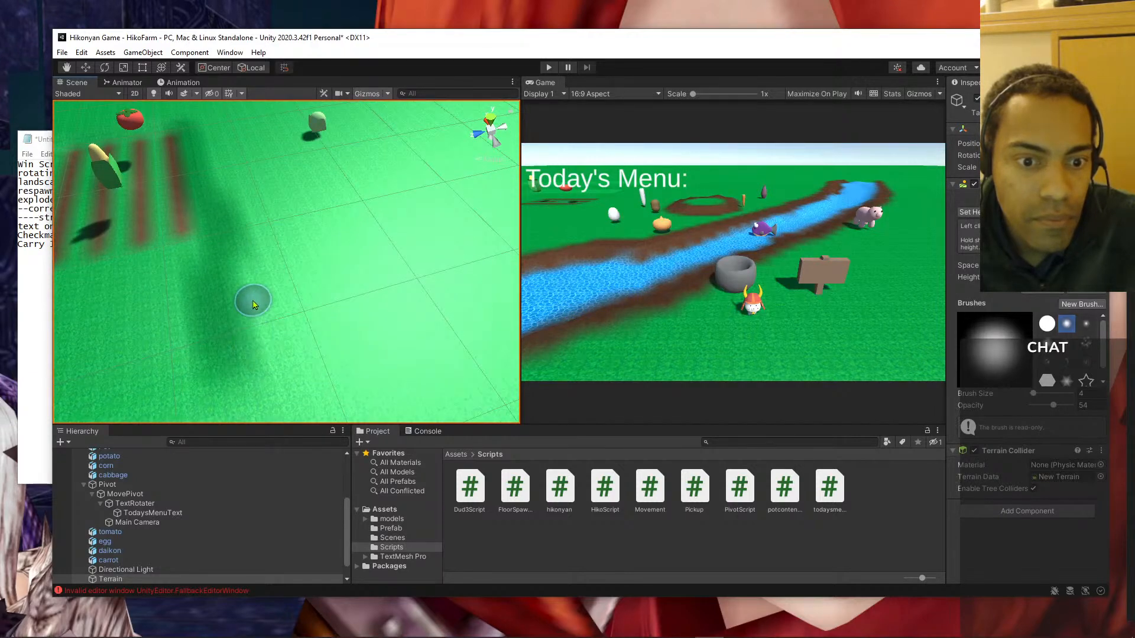
# - Extend the outer edge of the neighbouring plot across the path from the crop rows to match the crop-row plot
pyautogui.scroll(-10, 283, 335)
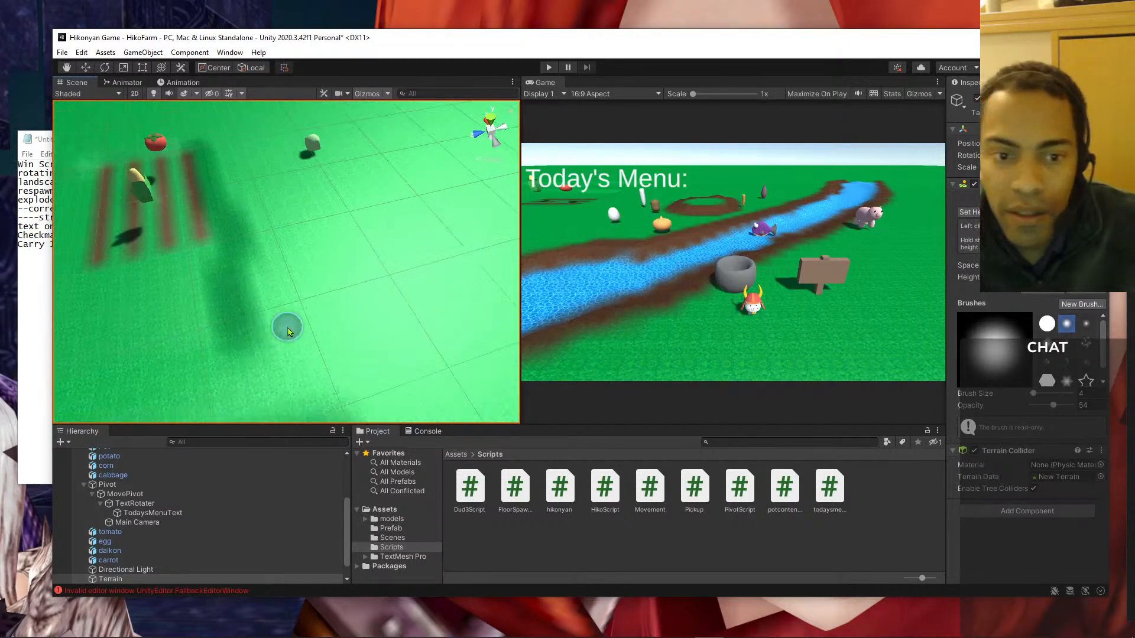
pyautogui.moveTo(276, 292); pyautogui.dragTo(271, 261, button='middle')
pyautogui.scroll(4, 276, 257)
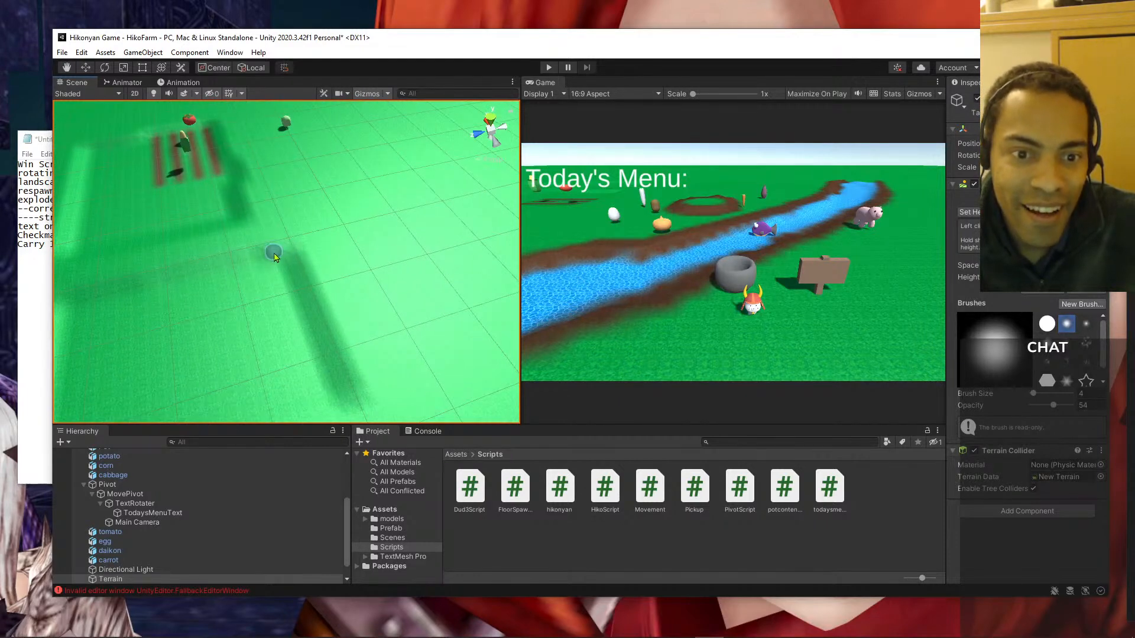
pyautogui.moveTo(299, 314)
pyautogui.mouseDown(button='middle')
pyautogui.moveTo(300, 265)
pyautogui.moveTo(272, 215)
pyautogui.mouseUp(button='middle')
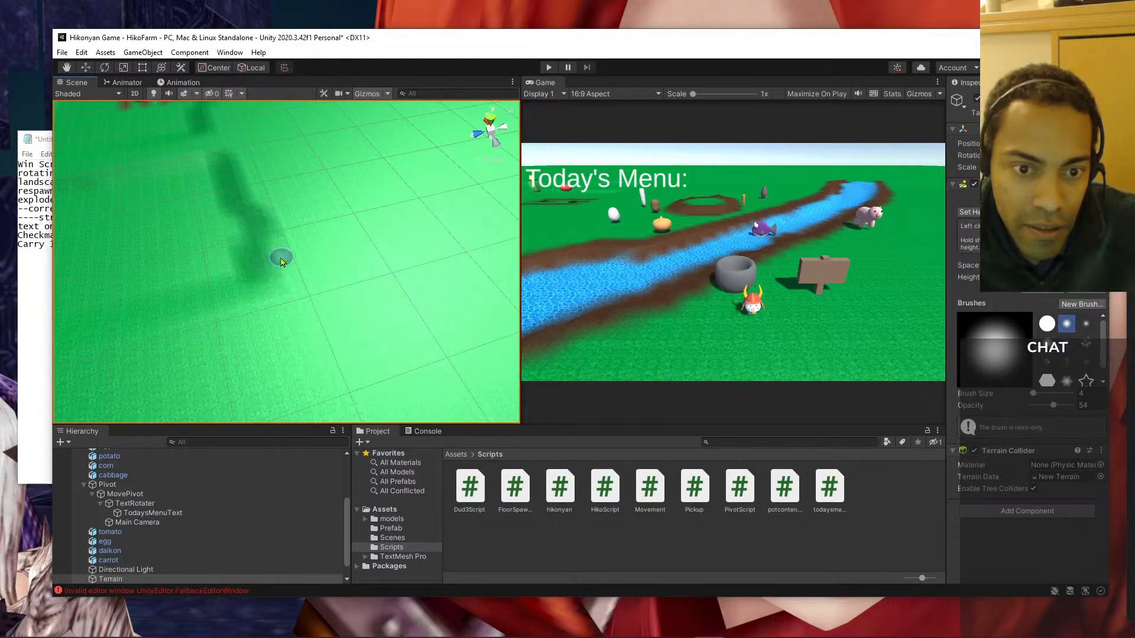
pyautogui.moveTo(255, 209); pyautogui.dragTo(443, 175, button='middle')
pyautogui.scroll(-4, 379, 212)
pyautogui.scroll(-2, 367, 217)
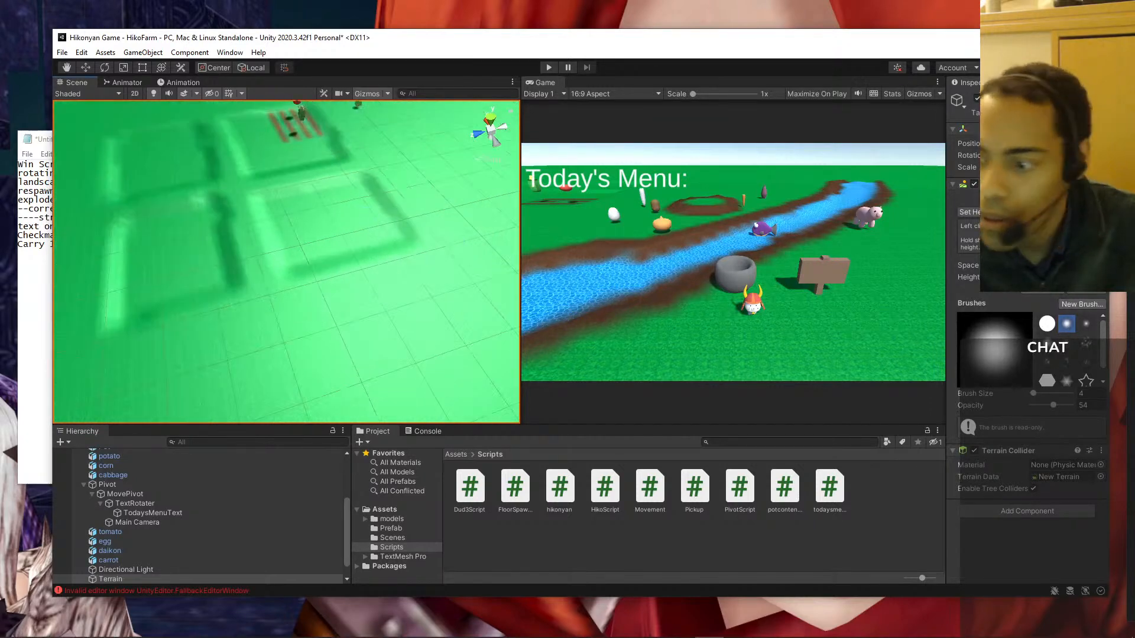
# - Set the brush opacity to 100 and sharpen the inner plot edges around the crossing paths
pyautogui.moveTo(1052, 404); pyautogui.dragTo(1073, 405)
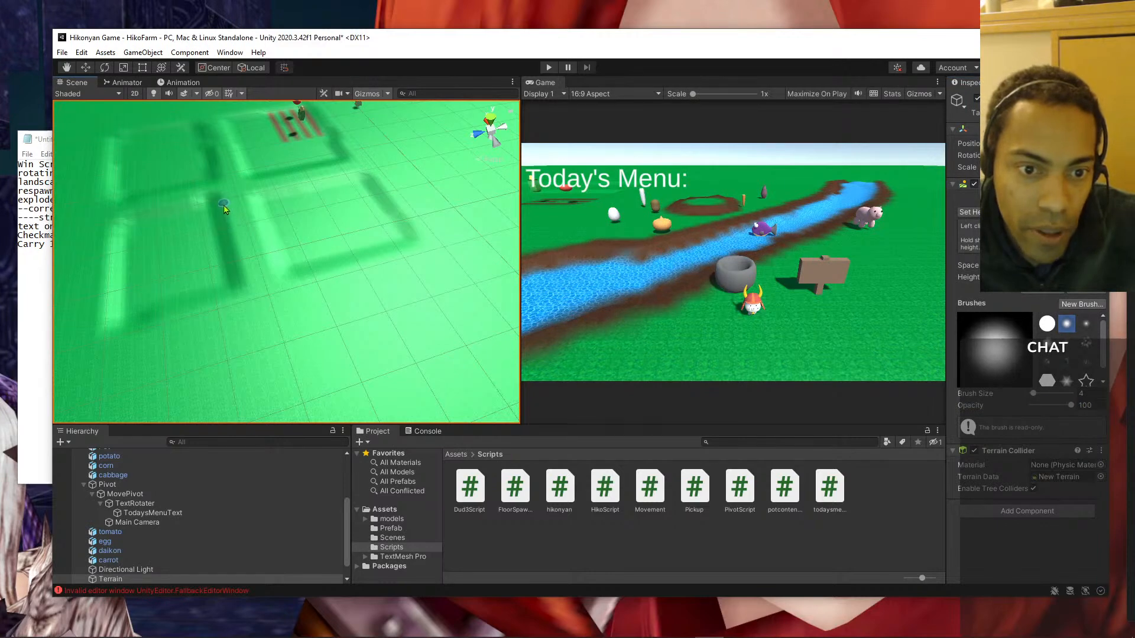
pyautogui.moveTo(204, 227)
pyautogui.mouseDown(button='middle')
pyautogui.moveTo(244, 266)
pyautogui.moveTo(290, 263)
pyautogui.moveTo(235, 307)
pyautogui.mouseUp(button='middle')
pyautogui.scroll(8, 244, 296)
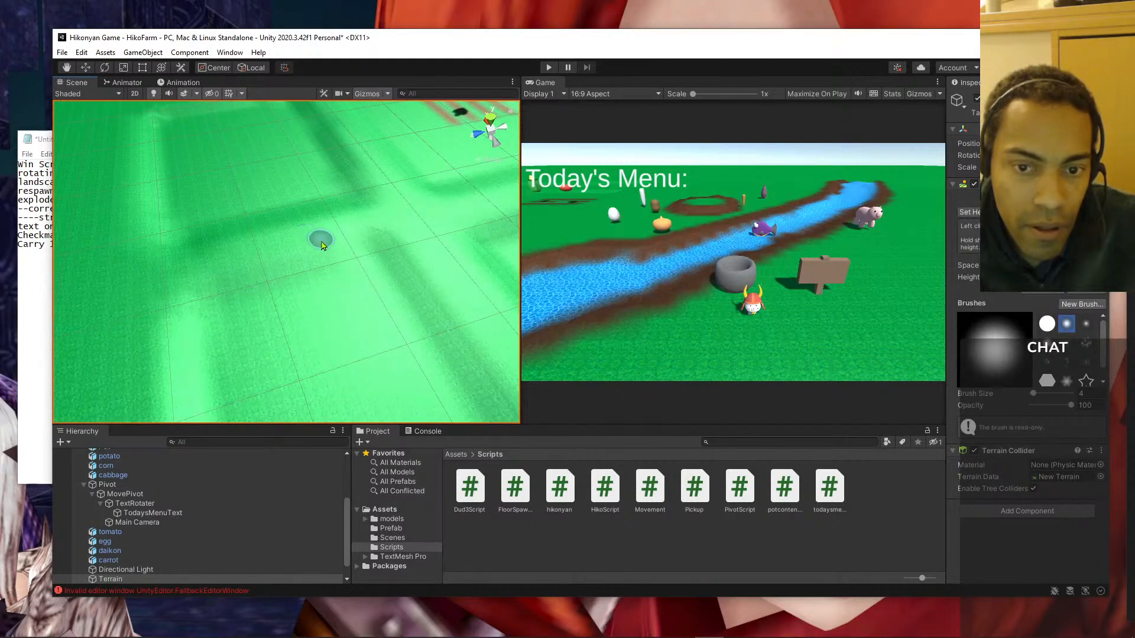
pyautogui.scroll(-4, 331, 227)
pyautogui.moveTo(256, 233); pyautogui.dragTo(431, 241, button='right')
pyautogui.moveTo(260, 278); pyautogui.dragTo(467, 242, button='middle')
pyautogui.moveTo(397, 245); pyautogui.dragTo(443, 263, button='right')
pyautogui.moveTo(444, 261); pyautogui.dragTo(319, 289, button='middle')
pyautogui.moveTo(280, 271); pyautogui.dragTo(315, 219, button='right')
# - Touch up the outer borders of the crop-row plot and its neighbour with the full-opacity Set Height brush
pyautogui.scroll(-8, 321, 296)
pyautogui.moveTo(512, 322); pyautogui.dragTo(443, 309, button='middle')
pyautogui.scroll(5, 310, 267)
pyautogui.scroll(-3, 305, 260)
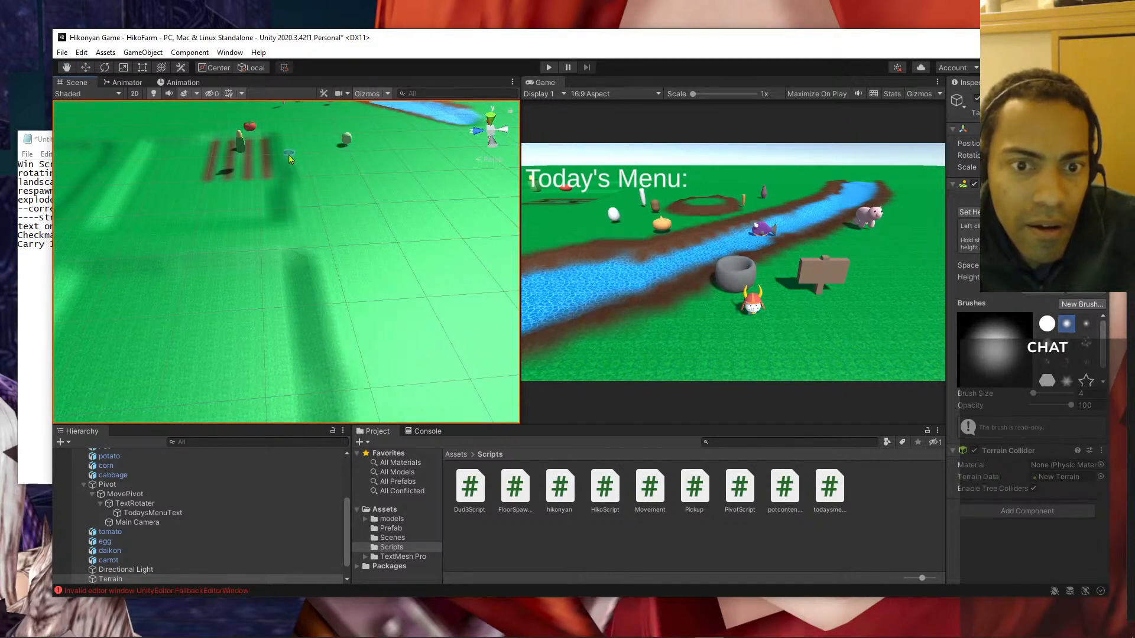
pyautogui.moveTo(296, 204); pyautogui.dragTo(311, 171, button='middle')
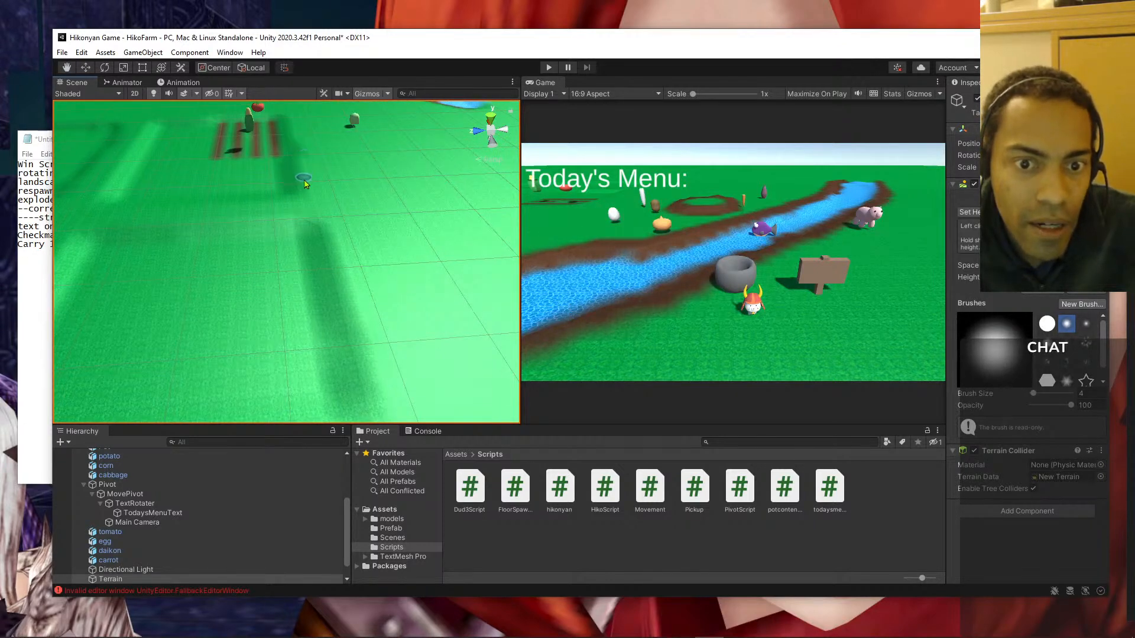
pyautogui.moveTo(217, 227); pyautogui.dragTo(294, 251, button='middle')
pyautogui.moveTo(225, 246); pyautogui.dragTo(260, 255, button='middle')
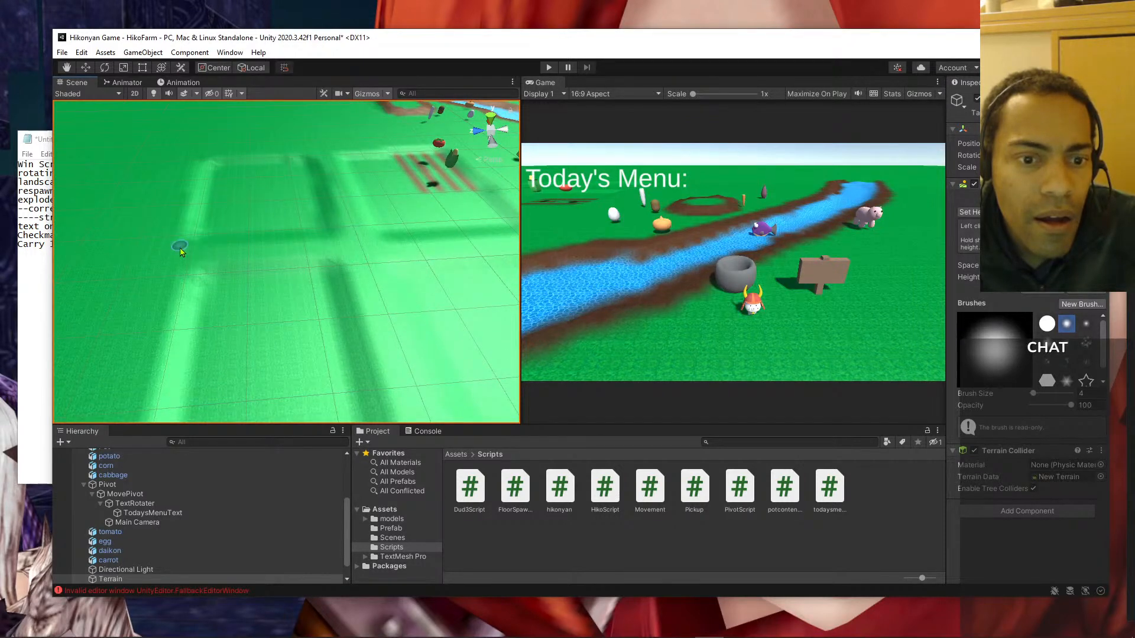
# - Define the short far edge of the rear plot next to the crop-row plot with a straight Set Height stroke
pyautogui.scroll(-2, 203, 249)
pyautogui.moveTo(231, 268); pyautogui.dragTo(226, 309, button='middle')
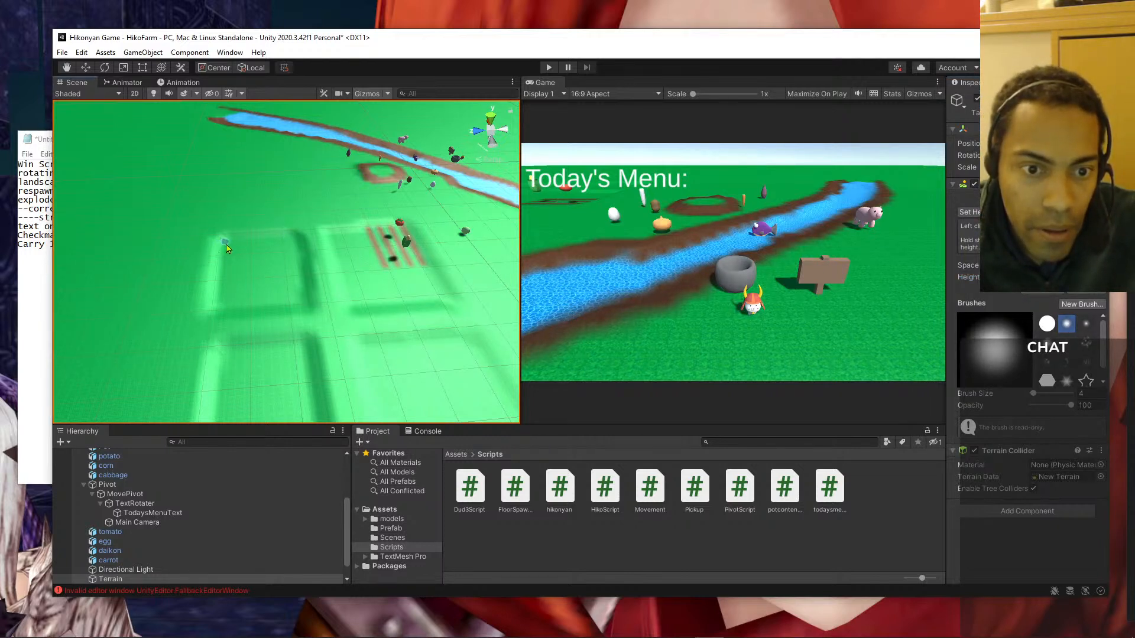
pyautogui.moveTo(225, 246); pyautogui.dragTo(290, 240)
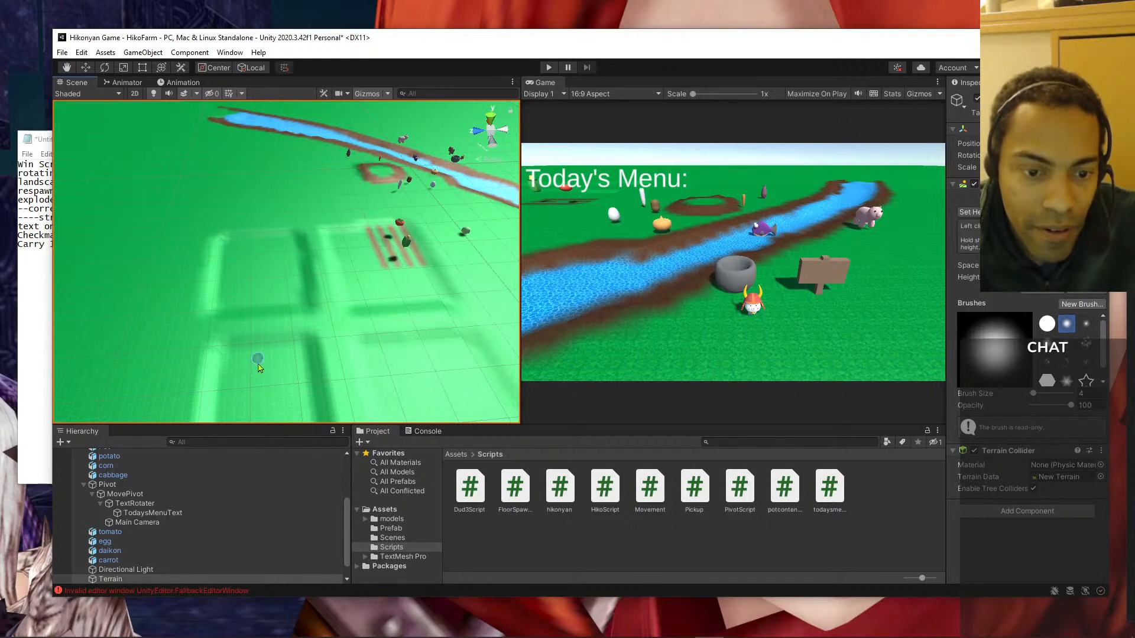
pyautogui.moveTo(228, 357); pyautogui.dragTo(179, 375, button='middle')
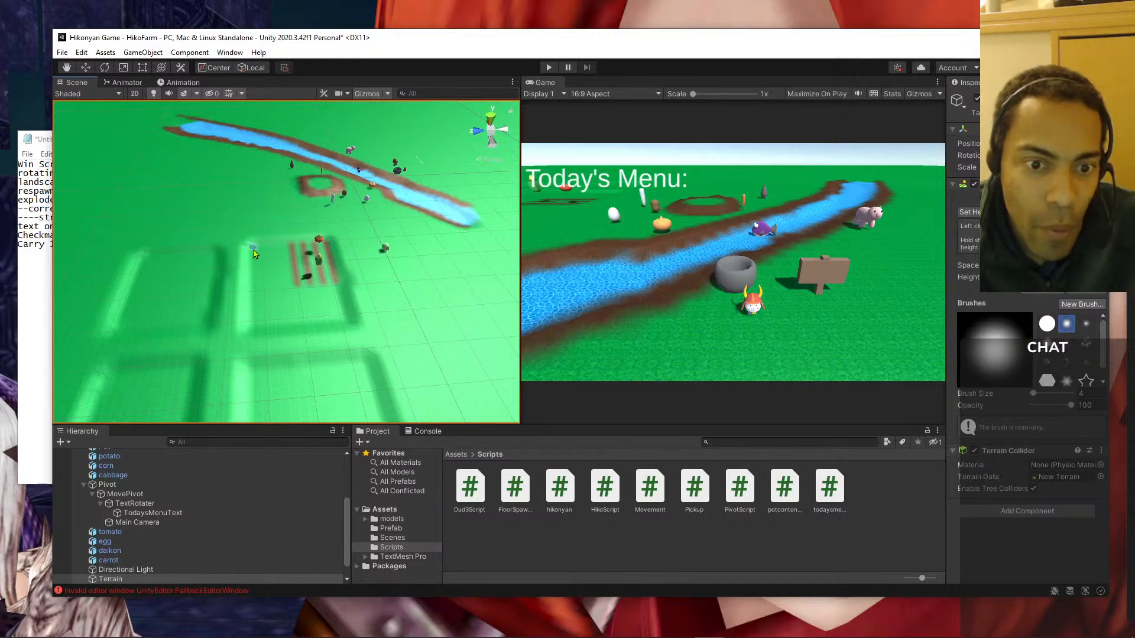
# - Reinforce the long outer edge of the crop-row plot with a straight full-opacity Set Height stroke
pyautogui.scroll(-3, 265, 272)
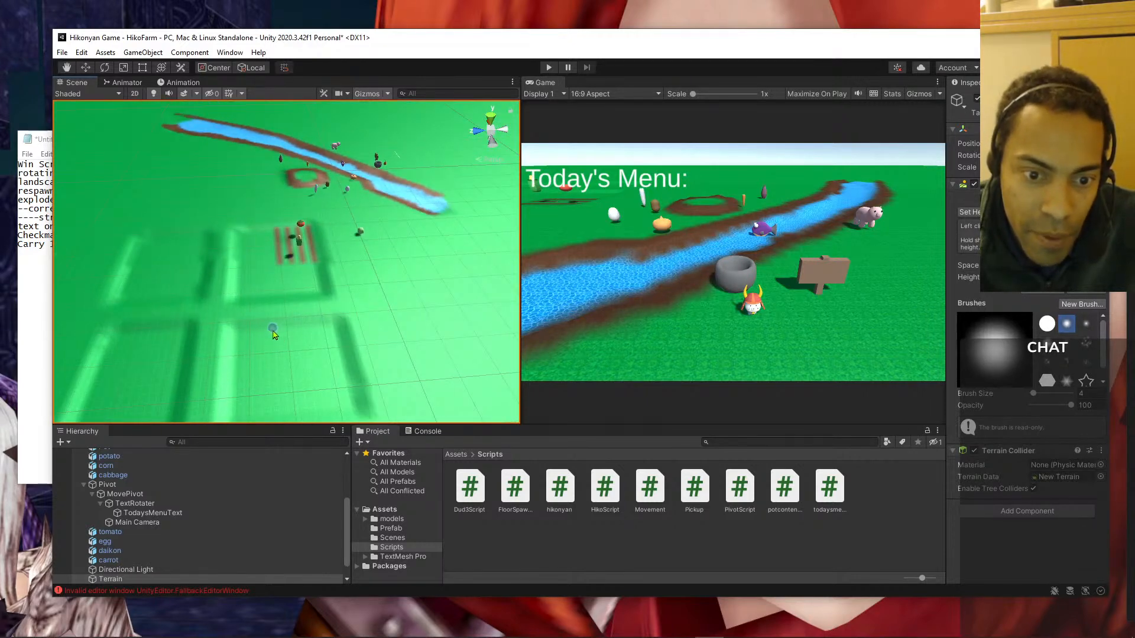
pyautogui.moveTo(196, 266); pyautogui.dragTo(232, 271, button='middle')
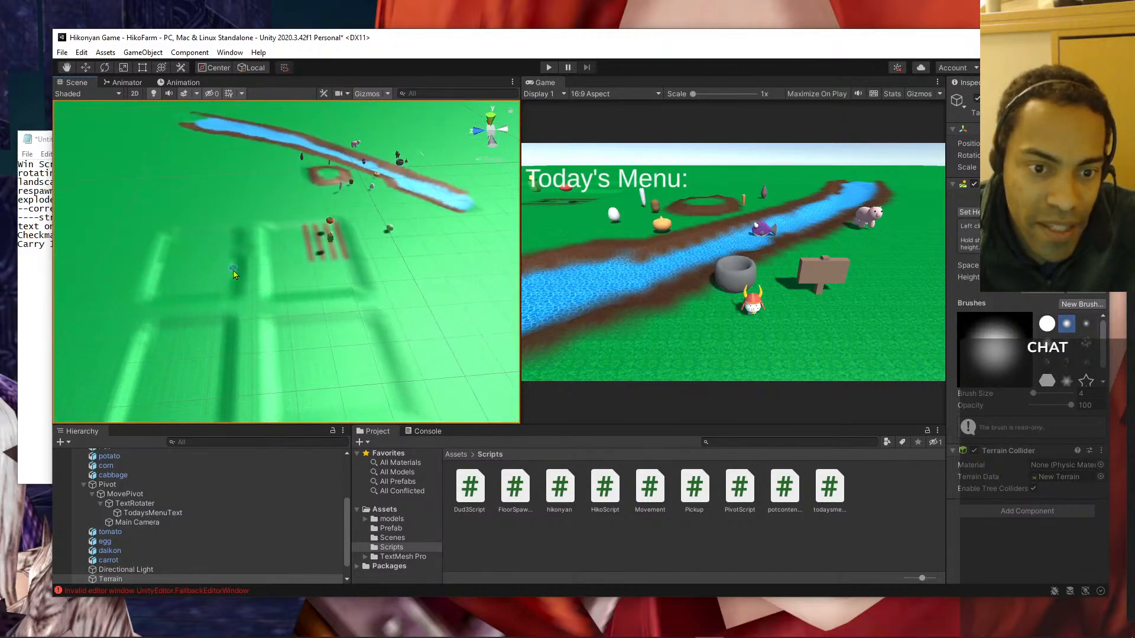
pyautogui.scroll(4, 284, 270)
pyautogui.moveTo(395, 289); pyautogui.dragTo(300, 300, button='middle')
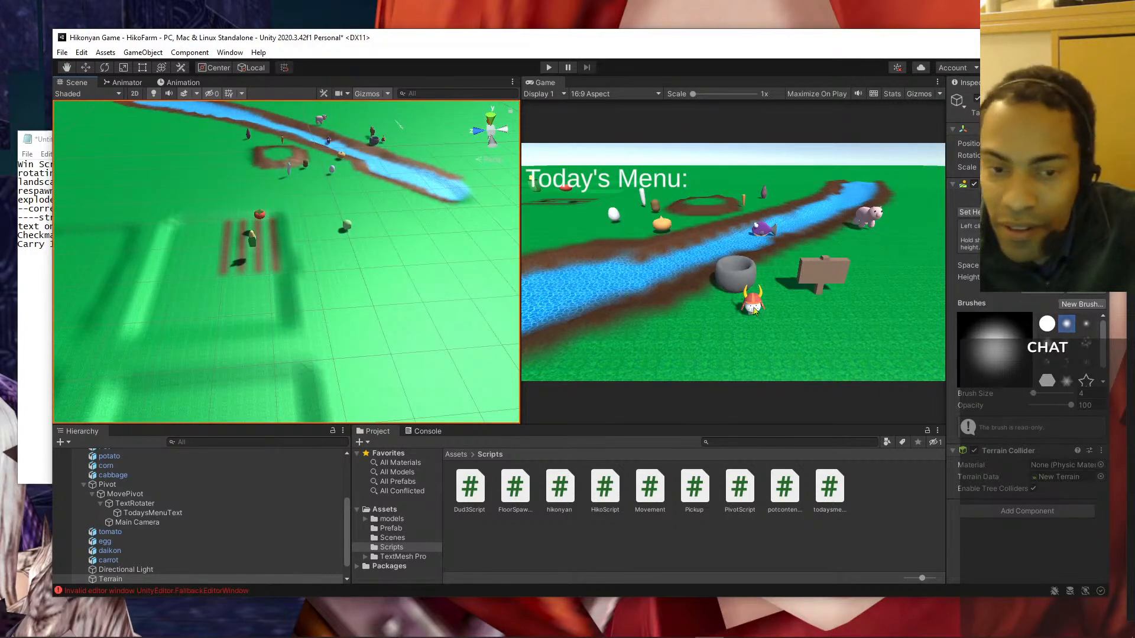
pyautogui.moveTo(287, 324); pyautogui.dragTo(281, 232)
pyautogui.moveTo(276, 269); pyautogui.dragTo(301, 305, button='right')
pyautogui.moveTo(378, 319)
pyautogui.mouseDown(button='middle')
pyautogui.moveTo(317, 293)
pyautogui.moveTo(279, 294)
pyautogui.moveTo(299, 284)
pyautogui.mouseUp(button='middle')
pyautogui.moveTo(217, 284); pyautogui.dragTo(272, 341, button='middle')
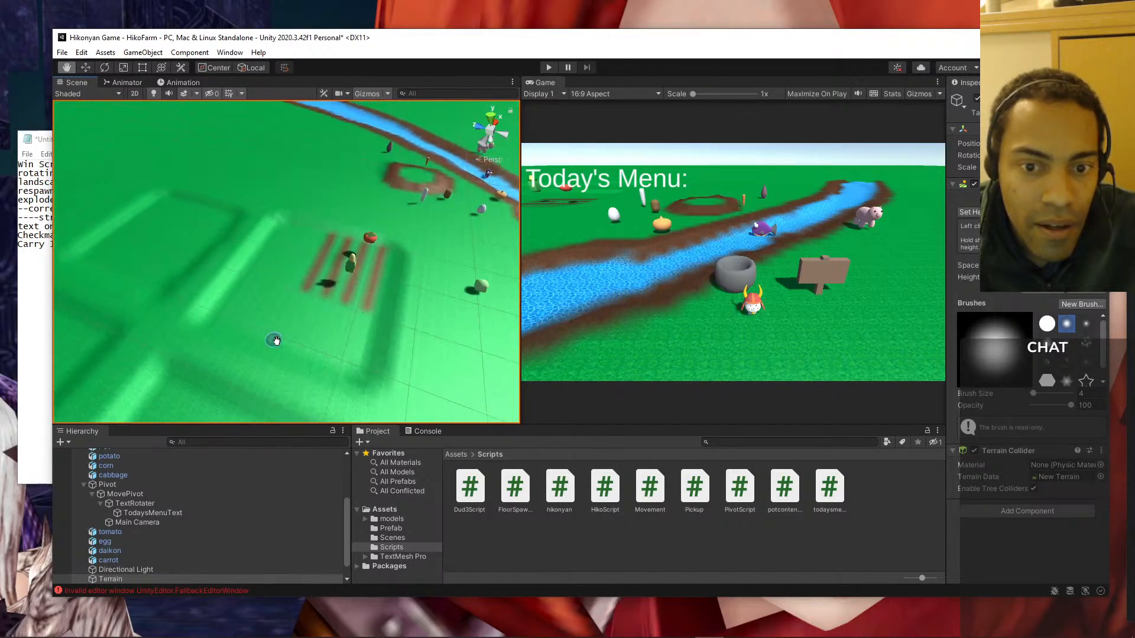
# - Switch the terrain brush from Set Height to Paint Texture, using the brown soil layer New Layer 1
pyautogui.moveTo(272, 341); pyautogui.dragTo(158, 263, button='right')
pyautogui.moveTo(473, 372); pyautogui.dragTo(353, 286, button='middle')
pyautogui.scroll(-4, 356, 298)
pyautogui.scroll(-3, 191, 281)
pyautogui.scroll(-2, 191, 282)
pyautogui.moveTo(227, 251); pyautogui.dragTo(228, 305, button='middle')
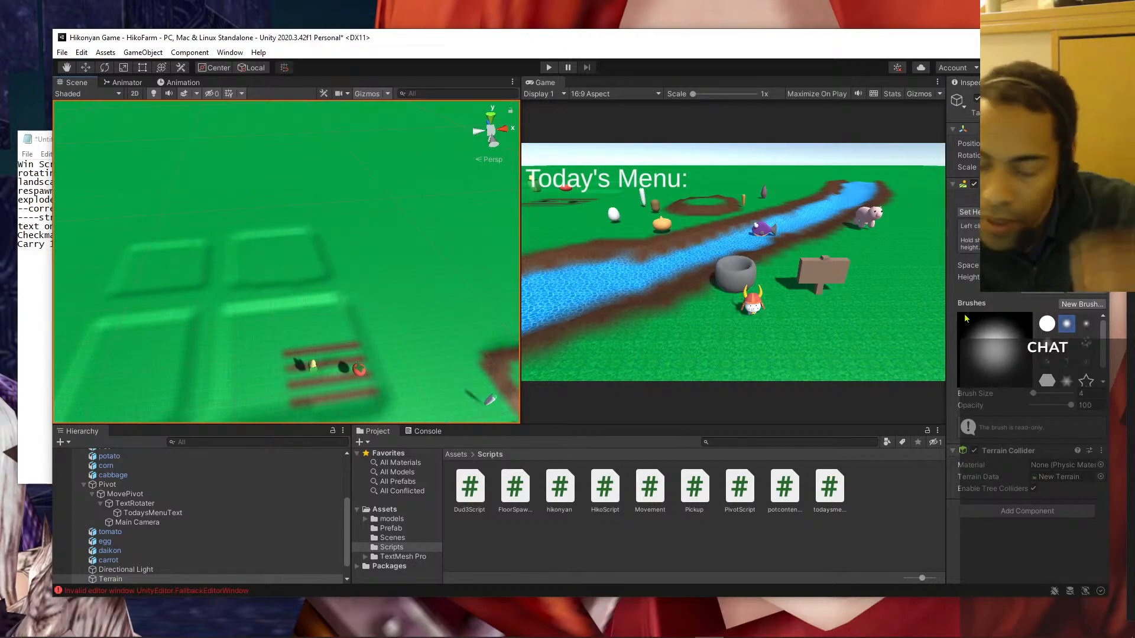
pyautogui.click(1017, 212)
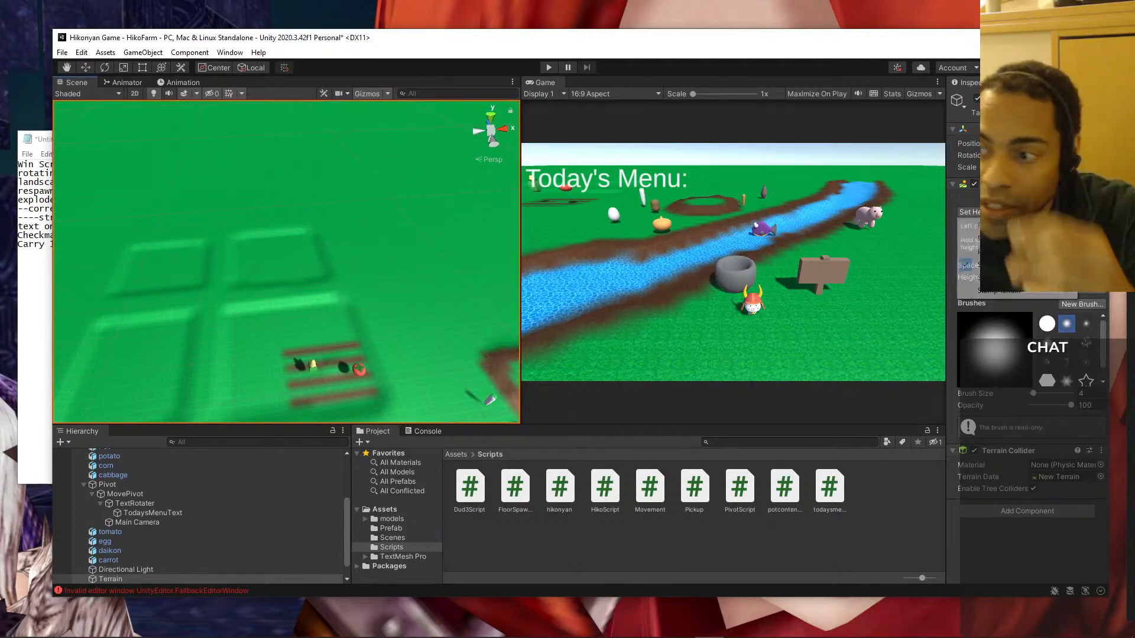
pyautogui.click(1005, 251)
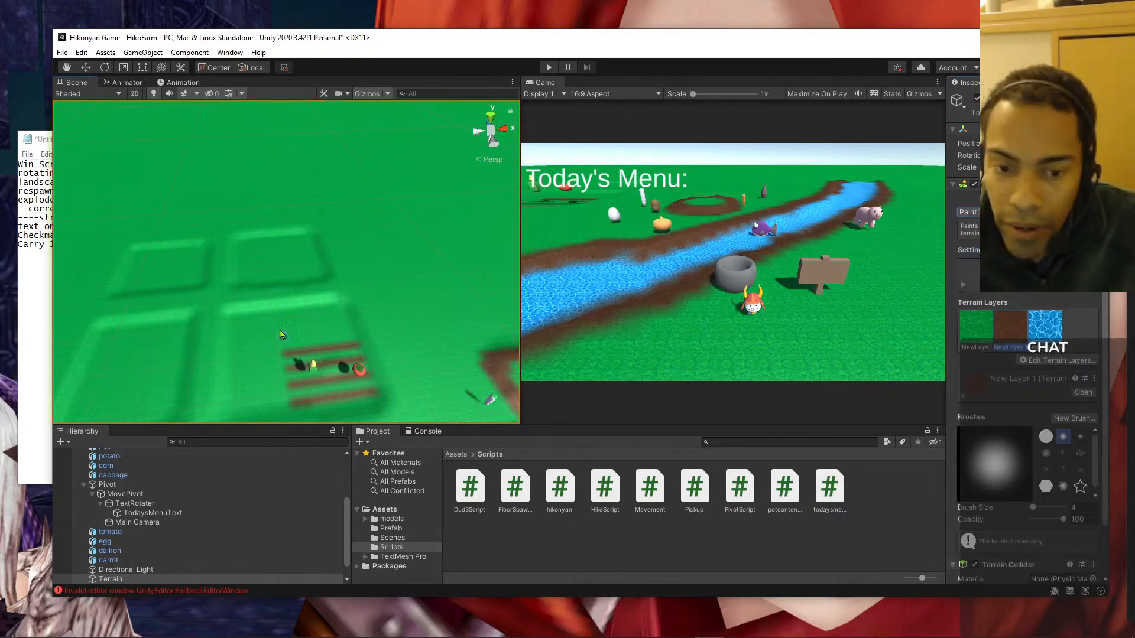
# - Examine the four sculpted plots and the existing crop rows from above and up close
pyautogui.scroll(-3, 284, 346)
pyautogui.scroll(3, 284, 345)
pyautogui.moveTo(284, 345); pyautogui.dragTo(286, 366, button='right')
pyautogui.scroll(-1, 286, 365)
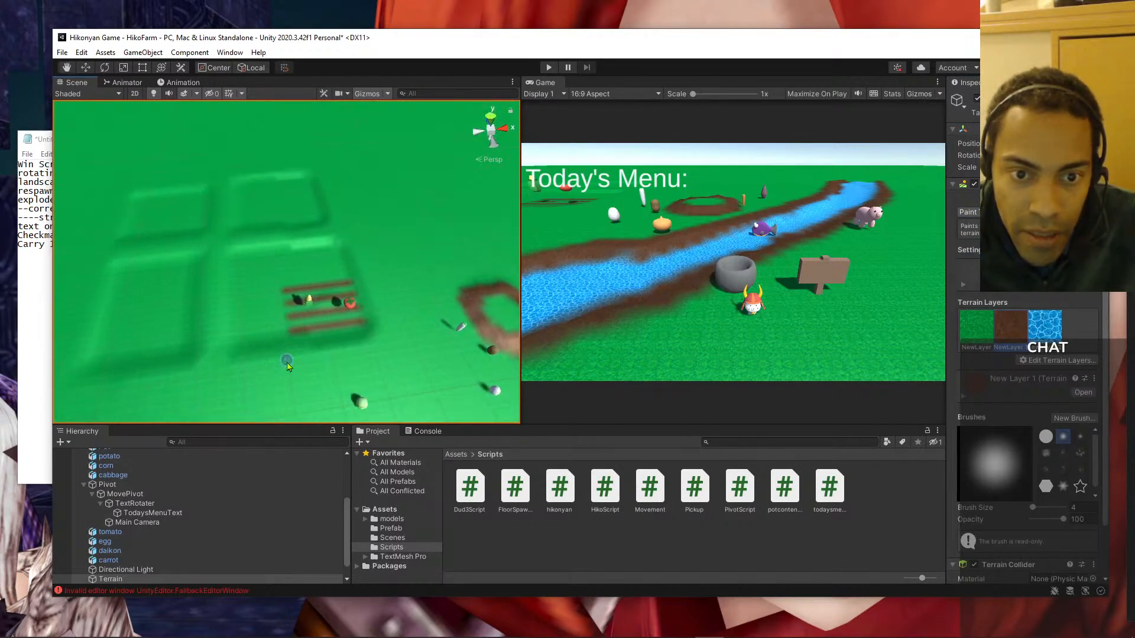
pyautogui.scroll(6, 272, 310)
pyautogui.moveTo(287, 258); pyautogui.dragTo(285, 272, button='right')
pyautogui.moveTo(284, 222); pyautogui.dragTo(298, 307, button='middle')
pyautogui.scroll(-10, 297, 306)
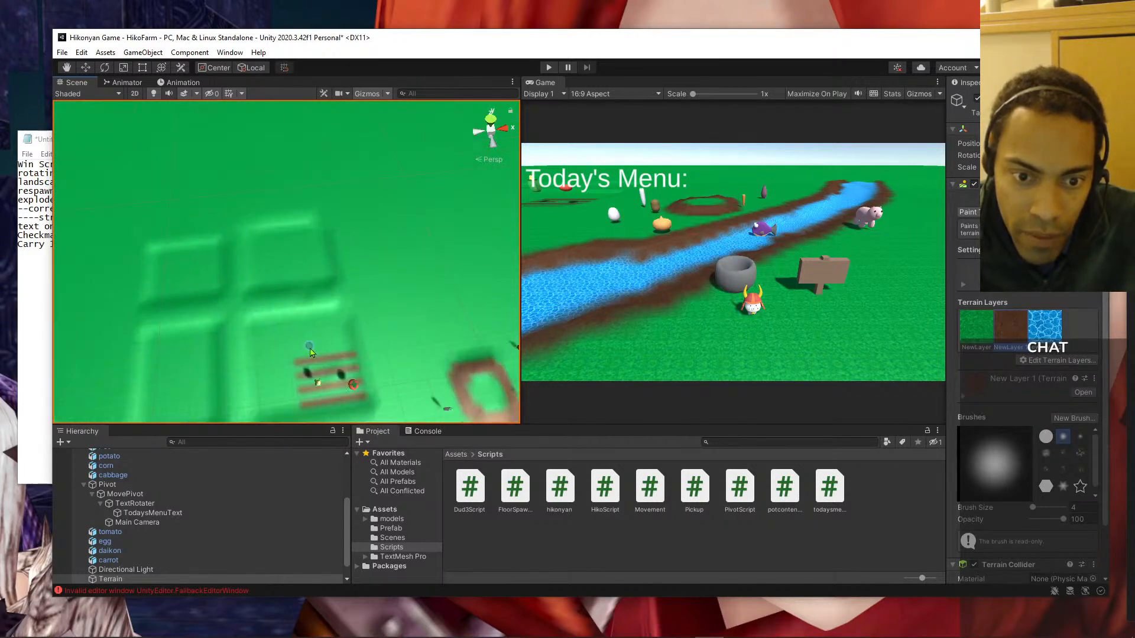
pyautogui.scroll(8, 314, 355)
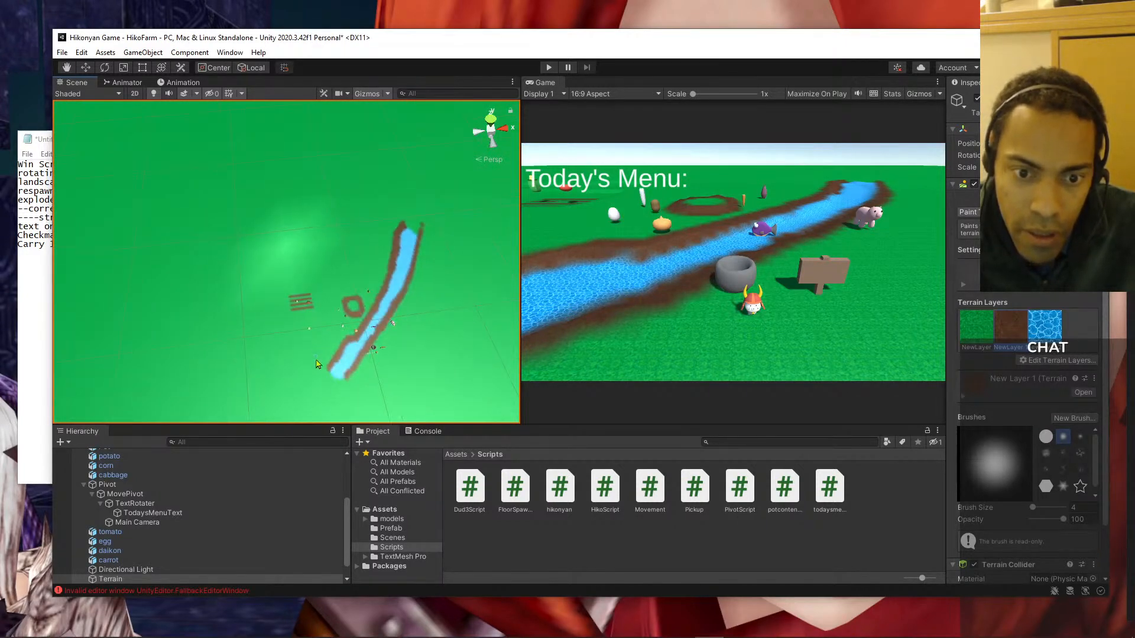
pyautogui.scroll(-3, 315, 361)
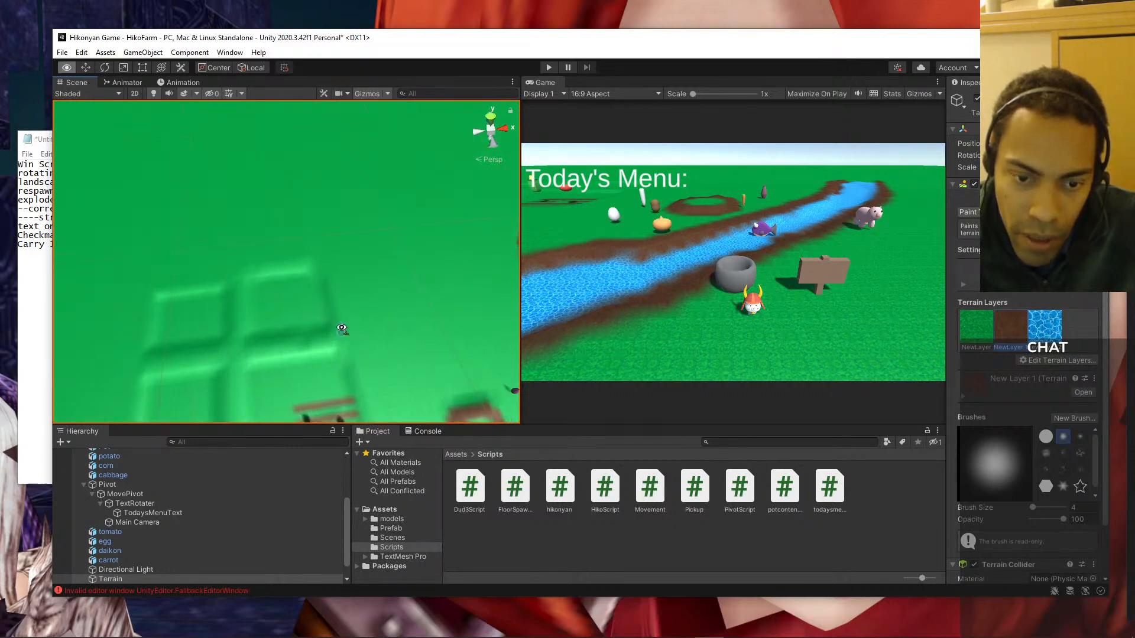
pyautogui.scroll(6, 303, 381)
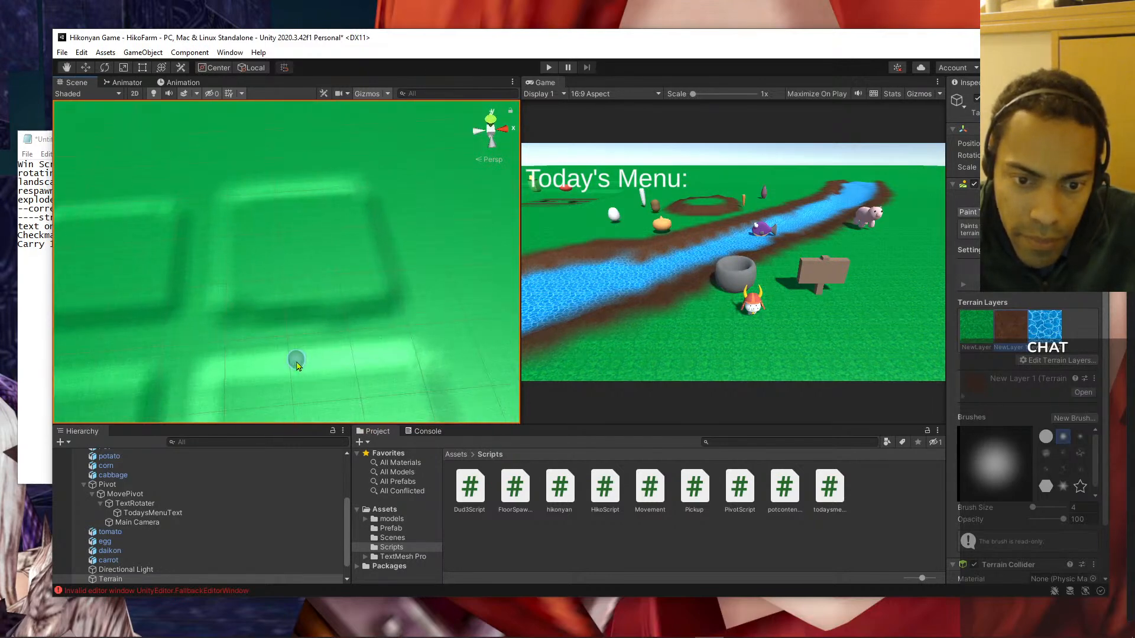
pyautogui.moveTo(289, 325)
pyautogui.mouseDown(button='middle')
pyautogui.moveTo(297, 240)
pyautogui.moveTo(296, 345)
pyautogui.mouseUp(button='middle')
pyautogui.scroll(4, 308, 311)
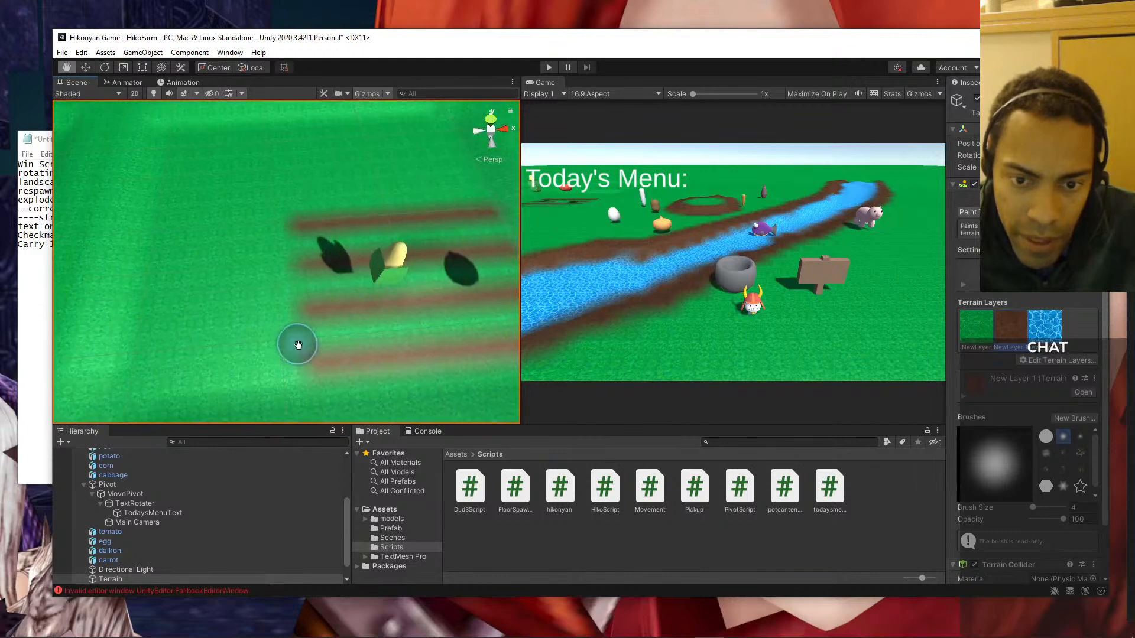
# - Extend the outermost brown crop row toward the dividing path with the soil texture brush, undoing crooked strokes
pyautogui.moveTo(312, 362); pyautogui.dragTo(228, 356)
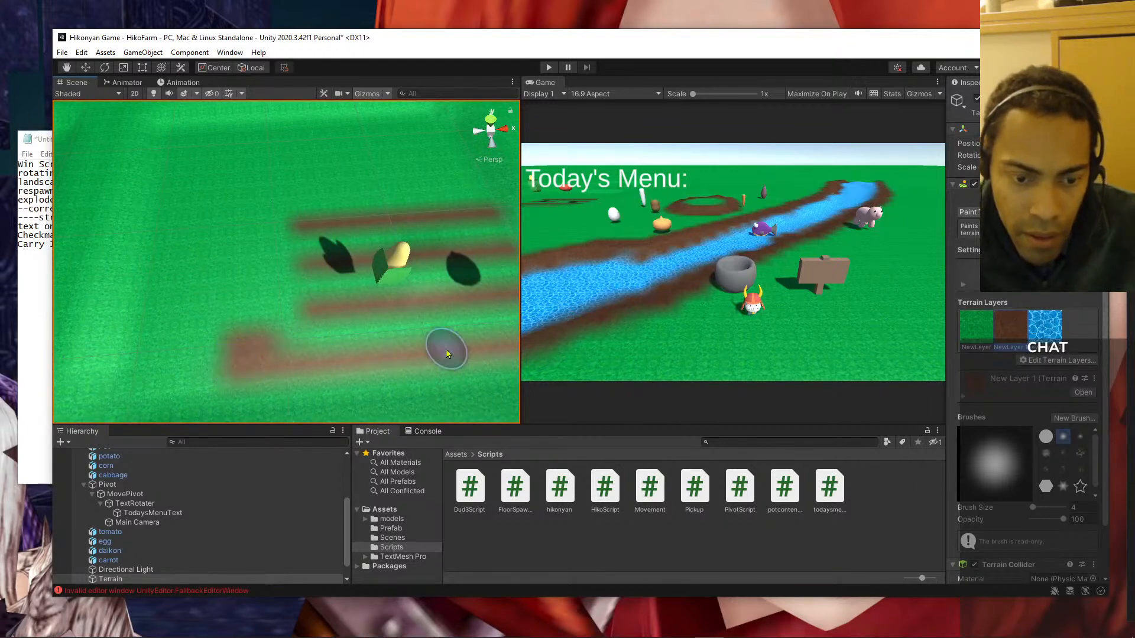
pyautogui.hotkey('ctrl', 'z')
pyautogui.moveTo(219, 337)
pyautogui.mouseDown(button='middle')
pyautogui.moveTo(436, 385)
pyautogui.moveTo(438, 373)
pyautogui.mouseUp(button='middle')
pyautogui.moveTo(438, 372)
pyautogui.mouseDown(button='right')
pyautogui.moveTo(591, 393)
pyautogui.moveTo(638, 384)
pyautogui.mouseUp(button='right')
pyautogui.scroll(-4, 390, 275)
pyautogui.moveTo(390, 275); pyautogui.dragTo(360, 276, button='middle')
pyautogui.moveTo(195, 378); pyautogui.dragTo(345, 218, button='middle')
pyautogui.moveTo(331, 223); pyautogui.dragTo(332, 271)
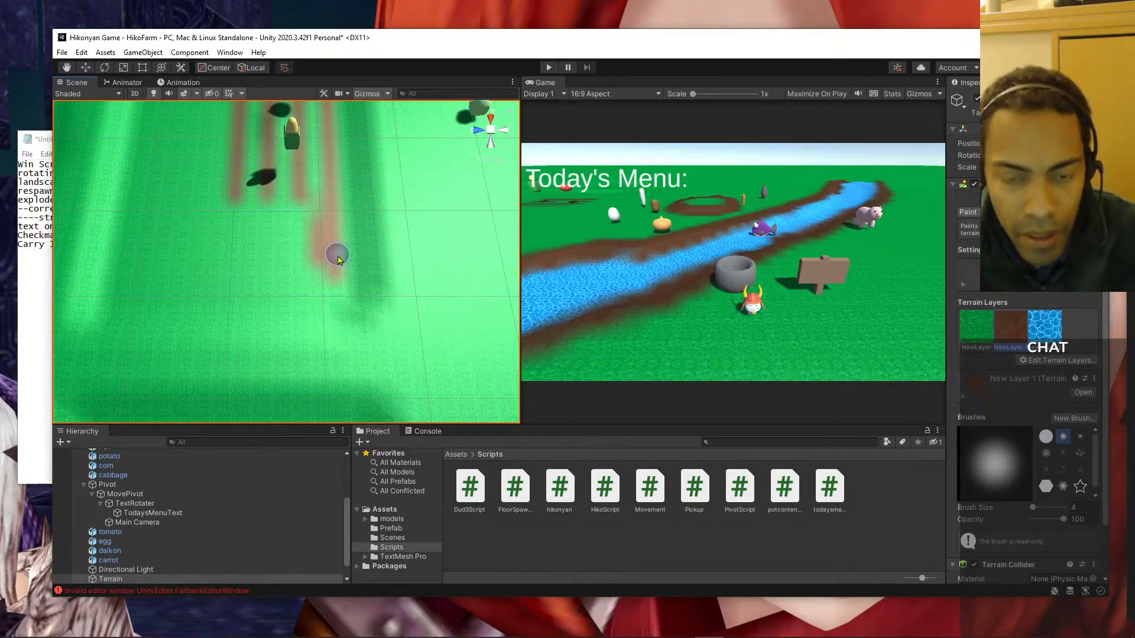
pyautogui.hotkey('ctrl', 'z')
pyautogui.moveTo(331, 218); pyautogui.dragTo(332, 293)
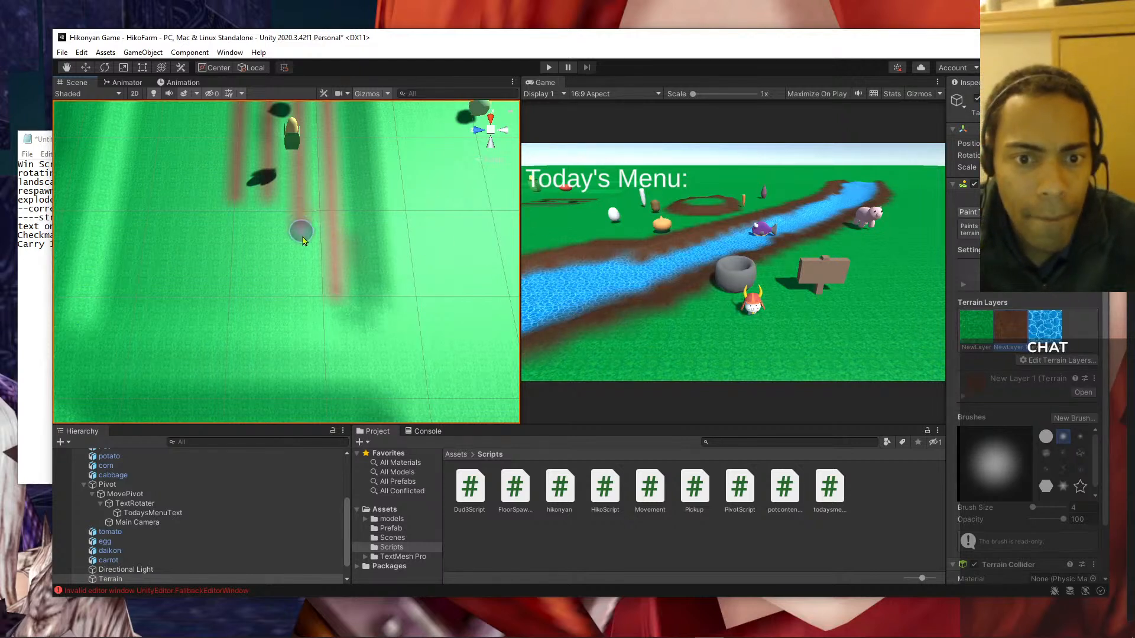
# - Extend the remaining three brown crop rows with soil texture to match the length of the outermost row
pyautogui.moveTo(298, 272); pyautogui.dragTo(300, 288)
pyautogui.moveTo(172, 236); pyautogui.dragTo(268, 266, button='middle')
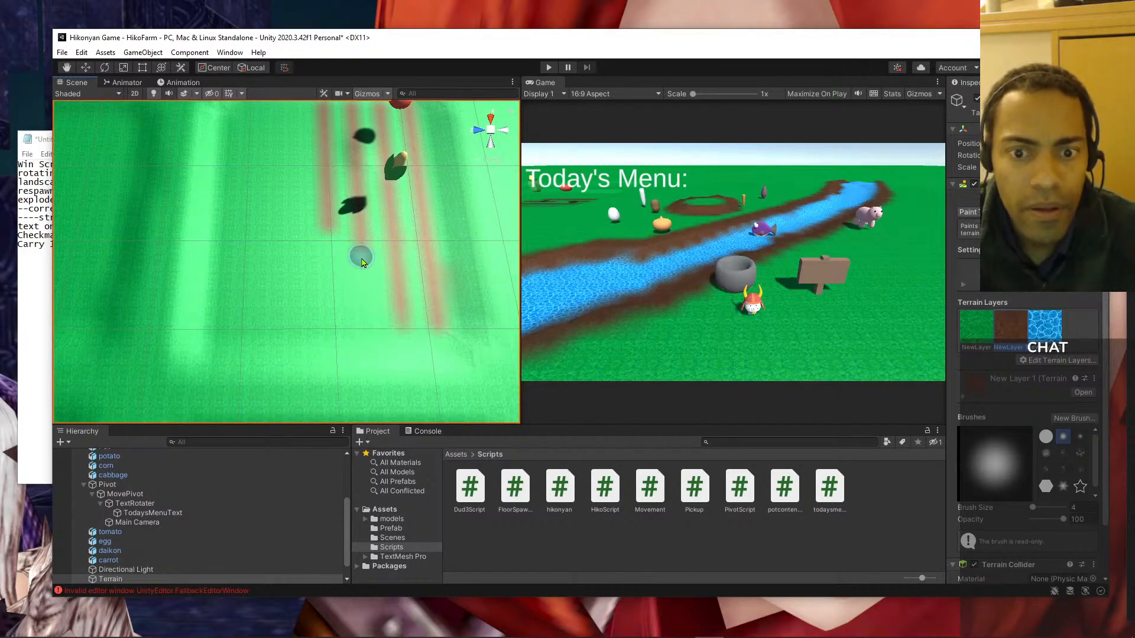
pyautogui.moveTo(362, 281); pyautogui.dragTo(371, 335)
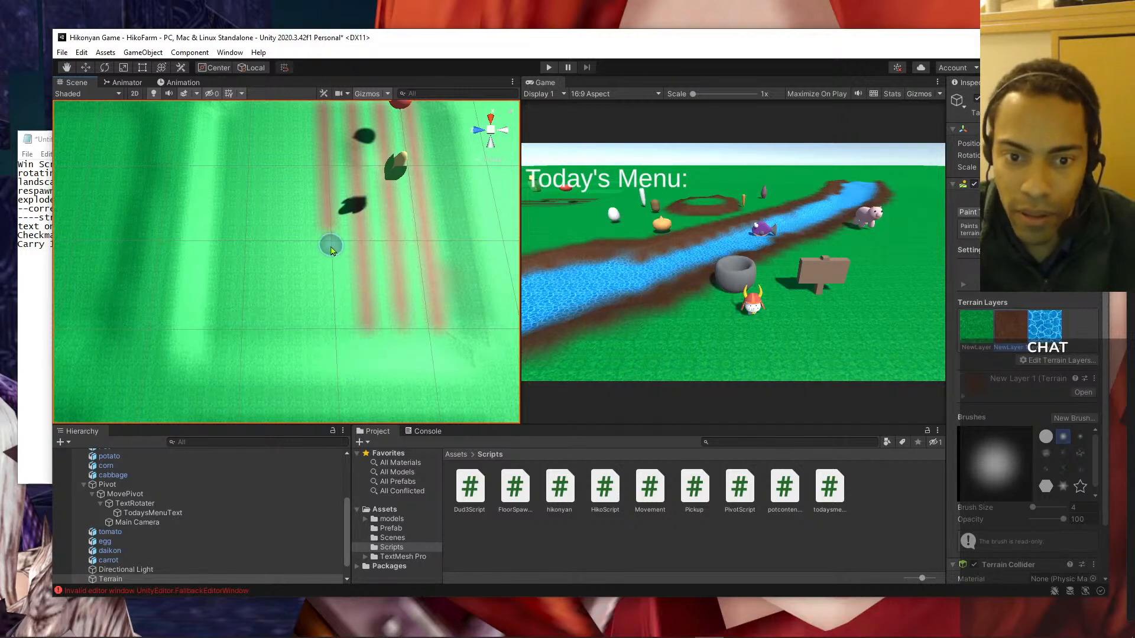
pyautogui.moveTo(329, 261); pyautogui.dragTo(332, 324)
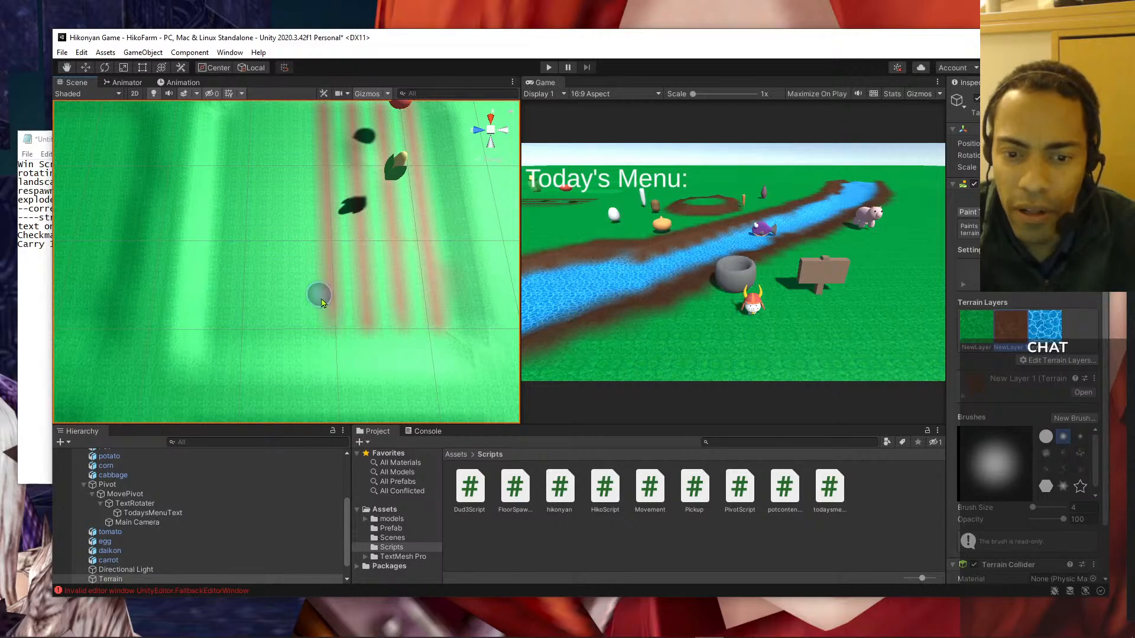
pyautogui.click(332, 327)
# - Paint an additional full-length brown row parallel to the crop rows, in the empty inner part of their plot
pyautogui.moveTo(435, 190)
pyautogui.mouseDown(button='middle')
pyautogui.moveTo(441, 210)
pyautogui.moveTo(431, 211)
pyautogui.moveTo(449, 212)
pyautogui.moveTo(432, 191)
pyautogui.mouseUp(button='middle')
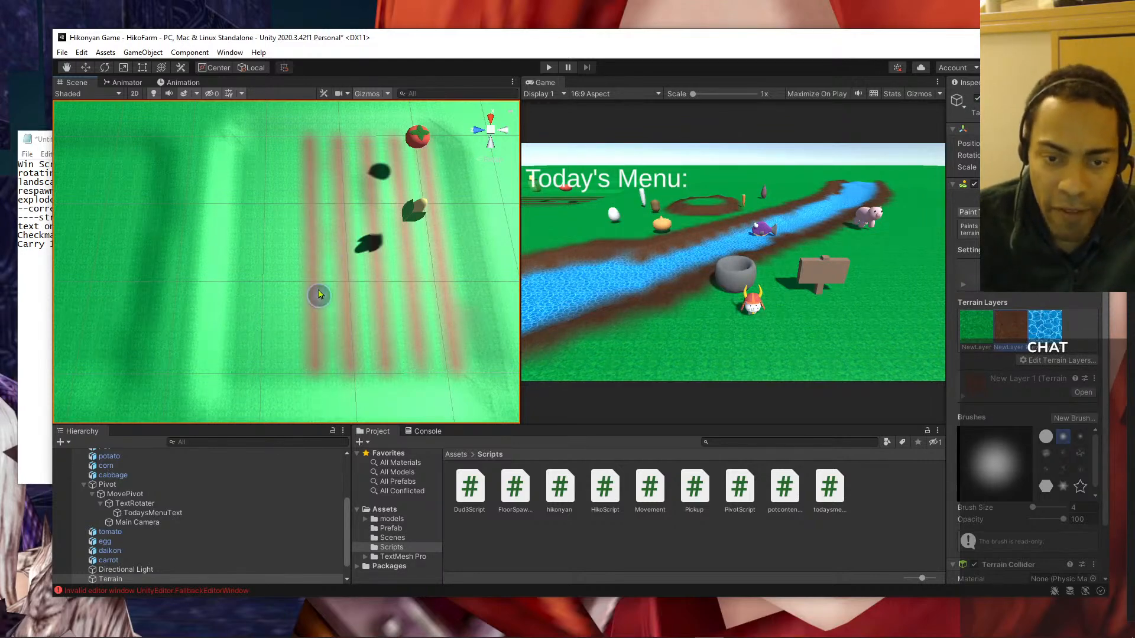
pyautogui.moveTo(282, 155); pyautogui.dragTo(287, 234)
pyautogui.hotkey('ctrl', 'z')
pyautogui.moveTo(283, 192); pyautogui.dragTo(282, 352)
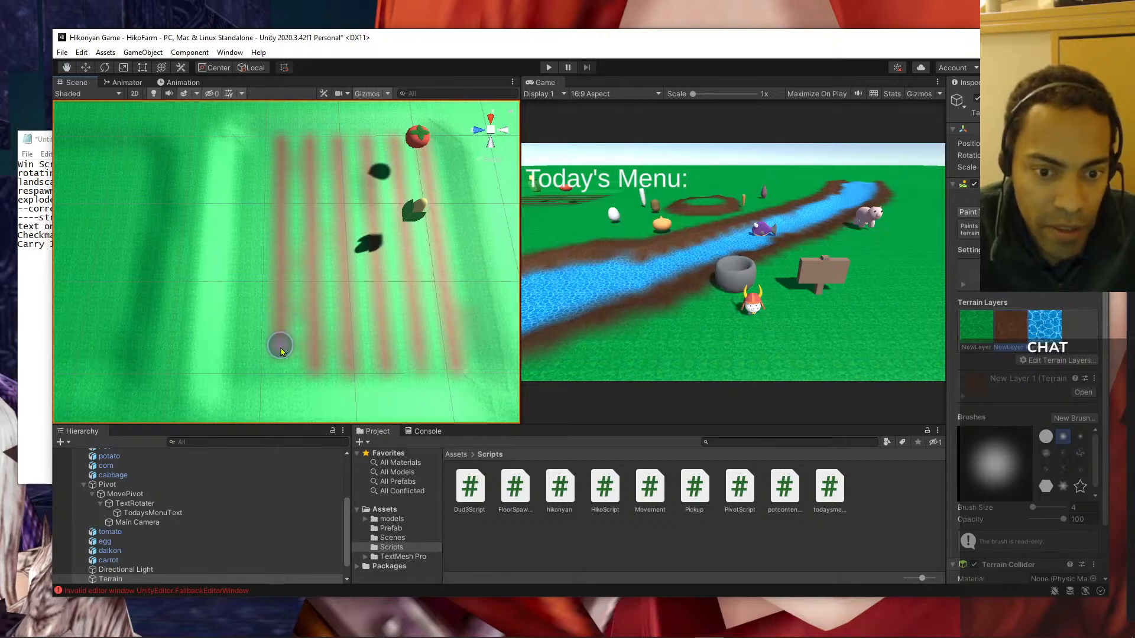
# - Paint the first half of another brown row beside the plot's raised inner edge, undoing misaligned strokes
pyautogui.moveTo(283, 244); pyautogui.dragTo(317, 215, button='middle')
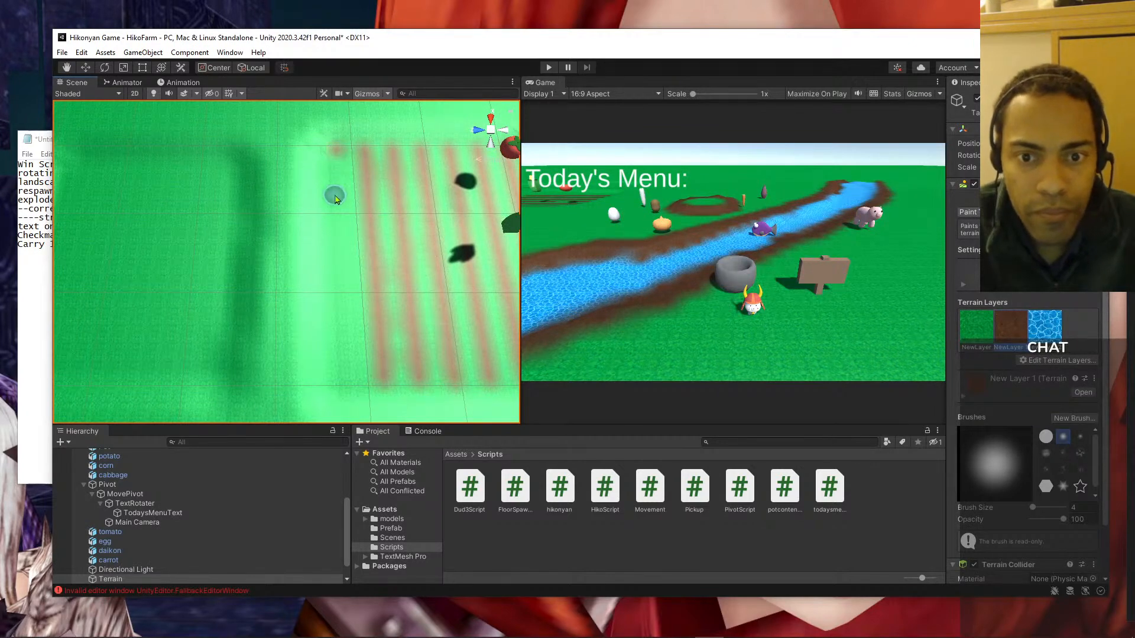
pyautogui.moveTo(337, 184); pyautogui.dragTo(340, 308)
pyautogui.hotkey('ctrl', 'z')
pyautogui.hotkey('ctrl', 'z')
pyautogui.moveTo(345, 251); pyautogui.dragTo(346, 302)
pyautogui.hotkey('ctrl', 'z')
pyautogui.hotkey('ctrl', 'z')
pyautogui.hotkey('ctrl', 'z')
pyautogui.moveTo(340, 256); pyautogui.dragTo(342, 274)
pyautogui.hotkey('ctrl', 'z')
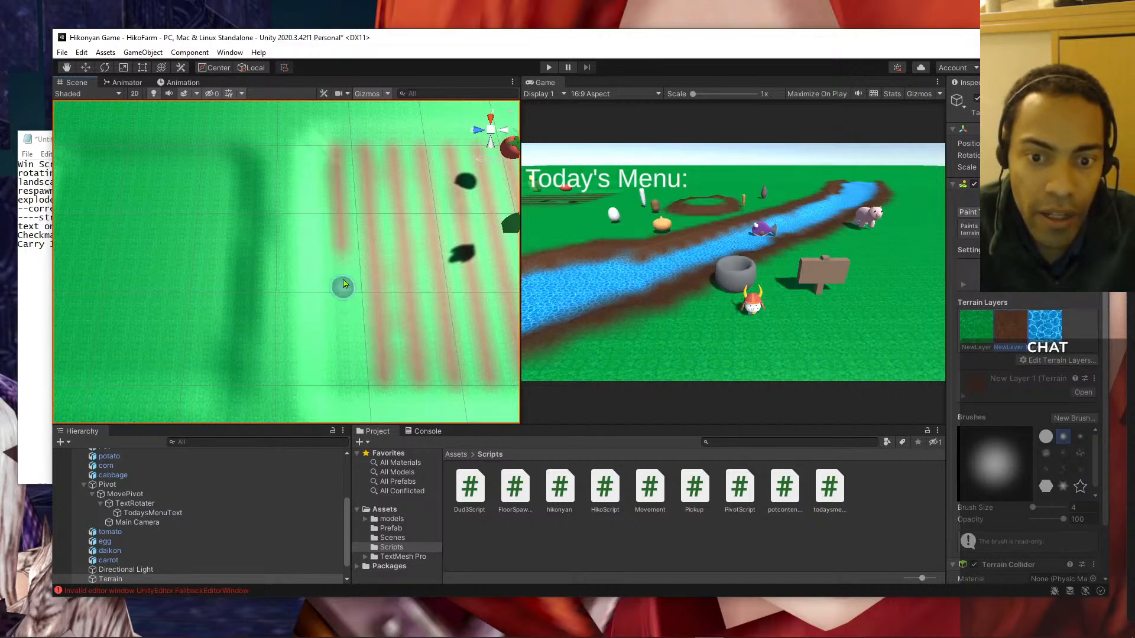
# - Redo the last Terrain Paint - Texture stroke and continue the innermost brown row to the ends of the others
pyautogui.click(81, 52)
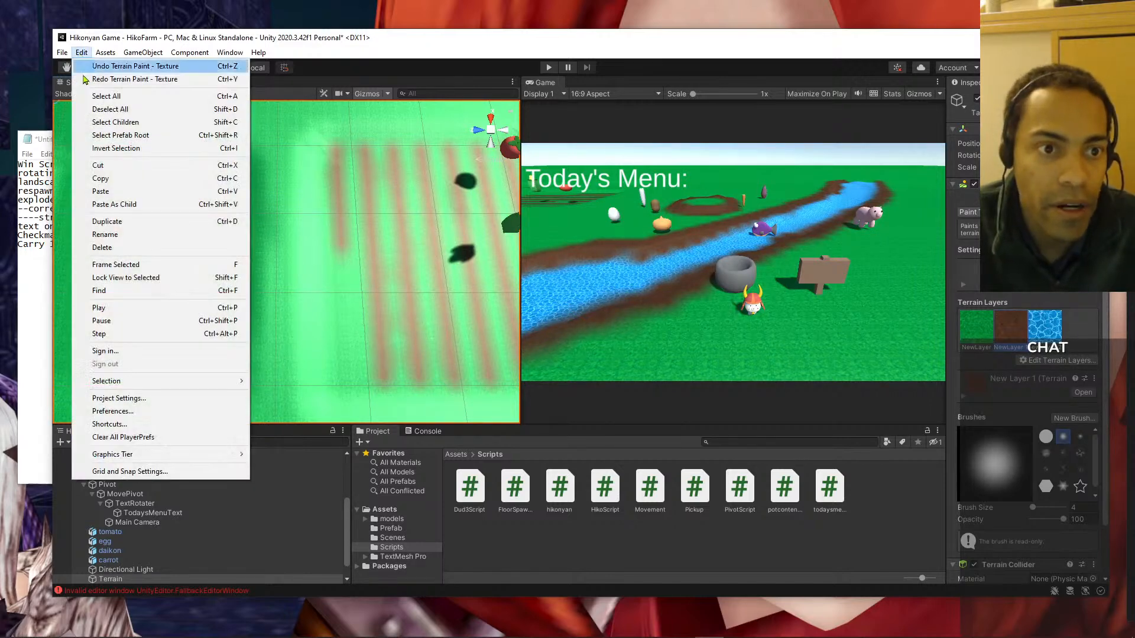
pyautogui.click(100, 79)
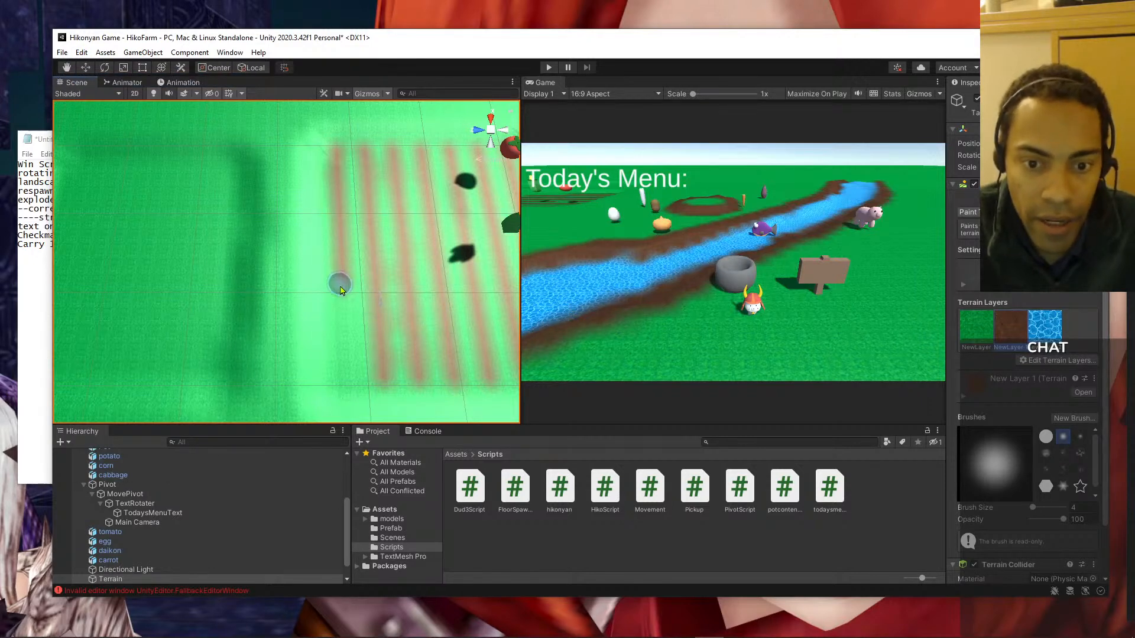
pyautogui.moveTo(346, 299); pyautogui.dragTo(356, 382)
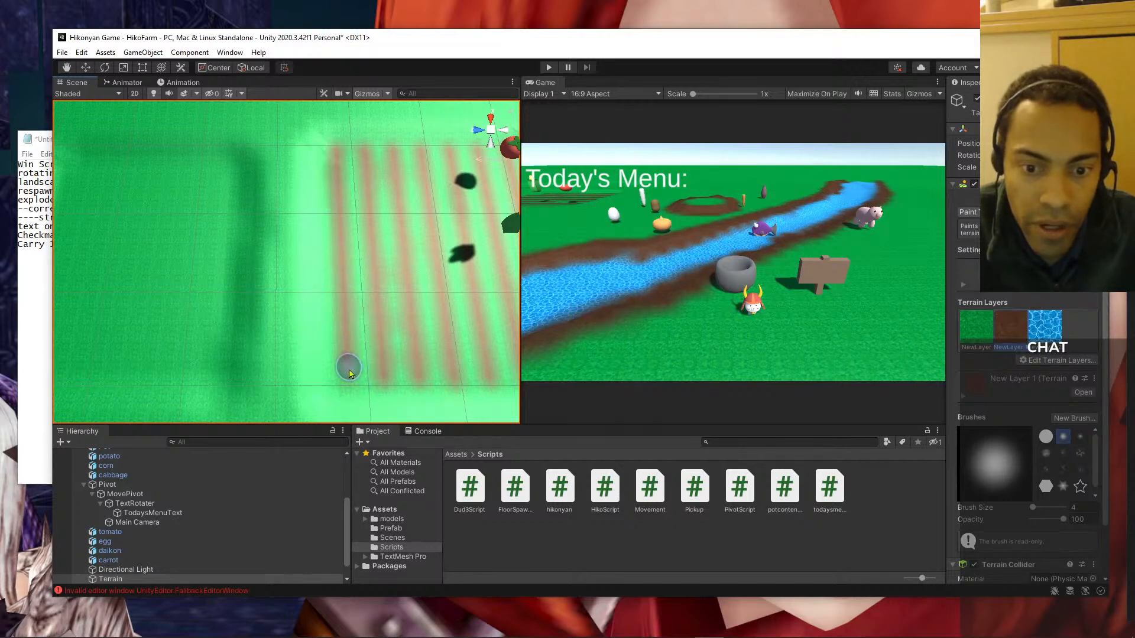
# - Examine the filled crop-row plot for the spacing, straightness and coverage of its brown rows
pyautogui.scroll(-2, 368, 253)
pyautogui.moveTo(374, 290); pyautogui.dragTo(361, 232, button='middle')
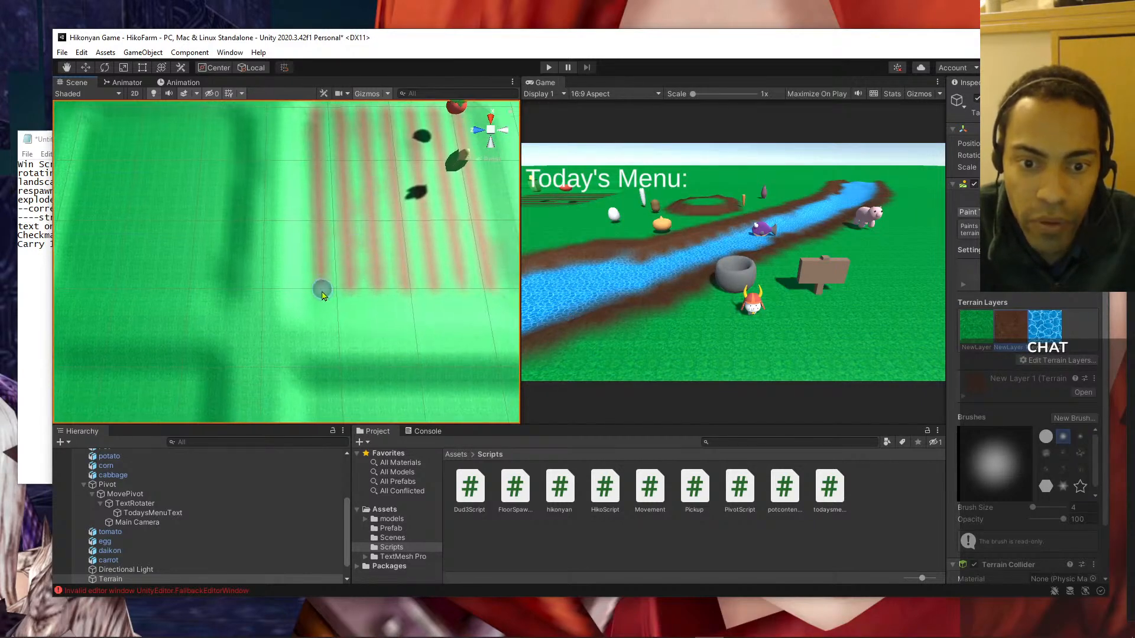
pyautogui.moveTo(418, 256)
pyautogui.mouseDown(button='middle')
pyautogui.moveTo(378, 282)
pyautogui.moveTo(403, 307)
pyautogui.moveTo(416, 268)
pyautogui.moveTo(380, 286)
pyautogui.moveTo(389, 298)
pyautogui.moveTo(426, 289)
pyautogui.mouseUp(button='middle')
pyautogui.scroll(6, 369, 277)
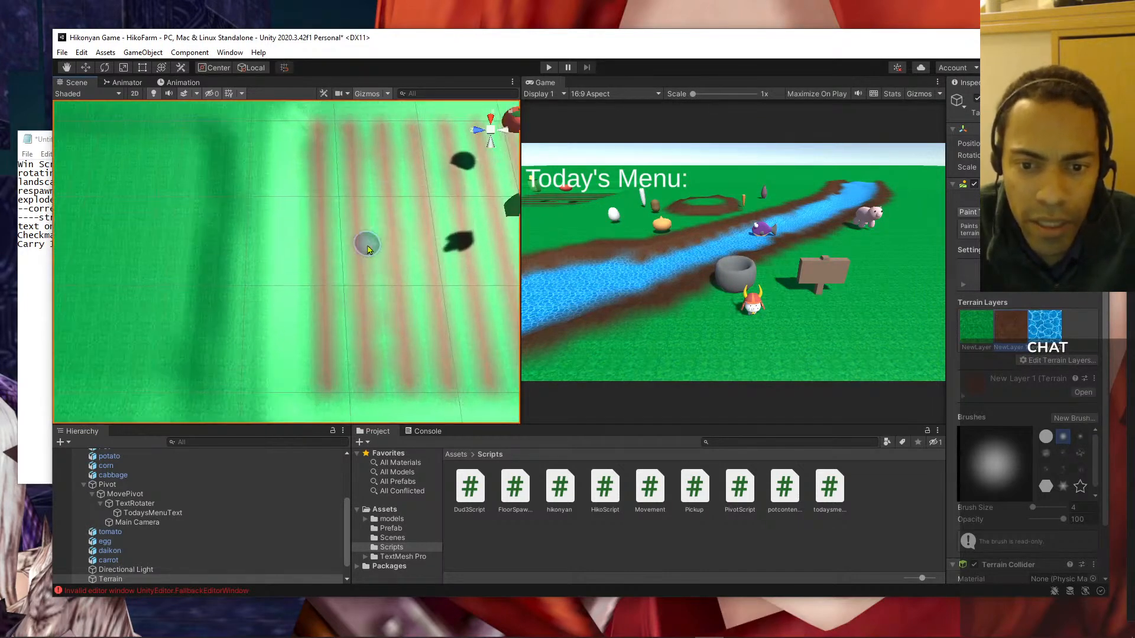
pyautogui.scroll(-4, 415, 314)
pyautogui.scroll(-3, 415, 314)
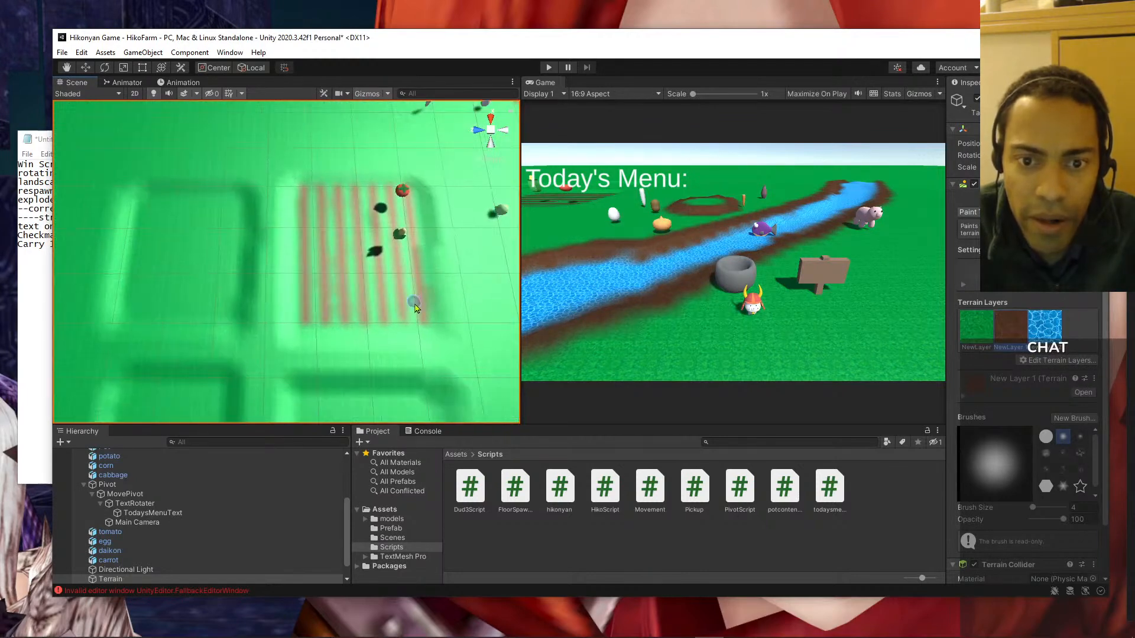
pyautogui.scroll(5, 431, 360)
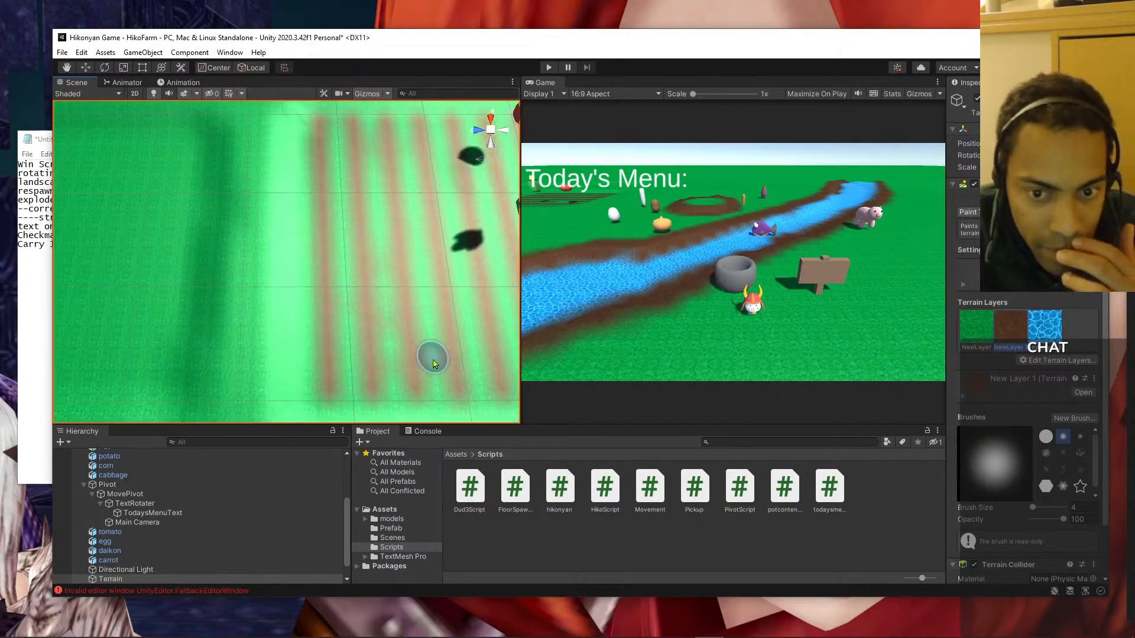
pyautogui.scroll(-3, 429, 322)
pyautogui.moveTo(434, 316); pyautogui.dragTo(416, 366, button='middle')
pyautogui.scroll(5, 397, 267)
# - Start a brown row along the outer edge of the plot across the path from the crop rows' ends, undoing a misplaced stroke
pyautogui.moveTo(353, 344); pyautogui.dragTo(357, 302, button='right')
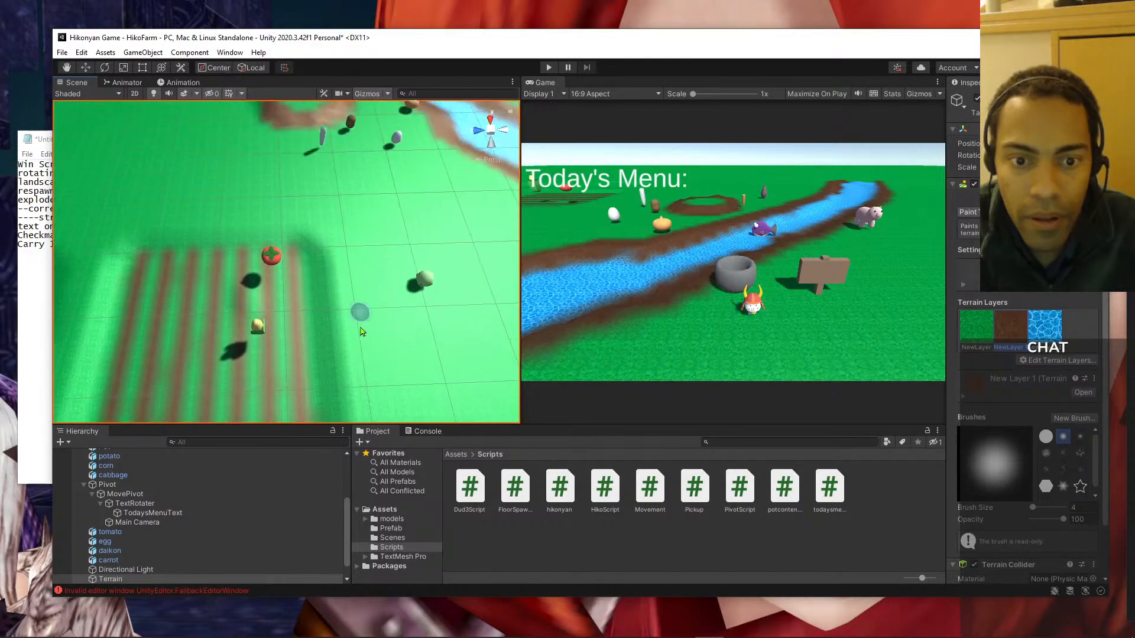
pyautogui.moveTo(357, 408); pyautogui.dragTo(357, 325, button='middle')
pyautogui.moveTo(357, 367); pyautogui.dragTo(357, 299, button='middle')
pyautogui.moveTo(358, 390); pyautogui.dragTo(357, 357, button='middle')
pyautogui.scroll(-5, 377, 258)
pyautogui.moveTo(378, 259); pyautogui.dragTo(362, 279, button='middle')
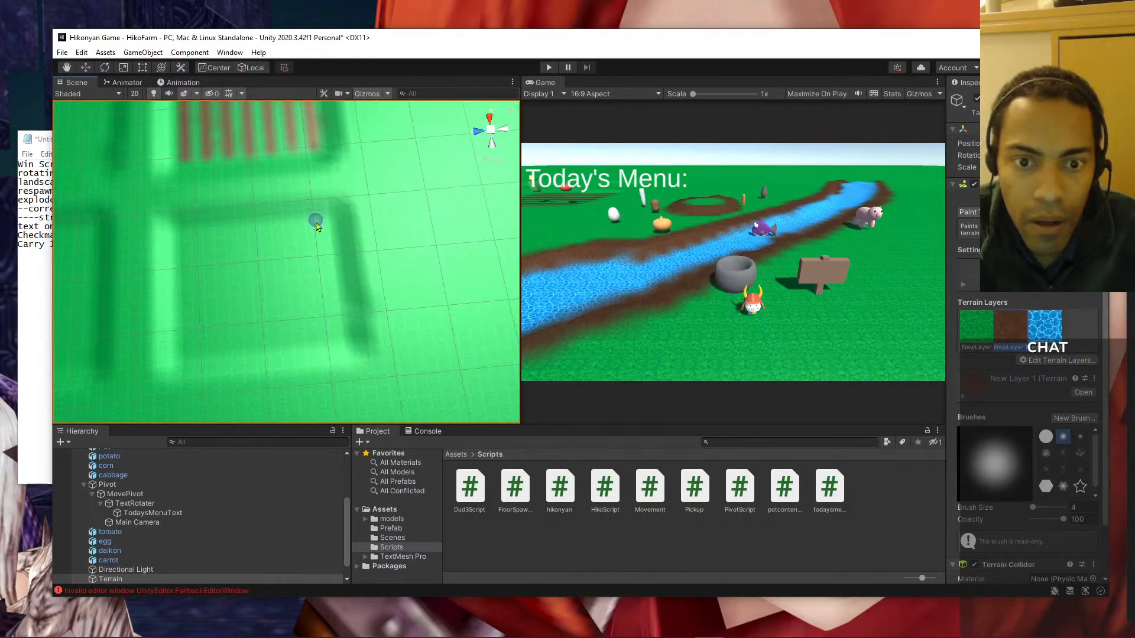
pyautogui.hotkey('ctrl', 'z')
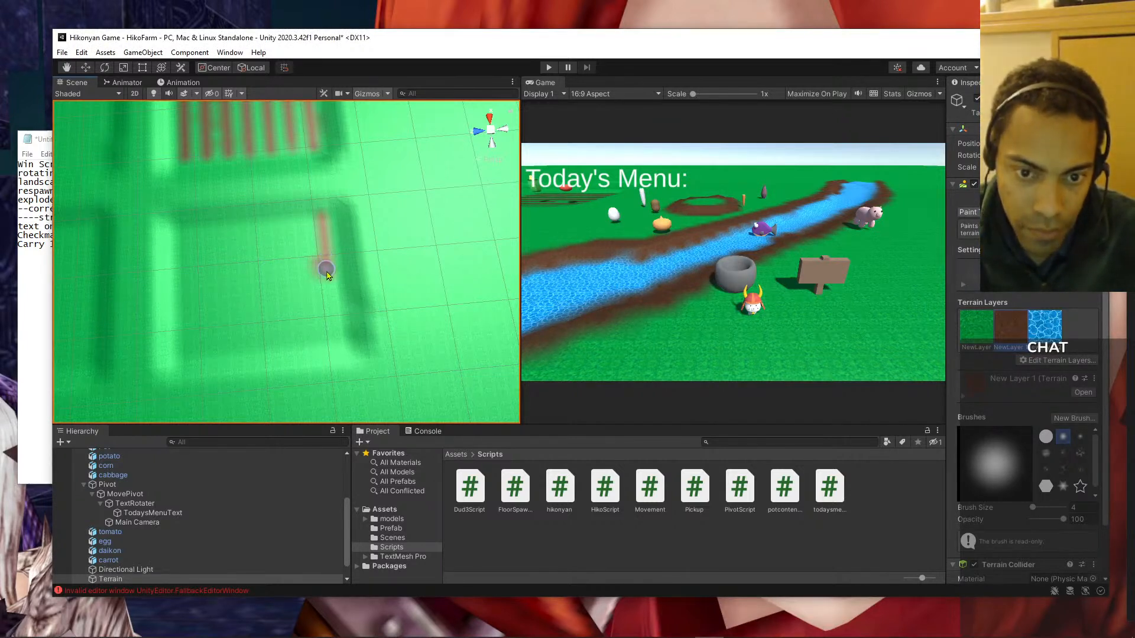
# - Lengthen the neighbouring plot's first brown row parallel to its outer edge, undoing the last stray texture stroke
pyautogui.scroll(2, 327, 290)
pyautogui.moveTo(490, 350)
pyautogui.mouseDown(button='middle')
pyautogui.moveTo(474, 332)
pyautogui.moveTo(484, 345)
pyautogui.mouseUp(button='middle')
pyautogui.moveTo(484, 344); pyautogui.dragTo(448, 339, button='right')
pyautogui.moveTo(448, 339); pyautogui.dragTo(455, 326, button='middle')
pyautogui.moveTo(466, 270); pyautogui.dragTo(461, 277, button='middle')
pyautogui.moveTo(296, 216); pyautogui.dragTo(292, 336)
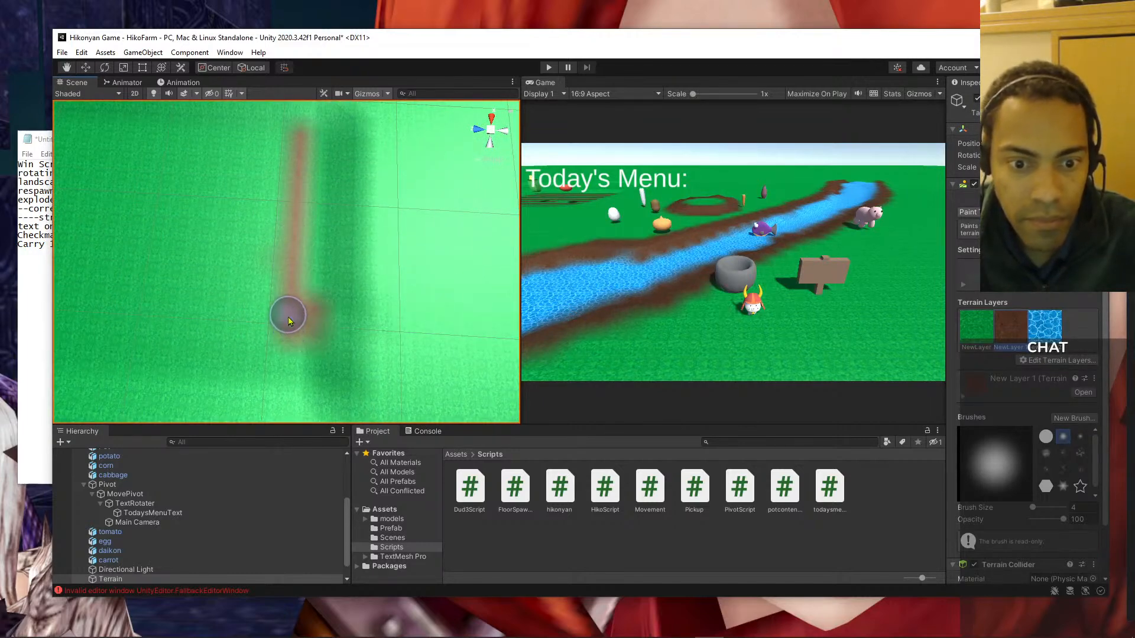
pyautogui.hotkey('ctrl', 'z')
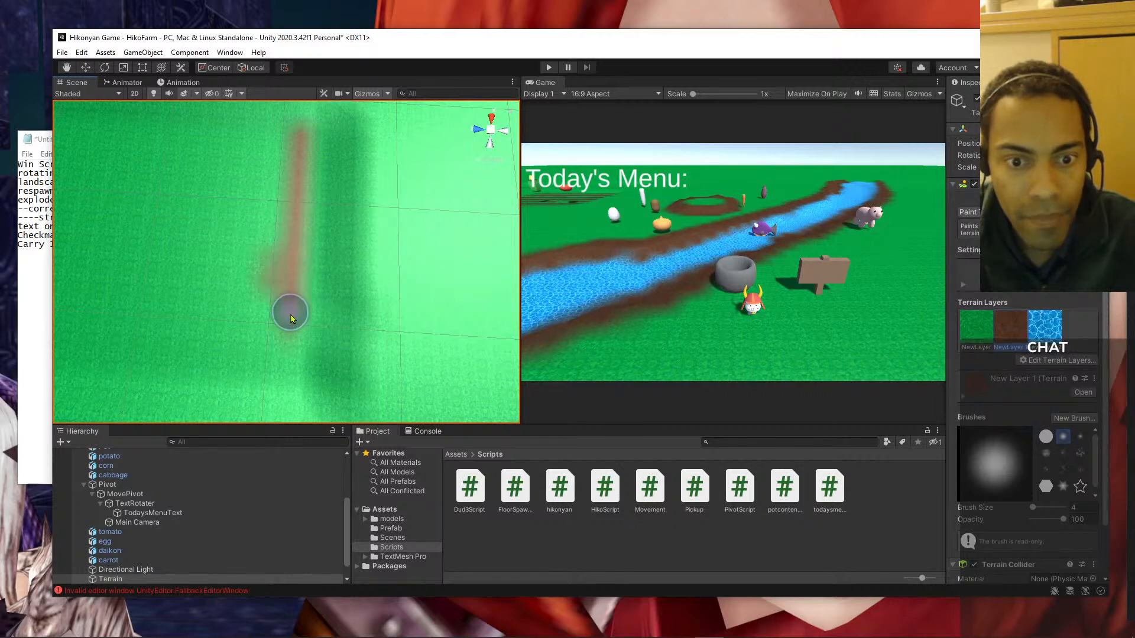
# - Complete the neighbouring plot's first brown row down to the border at its far end
pyautogui.moveTo(291, 281); pyautogui.dragTo(314, 258, button='middle')
pyautogui.moveTo(373, 261); pyautogui.dragTo(381, 254, button='right')
pyautogui.moveTo(343, 235); pyautogui.dragTo(342, 273)
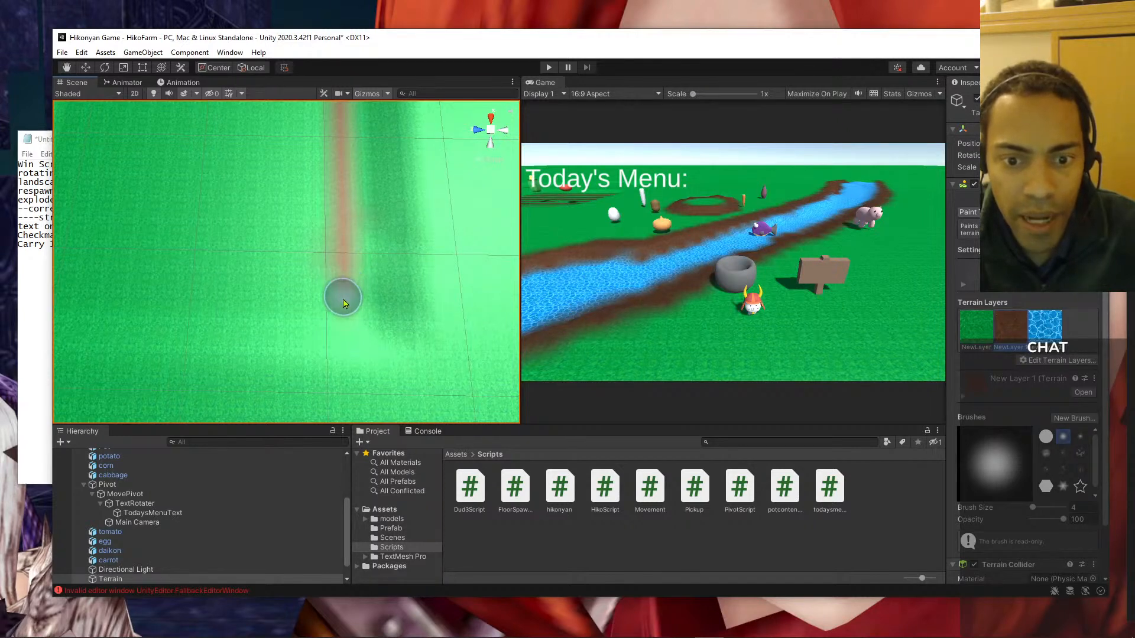
pyautogui.moveTo(342, 328)
pyautogui.mouseDown()
pyautogui.moveTo(357, 263)
pyautogui.moveTo(361, 299)
pyautogui.mouseUp()
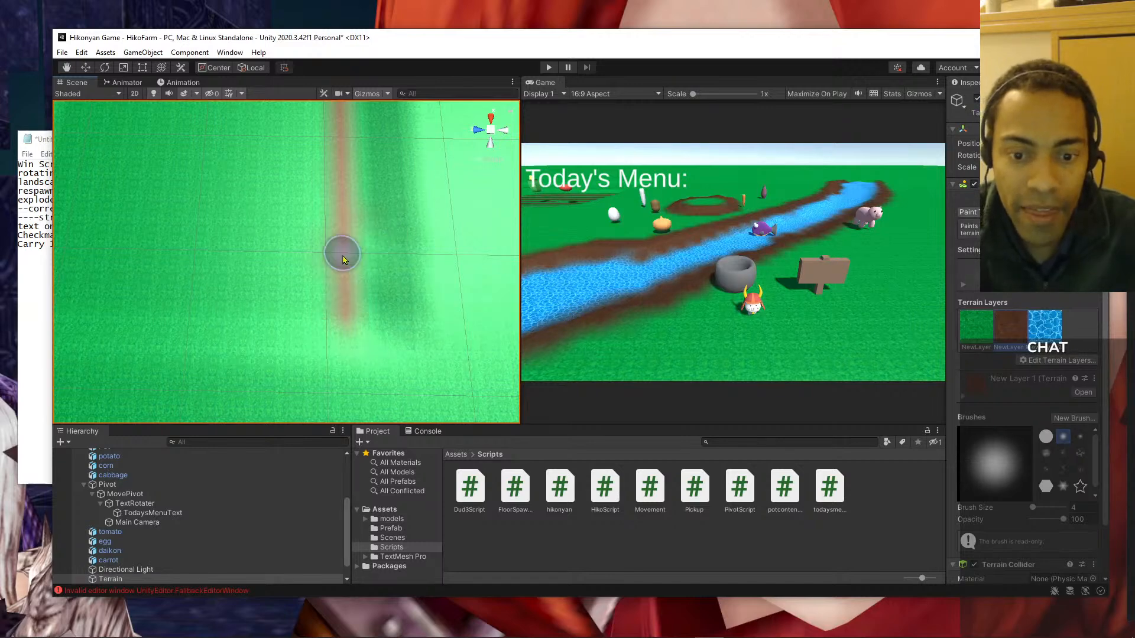
pyautogui.scroll(-2, 347, 260)
pyautogui.scroll(-2, 341, 260)
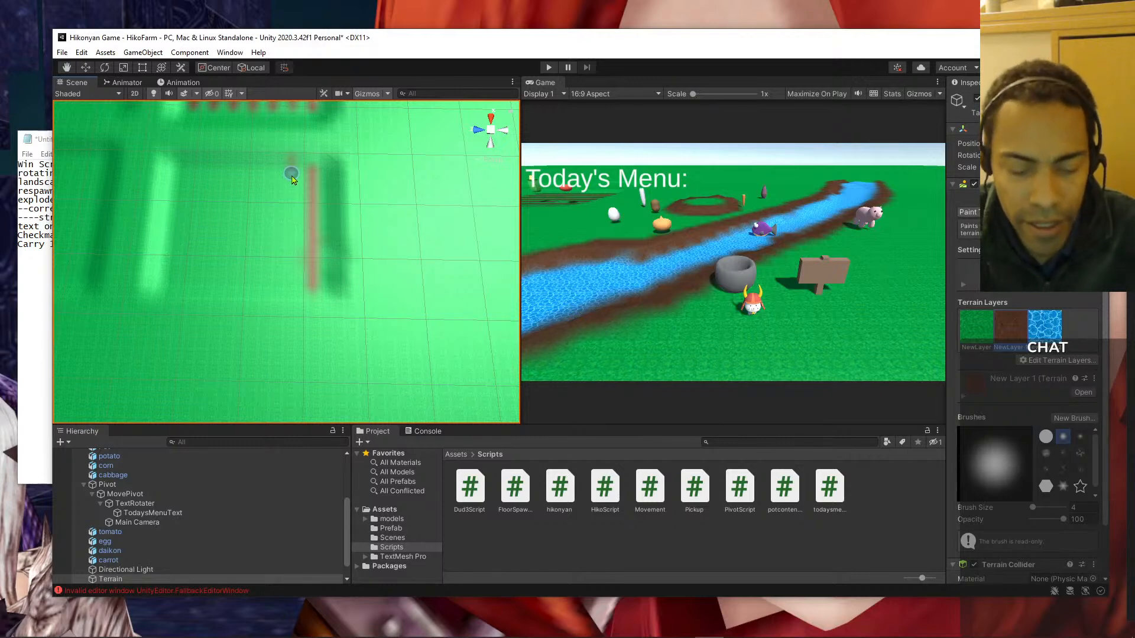
pyautogui.scroll(3, 298, 201)
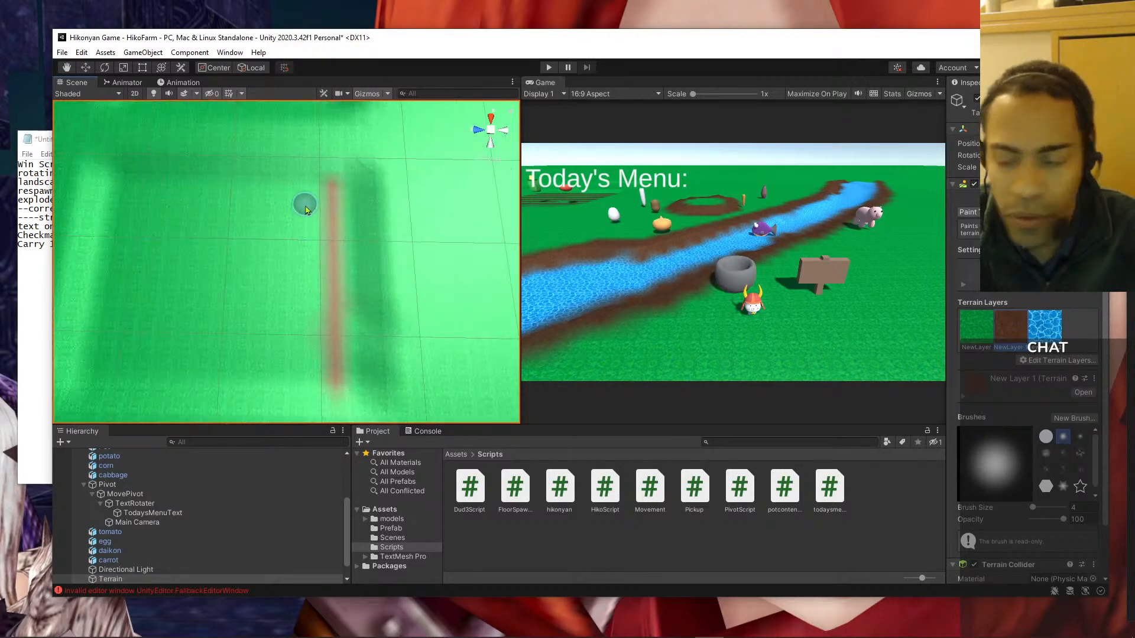
# - Start a second brown row on the inner side of the neighbouring plot's first row and extend it past the halfway point
pyautogui.scroll(1, 305, 204)
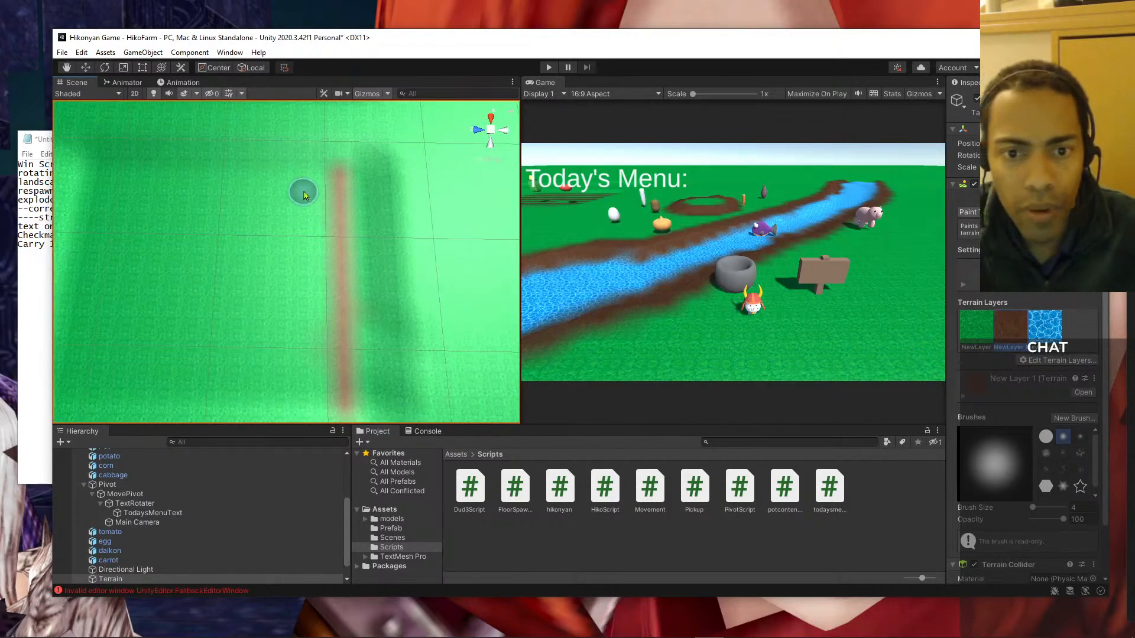
pyautogui.scroll(-1, 301, 192)
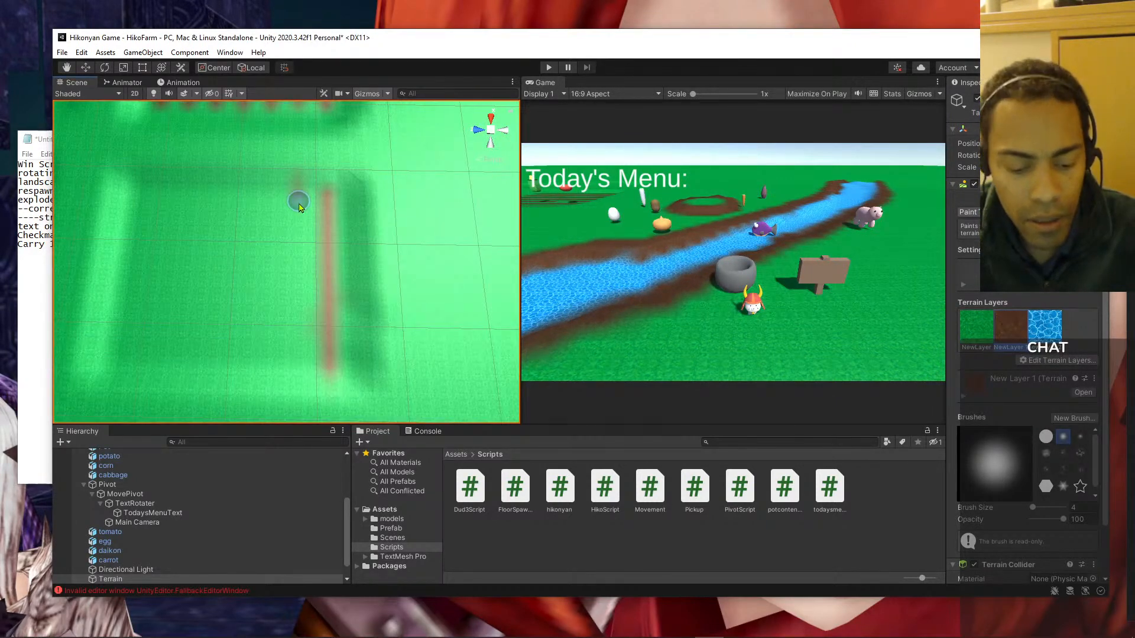
pyautogui.moveTo(298, 212); pyautogui.dragTo(299, 226)
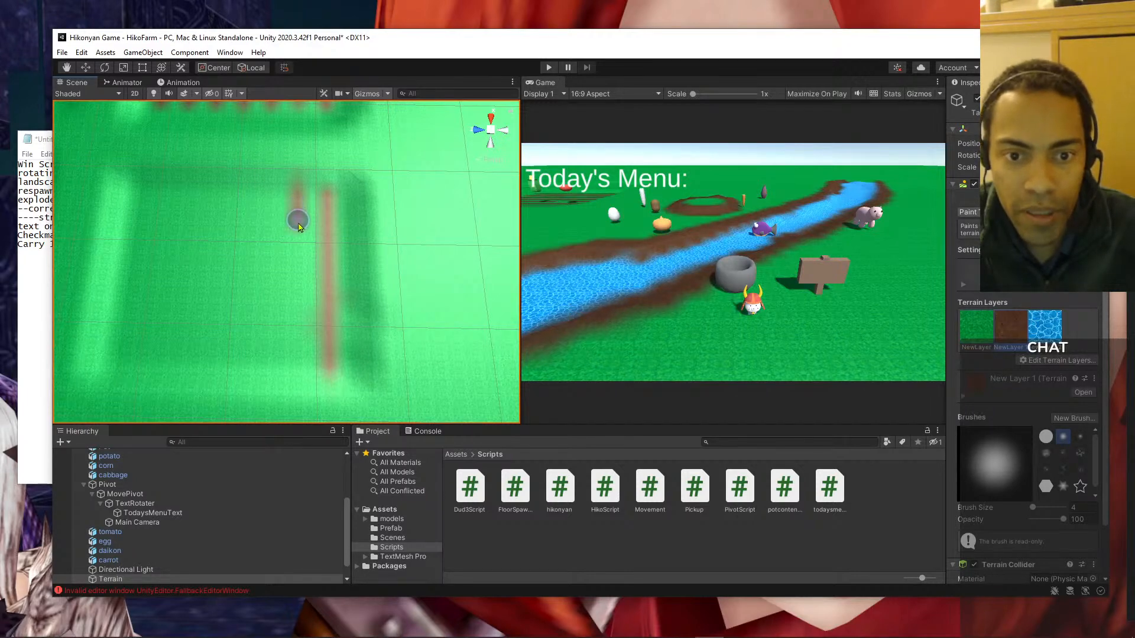
pyautogui.moveTo(294, 227)
pyautogui.mouseDown(button='middle')
pyautogui.moveTo(296, 238)
pyautogui.moveTo(458, 170)
pyautogui.mouseUp(button='middle')
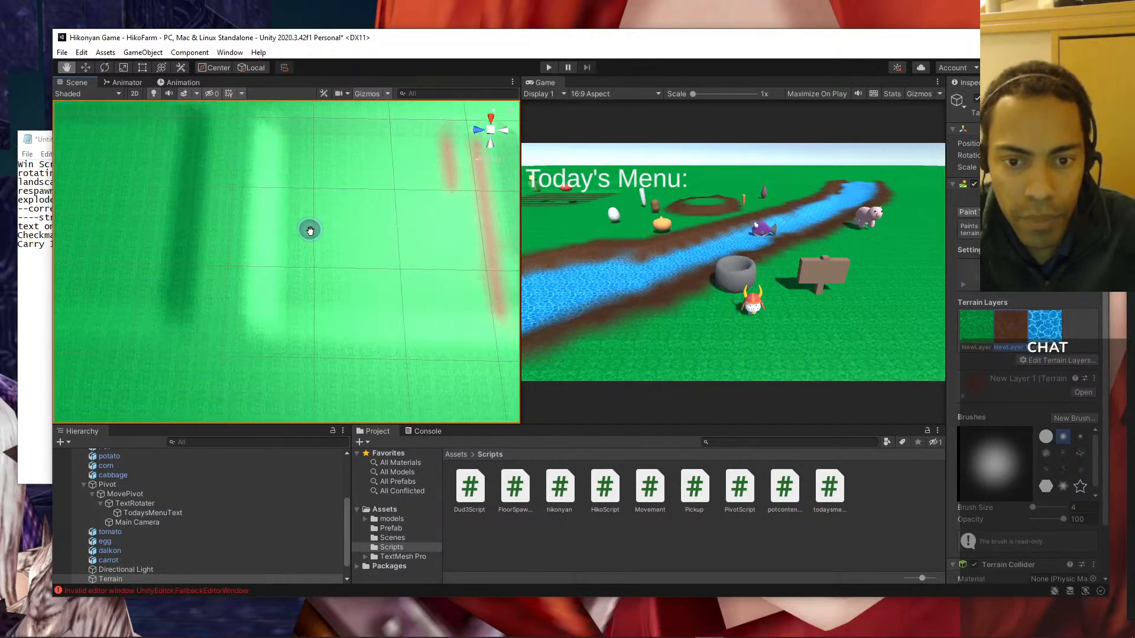
pyautogui.scroll(1, 435, 228)
pyautogui.moveTo(452, 220); pyautogui.dragTo(443, 223, button='middle')
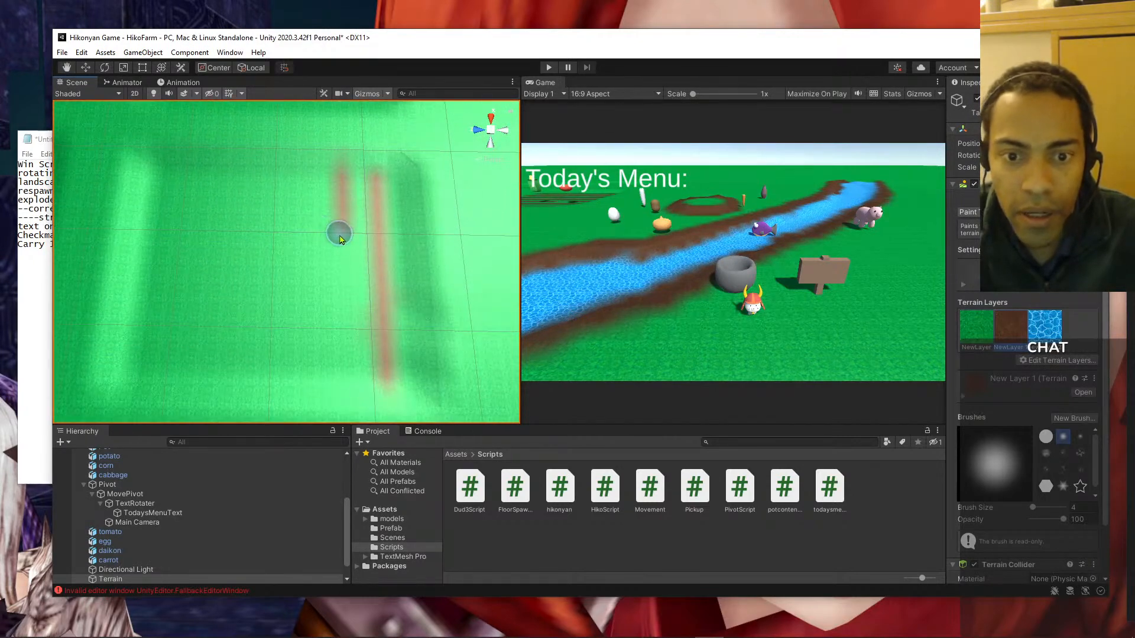
pyautogui.moveTo(342, 238); pyautogui.dragTo(352, 313)
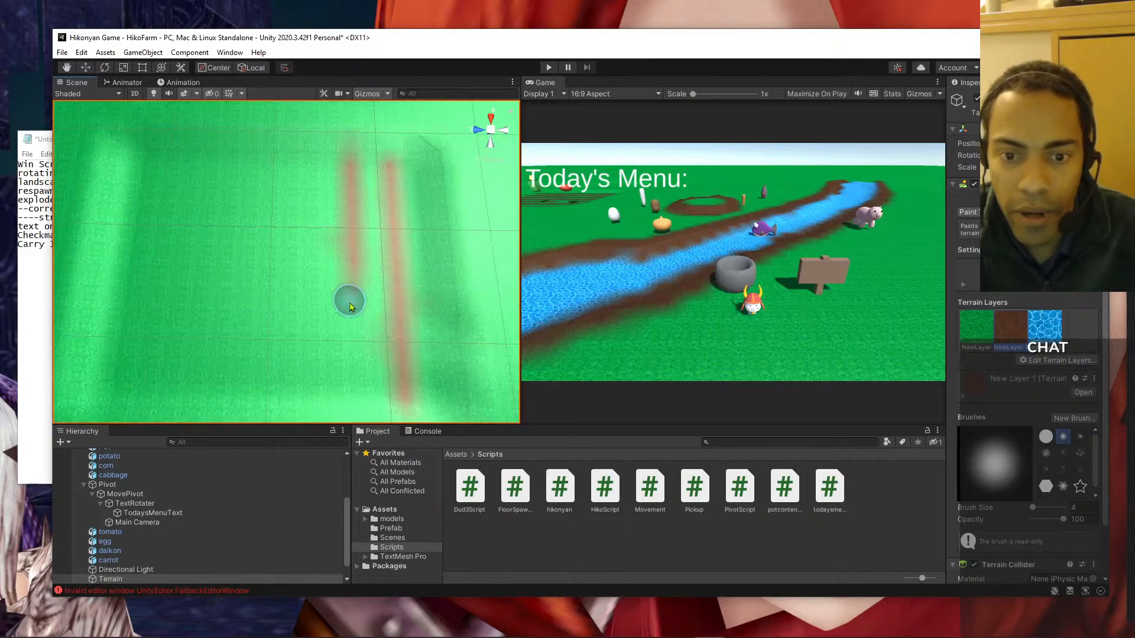
# - Extend the second brown row to the plot's far border and paint over its stray brown smudges with the green grass layer
pyautogui.press('Down')
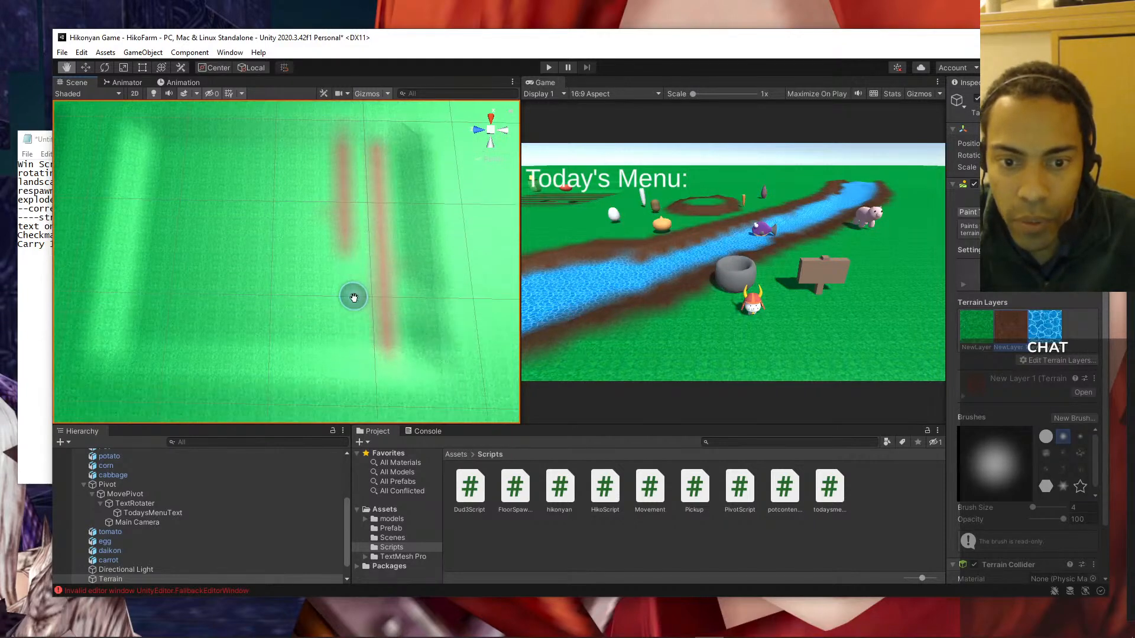
pyautogui.moveTo(345, 258); pyautogui.dragTo(349, 331)
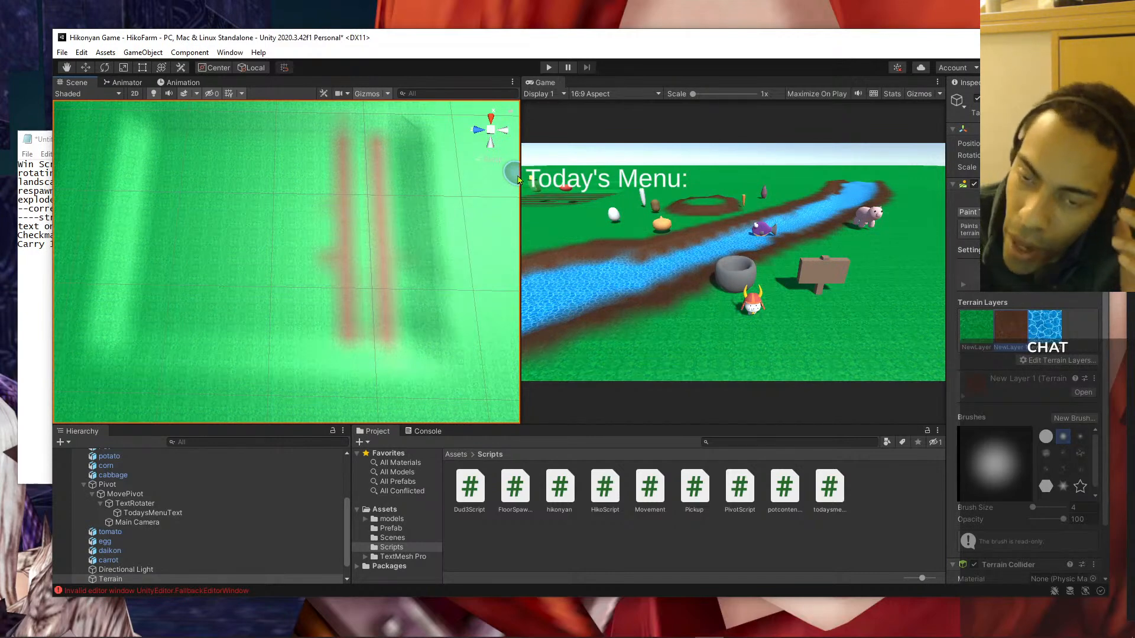
pyautogui.click(982, 332)
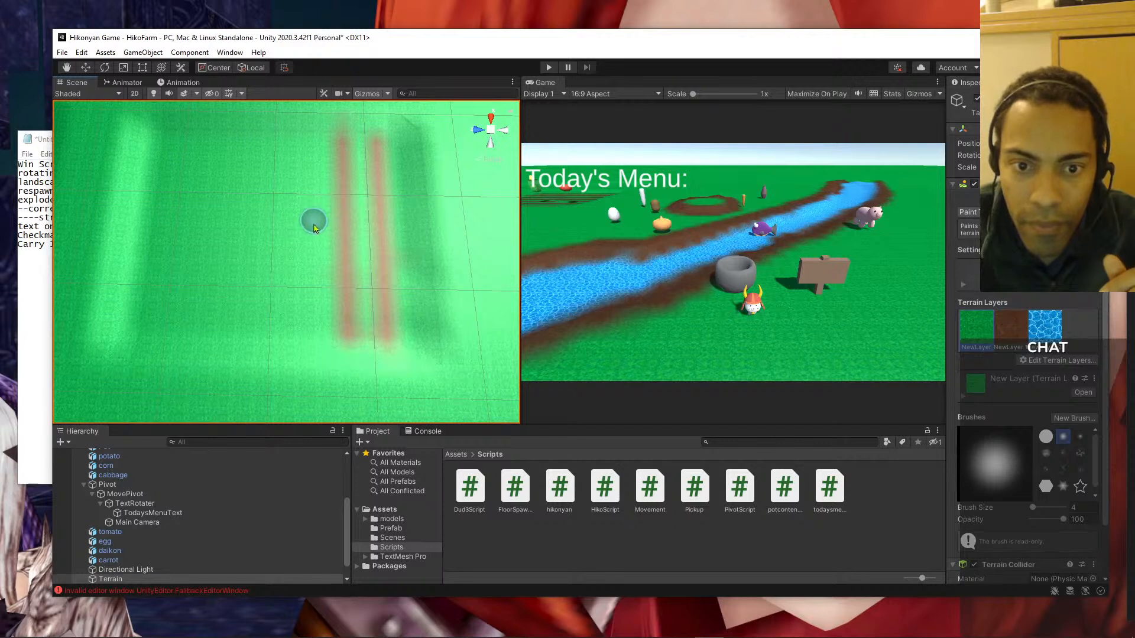
# - Start a third row with the brown layer, parallel to the second row on its inner side, undoing the misplaced stroke
pyautogui.click(1012, 331)
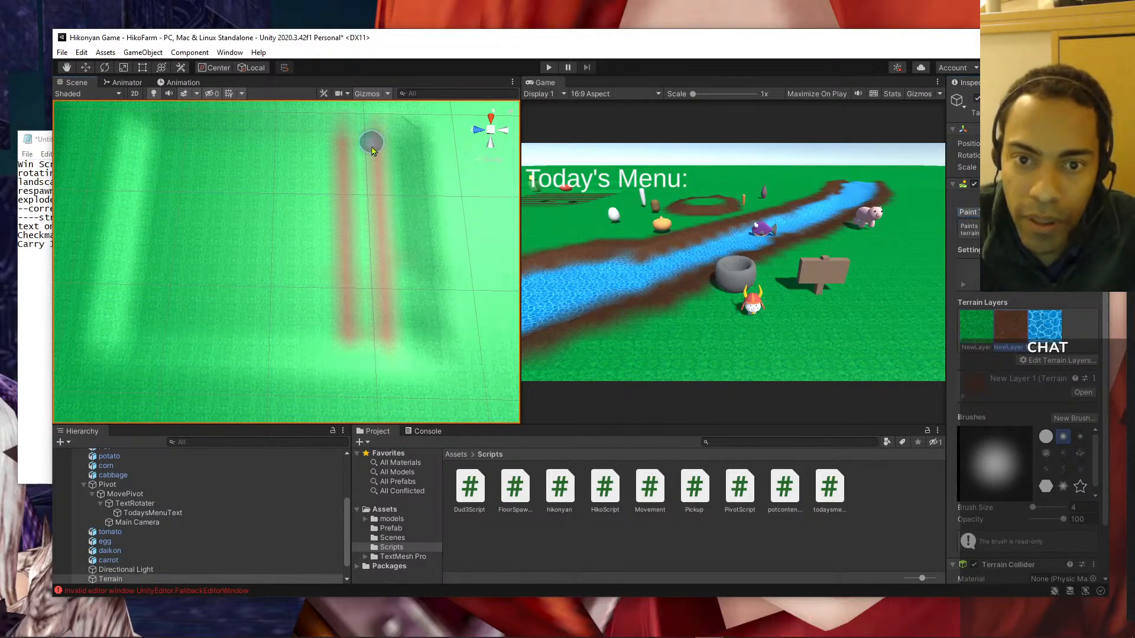
pyautogui.moveTo(309, 139); pyautogui.dragTo(312, 161)
pyautogui.hotkey('ctrl', 'z')
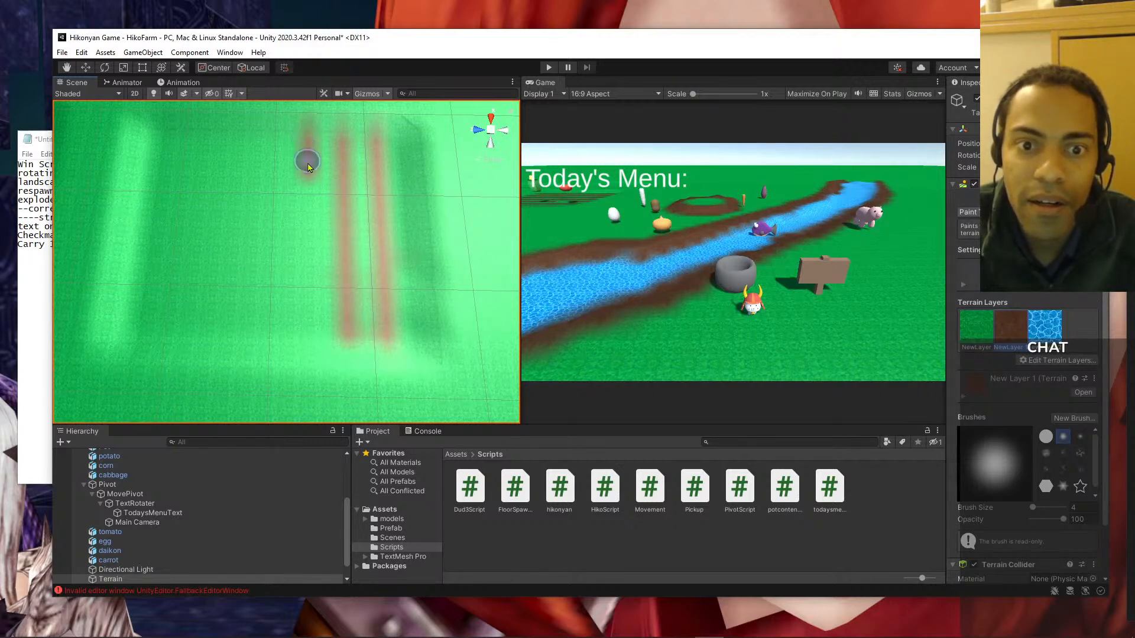
pyautogui.moveTo(309, 179); pyautogui.dragTo(308, 209)
pyautogui.scroll(-3, 297, 177)
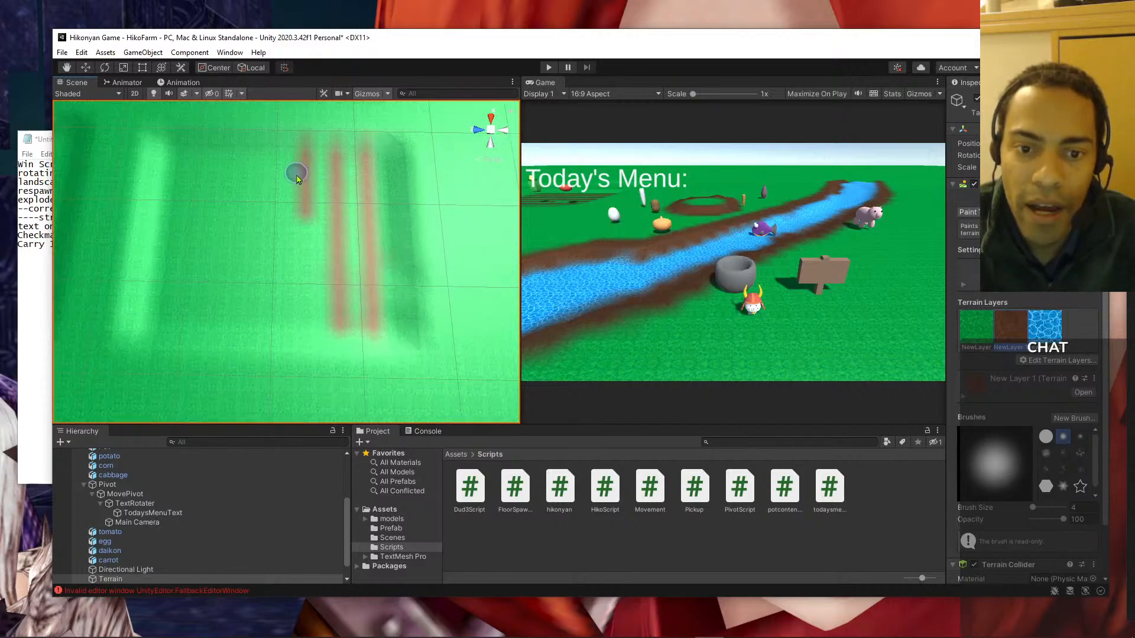
# - Complete the third brown row down to the plot's far border, undoing the stray strokes along it
pyautogui.scroll(1, 301, 180)
pyautogui.moveTo(302, 180)
pyautogui.mouseDown(button='middle')
pyautogui.moveTo(322, 149)
pyautogui.moveTo(309, 151)
pyautogui.mouseUp(button='middle')
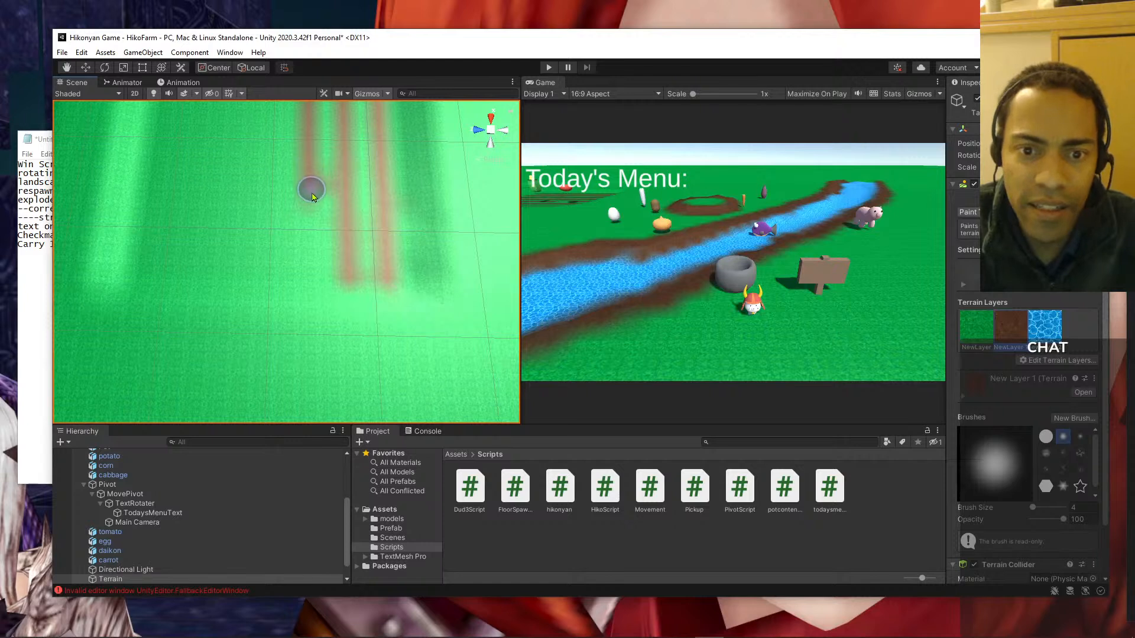
pyautogui.moveTo(310, 172); pyautogui.dragTo(307, 259)
pyautogui.hotkey('ctrl', 'z')
pyautogui.hotkey('ctrl', 'z')
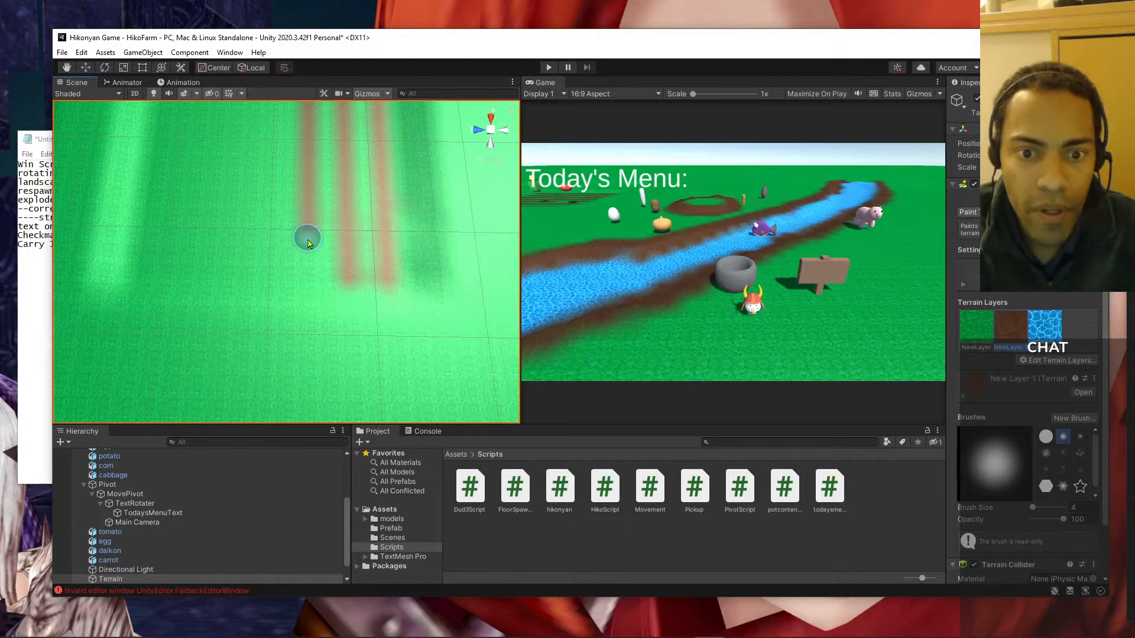
pyautogui.moveTo(309, 228); pyautogui.dragTo(313, 277)
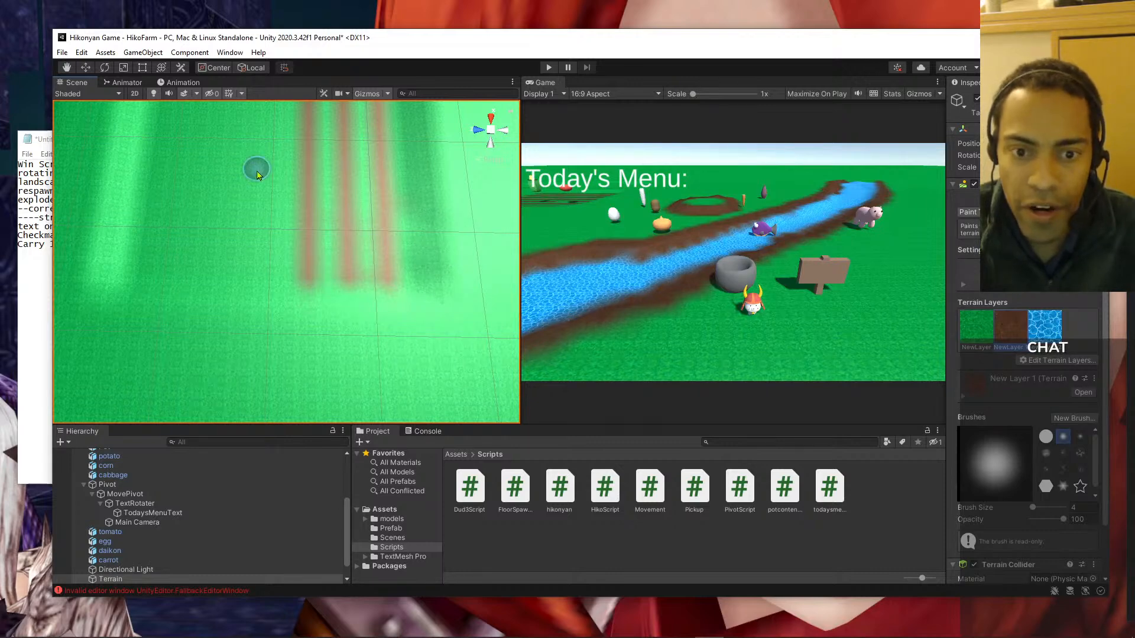
# - Paint a fourth brown row beside the third across the plot's full length, undoing the misplaced starting strokes
pyautogui.scroll(-2, 265, 173)
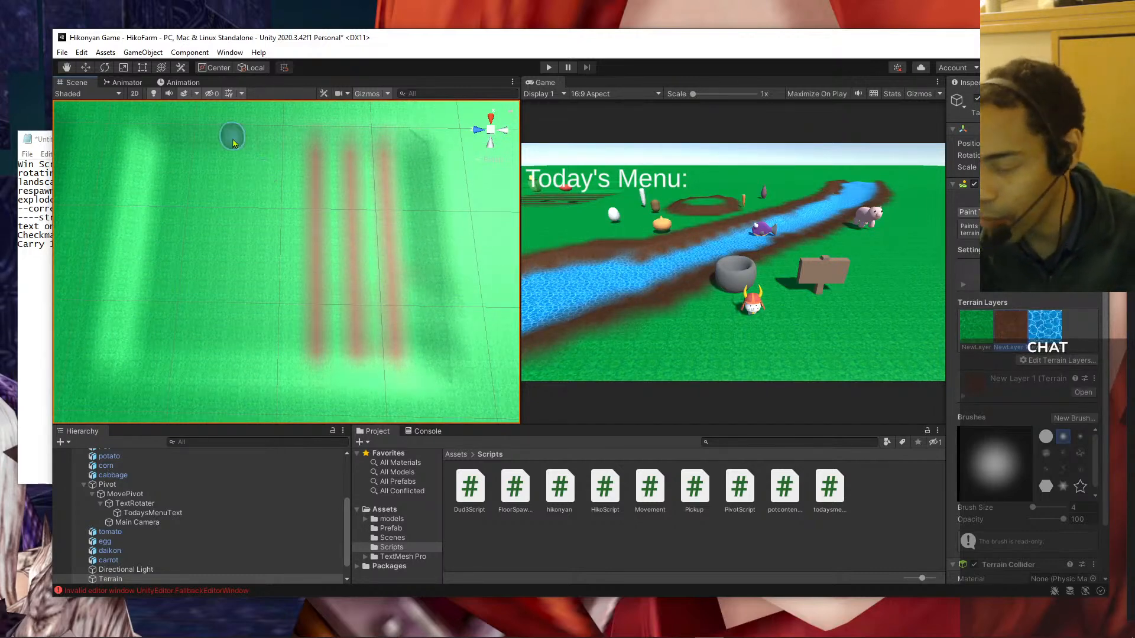
pyautogui.moveTo(282, 154); pyautogui.dragTo(286, 173)
pyautogui.hotkey('ctrl', 'z')
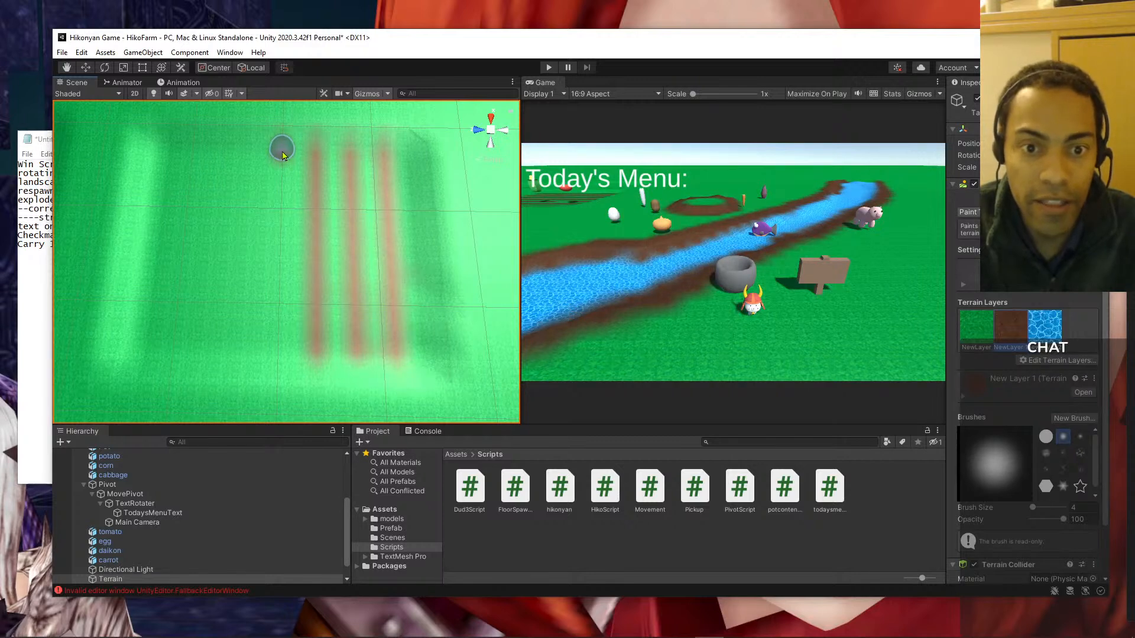
pyautogui.moveTo(278, 147); pyautogui.dragTo(283, 195)
pyautogui.hotkey('ctrl', 'z')
pyautogui.hotkey('ctrl', 'z')
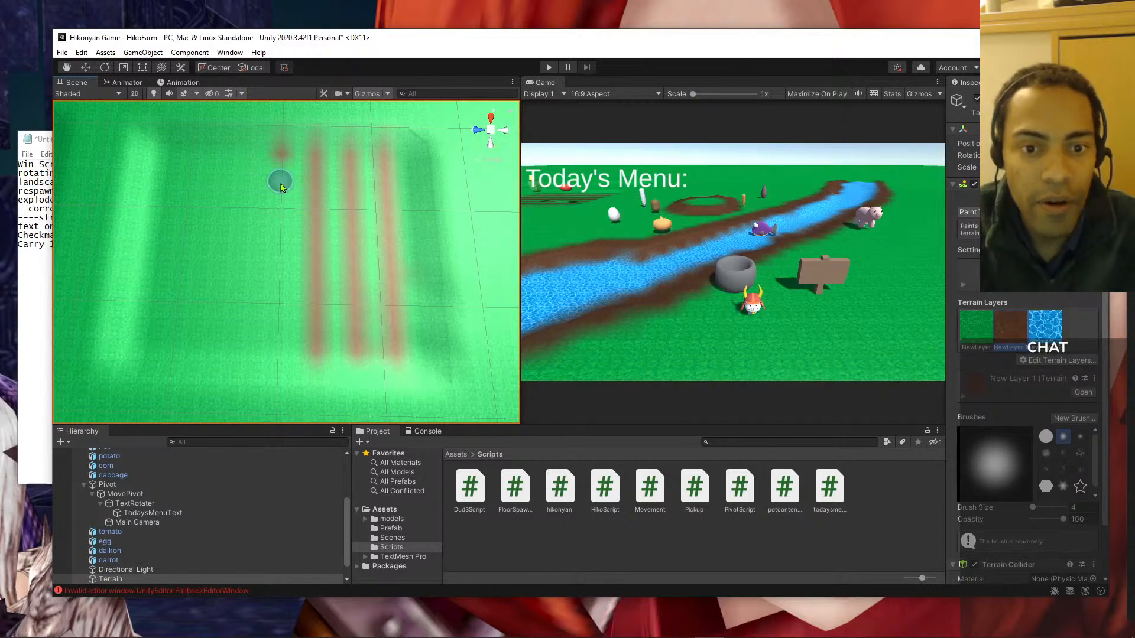
pyautogui.moveTo(286, 162); pyautogui.dragTo(331, 177, button='middle')
pyautogui.moveTo(335, 201); pyautogui.dragTo(335, 385)
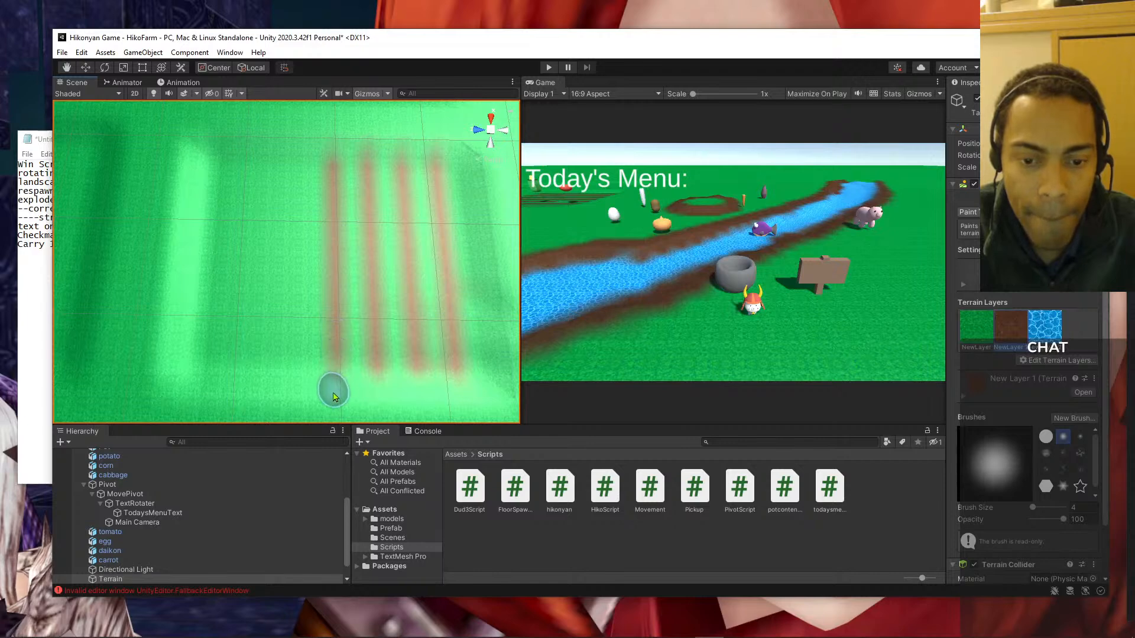
pyautogui.click(299, 169)
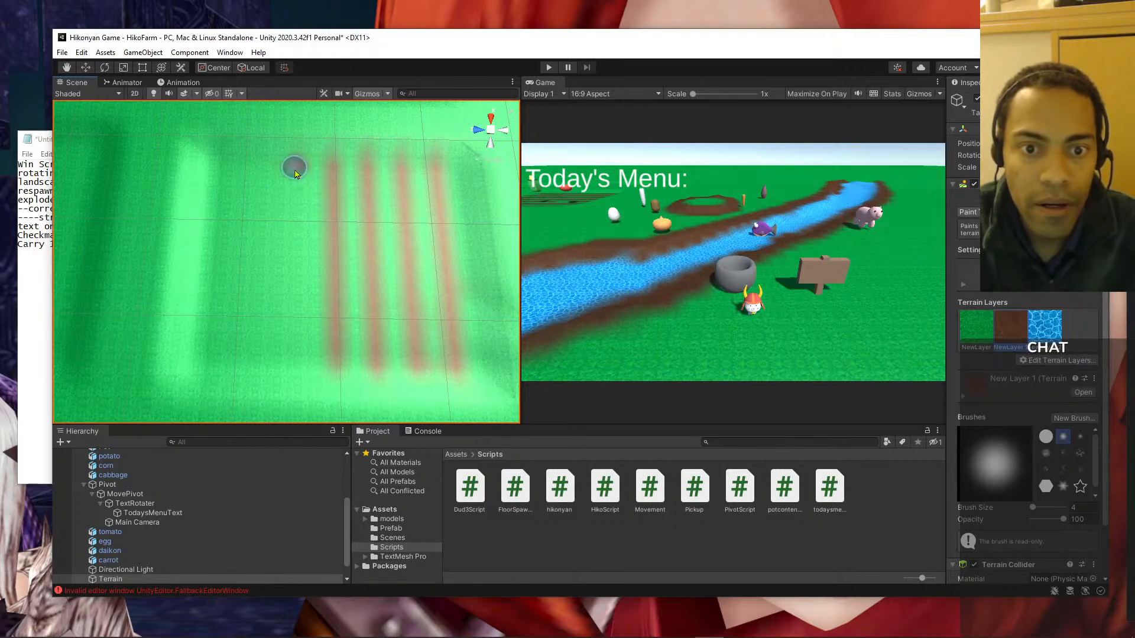
# - Switch to Notepad and add the line "------check if item already in soup" beneath the stretch goal entry
pyautogui.click(32, 262)
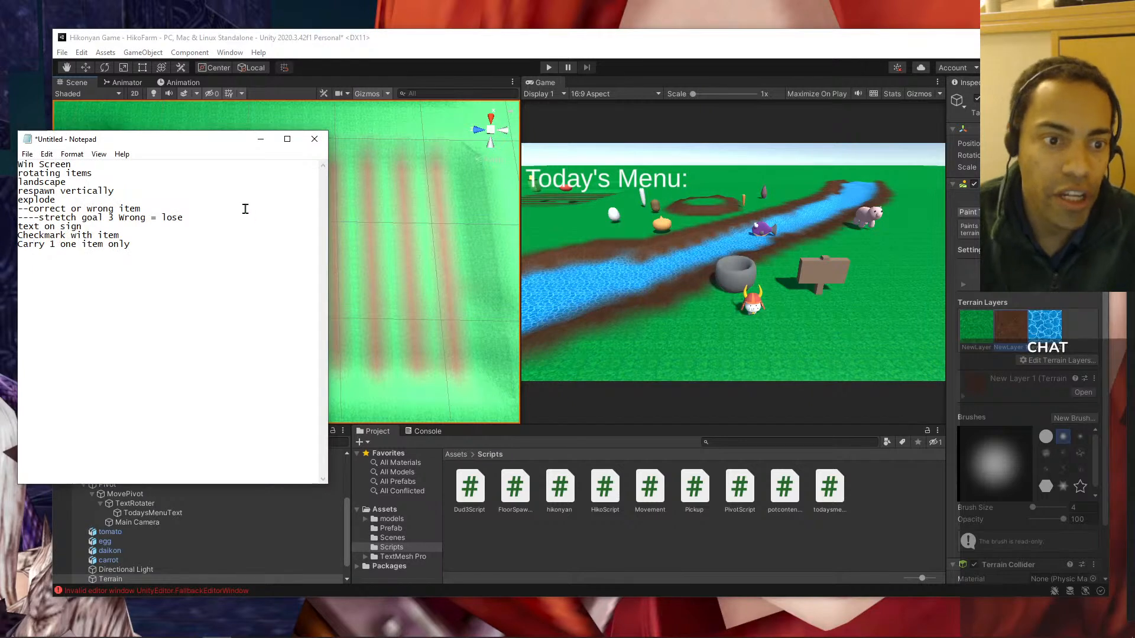
pyautogui.click(220, 221)
pyautogui.press('Return')
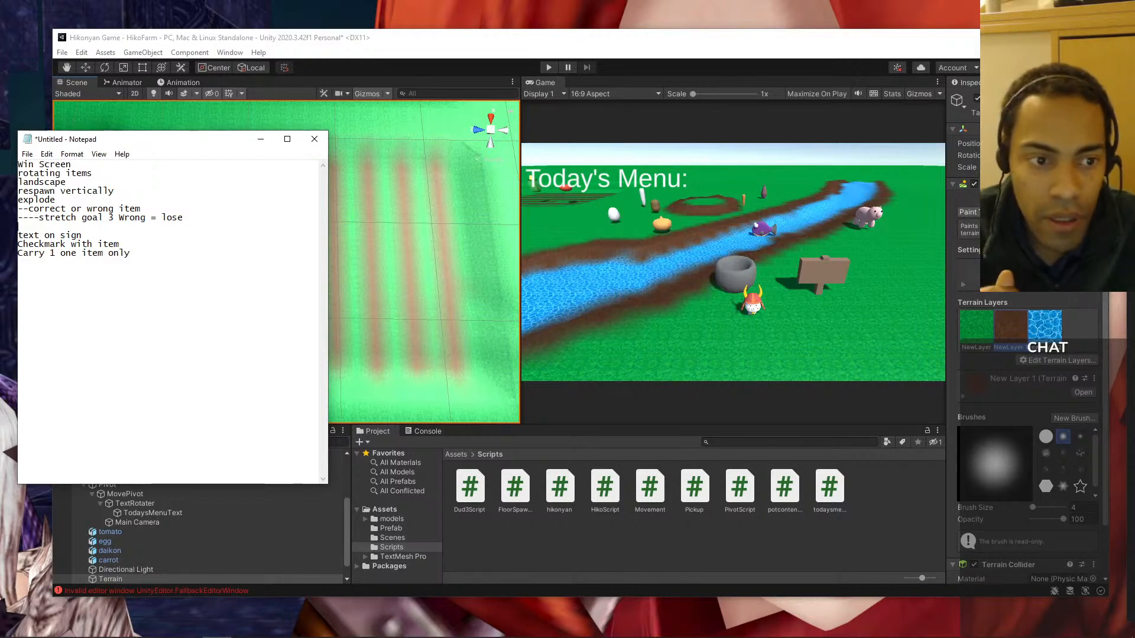
pyautogui.write('---')
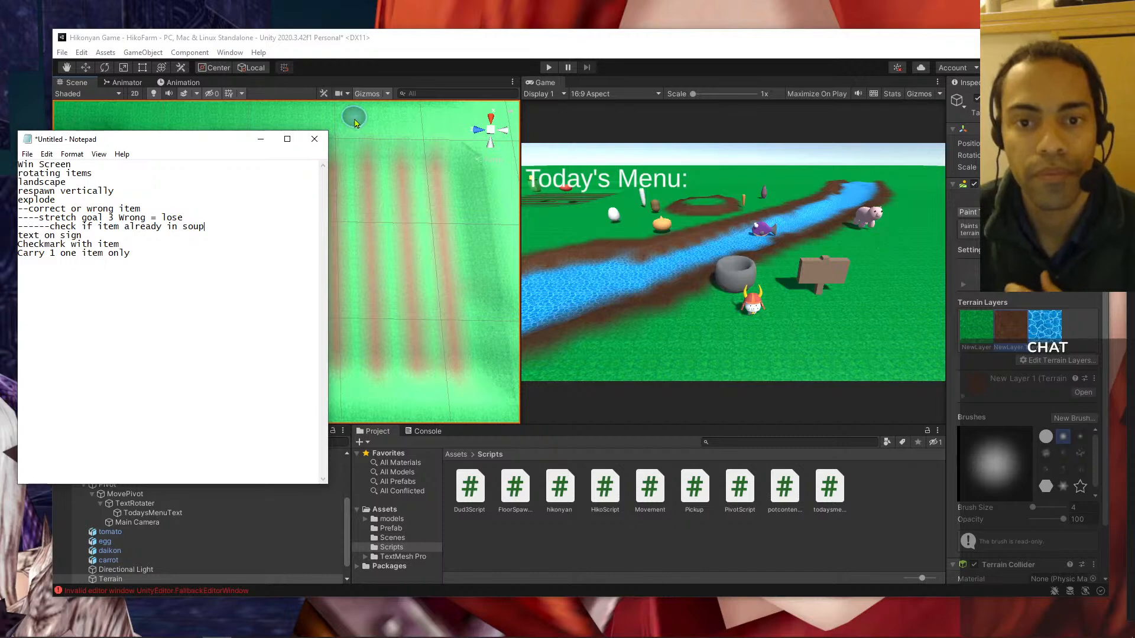
pyautogui.click(371, 74)
pyautogui.click(298, 183)
pyautogui.moveTo(307, 202)
pyautogui.mouseDown()
pyautogui.moveTo(293, 172)
pyautogui.moveTo(297, 199)
pyautogui.mouseUp()
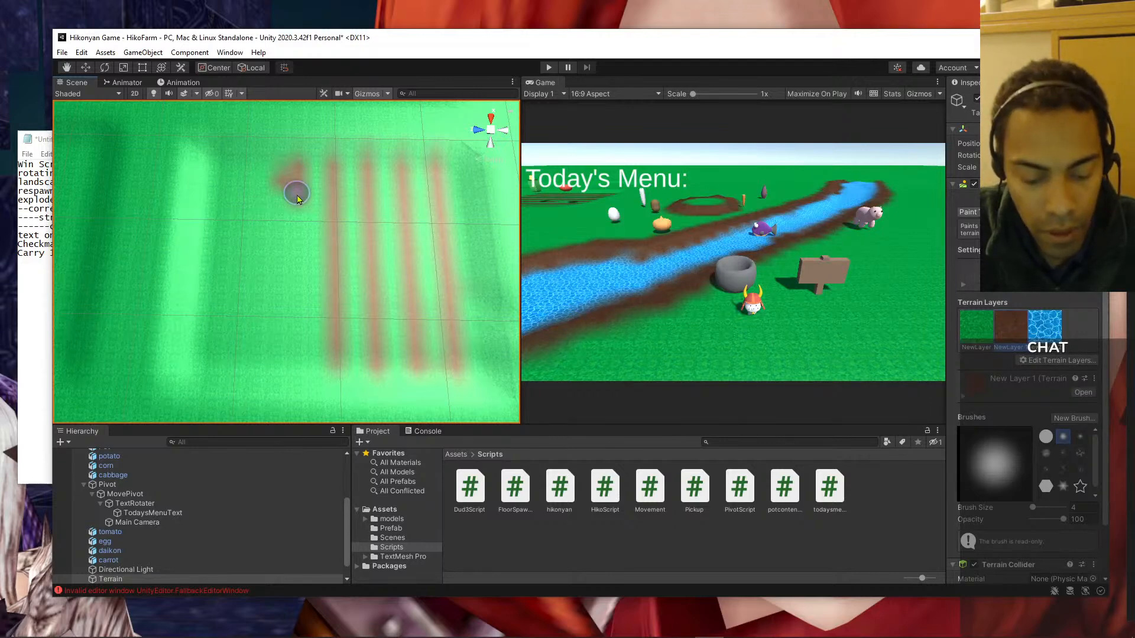
pyautogui.hotkey('ctrl', 'z')
# - Add the line "fire or logs under pot" at the end of the Notepad task list and return to Unity
pyautogui.click(17, 305)
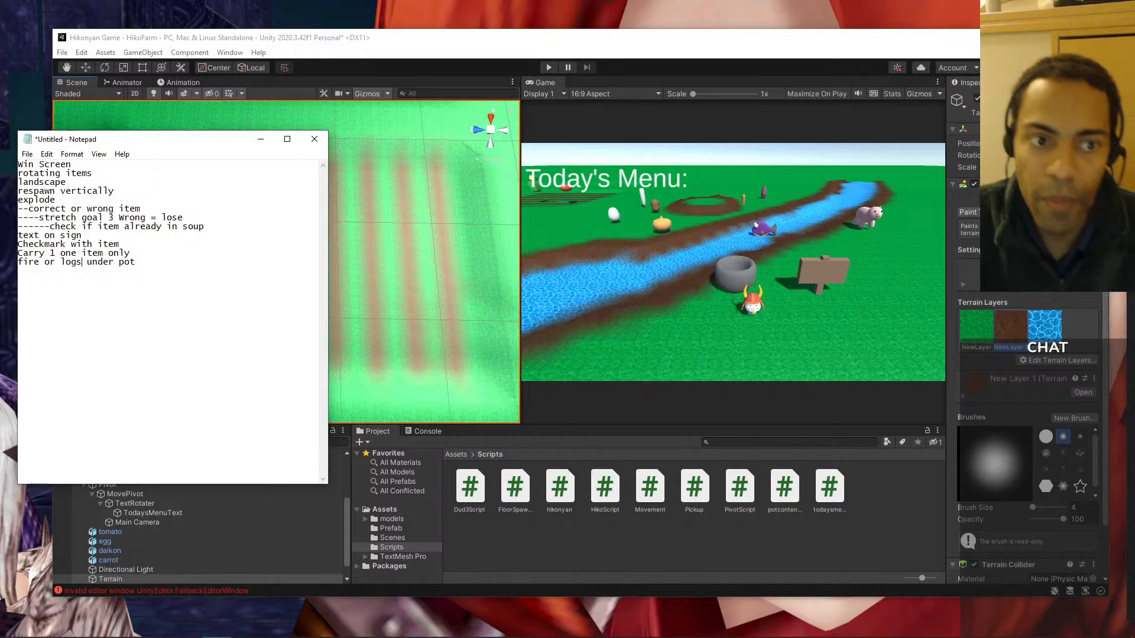
pyautogui.click(298, 52)
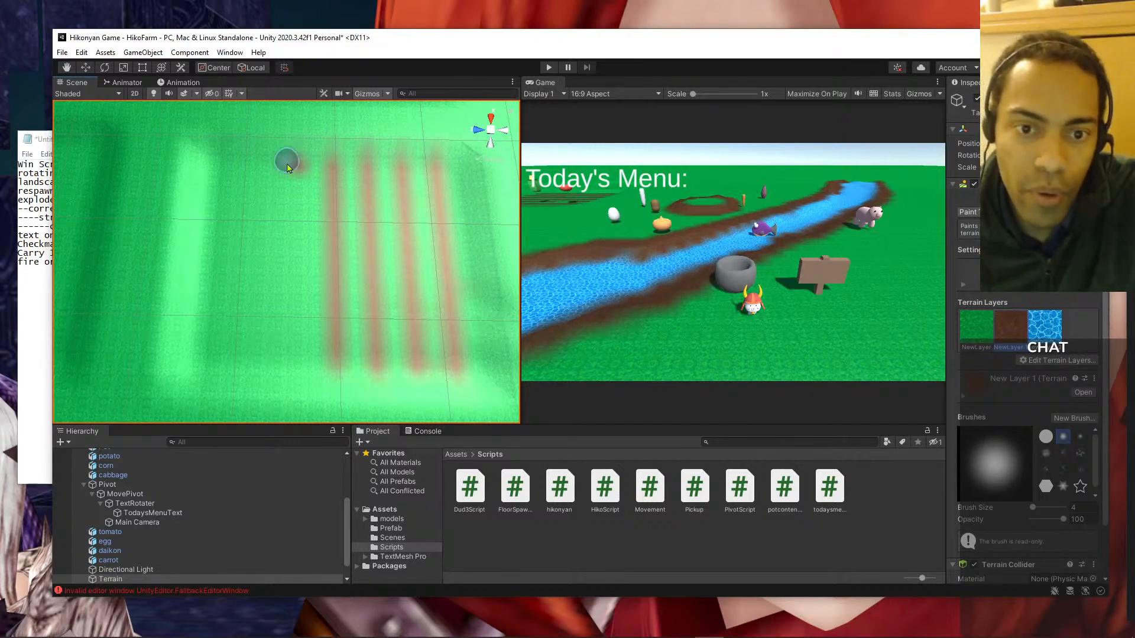
# - Paint a fifth brown row parallel to the fourth, from the plot's near border down to its far border
pyautogui.moveTo(298, 168); pyautogui.dragTo(300, 203)
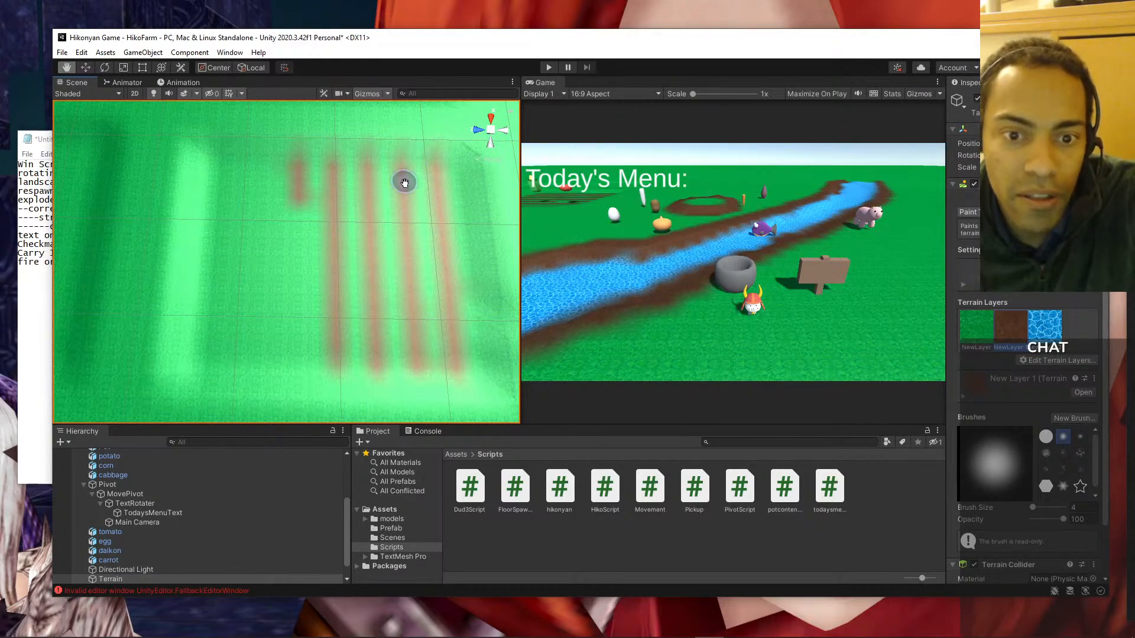
pyautogui.moveTo(380, 216); pyautogui.dragTo(381, 195, button='middle')
pyautogui.scroll(3, 335, 221)
pyautogui.moveTo(304, 166)
pyautogui.mouseDown()
pyautogui.moveTo(304, 289)
pyautogui.moveTo(299, 243)
pyautogui.moveTo(300, 278)
pyautogui.mouseUp()
pyautogui.moveTo(301, 323); pyautogui.dragTo(303, 372)
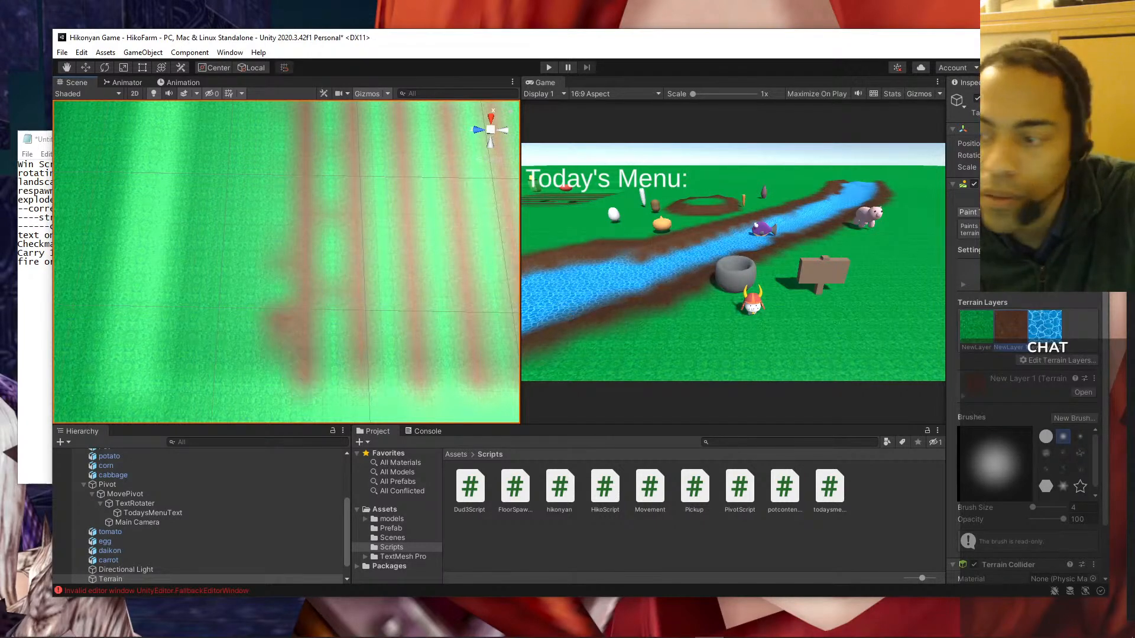
# - Paint the green grass layer over the brown smudges around the far end of the fifth row
pyautogui.click(979, 335)
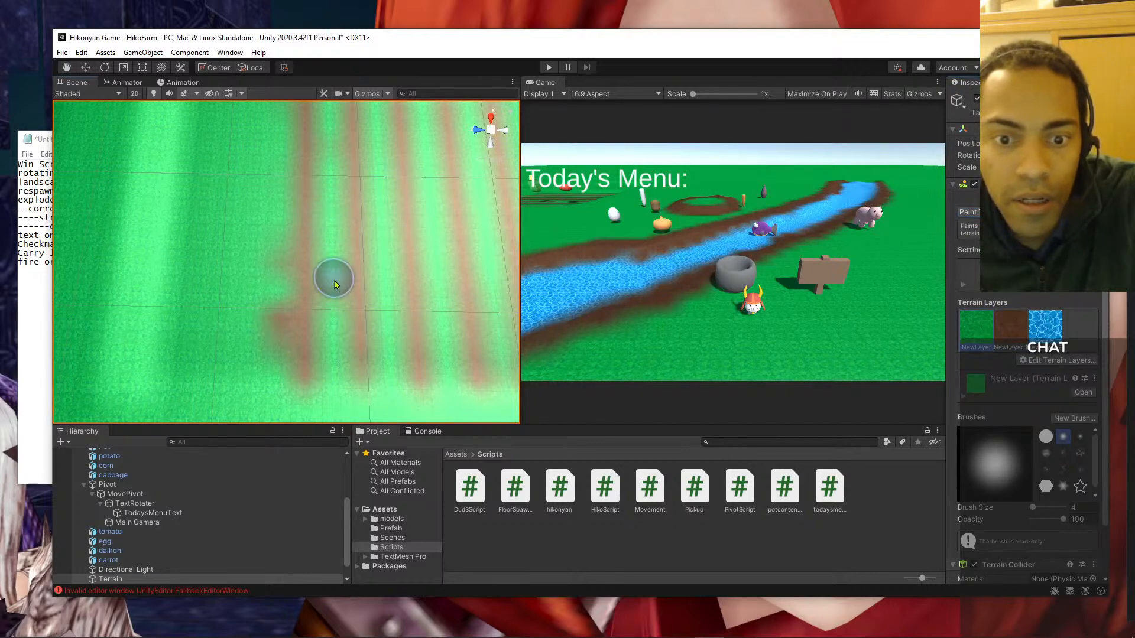
pyautogui.moveTo(324, 297)
pyautogui.mouseDown()
pyautogui.moveTo(273, 266)
pyautogui.moveTo(271, 317)
pyautogui.moveTo(220, 349)
pyautogui.moveTo(280, 354)
pyautogui.mouseUp()
pyautogui.scroll(-5, 314, 193)
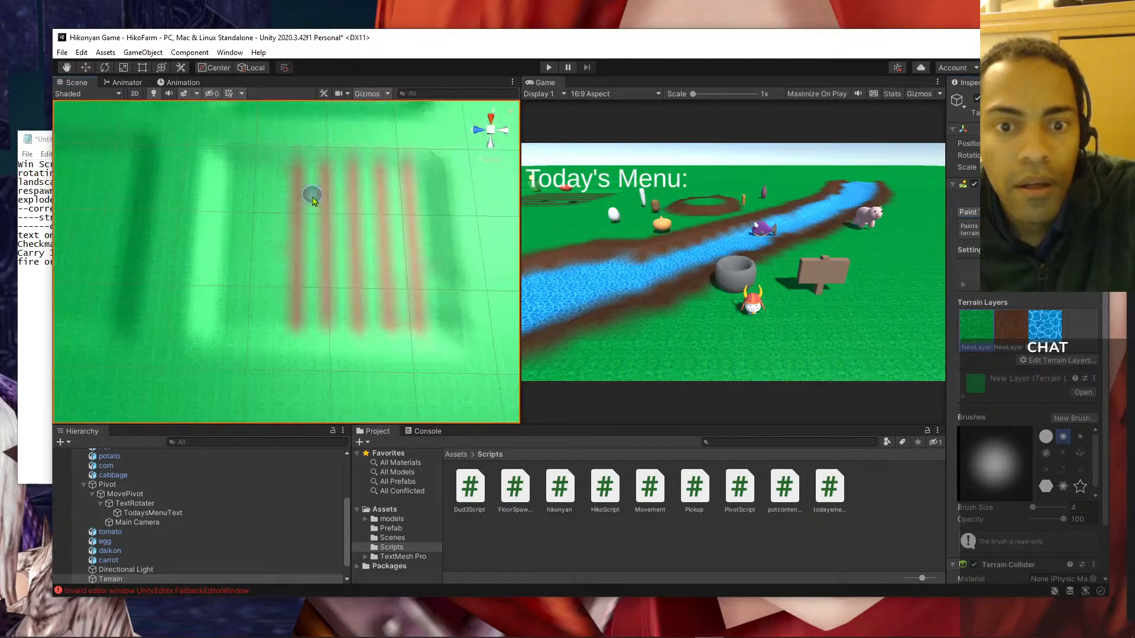
# - Paint a sixth brown row on the inner side of the fifth and cover the spill between them with the green grass layer
pyautogui.scroll(-2, 346, 187)
pyautogui.click(1010, 326)
pyautogui.scroll(6, 266, 248)
pyautogui.scroll(3, 269, 188)
pyautogui.scroll(-4, 278, 188)
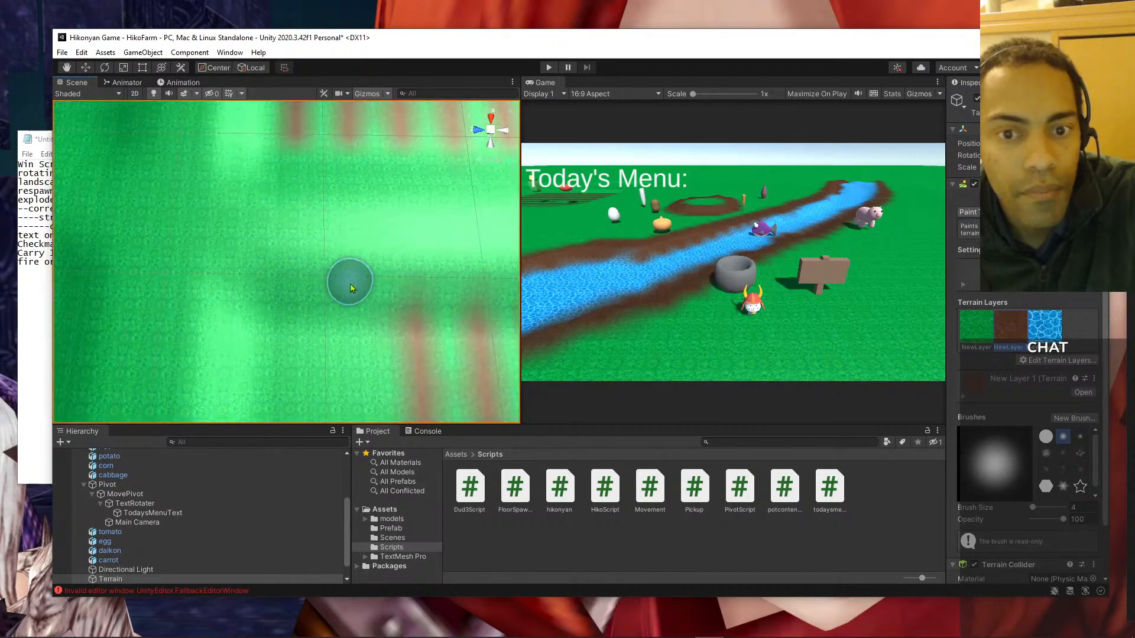
pyautogui.scroll(-3, 355, 290)
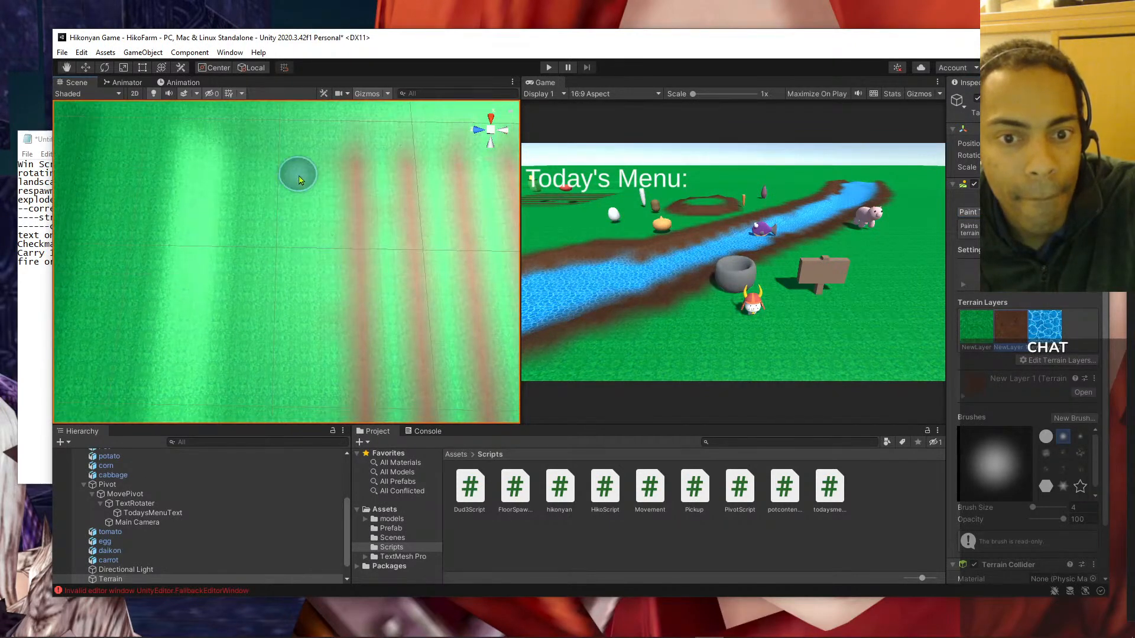
pyautogui.moveTo(304, 157)
pyautogui.mouseDown()
pyautogui.moveTo(301, 251)
pyautogui.moveTo(301, 224)
pyautogui.mouseUp()
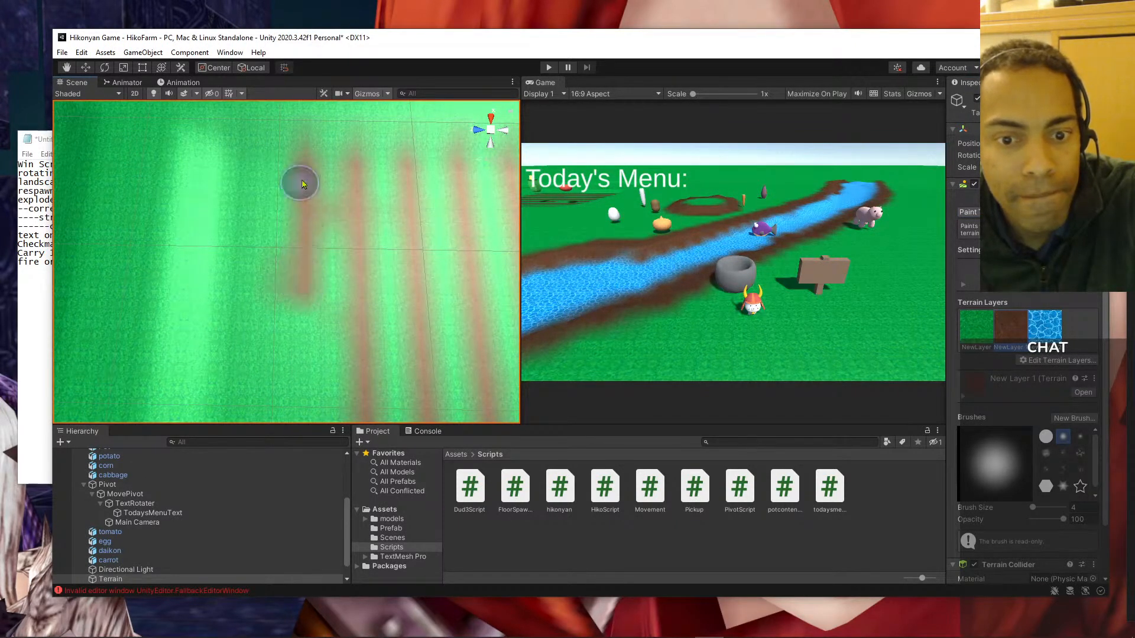
pyautogui.scroll(-3, 301, 223)
pyautogui.moveTo(301, 284); pyautogui.dragTo(296, 401)
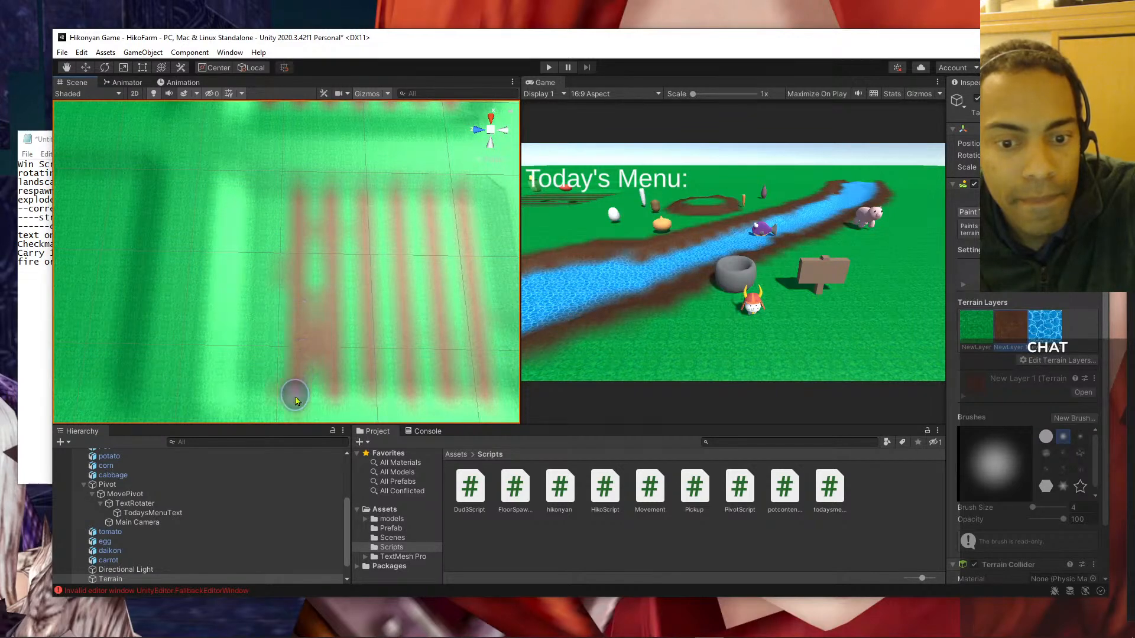
pyautogui.click(985, 323)
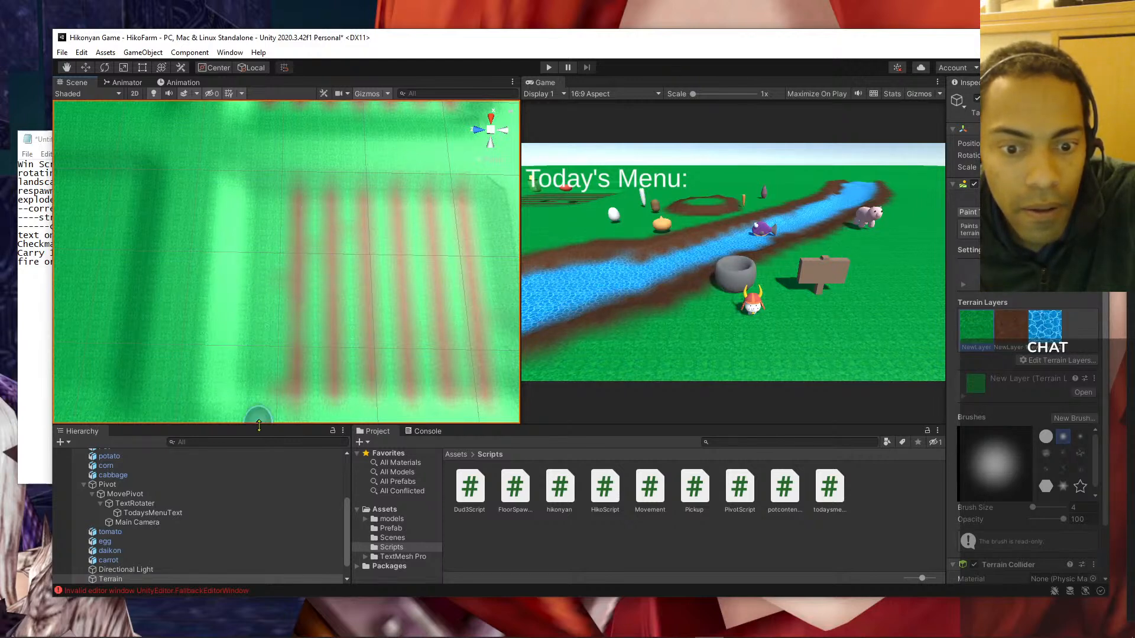
# - Paint a seventh brown row on the inner side of the sixth and trim its outer side and the gap with the green grass layer
pyautogui.click(998, 328)
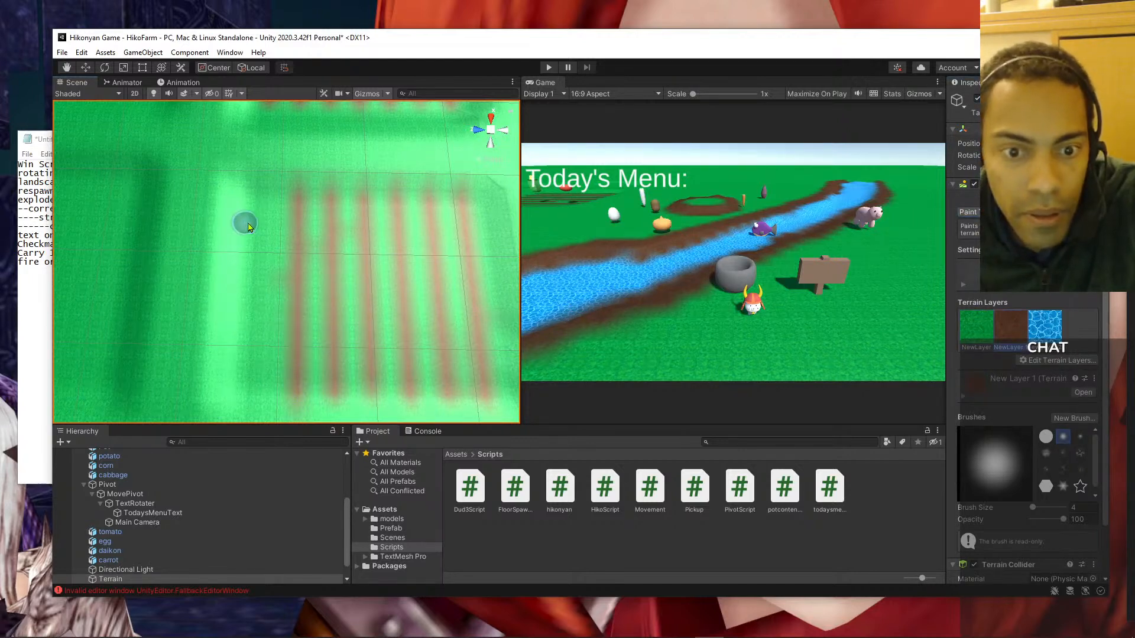
pyautogui.moveTo(259, 196); pyautogui.dragTo(253, 392)
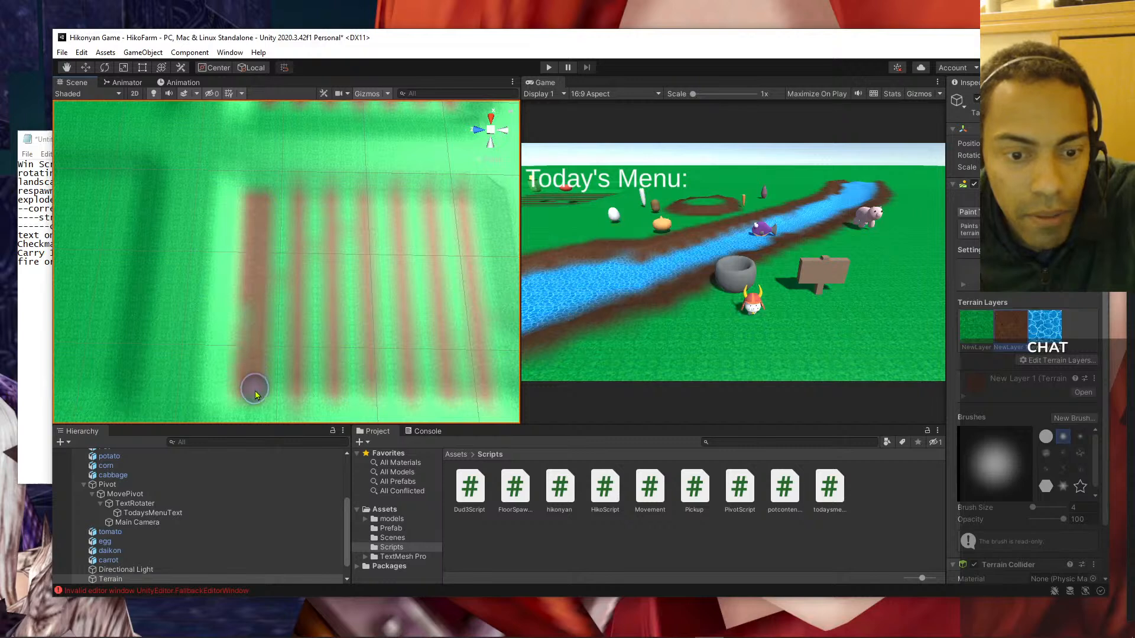
pyautogui.click(976, 329)
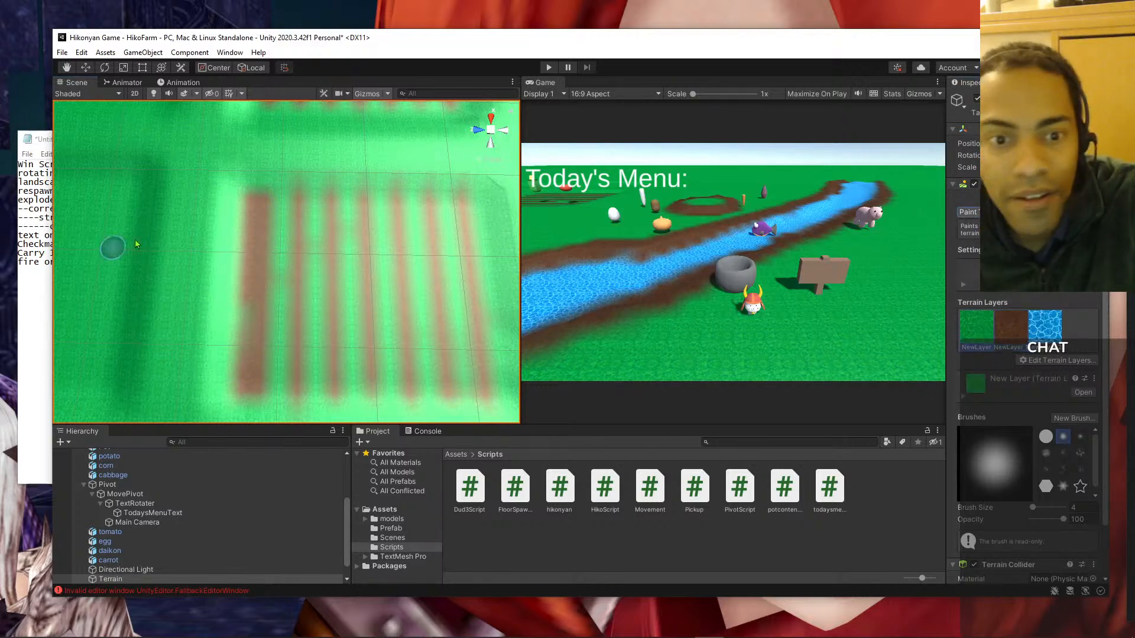
pyautogui.moveTo(246, 222); pyautogui.dragTo(234, 402)
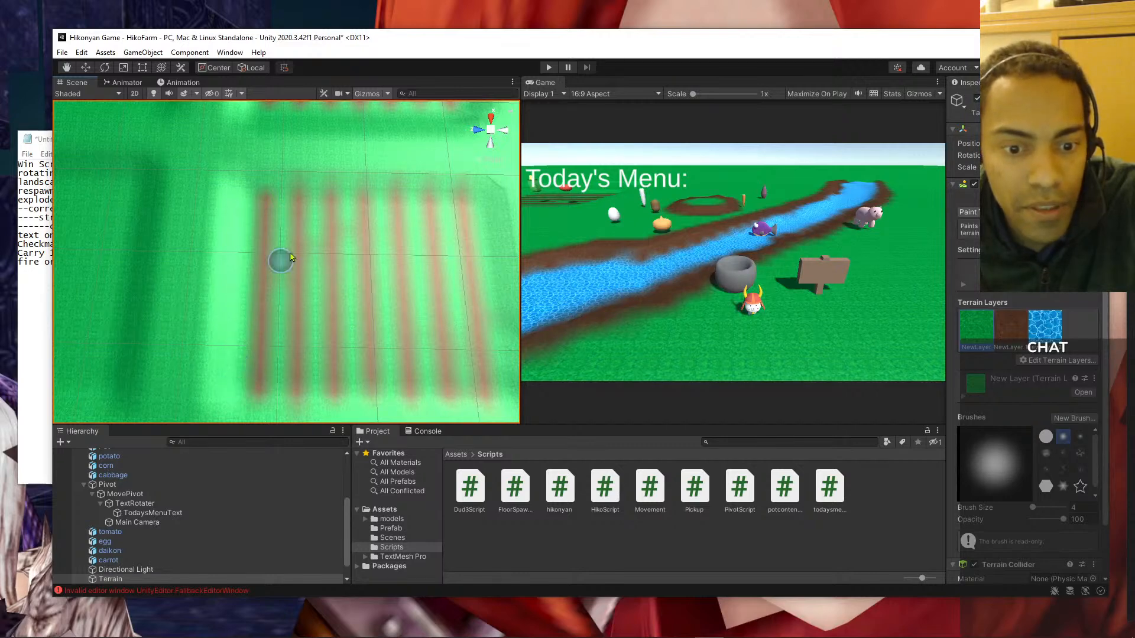
pyautogui.moveTo(282, 263); pyautogui.dragTo(279, 287)
# - Paint the first brown row in the neighbouring empty plot, along the border facing the seven finished rows, and narrow it with the green grass layer
pyautogui.scroll(-5, 275, 213)
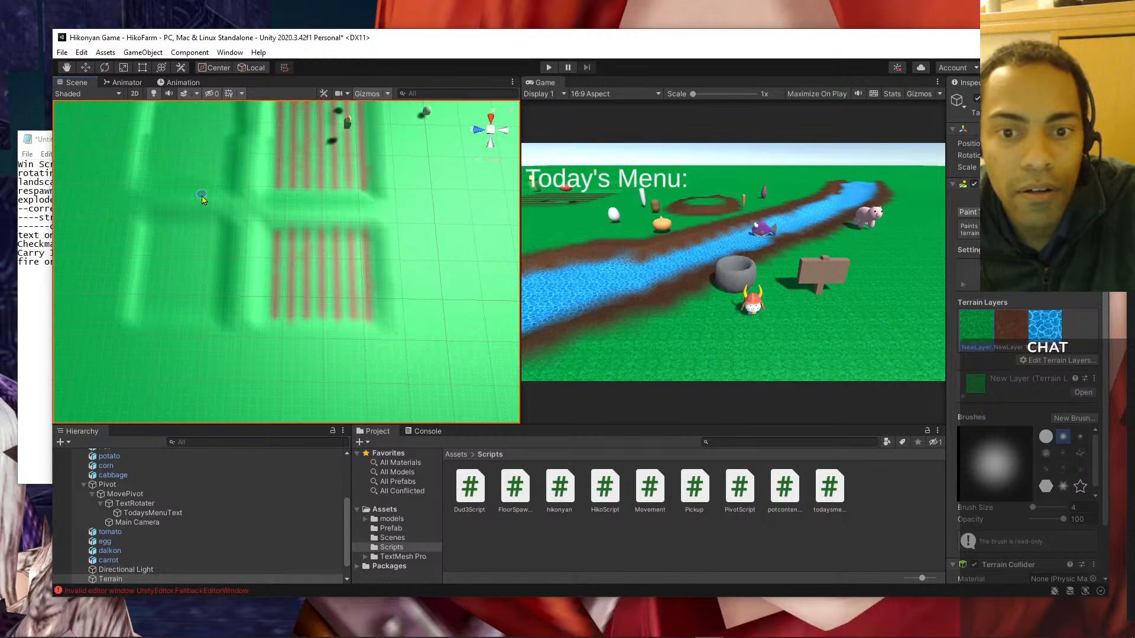
pyautogui.scroll(3, 180, 253)
pyautogui.moveTo(187, 227)
pyautogui.mouseDown(button='middle')
pyautogui.moveTo(251, 234)
pyautogui.moveTo(198, 227)
pyautogui.mouseUp(button='middle')
pyautogui.scroll(-7, 233, 259)
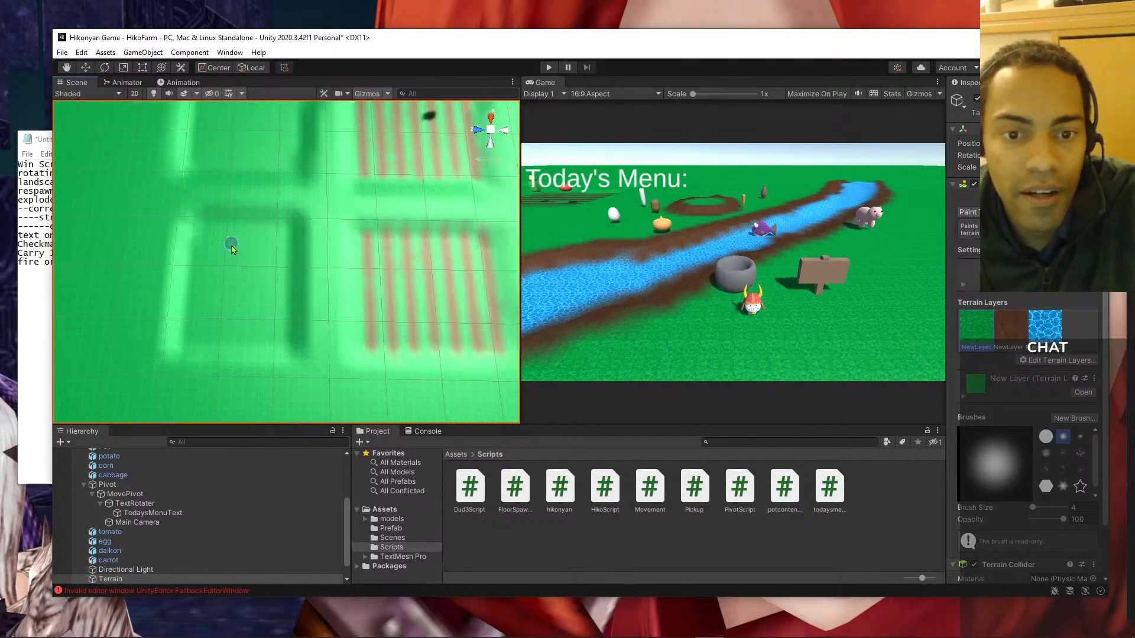
pyautogui.moveTo(228, 235)
pyautogui.mouseDown(button='middle')
pyautogui.moveTo(229, 254)
pyautogui.moveTo(230, 230)
pyautogui.mouseUp(button='middle')
pyautogui.scroll(6, 231, 231)
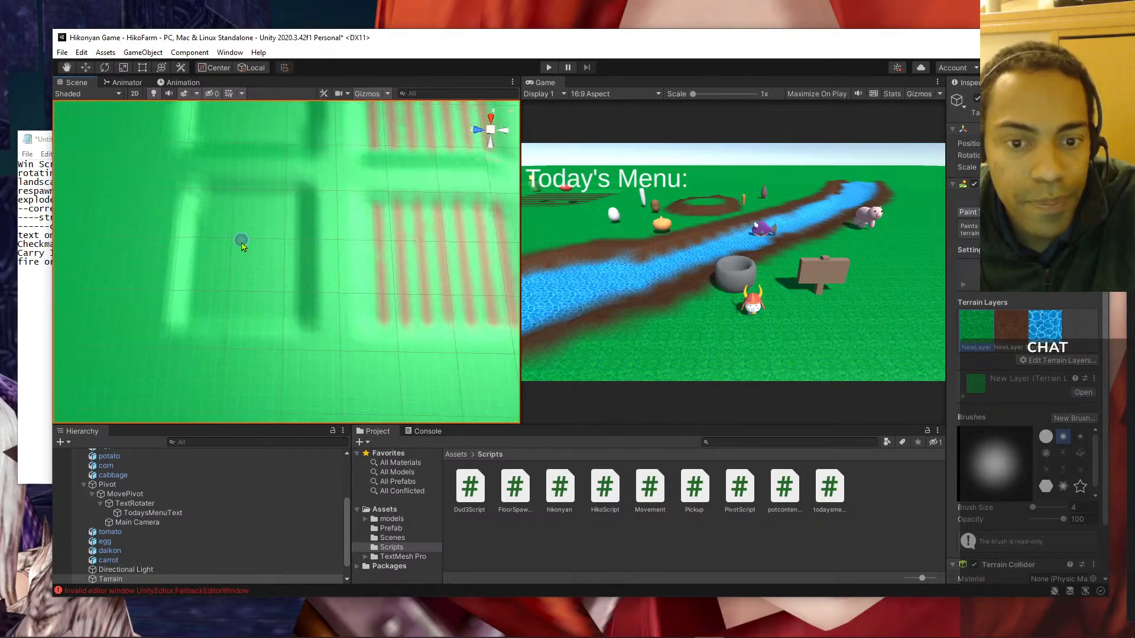
pyautogui.click(1011, 326)
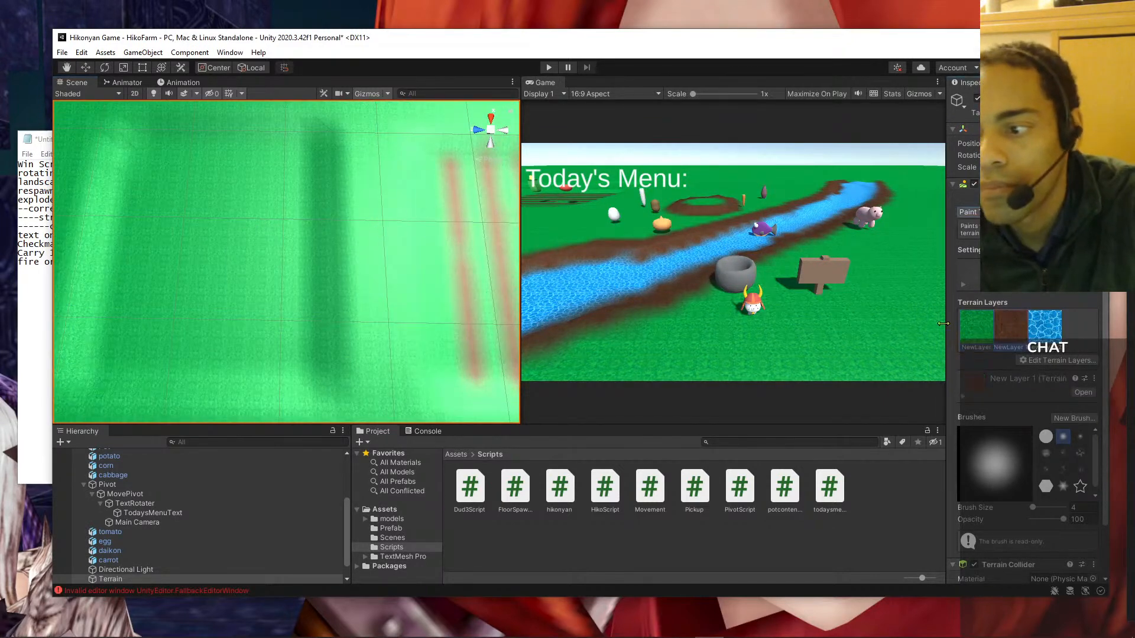
pyautogui.scroll(-2, 341, 171)
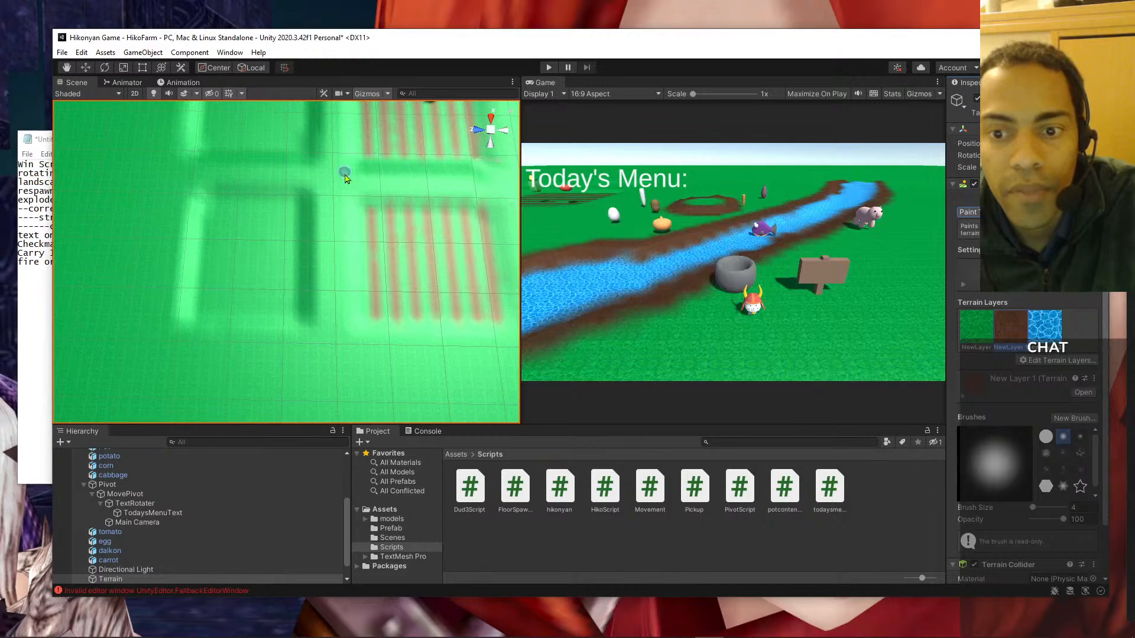
pyautogui.scroll(2, 346, 202)
pyautogui.moveTo(294, 169); pyautogui.dragTo(291, 354)
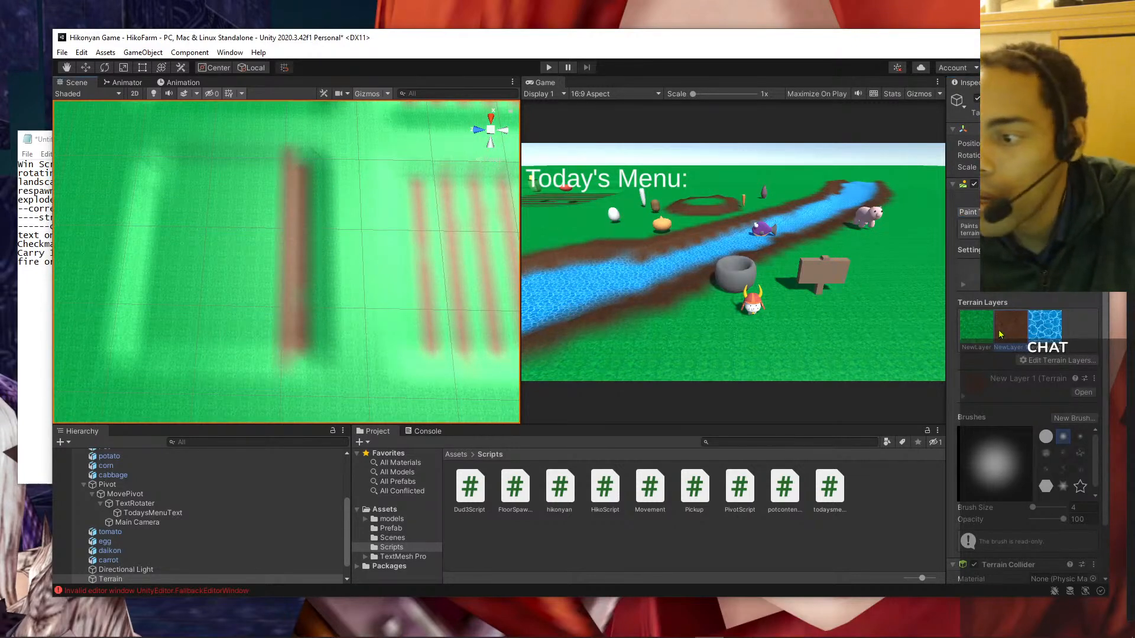
pyautogui.click(979, 330)
pyautogui.moveTo(304, 175); pyautogui.dragTo(309, 341)
pyautogui.moveTo(375, 247)
pyautogui.mouseDown(button='middle')
pyautogui.moveTo(400, 218)
pyautogui.moveTo(339, 218)
pyautogui.moveTo(421, 225)
pyautogui.mouseUp(button='middle')
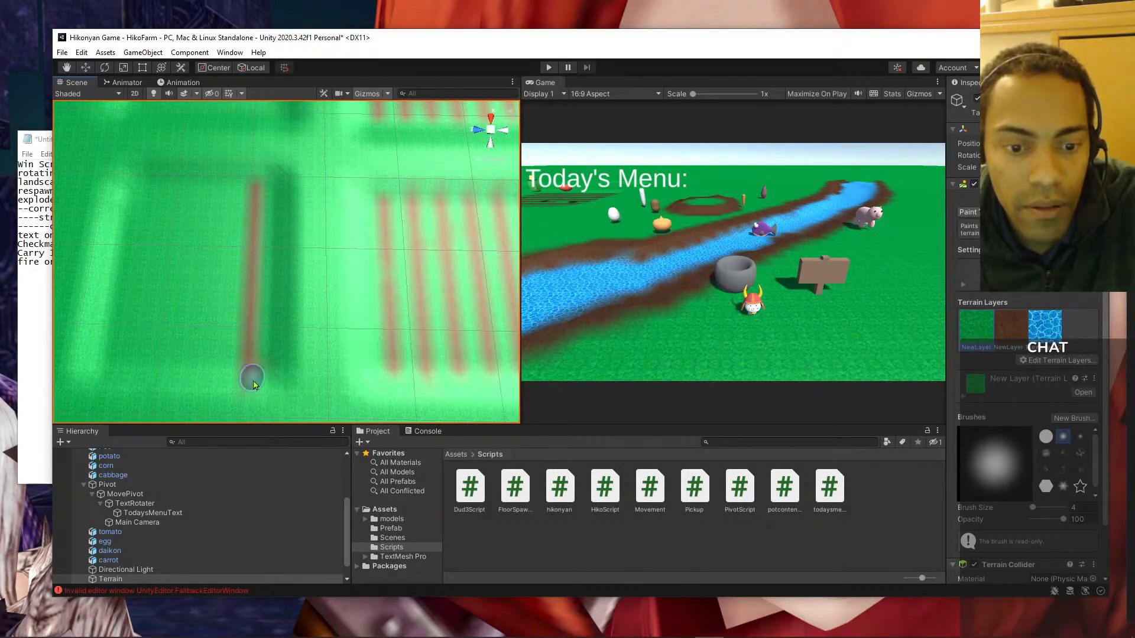
# - Paint a second brown row parallel to the first in this plot and narrow its outer side with the green grass layer
pyautogui.moveTo(334, 179); pyautogui.dragTo(460, 198, button='middle')
pyautogui.click(999, 314)
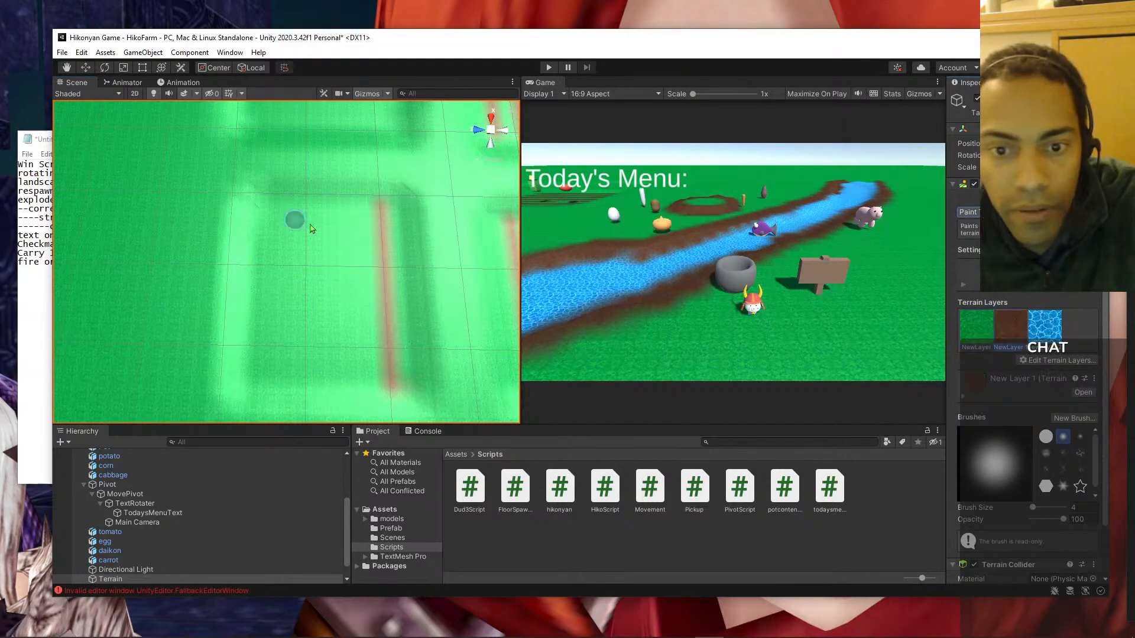
pyautogui.moveTo(360, 218)
pyautogui.mouseDown()
pyautogui.moveTo(349, 223)
pyautogui.moveTo(353, 382)
pyautogui.moveTo(346, 296)
pyautogui.mouseUp()
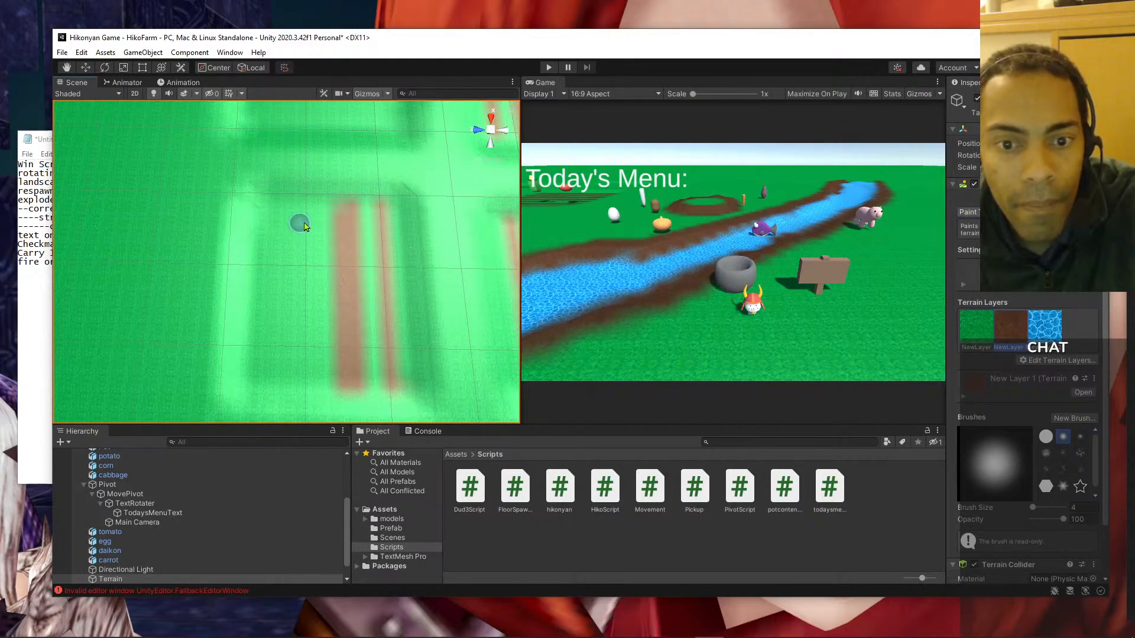
pyautogui.click(975, 322)
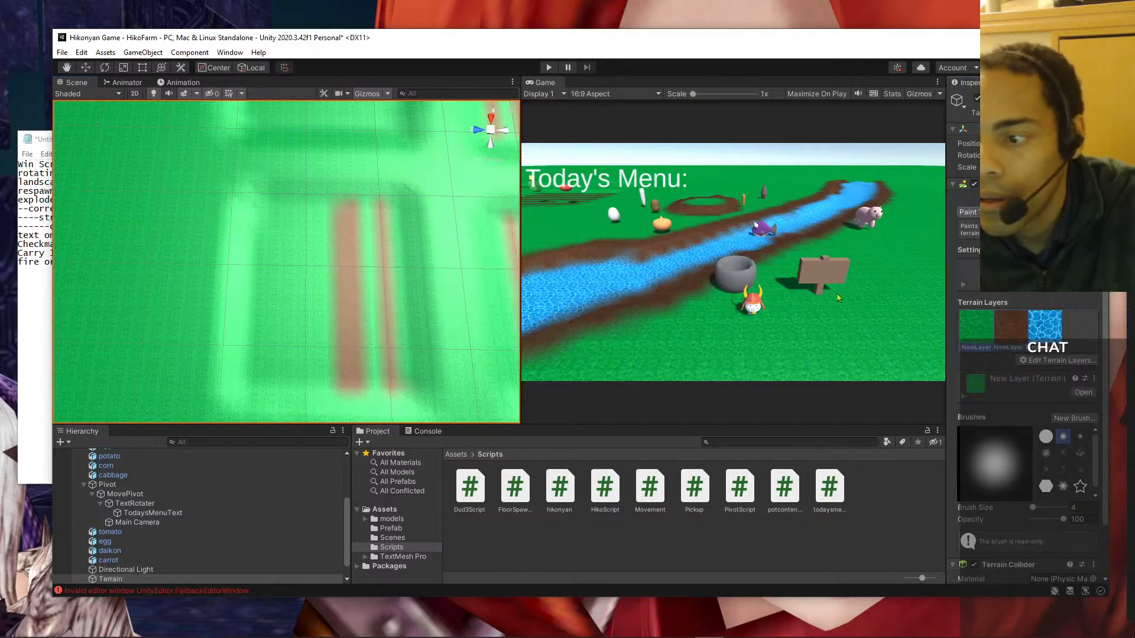
pyautogui.moveTo(338, 218); pyautogui.dragTo(343, 388)
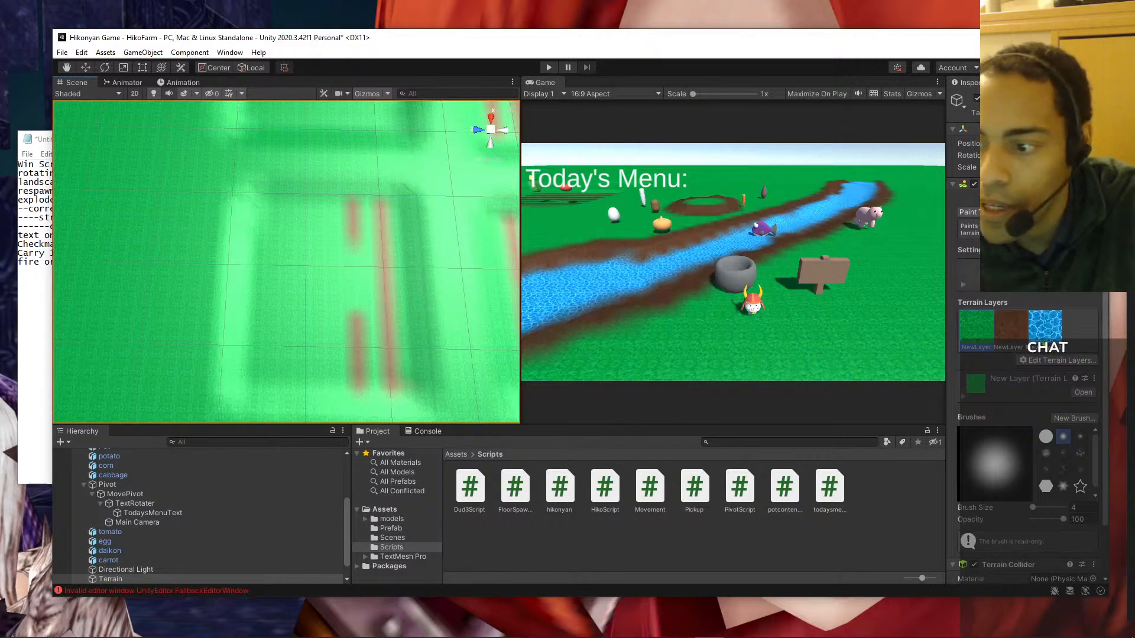
# - Fill the gap in the middle of the second row with the brown layer and cover the spill on both sides with green grass
pyautogui.click(1021, 331)
pyautogui.moveTo(352, 315); pyautogui.dragTo(356, 251)
pyautogui.click(980, 325)
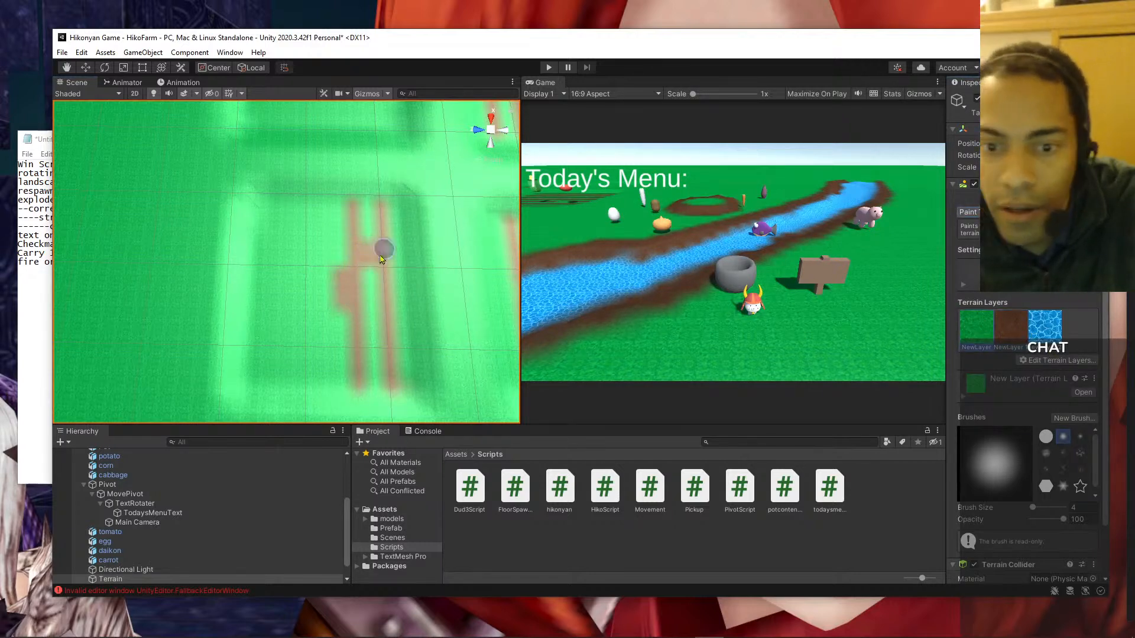
pyautogui.moveTo(366, 287); pyautogui.dragTo(367, 253)
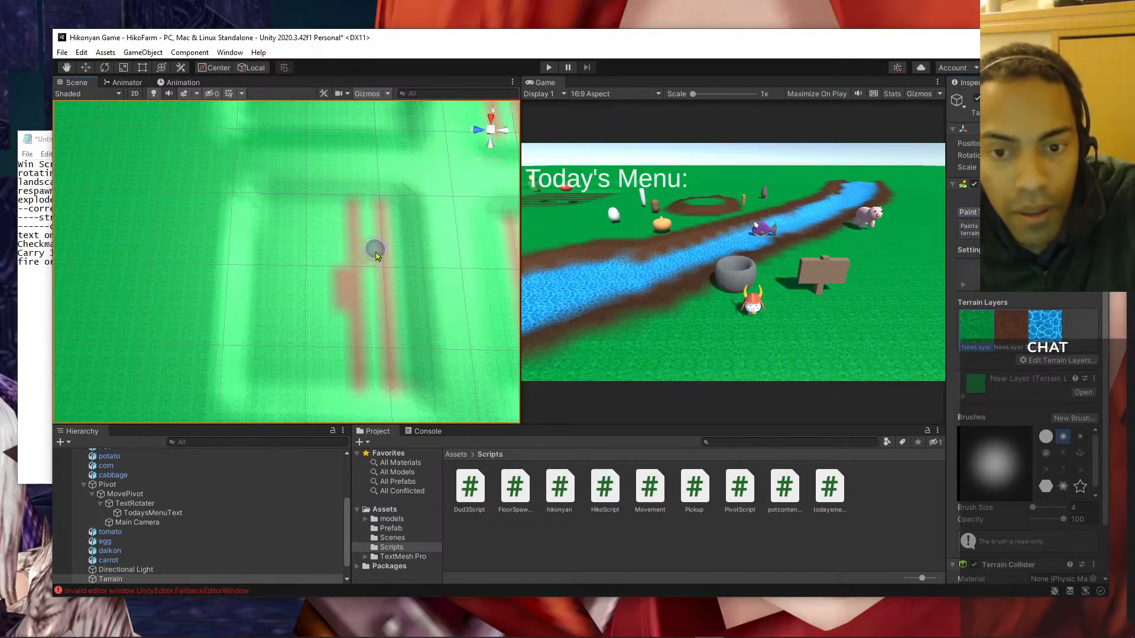
pyautogui.scroll(3, 372, 248)
pyautogui.moveTo(437, 242)
pyautogui.mouseDown()
pyautogui.moveTo(439, 269)
pyautogui.moveTo(440, 245)
pyautogui.mouseUp()
pyautogui.hotkey('ctrl', 'z')
pyautogui.moveTo(392, 301)
pyautogui.mouseDown()
pyautogui.moveTo(389, 291)
pyautogui.moveTo(379, 368)
pyautogui.mouseUp()
pyautogui.scroll(-4, 342, 177)
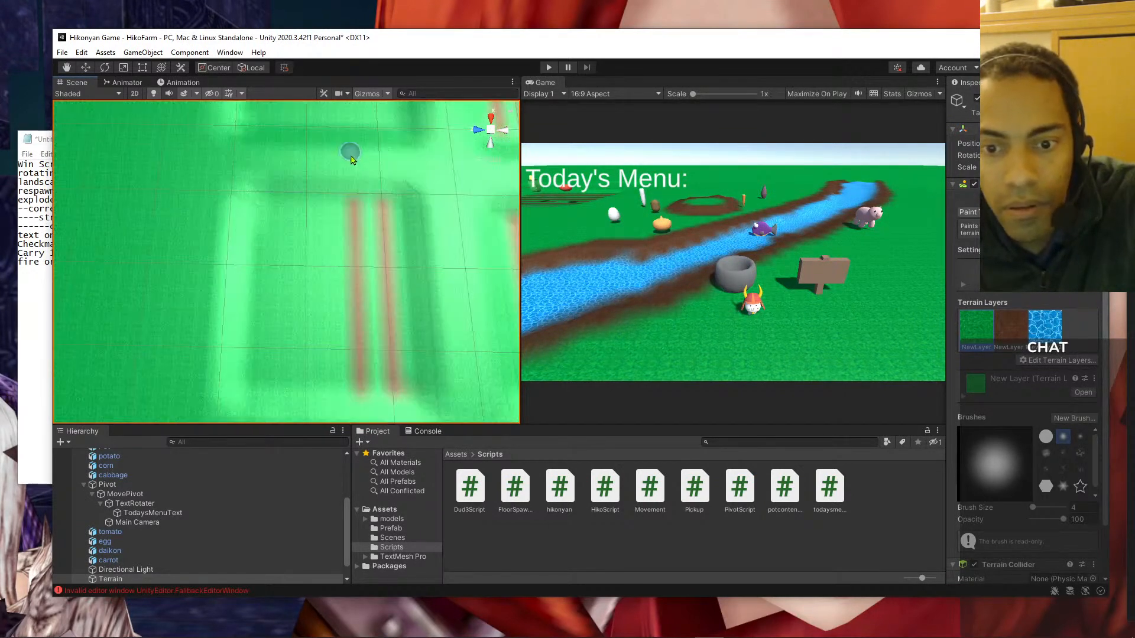
# - Paint a third brown row beside the second along the plot's length and trim its outer side with the green grass layer
pyautogui.scroll(2, 422, 228)
pyautogui.click(1009, 331)
pyautogui.moveTo(346, 190)
pyautogui.mouseDown()
pyautogui.moveTo(326, 189)
pyautogui.moveTo(325, 386)
pyautogui.moveTo(347, 198)
pyautogui.moveTo(327, 203)
pyautogui.moveTo(315, 326)
pyautogui.moveTo(325, 340)
pyautogui.moveTo(319, 286)
pyautogui.moveTo(331, 335)
pyautogui.mouseUp()
pyautogui.scroll(-2, 322, 340)
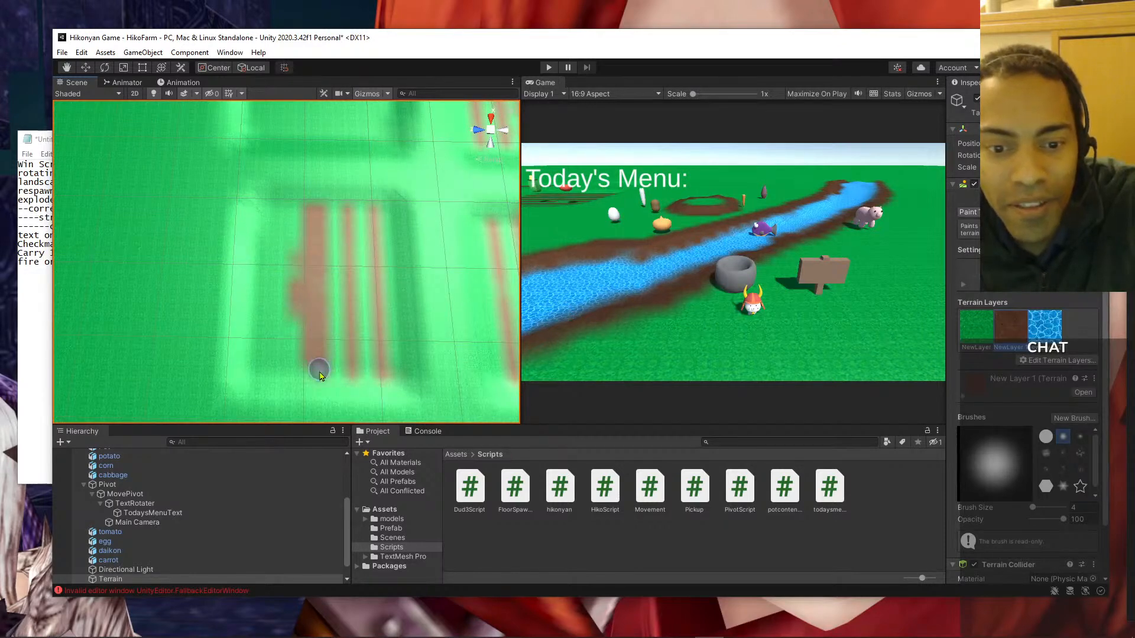
pyautogui.click(978, 329)
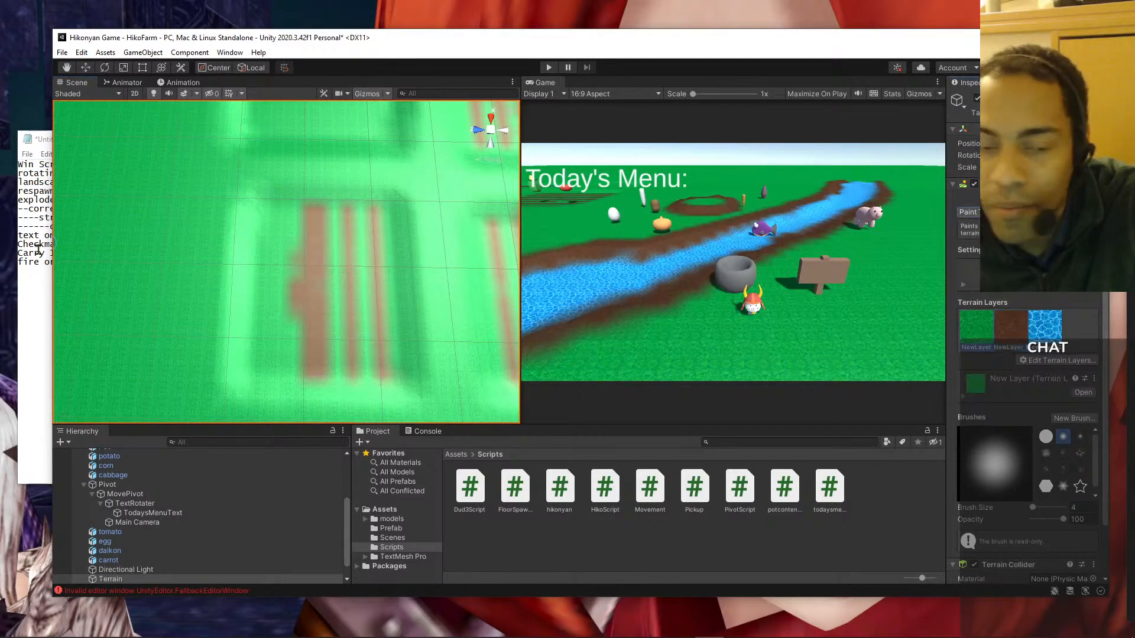
pyautogui.scroll(3, 254, 278)
pyautogui.moveTo(308, 198)
pyautogui.mouseDown()
pyautogui.moveTo(285, 361)
pyautogui.moveTo(286, 260)
pyautogui.moveTo(306, 314)
pyautogui.moveTo(306, 392)
pyautogui.mouseUp()
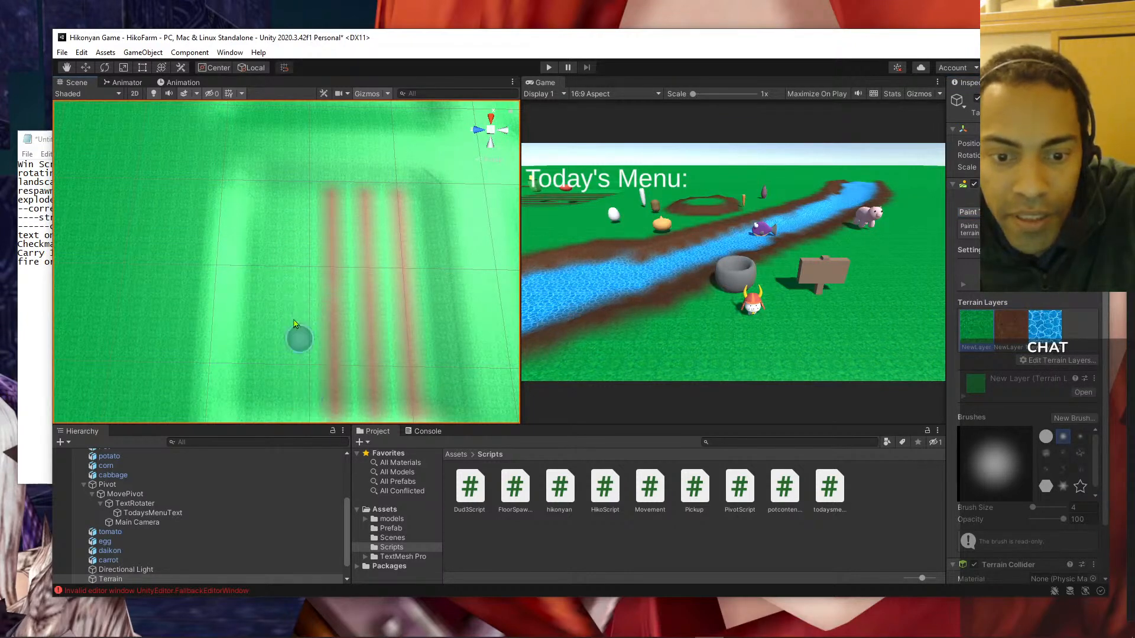
# - Paint a fourth brown row beside the third, from the plot's far border to its near border
pyautogui.click(1017, 346)
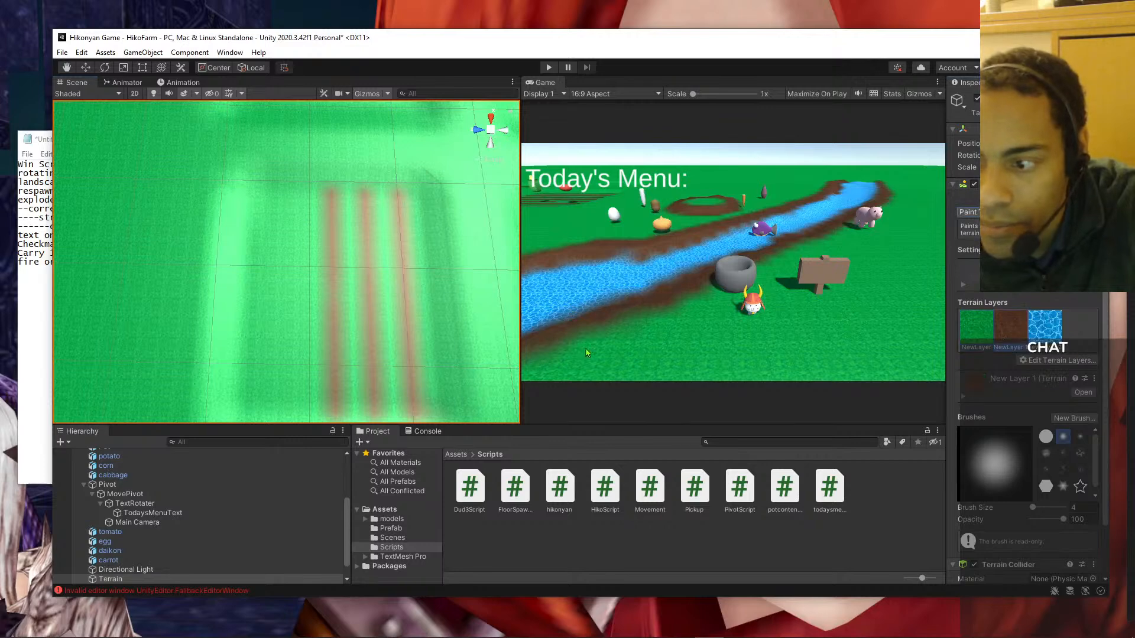
pyautogui.scroll(-3, 339, 312)
pyautogui.scroll(4, 371, 295)
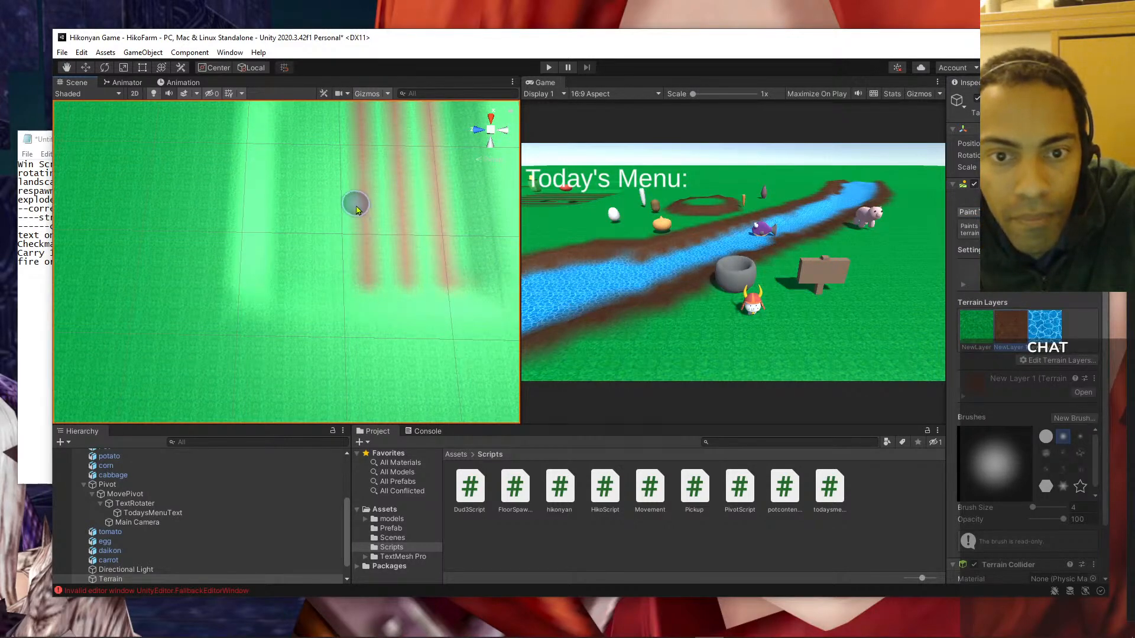
pyautogui.moveTo(352, 197); pyautogui.dragTo(352, 201, button='middle')
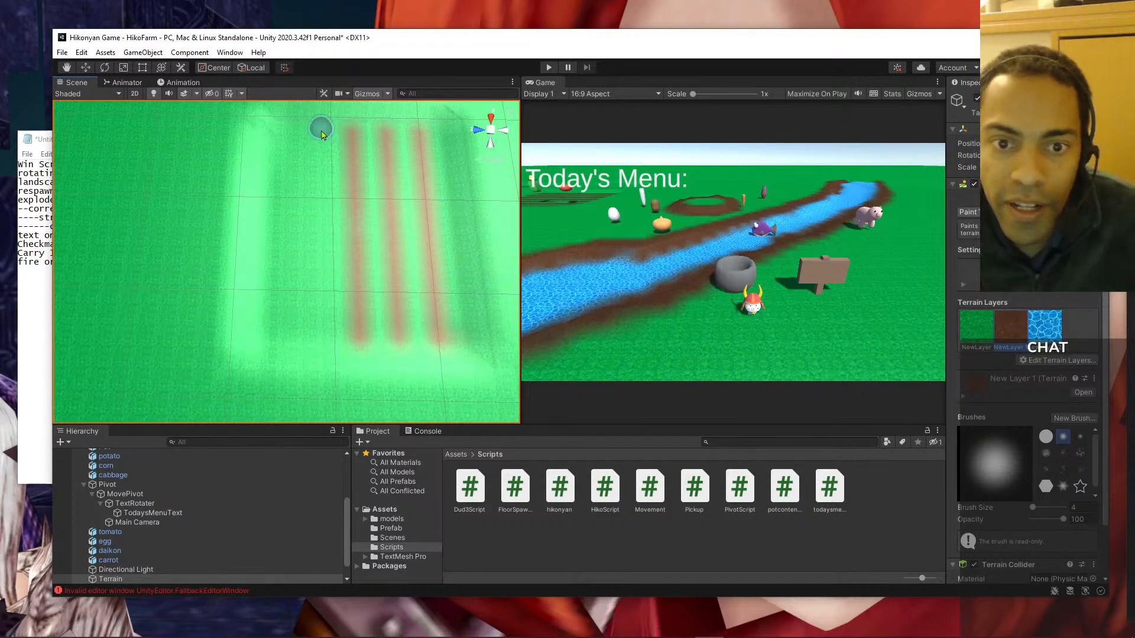
pyautogui.moveTo(322, 147); pyautogui.dragTo(327, 347)
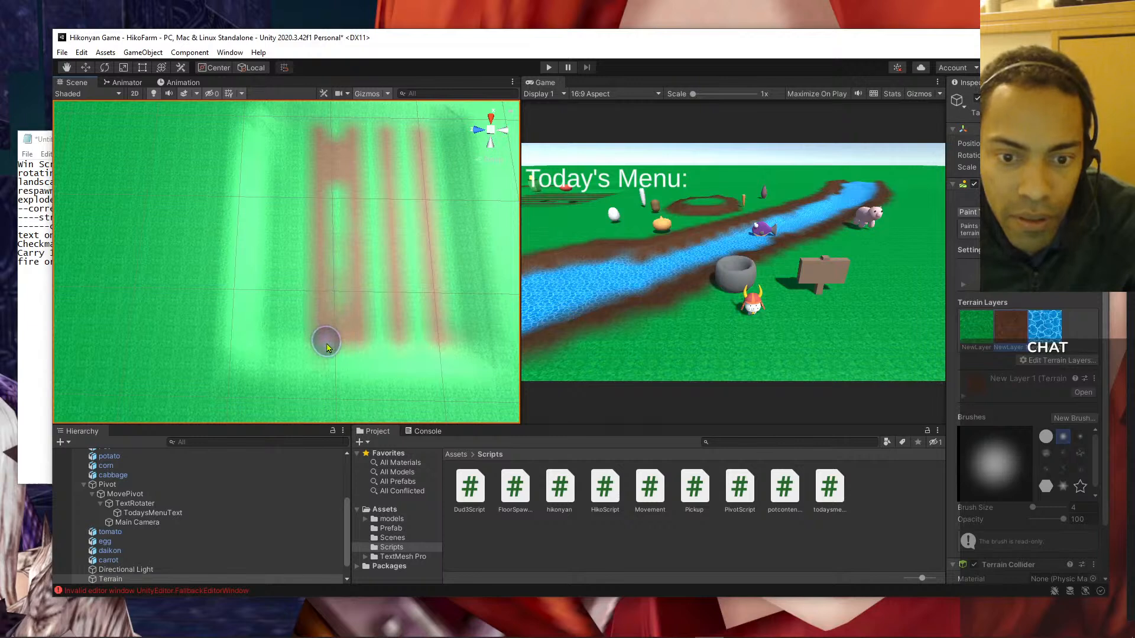
# - Paint the green grass layer over the brown spill between the third and fourth rows
pyautogui.click(986, 329)
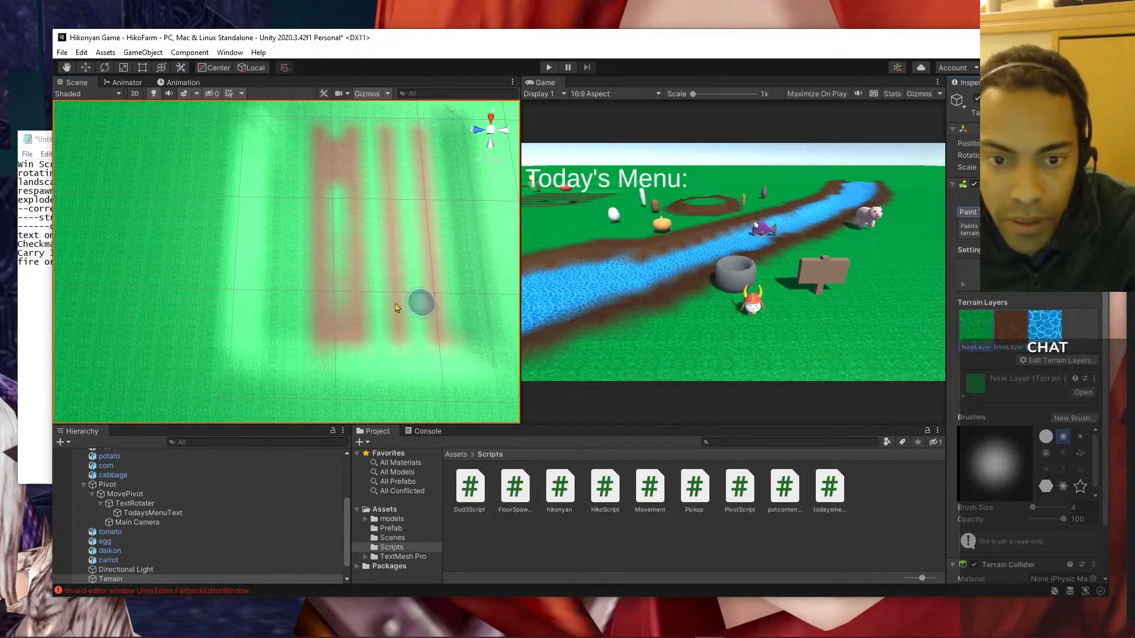
pyautogui.moveTo(344, 287)
pyautogui.mouseDown()
pyautogui.moveTo(342, 331)
pyautogui.moveTo(339, 155)
pyautogui.mouseUp()
pyautogui.hotkey('ctrl', 'z')
pyautogui.scroll(2, 339, 170)
pyautogui.moveTo(360, 181); pyautogui.dragTo(357, 196, button='middle')
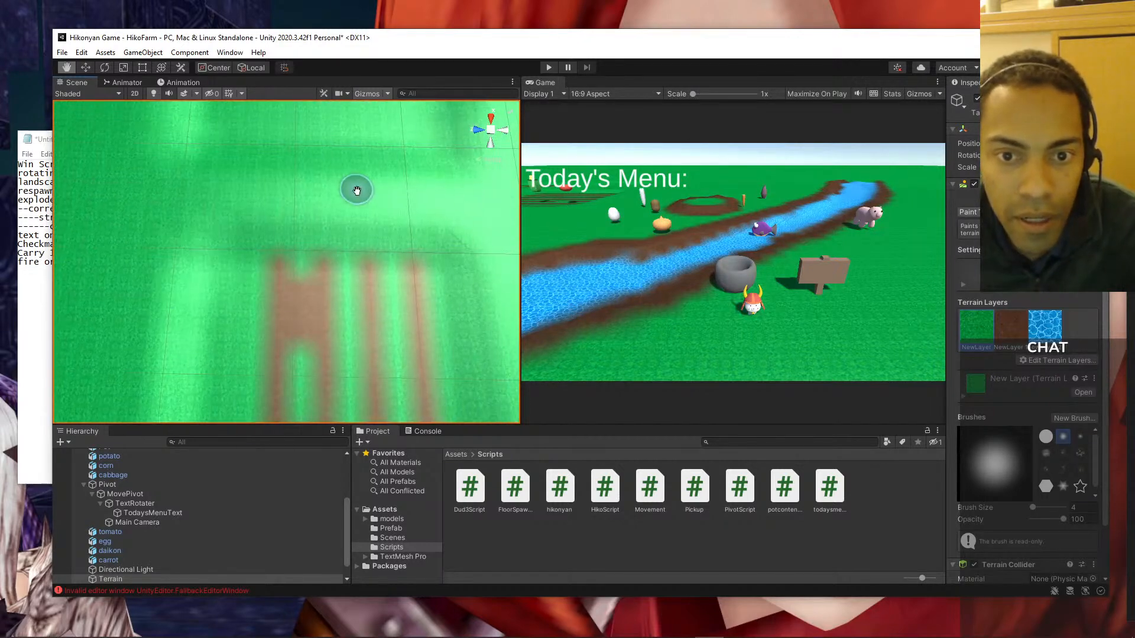
pyautogui.moveTo(306, 286); pyautogui.dragTo(300, 344)
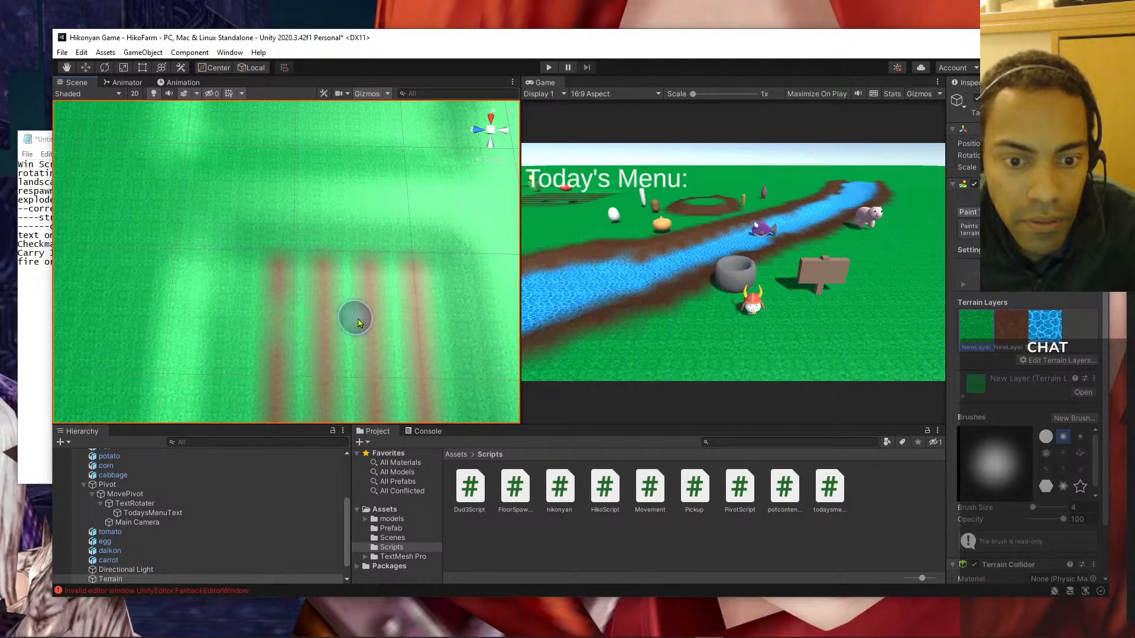
# - Paint the brown layer over the thin stretch of the plot's fourth row, near its far end
pyautogui.scroll(3, 407, 365)
pyautogui.moveTo(418, 374); pyautogui.dragTo(393, 353, button='middle')
pyautogui.scroll(3, 392, 352)
pyautogui.scroll(-4, 398, 367)
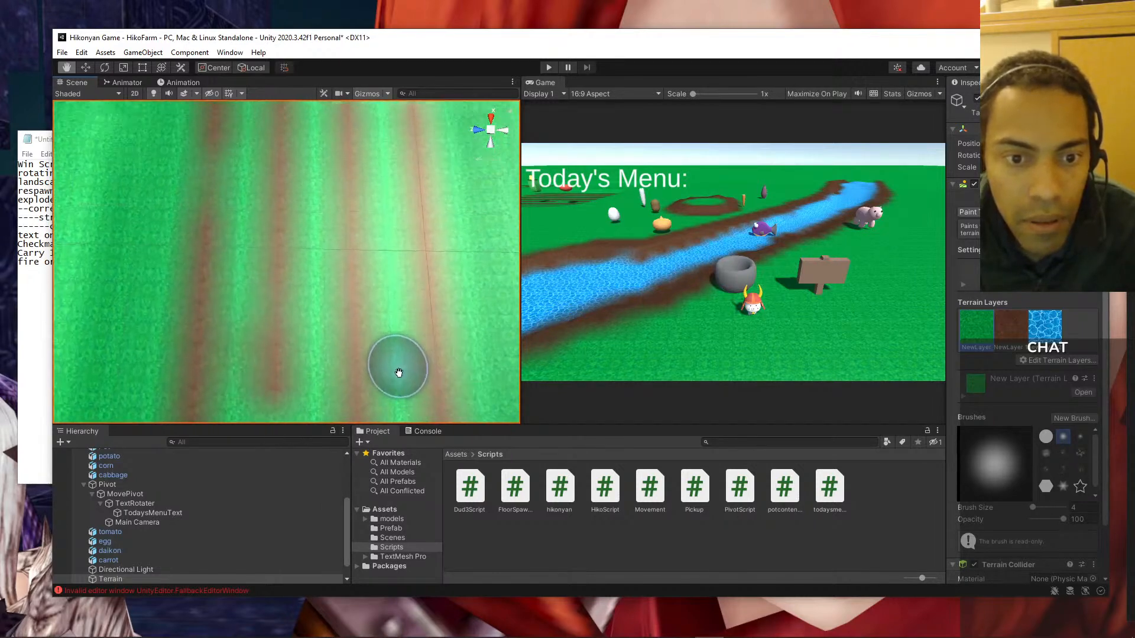
pyautogui.click(999, 332)
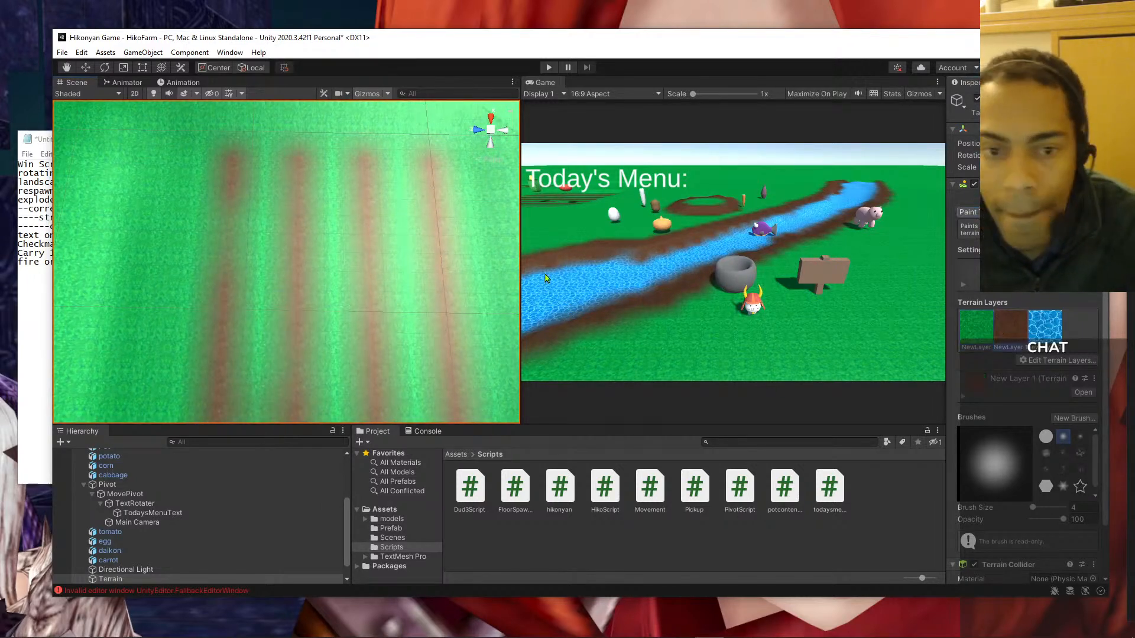
pyautogui.moveTo(264, 208)
pyautogui.mouseDown()
pyautogui.moveTo(233, 207)
pyautogui.moveTo(232, 264)
pyautogui.moveTo(248, 269)
pyautogui.mouseUp()
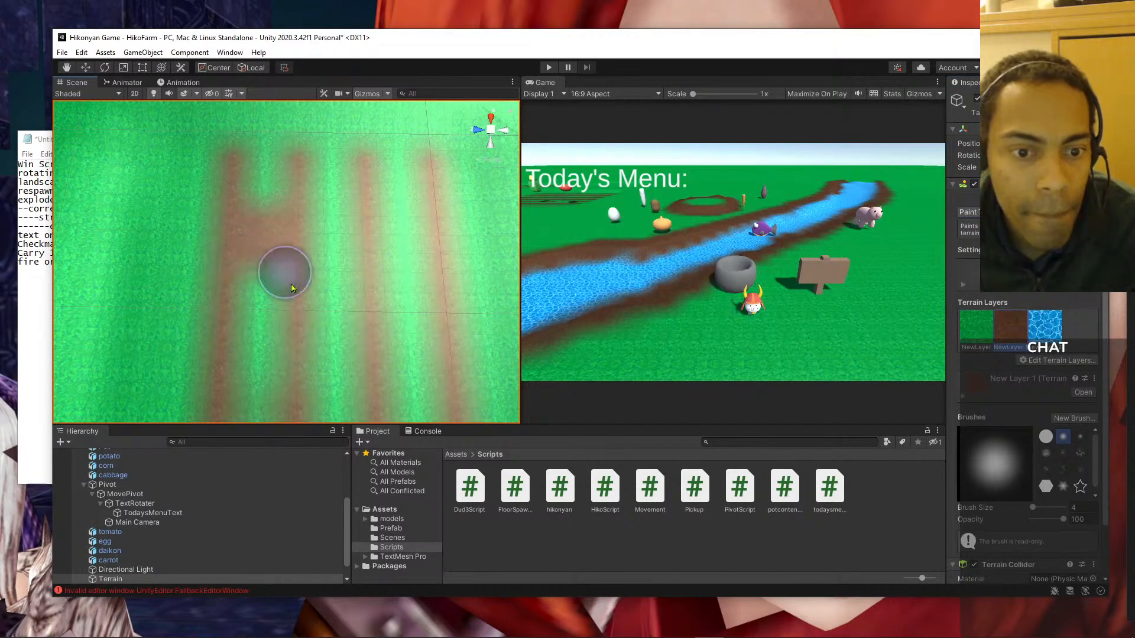
# - Cover the brown spill between the third and fourth rows near the plot's far end with the green grass layer
pyautogui.scroll(-4, 286, 329)
pyautogui.scroll(3, 287, 331)
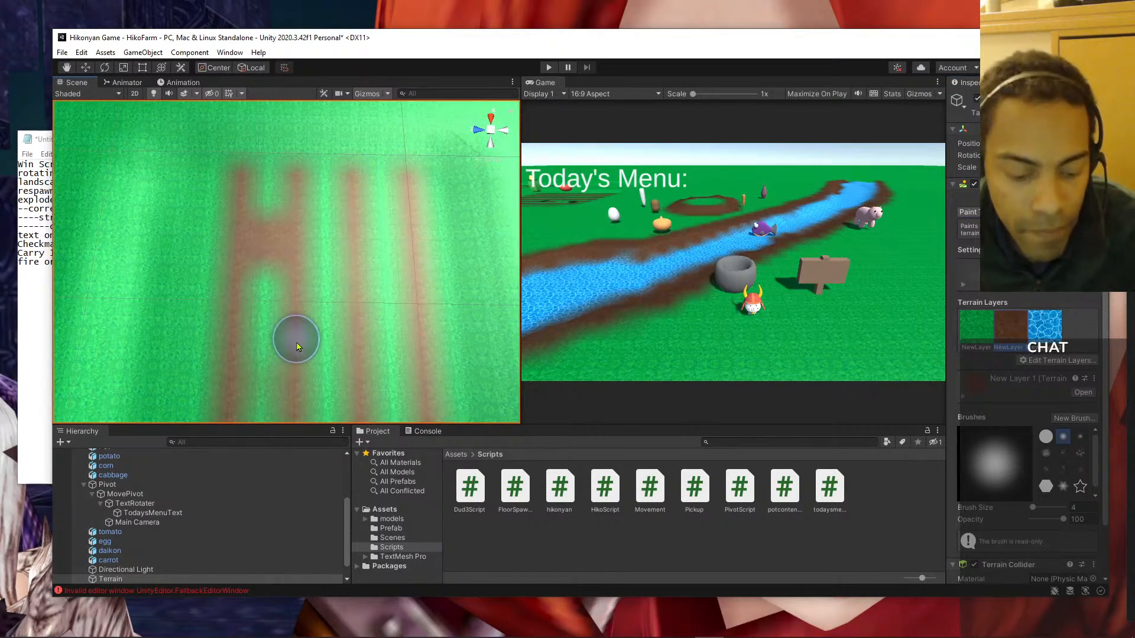
pyautogui.scroll(2, 295, 377)
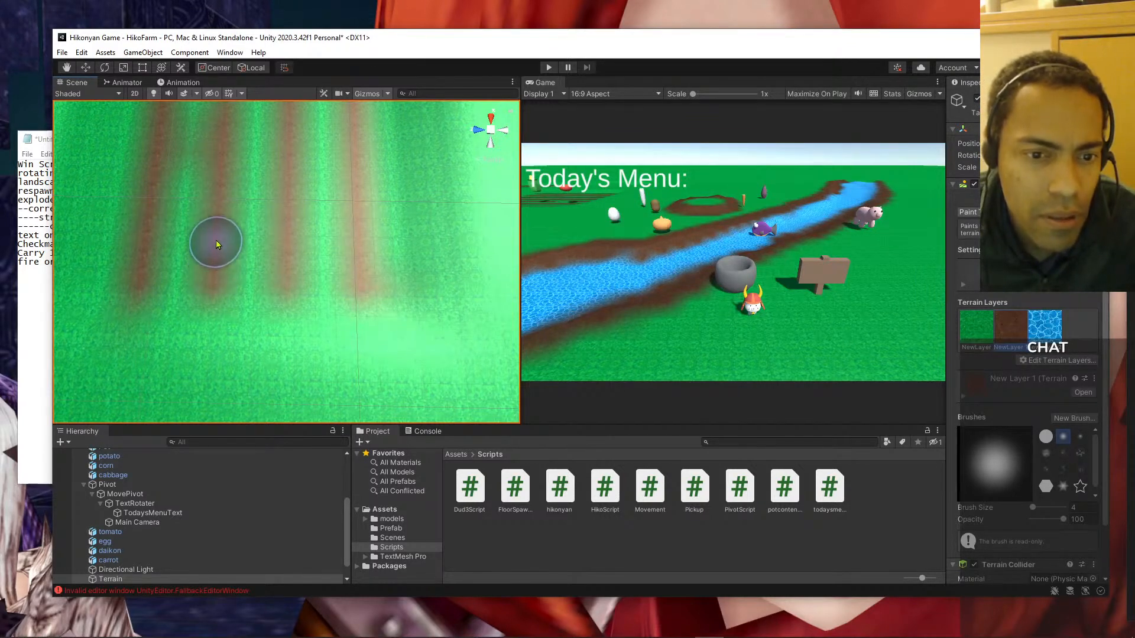
pyautogui.scroll(-2, 216, 204)
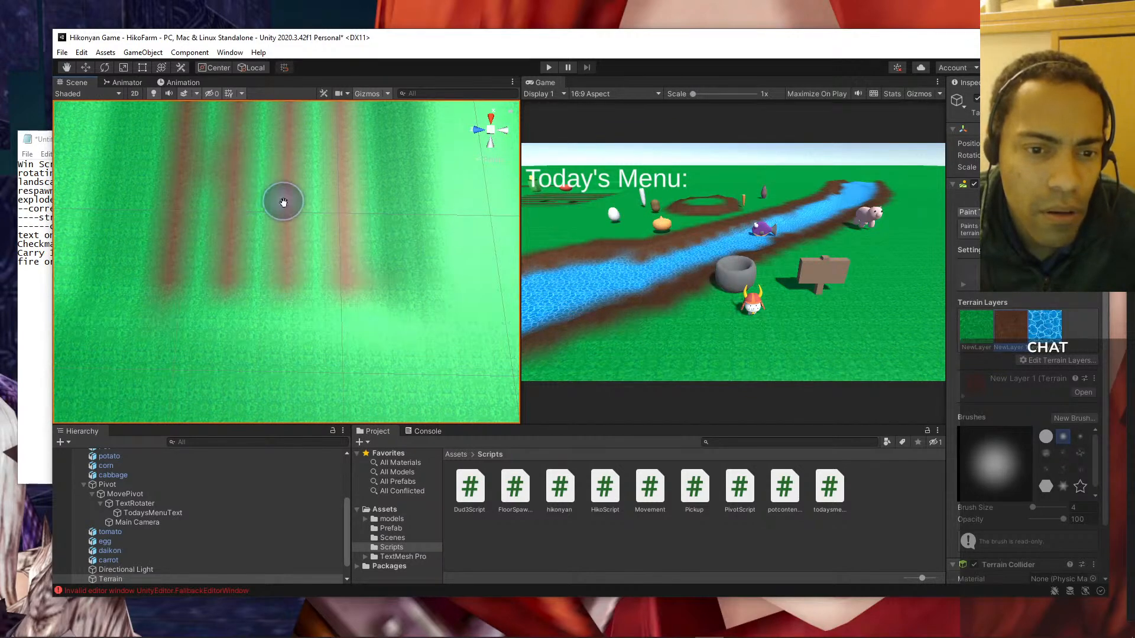
pyautogui.press('Left')
pyautogui.press('Up')
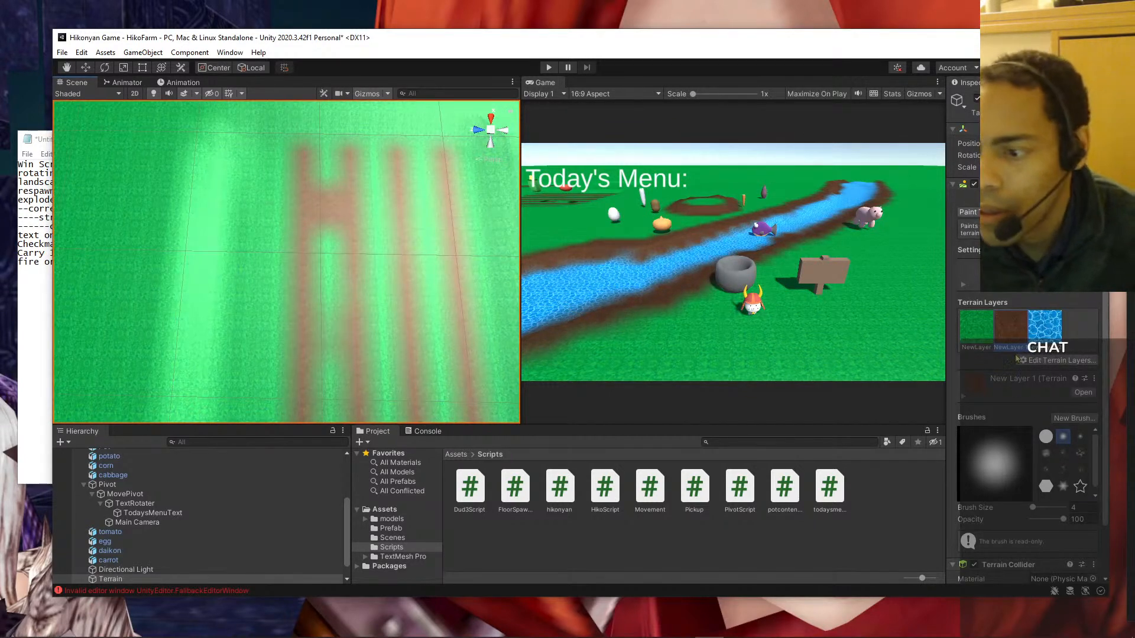
pyautogui.click(977, 326)
pyautogui.moveTo(305, 212); pyautogui.dragTo(322, 203)
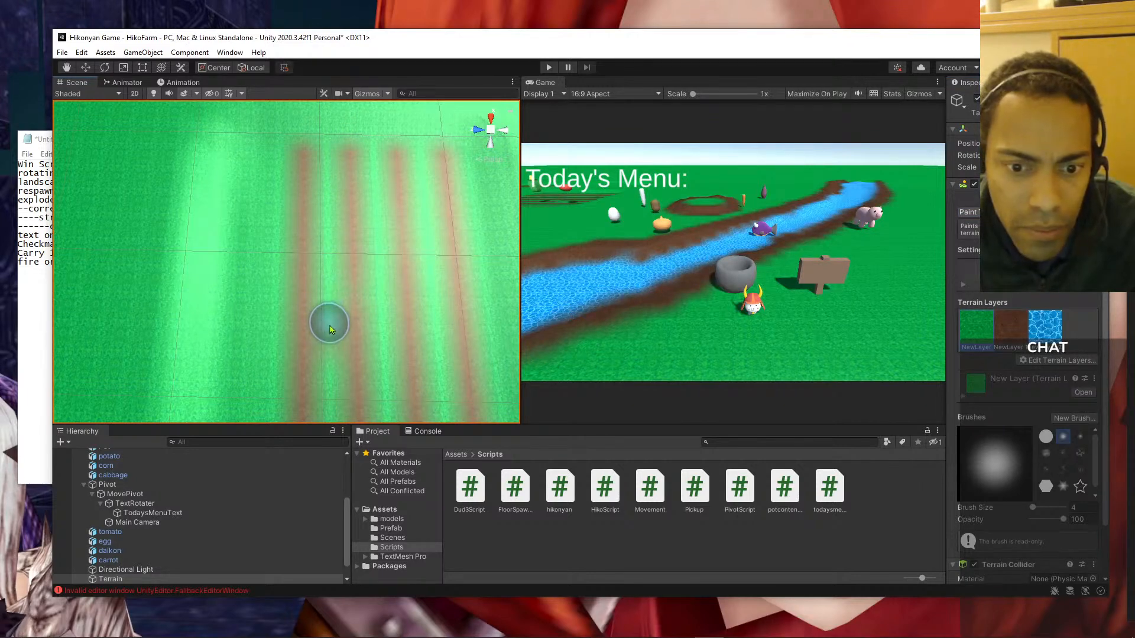
pyautogui.scroll(-5, 328, 275)
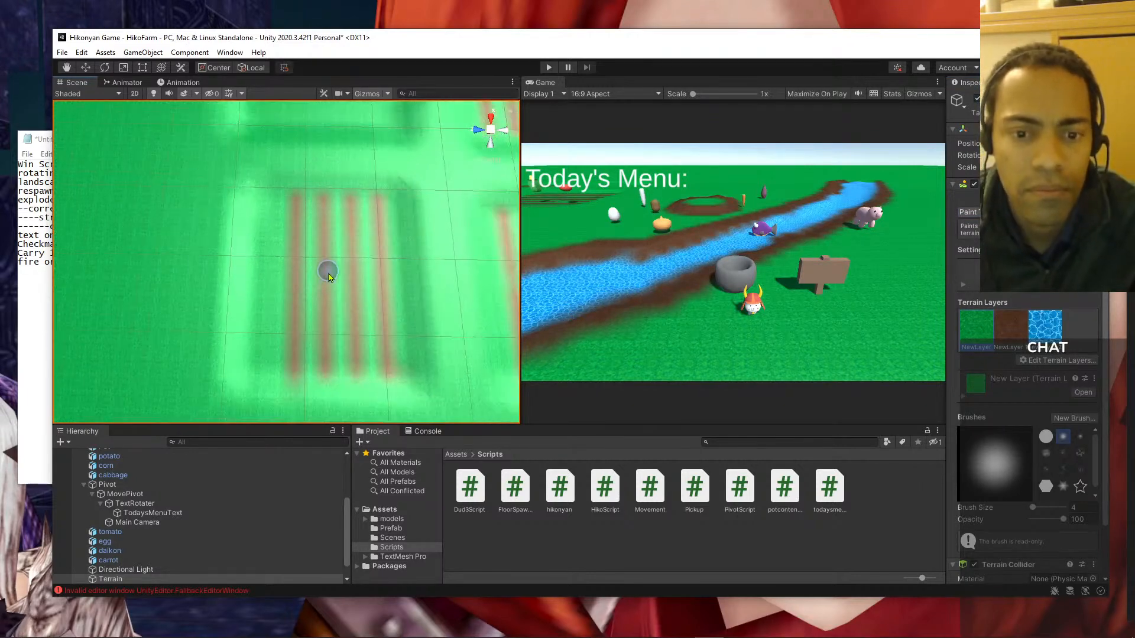
# - Paint a fifth brown row beside the fourth along the plot's length and trim its outer side with the green grass layer
pyautogui.click(1008, 346)
pyautogui.scroll(5, 332, 313)
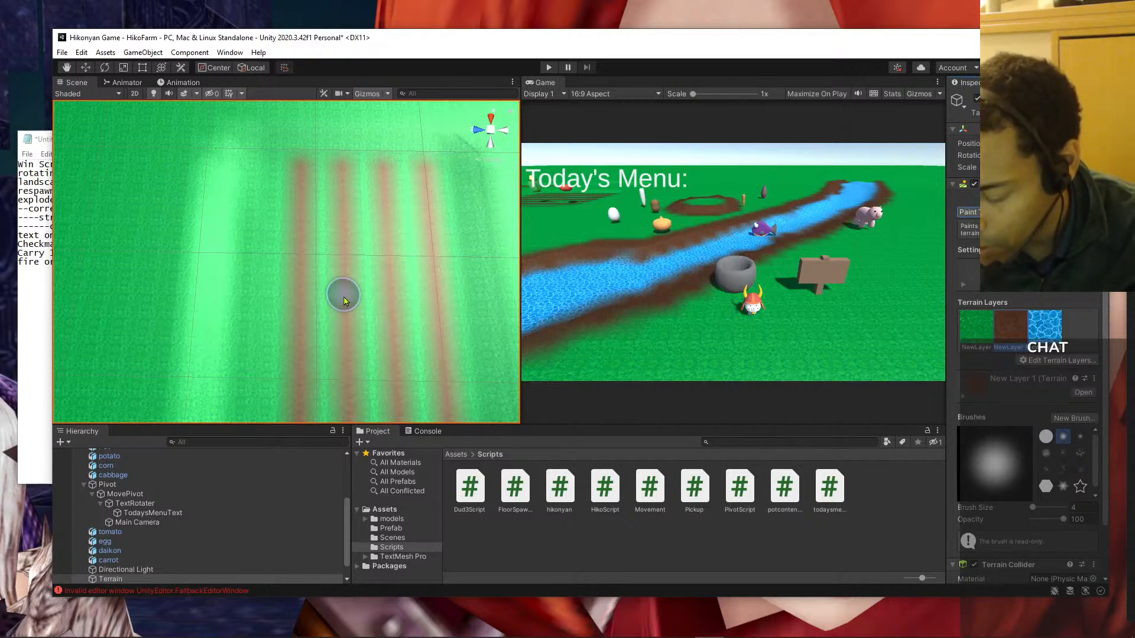
pyautogui.moveTo(251, 165); pyautogui.dragTo(264, 372)
pyautogui.scroll(-3, 253, 246)
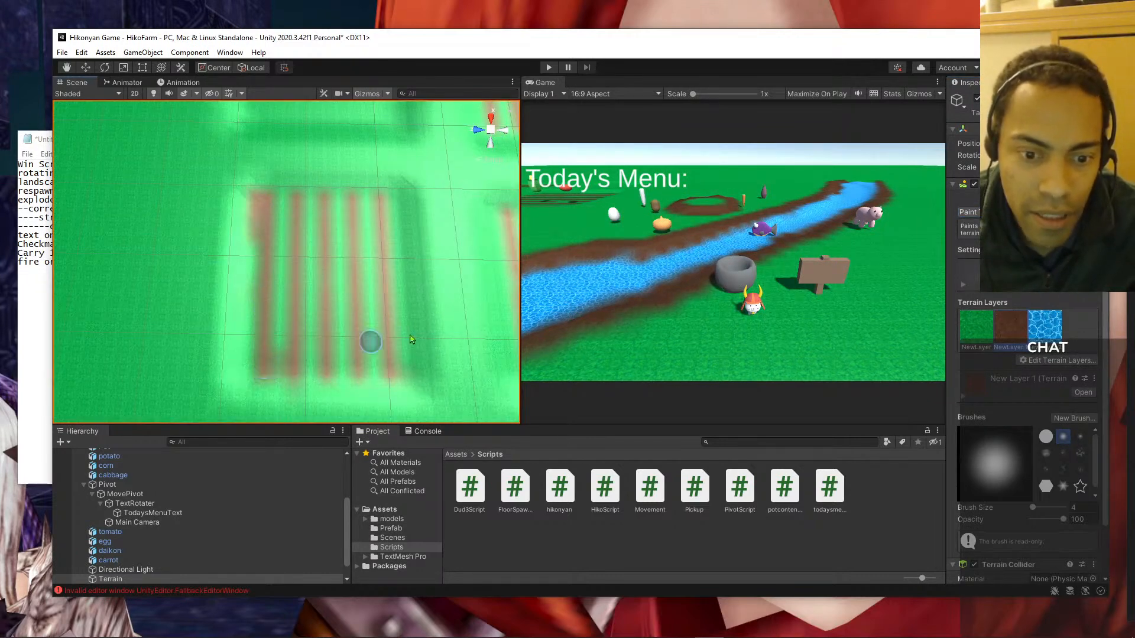
pyautogui.click(974, 330)
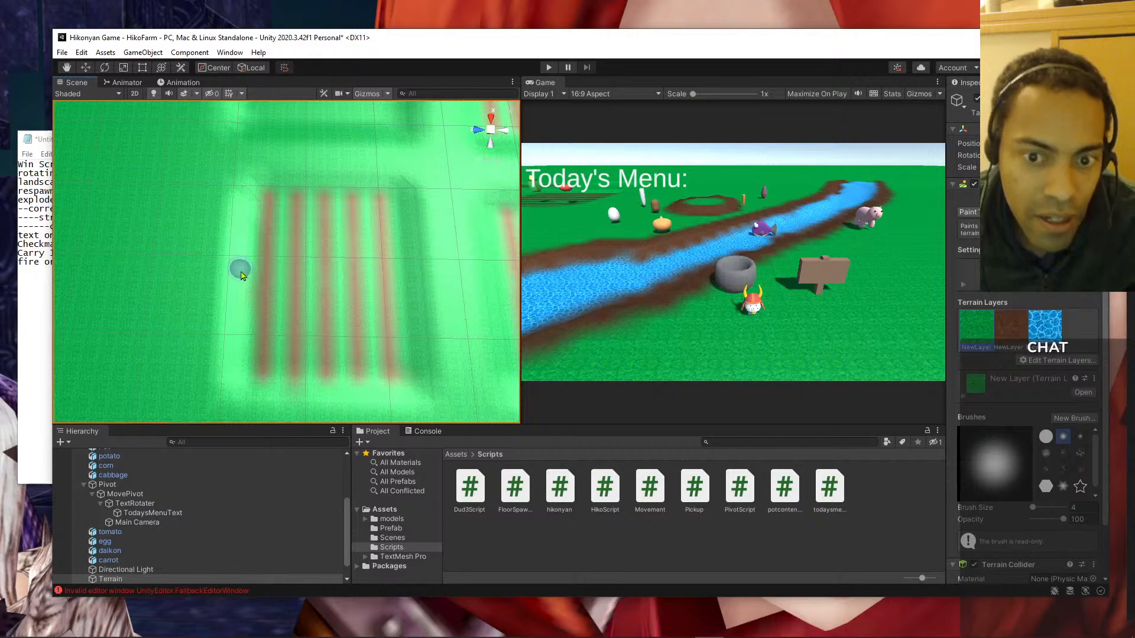
# - Paint a first brown row in the empty plot beyond the five-row plot, along the side facing the neighbouring plot, and trim its bulges with green grass
pyautogui.scroll(-3, 362, 314)
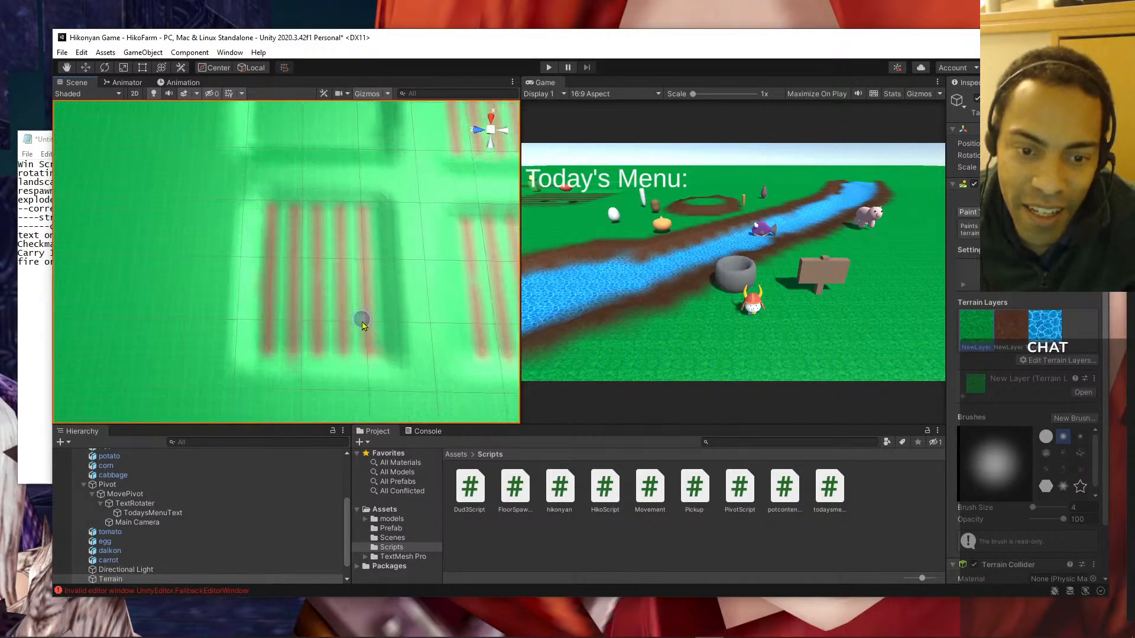
pyautogui.scroll(3, 362, 324)
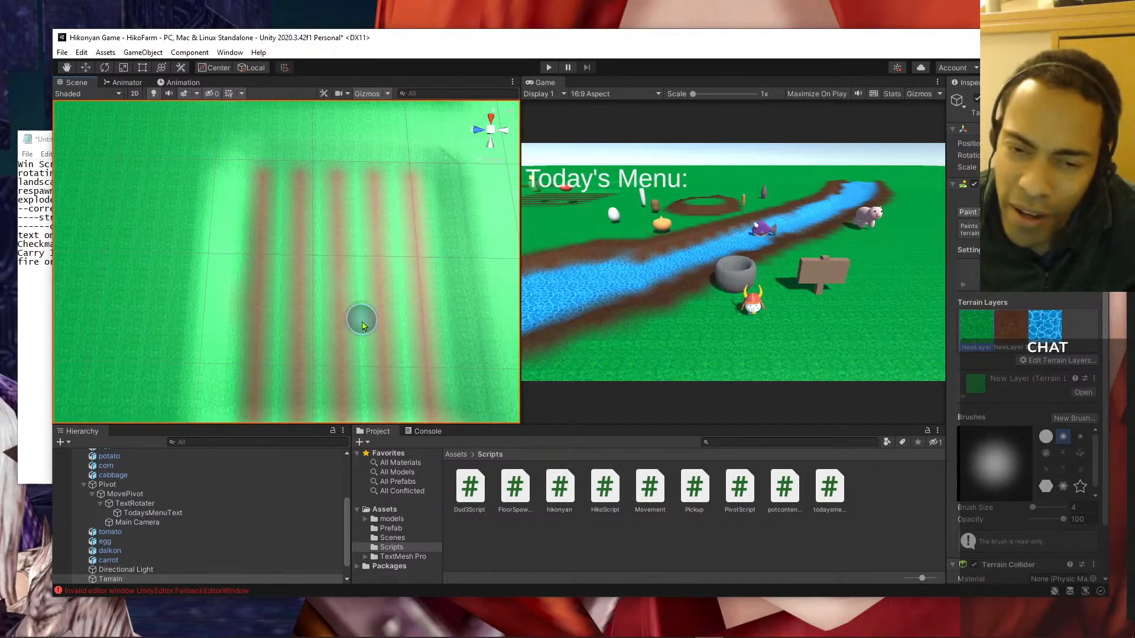
pyautogui.scroll(-2, 362, 324)
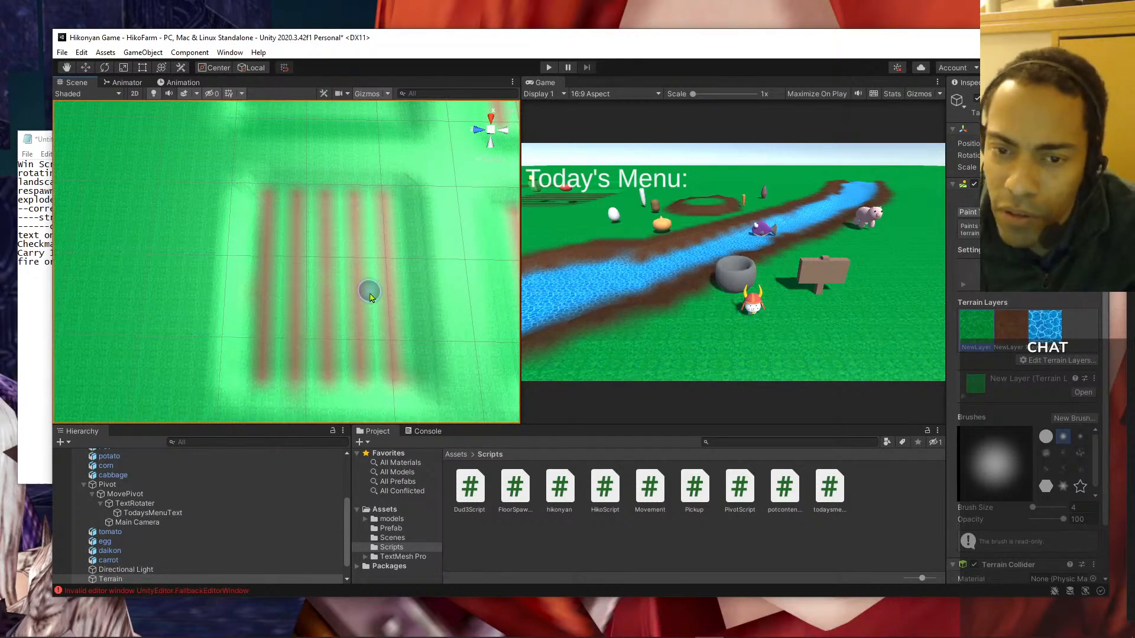
pyautogui.click(1018, 337)
pyautogui.moveTo(344, 111); pyautogui.dragTo(358, 194, button='middle')
pyautogui.moveTo(395, 254)
pyautogui.mouseDown()
pyautogui.moveTo(393, 168)
pyautogui.moveTo(407, 182)
pyautogui.moveTo(390, 148)
pyautogui.mouseUp()
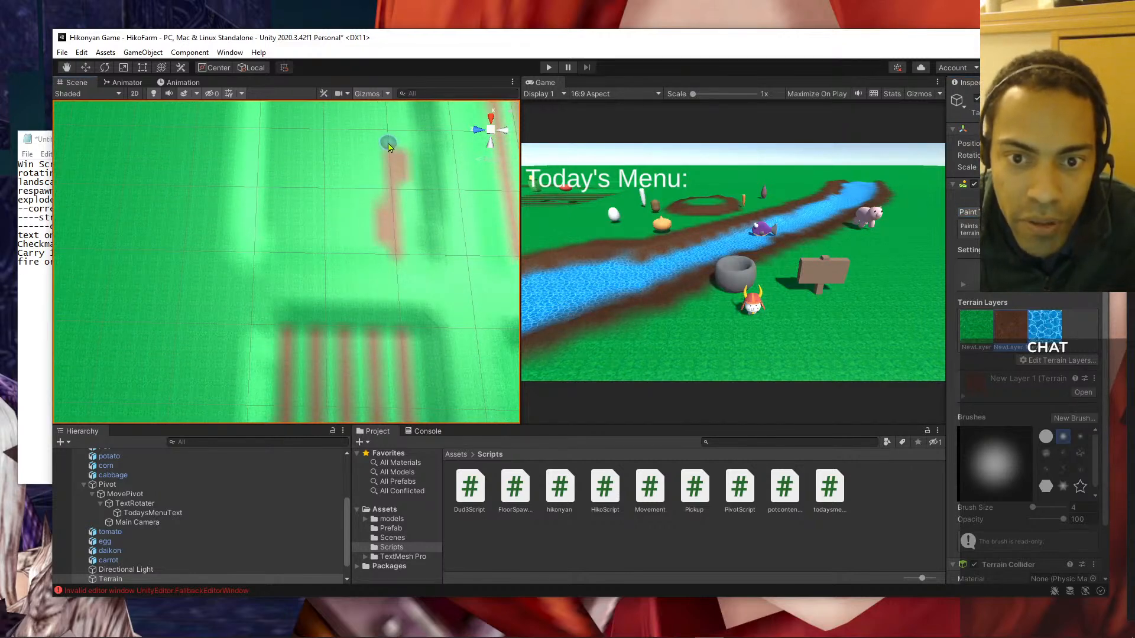
pyautogui.moveTo(385, 122); pyautogui.dragTo(397, 232, button='middle')
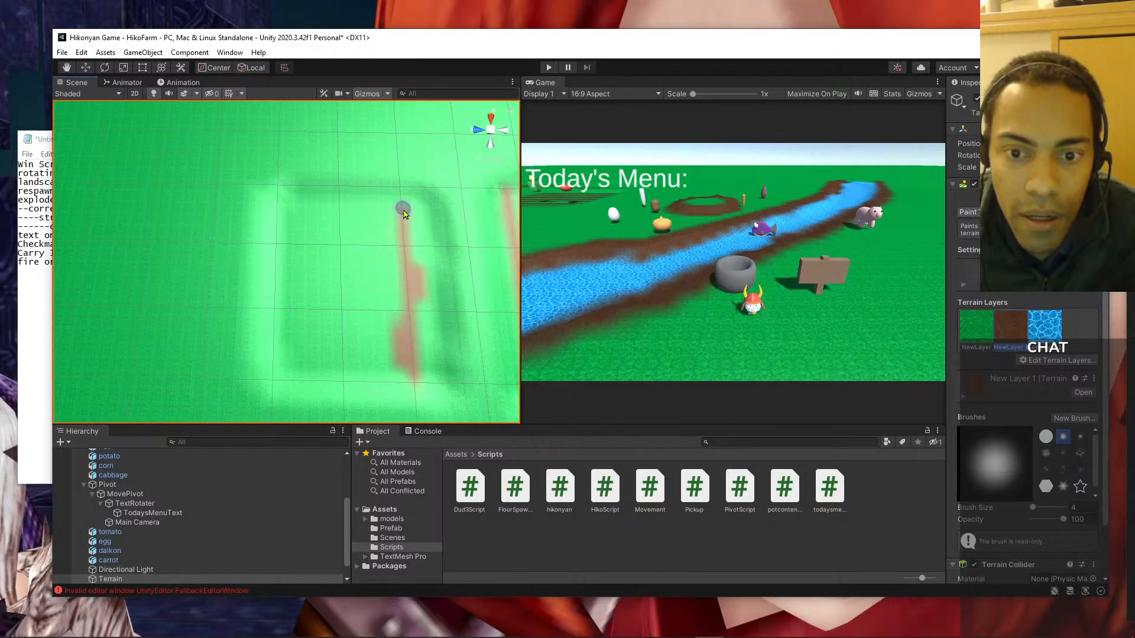
pyautogui.click(976, 325)
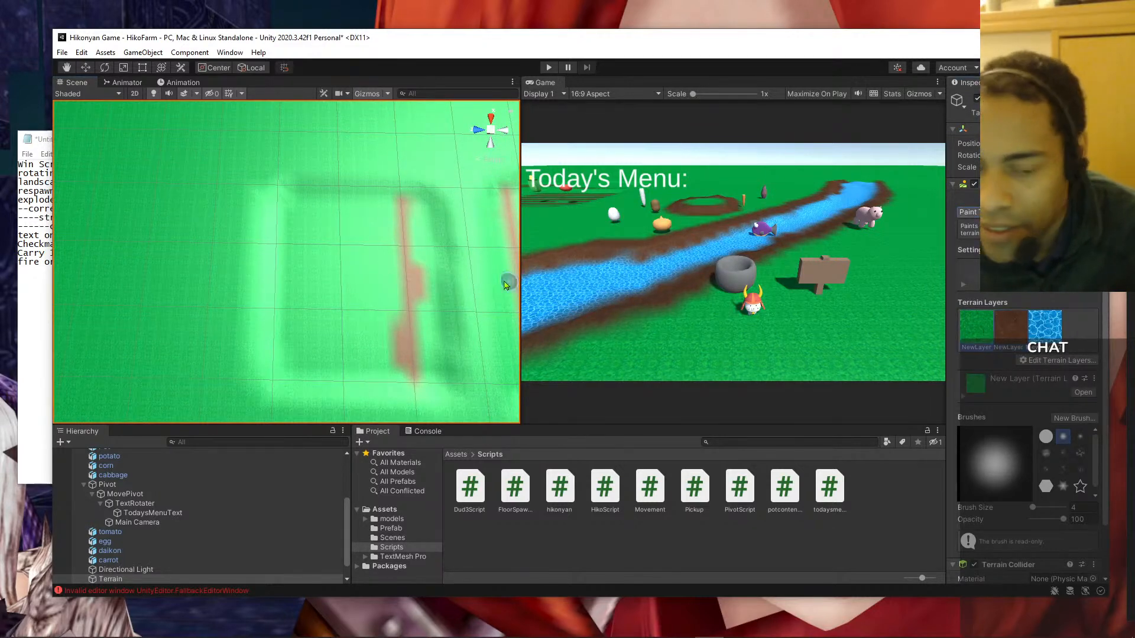
pyautogui.moveTo(422, 263)
pyautogui.mouseDown()
pyautogui.moveTo(428, 286)
pyautogui.moveTo(388, 372)
pyautogui.moveTo(400, 336)
pyautogui.mouseUp()
# - Paint a second brown row beside the first in the empty plot and trim it to a narrow strip with the green grass layer
pyautogui.click(1009, 332)
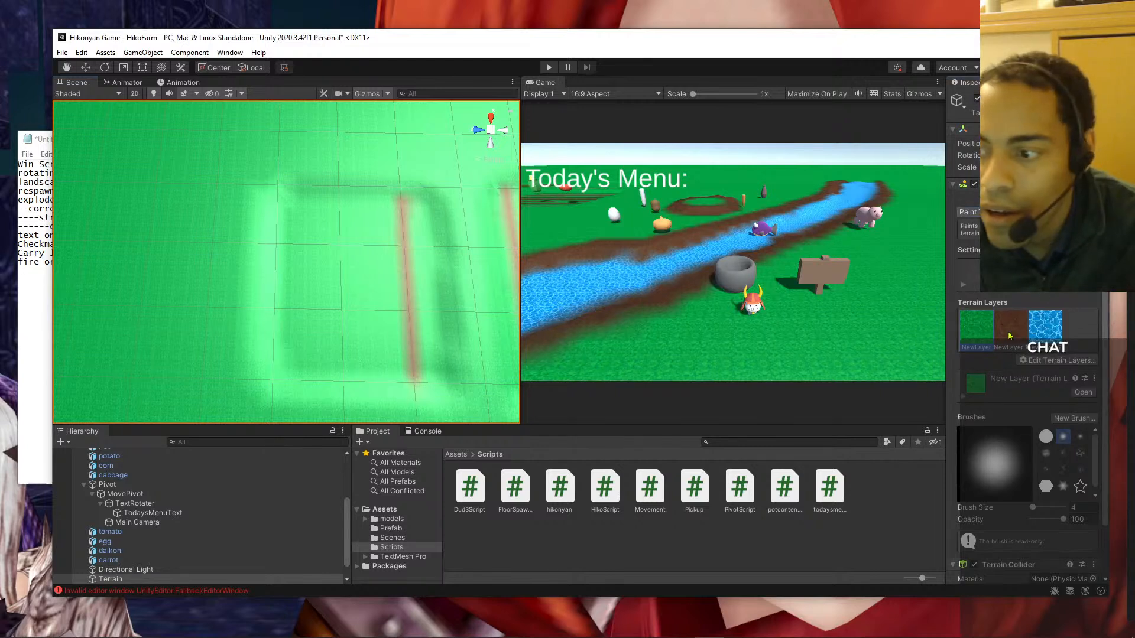
pyautogui.moveTo(371, 201)
pyautogui.mouseDown()
pyautogui.moveTo(374, 375)
pyautogui.moveTo(374, 291)
pyautogui.moveTo(387, 373)
pyautogui.moveTo(362, 317)
pyautogui.moveTo(350, 218)
pyautogui.moveTo(385, 250)
pyautogui.moveTo(360, 231)
pyautogui.moveTo(357, 200)
pyautogui.mouseUp()
pyautogui.click(977, 327)
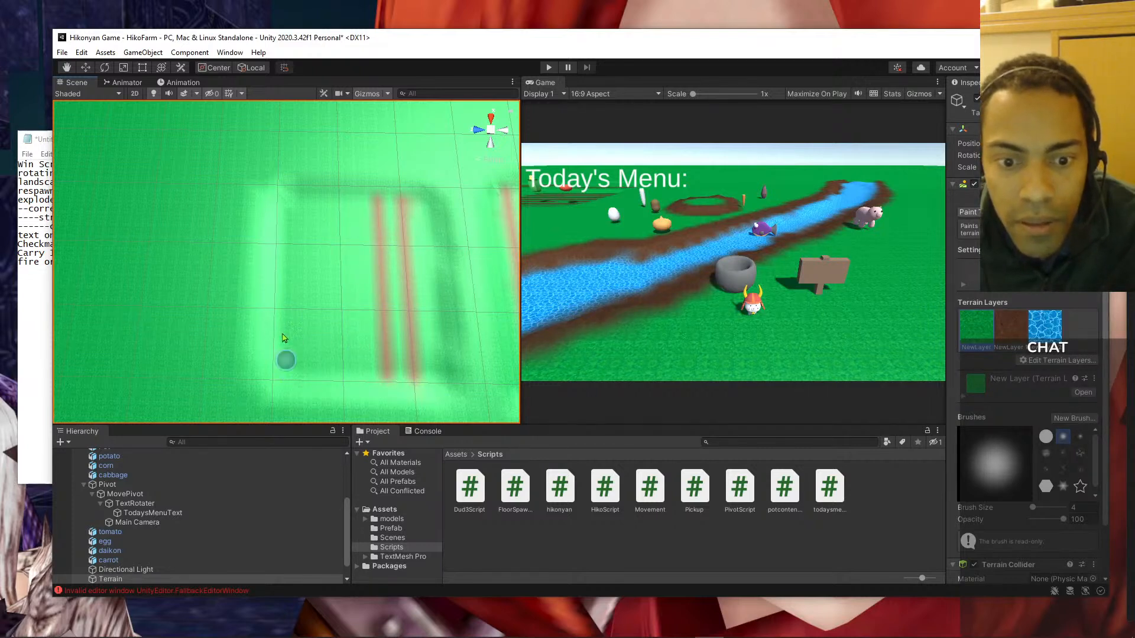
# - Paint a third brown row beside the second along the plot's length and narrow its outer side with the green grass layer
pyautogui.click(1010, 321)
pyautogui.moveTo(347, 202)
pyautogui.mouseDown()
pyautogui.moveTo(350, 367)
pyautogui.moveTo(354, 285)
pyautogui.mouseUp()
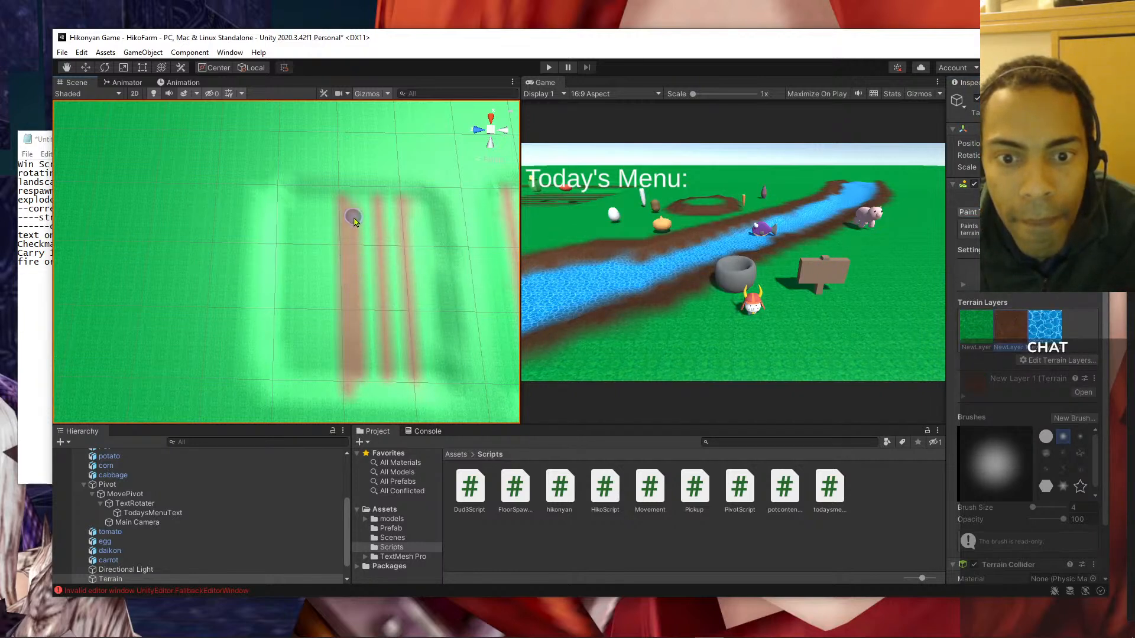
pyautogui.click(977, 324)
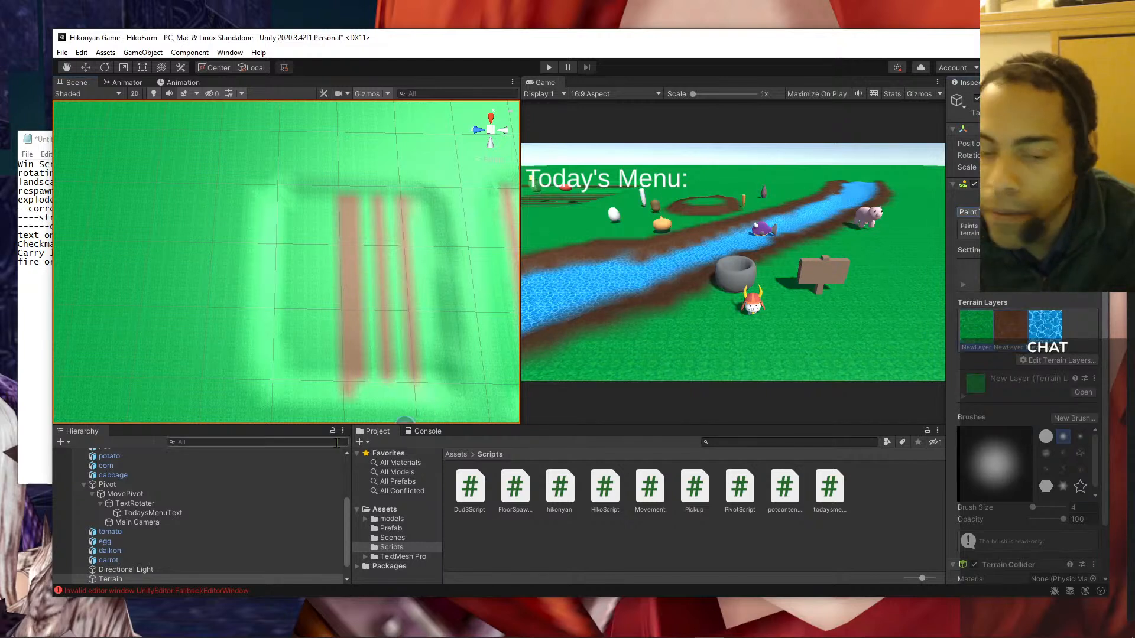
pyautogui.moveTo(346, 394); pyautogui.dragTo(332, 217)
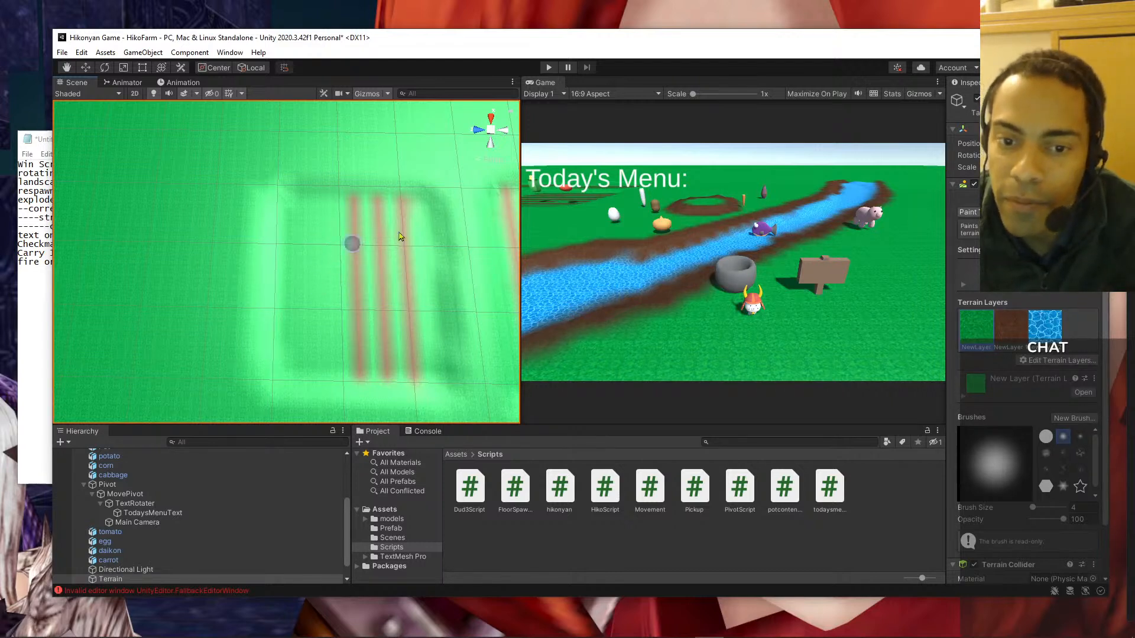
# - Paint a fourth brown row beside the third in the same plot and cover the spill on its outer side with green grass
pyautogui.click(1007, 338)
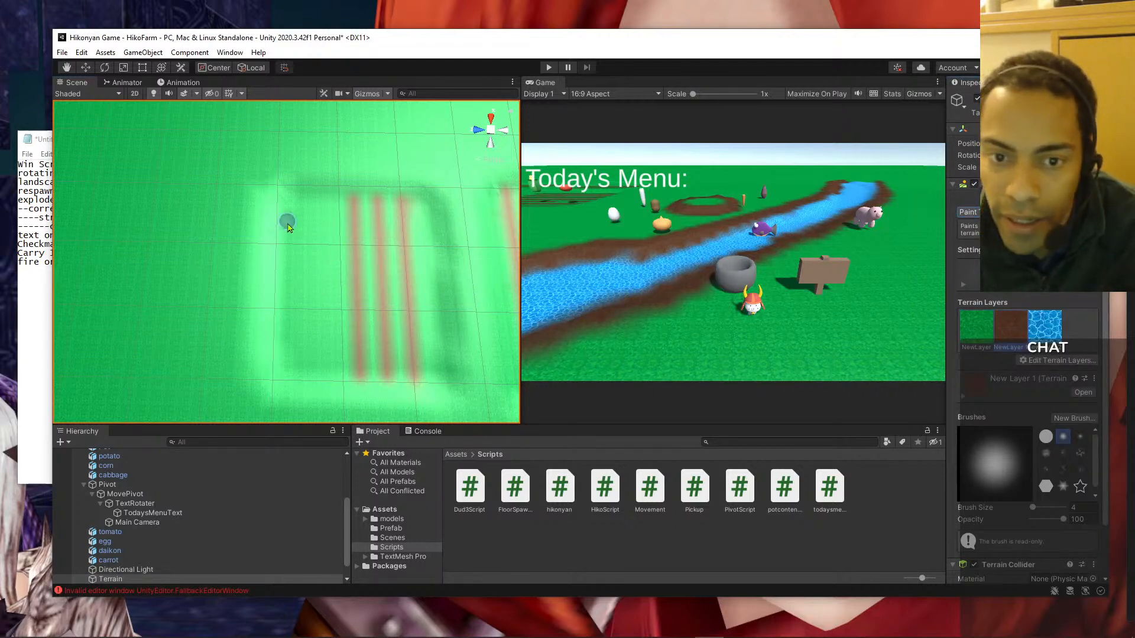
pyautogui.moveTo(329, 220); pyautogui.dragTo(330, 373)
pyautogui.click(976, 329)
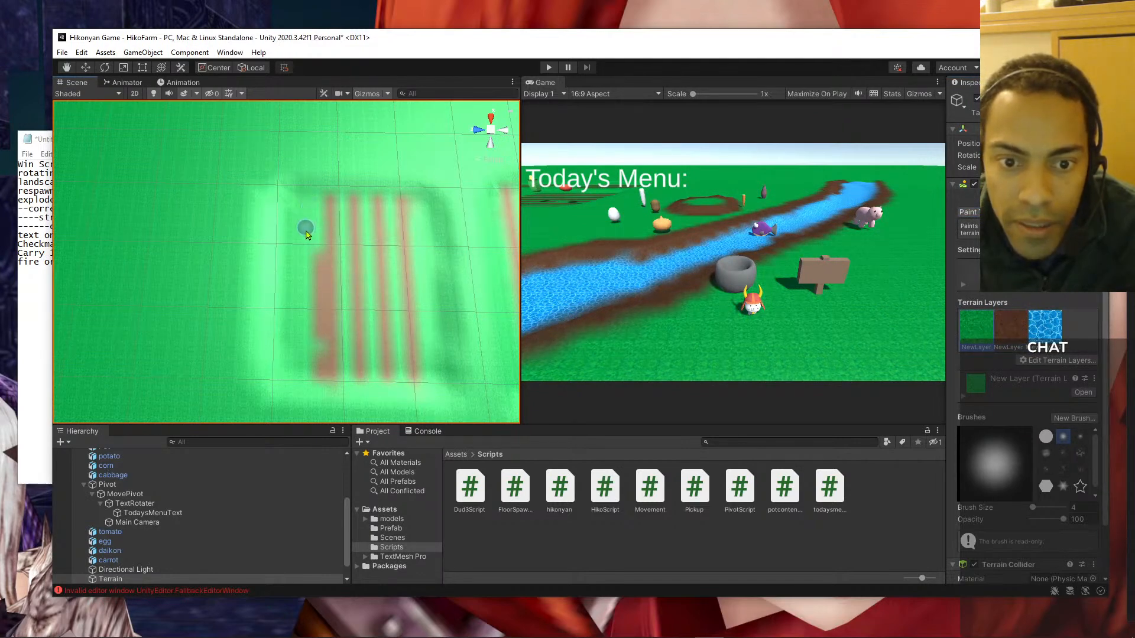
pyautogui.moveTo(309, 304)
pyautogui.mouseDown()
pyautogui.moveTo(306, 354)
pyautogui.moveTo(317, 337)
pyautogui.mouseUp()
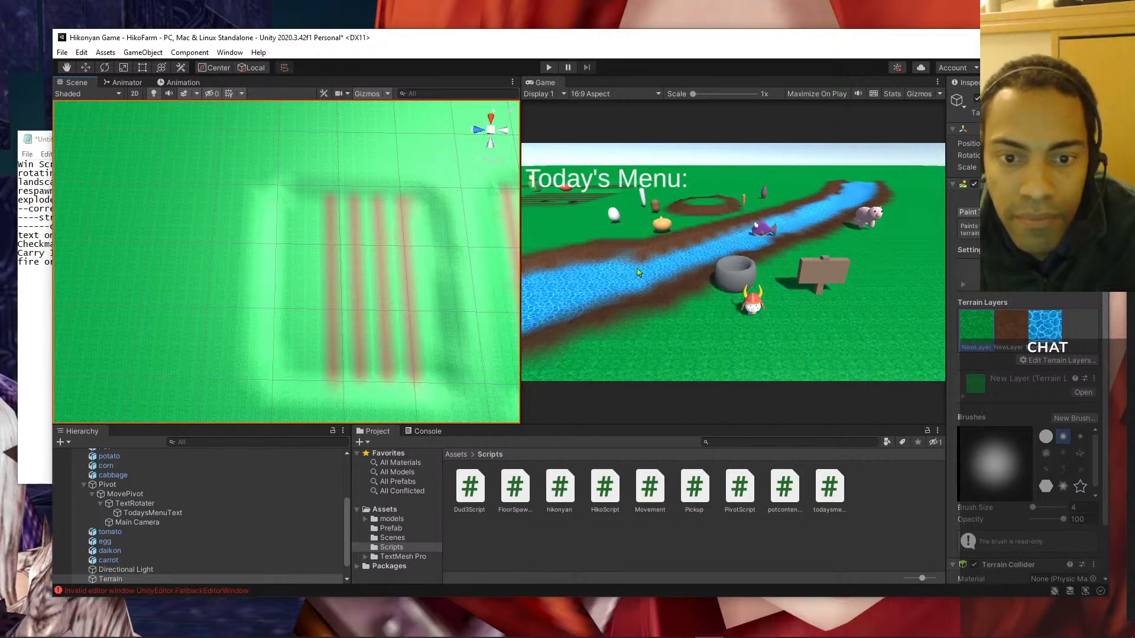
# - Select the brown terrain layer for painting the next row beside the fourth
pyautogui.click(1003, 332)
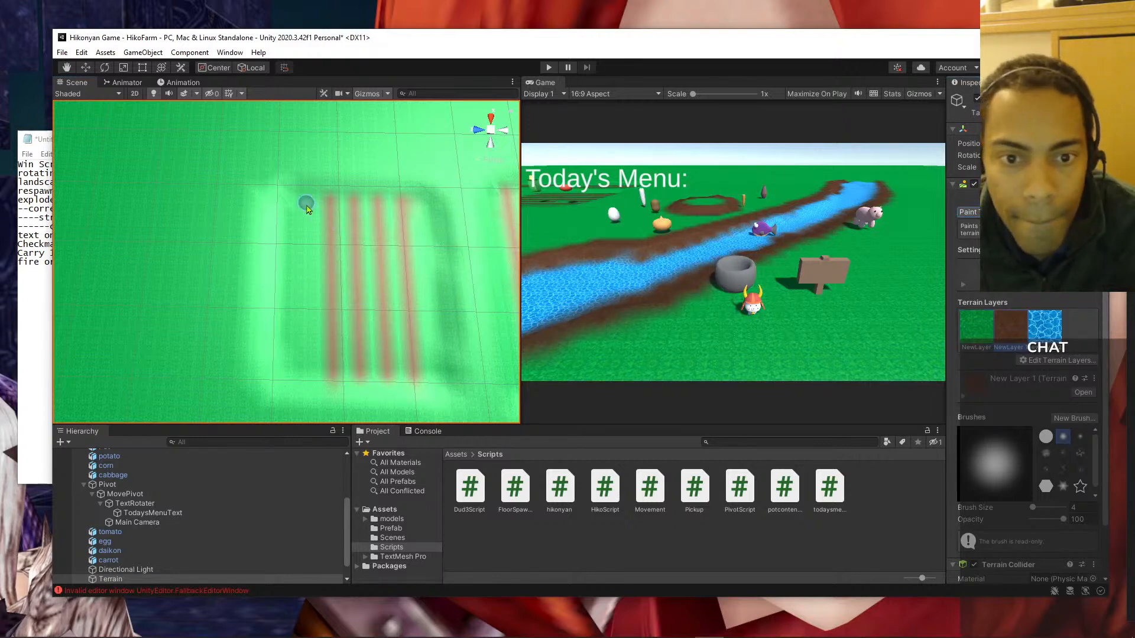
# - Paint a brown soil row along the outer left side of the upper-left crop plot and trim it narrow with the grass layer
pyautogui.moveTo(306, 235); pyautogui.dragTo(300, 389)
pyautogui.moveTo(297, 208); pyautogui.dragTo(289, 269)
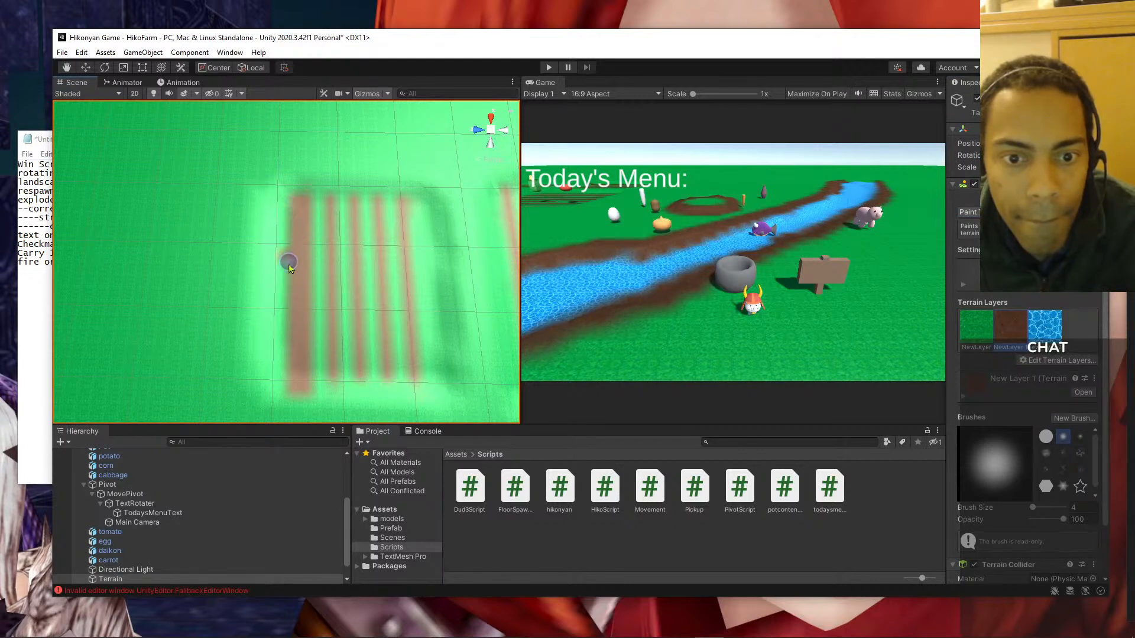
pyautogui.click(983, 334)
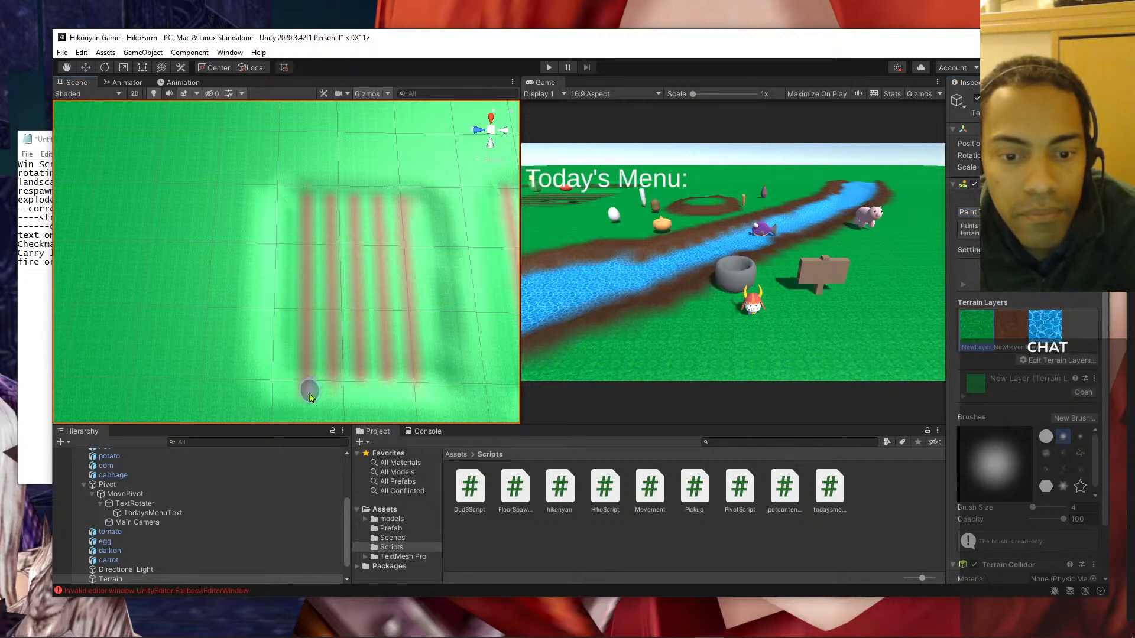
# - Paint a brown soil row on the right side of the upper-left plot and narrow it by painting grass over its outer edge
pyautogui.scroll(-6, 457, 393)
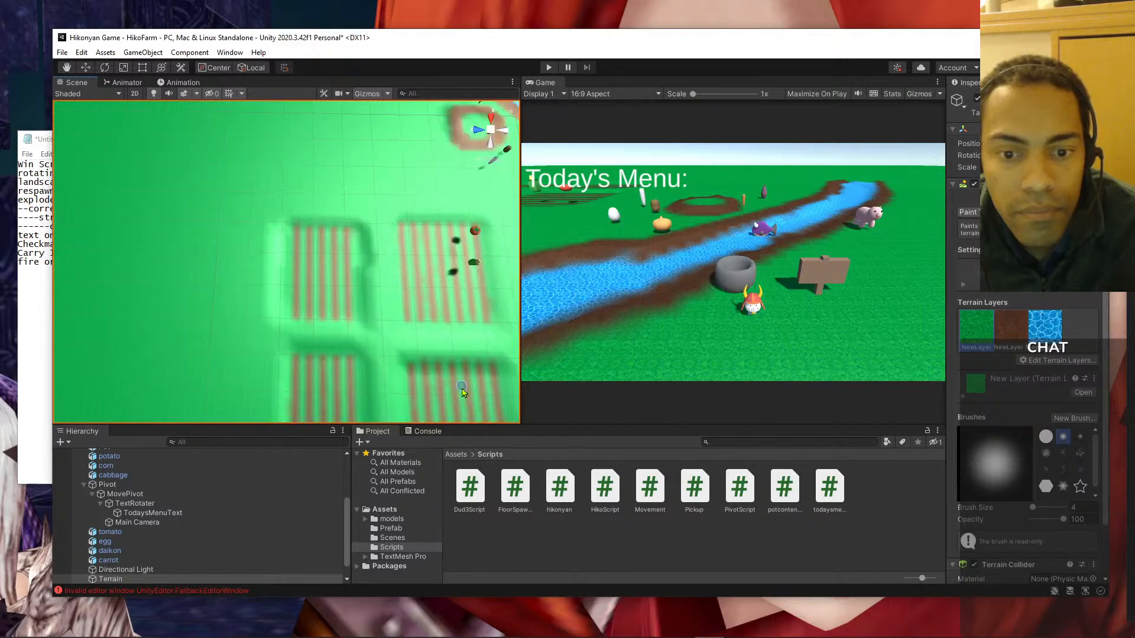
pyautogui.scroll(-5, 461, 394)
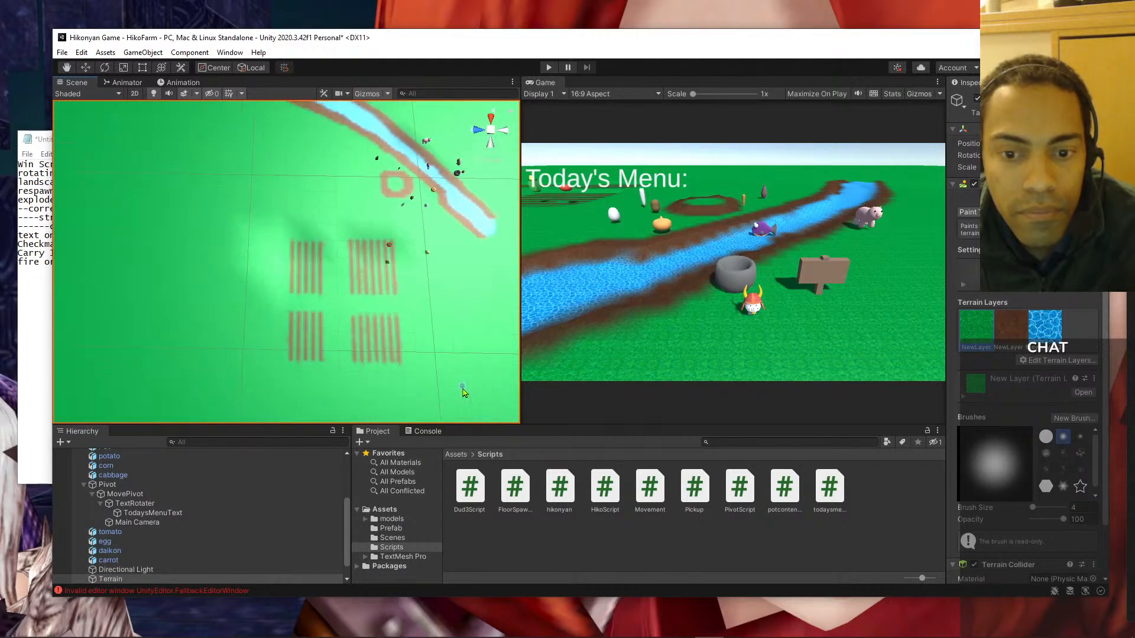
pyautogui.scroll(5, 400, 350)
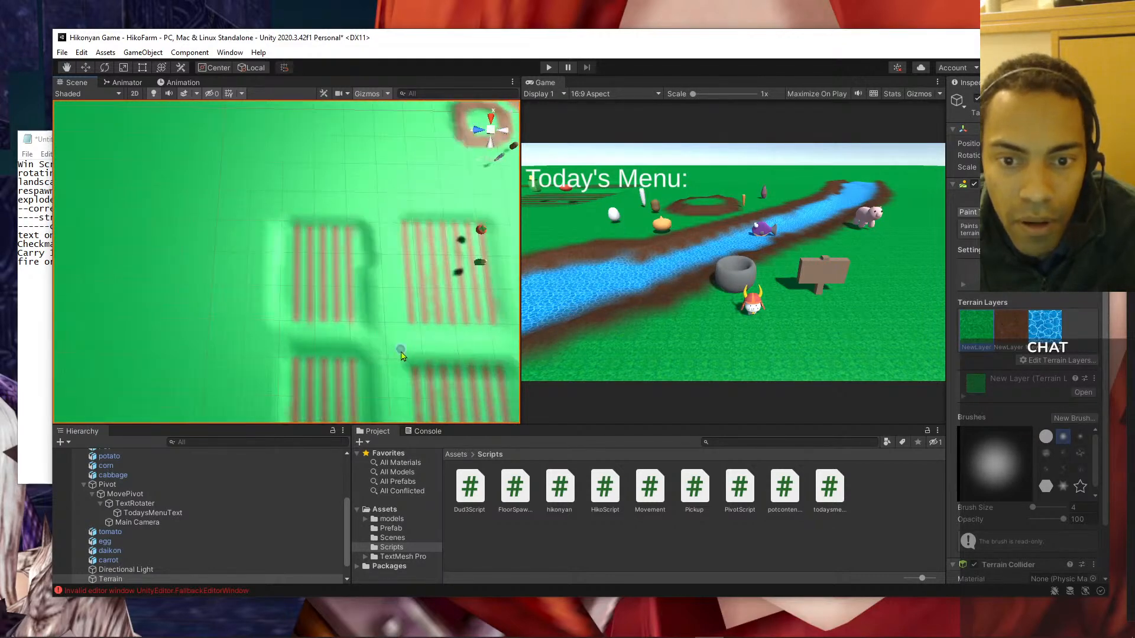
pyautogui.scroll(-3, 414, 355)
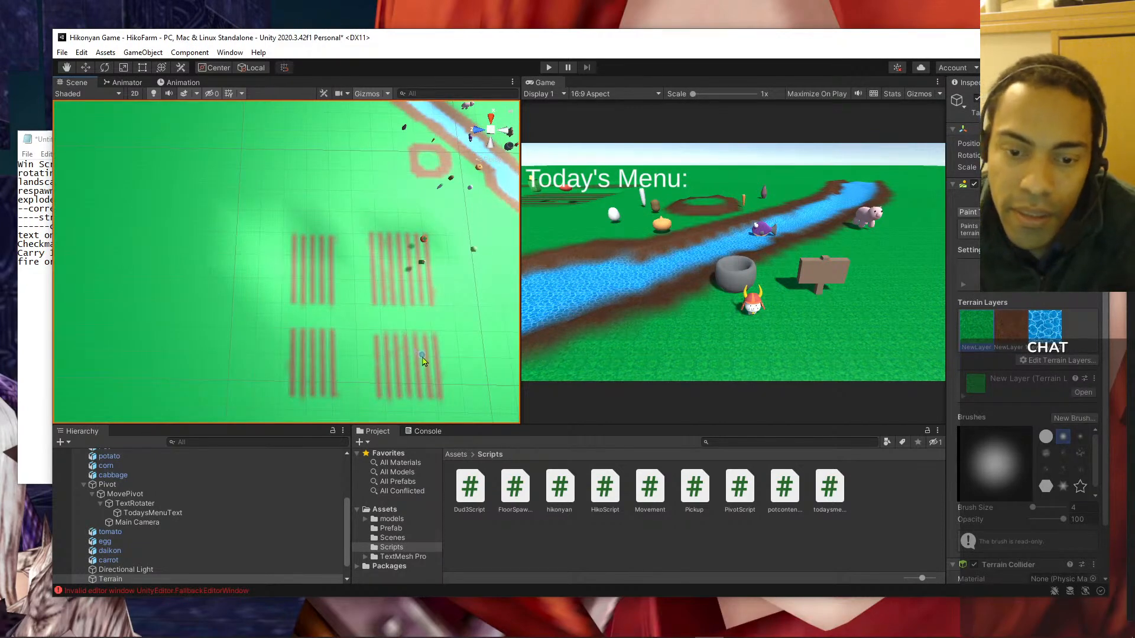
pyautogui.scroll(6, 421, 357)
pyautogui.moveTo(412, 325)
pyautogui.mouseDown(button='middle')
pyautogui.moveTo(398, 269)
pyautogui.moveTo(394, 326)
pyautogui.mouseUp(button='middle')
pyautogui.click(996, 335)
pyautogui.moveTo(364, 159); pyautogui.dragTo(379, 335)
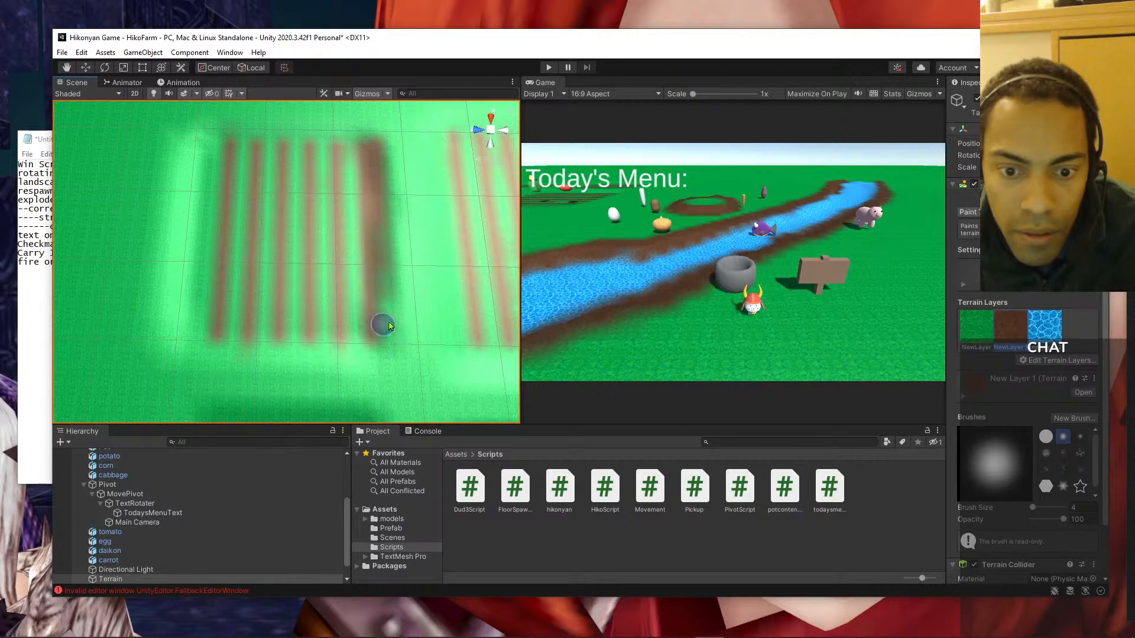
pyautogui.click(976, 325)
pyautogui.moveTo(382, 153); pyautogui.dragTo(391, 298)
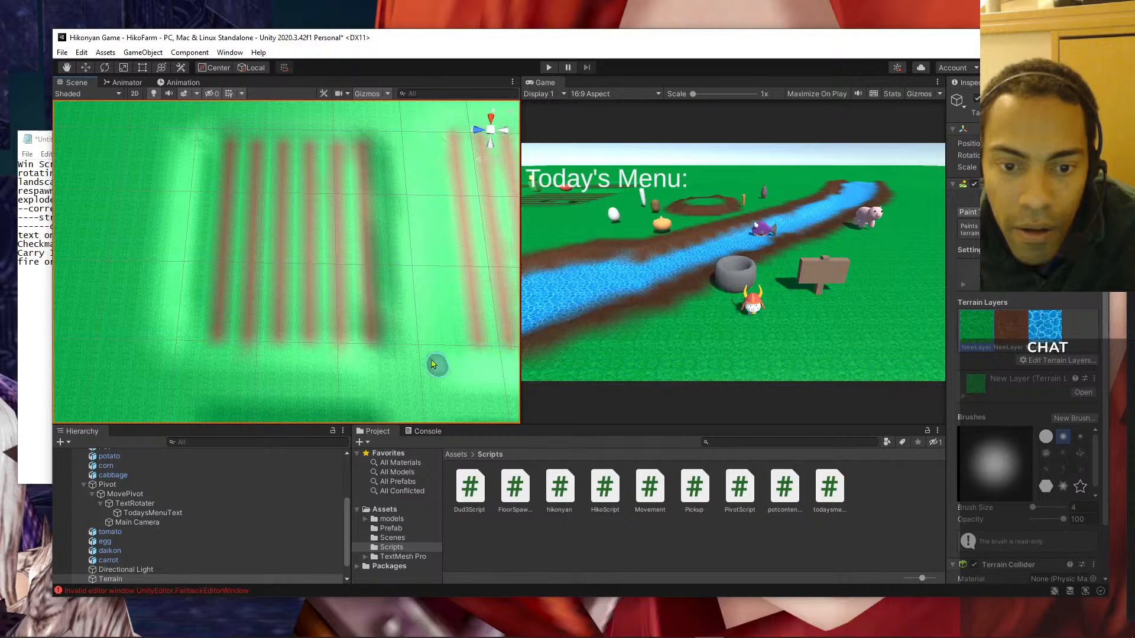
# - Paint a matching soil row on the right side of the lower-left plot and trim its outer edge with the grass layer
pyautogui.scroll(-2, 444, 381)
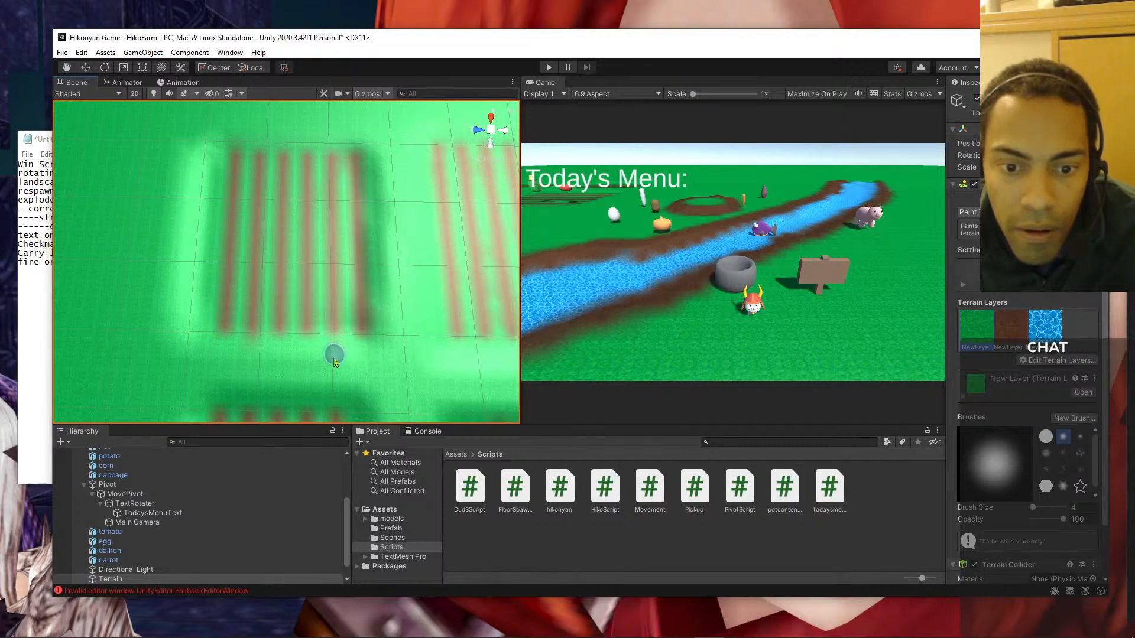
pyautogui.moveTo(345, 387); pyautogui.dragTo(380, 272, button='middle')
pyautogui.click(1010, 325)
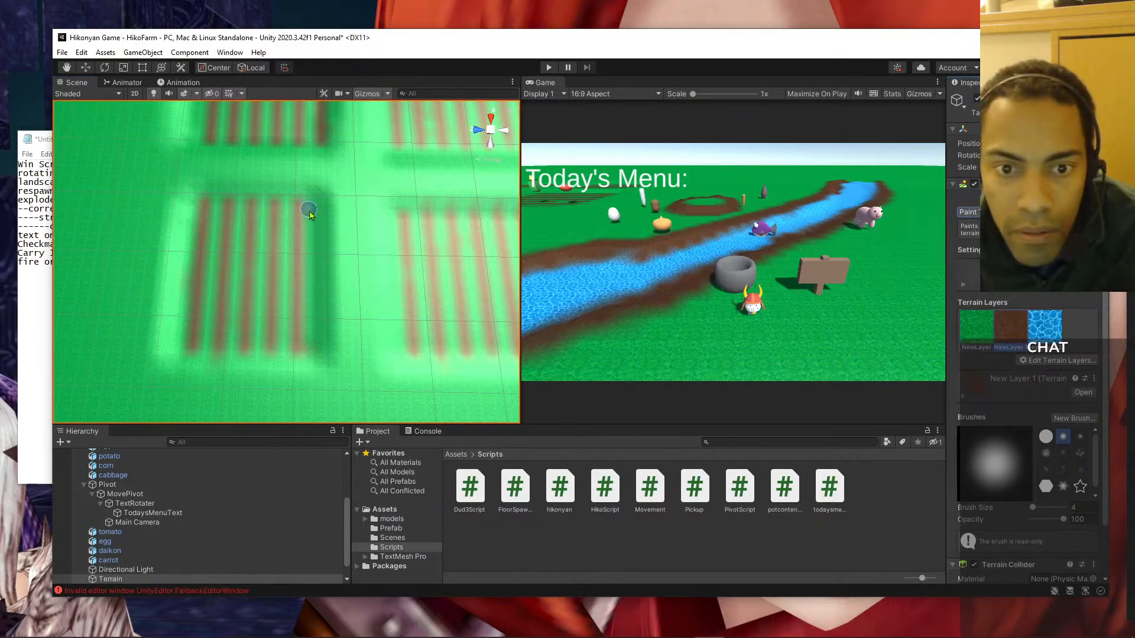
pyautogui.moveTo(319, 211); pyautogui.dragTo(327, 362)
pyautogui.click(977, 325)
pyautogui.moveTo(328, 380); pyautogui.dragTo(344, 289)
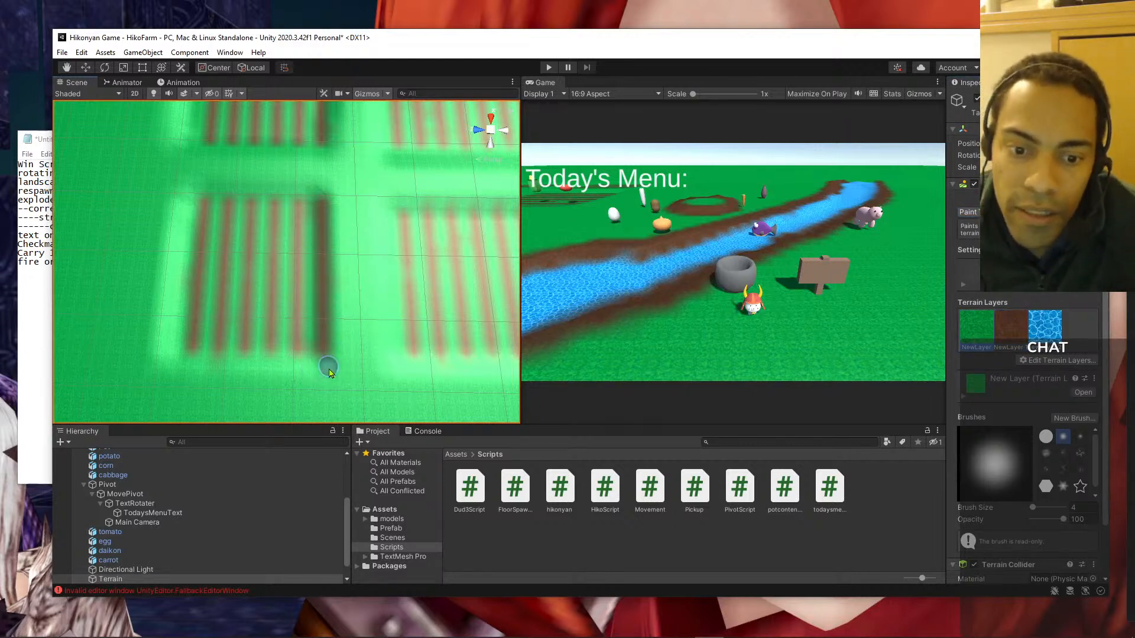
# - Level the ground under the lower-left plot's rightmost soil row with the Set Height terrain tool
pyautogui.scroll(-1, 368, 253)
pyautogui.scroll(-4, 368, 253)
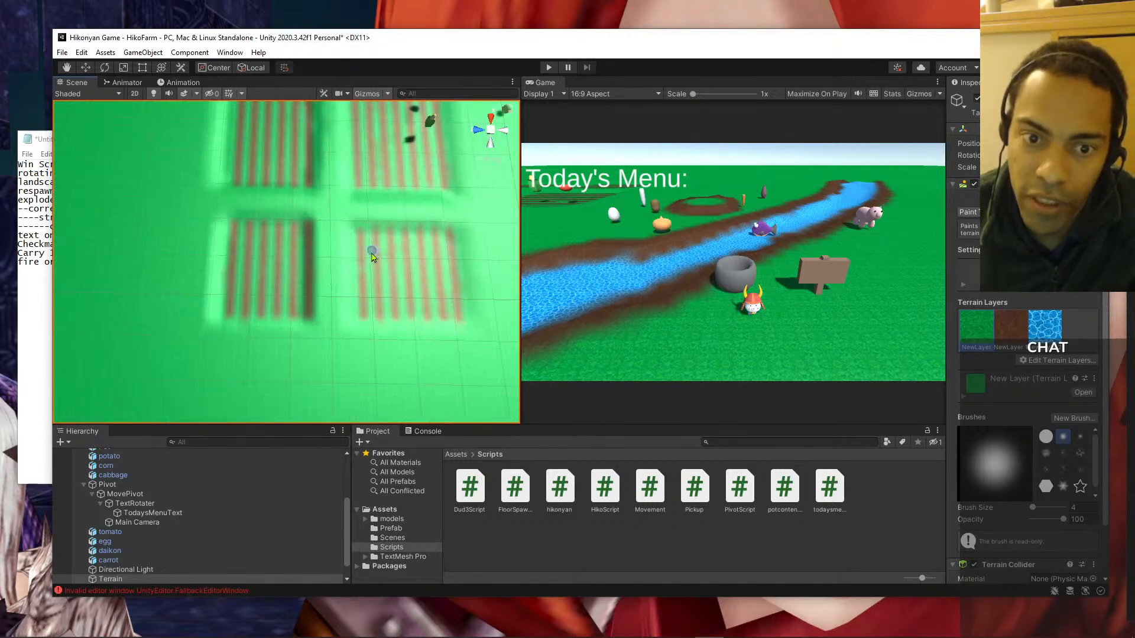
pyautogui.scroll(4, 391, 250)
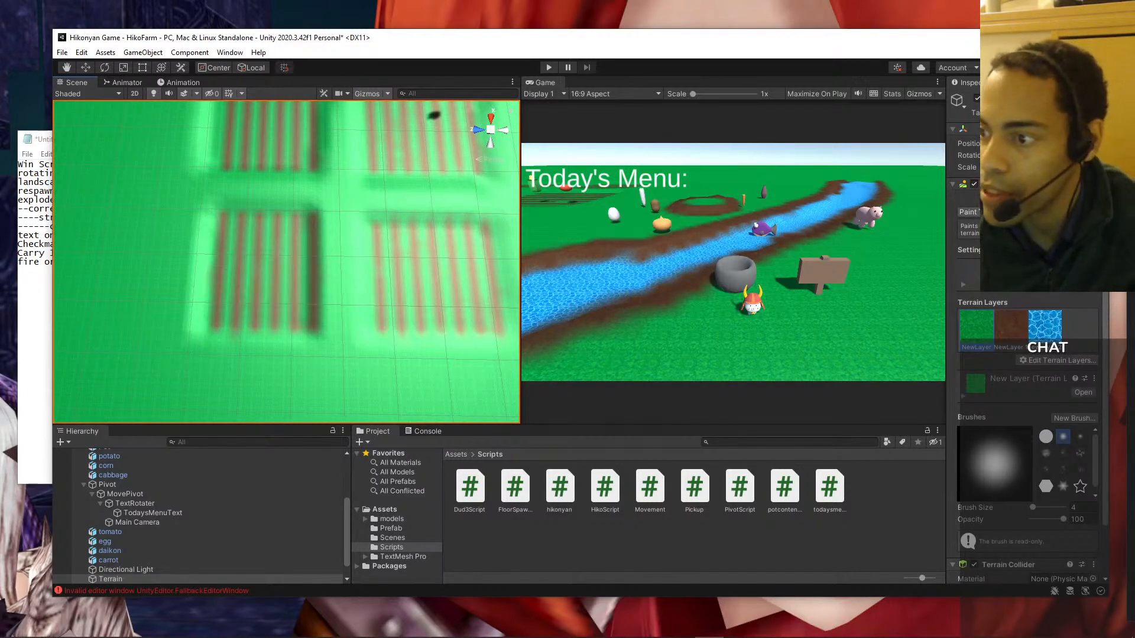
pyautogui.click(1027, 212)
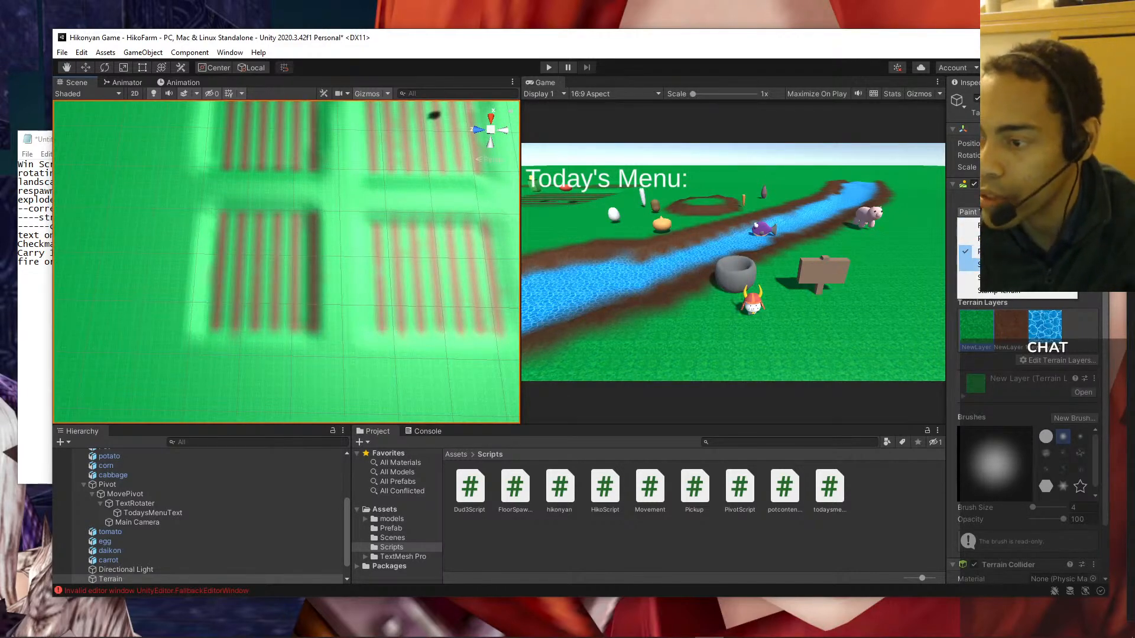
pyautogui.click(1005, 264)
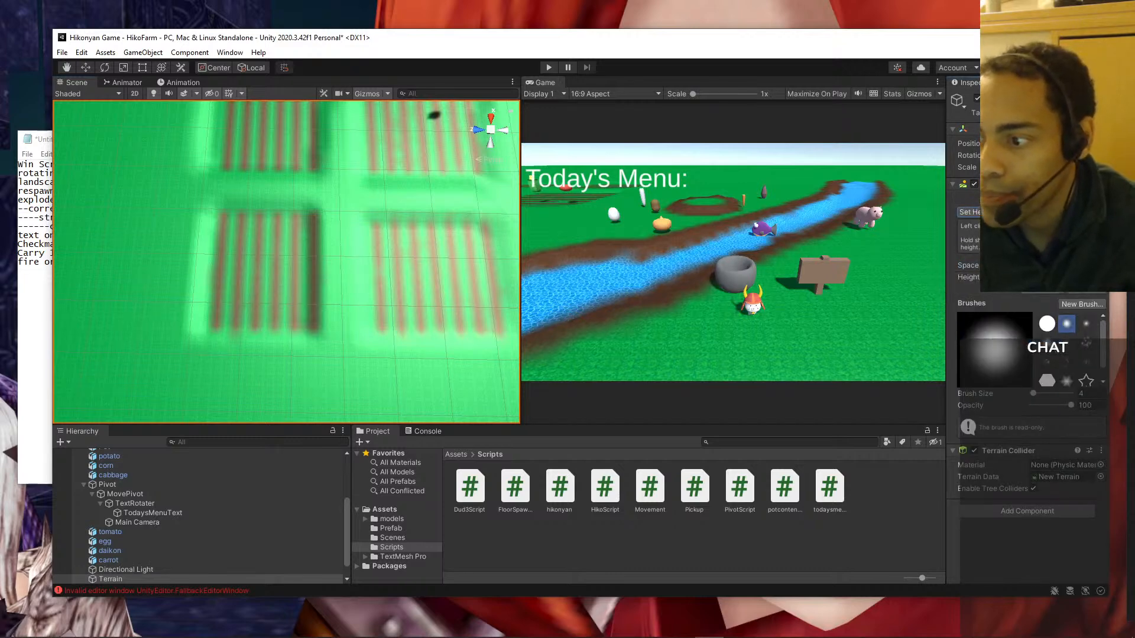
pyautogui.scroll(2, 316, 371)
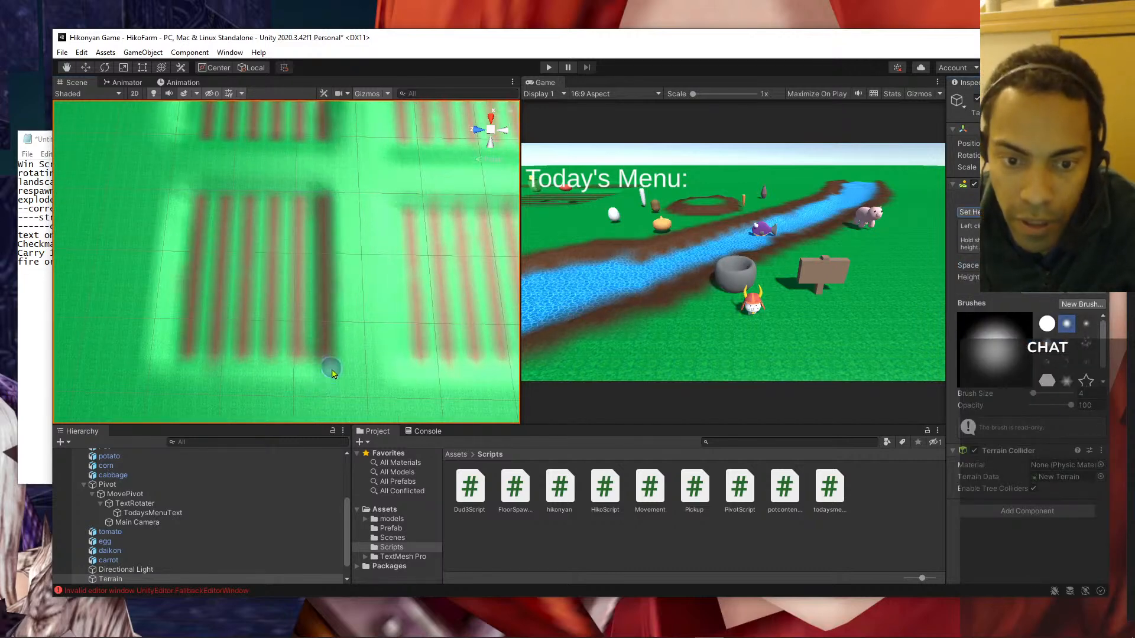
pyautogui.moveTo(329, 356); pyautogui.dragTo(331, 207)
# - Extend the raised ground under the upper-left plot's rightmost row with Set Height and even out the lower-left plot's right edge
pyautogui.moveTo(355, 198); pyautogui.dragTo(349, 266, button='middle')
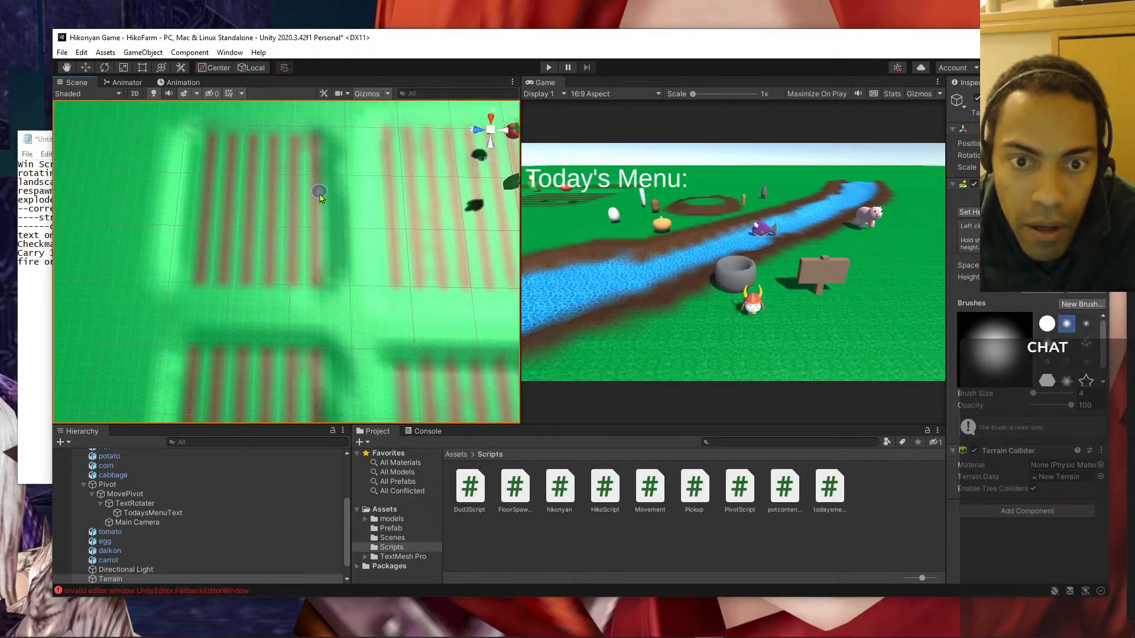
pyautogui.scroll(-1, 315, 264)
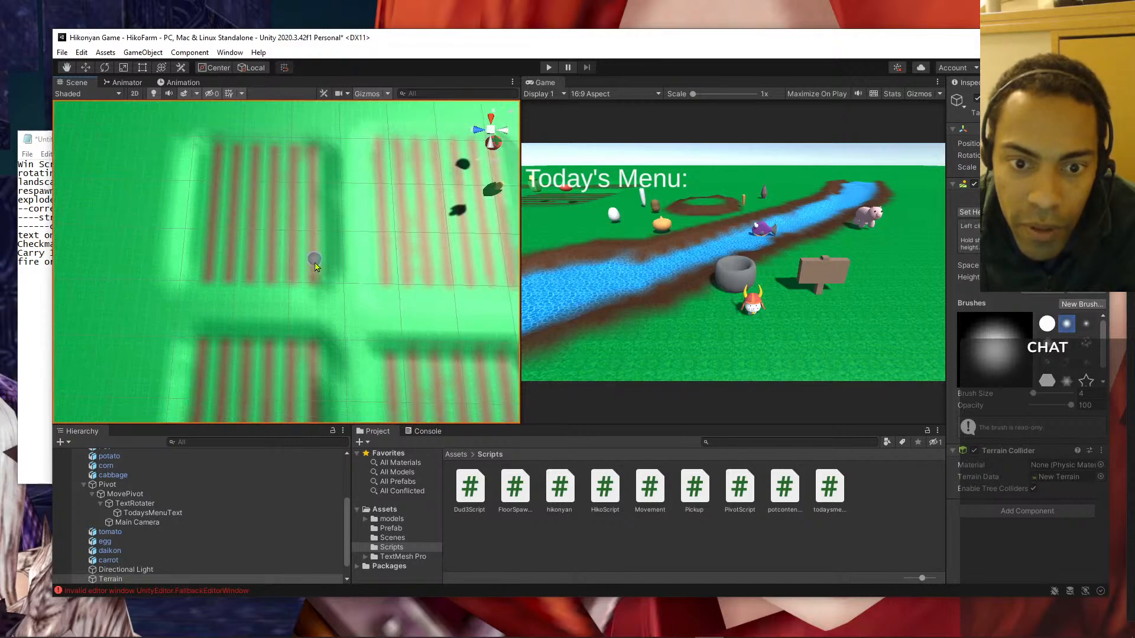
pyautogui.scroll(-2, 316, 284)
pyautogui.moveTo(317, 334); pyautogui.dragTo(306, 230, button='middle')
pyautogui.scroll(5, 307, 289)
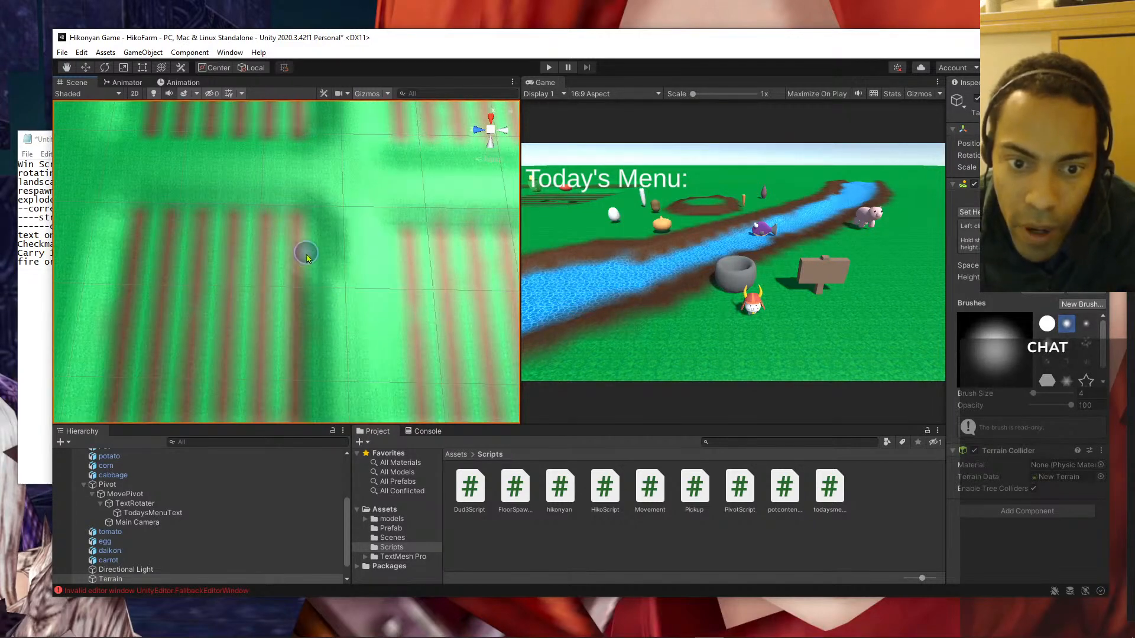
pyautogui.scroll(-2, 298, 331)
pyautogui.scroll(-2, 305, 273)
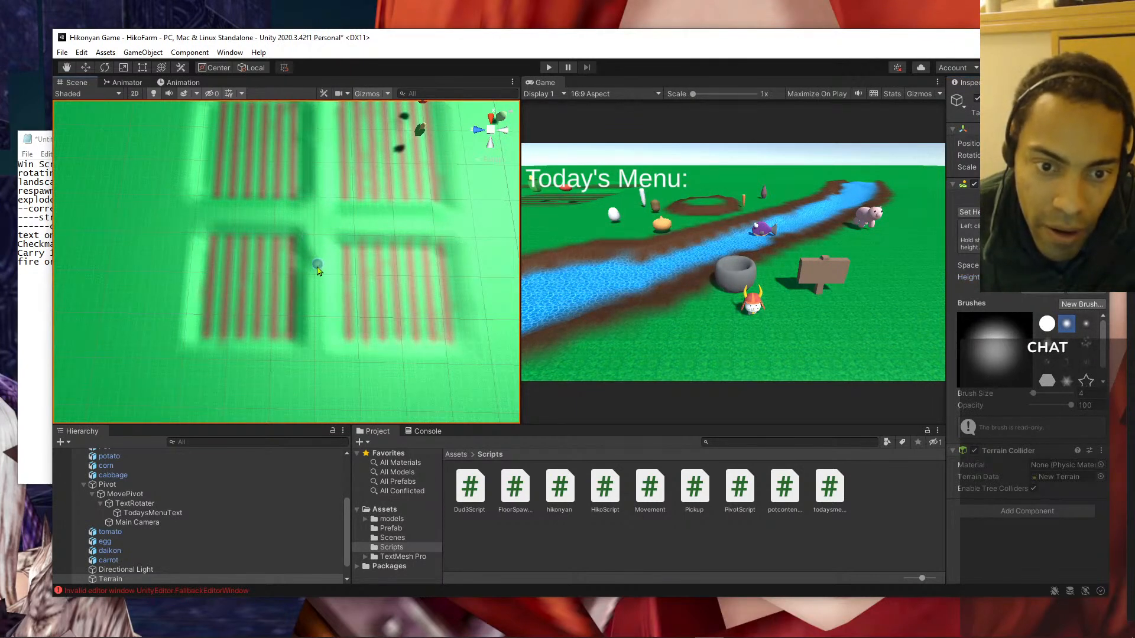
pyautogui.scroll(2, 316, 289)
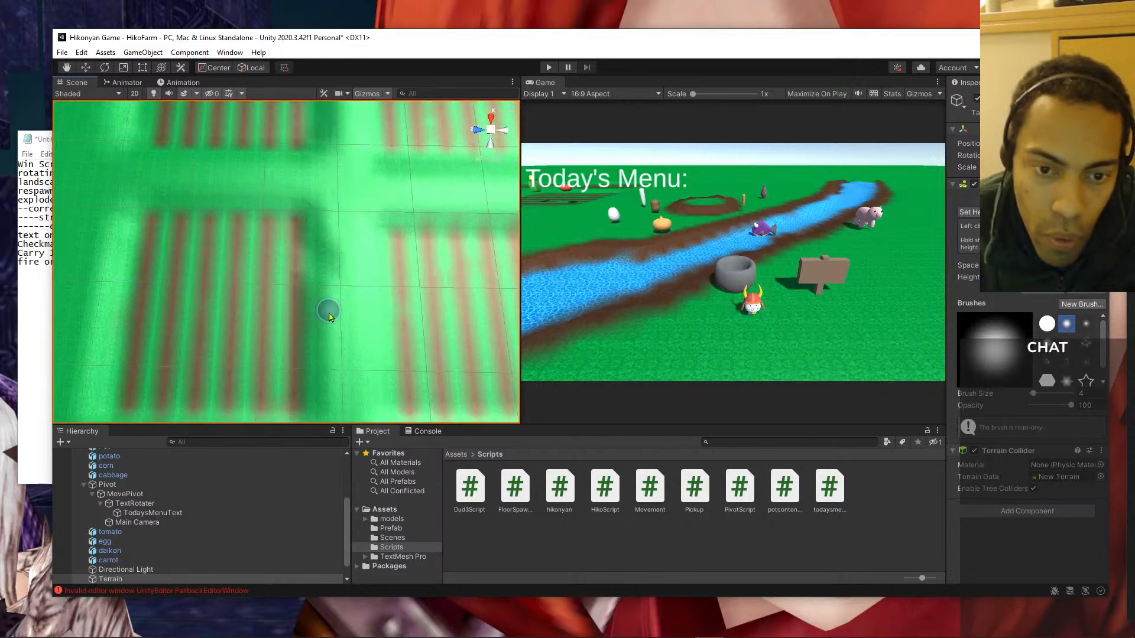
# - Examine the four crop plots and the surrounding terrain from close up, from different angles and from a distance
pyautogui.scroll(-3, 331, 235)
pyautogui.moveTo(341, 254); pyautogui.dragTo(374, 278, button='right')
pyautogui.moveTo(374, 278); pyautogui.dragTo(371, 322, button='middle')
pyautogui.moveTo(382, 221); pyautogui.dragTo(395, 349, button='middle')
pyautogui.scroll(2, 394, 351)
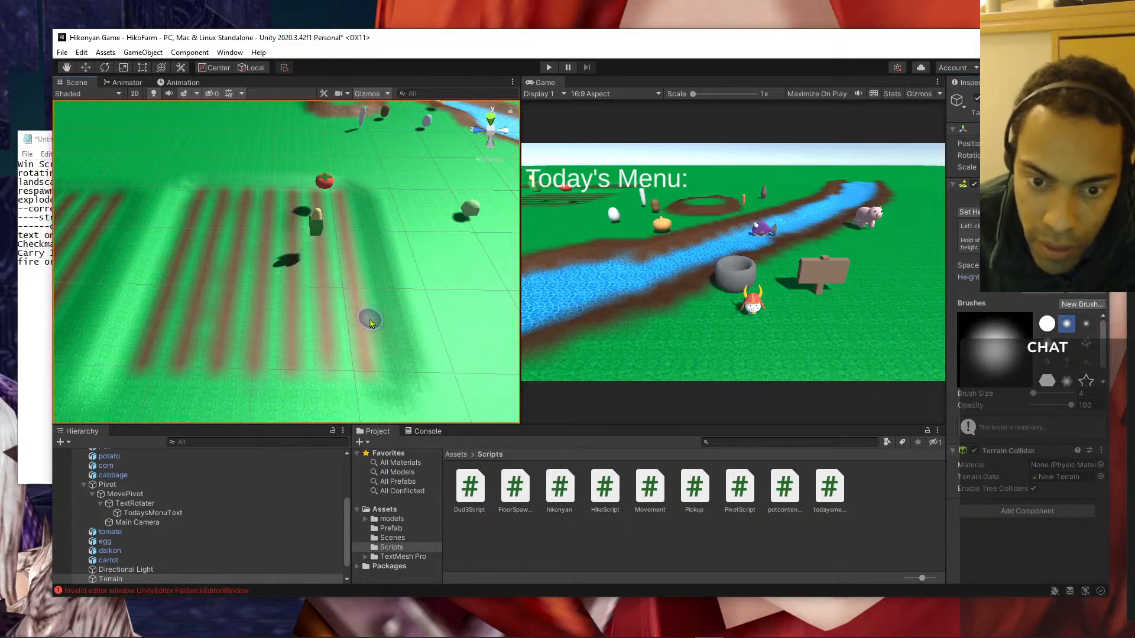
pyautogui.scroll(-3, 353, 308)
pyautogui.scroll(-2, 353, 309)
pyautogui.scroll(4, 355, 313)
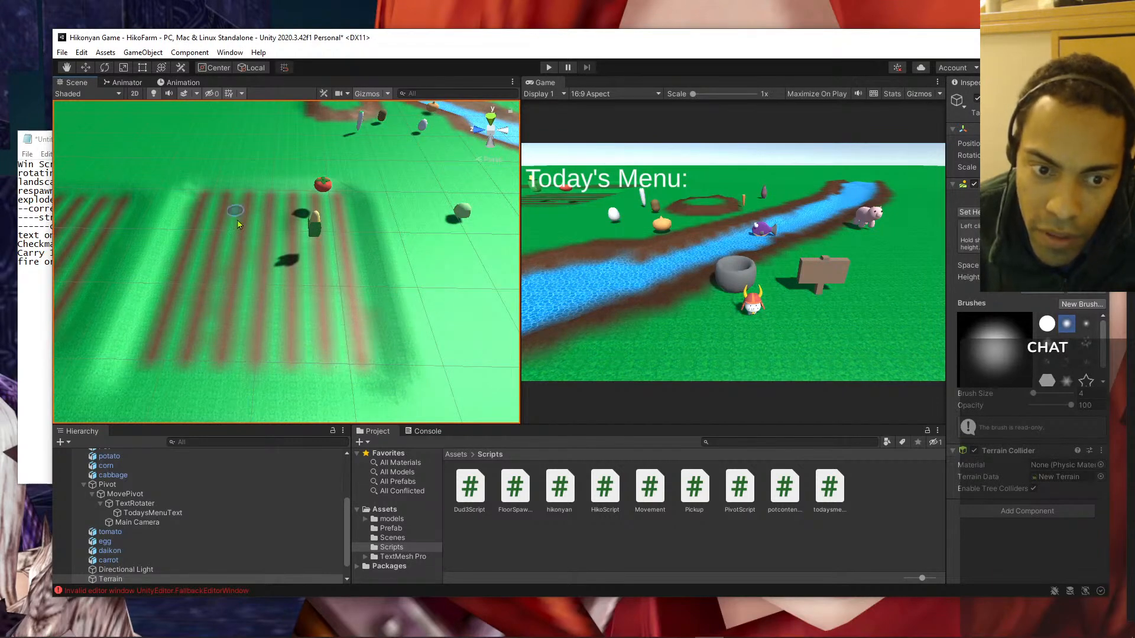
pyautogui.scroll(-2, 239, 260)
pyautogui.scroll(-5, 242, 264)
pyautogui.moveTo(464, 306); pyautogui.dragTo(307, 305, button='right')
pyautogui.moveTo(401, 313); pyautogui.dragTo(296, 332, button='right')
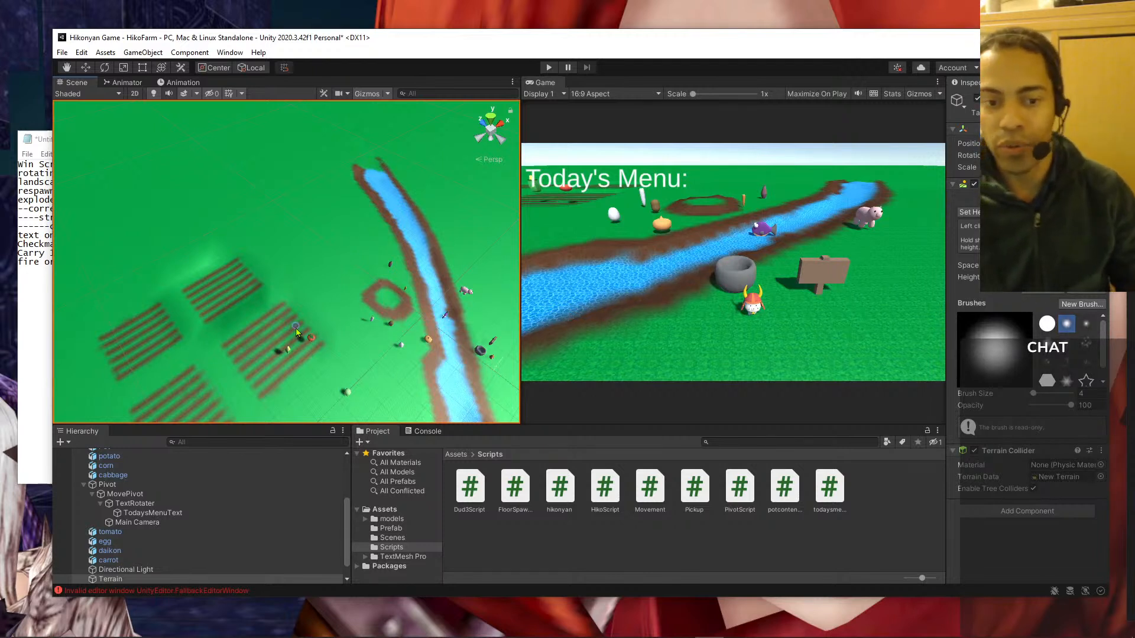
pyautogui.moveTo(297, 331); pyautogui.dragTo(343, 242, button='middle')
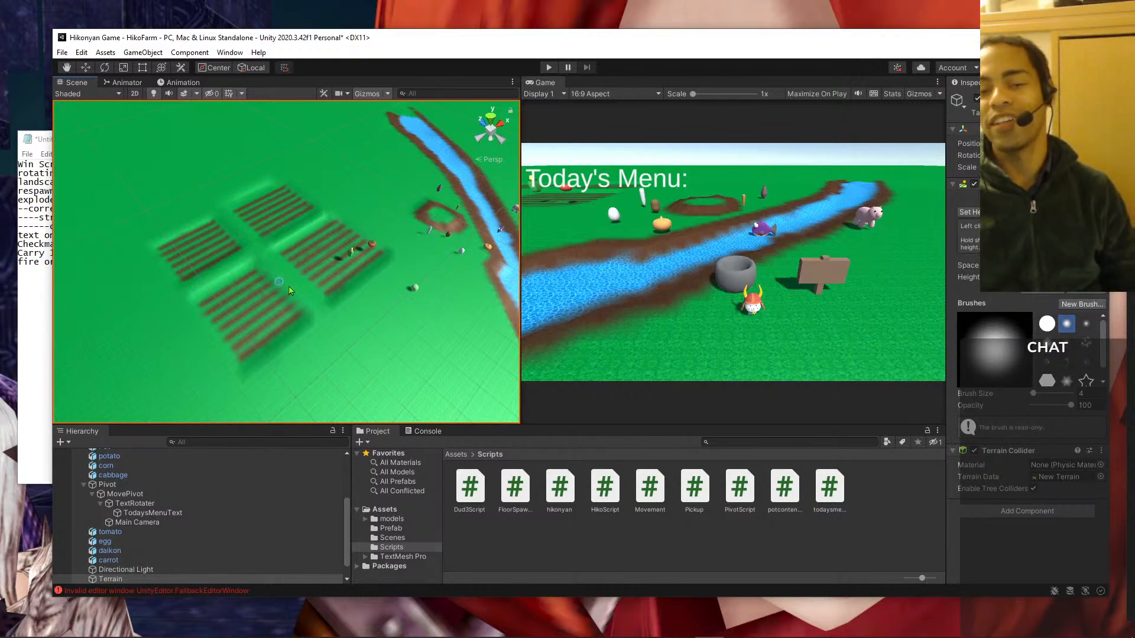
pyautogui.scroll(-10, 266, 281)
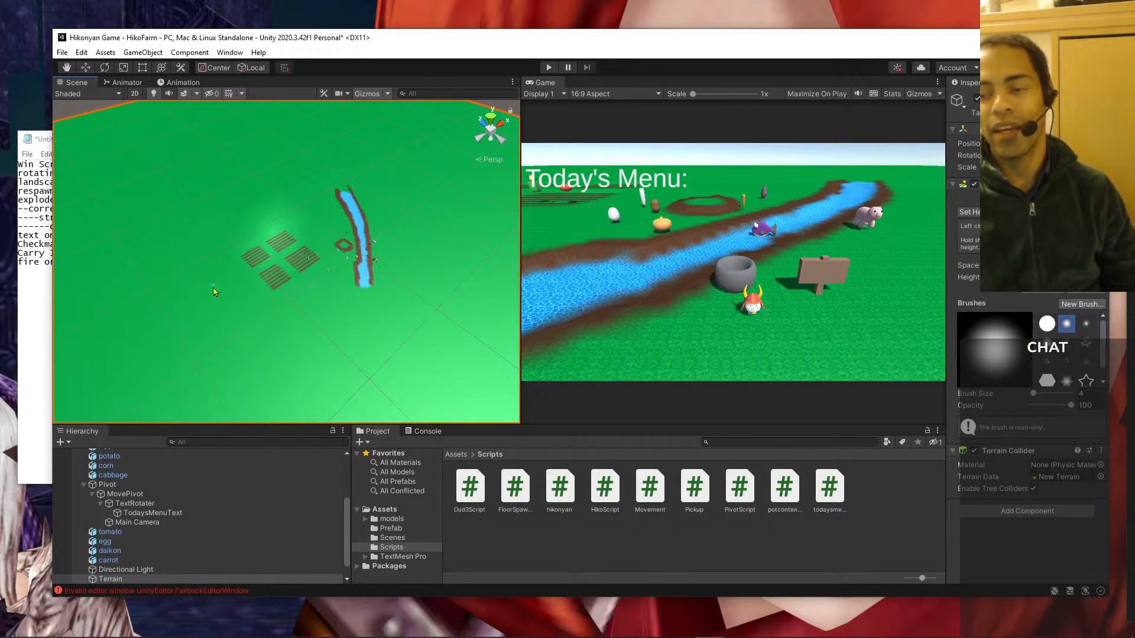
pyautogui.scroll(8, 214, 290)
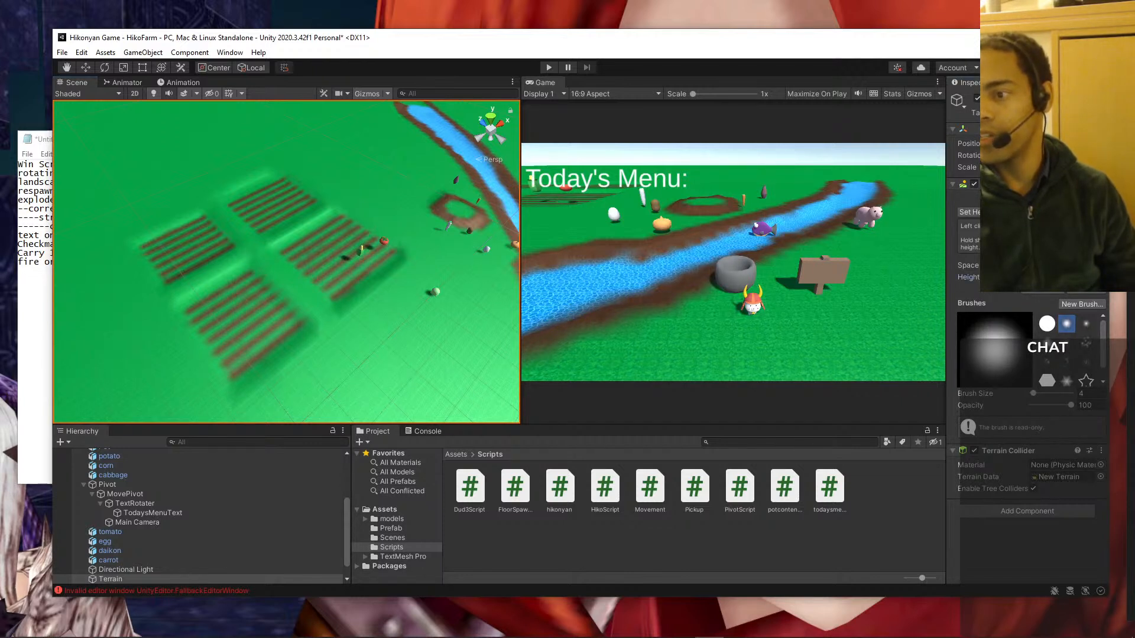
# - Switch the terrain to the Paint Trees mode and open the Add Tree dialog, placing it over the scene view
pyautogui.click(1027, 198)
pyautogui.moveTo(282, 156); pyautogui.dragTo(295, 272, button='middle')
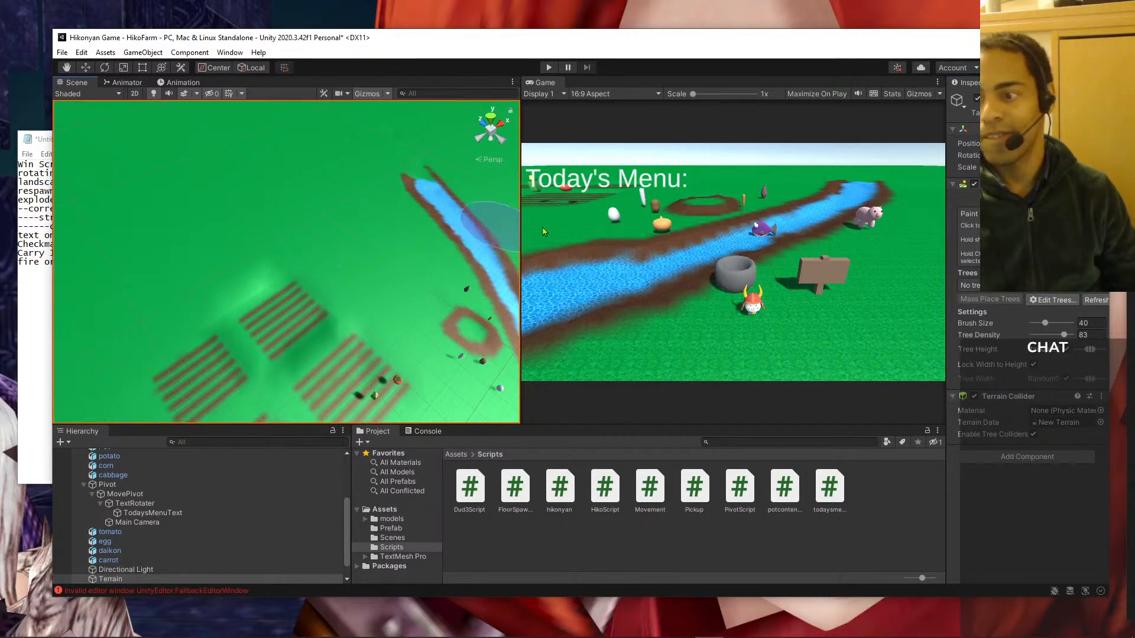
pyautogui.scroll(5, 427, 242)
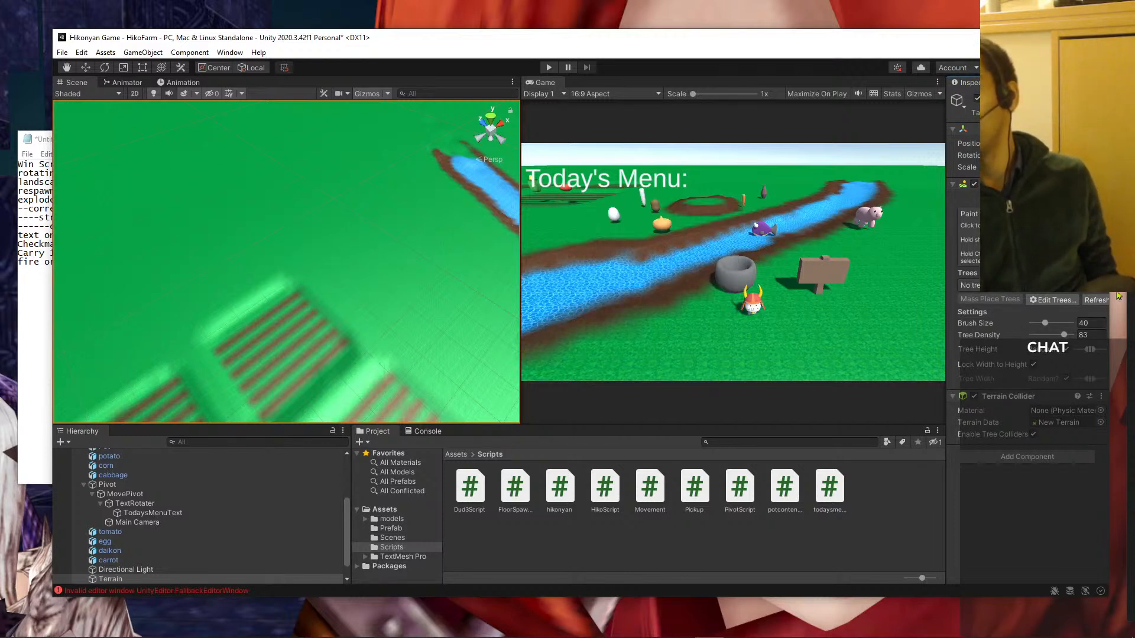
pyautogui.click(1058, 301)
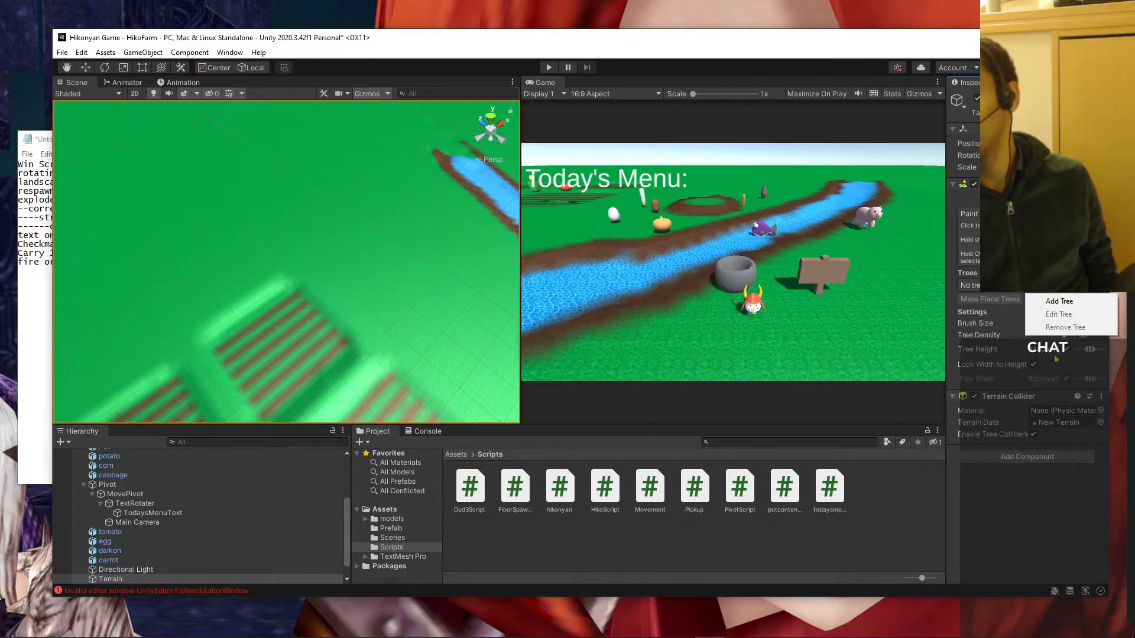
pyautogui.click(1064, 304)
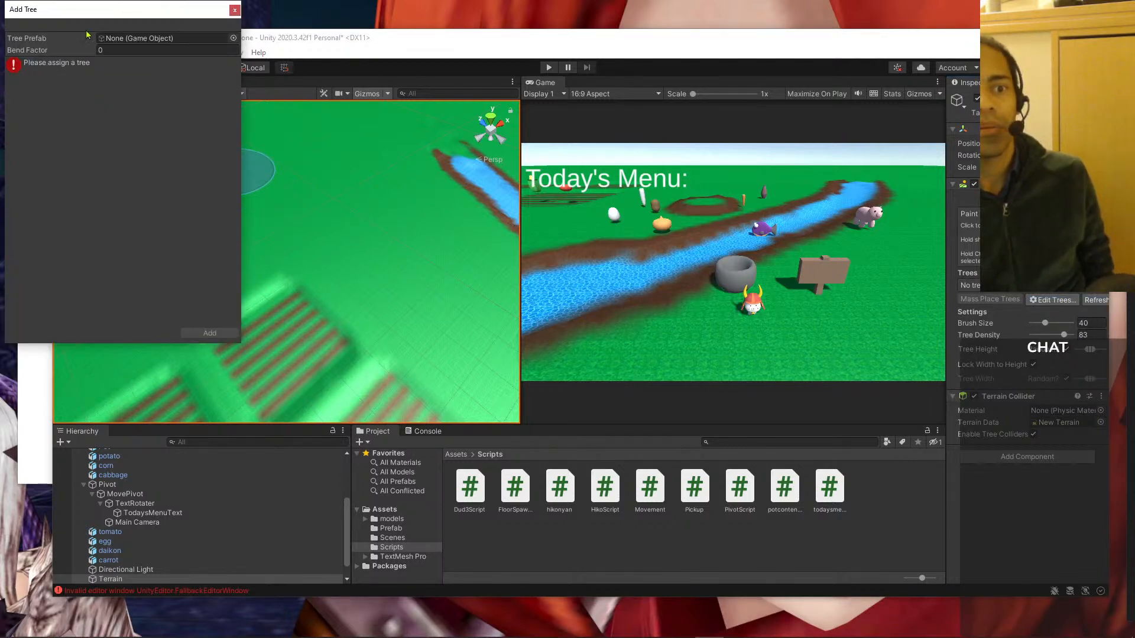
pyautogui.moveTo(113, 10); pyautogui.dragTo(318, 46)
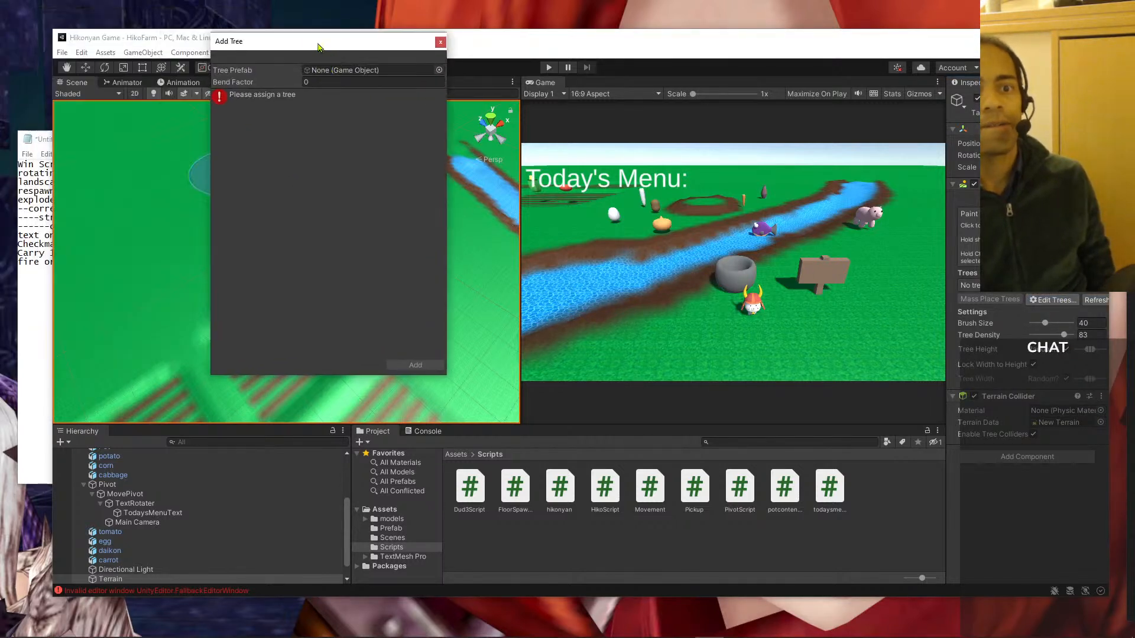
# - Look through the game objects available as tree prefab without choosing one, and widen the Inspector
pyautogui.click(439, 70)
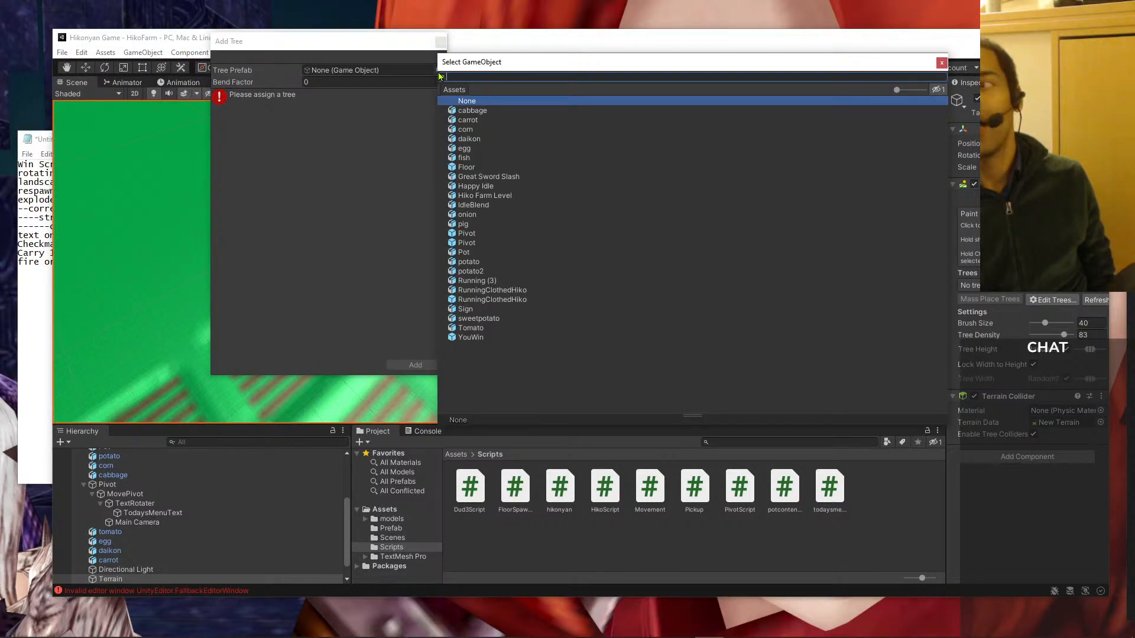
pyautogui.click(941, 63)
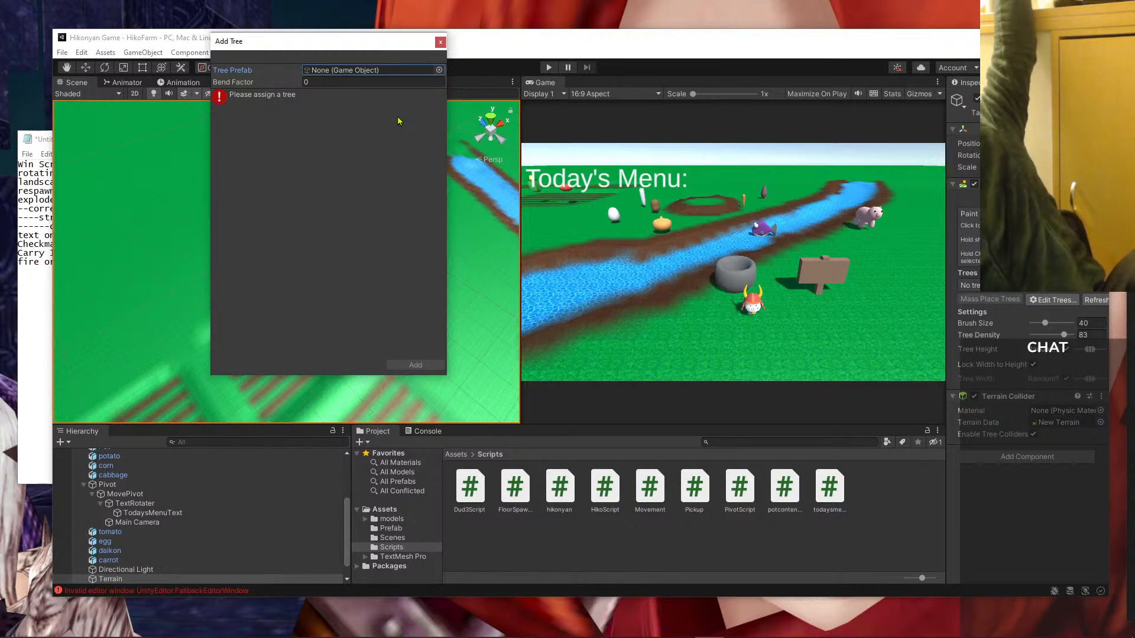
pyautogui.moveTo(947, 202); pyautogui.dragTo(930, 197)
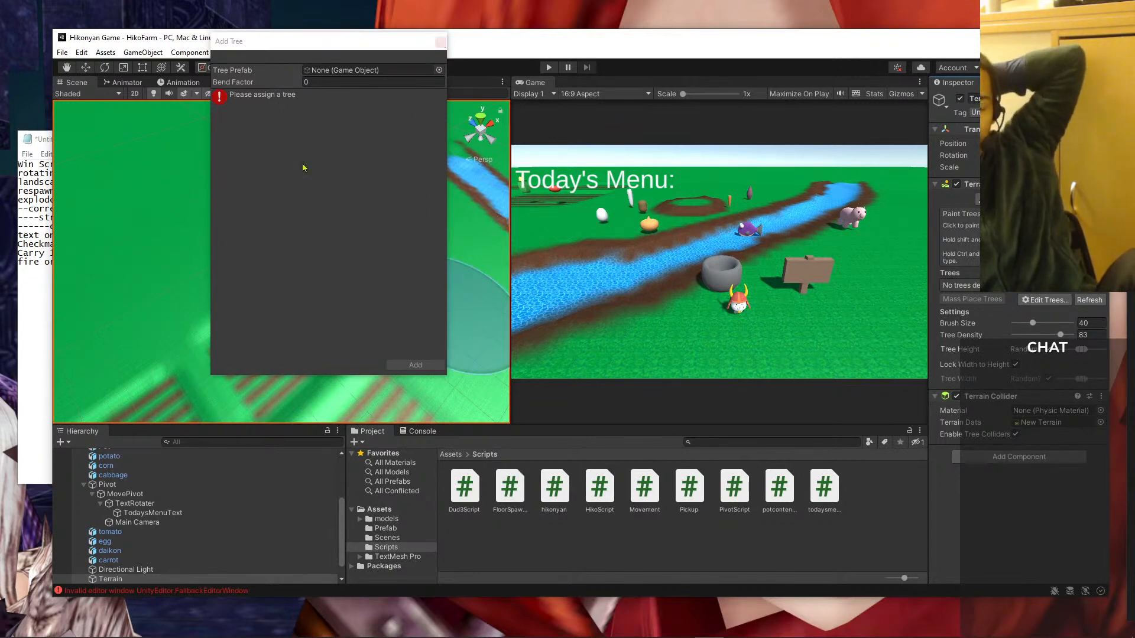
# - Switch to Blender and open the recent file Hiko Farm Level.blend
pyautogui.moveTo(18, 626)
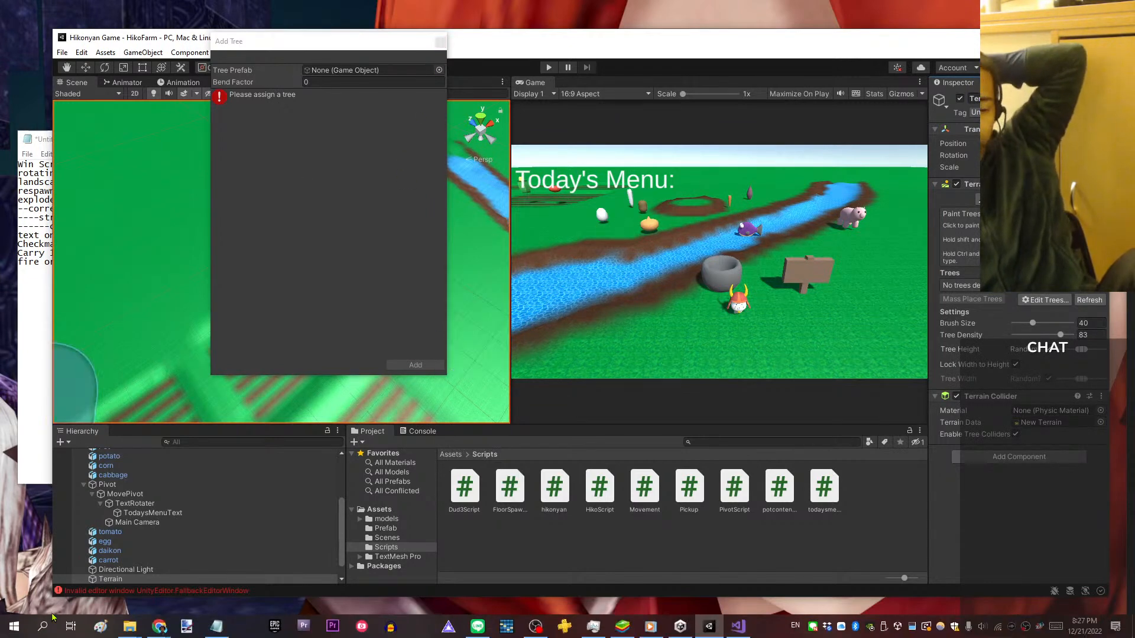
pyautogui.click(14, 625)
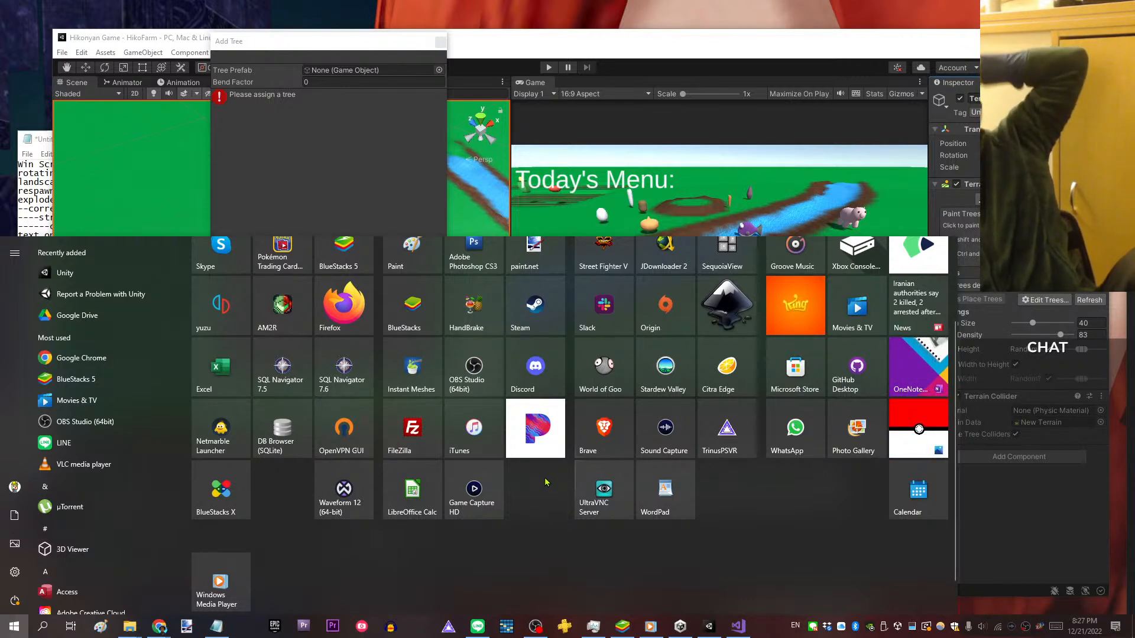
pyautogui.scroll(2, 414, 414)
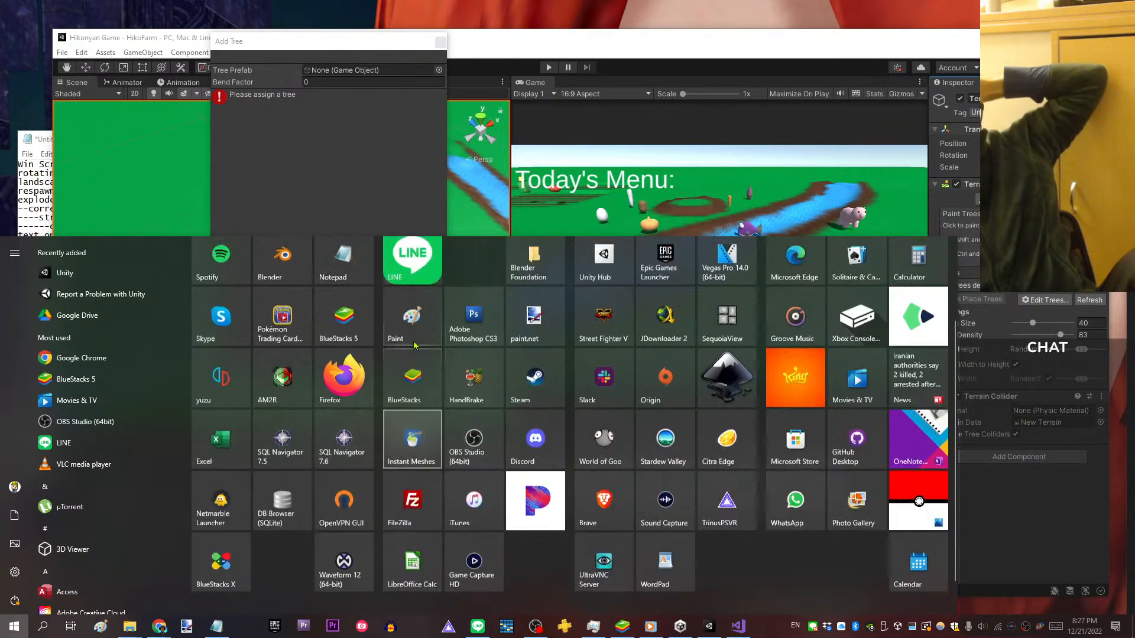
pyautogui.click(290, 300)
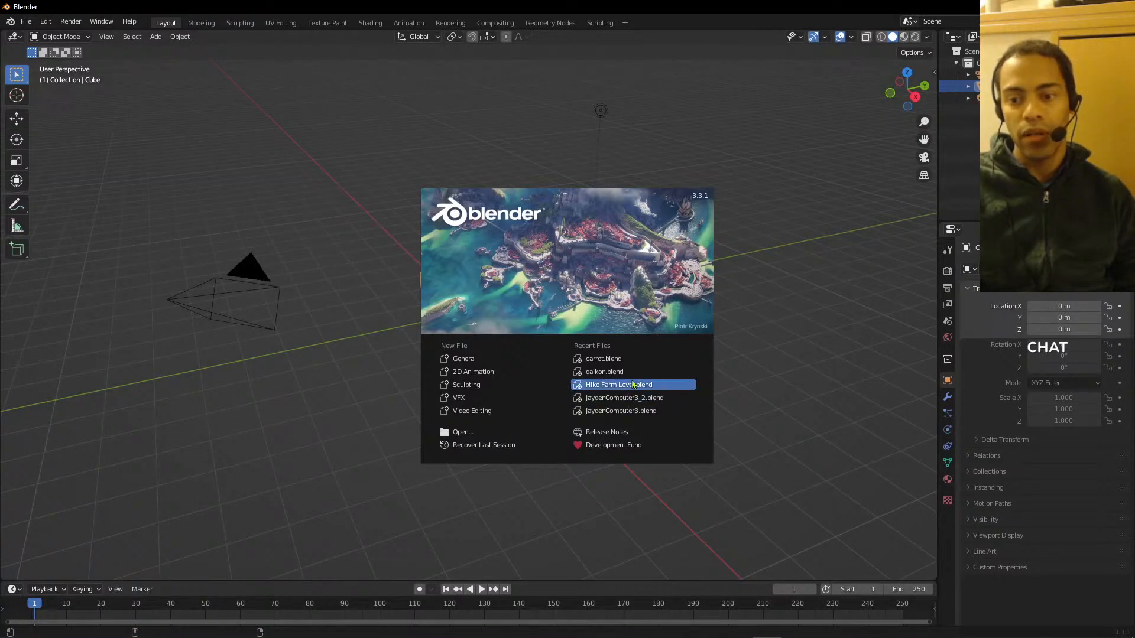
pyautogui.click(643, 396)
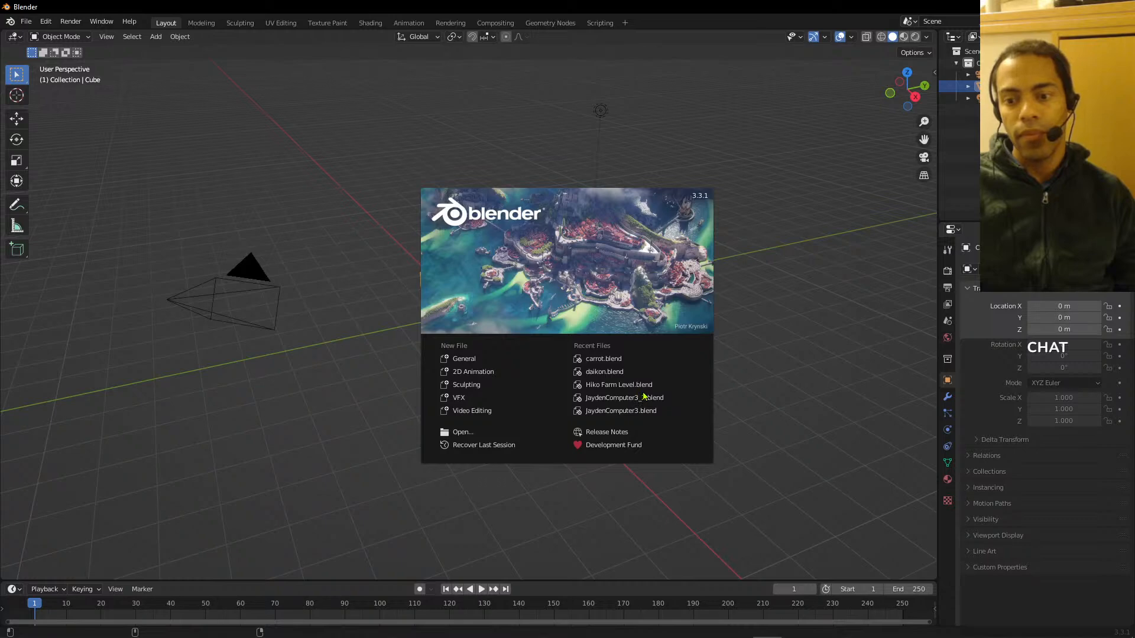
pyautogui.click(640, 385)
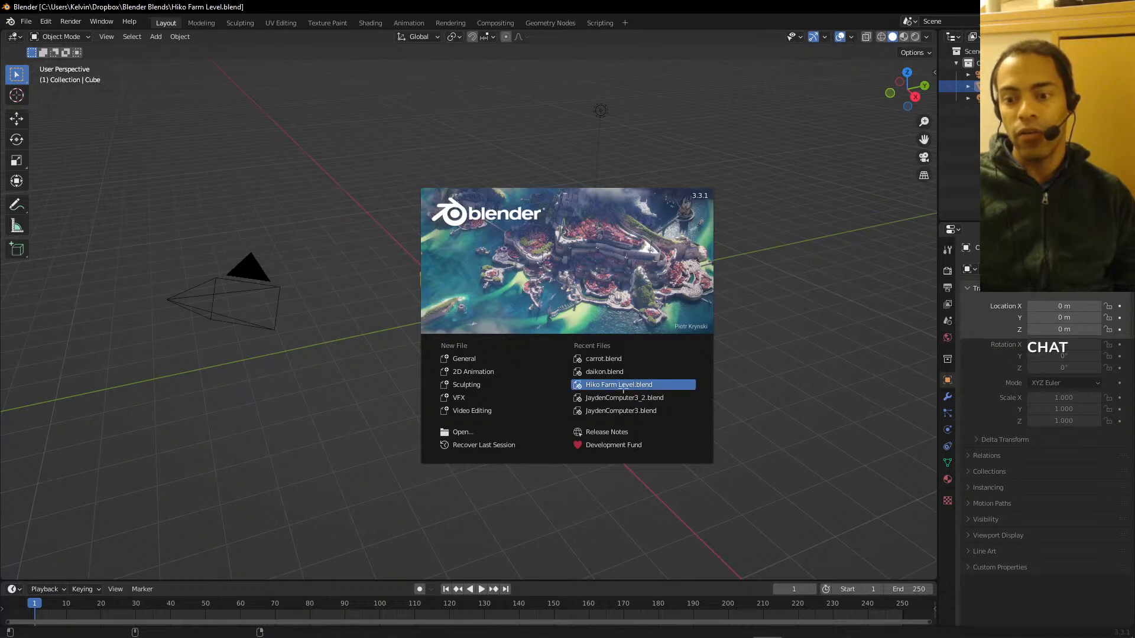
# - Select the linked ground, bridge, rocks, bushes and outer tree foliage, leaving out the central tree, and delete their vertices
pyautogui.scroll(-2, 644, 437)
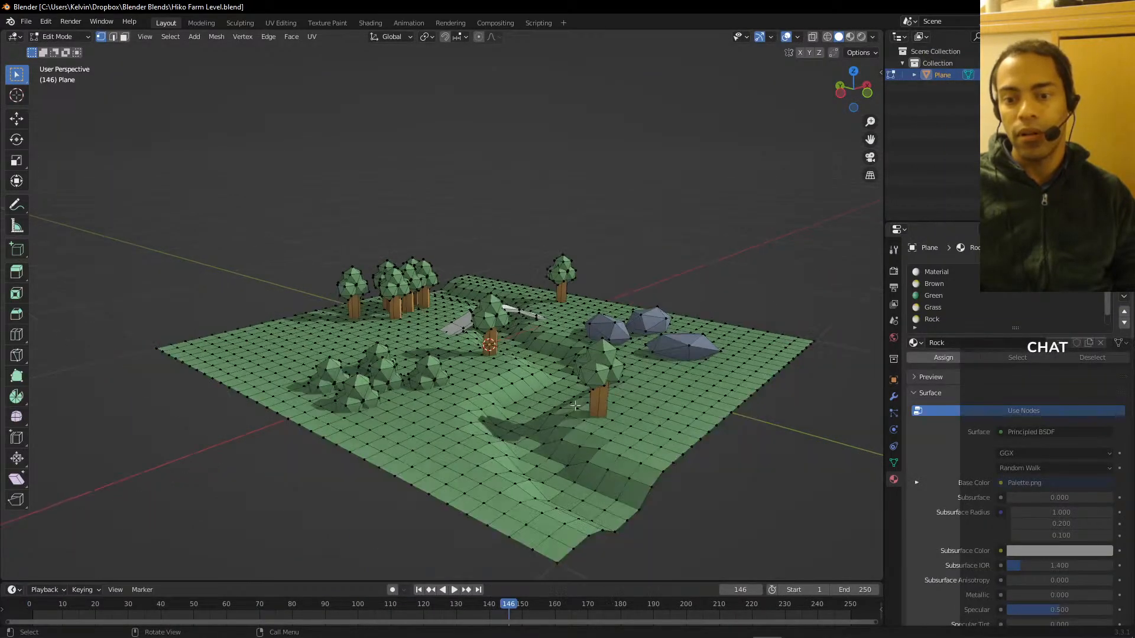
pyautogui.scroll(4, 608, 420)
pyautogui.scroll(-4, 579, 404)
pyautogui.scroll(3, 578, 405)
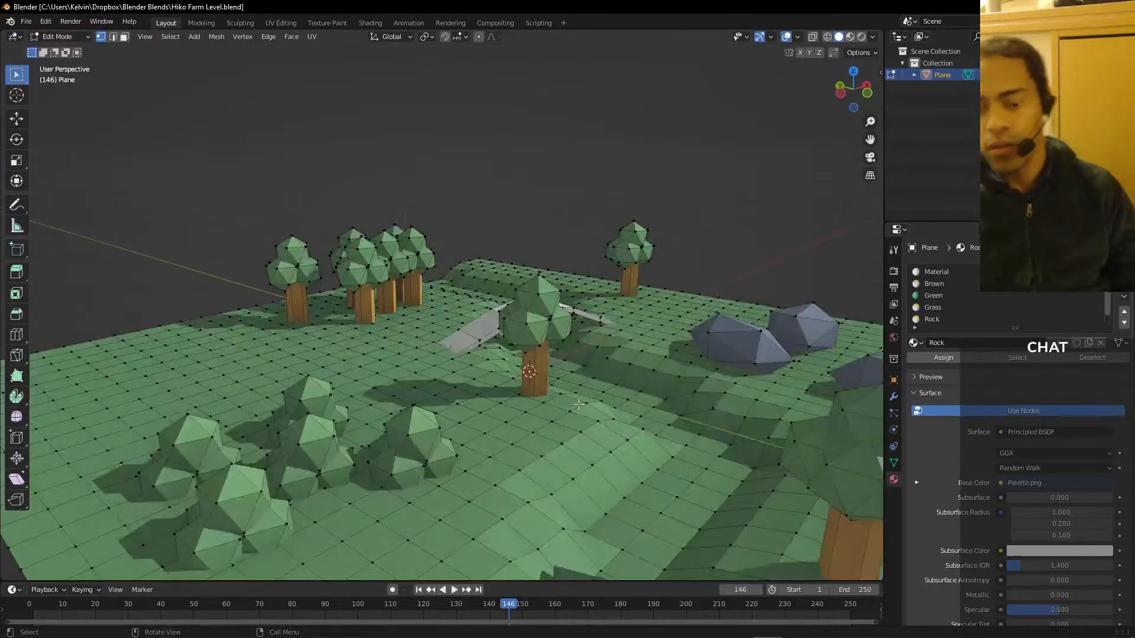
pyautogui.scroll(-1, 554, 347)
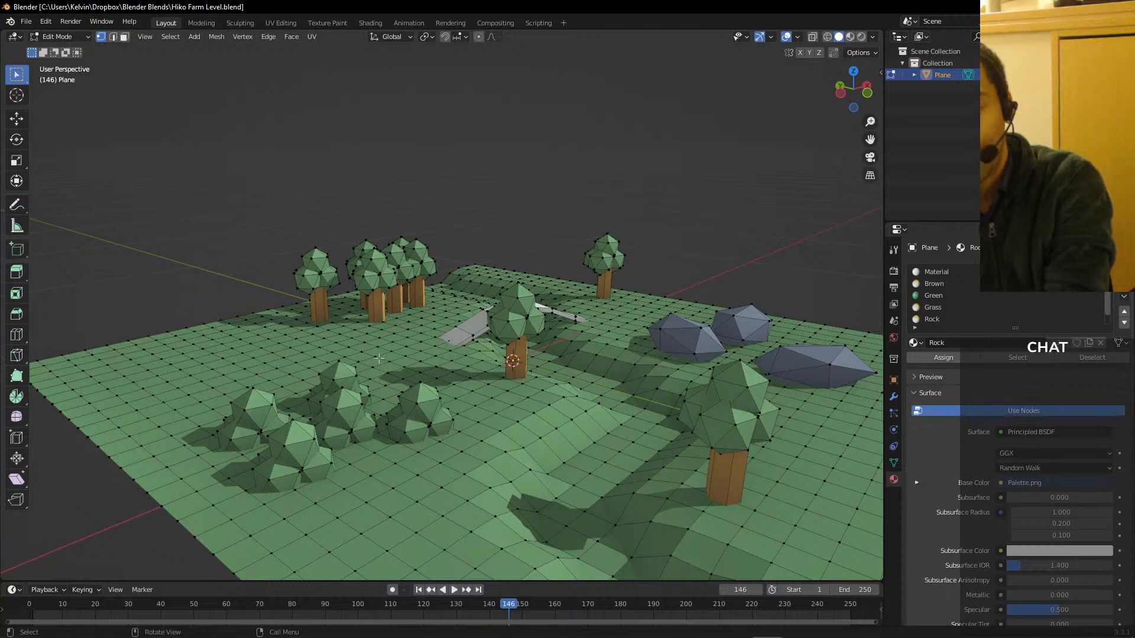
pyautogui.press('l')
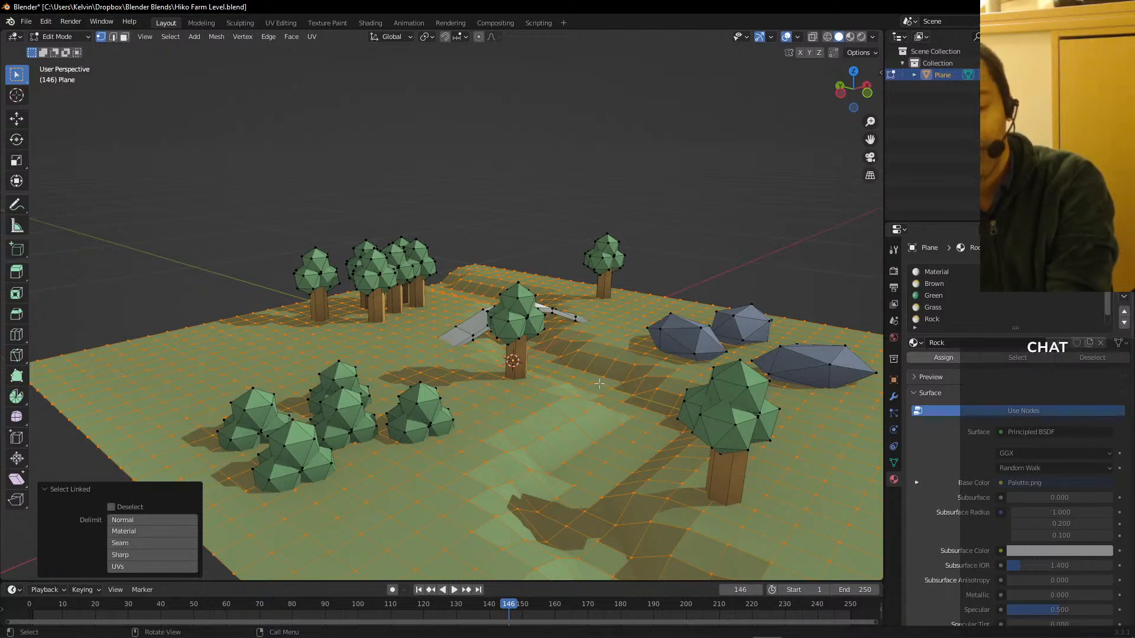
pyautogui.press('l')
pyautogui.press('l')
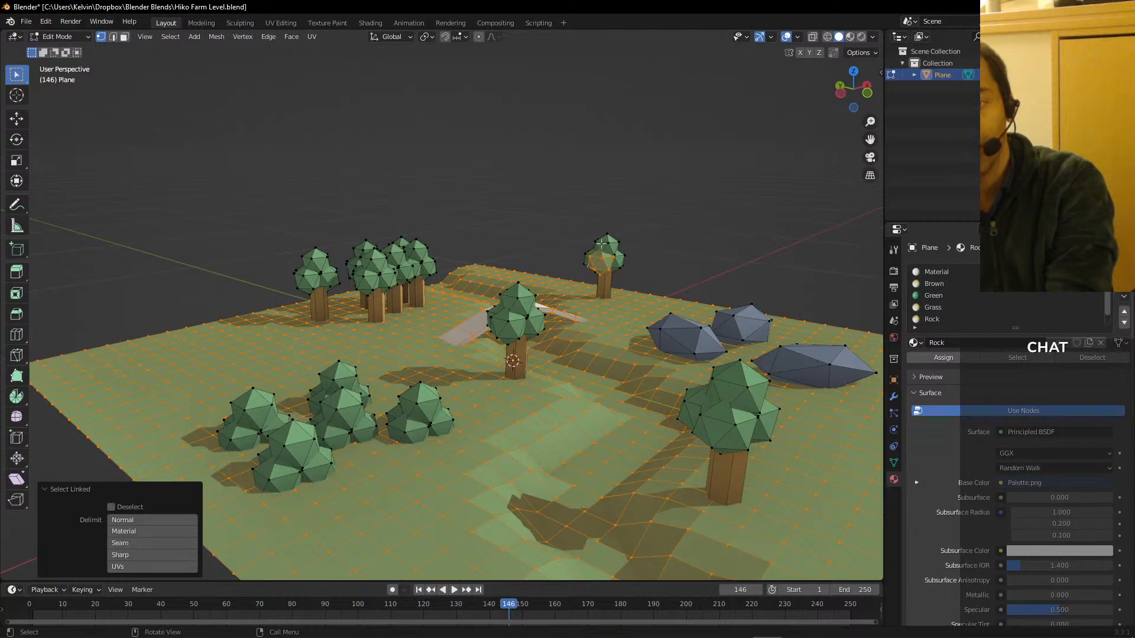
pyautogui.press('l')
pyautogui.press('l')
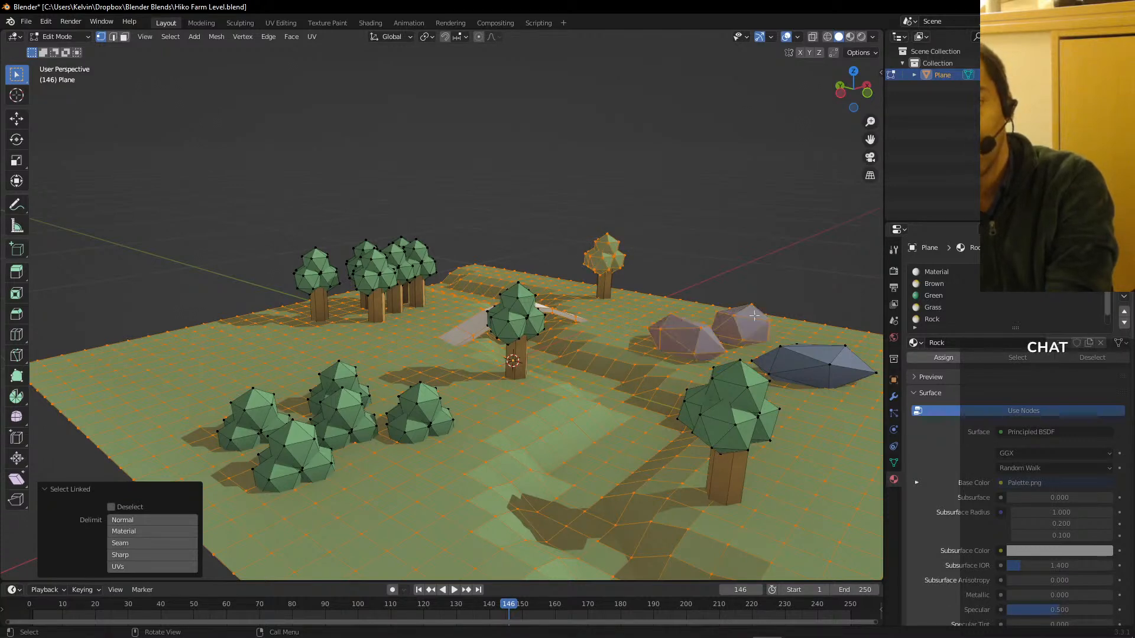
pyautogui.press('l')
pyautogui.press('l')
pyautogui.press('l')
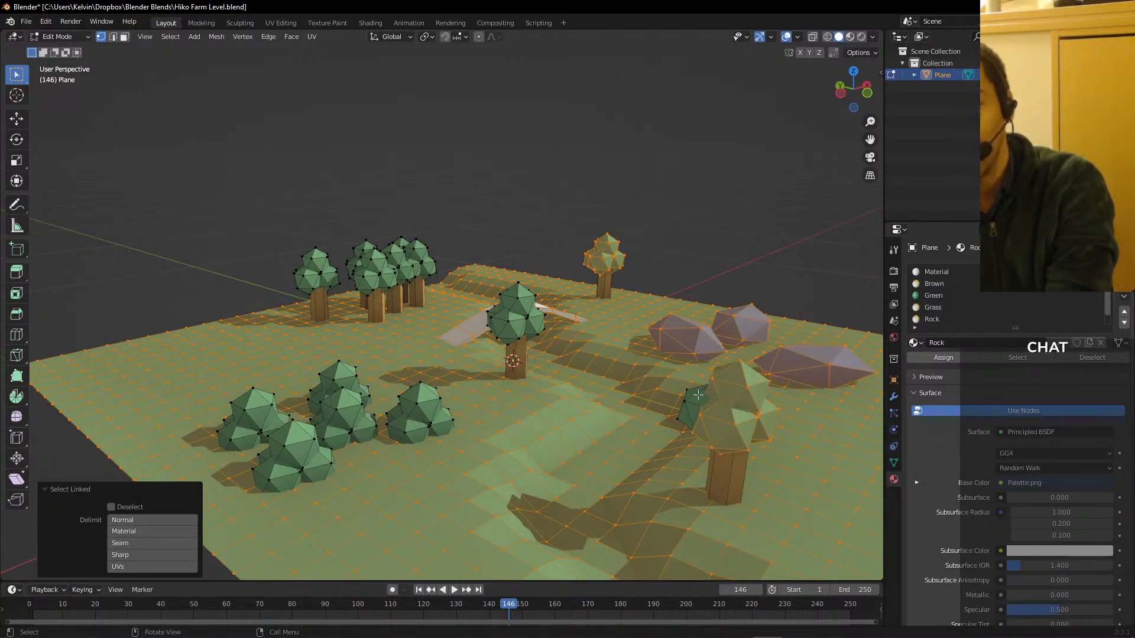
pyautogui.press('l')
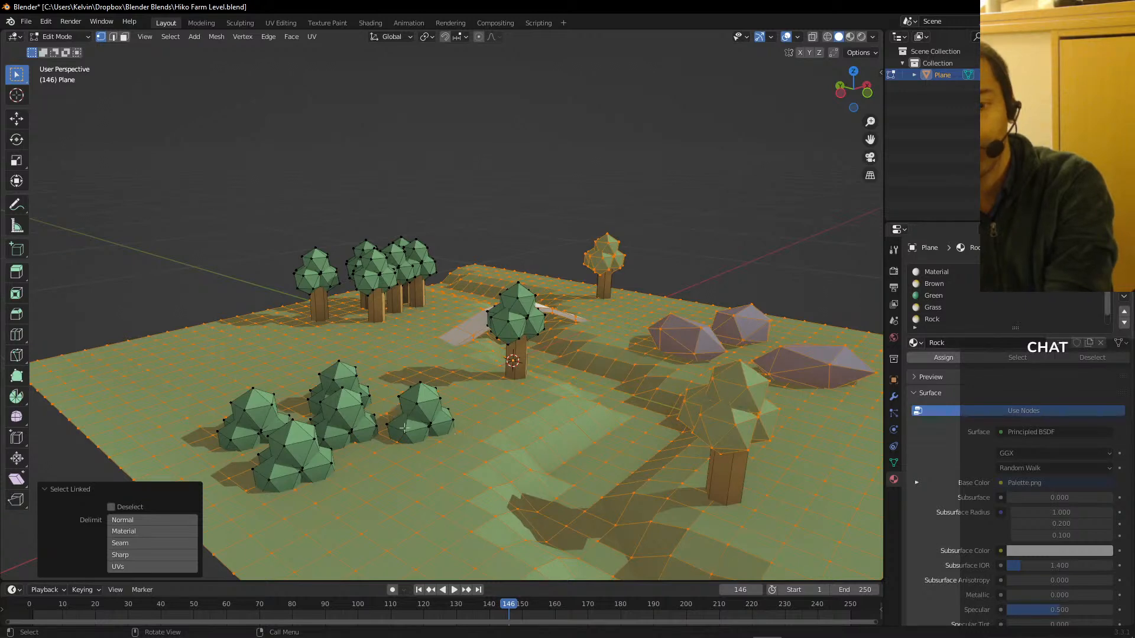
pyautogui.press('l')
pyautogui.press('l')
pyautogui.press('l')
pyautogui.press('l')
pyautogui.press('l')
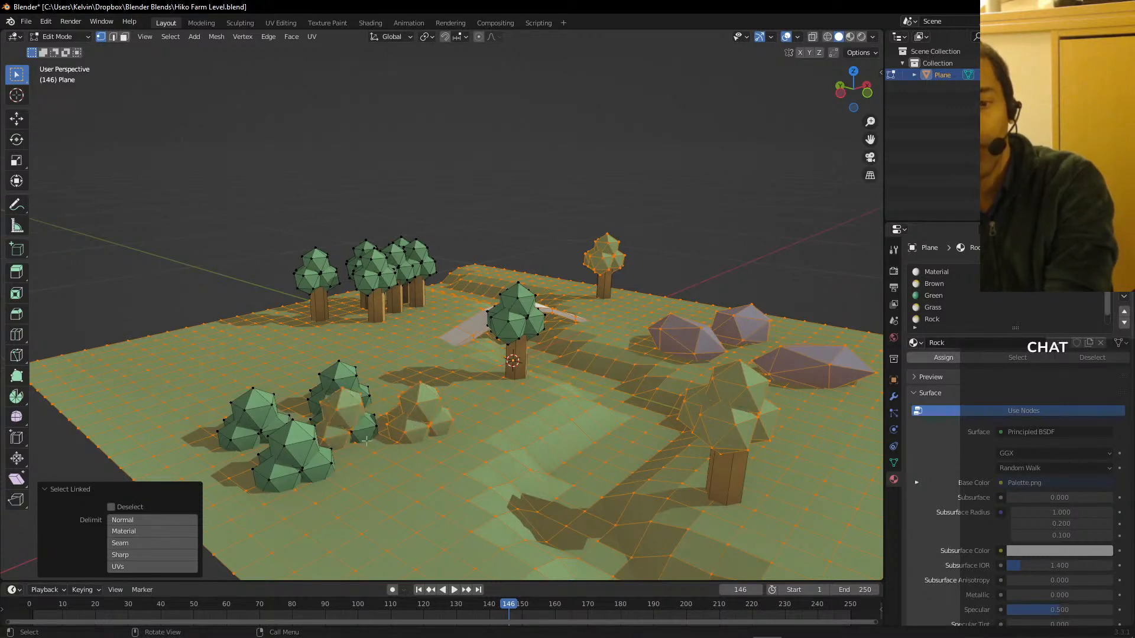
pyautogui.press('l')
pyautogui.press('l')
pyautogui.press('l')
pyautogui.press('l')
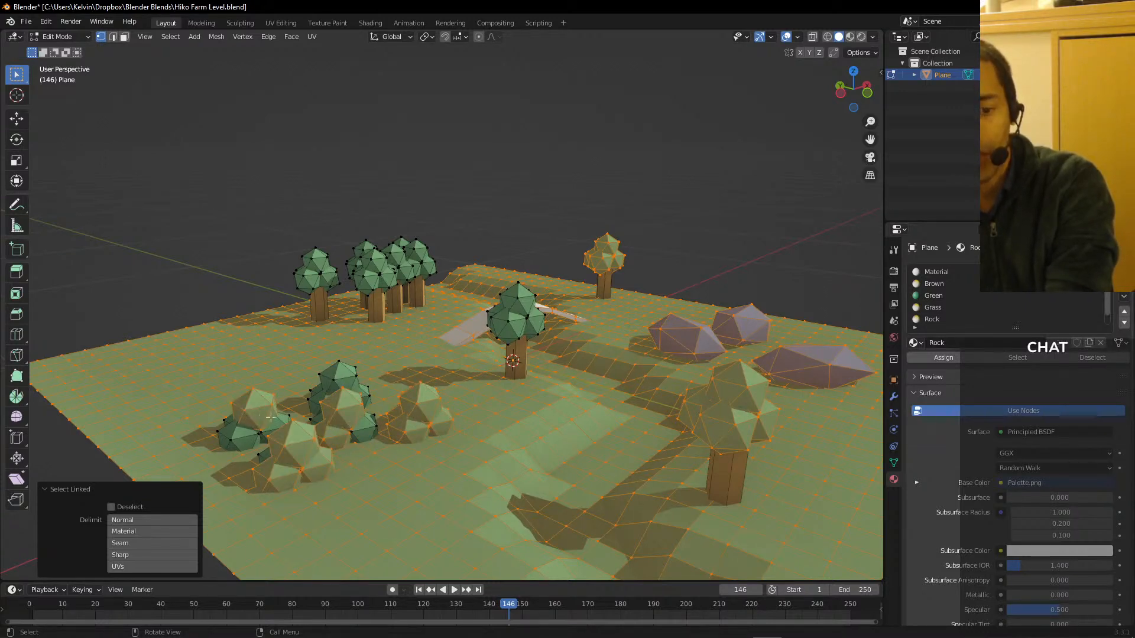
pyautogui.press('l')
pyautogui.press('l')
pyautogui.press('l')
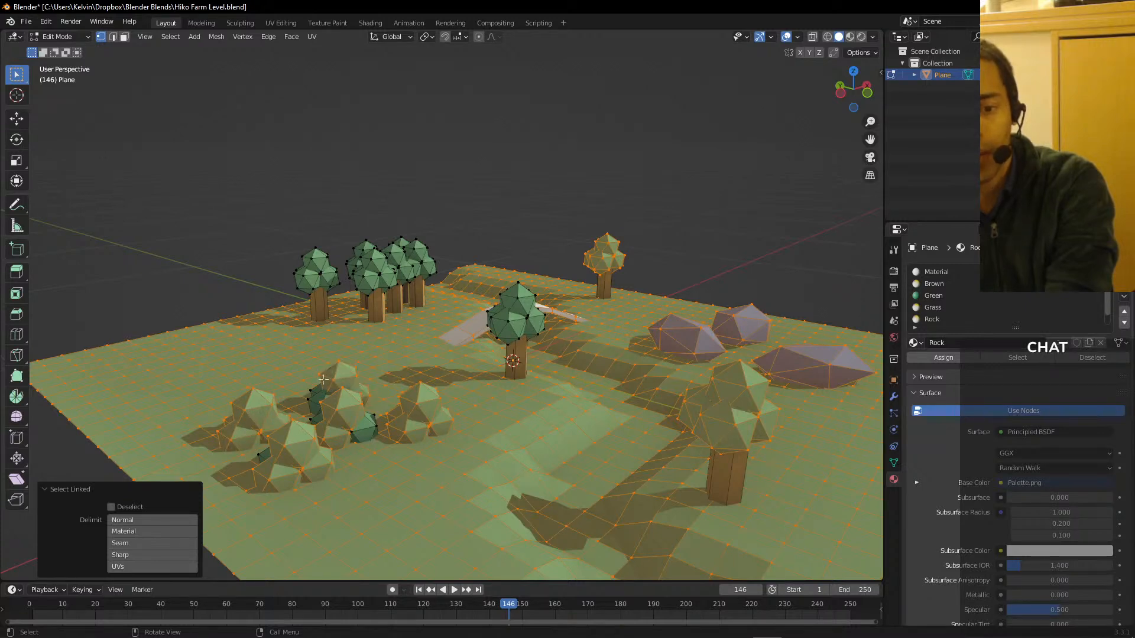
pyautogui.press('l')
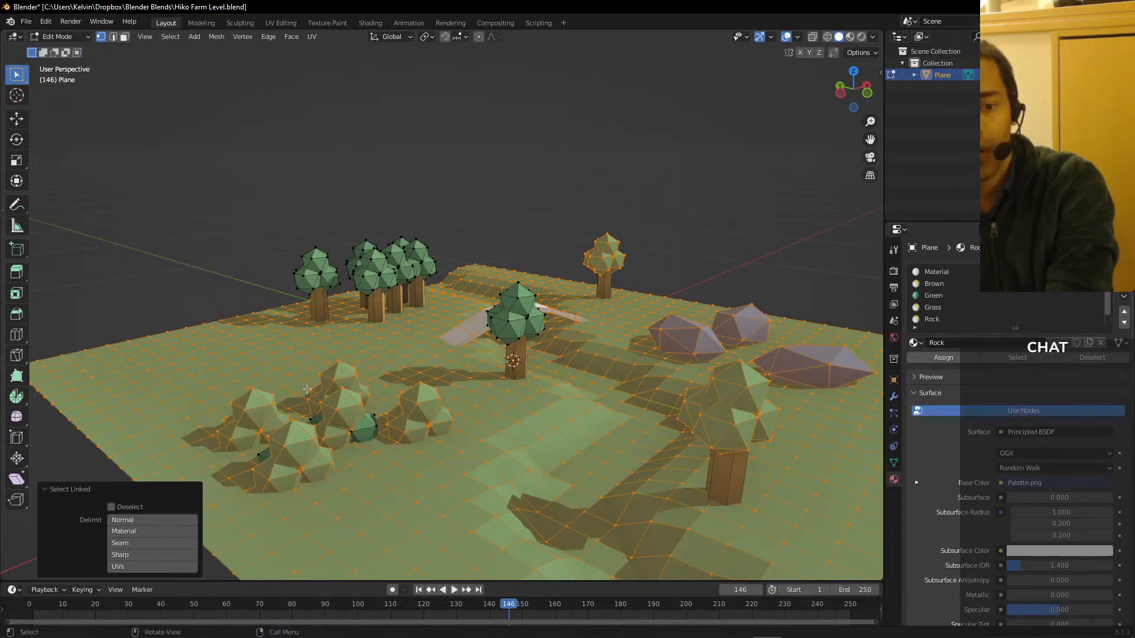
pyautogui.press('l')
pyautogui.press('l')
pyautogui.press('l')
pyautogui.press('l')
pyautogui.press('l')
pyautogui.press('l')
pyautogui.press('l')
pyautogui.press('l')
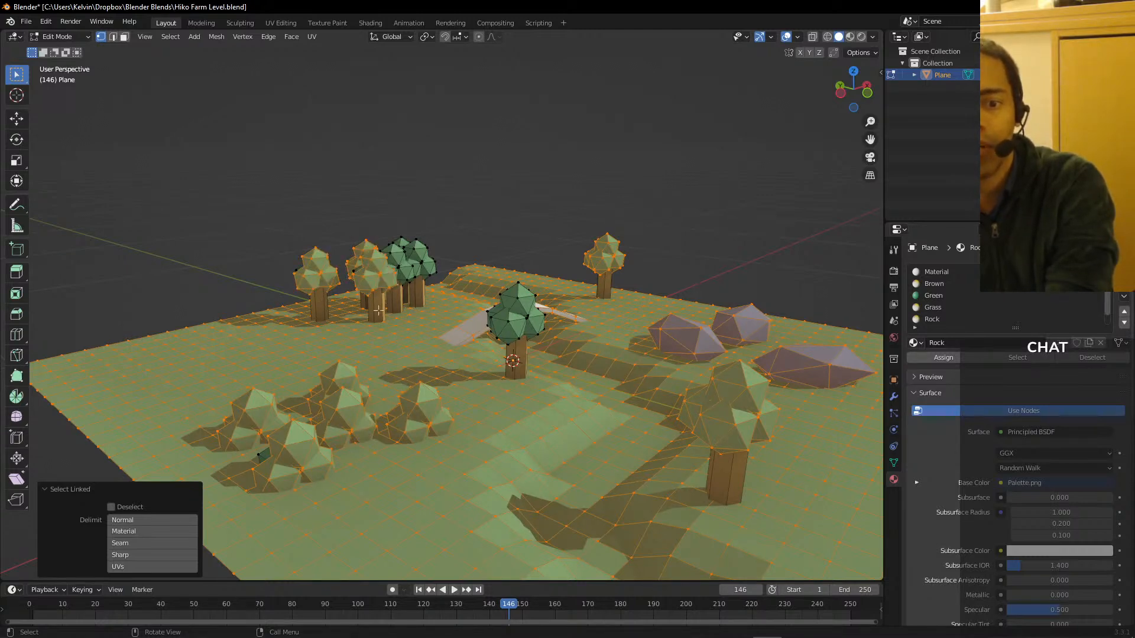
pyautogui.press('l')
pyautogui.press('l')
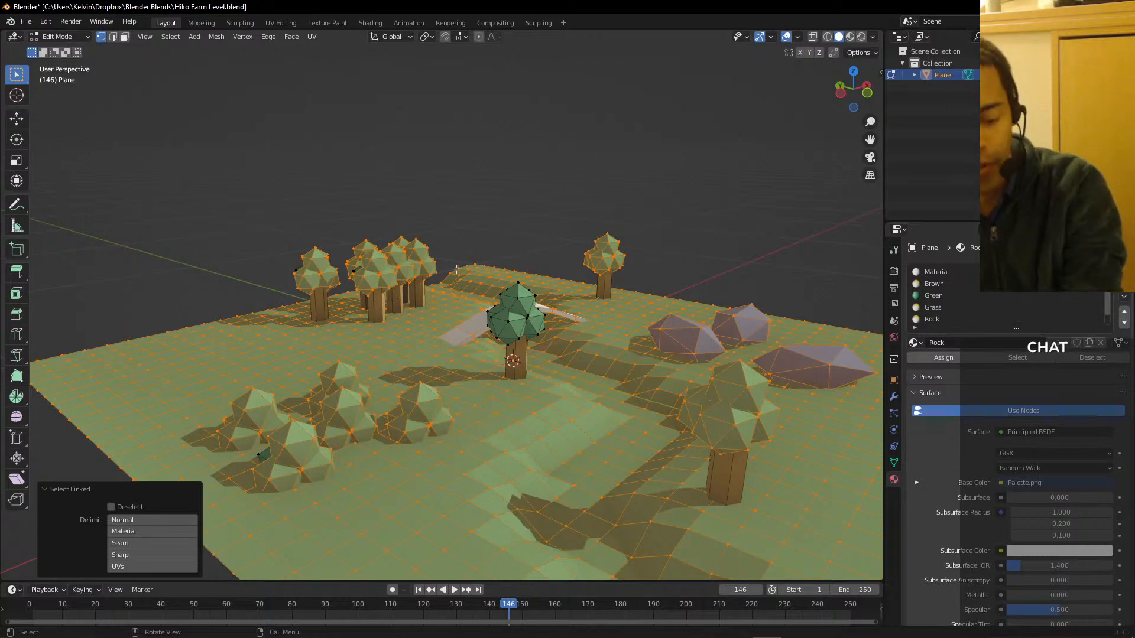
pyautogui.press('x')
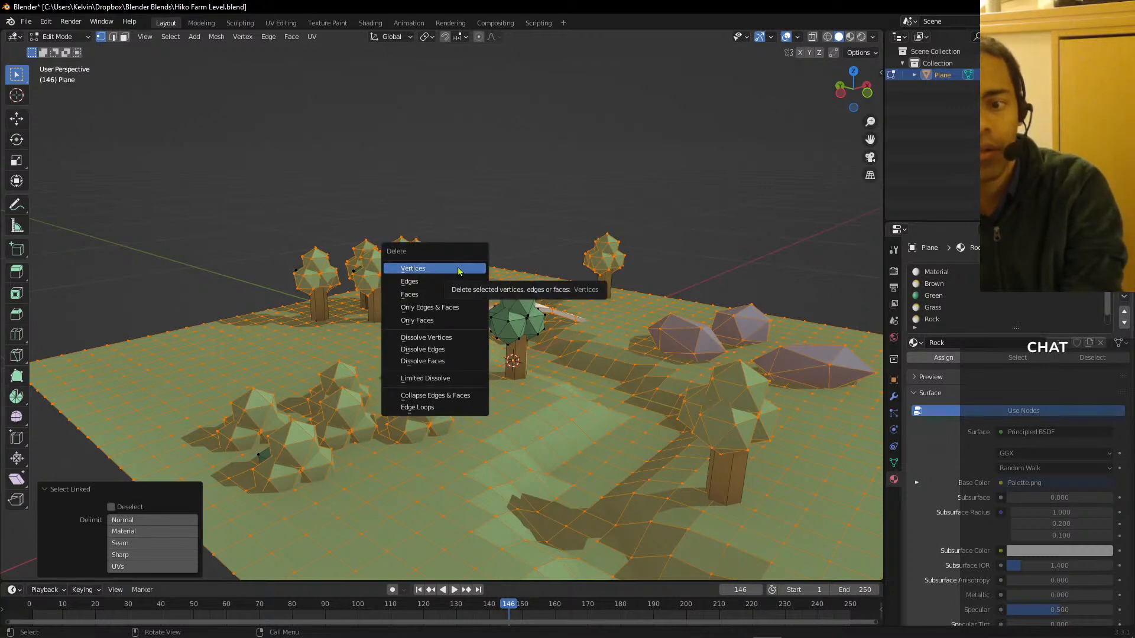
pyautogui.click(459, 269)
# - Box-select the remaining tree trunks and foliage pieces around the central tree and delete their vertices
pyautogui.moveTo(444, 212); pyautogui.dragTo(180, 550)
pyautogui.moveTo(816, 194); pyautogui.dragTo(580, 531)
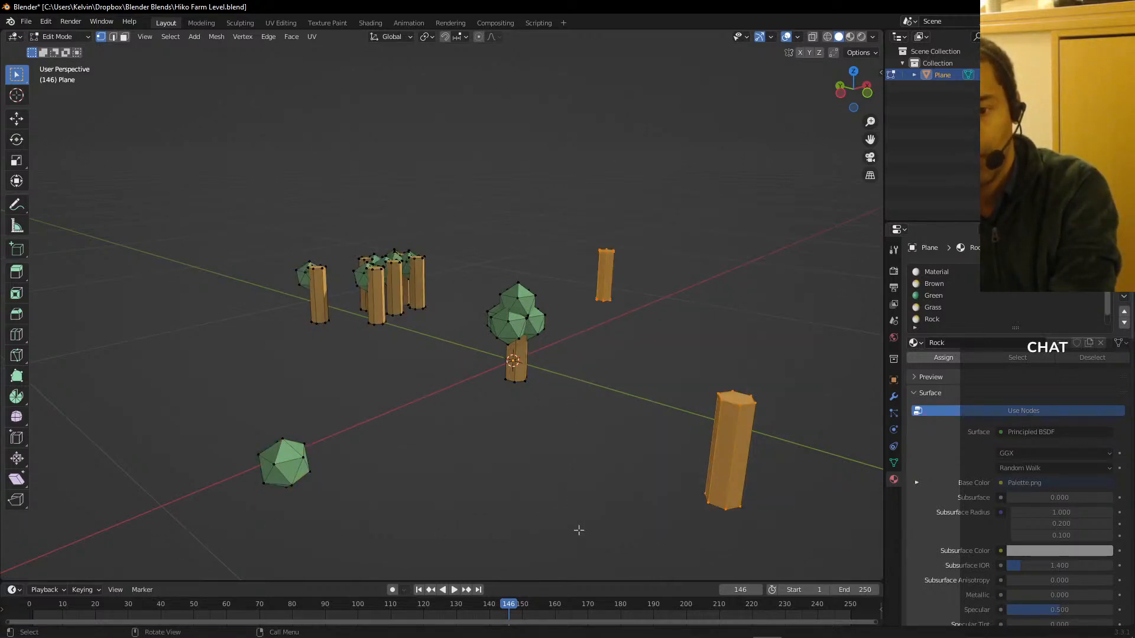
pyautogui.press('x')
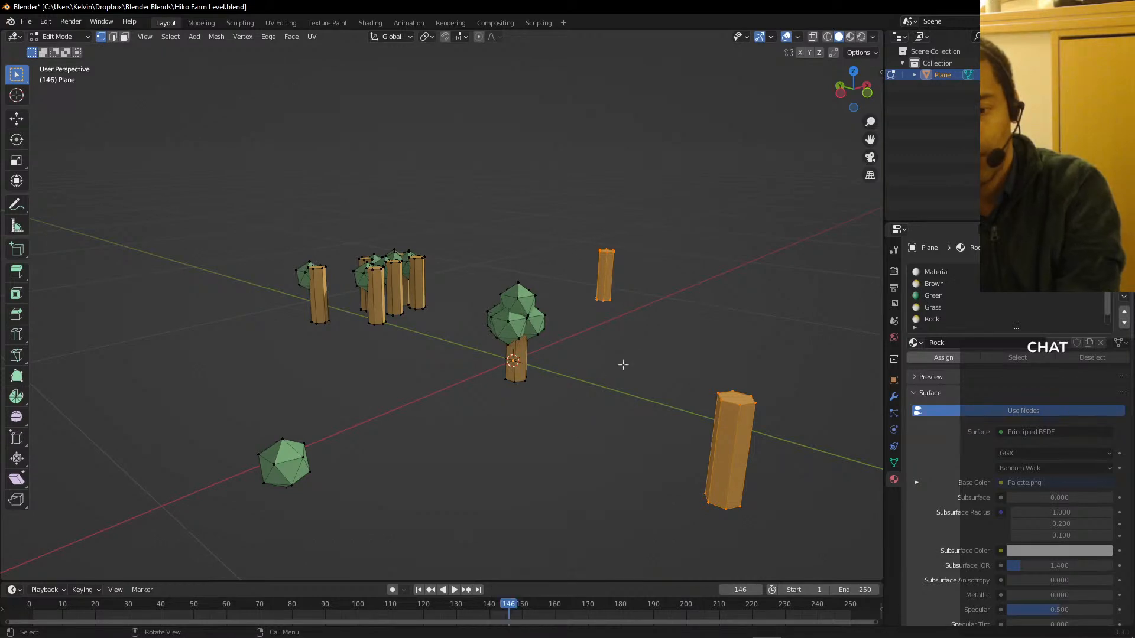
pyautogui.keyDown('shift'); pyautogui.moveTo(441, 195); pyautogui.dragTo(219, 532); pyautogui.keyUp('shift')
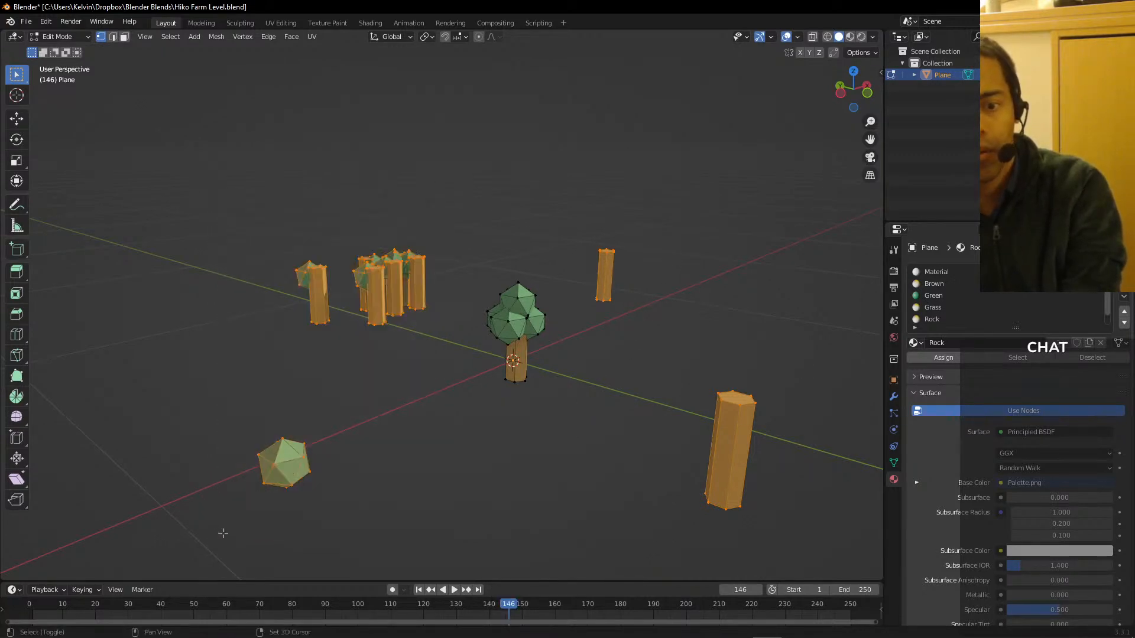
pyautogui.press('x')
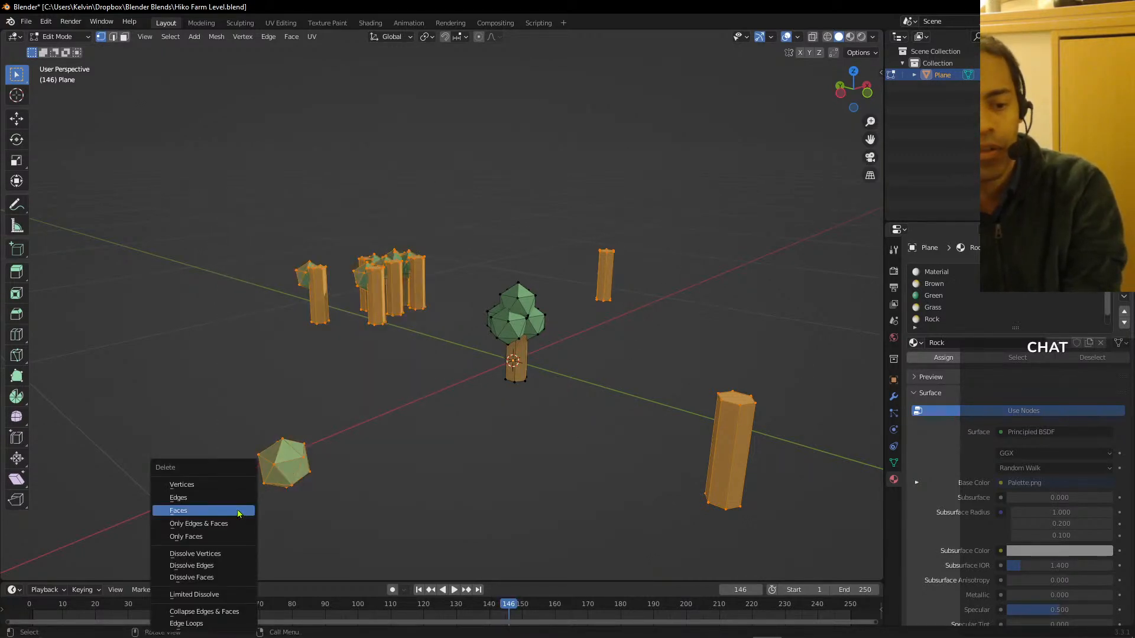
pyautogui.click(218, 488)
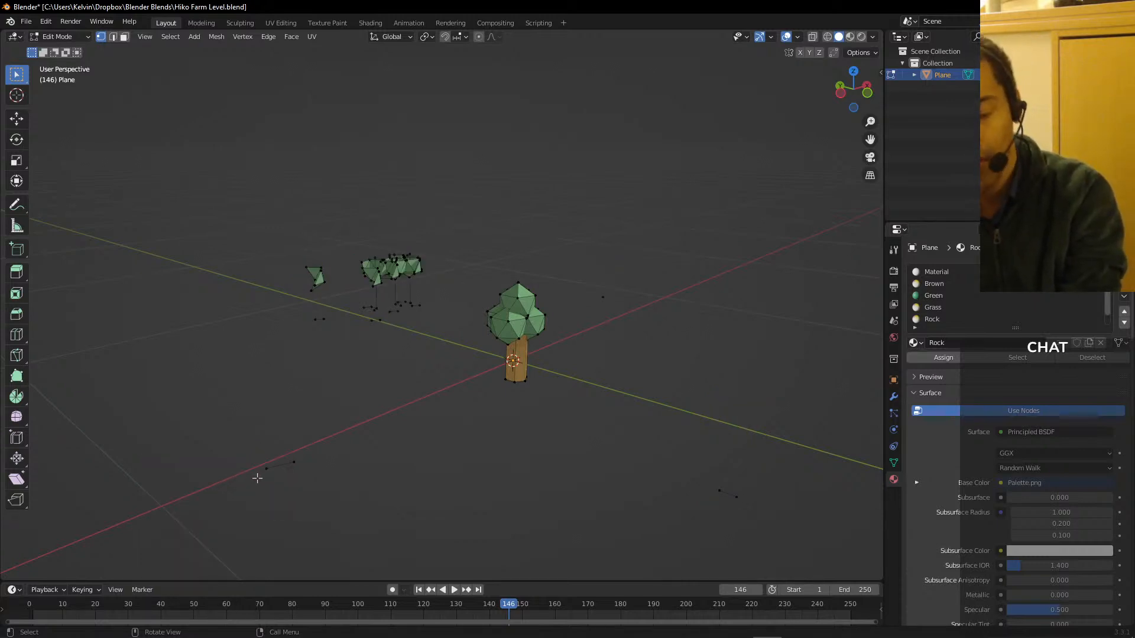
# - Select the leftover foliage fragments, trunk edges and loose points around the central tree and delete their vertices
pyautogui.press('l')
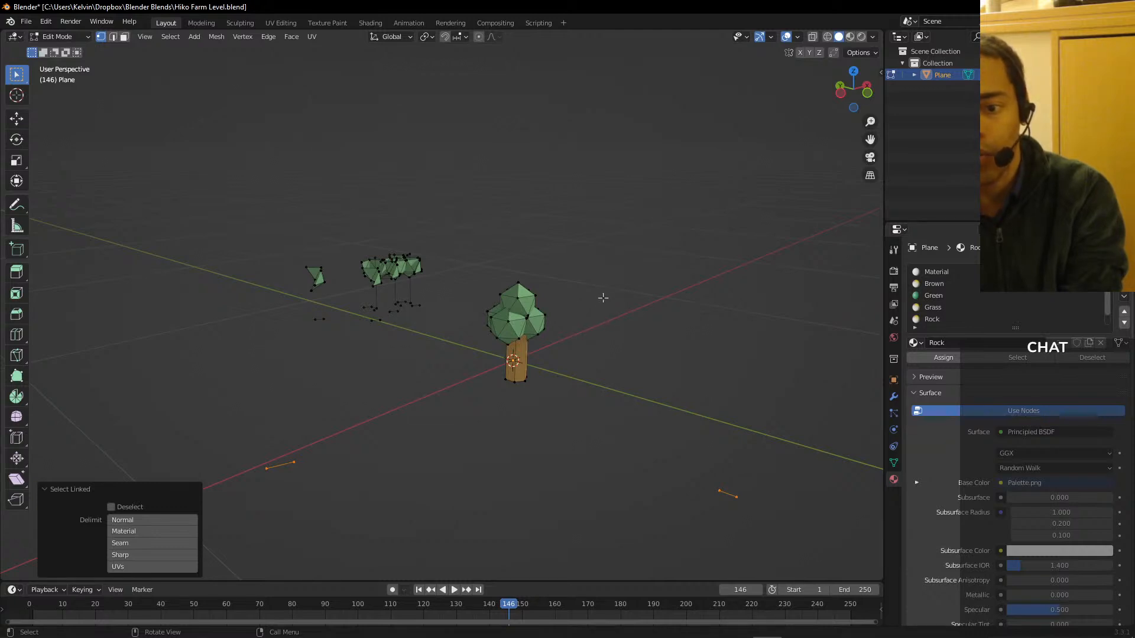
pyautogui.press('l')
pyautogui.press('l')
pyautogui.moveTo(419, 215); pyautogui.dragTo(248, 385)
pyautogui.moveTo(687, 272); pyautogui.dragTo(575, 384)
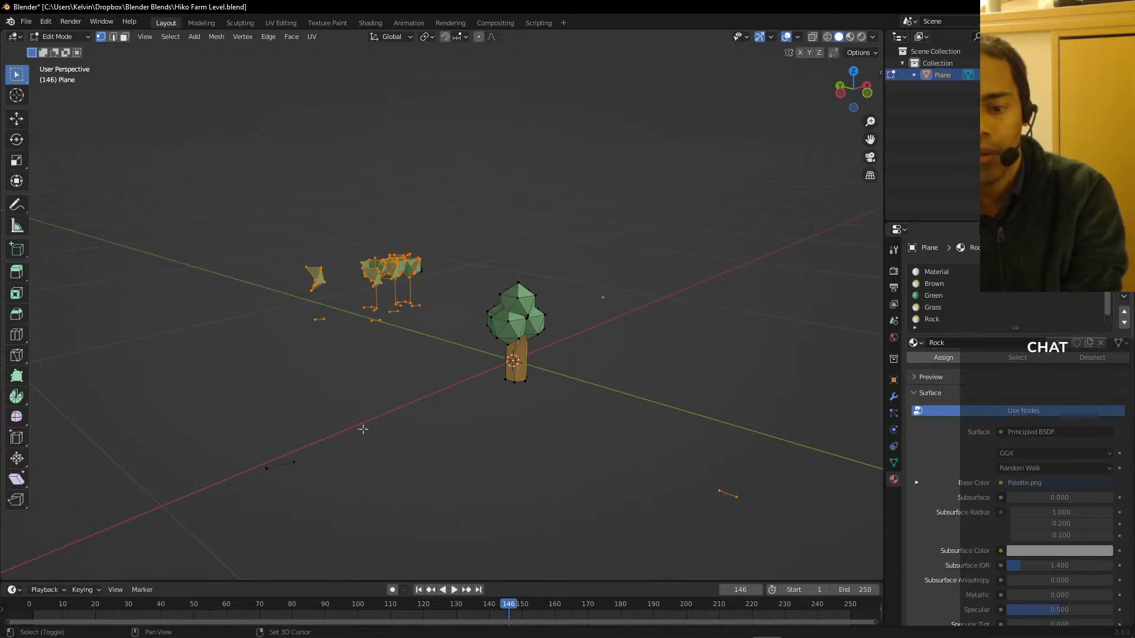
pyautogui.keyDown('shift'); pyautogui.moveTo(443, 211); pyautogui.dragTo(240, 385); pyautogui.keyUp('shift')
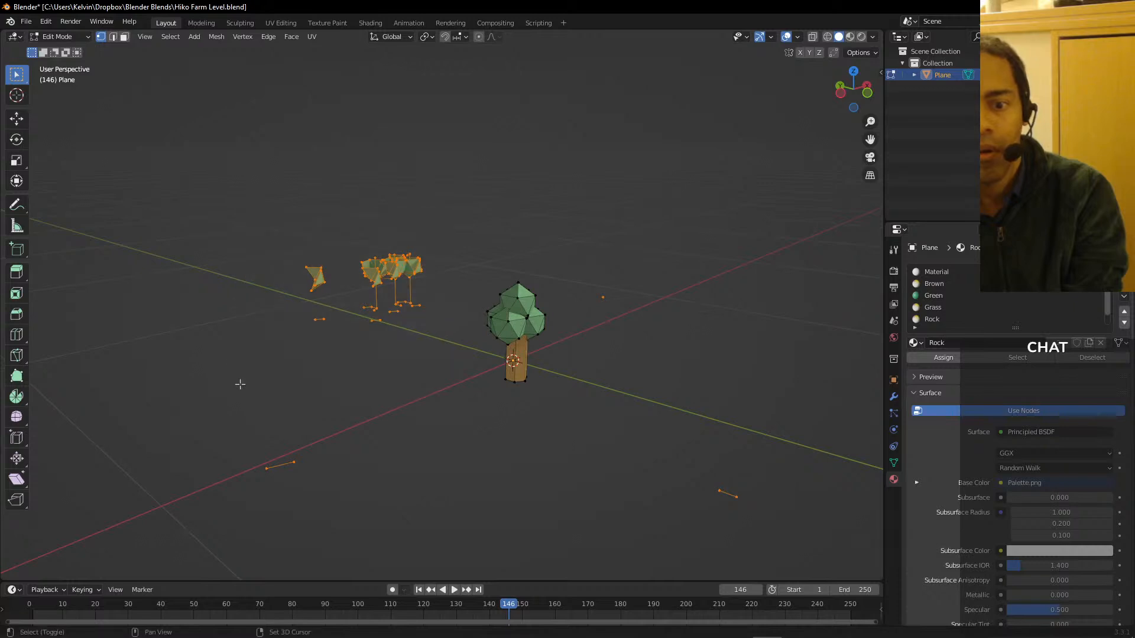
pyautogui.press('x')
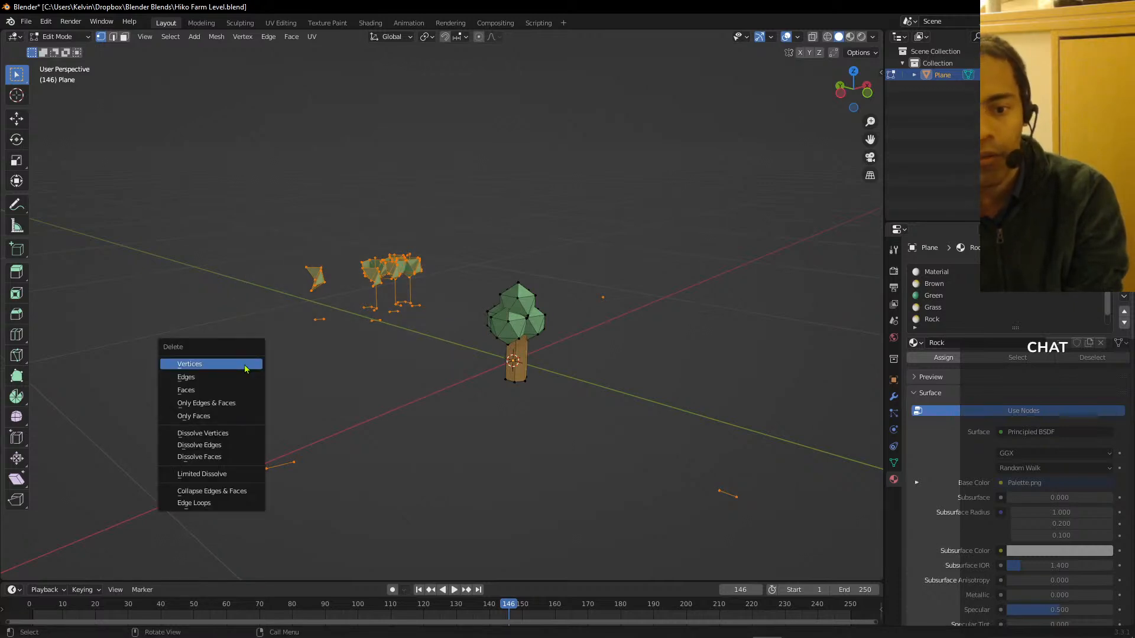
pyautogui.click(246, 367)
# - Delete the last stray vertices where the cluster of trees stood behind the central tree
pyautogui.moveTo(431, 243); pyautogui.dragTo(337, 322)
pyautogui.press('x')
pyautogui.click(336, 322)
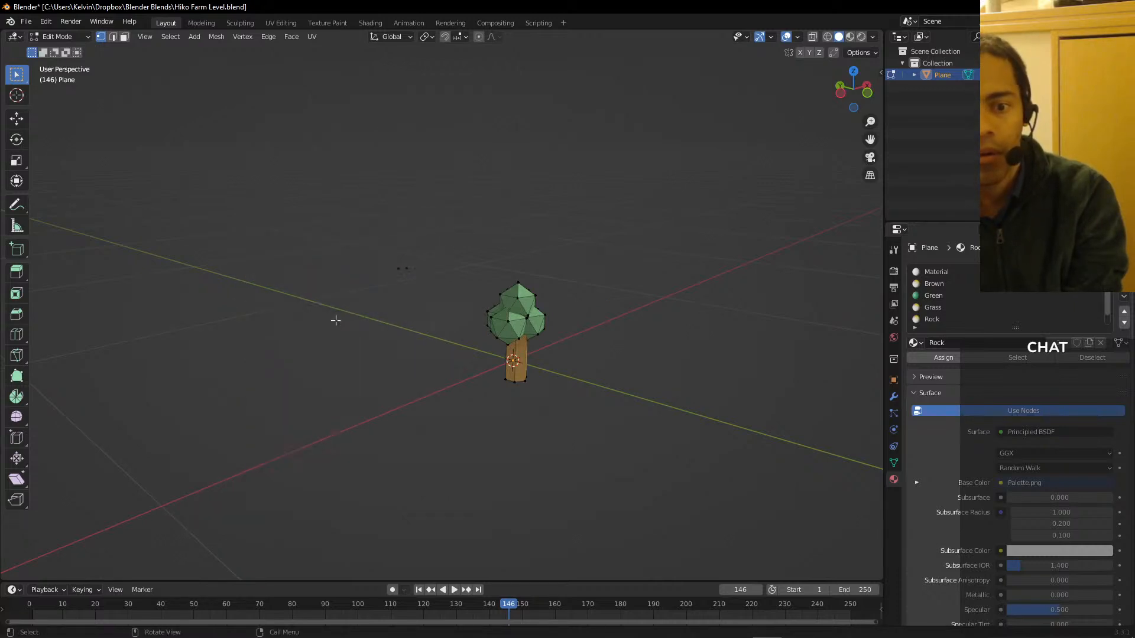
pyautogui.press('x')
pyautogui.click(343, 324)
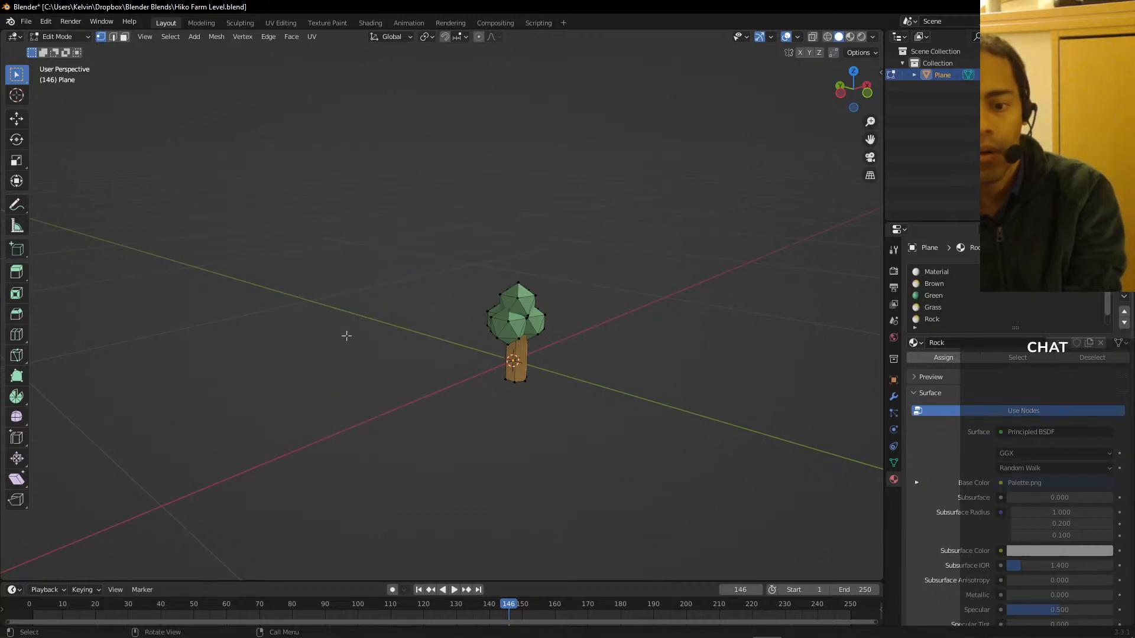
# - Try to move the box-selected tree along the global X axis
pyautogui.moveTo(346, 351); pyautogui.dragTo(385, 360, button='middle')
pyautogui.moveTo(645, 277); pyautogui.dragTo(530, 376)
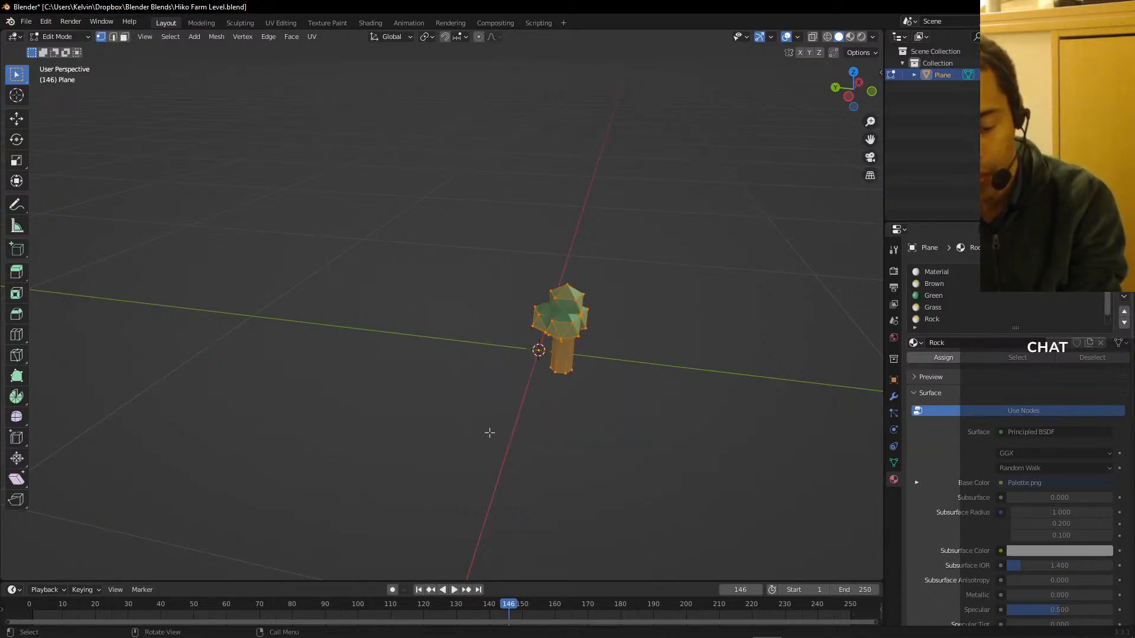
pyautogui.press('g')
pyautogui.press('x')
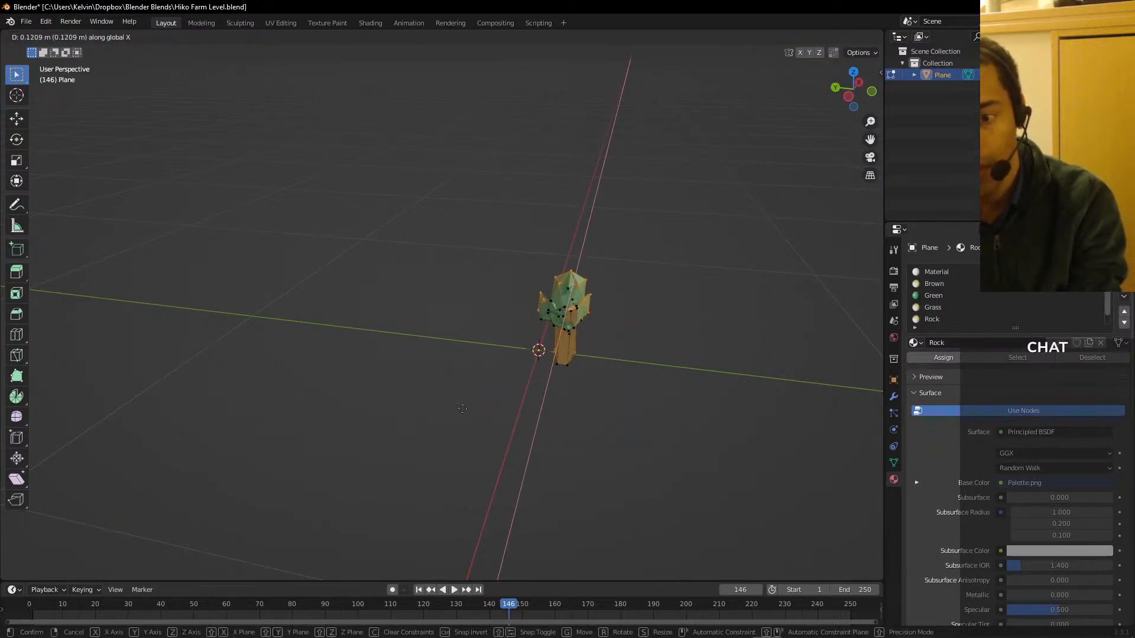
pyautogui.click(462, 414)
pyautogui.moveTo(464, 414)
pyautogui.mouseDown(button='middle')
pyautogui.moveTo(521, 411)
pyautogui.moveTo(436, 395)
pyautogui.moveTo(432, 410)
pyautogui.moveTo(464, 428)
pyautogui.mouseUp(button='middle')
# - Select all linked pieces of the tree and move it along the global Y axis into line with the world origin
pyautogui.click(481, 258)
pyautogui.press('l')
pyautogui.press('l')
pyautogui.press('l')
pyautogui.moveTo(405, 408); pyautogui.dragTo(556, 411, button='middle')
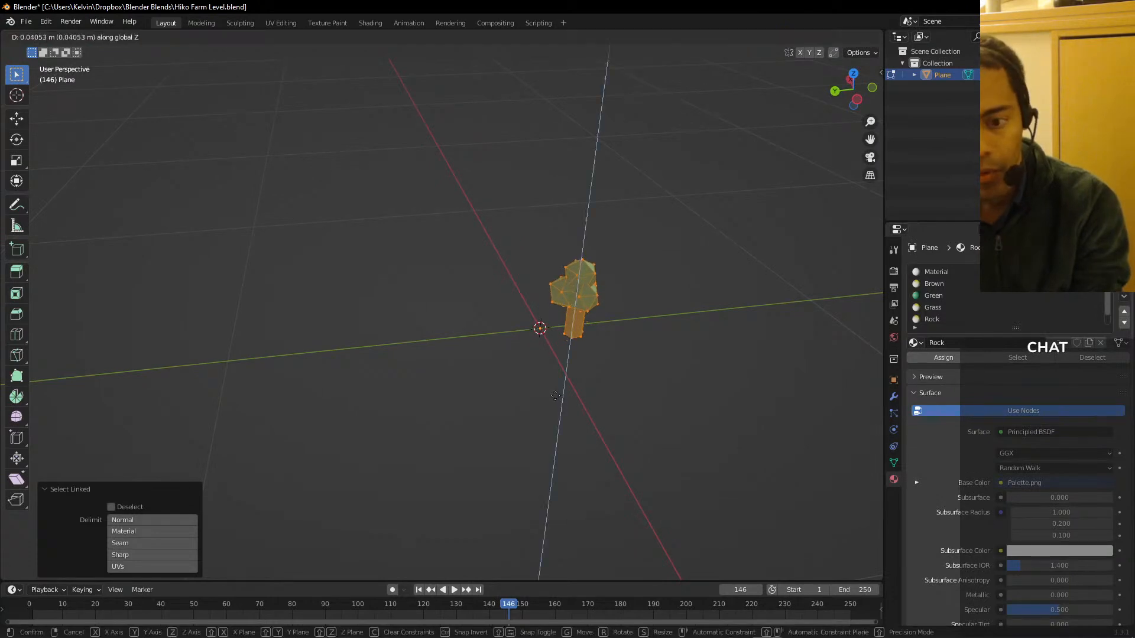
pyautogui.press('g')
pyautogui.press('y')
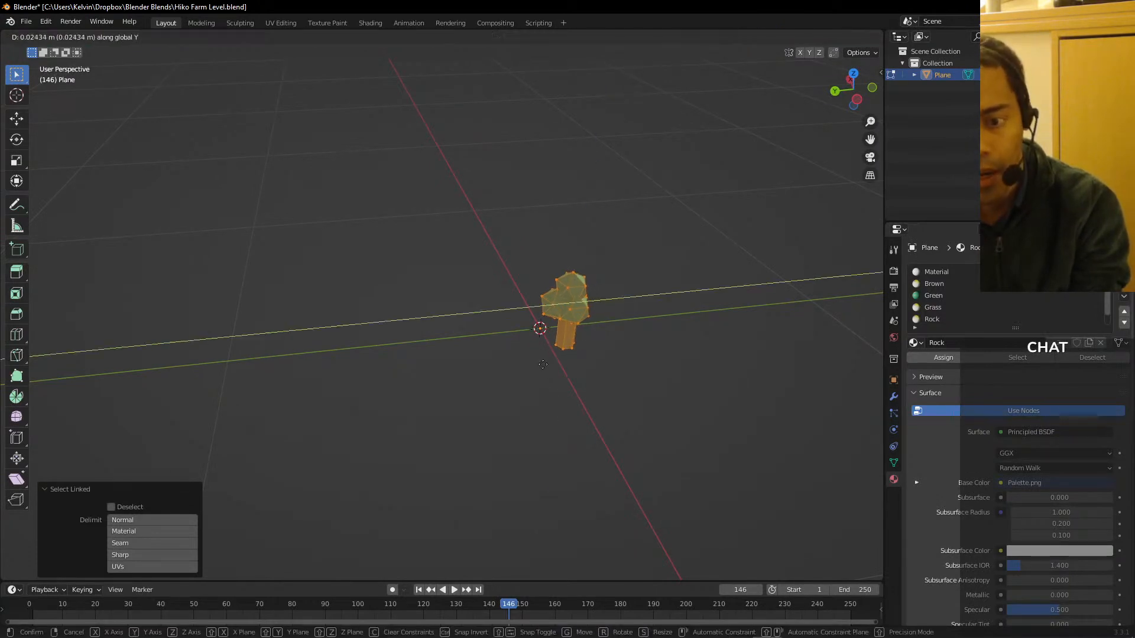
pyautogui.click(530, 361)
# - Move the tree about 0.094 m along the global X axis so its trunk stands on the world origin
pyautogui.moveTo(530, 362); pyautogui.dragTo(311, 227, button='middle')
pyautogui.press('g')
pyautogui.press('x')
pyautogui.click(600, 343)
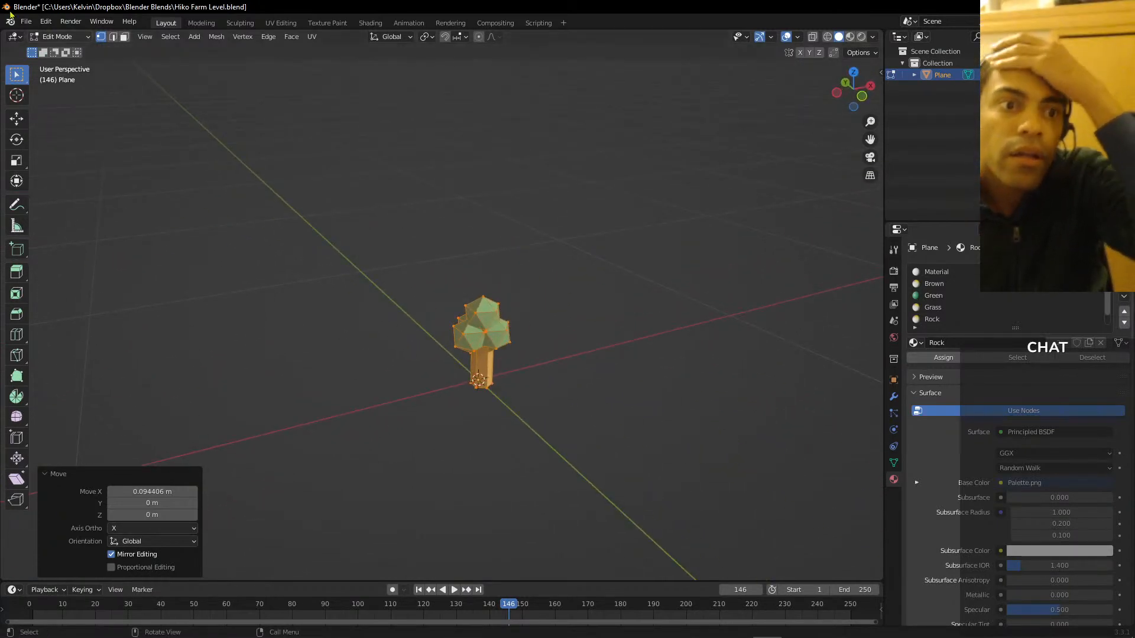
pyautogui.press('g')
# - Export the tree in FBX format to the game's models folder with the file name tree
pyautogui.click(26, 21)
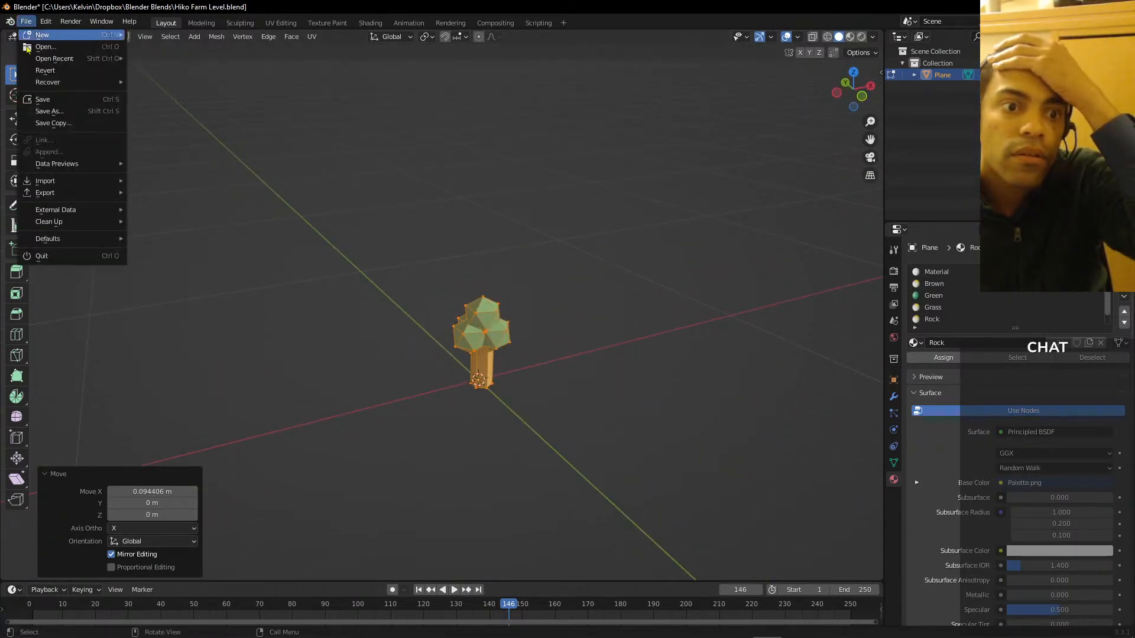
pyautogui.moveTo(59, 194)
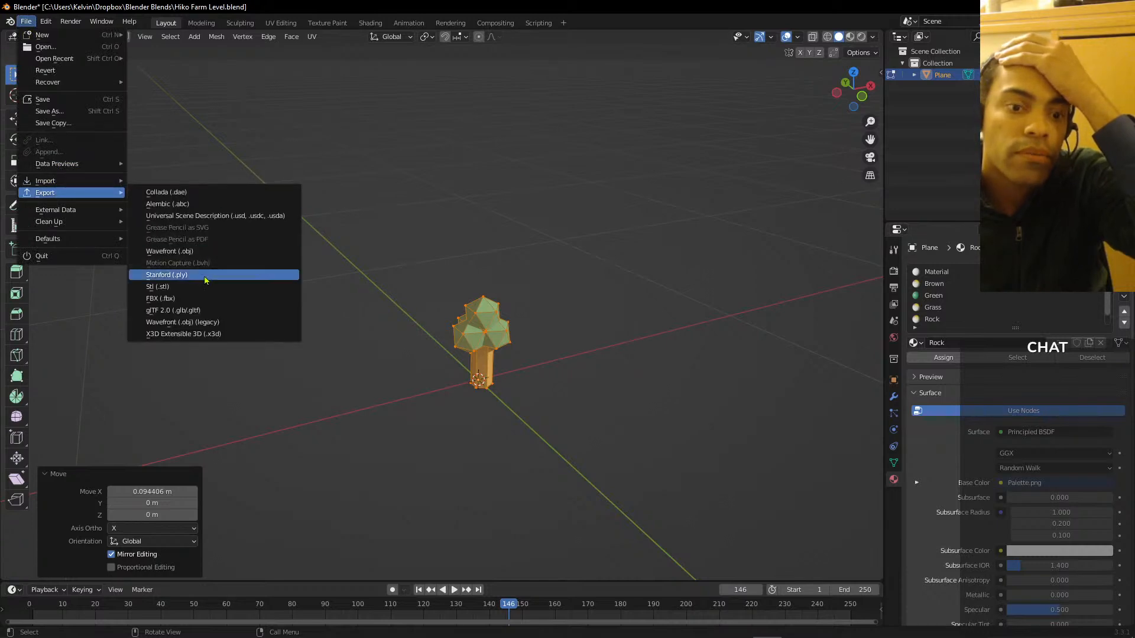
pyautogui.click(201, 299)
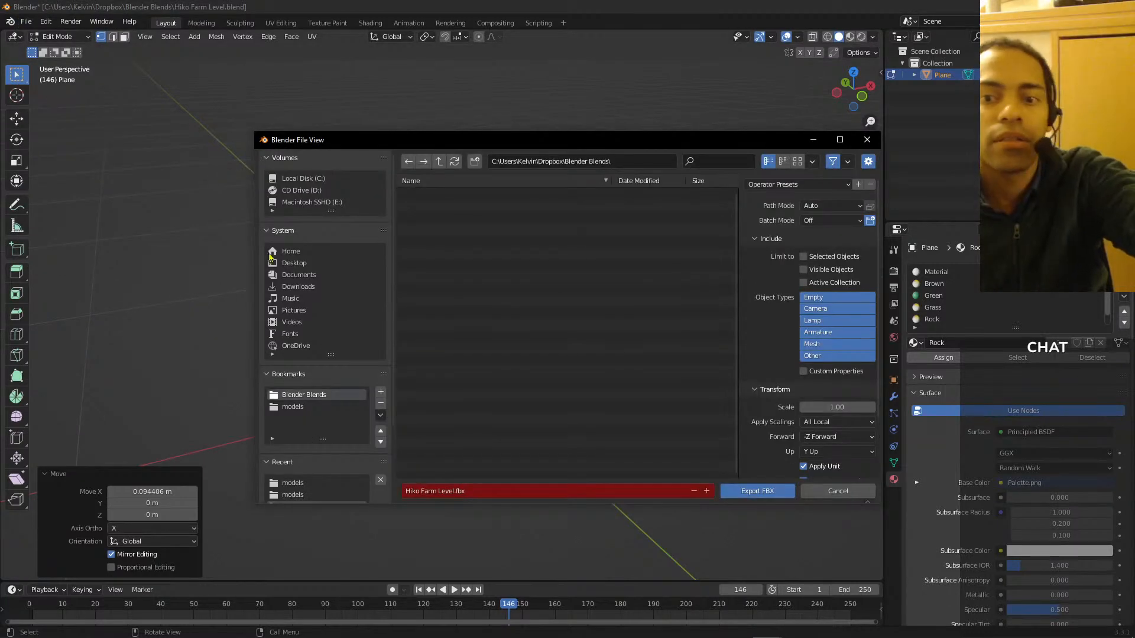
pyautogui.click(293, 407)
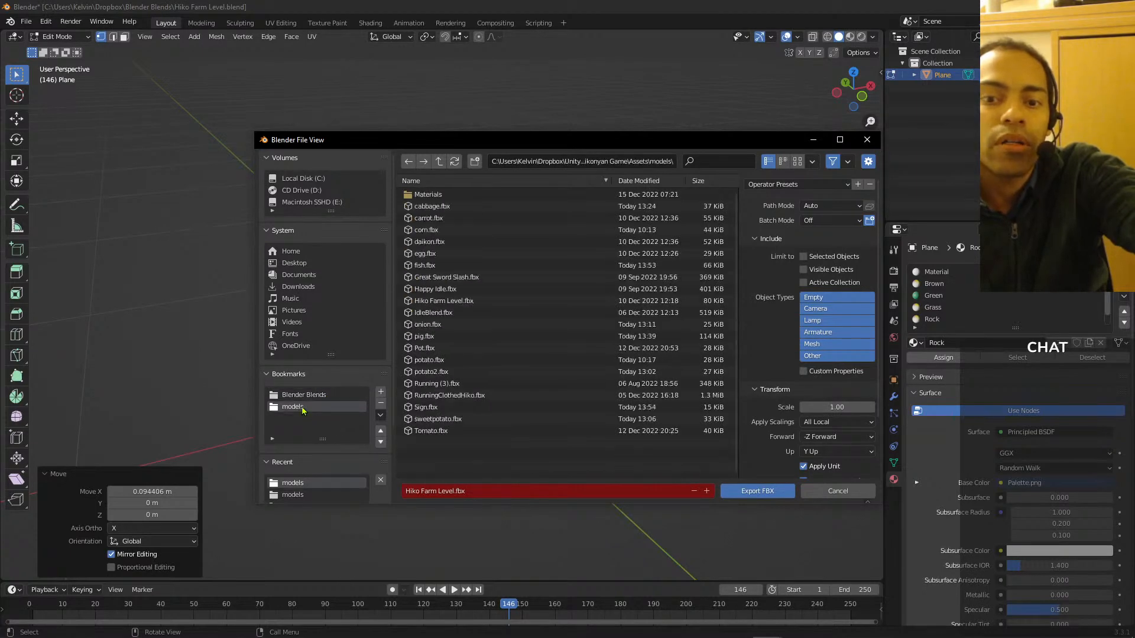
pyautogui.click(480, 491)
pyautogui.write('tree')
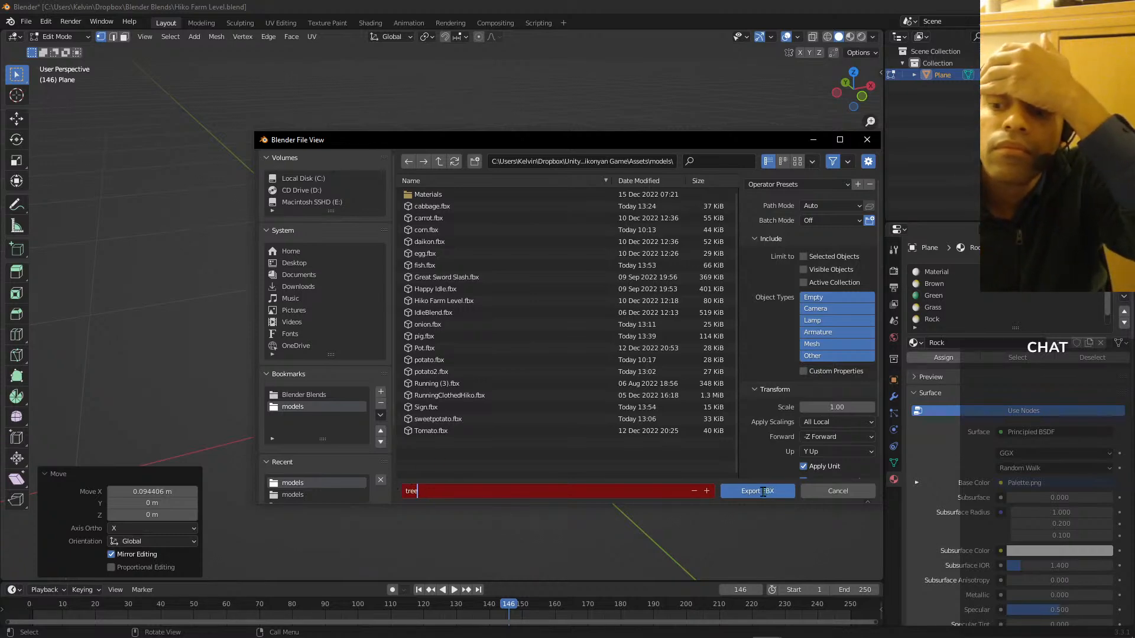
pyautogui.click(760, 491)
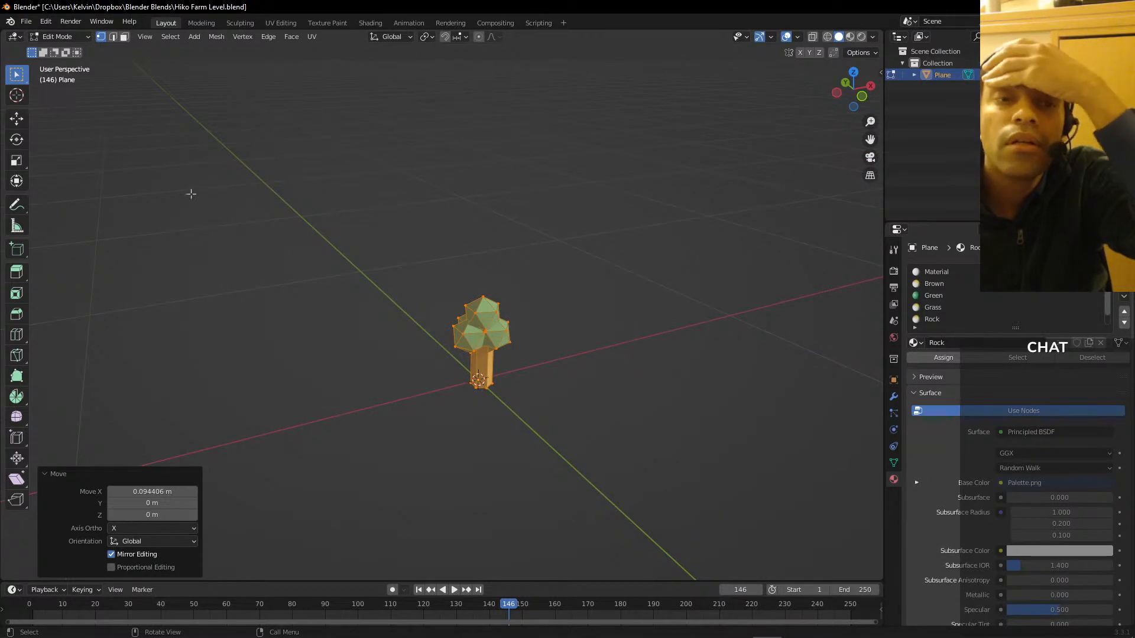
# - Reopen Hiko Farm Level.blend from the recent files, discarding the unsaved changes
pyautogui.click(26, 22)
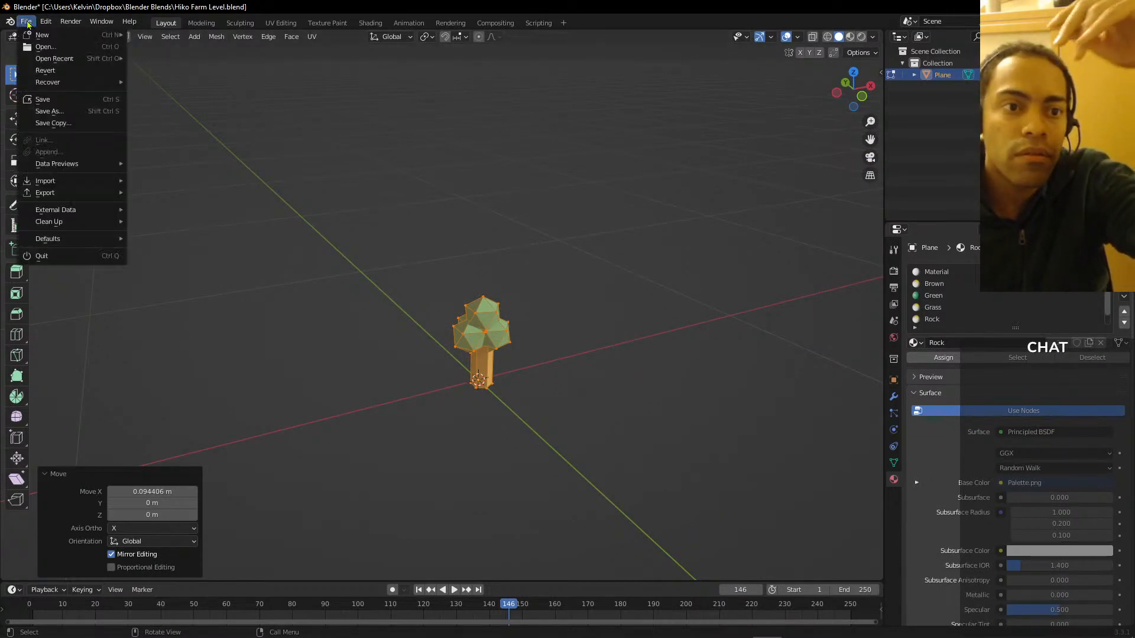
pyautogui.moveTo(54, 58)
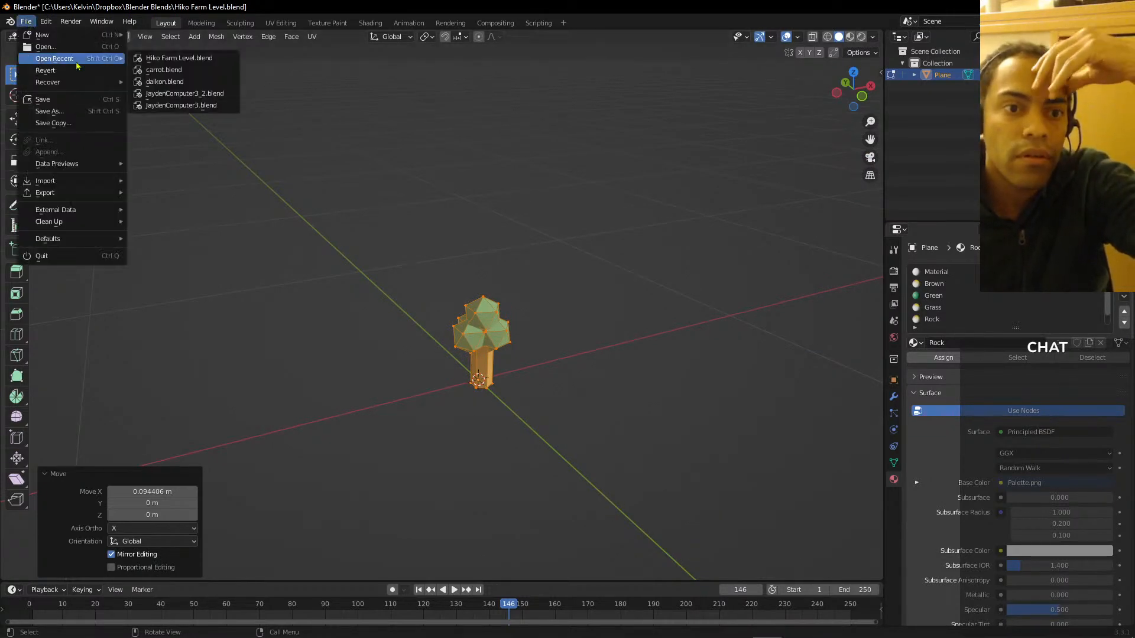
pyautogui.click(203, 58)
pyautogui.click(591, 346)
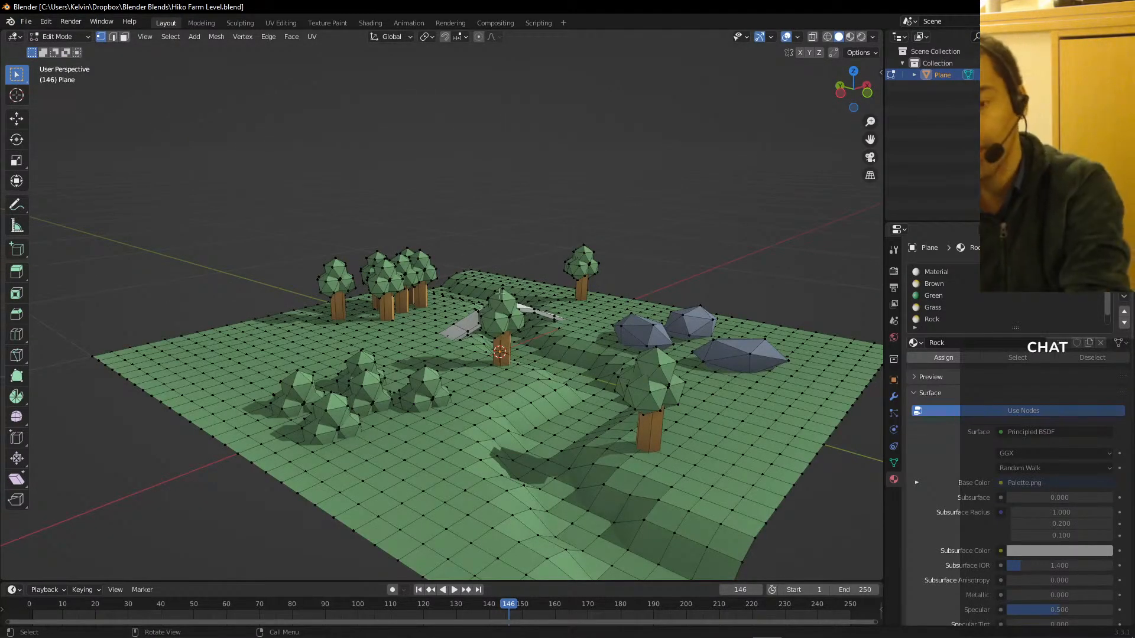
# - Select the terrain, trees, bushes and two of the three rocks, and delete their vertices, keeping the rock nearest the central tree
pyautogui.moveTo(618, 211); pyautogui.dragTo(528, 247)
pyautogui.press('l')
pyautogui.hotkey('ctrl', 'z')
pyautogui.press('l')
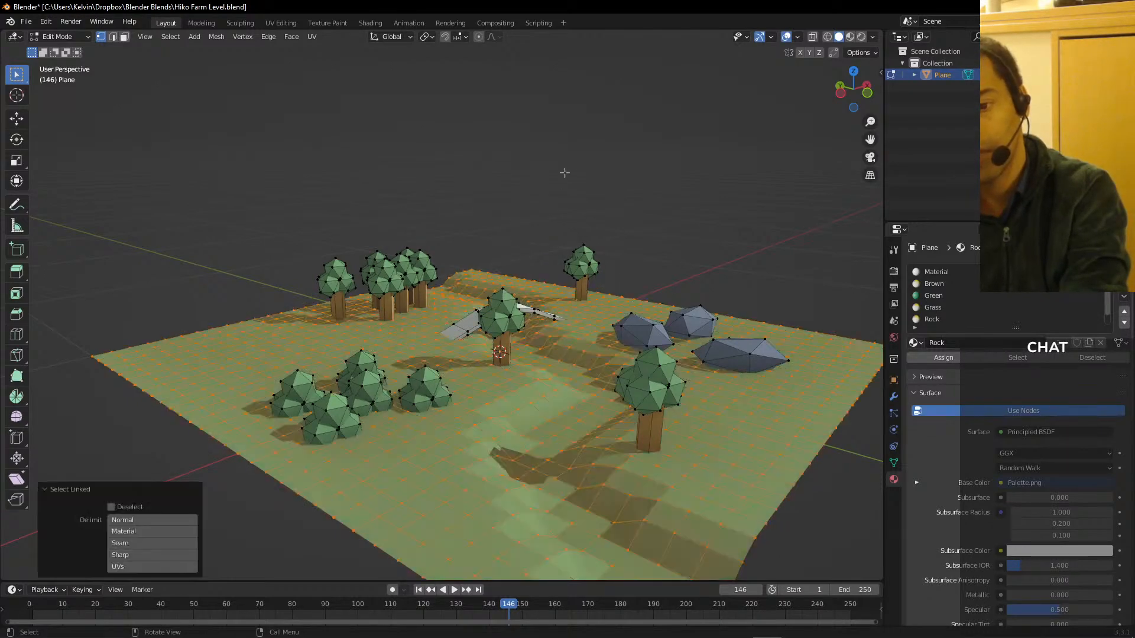
pyautogui.keyDown('shift'); pyautogui.moveTo(592, 166); pyautogui.dragTo(246, 526); pyautogui.keyUp('shift')
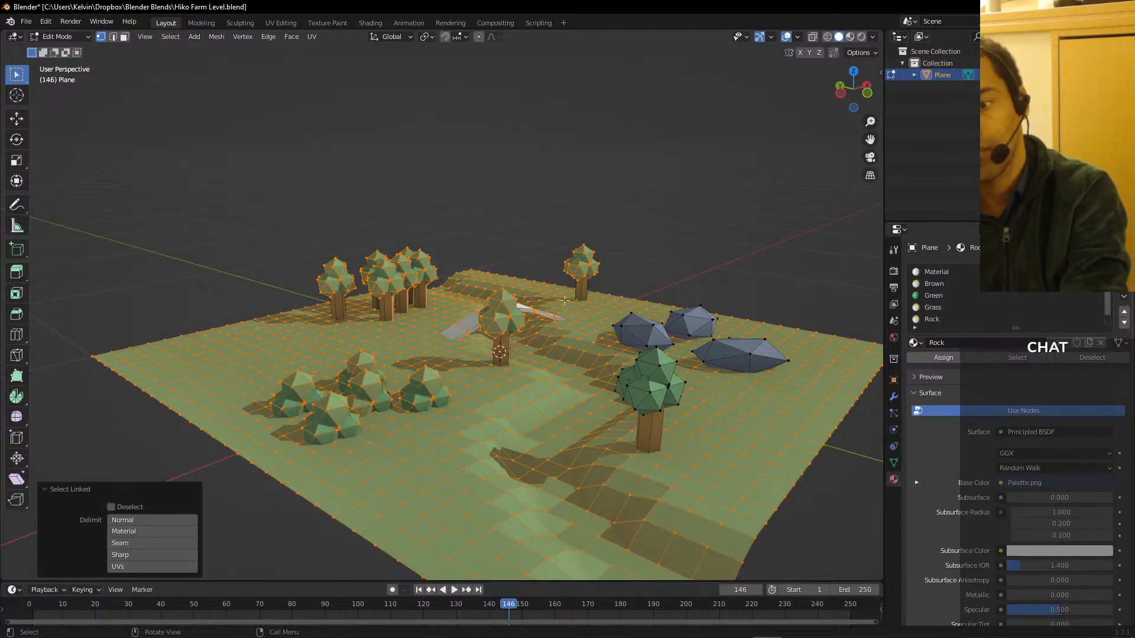
pyautogui.press('l')
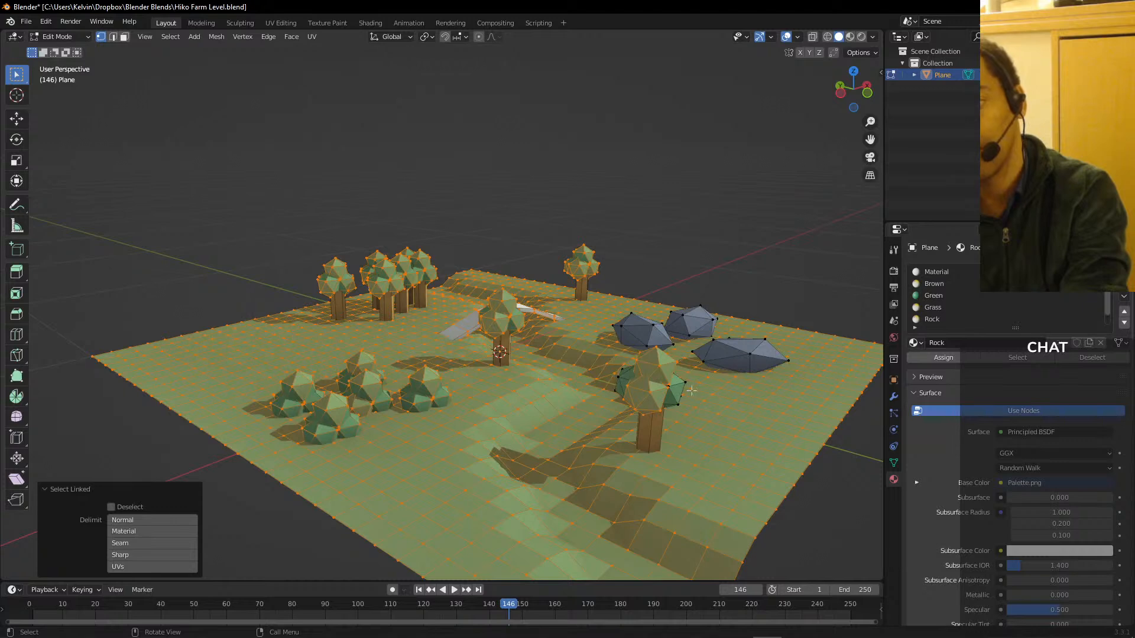
pyautogui.press('l')
pyautogui.press('l')
pyautogui.press('l')
pyautogui.press('l')
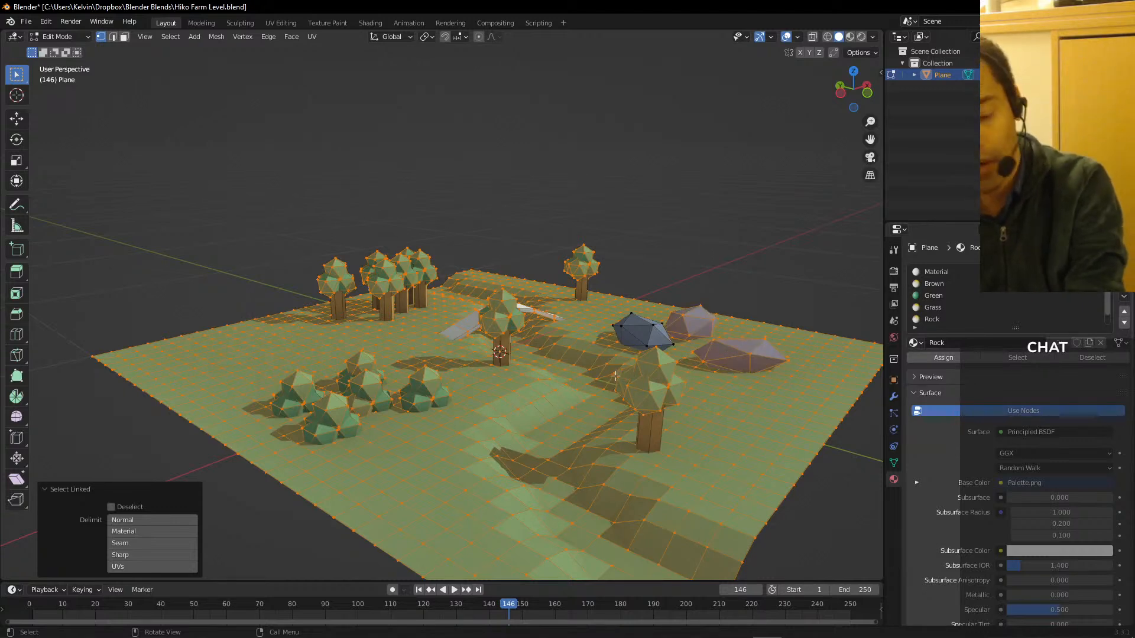
pyautogui.press('x')
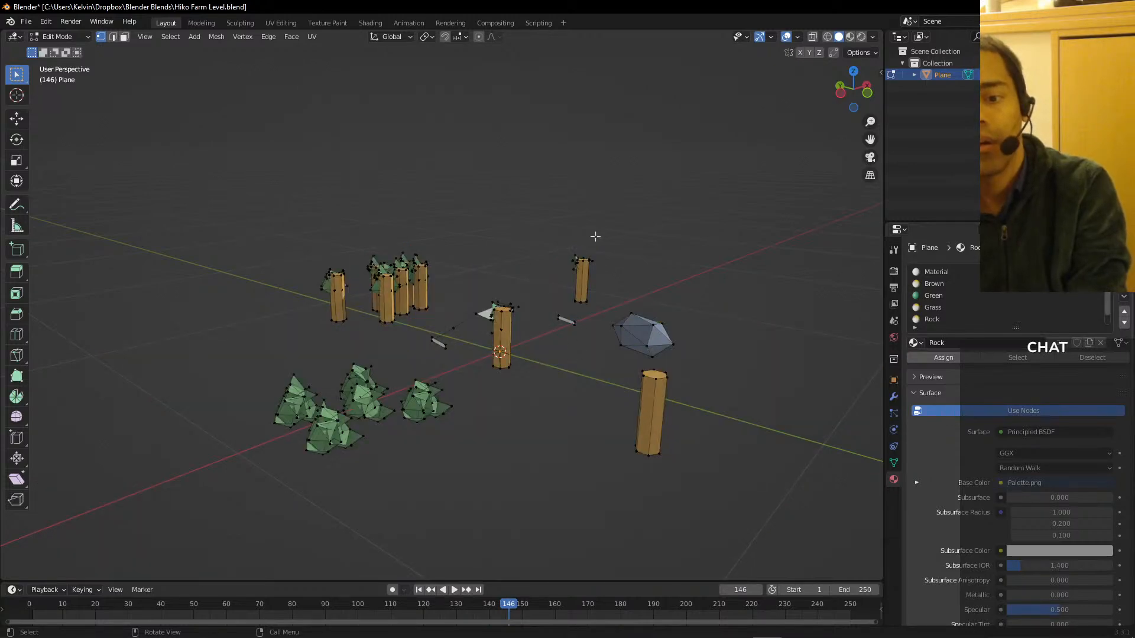
# - Box-select the leftover bushes and the trunks of the central tree and rear tree cluster, and delete their vertices
pyautogui.moveTo(525, 227); pyautogui.dragTo(224, 497)
pyautogui.press('x')
pyautogui.click(238, 488)
pyautogui.moveTo(256, 241); pyautogui.dragTo(530, 494)
pyautogui.press('x')
pyautogui.click(331, 484)
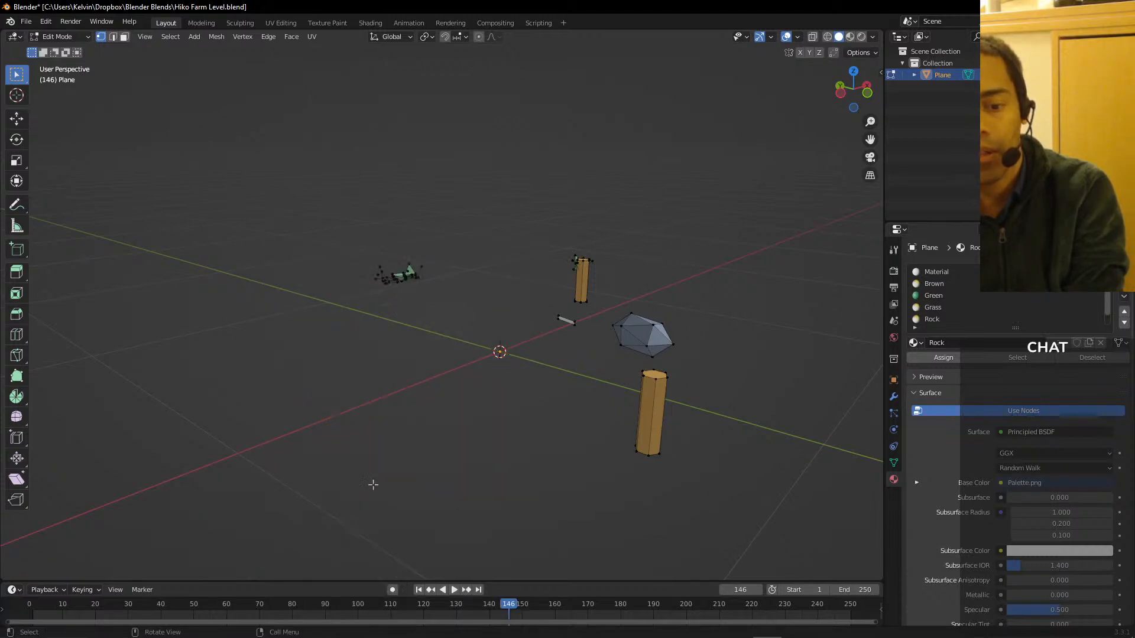
# - Delete the remaining foliage fragments and loose vertices where the rear tree cluster stood
pyautogui.moveTo(324, 247); pyautogui.dragTo(452, 322)
pyautogui.press('x')
pyautogui.click(421, 314)
pyautogui.moveTo(484, 267); pyautogui.dragTo(324, 295)
pyautogui.press('x')
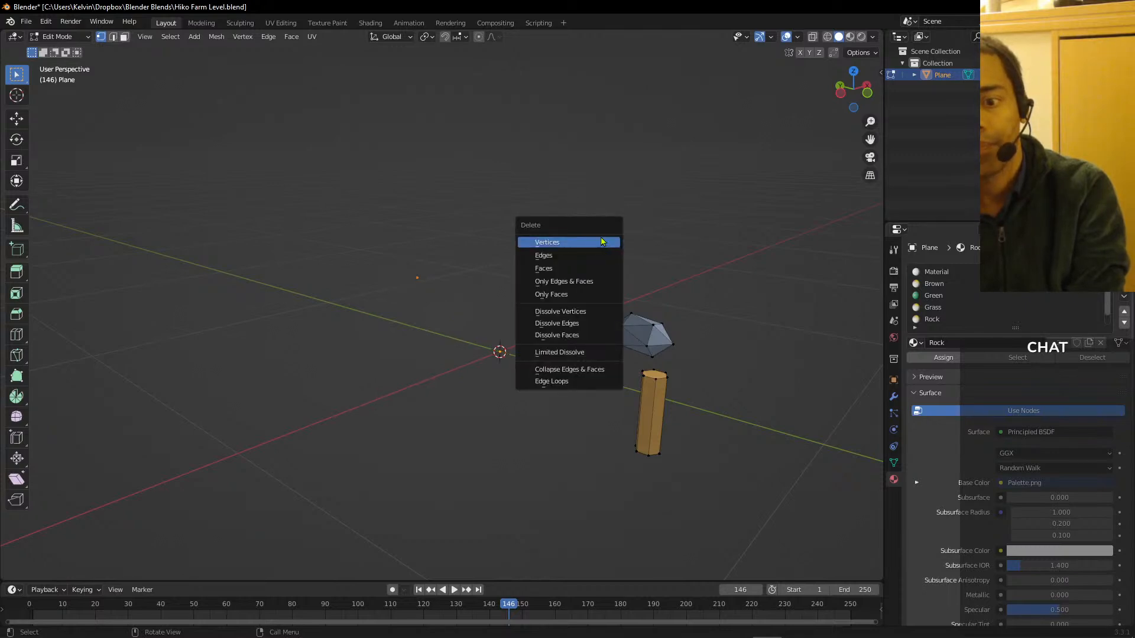
pyautogui.click(602, 242)
# - Delete the vertices of the lone back tree's trunk and the small strip left in front of it
pyautogui.moveTo(590, 220); pyautogui.dragTo(551, 358)
pyautogui.press('x')
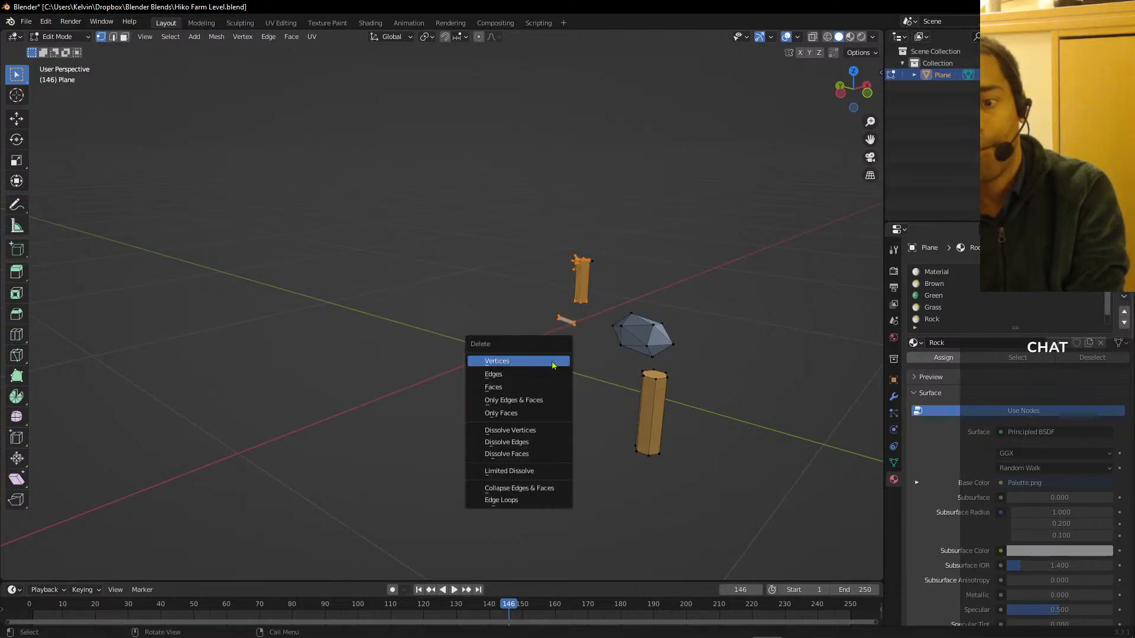
pyautogui.click(552, 362)
pyautogui.moveTo(606, 242); pyautogui.dragTo(569, 307)
pyautogui.press('x')
pyautogui.click(569, 311)
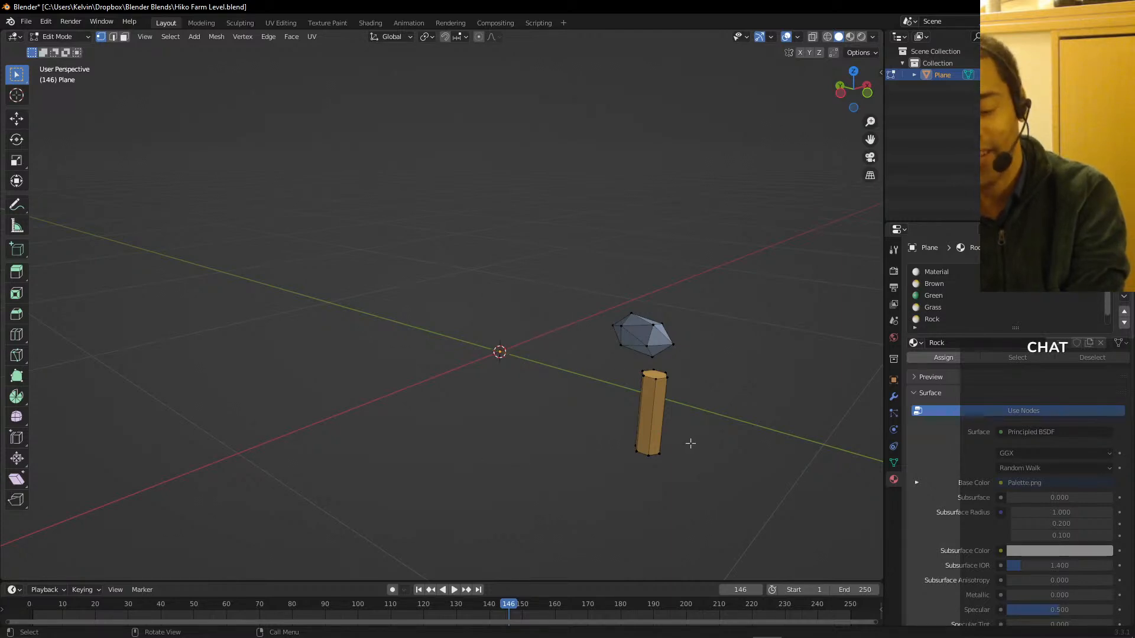
# - Select the linked front tree trunk and delete its vertices, leaving only the rock
pyautogui.press('l')
pyautogui.press('x')
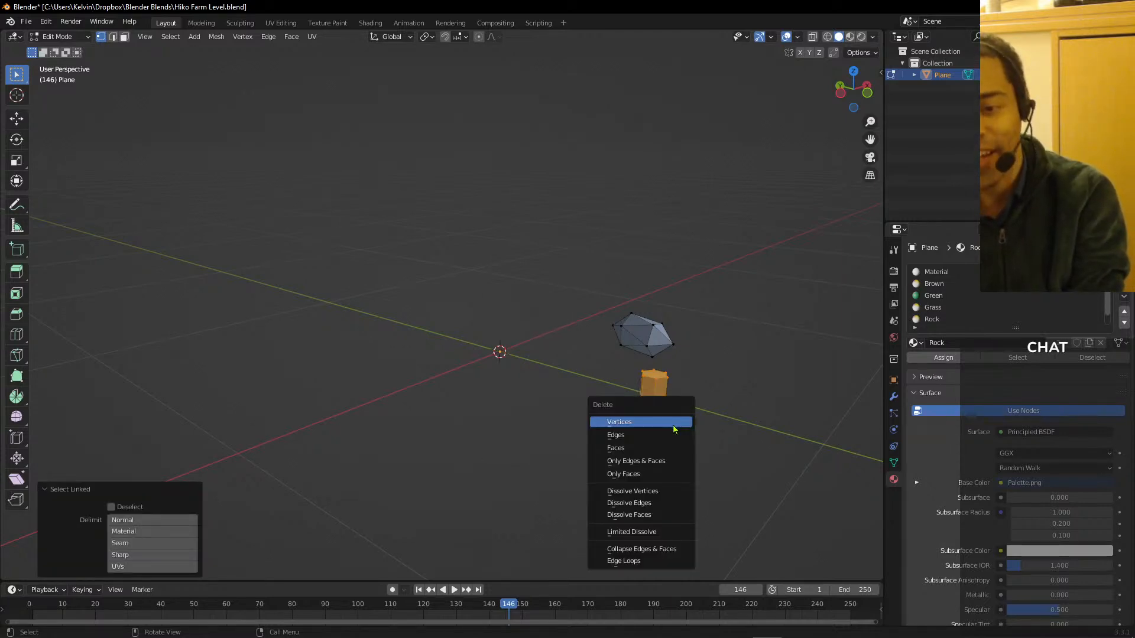
pyautogui.click(675, 423)
# - Select the linked rock and move it about 0.32 m along global Y and about -0.416 m along global X to the origin
pyautogui.press('l')
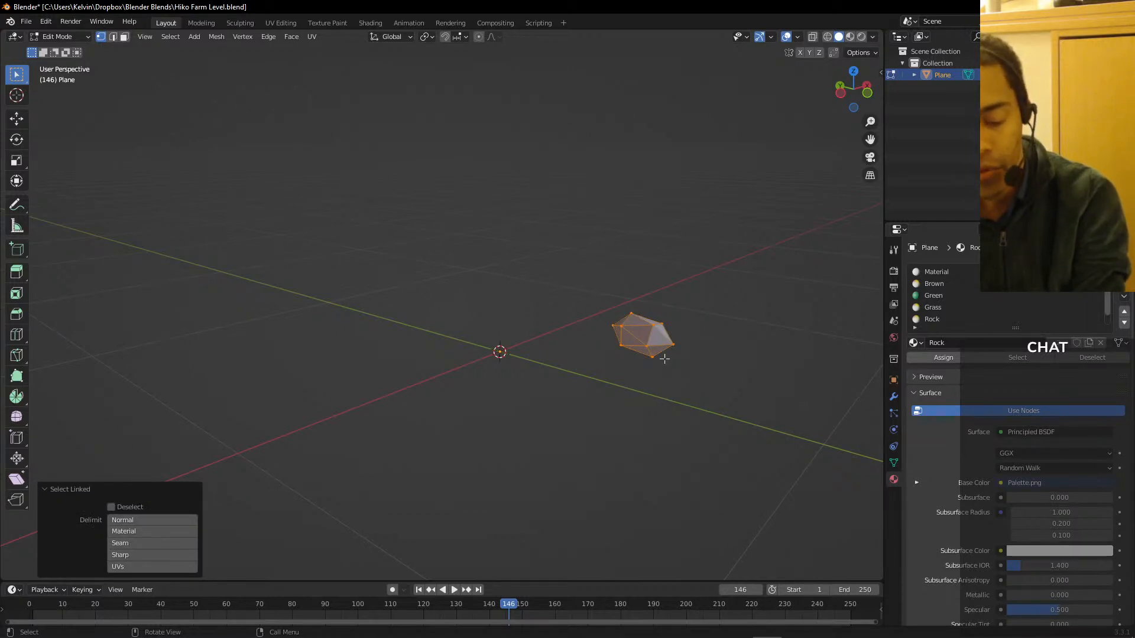
pyautogui.press('g')
pyautogui.press('y')
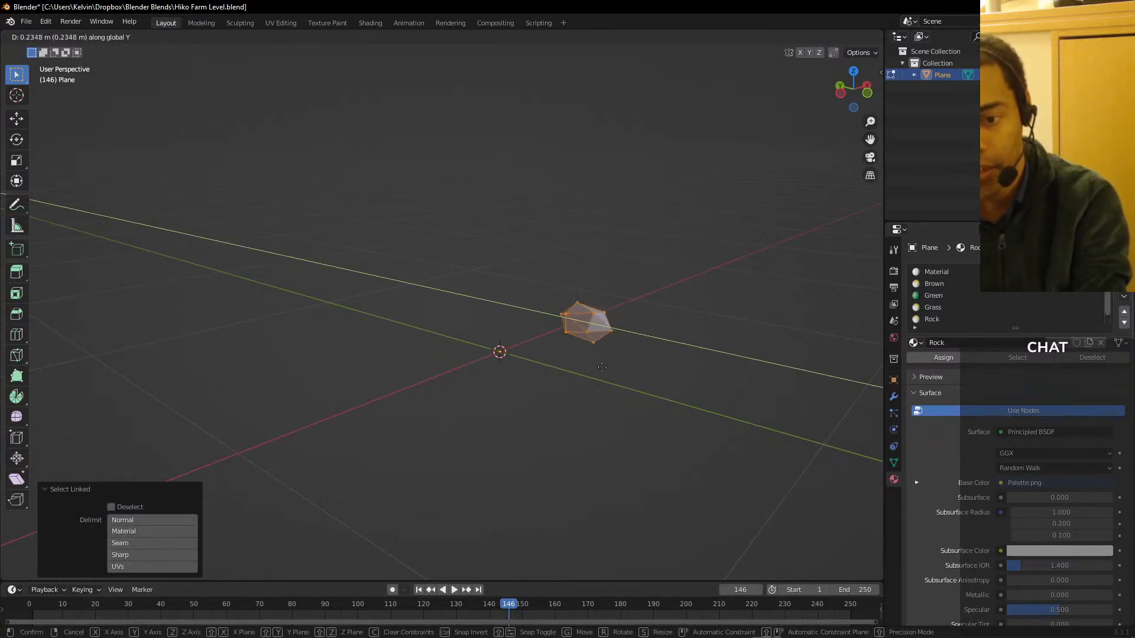
pyautogui.click(587, 350)
pyautogui.press('g')
pyautogui.press('x')
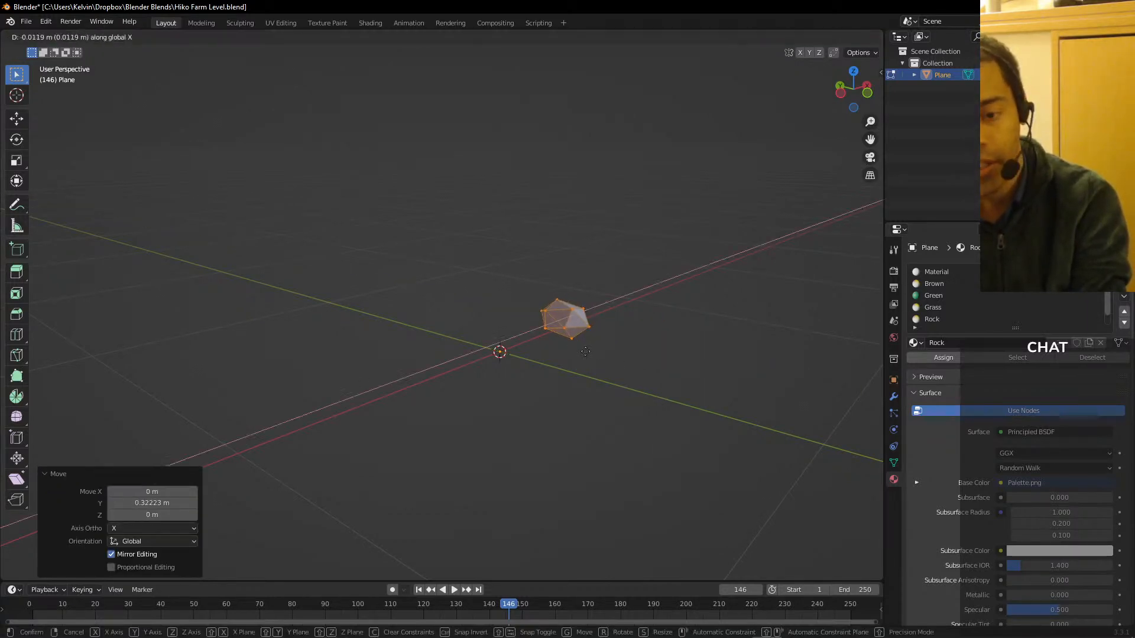
pyautogui.click(544, 296)
pyautogui.rightClick(543, 296)
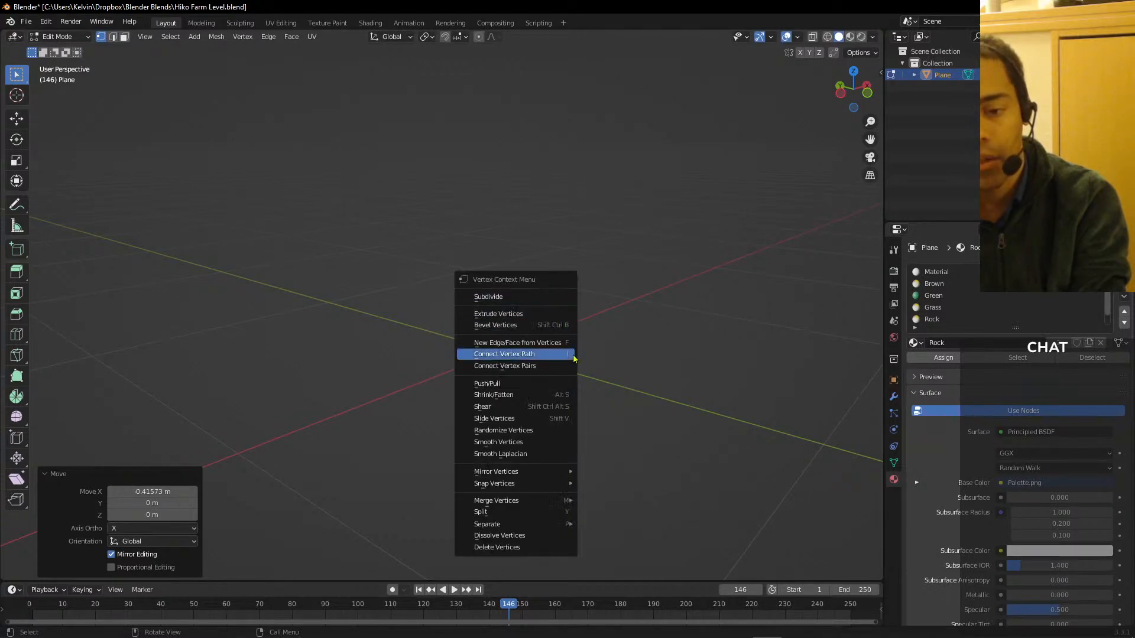
# - Scale the rock uniformly and stretch it by a factor of about 1.264 along the Z axis
pyautogui.moveTo(653, 213); pyautogui.dragTo(543, 273, button='middle')
pyautogui.press('s')
pyautogui.click(539, 267)
pyautogui.press('s')
pyautogui.press('z')
pyautogui.click(540, 211)
# - Rotate the rock about -52.4° around the global Z axis and scale it by about 0.791 along X
pyautogui.moveTo(540, 210); pyautogui.dragTo(550, 260, button='middle')
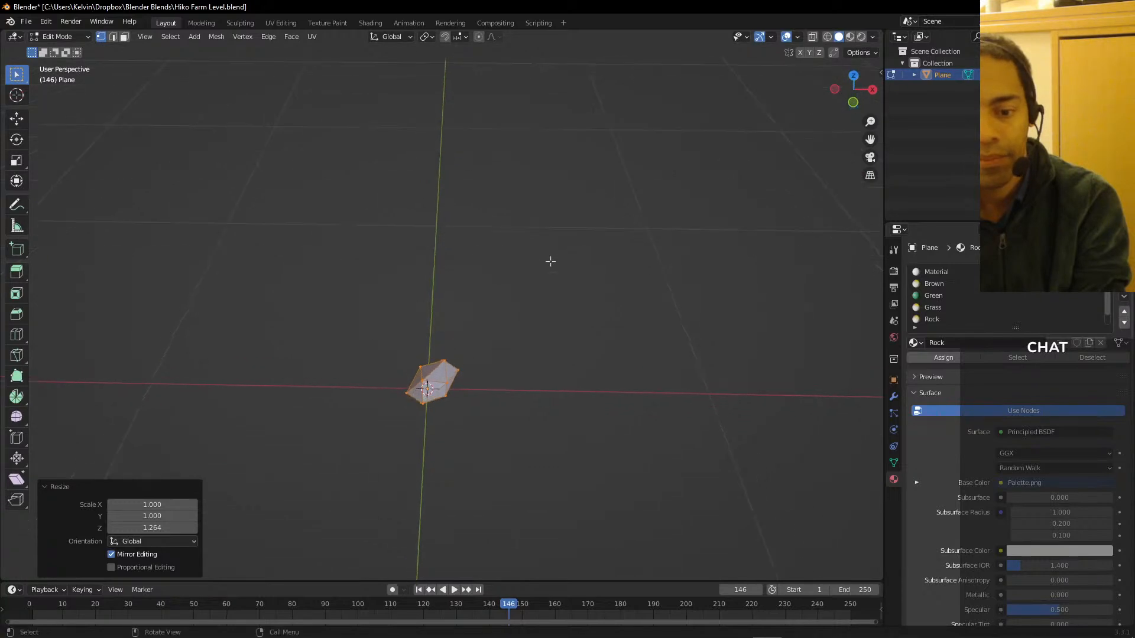
pyautogui.press('r')
pyautogui.press('z')
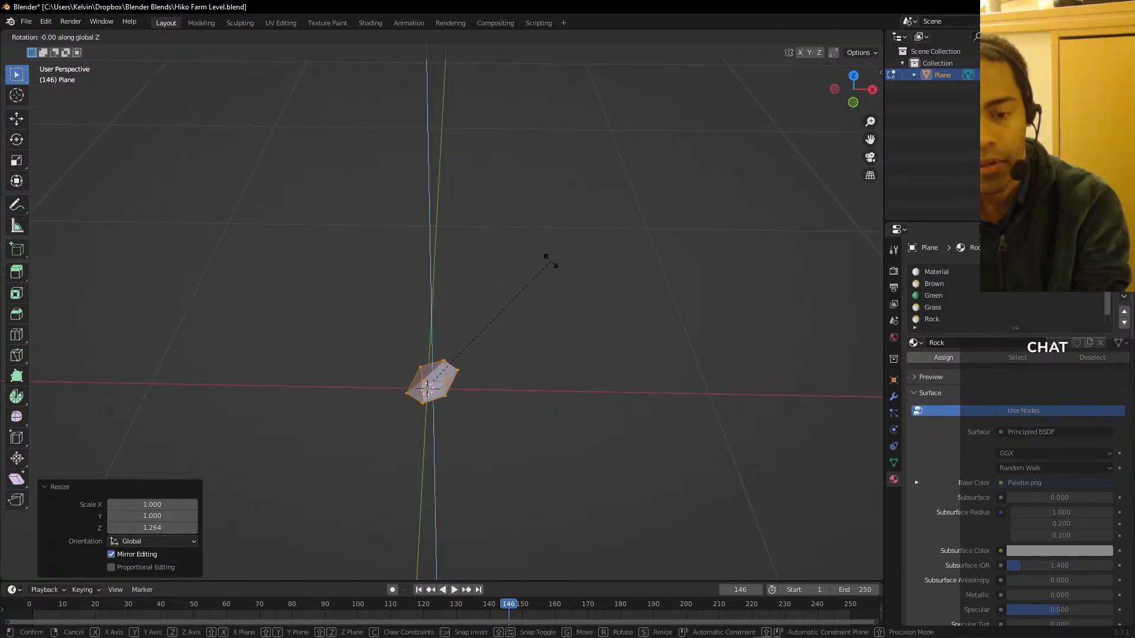
pyautogui.click(587, 399)
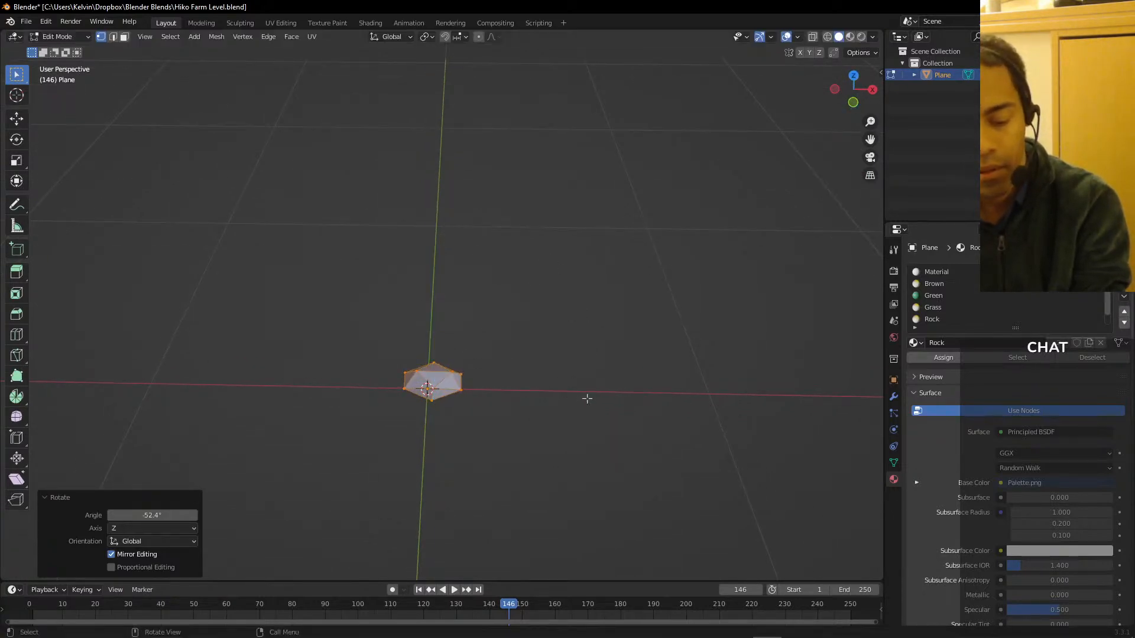
pyautogui.press('s')
pyautogui.press('x')
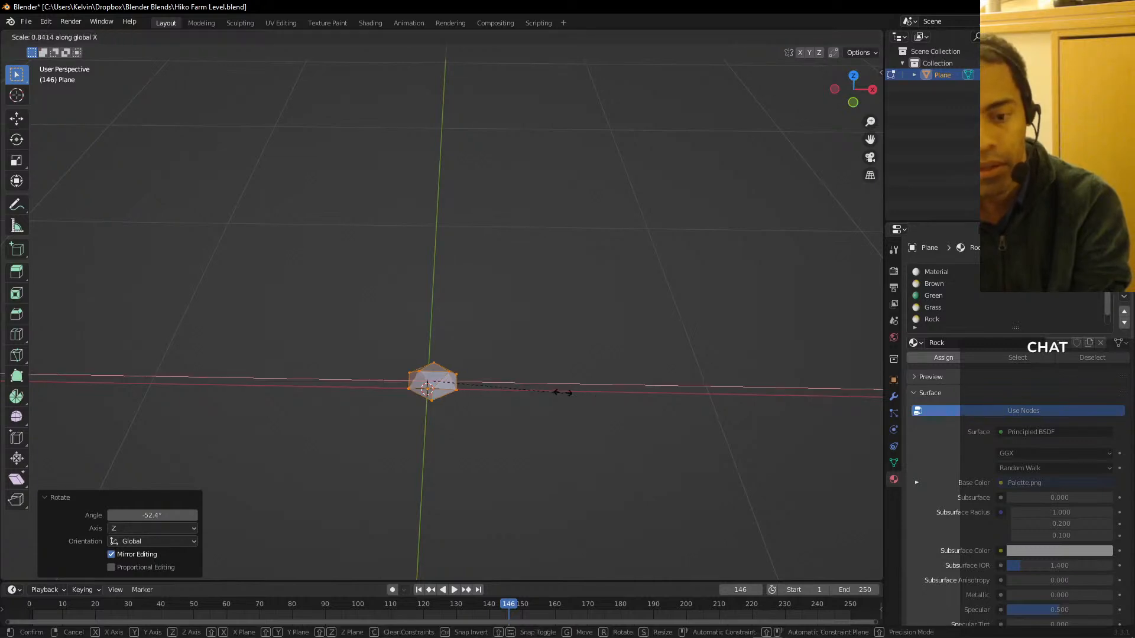
pyautogui.click(556, 391)
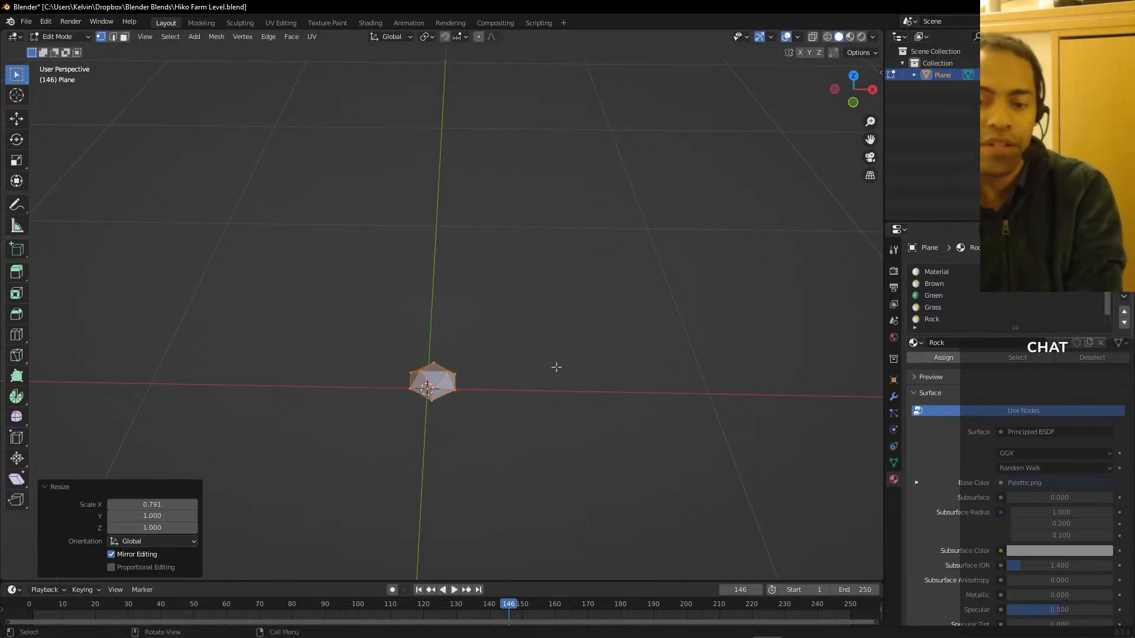
# - Move the rock about -0.022 m along the global X axis to centre it on the origin
pyautogui.press('g')
pyautogui.press('x')
pyautogui.click(617, 371)
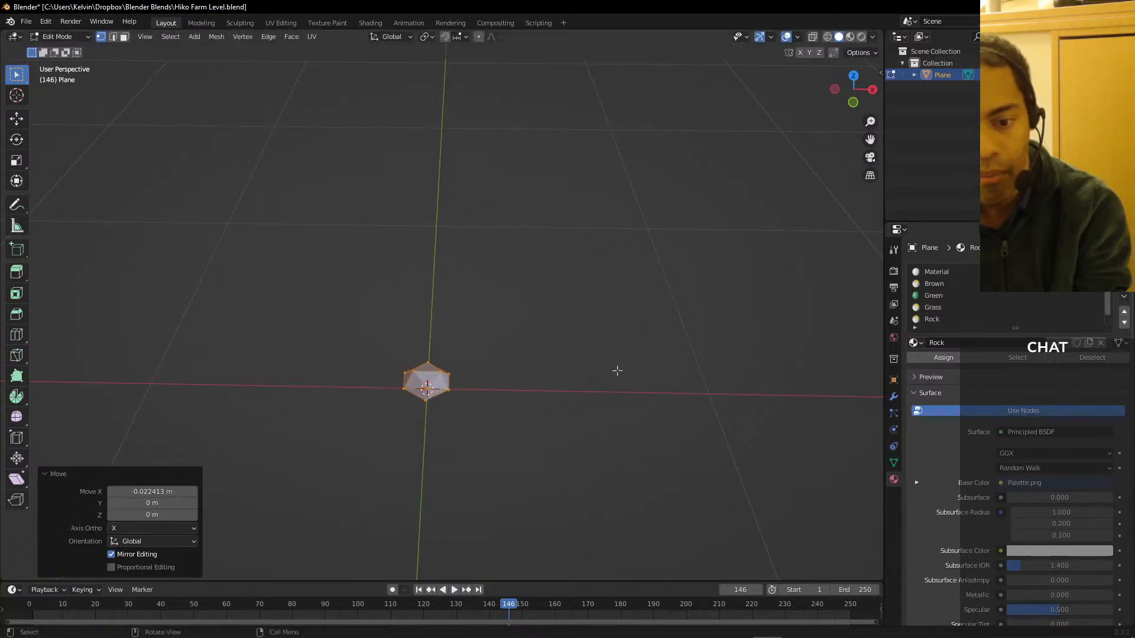
pyautogui.moveTo(598, 308); pyautogui.dragTo(521, 325, button='middle')
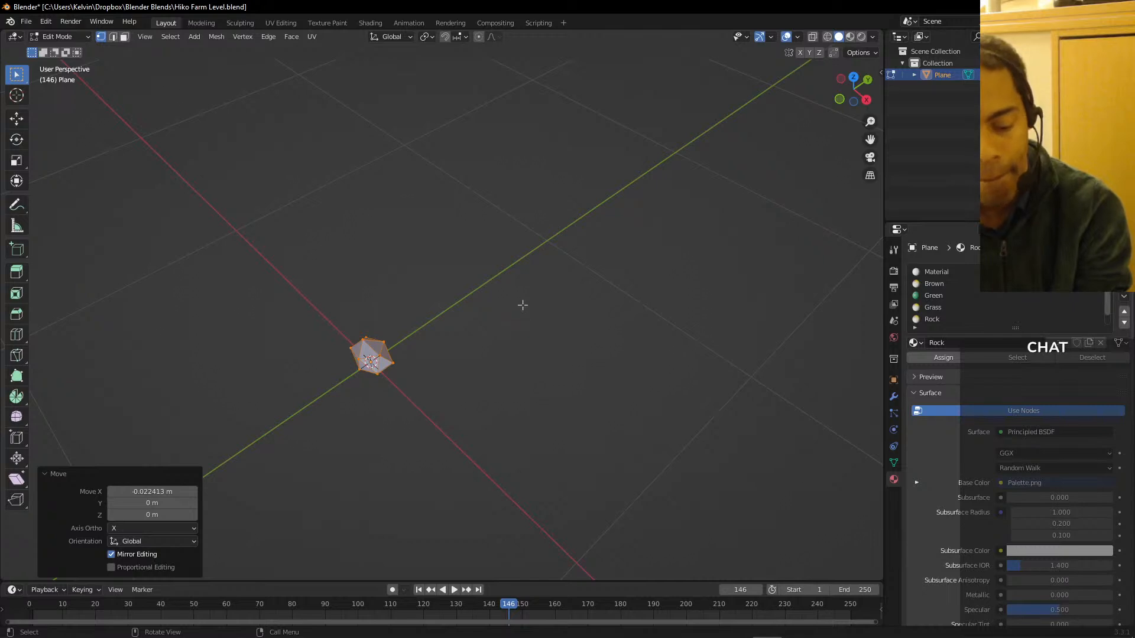
pyautogui.press('g')
pyautogui.press('y')
pyautogui.rightClick(524, 302)
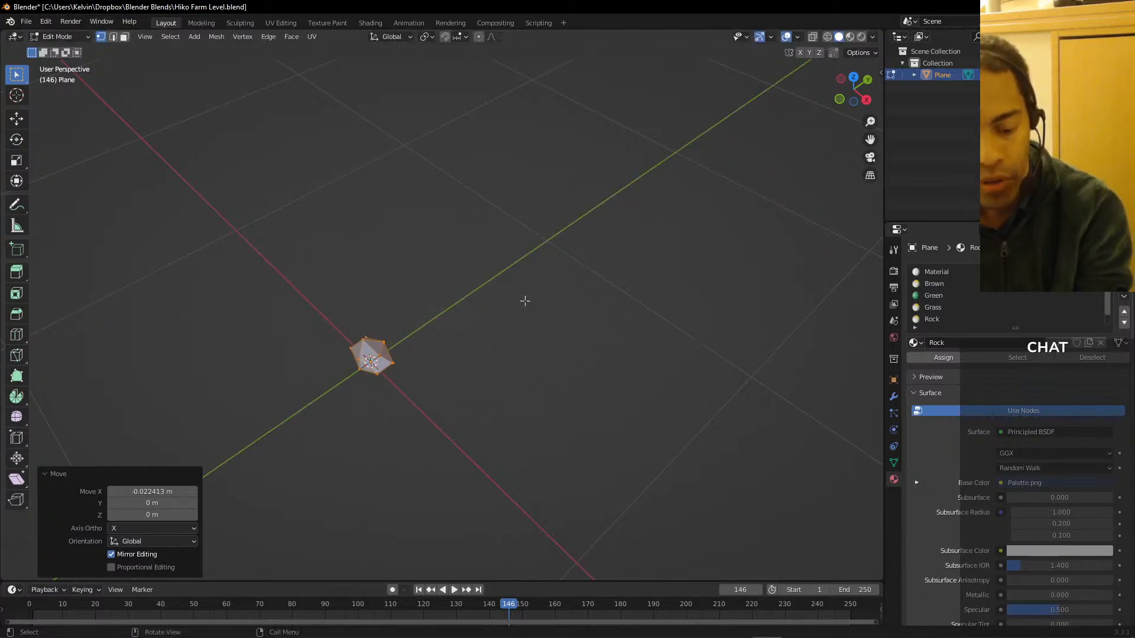
# - Scale the rock by a factor of about 1.168 along the global Y axis
pyautogui.press('s')
pyautogui.press('y')
pyautogui.click(550, 294)
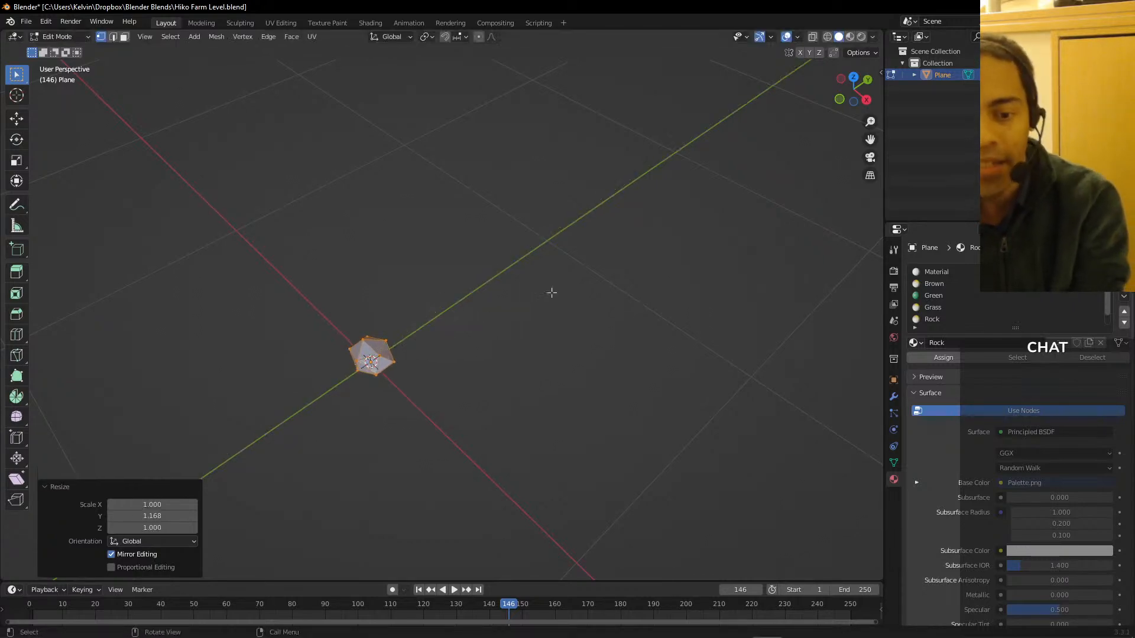
# - Export the rock in FBX format to the bookmarked models folder under the name stone
pyautogui.moveTo(552, 306); pyautogui.dragTo(654, 256, button='middle')
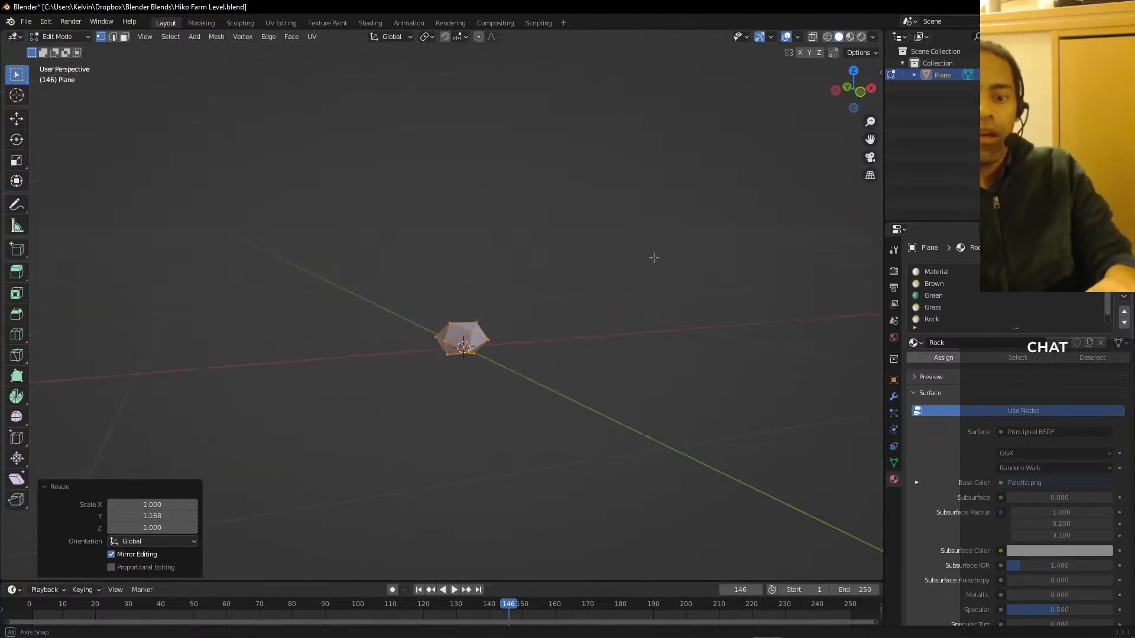
pyautogui.click(27, 22)
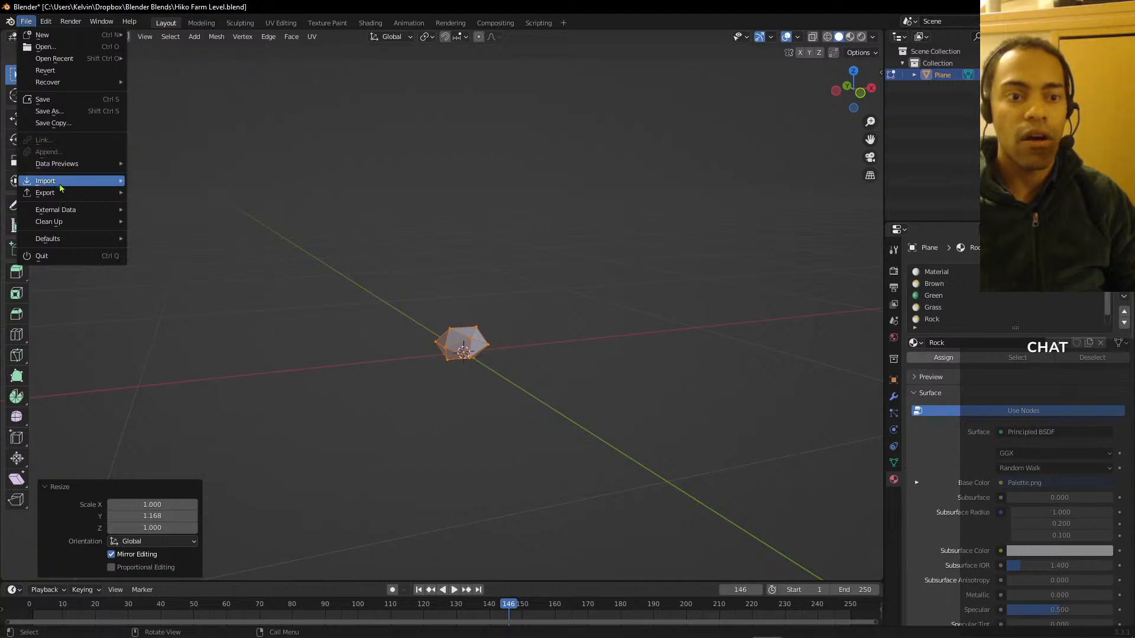
pyautogui.moveTo(62, 194)
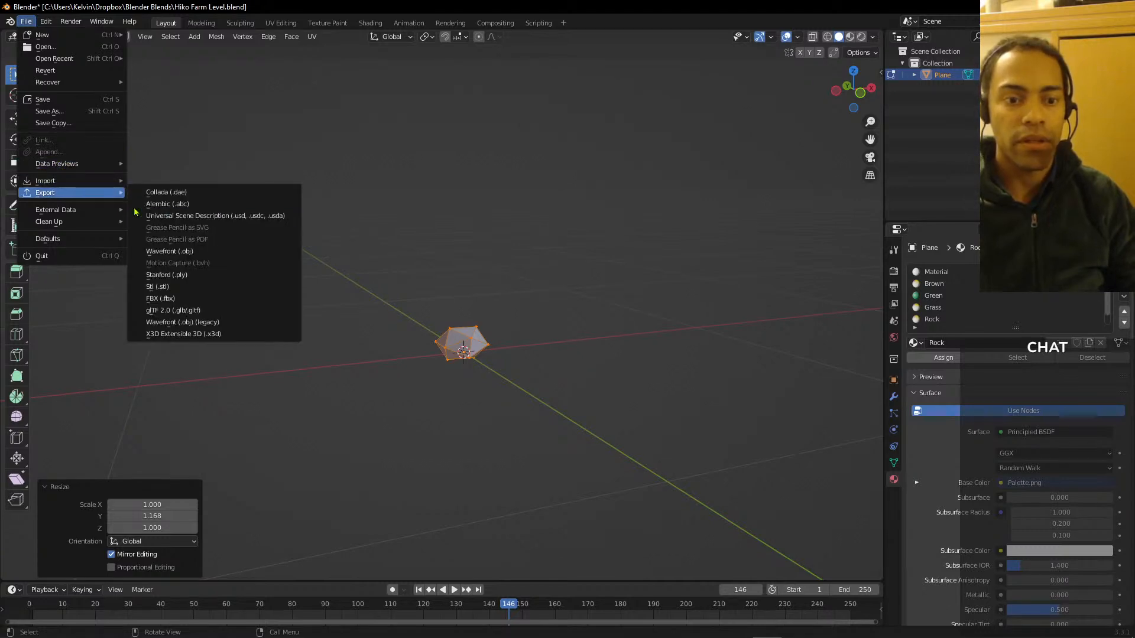
pyautogui.click(223, 299)
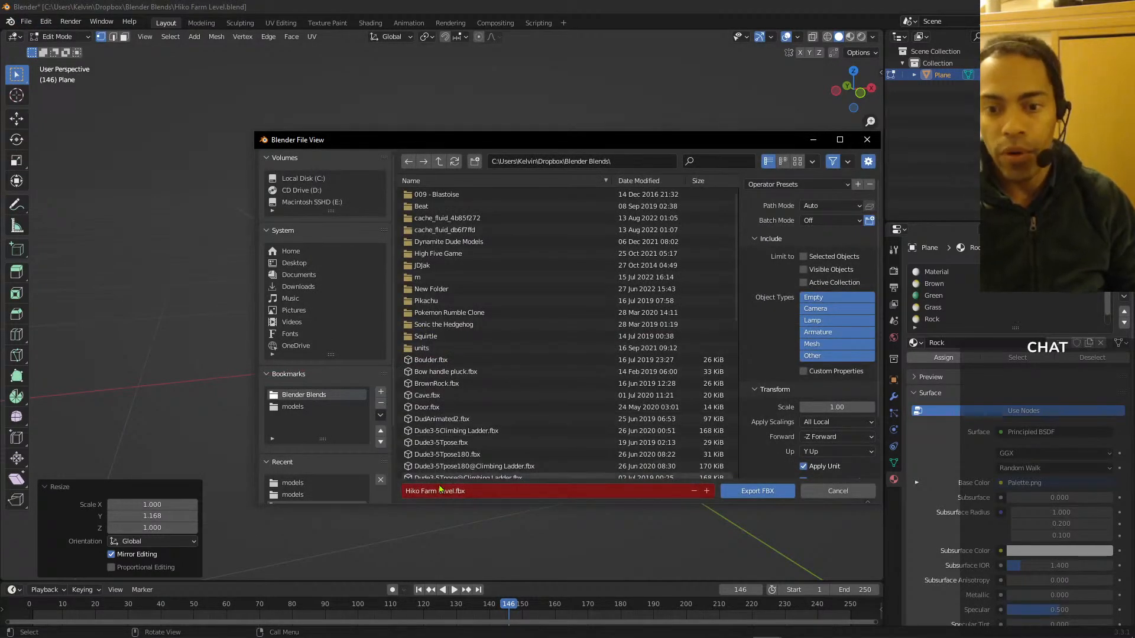
pyautogui.click(316, 407)
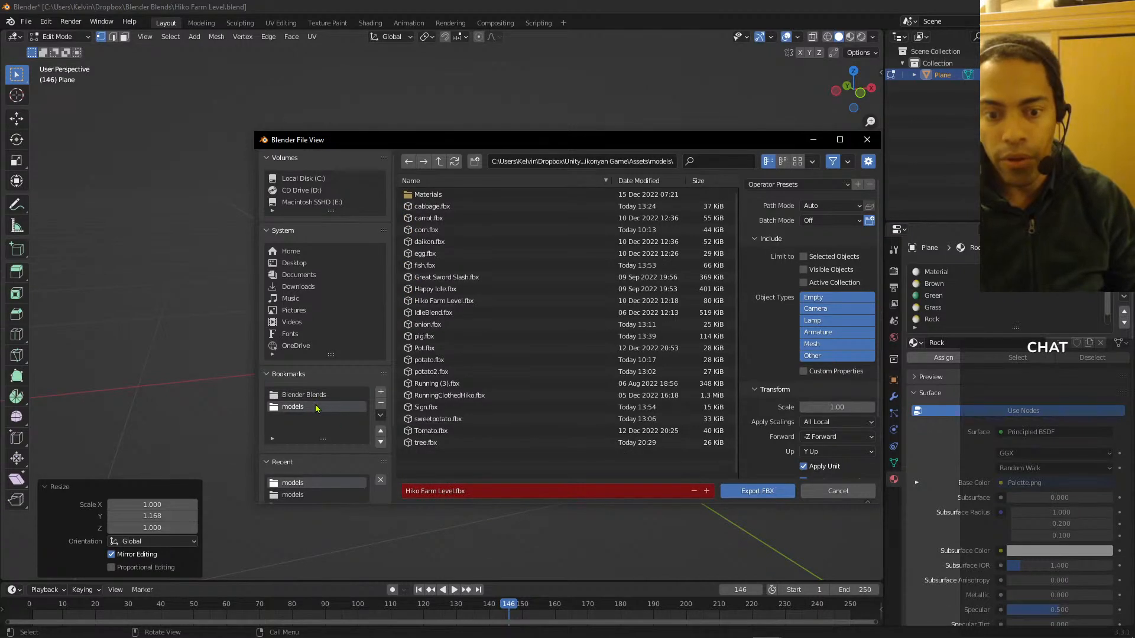
pyautogui.click(452, 492)
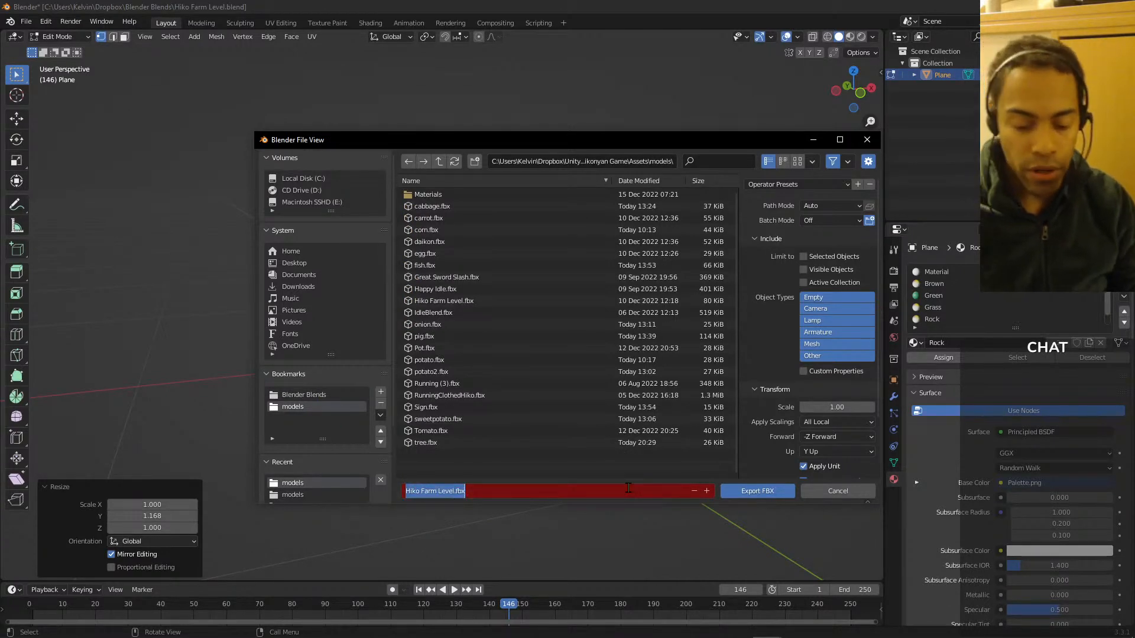
pyautogui.write('stone')
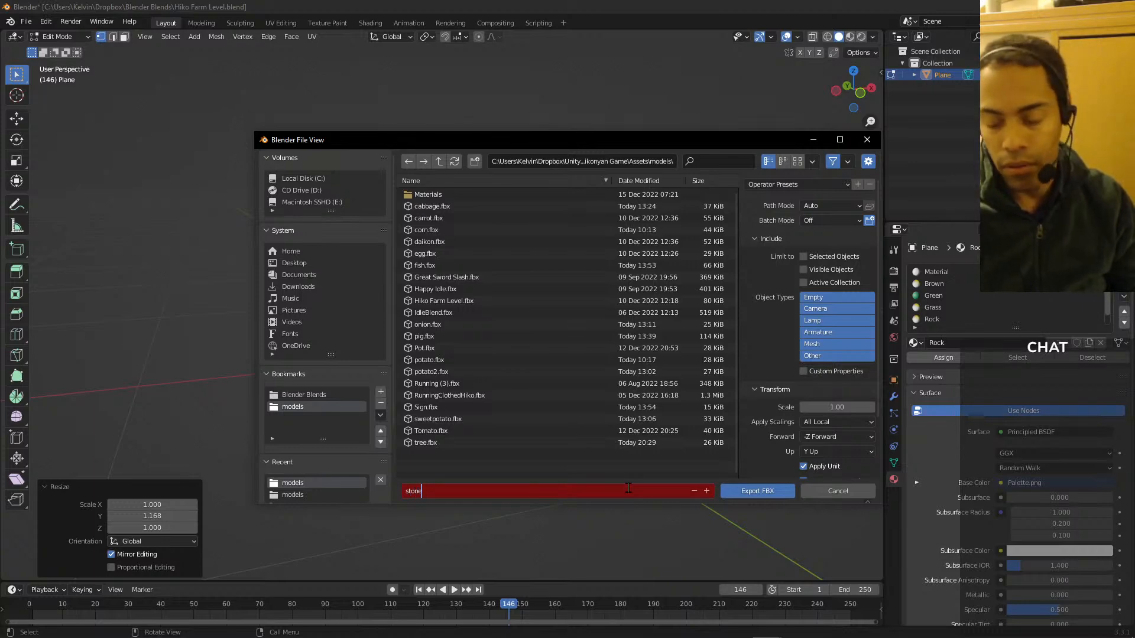
pyautogui.click(776, 492)
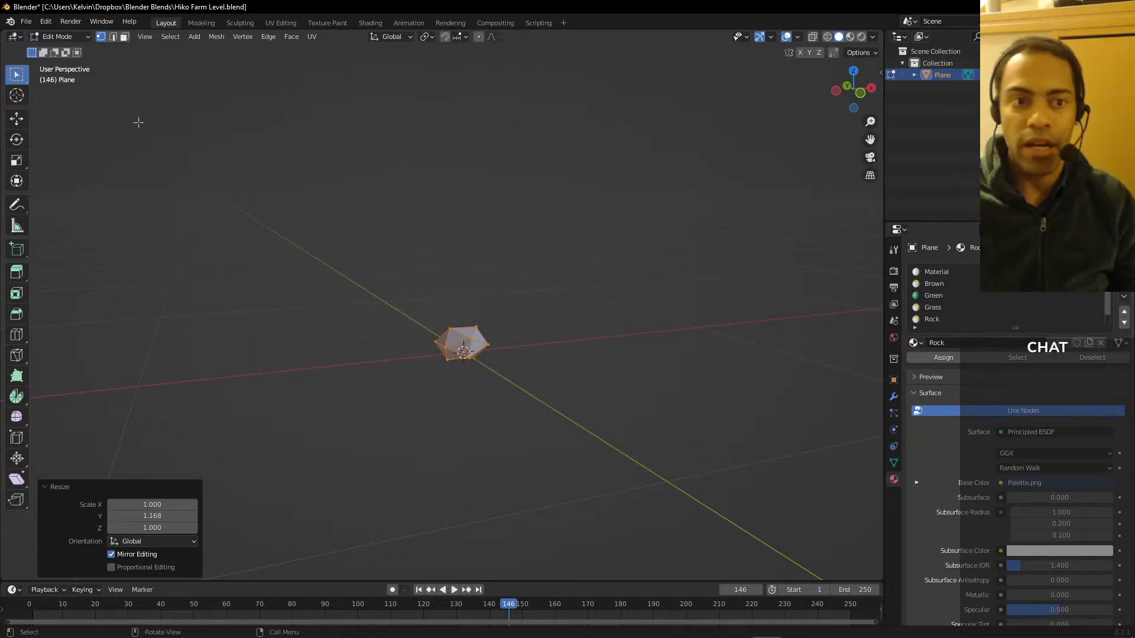
# - Reopen the recent file Hiko Farm Level.blend without saving the changes made to isolate the rock
pyautogui.click(26, 22)
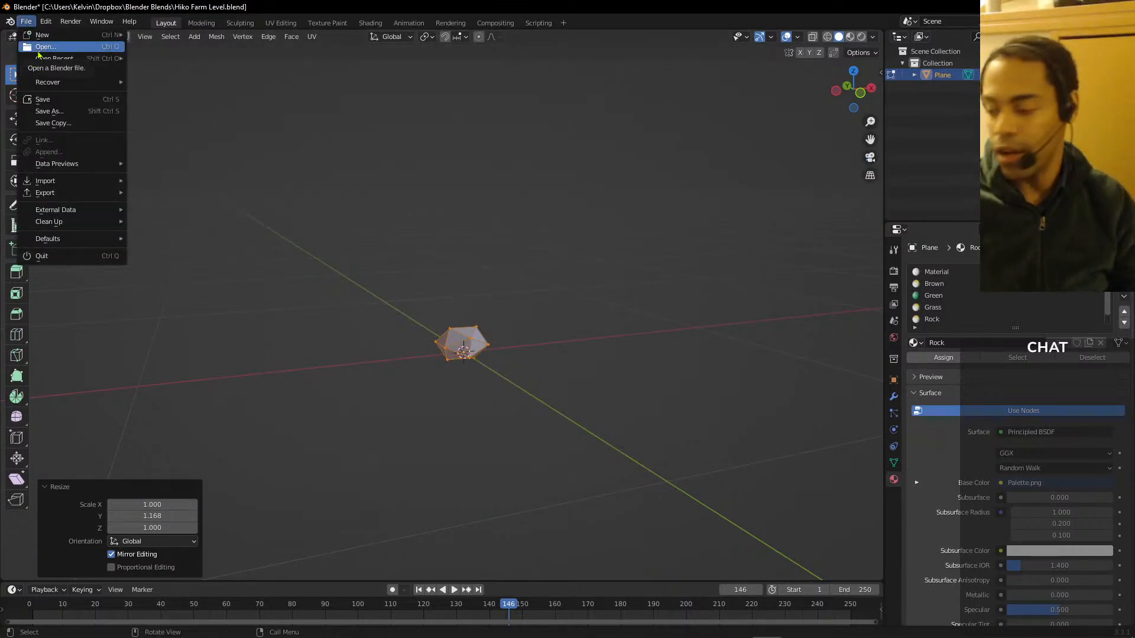
pyautogui.moveTo(42, 58)
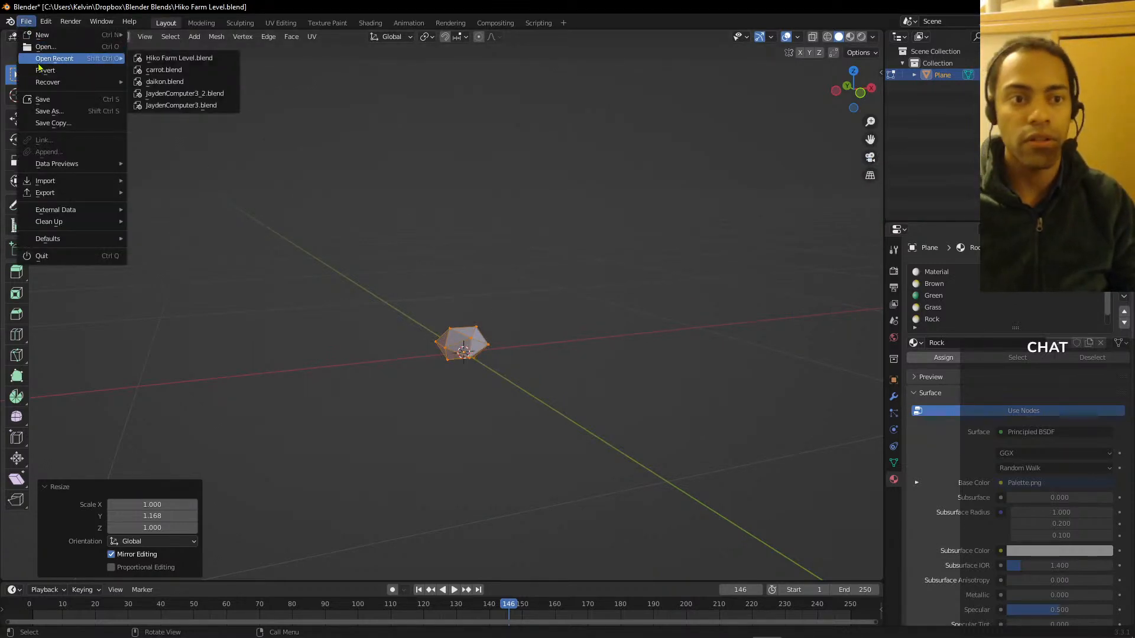
pyautogui.click(176, 61)
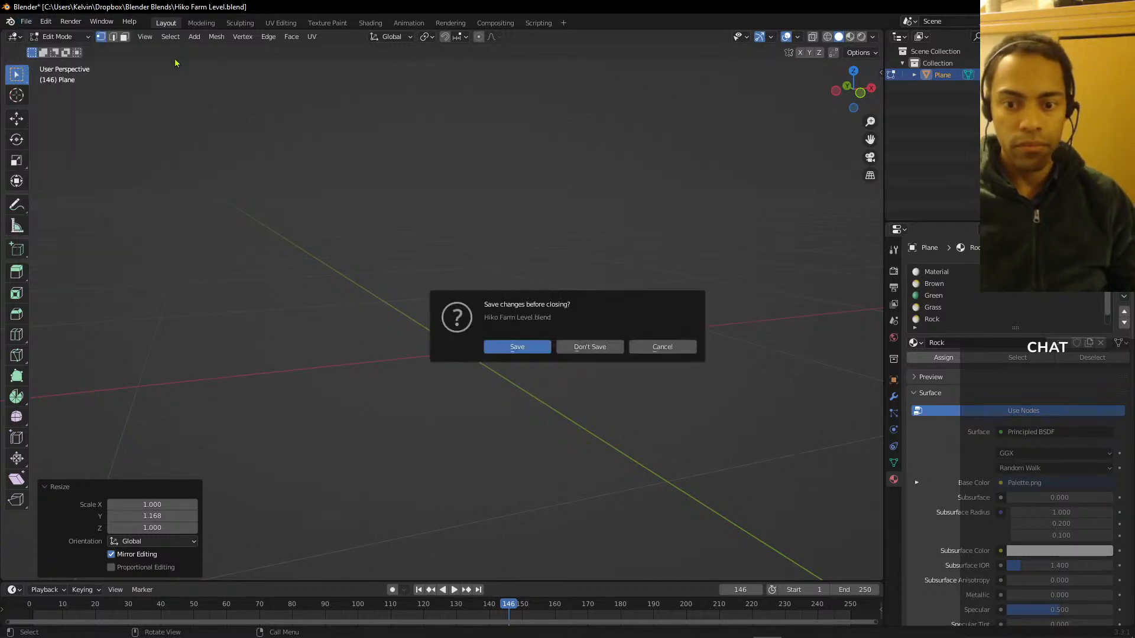
pyautogui.click(583, 347)
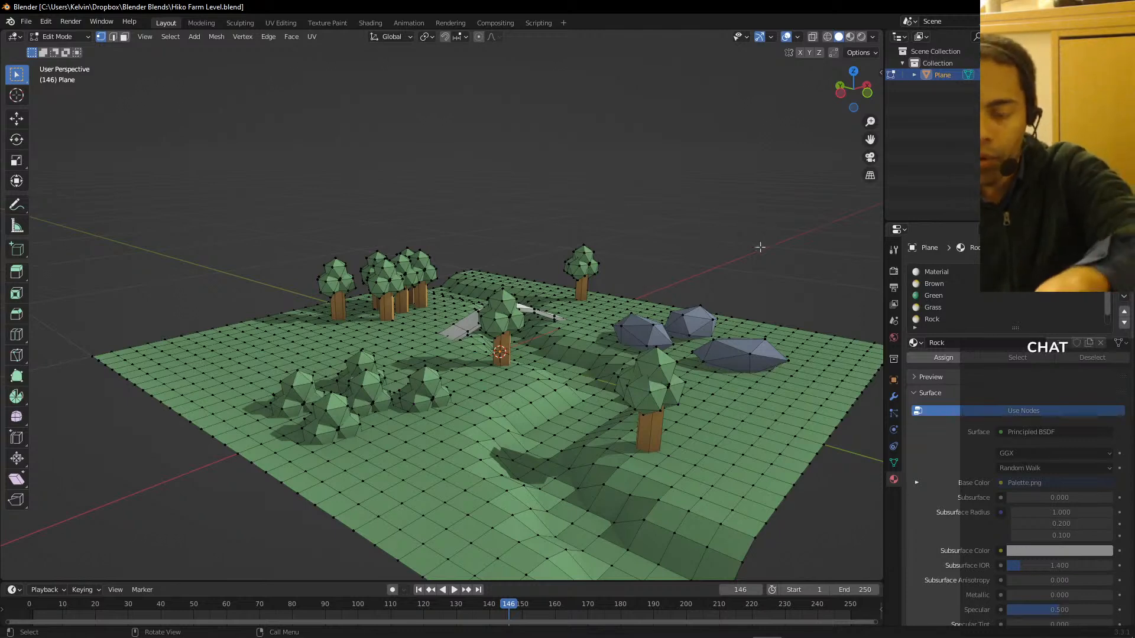
# - Select the terrain, trees, rocks and all but one bush, extend the selection to linked geometry, and delete its vertices
pyautogui.moveTo(837, 172); pyautogui.dragTo(473, 562)
pyautogui.keyDown('shift'); pyautogui.moveTo(223, 211); pyautogui.dragTo(520, 345); pyautogui.keyUp('shift')
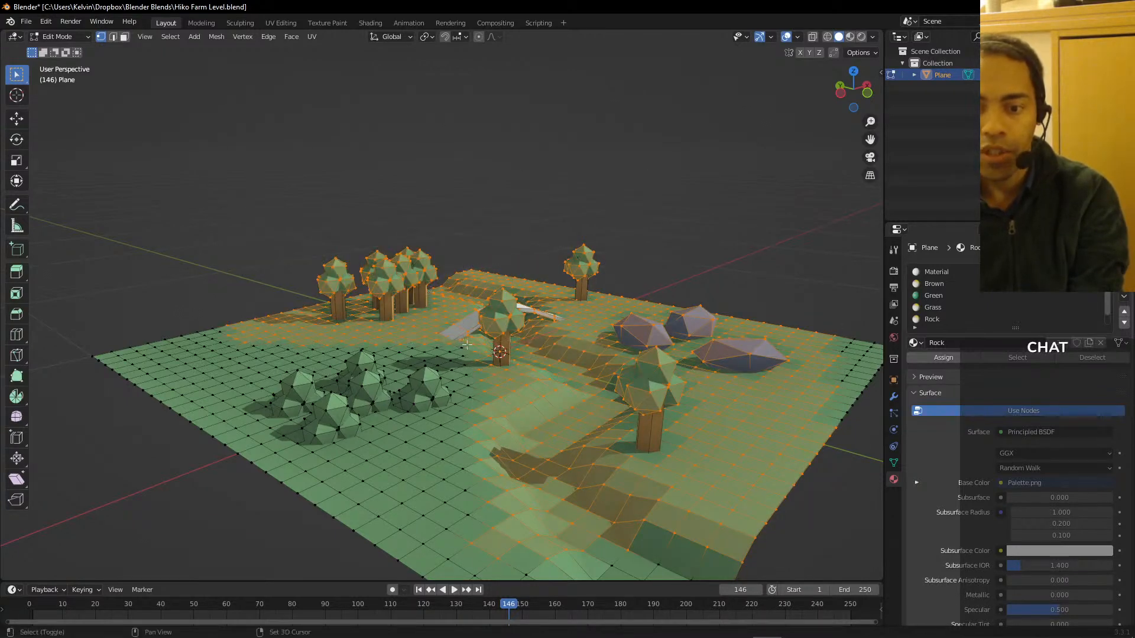
pyautogui.keyDown('shift'); pyautogui.moveTo(452, 334); pyautogui.dragTo(277, 472); pyautogui.keyUp('shift')
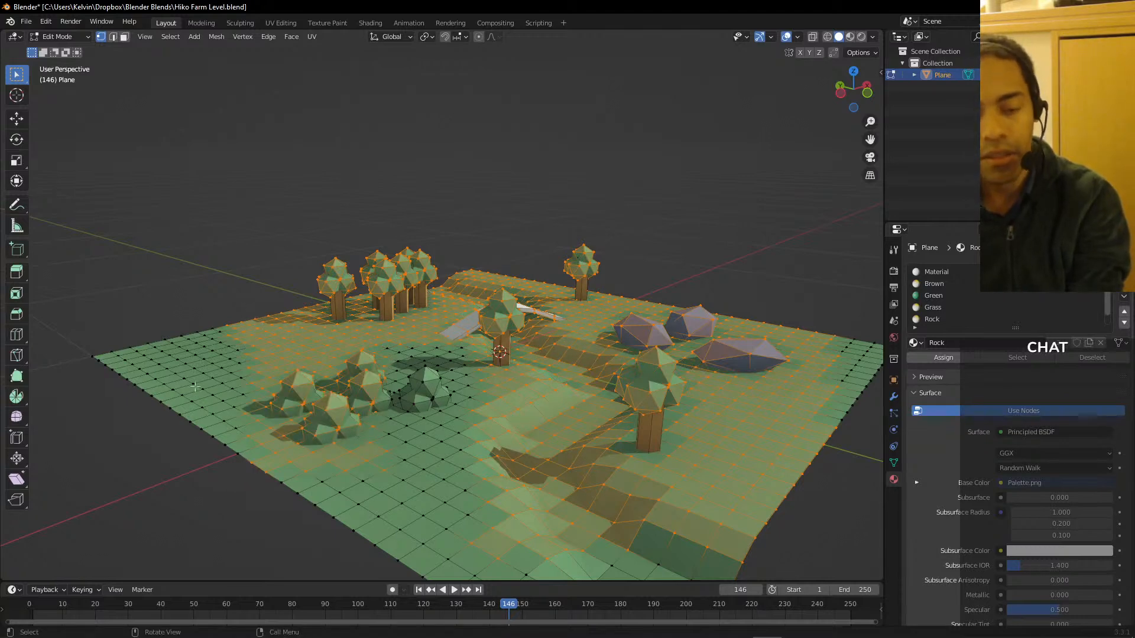
pyautogui.hotkey('ctrl', 'l')
pyautogui.press('z')
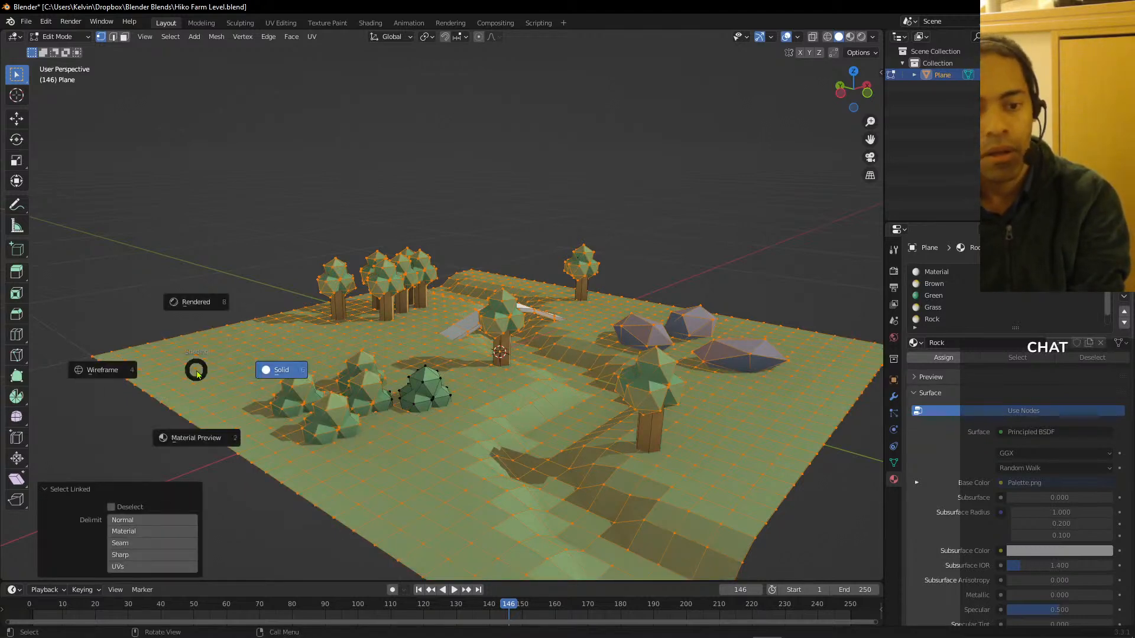
pyautogui.press('x')
pyautogui.click(196, 371)
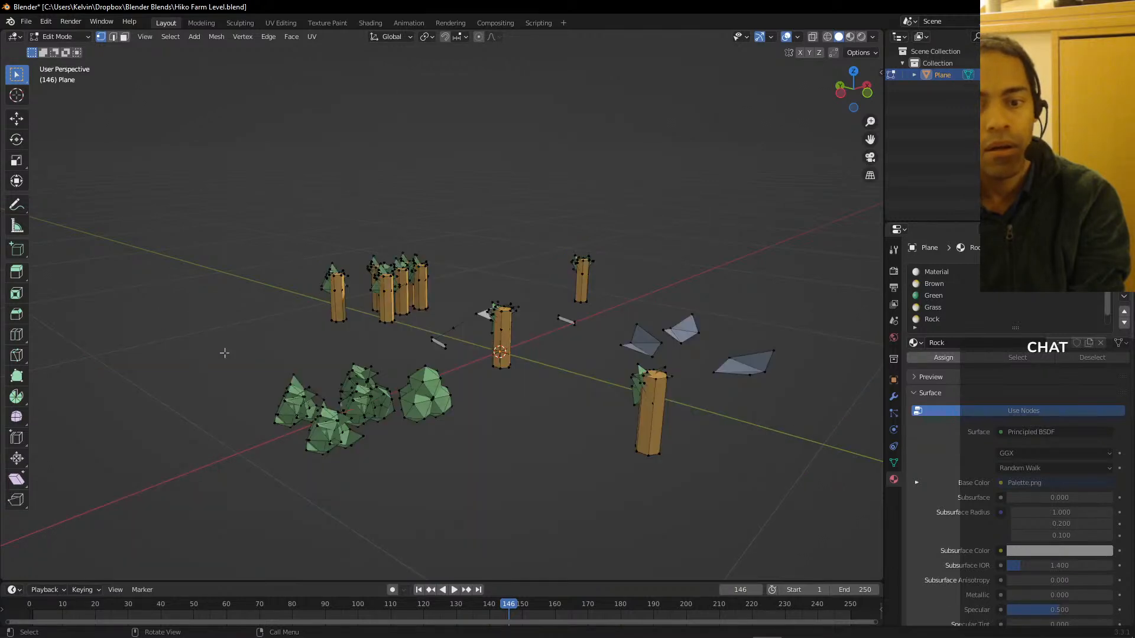
# - Select the linked geometry of the leftover trunks, rock pieces, bridge parts and partial bushes, sparing the complete bush, and delete its vertices
pyautogui.moveTo(273, 221); pyautogui.dragTo(264, 305)
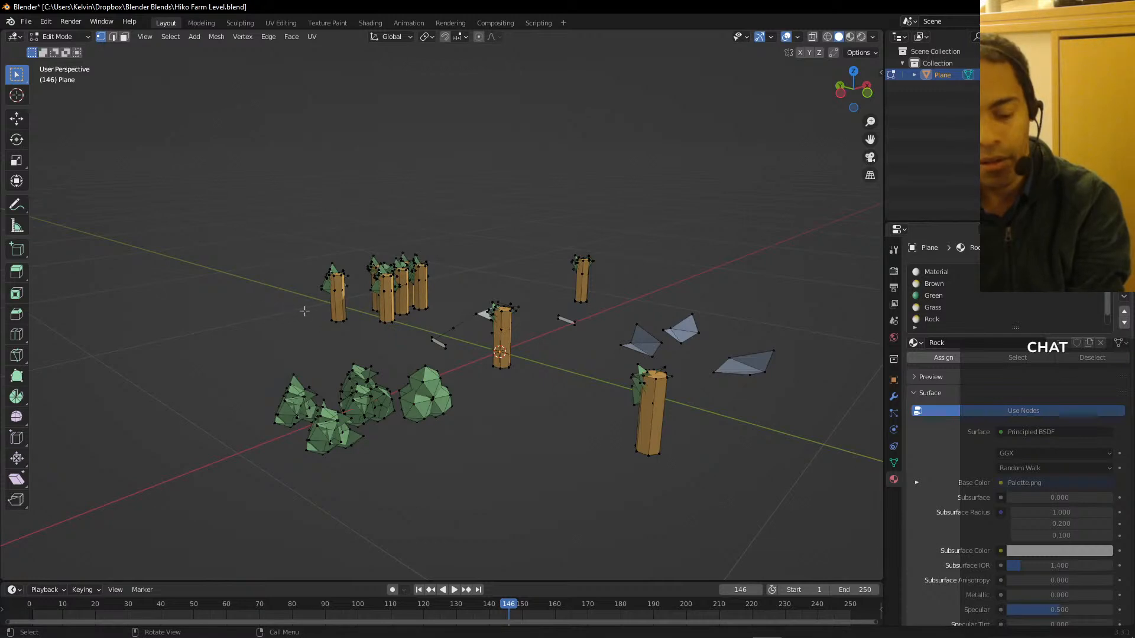
pyautogui.press('l')
pyautogui.press('l')
pyautogui.press('l')
pyautogui.press('l')
pyautogui.press('l')
pyautogui.press('l')
pyautogui.press('l')
pyautogui.press('l')
pyautogui.press('l')
pyautogui.press('l')
pyautogui.press('l')
pyautogui.press('l')
pyautogui.press('l')
pyautogui.press('l')
pyautogui.press('l')
pyautogui.press('l')
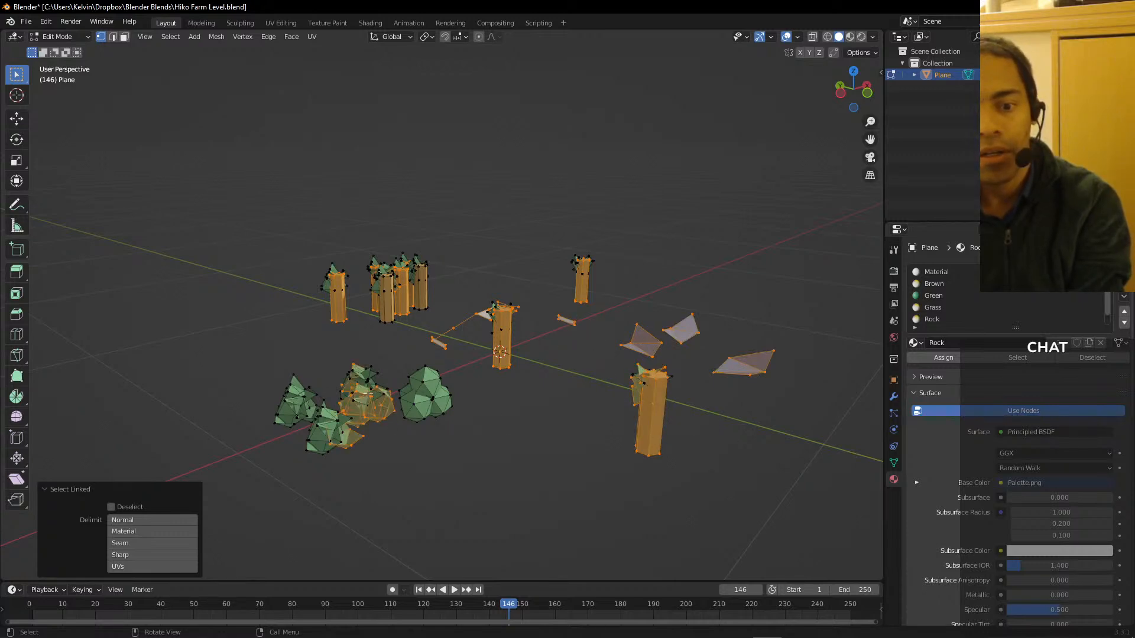
pyautogui.press('l')
pyautogui.press('l')
pyautogui.press('l')
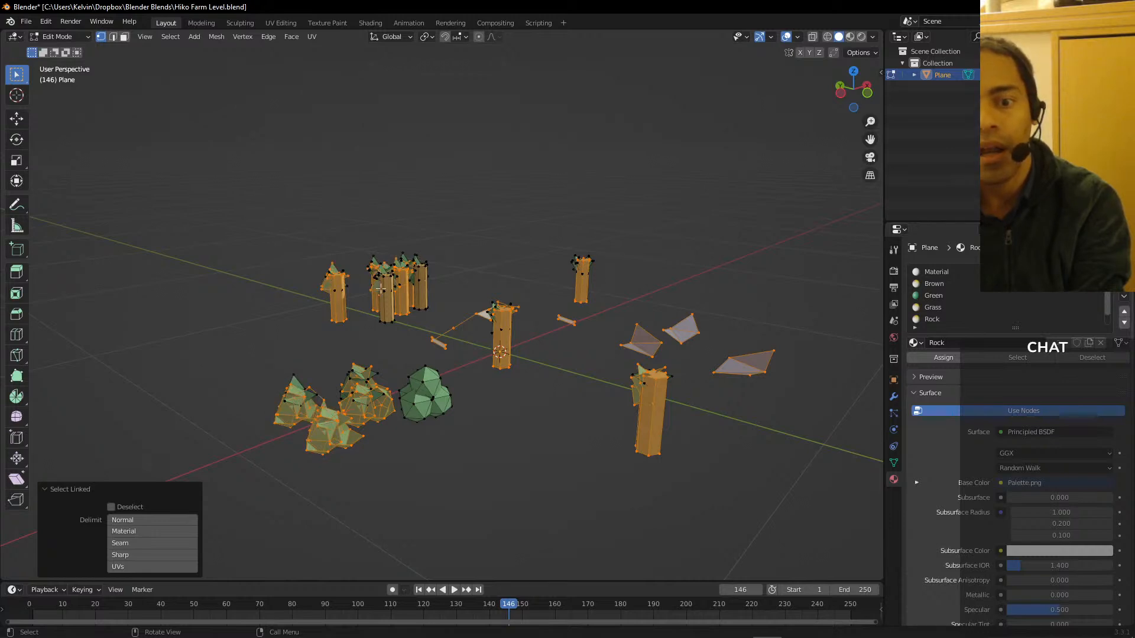
pyautogui.press('x')
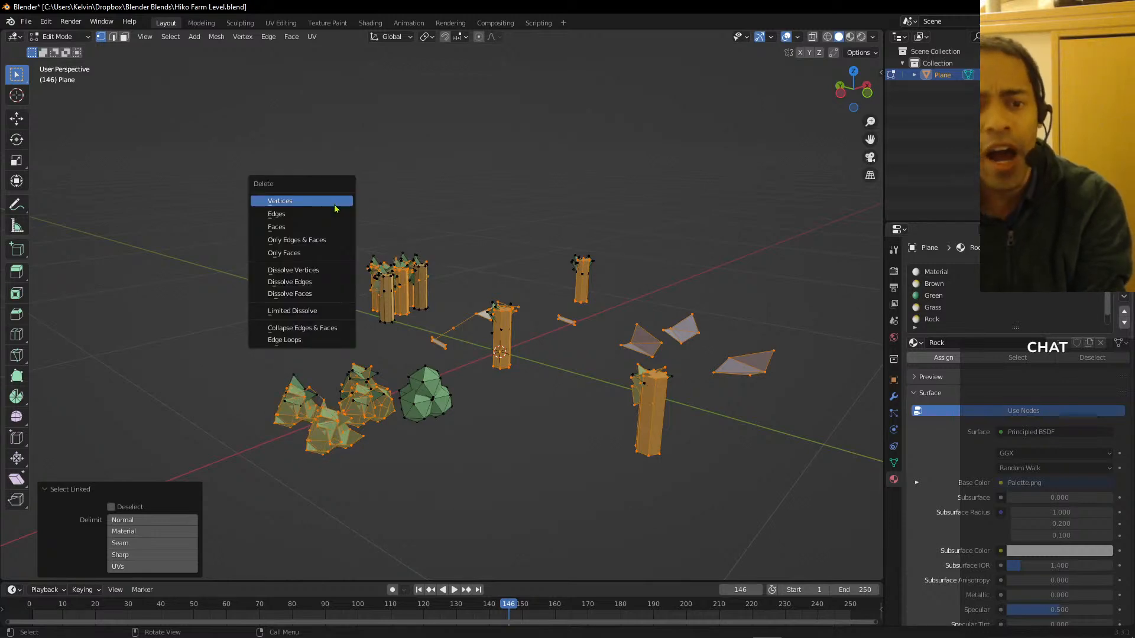
pyautogui.click(334, 203)
# - Box-select the remaining trunk and foliage pieces behind and beside the bushes and delete their vertices
pyautogui.moveTo(441, 224); pyautogui.dragTo(311, 337)
pyautogui.press('x')
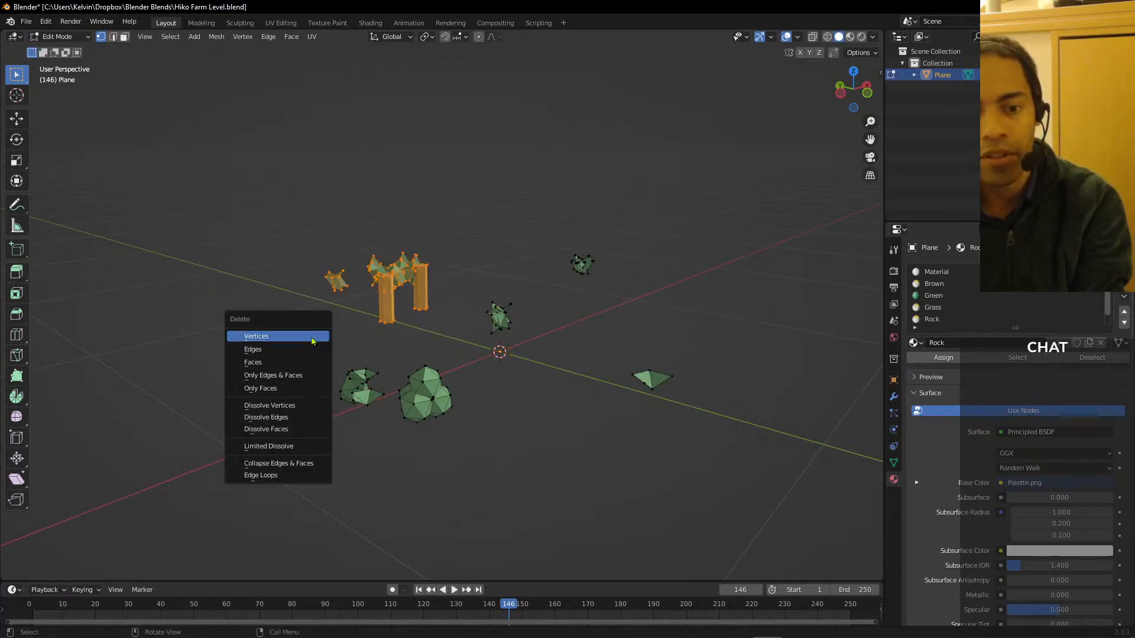
pyautogui.click(313, 332)
pyautogui.moveTo(510, 239); pyautogui.dragTo(348, 314)
pyautogui.keyDown('shift'); pyautogui.moveTo(668, 241); pyautogui.dragTo(495, 308); pyautogui.keyUp('shift')
pyautogui.keyDown('shift'); pyautogui.moveTo(743, 338); pyautogui.dragTo(582, 480); pyautogui.keyUp('shift')
pyautogui.press('x')
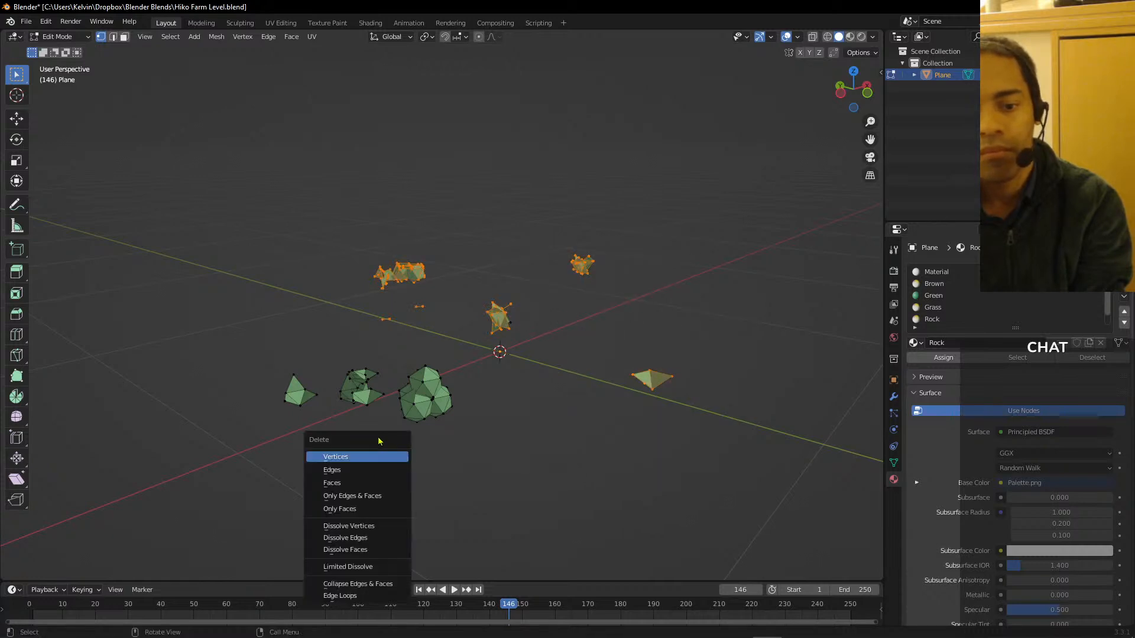
pyautogui.click(360, 460)
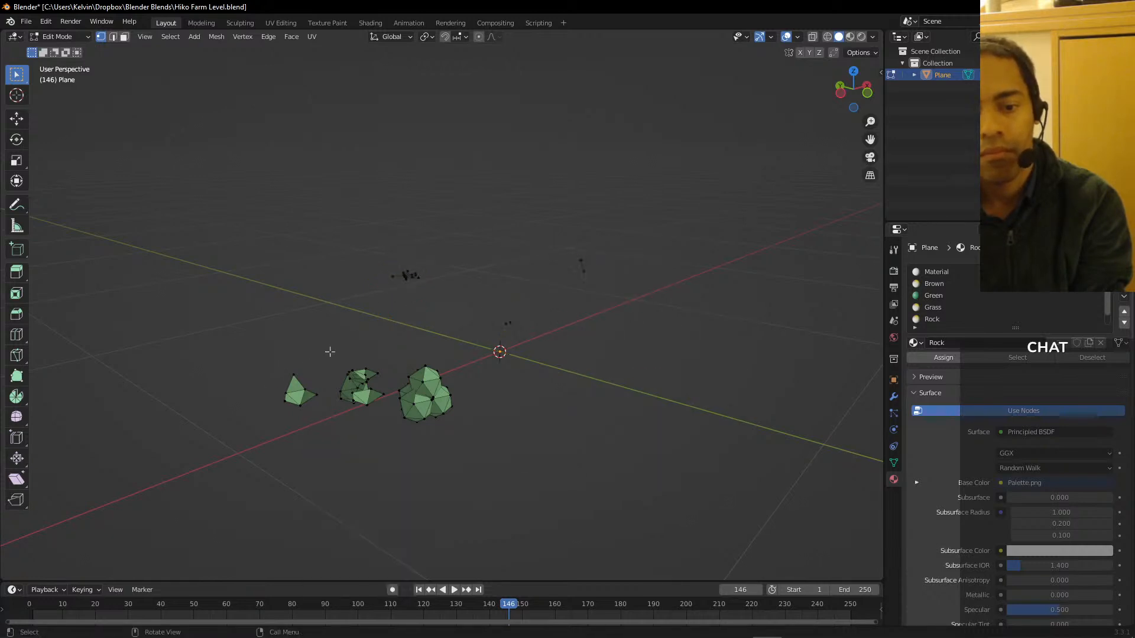
# - Delete the partial bushes and the stray vertices left around the scene so that only the complete bush remains
pyautogui.moveTo(389, 340); pyautogui.dragTo(278, 438)
pyautogui.press('x')
pyautogui.click(261, 438)
pyautogui.moveTo(396, 284); pyautogui.dragTo(435, 263)
pyautogui.press('x')
pyautogui.click(368, 299)
pyautogui.moveTo(637, 249); pyautogui.dragTo(489, 389)
pyautogui.press('x')
pyautogui.click(490, 392)
pyautogui.moveTo(378, 372); pyautogui.dragTo(353, 438)
pyautogui.press('x')
pyautogui.click(356, 439)
pyautogui.rightClick(348, 426)
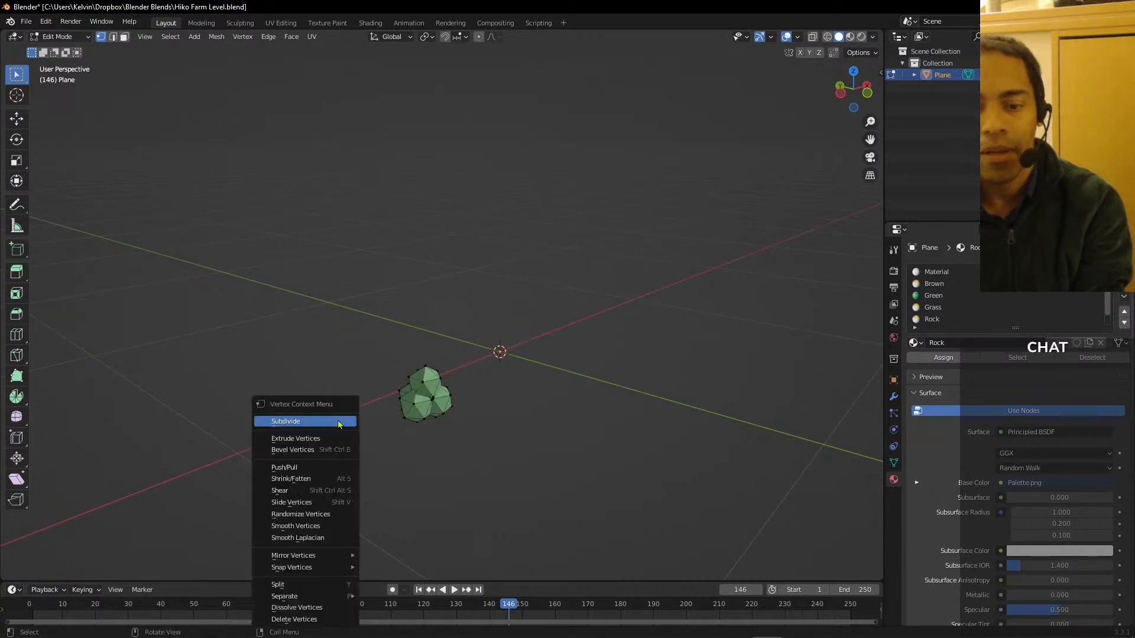
# - Select the whole bush and move it about 0.109 m along global Y and about 0.5 m along global X onto the origin
pyautogui.moveTo(165, 327); pyautogui.dragTo(218, 342, button='middle')
pyautogui.rightClick(218, 343)
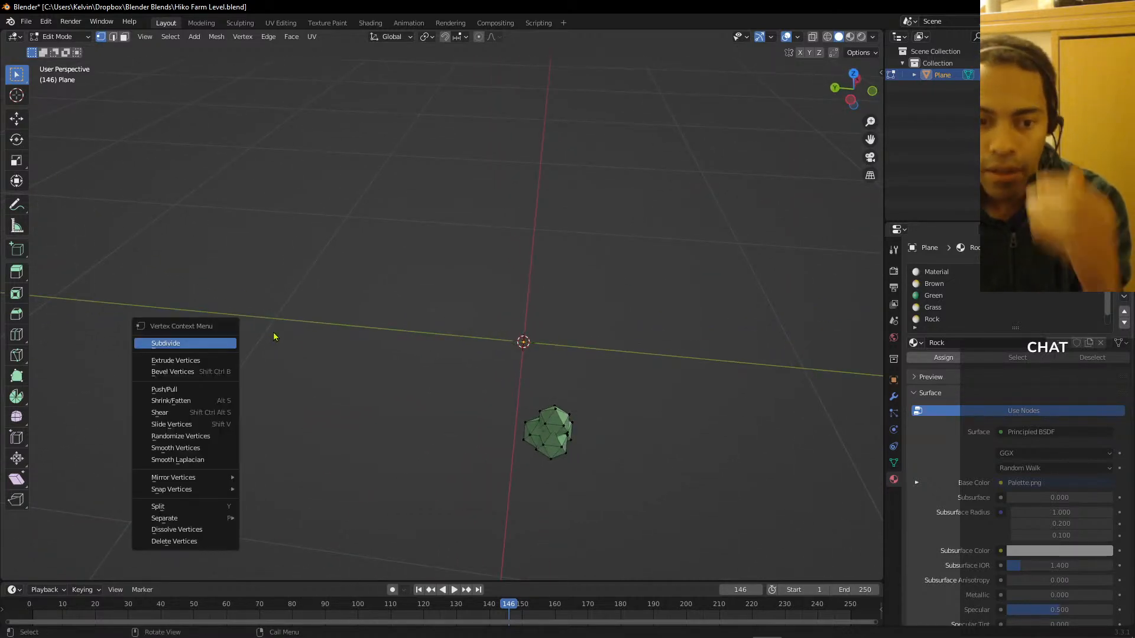
pyautogui.moveTo(392, 355); pyautogui.dragTo(482, 456, button='middle')
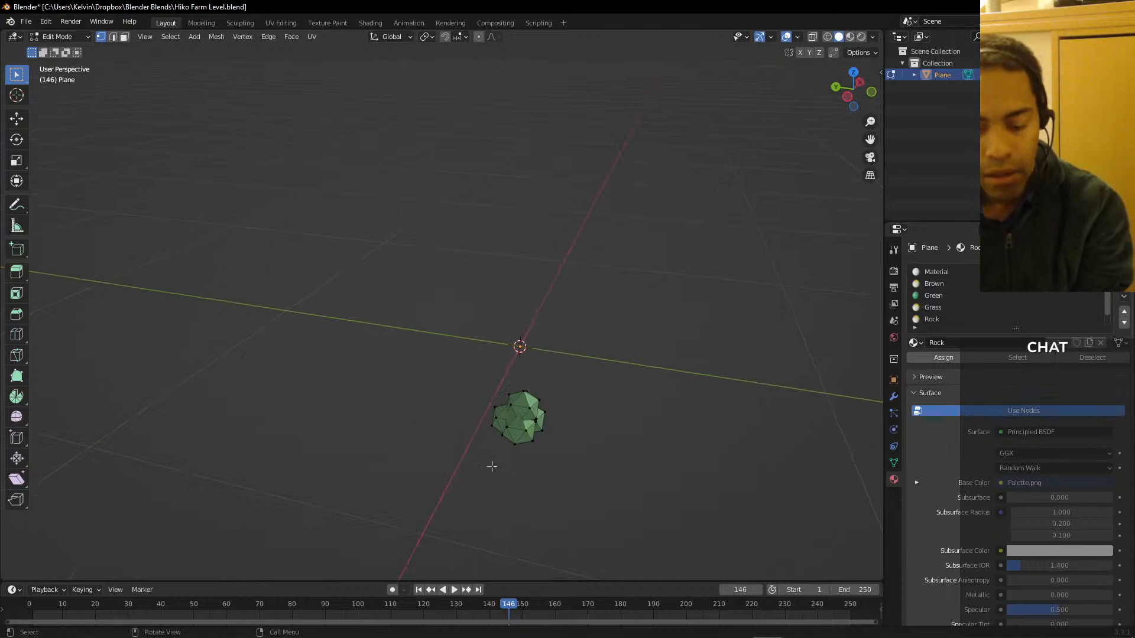
pyautogui.press('l')
pyautogui.press('l')
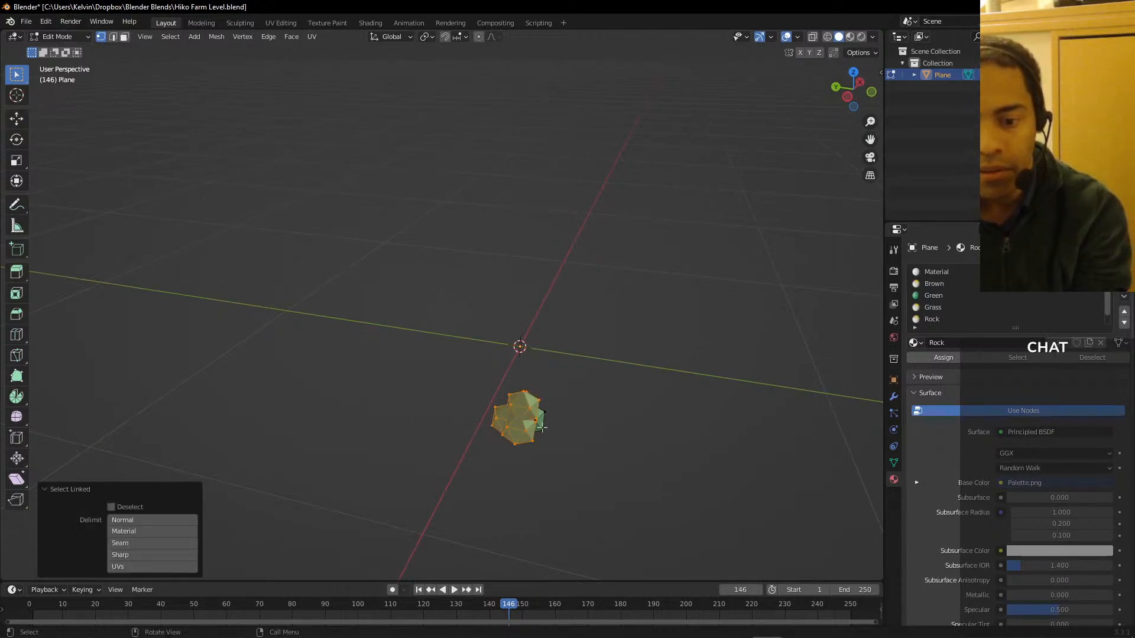
pyautogui.moveTo(582, 391); pyautogui.dragTo(585, 402, button='middle')
pyautogui.press('g')
pyautogui.press('y')
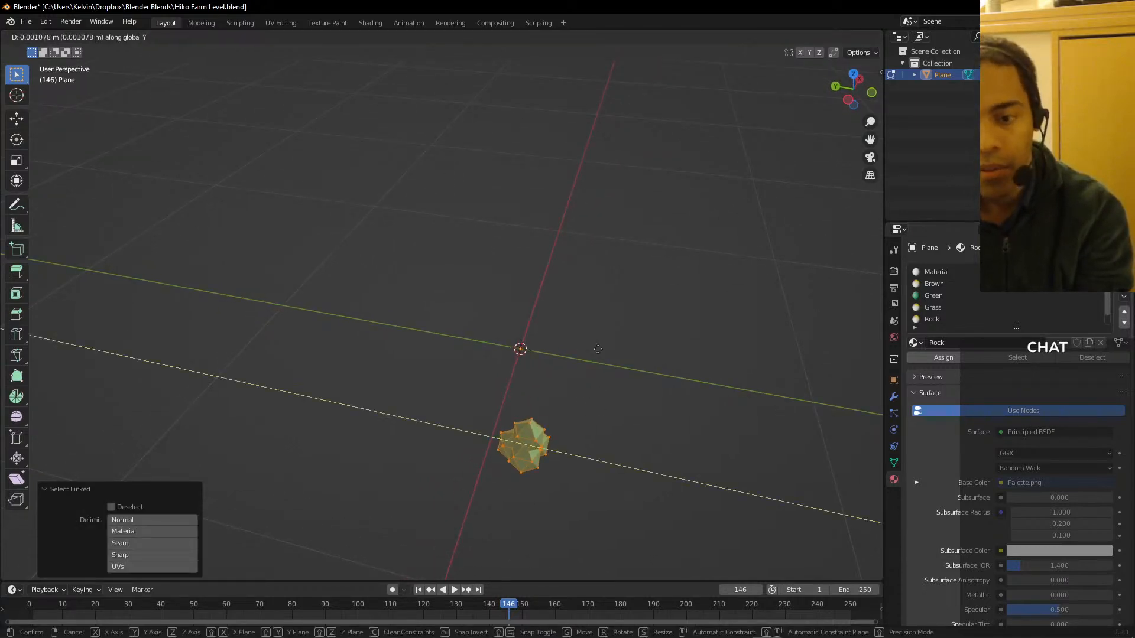
pyautogui.click(566, 326)
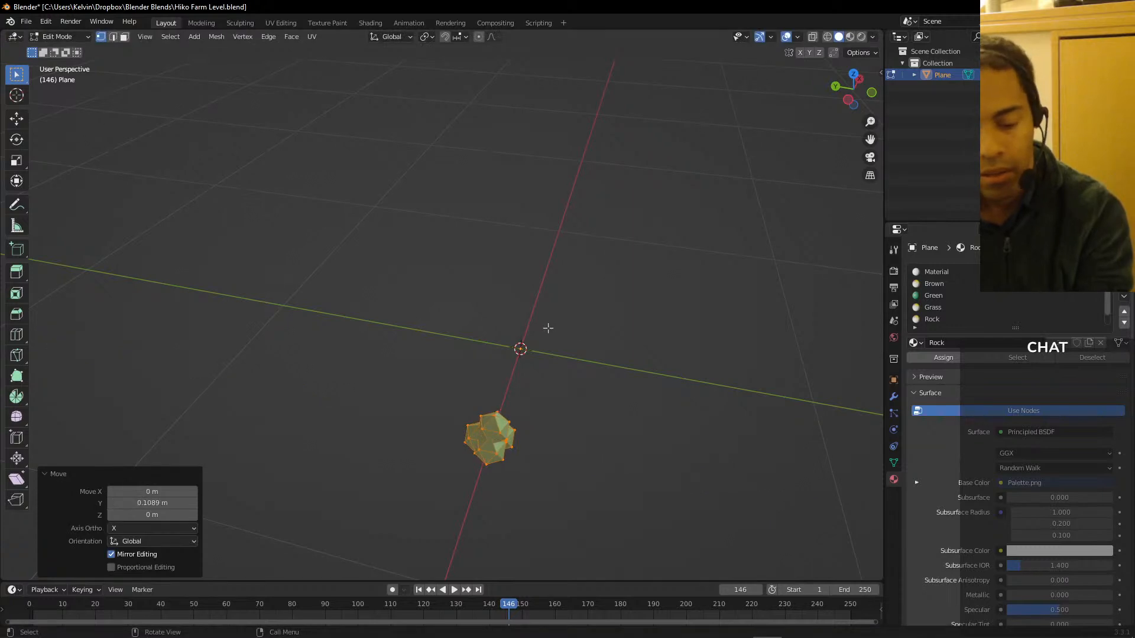
pyautogui.press('g')
pyautogui.press('x')
pyautogui.click(526, 252)
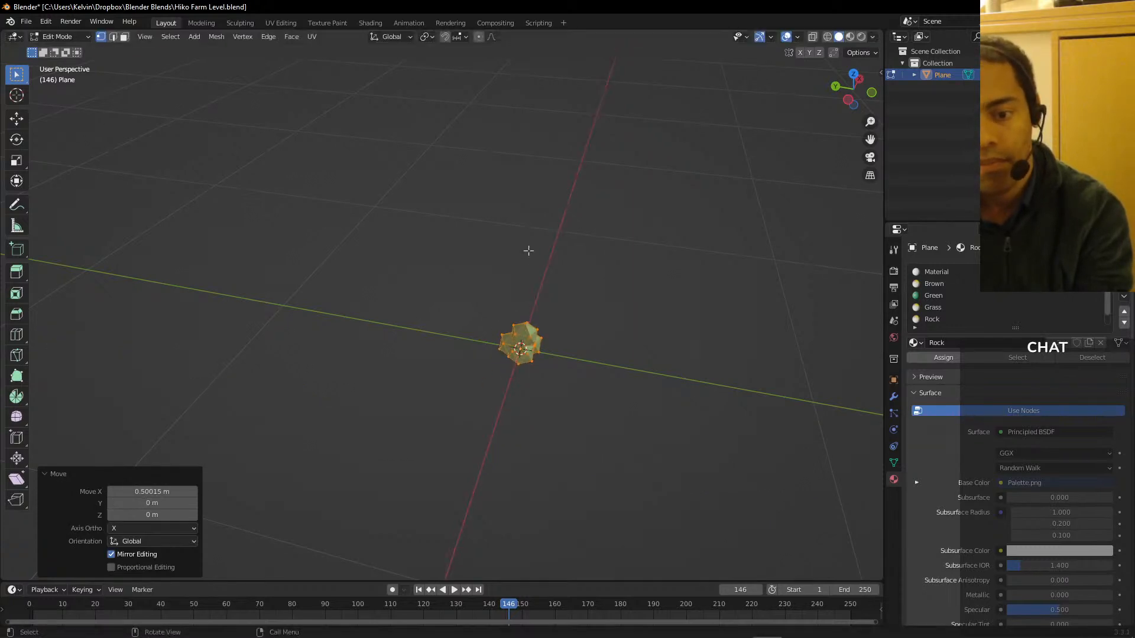
# - Move the bush along the global Z axis so it sits at ground level on the origin, and deselect it
pyautogui.rightClick(534, 261)
pyautogui.moveTo(475, 203); pyautogui.dragTo(428, 190, button='middle')
pyautogui.press('g')
pyautogui.press('z')
pyautogui.click(415, 121)
pyautogui.click(164, 100)
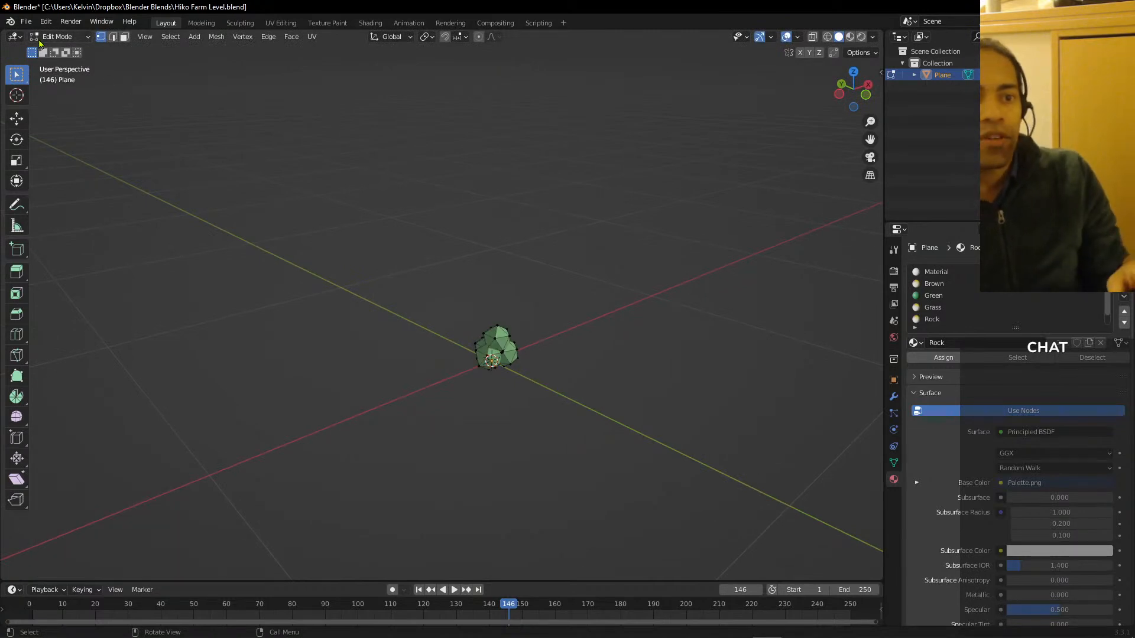
# - Export the bush in FBX format as Bush into the Unity project's models folder
pyautogui.click(26, 21)
pyautogui.moveTo(67, 204)
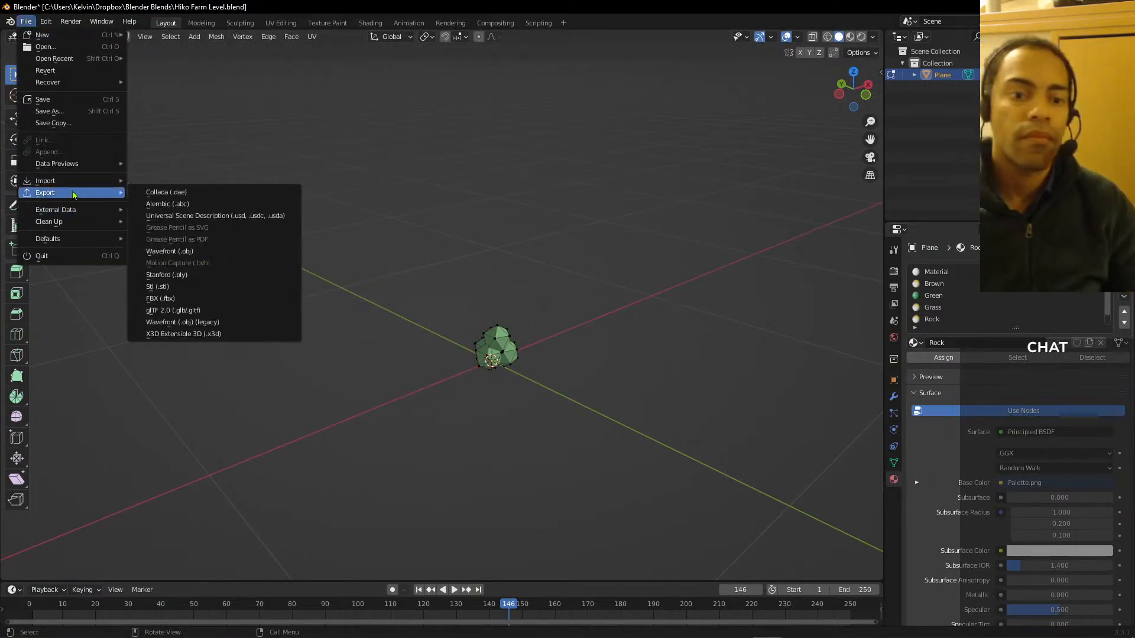
pyautogui.click(207, 299)
pyautogui.click(498, 492)
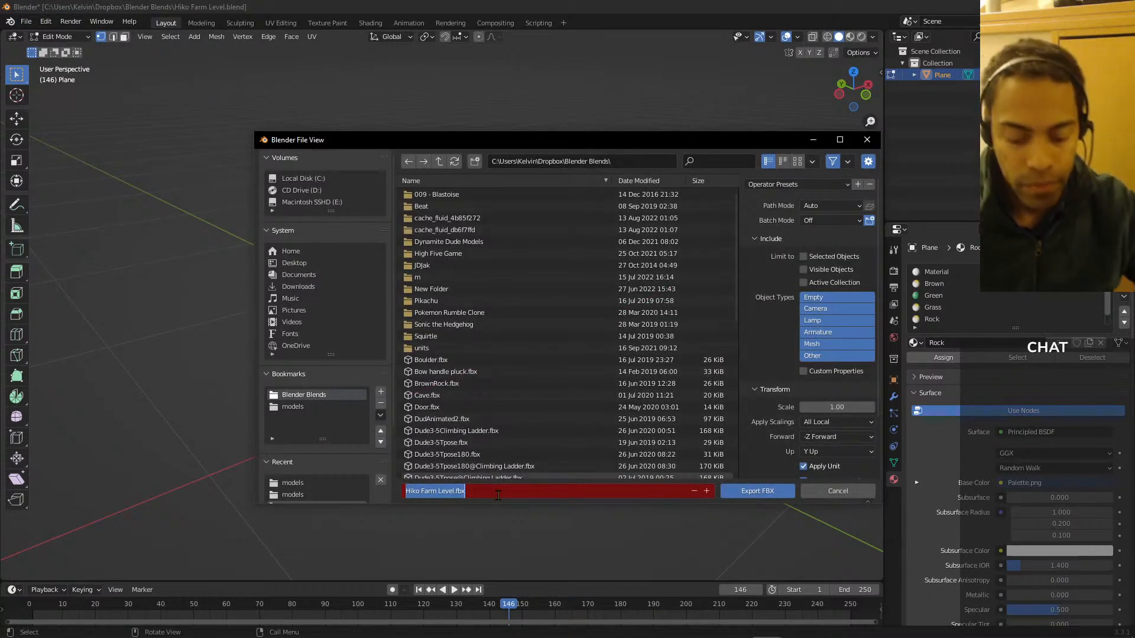
pyautogui.write('Bush')
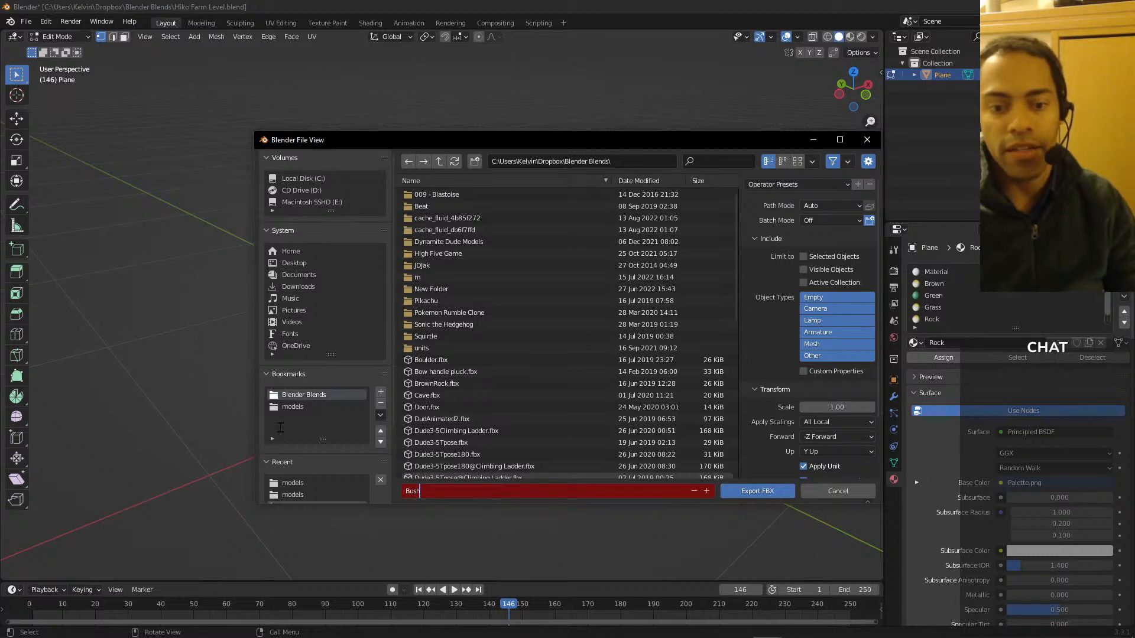
pyautogui.click(298, 407)
pyautogui.click(298, 407)
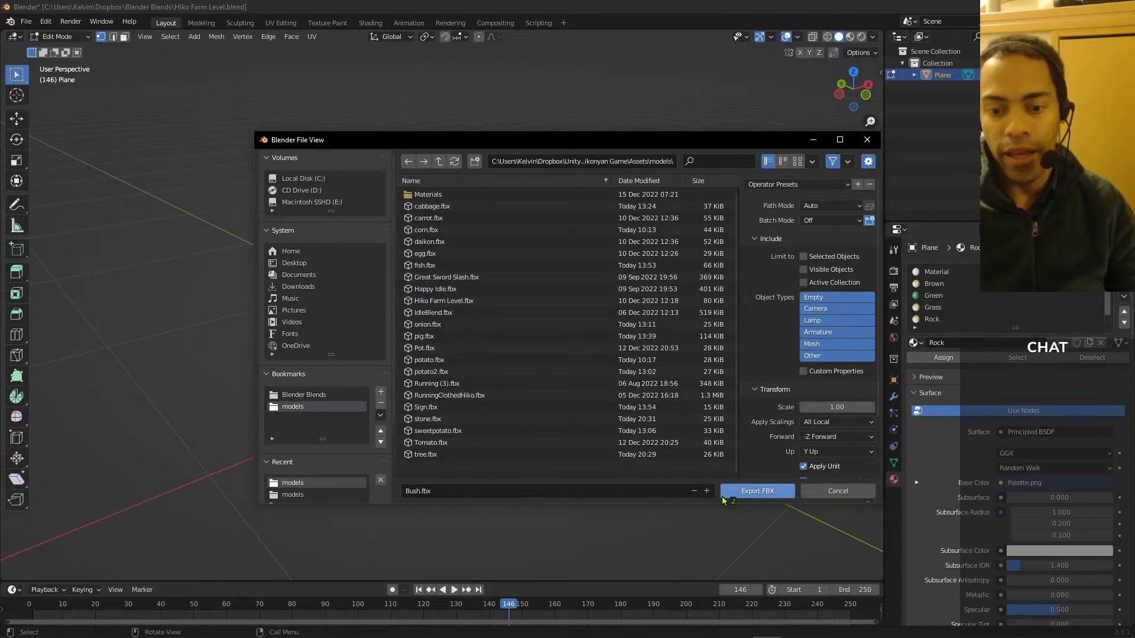
pyautogui.click(749, 494)
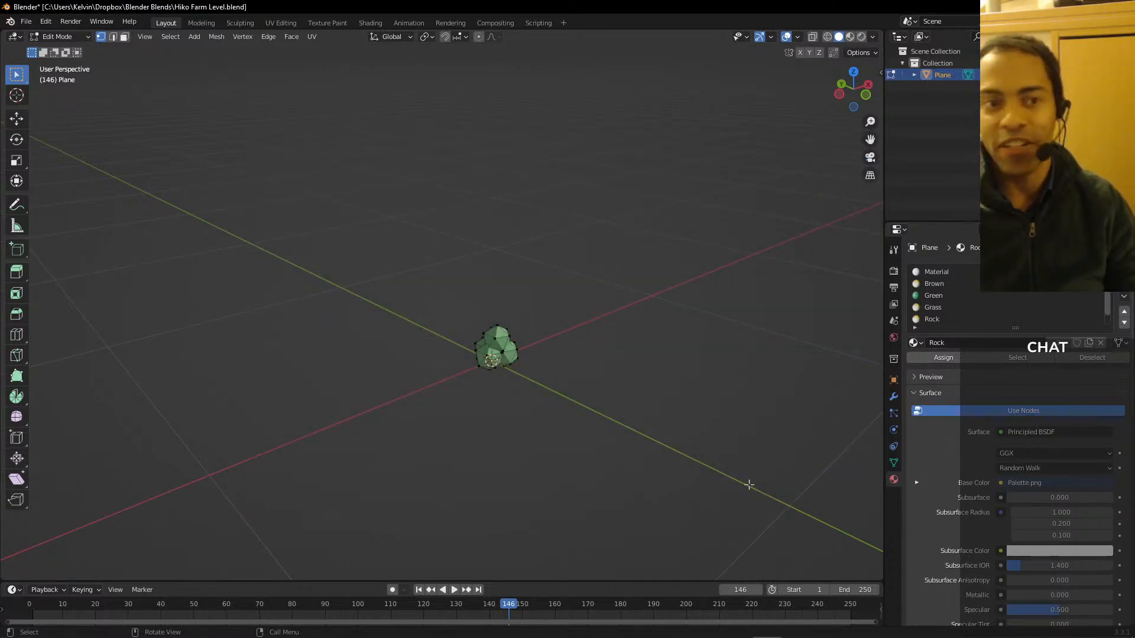
# - Quit Blender without saving the changes to Hiko Farm Level.blend
pyautogui.moveTo(997, 7); pyautogui.dragTo(895, 60)
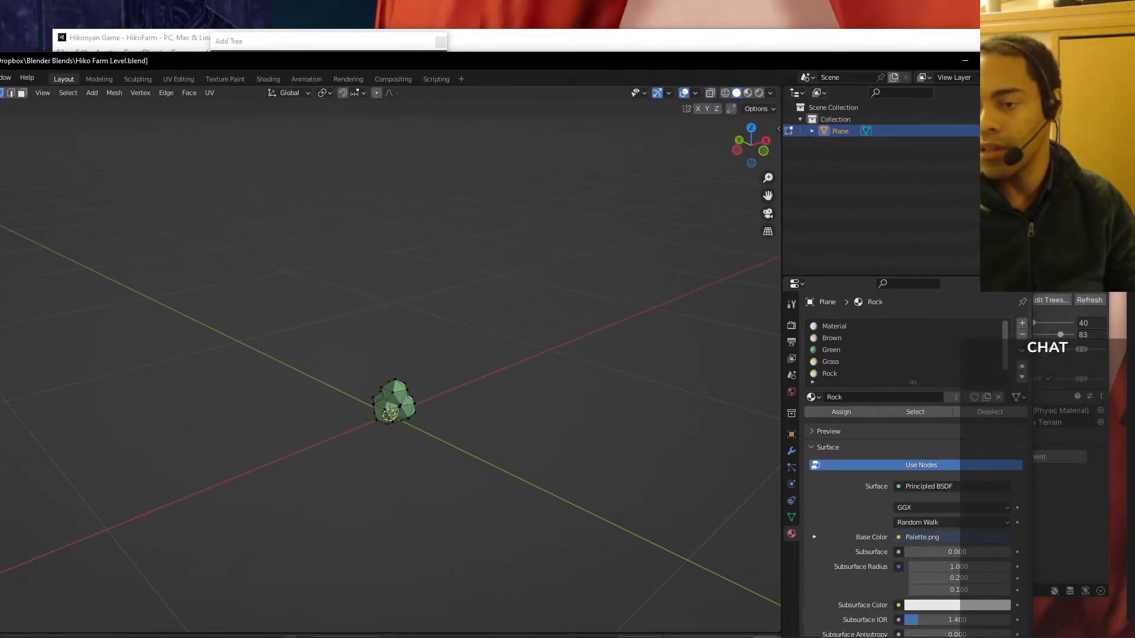
pyautogui.hotkey('ctrl', 'q')
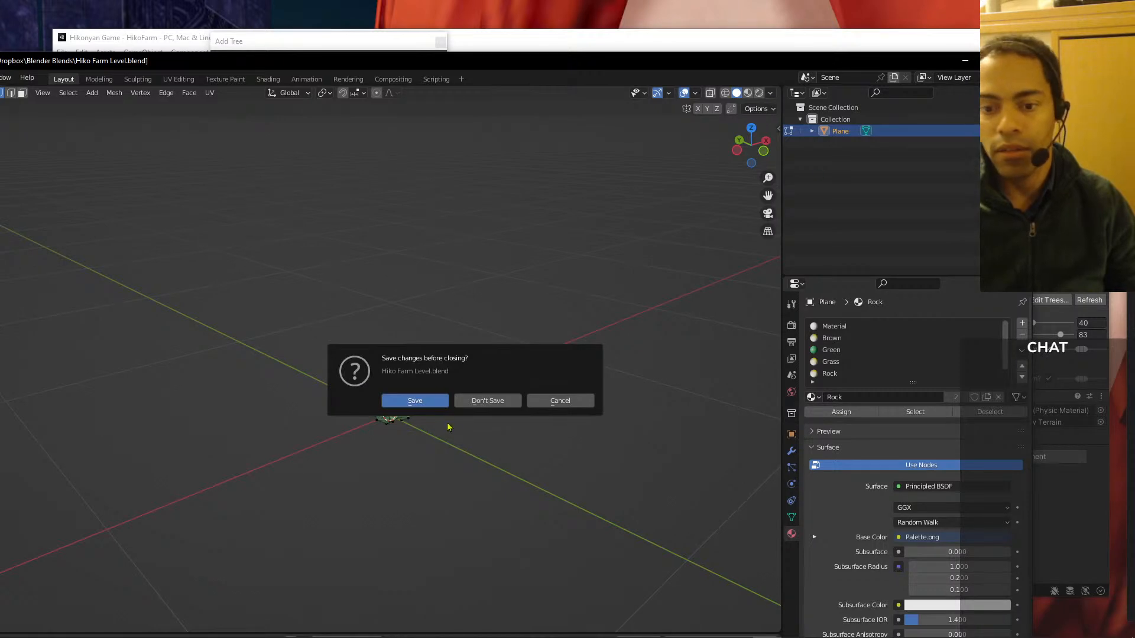
pyautogui.click(494, 401)
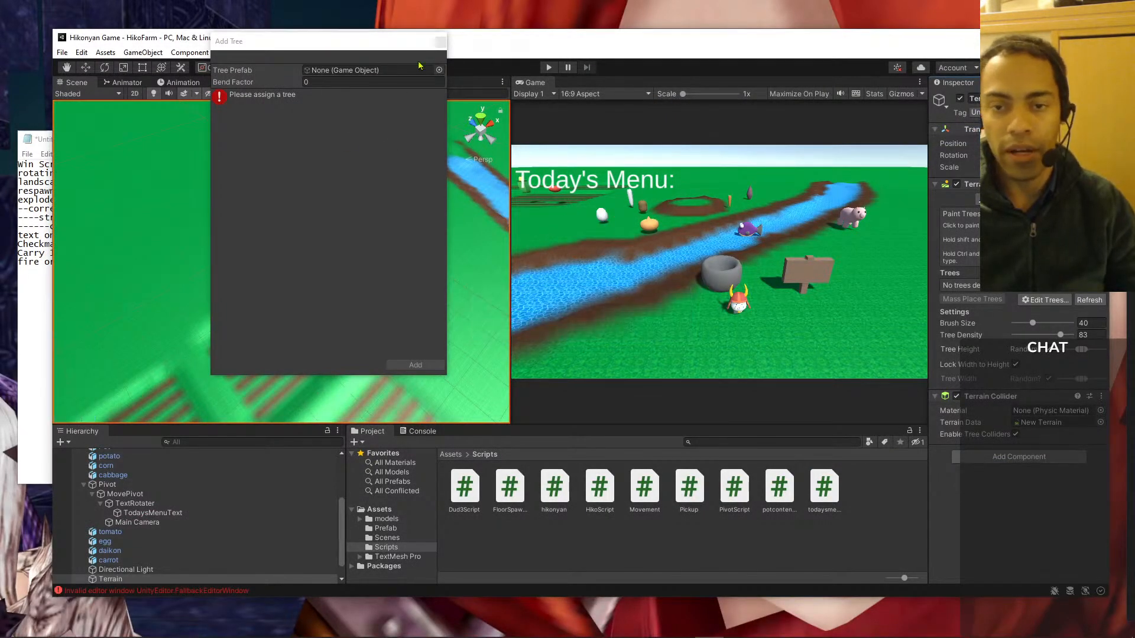
# - In Unity, assign the tree model as the tree prefab and add it to the terrain's trees
pyautogui.click(440, 69)
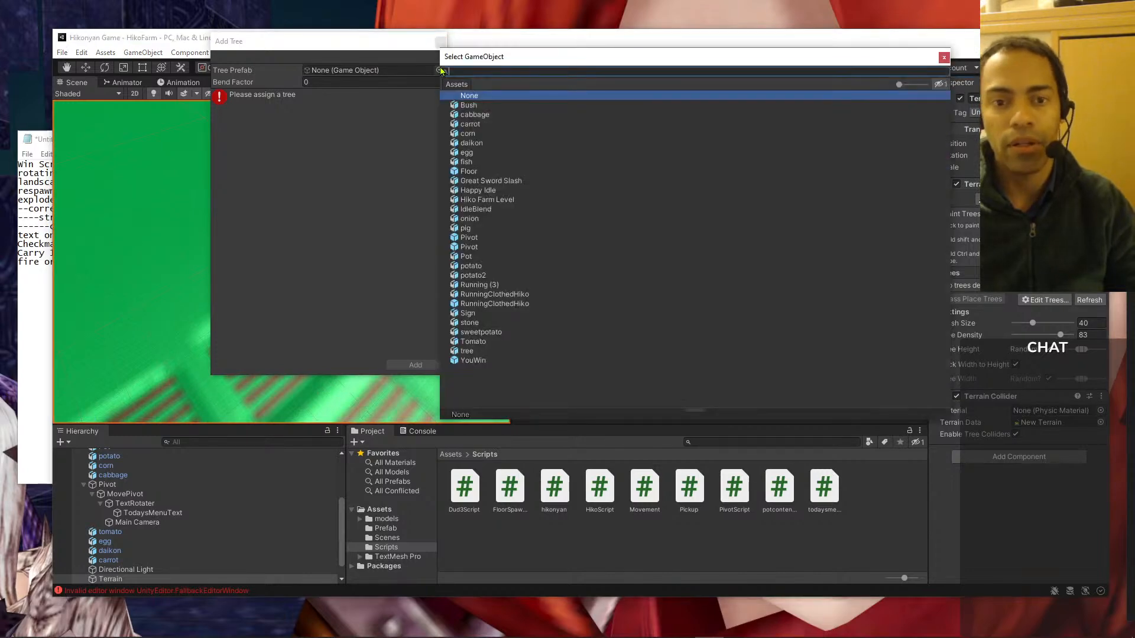
pyautogui.doubleClick(475, 352)
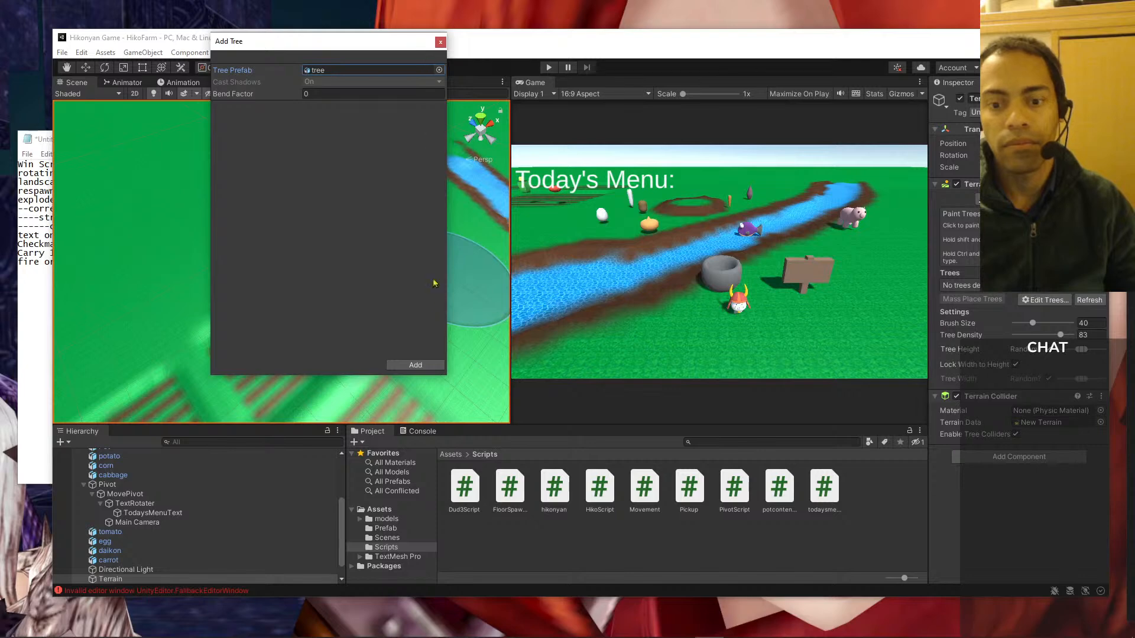
pyautogui.click(414, 363)
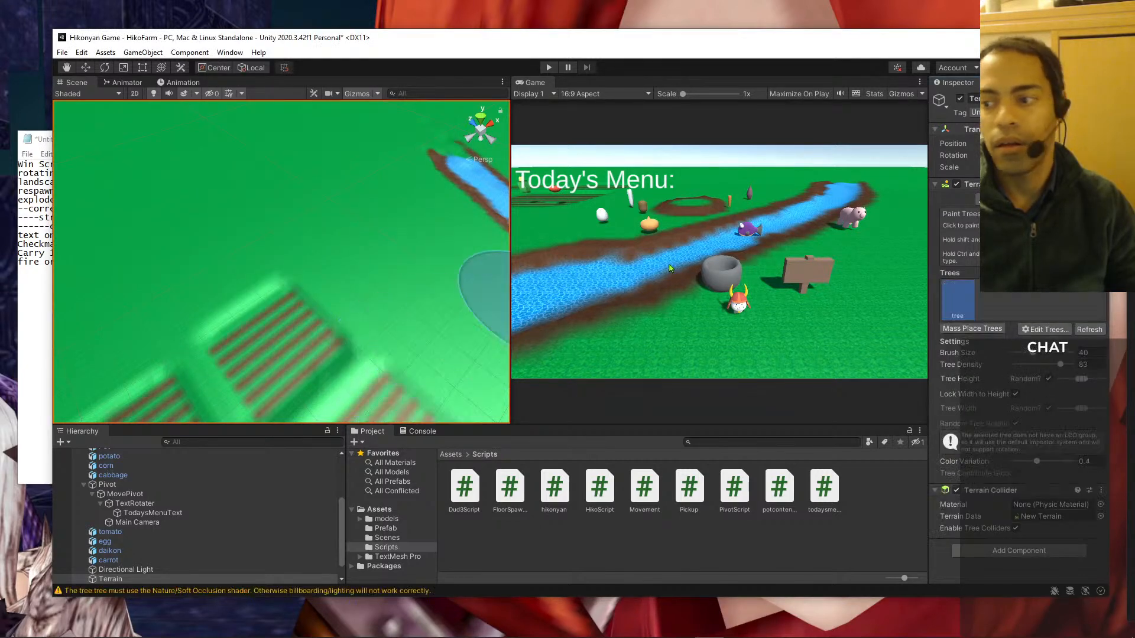
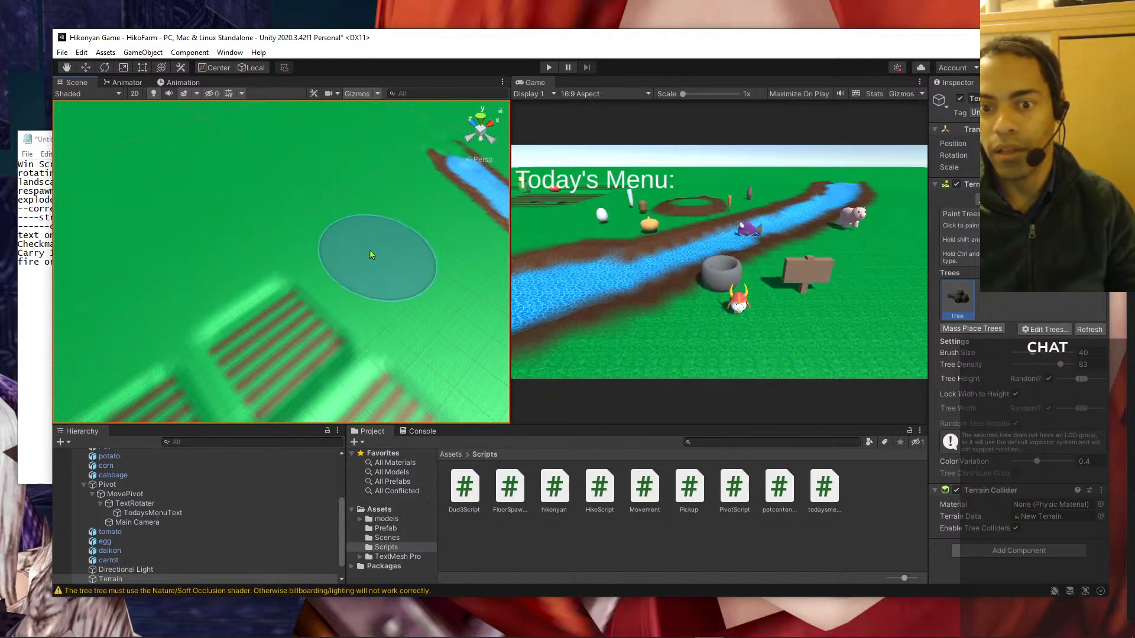
# - Set the tree brush size to 7 and try to paint trees on the grass beside the pot and the character
pyautogui.moveTo(271, 257); pyautogui.dragTo(357, 205, button='middle')
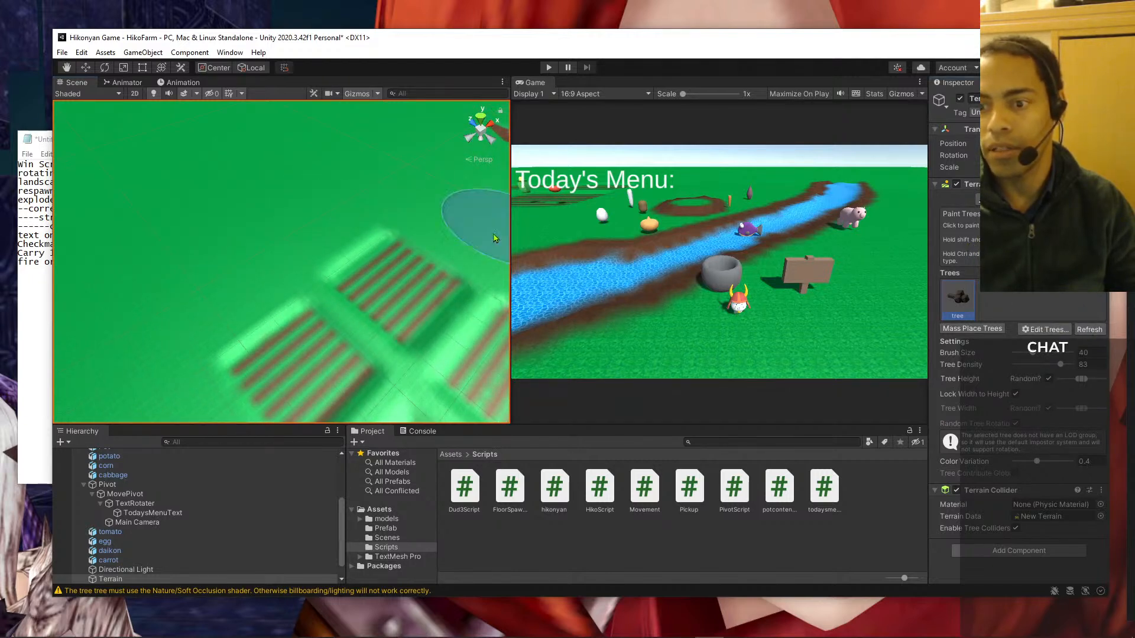
pyautogui.moveTo(380, 302); pyautogui.dragTo(82, 233, button='middle')
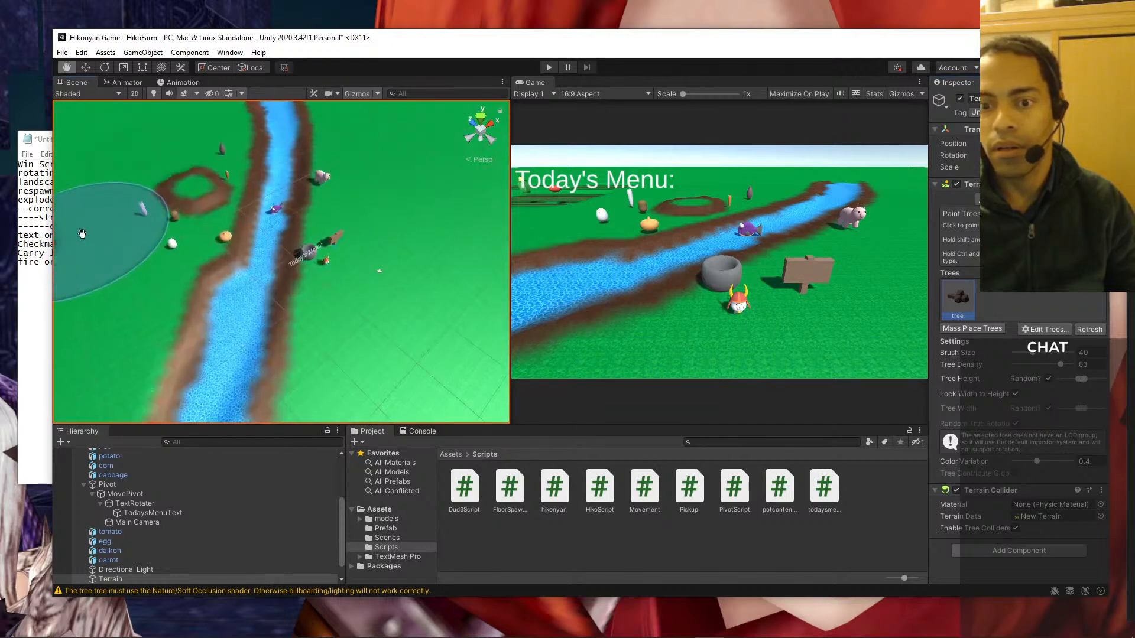
pyautogui.scroll(3, 84, 236)
pyautogui.scroll(2, 369, 301)
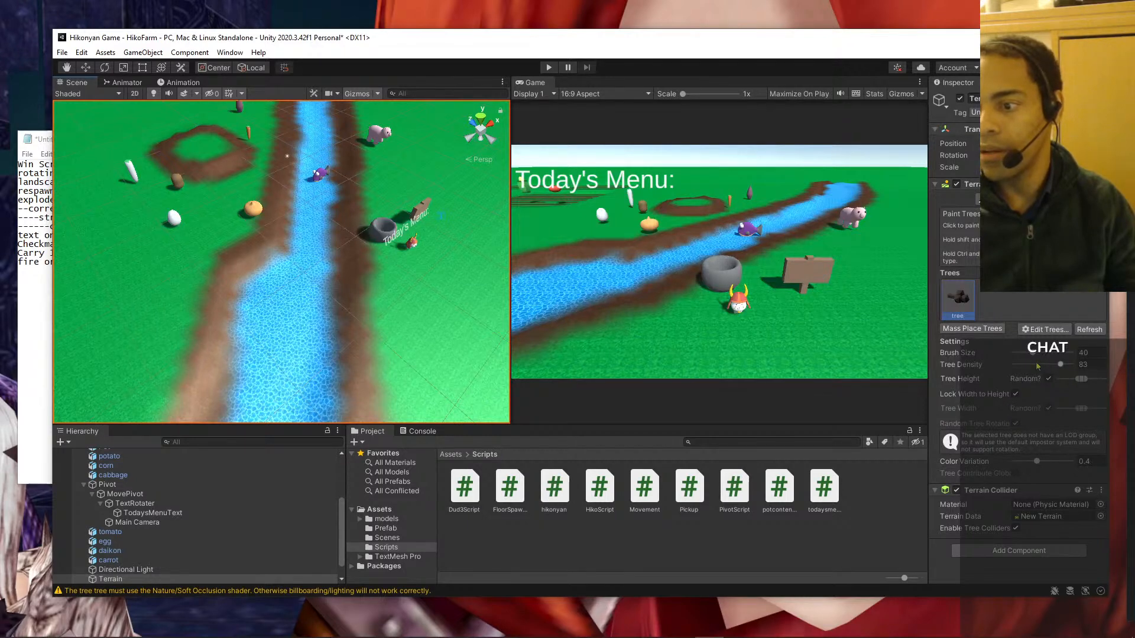
pyautogui.moveTo(1033, 359); pyautogui.dragTo(1014, 356)
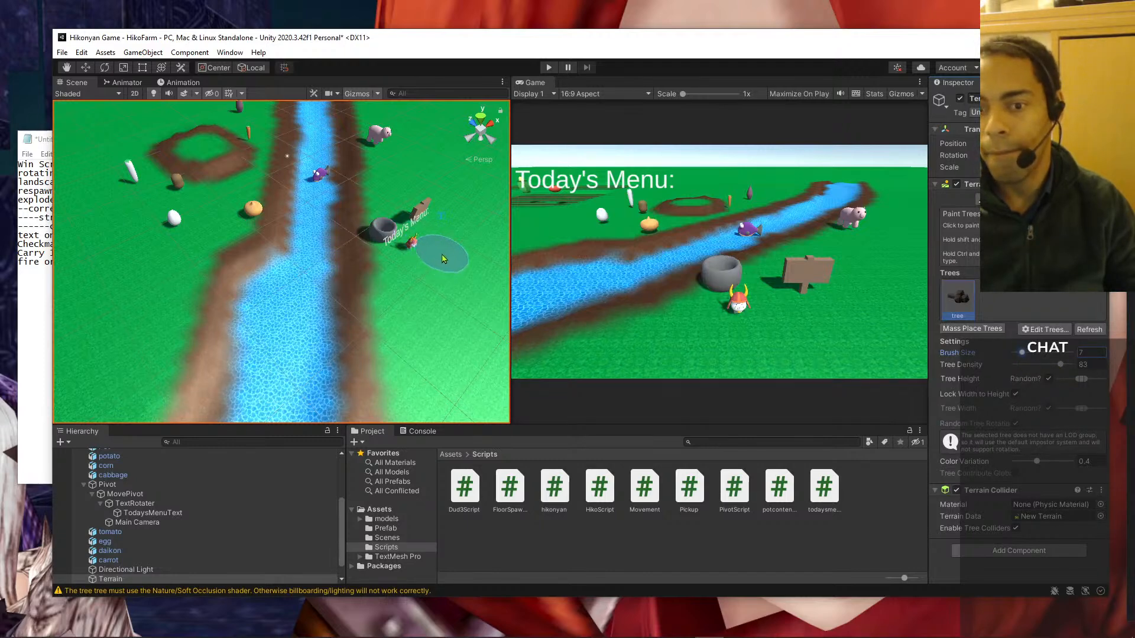
pyautogui.moveTo(440, 242)
pyautogui.mouseDown()
pyautogui.moveTo(456, 227)
pyautogui.moveTo(461, 243)
pyautogui.mouseUp()
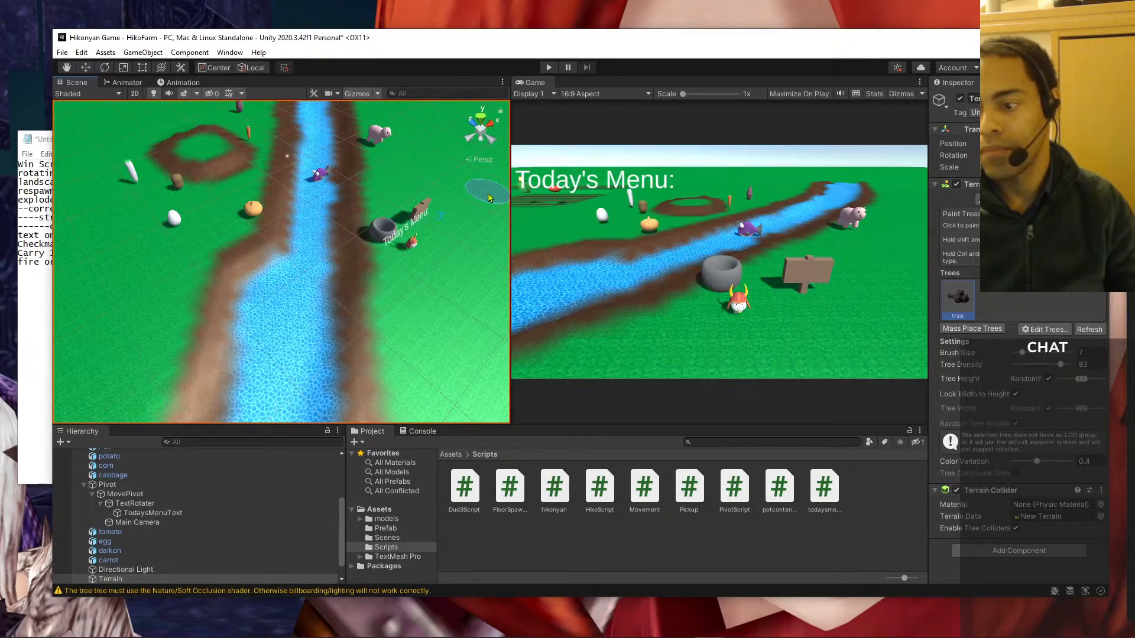
# - Check the mass tree placement options, and the edit settings and available prefabs for the terrain's tree entry
pyautogui.click(988, 329)
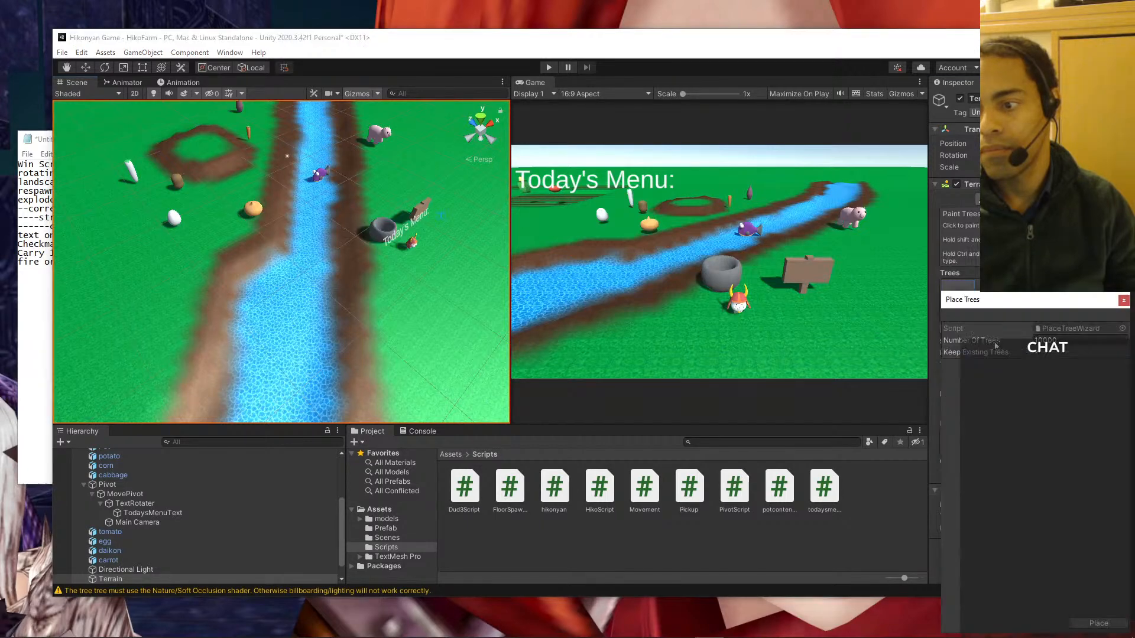
pyautogui.moveTo(1016, 313); pyautogui.dragTo(808, 303)
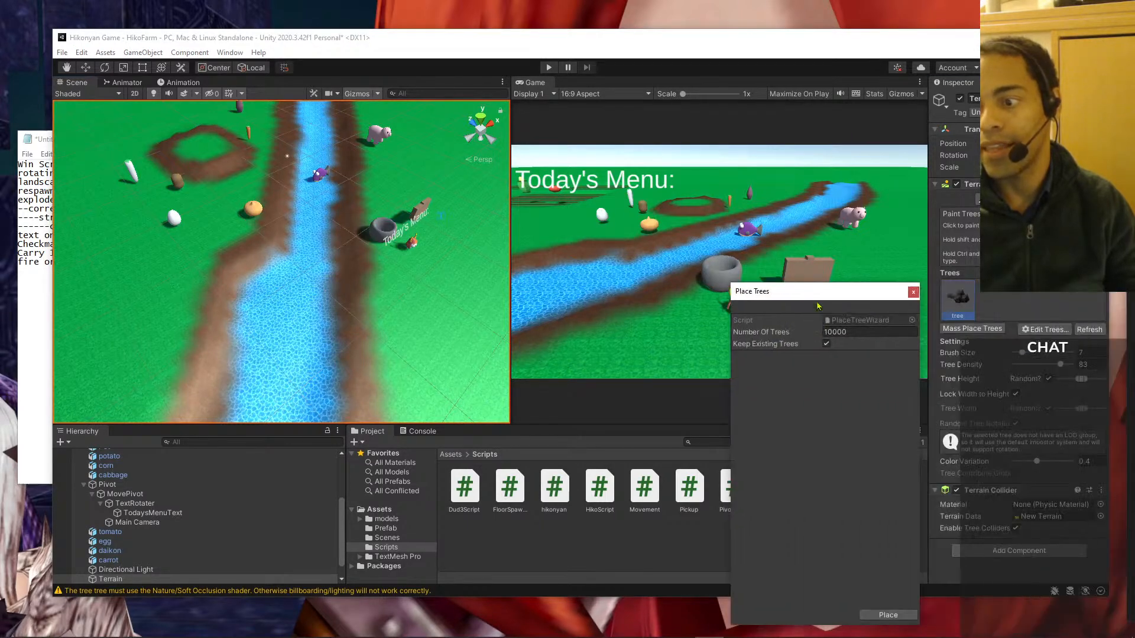
pyautogui.click(913, 296)
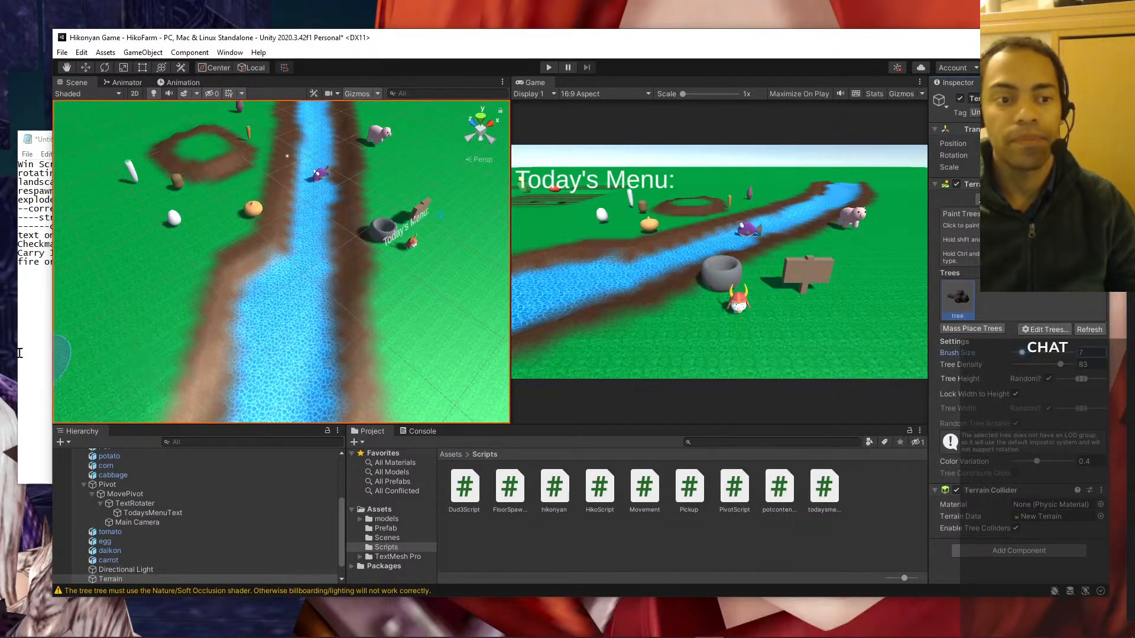
pyautogui.click(24, 335)
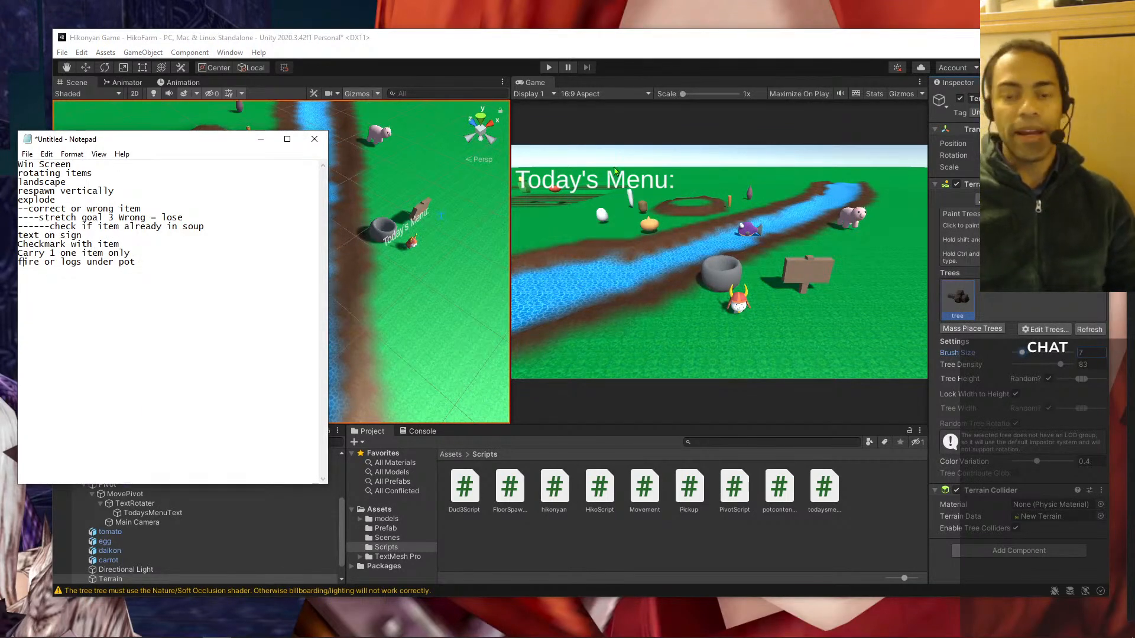
pyautogui.click(1046, 330)
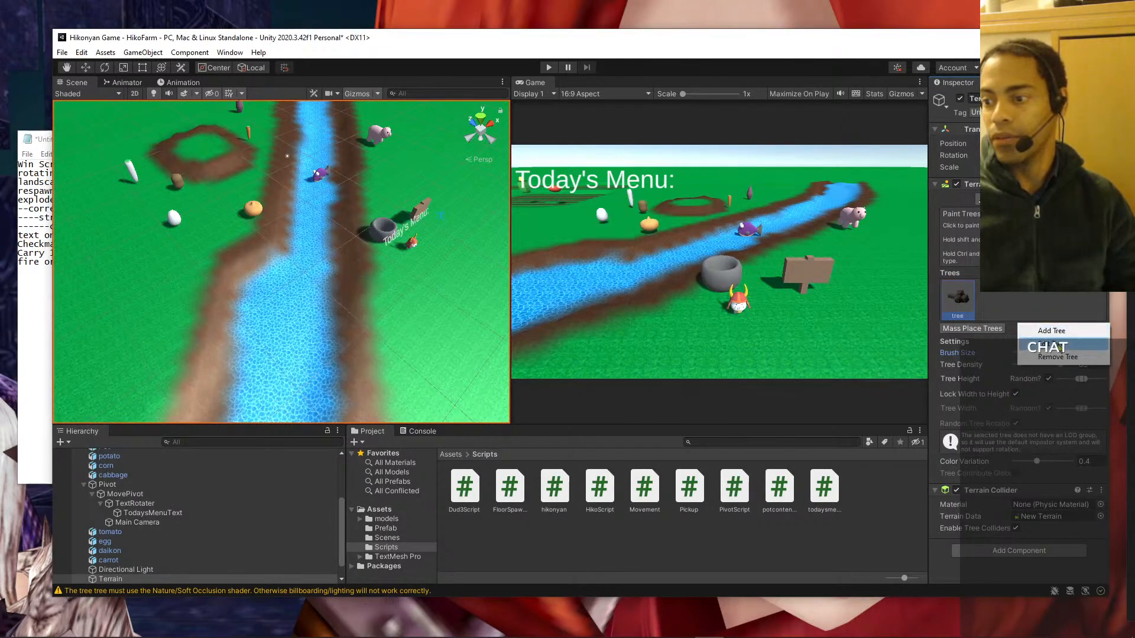
pyautogui.click(1047, 347)
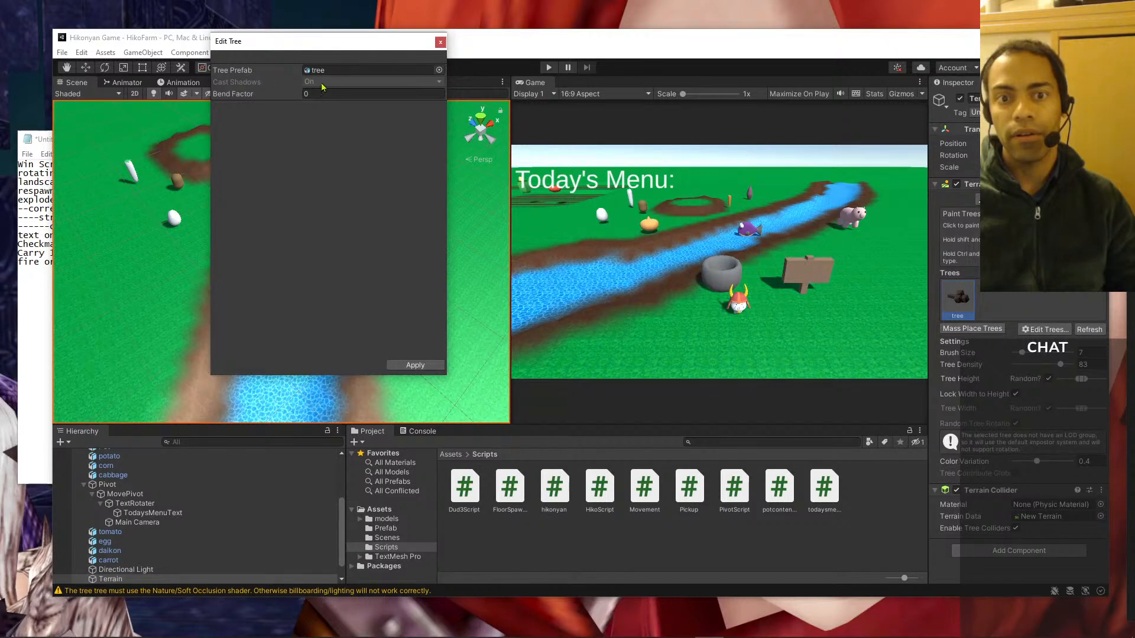
pyautogui.click(438, 70)
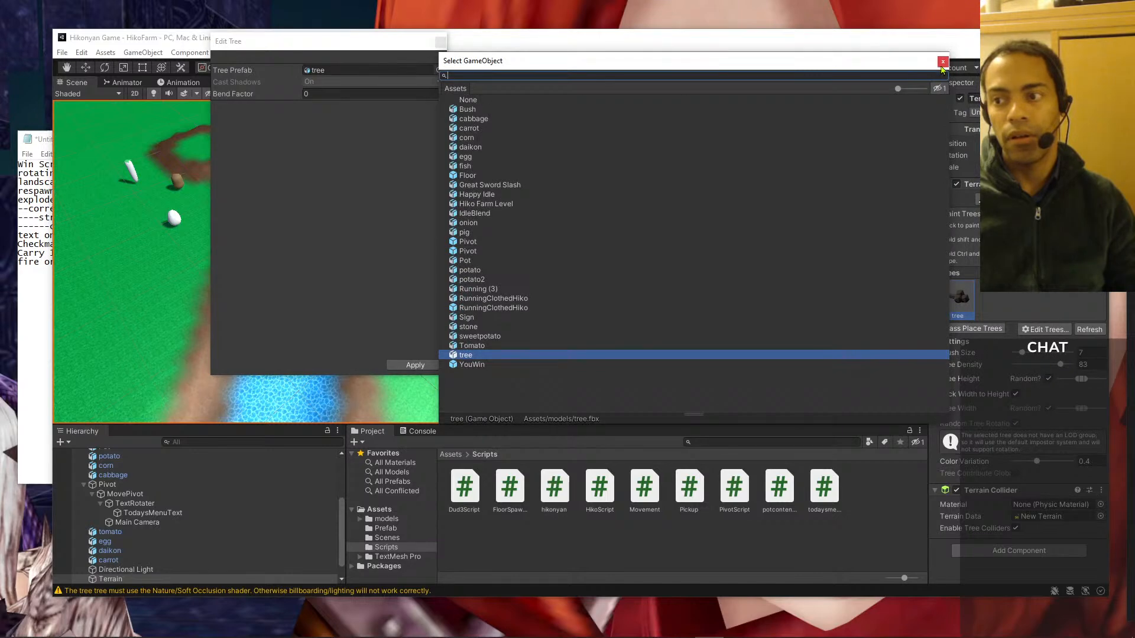
pyautogui.click(942, 64)
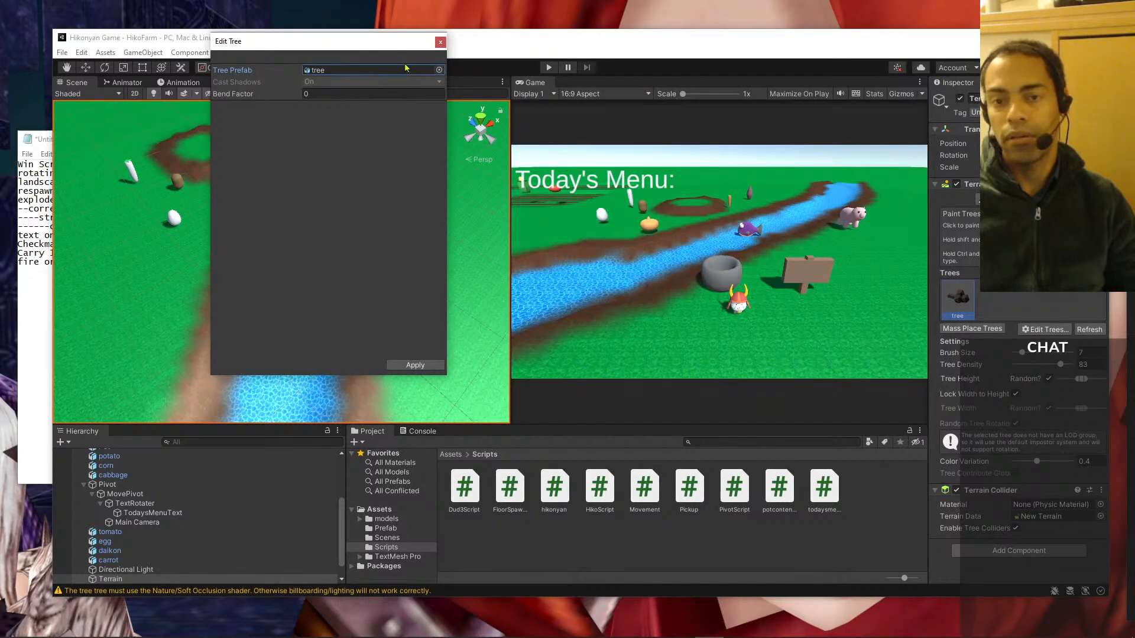
pyautogui.click(440, 42)
# - In the Notepad to-do list, add an equals sign after the landscape entry
pyautogui.click(28, 244)
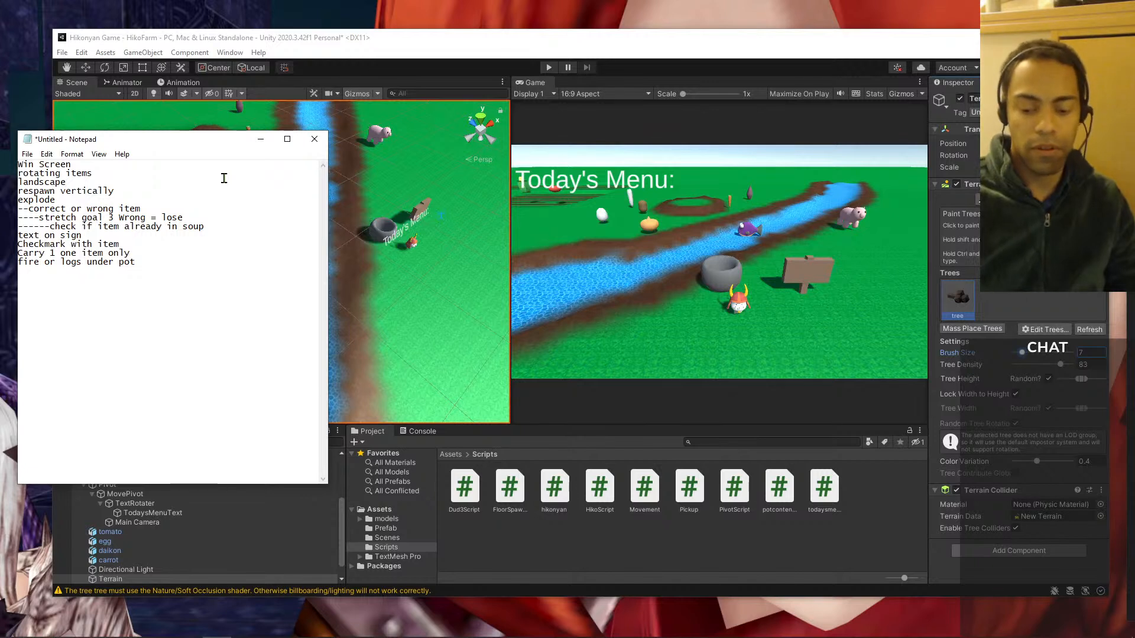
pyautogui.write('--')
pyautogui.press('BackSpace')
pyautogui.press('BackSpace')
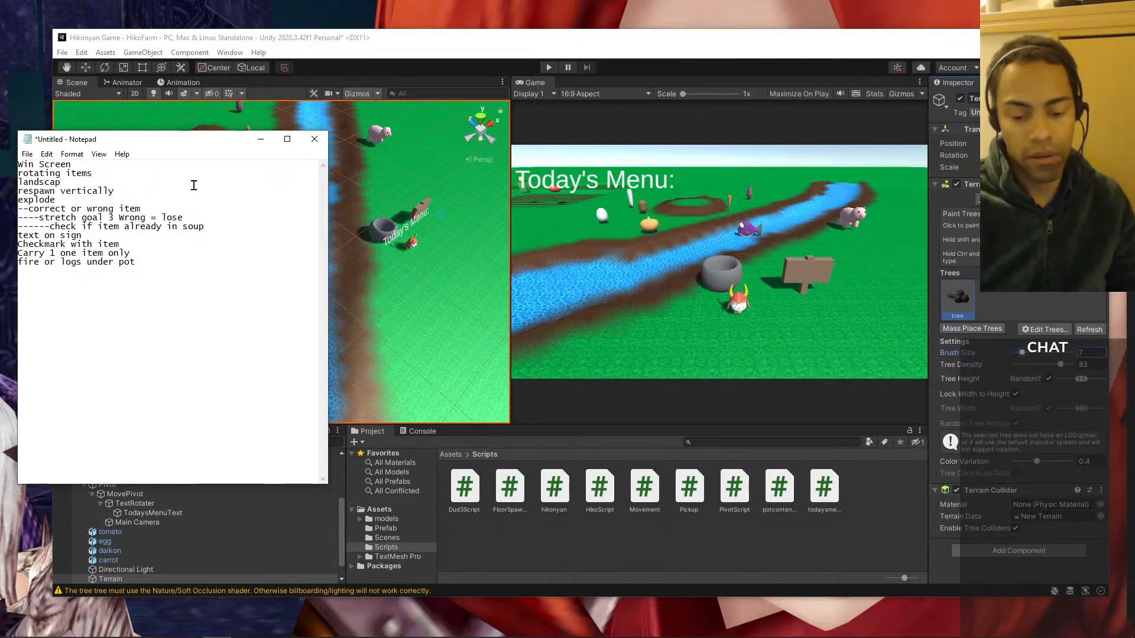
pyautogui.write('-0')
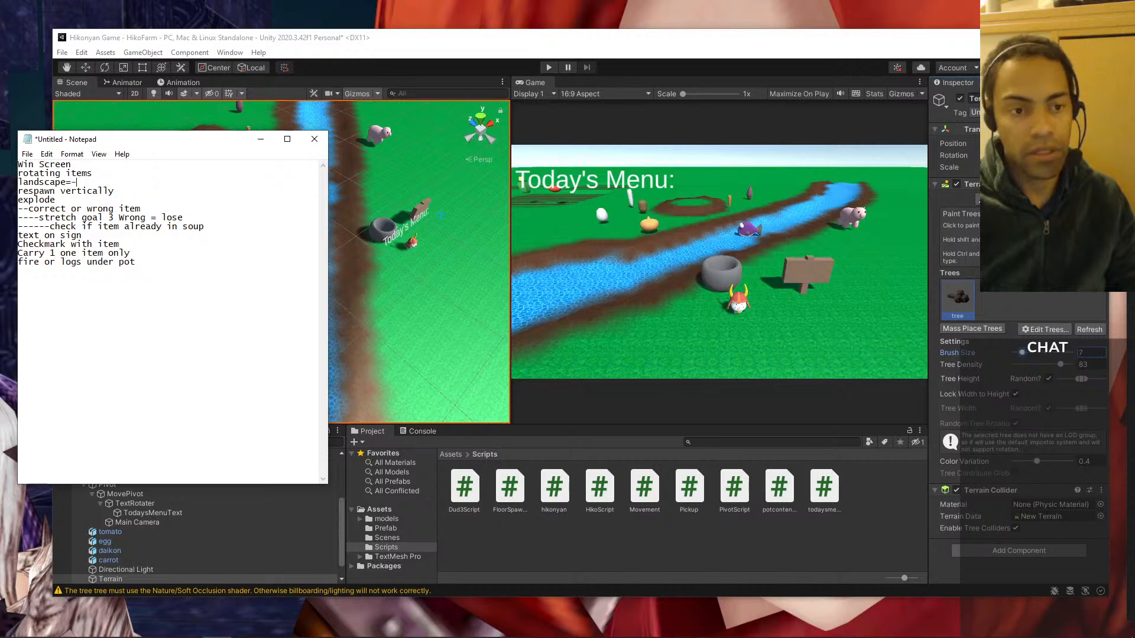
pyautogui.press('BackSpace')
pyautogui.press('BackSpace')
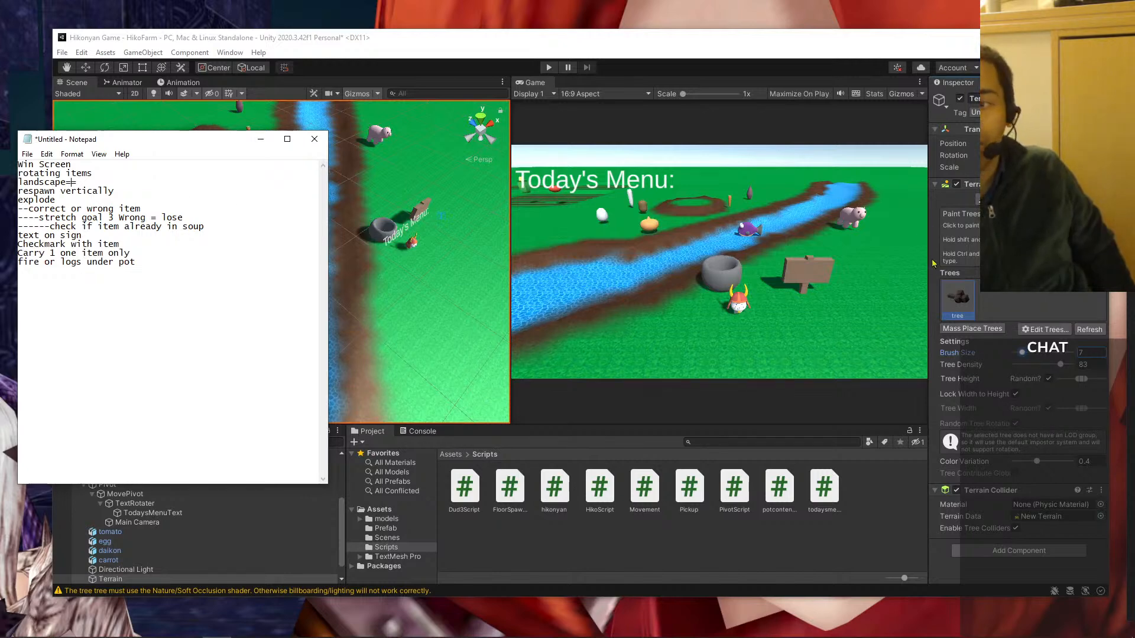
# - Back in Unity, examine the terrain from ground level around the river, the ploughed fields and the vegetables
pyautogui.click(882, 210)
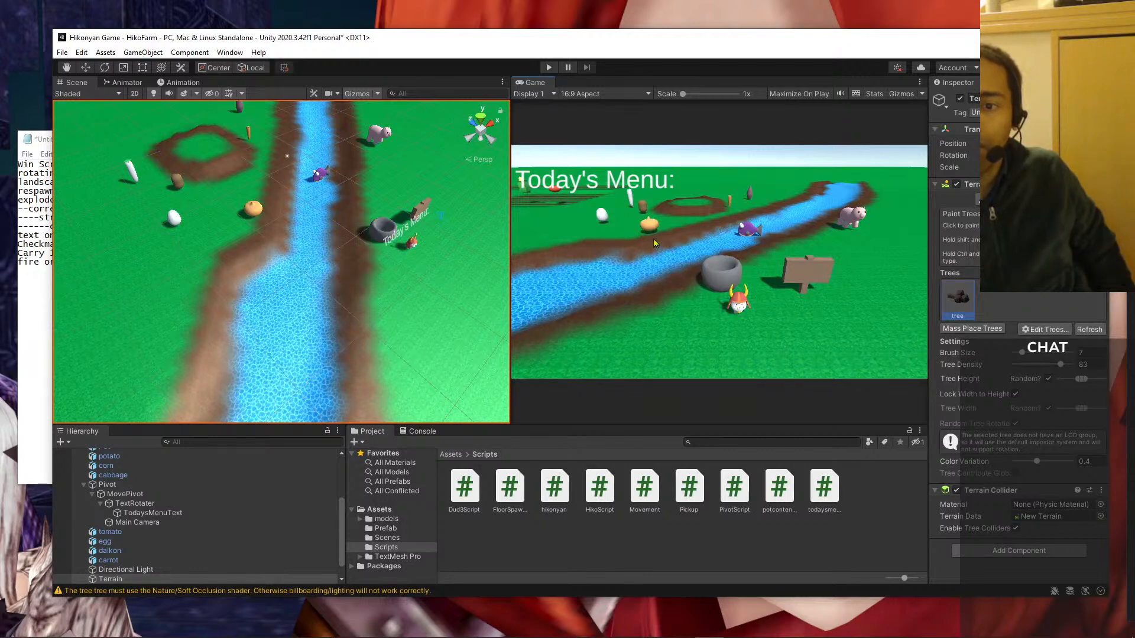
pyautogui.moveTo(367, 247); pyautogui.dragTo(412, 349, button='middle')
pyautogui.moveTo(412, 347); pyautogui.dragTo(393, 239, button='right')
pyautogui.moveTo(428, 331); pyautogui.dragTo(424, 194, button='middle')
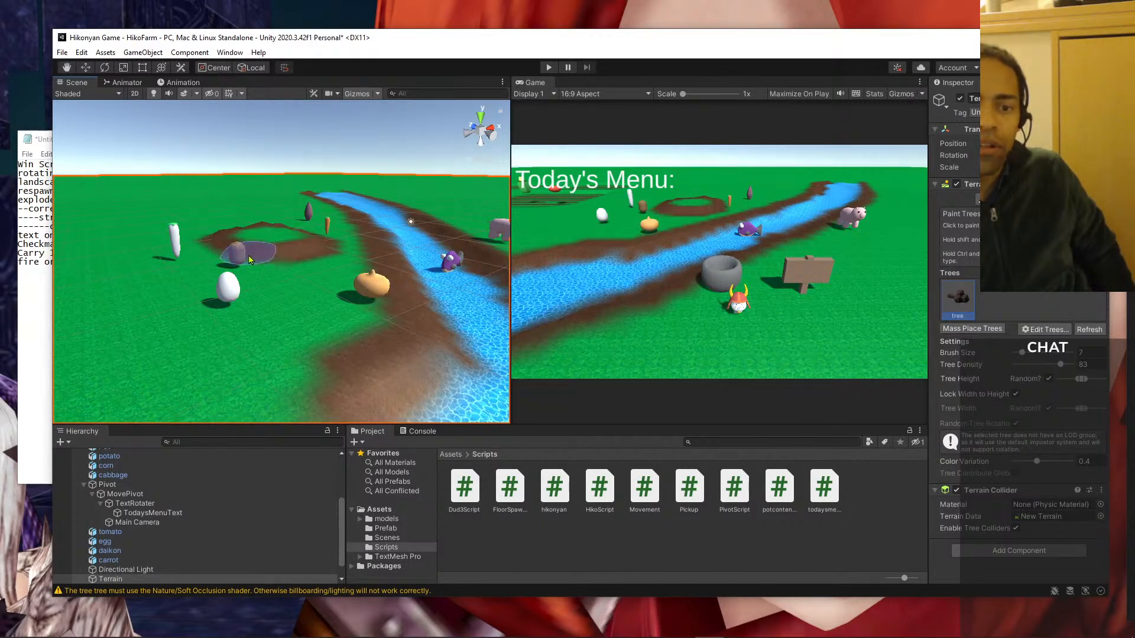
pyautogui.moveTo(287, 294)
pyautogui.mouseDown(button='middle')
pyautogui.moveTo(357, 286)
pyautogui.moveTo(416, 309)
pyautogui.moveTo(409, 300)
pyautogui.mouseUp(button='middle')
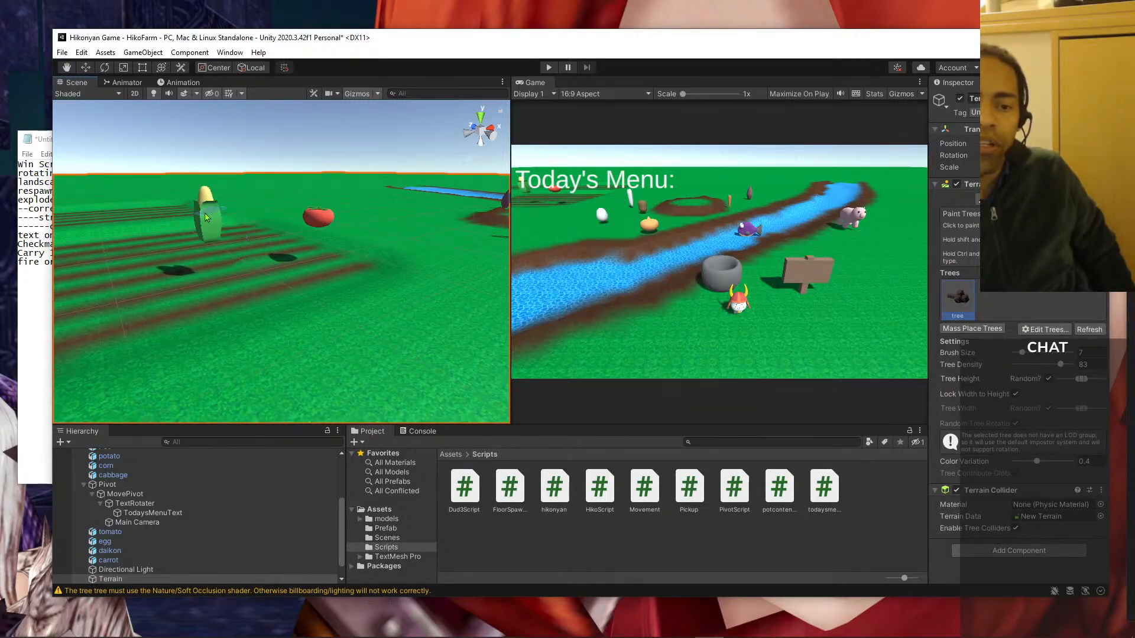
pyautogui.scroll(-3, 337, 307)
pyautogui.moveTo(342, 299); pyautogui.dragTo(293, 286, button='middle')
pyautogui.scroll(2, 192, 244)
pyautogui.moveTo(193, 244); pyautogui.dragTo(248, 264, button='middle')
pyautogui.scroll(-2, 247, 264)
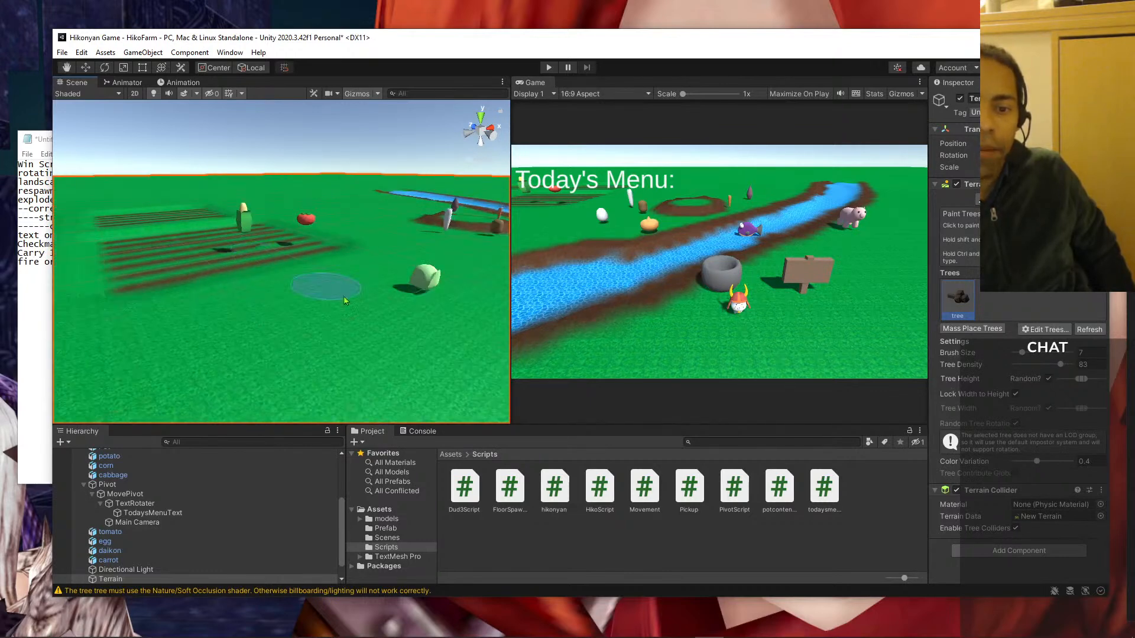
pyautogui.scroll(3, 248, 264)
pyautogui.moveTo(423, 328); pyautogui.dragTo(378, 329, button='middle')
pyautogui.scroll(-1, 368, 317)
pyautogui.moveTo(292, 302)
pyautogui.mouseDown(button='middle')
pyautogui.moveTo(281, 319)
pyautogui.moveTo(304, 289)
pyautogui.mouseUp(button='middle')
pyautogui.scroll(1, 282, 319)
pyautogui.moveTo(317, 307); pyautogui.dragTo(211, 294, button='right')
pyautogui.moveTo(262, 308)
pyautogui.mouseDown(button='middle')
pyautogui.moveTo(237, 306)
pyautogui.moveTo(276, 313)
pyautogui.mouseUp(button='middle')
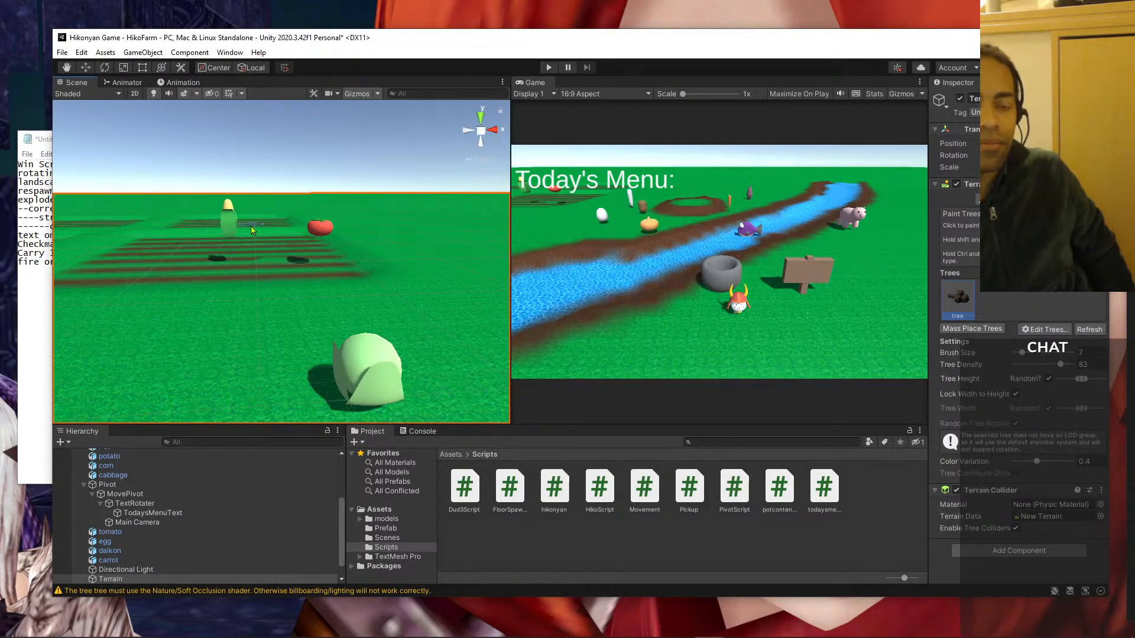
pyautogui.scroll(2, 361, 374)
pyautogui.scroll(4, 362, 364)
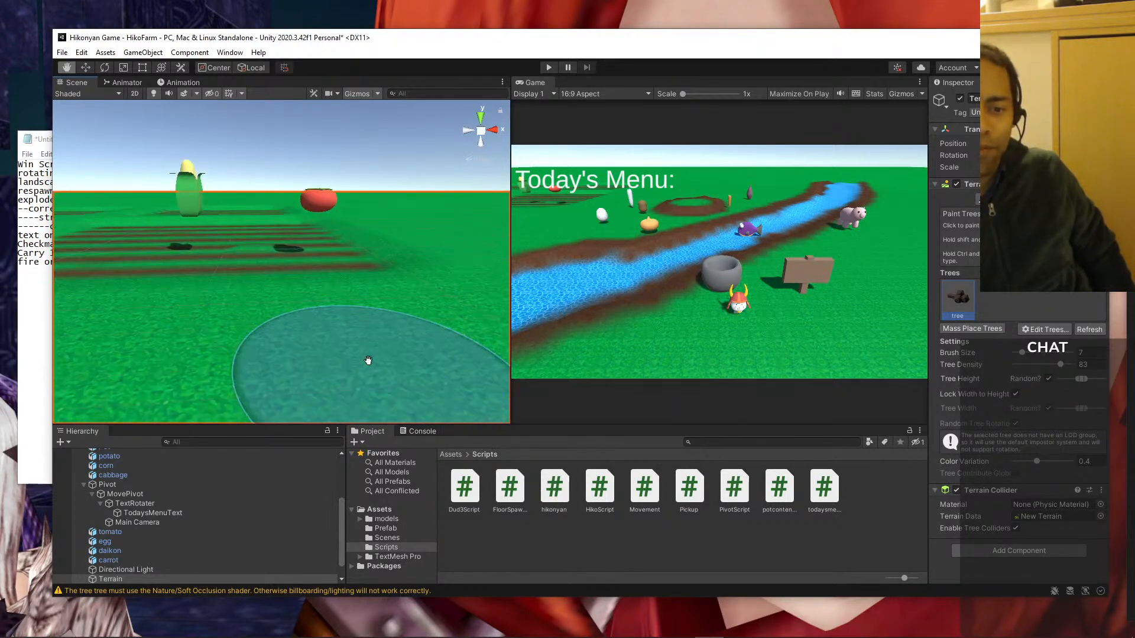
pyautogui.scroll(-5, 362, 346)
pyautogui.scroll(4, 361, 343)
pyautogui.moveTo(269, 309); pyautogui.dragTo(287, 317, button='middle')
pyautogui.scroll(-3, 425, 350)
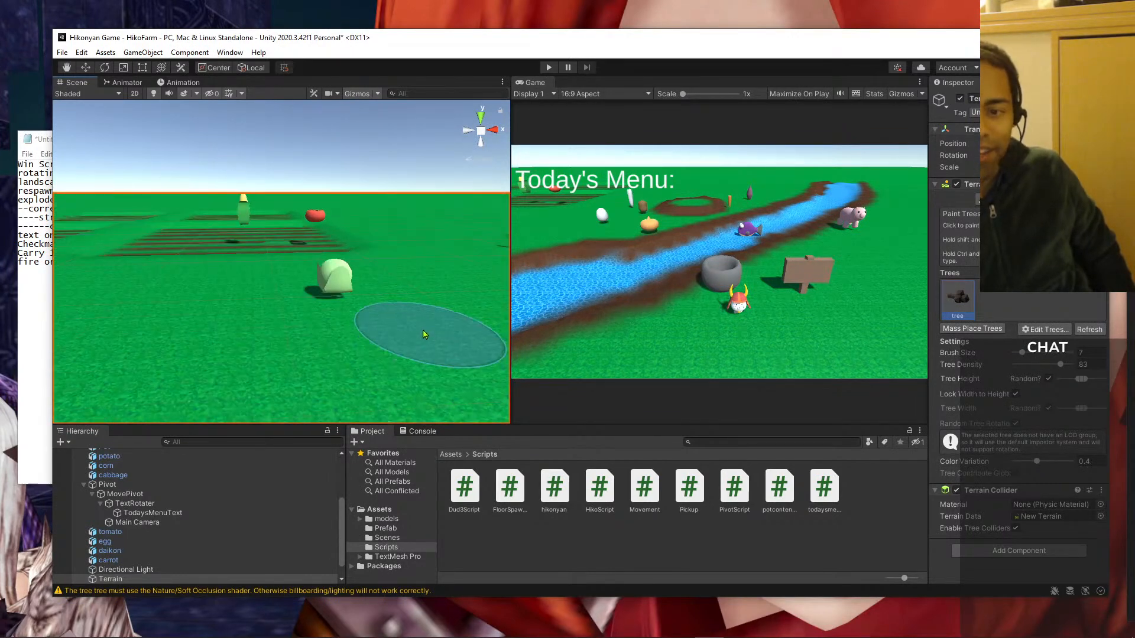
pyautogui.scroll(2, 408, 354)
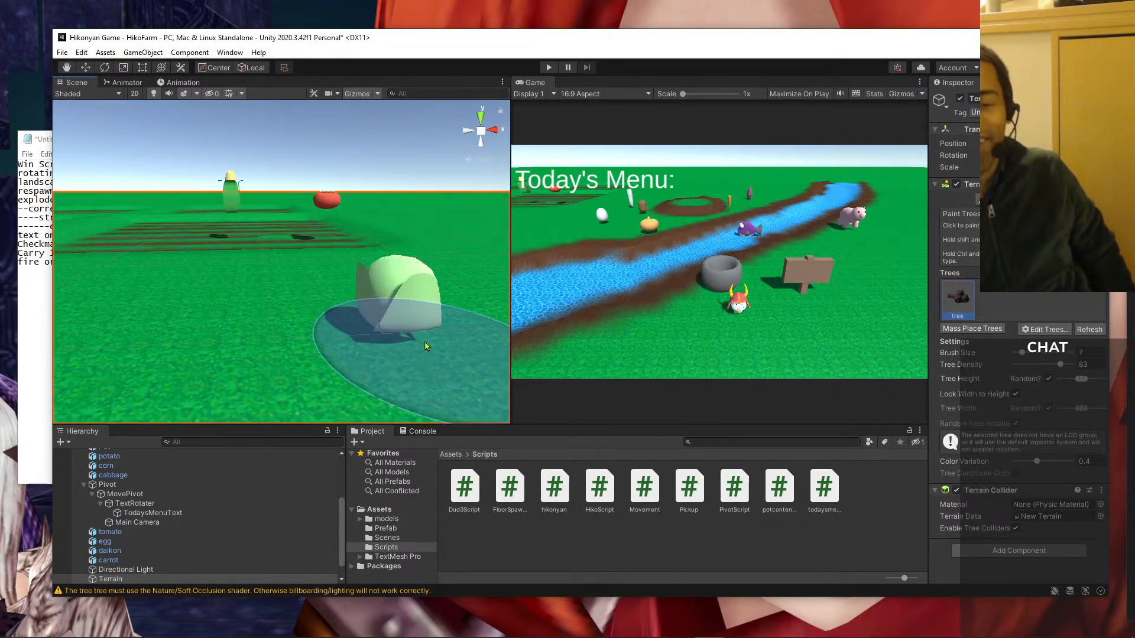
# - In the Notepad to-do list, number the Win Screen entry 1, landscape 2 and rotating items 3
pyautogui.click(16, 323)
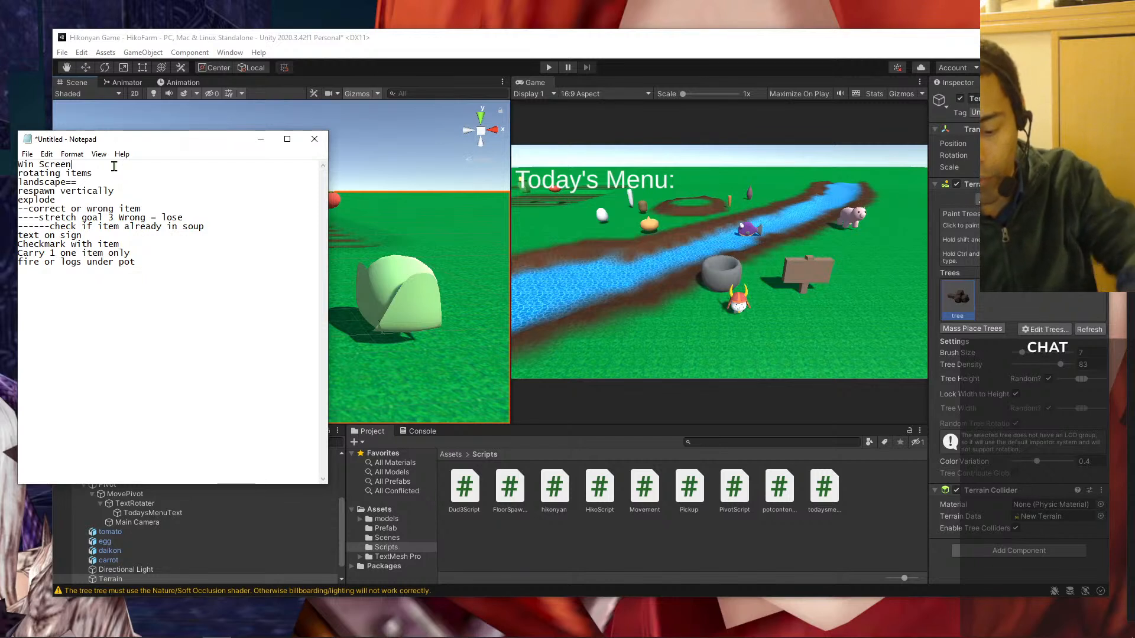
pyautogui.write('1')
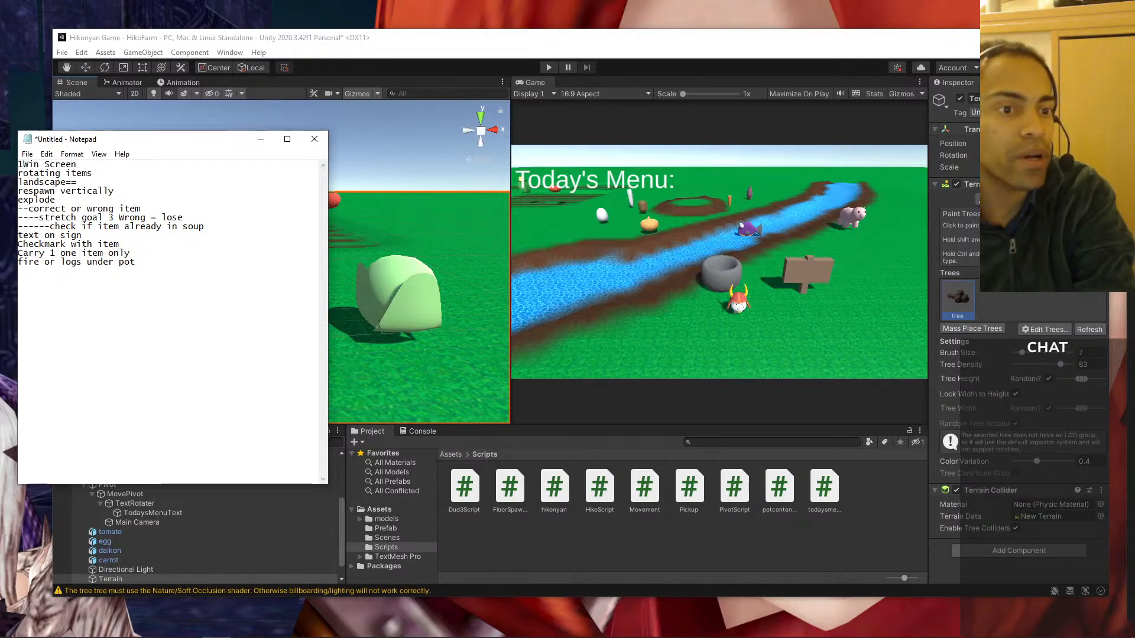
pyautogui.write('.')
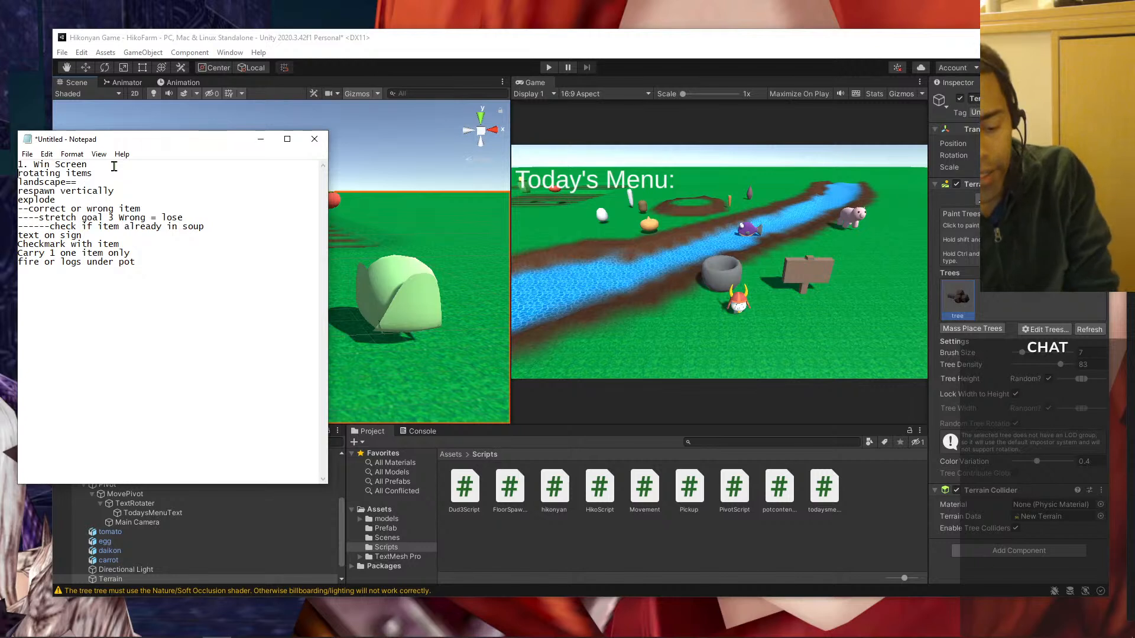
pyautogui.click(18, 182)
pyautogui.write('2.')
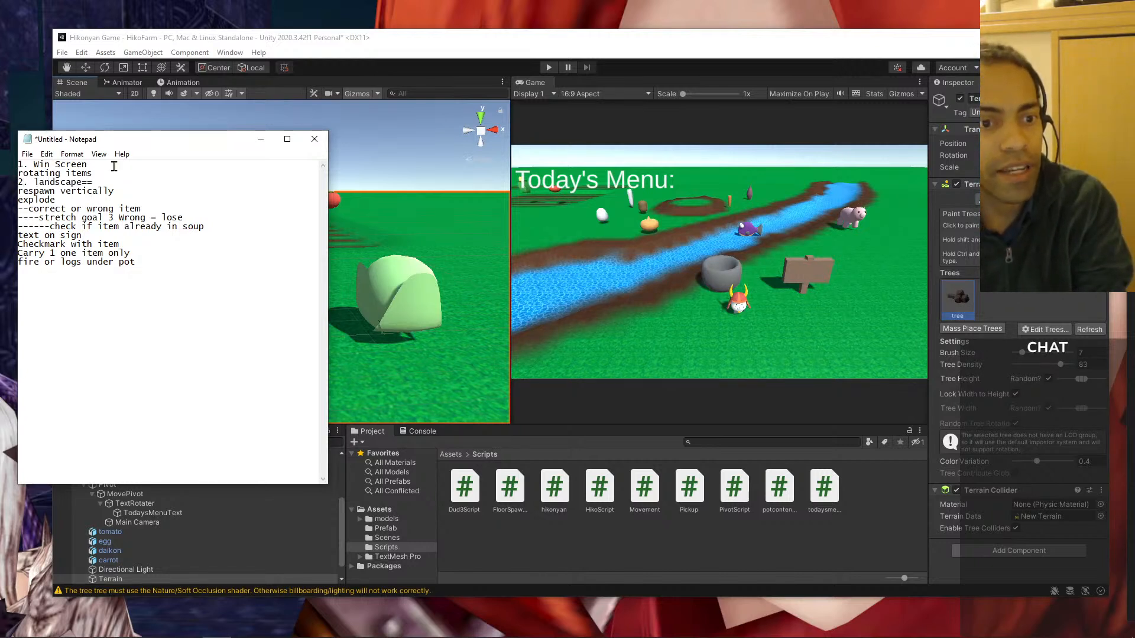
pyautogui.click(18, 174)
pyautogui.write('3.')
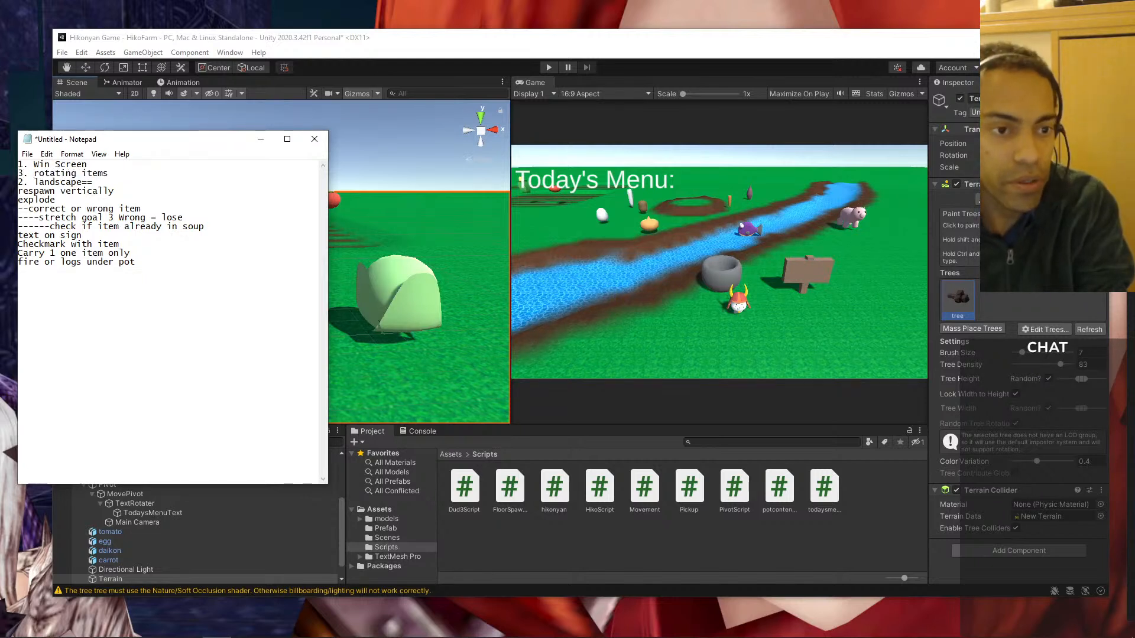
# - Number the respawn vertically entry 4 in the to-do list
pyautogui.press('Down')
pyautogui.press('Left')
pyautogui.press('Left')
pyautogui.press('Down')
pyautogui.press('Left')
pyautogui.write('4.')
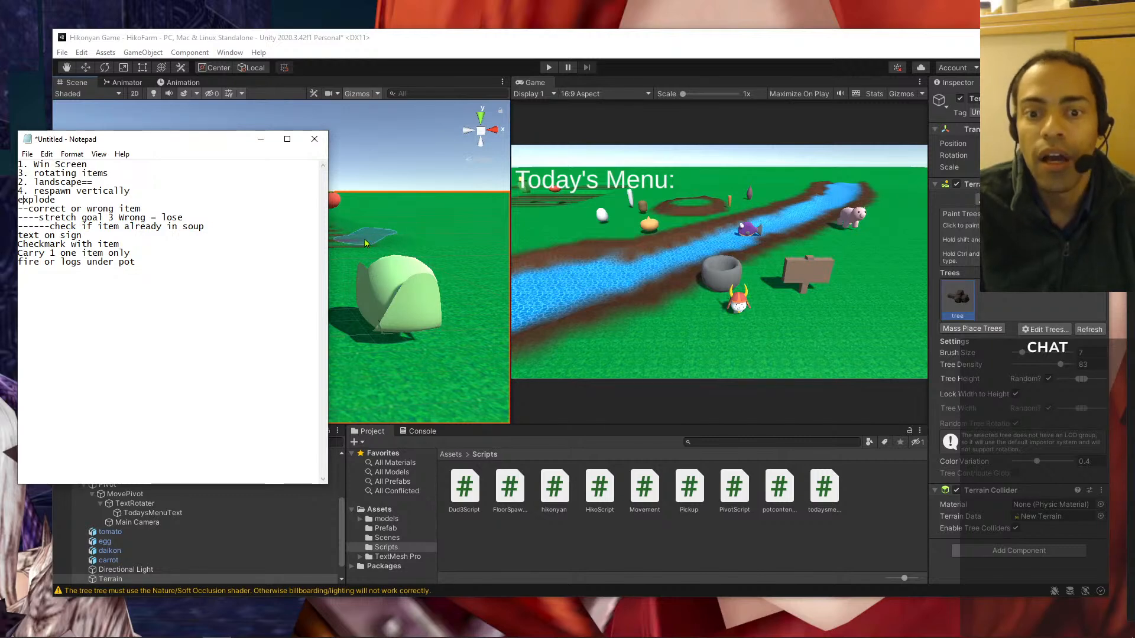
# - Back in Unity, switch the terrain tool to Paint Texture and select the blue water terrain layer
pyautogui.click(408, 74)
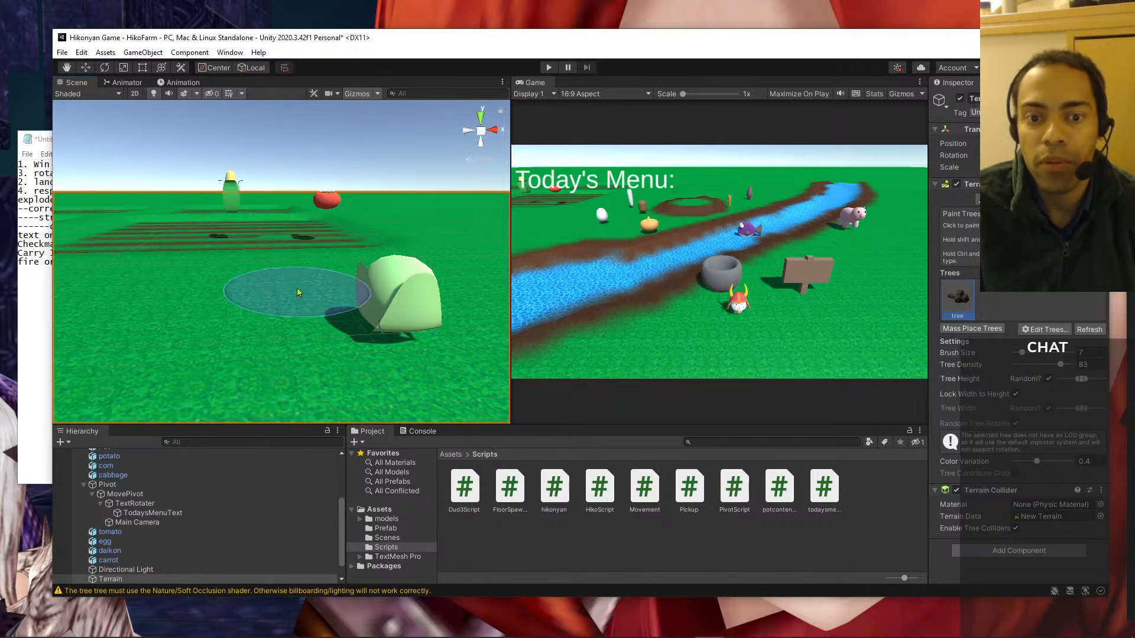
pyautogui.scroll(-10, 297, 294)
pyautogui.moveTo(412, 269); pyautogui.dragTo(360, 271, button='middle')
pyautogui.scroll(3, 355, 333)
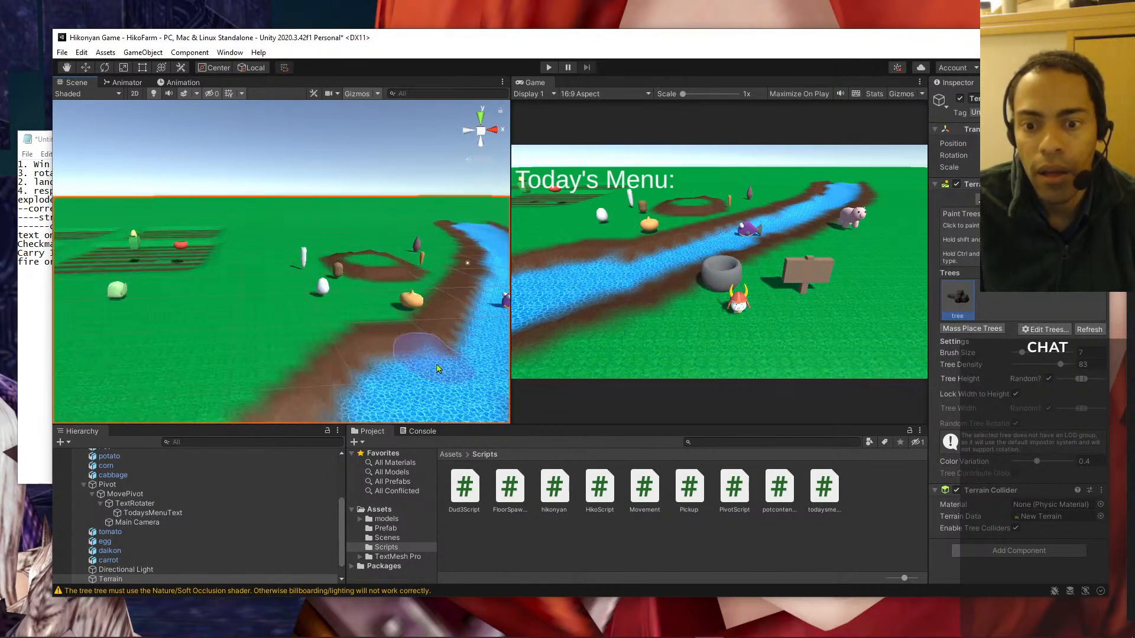
pyautogui.scroll(-5, 420, 355)
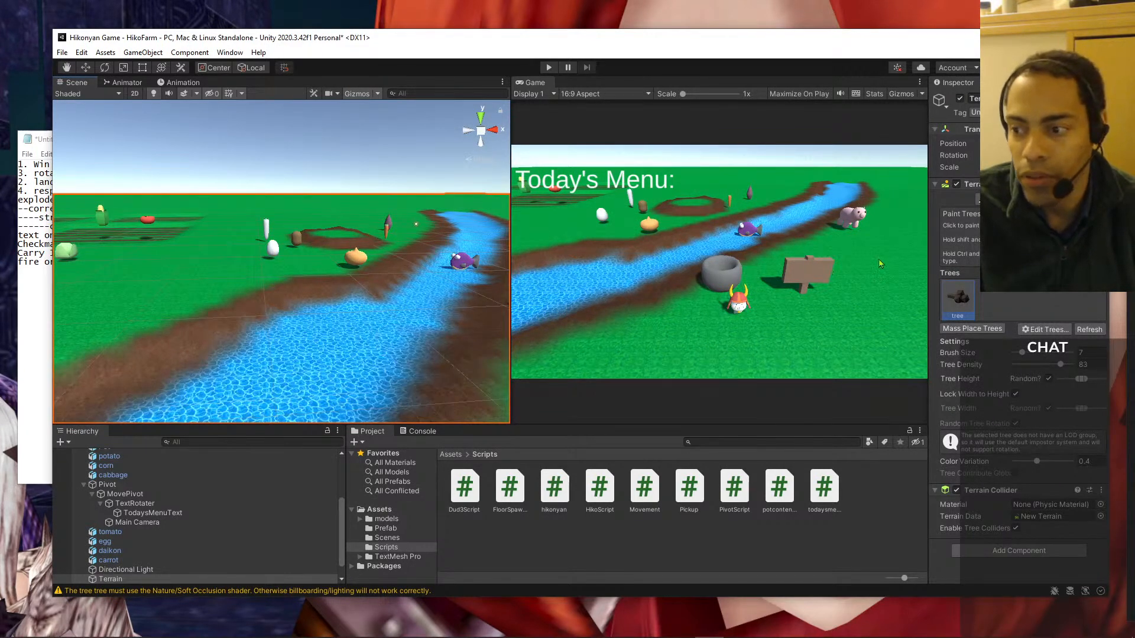
pyautogui.click(1002, 199)
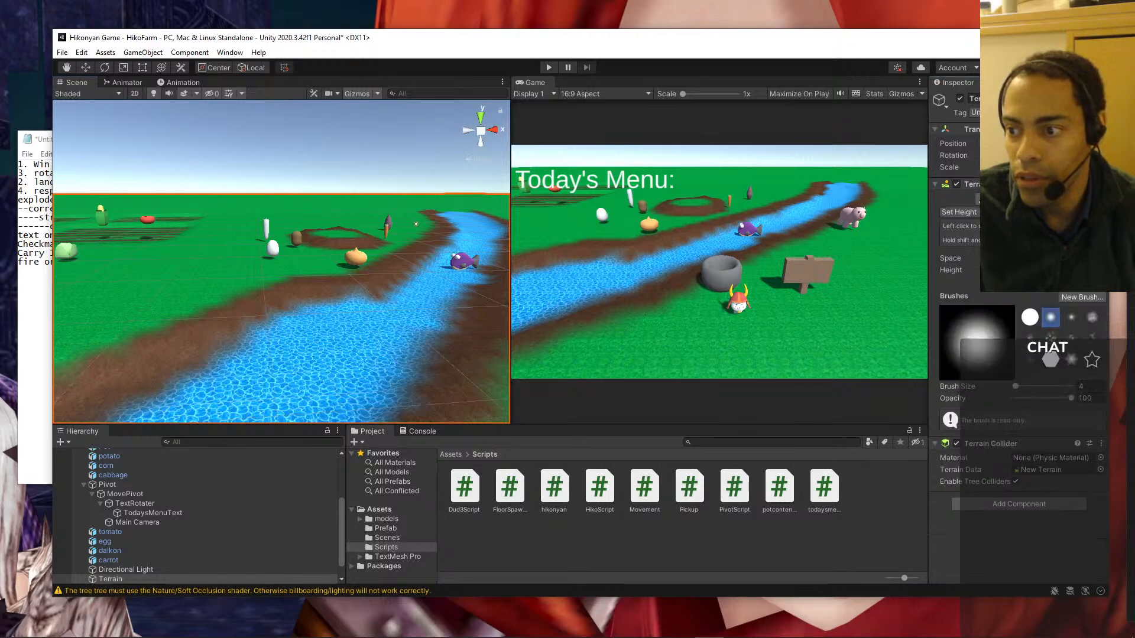
pyautogui.click(955, 214)
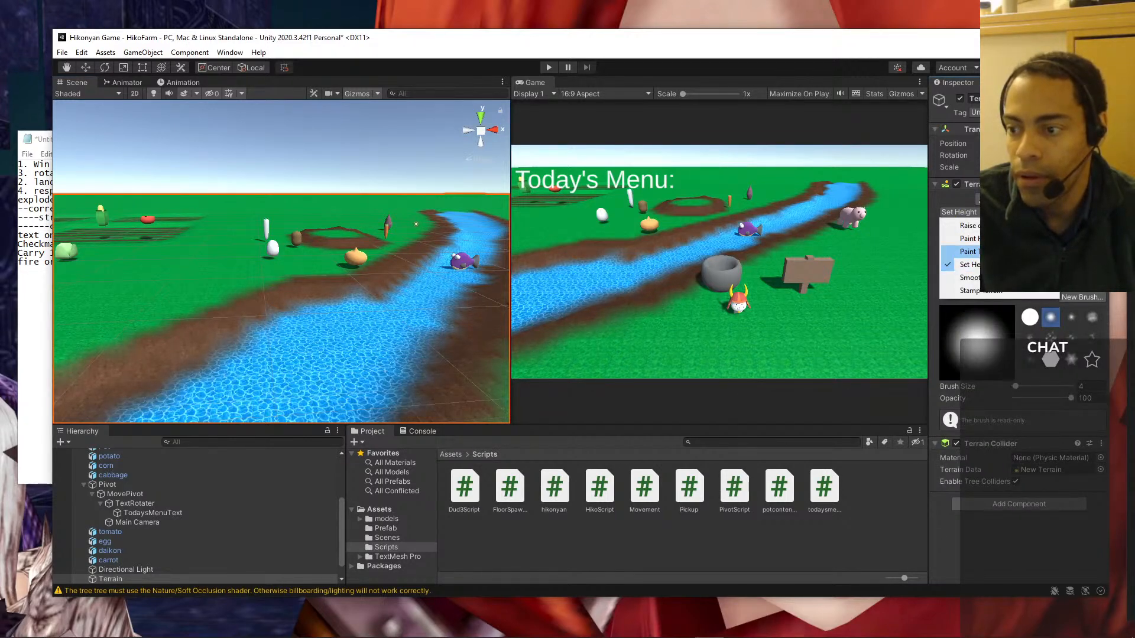
pyautogui.click(969, 251)
pyautogui.click(1018, 317)
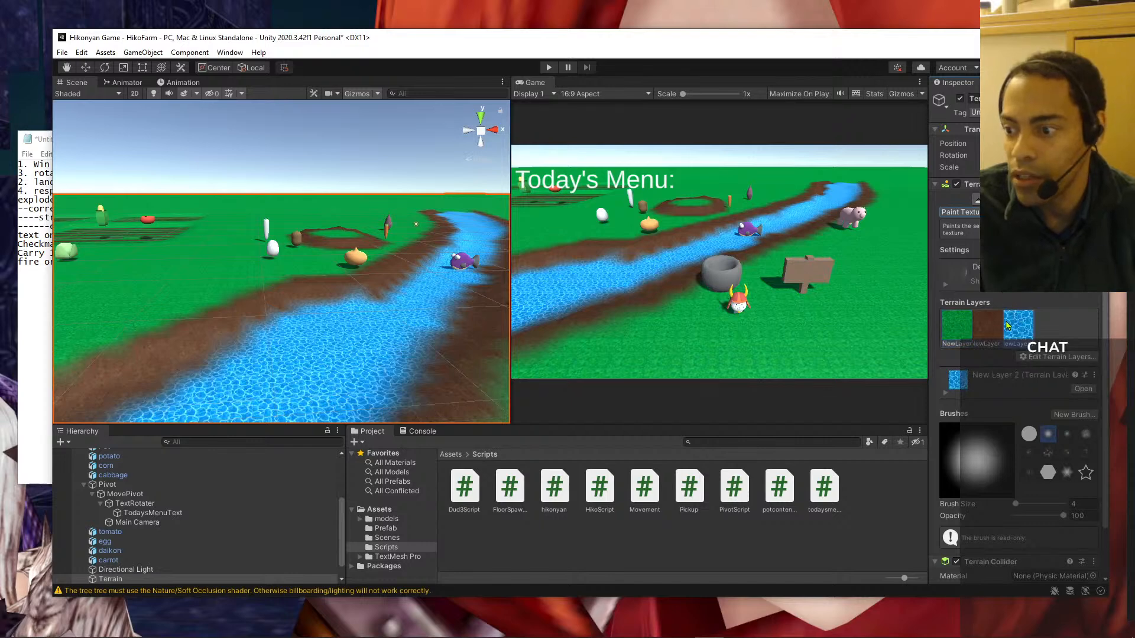
# - Try dabbing the water texture onto the river's edge near the pumpkin, undoing each dab
pyautogui.moveTo(385, 308); pyautogui.dragTo(384, 309)
pyautogui.hotkey('ctrl', 'z')
pyautogui.click(383, 306)
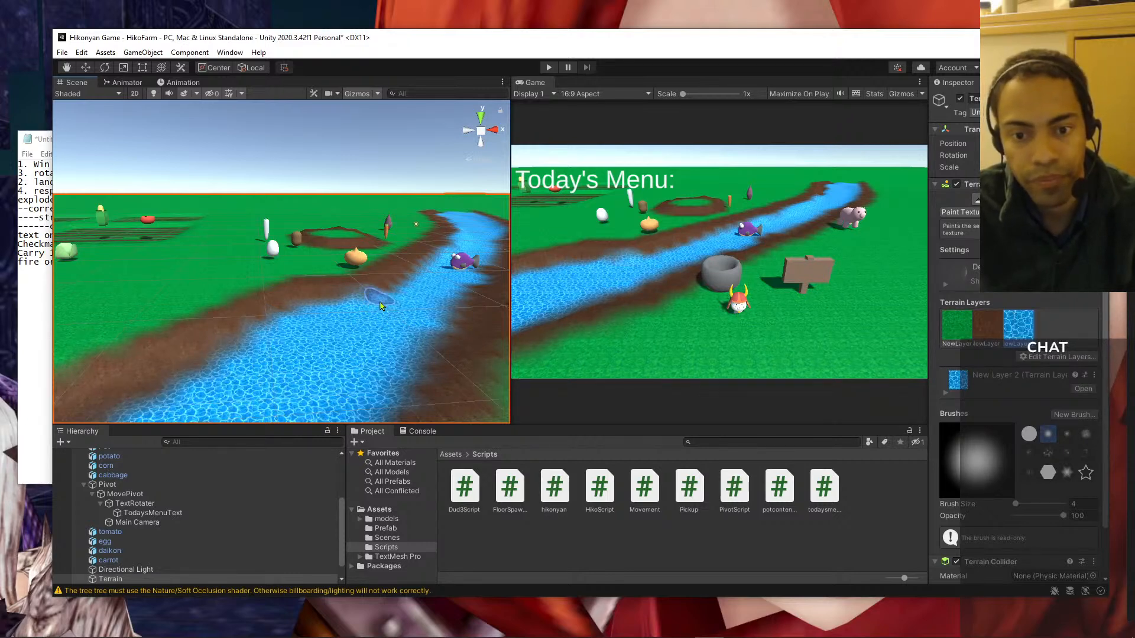
pyautogui.hotkey('ctrl', 'z')
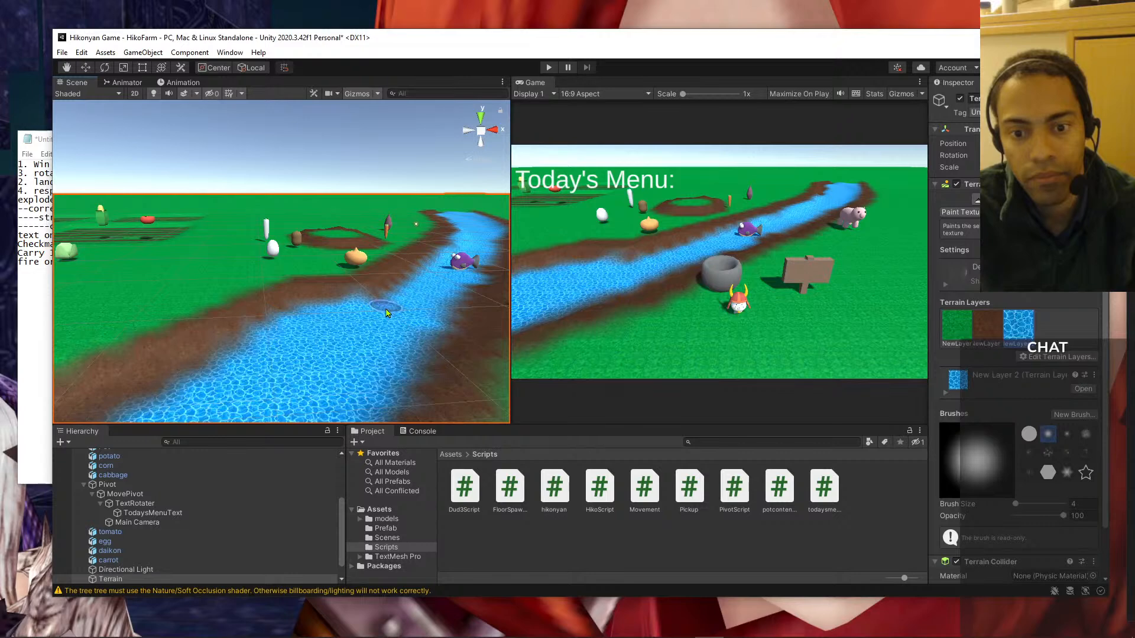
# - In the Notepad list, number explode 5 and text on sign 6, and put three hyphens before the Checkmark with item entry
pyautogui.click(39, 308)
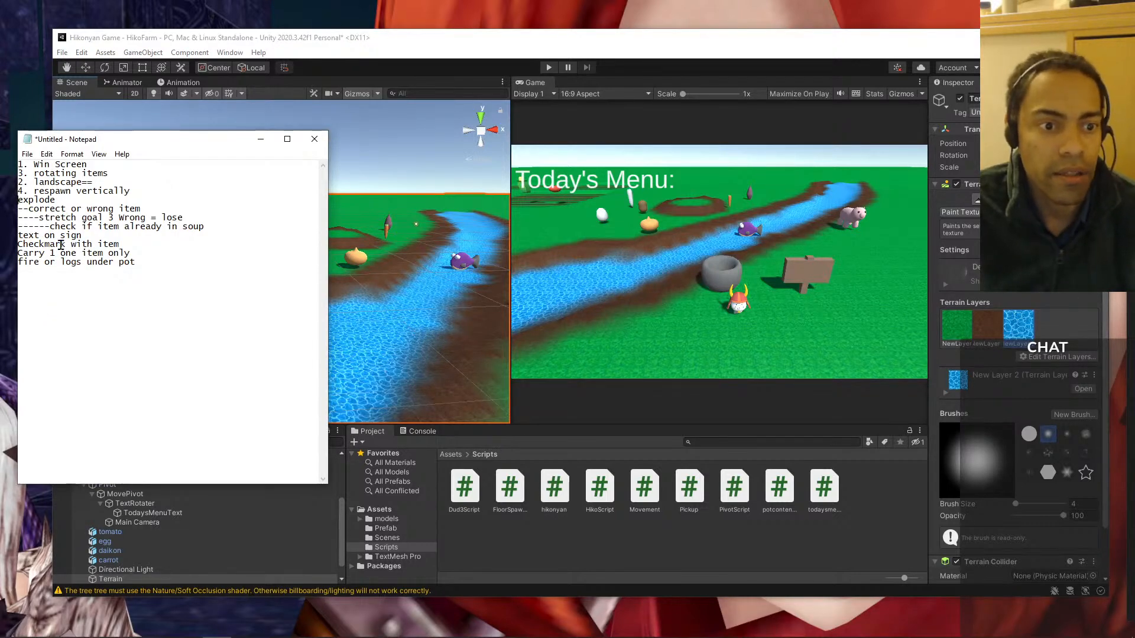
pyautogui.write('5.')
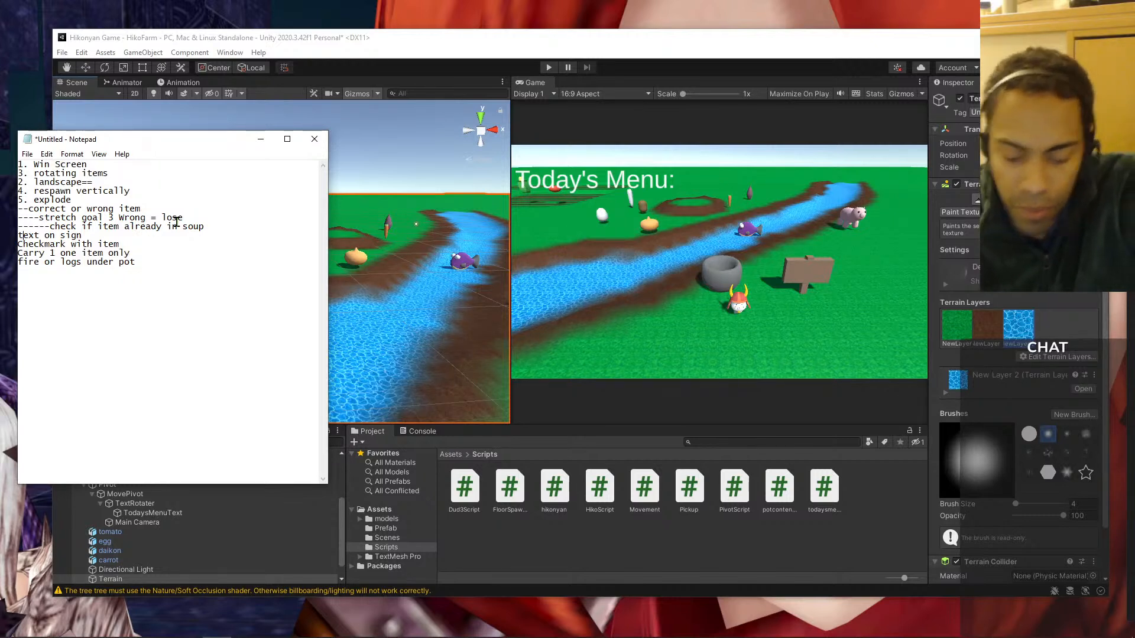
pyautogui.write('6.')
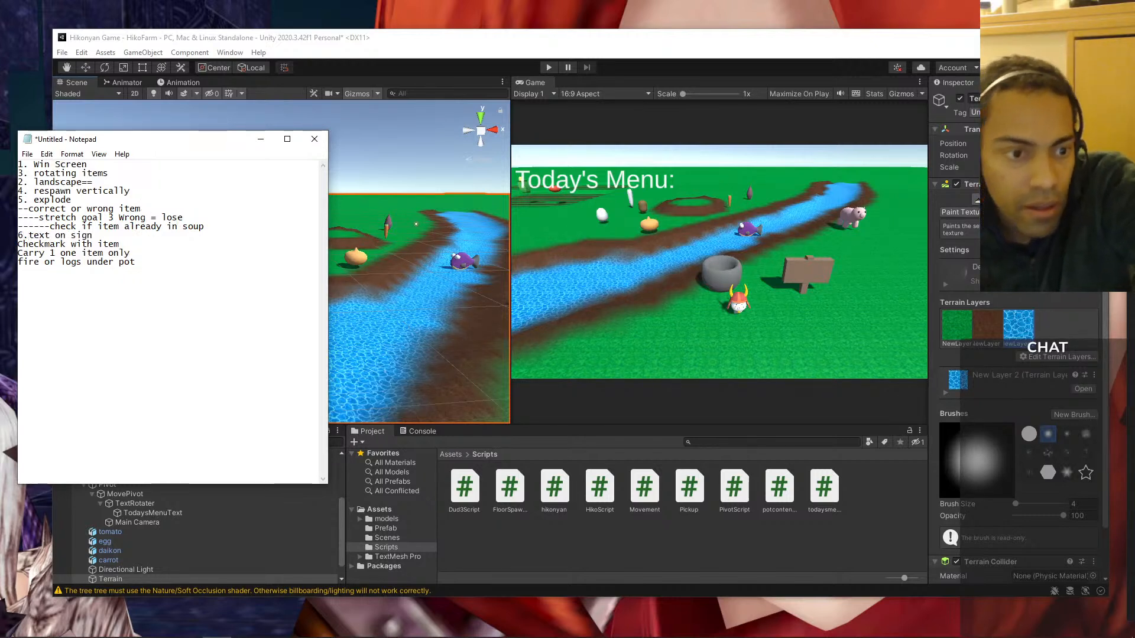
pyautogui.press('Down')
pyautogui.press('Left')
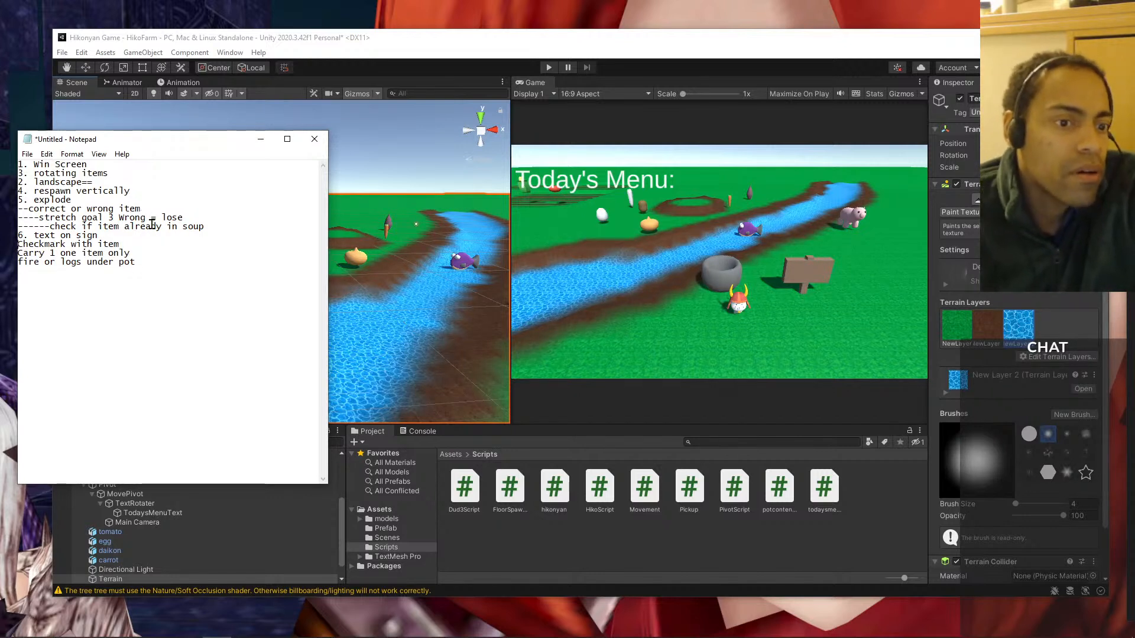
pyautogui.write('---')
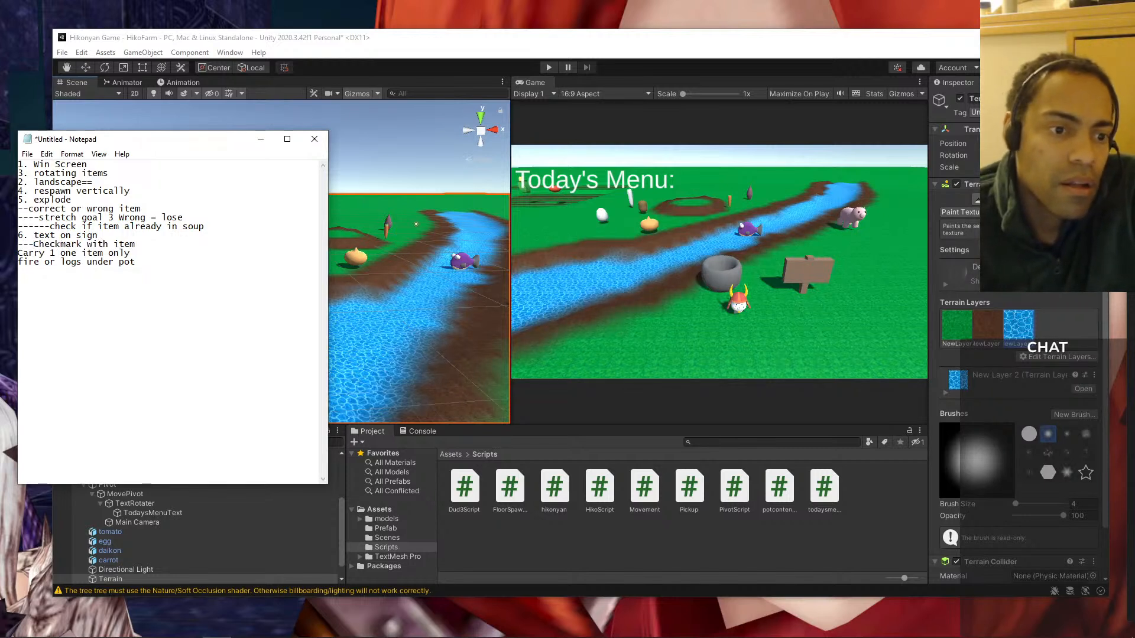
pyautogui.press('Down')
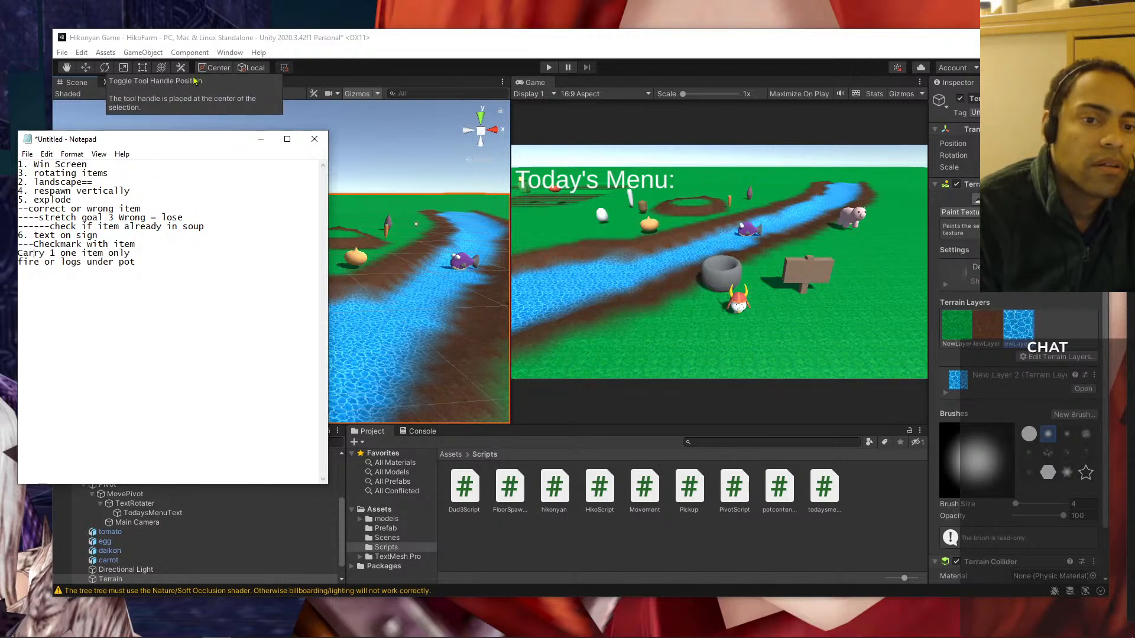
# - Number the check if item already in soup entry 100 and the fire or logs under pot entry 99, and start a new line 98
pyautogui.click(214, 228)
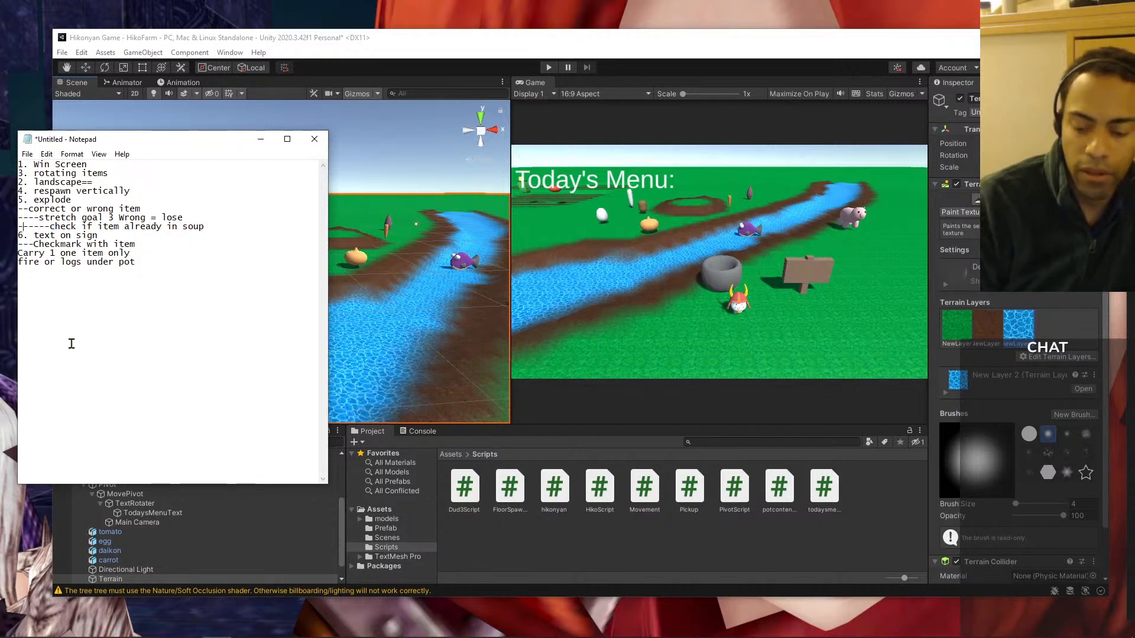
pyautogui.write('100')
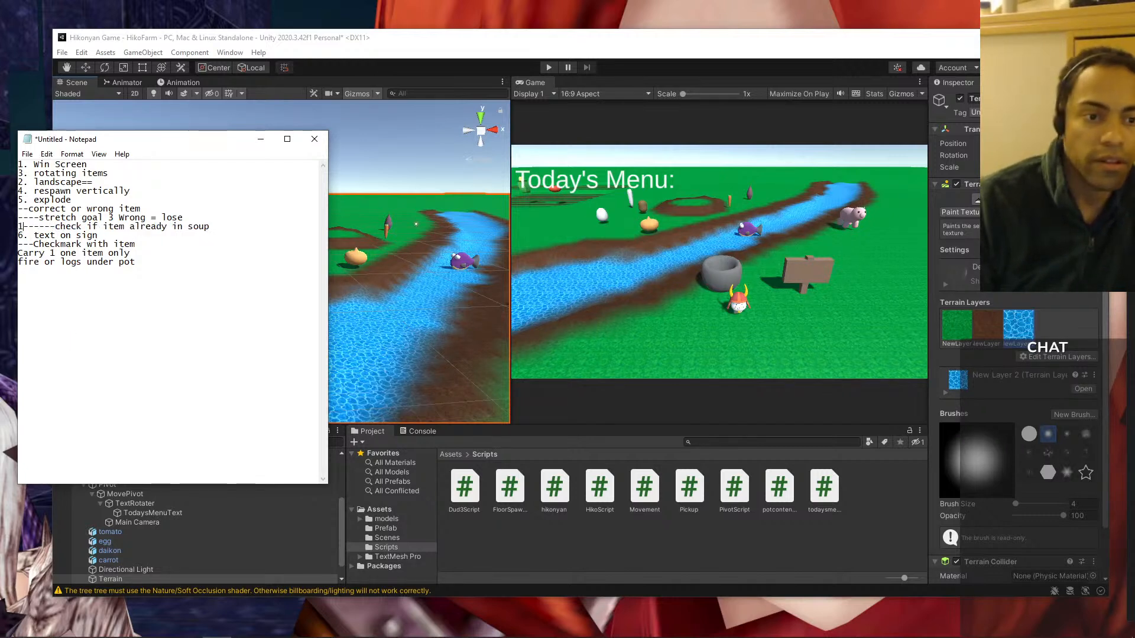
pyautogui.write('.')
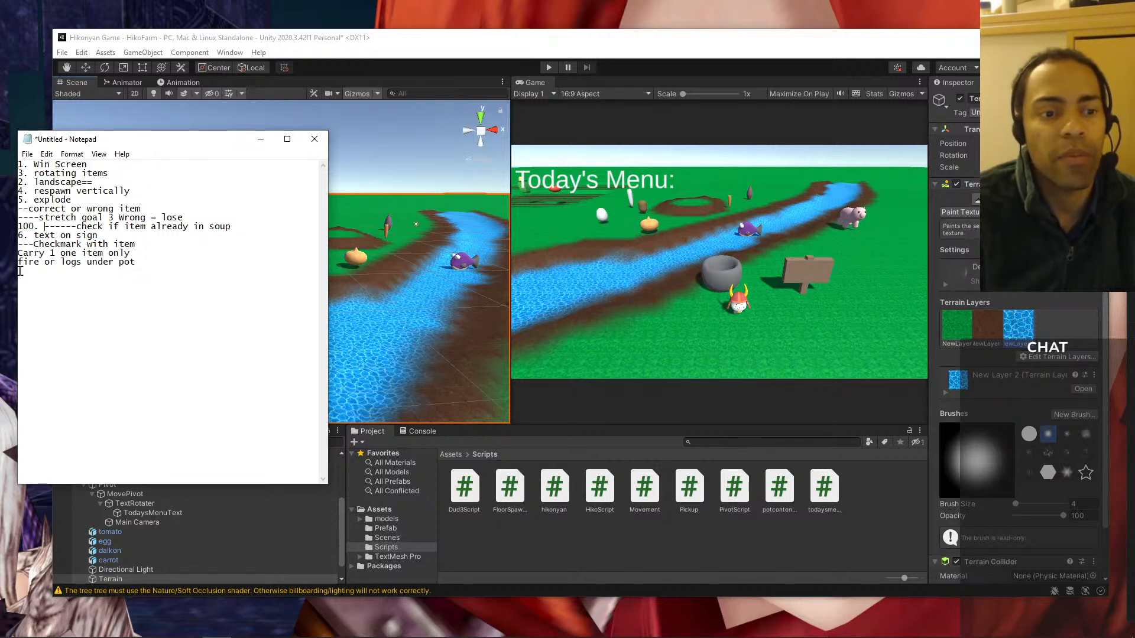
pyautogui.write('99.')
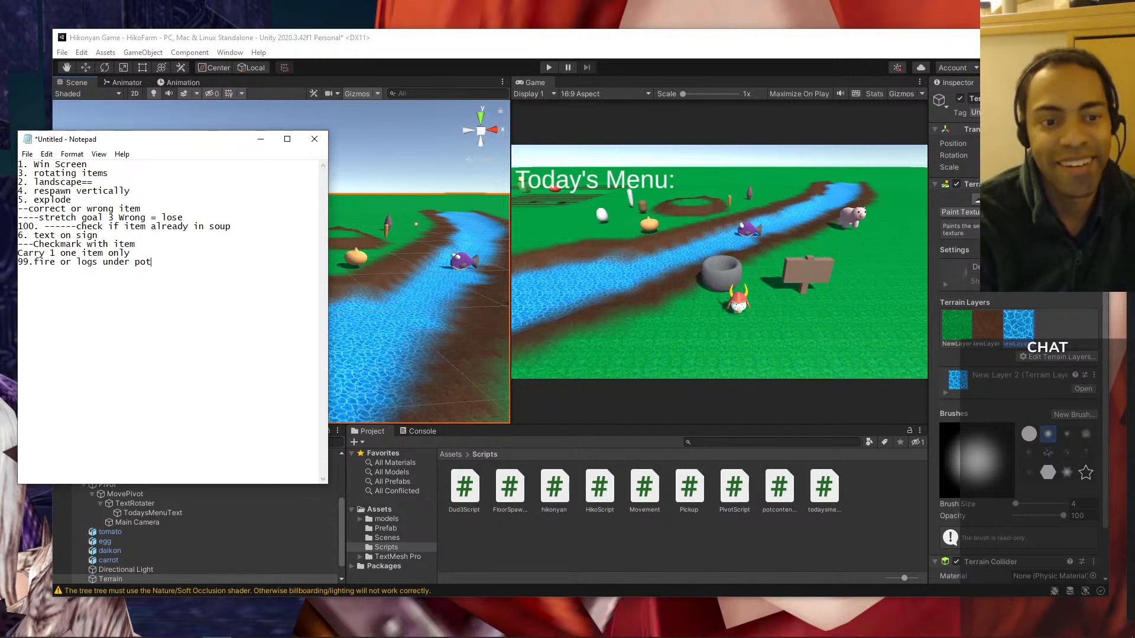
pyautogui.write('98.')
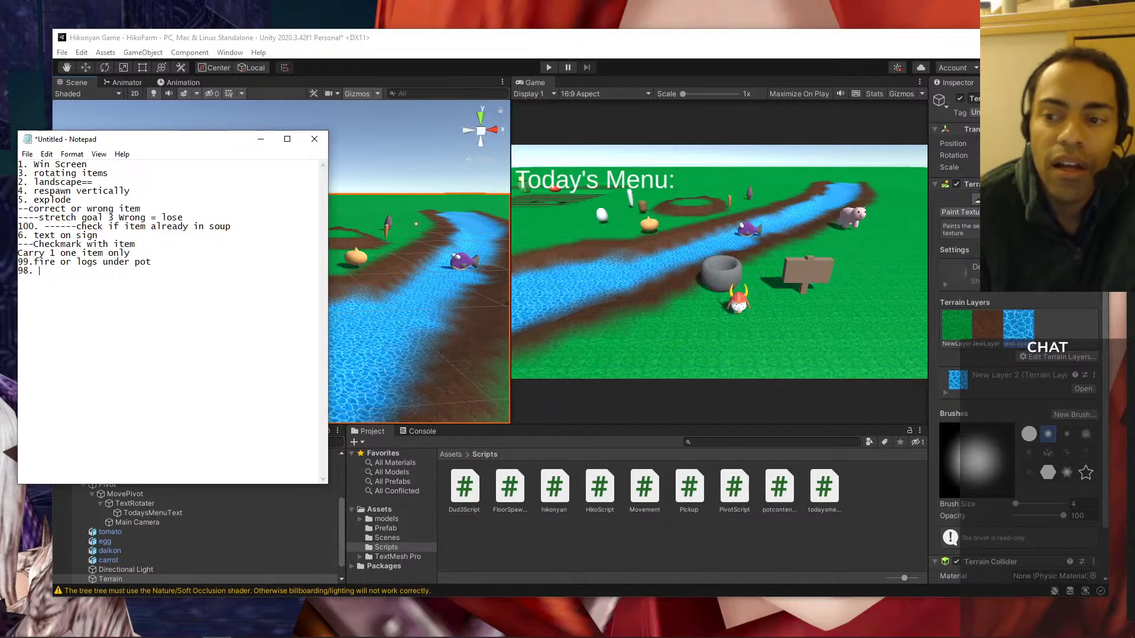
# - Play-test the game by walking the character along and across the river to its end and back
pyautogui.click(549, 68)
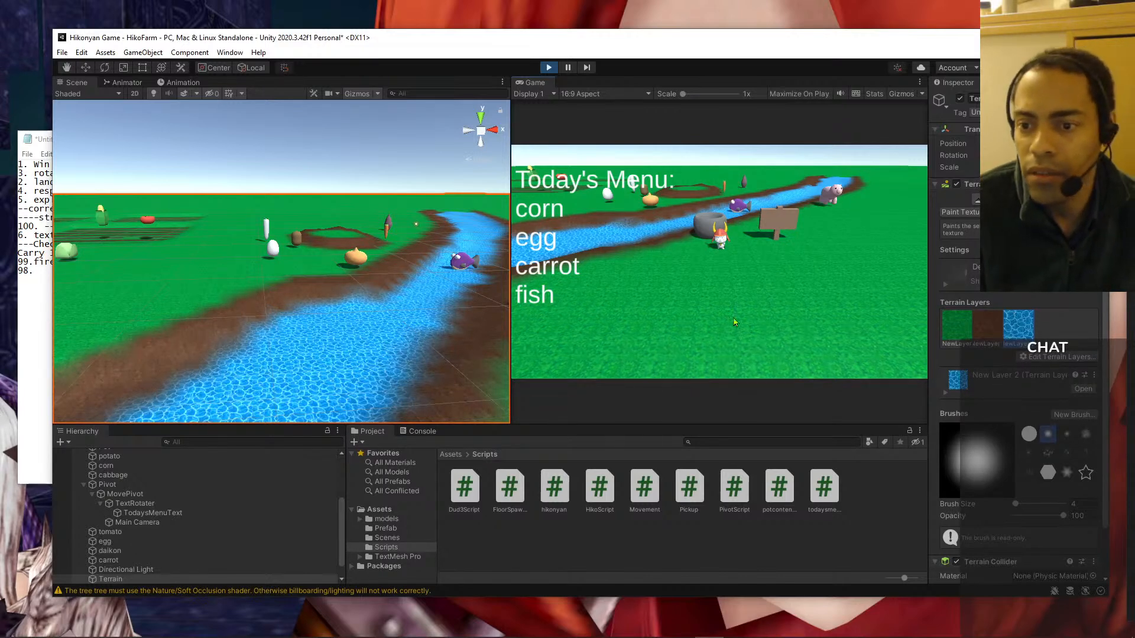
pyautogui.press('a')
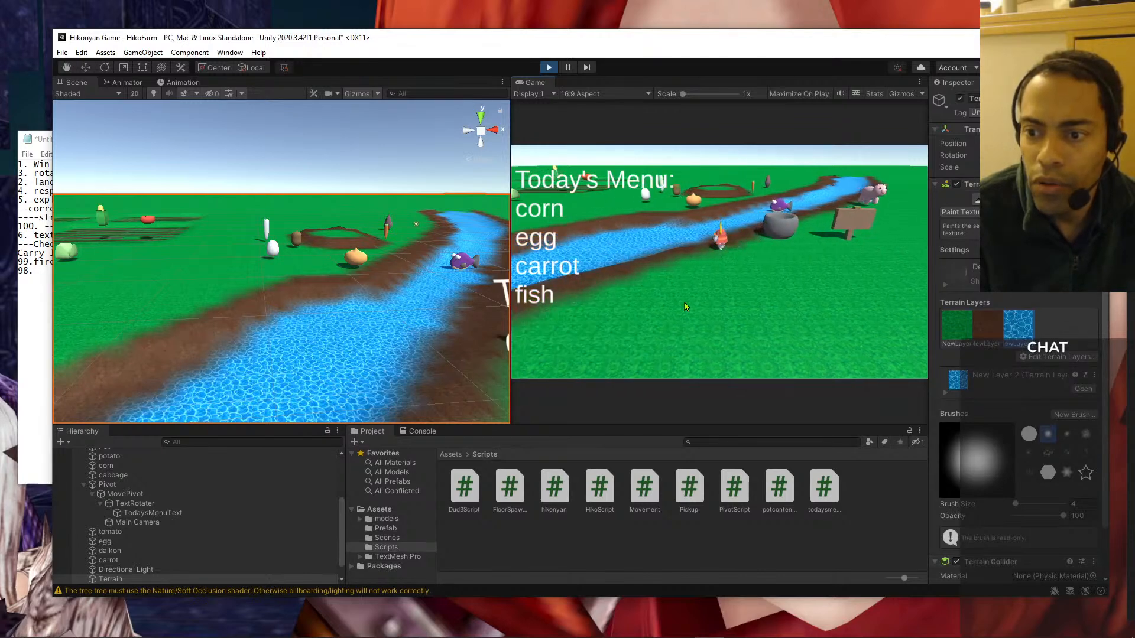
pyautogui.press('s')
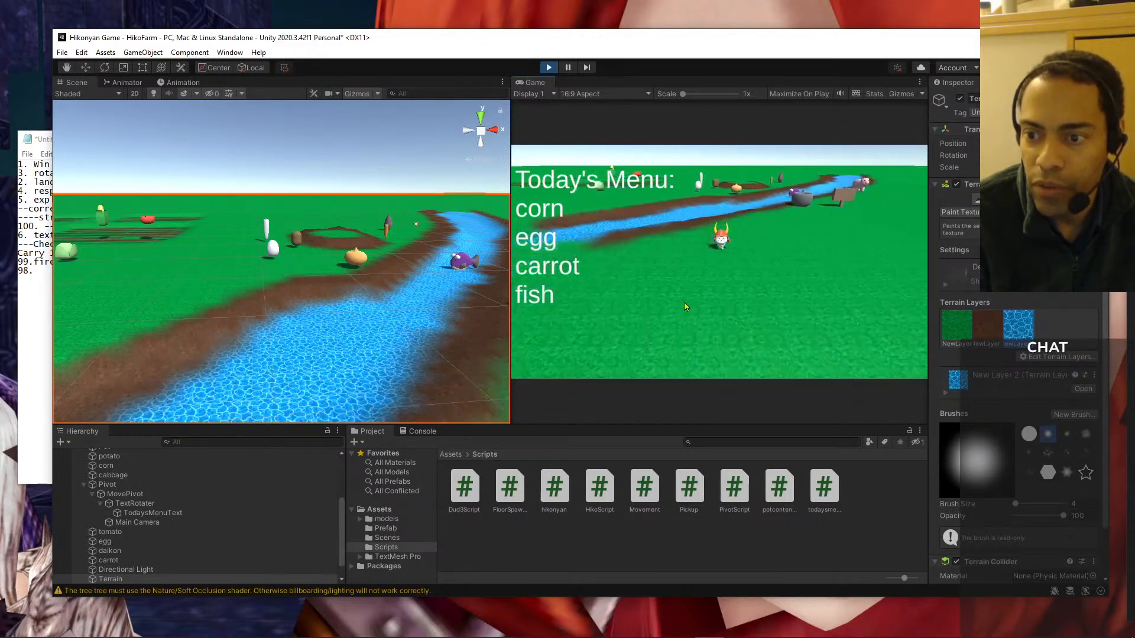
pyautogui.press('w')
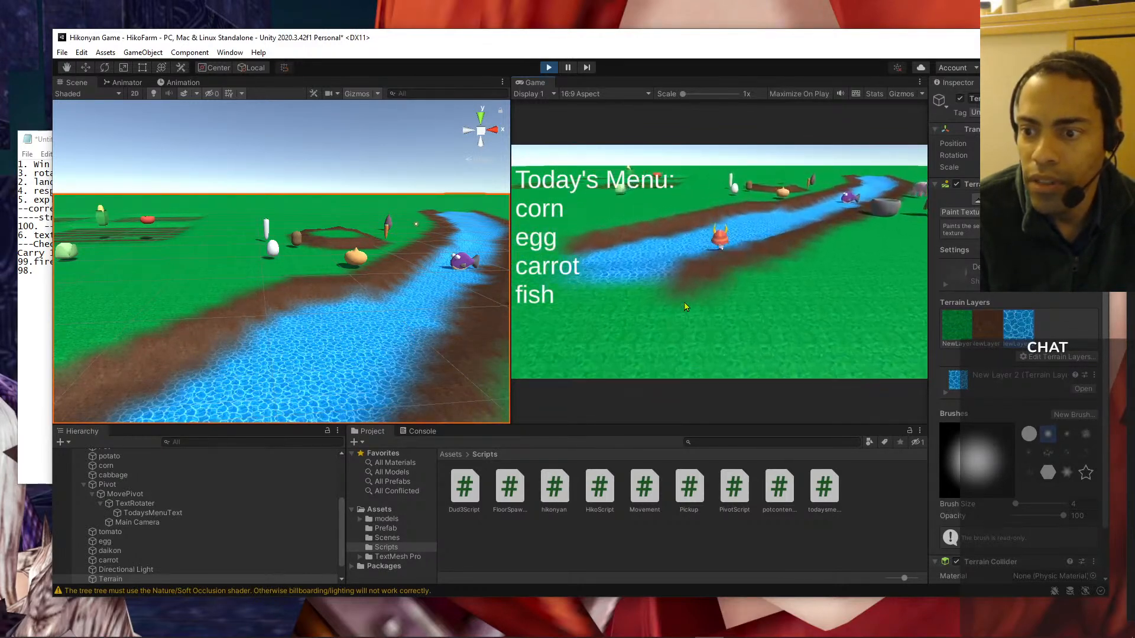
pyautogui.press('d')
pyautogui.press('s')
pyautogui.press('w')
pyautogui.press('s')
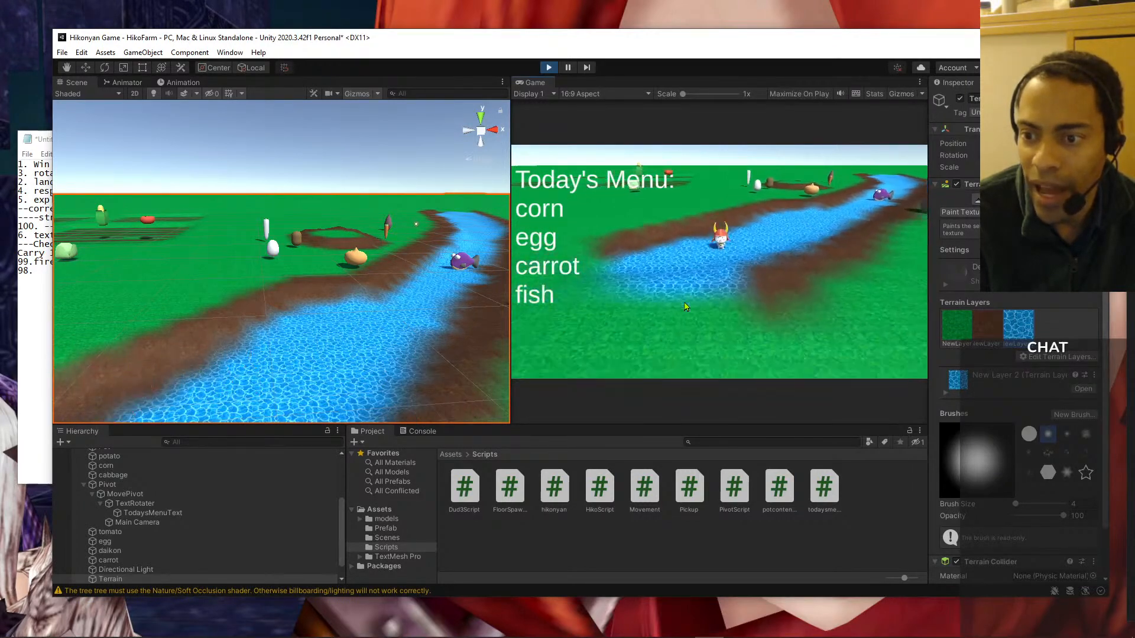
pyautogui.press('a')
pyautogui.press('w')
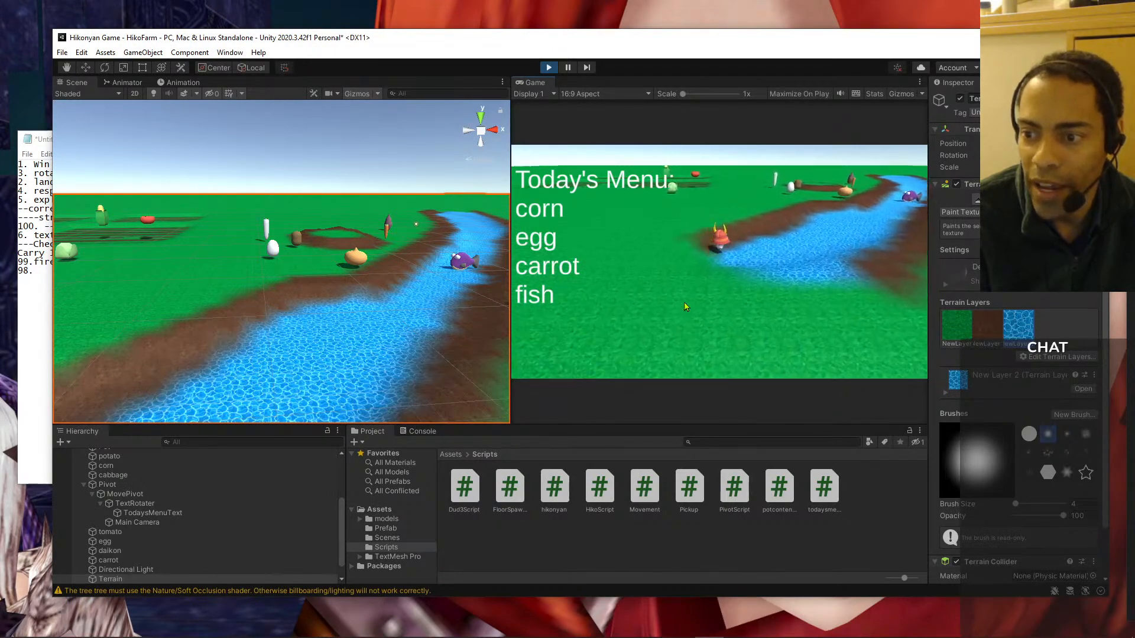
pyautogui.press('d')
pyautogui.press('d')
pyautogui.press('s')
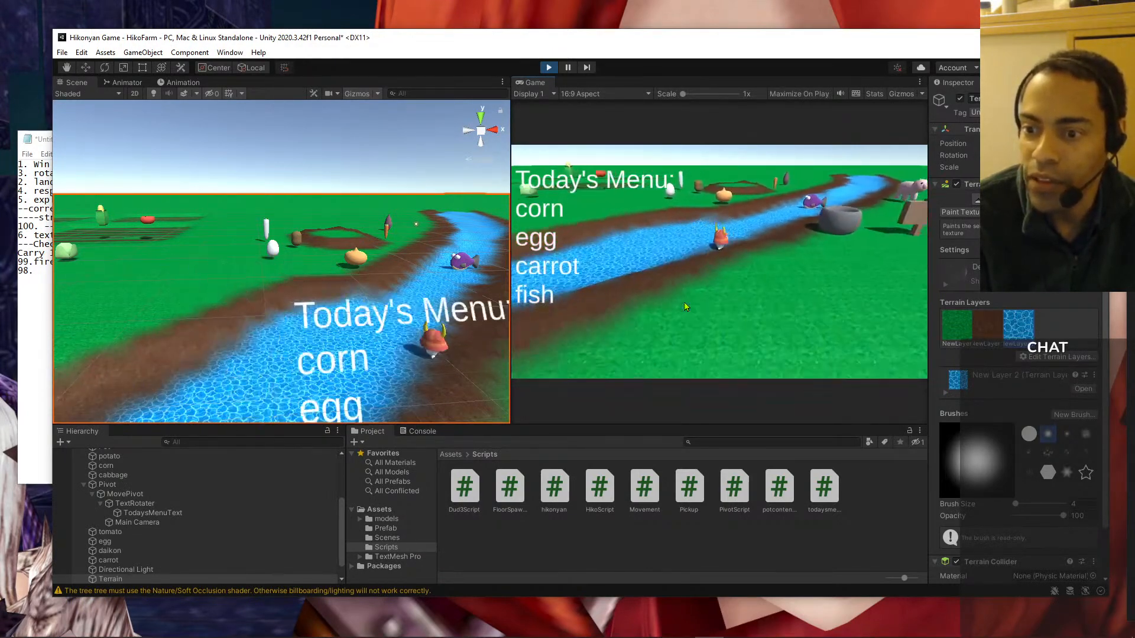
# - Pick up the purple fish in the river, bring it to the cooking pot and end the play-test
pyautogui.press('w')
pyautogui.press('d')
pyautogui.press('s')
pyautogui.press('a')
pyautogui.press('w')
pyautogui.press('a')
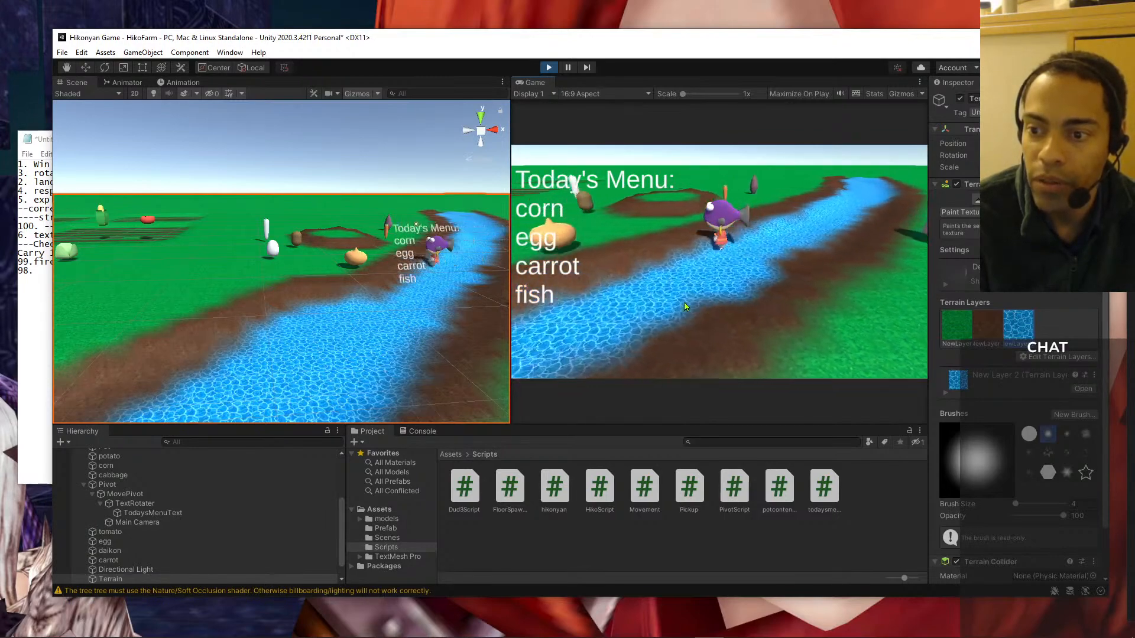
pyautogui.press('w')
pyautogui.press('s')
pyautogui.press('s')
pyautogui.press('d')
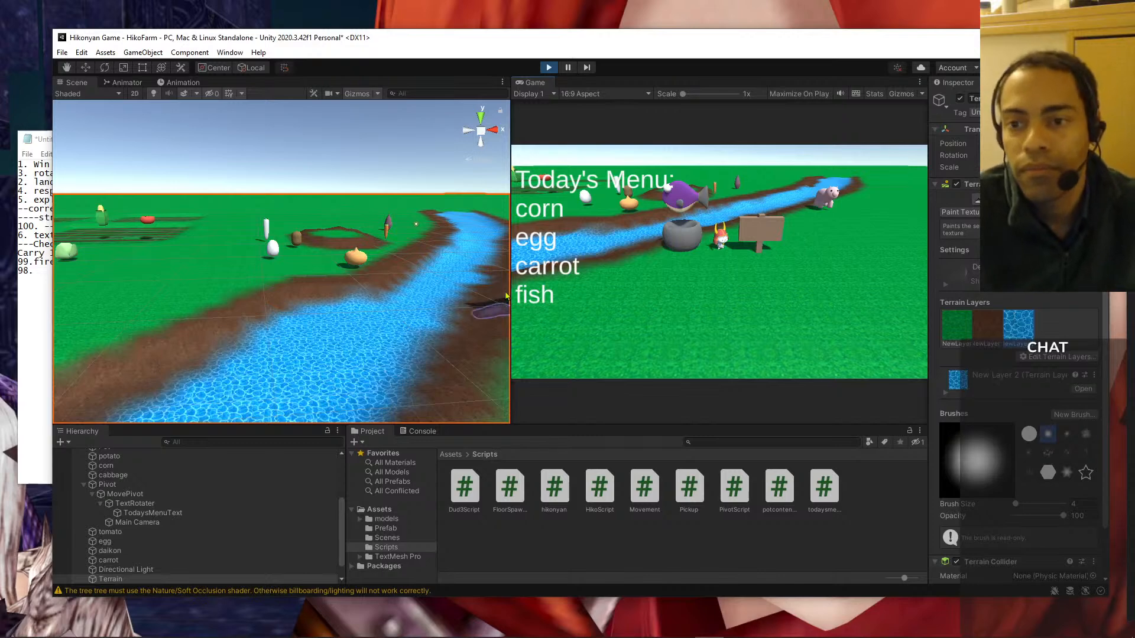
pyautogui.click(549, 67)
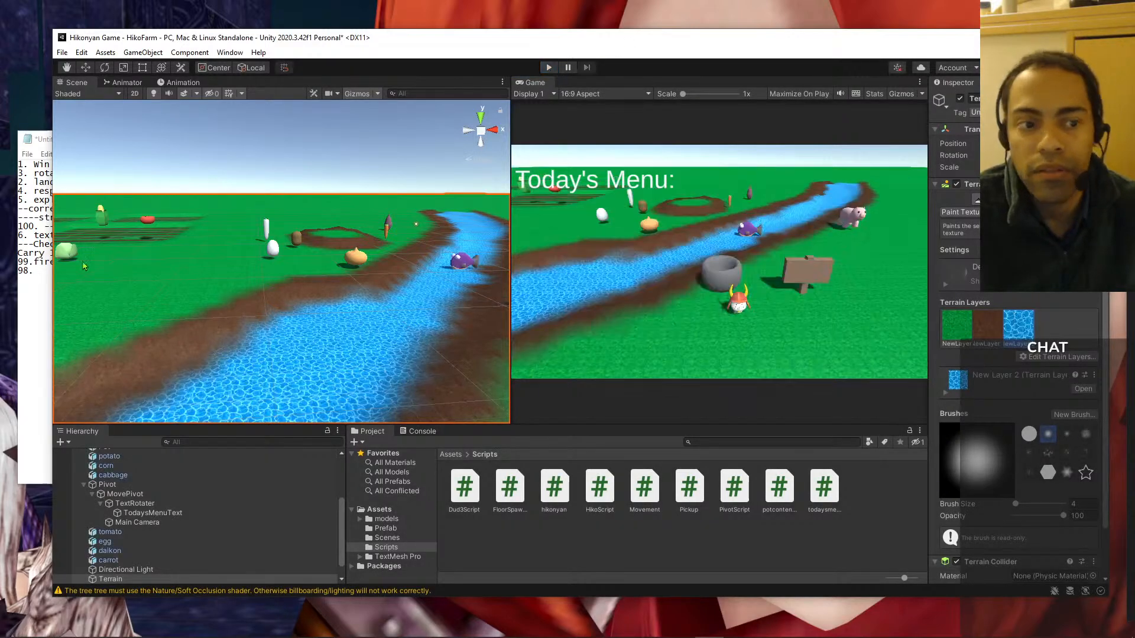
# - Complete entry 98 in the Notepad list as water depth and review the river in Unity's Scene view
pyautogui.click(36, 285)
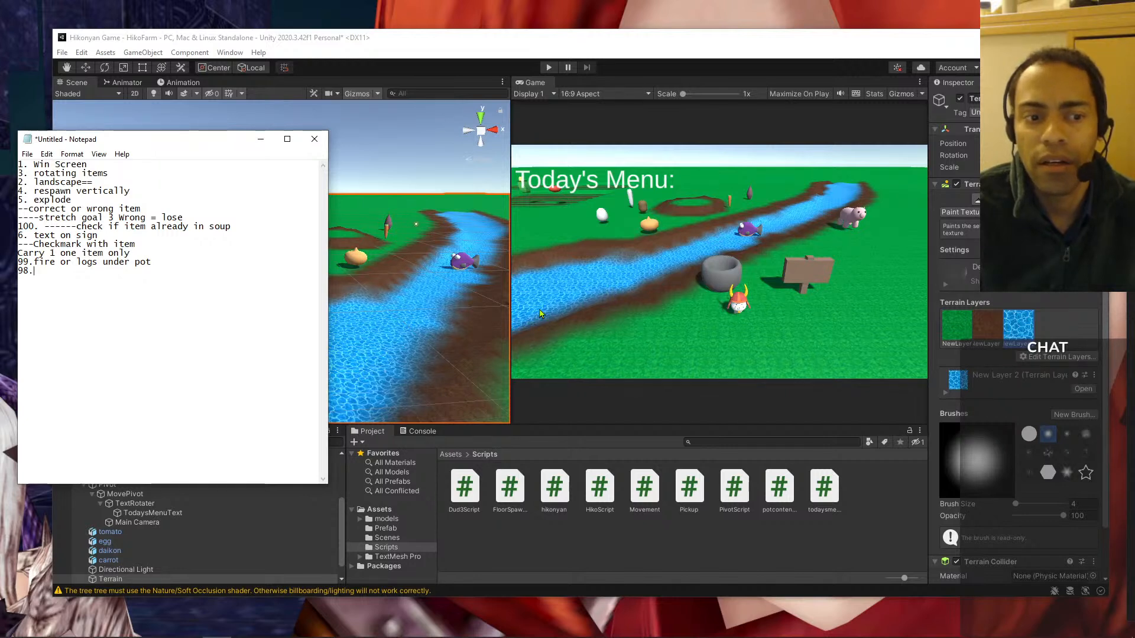
pyautogui.write('water')
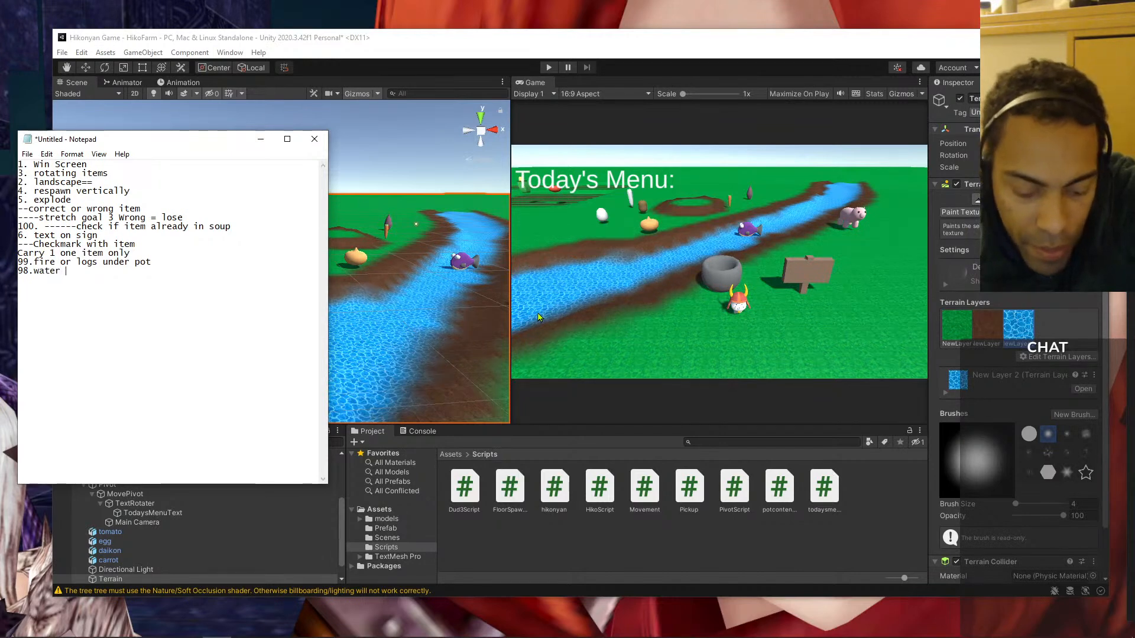
pyautogui.write(' depth')
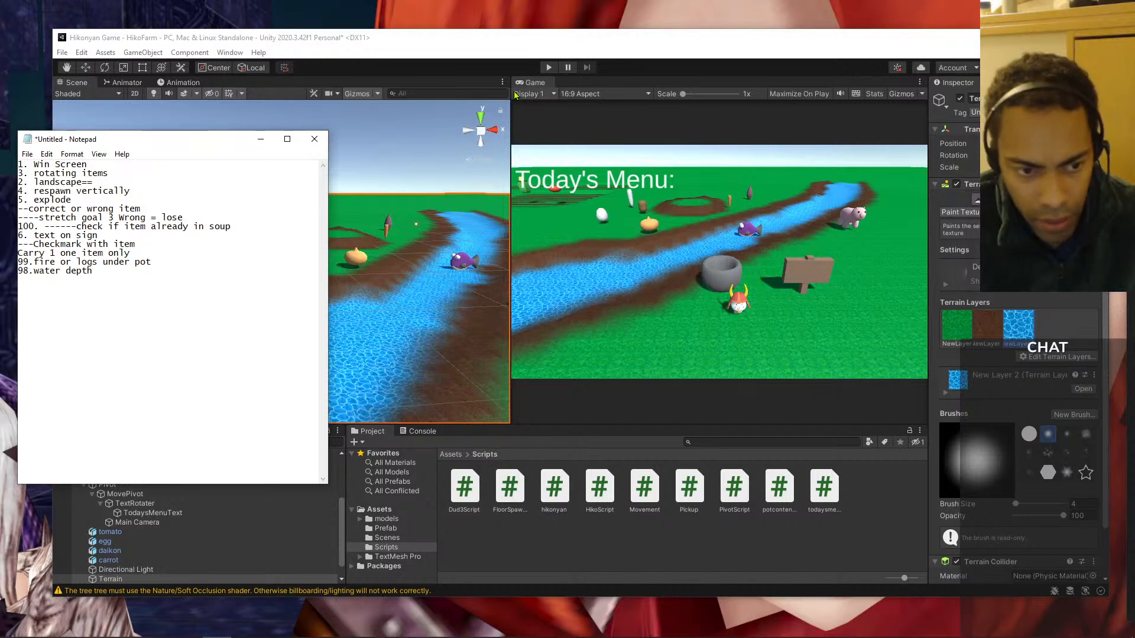
pyautogui.click(436, 283)
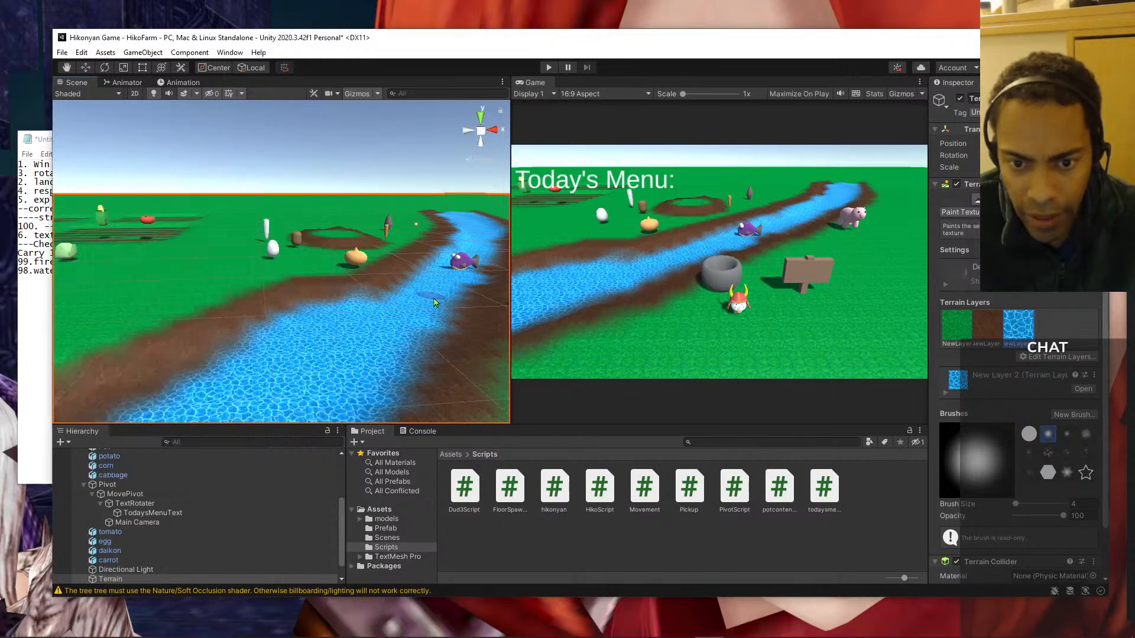
pyautogui.scroll(-6, 438, 288)
pyautogui.scroll(4, 387, 287)
pyautogui.scroll(-3, 389, 290)
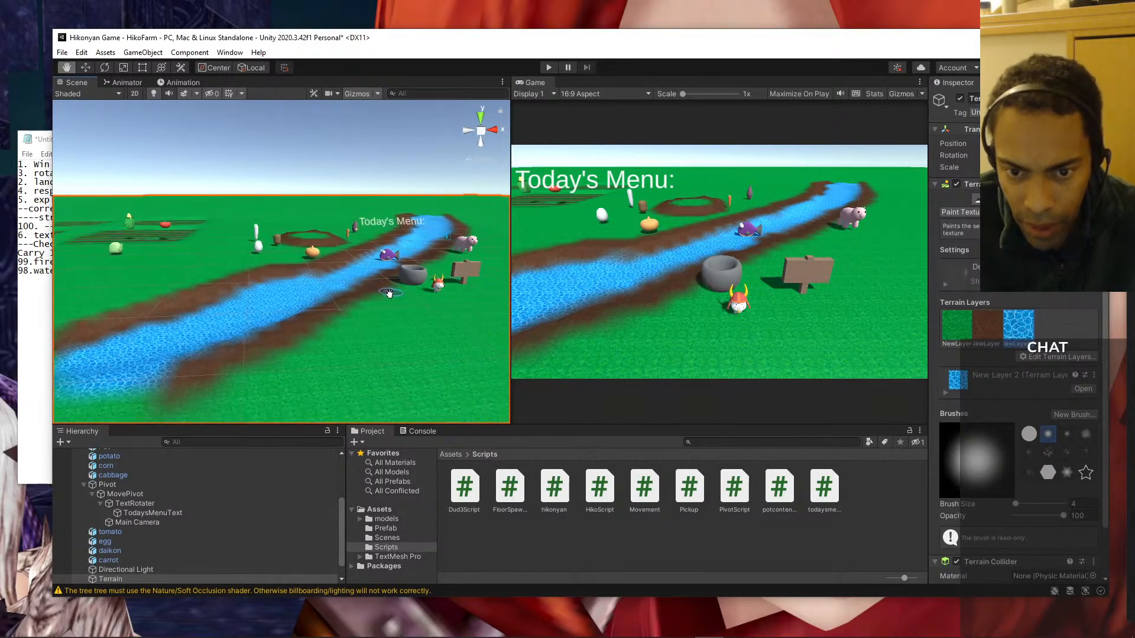
# - Back in the Notepad list, add the new entry 97.pot liquid below water depth
pyautogui.click(20, 287)
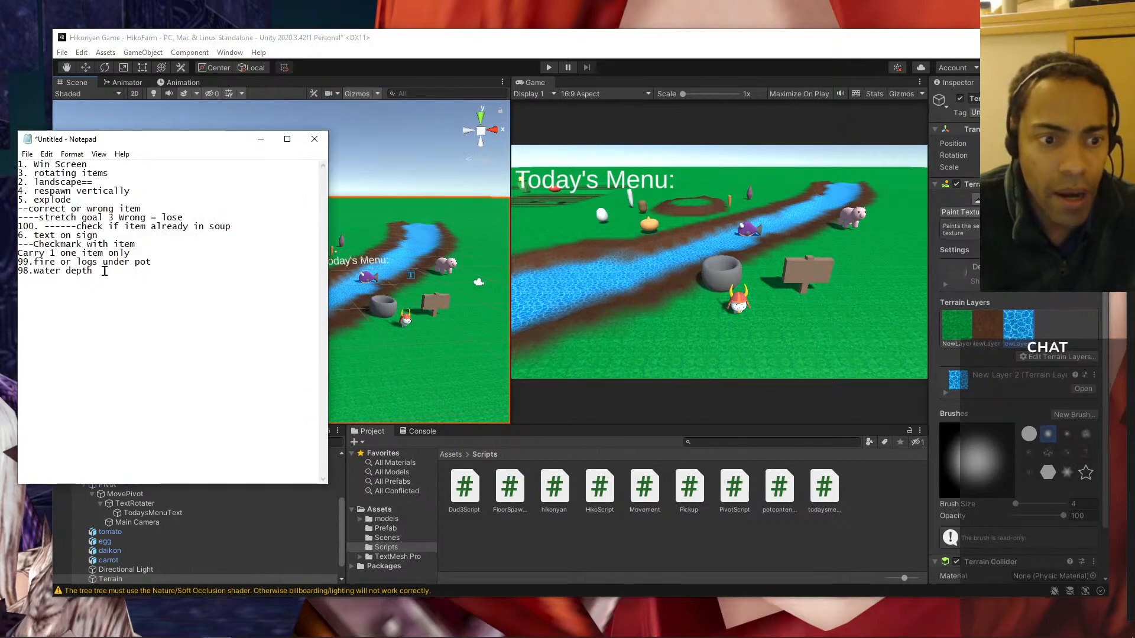
pyautogui.press('Return')
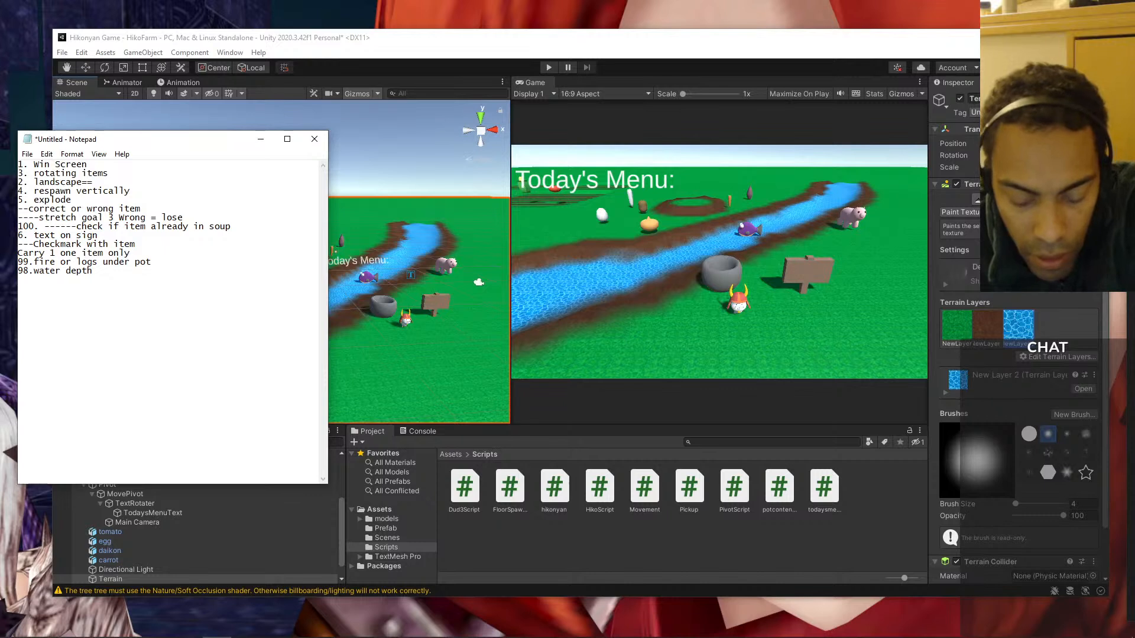
pyautogui.write('97.')
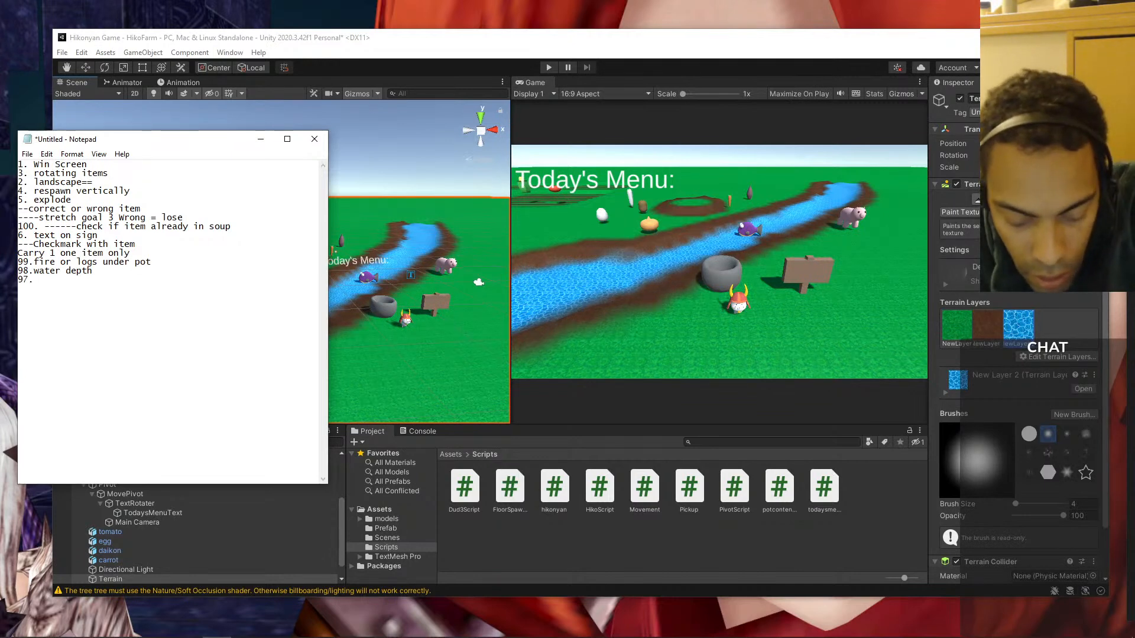
pyautogui.write('po')
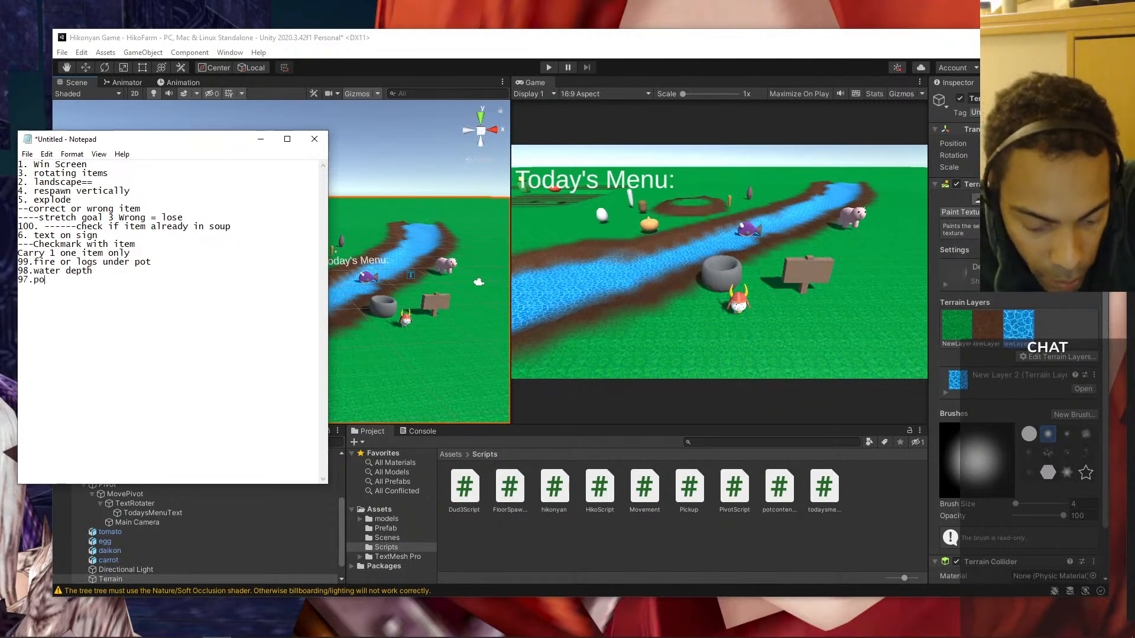
pyautogui.write('t liquid')
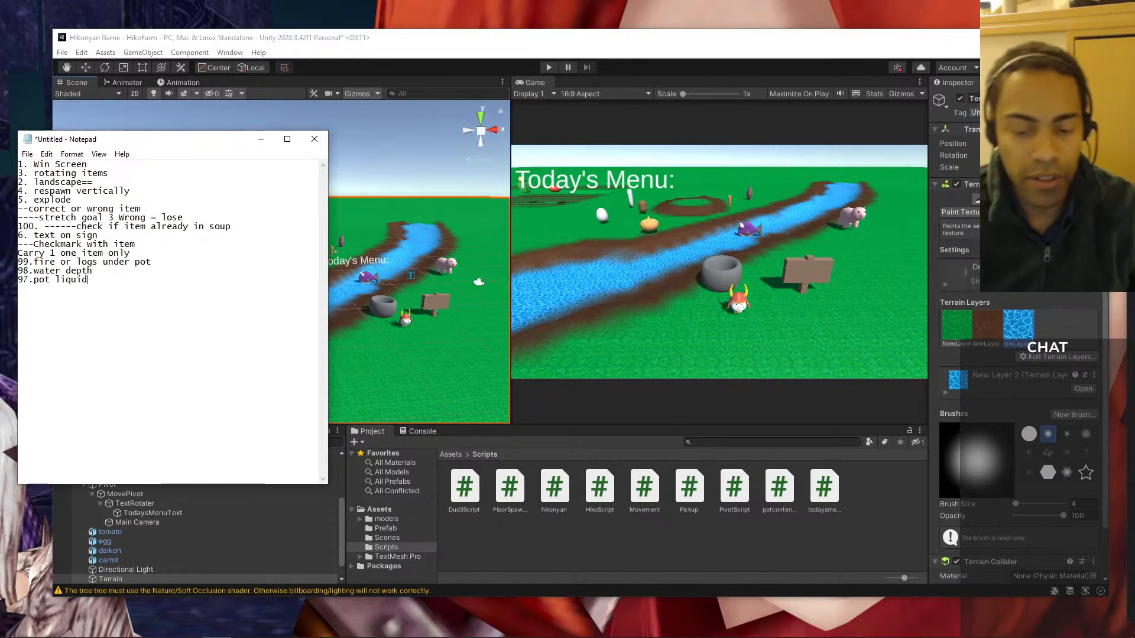
# - Replace the text of entry 97 with broth
pyautogui.press('BackSpace')
pyautogui.press('BackSpace')
pyautogui.press('BackSpace')
pyautogui.press('BackSpace')
pyautogui.press('BackSpace')
pyautogui.press('BackSpace')
pyautogui.press('BackSpace')
pyautogui.press('BackSpace')
pyautogui.press('BackSpace')
pyautogui.press('BackSpace')
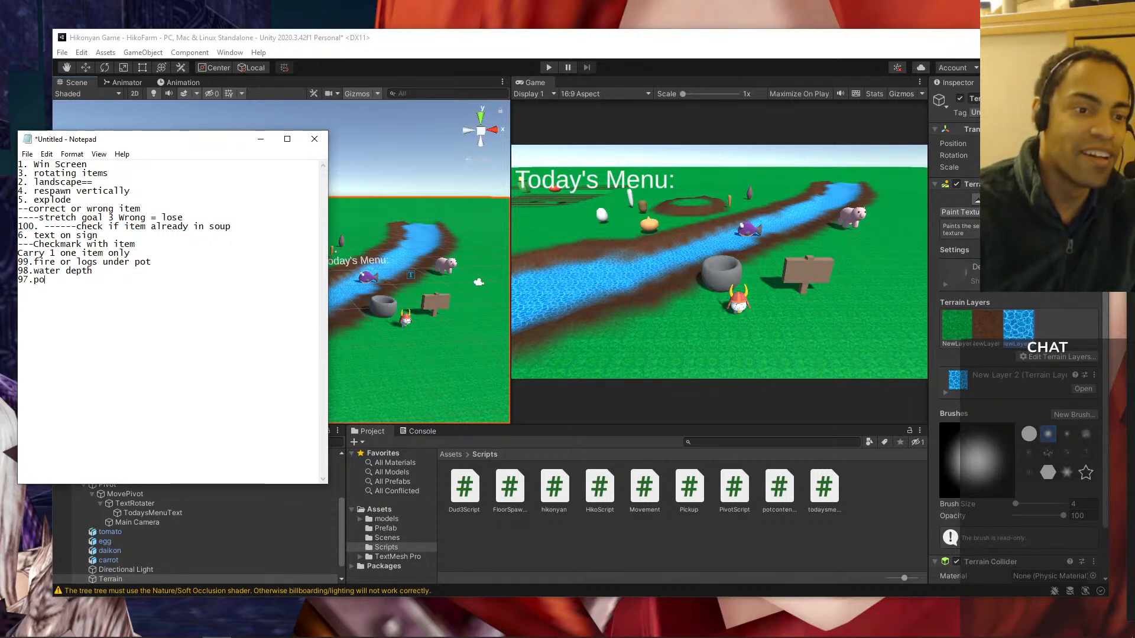
pyautogui.write('b')
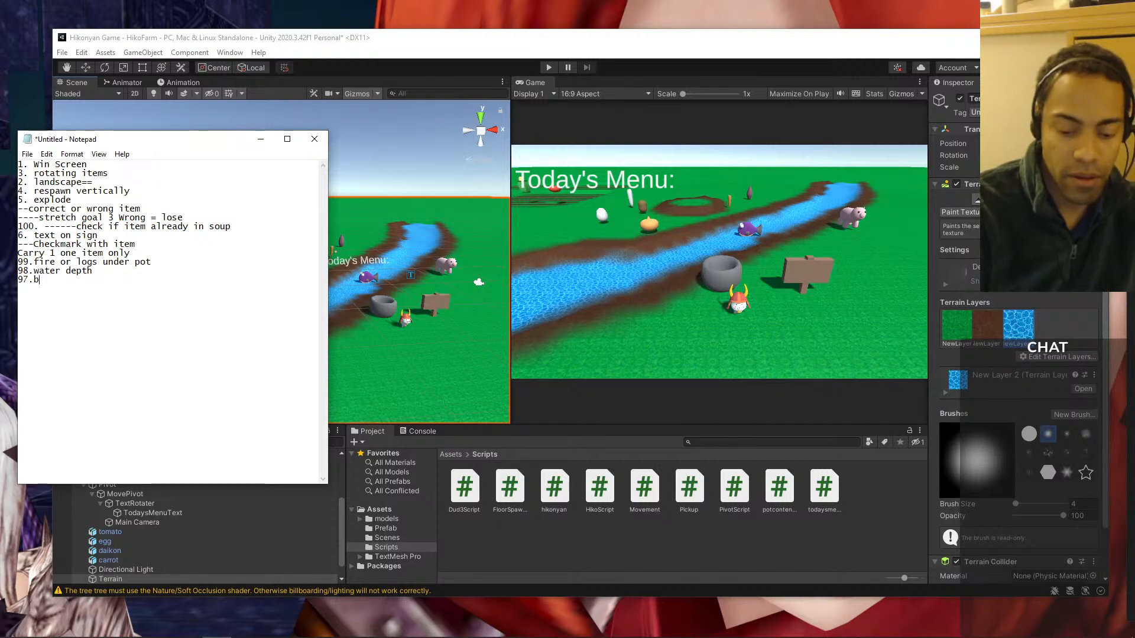
pyautogui.write('iroth')
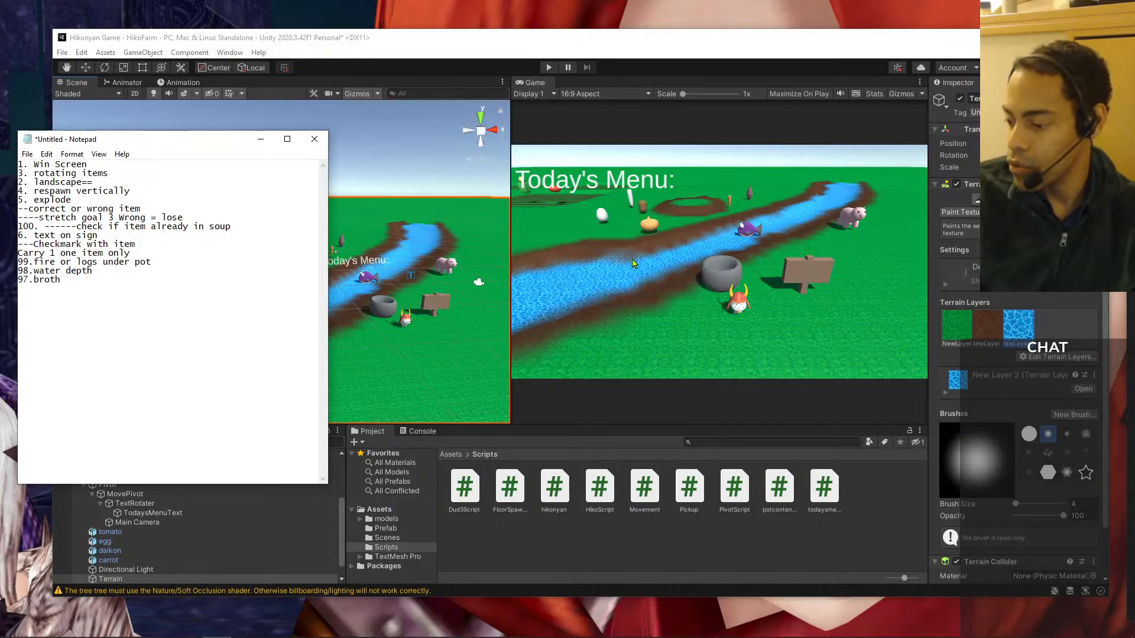
# - In Unity, activate the Canvas object and inspect its Text (TMP) child in the Scene view
pyautogui.moveTo(710, 633)
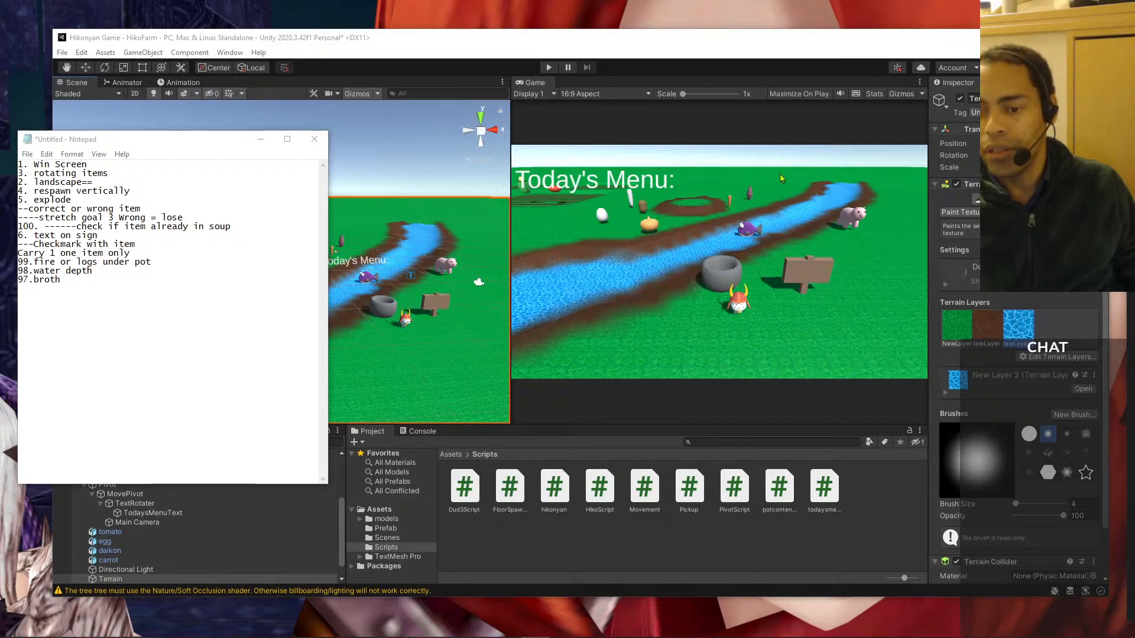
pyautogui.moveTo(341, 528); pyautogui.dragTo(342, 539)
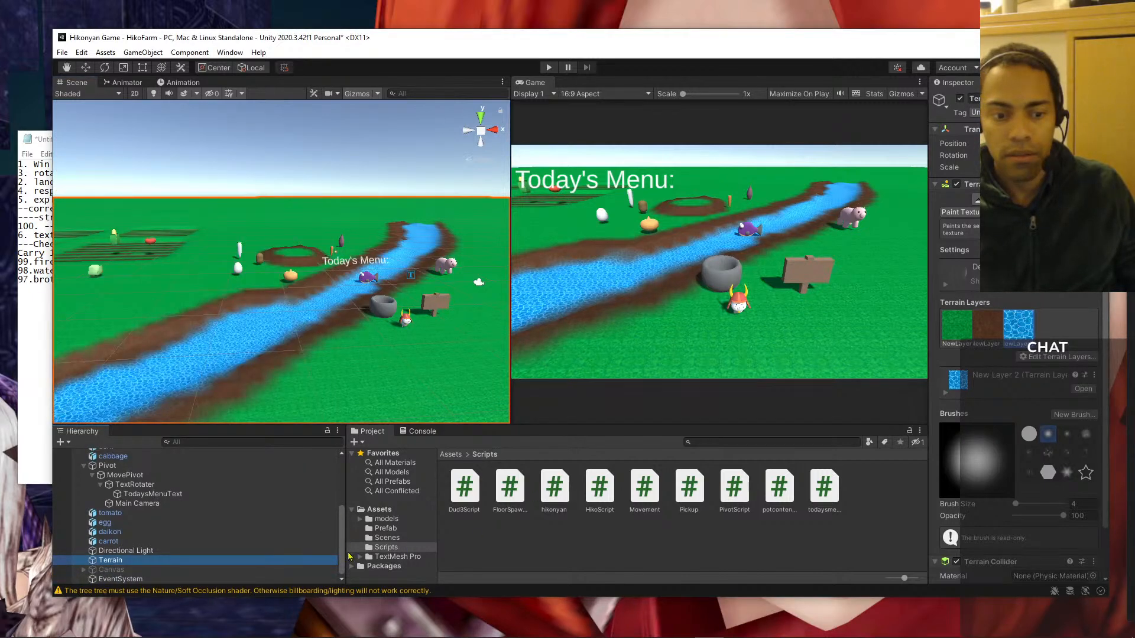
pyautogui.click(95, 571)
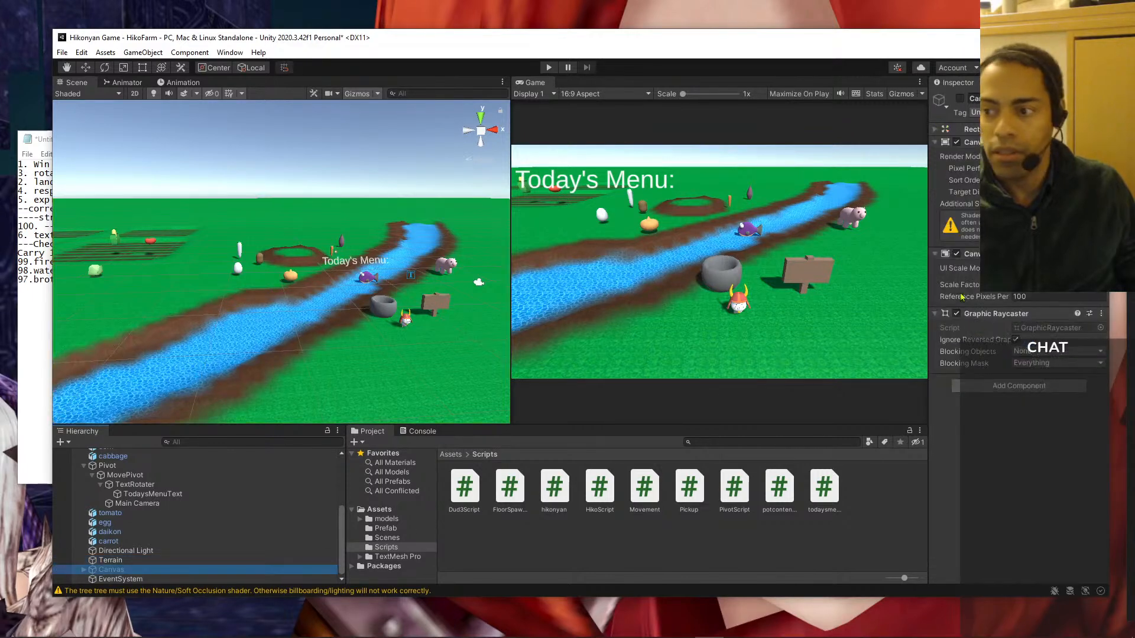
pyautogui.click(960, 99)
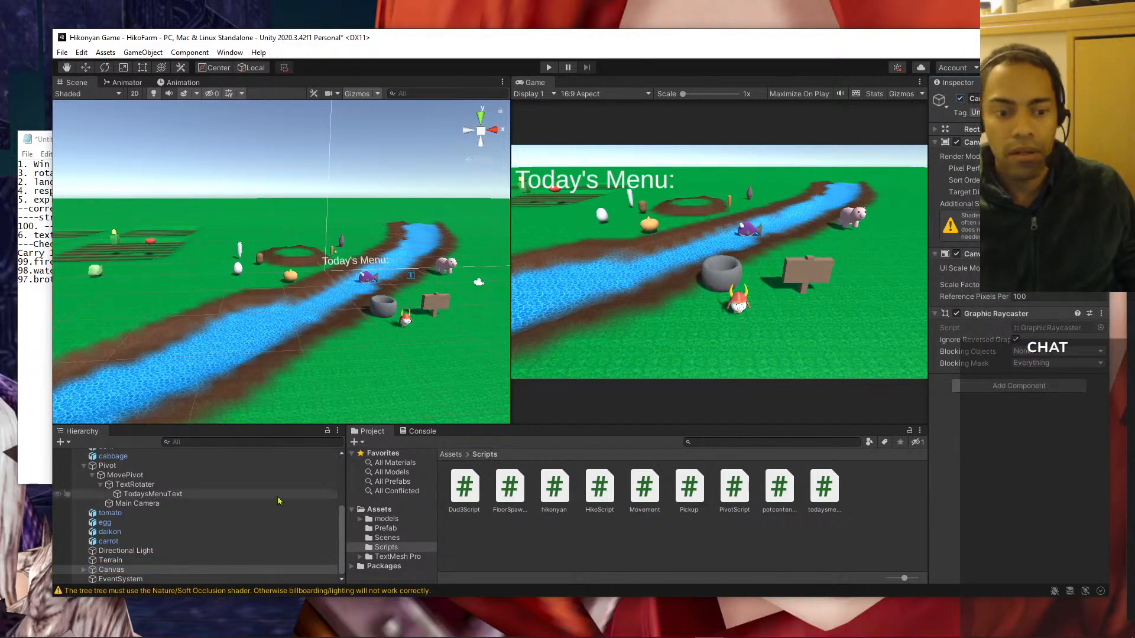
pyautogui.click(83, 569)
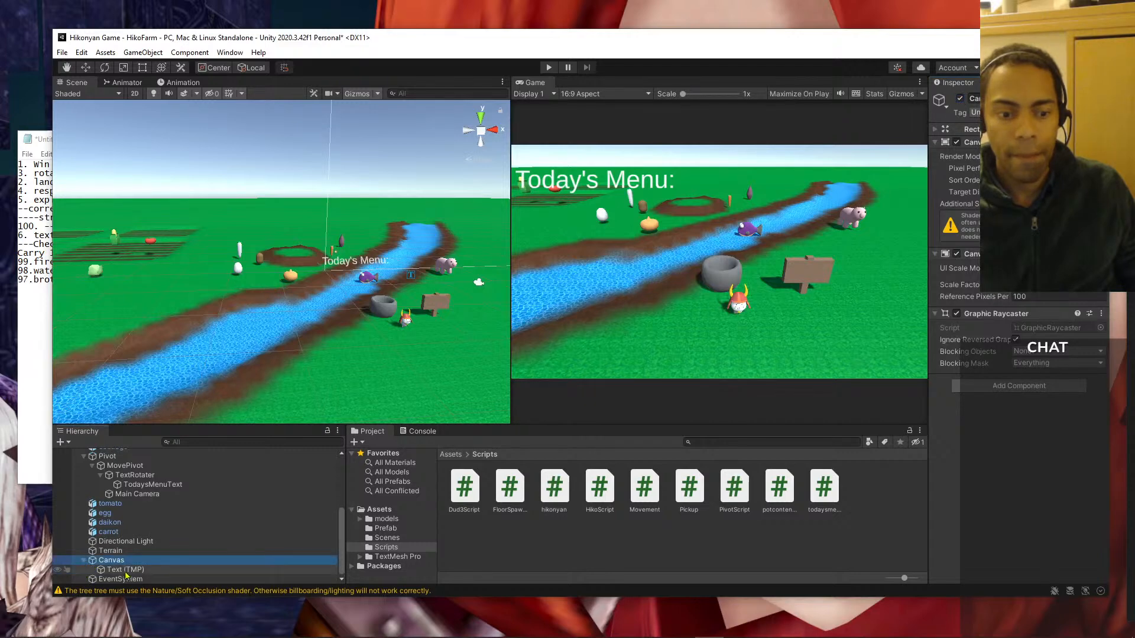
pyautogui.click(125, 574)
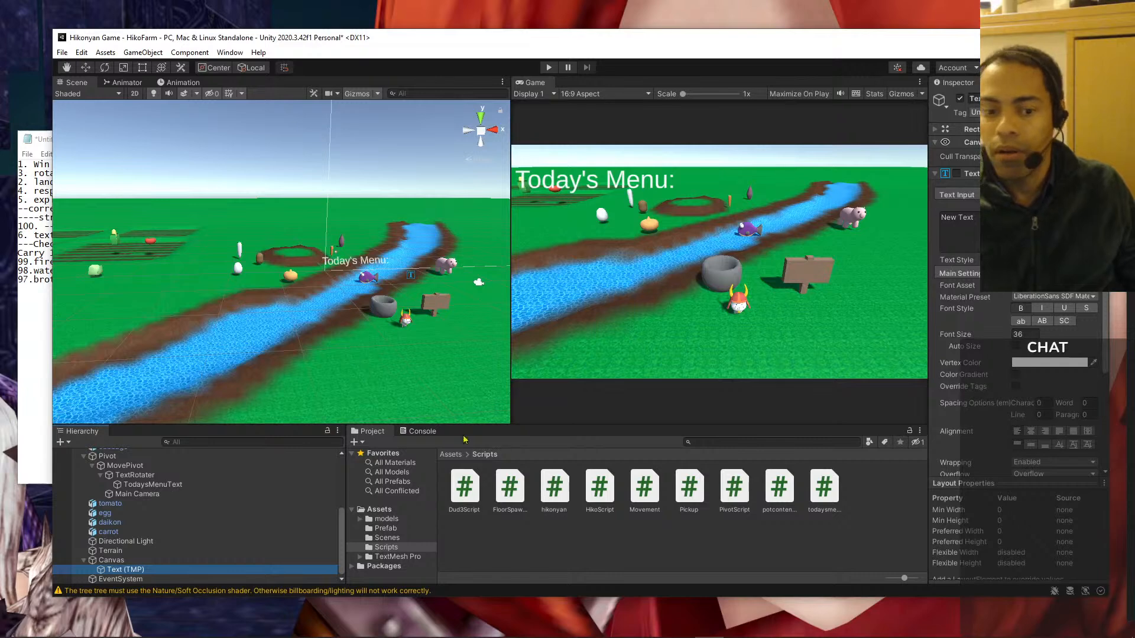
pyautogui.doubleClick(118, 570)
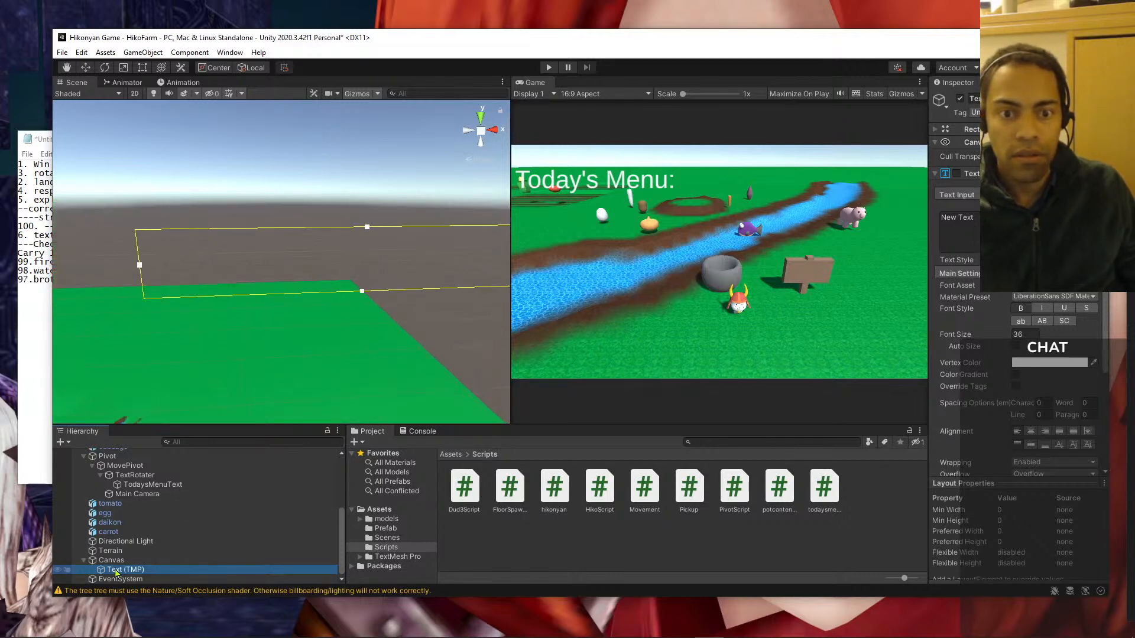
pyautogui.scroll(-6, 379, 368)
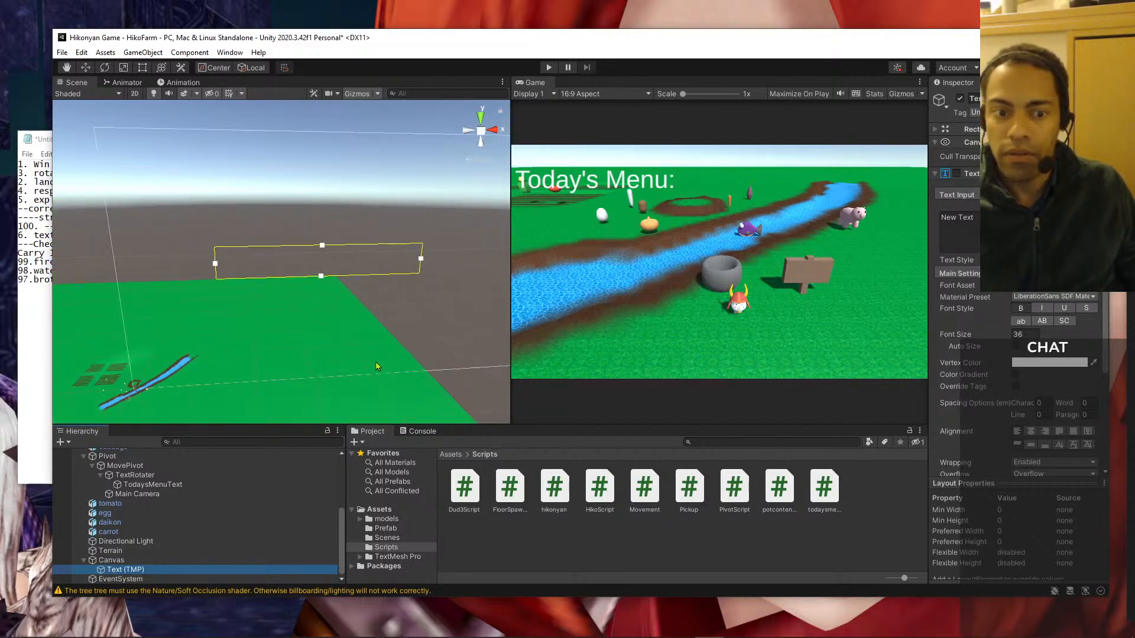
pyautogui.scroll(-4, 378, 368)
pyautogui.scroll(8, 384, 360)
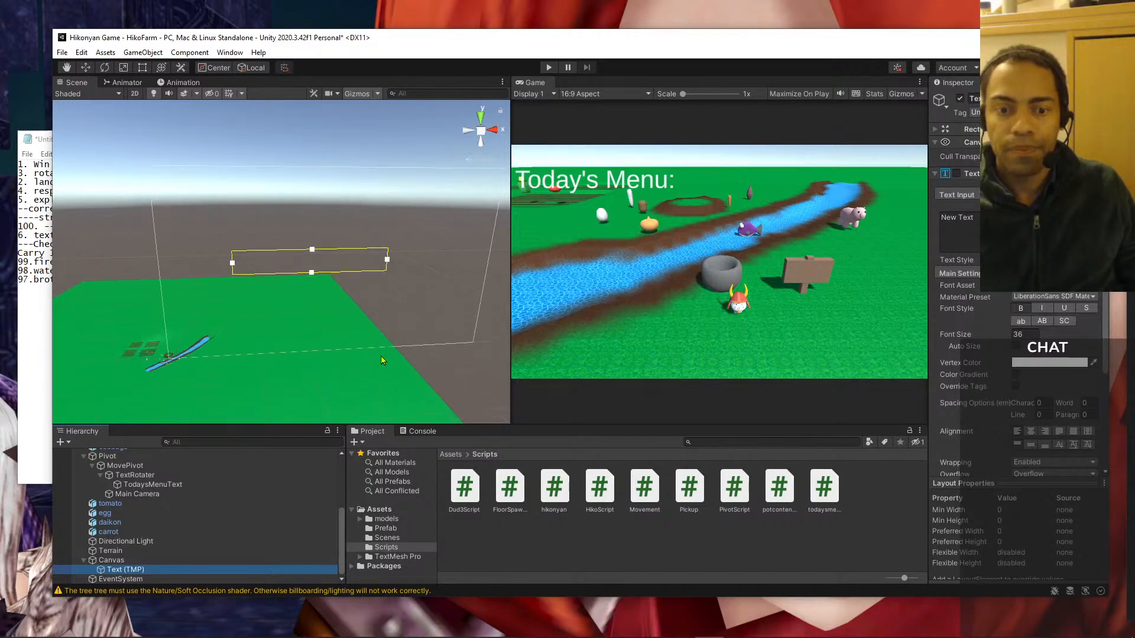
# - Collapse the Canvas in the hierarchy and deactivate it again
pyautogui.click(84, 561)
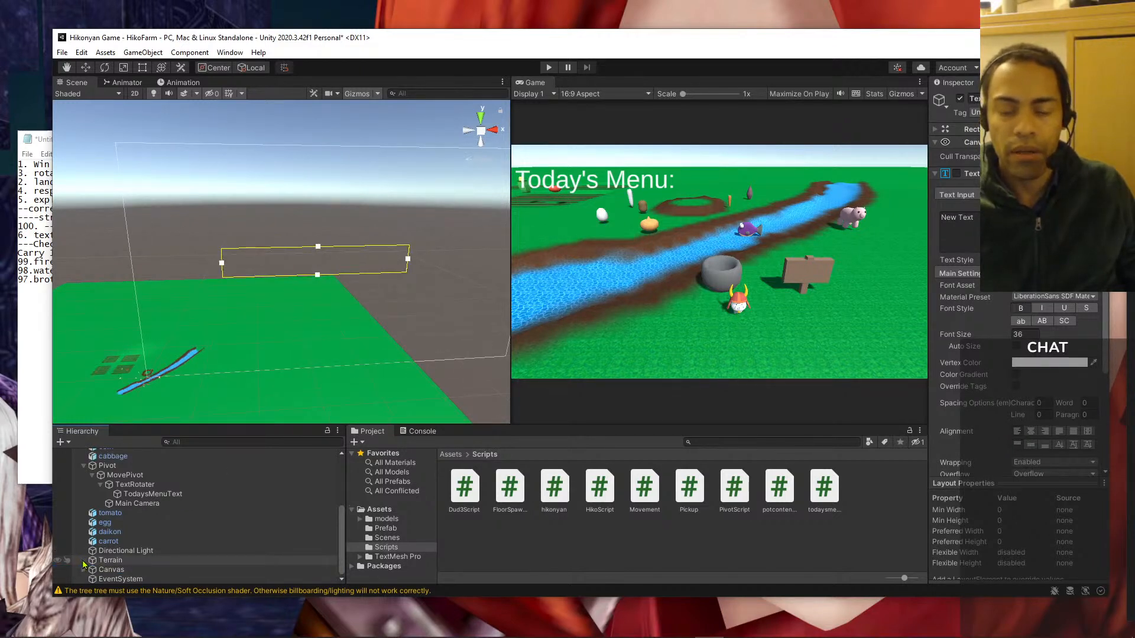
pyautogui.click(122, 572)
pyautogui.click(962, 88)
pyautogui.click(960, 99)
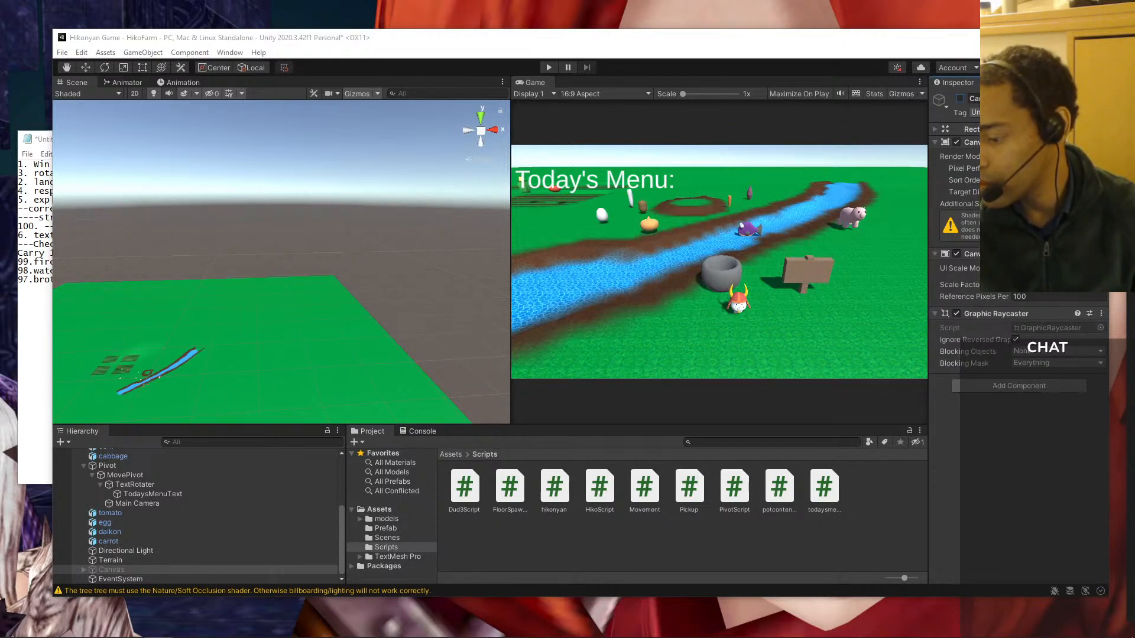
pyautogui.moveTo(709, 627)
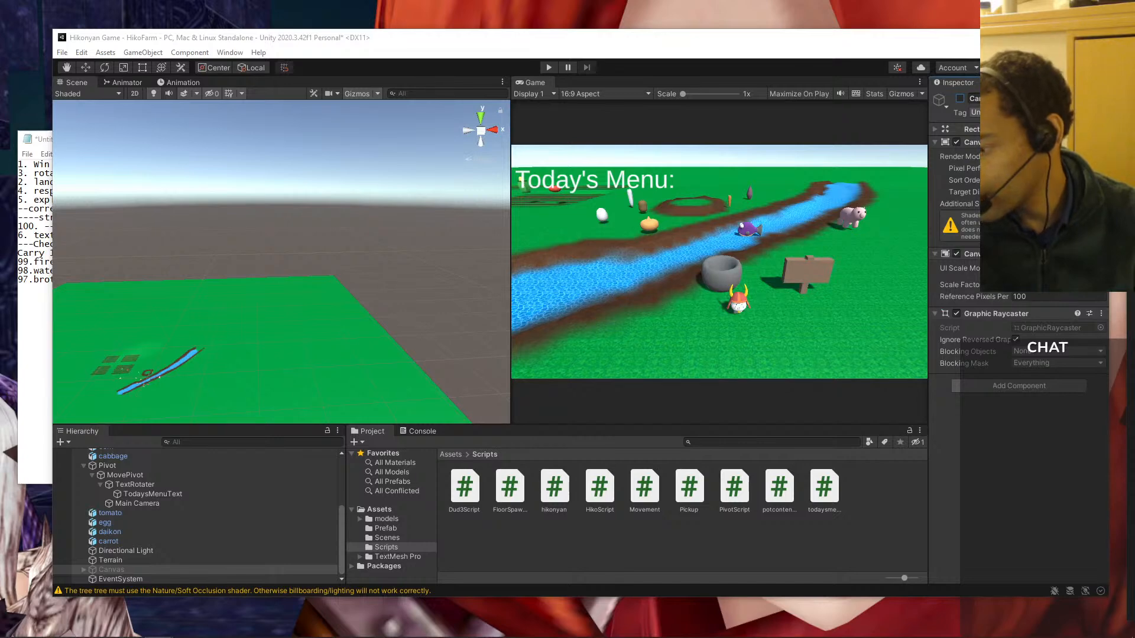
# - Switch to Mixamo in the browser and filter the animation library to the Dance genre
pyautogui.moveTo(1134, 1); pyautogui.dragTo(694, 99)
pyautogui.scroll(-5, 689, 388)
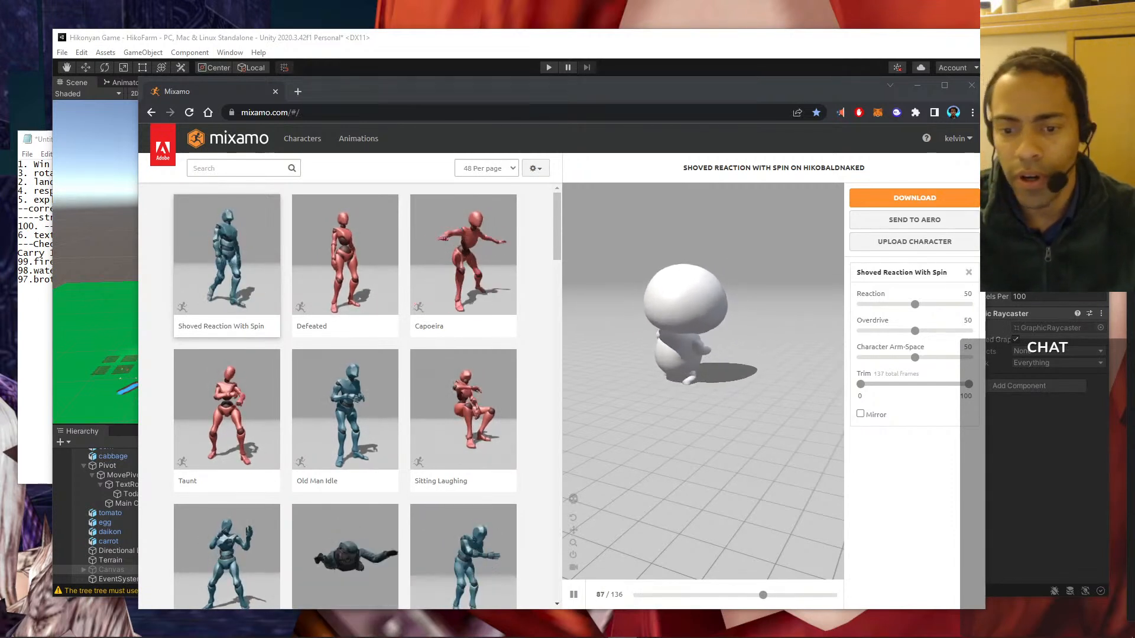
pyautogui.click(255, 169)
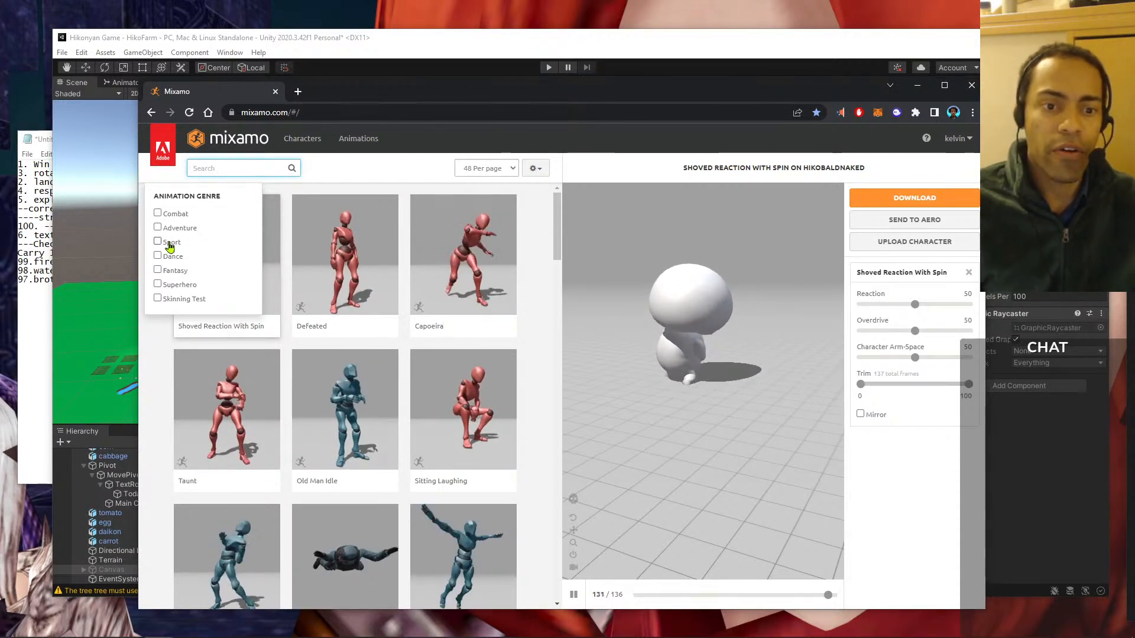
pyautogui.click(158, 257)
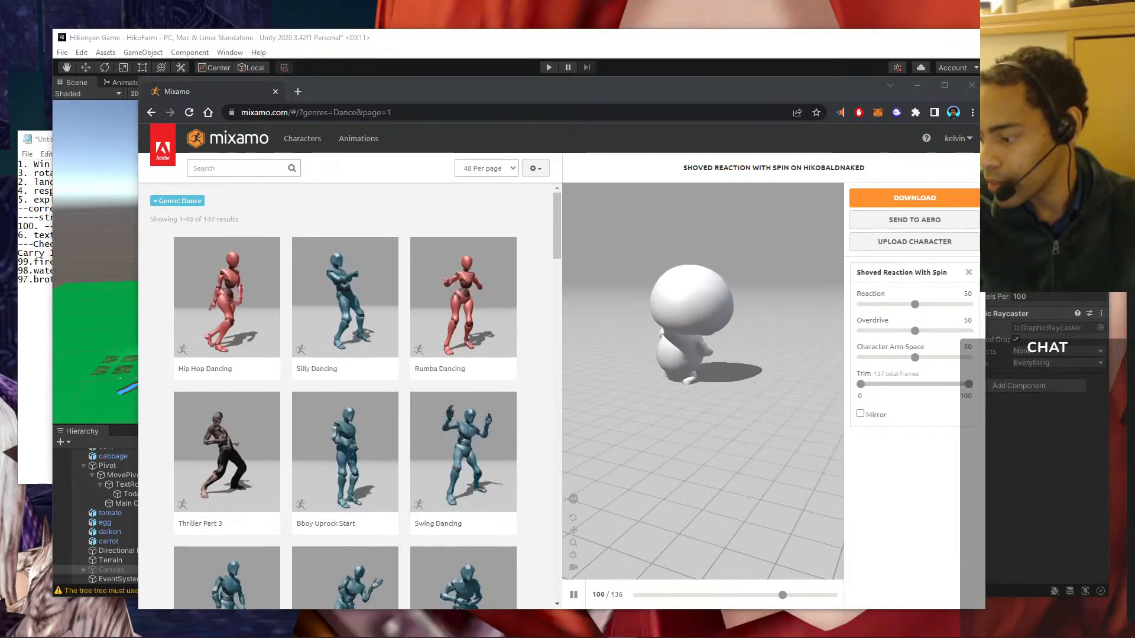
# - Preview Hip Hop Dancing and Silly Dancing on the character, setting Silly Dancing's Energy Level to 80 and increasing its Character Arm-Space
pyautogui.click(231, 307)
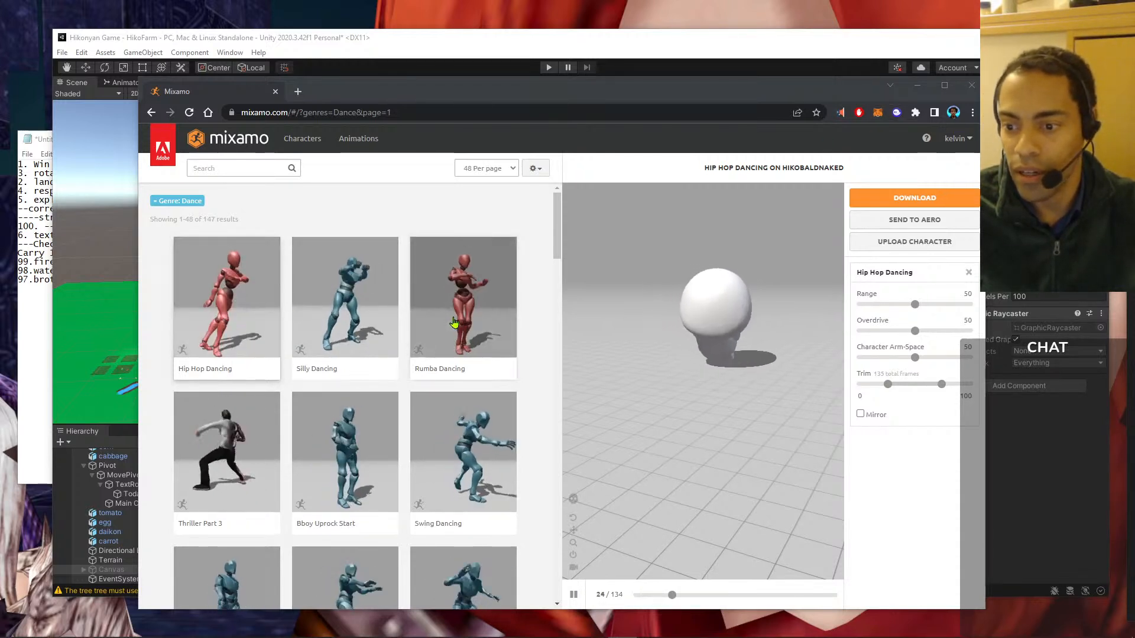
pyautogui.click(371, 260)
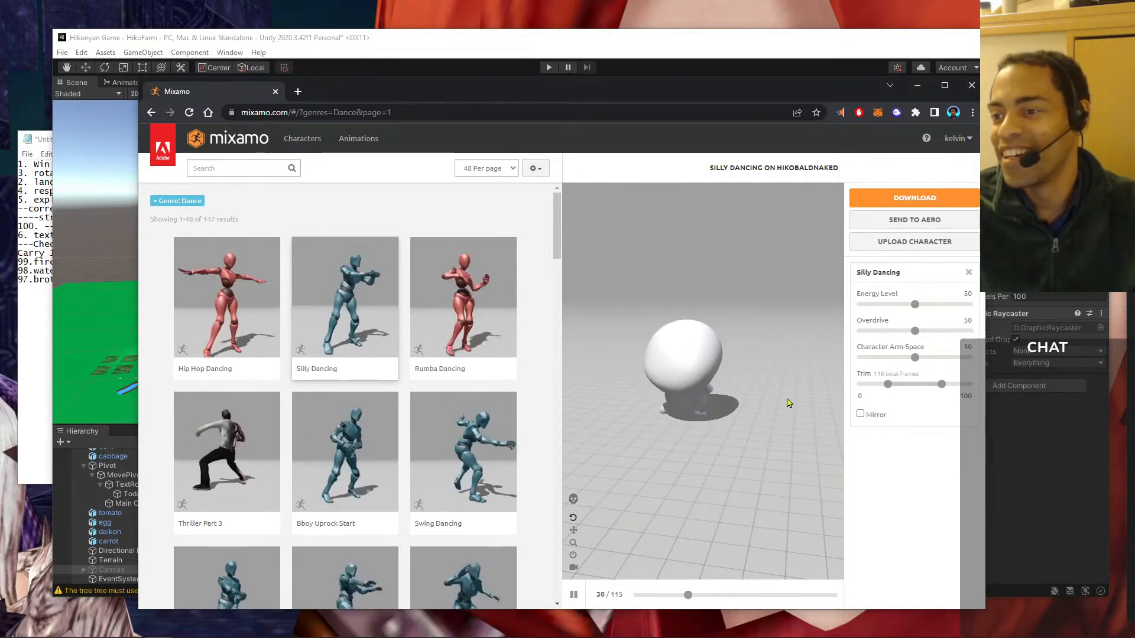
pyautogui.click(948, 314)
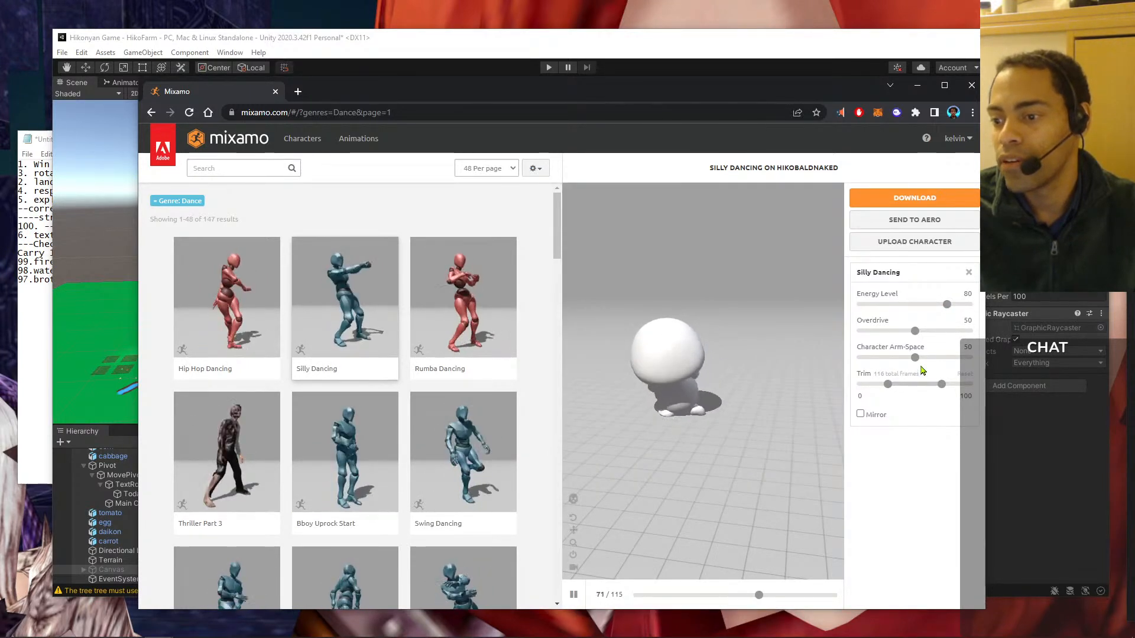
pyautogui.click(947, 359)
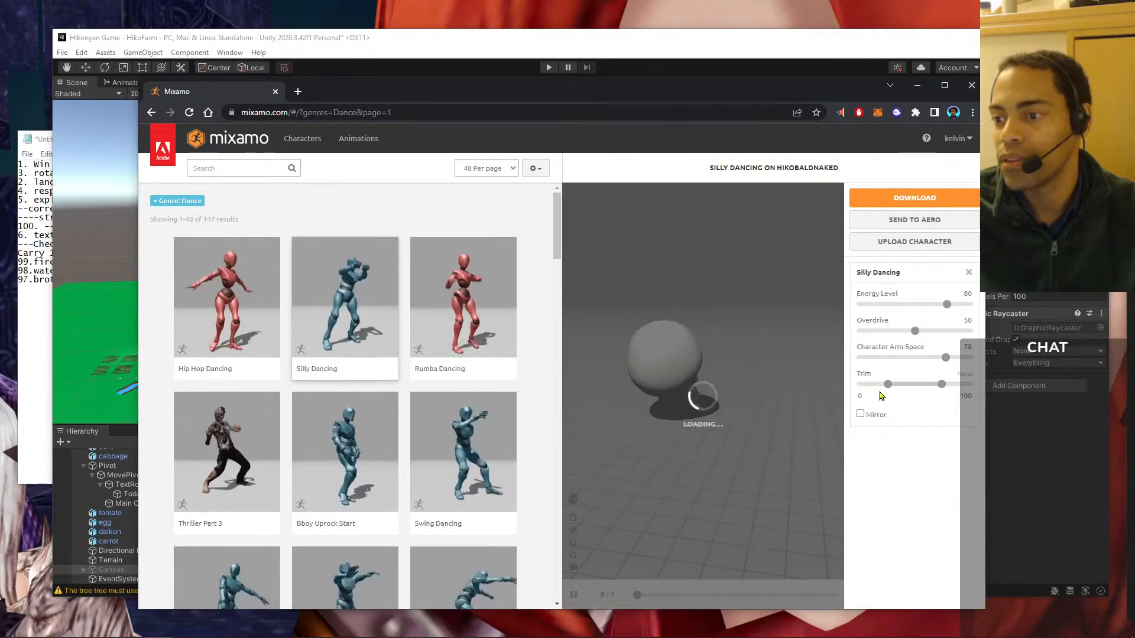
# - Preview Rumba Dancing, Thriller Part 3, Bboy Uprock Start, Swing Dancing and Bboy Hip Hop Move on the character
pyautogui.click(479, 295)
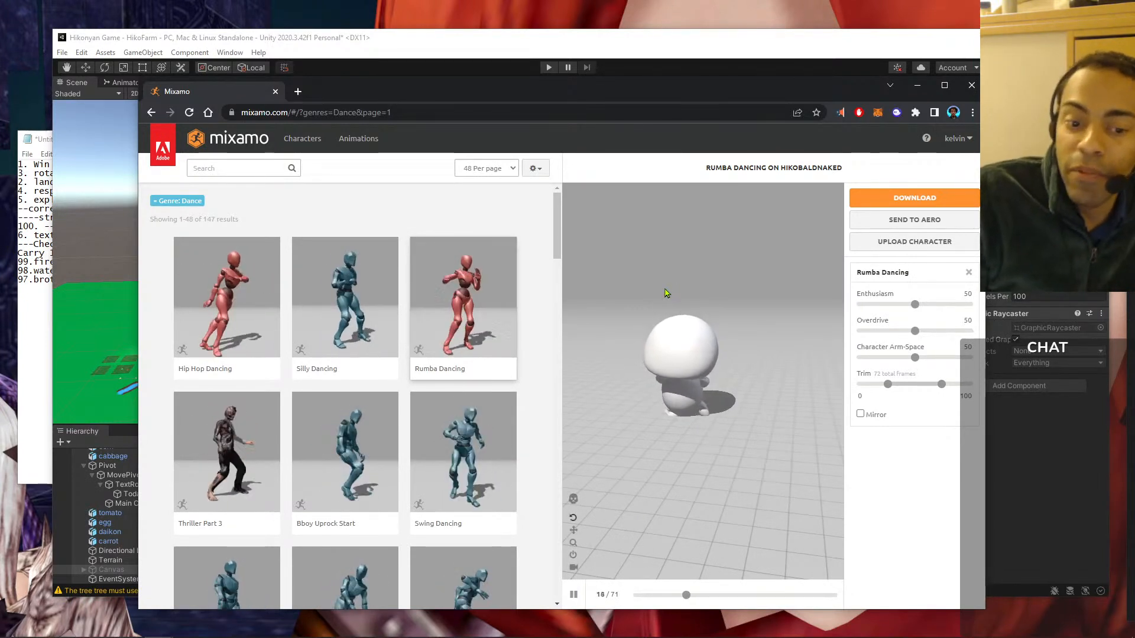
pyautogui.click(206, 460)
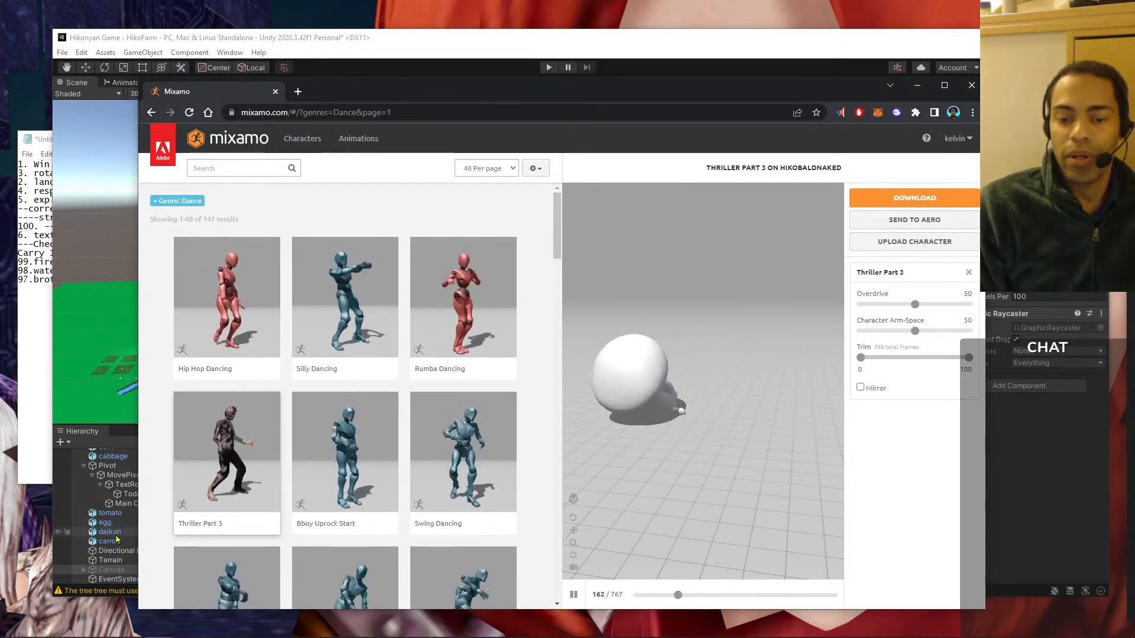
pyautogui.click(379, 461)
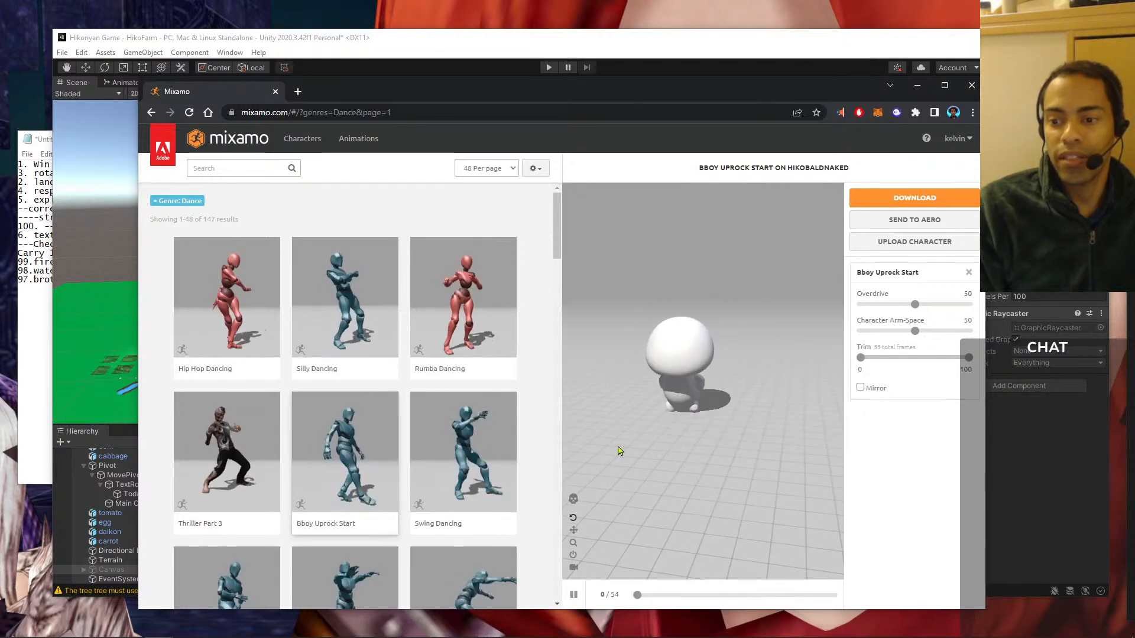
pyautogui.click(472, 449)
pyautogui.scroll(-2, 369, 478)
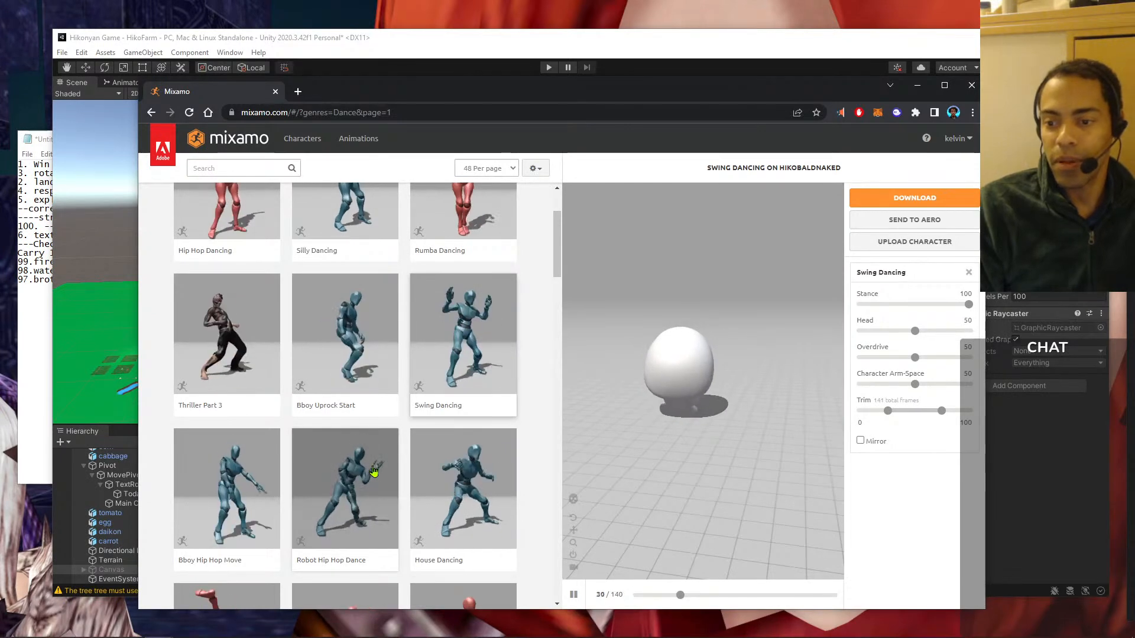
pyautogui.scroll(-2, 380, 457)
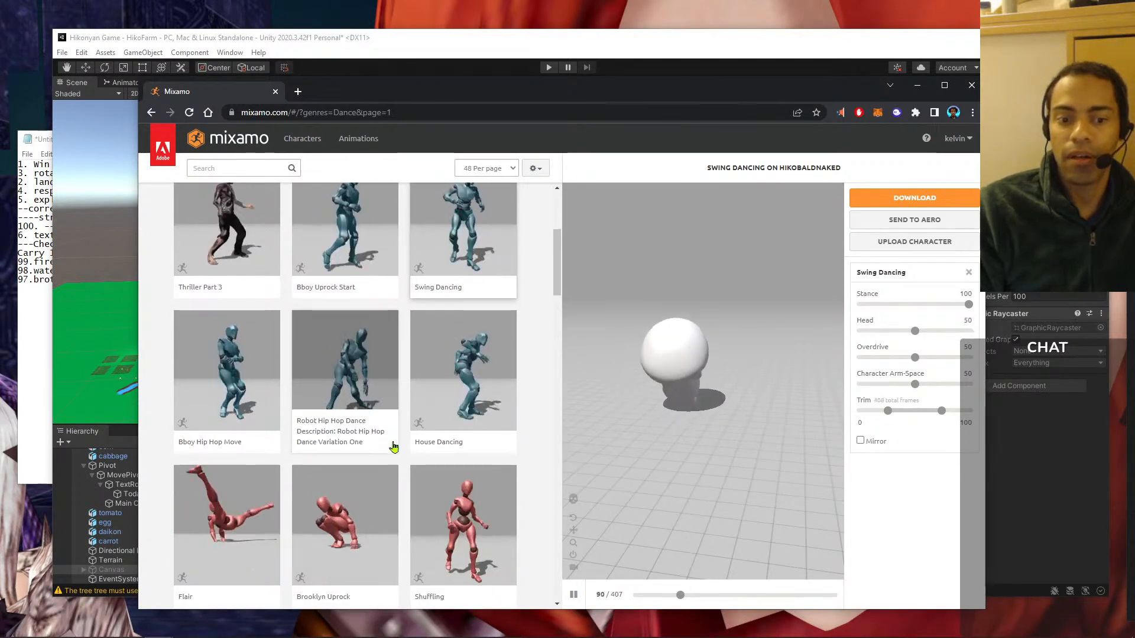
pyautogui.click(244, 361)
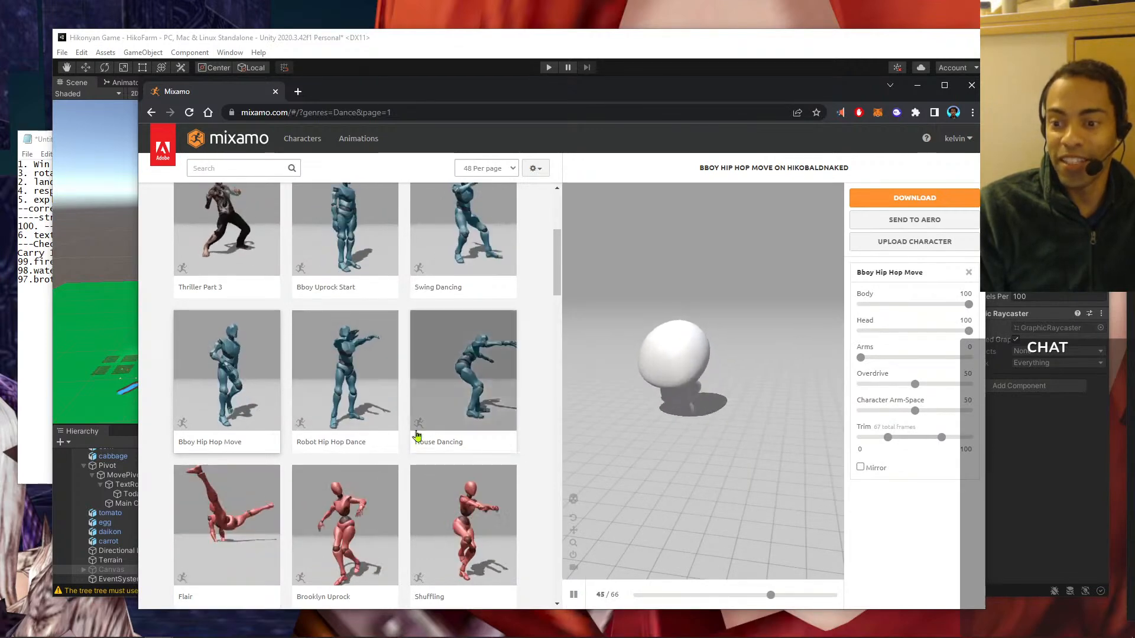
# - Apply the Flair animation to the character and download it in FBX for Unity format
pyautogui.click(237, 535)
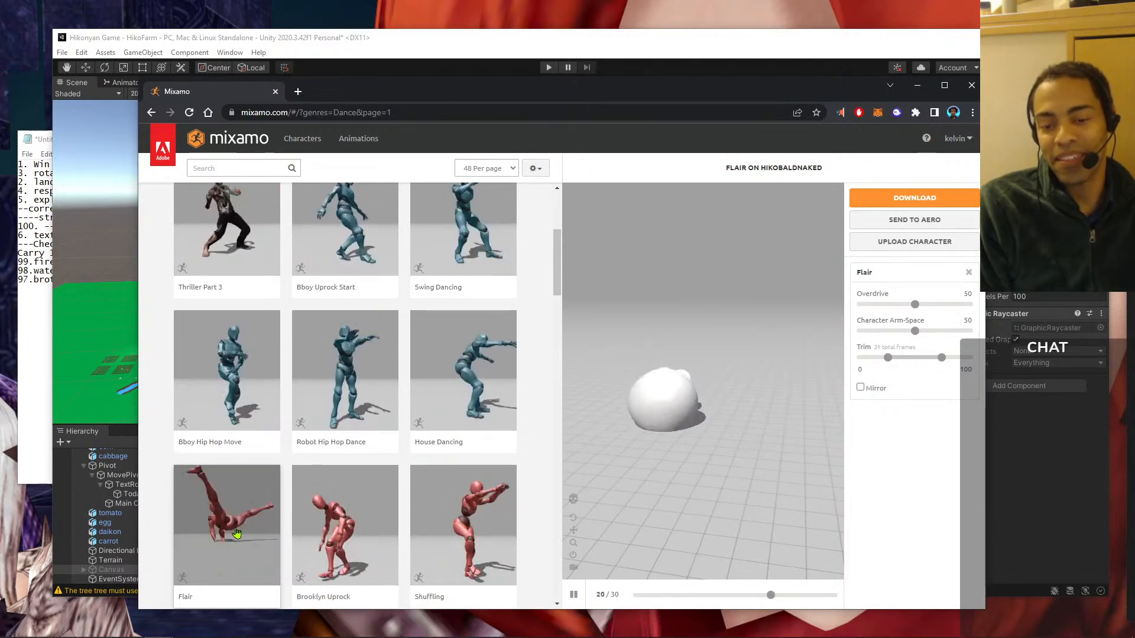
pyautogui.click(934, 204)
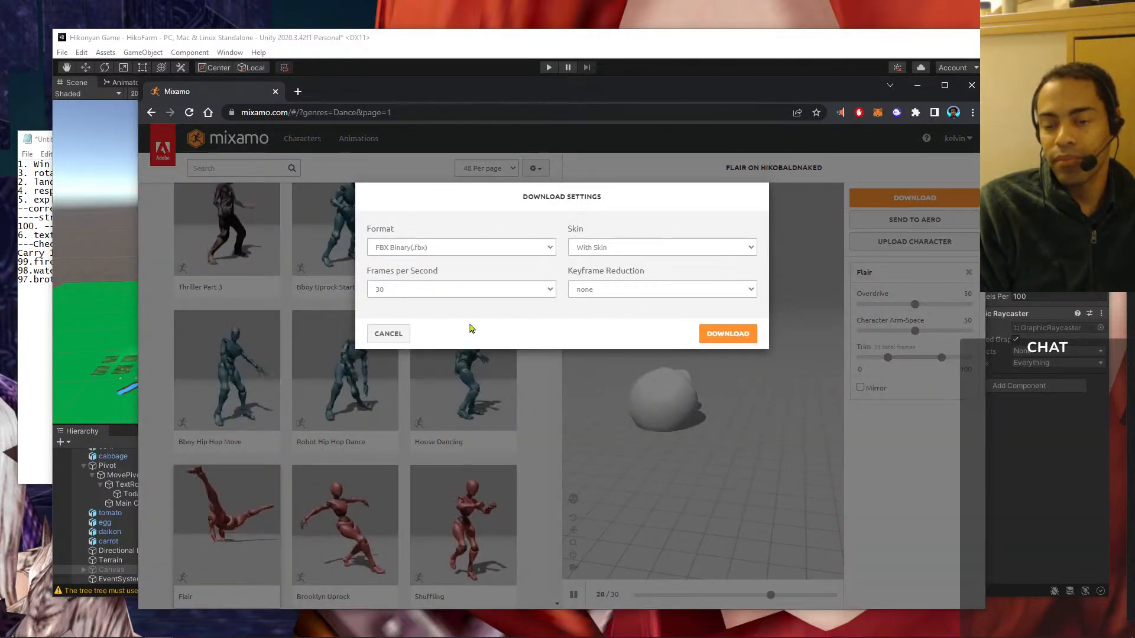
pyautogui.click(548, 249)
pyautogui.click(523, 279)
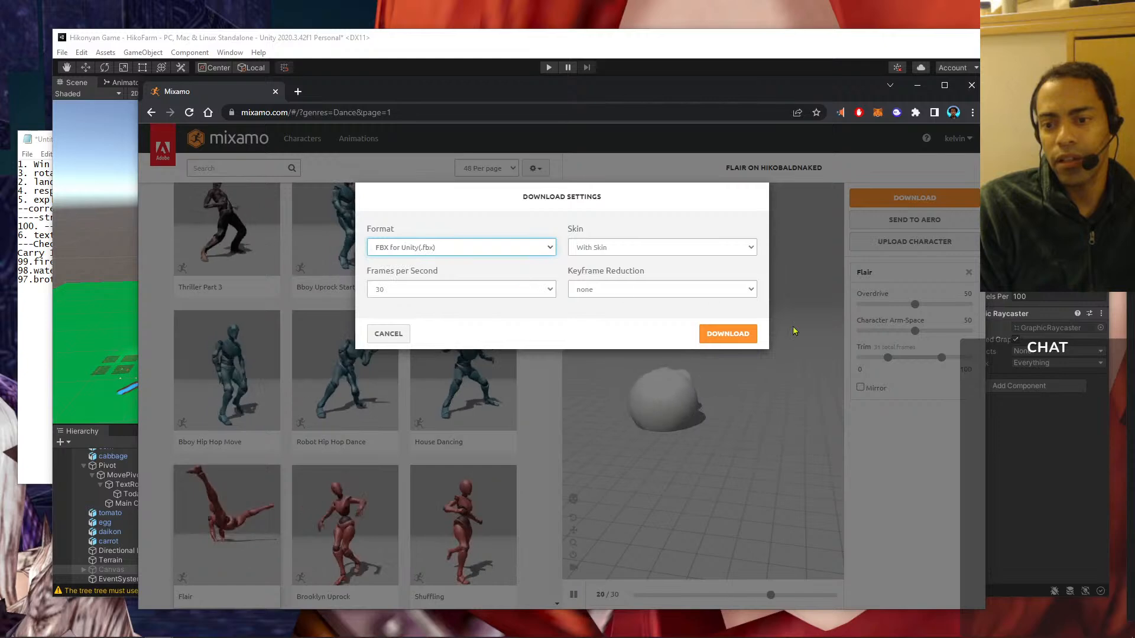
pyautogui.click(727, 334)
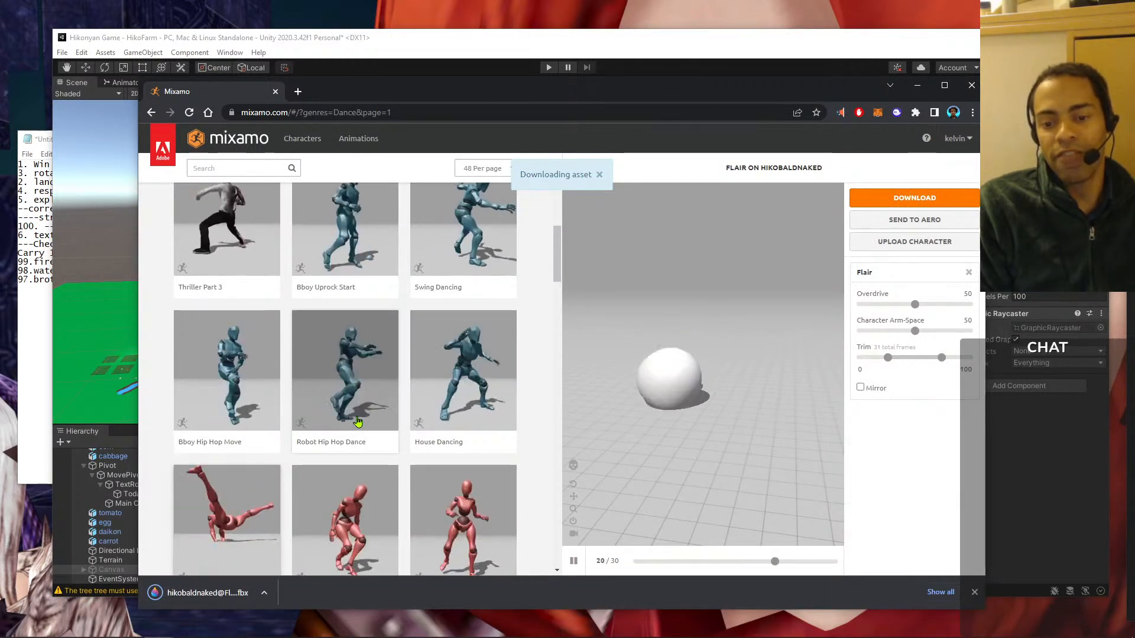
# - Preview House Dancing, and download the Robot Hip Hop Dance animation in FBX for Unity format
pyautogui.click(455, 396)
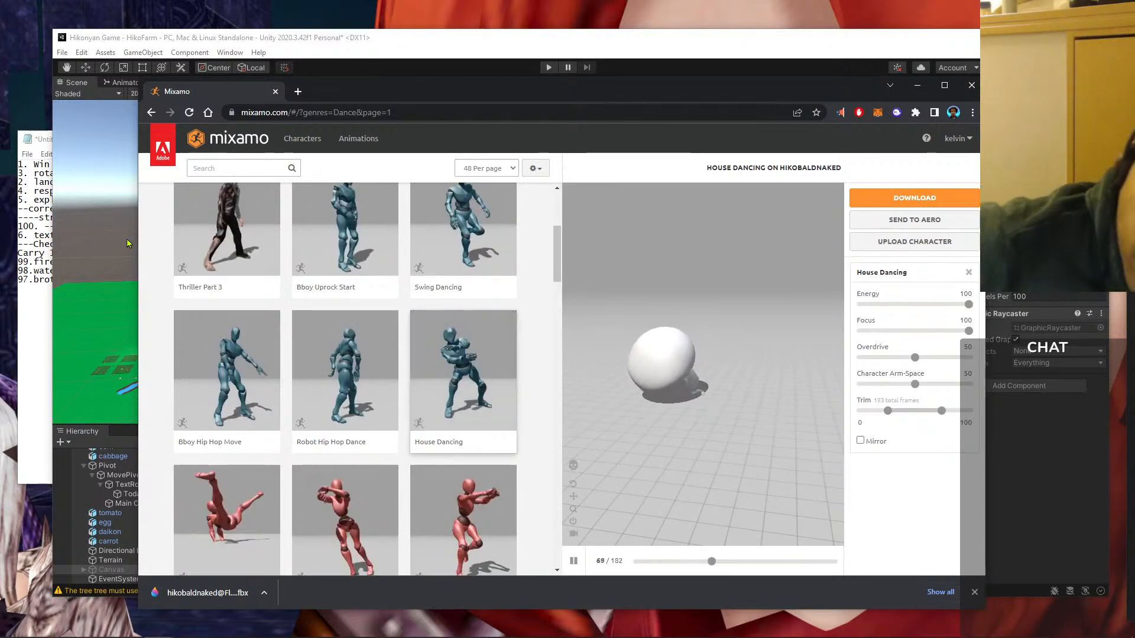
pyautogui.click(370, 386)
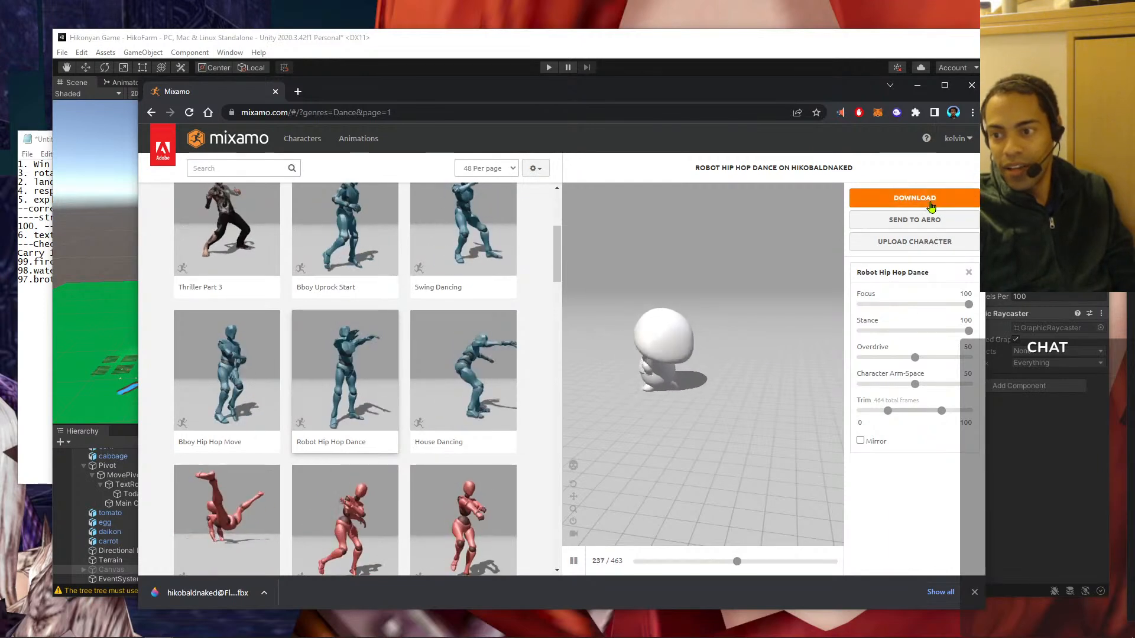
pyautogui.click(930, 207)
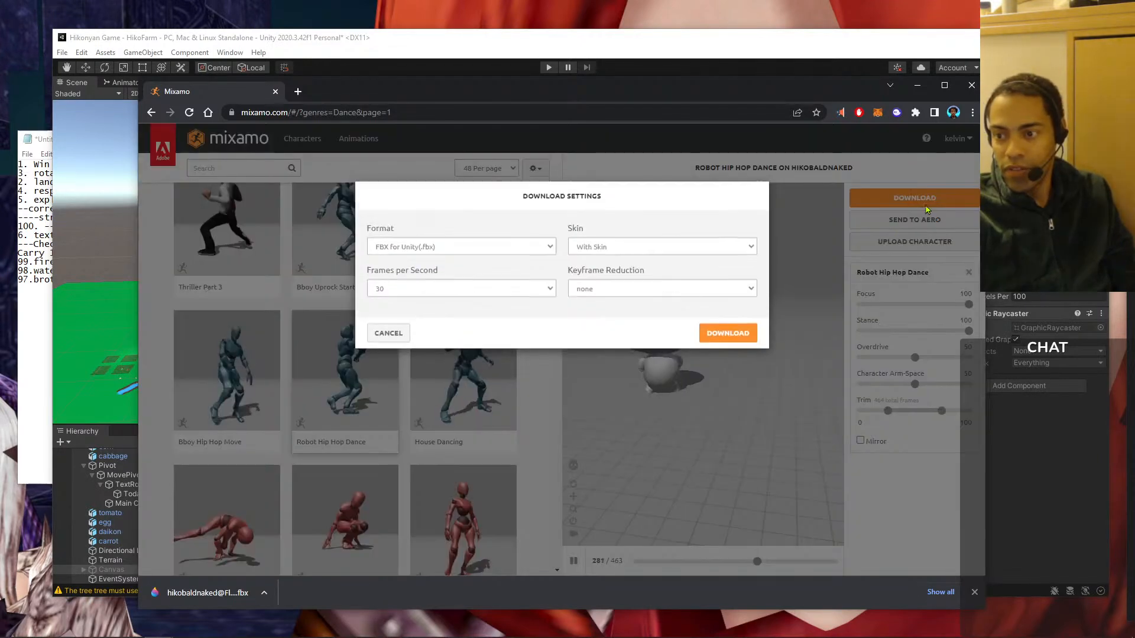
pyautogui.click(740, 334)
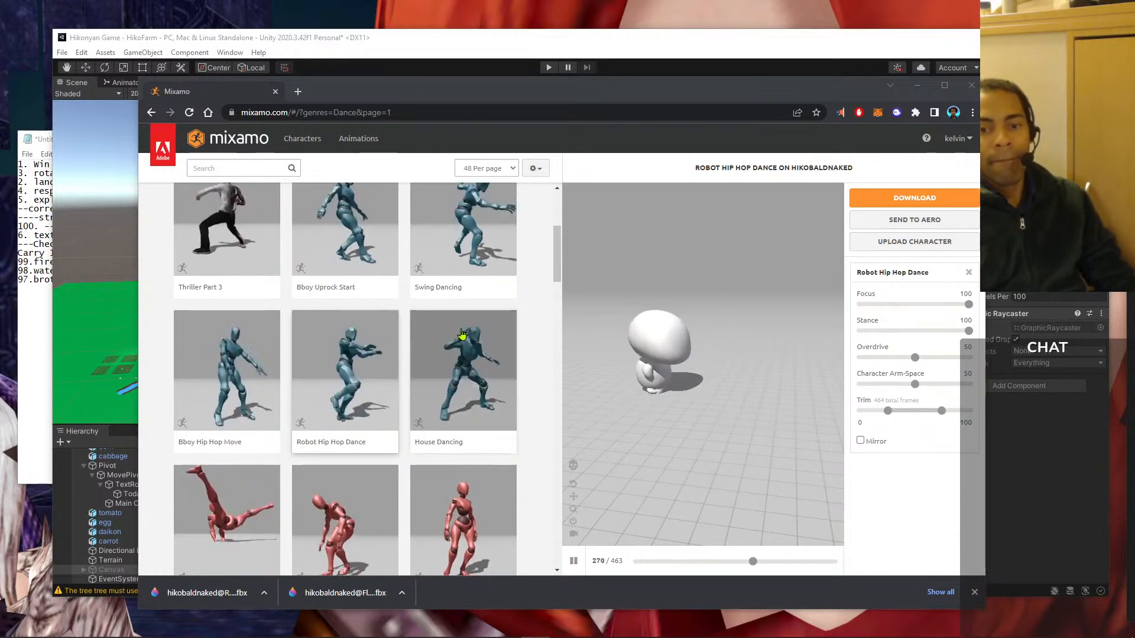
# - Preview House Dancing again, and download the Shuffling animation in FBX for Unity format
pyautogui.click(470, 389)
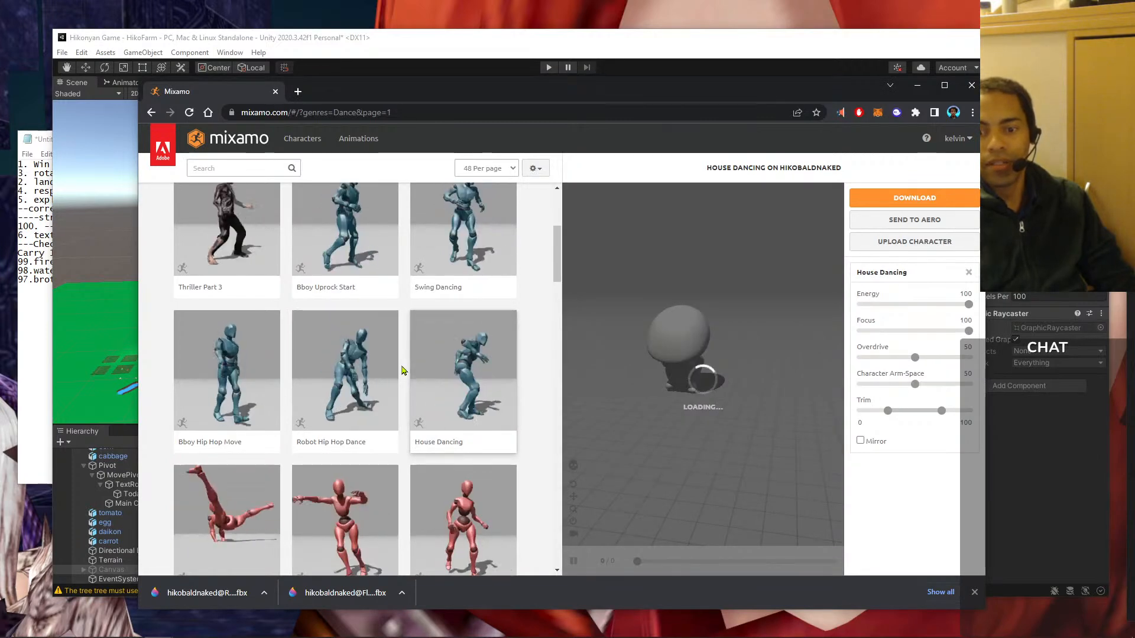
pyautogui.scroll(-3, 401, 370)
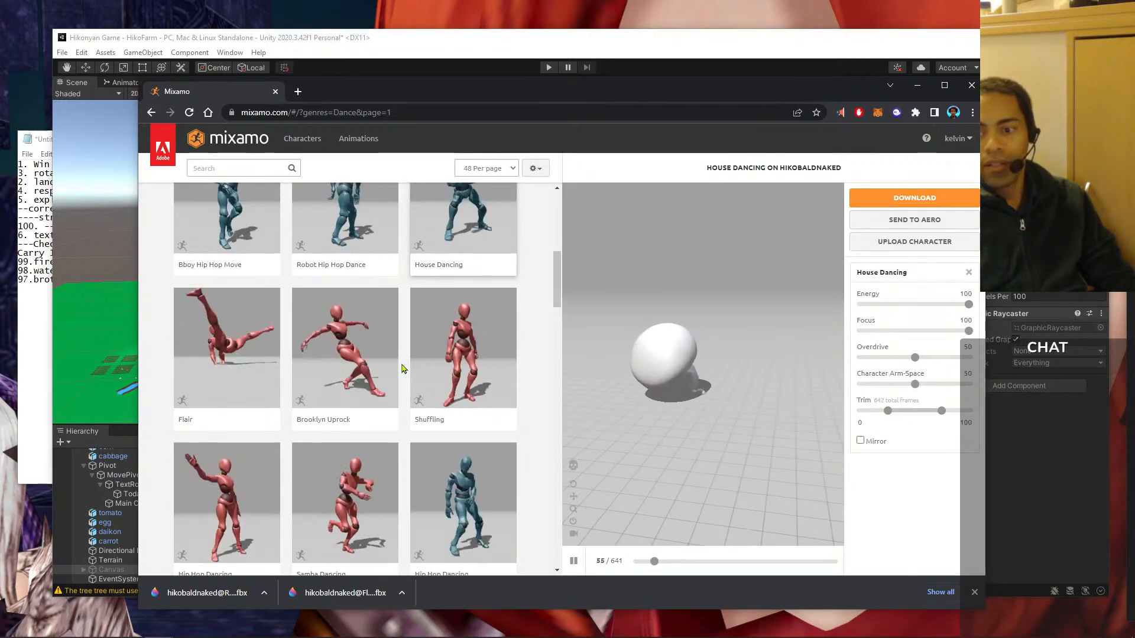
pyautogui.click(489, 357)
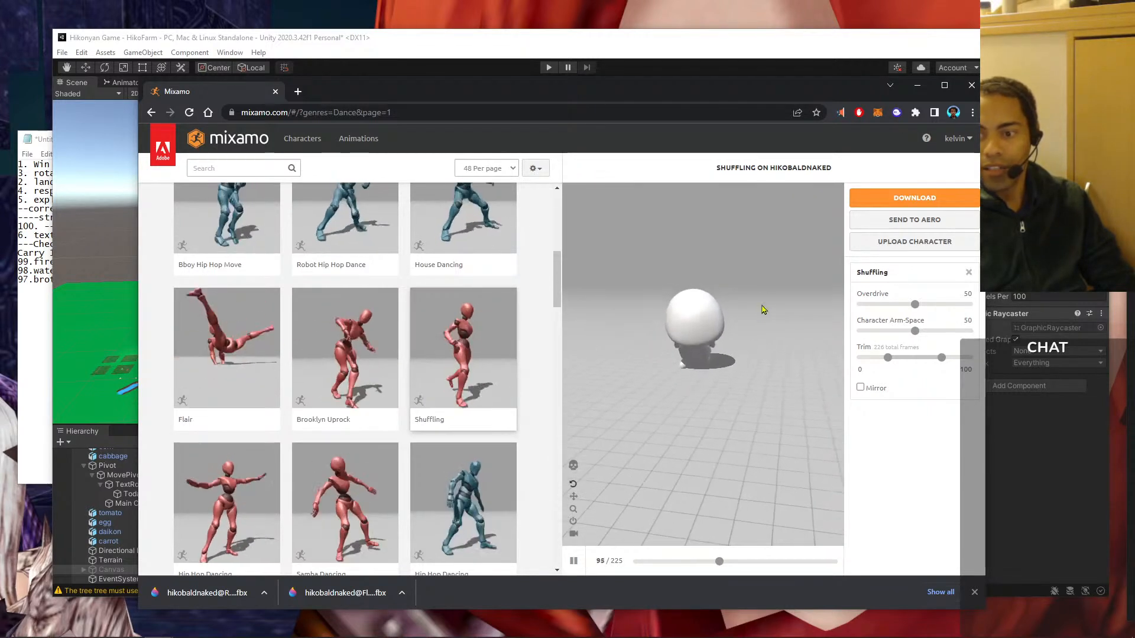
pyautogui.click(908, 198)
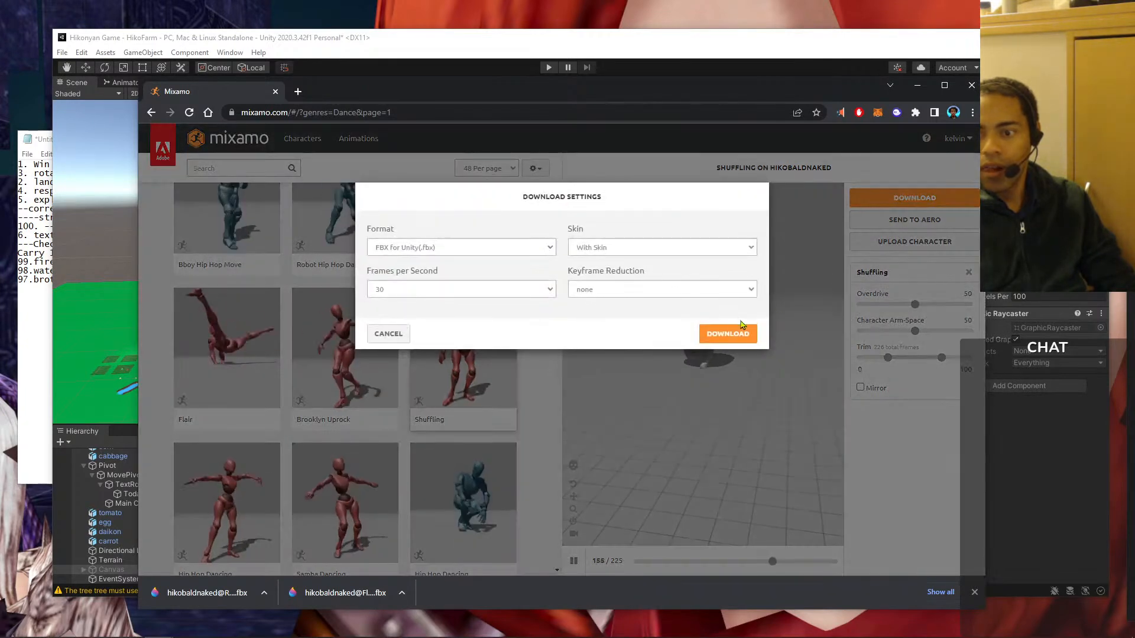
pyautogui.click(726, 334)
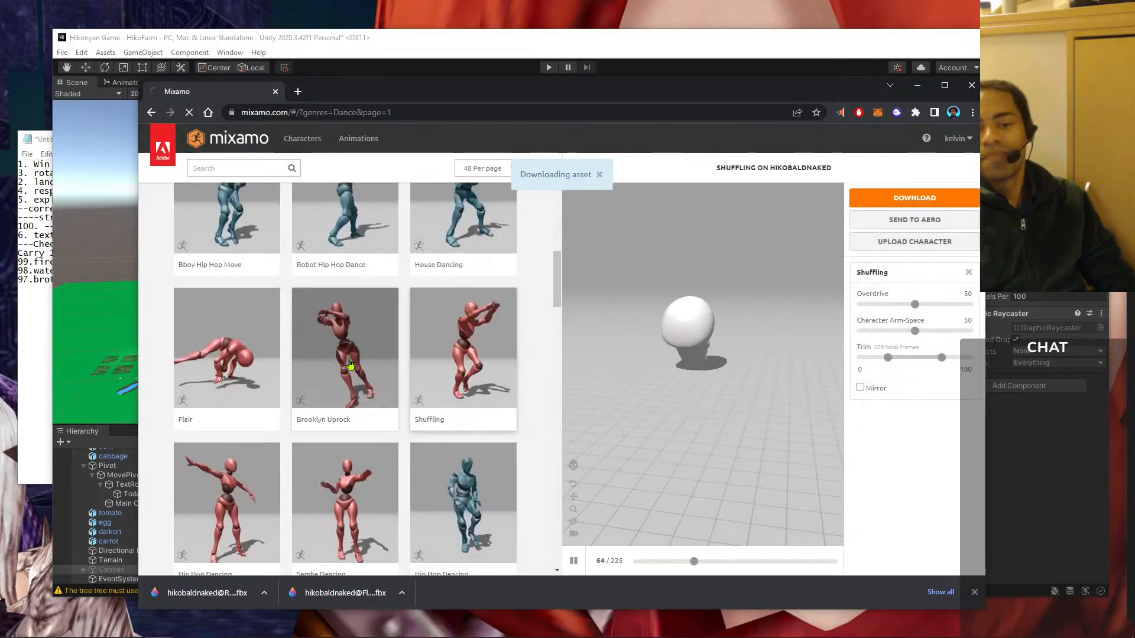
# - Preview Brooklyn Uprock and two Hip Hop Dancing variants on the character with skeleton view enabled
pyautogui.click(350, 364)
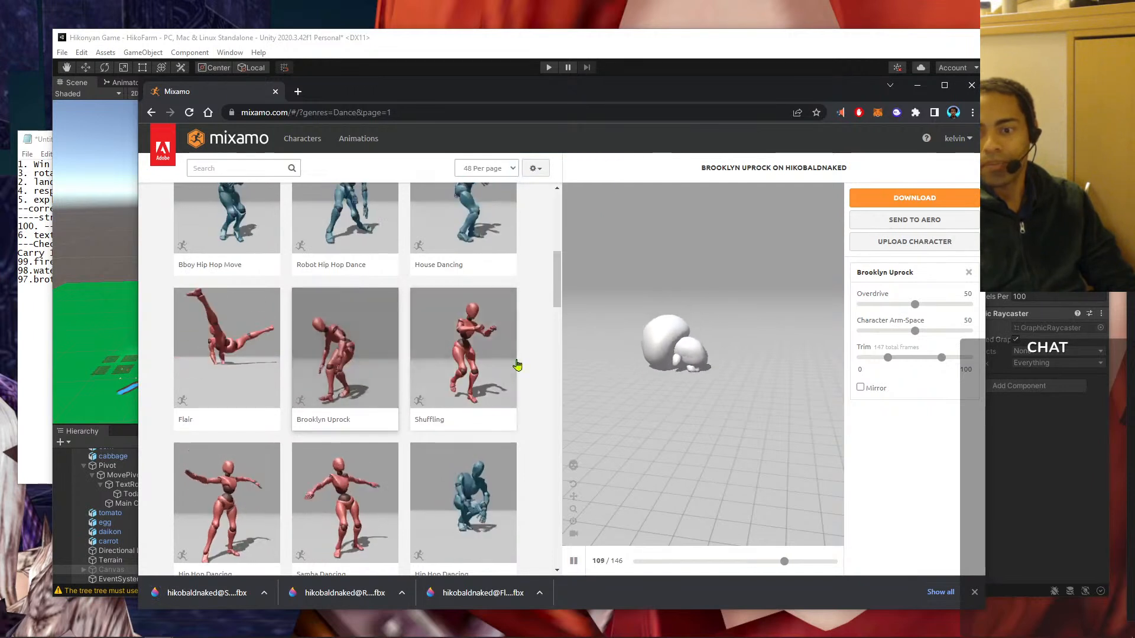
pyautogui.click(573, 467)
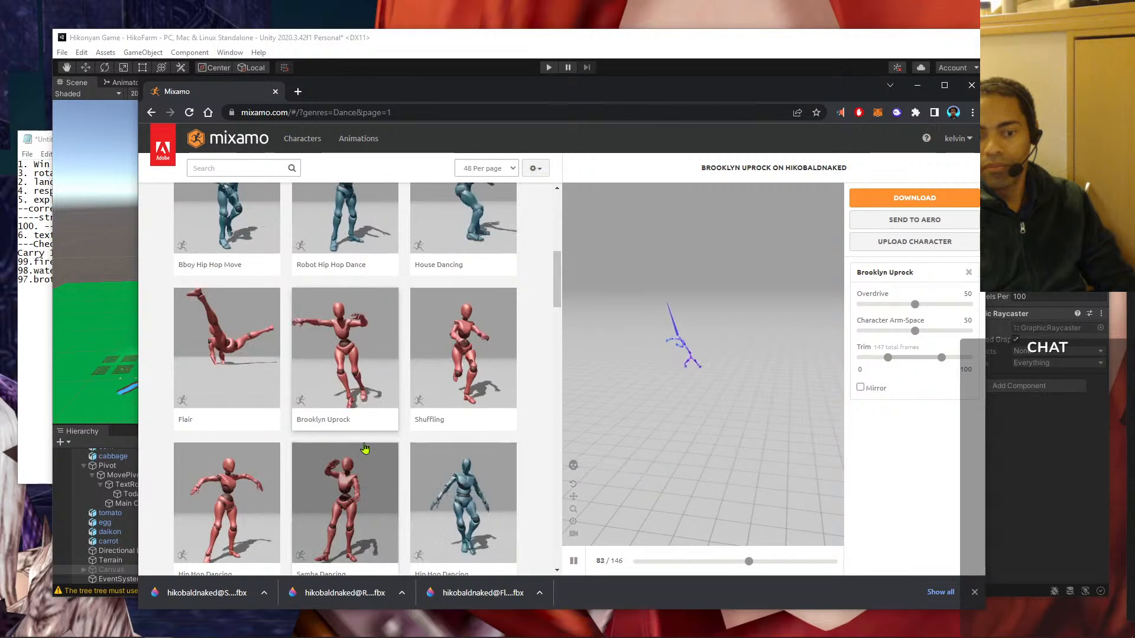
pyautogui.scroll(-4, 367, 428)
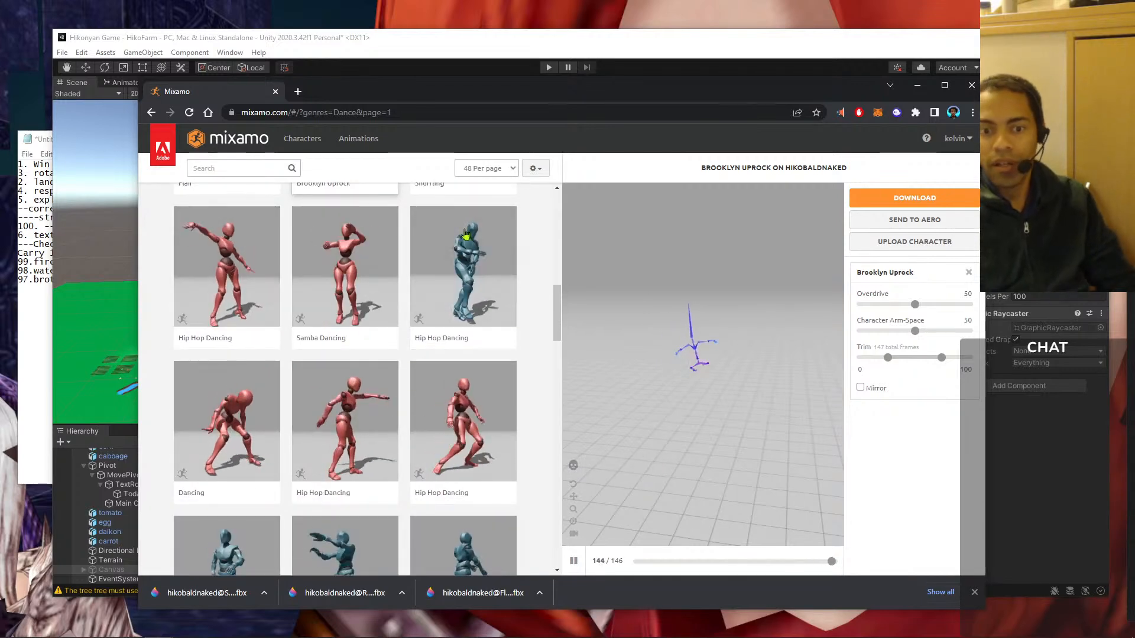
pyautogui.click(244, 254)
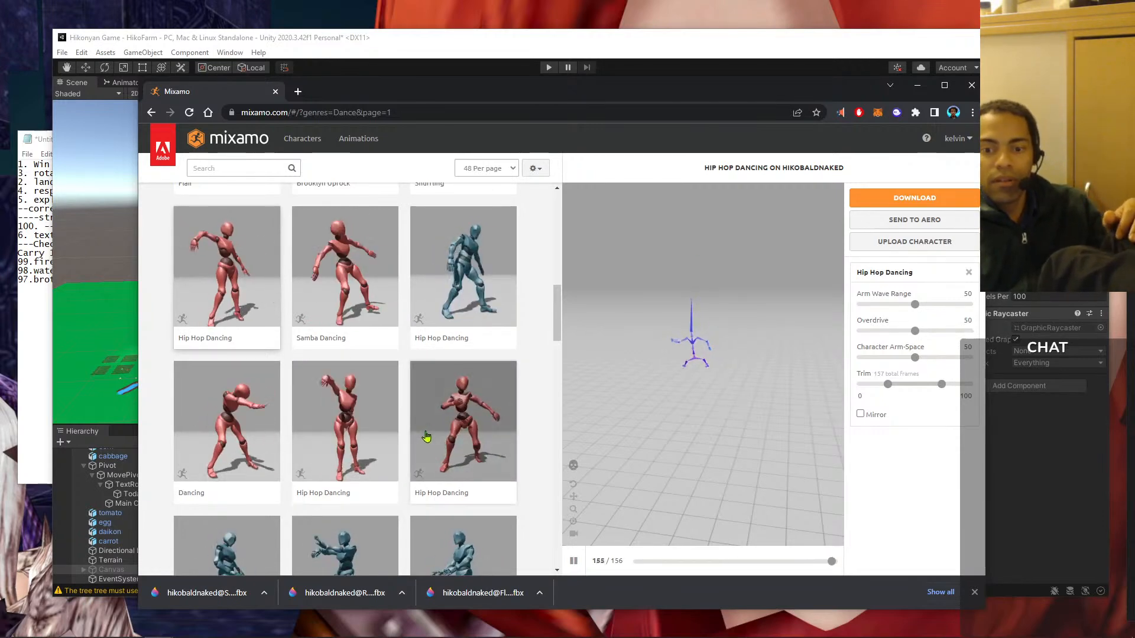
pyautogui.scroll(-2, 427, 436)
pyautogui.click(474, 330)
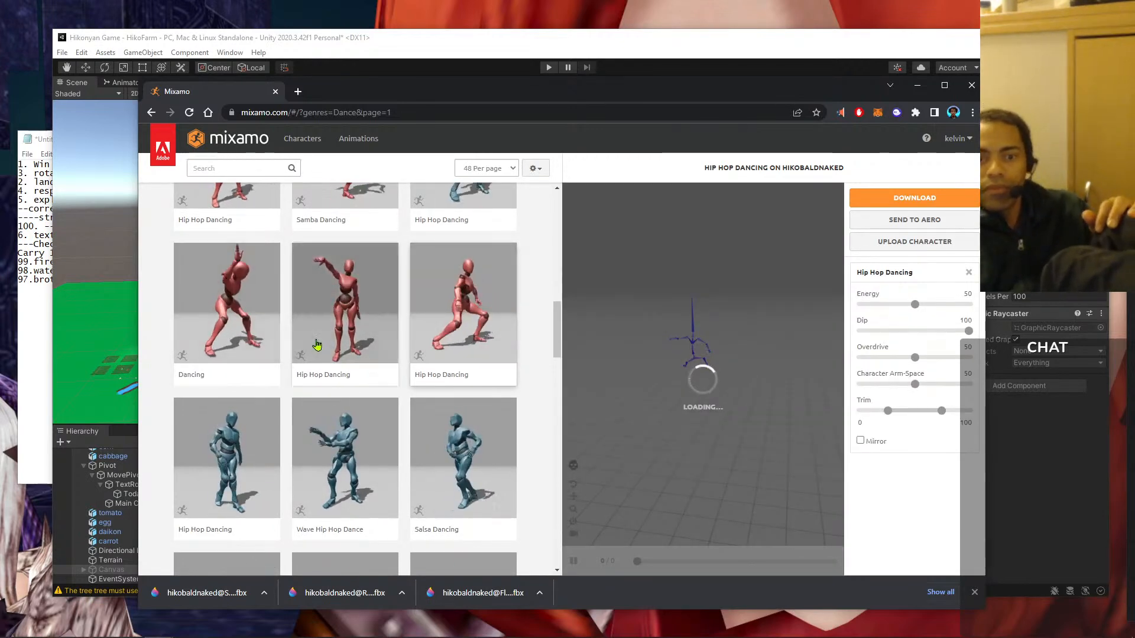
pyautogui.scroll(2, 320, 339)
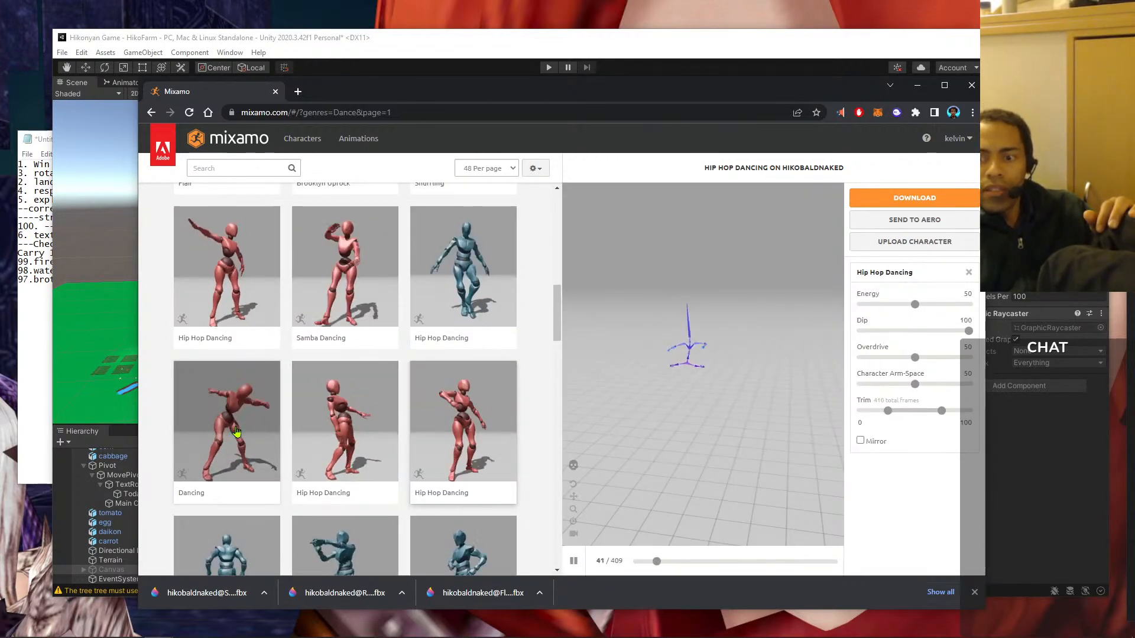
# - Apply the Dancing animation, turn off skeleton view, and download it as FBX for Unity with skin at 30 frames per second
pyautogui.click(237, 432)
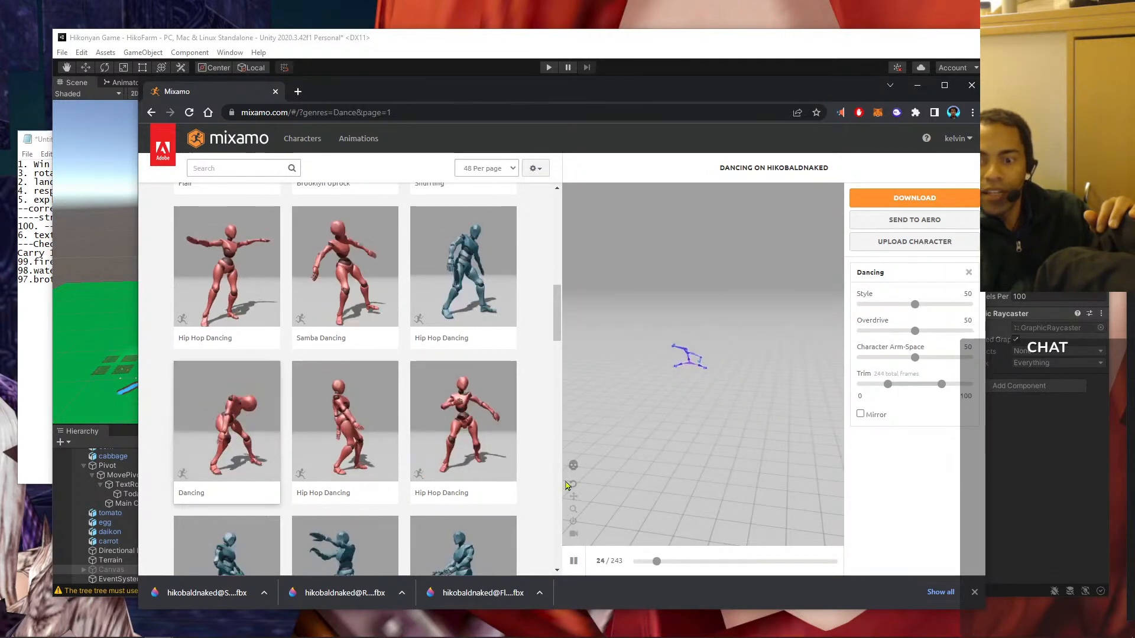
pyautogui.click(574, 467)
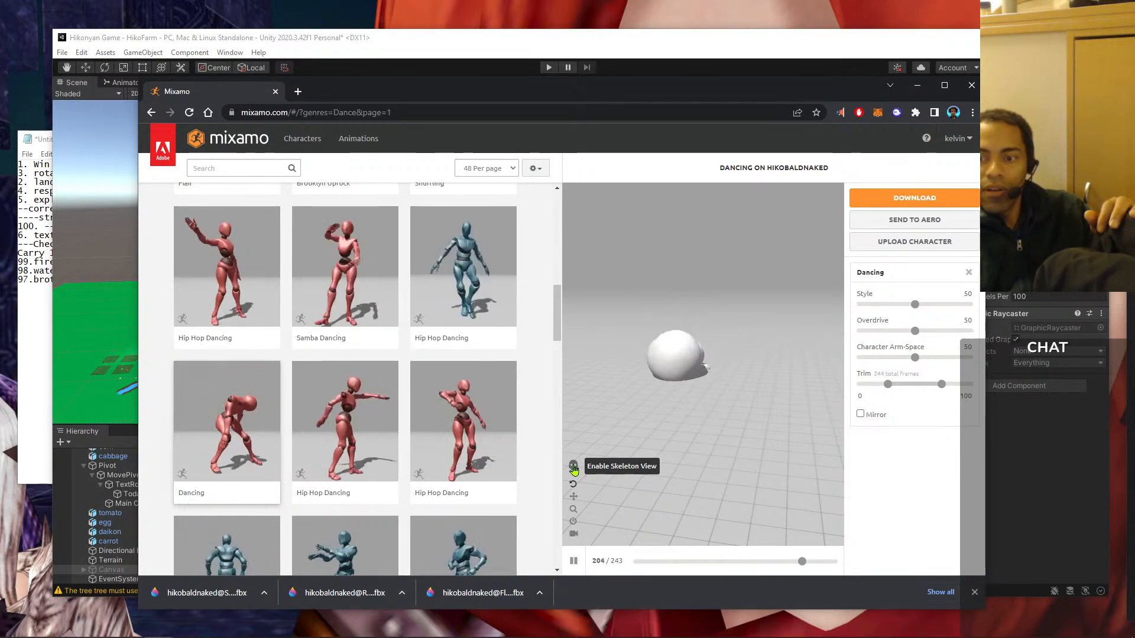
pyautogui.click(916, 199)
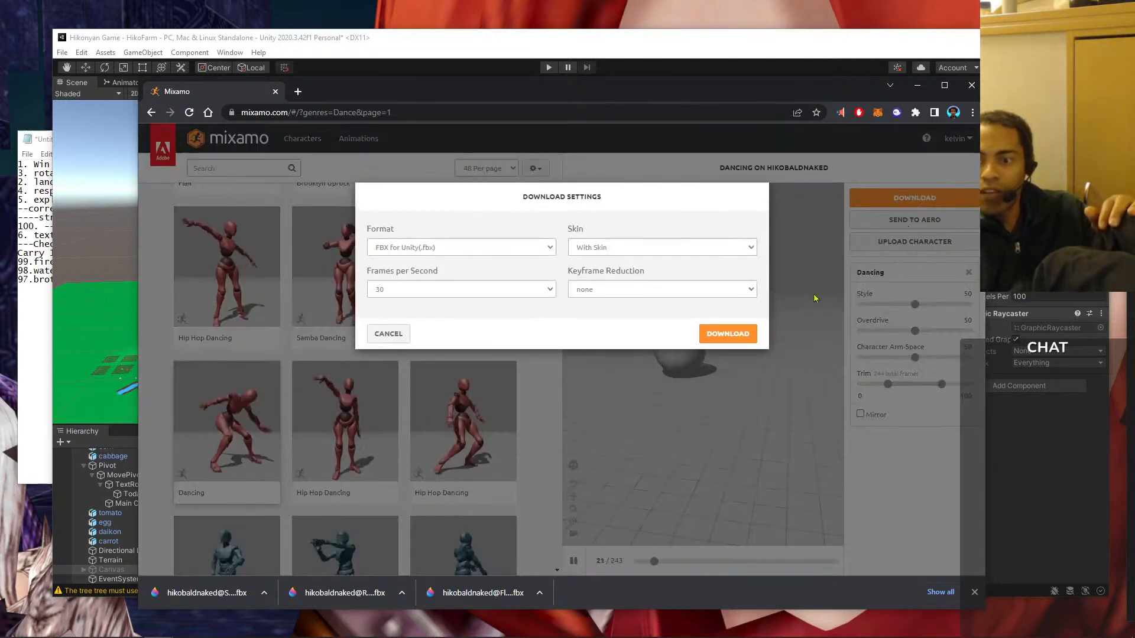
pyautogui.click(738, 332)
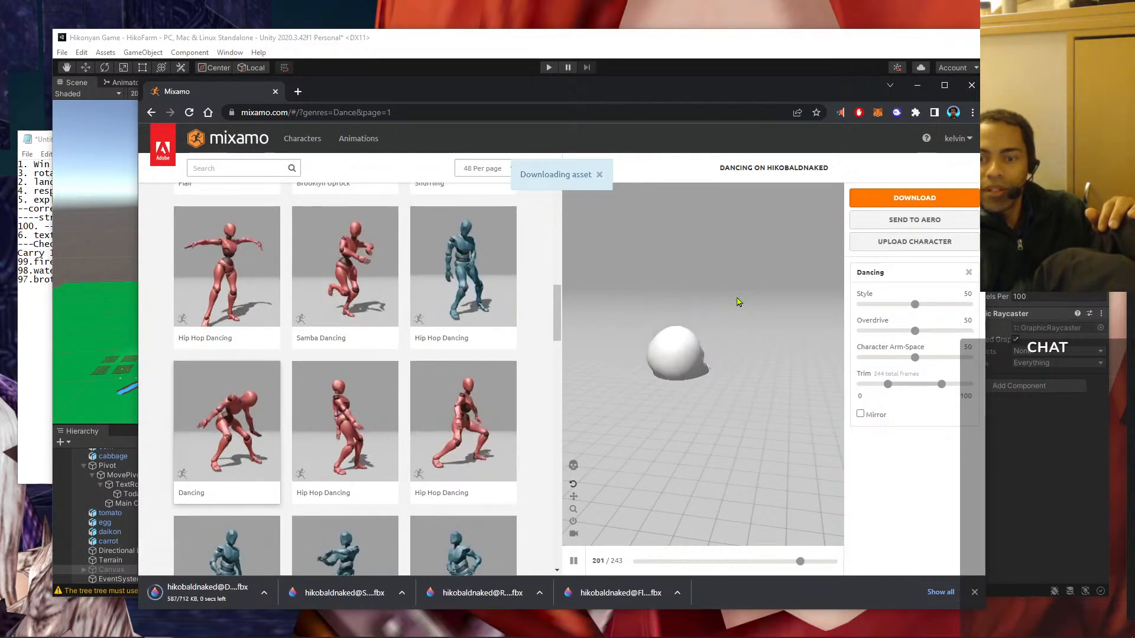
# - Preview the Breakdance Freeze Var 3 animation and the Breakdance 1990 variant beside it on the character
pyautogui.scroll(-3, 338, 427)
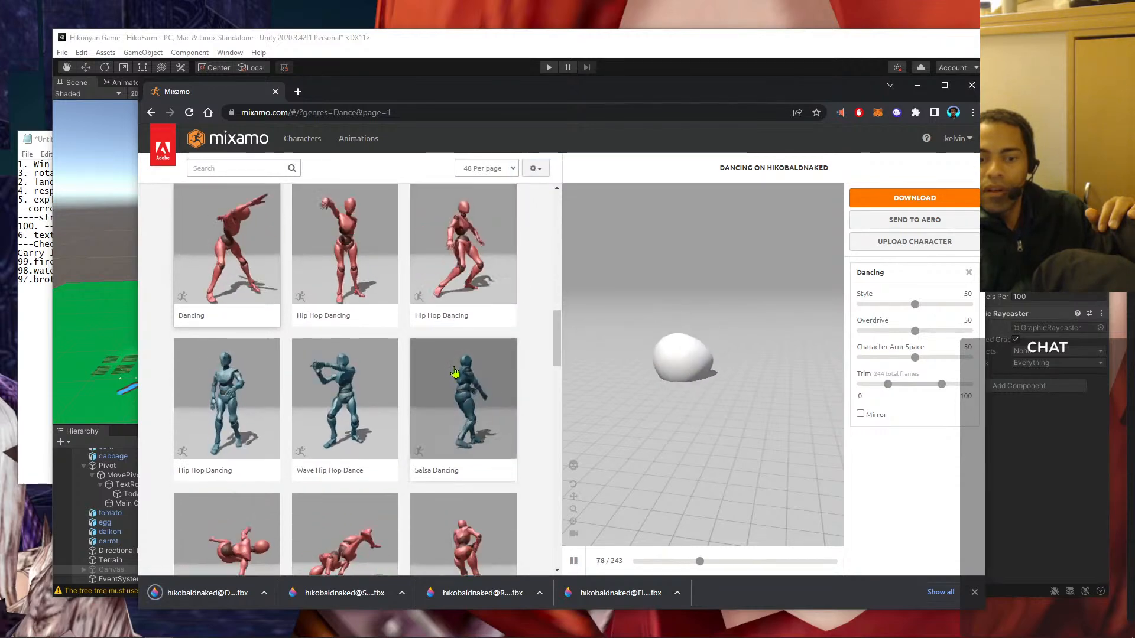
pyautogui.scroll(-1, 454, 371)
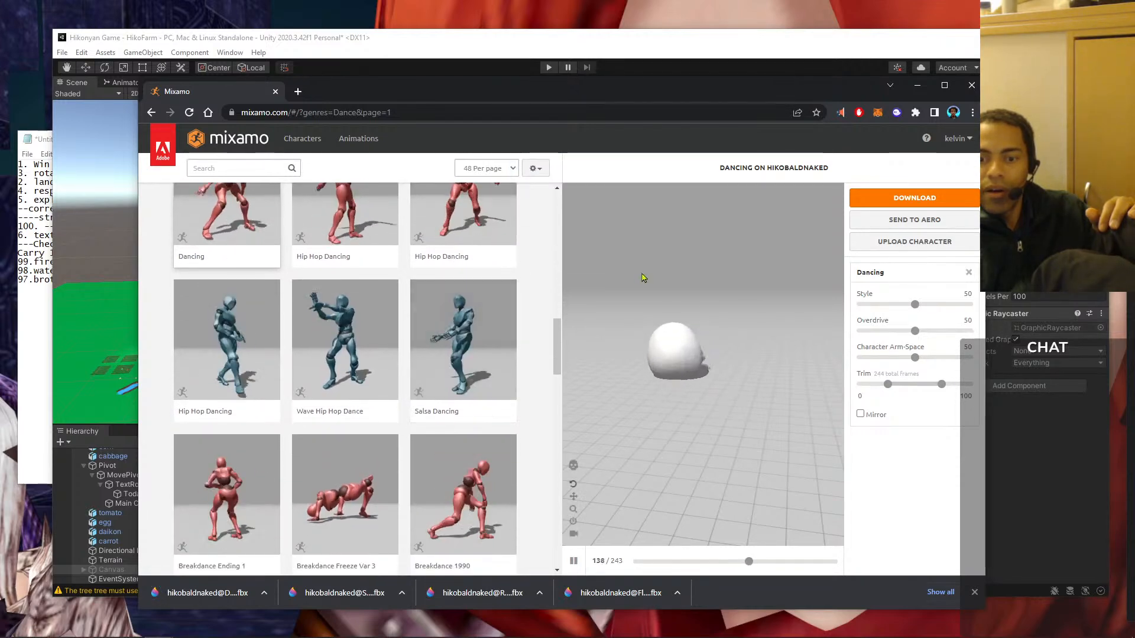
pyautogui.click(354, 464)
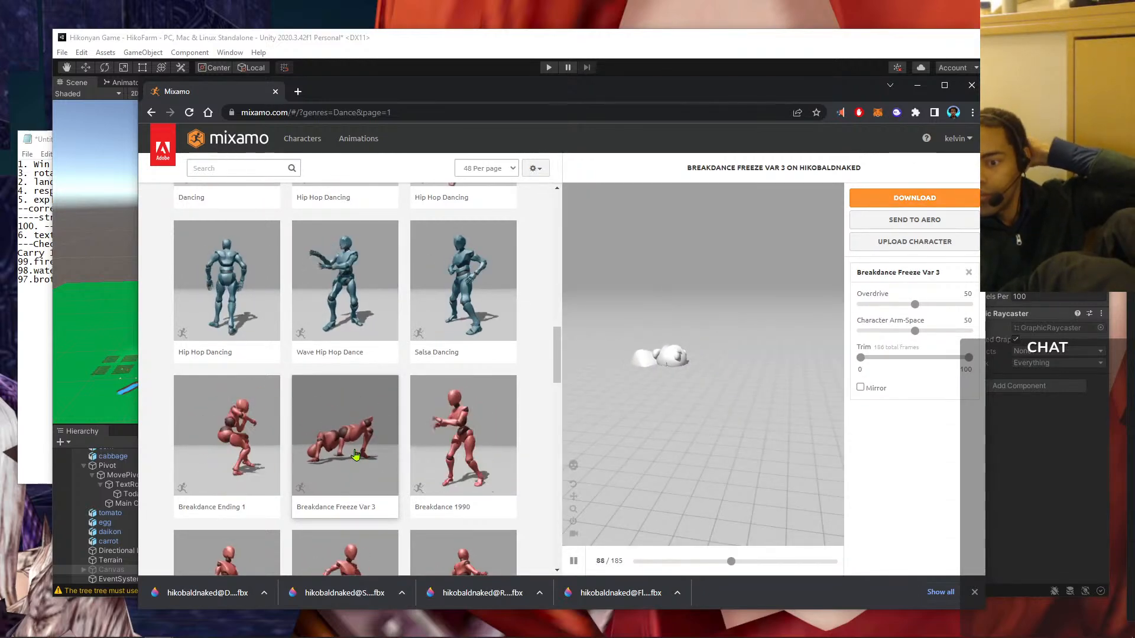
pyautogui.click(469, 453)
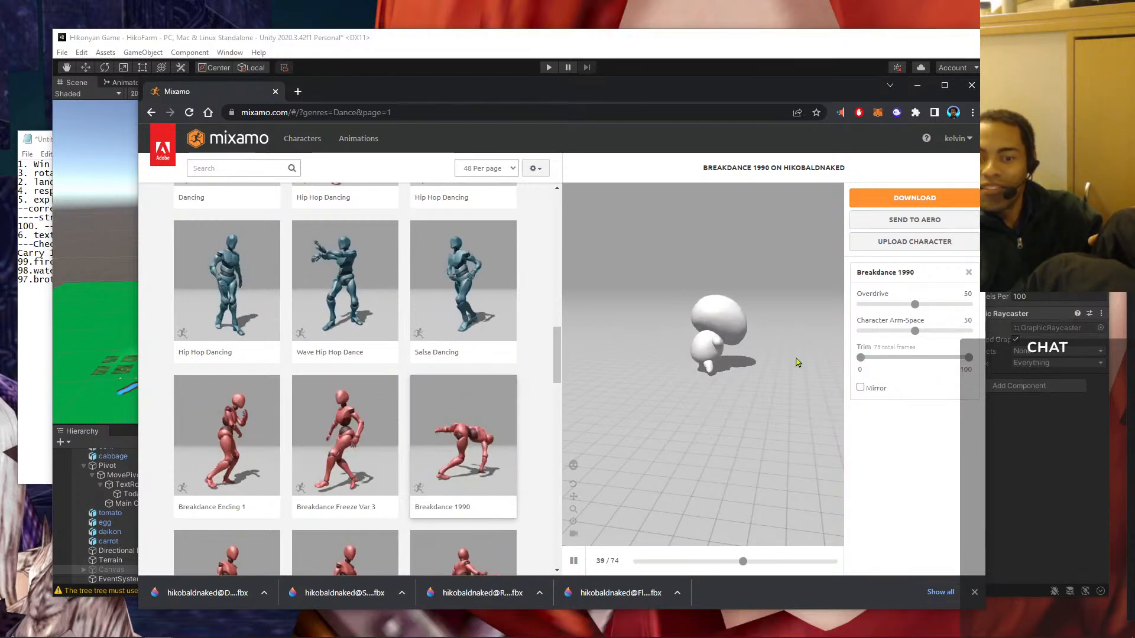
# - Apply the Breakdance Ready animation to the character and download it as an FBX file
pyautogui.scroll(-2, 357, 425)
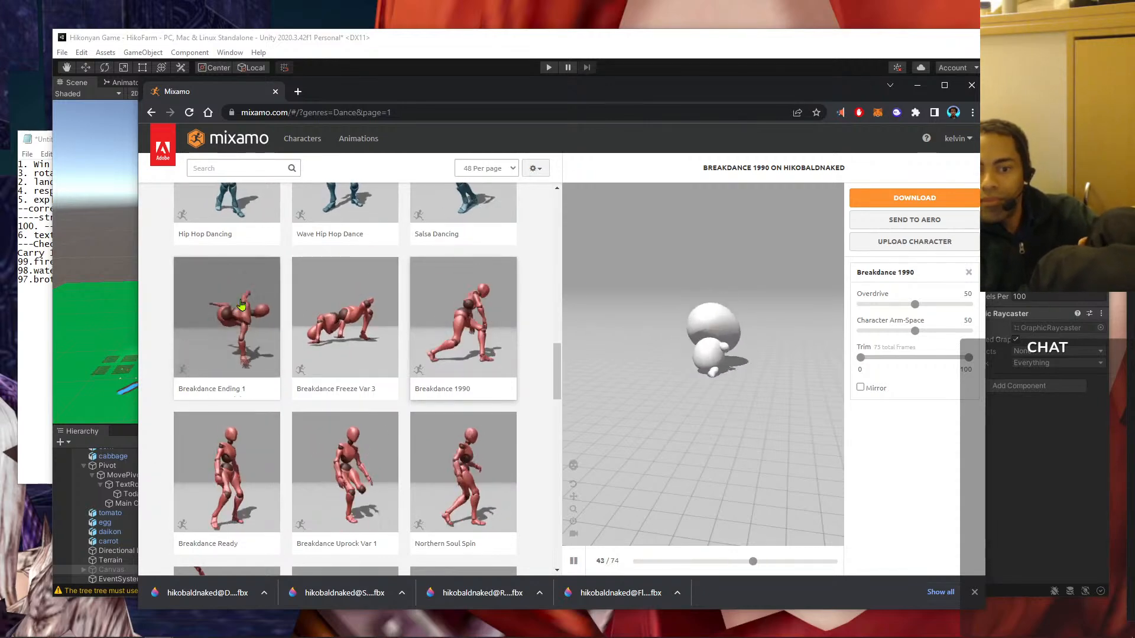
pyautogui.scroll(-2, 298, 332)
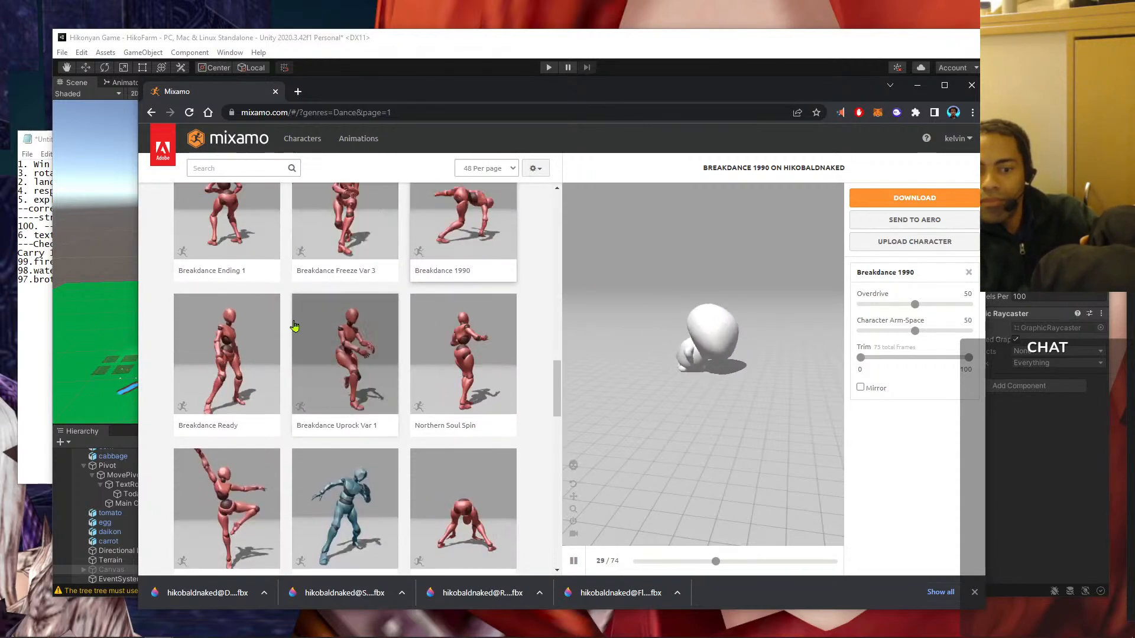
pyautogui.click(242, 352)
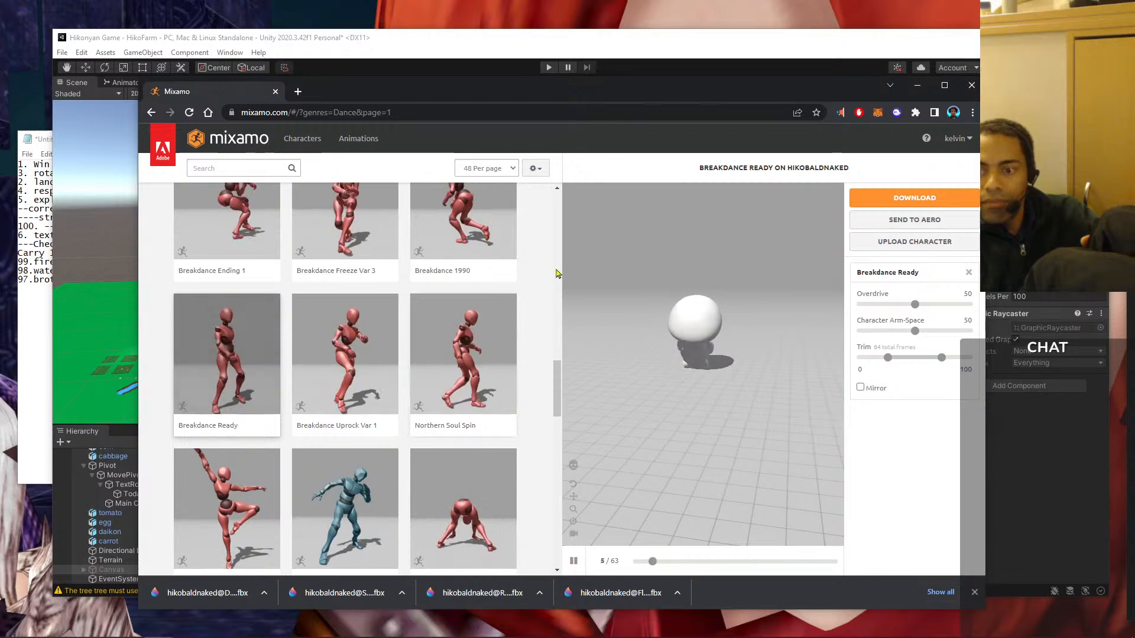
pyautogui.click(915, 199)
pyautogui.click(708, 333)
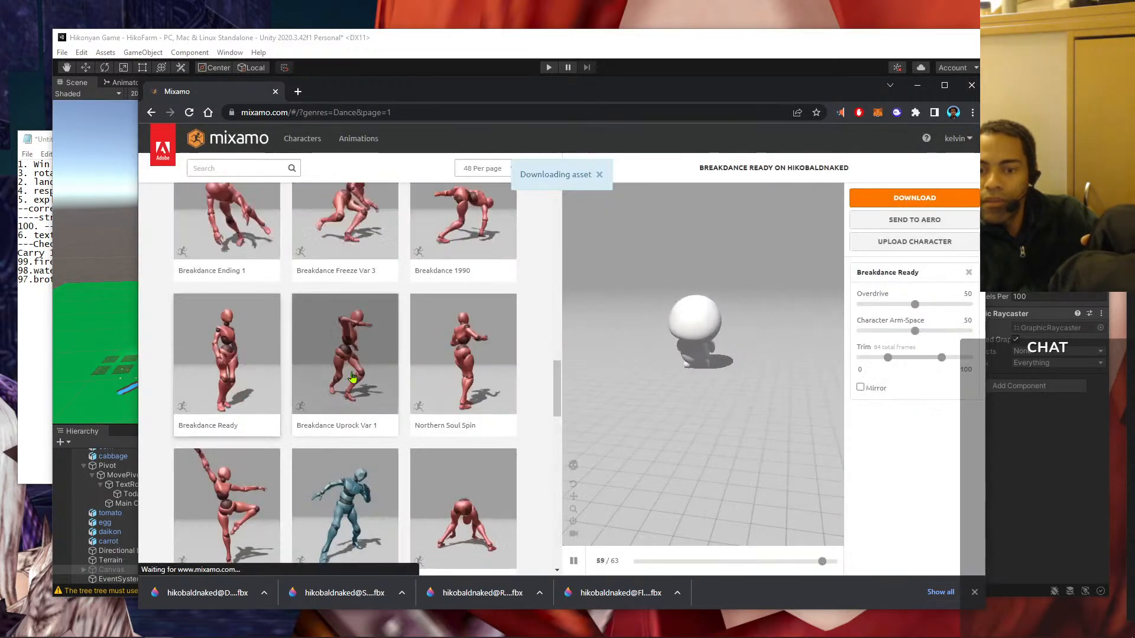
# - Apply the Breakdance Uprock Var 1 animation to the character and download it as an FBX file
pyautogui.click(353, 371)
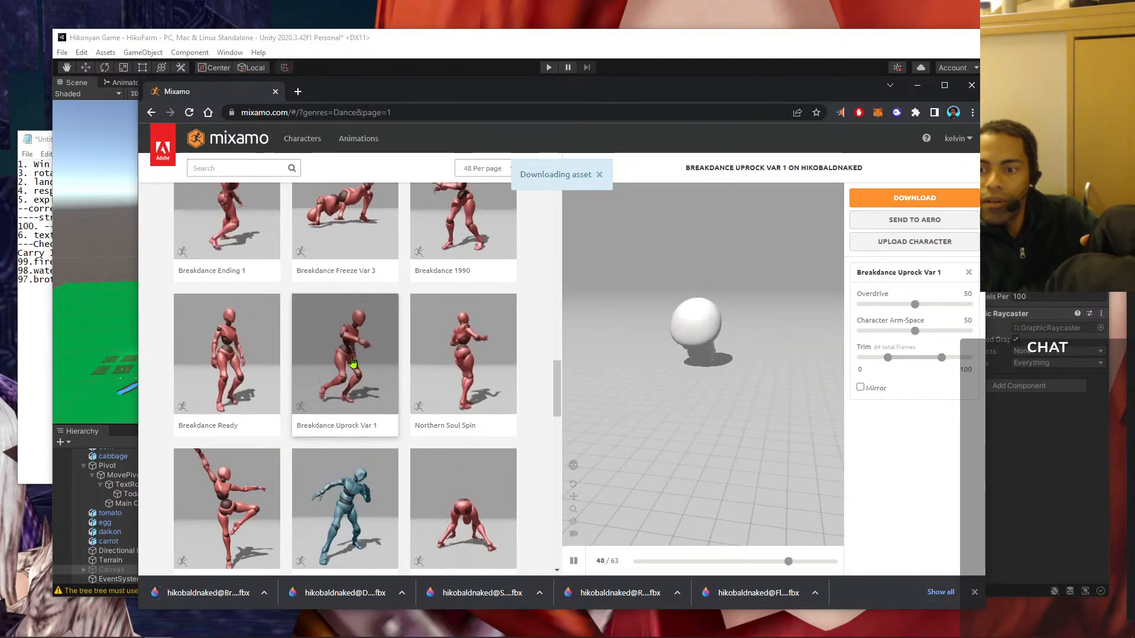
pyautogui.click(895, 203)
pyautogui.click(727, 331)
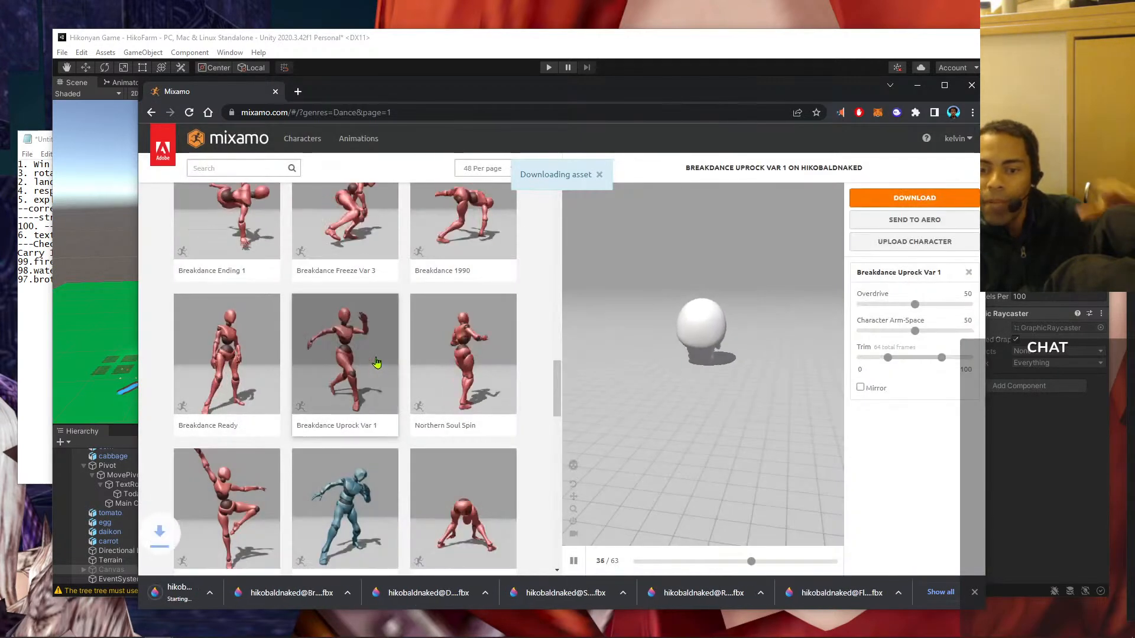
# - Apply the Northern Soul Spin animation to the character and download it in FBX for Unity format with skin
pyautogui.click(469, 370)
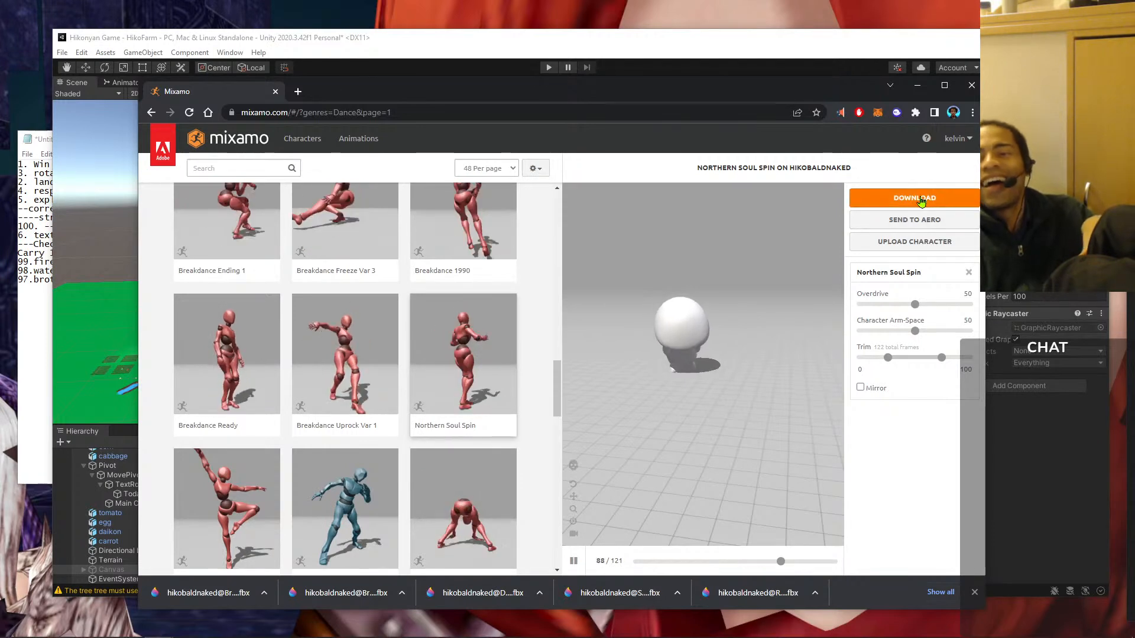
pyautogui.click(921, 202)
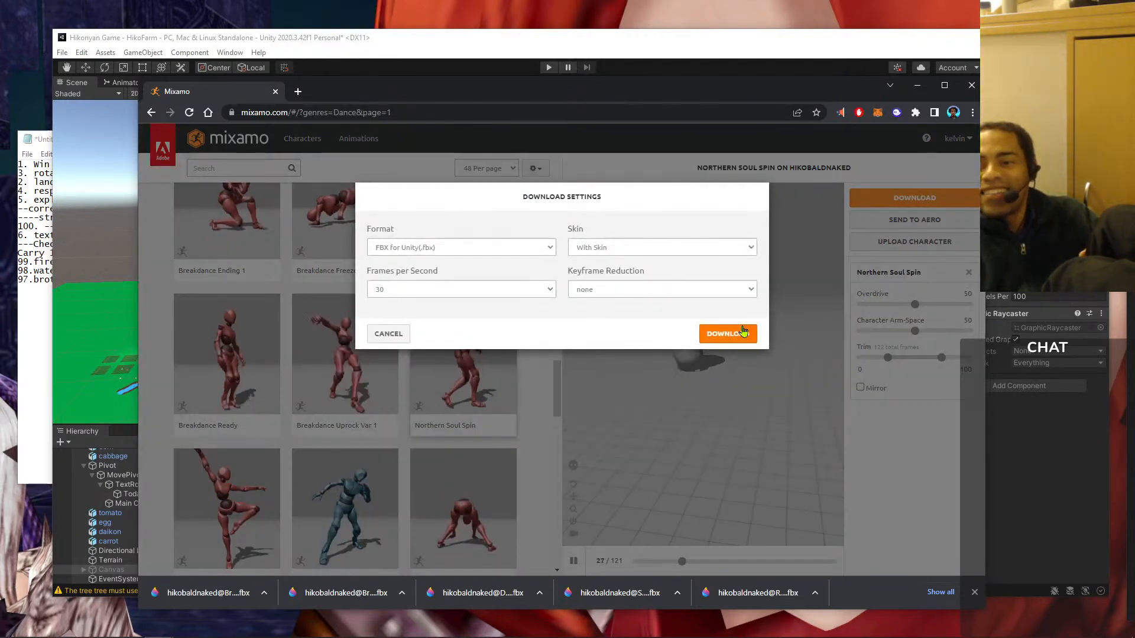
pyautogui.click(738, 332)
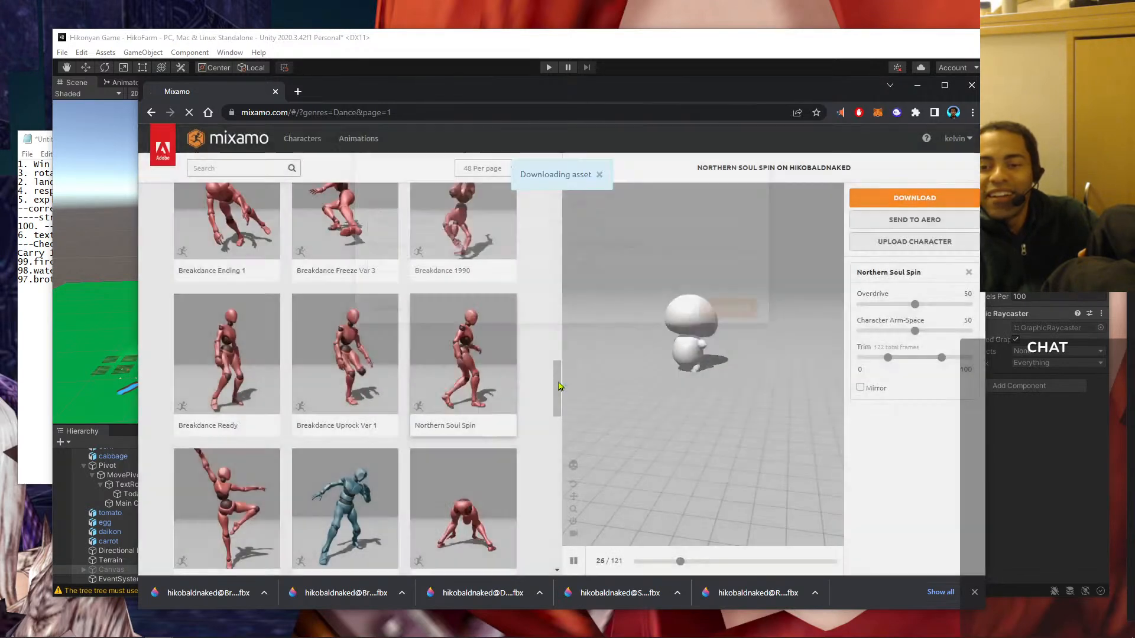
# - Preview Crossleg Freeze, Male Dance Pose and Female Dance Pose on the character
pyautogui.scroll(-2, 555, 403)
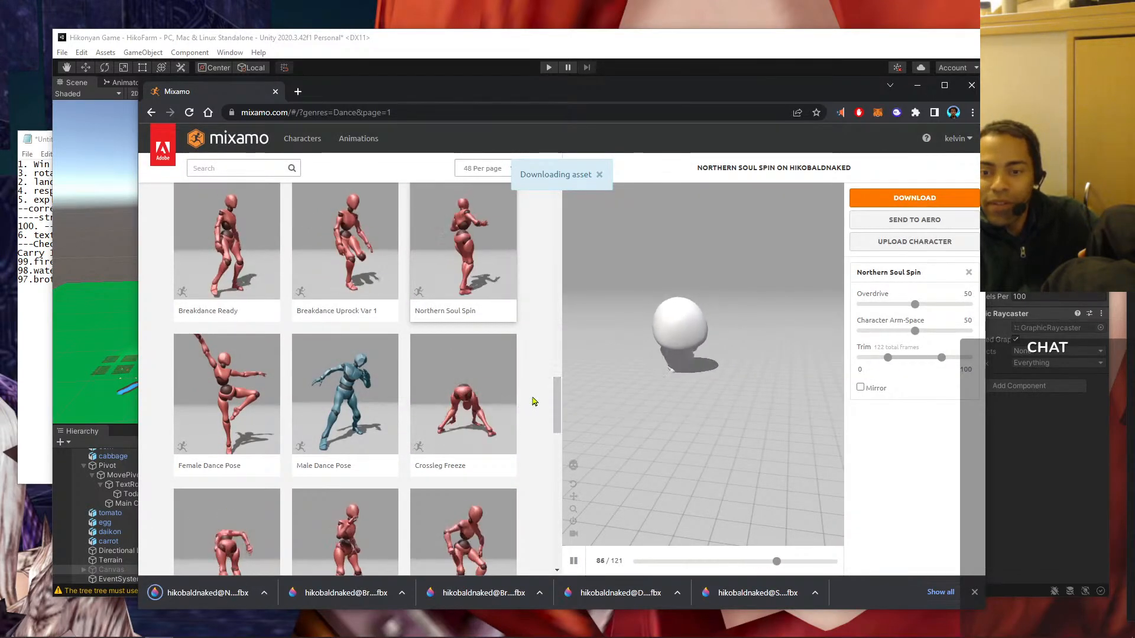
pyautogui.click(467, 402)
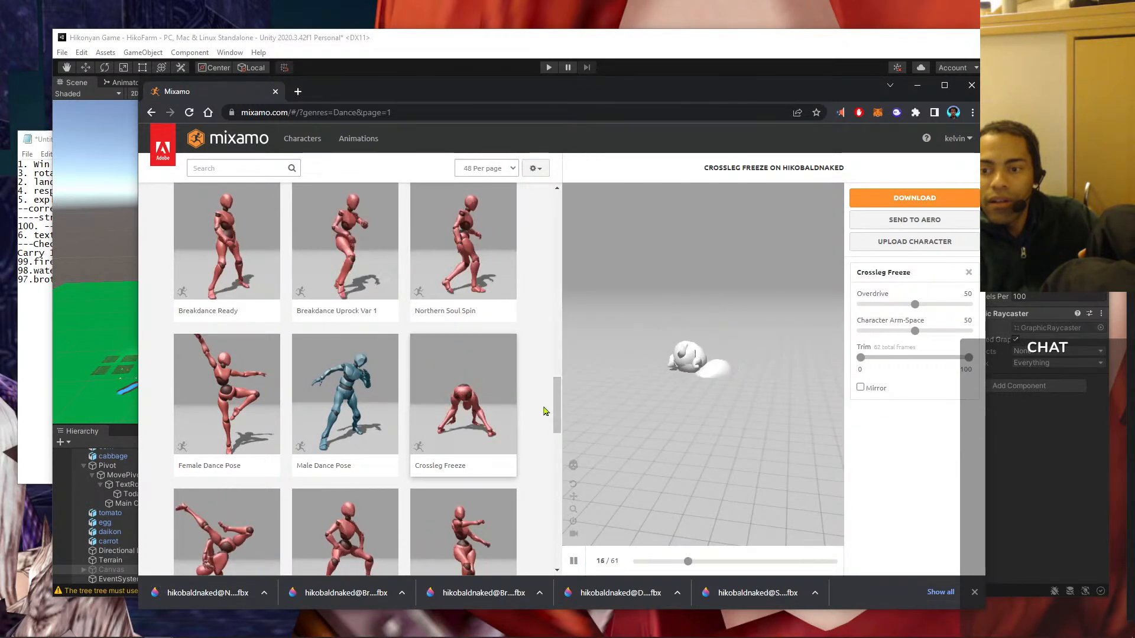
pyautogui.click(358, 421)
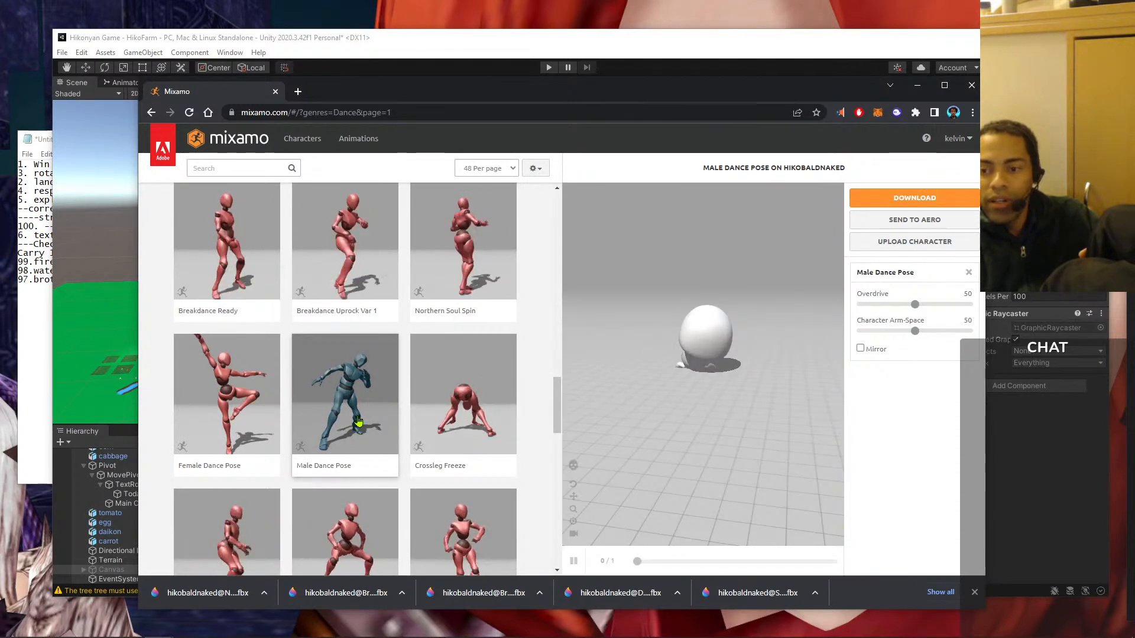
pyautogui.click(224, 420)
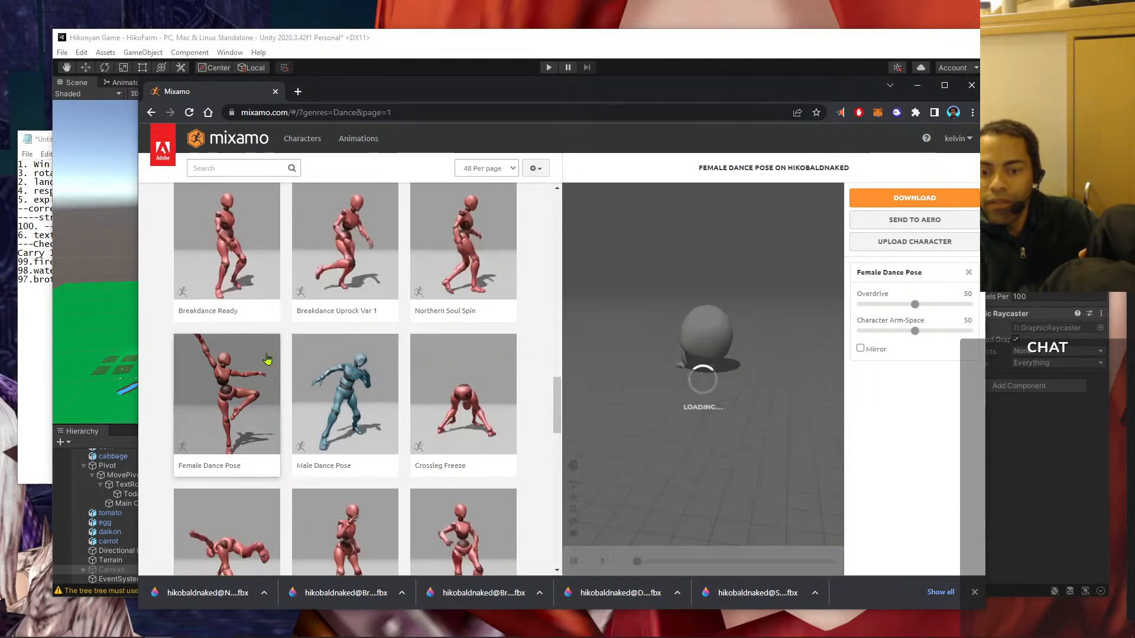
# - Apply the Breakdance Freeze Var 2 animation to the character and download it in FBX for Unity format with skin
pyautogui.scroll(-3, 271, 355)
pyautogui.click(268, 374)
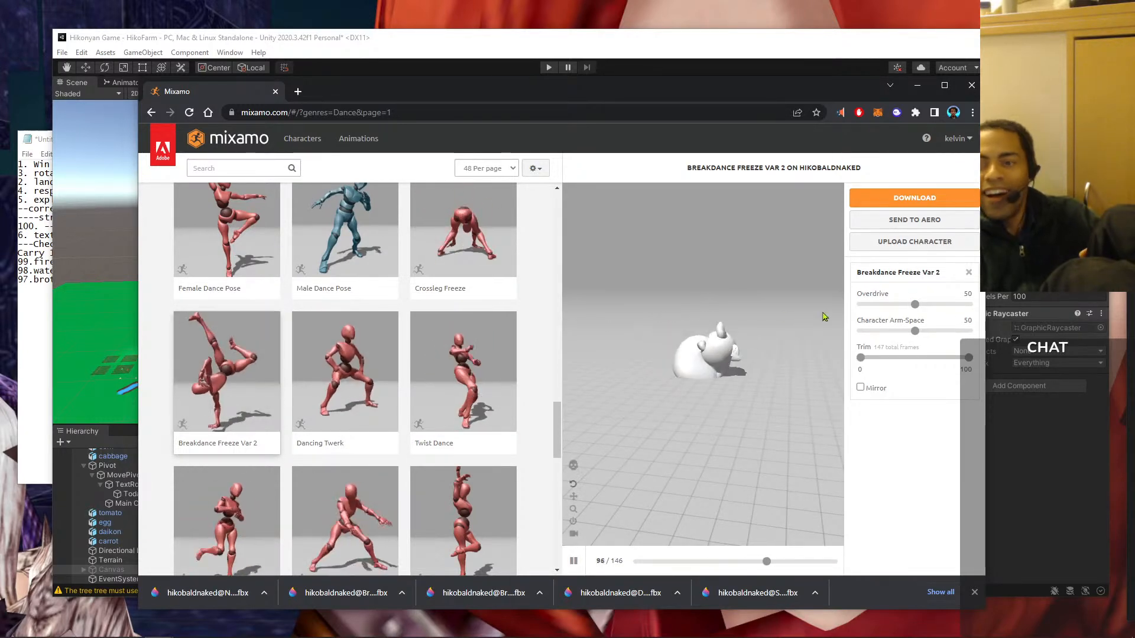
pyautogui.click(896, 198)
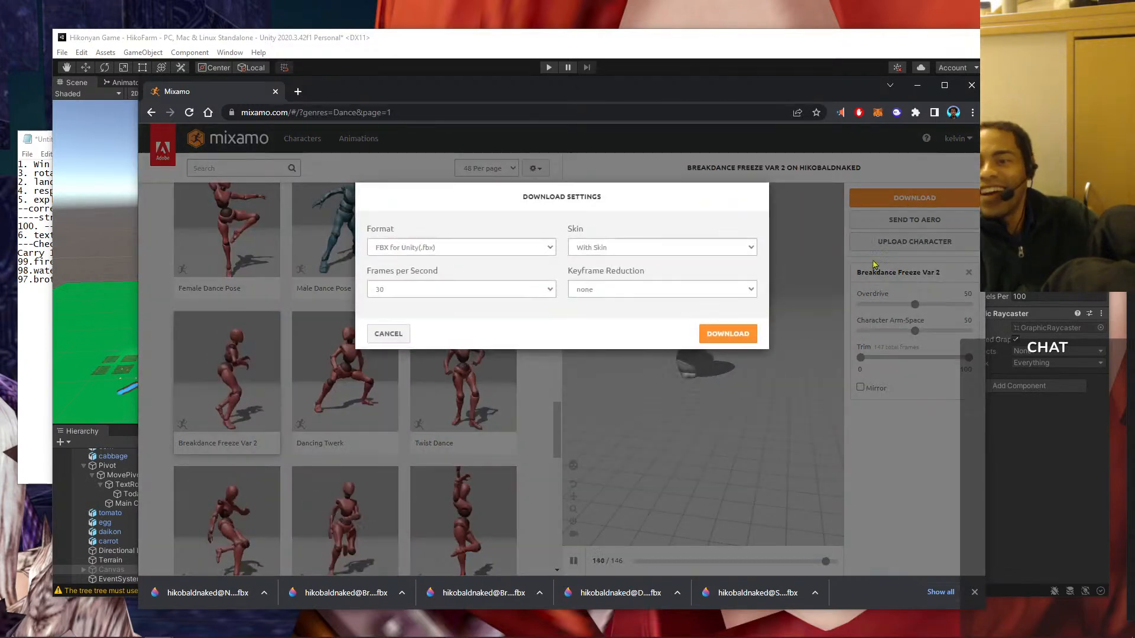
pyautogui.click(727, 334)
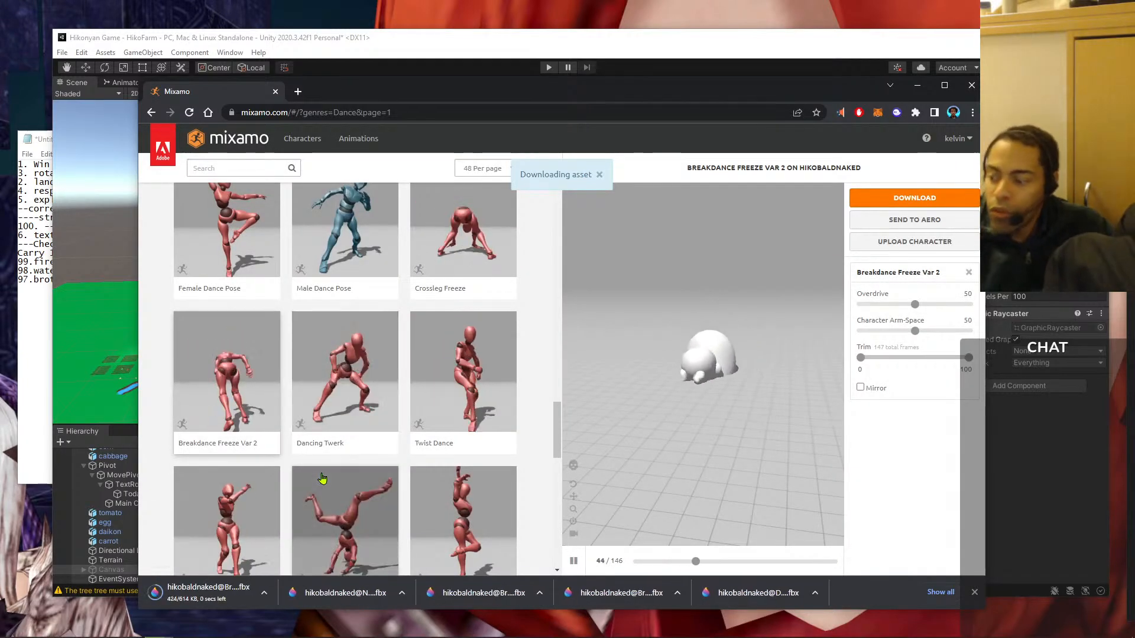
# - Preview Dancing Twerk, and download the Twist Dance animation in FBX for Unity format with skin
pyautogui.click(334, 365)
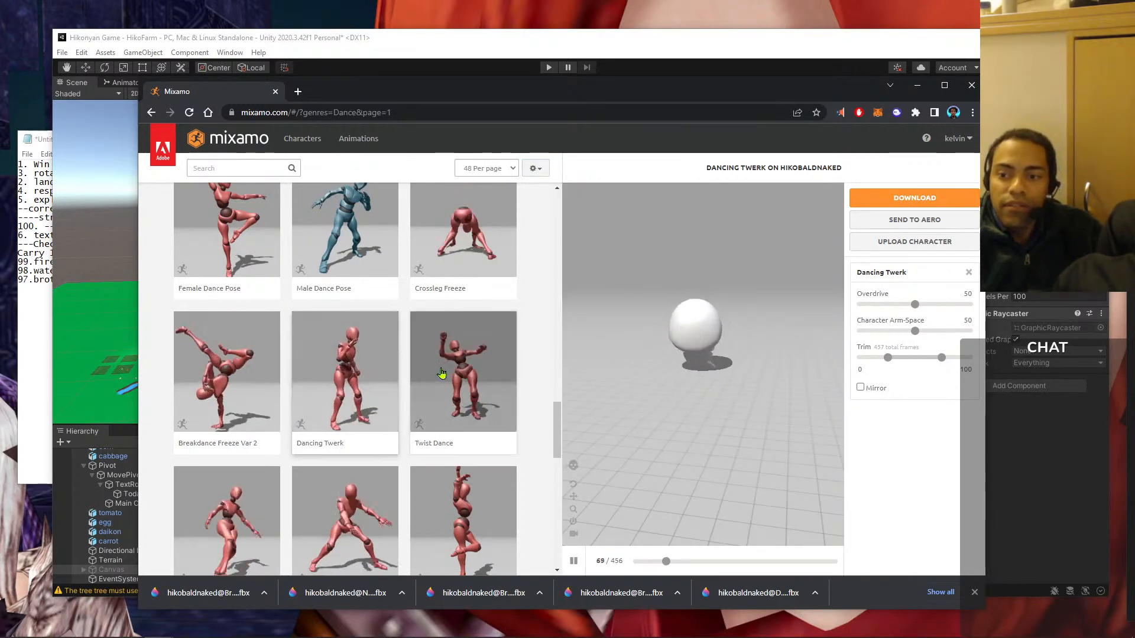
pyautogui.click(470, 381)
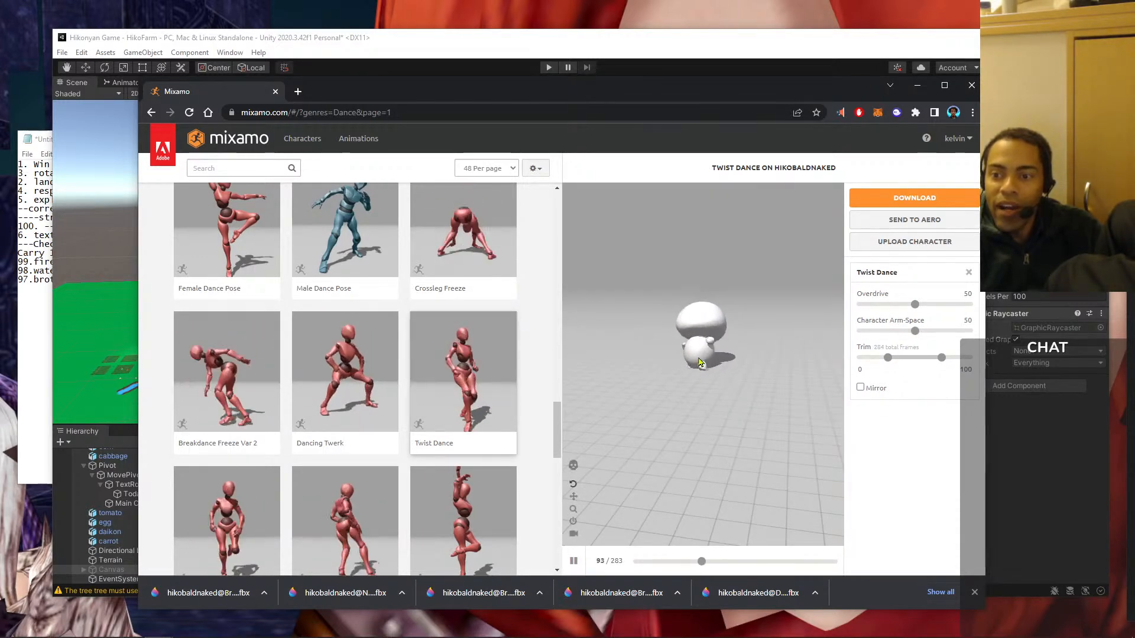
pyautogui.click(935, 201)
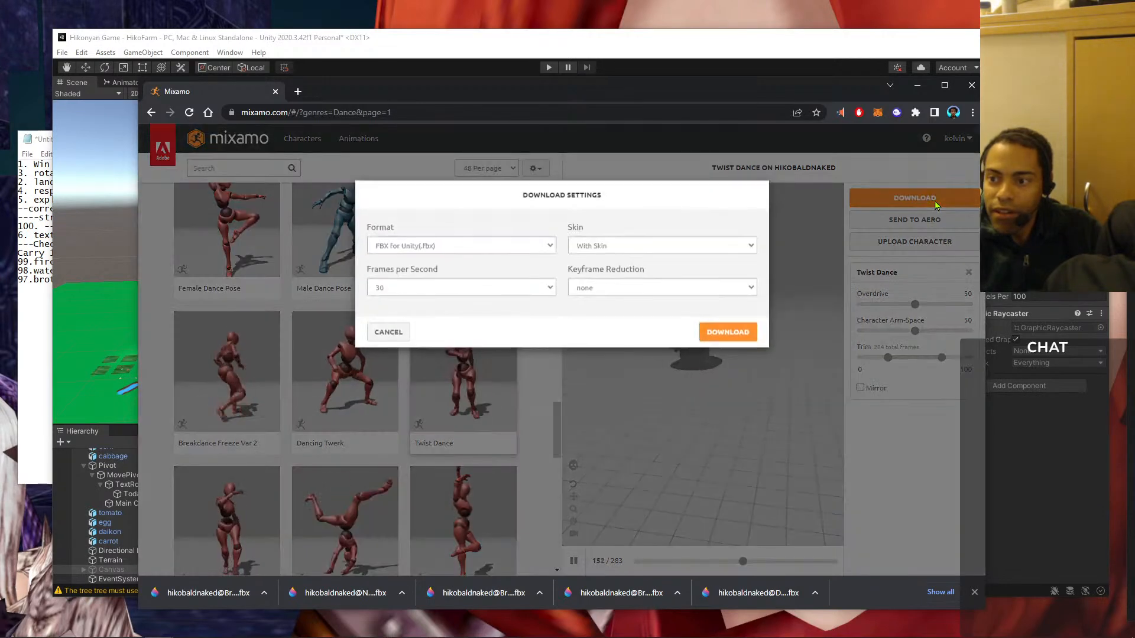
pyautogui.click(732, 335)
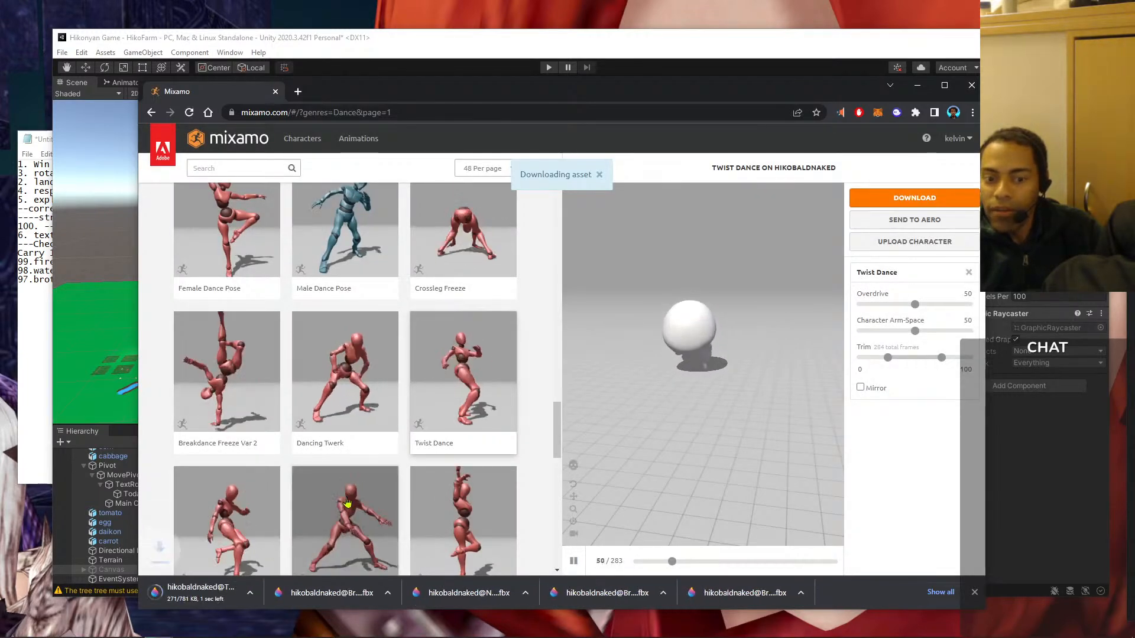
# - Preview the Breakdance 1990 variant listed below Dancing Twerk, and Breakdance Uprock Var 2, on the character
pyautogui.click(353, 511)
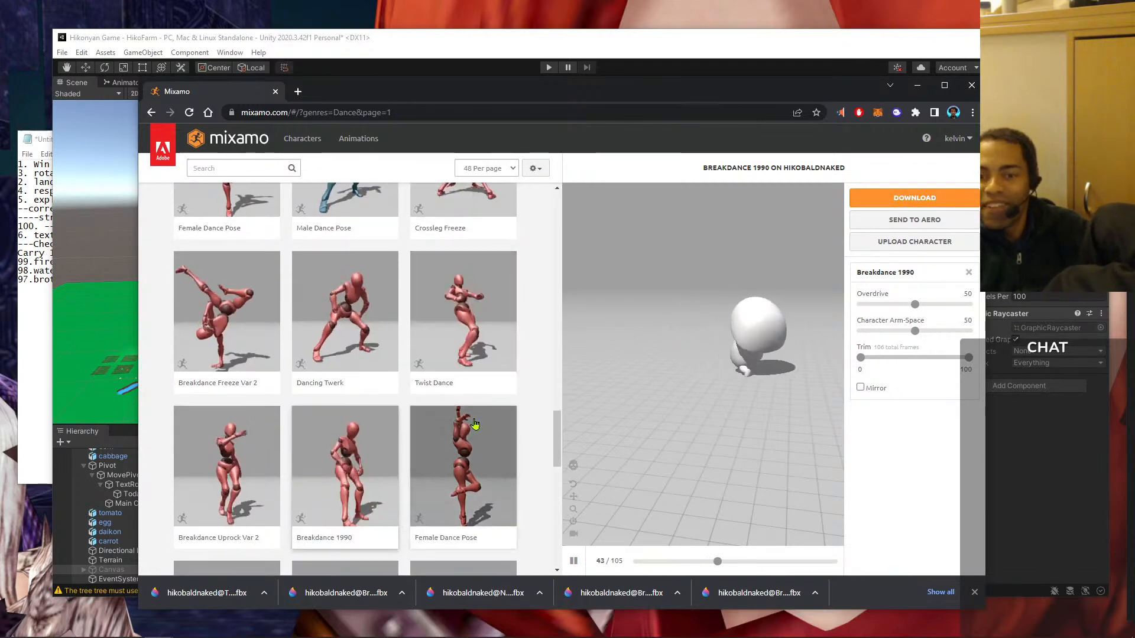
pyautogui.scroll(-2, 477, 432)
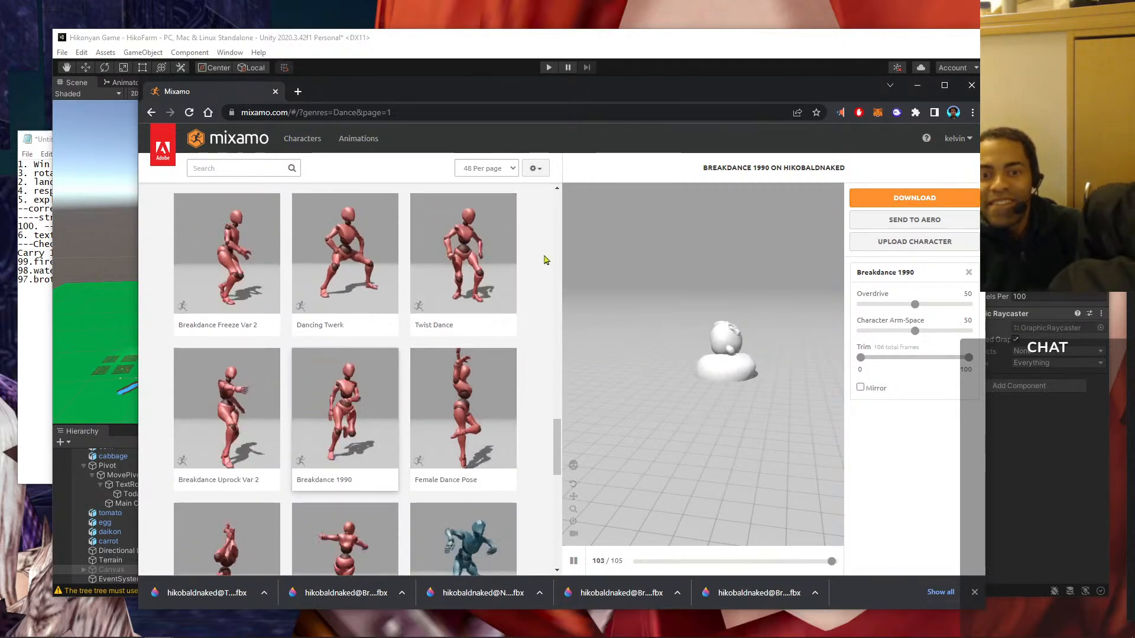
pyautogui.click(242, 381)
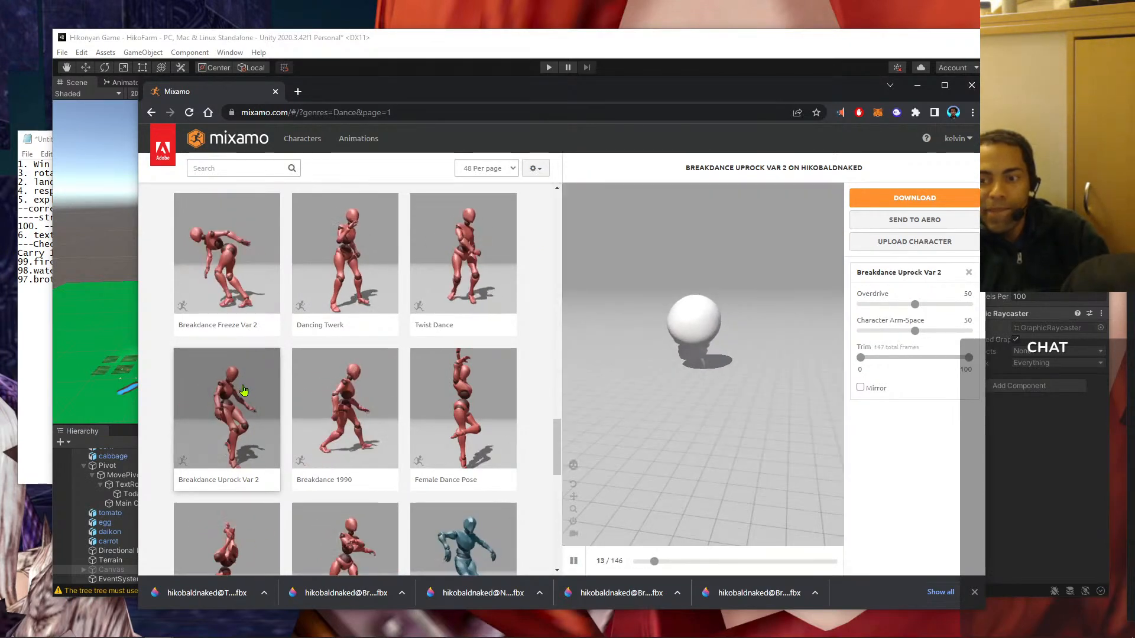
# - Apply the Breakdance 1990 variant listed beside Breakdance Ending 2 and download it in FBX for Unity format with skin
pyautogui.scroll(-4, 244, 391)
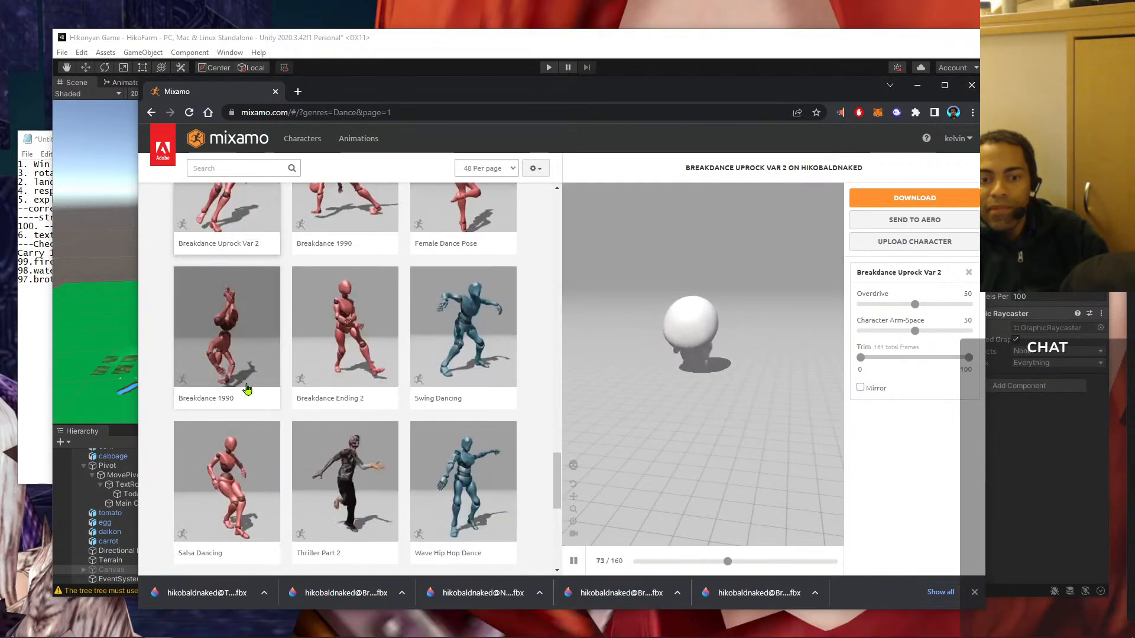
pyautogui.click(261, 354)
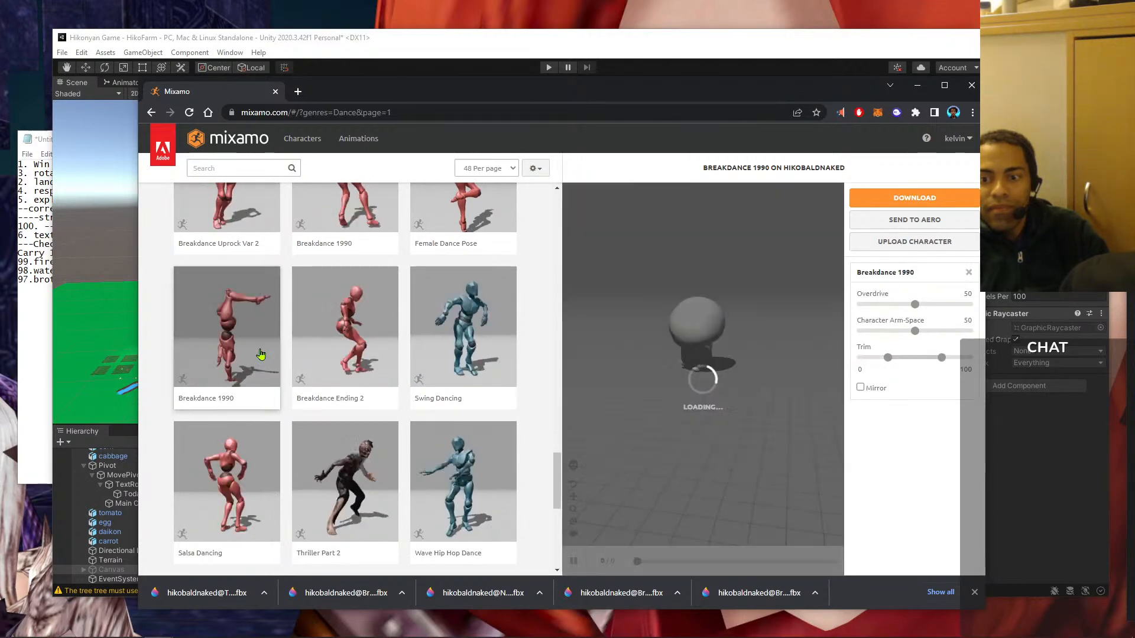
pyautogui.click(890, 199)
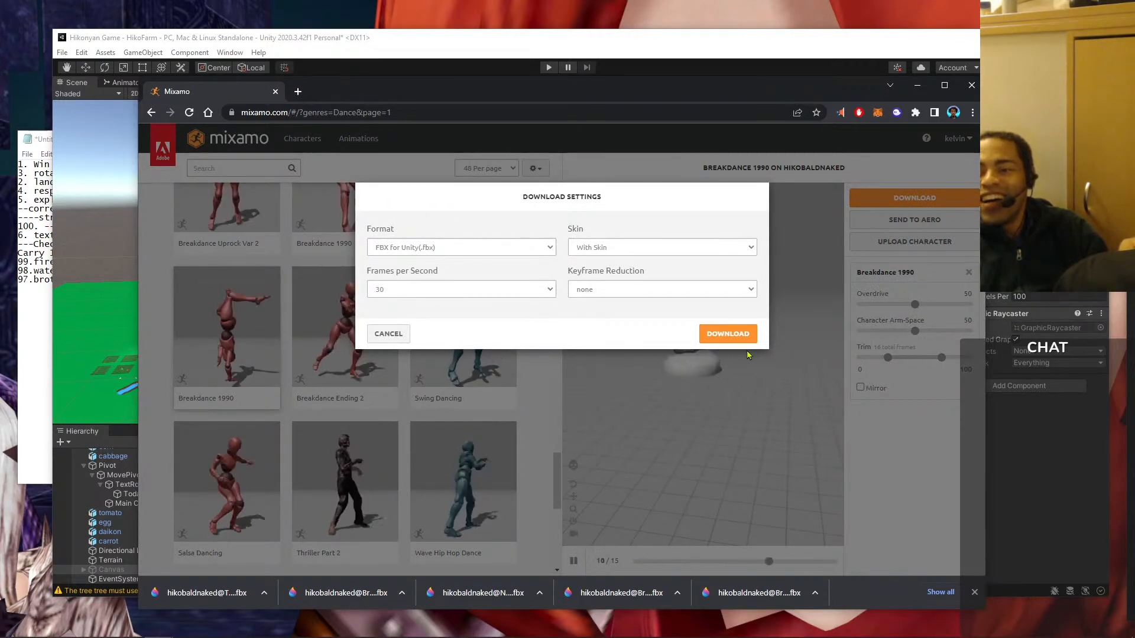
pyautogui.click(729, 334)
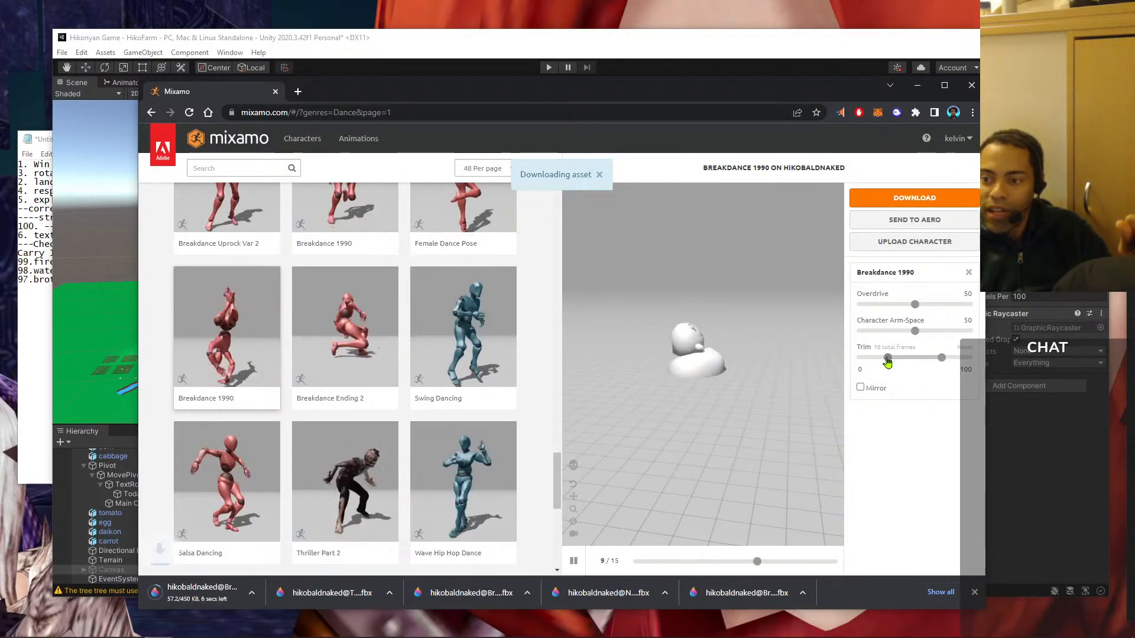
pyautogui.moveTo(886, 361); pyautogui.dragTo(884, 362)
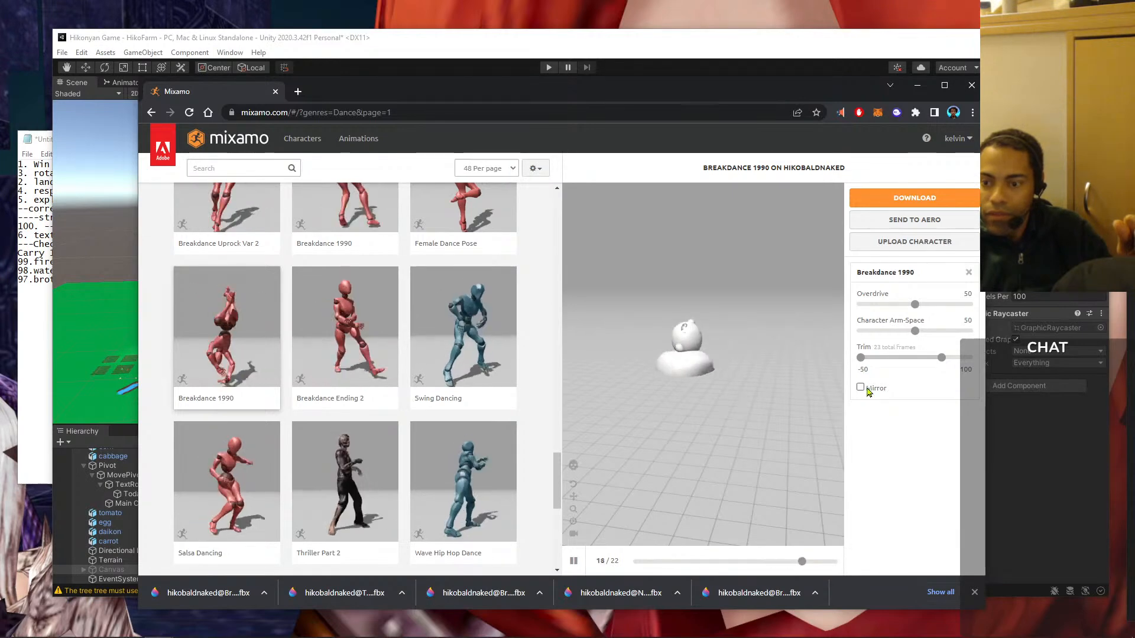
pyautogui.click(301, 372)
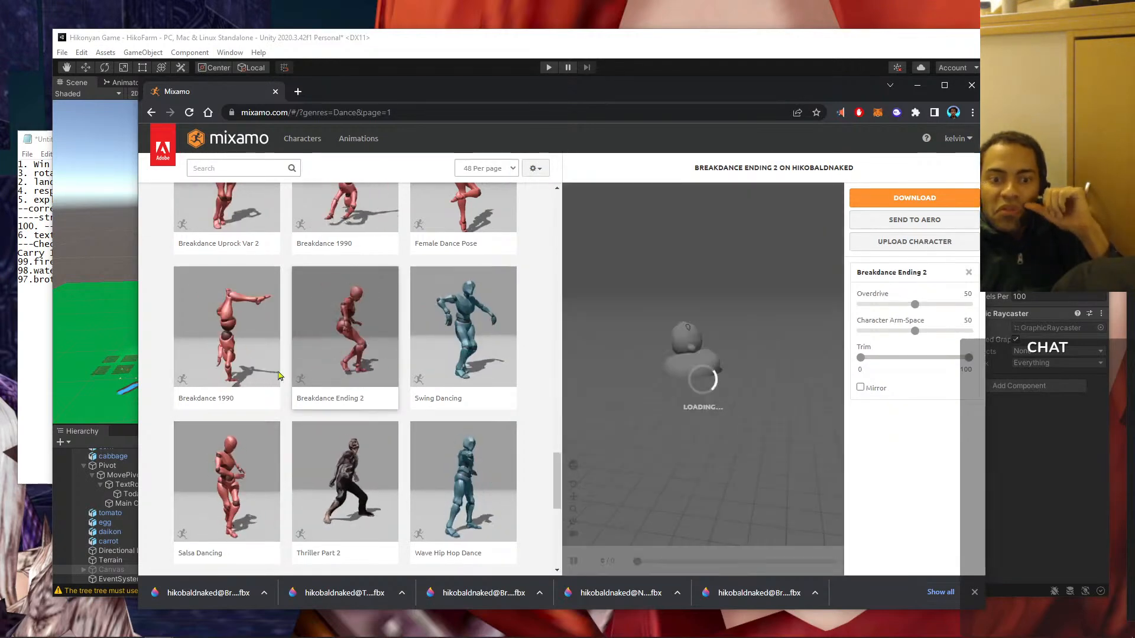
pyautogui.click(249, 362)
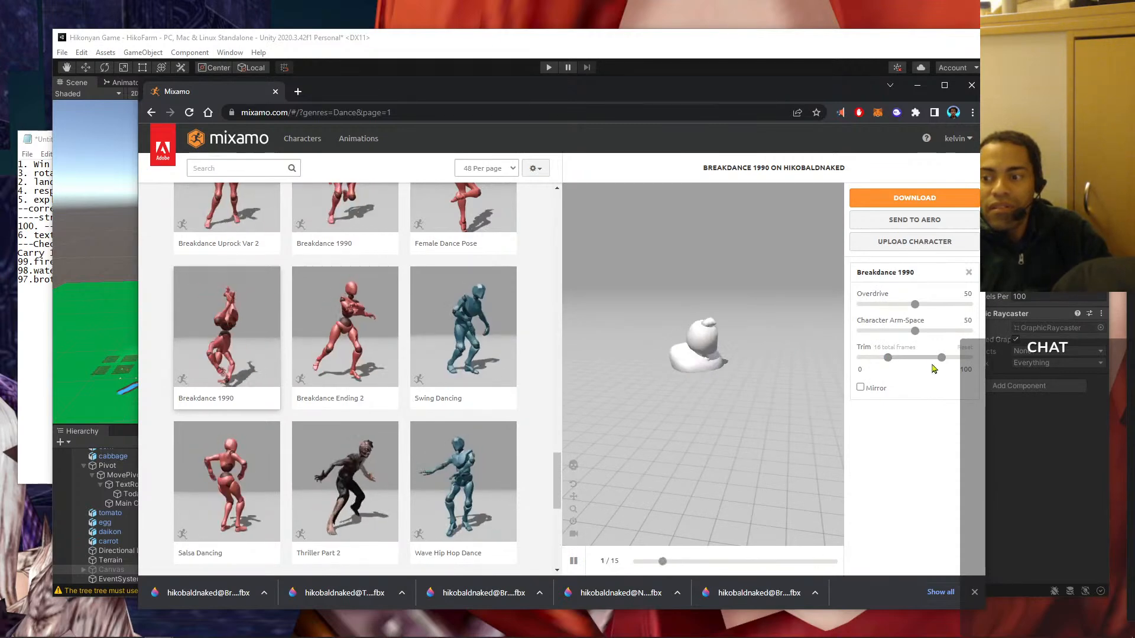
# - Set the Overdrive of the Breakdance 1990 variant beside Breakdance Ending 2 to 26 and download it in FBX for Unity format with skin
pyautogui.moveTo(914, 304); pyautogui.dragTo(888, 305)
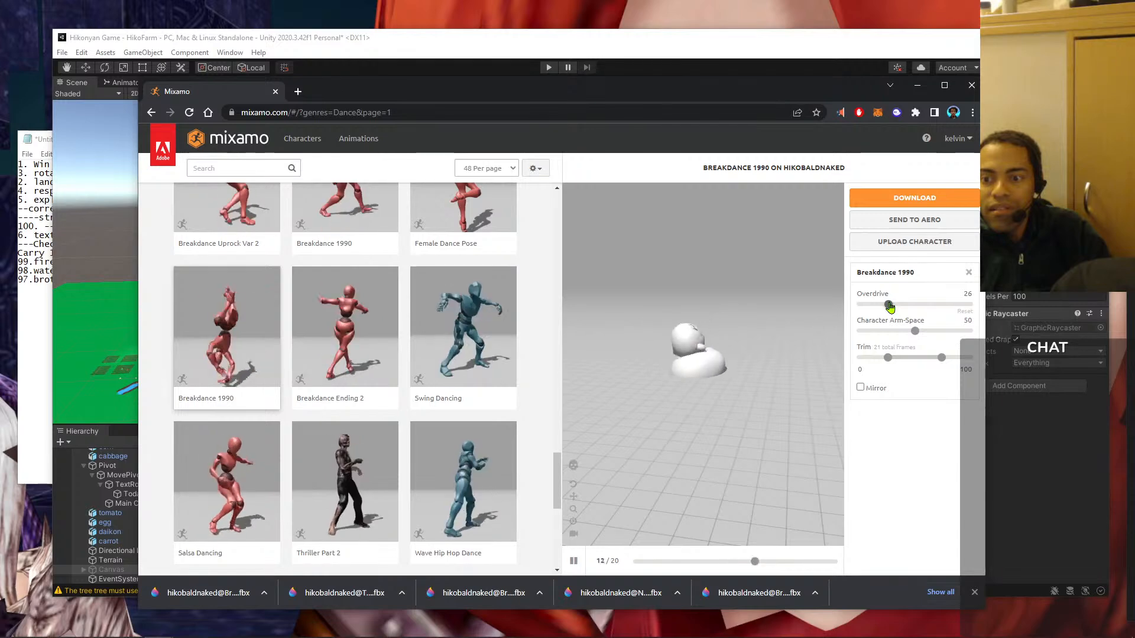
pyautogui.click(916, 198)
pyautogui.click(723, 333)
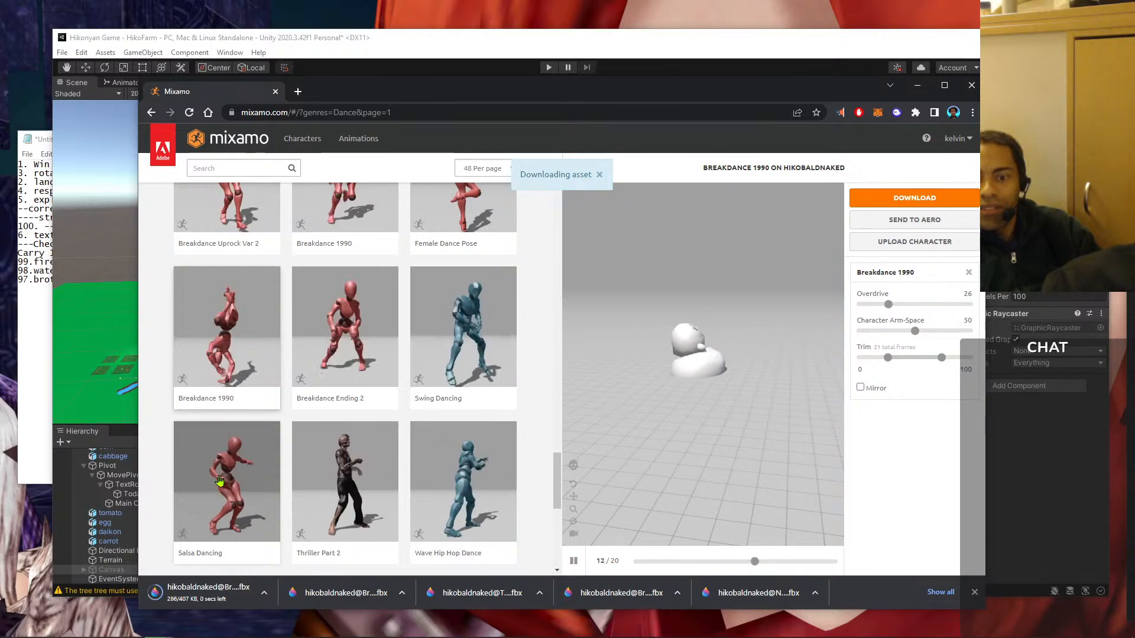
# - Apply the Swing Dancing animation, check it from another angle, and download it in FBX for Unity format with skin
pyautogui.click(482, 324)
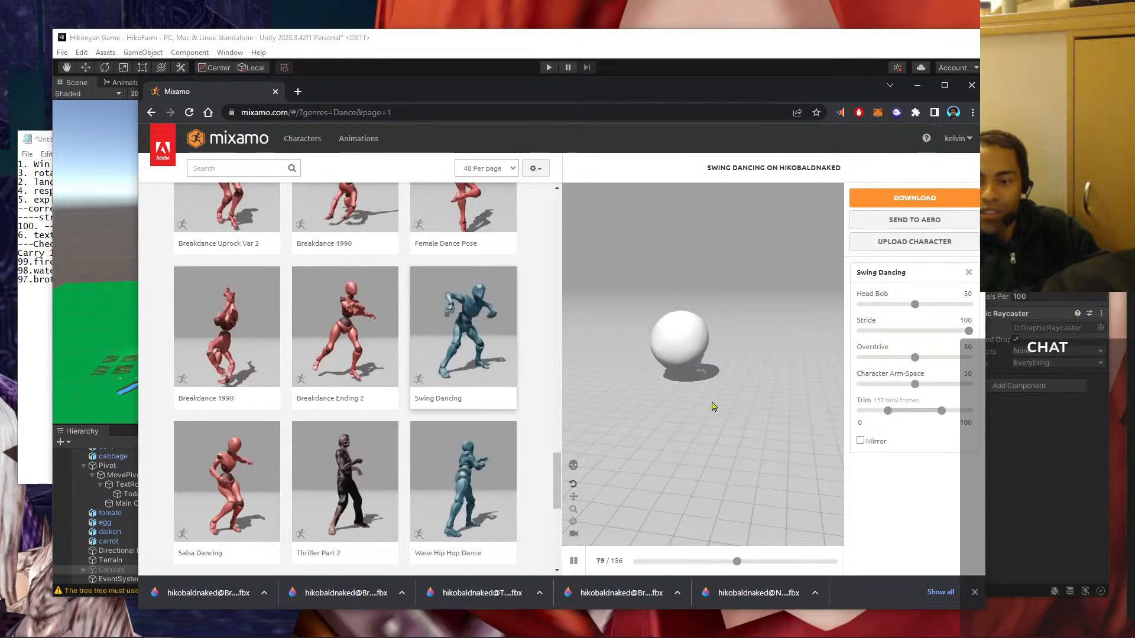
pyautogui.moveTo(713, 407); pyautogui.dragTo(751, 350)
pyautogui.click(879, 196)
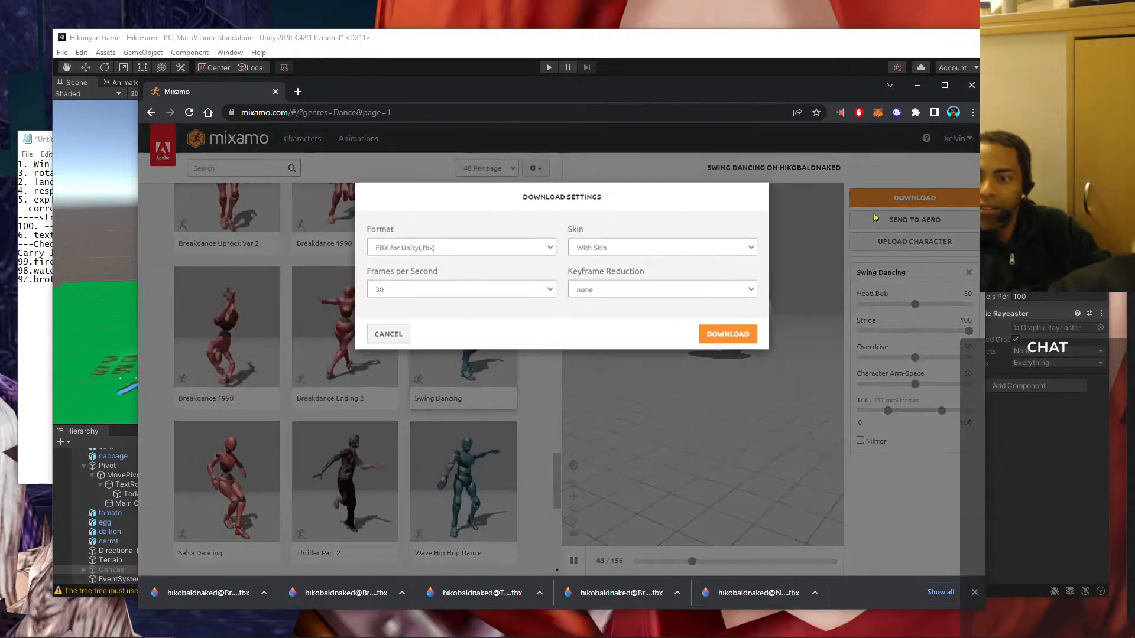
pyautogui.click(744, 334)
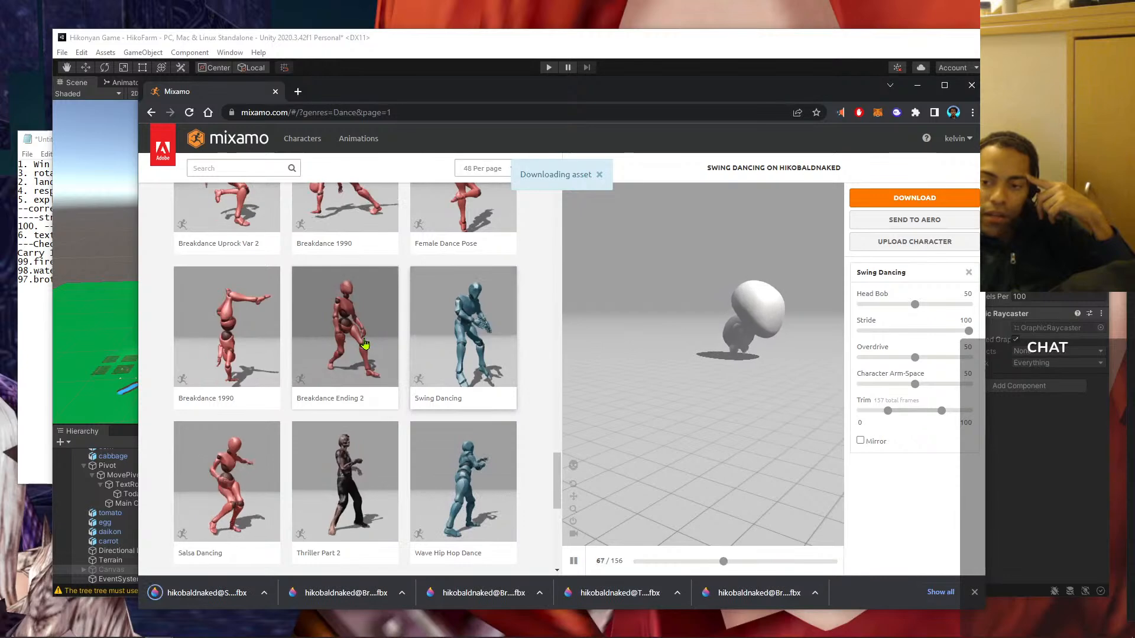
# - Apply the Breakdance Ending 2 animation to the character and download it in FBX for Unity format with skin
pyautogui.click(364, 344)
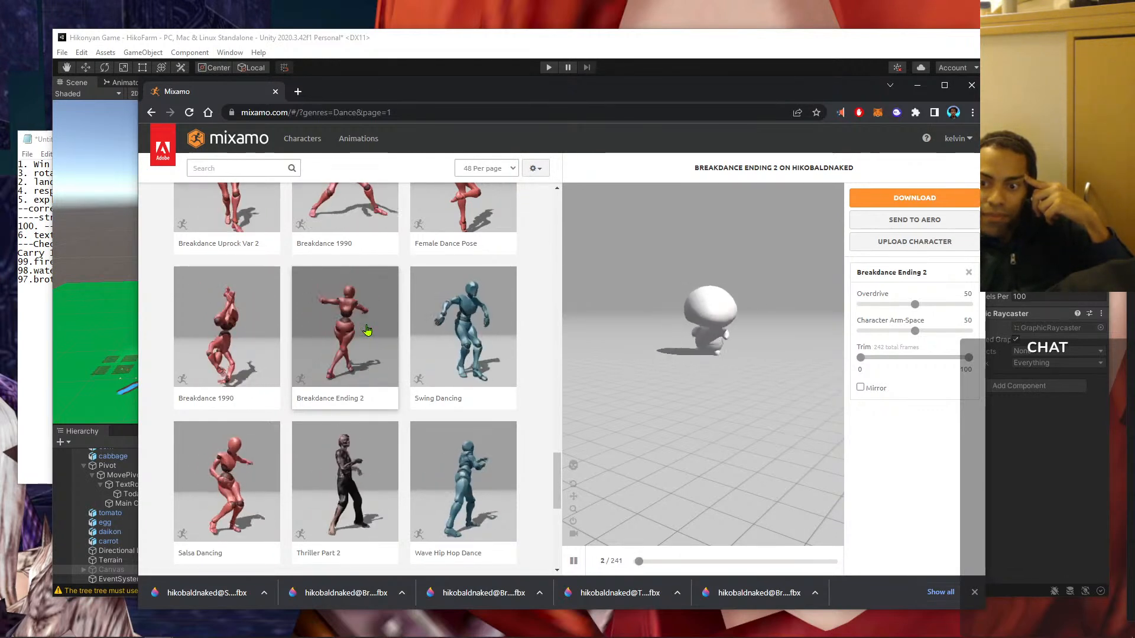
pyautogui.click(904, 201)
pyautogui.click(727, 327)
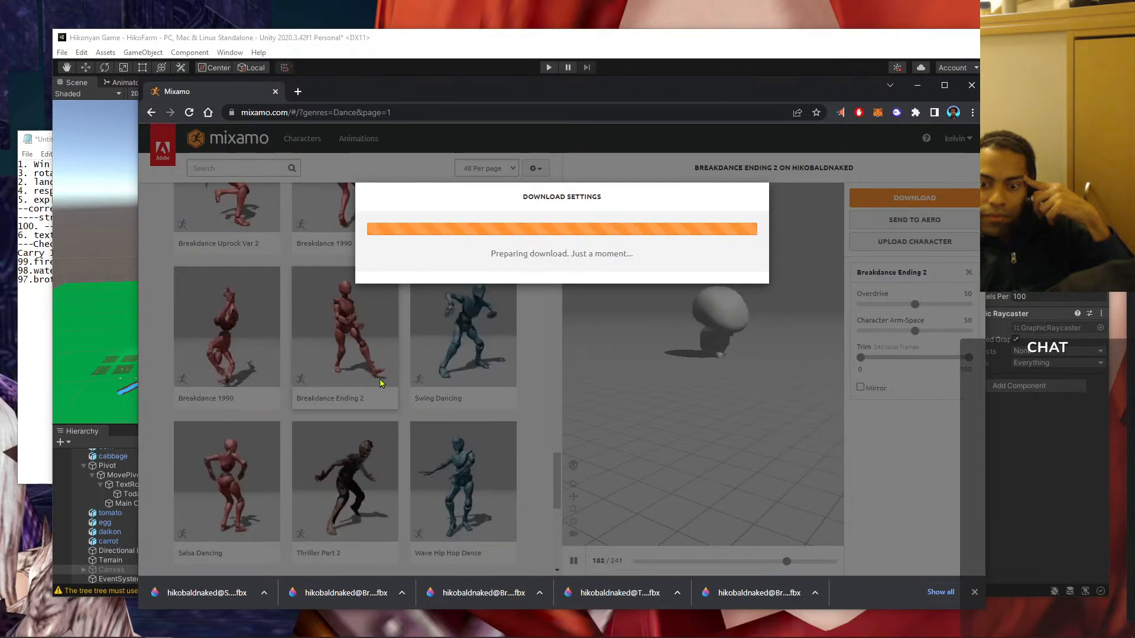
# - Preview Thriller Part 2, and download the Chicken Dance animation in FBX for Unity format with skin at 30 frames per second
pyautogui.scroll(-5, 430, 373)
pyautogui.scroll(-2, 428, 357)
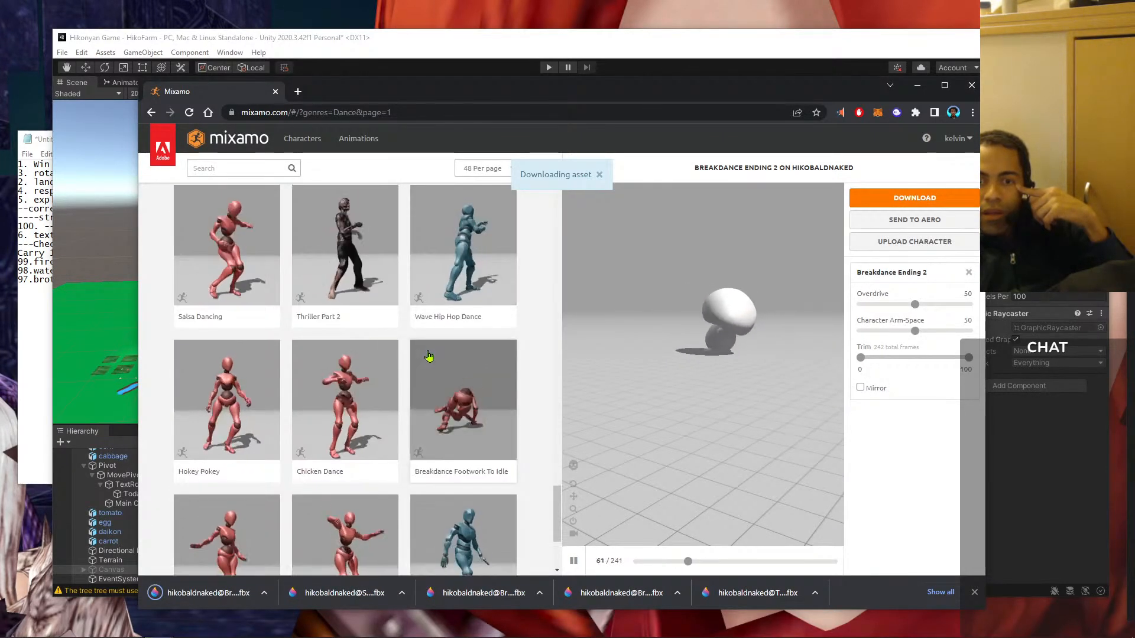
pyautogui.click(381, 279)
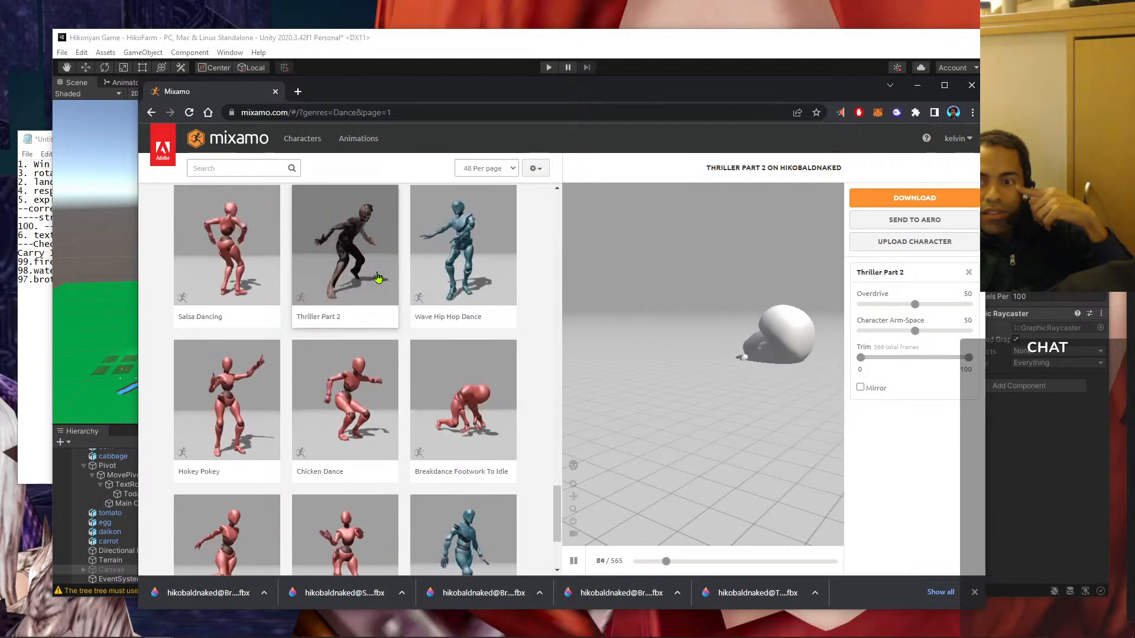
pyautogui.click(373, 401)
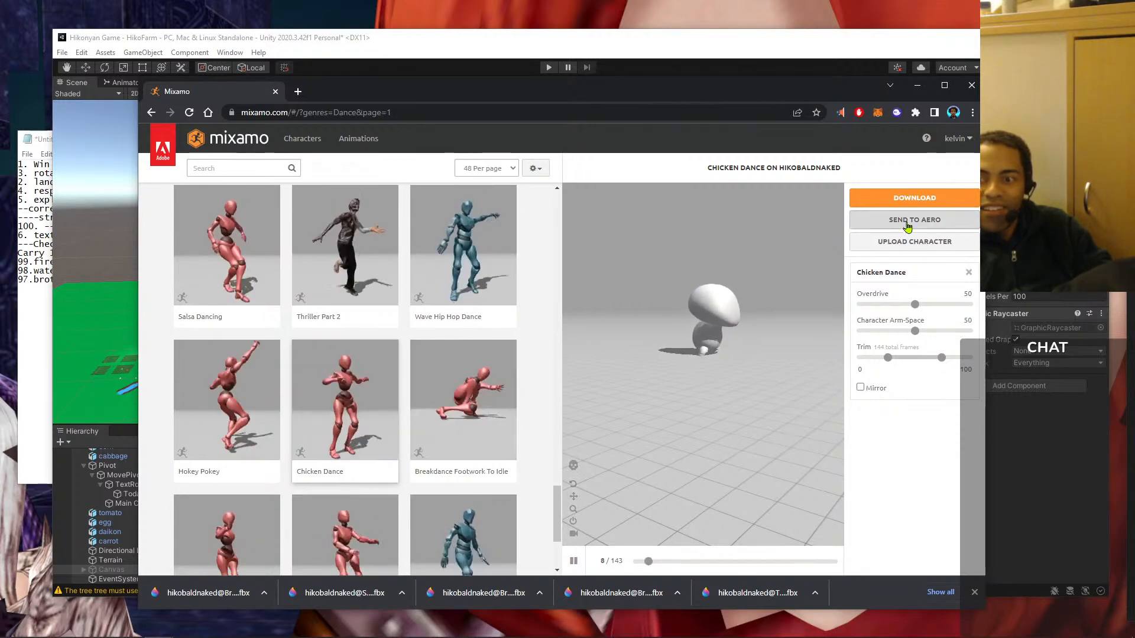
pyautogui.click(914, 197)
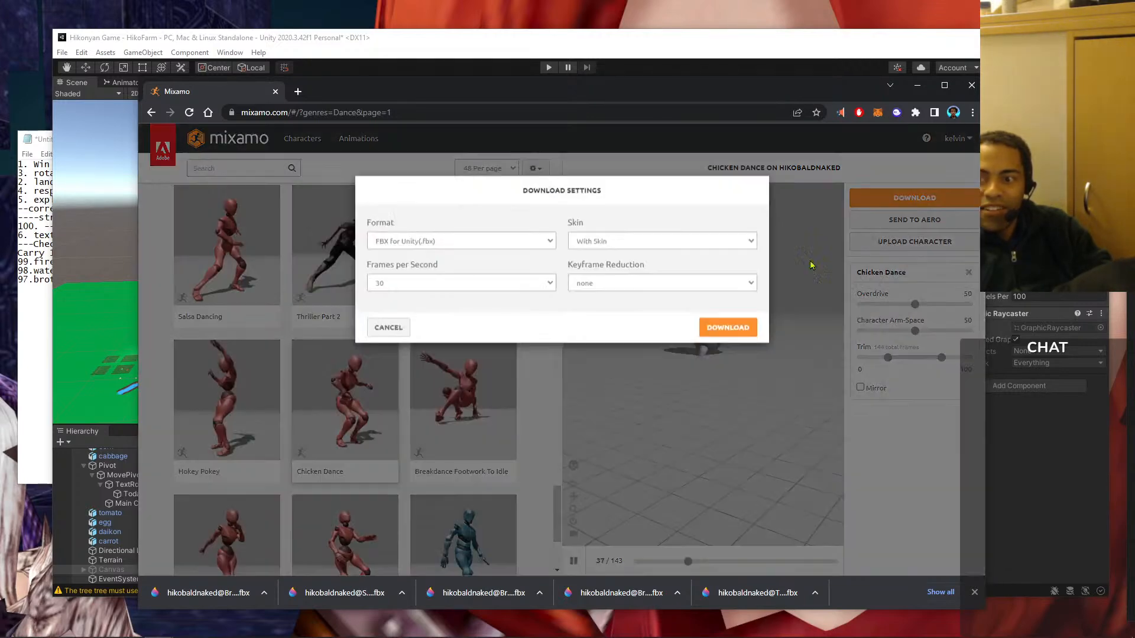
pyautogui.click(727, 332)
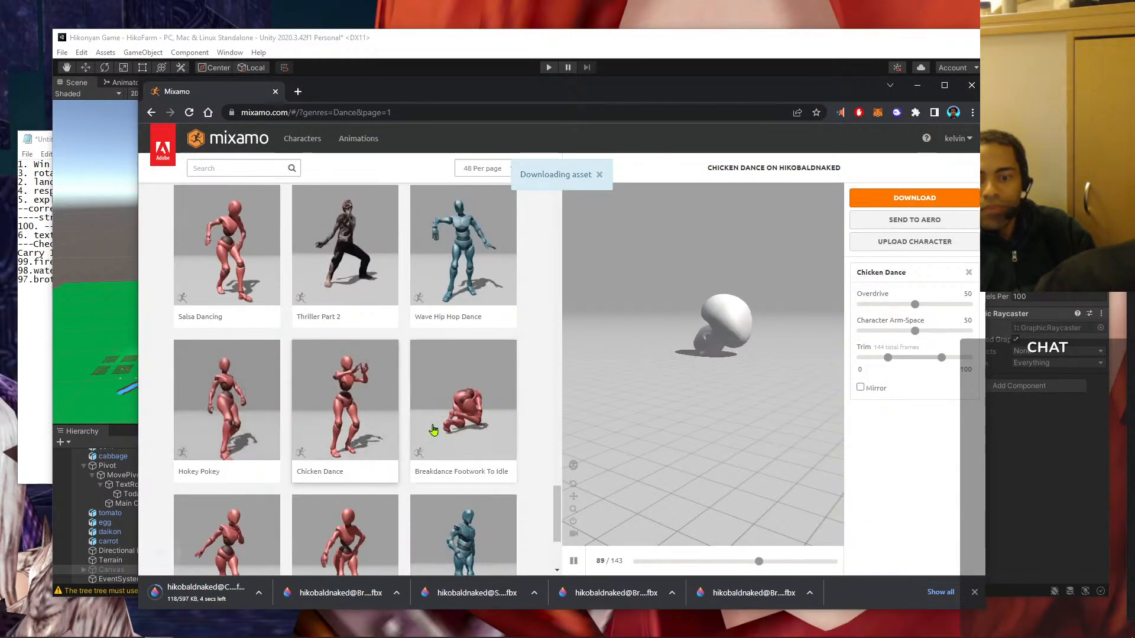
# - Preview Breakdance Footwork To Idle and Moonwalk on the character, as well as Flair from page 2 of the dance results
pyautogui.click(488, 428)
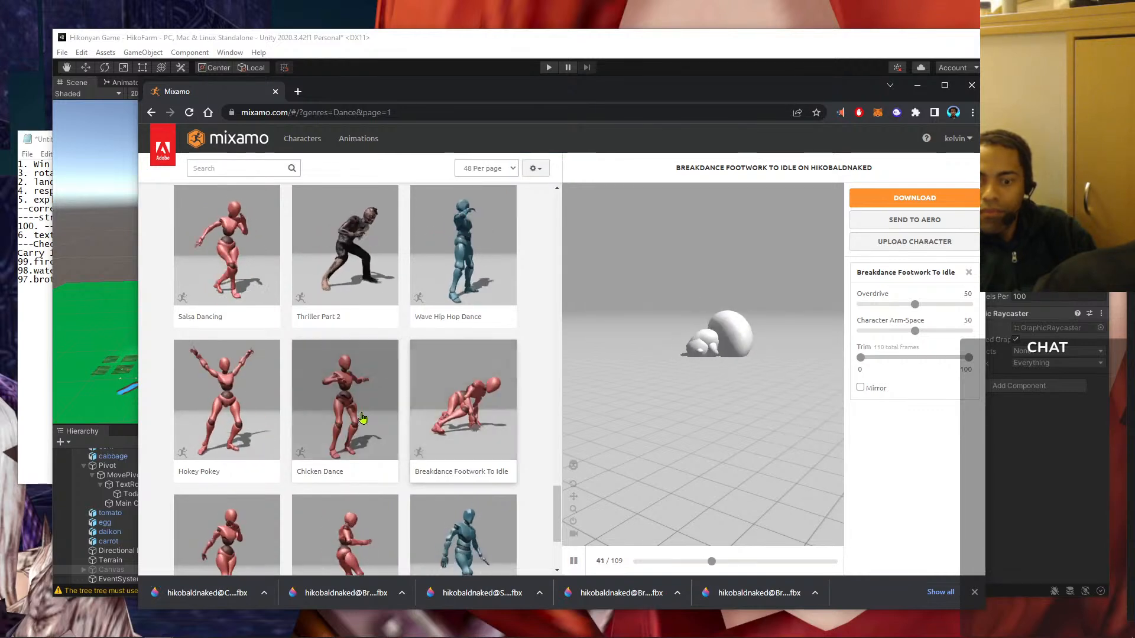
pyautogui.scroll(-2, 495, 396)
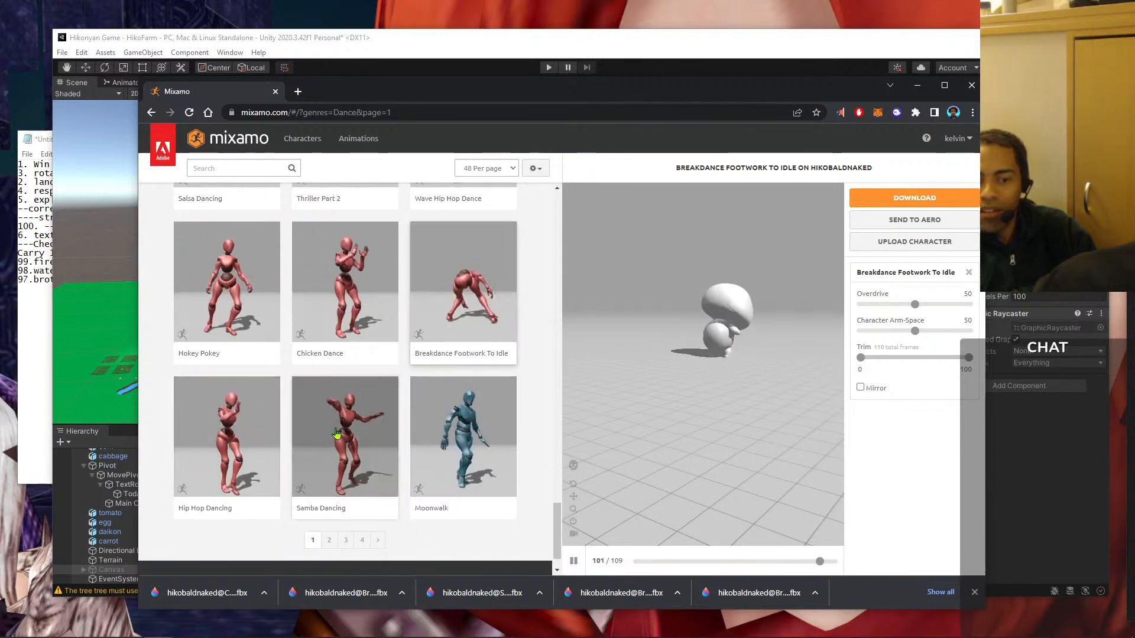
pyautogui.click(483, 483)
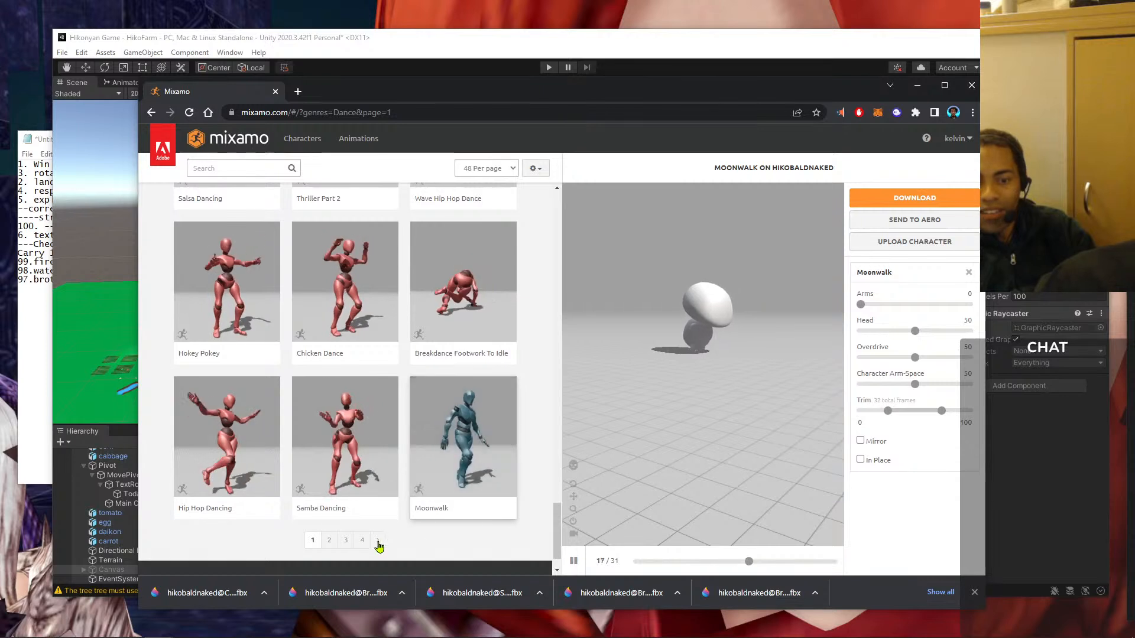
pyautogui.click(328, 543)
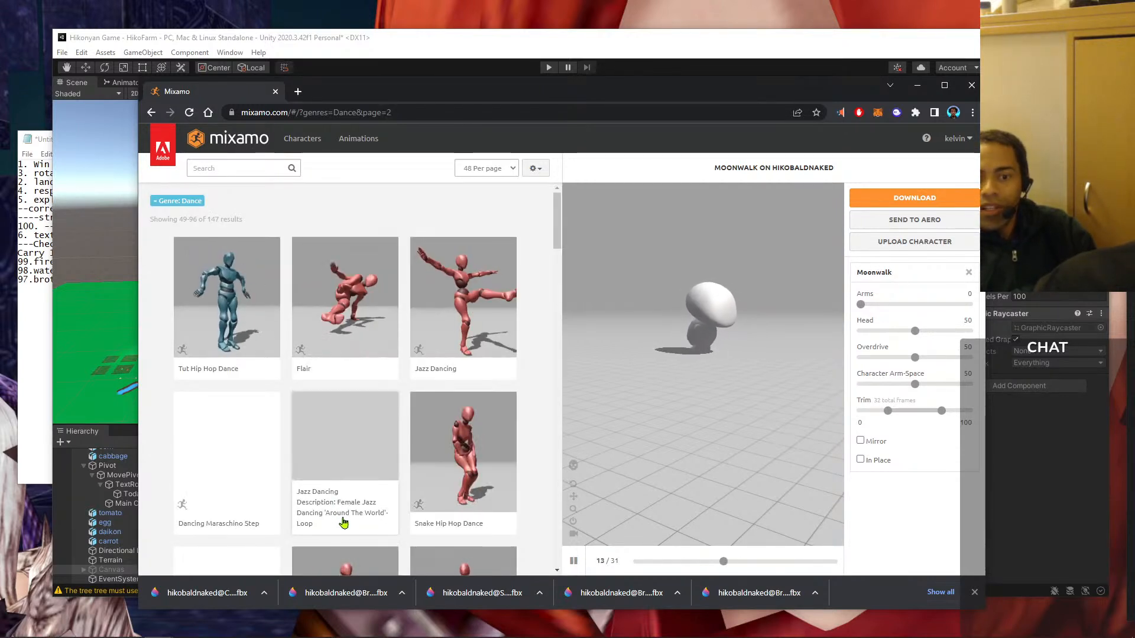
pyautogui.click(378, 288)
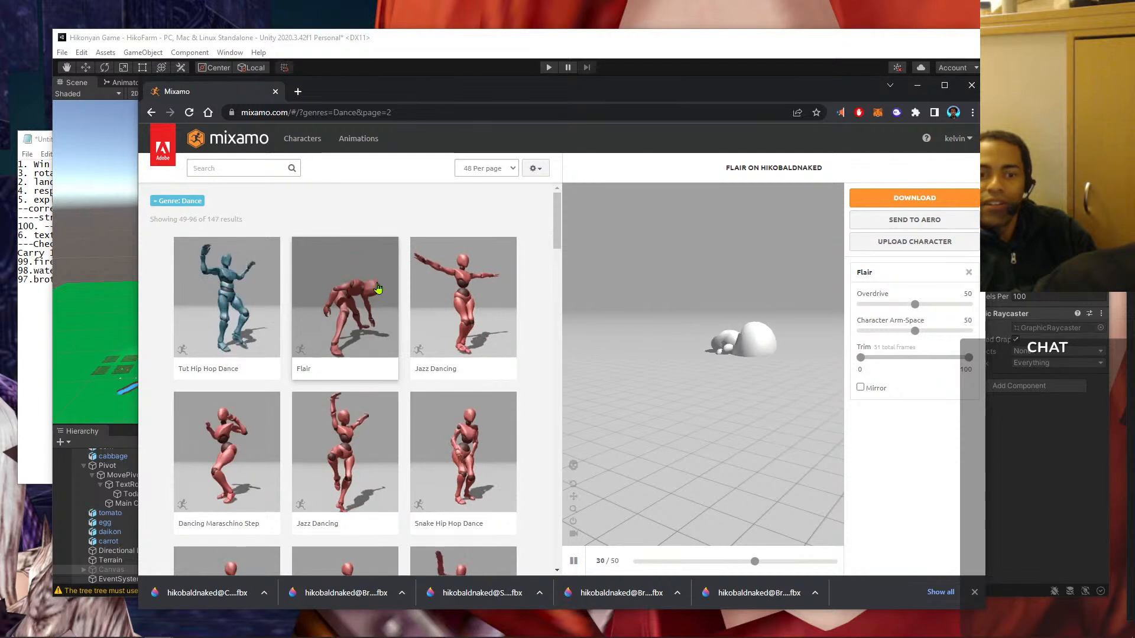
# - Apply the Jazz Dancing variant listed beside Flair and download it in FBX for Unity format with skin
pyautogui.click(479, 329)
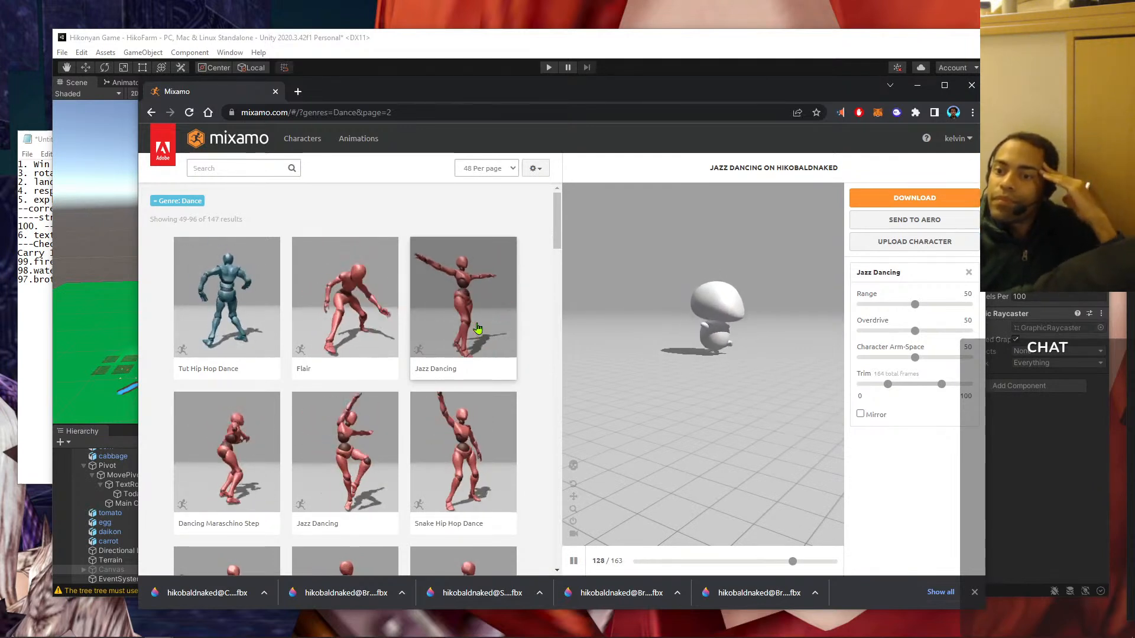
pyautogui.click(898, 200)
pyautogui.click(728, 331)
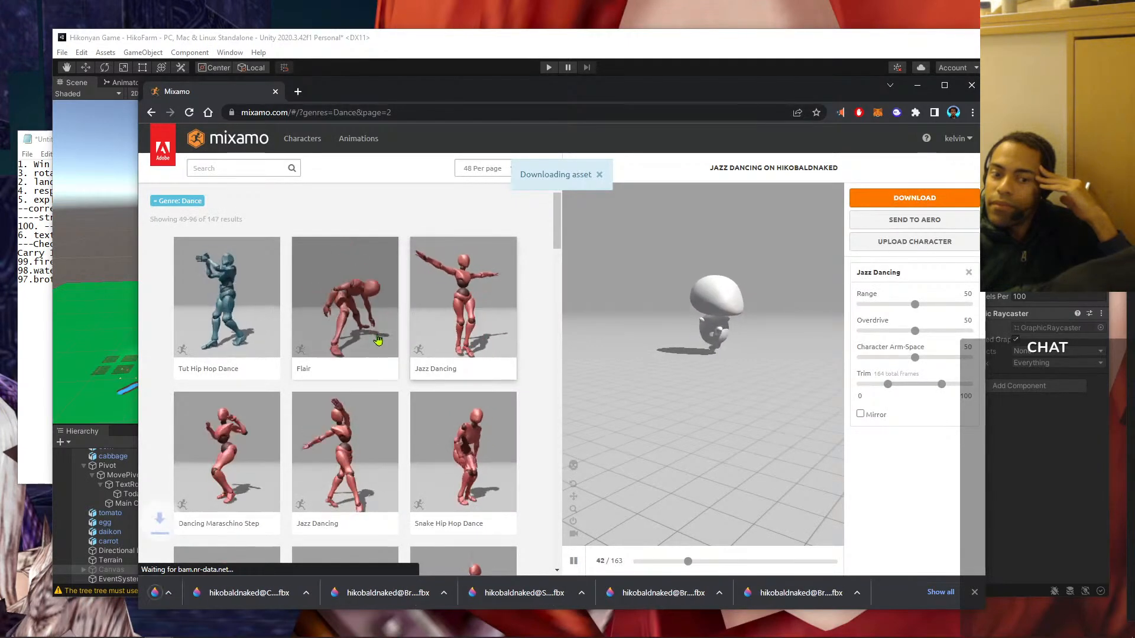
# - Preview the Dancing Maraschino Step and Snake Hip Hop Dance animations on the character
pyautogui.scroll(-1, 330, 375)
pyautogui.click(230, 393)
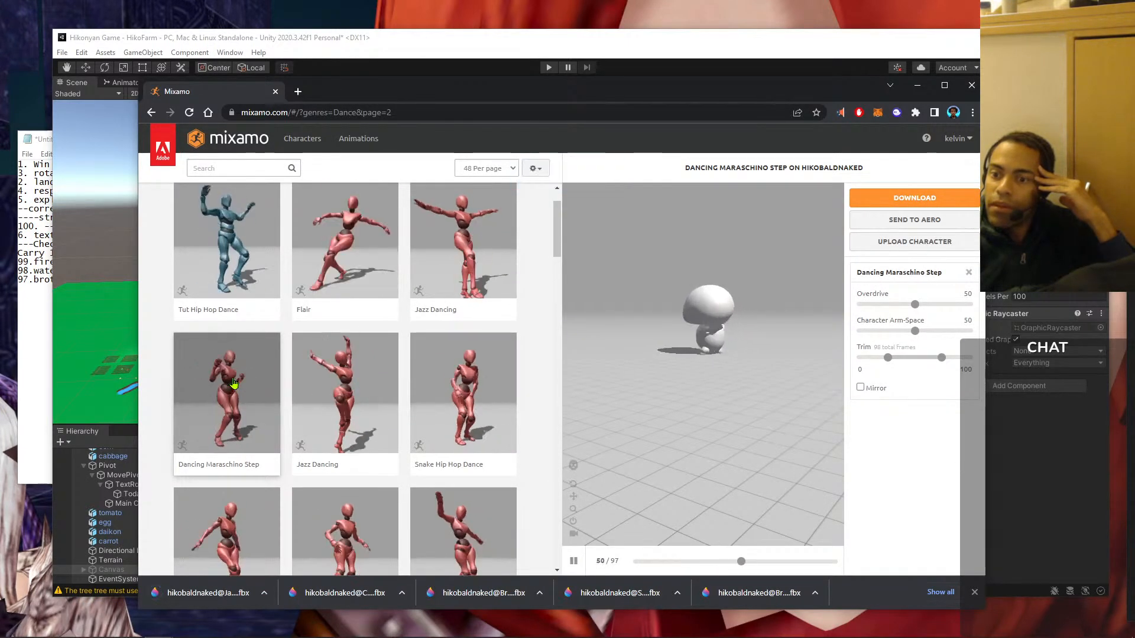
pyautogui.click(448, 427)
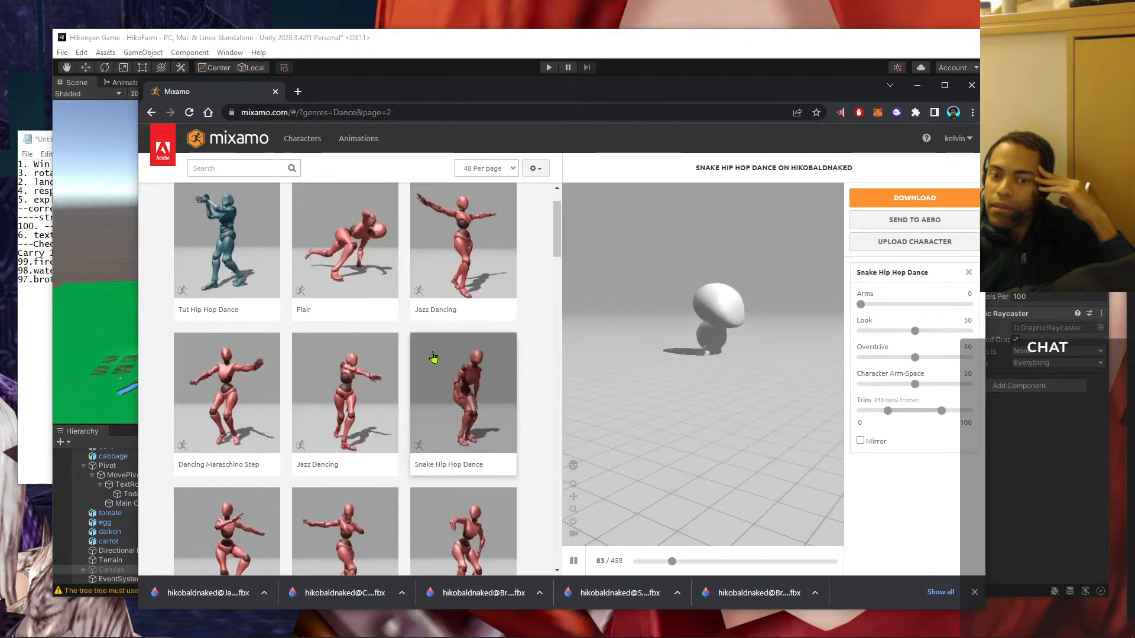
# - Apply the Jazz Dancing variant between Dancing Maraschino Step and Snake Hip Hop Dance and download it in FBX for Unity format with skin
pyautogui.scroll(-1, 414, 351)
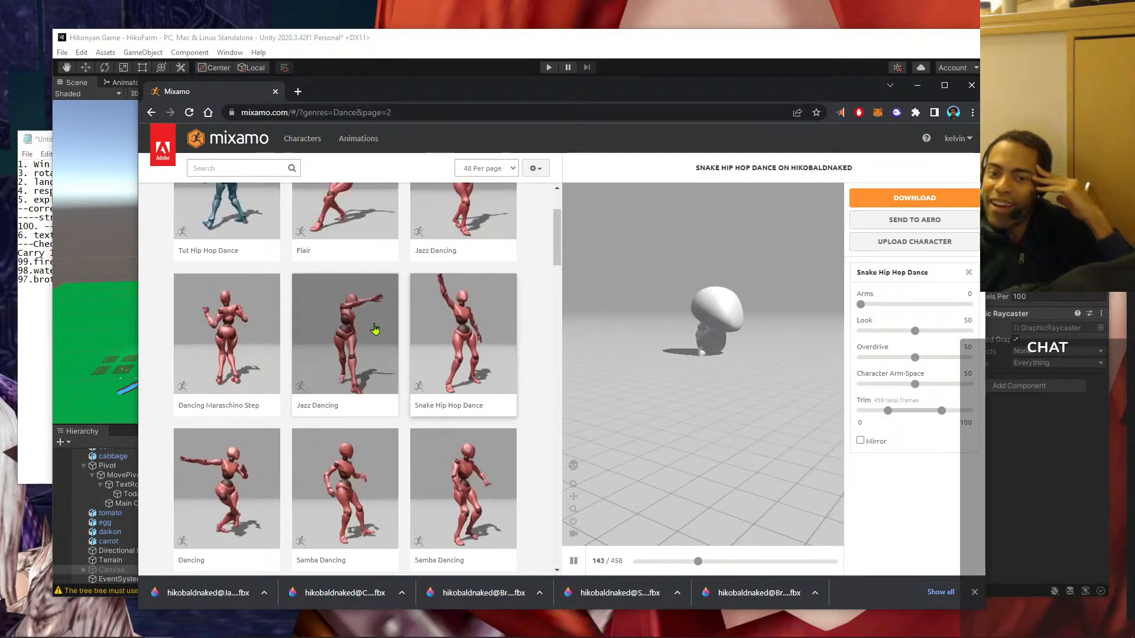
pyautogui.click(375, 329)
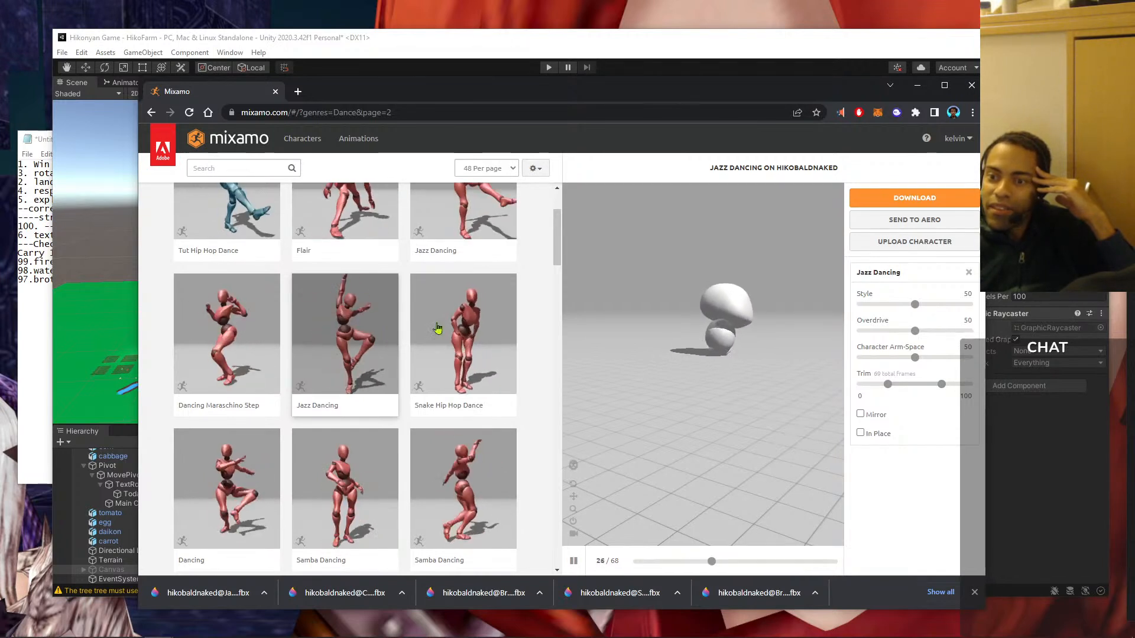
pyautogui.moveTo(825, 364); pyautogui.dragTo(783, 372)
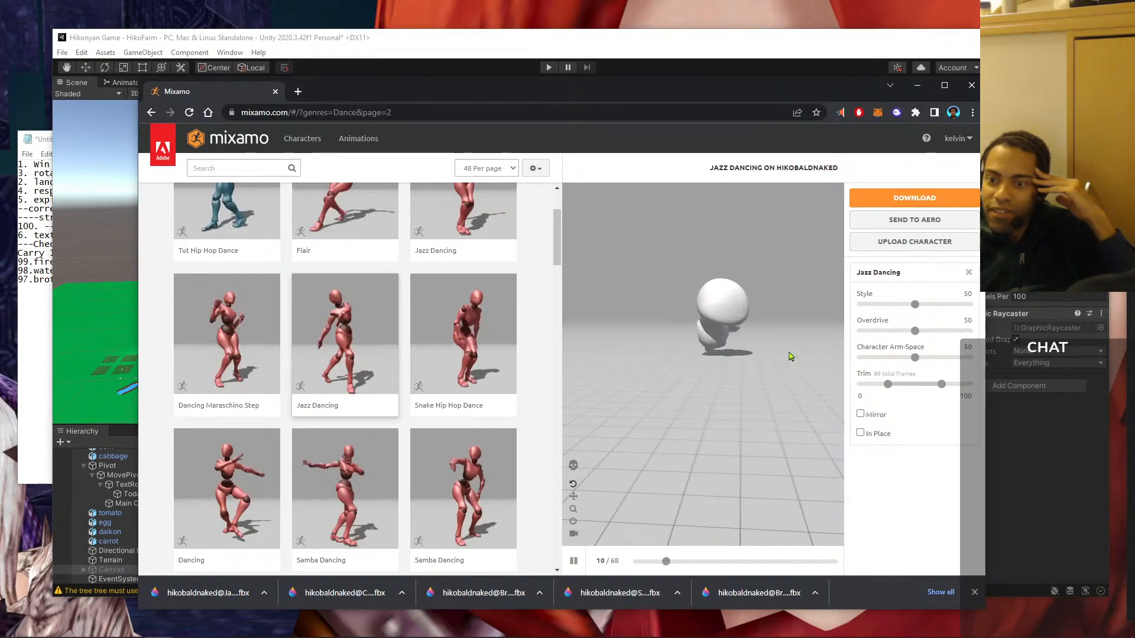
pyautogui.click(904, 199)
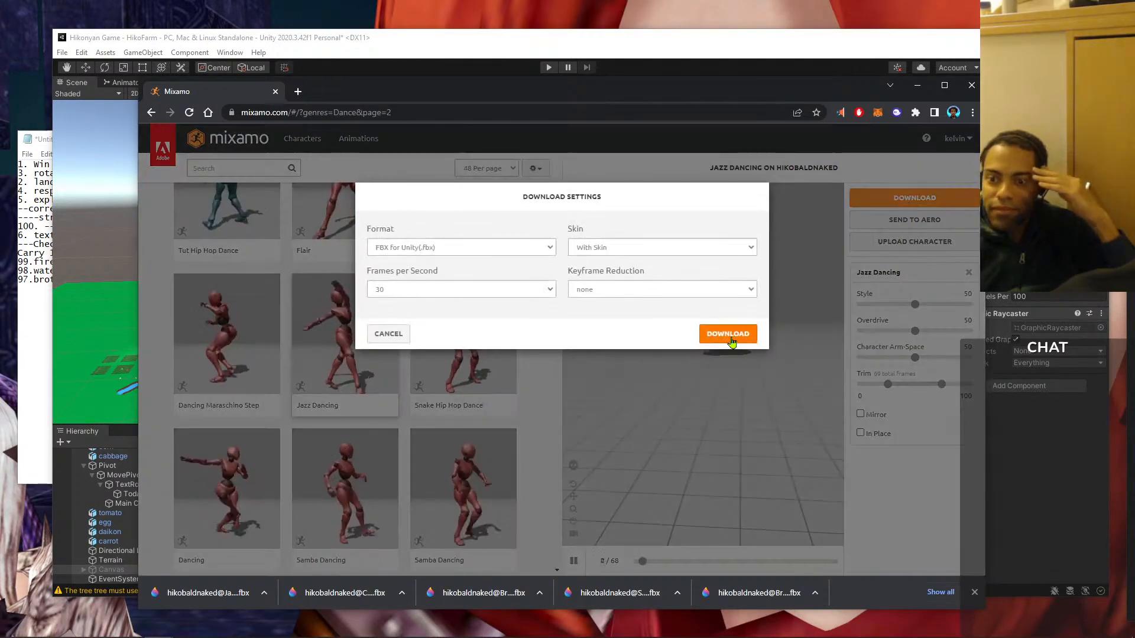
pyautogui.click(727, 334)
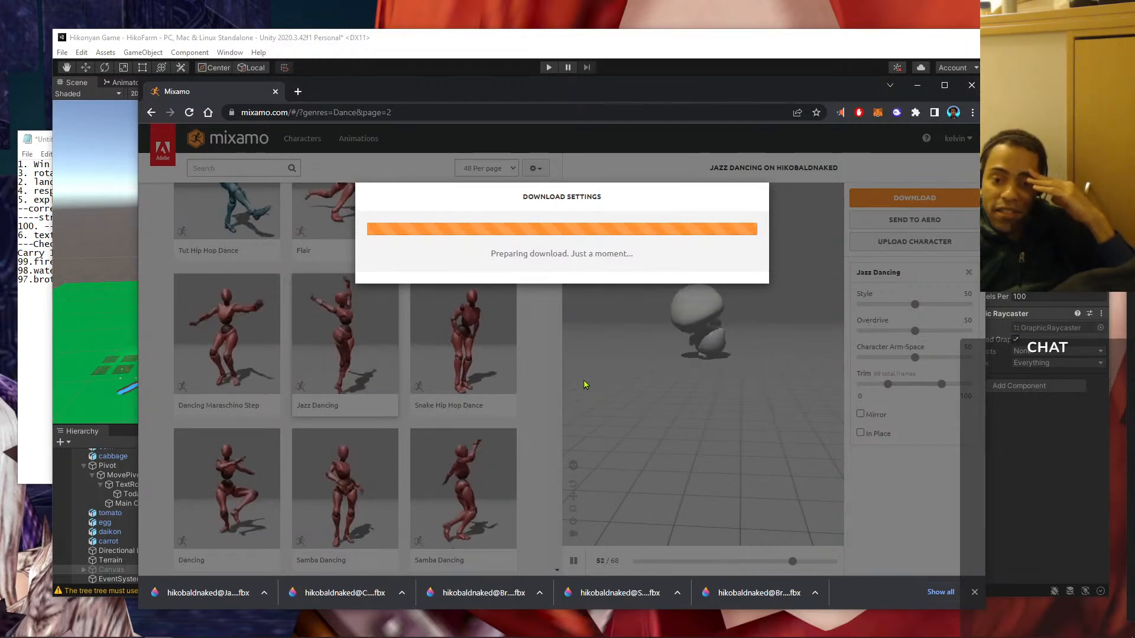
# - Apply the Dancing animation listed below Dancing Maraschino Step and download it in FBX for Unity format with skin
pyautogui.scroll(-2, 461, 438)
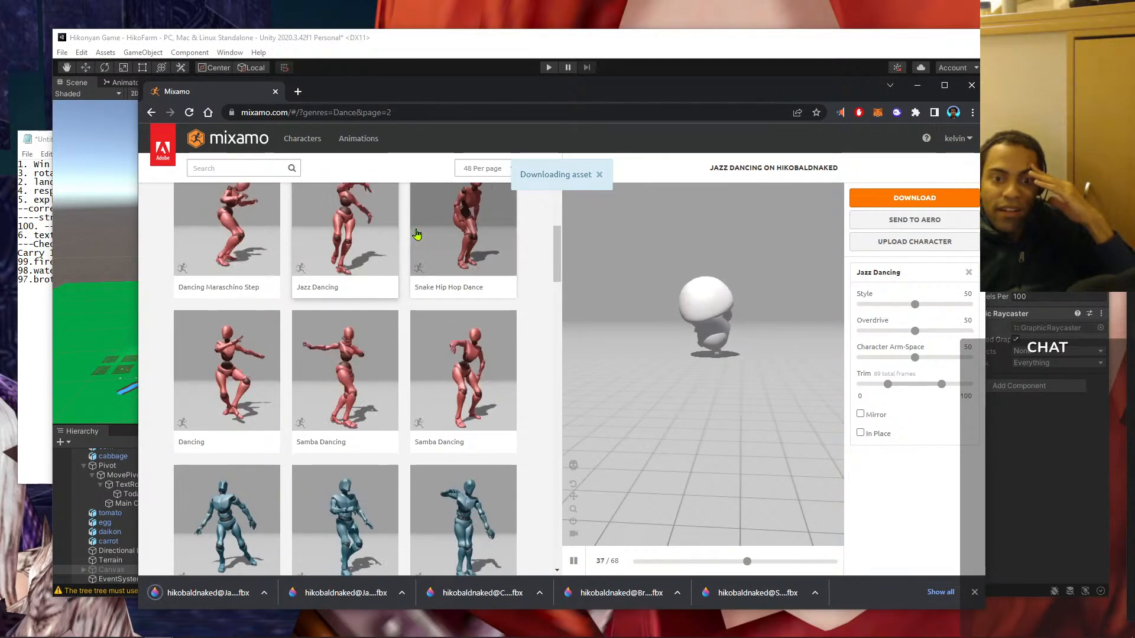
pyautogui.click(253, 365)
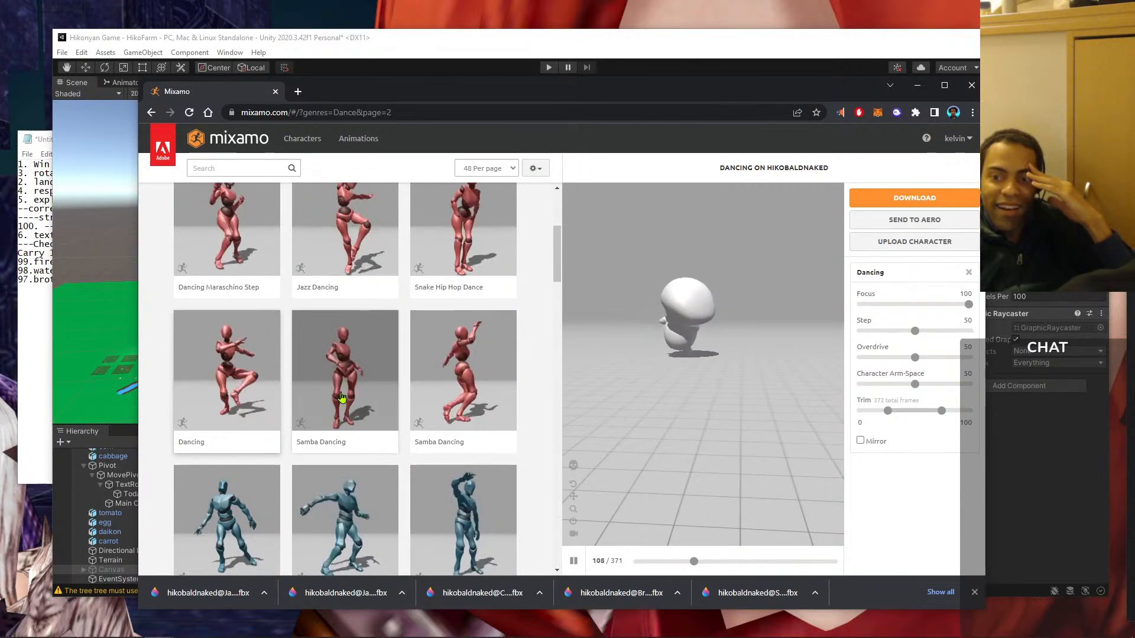
pyautogui.click(912, 201)
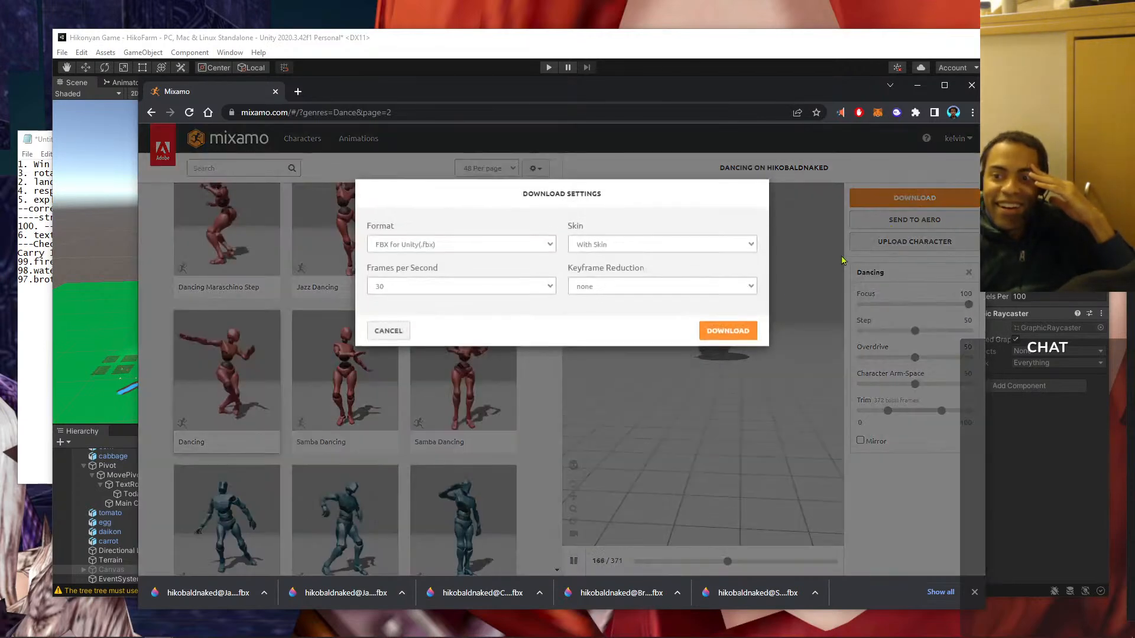
pyautogui.click(728, 333)
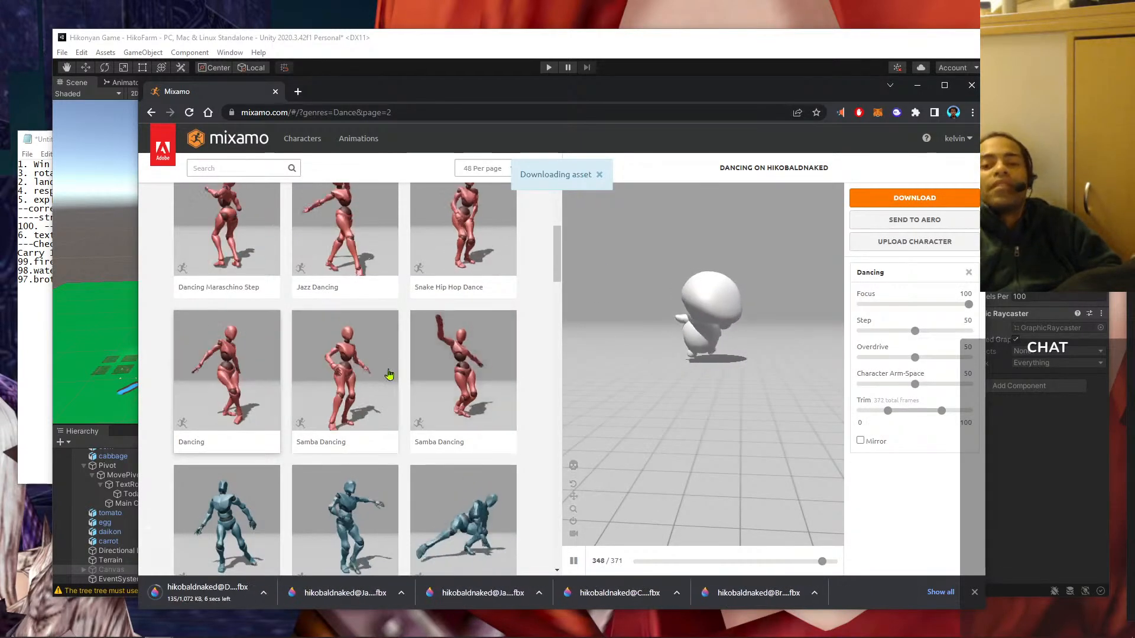
# - Switch to the Notepad task list and add the entries "7. Upload to website" and "8. Location clues" at its end
pyautogui.click(37, 298)
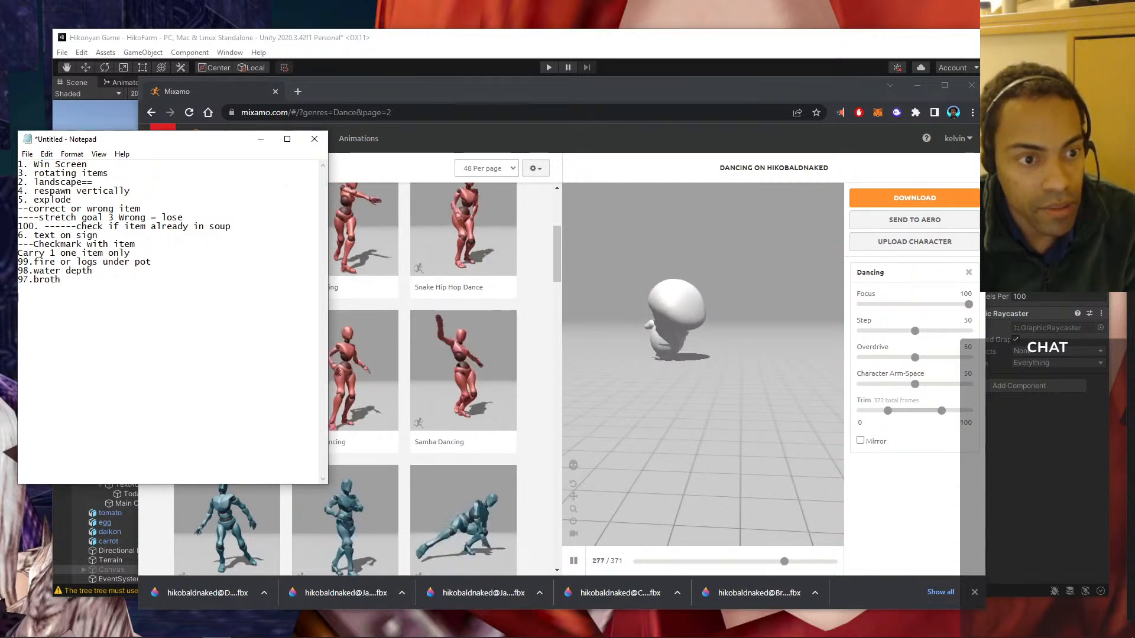
pyautogui.press('Return')
pyautogui.write('7. Upload to we')
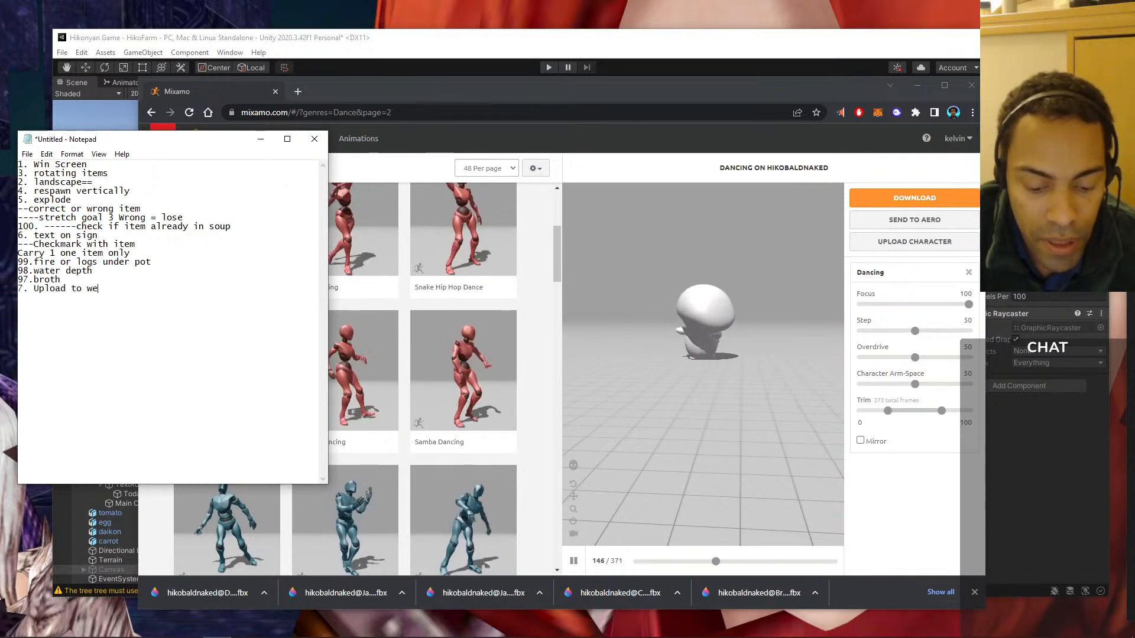
pyautogui.write('i')
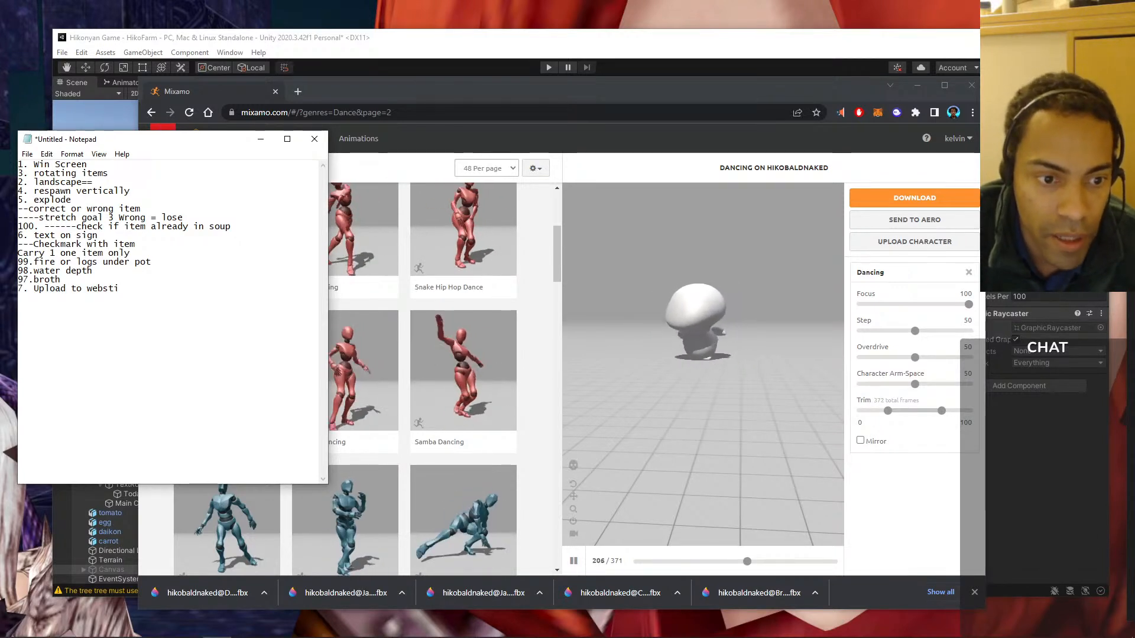
pyautogui.press('BackSpace')
pyautogui.write('ite')
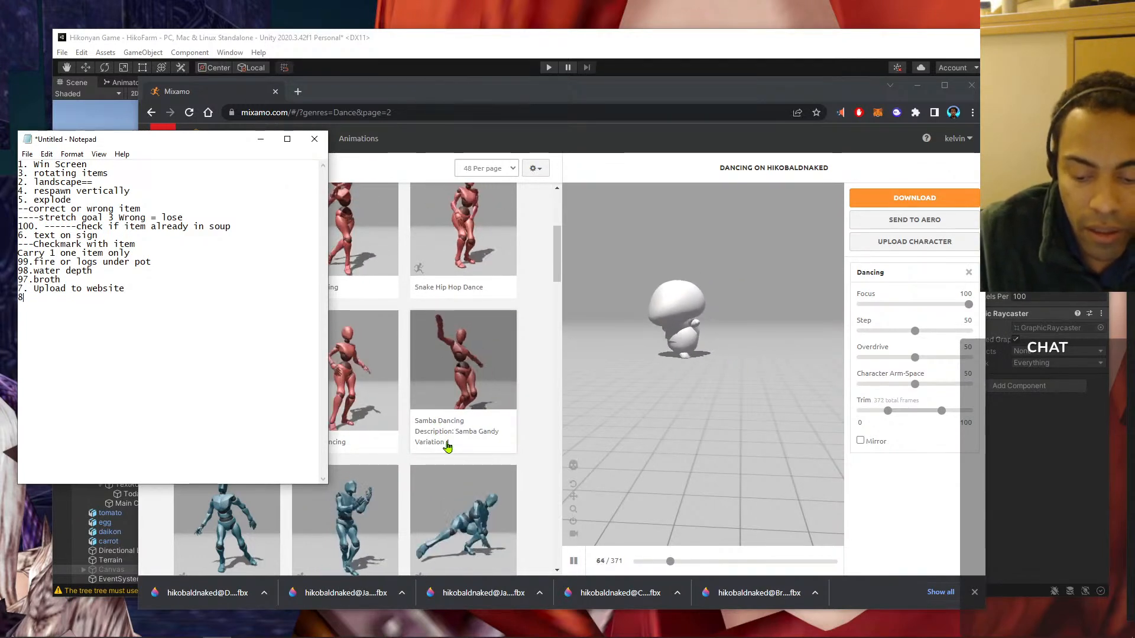
pyautogui.write('.')
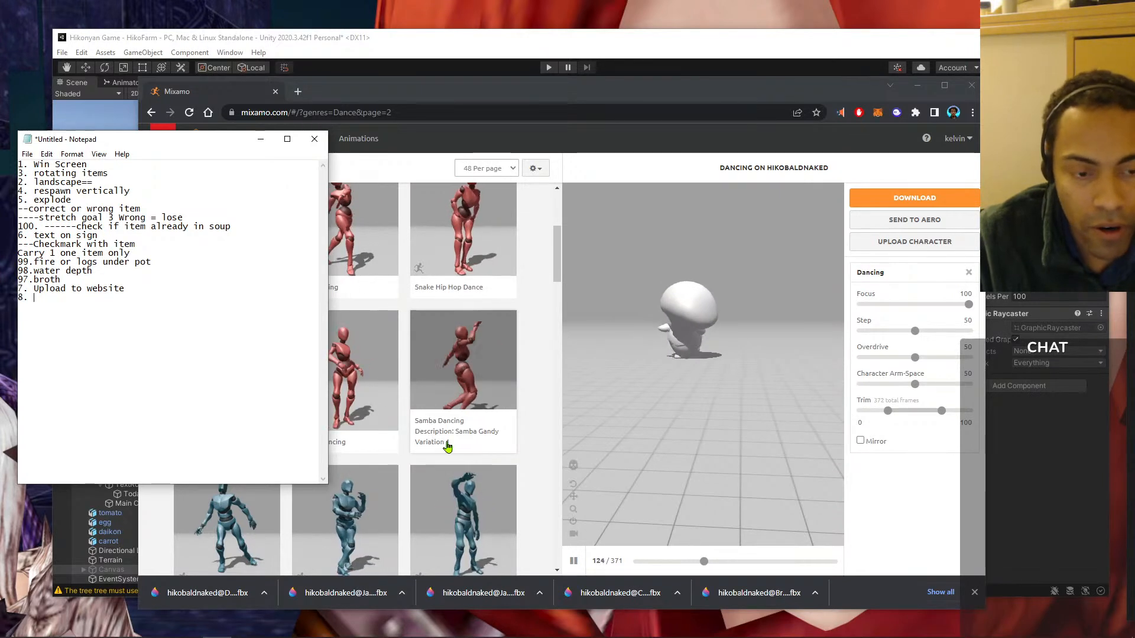
pyautogui.write(' Loc')
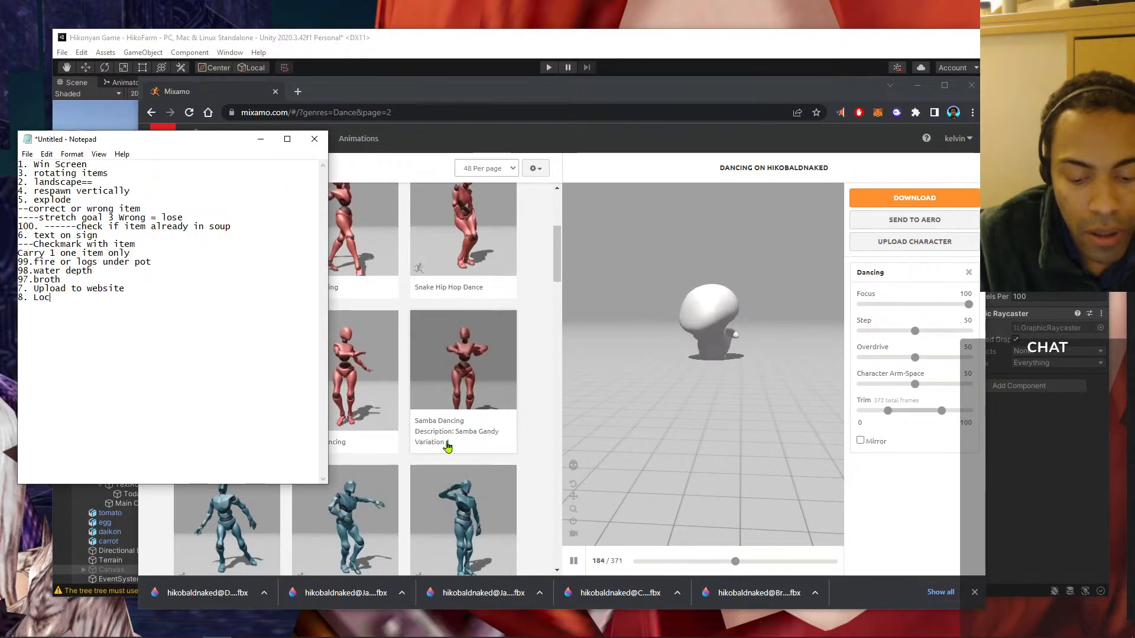
pyautogui.write('ation cl')
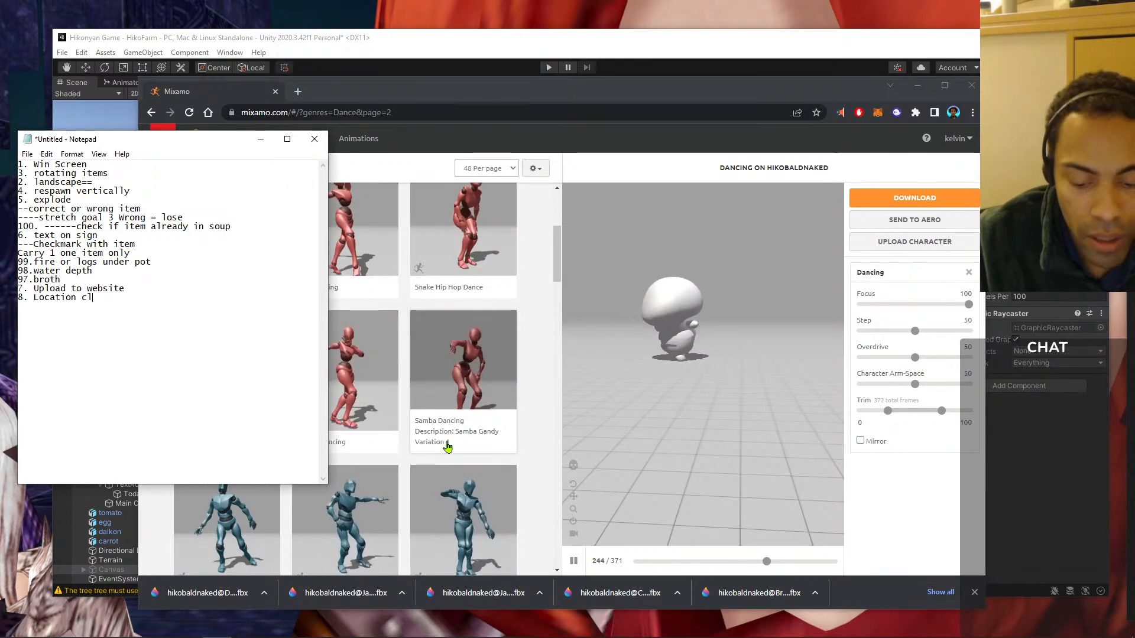
pyautogui.write('ues')
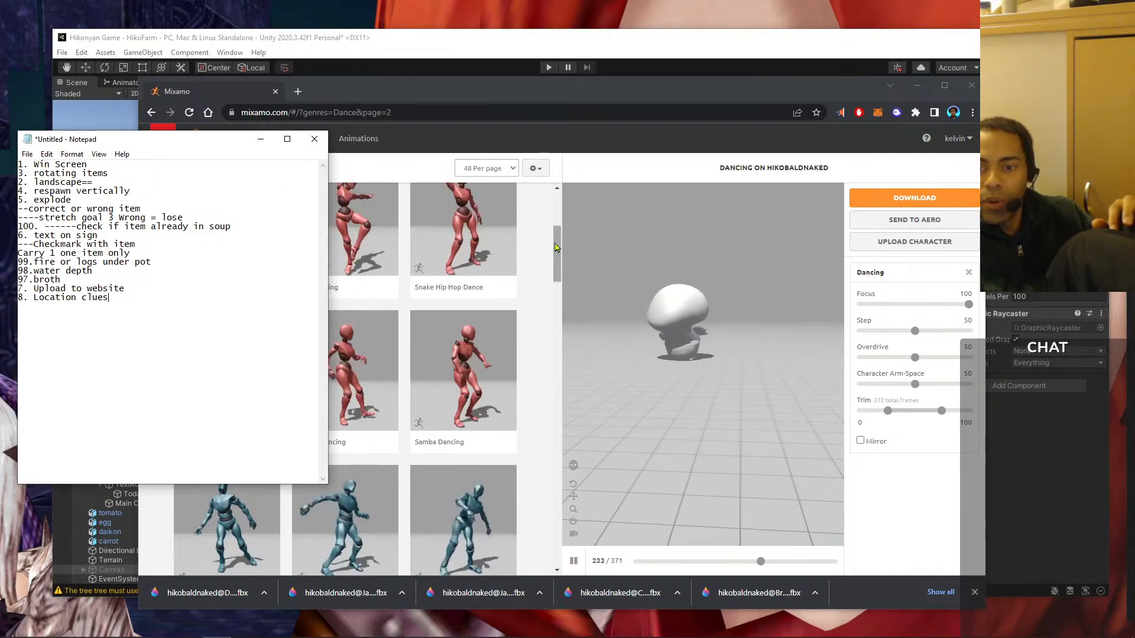
# - Switch to Mixamo, apply the Samba Gandy variation of Samba Dancing, and download it in FBX for Unity format with skin at 30 frames per second
pyautogui.click(491, 390)
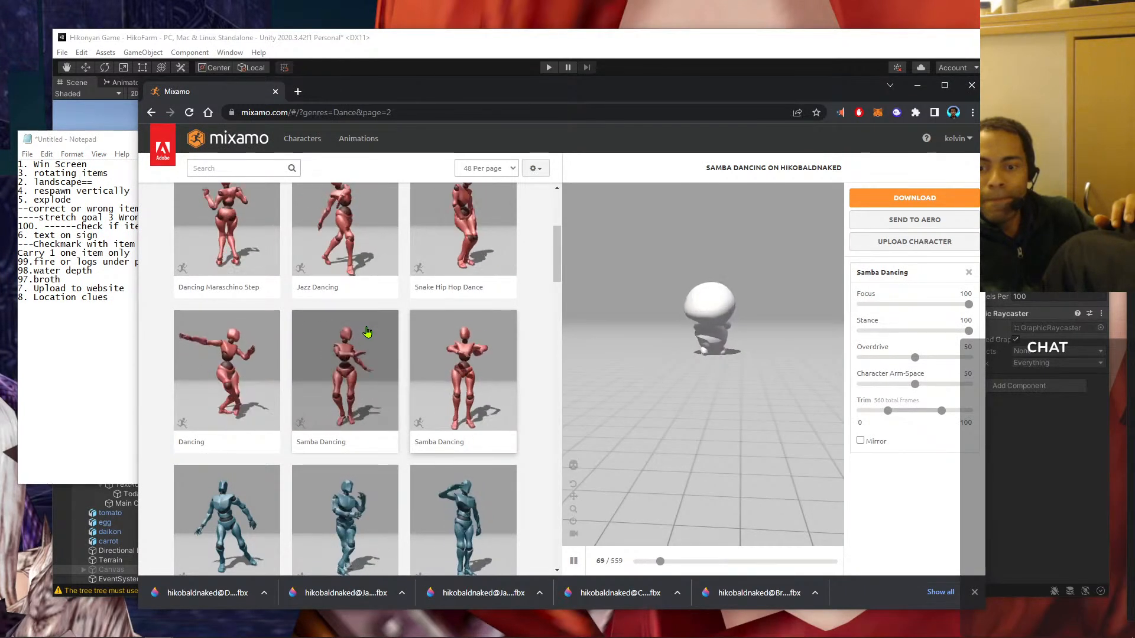
pyautogui.scroll(-1, 367, 332)
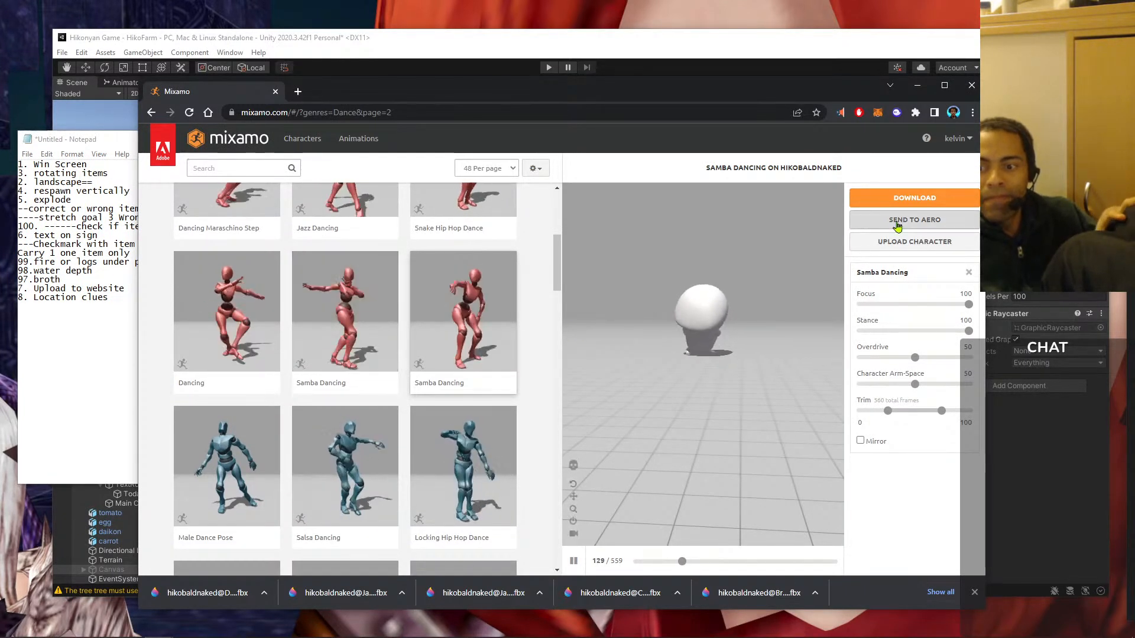
pyautogui.click(901, 202)
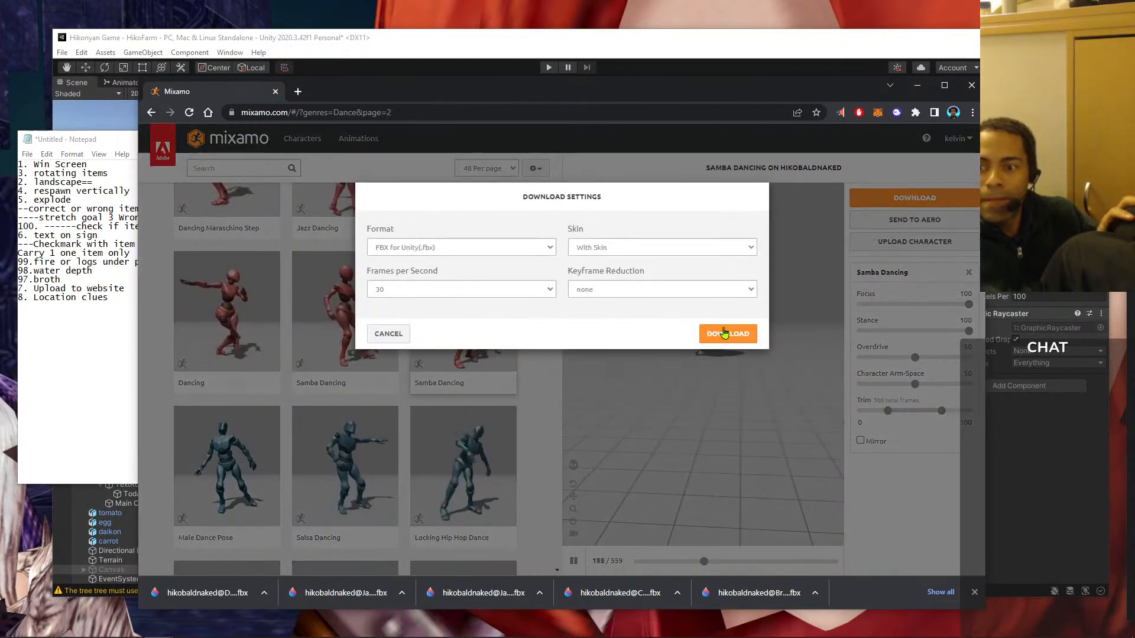
pyautogui.click(726, 331)
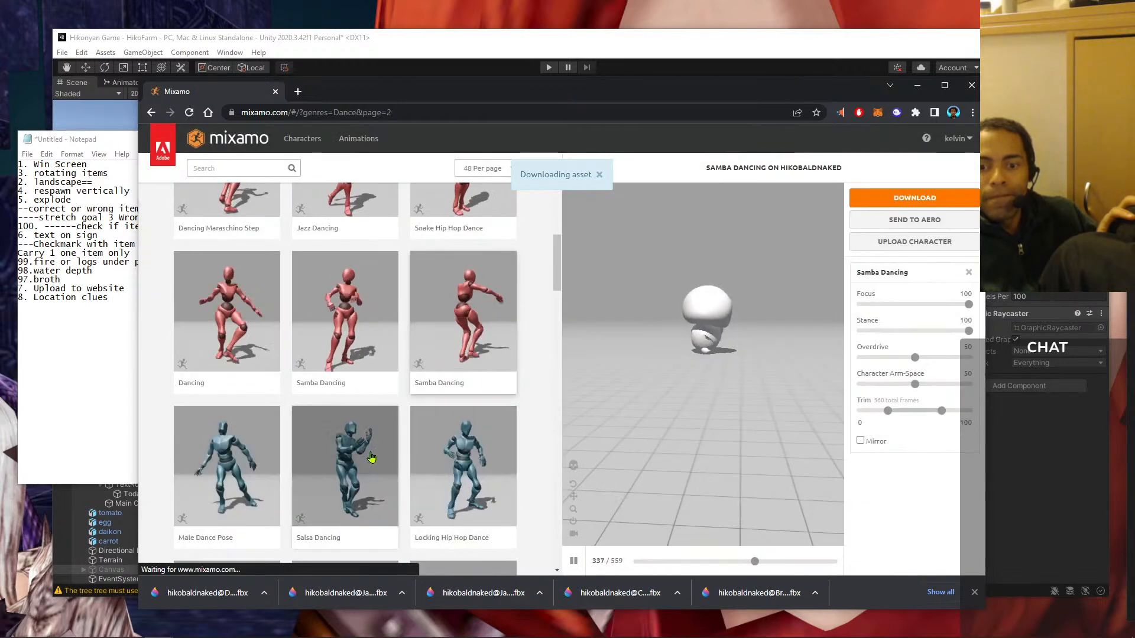
# - Preview both Salsa Dancing variants, Breakdance Swipes and Breakdance Freeze Var 4 on the character
pyautogui.click(371, 457)
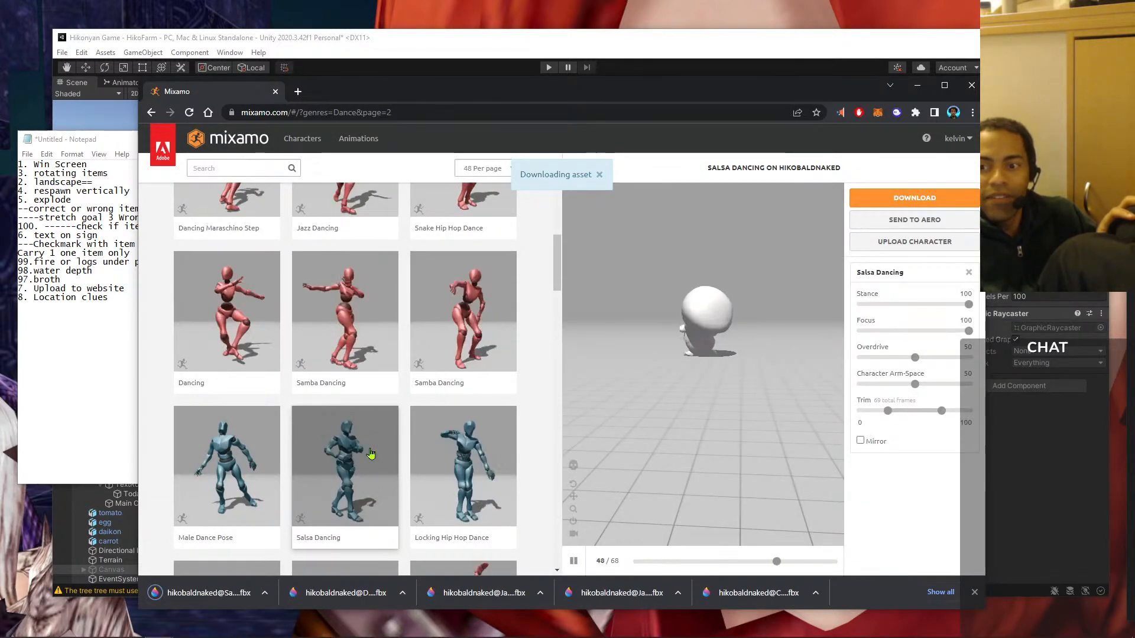
pyautogui.scroll(-3, 373, 453)
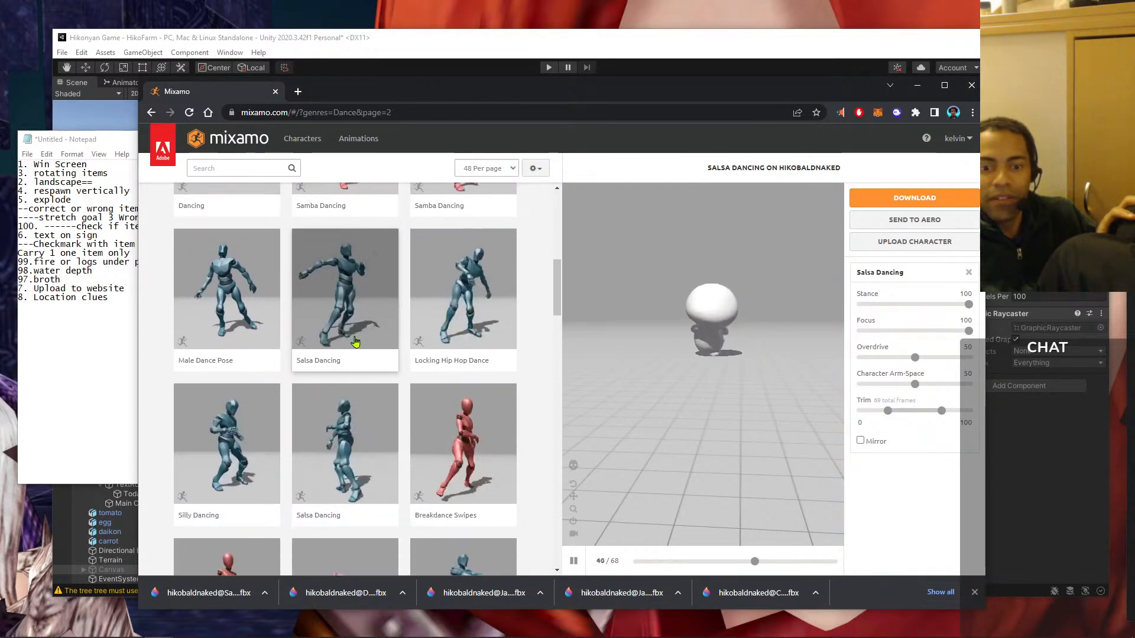
pyautogui.scroll(-1, 362, 392)
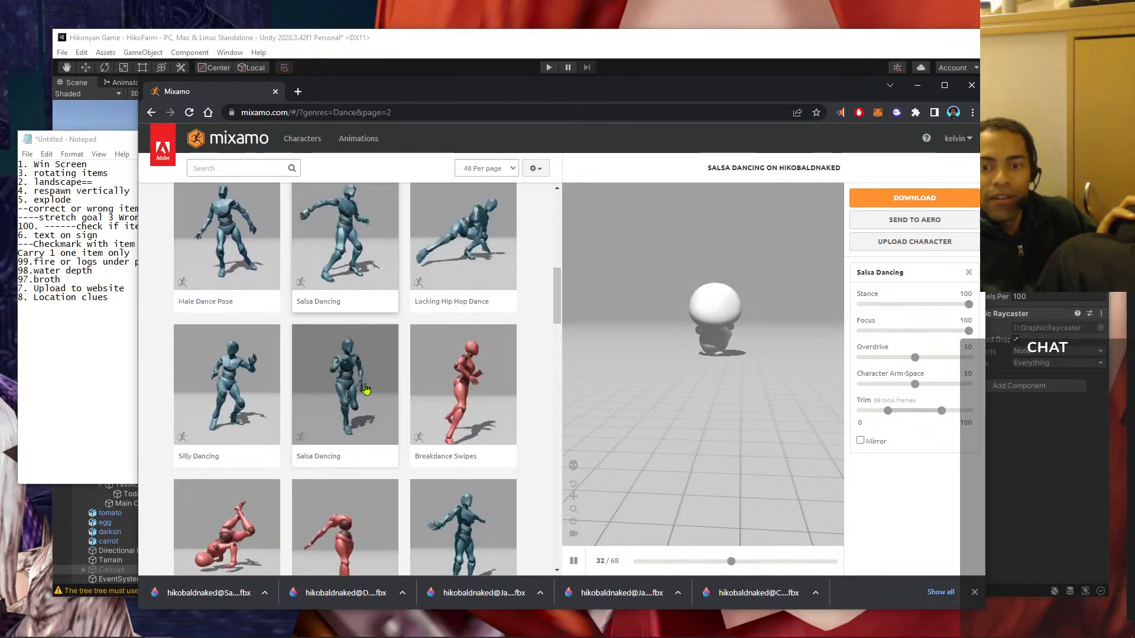
pyautogui.click(367, 388)
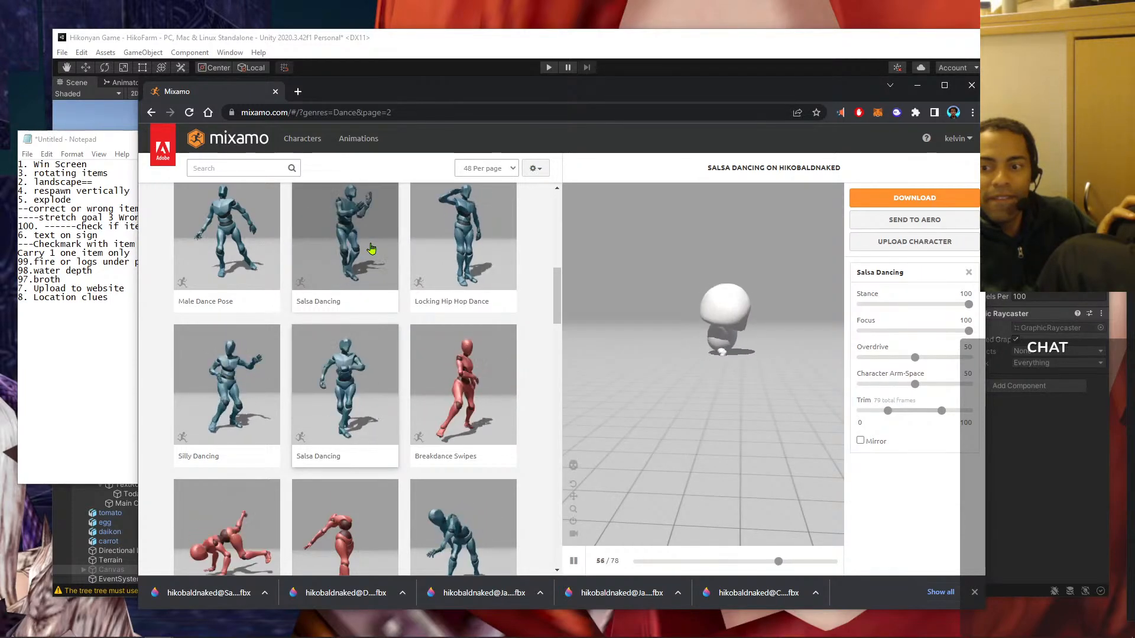
pyautogui.scroll(-1, 371, 249)
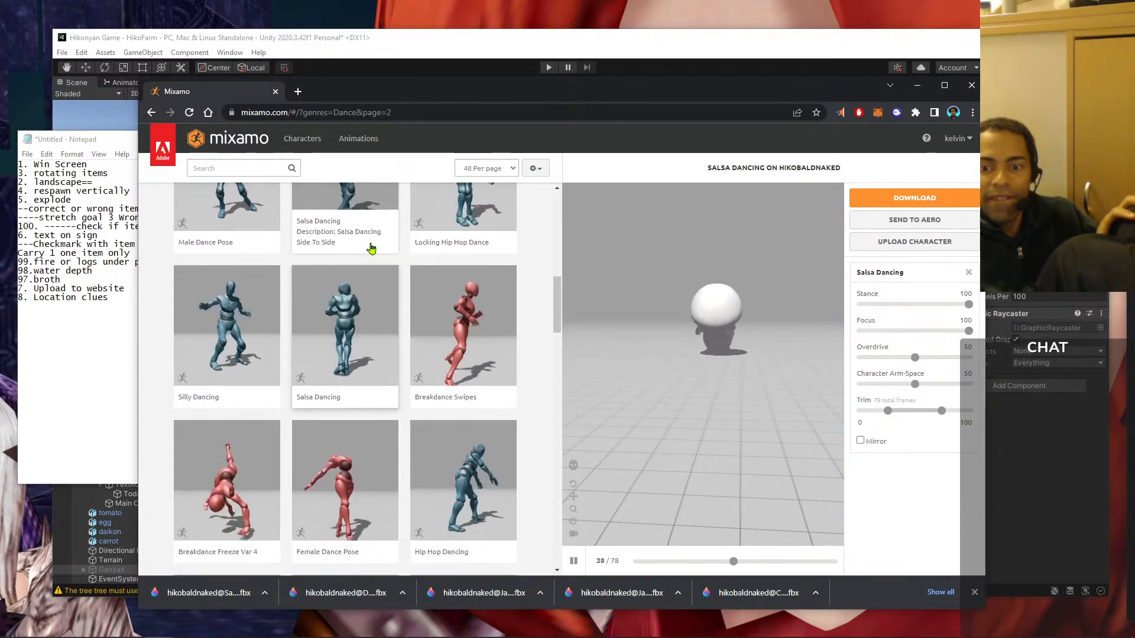
pyautogui.click(445, 304)
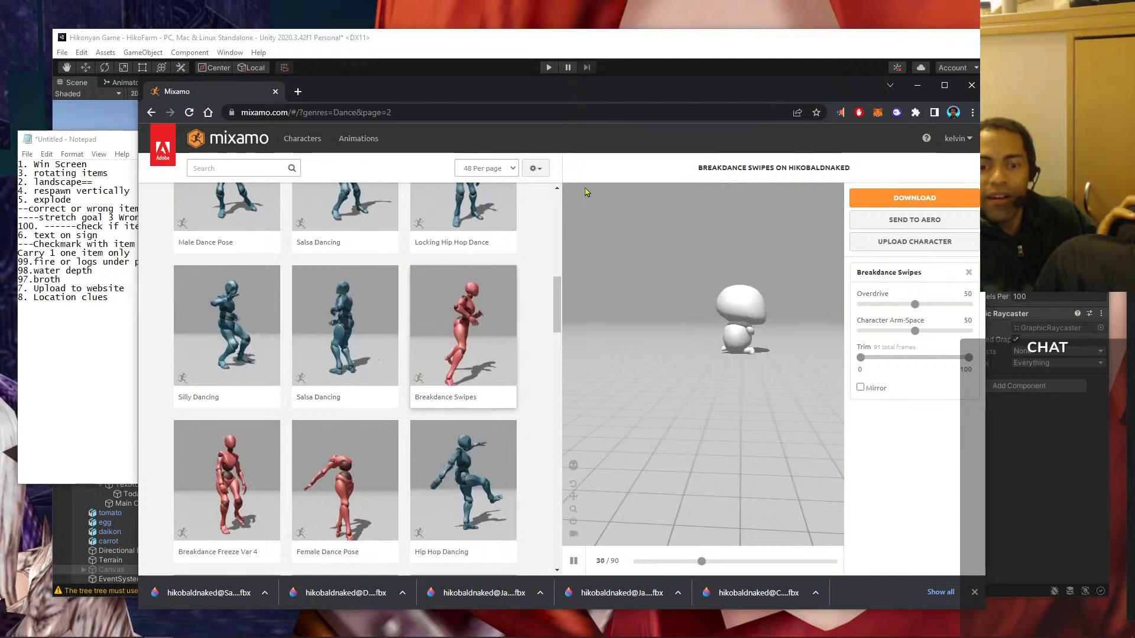
pyautogui.click(237, 482)
pyautogui.scroll(-2, 258, 357)
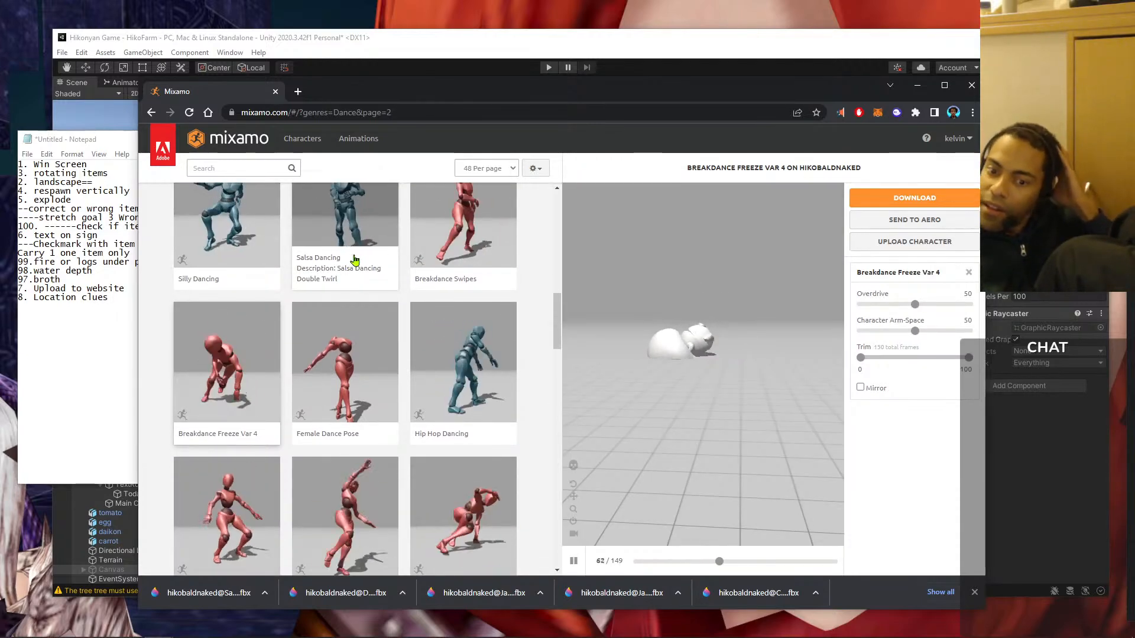
# - Apply the Breakdance Footwork 1 animation to the character and download it
pyautogui.scroll(-2, 358, 262)
pyautogui.click(465, 424)
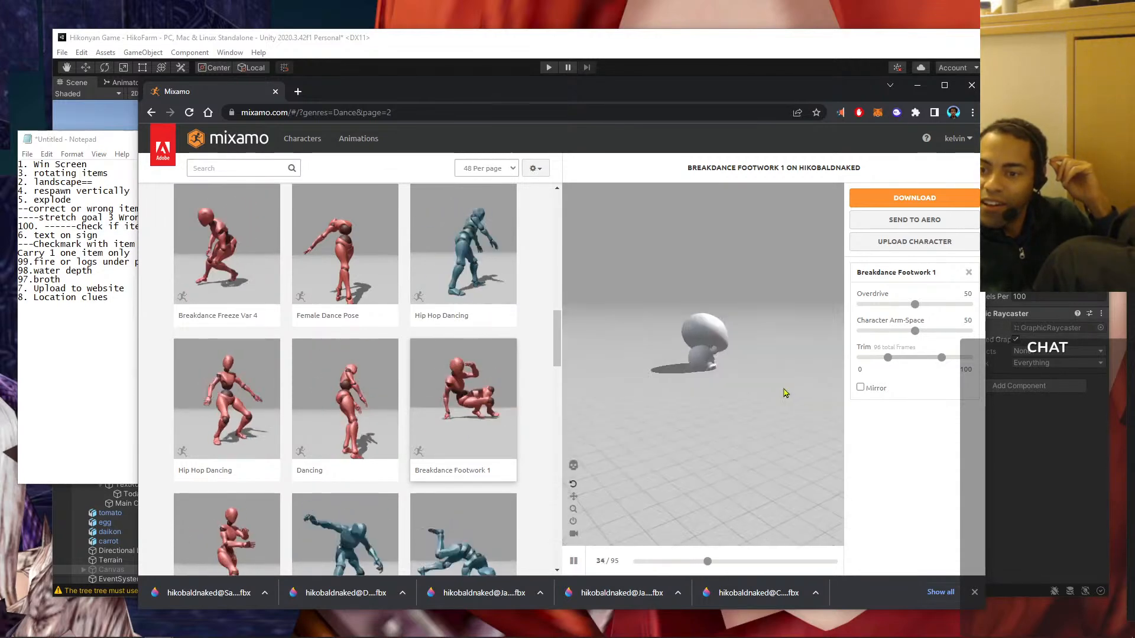
pyautogui.click(897, 203)
pyautogui.click(723, 334)
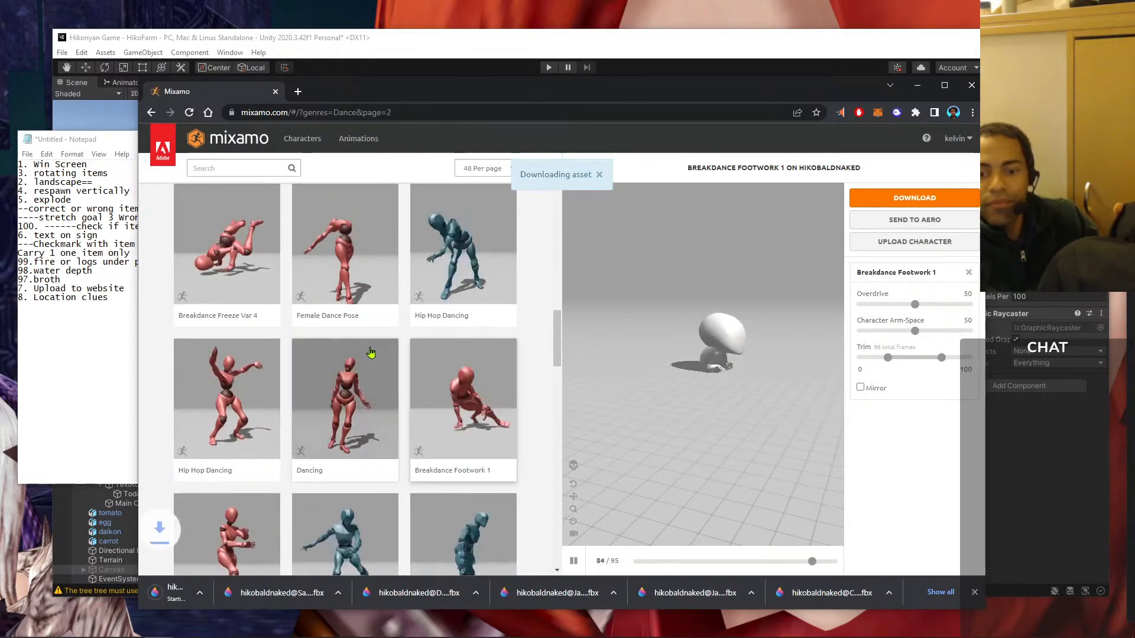
# - Browse the dance animations listed below Breakdance Footwork 1 for further candidates
pyautogui.scroll(-1, 371, 354)
pyautogui.scroll(-1, 371, 354)
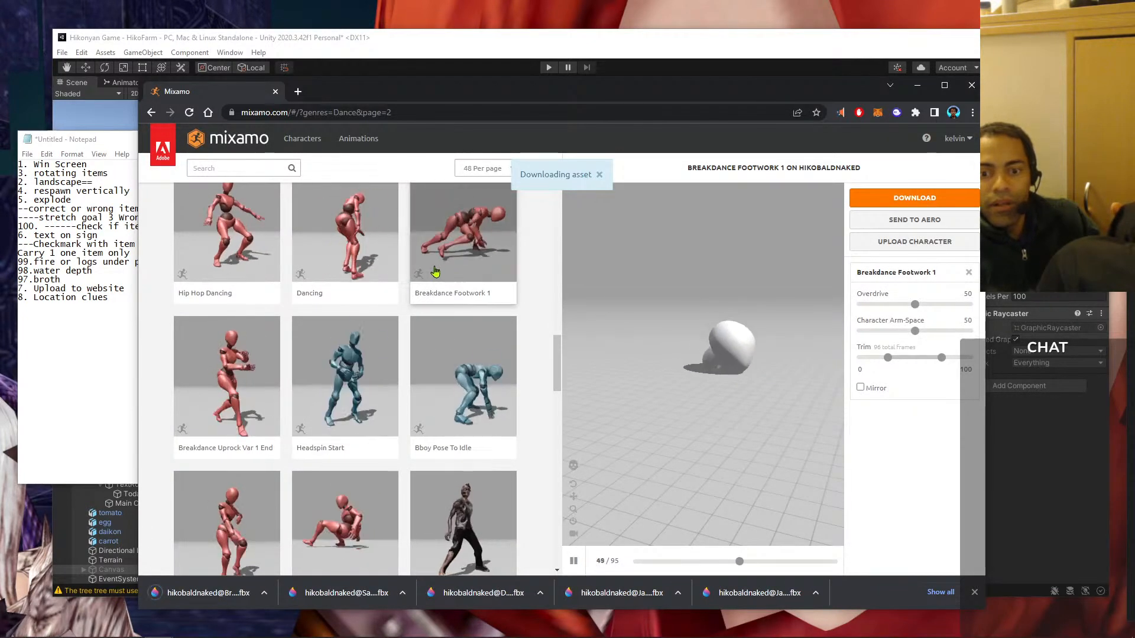
pyautogui.scroll(-2, 435, 272)
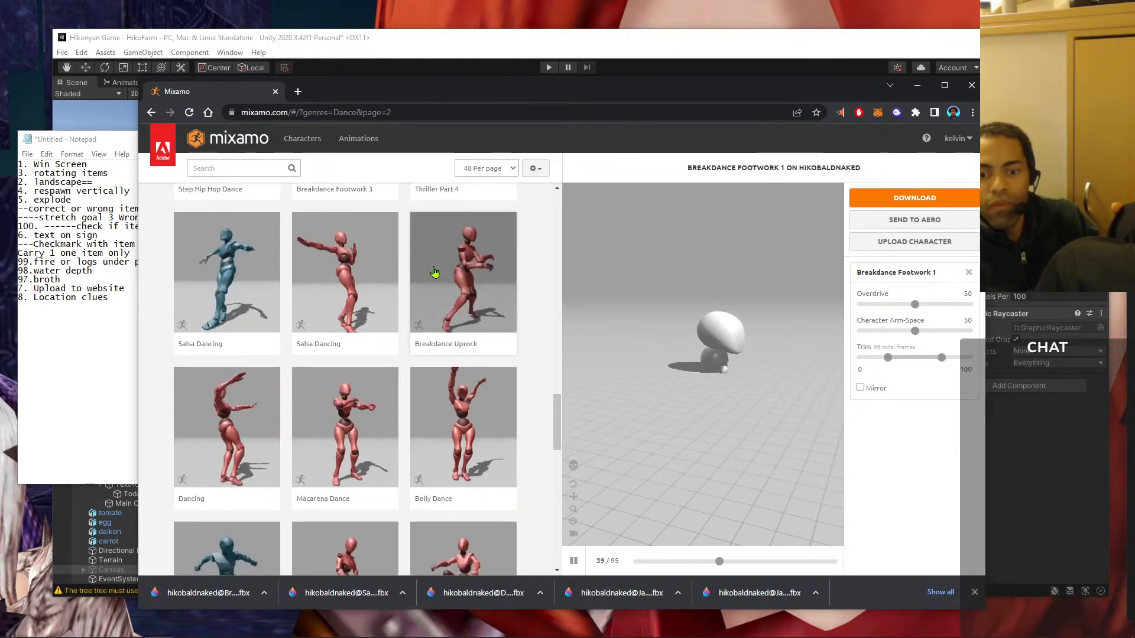
# - Preview the Belly Dance animation on the character
pyautogui.scroll(-1, 435, 272)
pyautogui.scroll(-2, 435, 272)
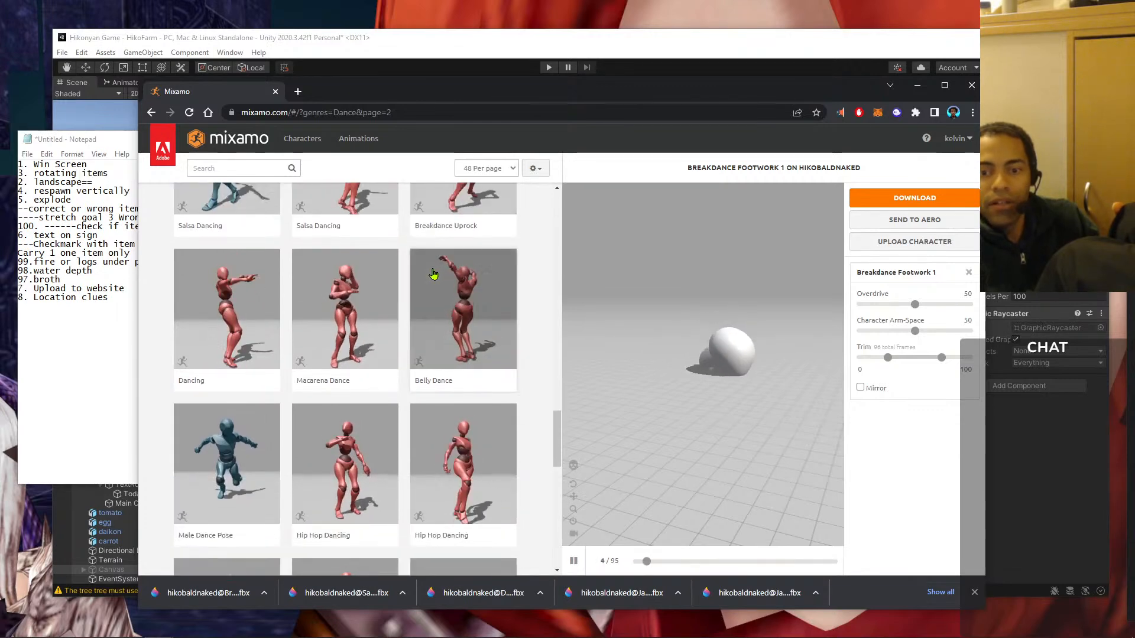
pyautogui.click(436, 273)
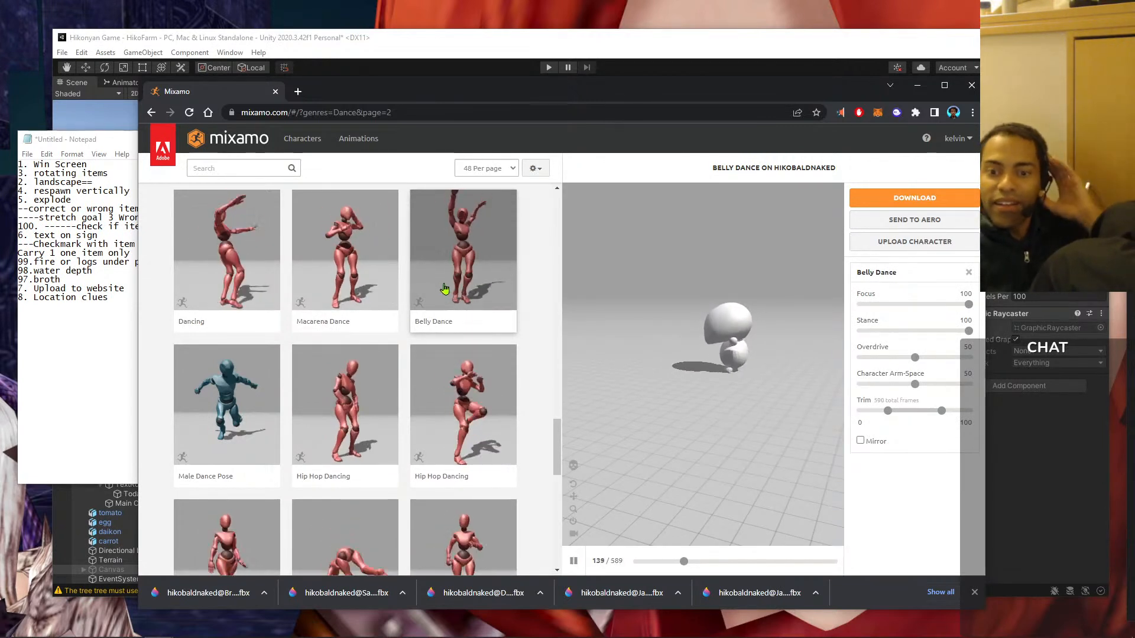
# - Apply the Hip Hop Dancing animation listed below Belly Dance and download it as an FBX file
pyautogui.click(483, 390)
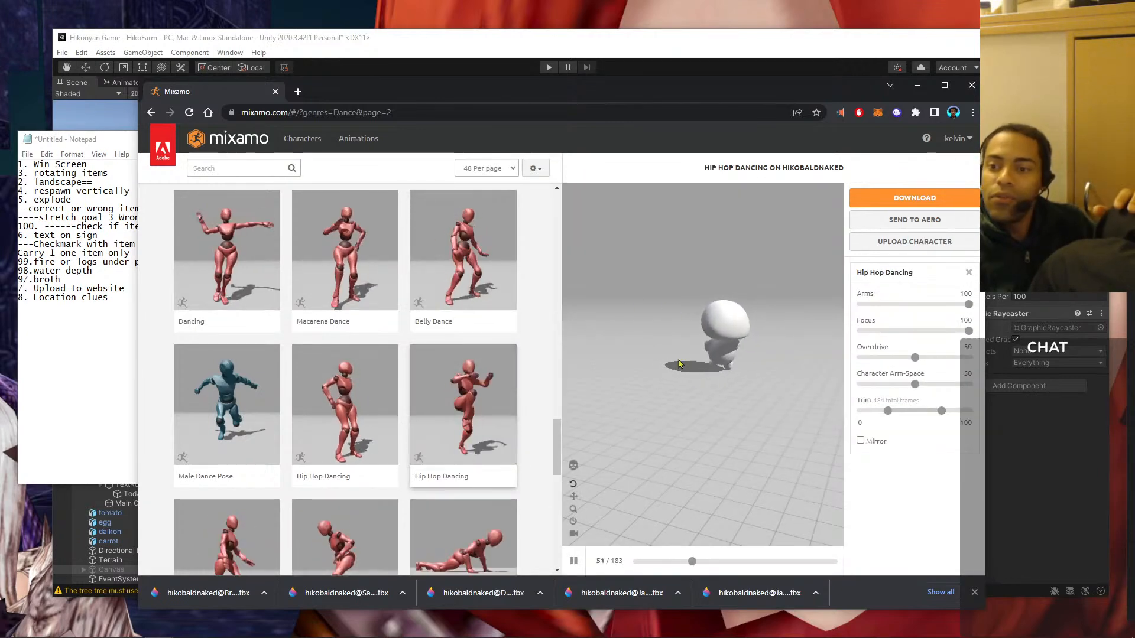
pyautogui.moveTo(758, 400); pyautogui.dragTo(758, 324)
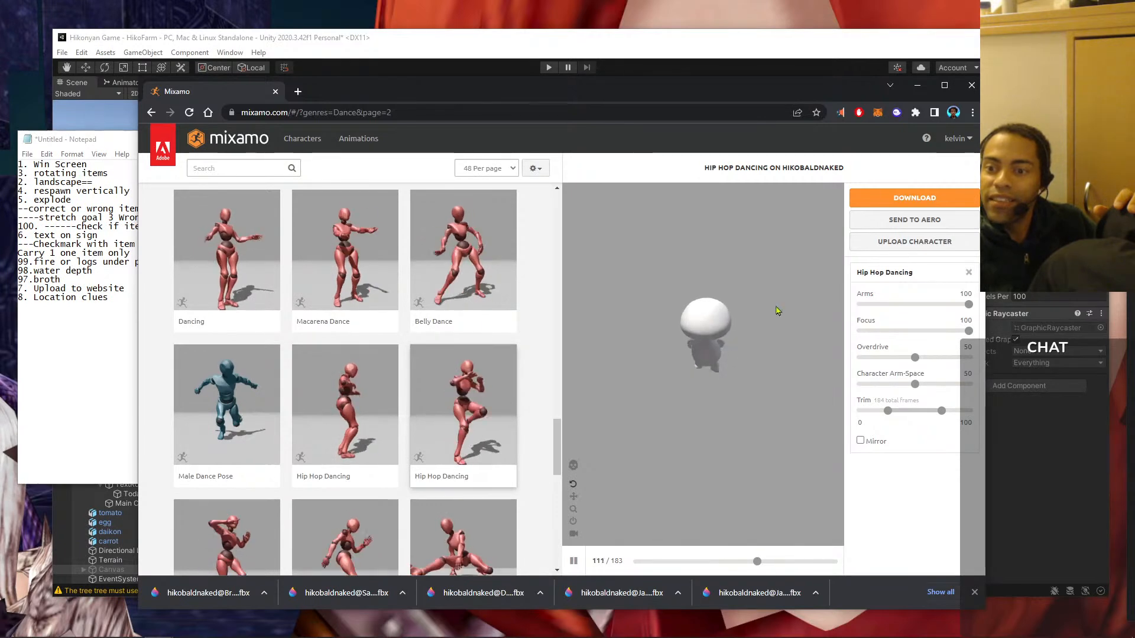
pyautogui.click(914, 197)
pyautogui.click(731, 332)
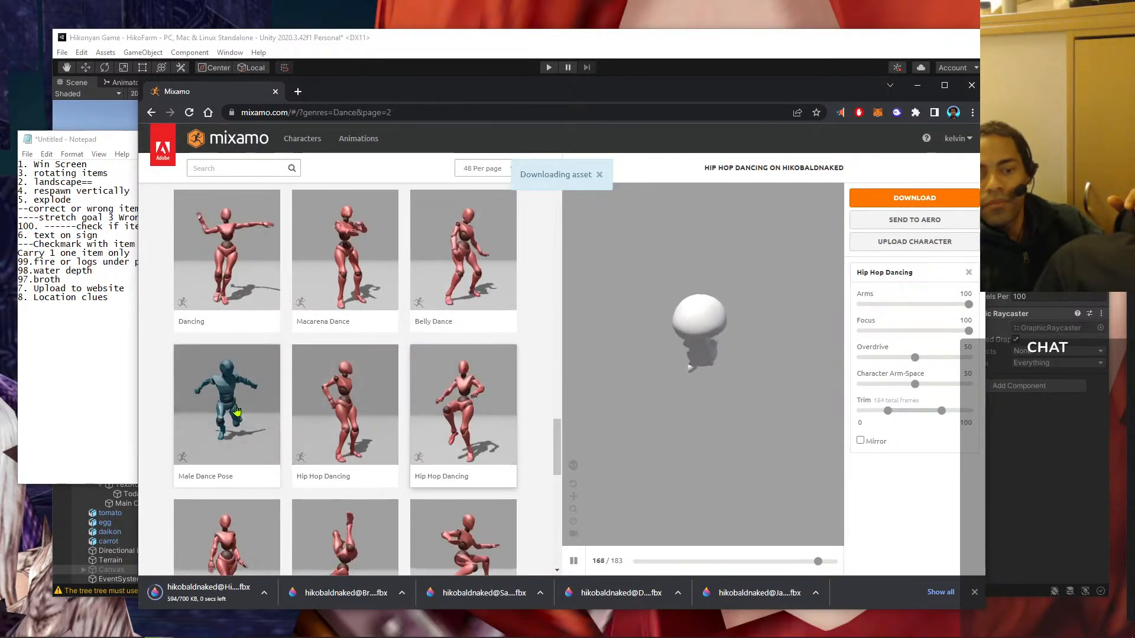
# - Apply the Breakdance Freezes animation and download it as FBX for Unity with skin, 30 frames per second and no keyframe reduction
pyautogui.scroll(-2, 304, 376)
pyautogui.scroll(-1, 321, 337)
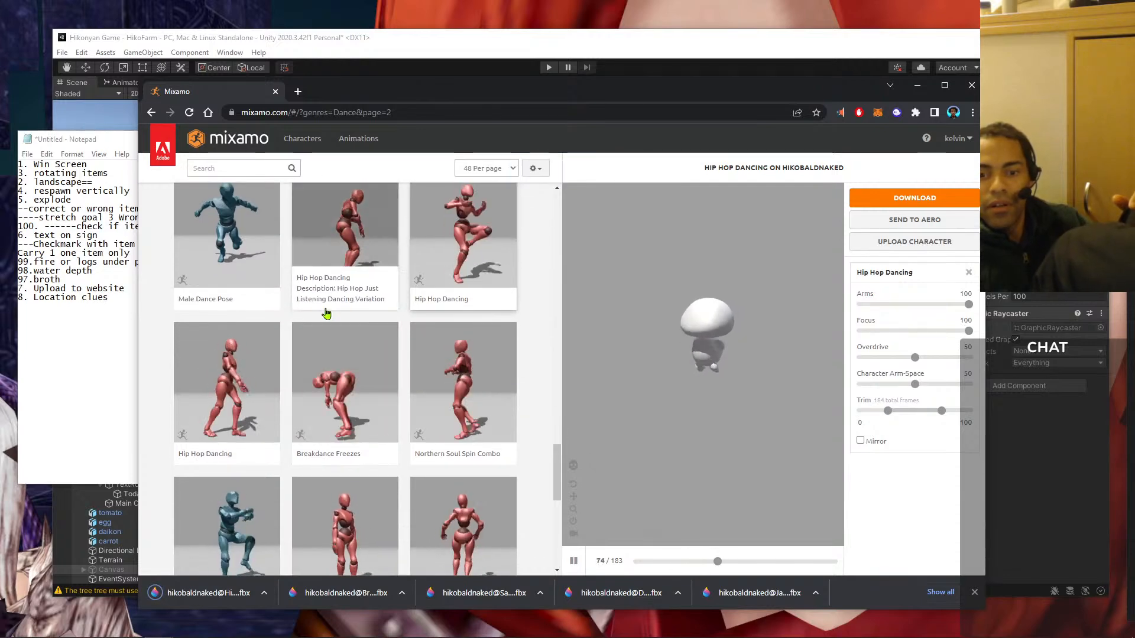
pyautogui.click(370, 383)
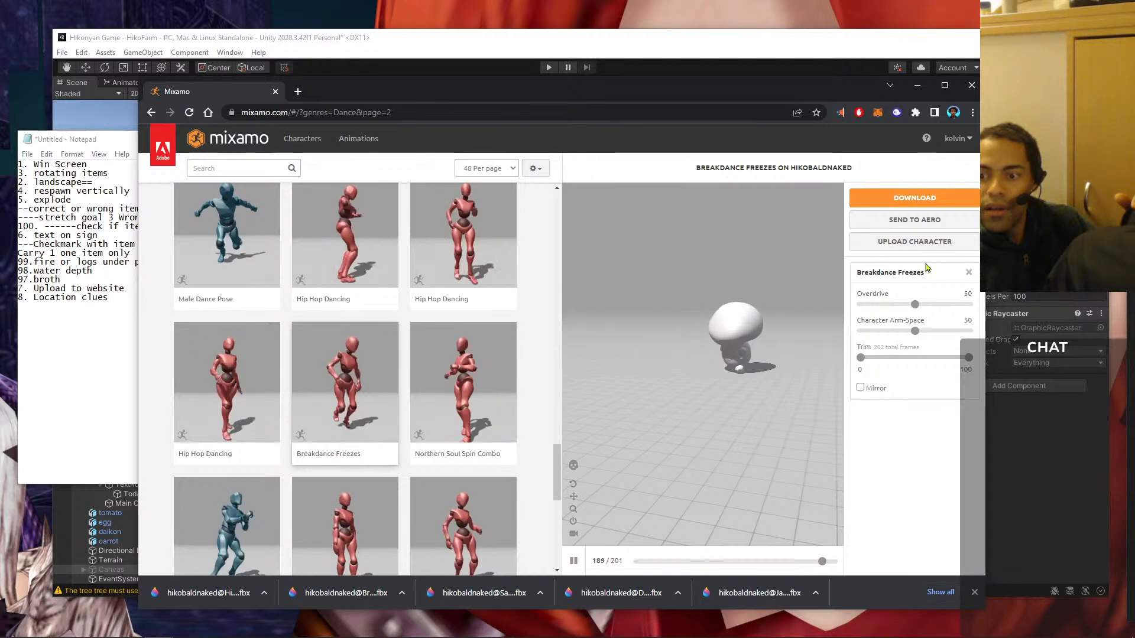
pyautogui.click(915, 197)
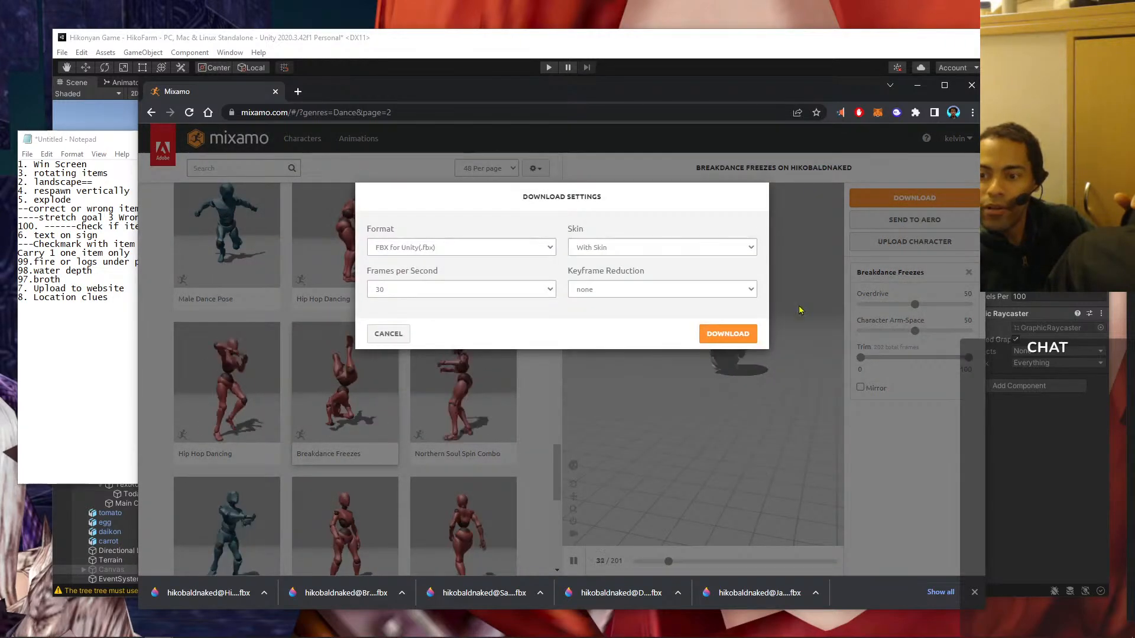
pyautogui.click(728, 333)
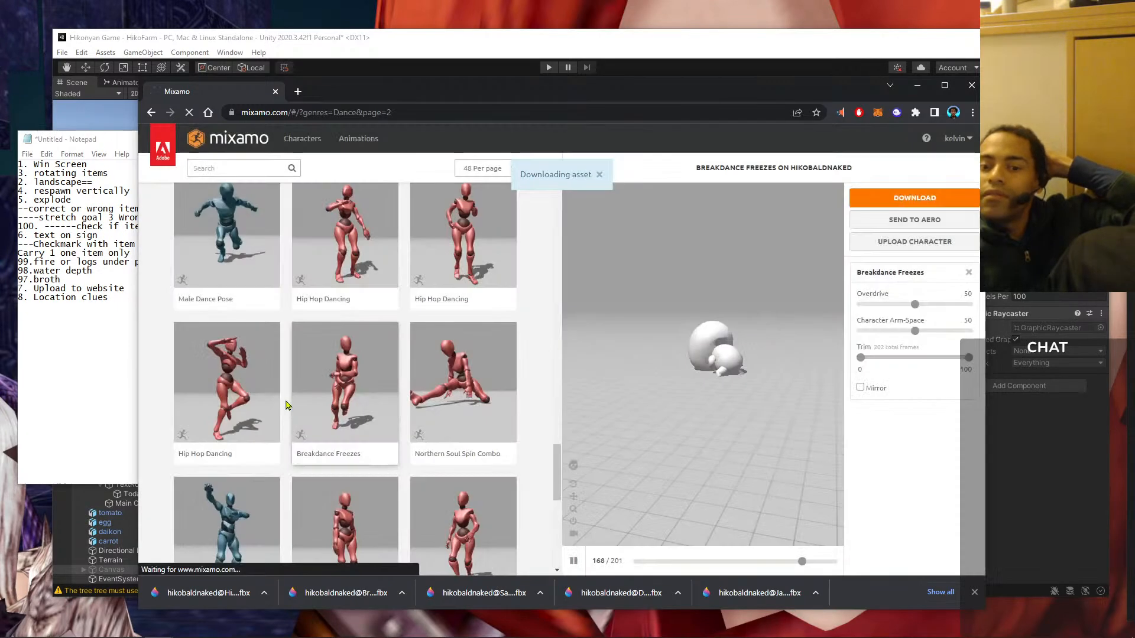
# - Apply the Hip Hop Dancing animation listed beside Breakdance Freezes and download it as an FBX file
pyautogui.click(239, 390)
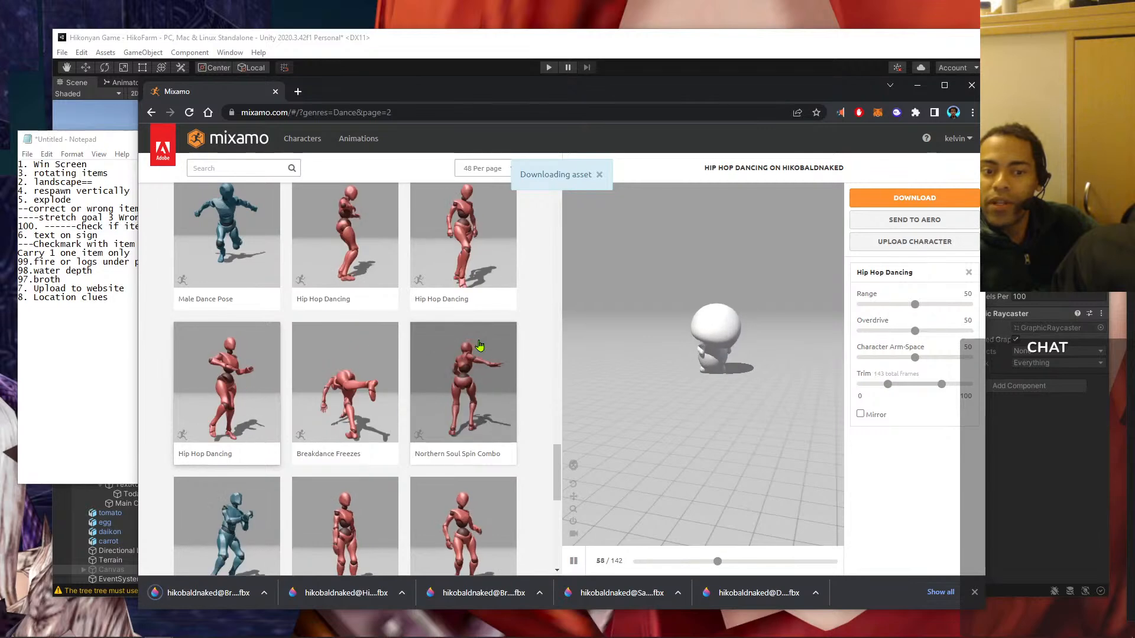
pyautogui.click(916, 204)
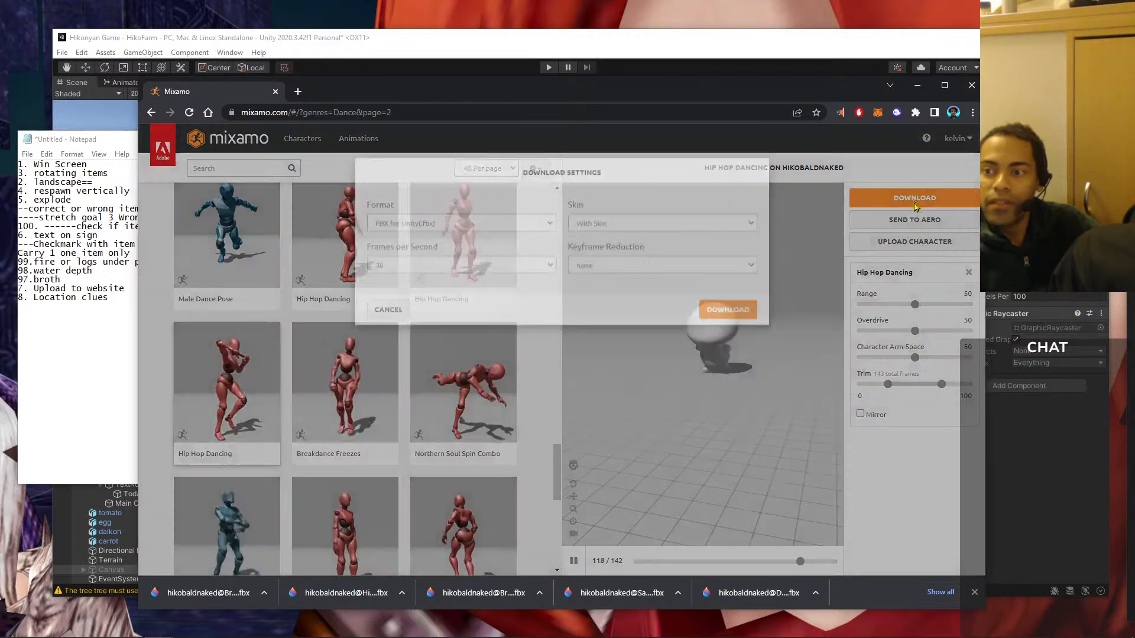
pyautogui.click(727, 333)
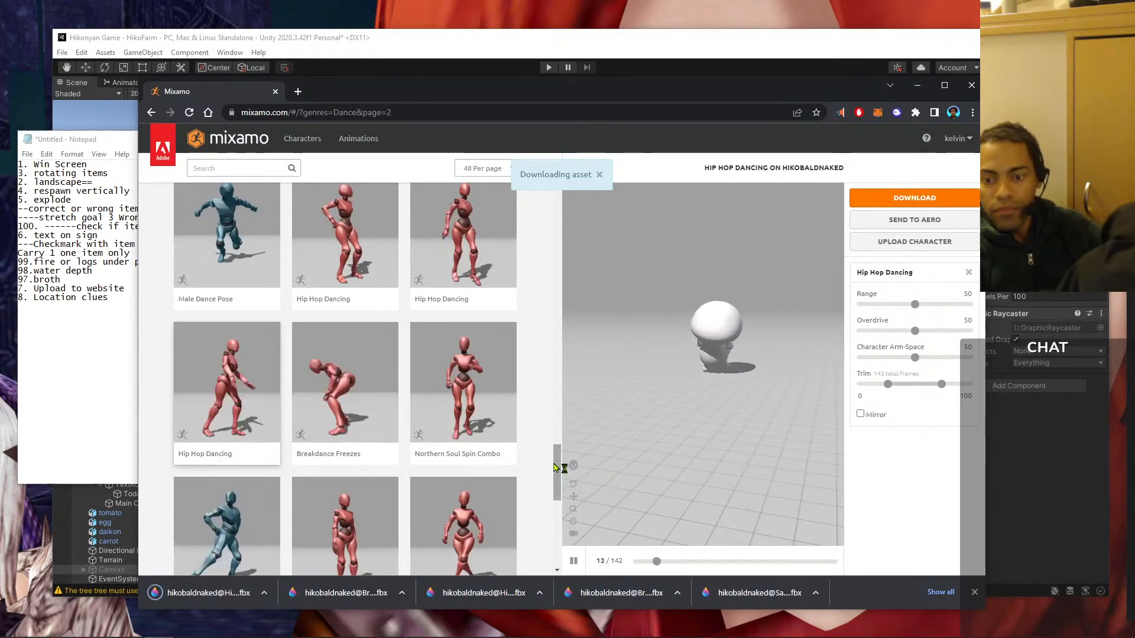
# - Remove the Dance genre filter and search the animations for "flip"
pyautogui.moveTo(554, 468); pyautogui.dragTo(568, 535)
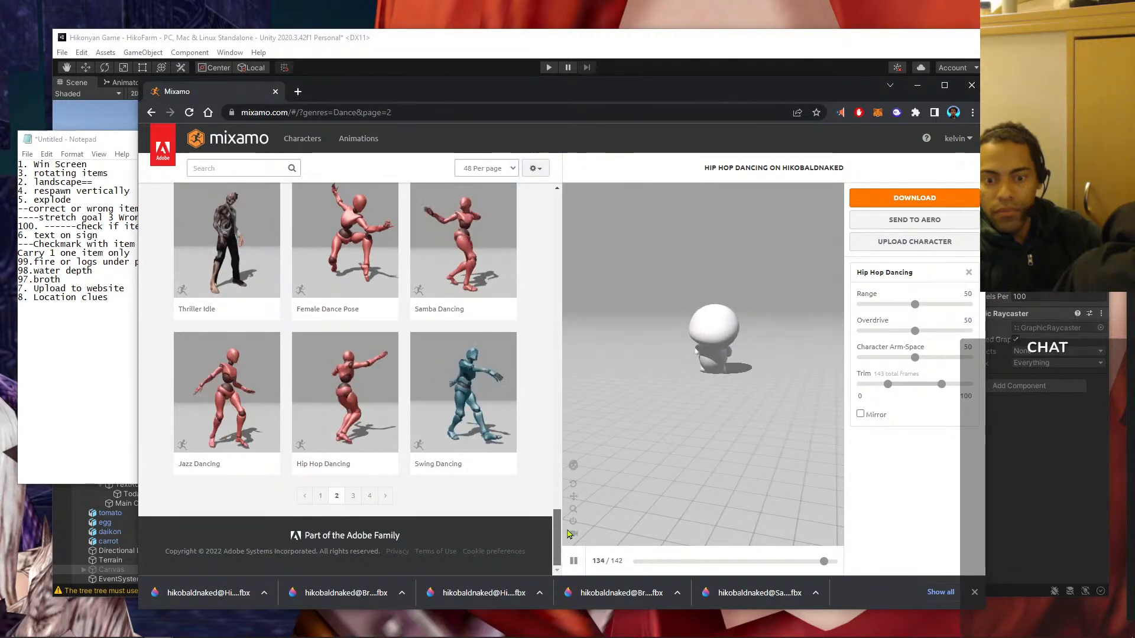
pyautogui.scroll(7, 534, 382)
pyautogui.scroll(10, 534, 381)
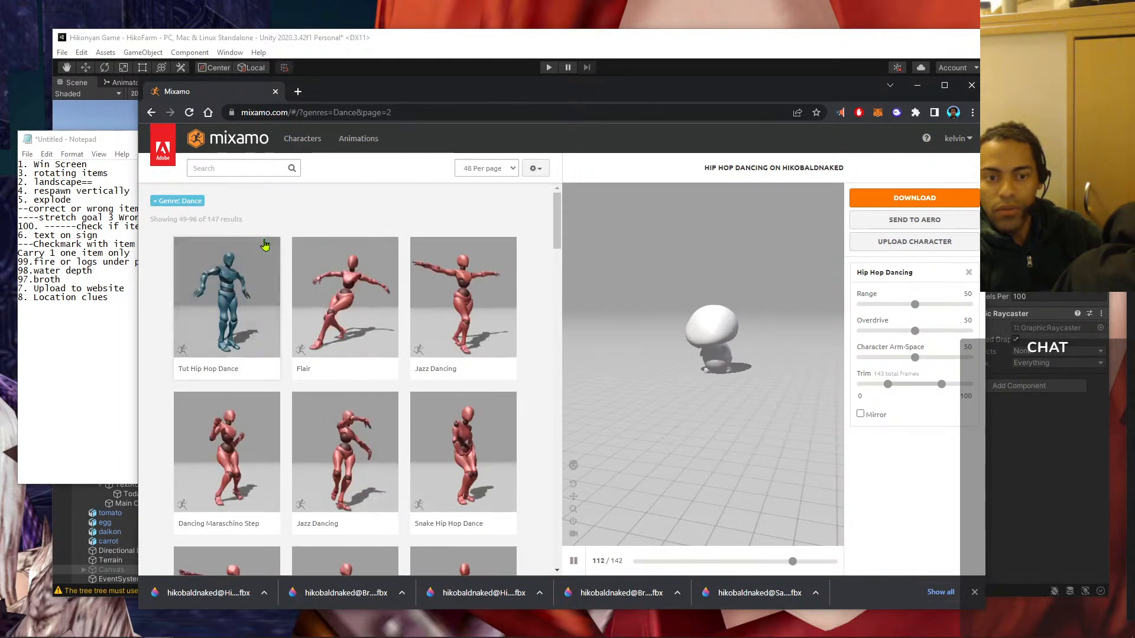
pyautogui.click(155, 201)
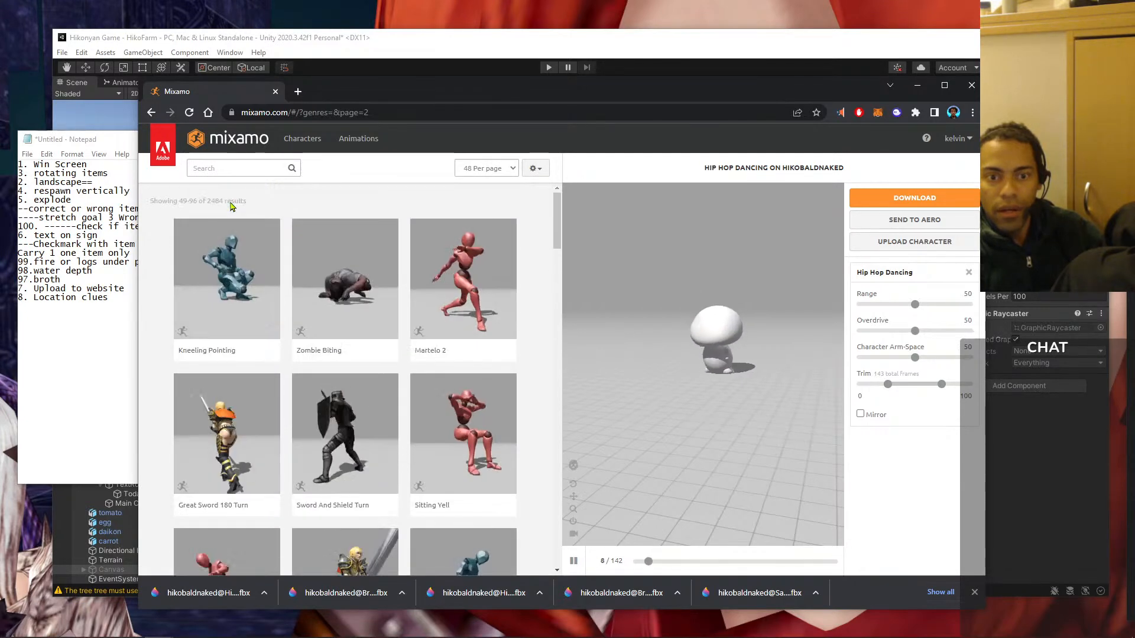
pyautogui.click(217, 170)
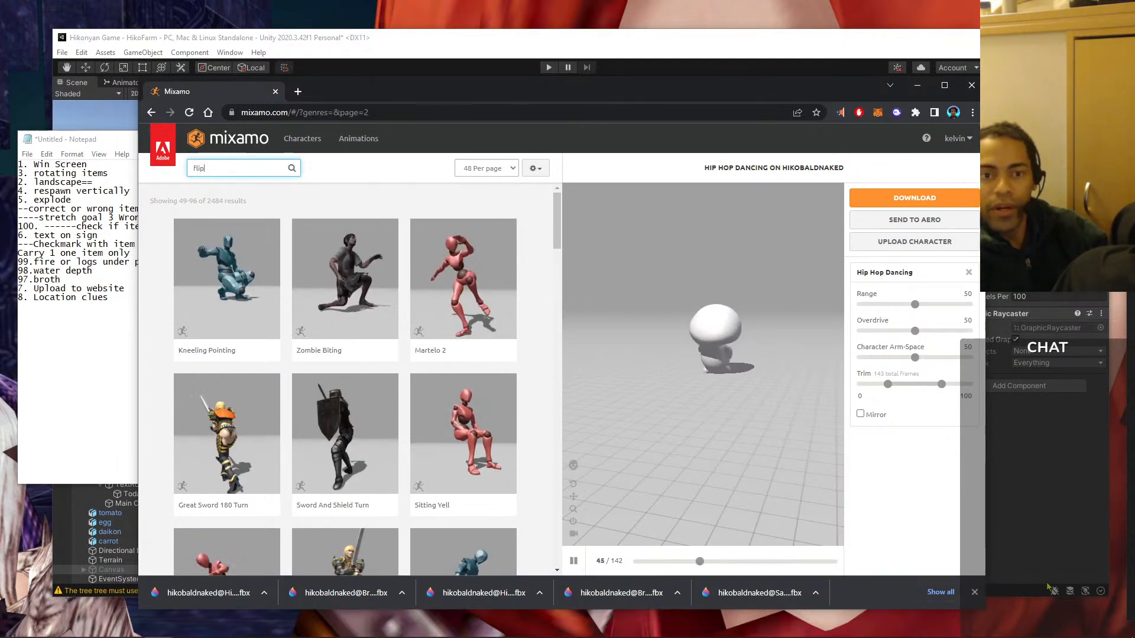
pyautogui.press('Return')
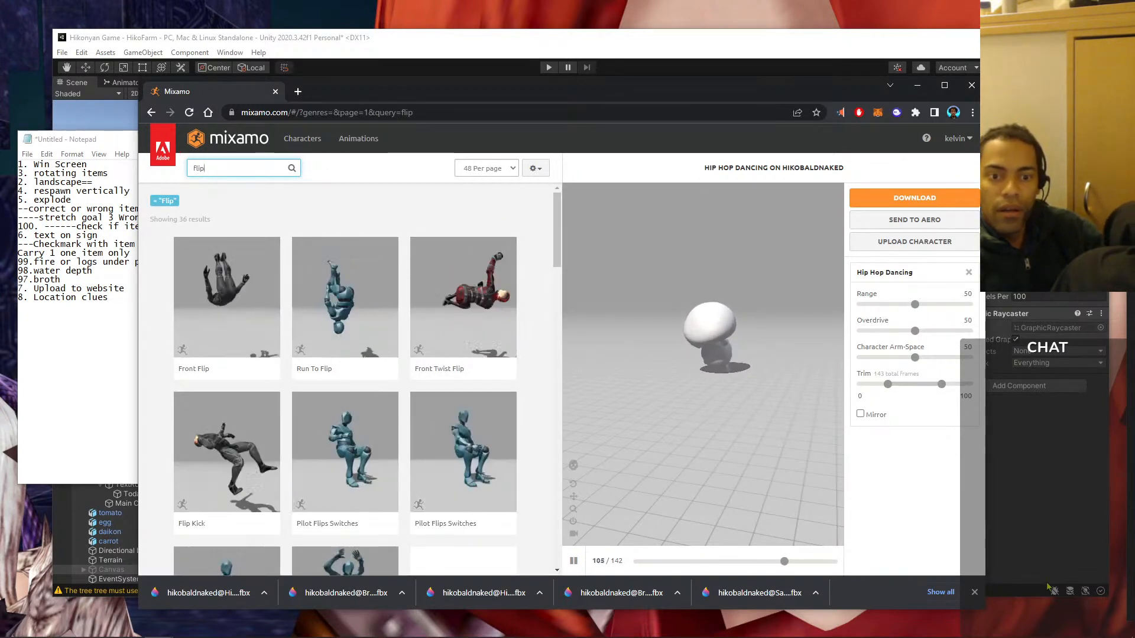
# - Try the Front Flip animation on the character with its trim start at 26, testing the Mirror option
pyautogui.click(225, 312)
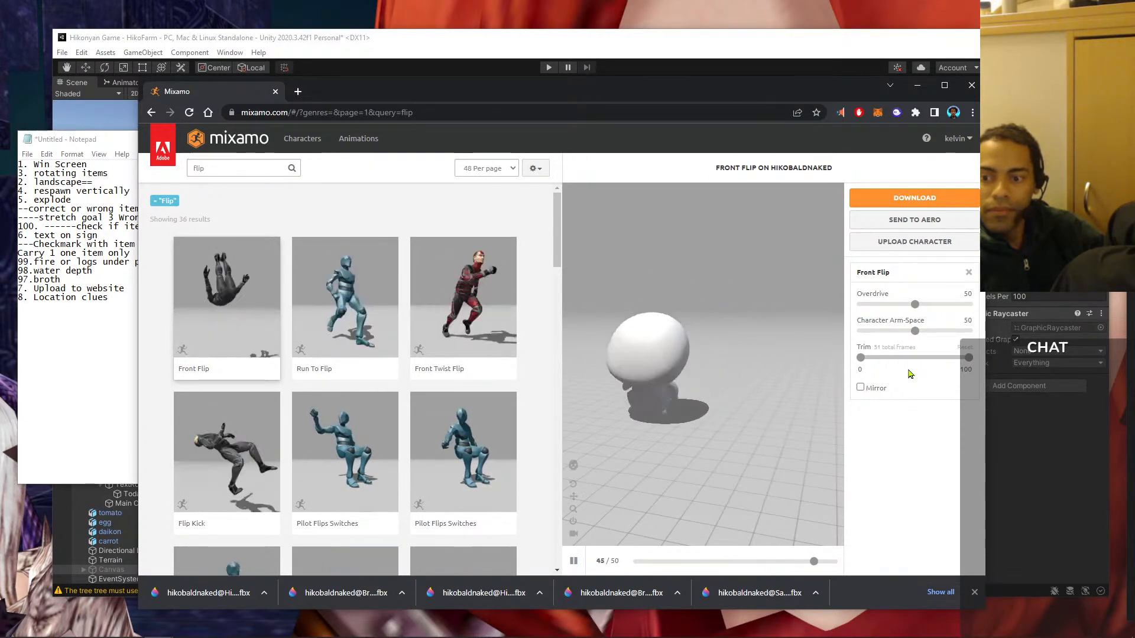
pyautogui.moveTo(879, 360); pyautogui.dragTo(888, 363)
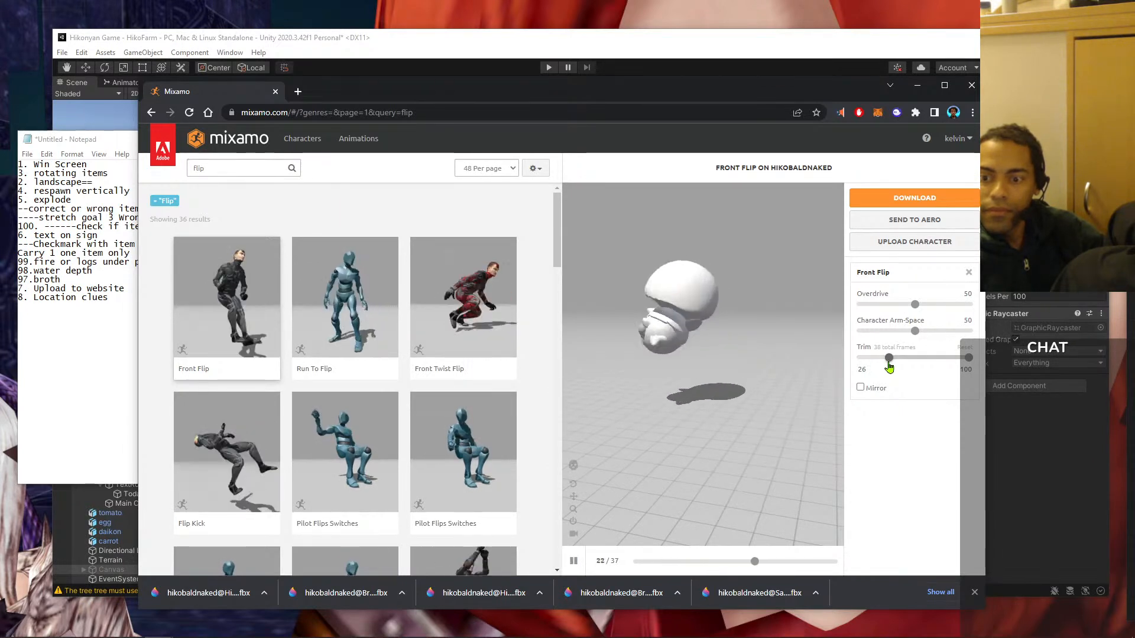
pyautogui.click(860, 388)
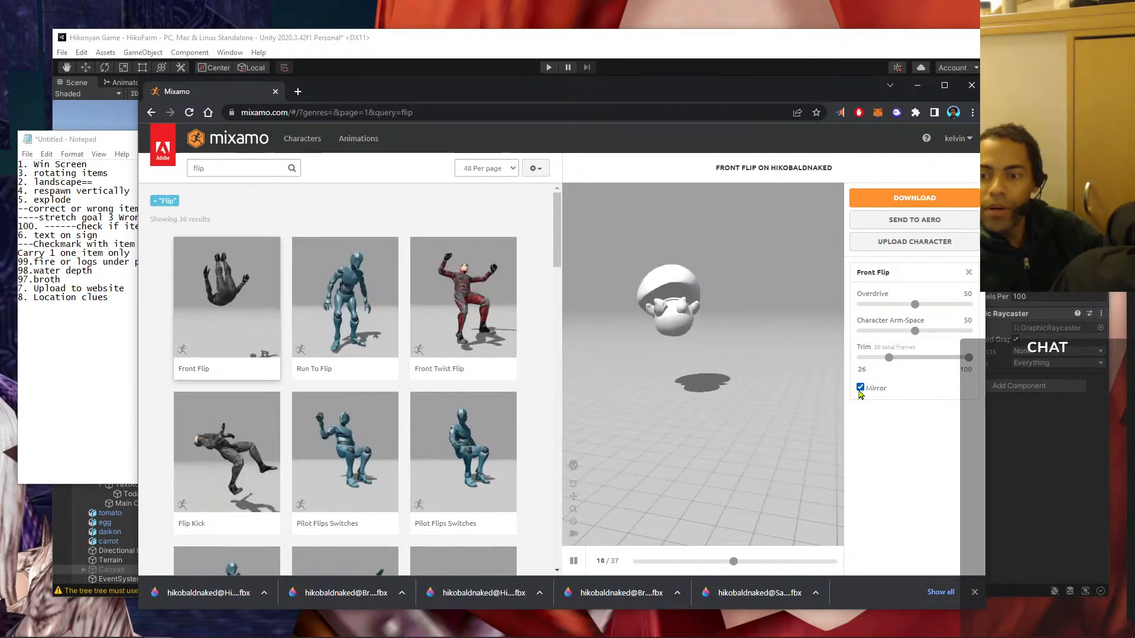
pyautogui.click(860, 388)
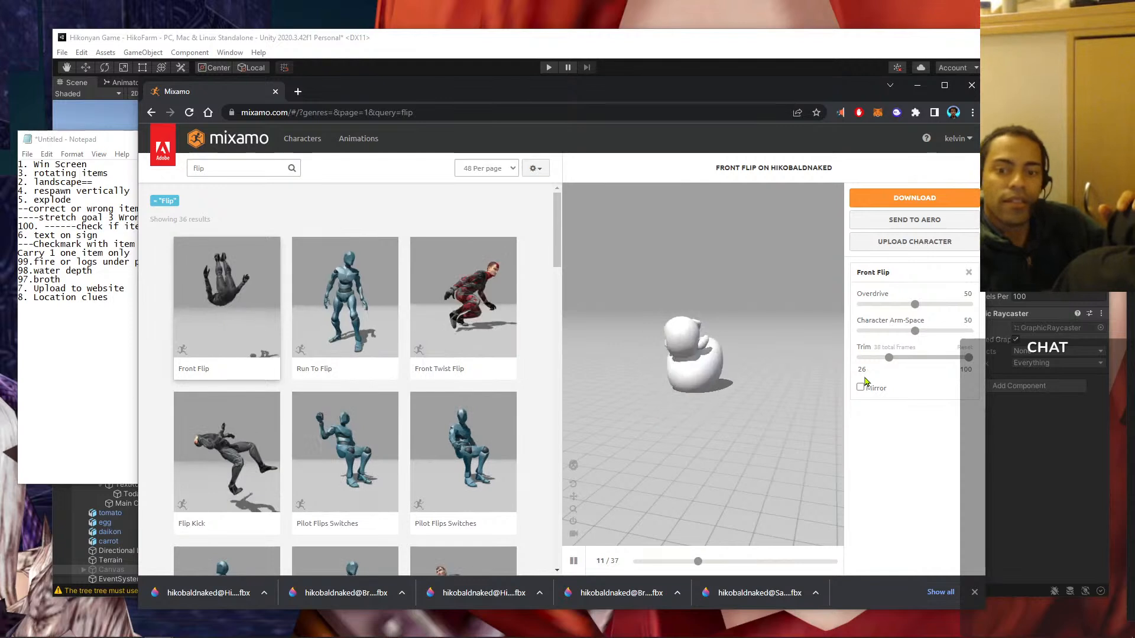
# - Apply the Running Forward Flip animation in place and set its trim start to 22
pyautogui.scroll(-3, 432, 445)
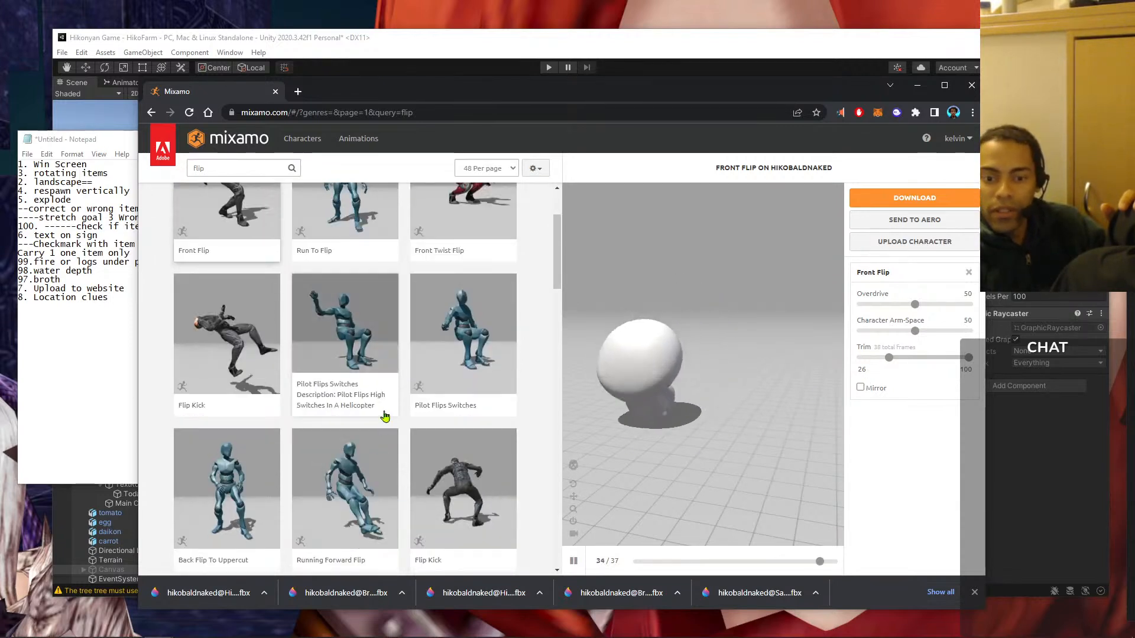
pyautogui.click(384, 426)
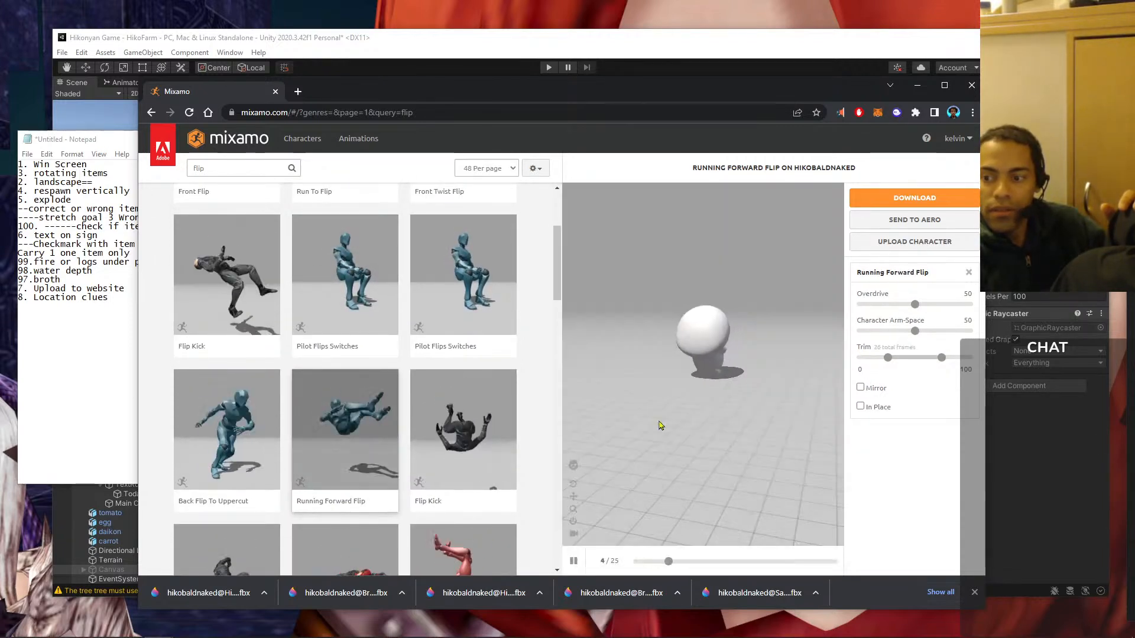
pyautogui.click(861, 407)
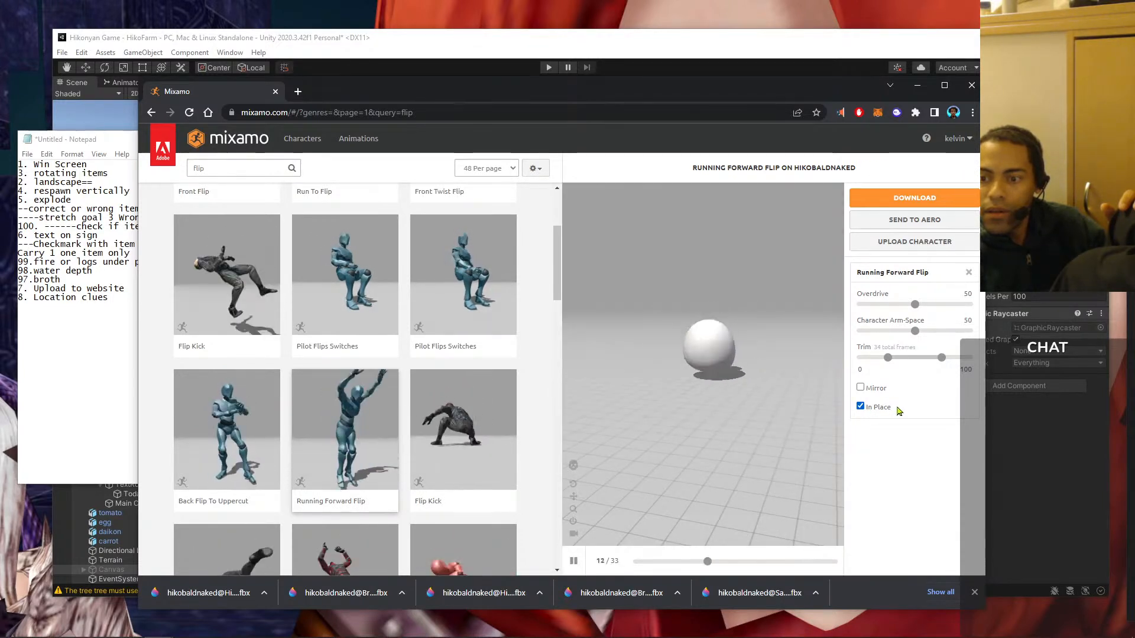
pyautogui.moveTo(900, 360); pyautogui.dragTo(901, 359)
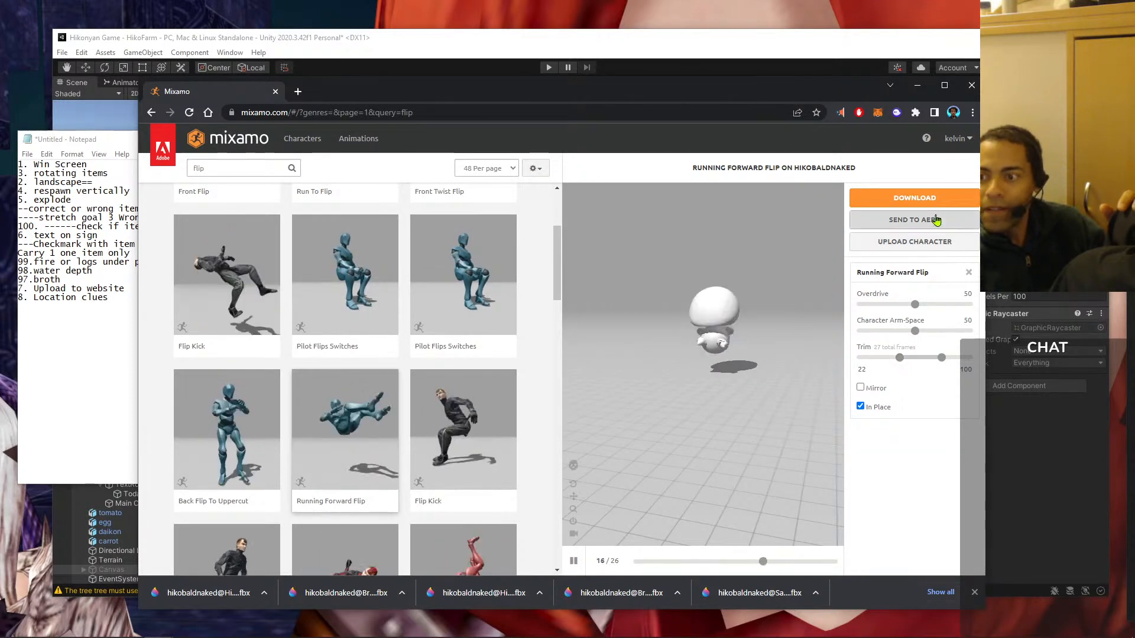
# - Set the Running Forward Flip's Overdrive to 26 and download it as FBX for Unity with skin at 30 frames per second
pyautogui.moveTo(896, 312); pyautogui.dragTo(894, 311)
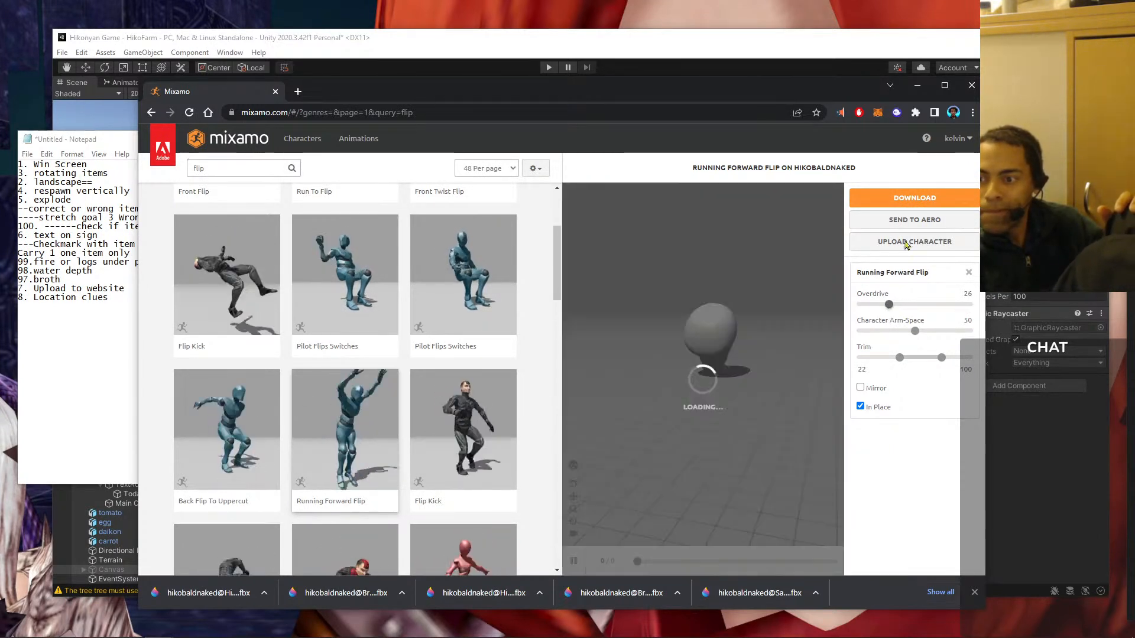
pyautogui.click(910, 204)
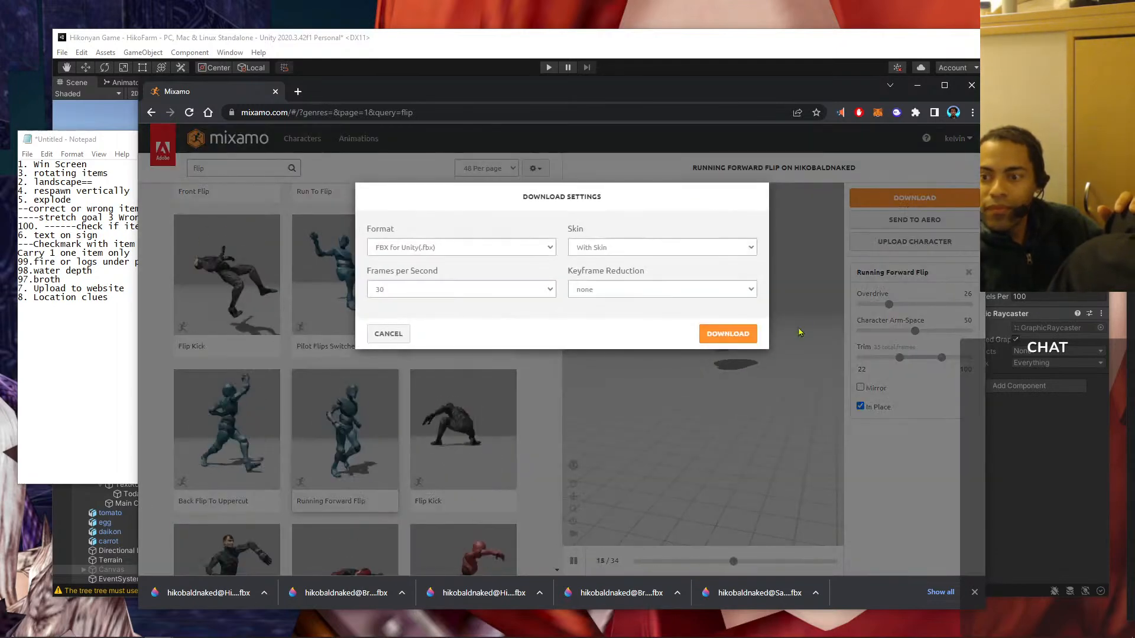
pyautogui.click(728, 335)
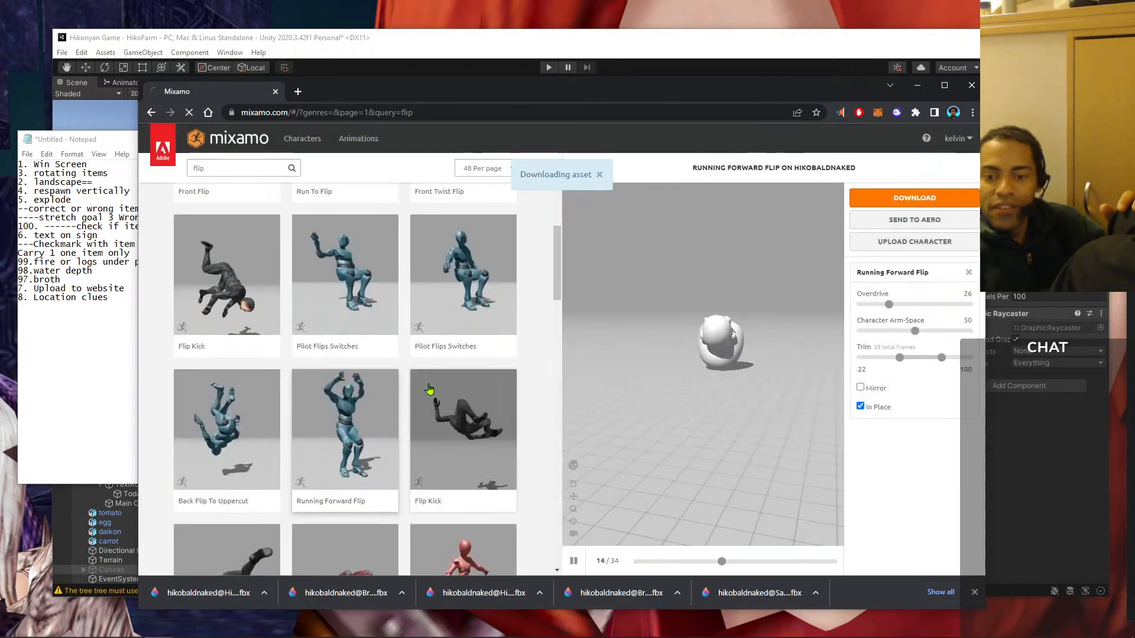
# - Preview the Esquiva 1 animation from the flip results on the character
pyautogui.scroll(-3, 429, 390)
pyautogui.scroll(-1, 438, 307)
pyautogui.click(486, 343)
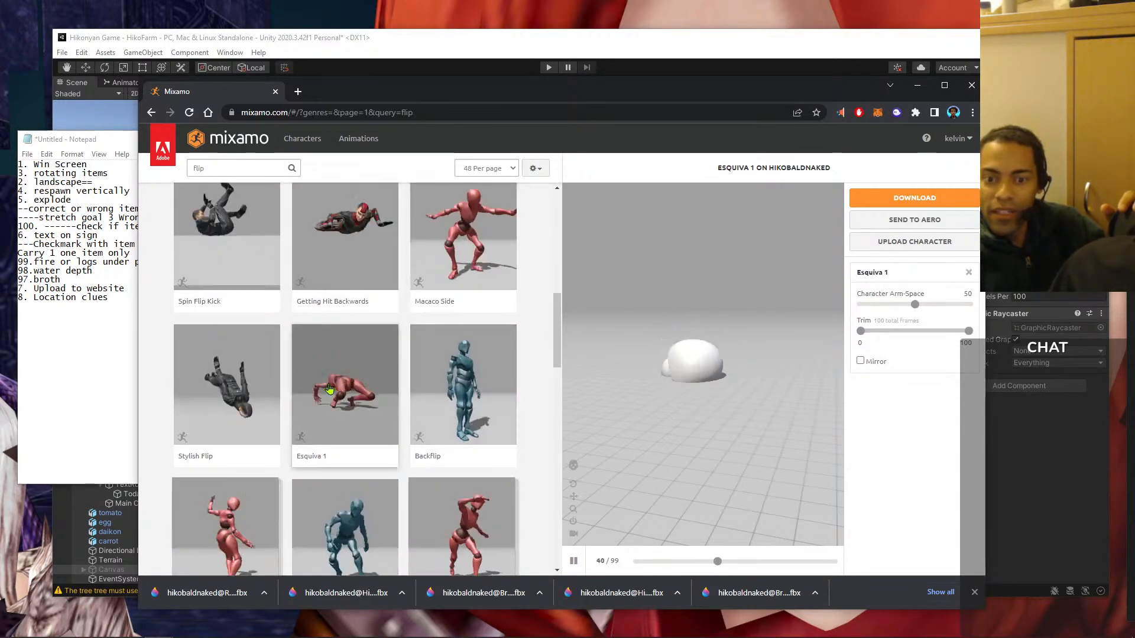
pyautogui.click(365, 401)
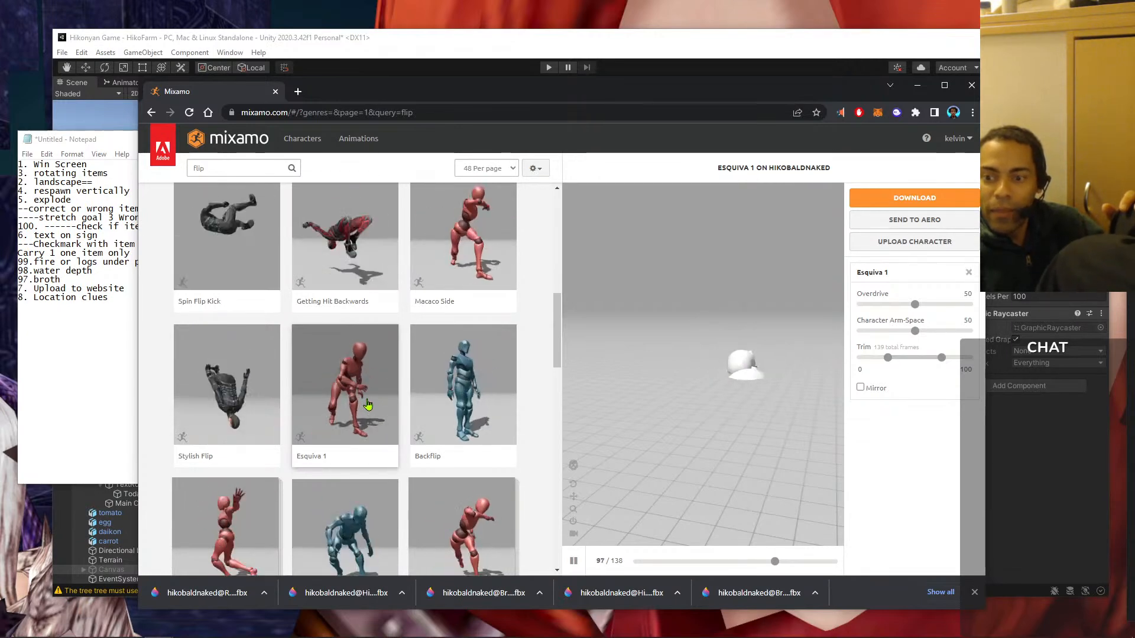
# - Look through the flip search results below Esquiva 1 for further usable animations
pyautogui.scroll(-3, 413, 361)
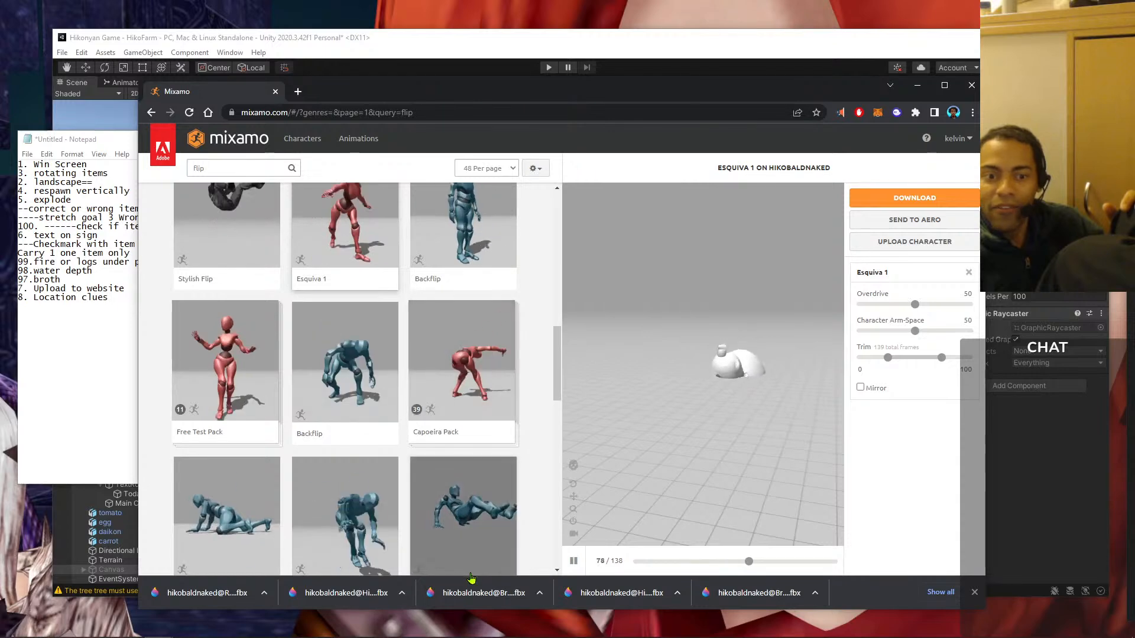
pyautogui.scroll(-2, 421, 390)
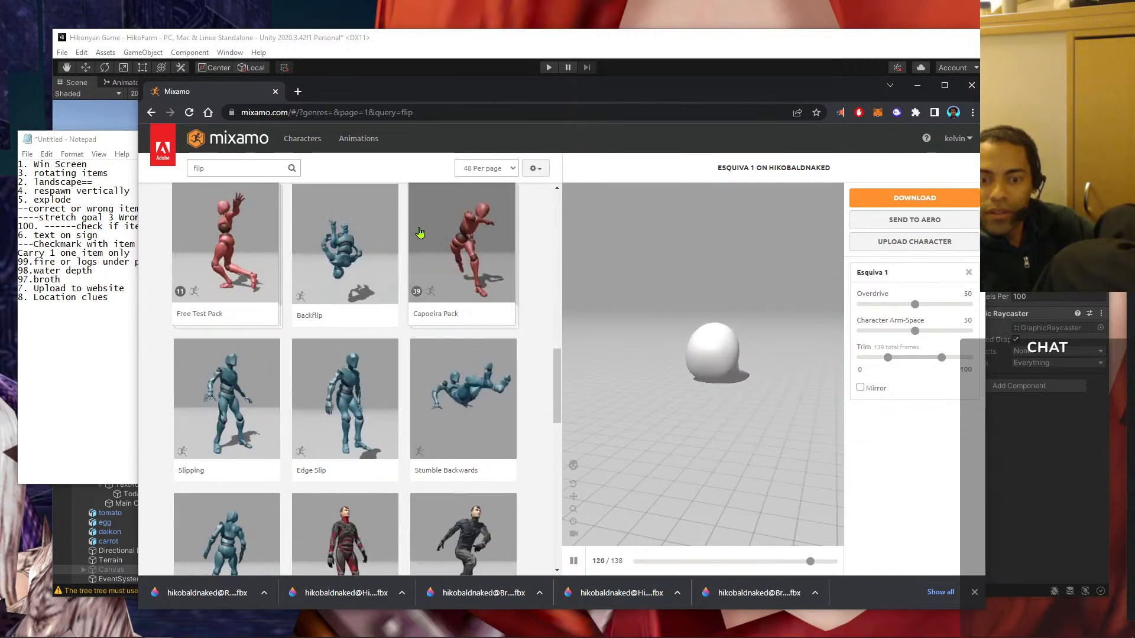
pyautogui.scroll(-2, 419, 234)
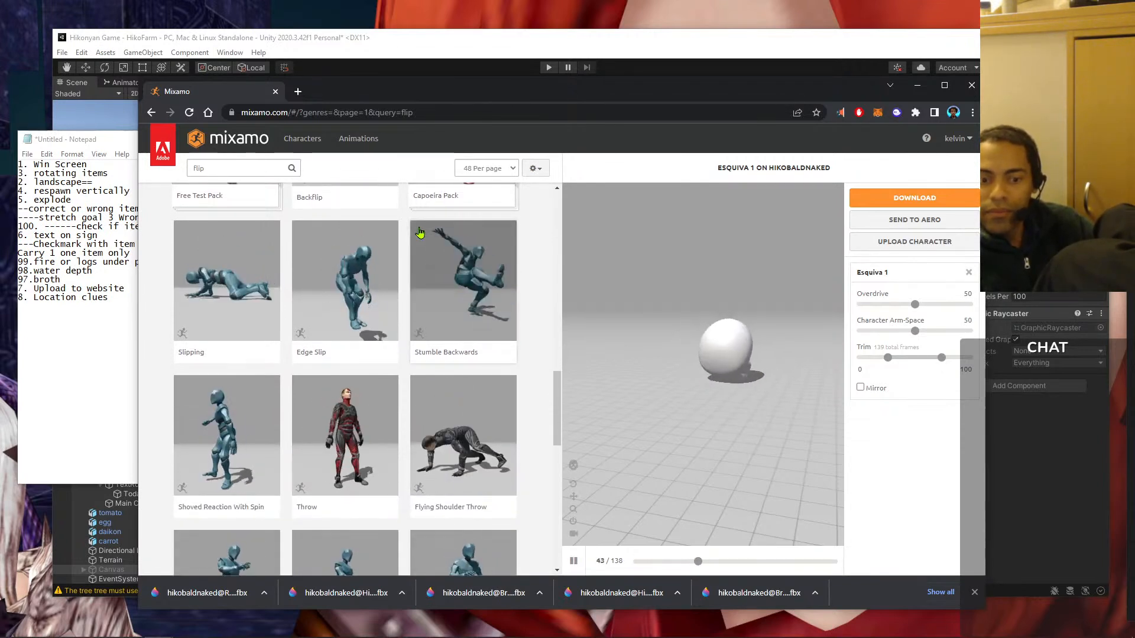
pyautogui.scroll(-2, 420, 234)
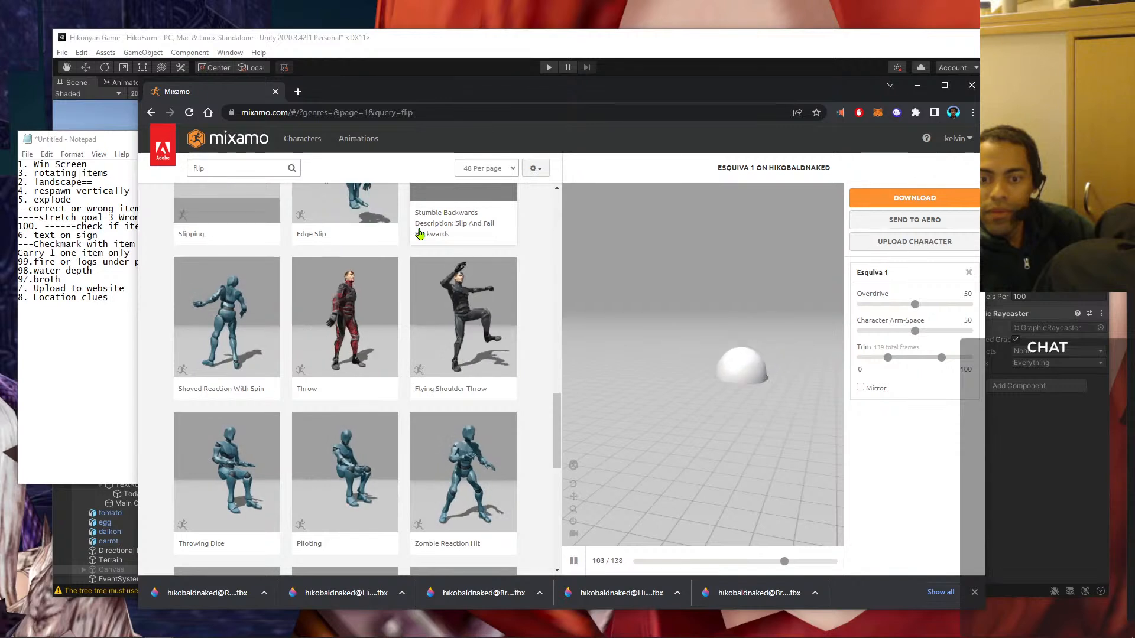
pyautogui.scroll(-2, 420, 236)
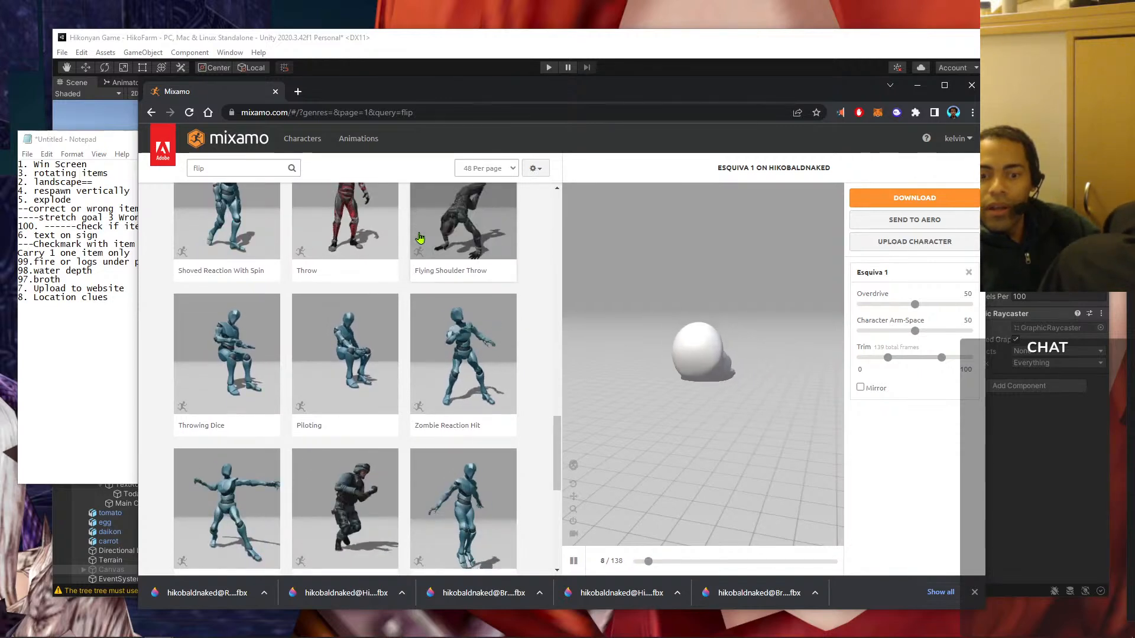
# - Add "96. Jump" as a new line at the end of the to-do list in Notepad
pyautogui.click(65, 341)
pyautogui.press('Return')
pyautogui.write('96. ')
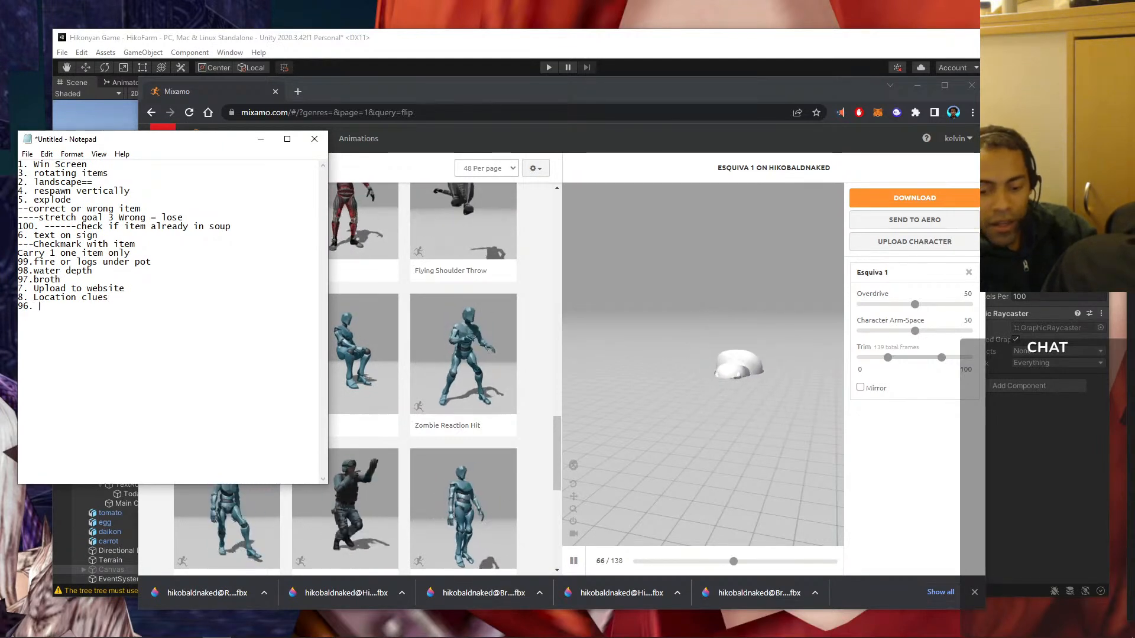
pyautogui.write('Jump')
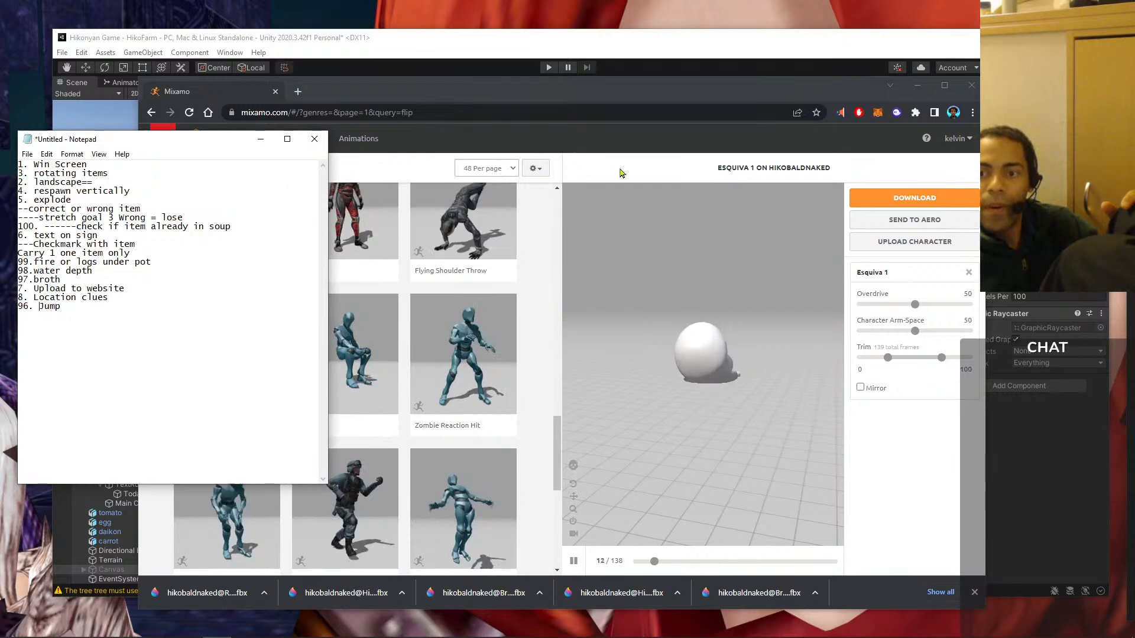
# - Preview the Wobbling and Teeter animations from the end of the flip results and look back through the list
pyautogui.click(567, 246)
pyautogui.scroll(-4, 467, 385)
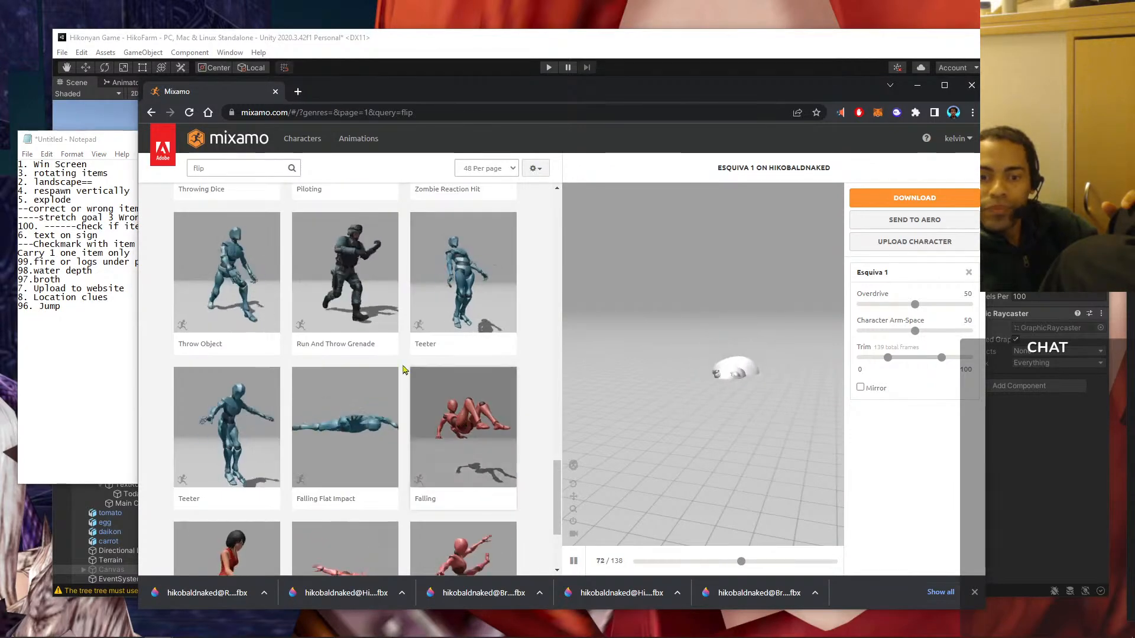
pyautogui.scroll(-3, 398, 370)
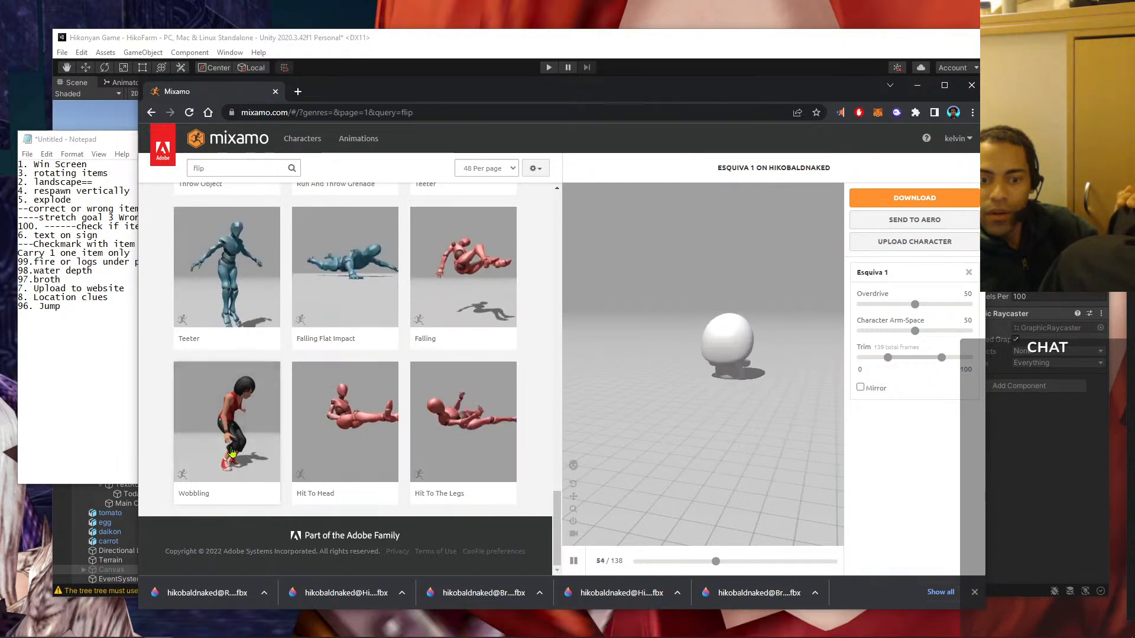
pyautogui.click(203, 466)
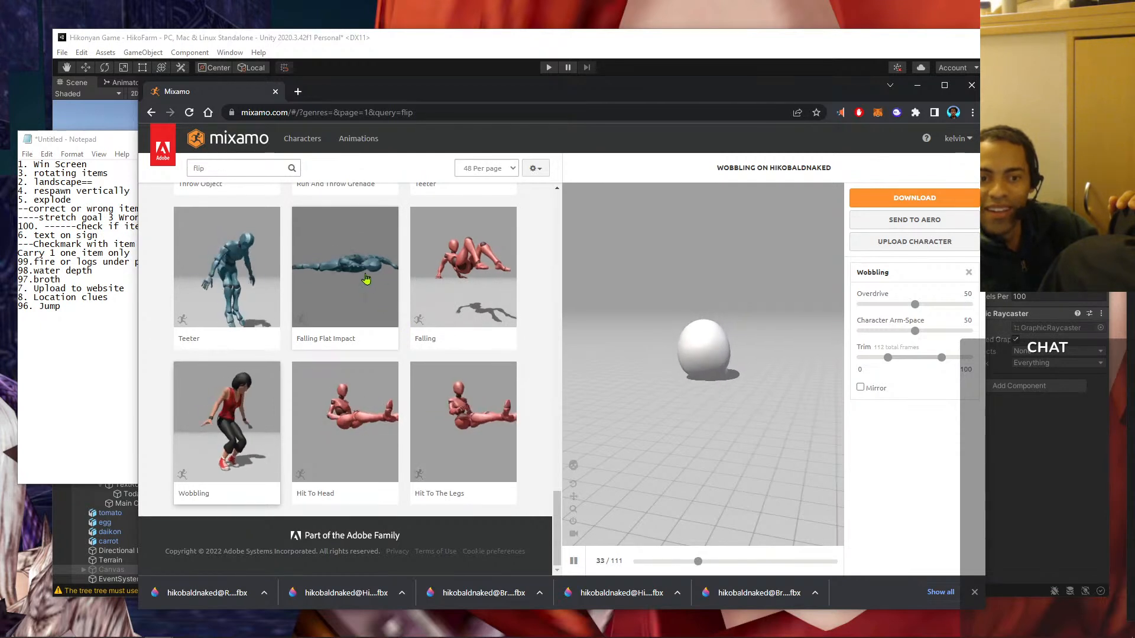
pyautogui.click(239, 265)
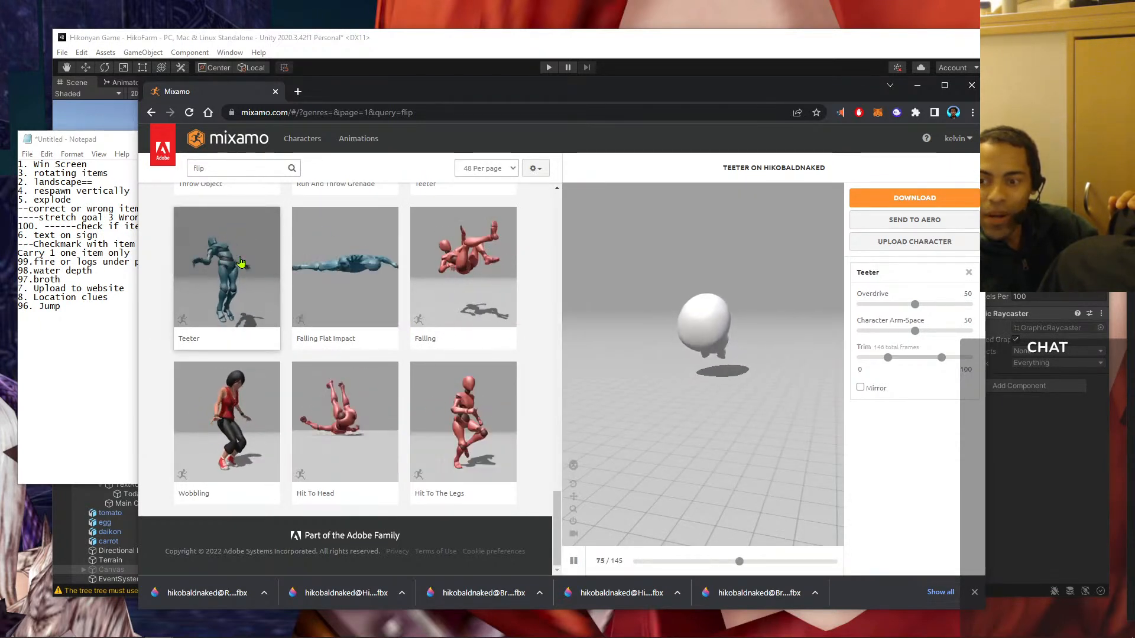
pyautogui.scroll(5, 349, 331)
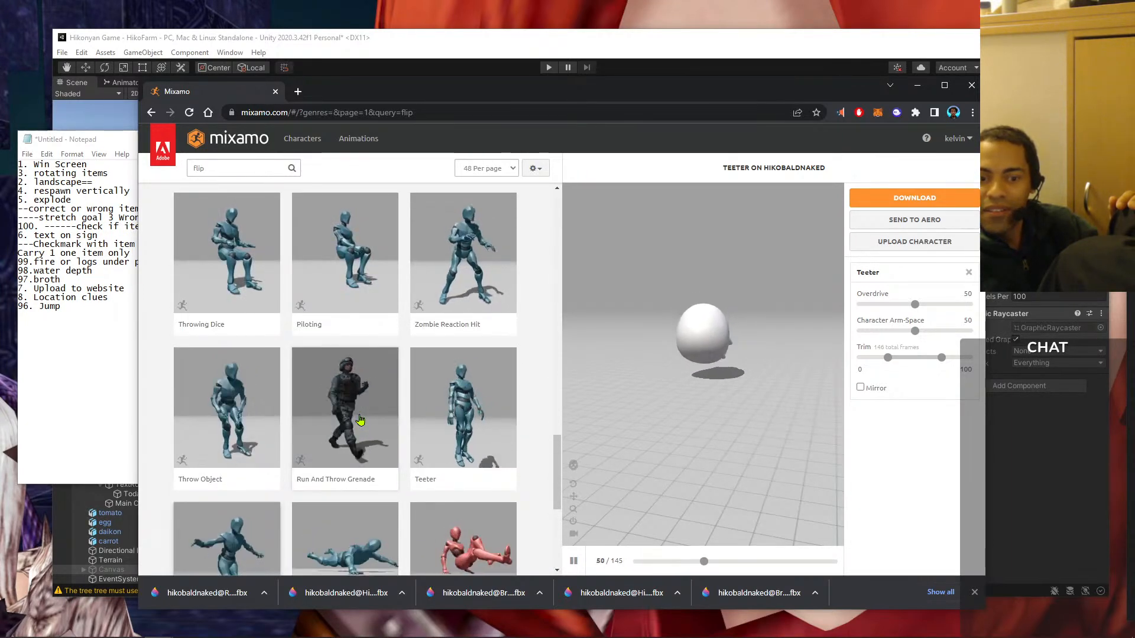
pyautogui.scroll(1, 362, 425)
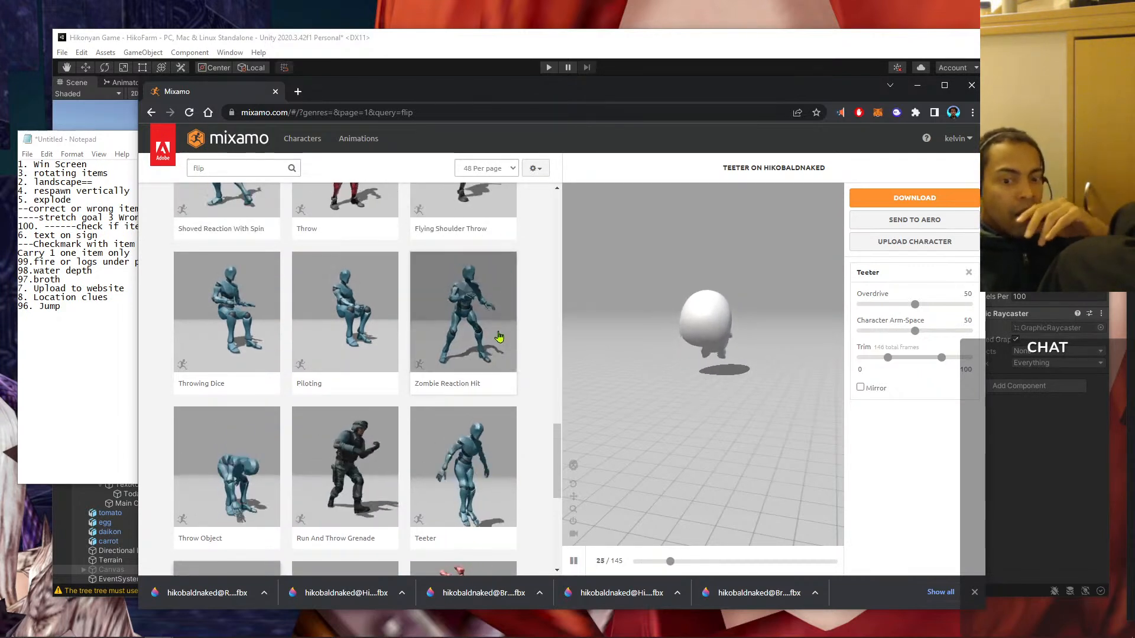
pyautogui.scroll(2, 506, 360)
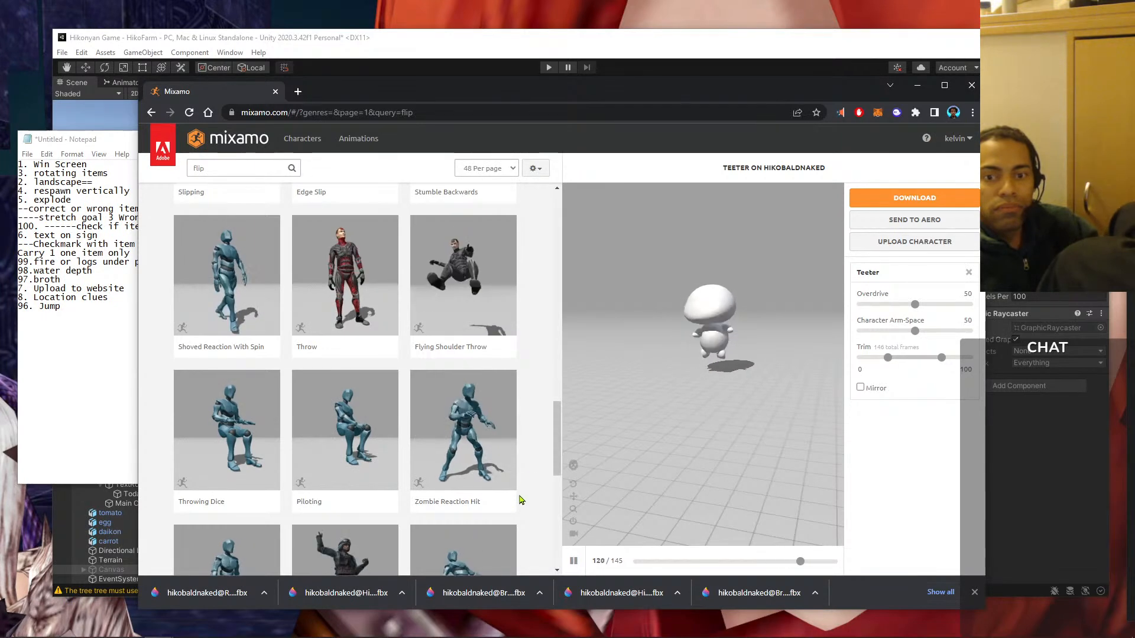
pyautogui.scroll(3, 538, 433)
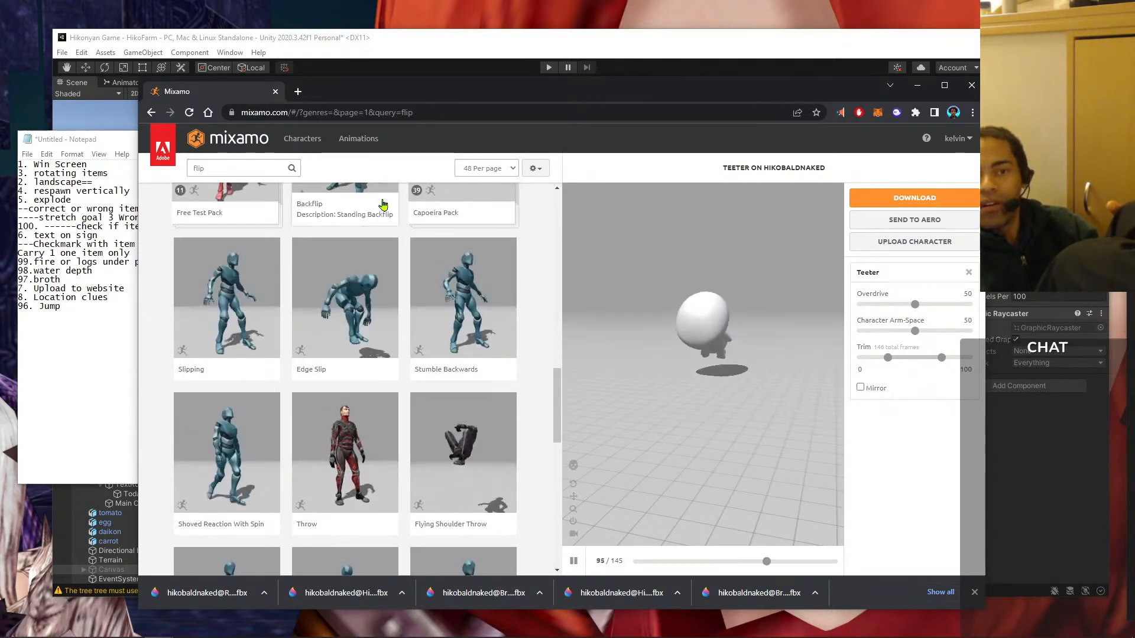
# - Move the Mixamo browser window out of the way, switch to Unity and show the project's top-level Assets folder
pyautogui.moveTo(382, 91); pyautogui.dragTo(1134, 117)
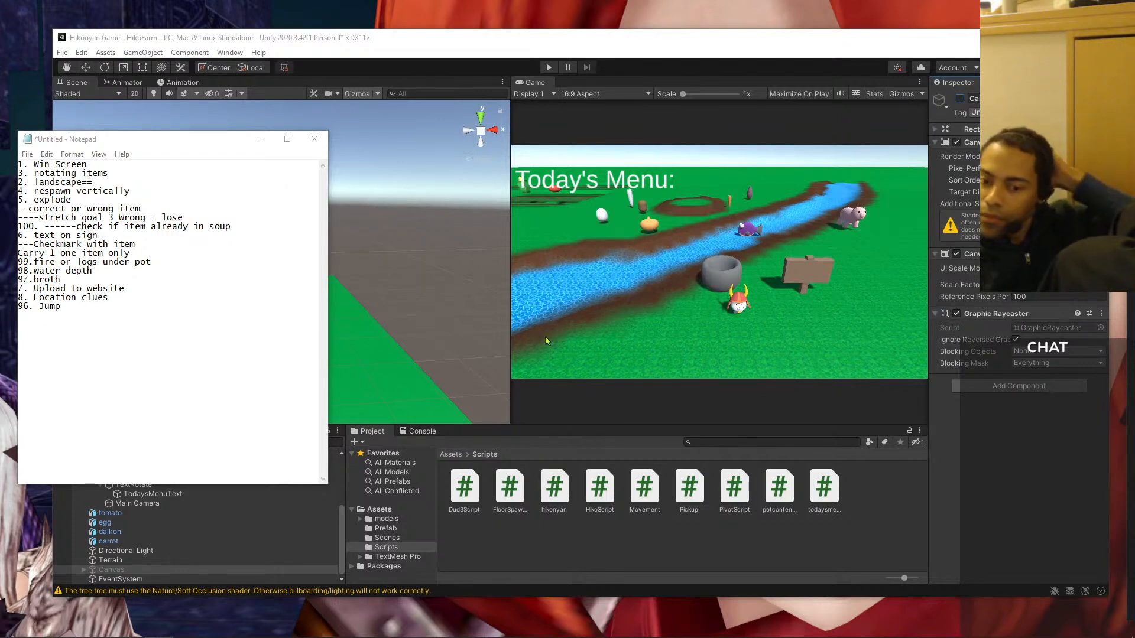
pyautogui.click(379, 510)
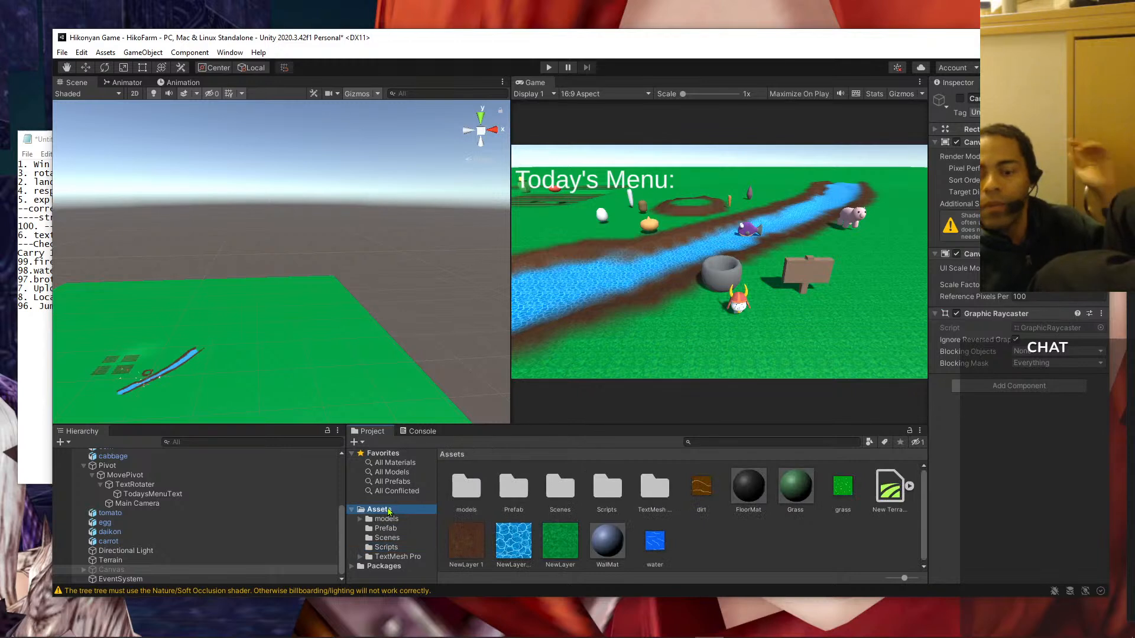
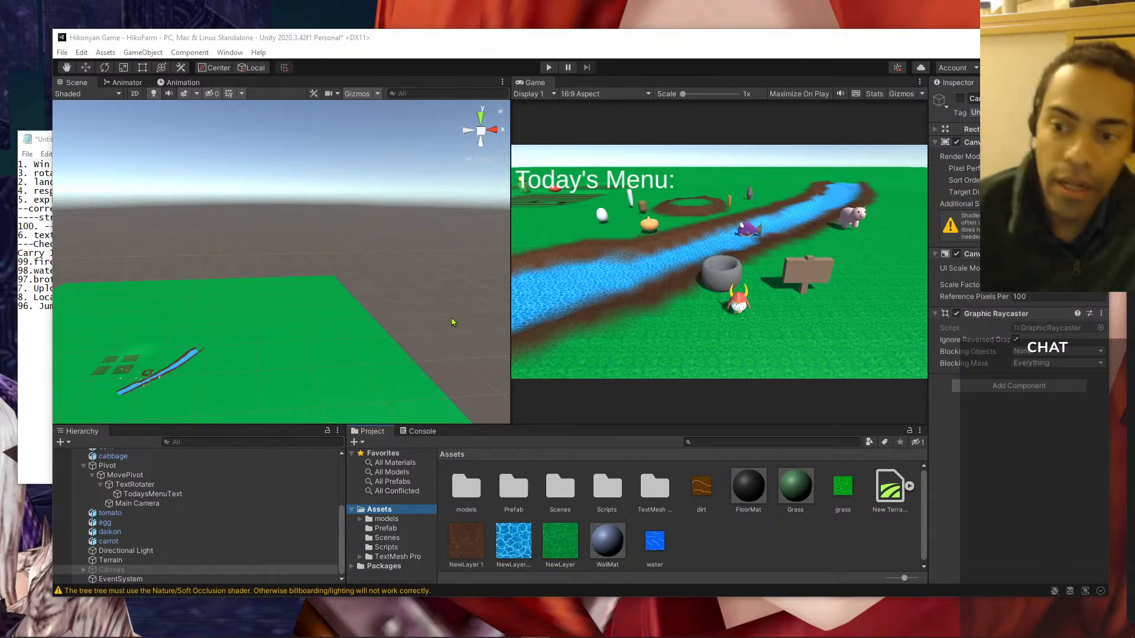
# - Examine the farm terrain from above in the scene, including the field plots and the river
pyautogui.scroll(-3, 367, 255)
pyautogui.scroll(5, 354, 312)
pyautogui.moveTo(355, 315); pyautogui.dragTo(286, 355, button='right')
pyautogui.scroll(6, 334, 305)
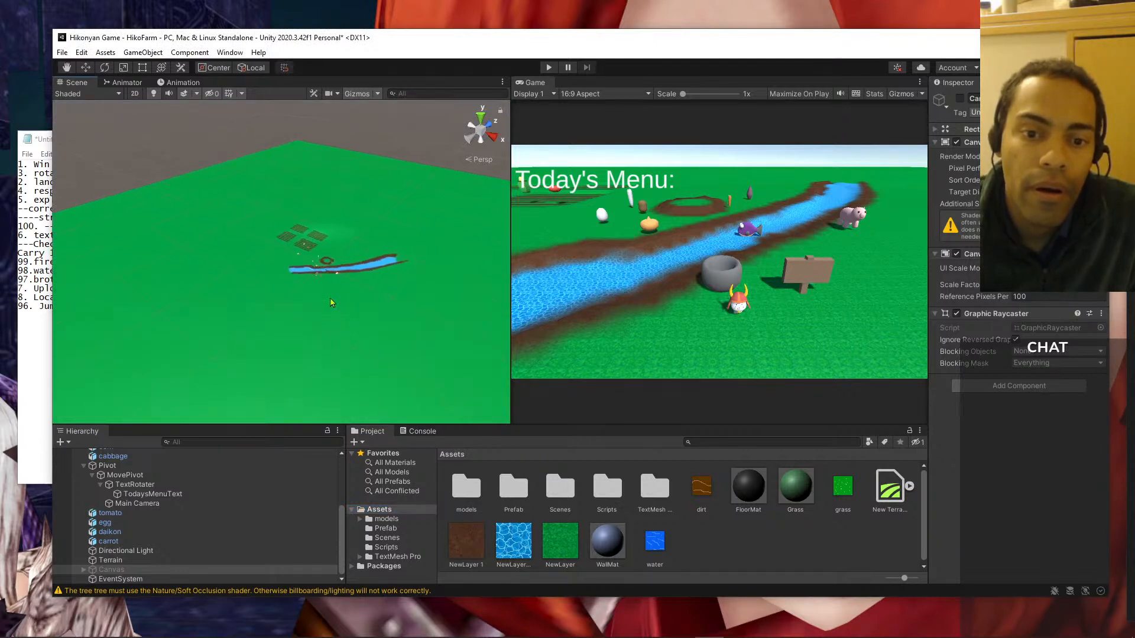
pyautogui.scroll(5, 329, 305)
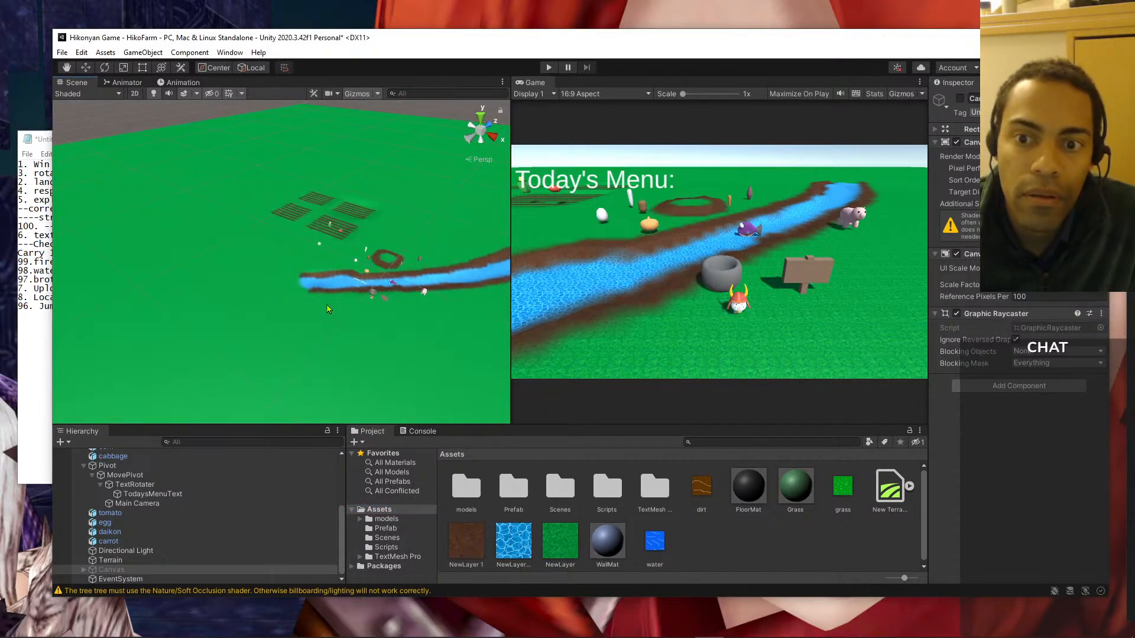
pyautogui.scroll(-5, 328, 310)
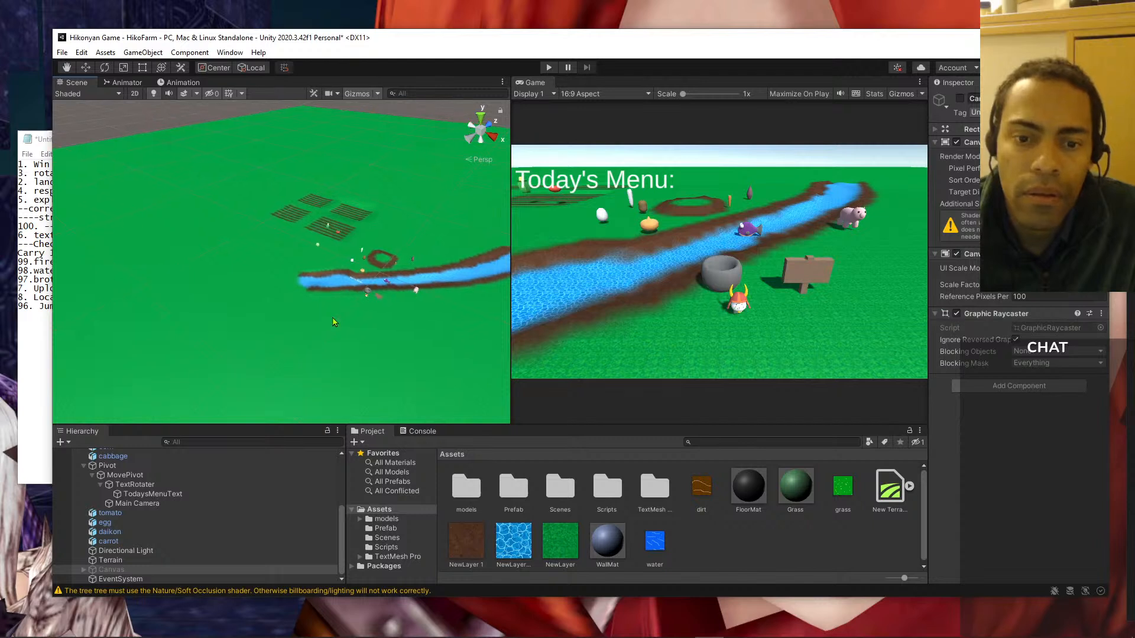
pyautogui.scroll(-2, 328, 339)
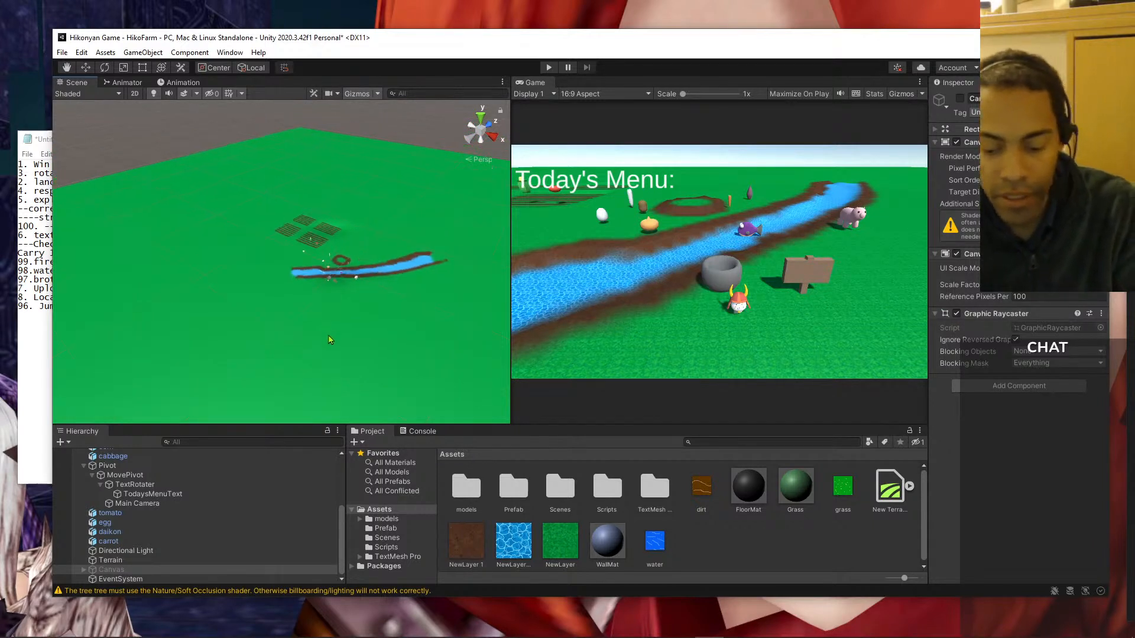
pyautogui.scroll(3, 329, 340)
pyautogui.scroll(8, 330, 340)
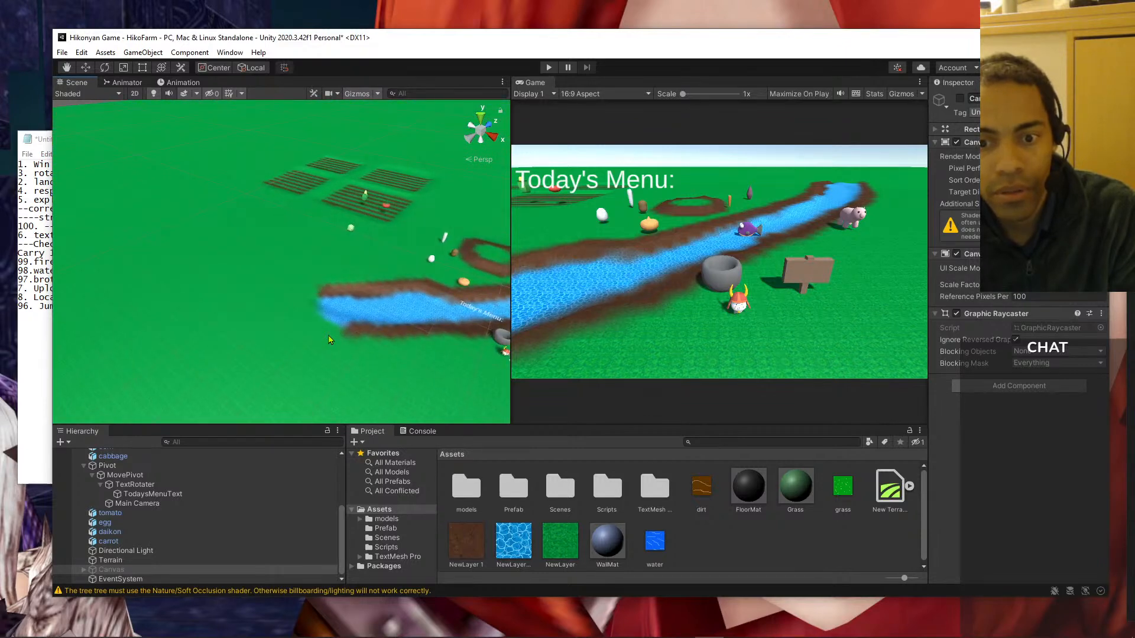
pyautogui.press('Right')
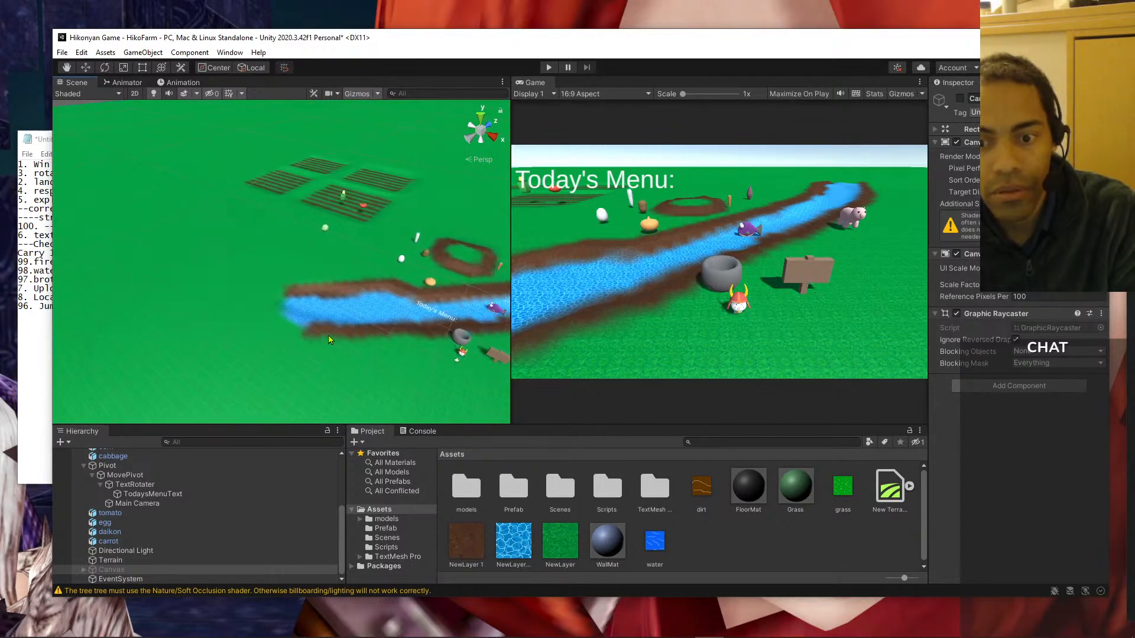
pyautogui.press('Up')
pyautogui.scroll(-4, 330, 340)
pyautogui.scroll(5, 330, 340)
# - Examine the river, cooking pot and scattered food items from a low viewpoint in the scene
pyautogui.moveTo(330, 340); pyautogui.dragTo(437, 298, button='right')
pyautogui.moveTo(437, 297); pyautogui.dragTo(426, 308, button='middle')
pyautogui.moveTo(426, 266); pyautogui.dragTo(428, 288, button='middle')
pyautogui.scroll(-3, 428, 287)
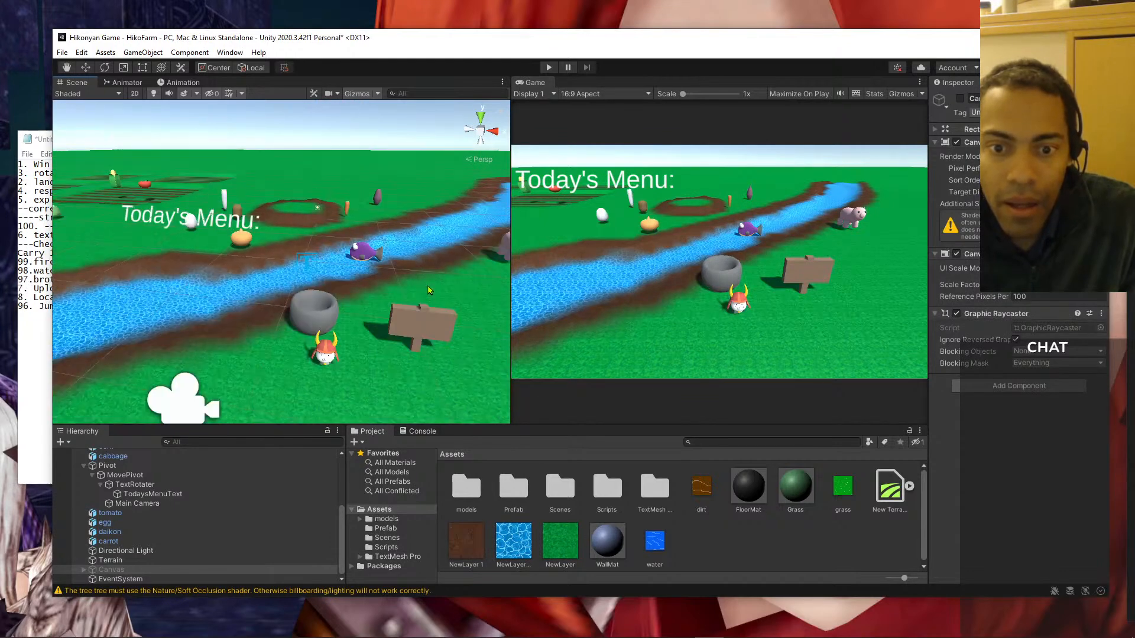
pyautogui.scroll(2, 429, 290)
pyautogui.scroll(4, 429, 290)
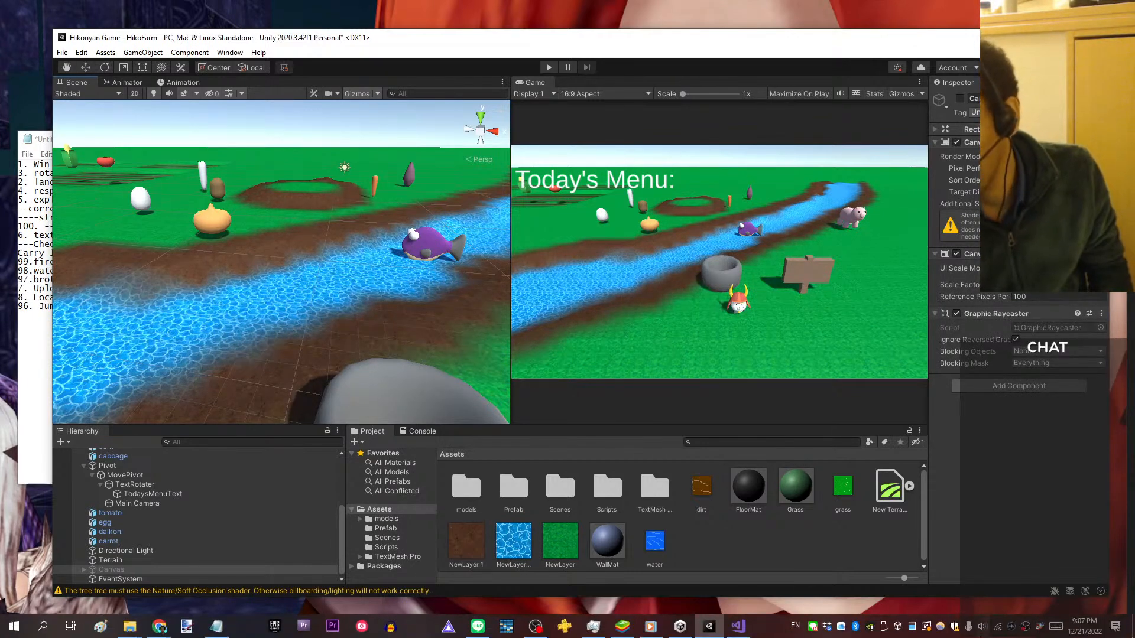
pyautogui.moveTo(1078, 625)
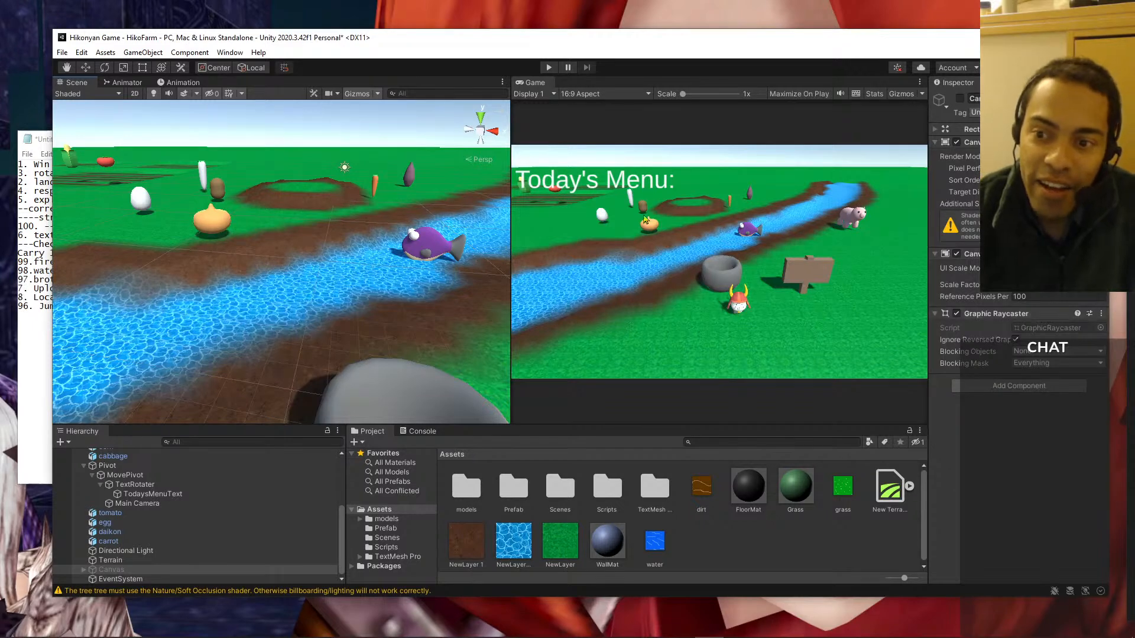
# - Select the terrain around the dirt ring and switch its terrain painting tool to Set Height
pyautogui.moveTo(456, 228); pyautogui.dragTo(467, 296, button='middle')
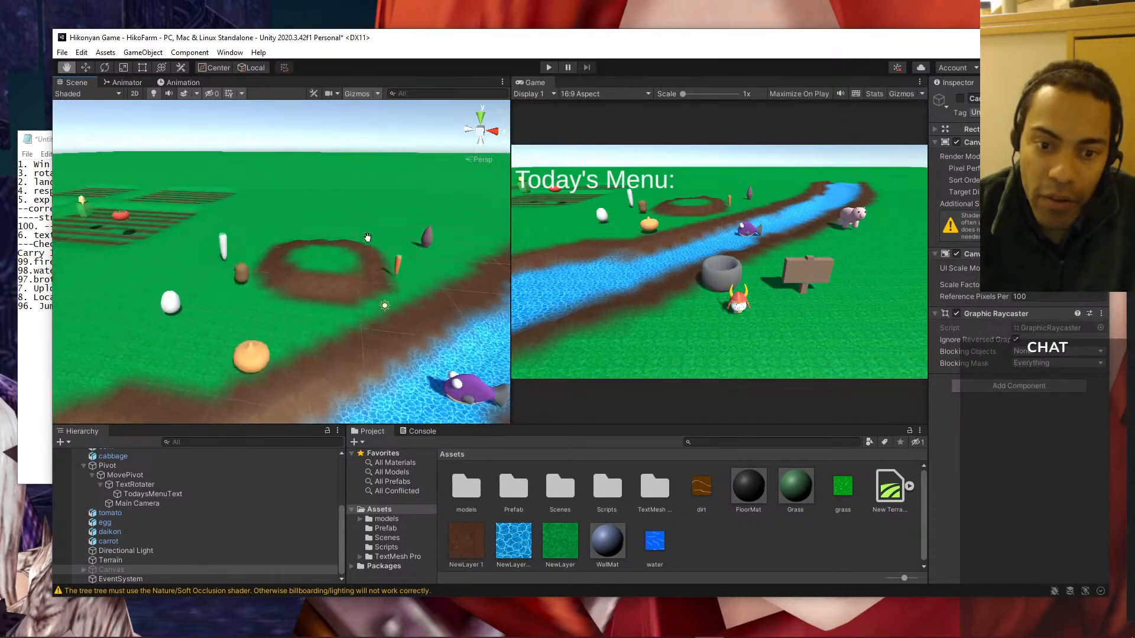
pyautogui.scroll(4, 365, 267)
pyautogui.scroll(5, 365, 267)
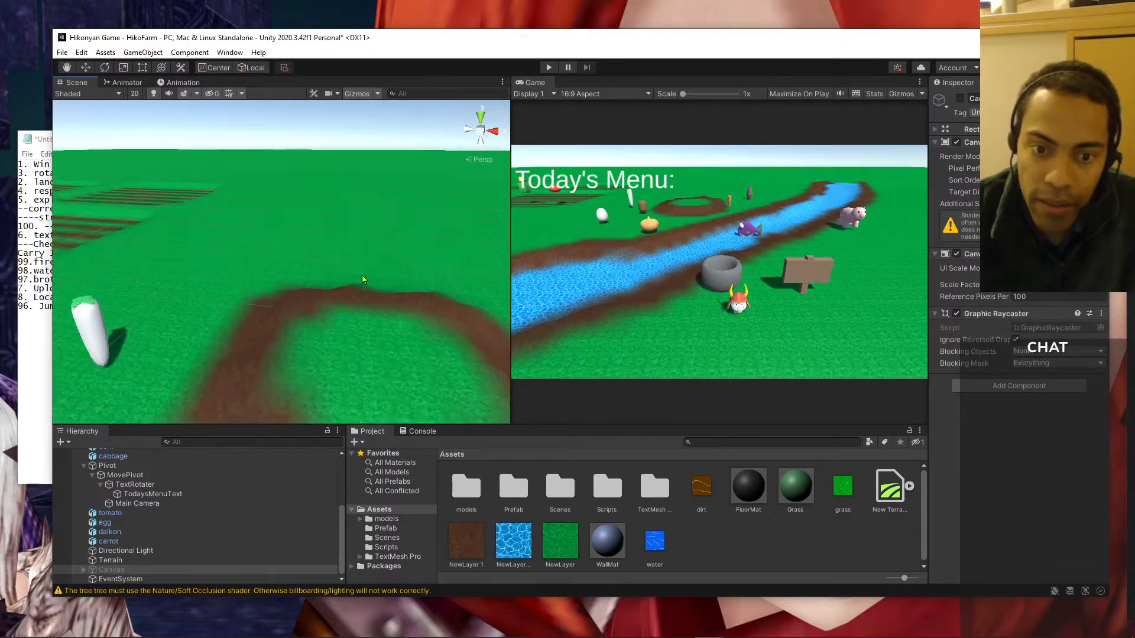
pyautogui.scroll(4, 459, 274)
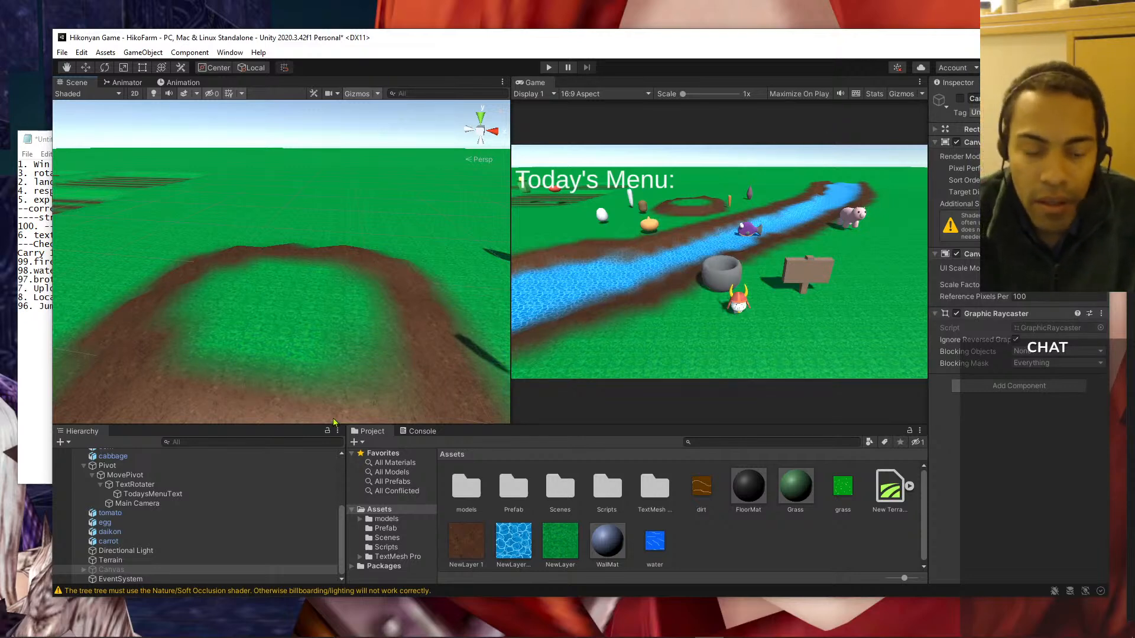
pyautogui.scroll(-3, 311, 371)
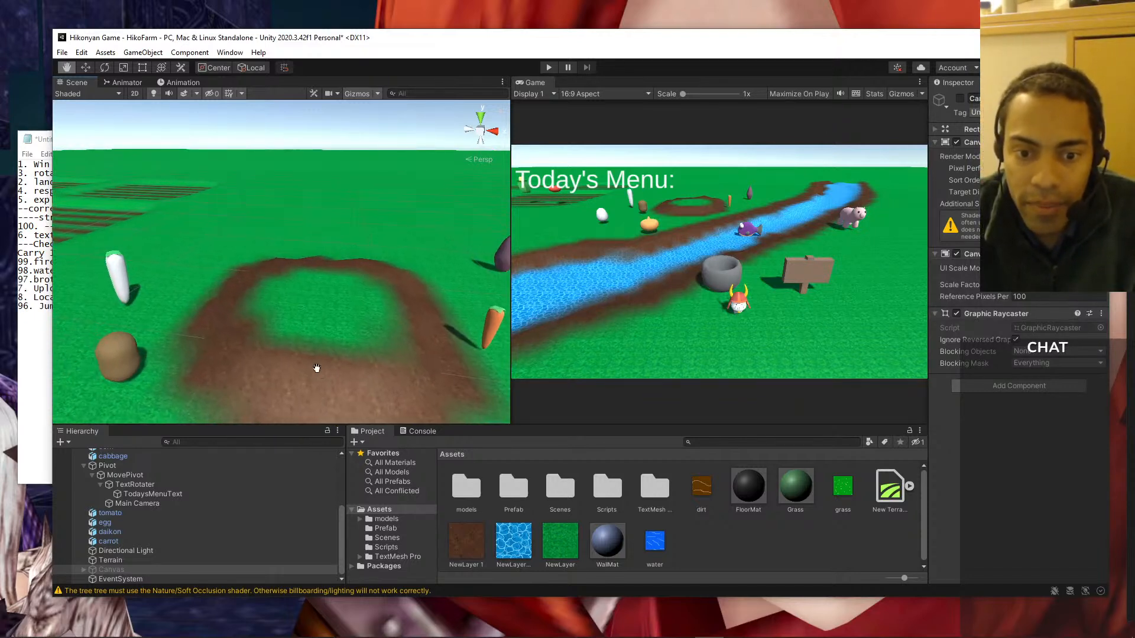
pyautogui.click(381, 193)
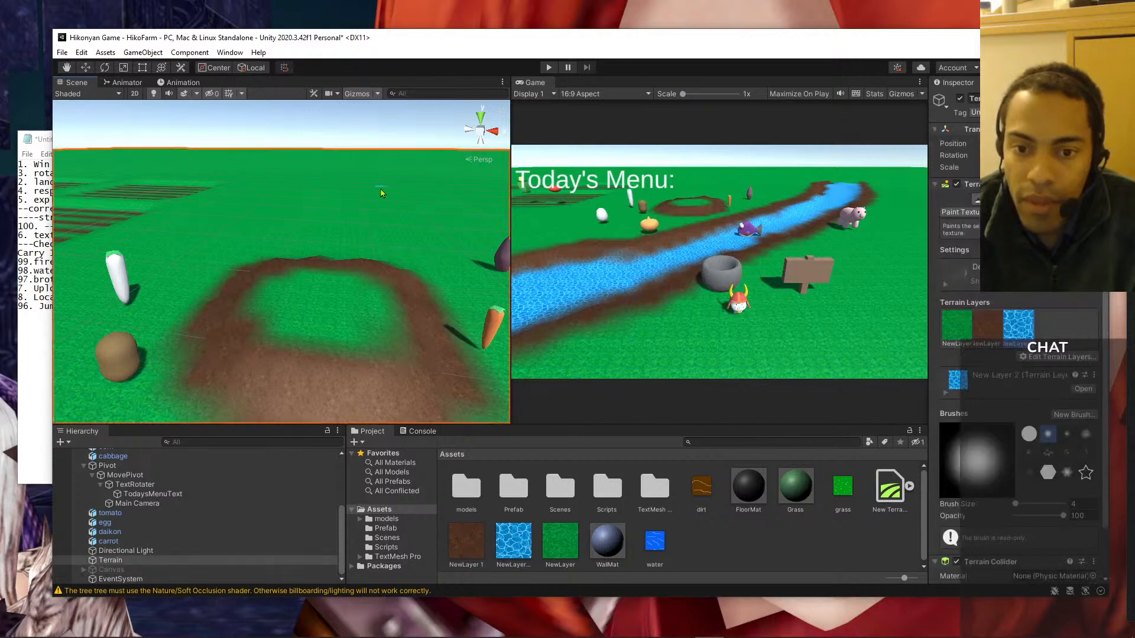
pyautogui.click(977, 200)
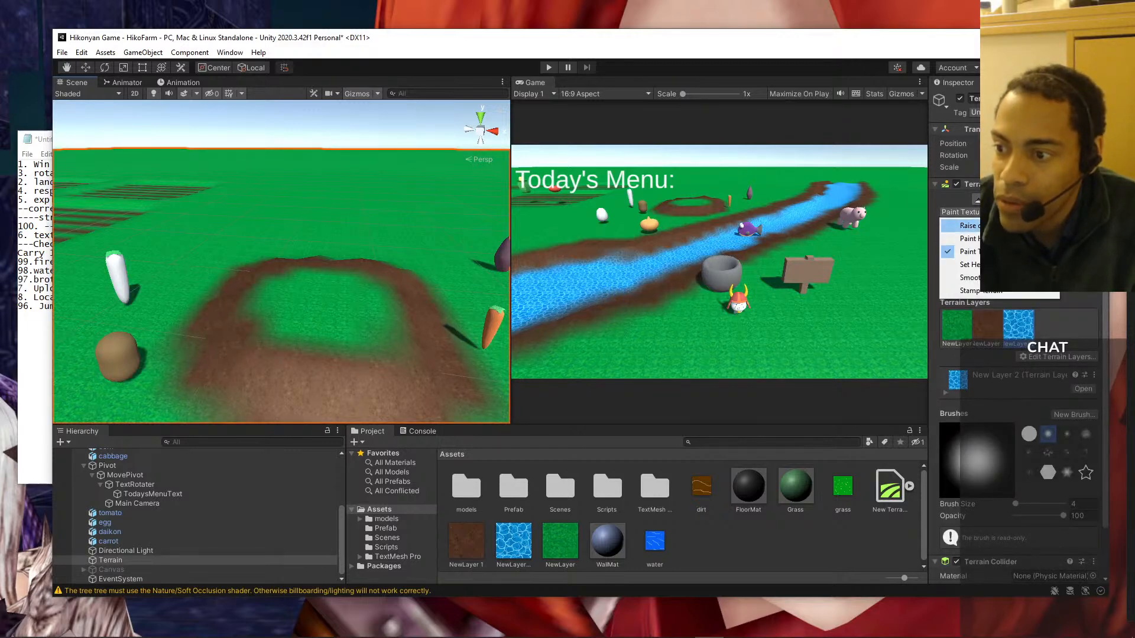
pyautogui.click(961, 264)
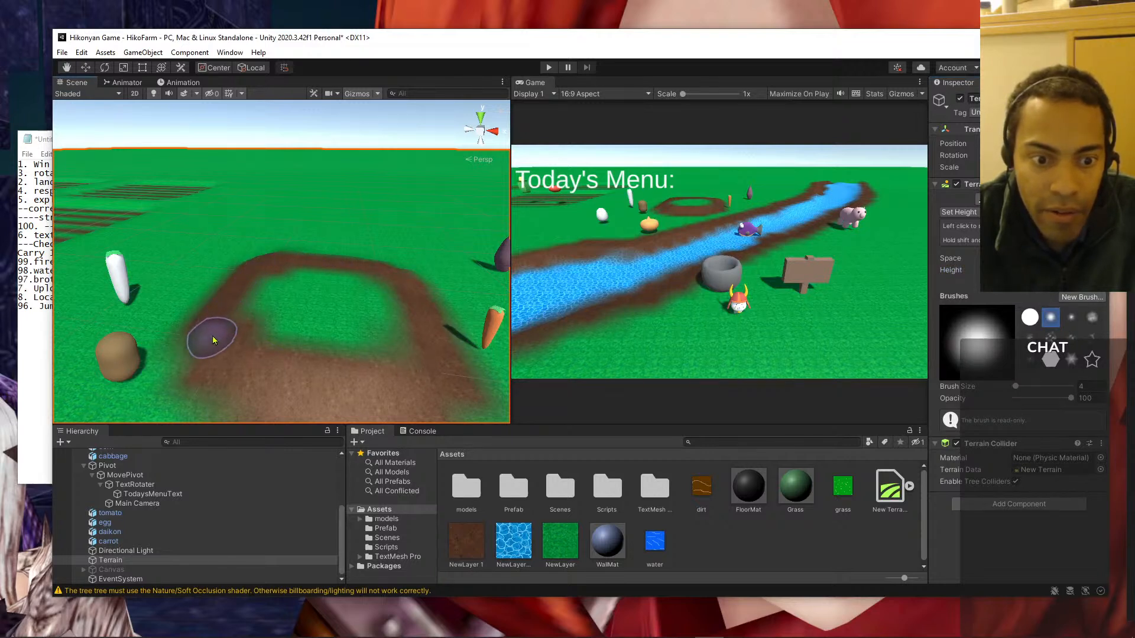
# - Examine the terrain around the dirt ring from low viewpoints and different sides in the scene
pyautogui.moveTo(307, 319); pyautogui.dragTo(283, 329, button='middle')
pyautogui.moveTo(278, 267); pyautogui.dragTo(494, 270, button='right')
pyautogui.moveTo(281, 372)
pyautogui.mouseDown(button='middle')
pyautogui.moveTo(346, 345)
pyautogui.moveTo(337, 359)
pyautogui.moveTo(335, 332)
pyautogui.moveTo(303, 309)
pyautogui.moveTo(284, 371)
pyautogui.moveTo(291, 356)
pyautogui.mouseUp(button='middle')
pyautogui.moveTo(293, 353); pyautogui.dragTo(396, 322, button='right')
pyautogui.moveTo(395, 322); pyautogui.dragTo(409, 316, button='middle')
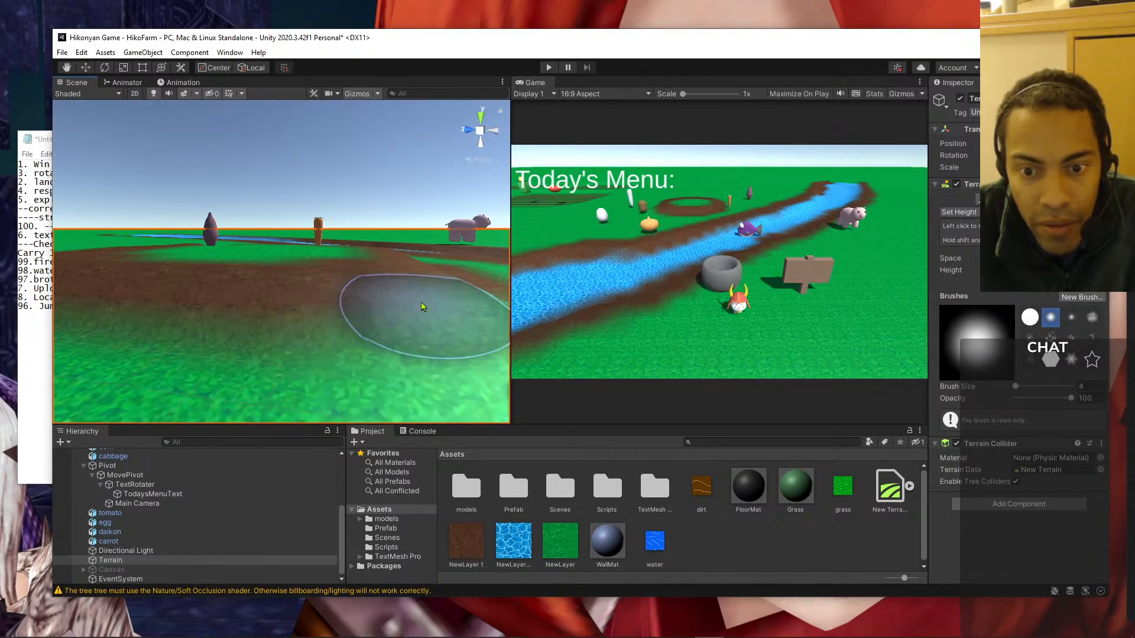
pyautogui.moveTo(355, 269)
pyautogui.mouseDown(button='middle')
pyautogui.moveTo(388, 276)
pyautogui.moveTo(366, 283)
pyautogui.mouseUp(button='middle')
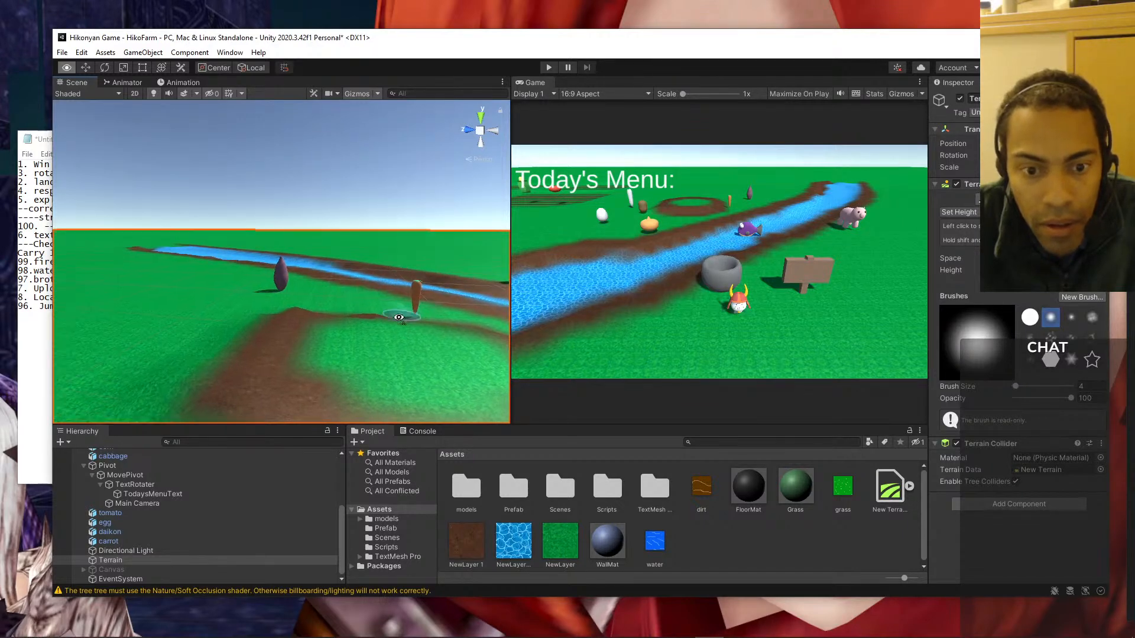
pyautogui.moveTo(407, 313); pyautogui.dragTo(371, 318, button='right')
pyautogui.moveTo(400, 319); pyautogui.dragTo(375, 317, button='middle')
pyautogui.moveTo(359, 322); pyautogui.dragTo(207, 322, button='right')
pyautogui.moveTo(328, 331); pyautogui.dragTo(292, 329, button='middle')
pyautogui.moveTo(291, 329); pyautogui.dragTo(193, 349, button='right')
# - Examine the river surface up close and the farm layout from a distance in the scene
pyautogui.scroll(4, 194, 343)
pyautogui.moveTo(195, 335); pyautogui.dragTo(180, 312, button='middle')
pyautogui.scroll(-4, 181, 310)
pyautogui.moveTo(232, 244); pyautogui.dragTo(239, 273, button='right')
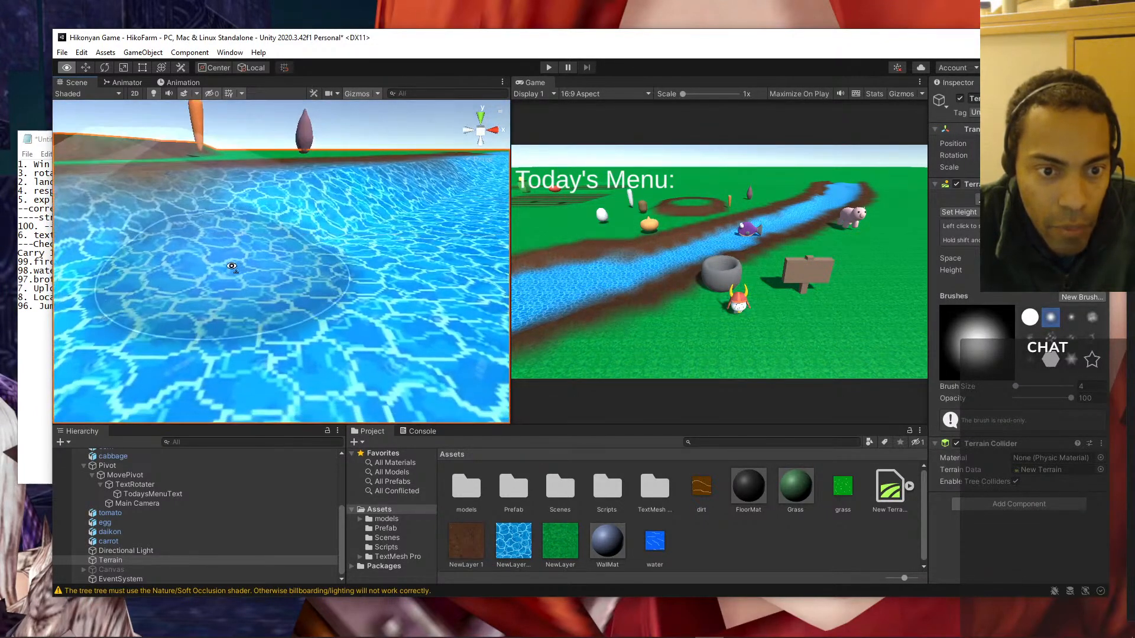
pyautogui.scroll(3, 243, 271)
pyautogui.scroll(-5, 242, 272)
pyautogui.moveTo(241, 270); pyautogui.dragTo(253, 278, button='middle')
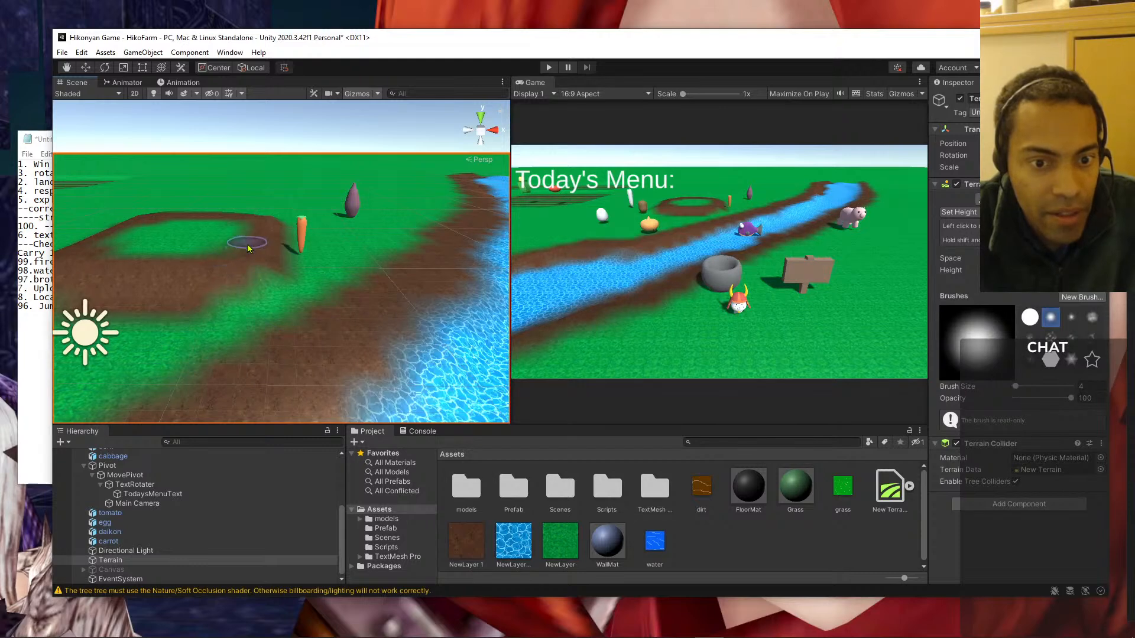
pyautogui.moveTo(248, 230); pyautogui.dragTo(250, 248, button='middle')
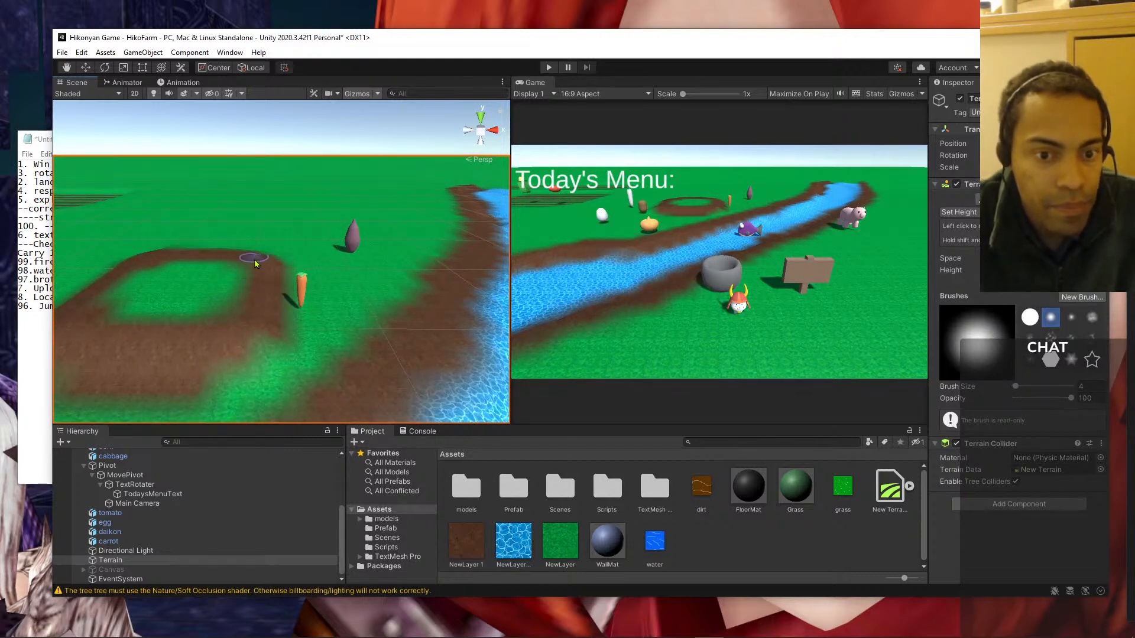
pyautogui.moveTo(204, 273); pyautogui.dragTo(219, 285, button='middle')
pyautogui.scroll(-5, 202, 277)
pyautogui.moveTo(246, 212); pyautogui.dragTo(244, 195, button='middle')
pyautogui.scroll(-8, 260, 246)
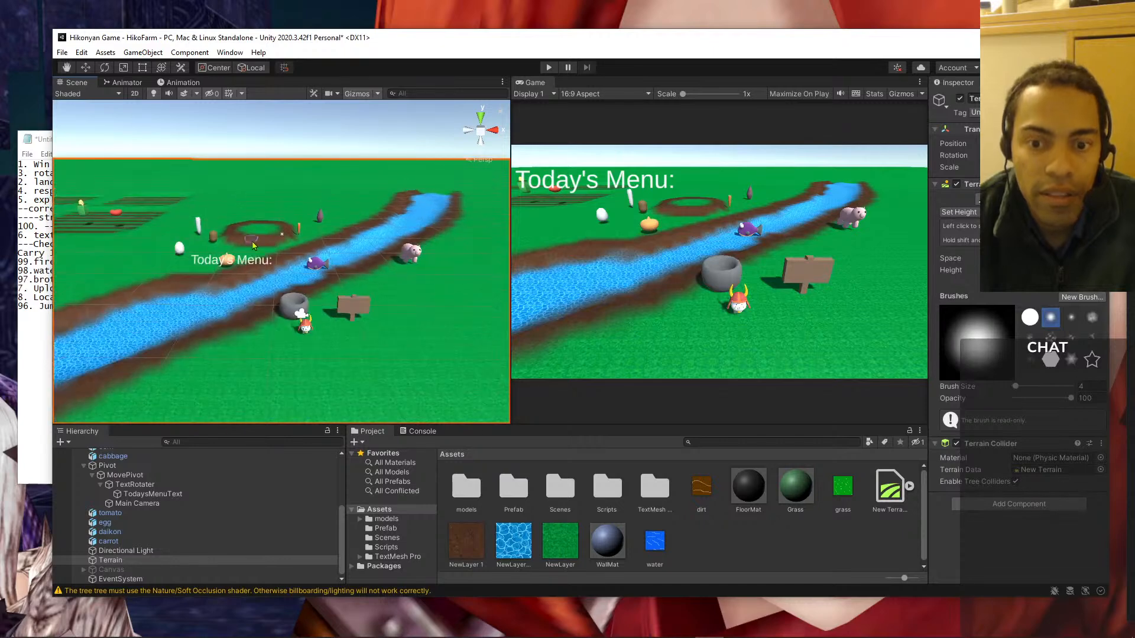
pyautogui.moveTo(261, 245); pyautogui.dragTo(318, 247, button='middle')
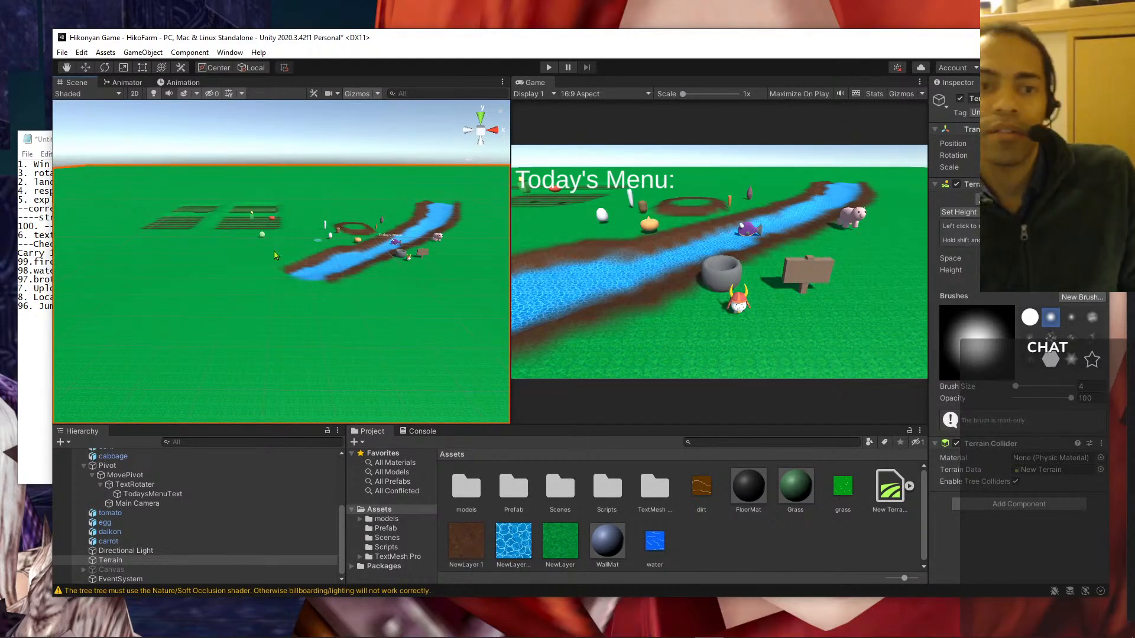
# - Save the HikoFarm scene and show the contents of the project's Scenes folder
pyautogui.click(62, 52)
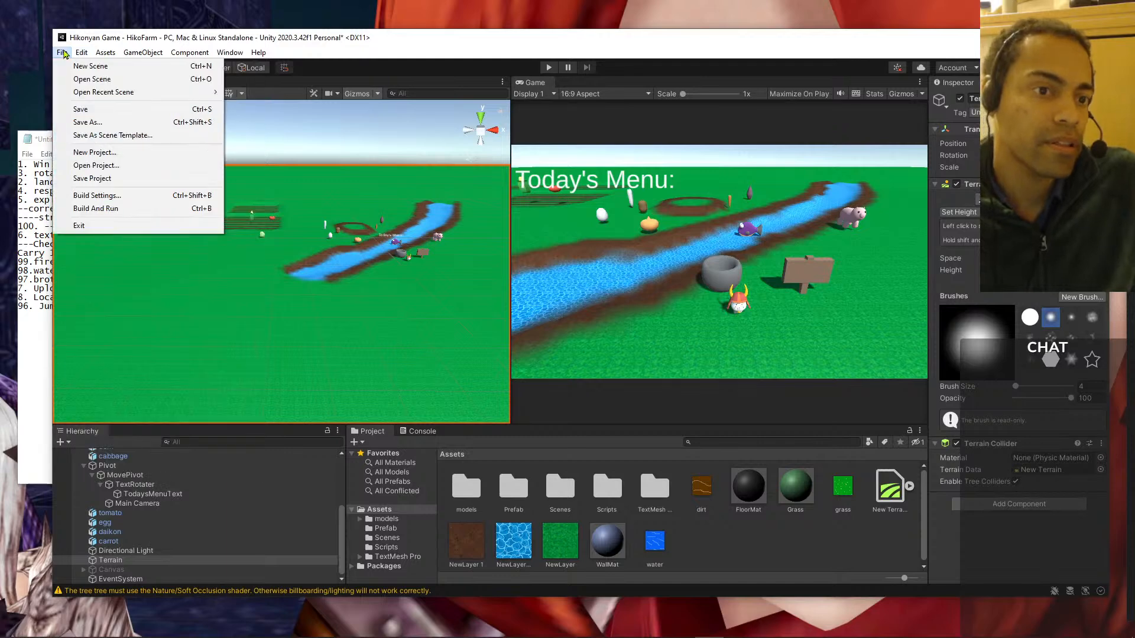
pyautogui.click(80, 109)
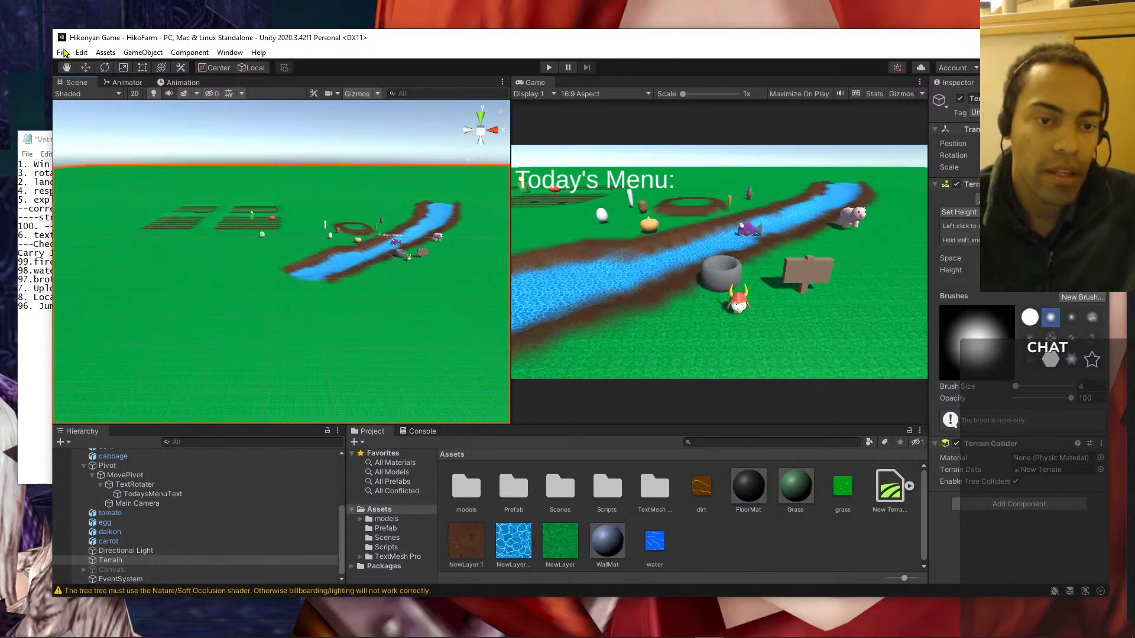
pyautogui.click(404, 538)
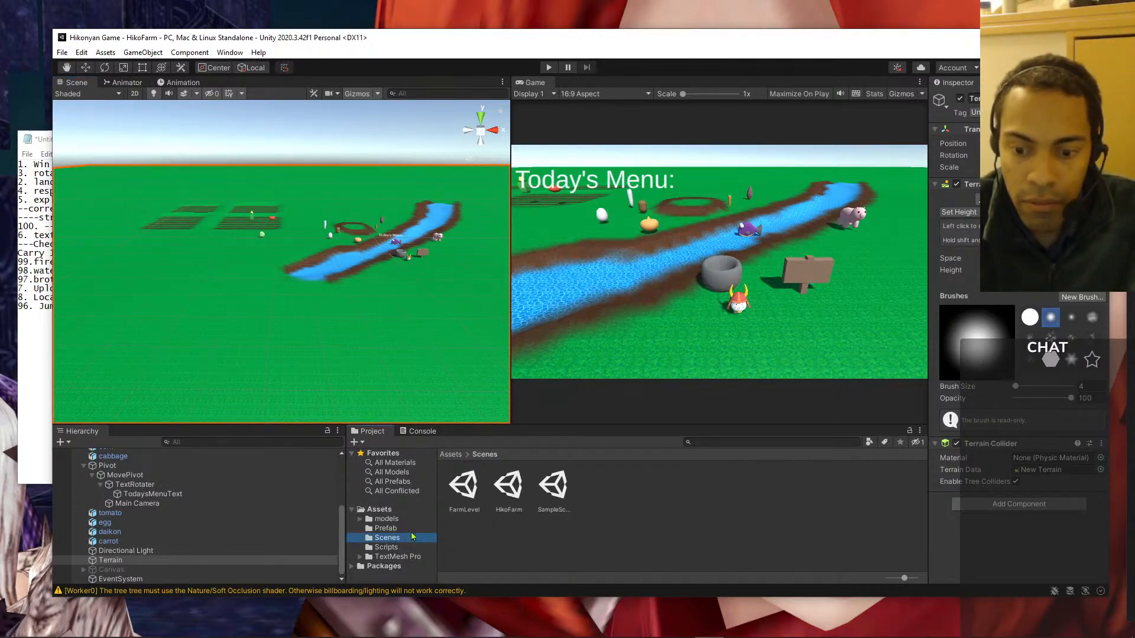
# - Open the SampleScene and FarmLevel scenes to check their contents, and return to the HikoFarm scene
pyautogui.click(466, 493)
pyautogui.click(509, 493)
pyautogui.click(555, 497)
pyautogui.doubleClick(555, 496)
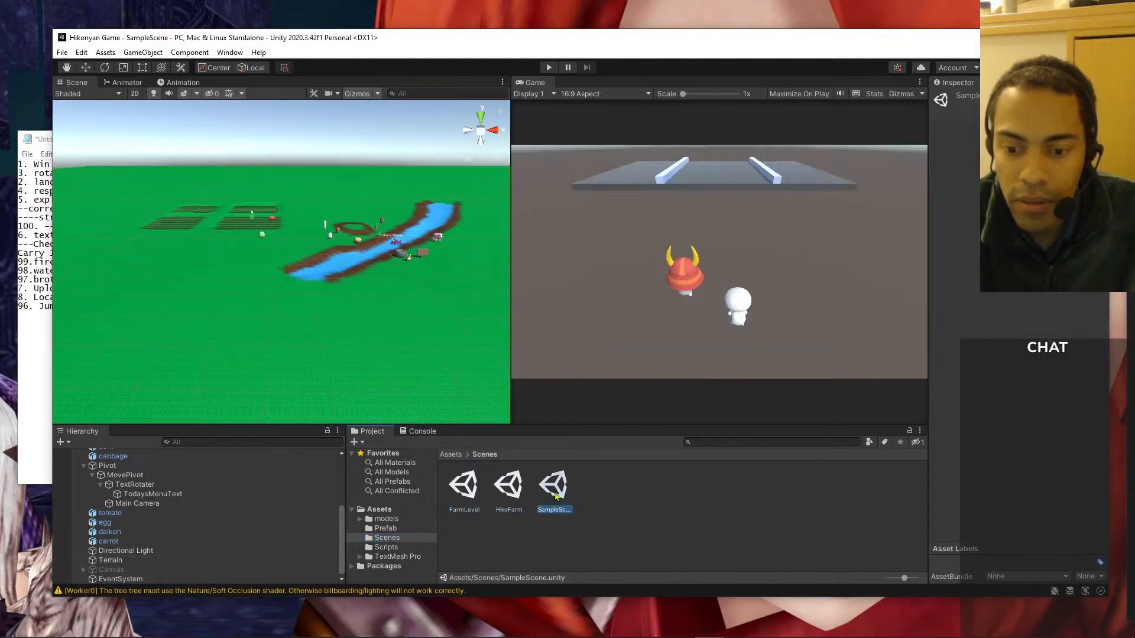
pyautogui.doubleClick(509, 494)
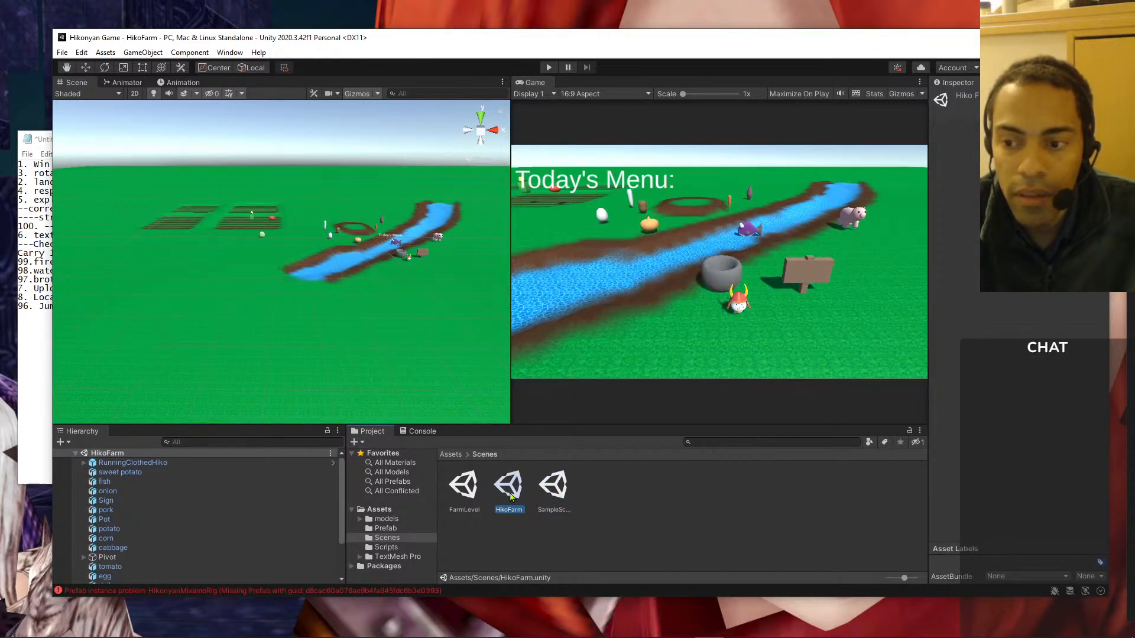
pyautogui.doubleClick(476, 487)
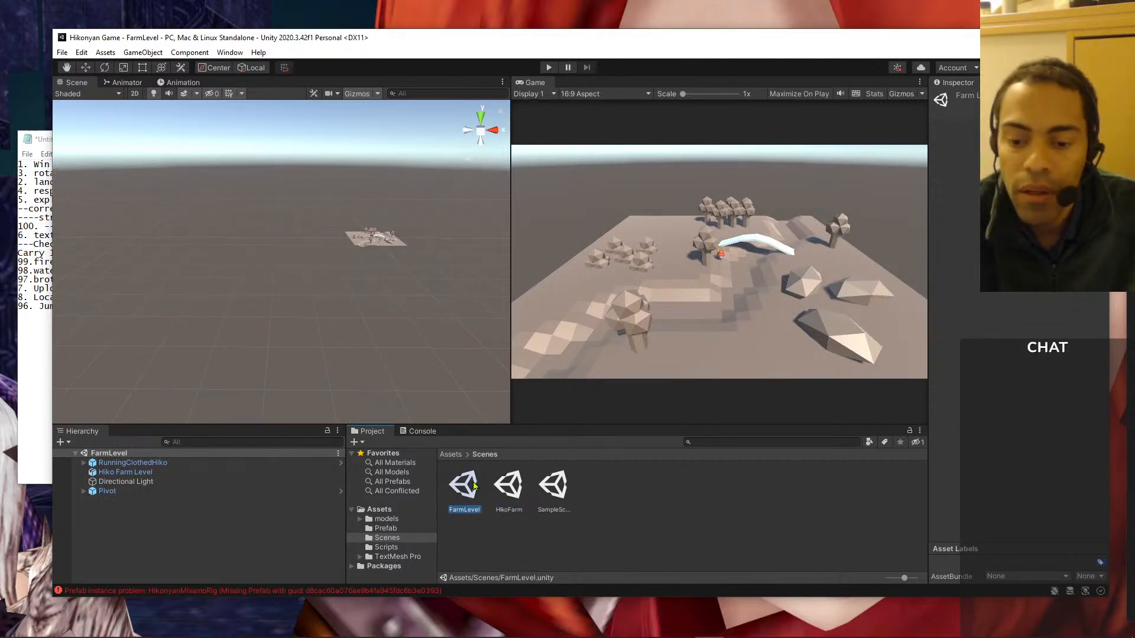
pyautogui.doubleClick(501, 486)
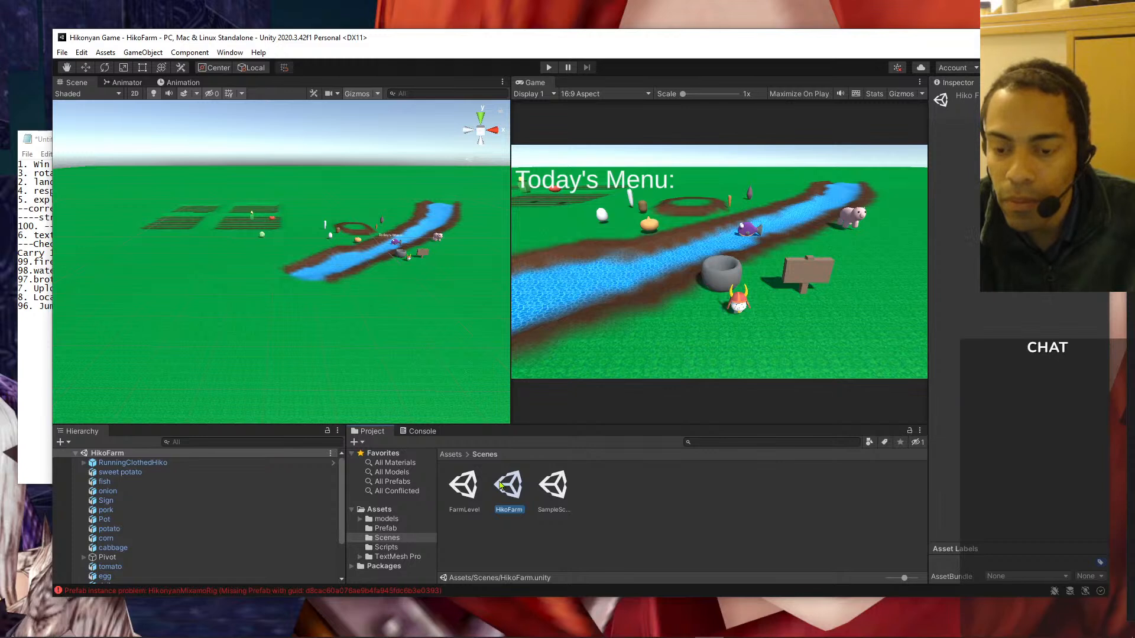
pyautogui.click(582, 494)
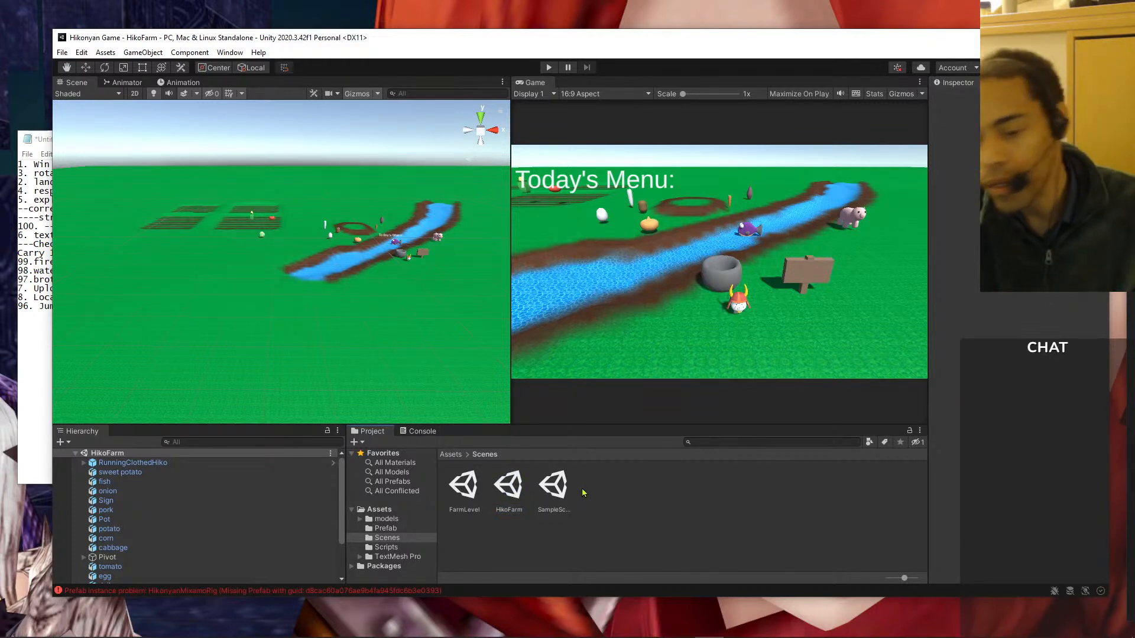
# - Create a new scene in the Scenes folder and name it WinScreen
pyautogui.click(62, 53)
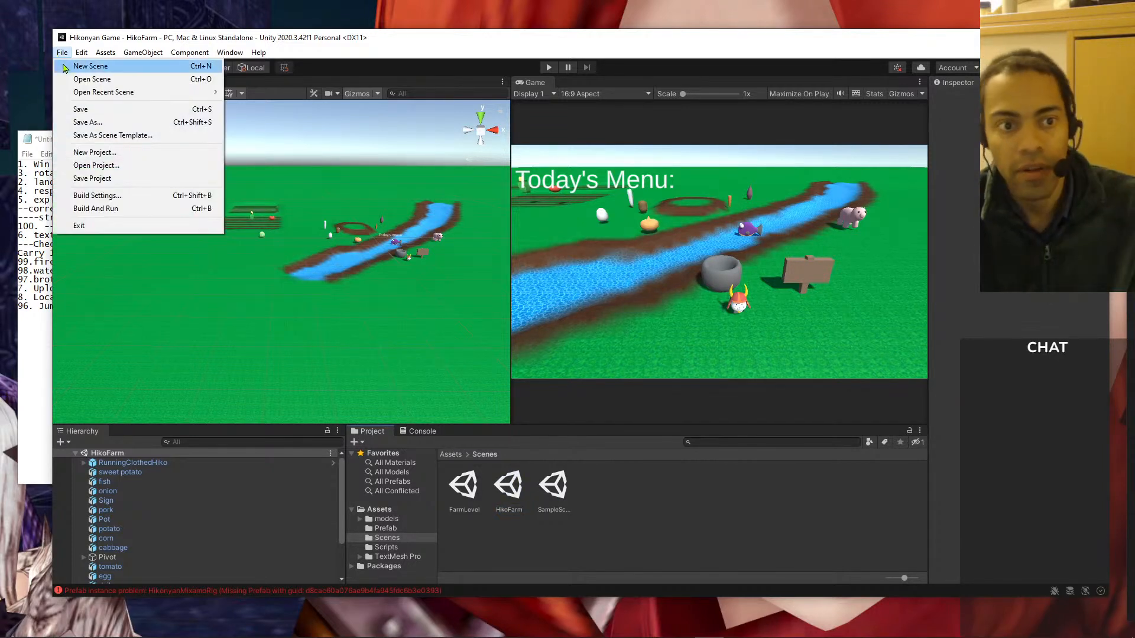
pyautogui.rightClick(604, 520)
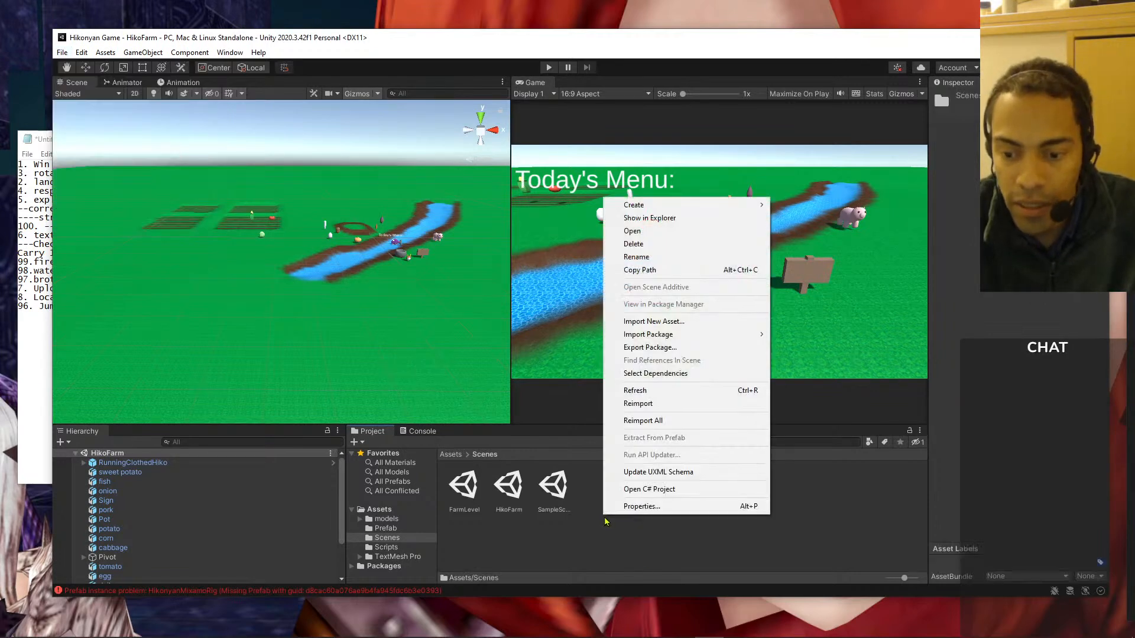
pyautogui.moveTo(641, 205)
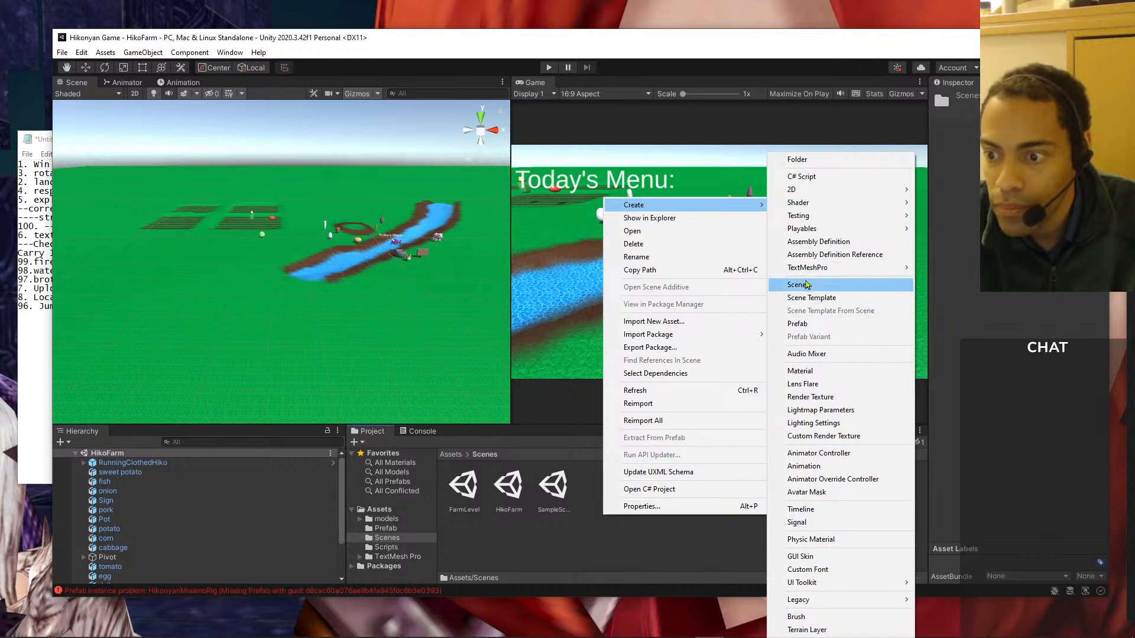
pyautogui.click(804, 284)
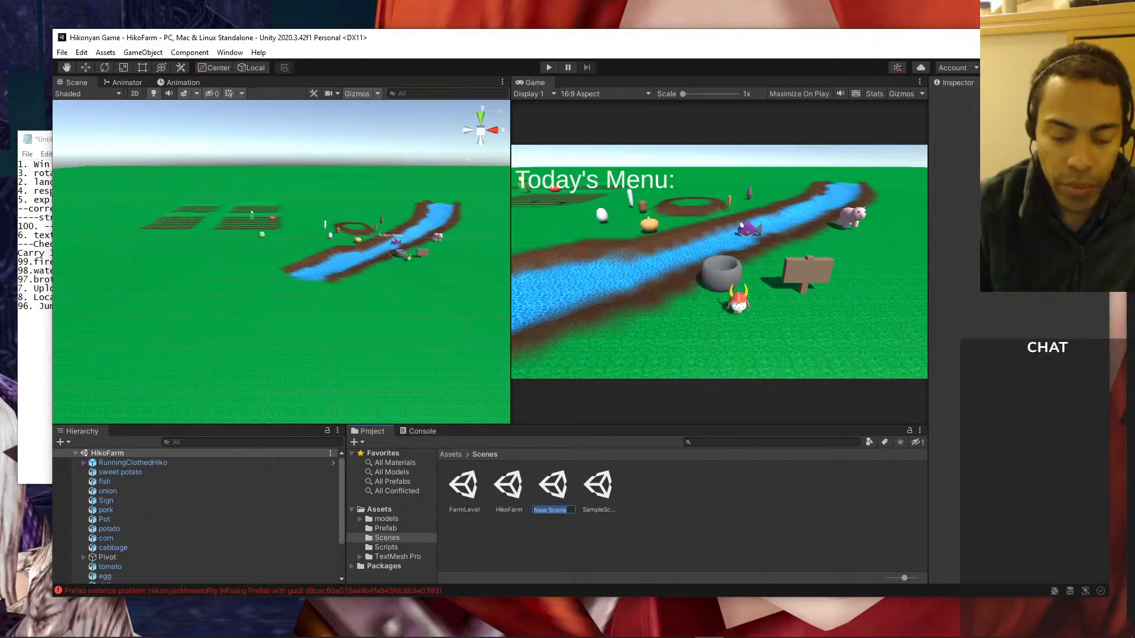
pyautogui.write('WinScren')
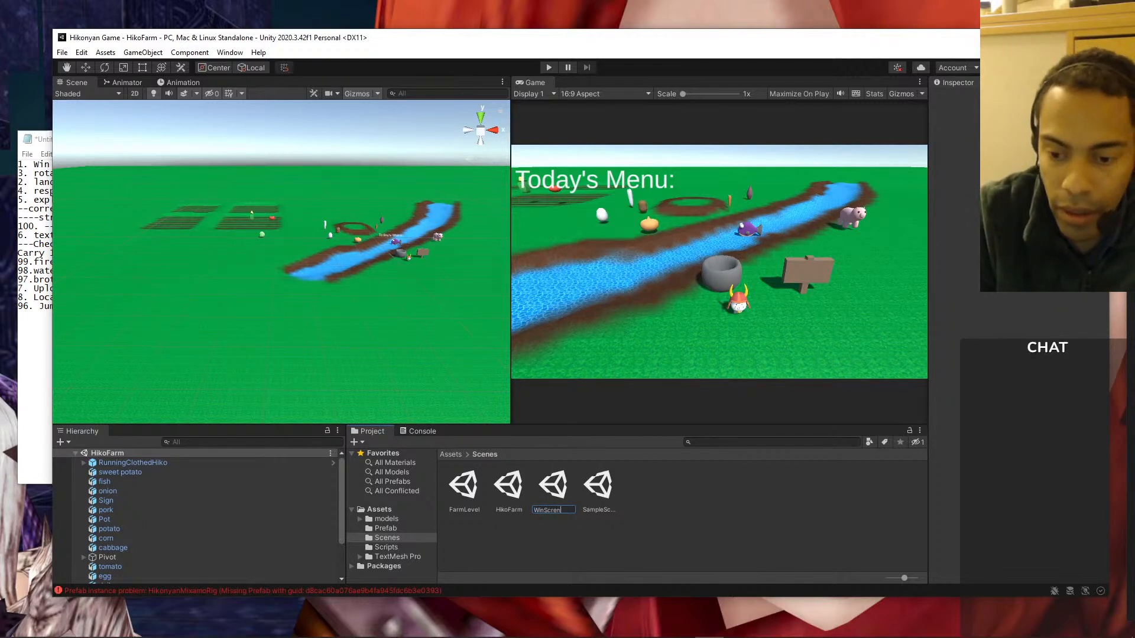
pyautogui.press('Return')
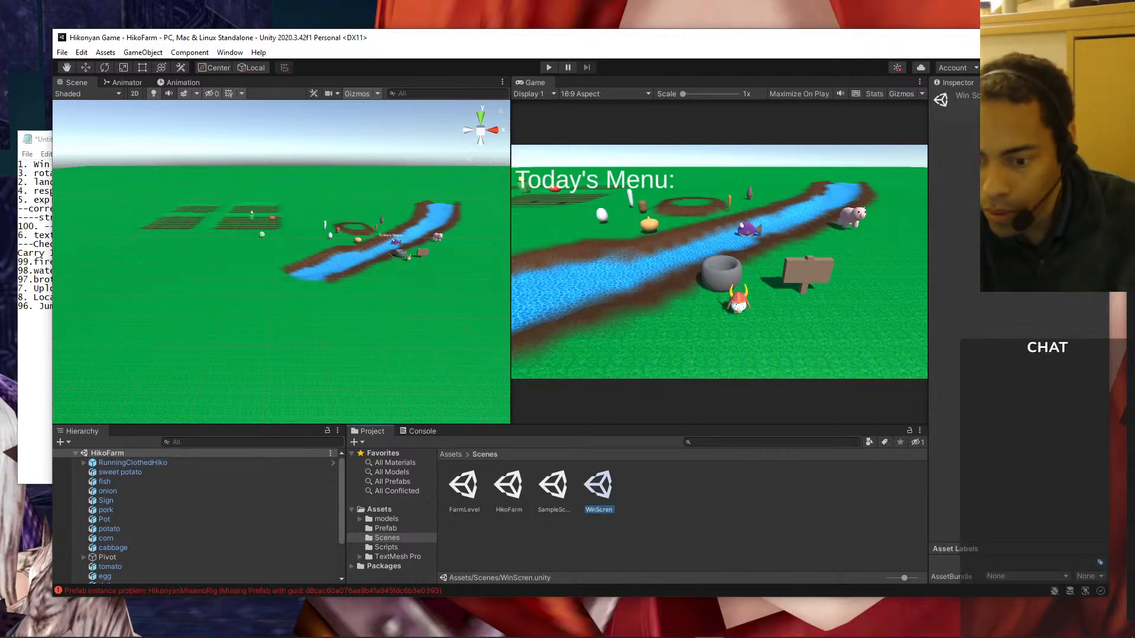
pyautogui.click(610, 516)
pyautogui.click(603, 511)
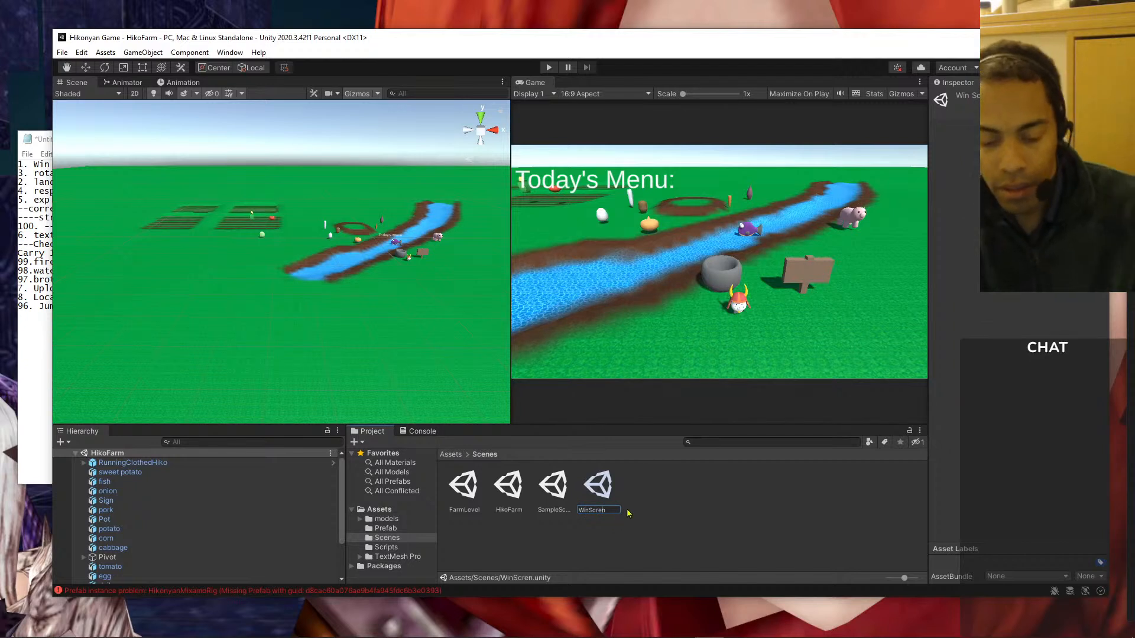
pyautogui.write('e')
pyautogui.press('Return')
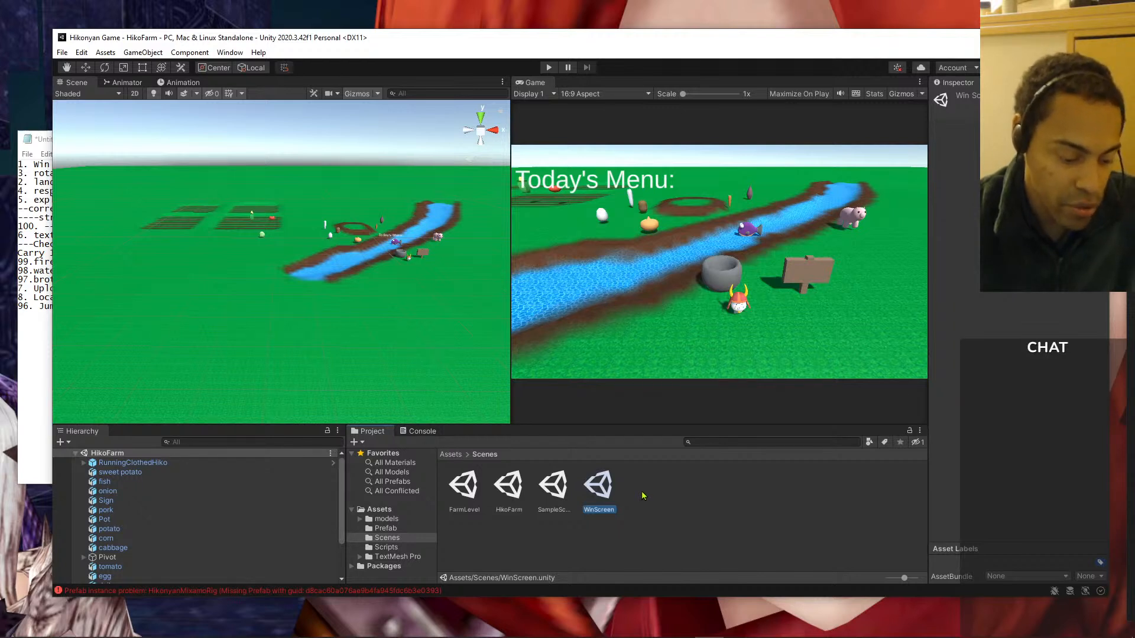
pyautogui.rightClick(641, 493)
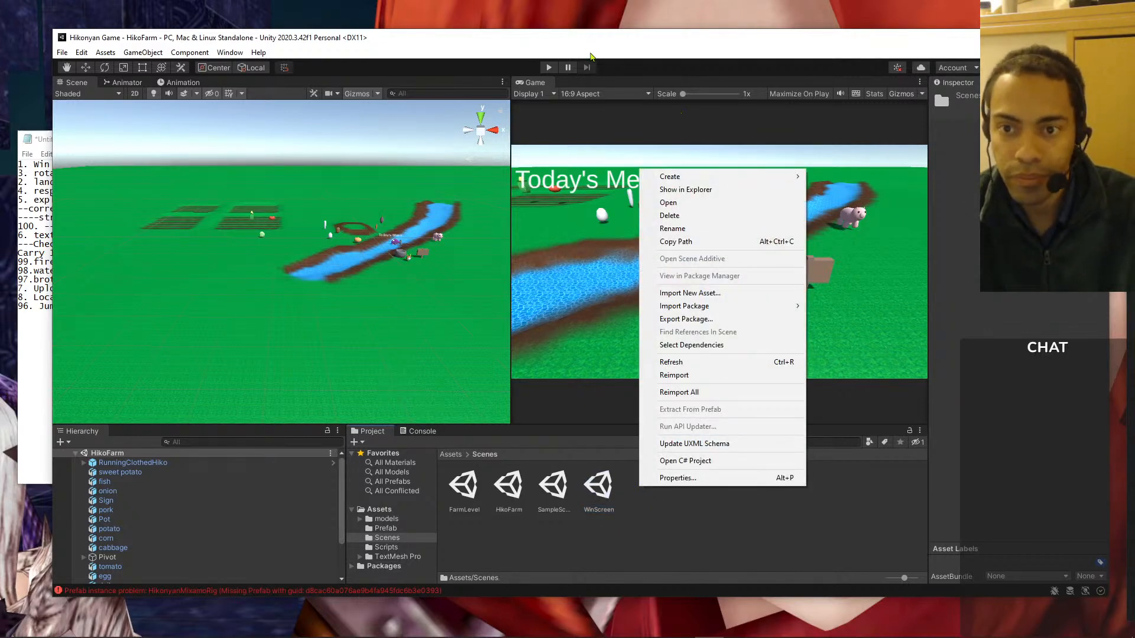
pyautogui.click(594, 47)
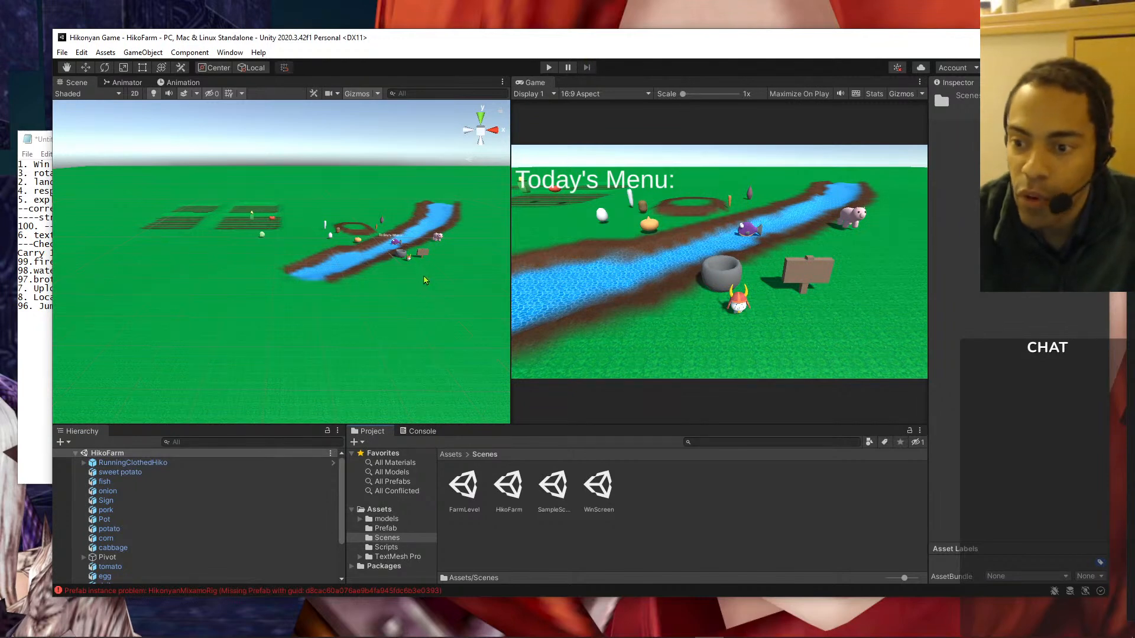
pyautogui.scroll(3, 424, 280)
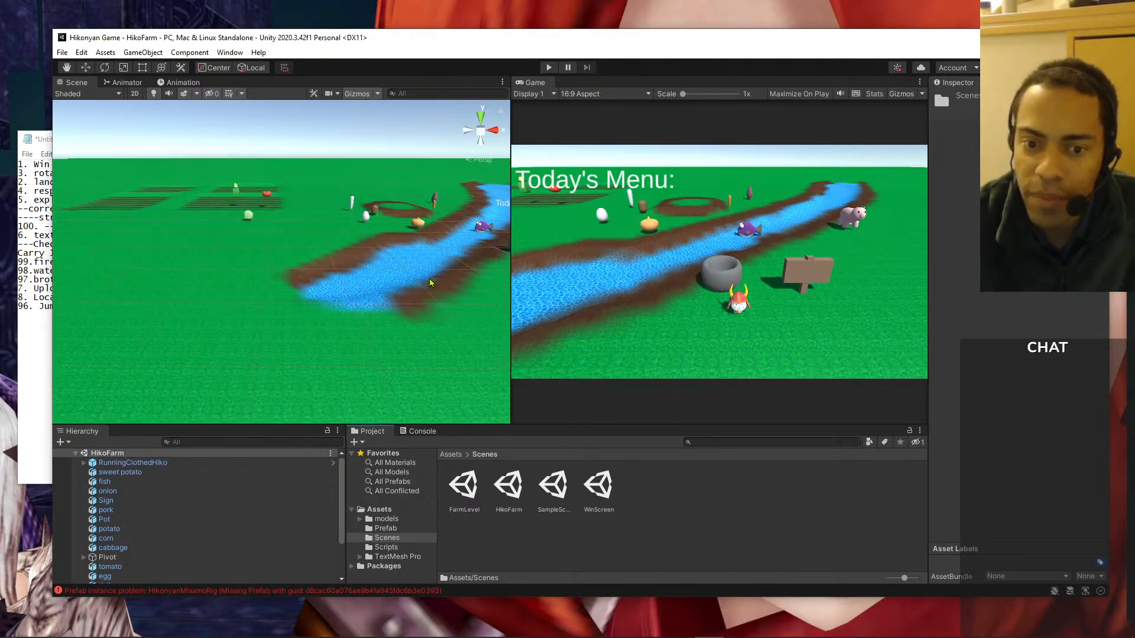
pyautogui.scroll(-5, 405, 256)
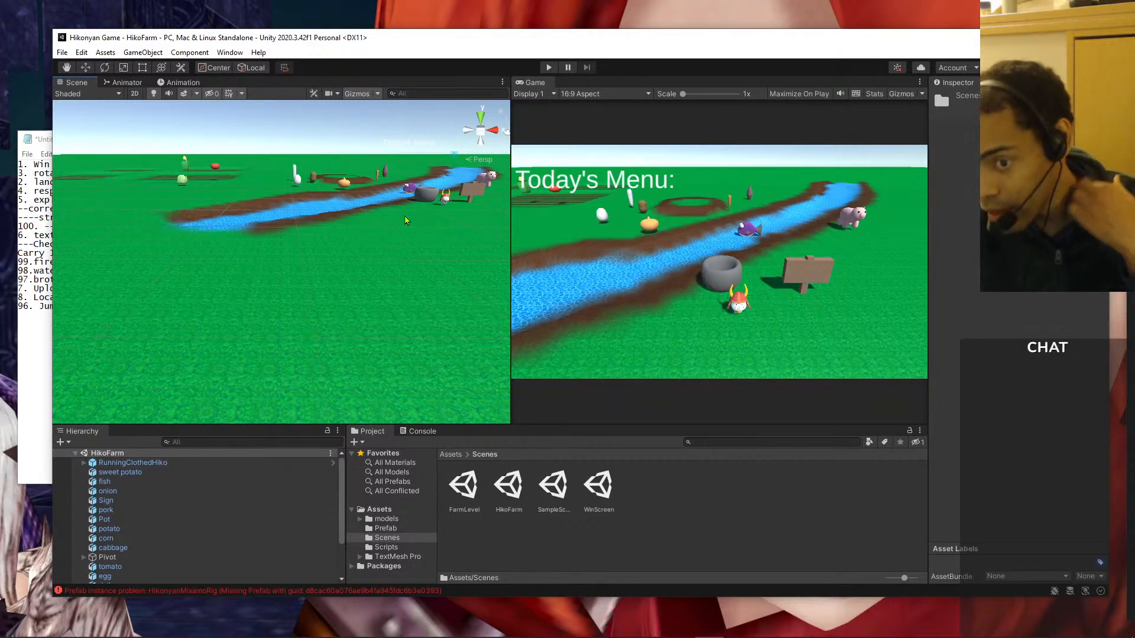
pyautogui.moveTo(428, 176); pyautogui.dragTo(341, 230, button='middle')
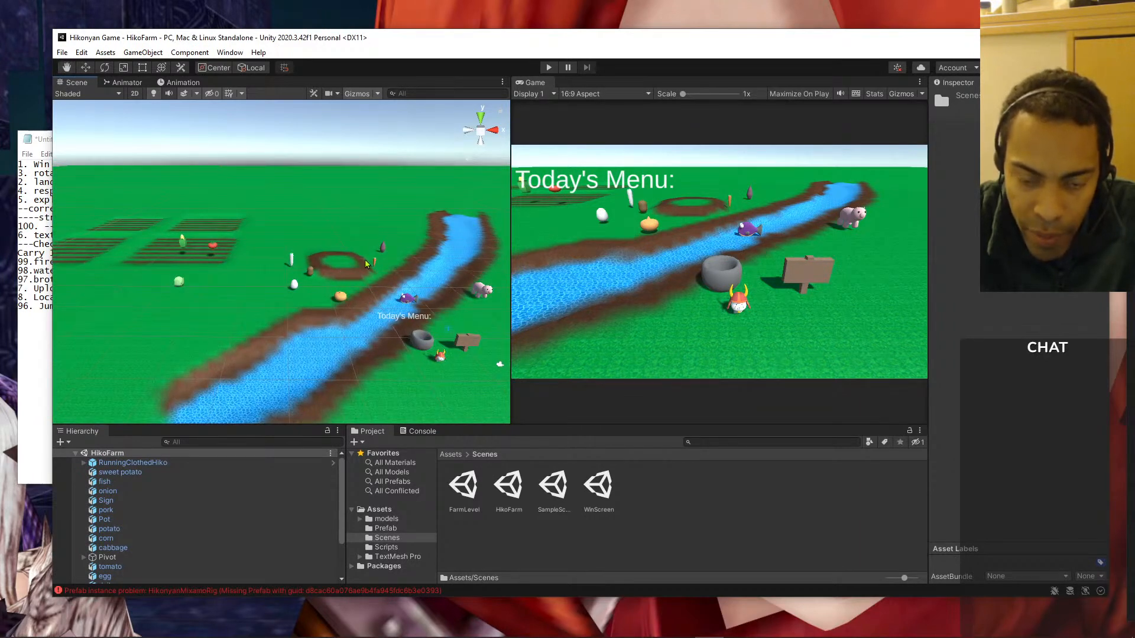
pyautogui.scroll(2, 366, 264)
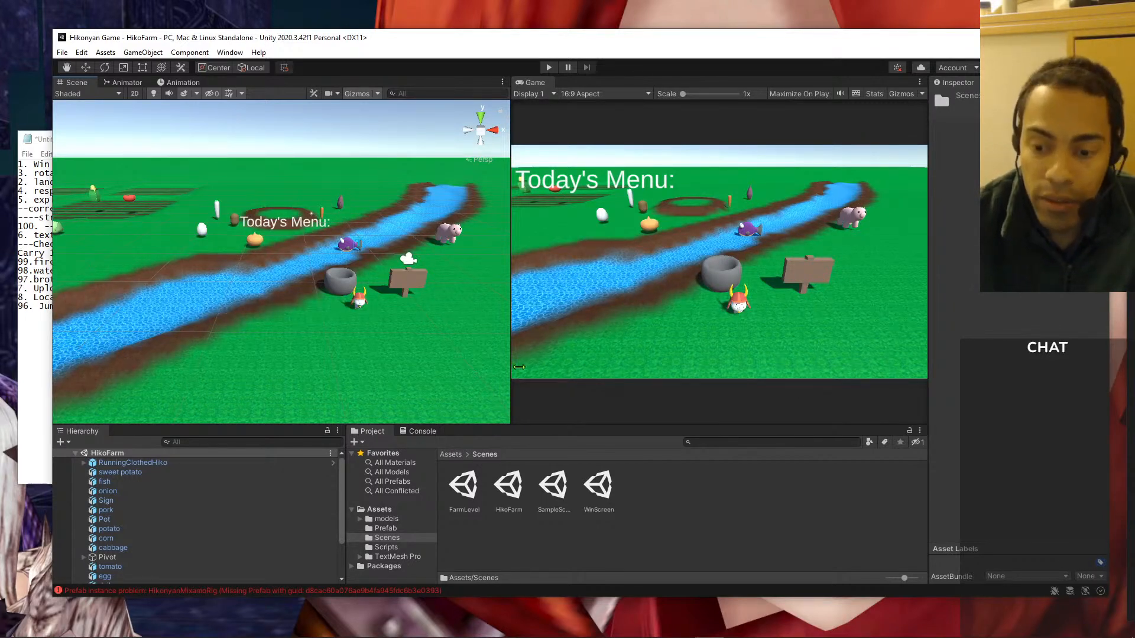
# - Open the WinScreen scene to check its contents and return to the HikoFarm scene
pyautogui.doubleClick(593, 493)
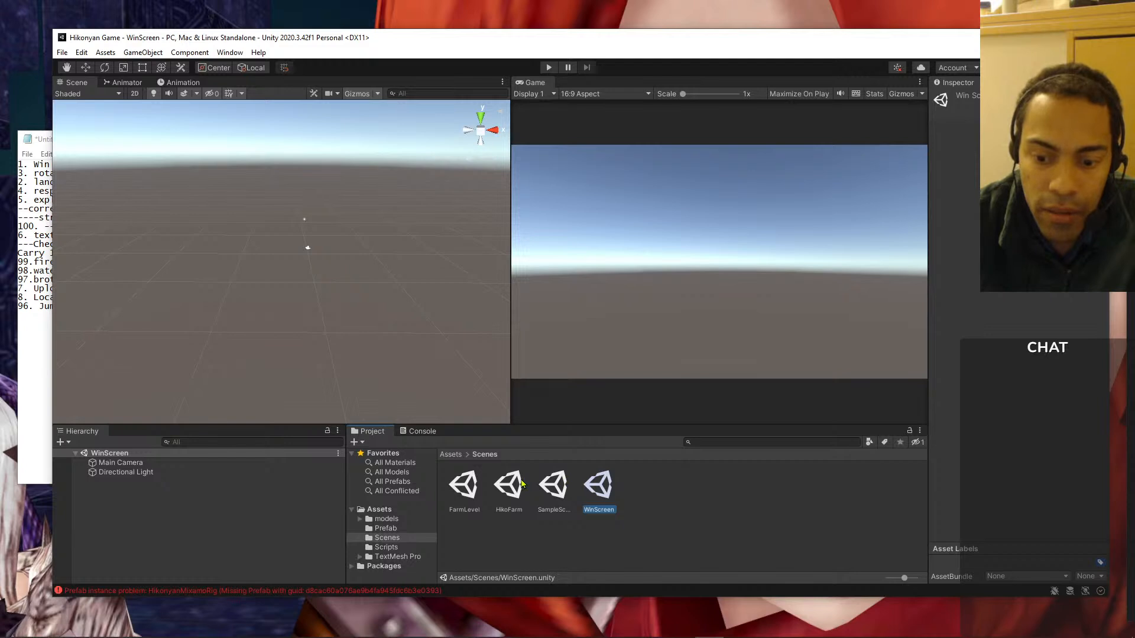
pyautogui.doubleClick(522, 483)
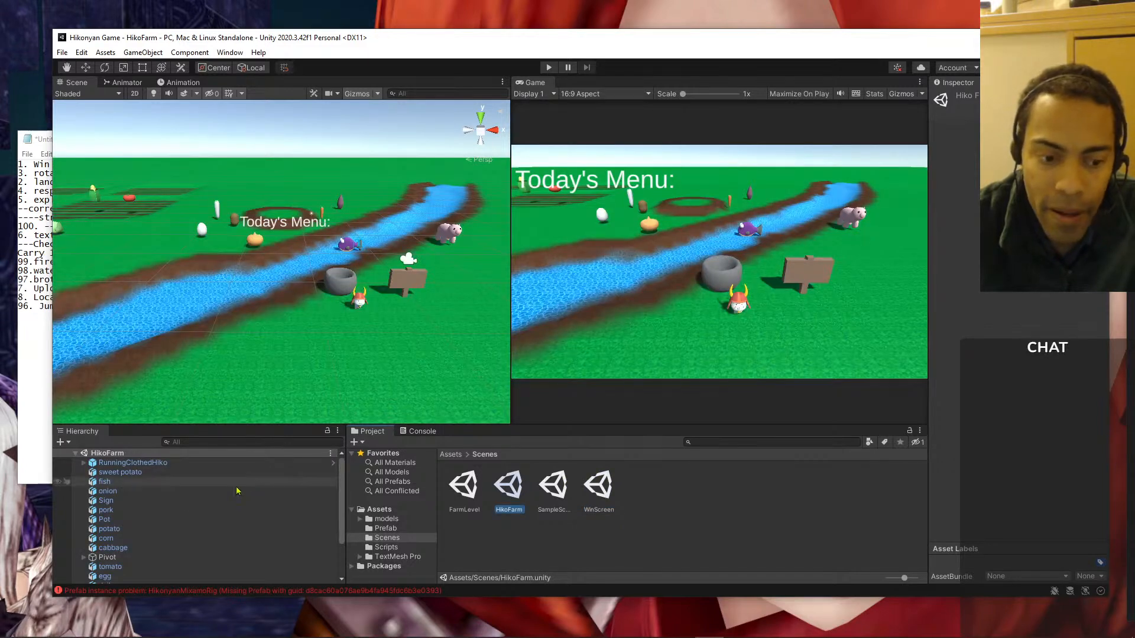
# - Copy RunningClothedHiko, Pivot and Terrain from the HikoFarm scene and paste them into the WinScreen scene
pyautogui.click(142, 466)
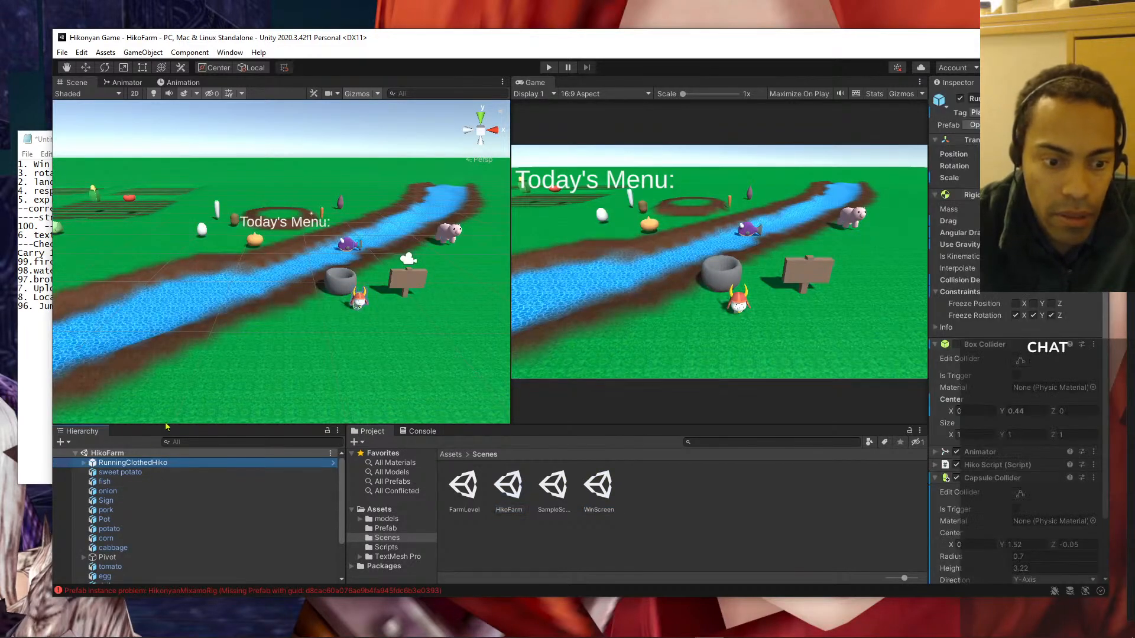
pyautogui.scroll(-1, 168, 419)
pyautogui.scroll(-3, 149, 523)
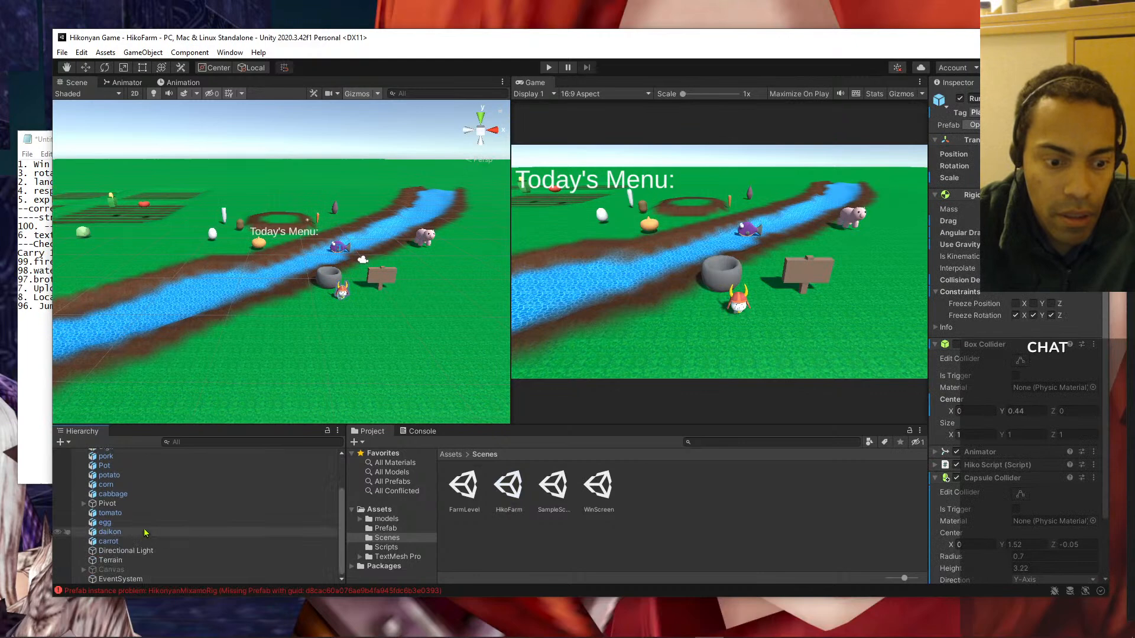
pyautogui.click(150, 560)
pyautogui.keyDown('ctrl'); pyautogui.click(113, 504); pyautogui.keyUp('ctrl')
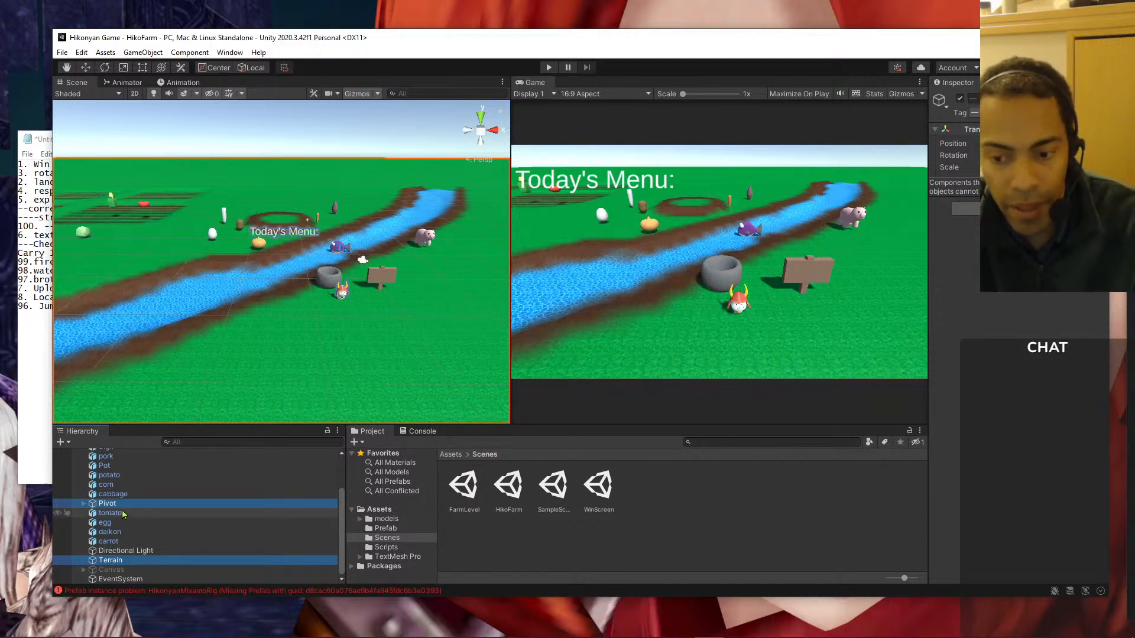
pyautogui.click(564, 486)
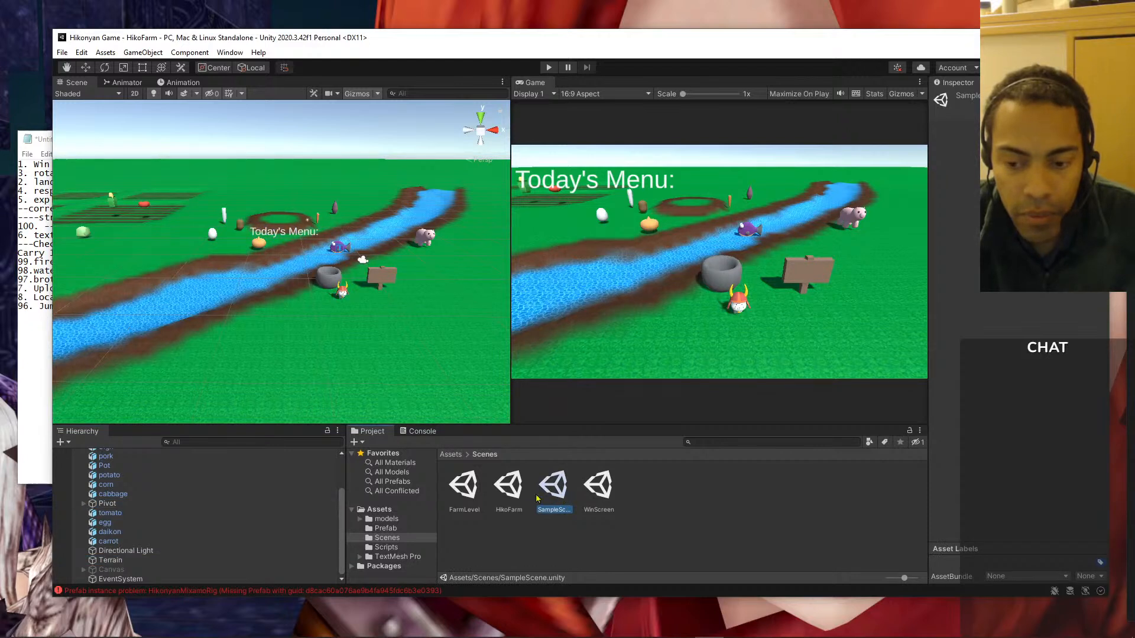
pyautogui.doubleClick(599, 486)
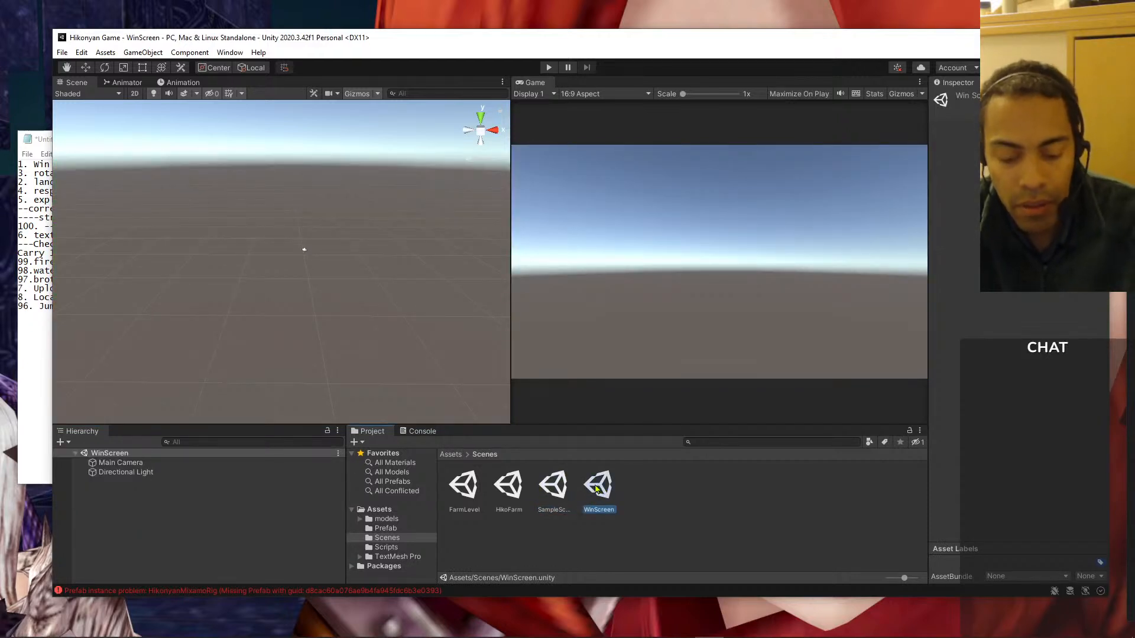
pyautogui.click(272, 268)
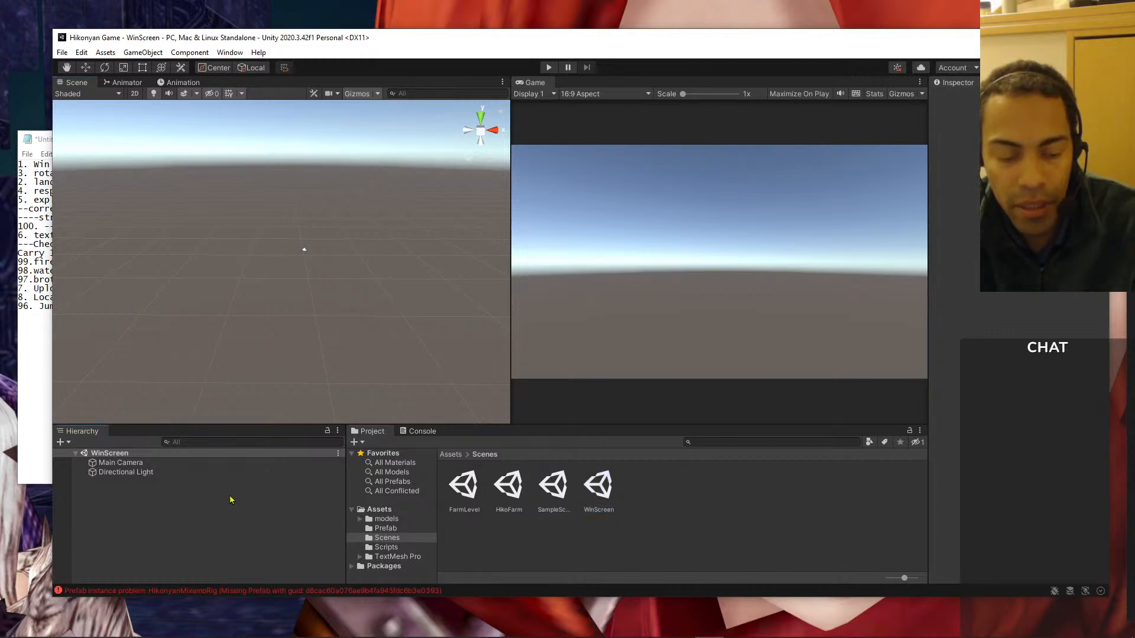
pyautogui.hotkey('ctrl', 'v')
# - Delete the original Main Camera from the WinScreen scene and frame the Directional Light in the scene view
pyautogui.click(127, 464)
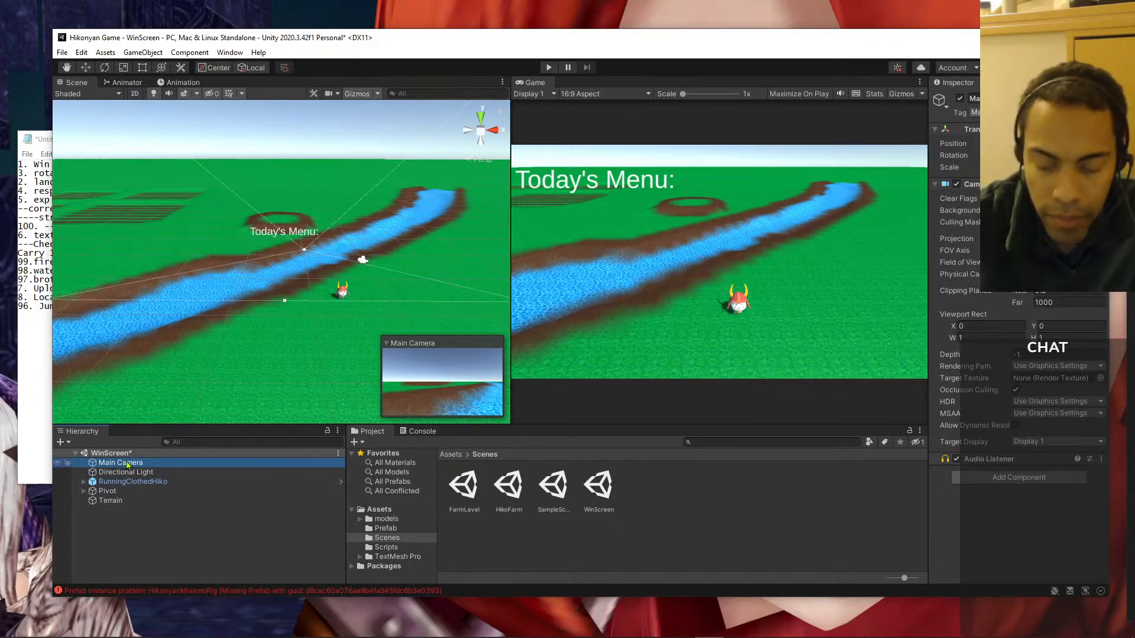
pyautogui.press('Delete')
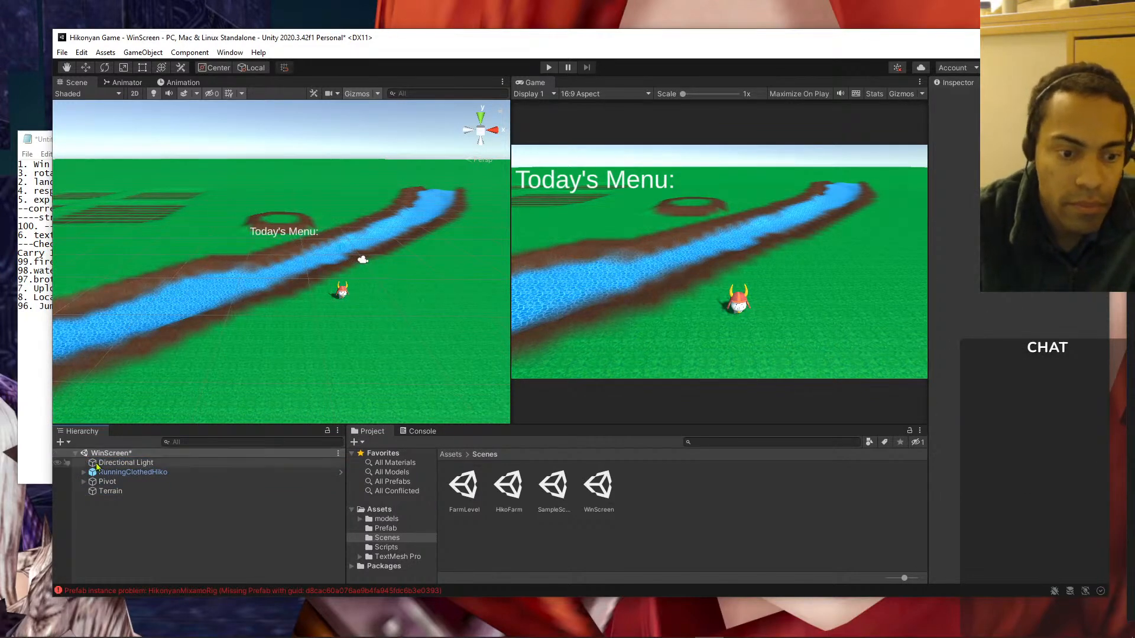
pyautogui.doubleClick(125, 464)
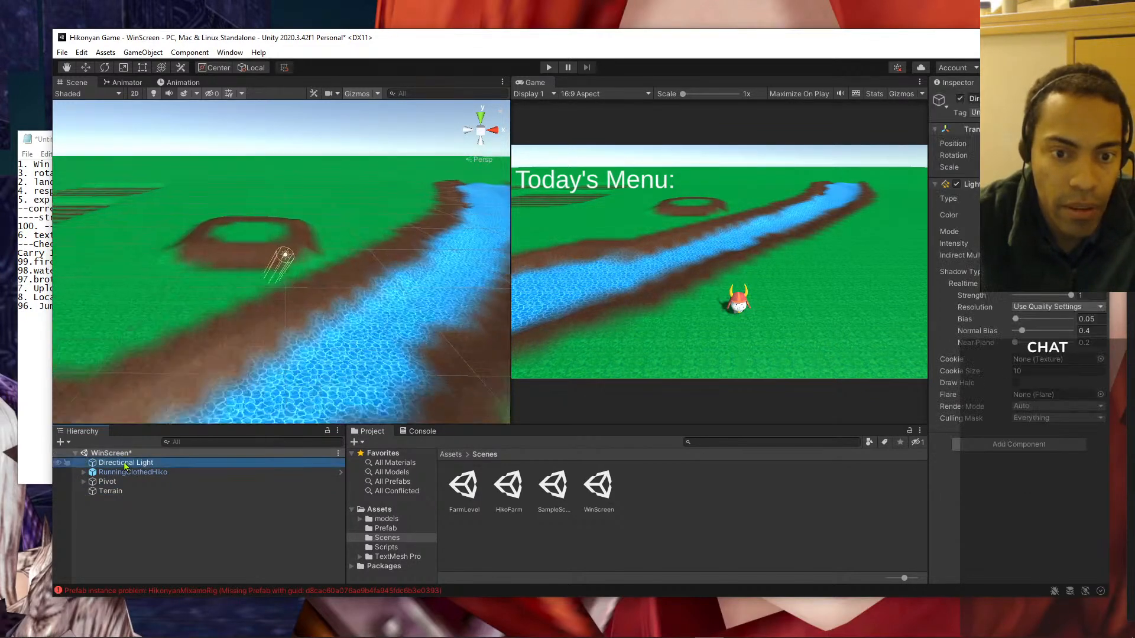
pyautogui.scroll(-4, 188, 380)
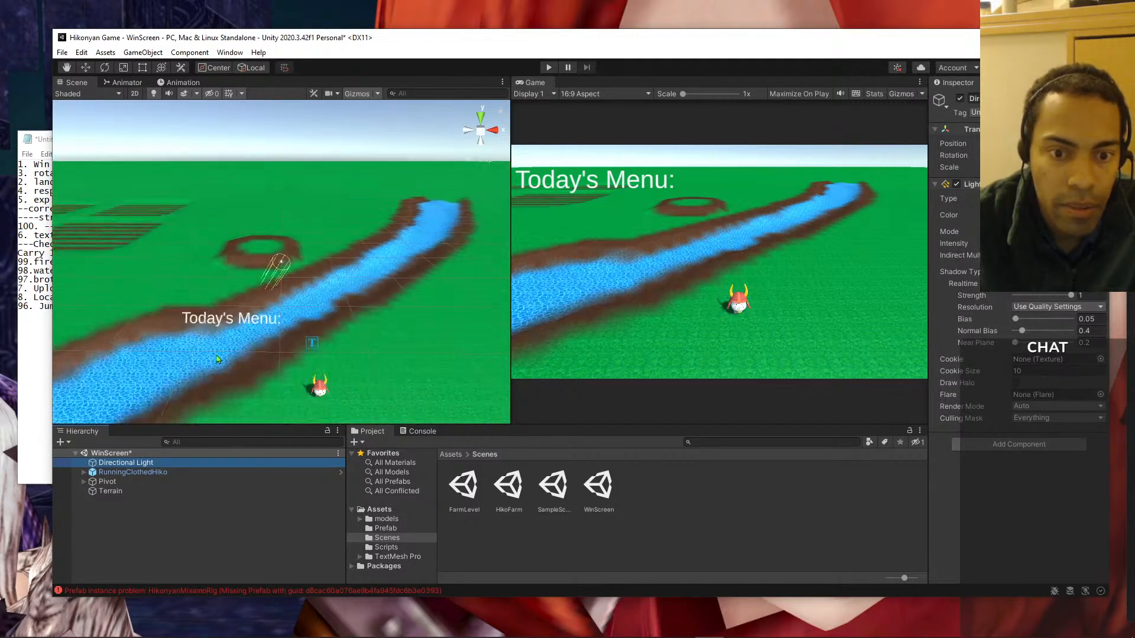
# - Flatten the WinScreen terrain's raised and sunken areas with the Set Height tool, using a brush size of 553
pyautogui.click(283, 267)
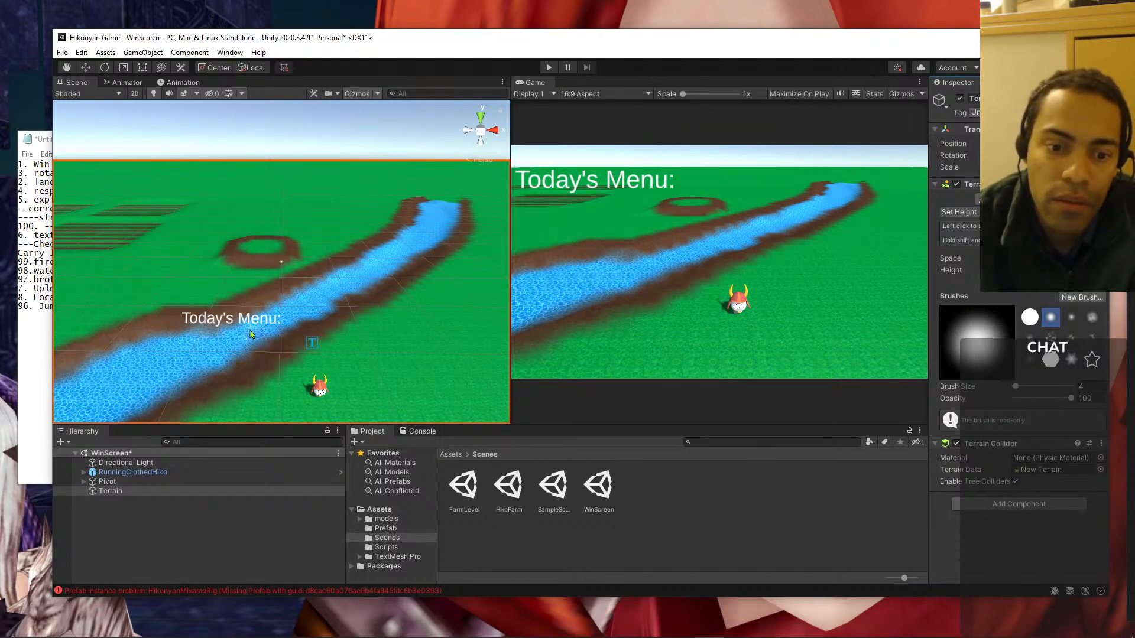
pyautogui.moveTo(267, 235); pyautogui.dragTo(271, 220, button='middle')
pyautogui.scroll(-2, 272, 220)
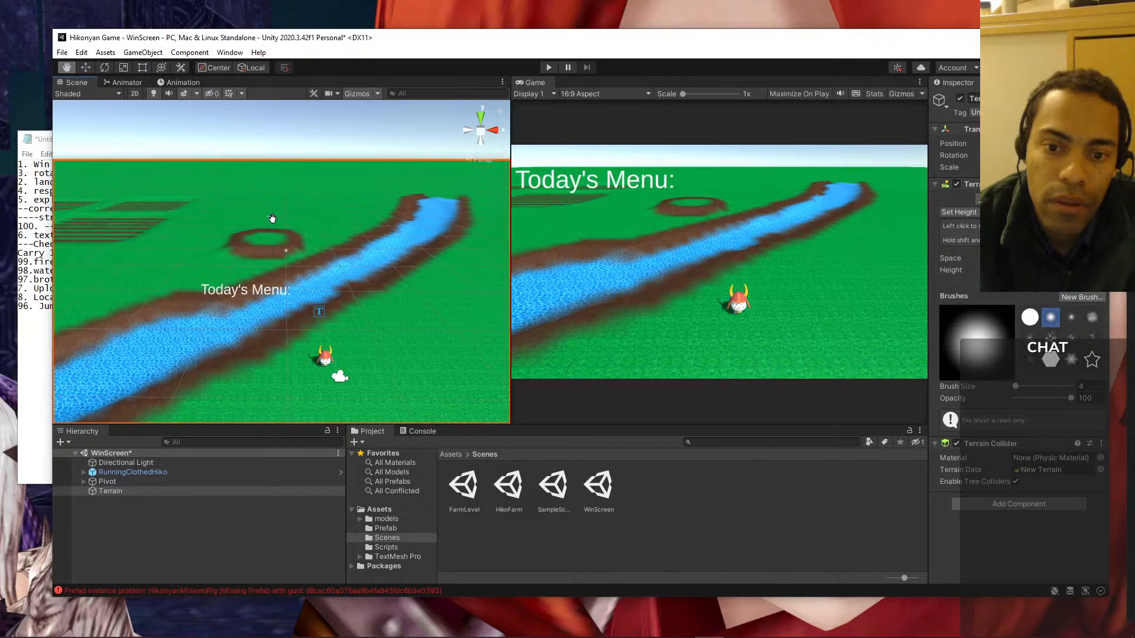
pyautogui.scroll(-5, 272, 221)
pyautogui.scroll(-2, 271, 222)
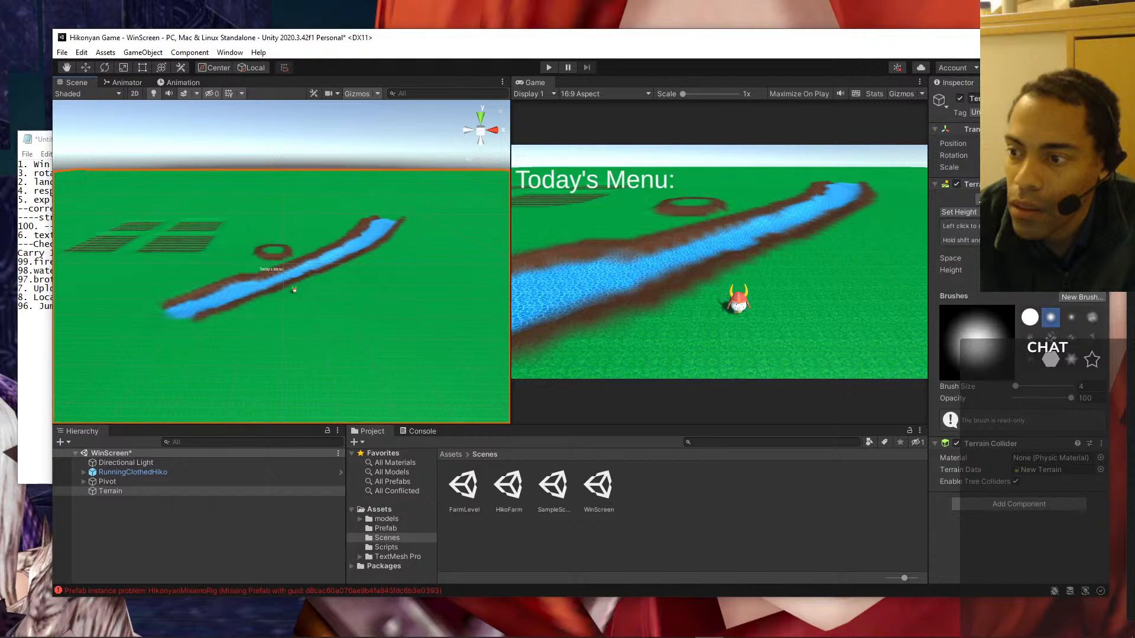
pyautogui.click(959, 212)
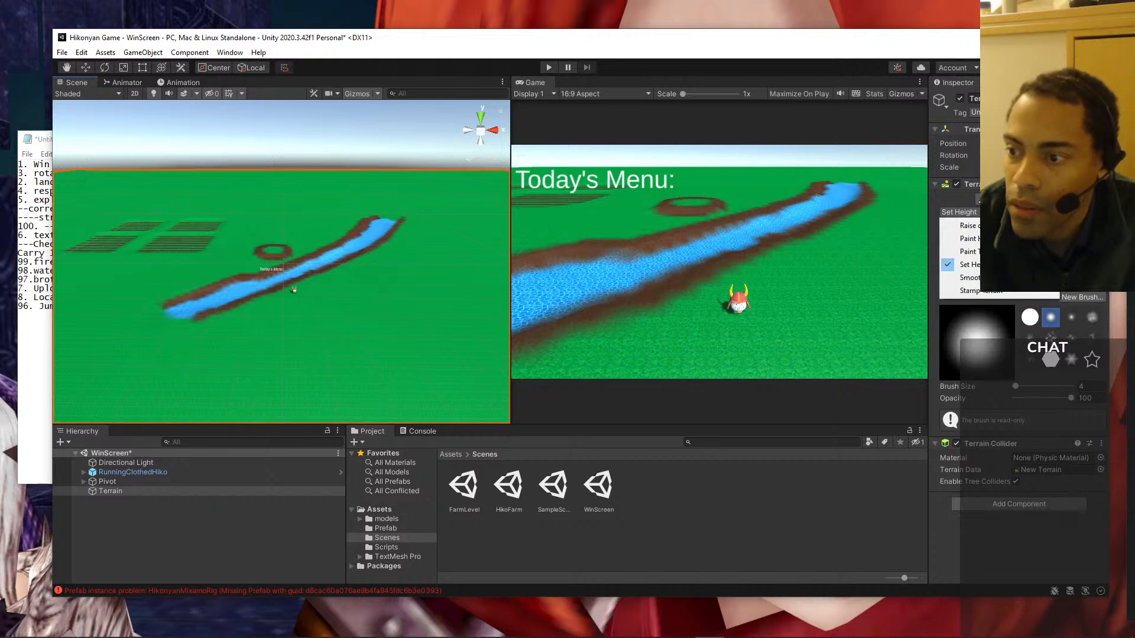
pyautogui.click(999, 213)
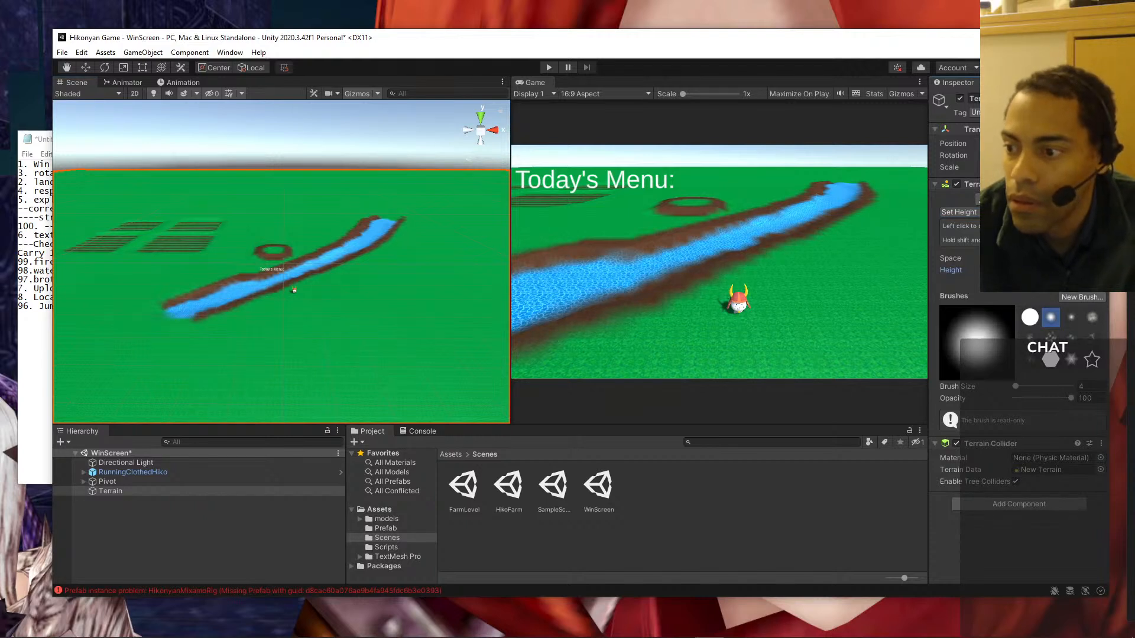
pyautogui.moveTo(1016, 386); pyautogui.dragTo(1035, 386)
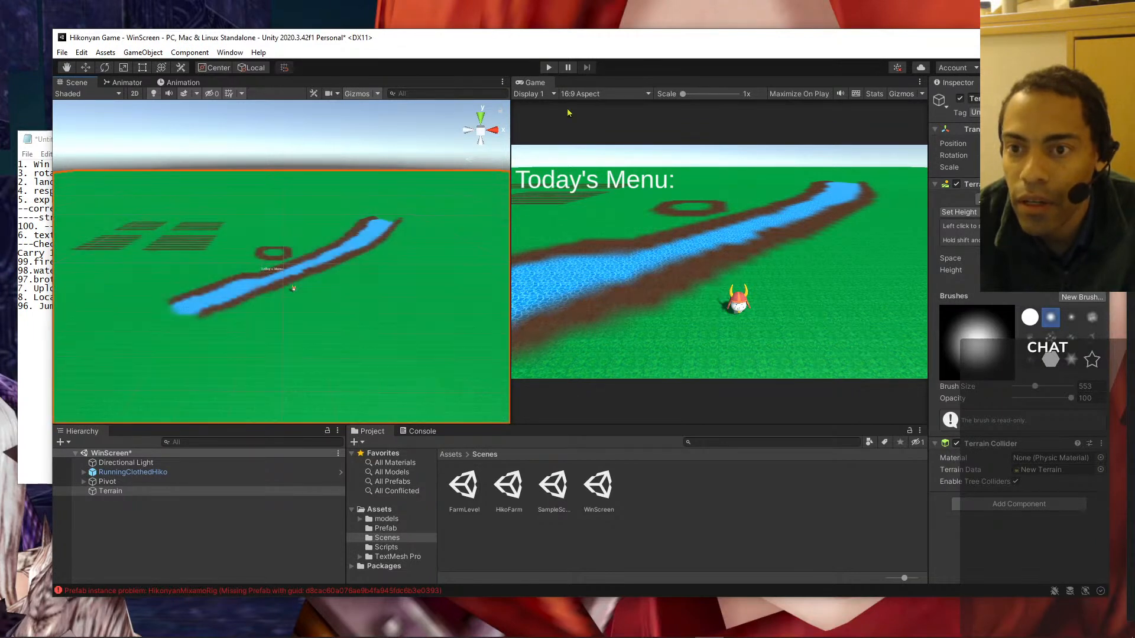
# - Play-test the WinScreen scene by running the character across the river, the open grass and the crop plots, and stop the game
pyautogui.click(548, 68)
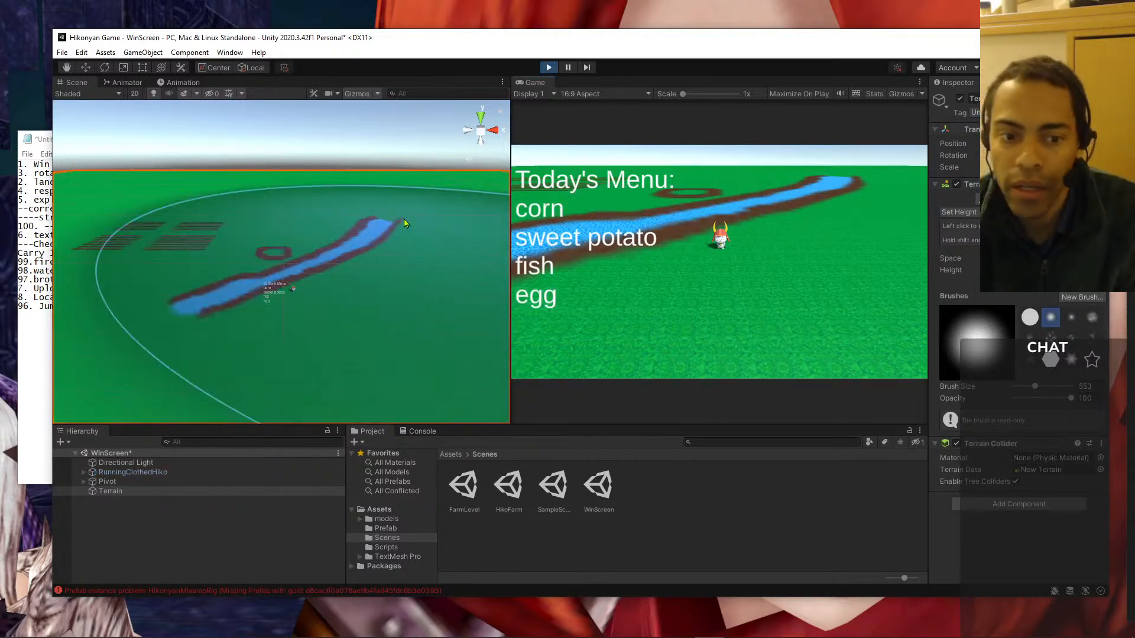
pyautogui.press('w')
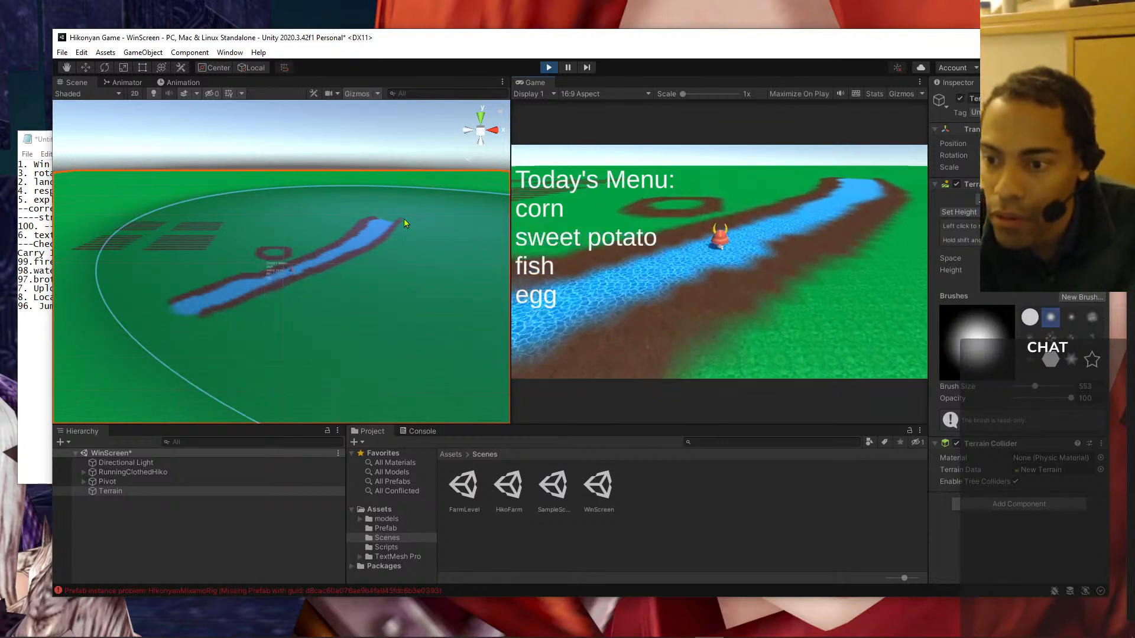
pyautogui.press('w')
pyautogui.press('a')
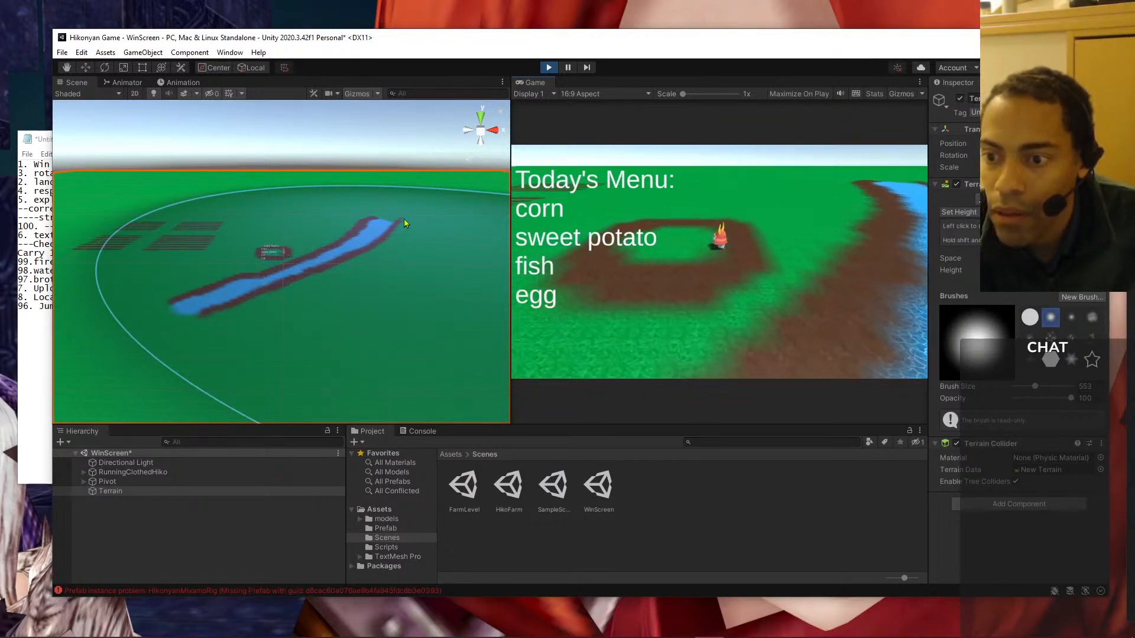
pyautogui.press('s')
pyautogui.press('d')
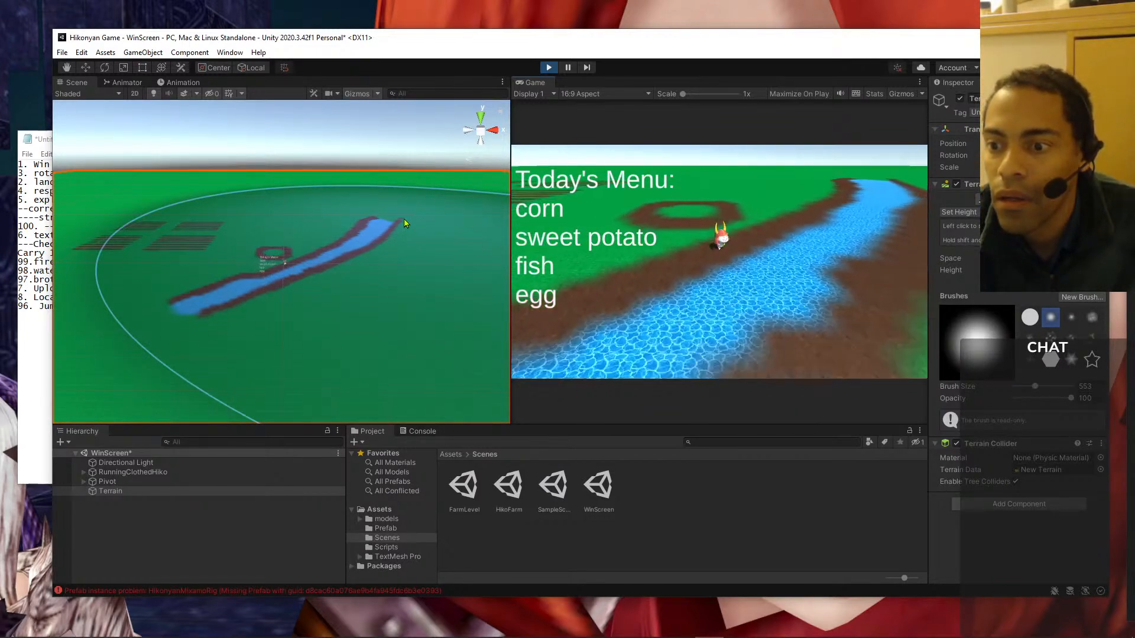
pyautogui.press('s')
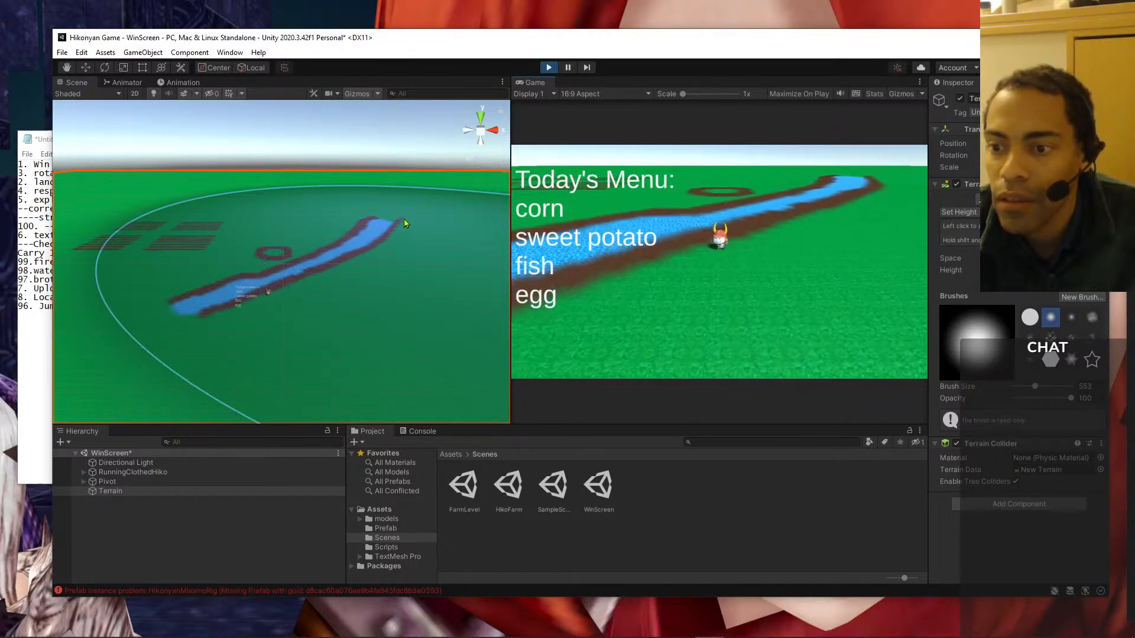
pyautogui.press('s')
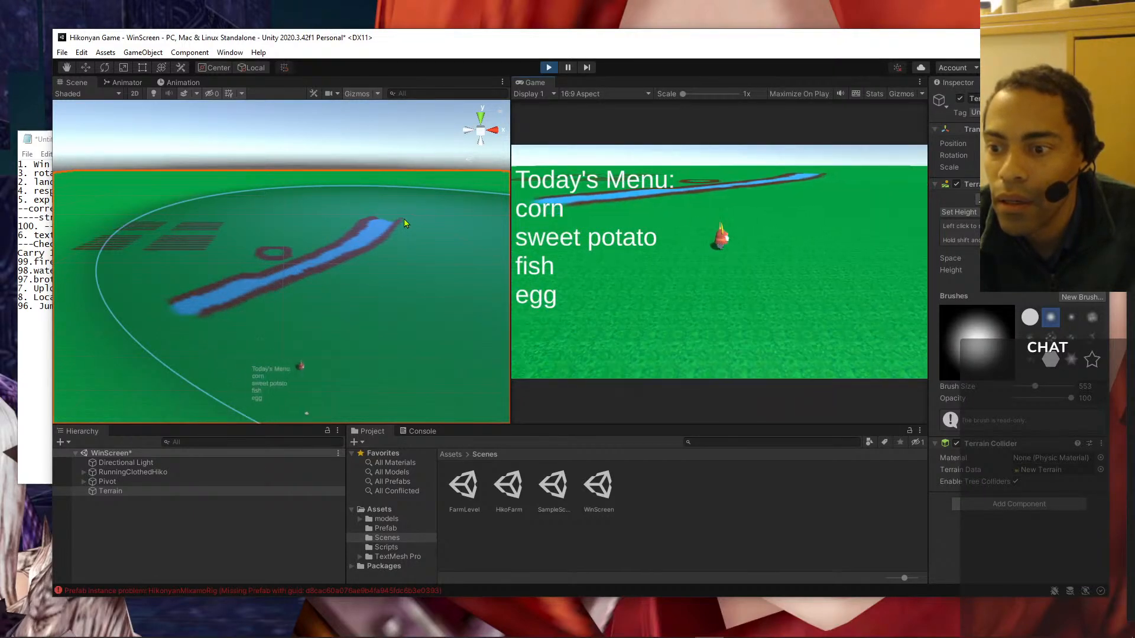
pyautogui.press('w')
pyautogui.press('d')
pyautogui.press('s')
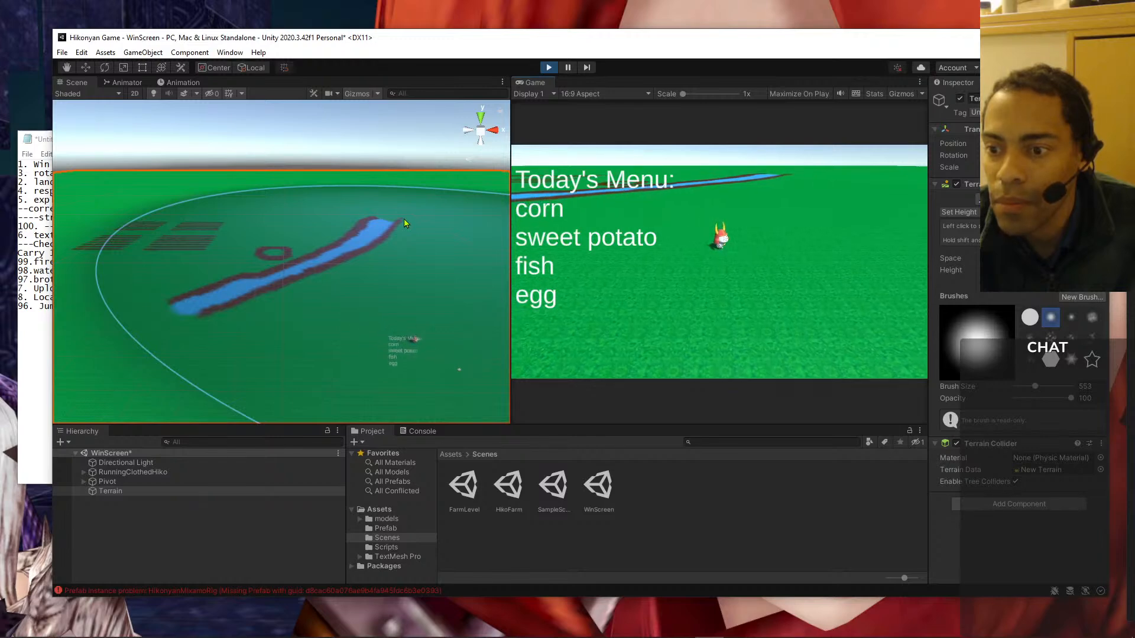
pyautogui.press('s')
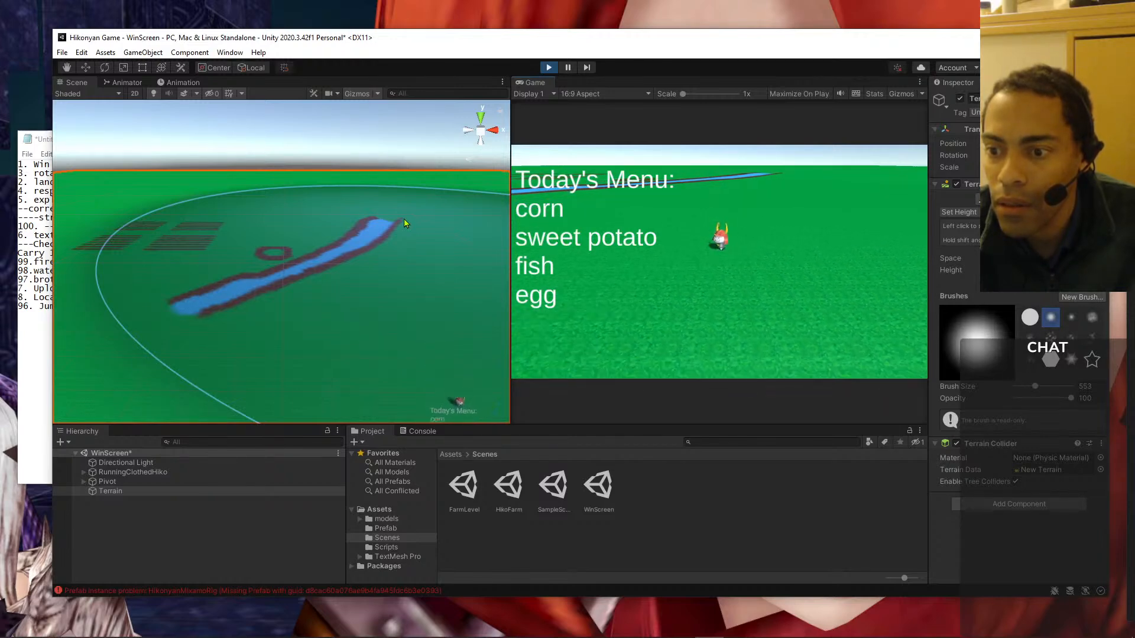
pyautogui.press('s')
pyautogui.press('w')
pyautogui.press('w')
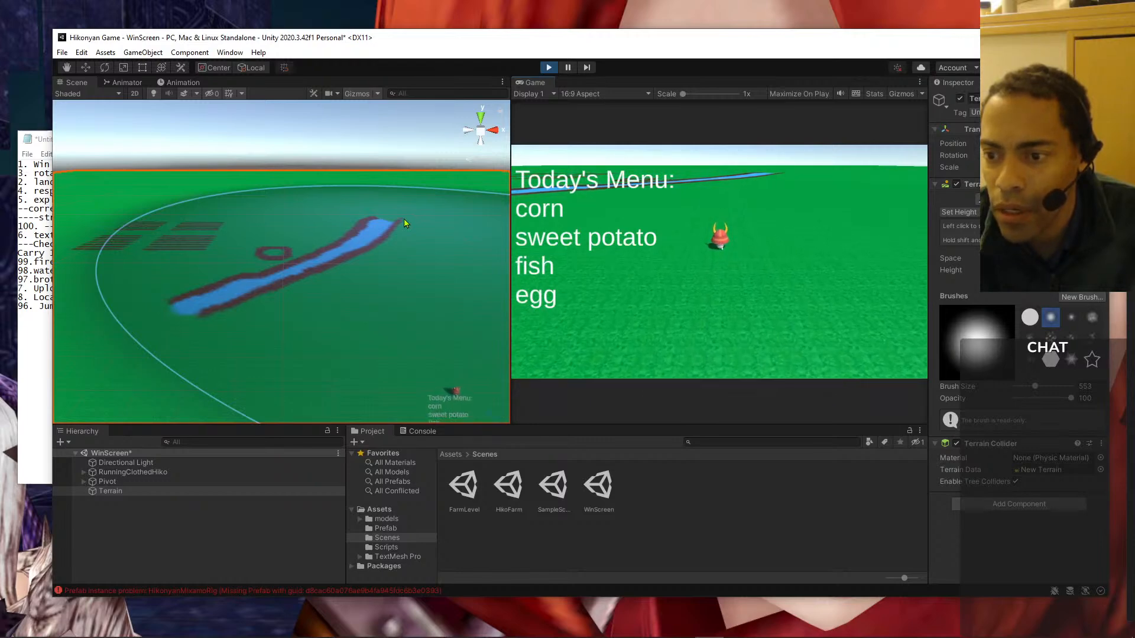
pyautogui.press('a')
pyautogui.press('s')
pyautogui.press('s')
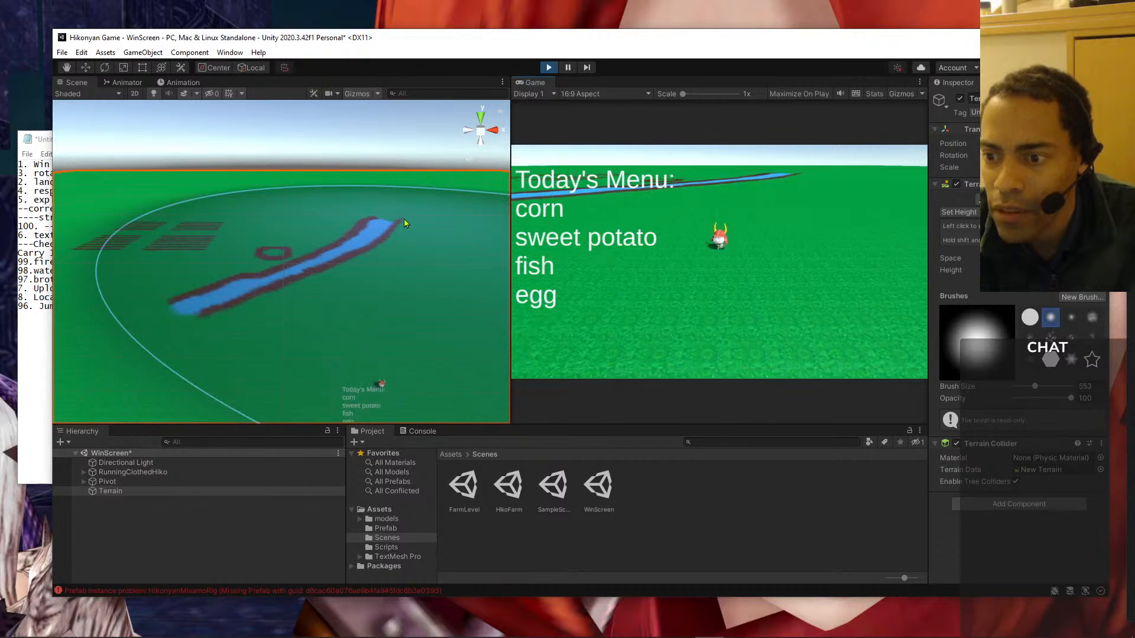
pyautogui.press('d')
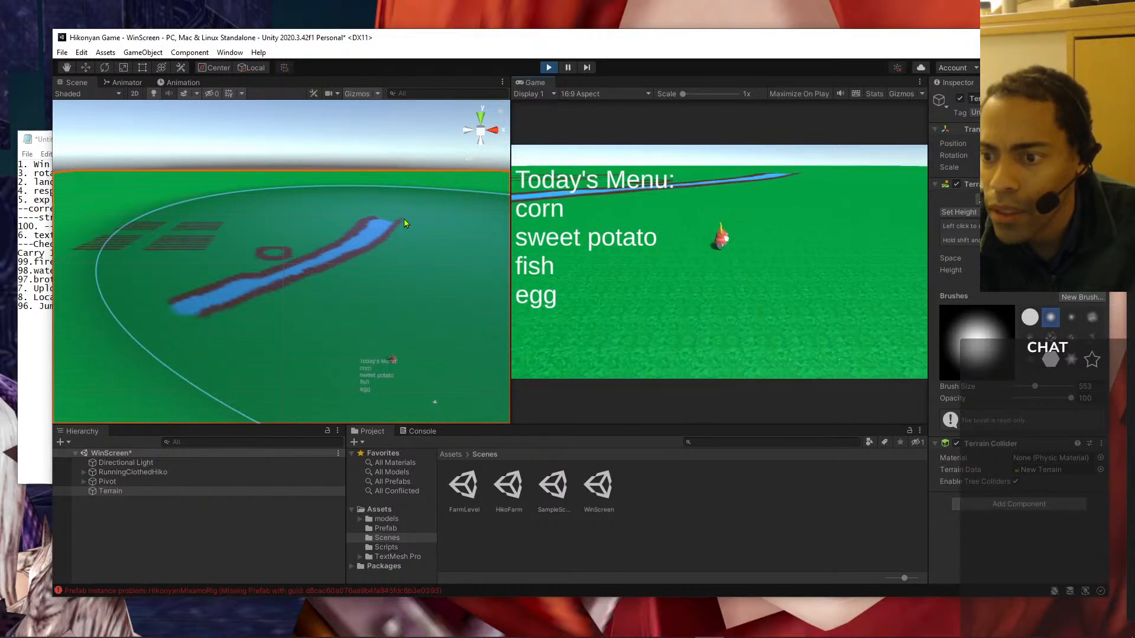
pyautogui.press('s')
pyautogui.press('a')
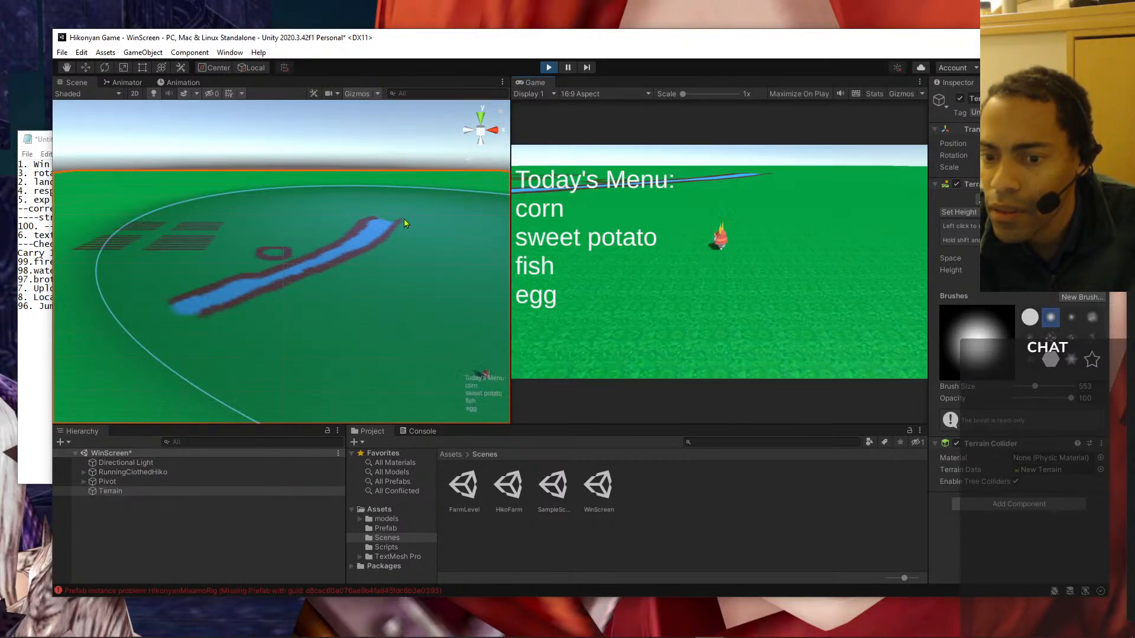
pyautogui.press('a')
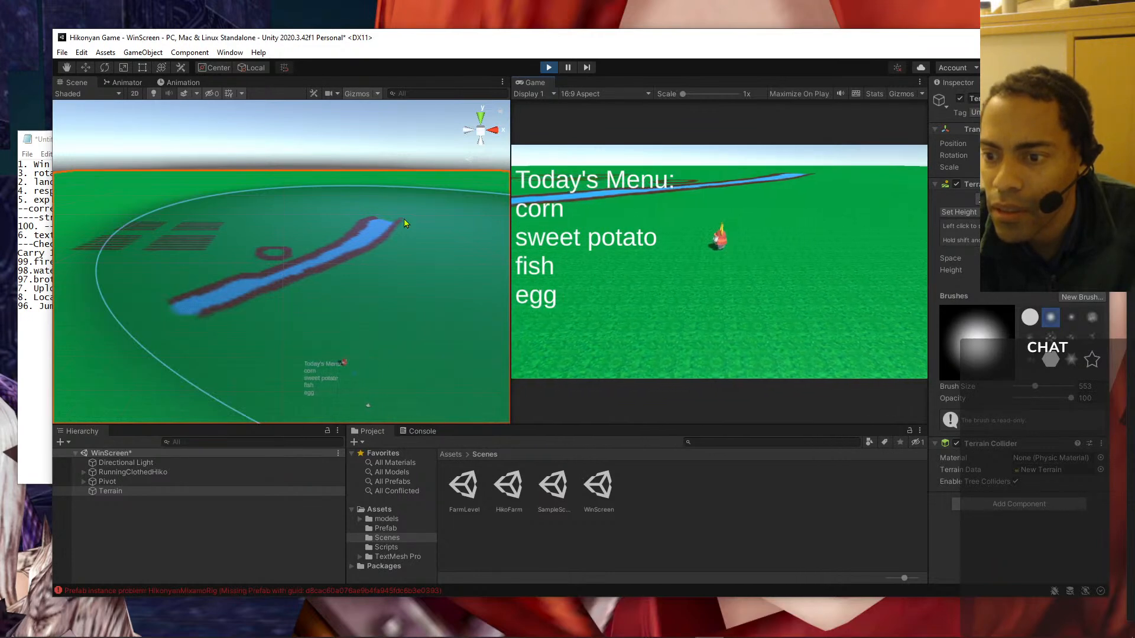
pyautogui.press('a')
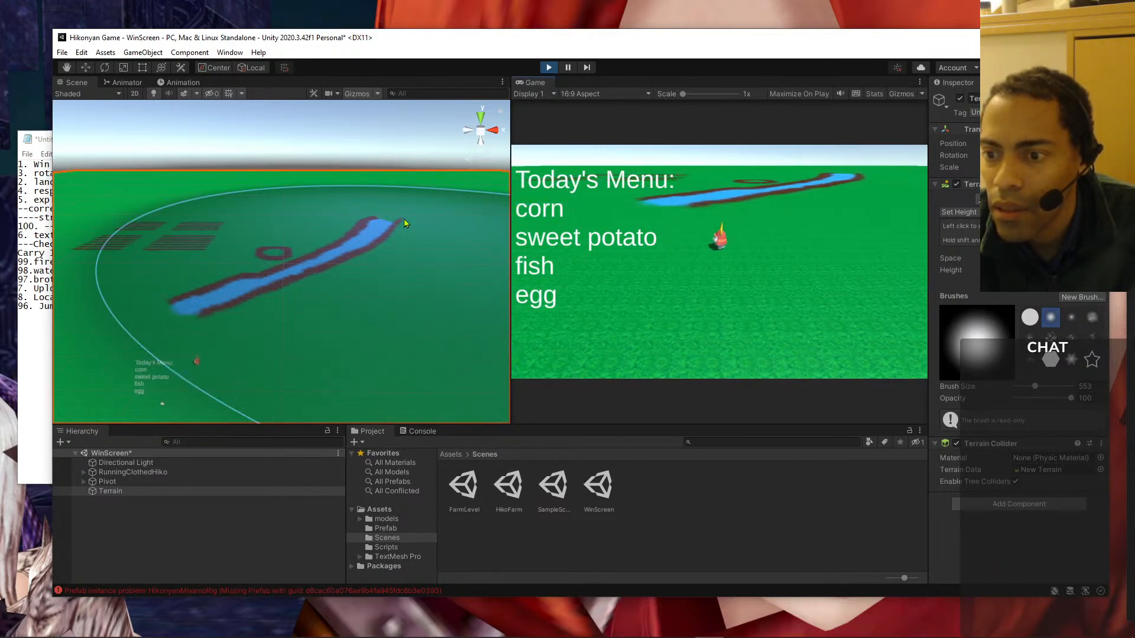
pyautogui.press('w')
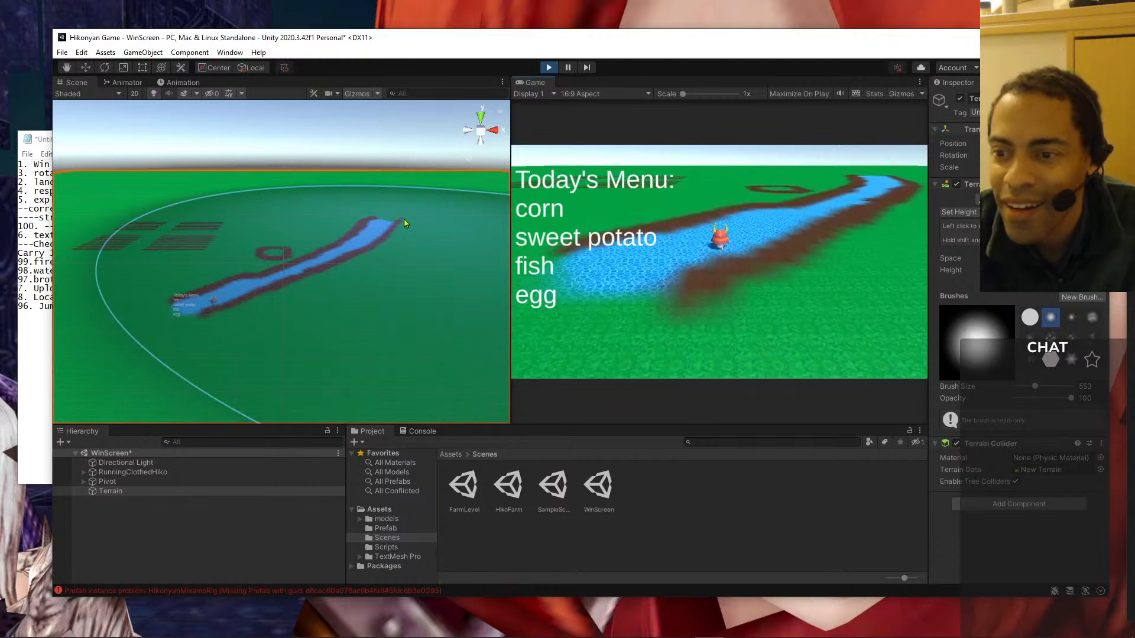
pyautogui.press('a')
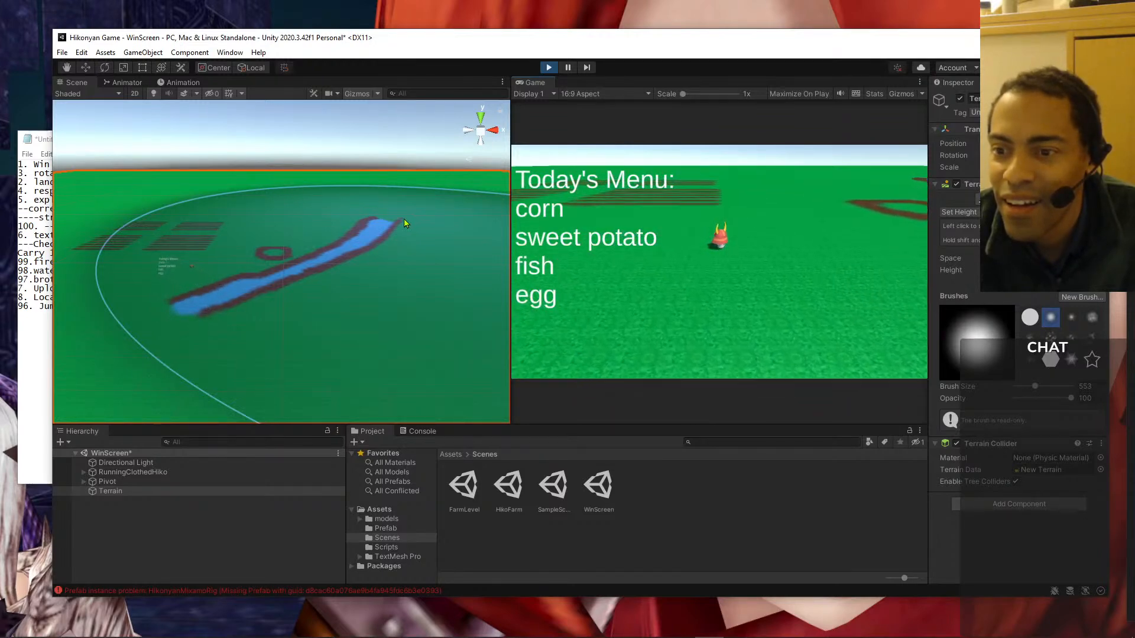
pyautogui.press('w')
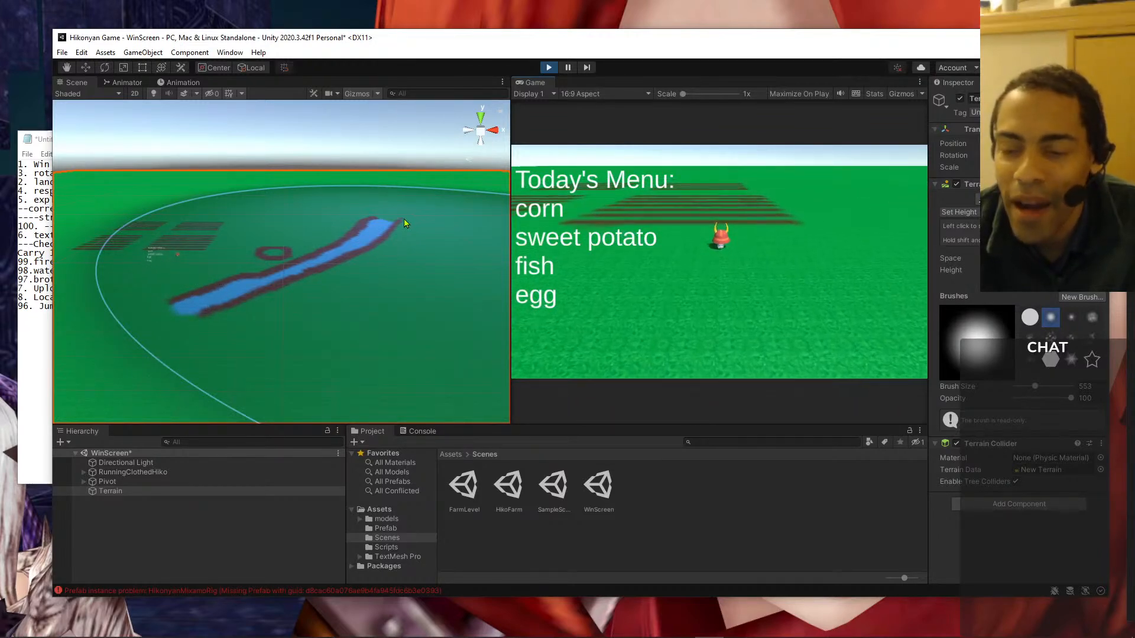
pyautogui.press('w')
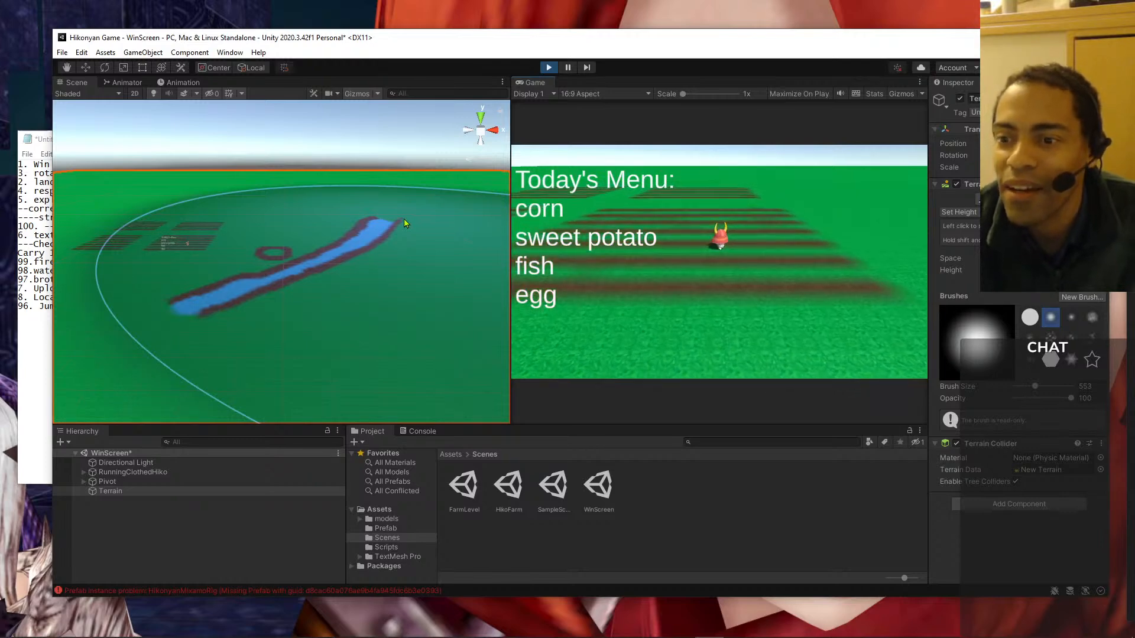
pyautogui.click(549, 67)
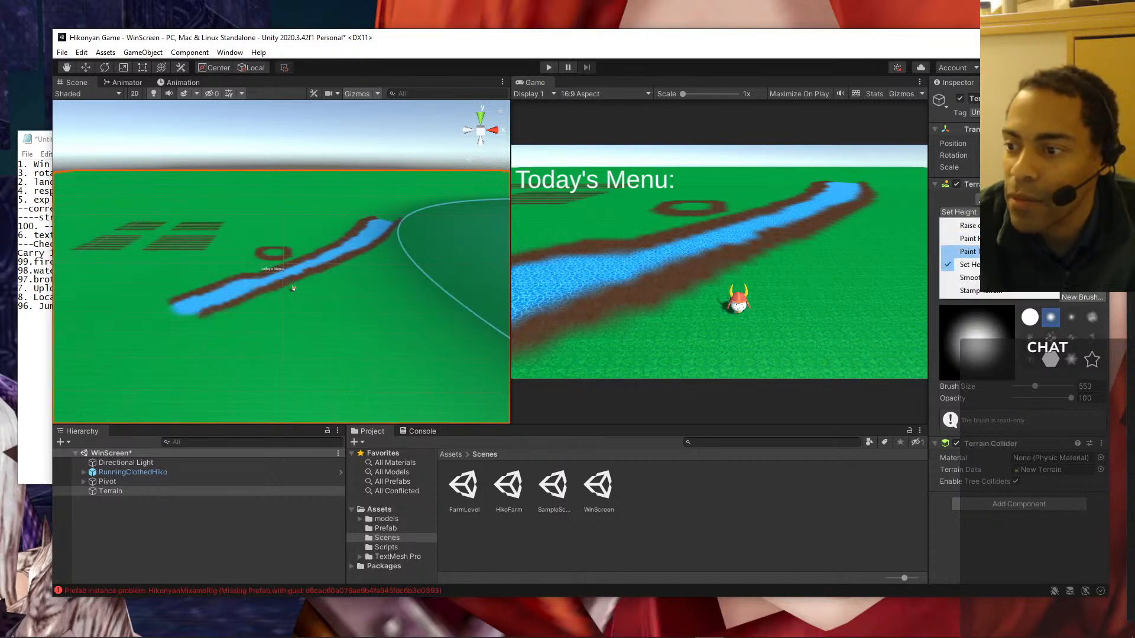
# - Paint the green grass layer over the terrain's river, dirt banks and crop plots with the Paint Texture tool
pyautogui.click(968, 252)
pyautogui.click(946, 320)
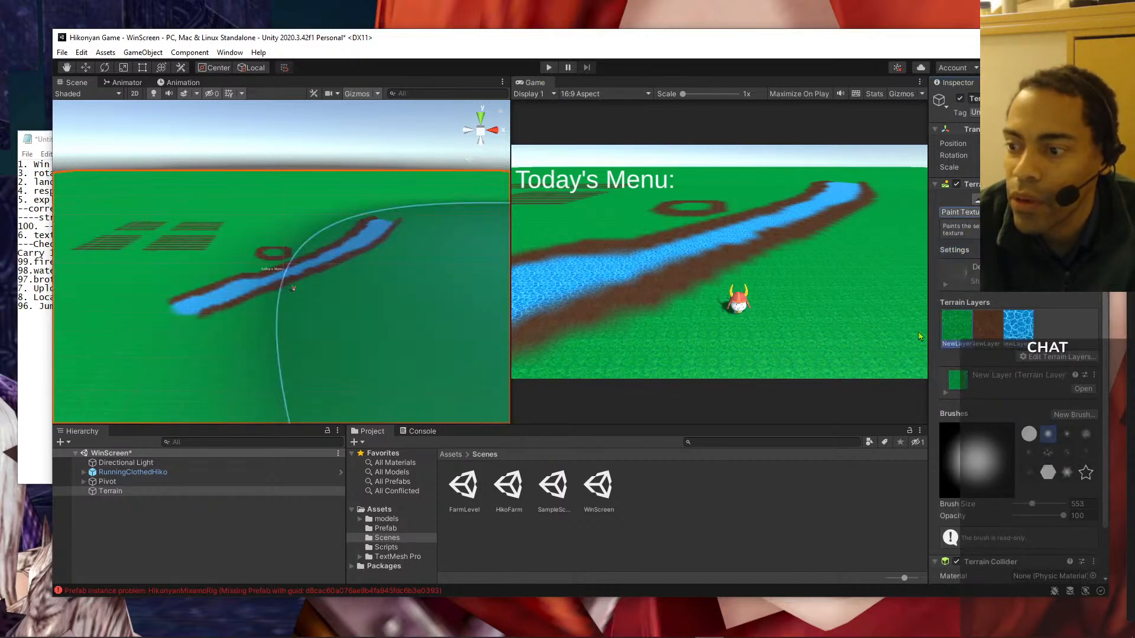
pyautogui.moveTo(455, 290)
pyautogui.mouseDown()
pyautogui.moveTo(306, 260)
pyautogui.moveTo(147, 249)
pyautogui.moveTo(365, 214)
pyautogui.moveTo(507, 237)
pyautogui.mouseUp()
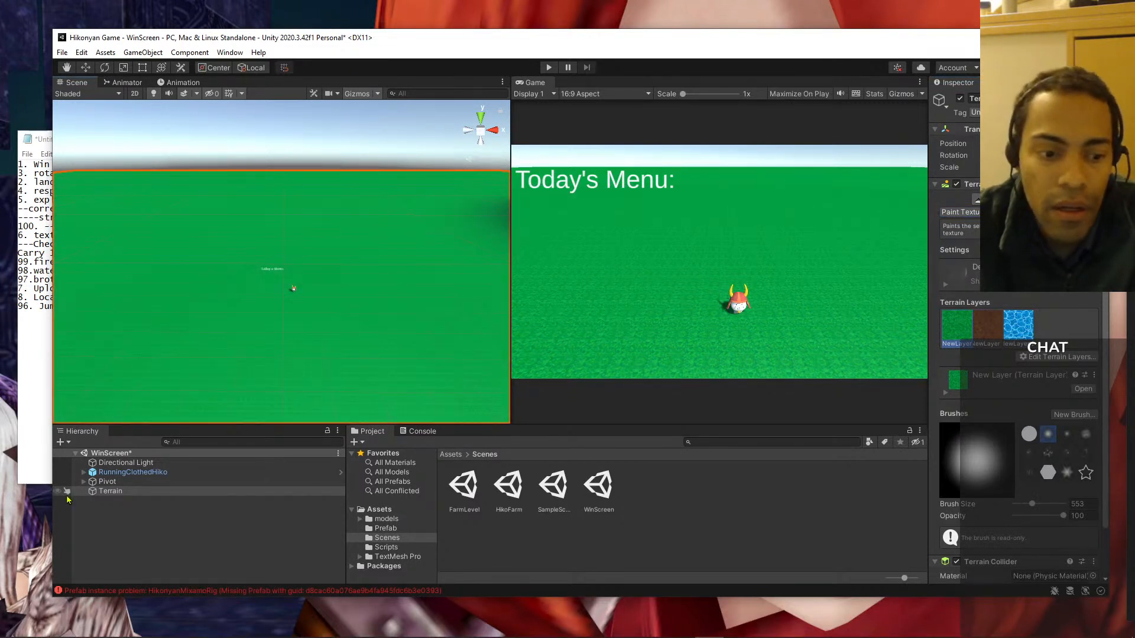
# - Delete the TextRotater object, with its TodaysMenuText child, from MovePivot under Pivot
pyautogui.click(83, 472)
pyautogui.click(125, 463)
pyautogui.click(84, 472)
pyautogui.click(84, 481)
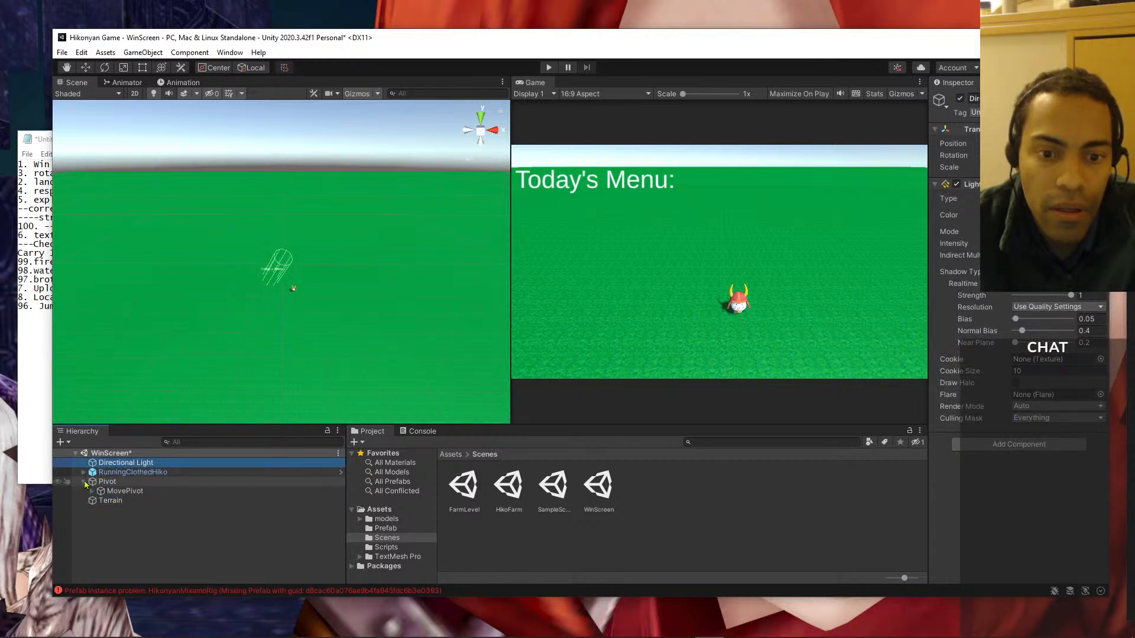
pyautogui.click(127, 492)
pyautogui.click(93, 491)
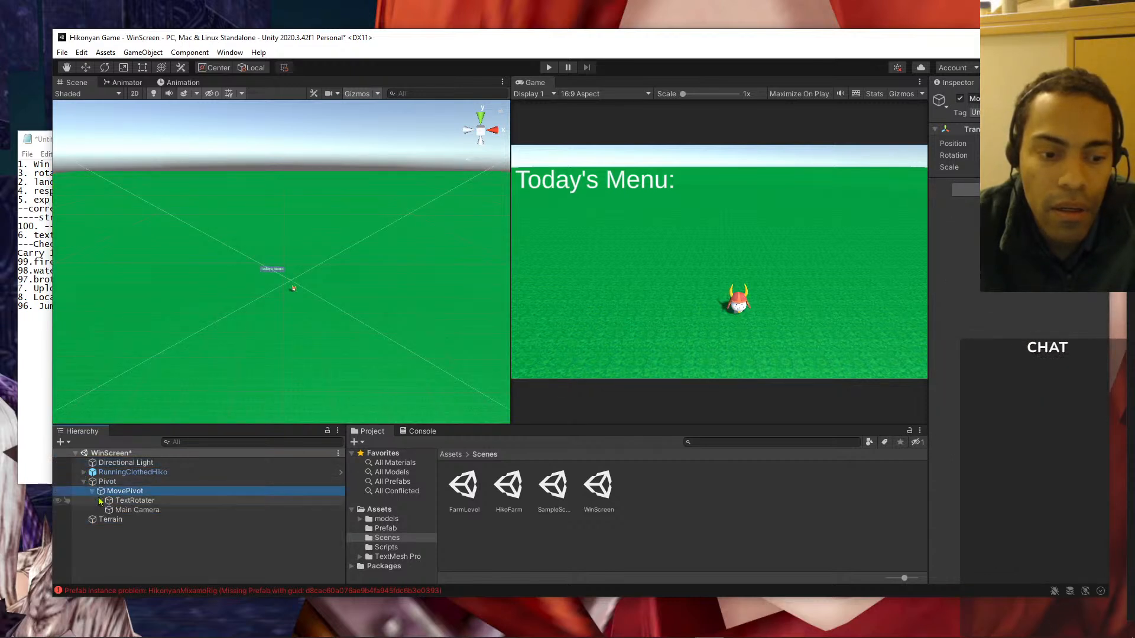
pyautogui.click(101, 501)
pyautogui.click(116, 502)
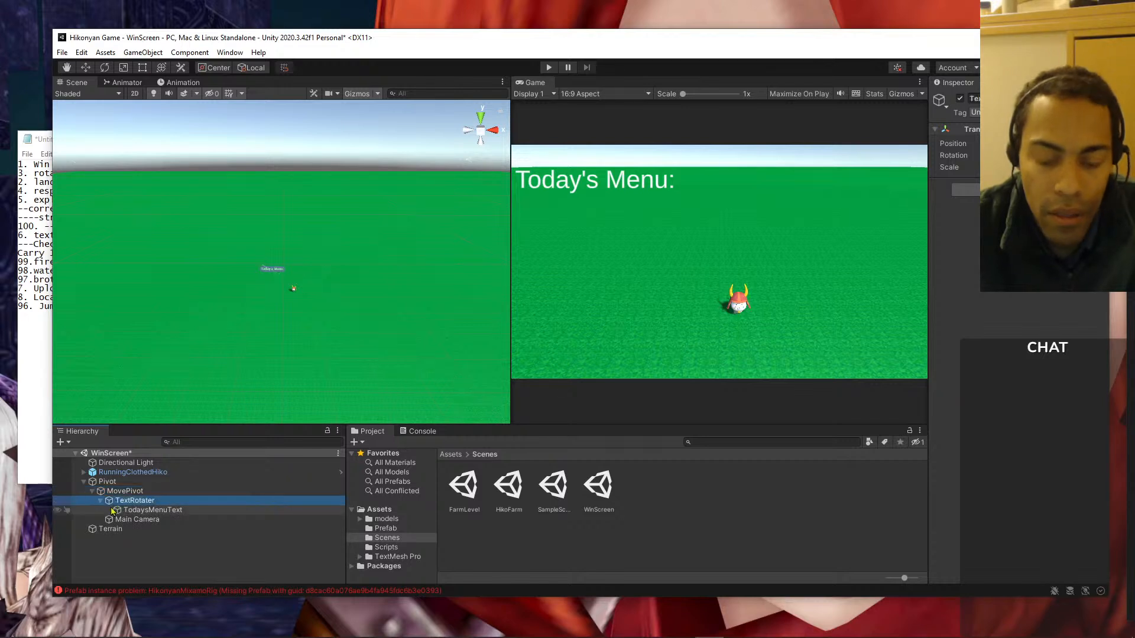
pyautogui.press('Delete')
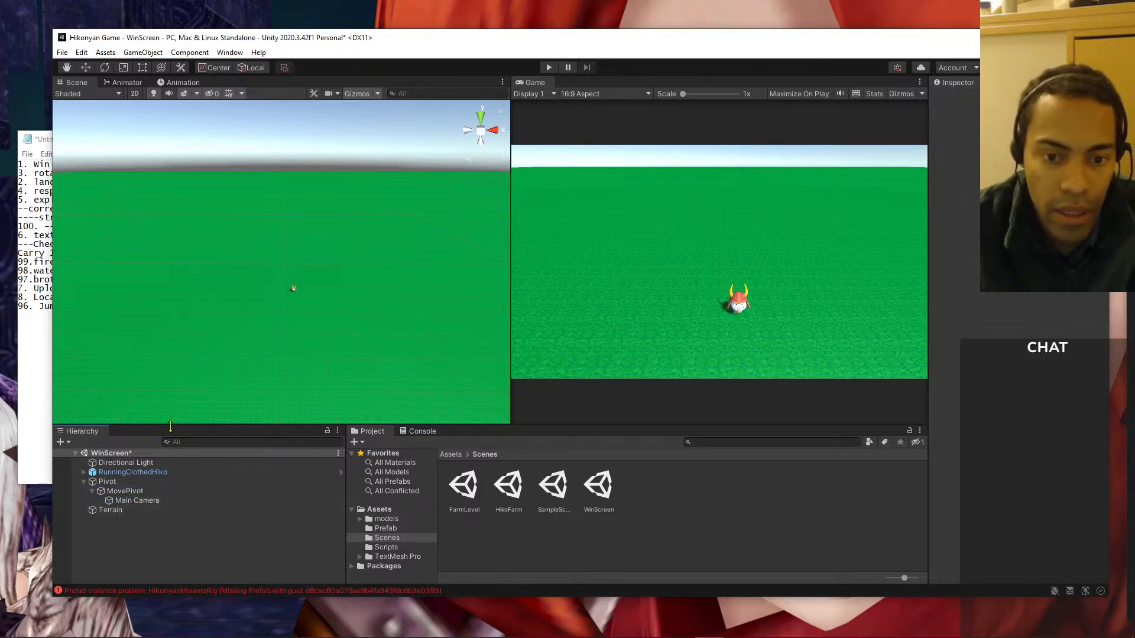
# - Reposition MovePivot so the Main Camera looks at RunningClothedHiko from closer up and at a lower, flatter angle
pyautogui.doubleClick(109, 477)
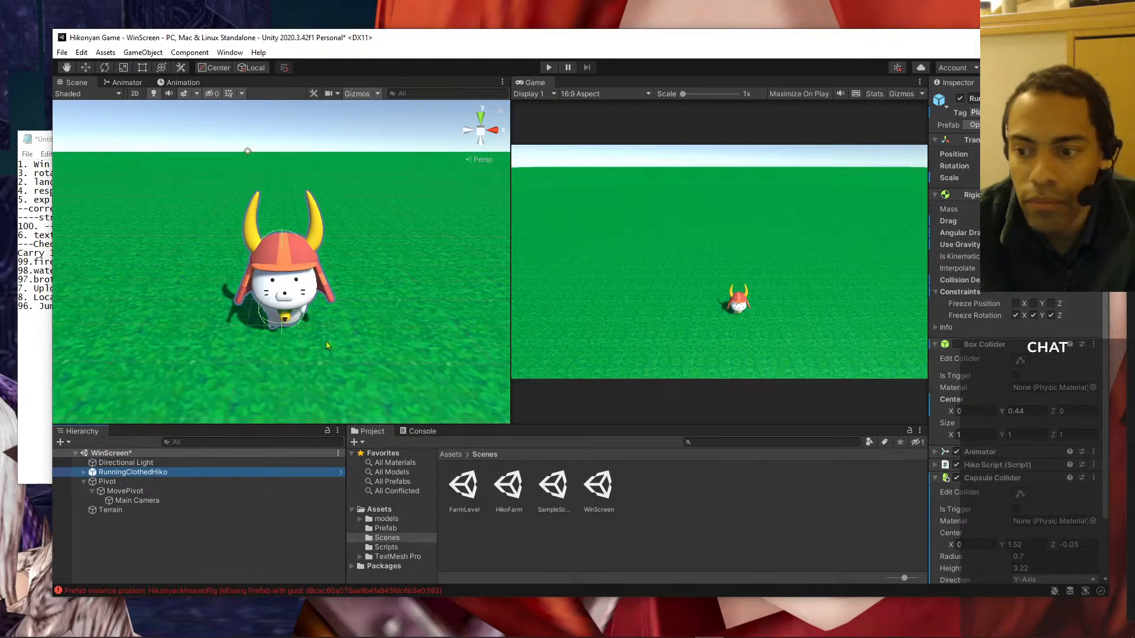
pyautogui.scroll(-6, 199, 331)
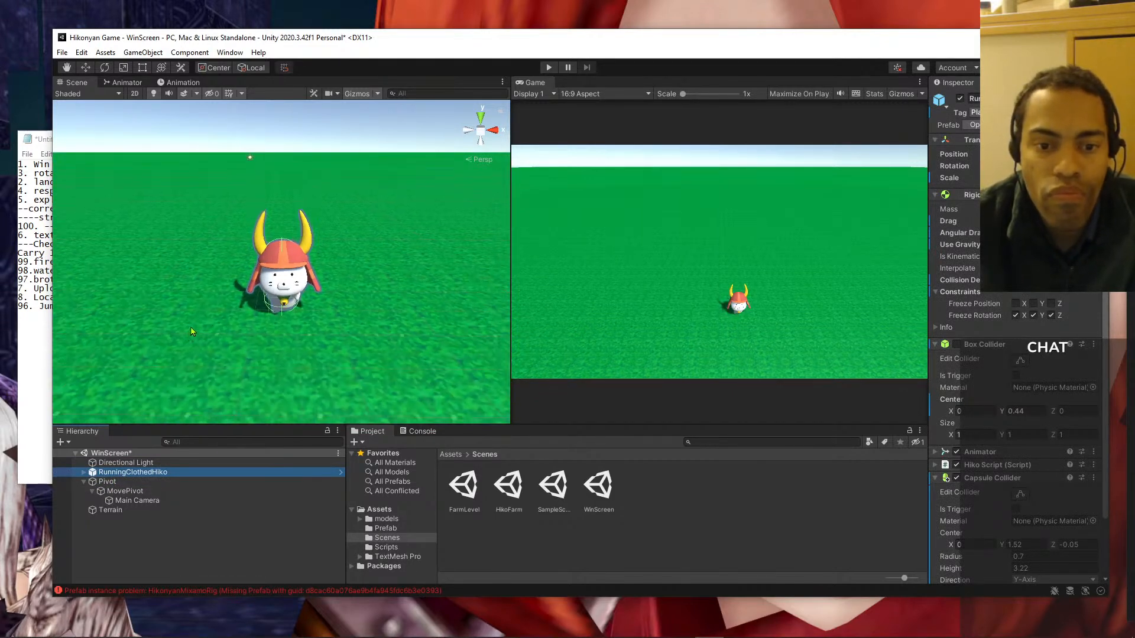
pyautogui.scroll(-4, 199, 331)
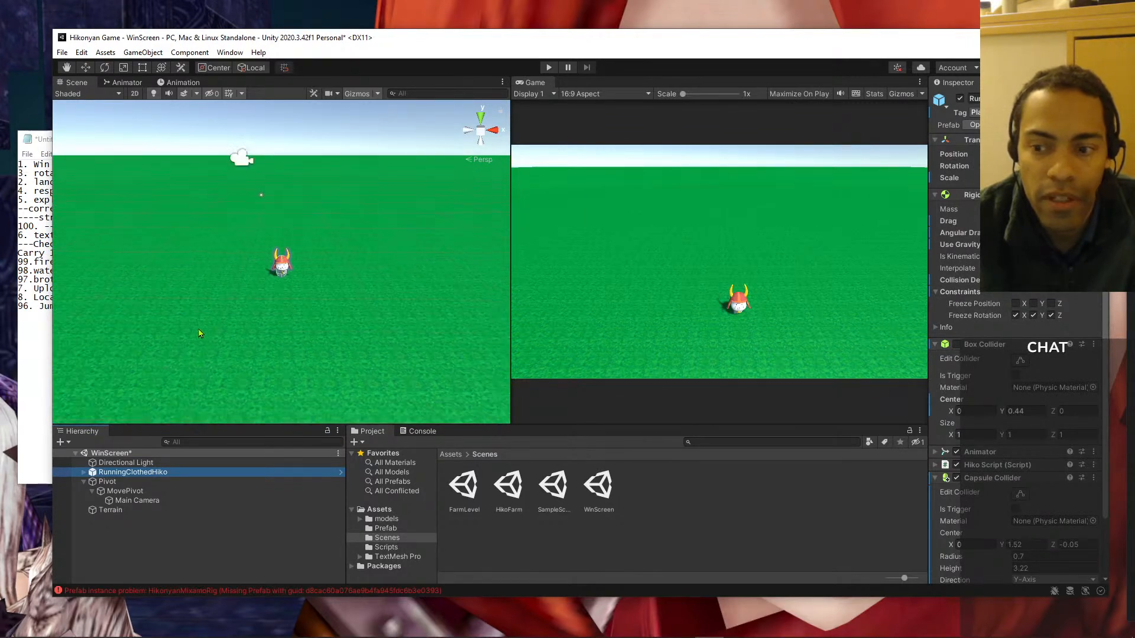
pyautogui.click(260, 197)
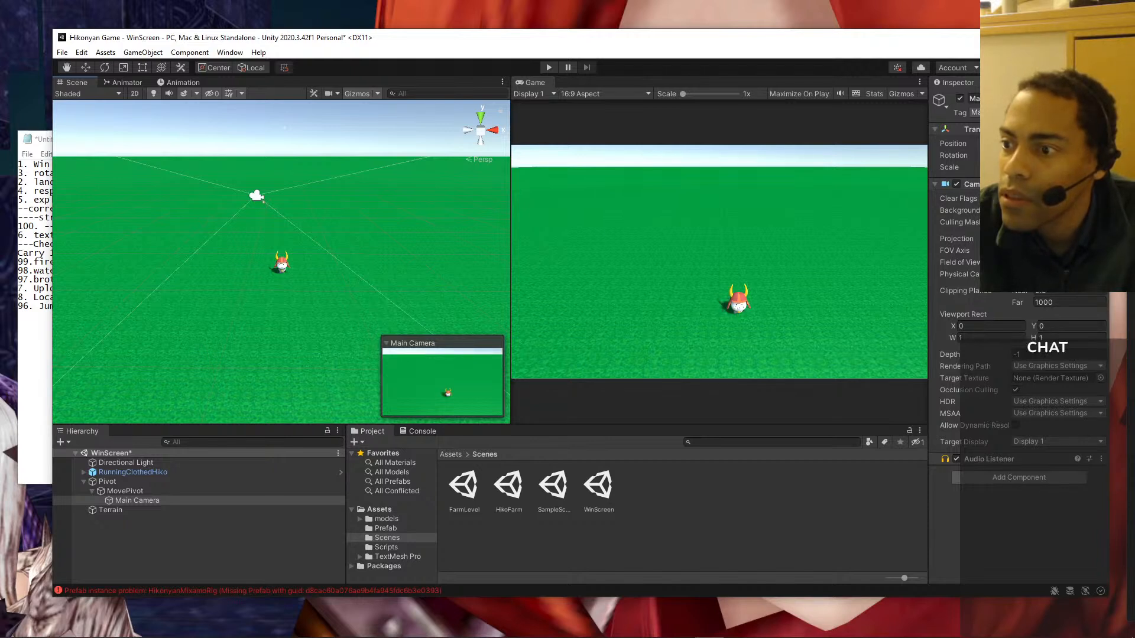
pyautogui.click(162, 493)
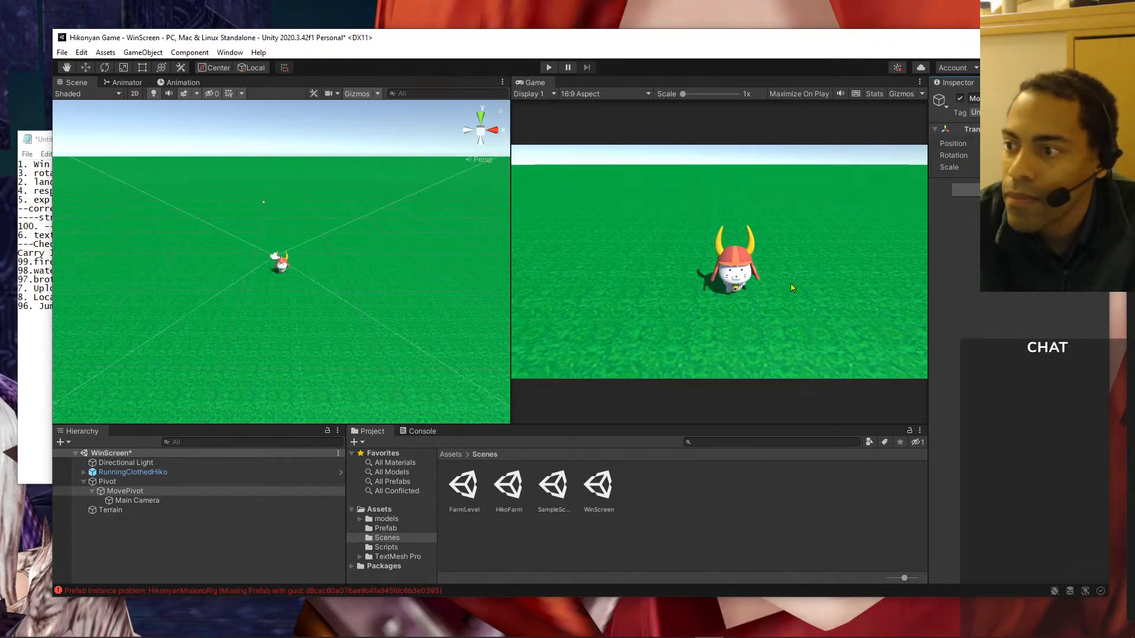
pyautogui.click(154, 502)
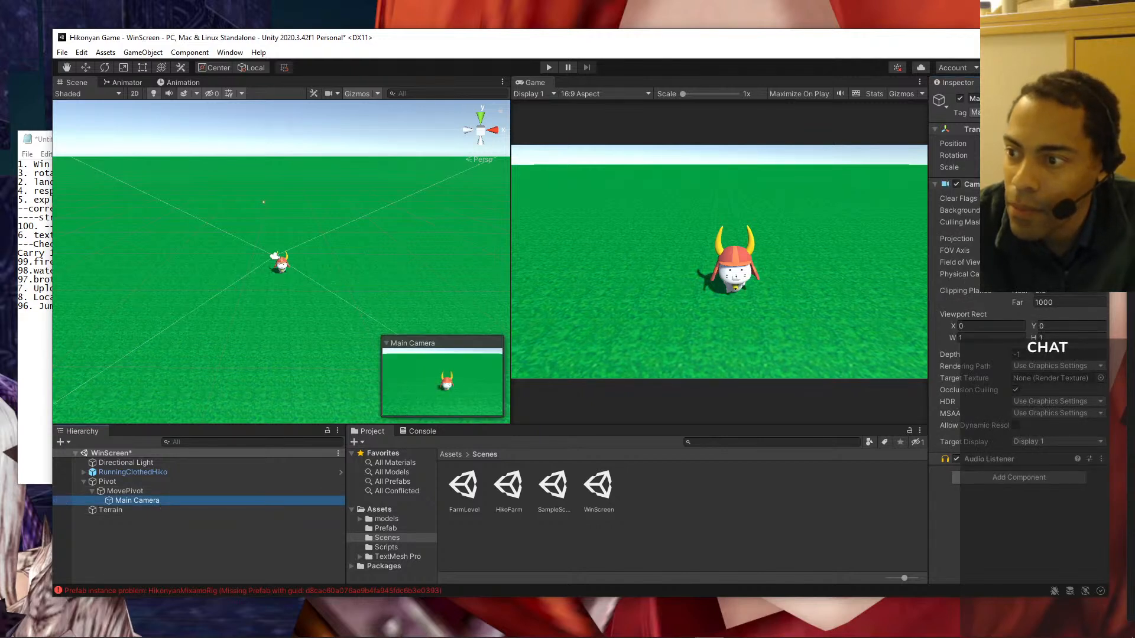
pyautogui.moveTo(1015, 156); pyautogui.dragTo(928, 137)
pyautogui.click(125, 491)
pyautogui.click(1043, 144)
pyautogui.moveTo(1042, 144); pyautogui.dragTo(1021, 143)
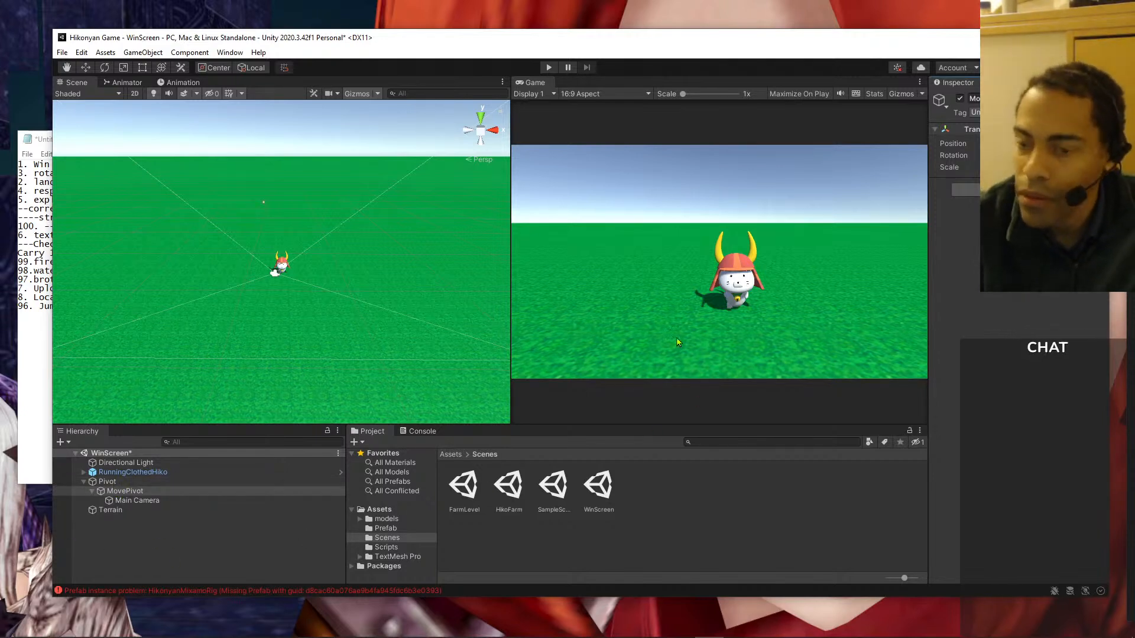
# - Remove the Hiko Script component from RunningClothedHiko
pyautogui.click(133, 475)
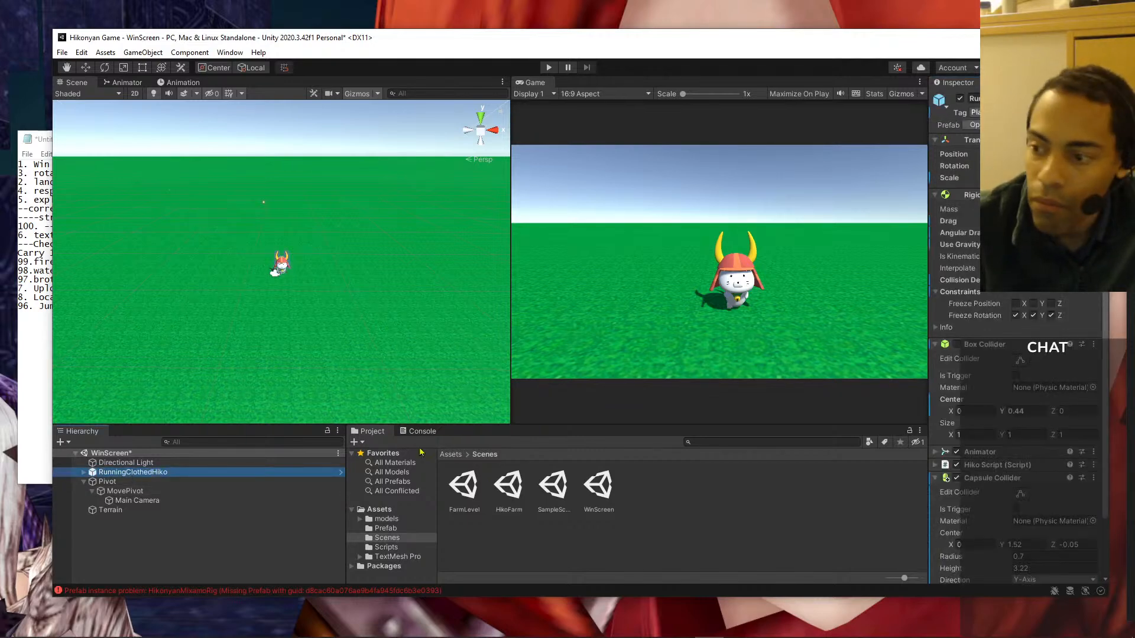
pyautogui.scroll(-2, 946, 424)
pyautogui.click(936, 400)
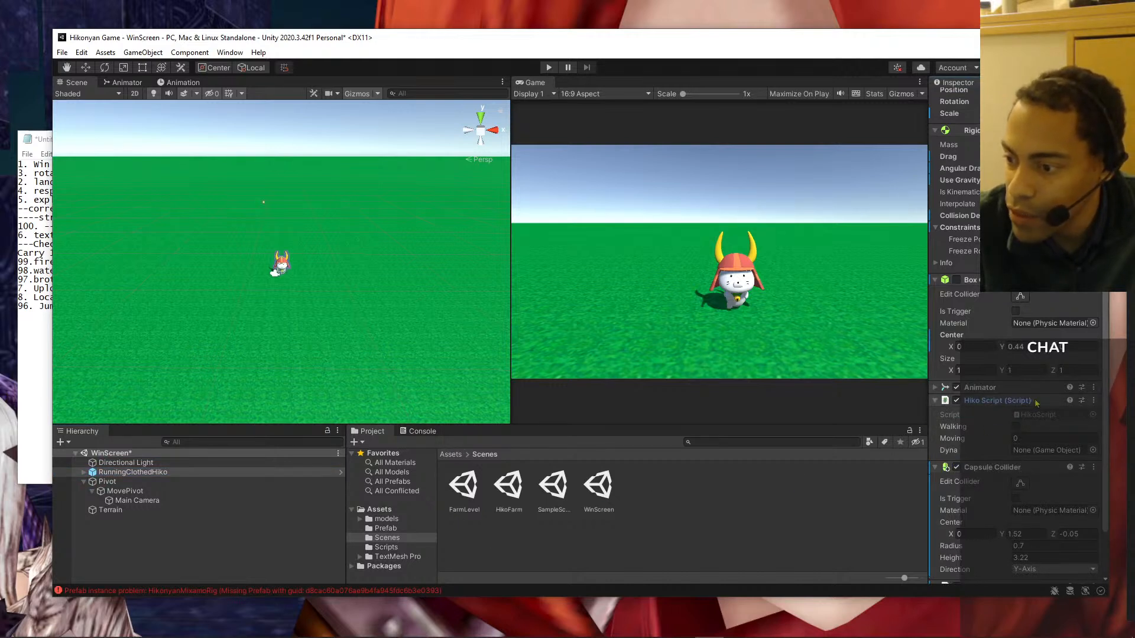
pyautogui.click(1093, 401)
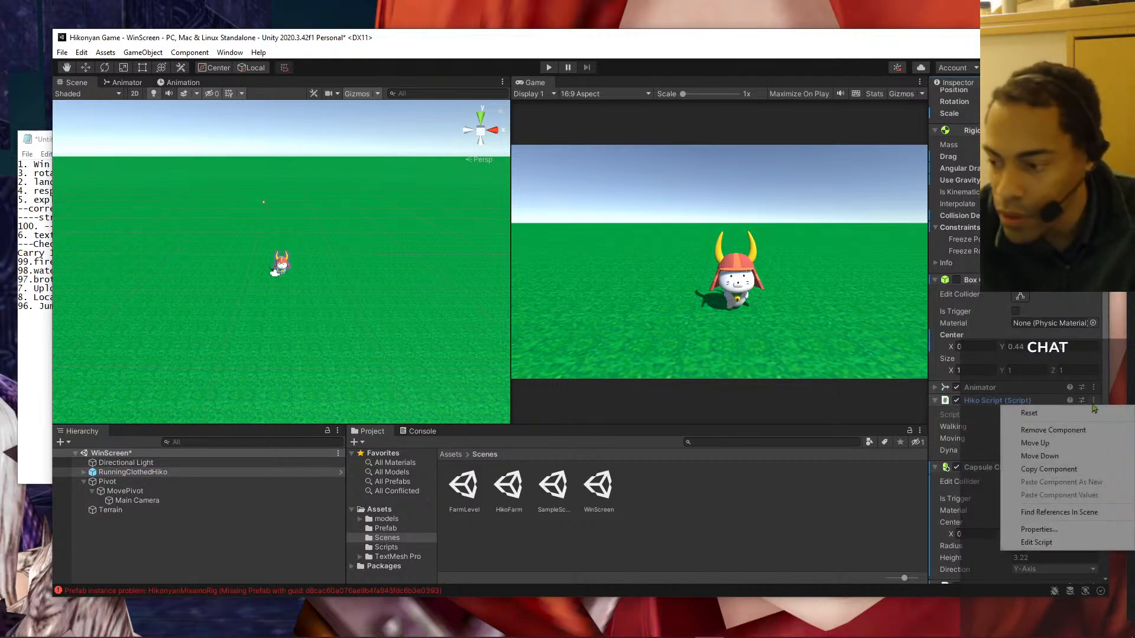
pyautogui.click(1057, 430)
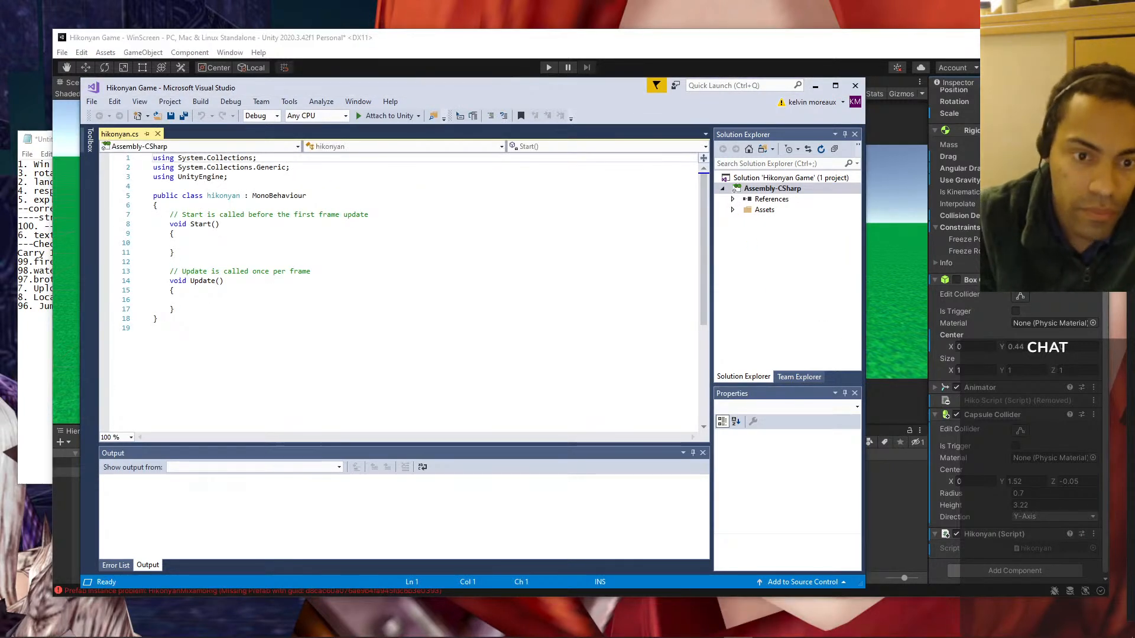
# - Write the declaration "public int moving = 0;" inside the Update method of hikonyan.cs
pyautogui.click(428, 303)
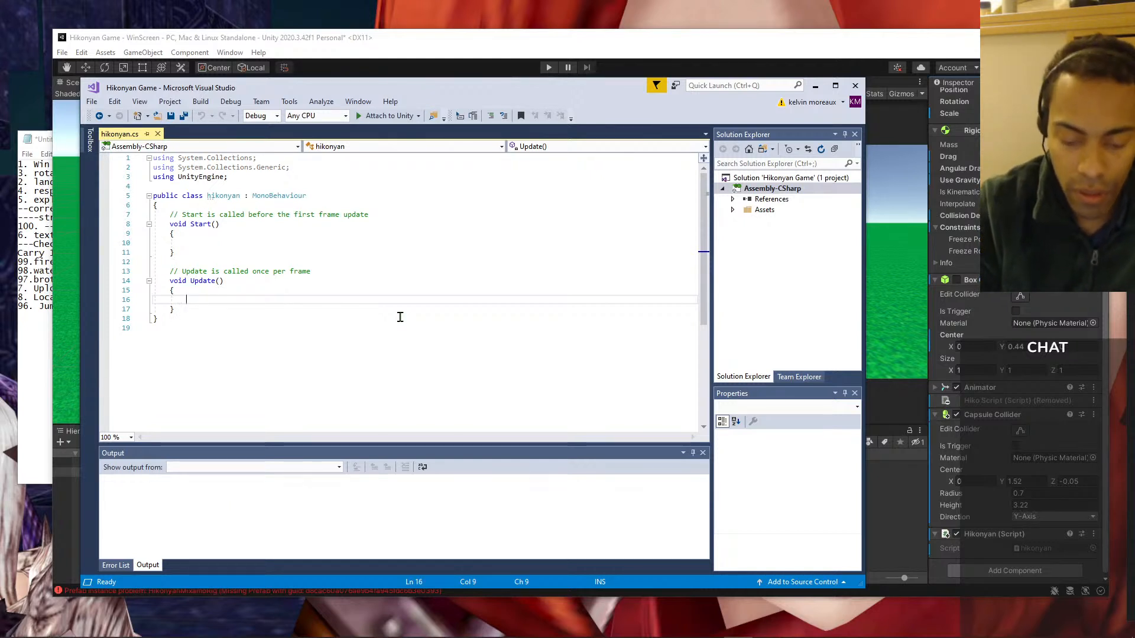
pyautogui.write('public ')
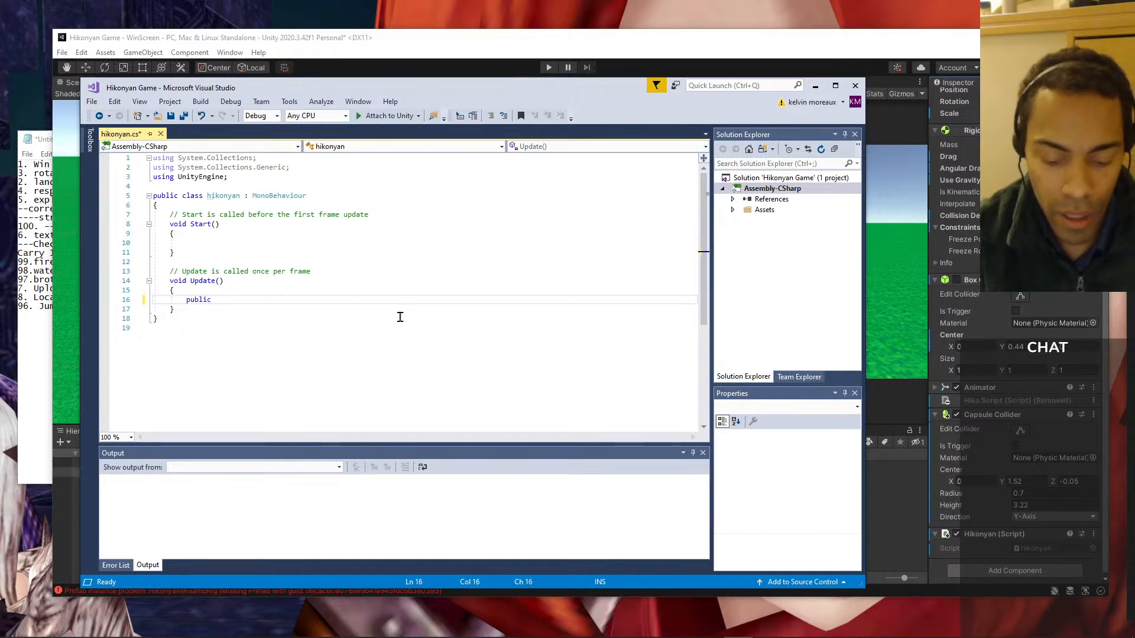
pyautogui.write('int')
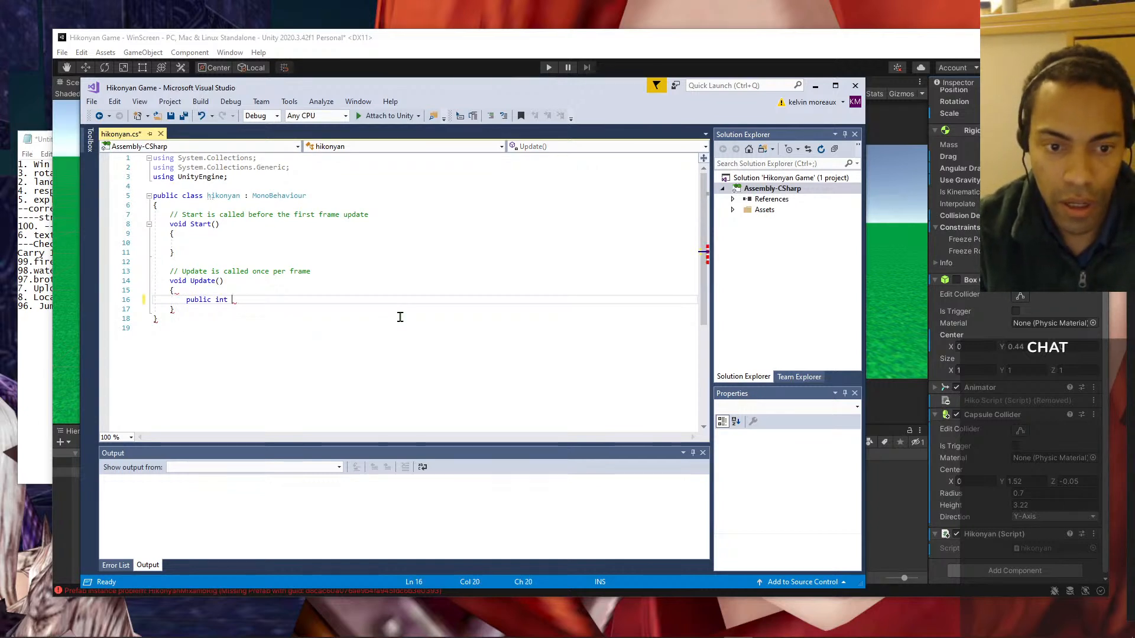
pyautogui.write(' moving')
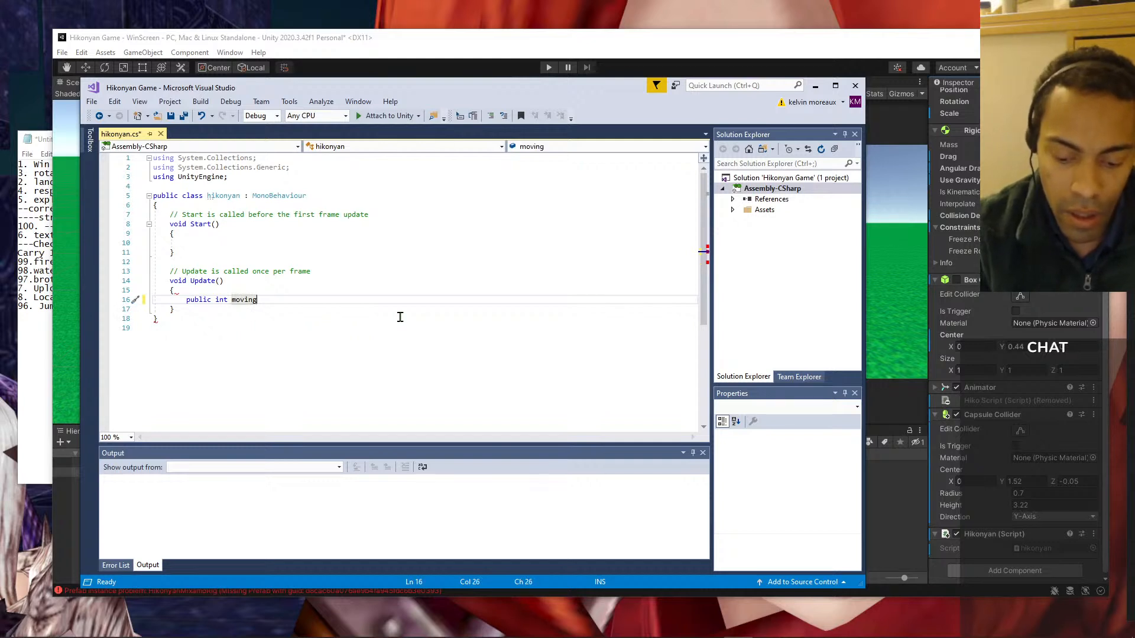
pyautogui.write('=0')
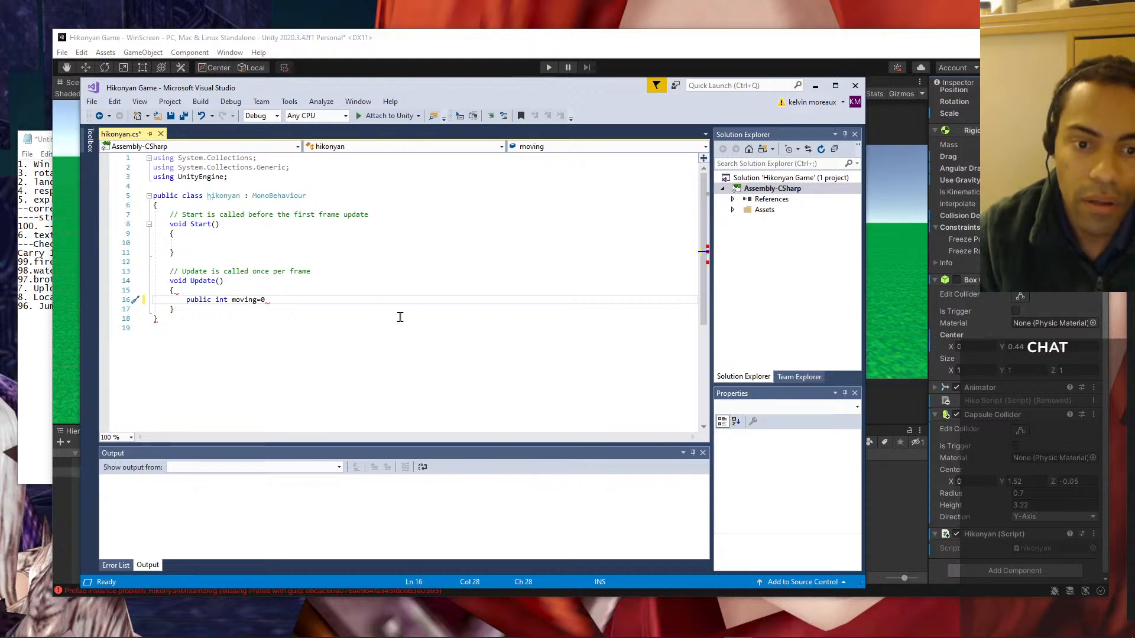
pyautogui.write(';')
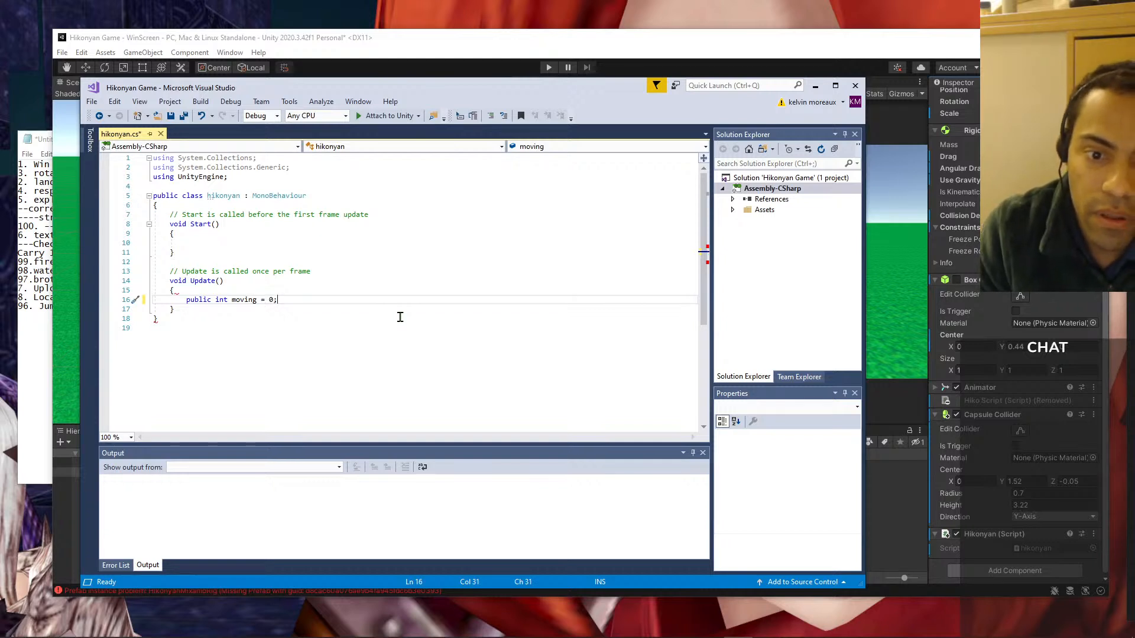
# - Move the "public int moving = 0;" declaration out of Update to the start of the hikonyan class, followed by a blank line
pyautogui.press('Up')
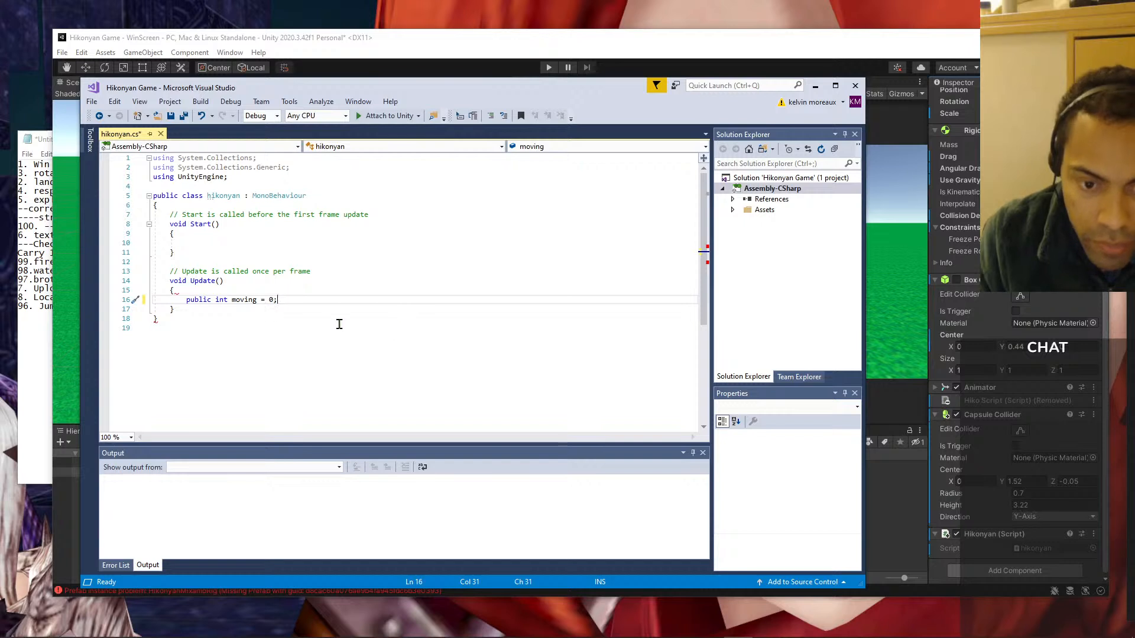
pyautogui.moveTo(278, 300); pyautogui.dragTo(186, 299)
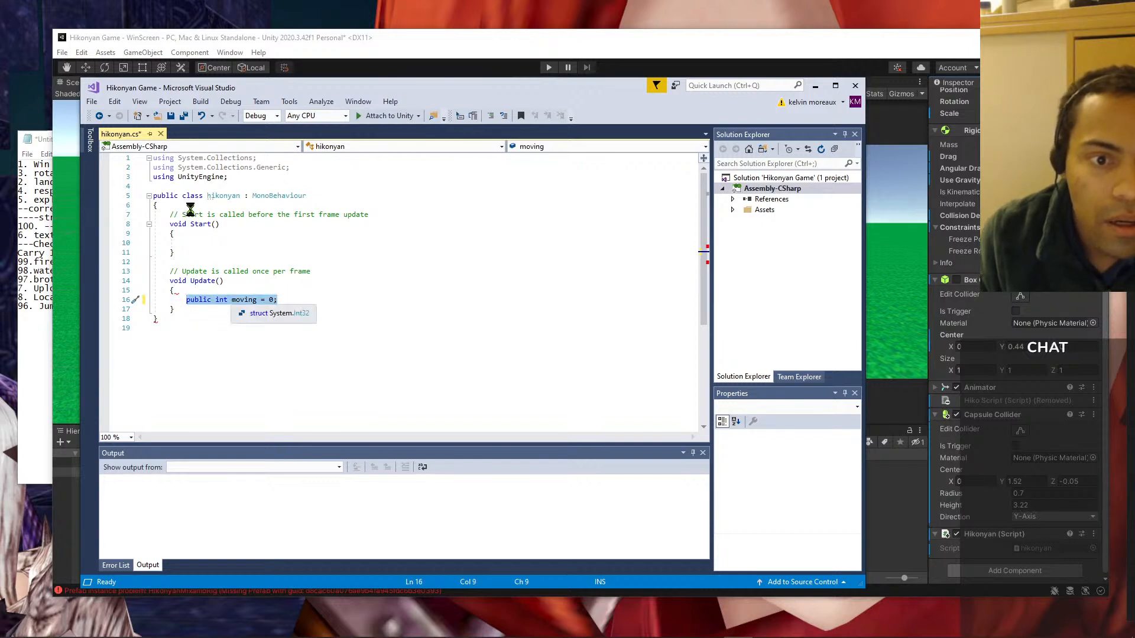
pyautogui.hotkey('ctrl', 'x')
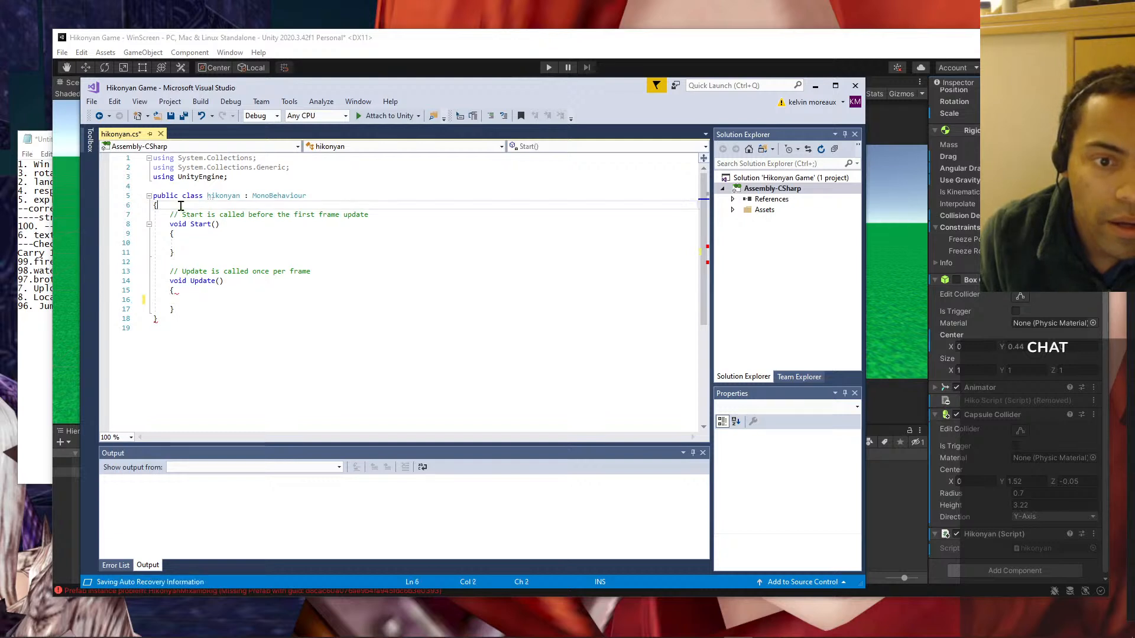
pyautogui.click(181, 206)
pyautogui.press('Return')
pyautogui.hotkey('ctrl', 'v')
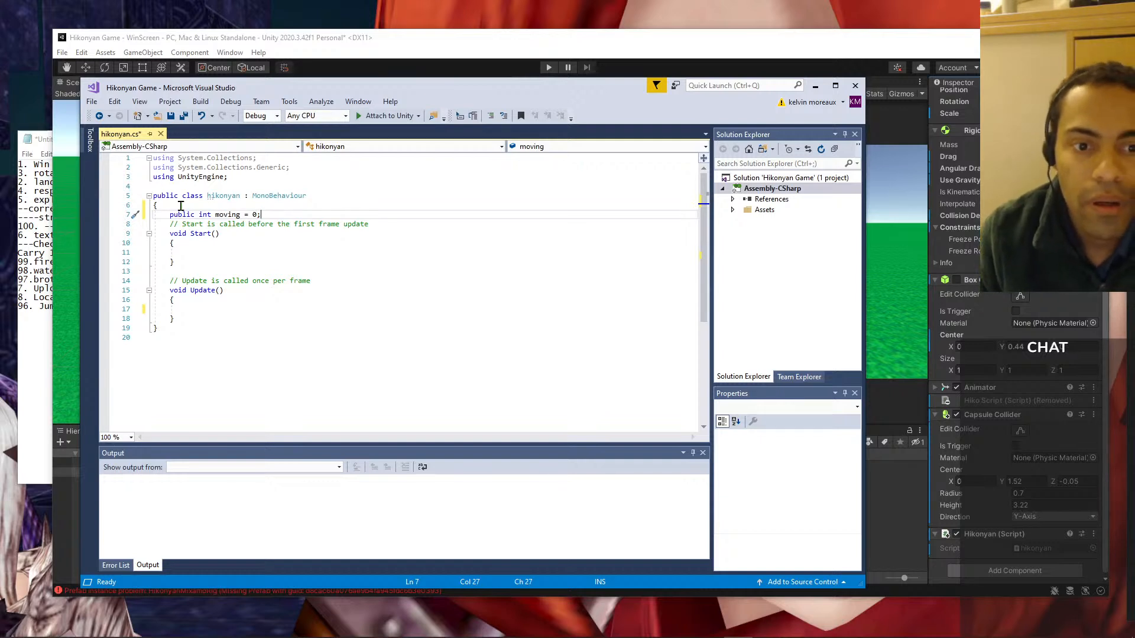
pyautogui.press('Return')
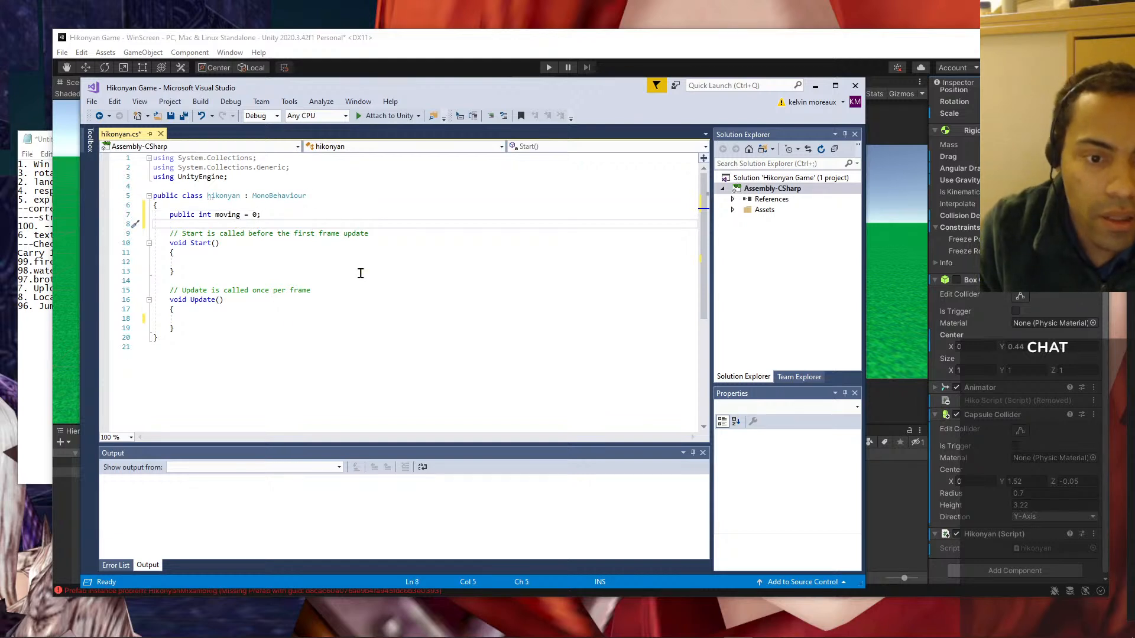
# - Write the statement "Random.Range(1,3);" inside the Update method of hikonyan.cs
pyautogui.click(256, 320)
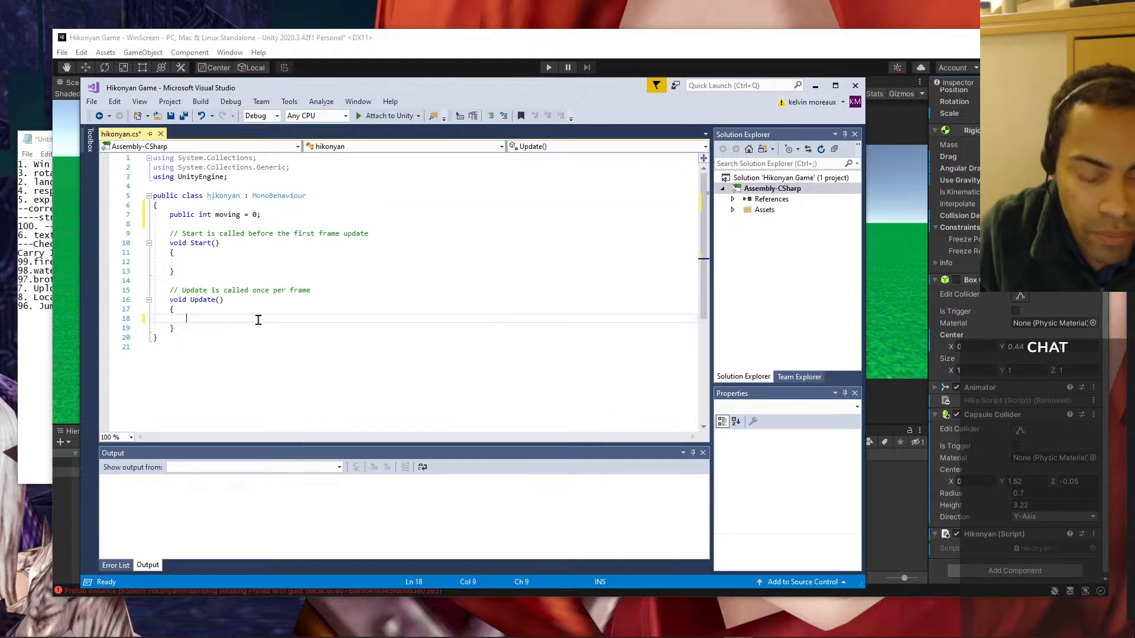
pyautogui.write('r')
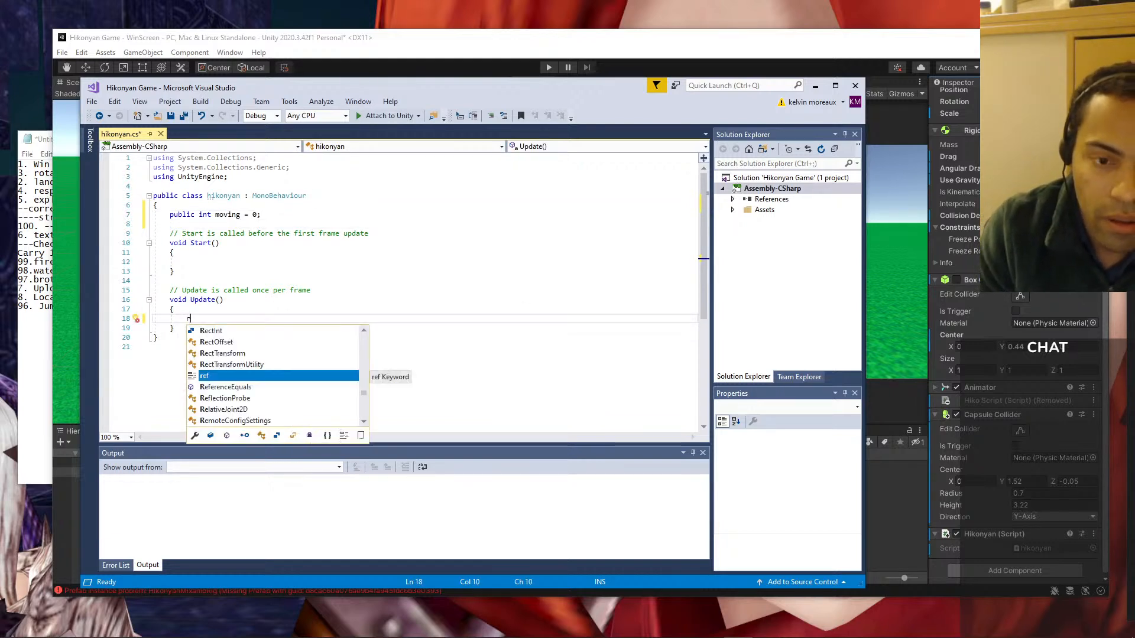
pyautogui.write('a')
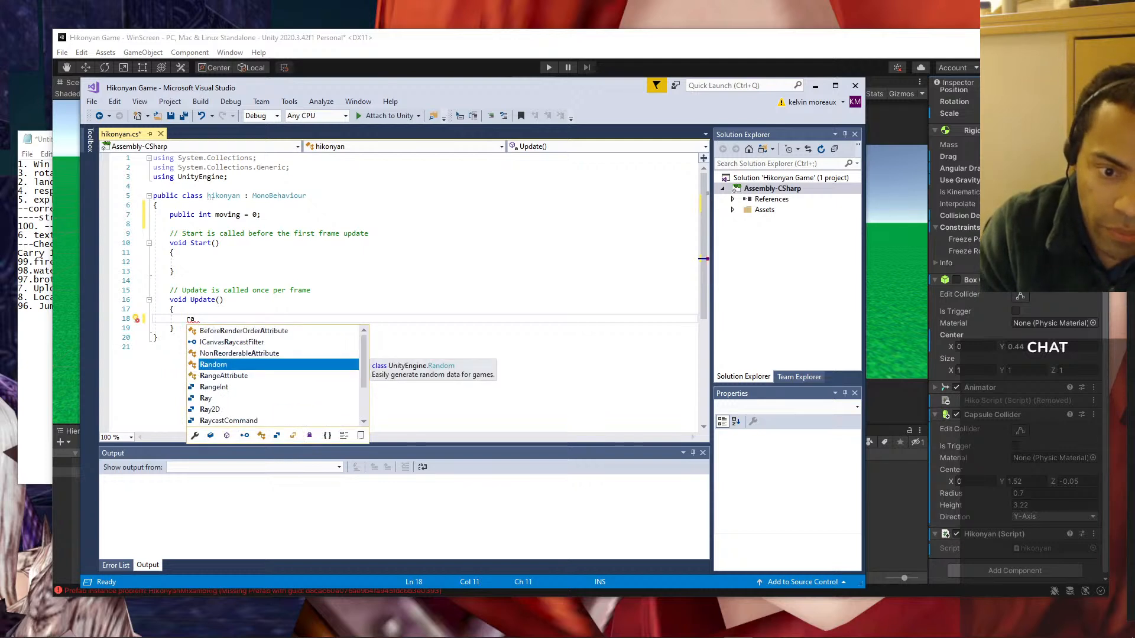
pyautogui.press('Tab')
pyautogui.write('.')
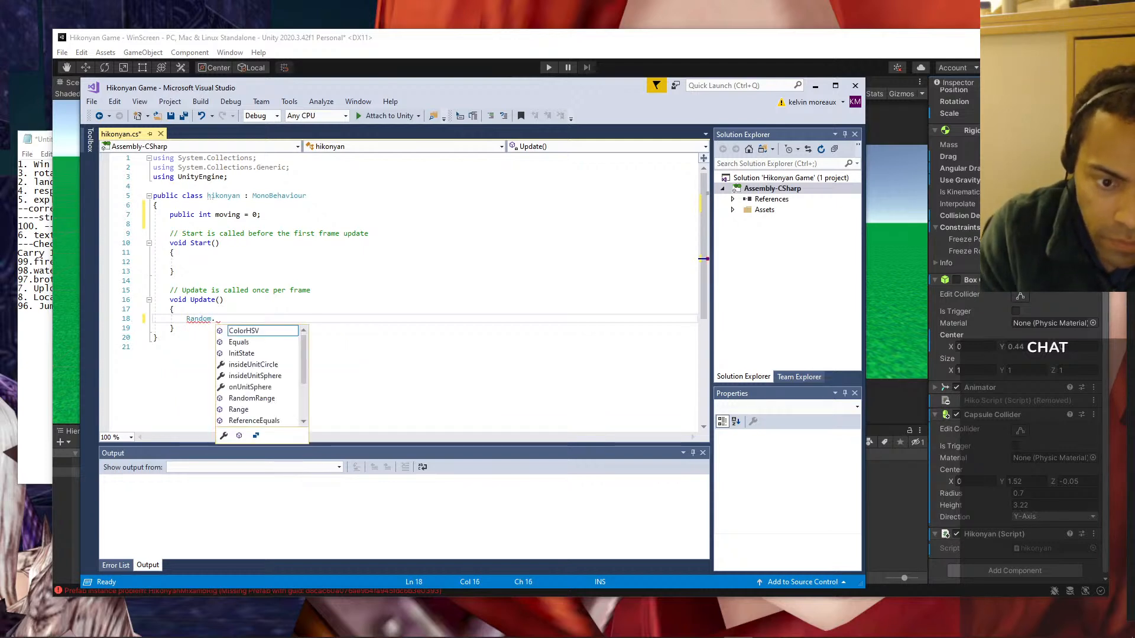
pyautogui.write('Range')
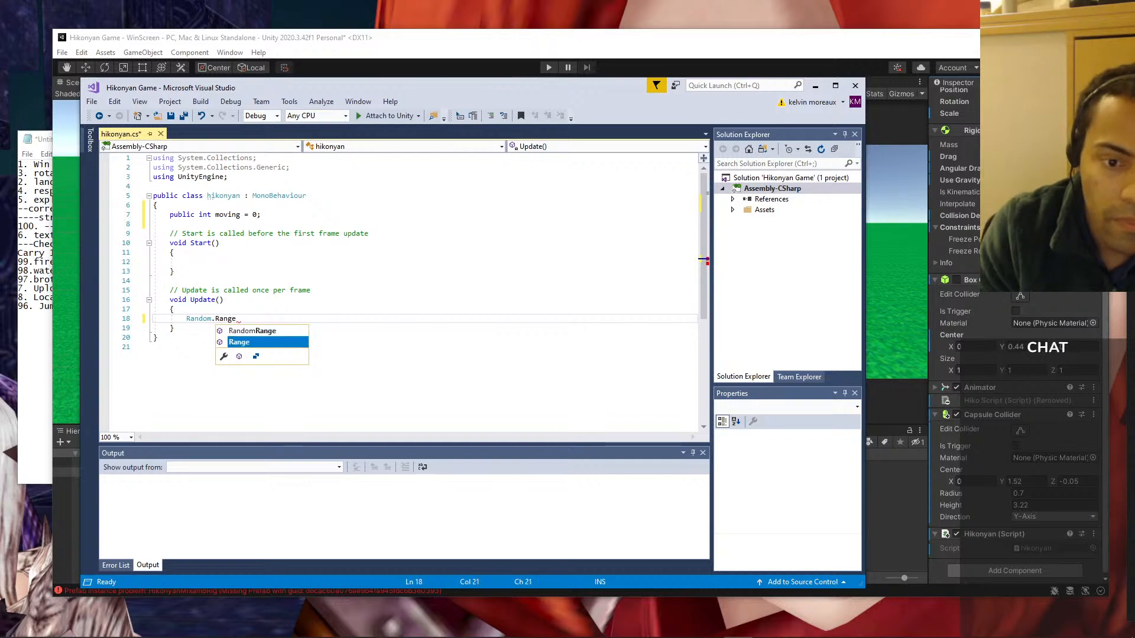
pyautogui.press('Escape')
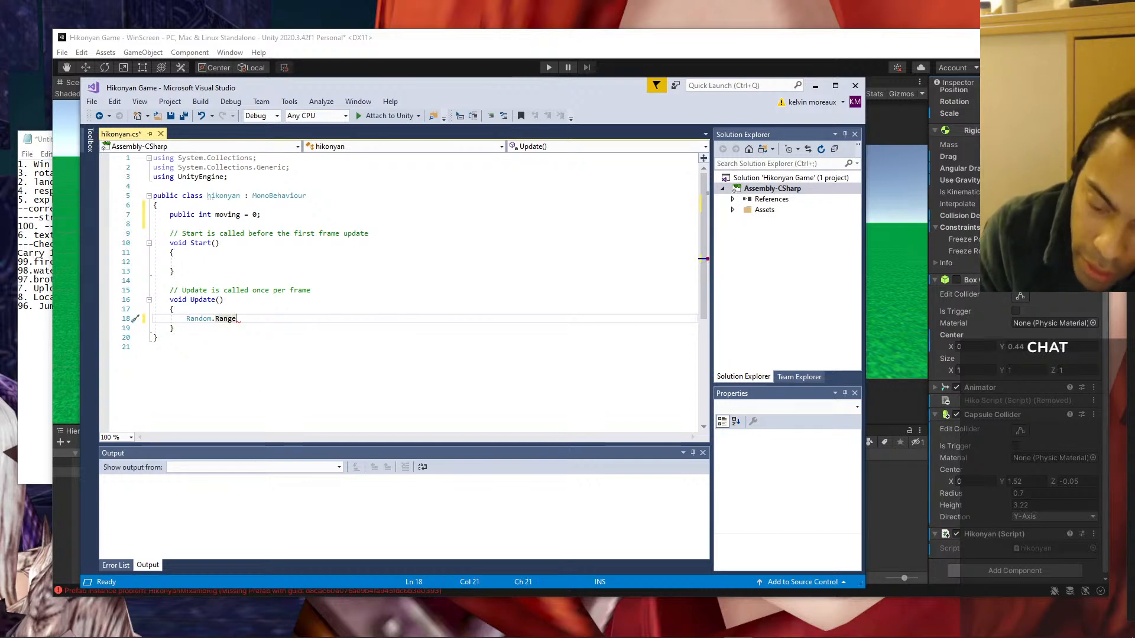
pyautogui.write('*')
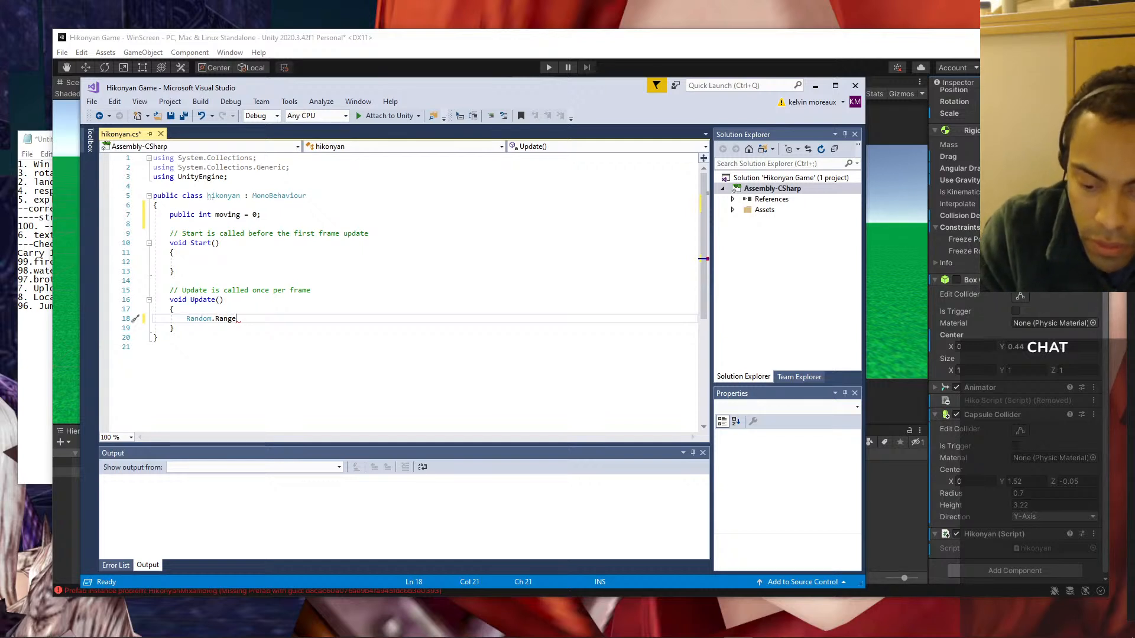
pyautogui.write('(')
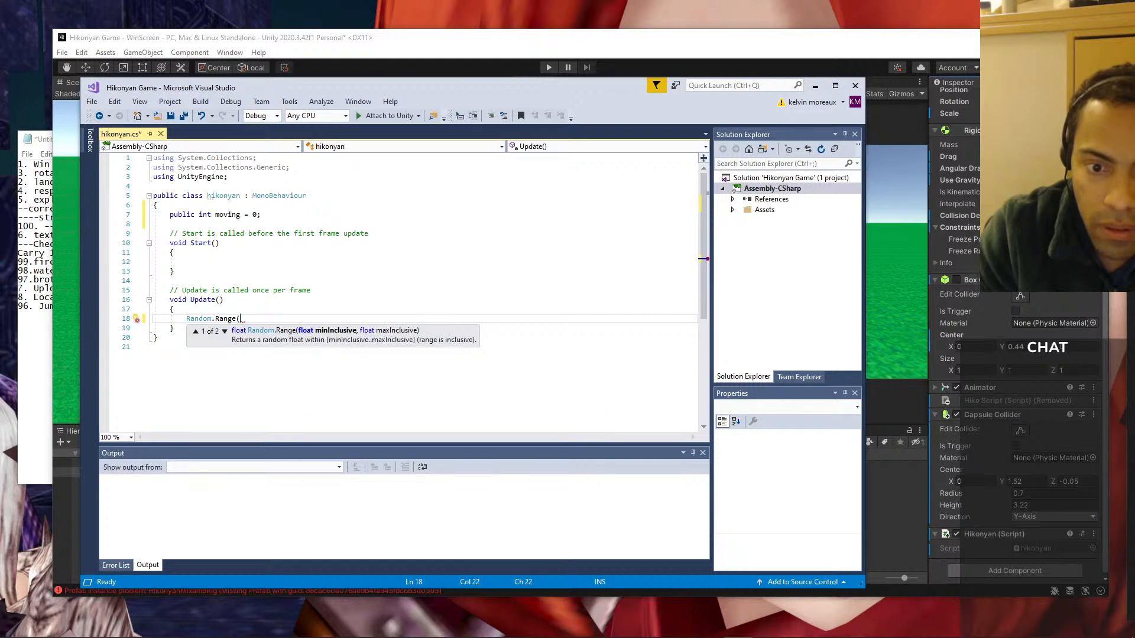
pyautogui.write(')')
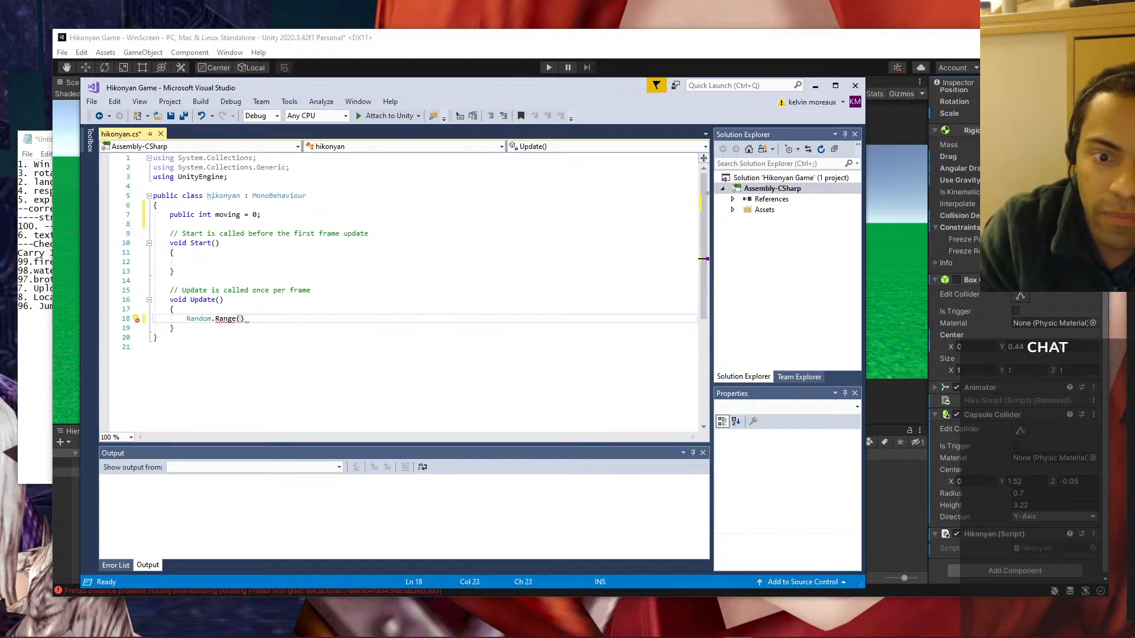
pyautogui.write("'")
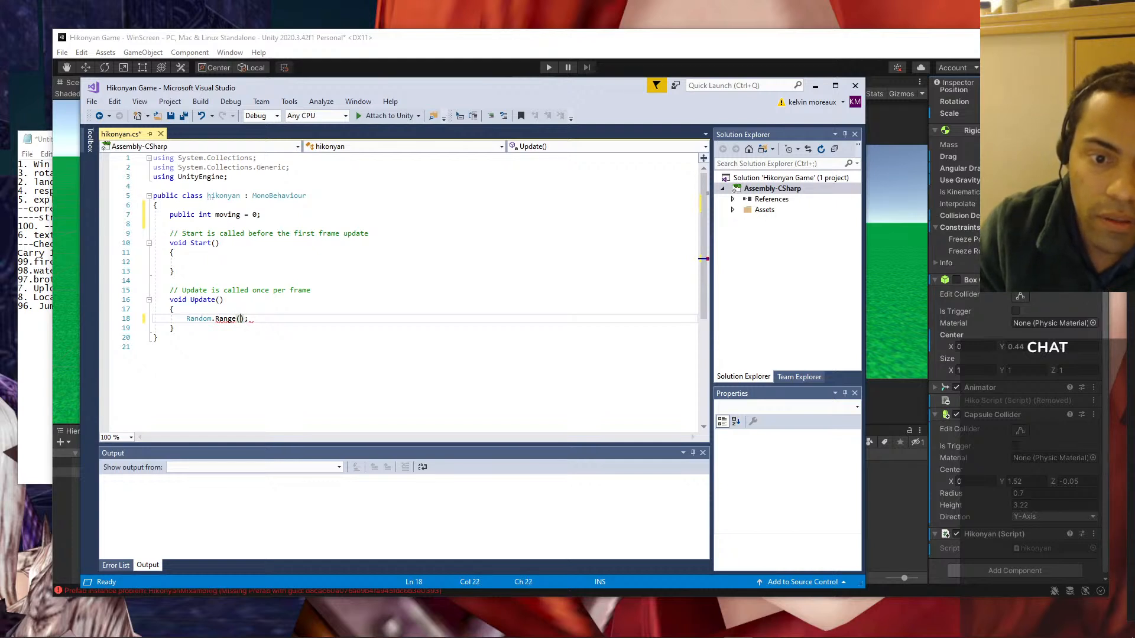
pyautogui.write('1')
pyautogui.write('3')
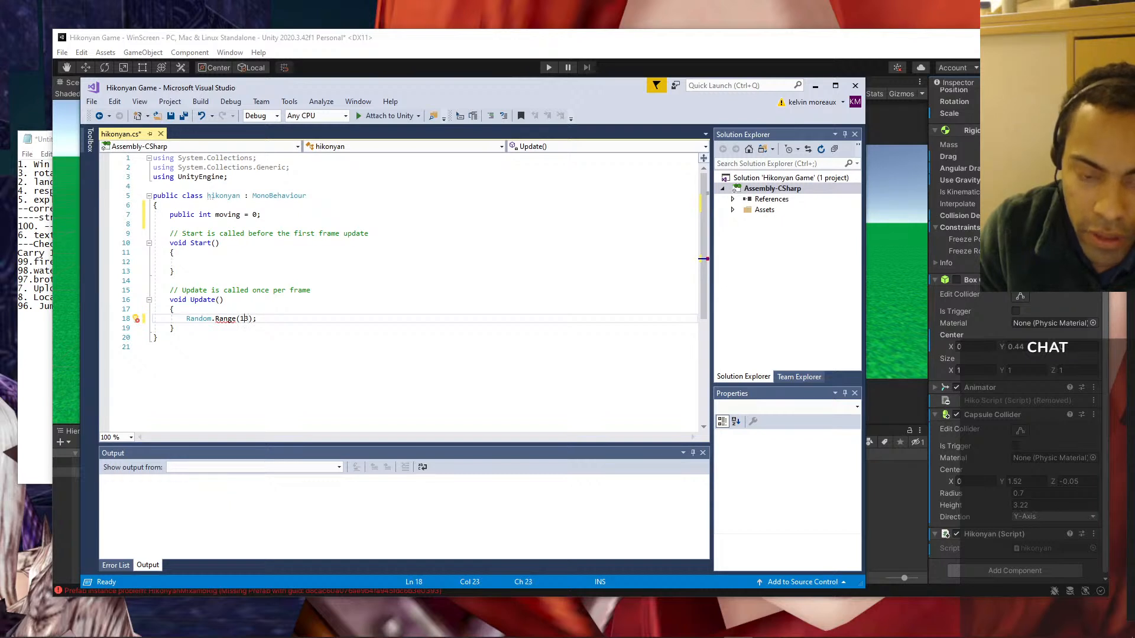
pyautogui.write(',')
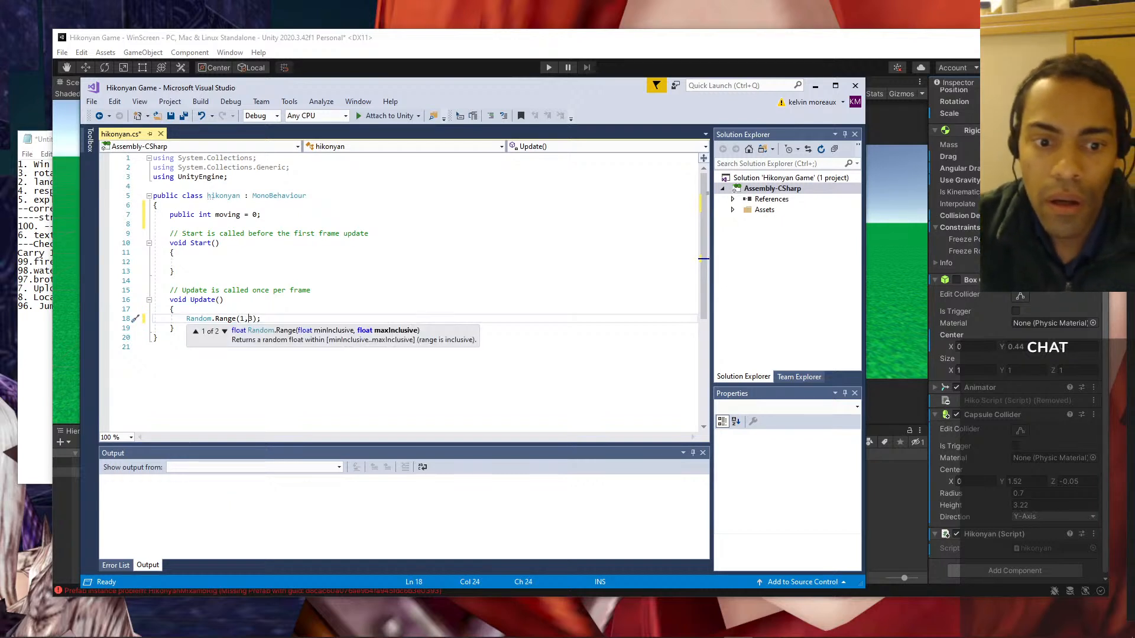
pyautogui.click(310, 318)
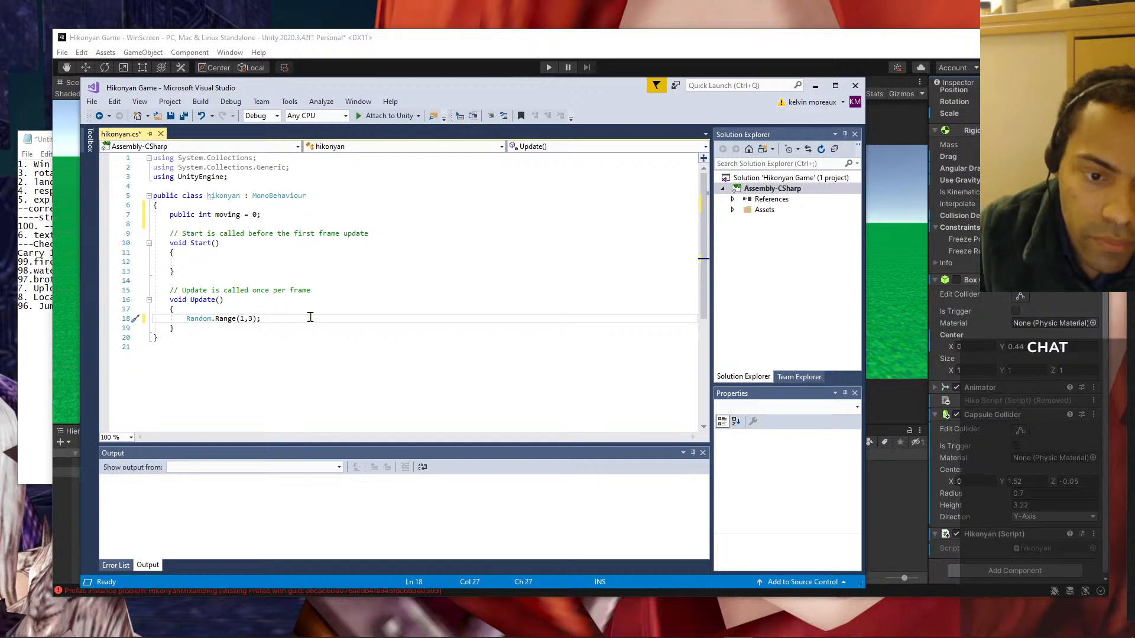
# - Move the Random.Range statement out of Update into the empty body of the Start method
pyautogui.moveTo(185, 319); pyautogui.dragTo(282, 319)
pyautogui.hotkey('ctrl', 'x')
pyautogui.click(229, 254)
pyautogui.click(232, 263)
pyautogui.hotkey('ctrl', 'v')
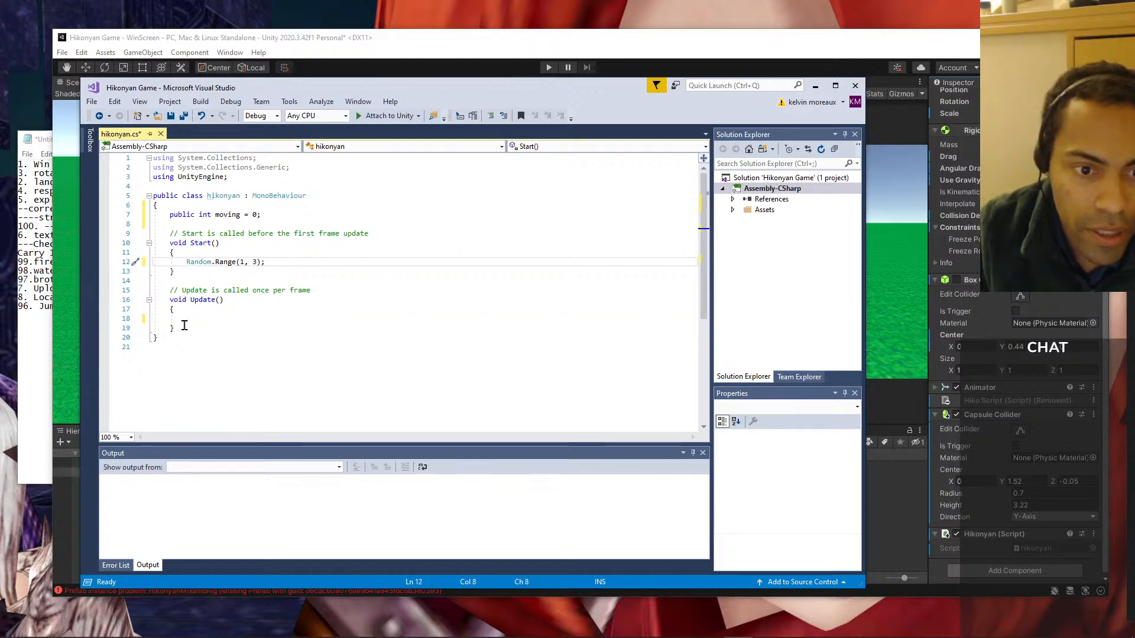
# - Assign the random value to the moving variable in Start, making the line "moving = Random.Range(1, 3);"
pyautogui.press('Home')
pyautogui.write('moving ')
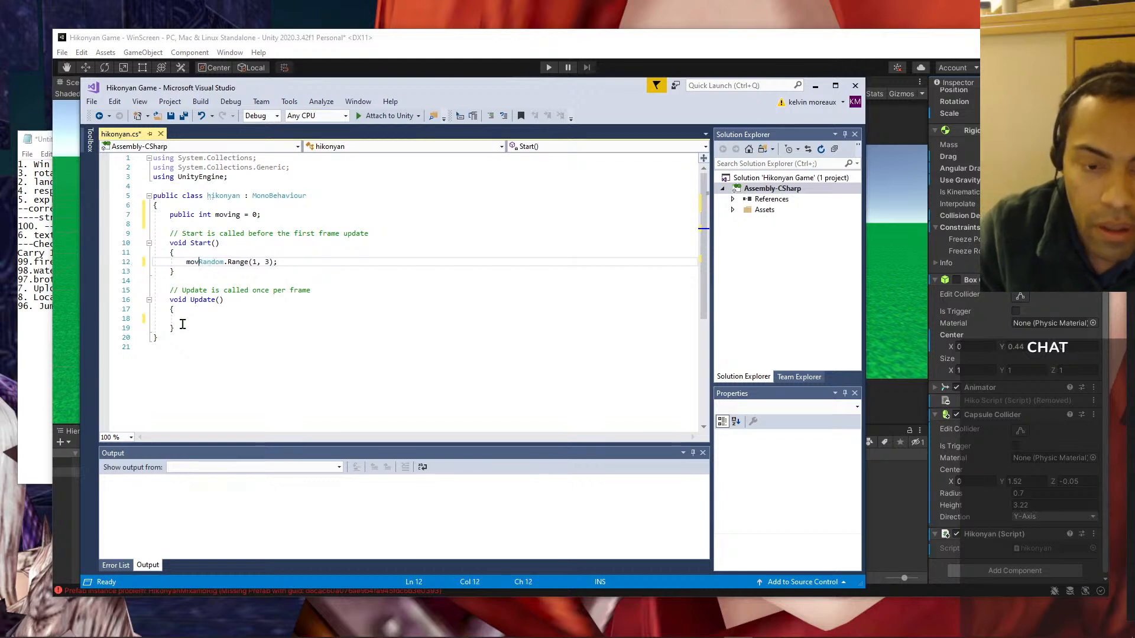
pyautogui.write('-')
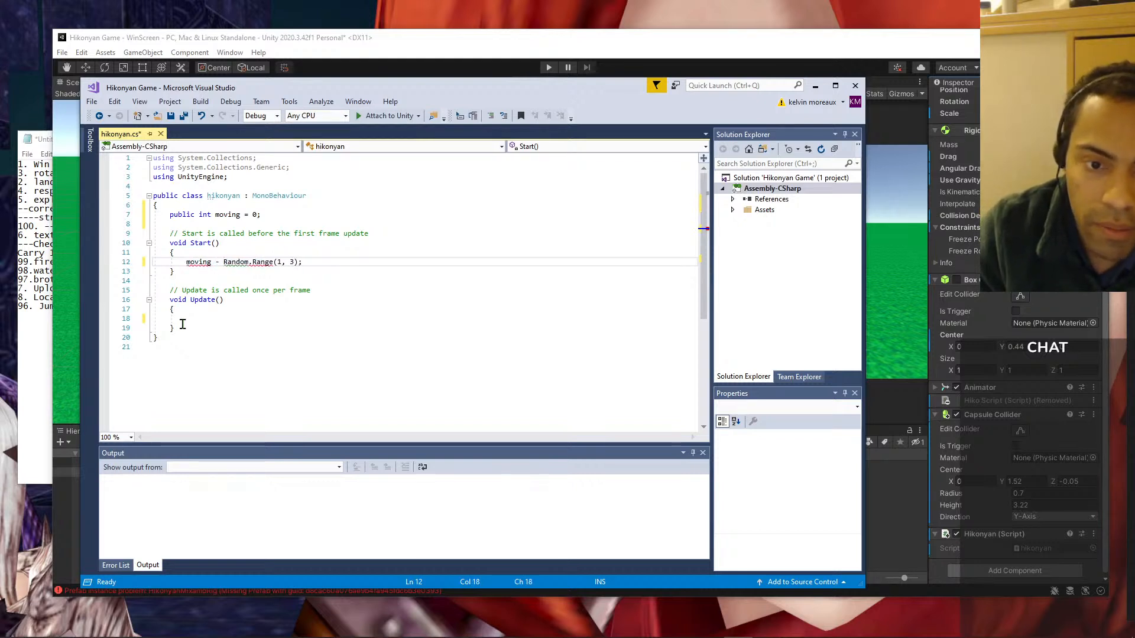
pyautogui.press('Left')
pyautogui.press('BackSpace')
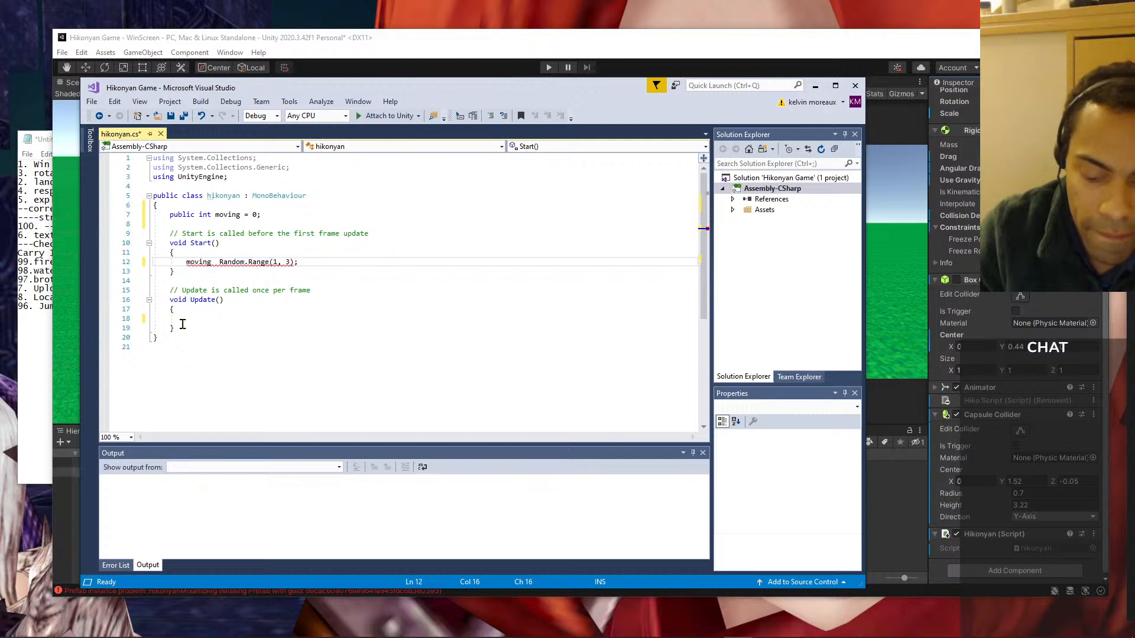
pyautogui.press('Insert')
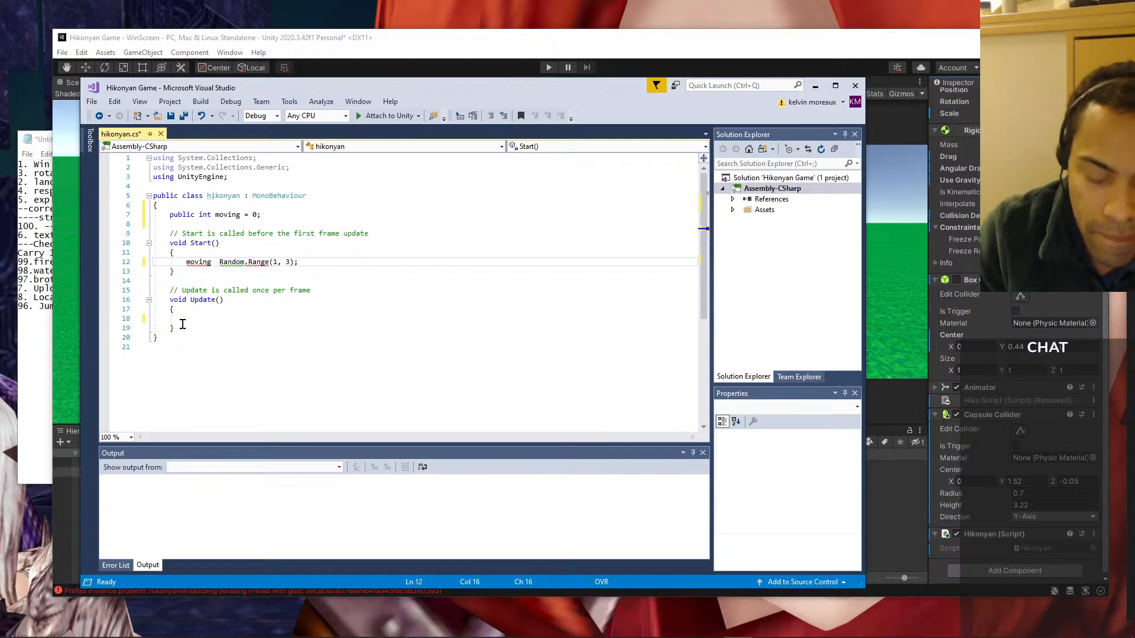
pyautogui.press('Insert')
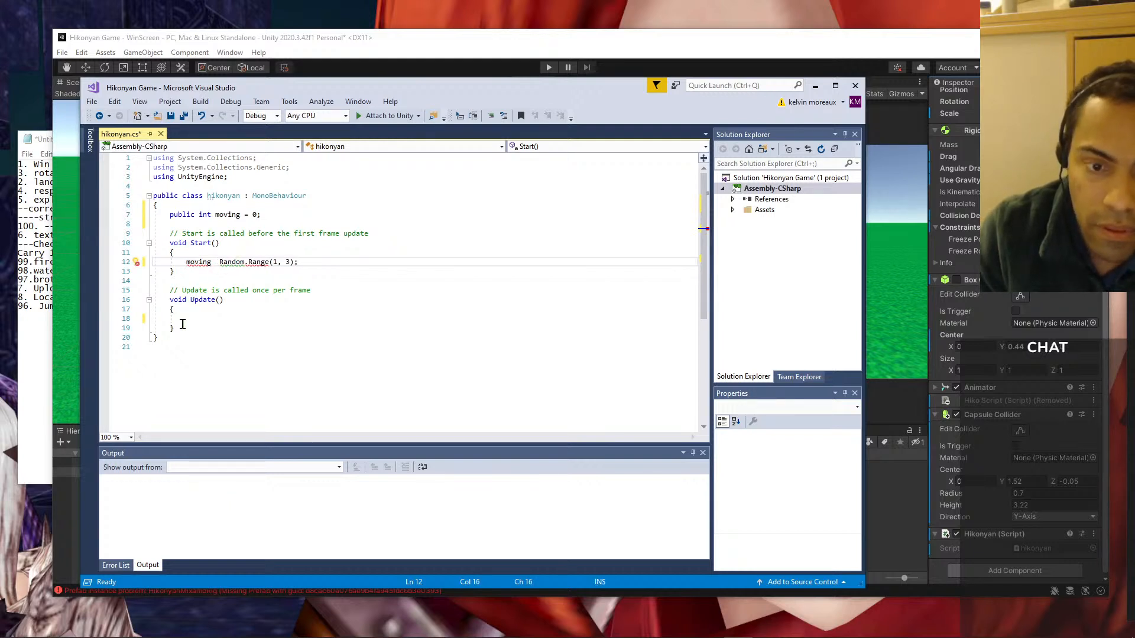
pyautogui.write('=')
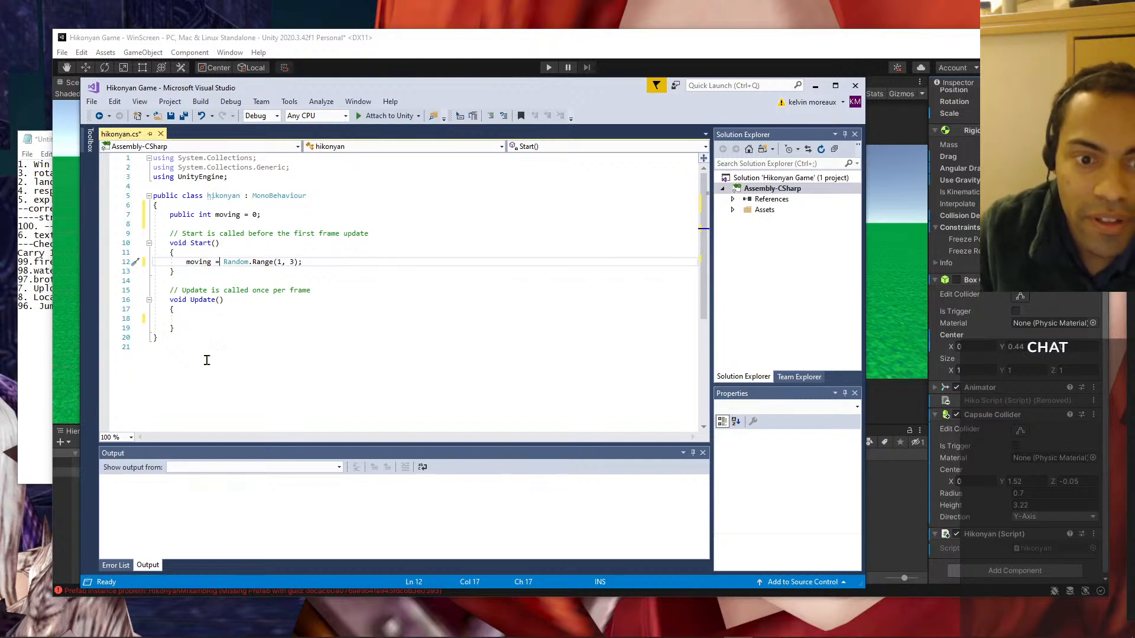
pyautogui.click(267, 319)
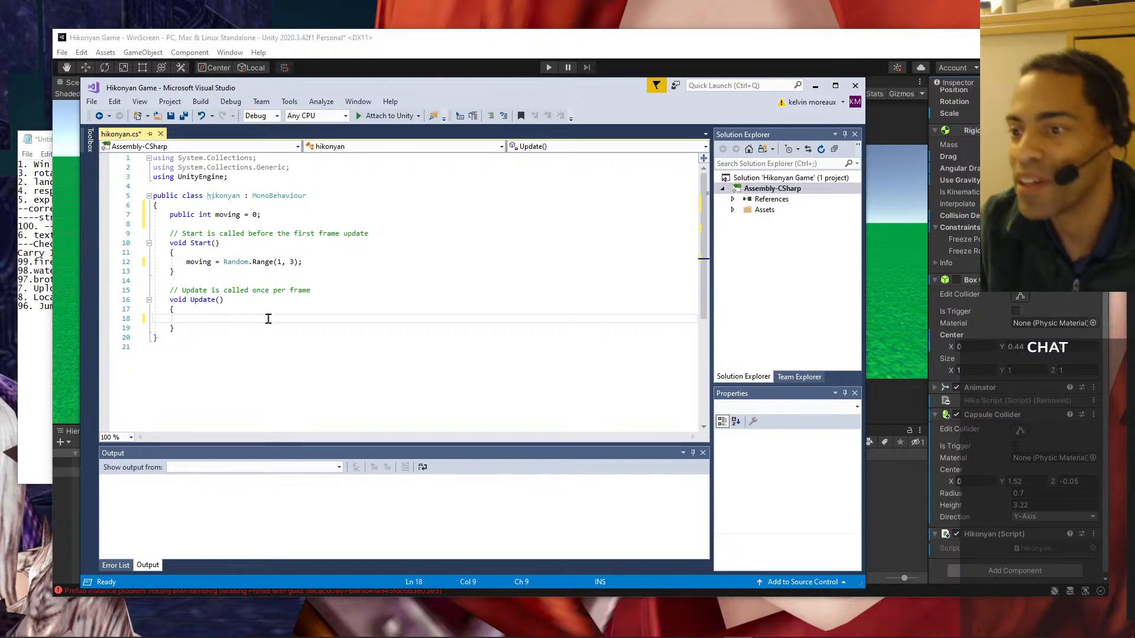
# - Open HikoScript.cs from the project's Assets Scripts folder and look over its variable declarations and Start method
pyautogui.click(733, 210)
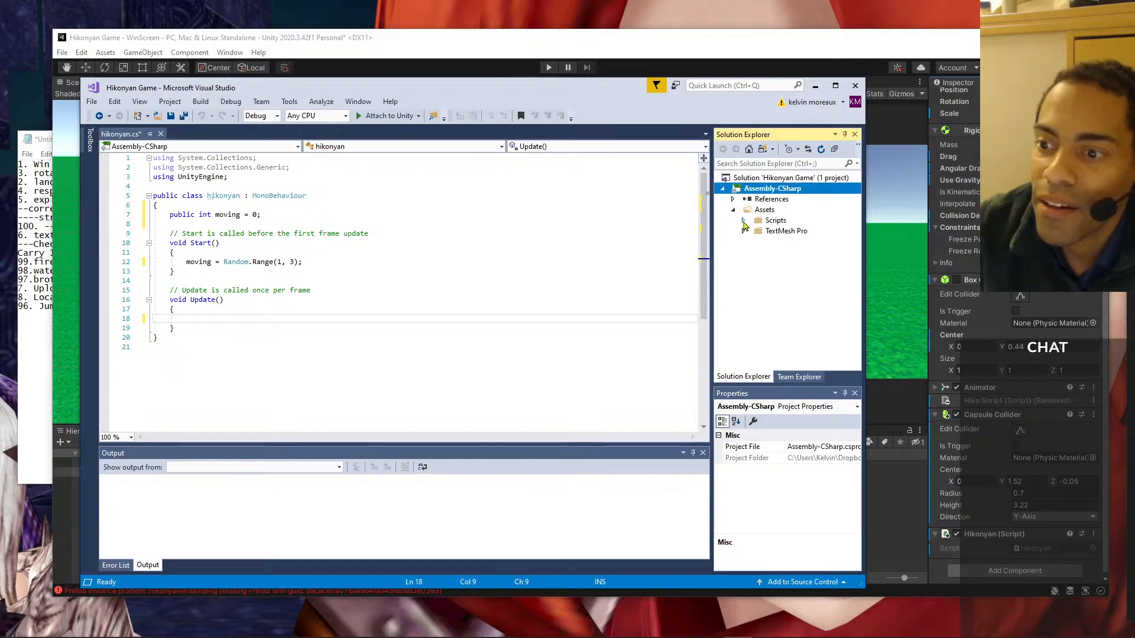
pyautogui.click(744, 222)
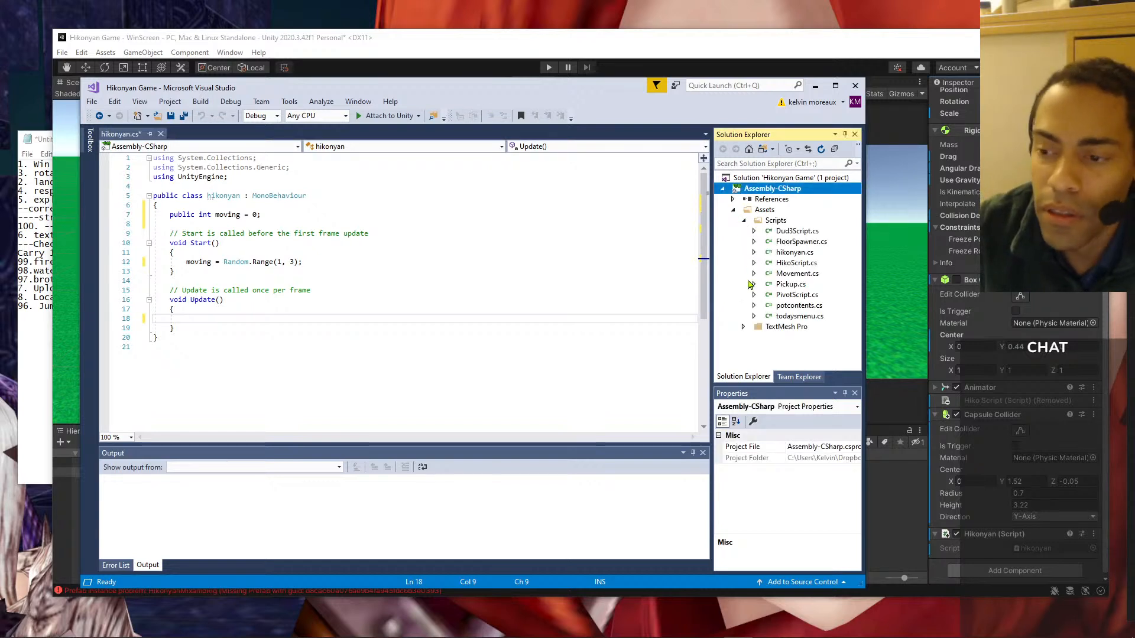
pyautogui.doubleClick(795, 264)
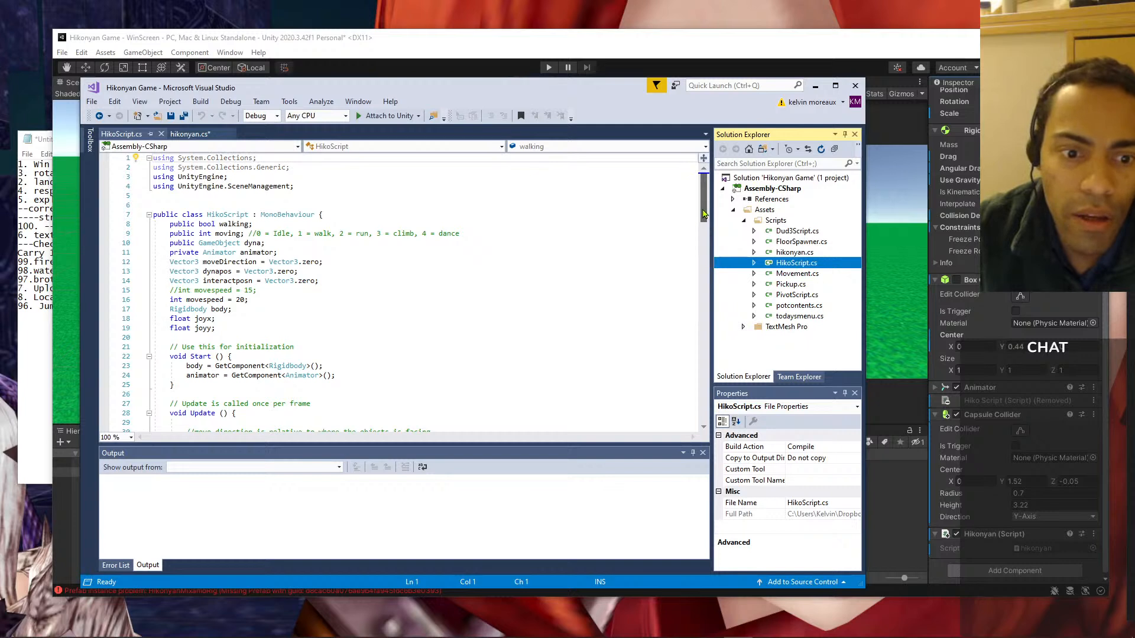
pyautogui.click(242, 234)
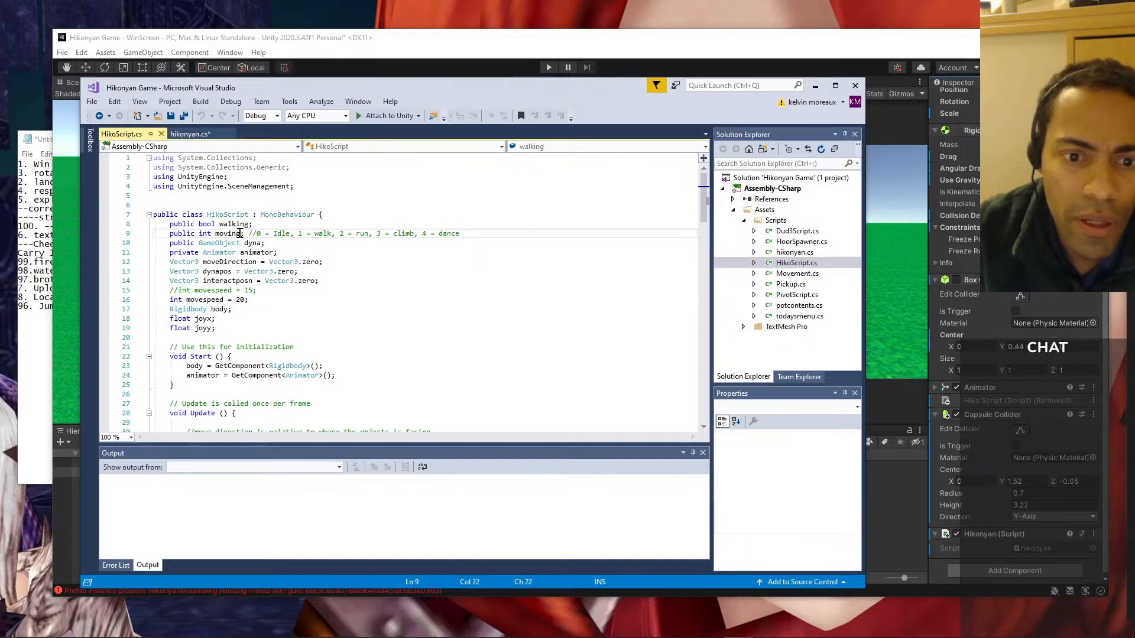
pyautogui.scroll(-4, 703, 211)
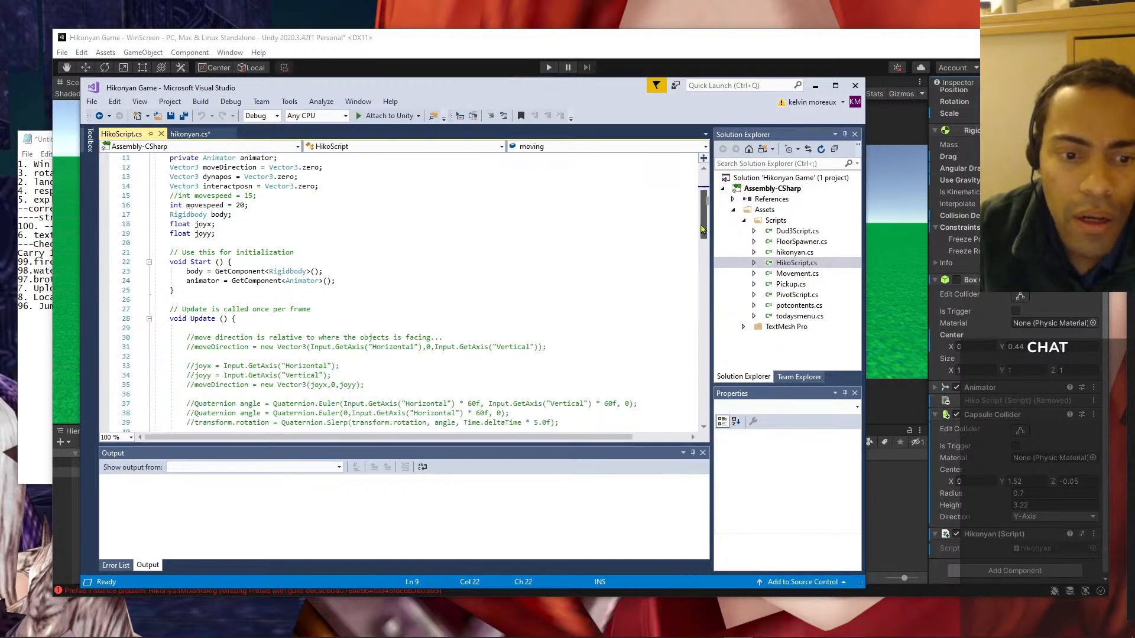
pyautogui.click(620, 233)
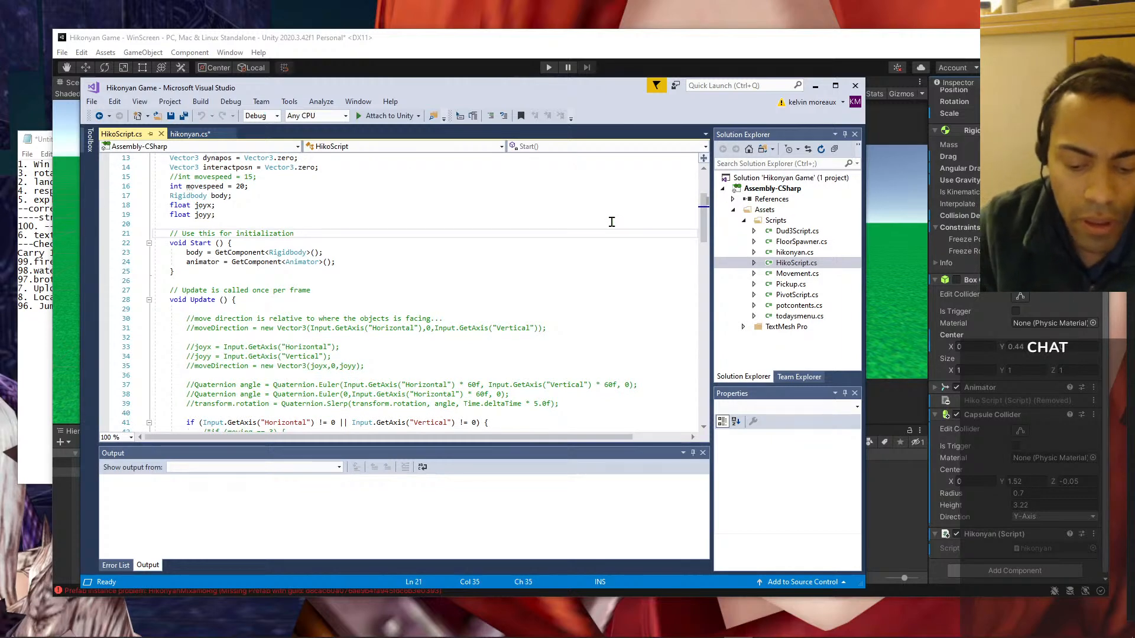
# - Search HikoScript.cs for "moving"
pyautogui.hotkey('ctrl', 'f')
pyautogui.write('mobing')
pyautogui.press('Left')
pyautogui.press('Left')
pyautogui.press('Left')
pyautogui.press('Left')
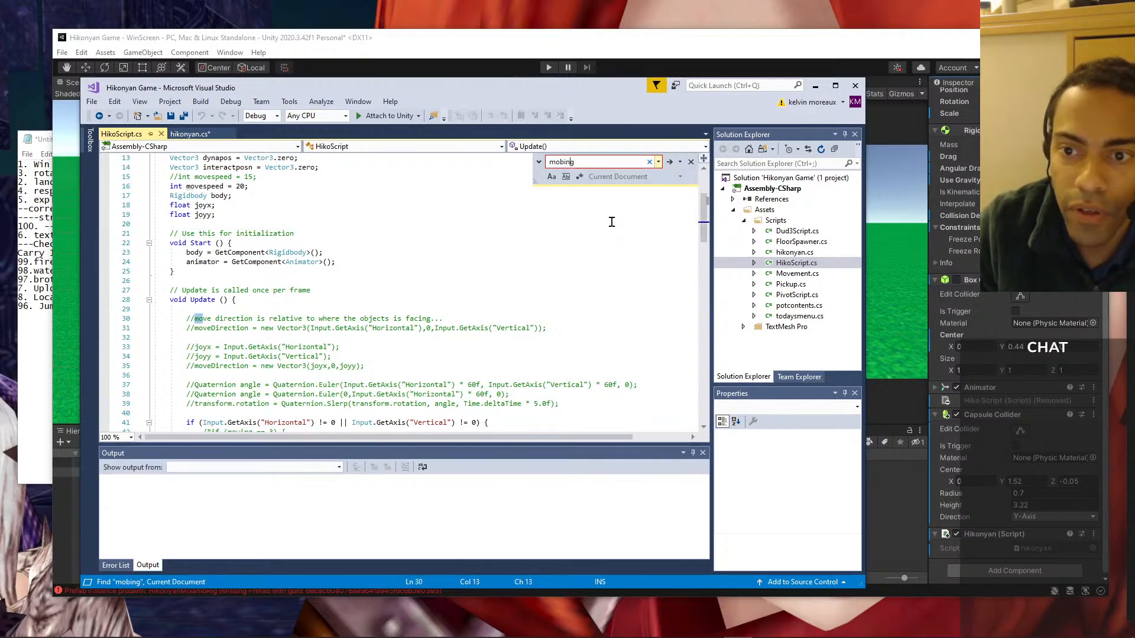
pyautogui.press('Delete')
pyautogui.write('v')
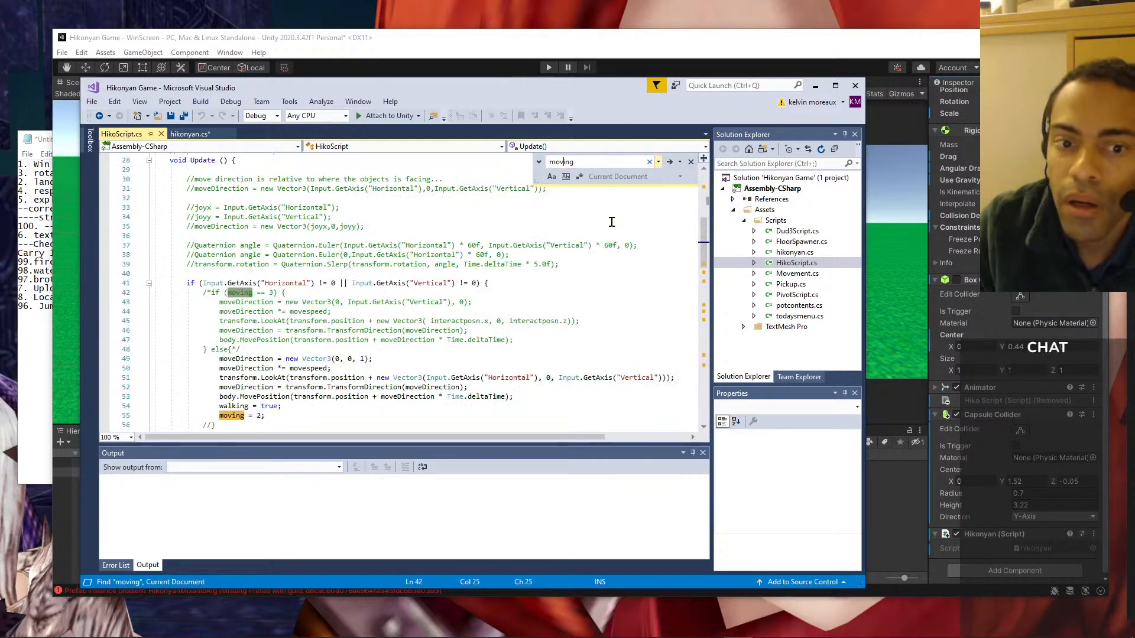
# - Examine how HikoScript.cs uses moving in Update, including the animator SetInteger call, and review the variable declarations at the start of the class
pyautogui.scroll(-5, 492, 298)
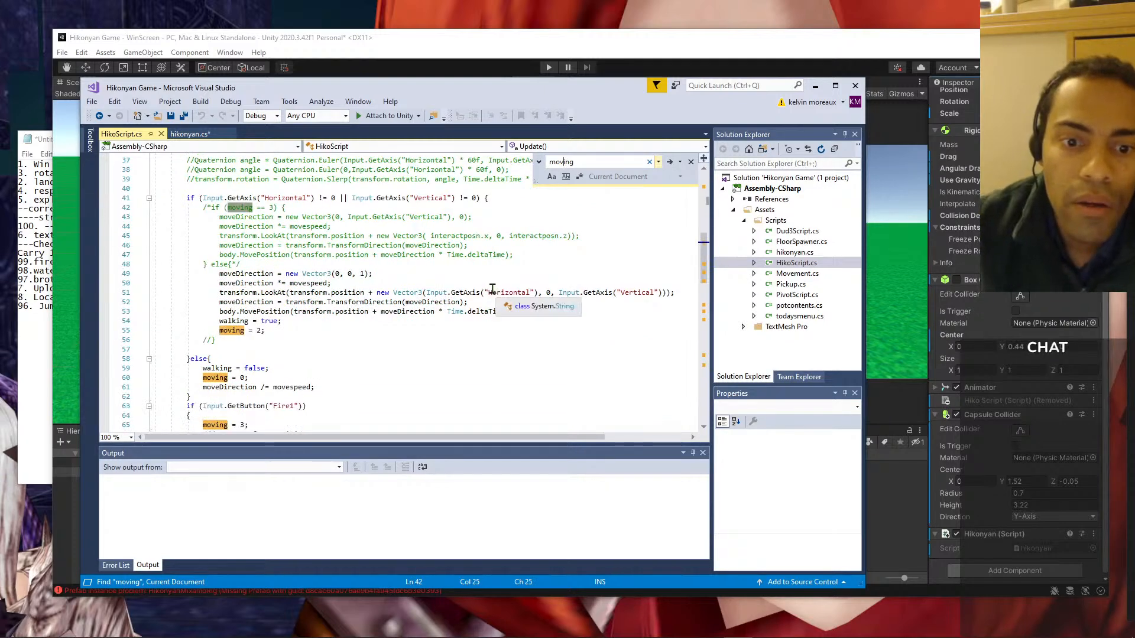
pyautogui.scroll(-8, 494, 294)
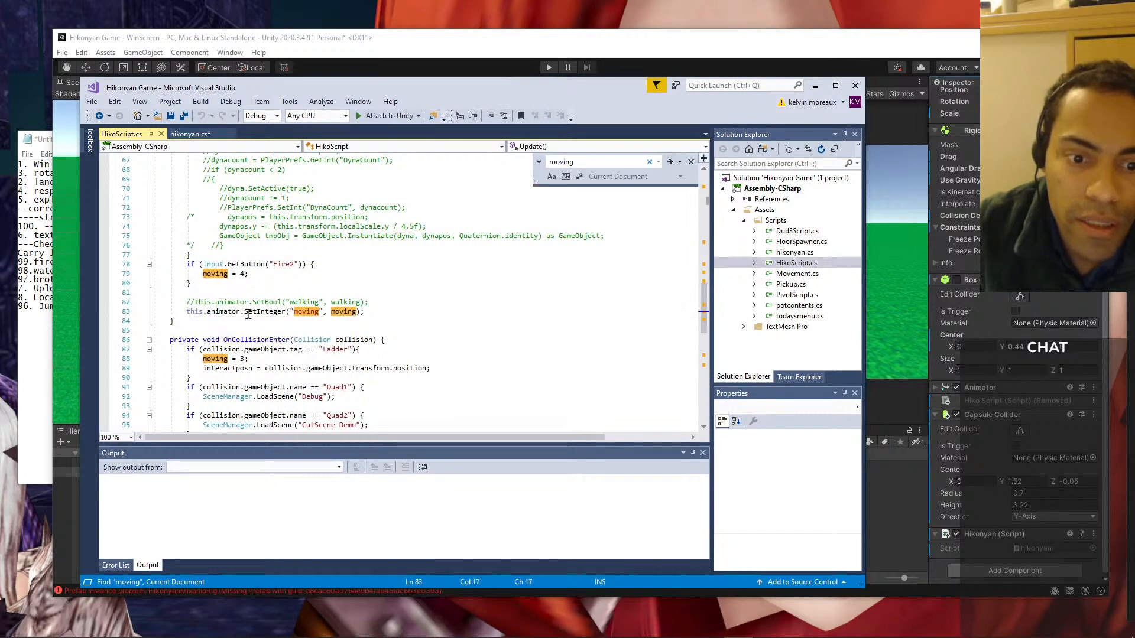
pyautogui.moveTo(186, 312); pyautogui.dragTo(331, 313)
pyautogui.click(390, 307)
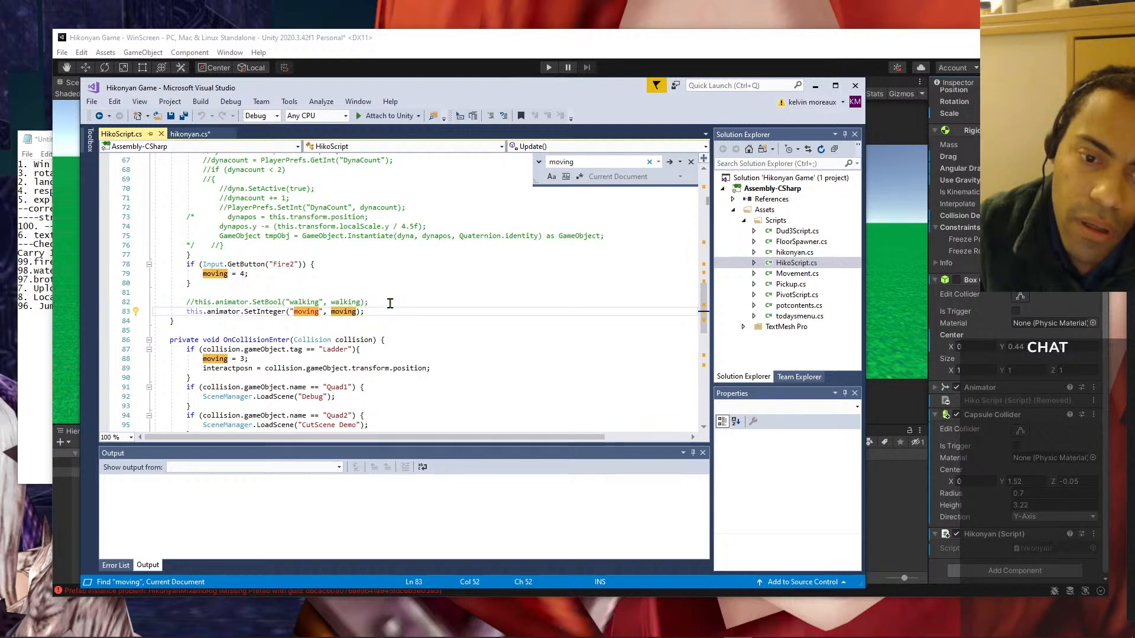
pyautogui.keyDown('shift'); pyautogui.click(384, 302); pyautogui.keyUp('shift')
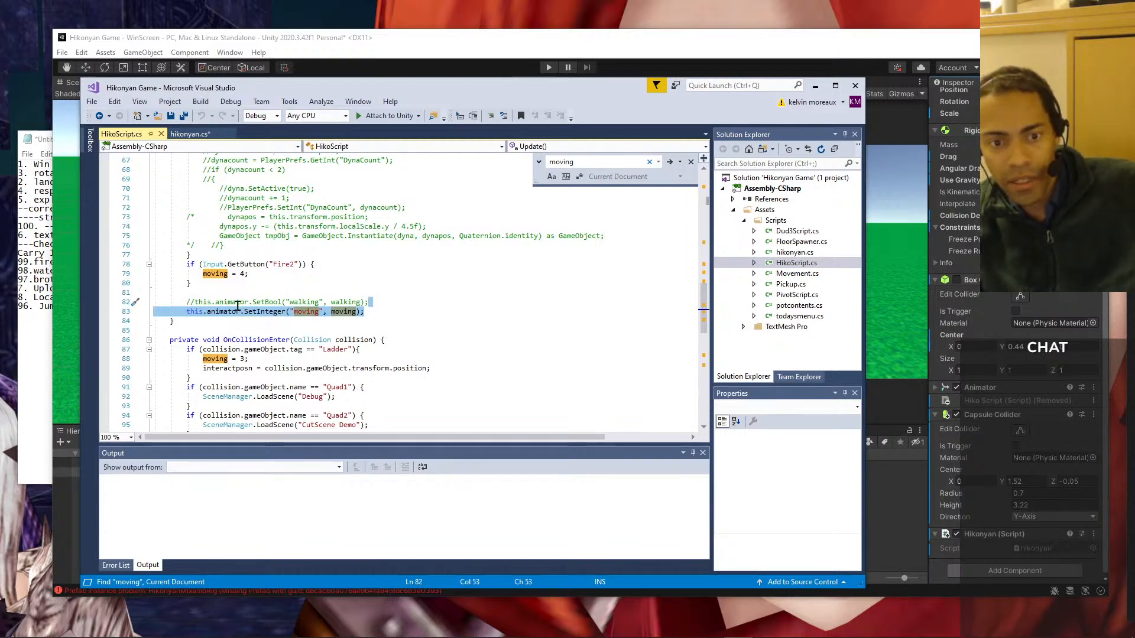
pyautogui.moveTo(703, 317)
pyautogui.mouseDown()
pyautogui.moveTo(699, 247)
pyautogui.moveTo(698, 303)
pyautogui.mouseUp()
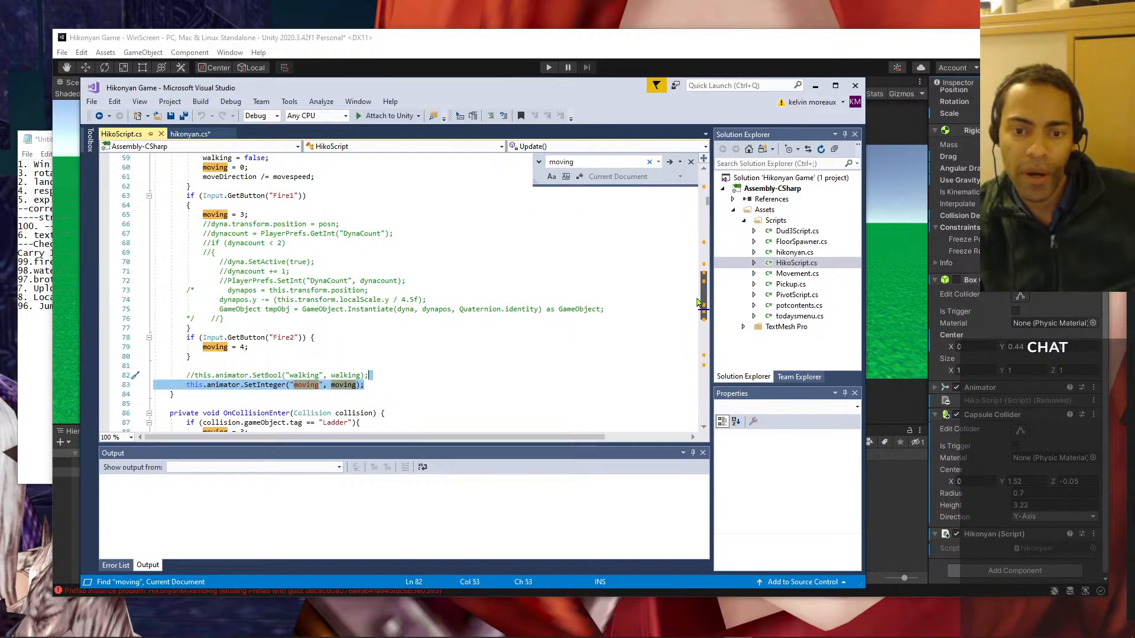
pyautogui.moveTo(698, 302); pyautogui.dragTo(661, 189)
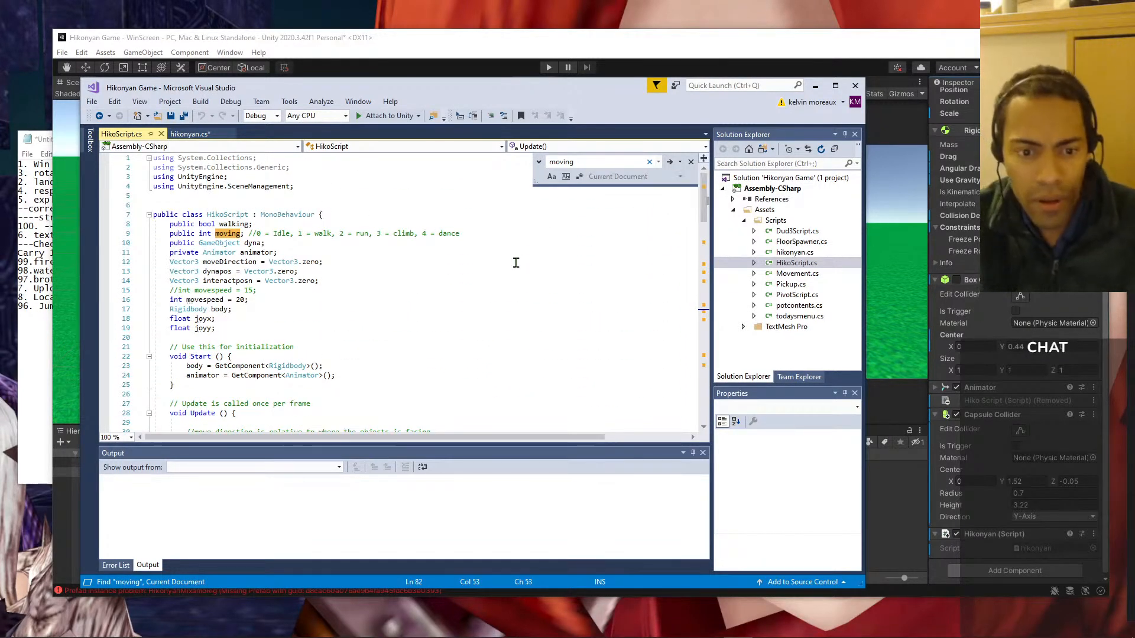
# - Copy the line "animator = GetComponent<Animator>();" from HikoScript.cs into the Start method of hikonyan.cs, above the moving assignment
pyautogui.scroll(-2, 335, 327)
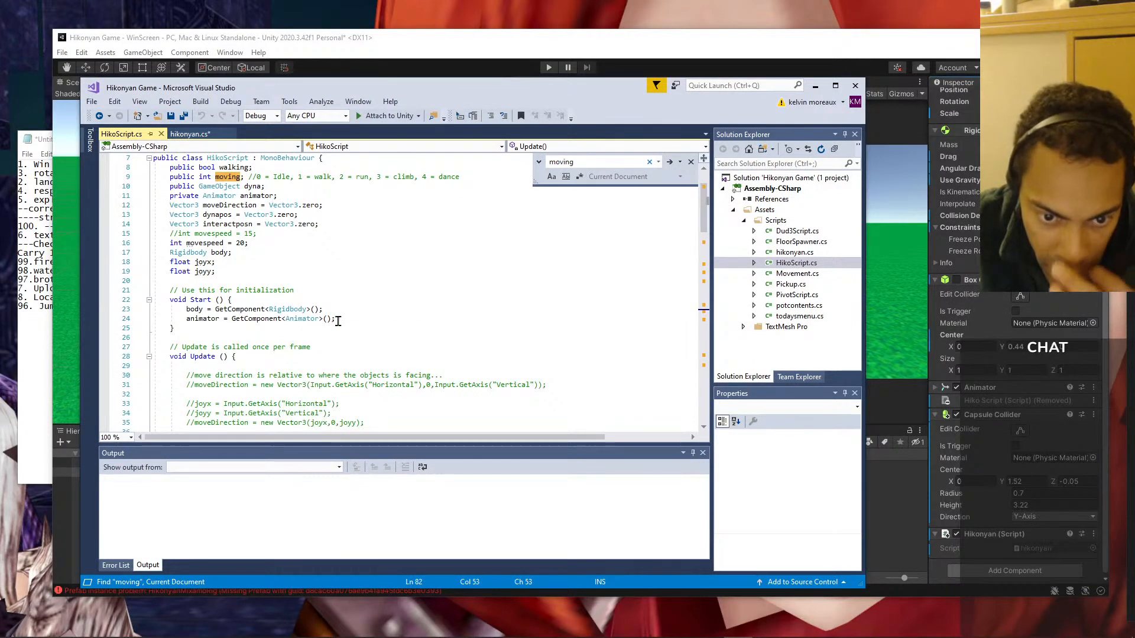
pyautogui.moveTo(335, 320); pyautogui.dragTo(343, 312)
pyautogui.hotkey('ctrl', 'c')
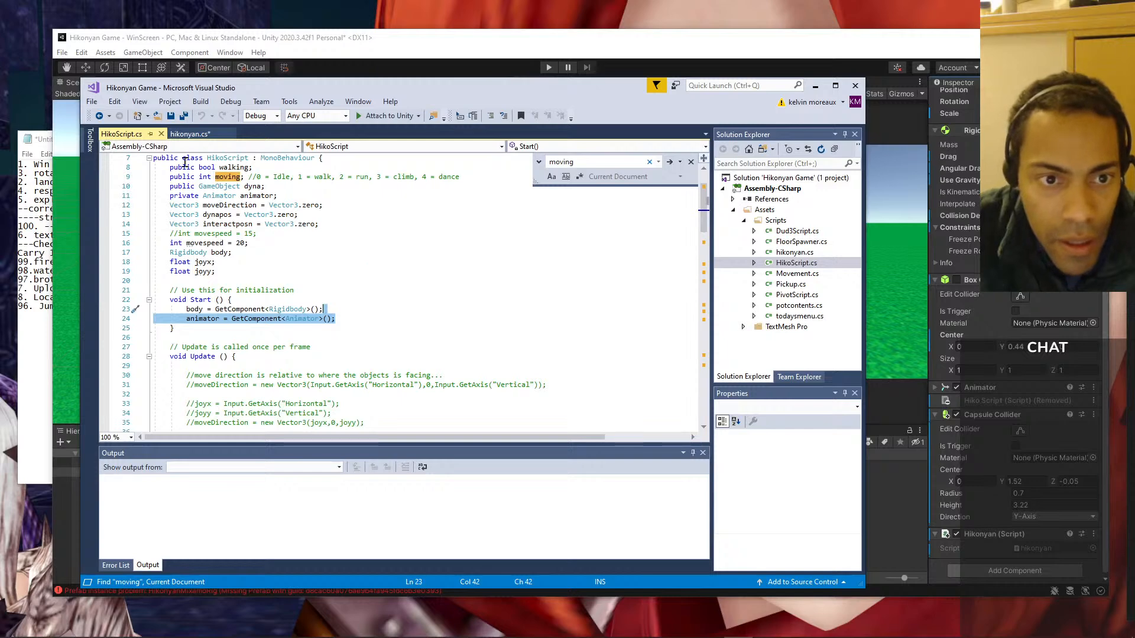
pyautogui.click(190, 134)
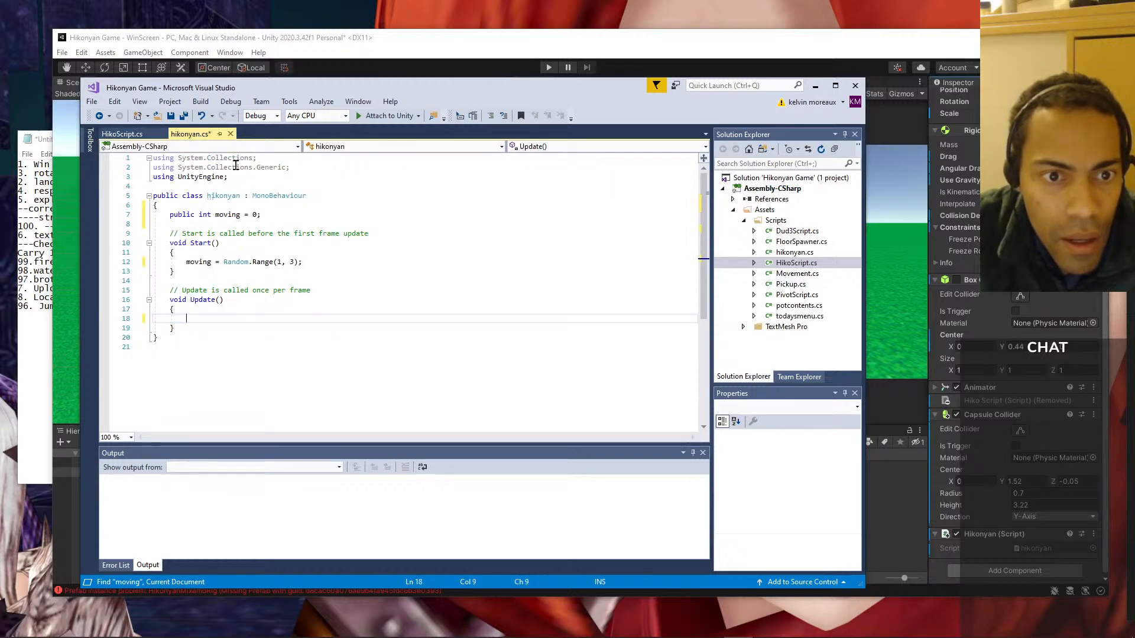
pyautogui.click(137, 134)
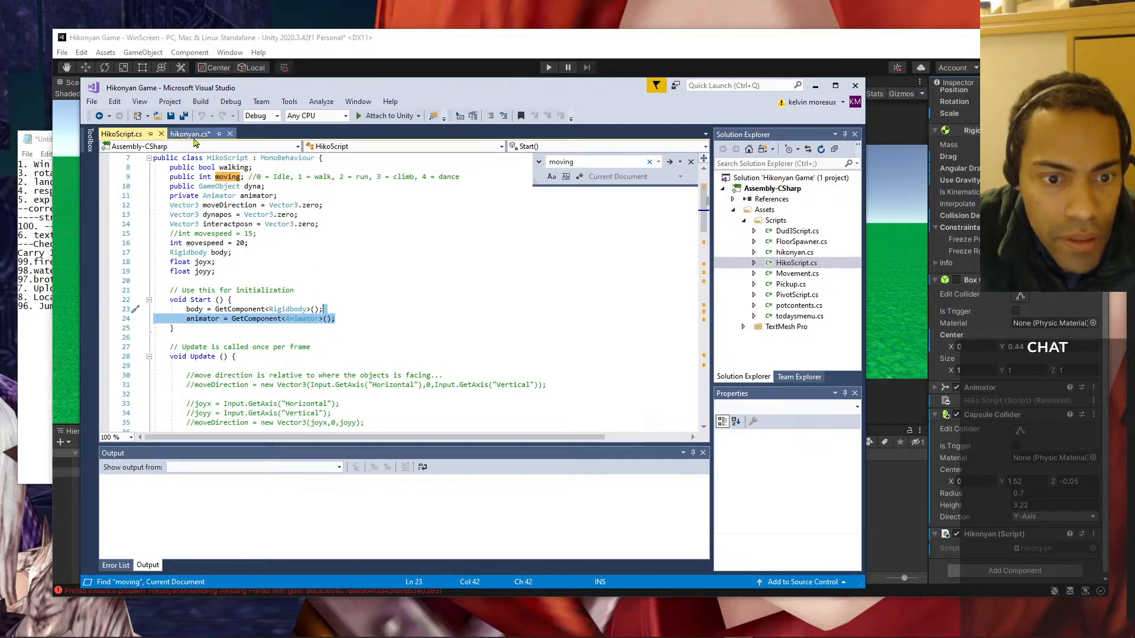
pyautogui.scroll(1, 279, 293)
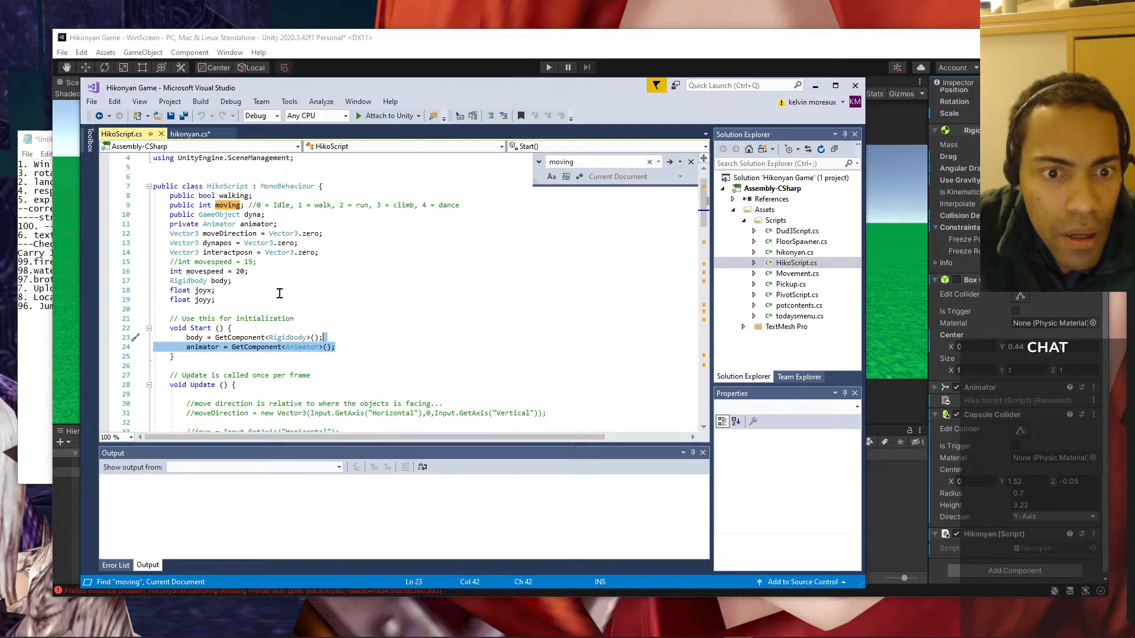
pyautogui.click(189, 135)
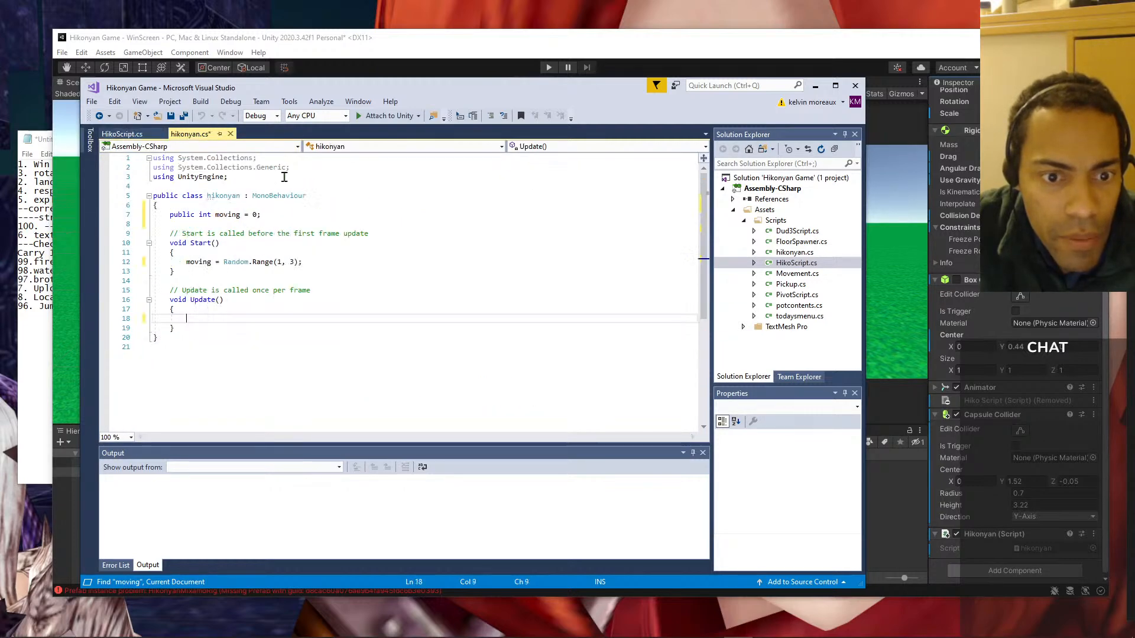
pyautogui.click(346, 263)
pyautogui.click(328, 246)
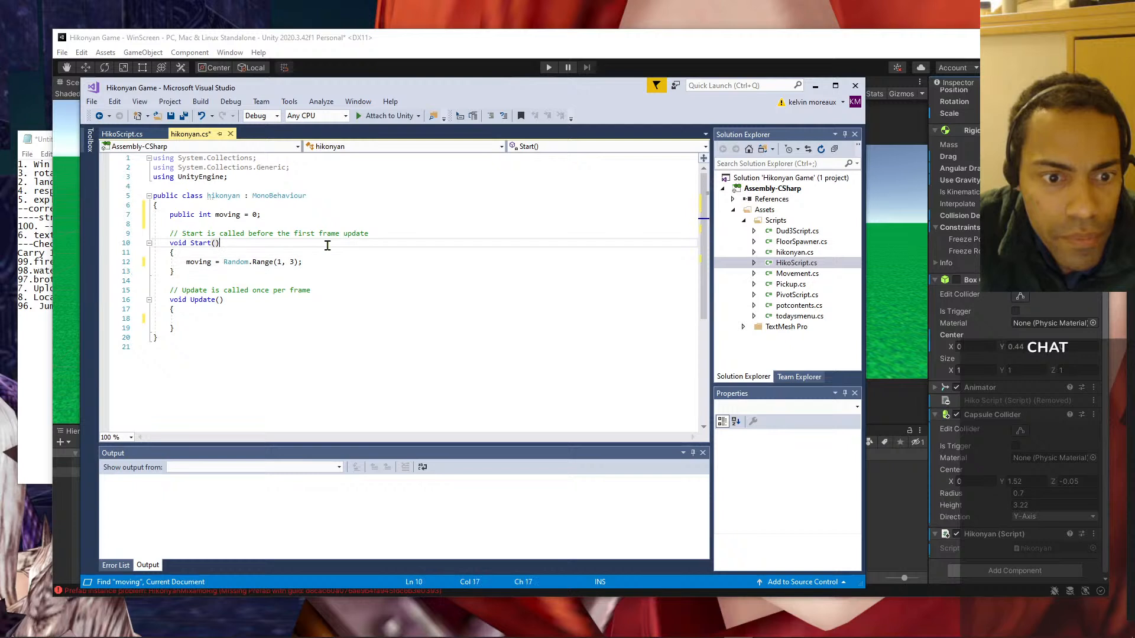
pyautogui.click(329, 252)
pyautogui.press('Return')
pyautogui.hotkey('ctrl', 'v')
# - Declare the field "private Animator animator;" below the moving variable in the hikonyan class
pyautogui.click(283, 225)
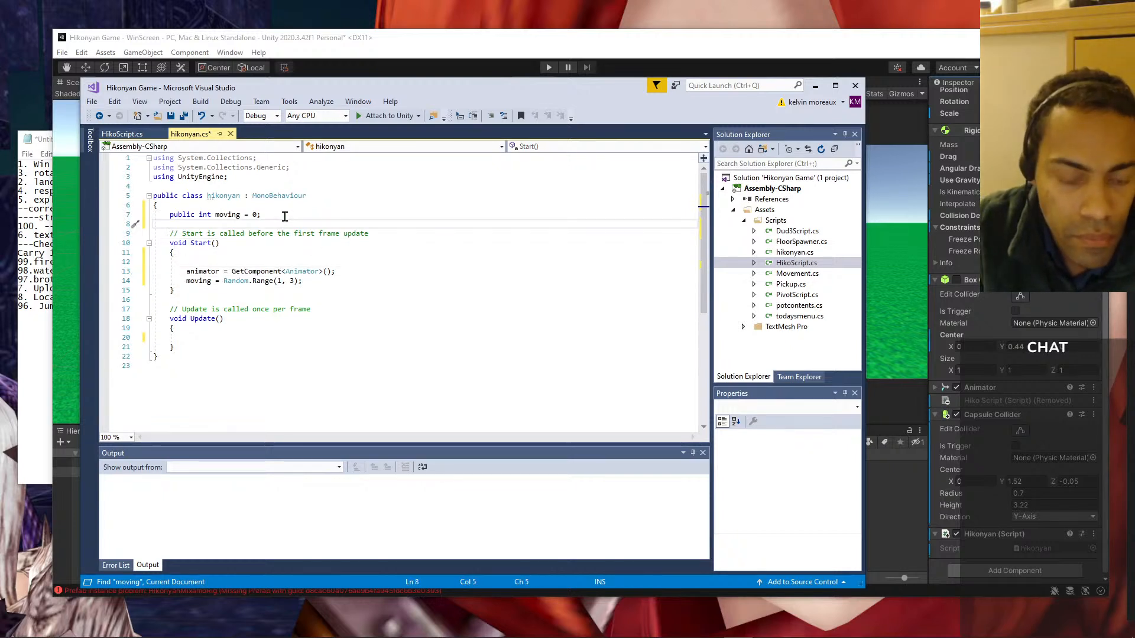
pyautogui.press('Return')
pyautogui.write('private a')
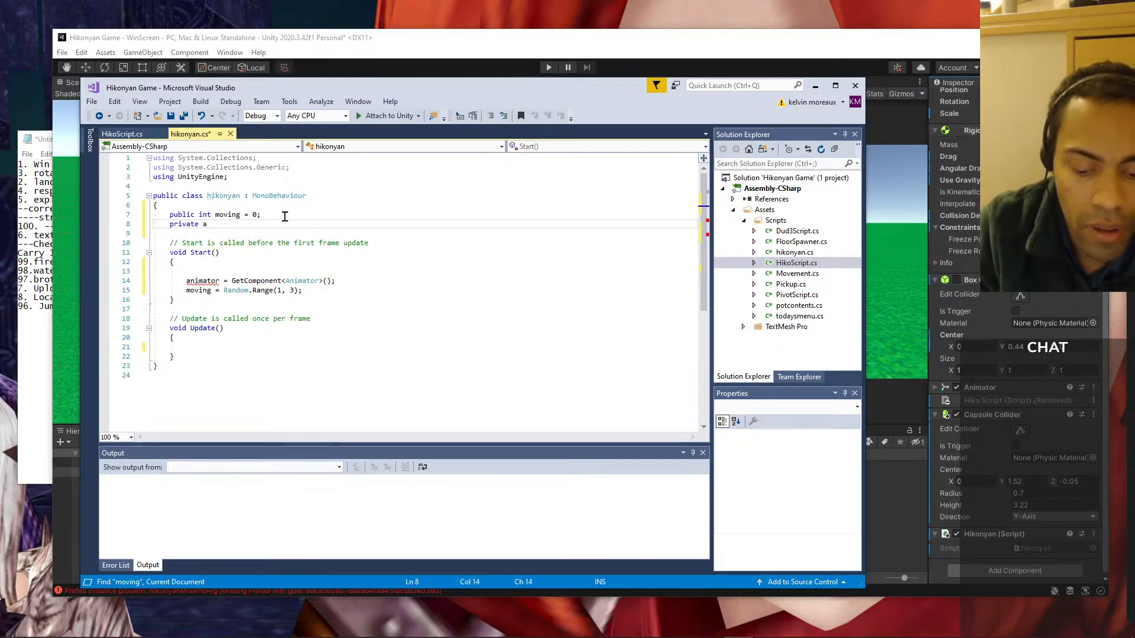
pyautogui.write('nim')
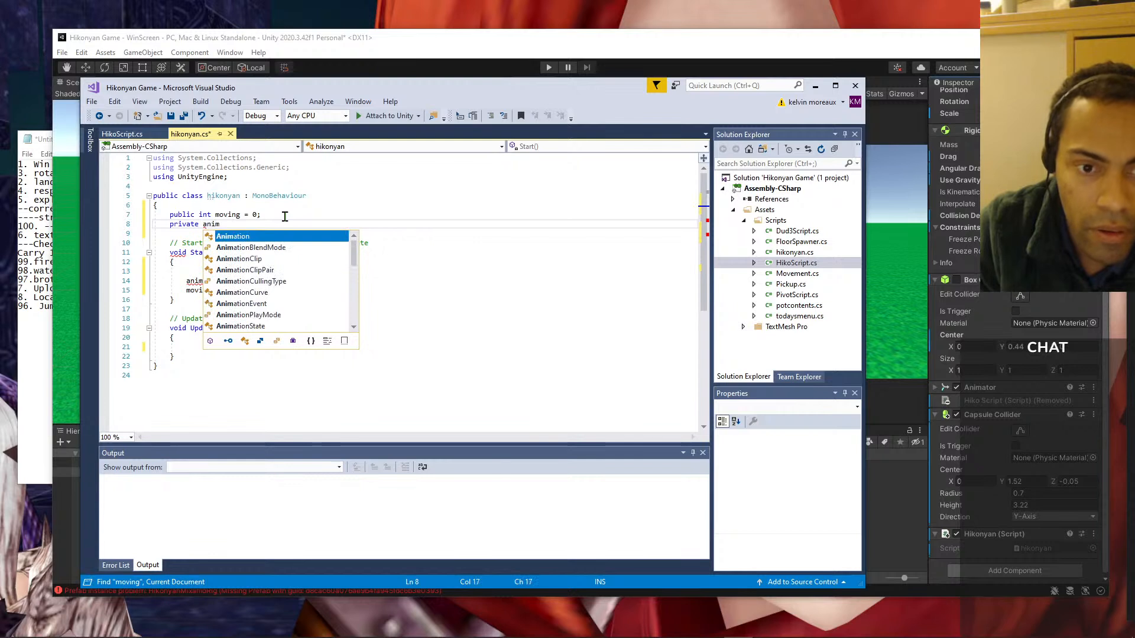
pyautogui.write('tor')
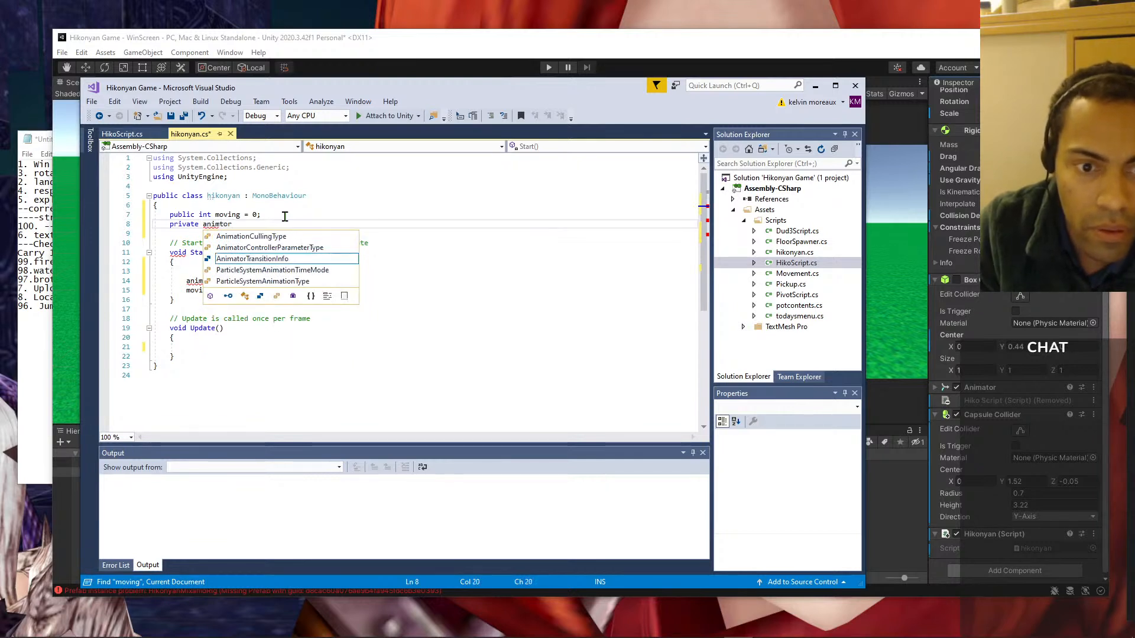
pyautogui.press('Left')
pyautogui.press('Left')
pyautogui.press('Left')
pyautogui.write('a')
pyautogui.press('Tab')
pyautogui.write('anima')
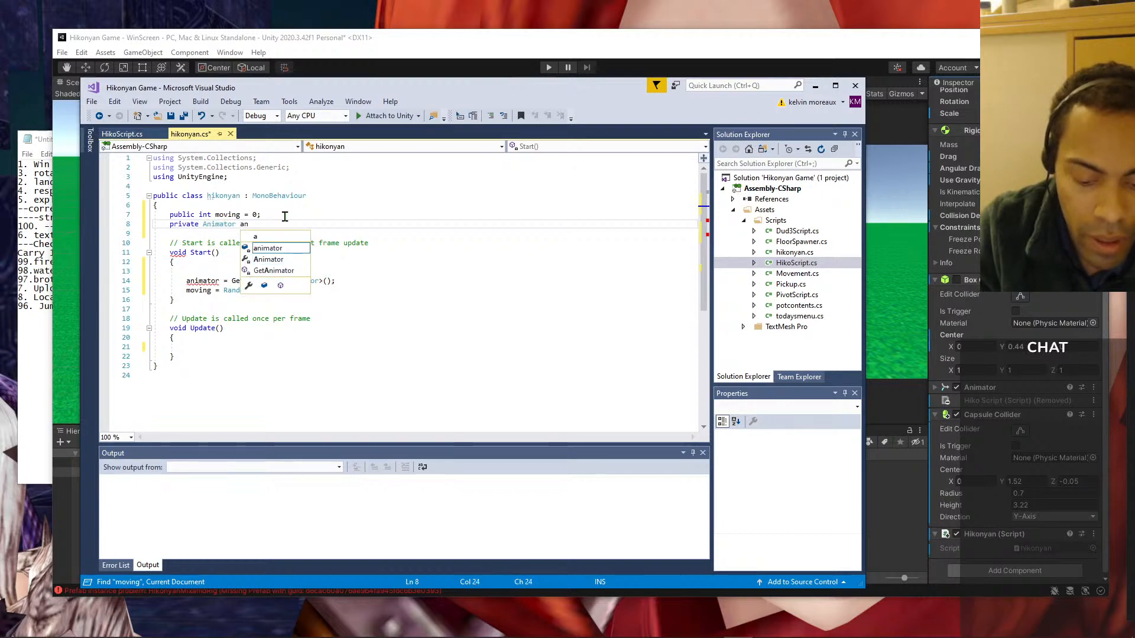
pyautogui.write('tor;')
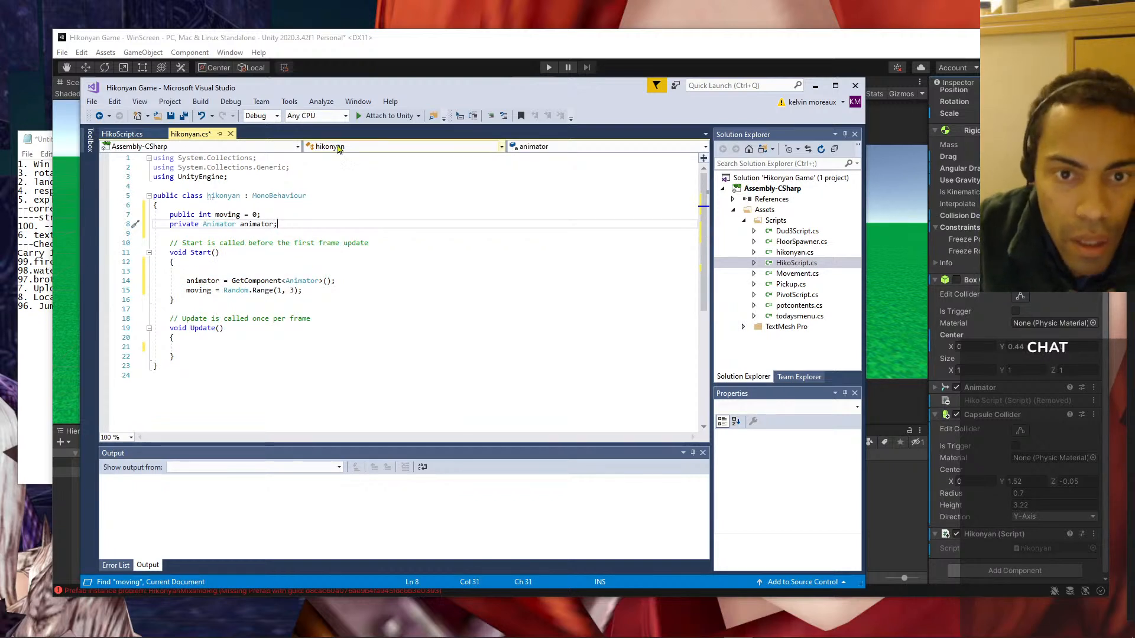
# - Search HikoScript.cs for "animator"
pyautogui.click(136, 134)
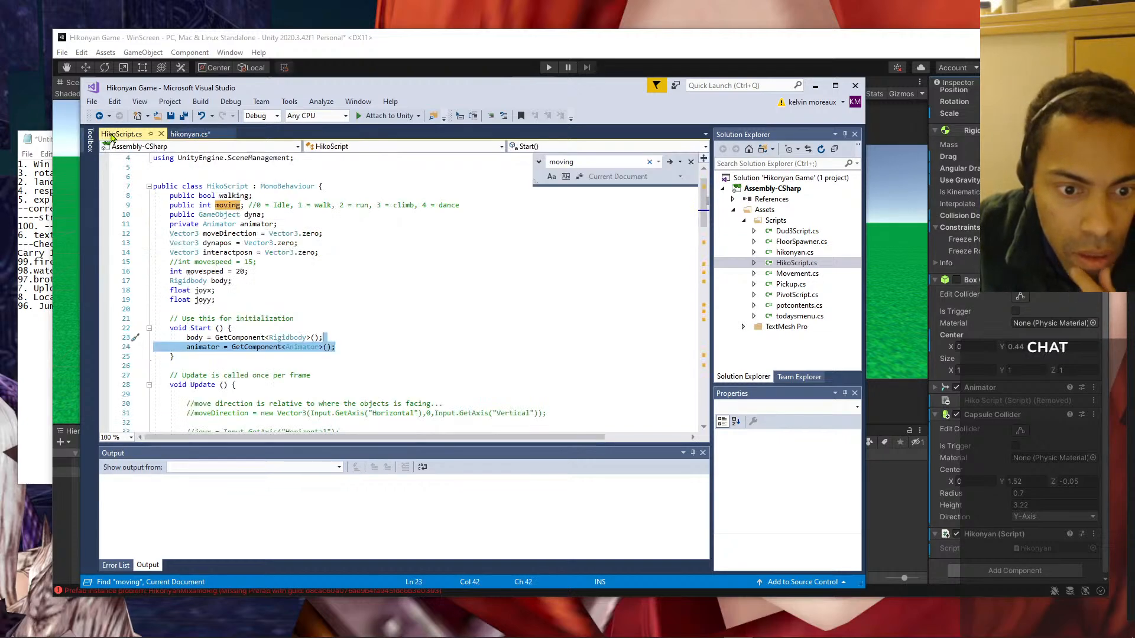
pyautogui.hotkey('ctrl', 'f')
pyautogui.write('anim')
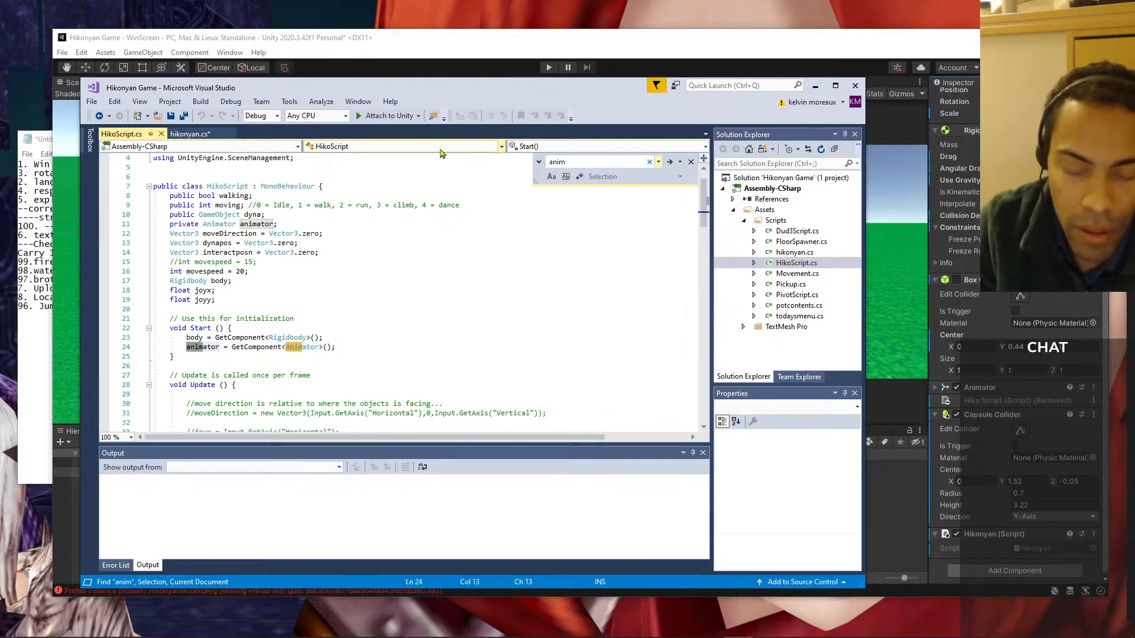
pyautogui.write('ator')
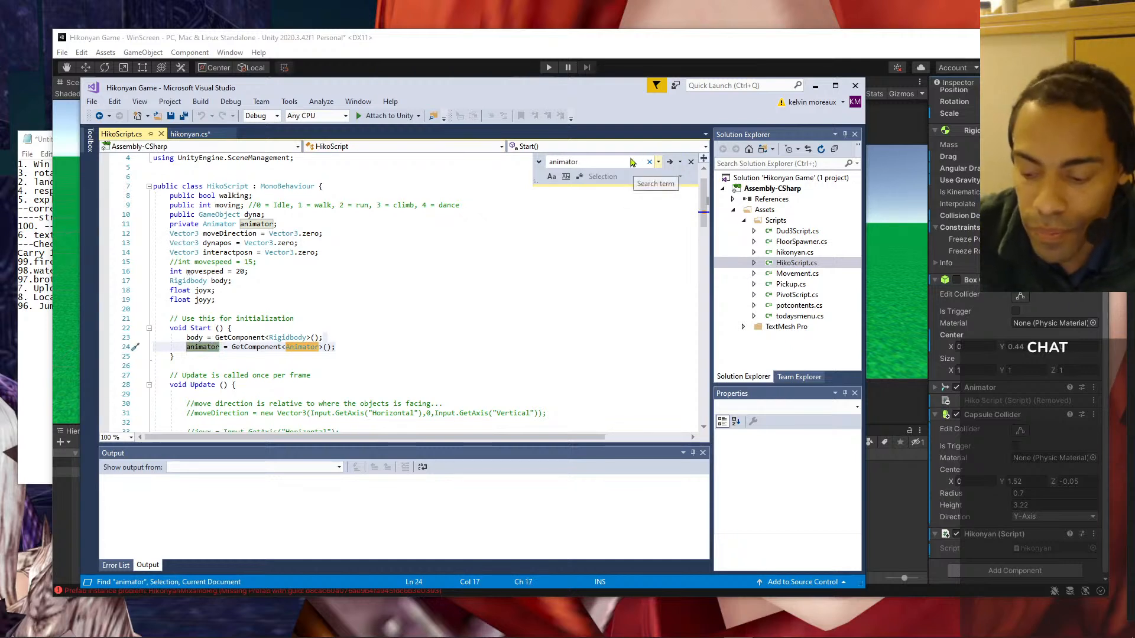
pyautogui.press('Return')
pyautogui.press('Return')
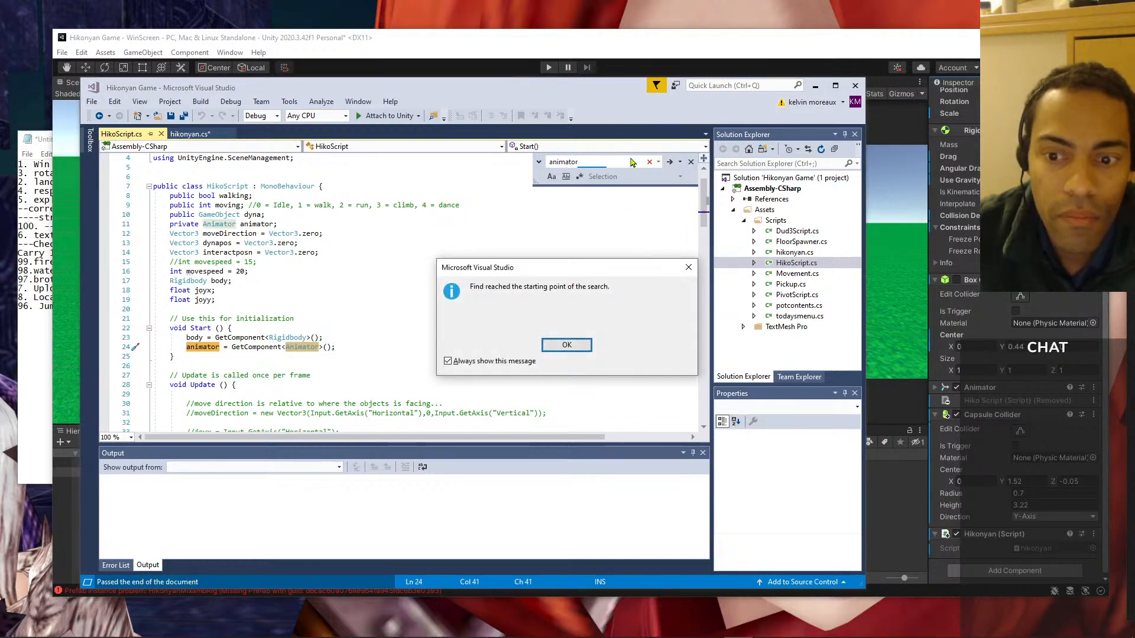
pyautogui.click(561, 345)
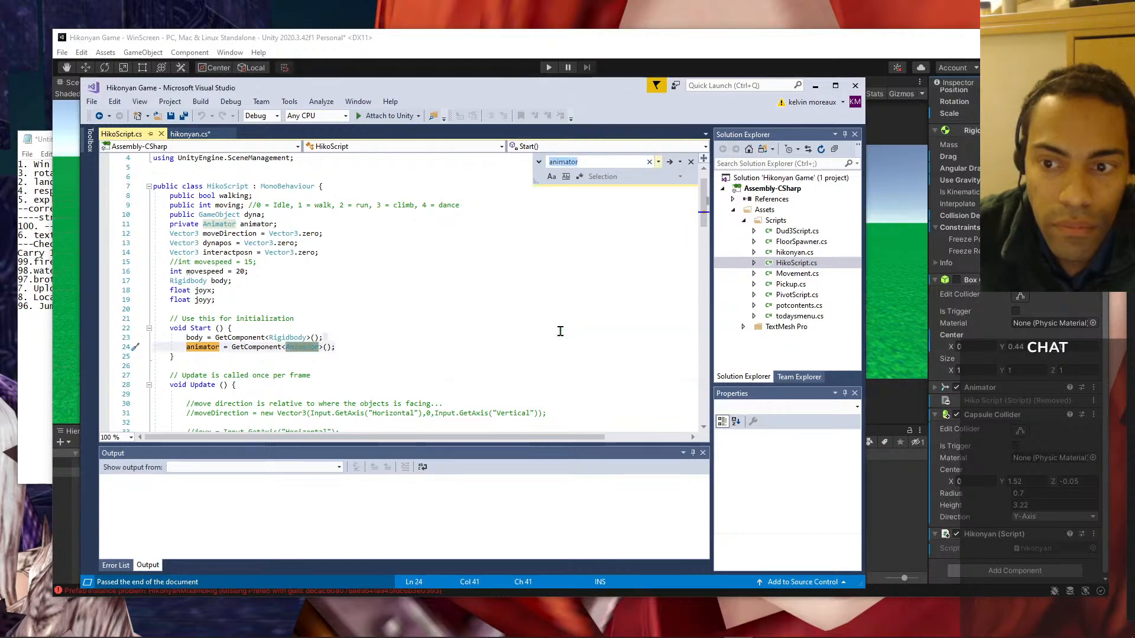
# - Read through HikoScript.cs from the variable declarations to the collision methods, checking how the animator is used
pyautogui.scroll(-8, 393, 309)
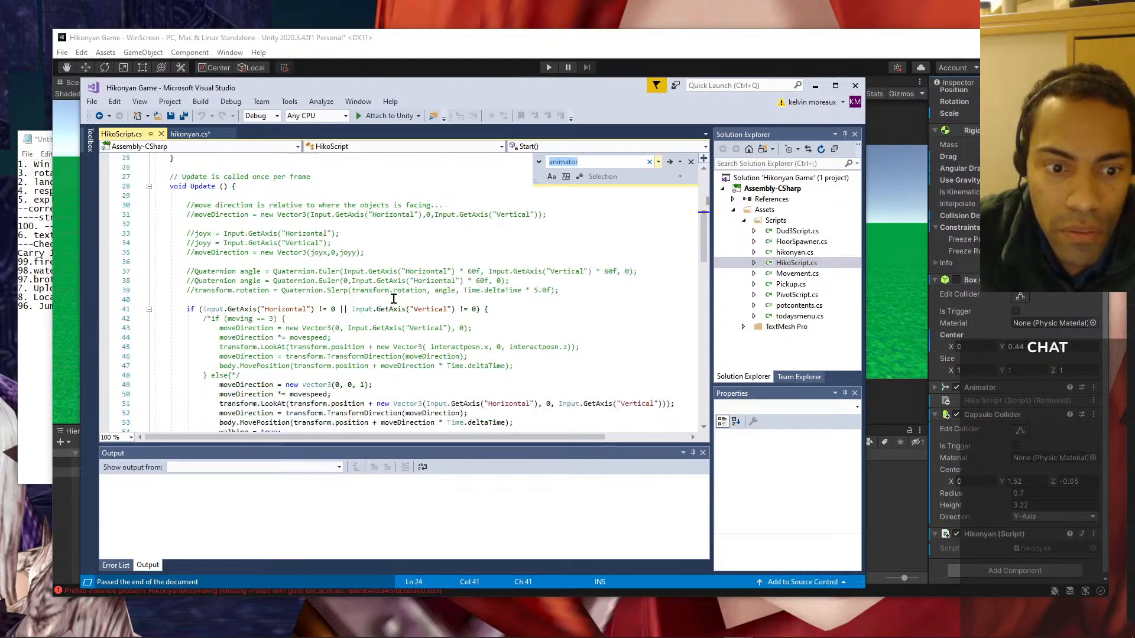
pyautogui.scroll(-3, 475, 280)
pyautogui.moveTo(703, 269); pyautogui.dragTo(716, 352)
pyautogui.scroll(20, 649, 189)
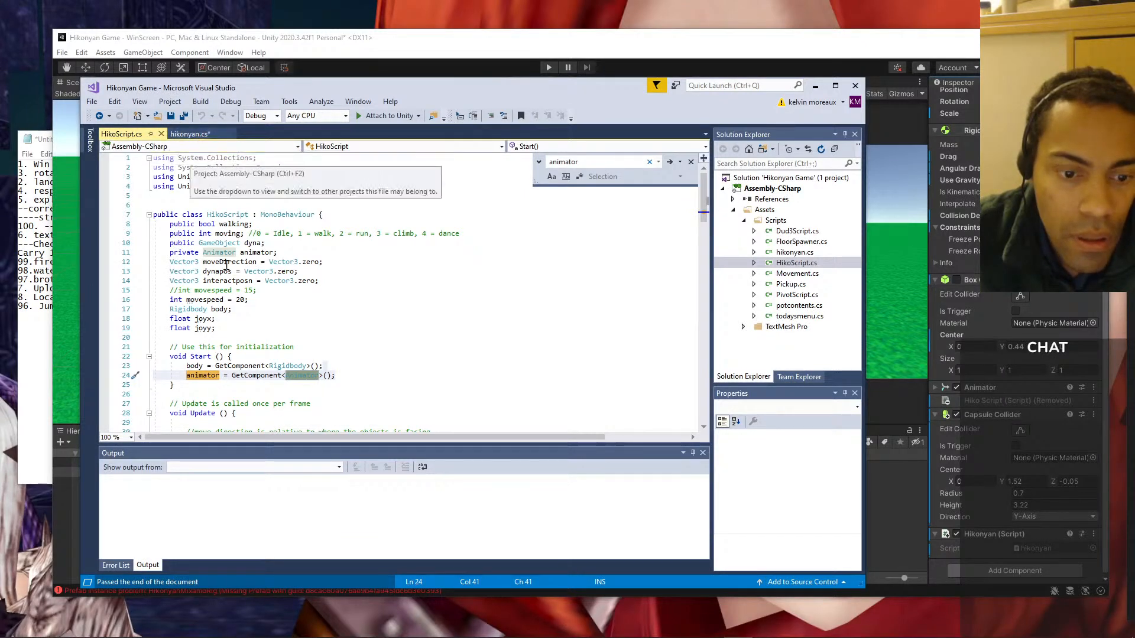
pyautogui.scroll(-6, 224, 321)
pyautogui.scroll(-7, 224, 311)
pyautogui.moveTo(703, 269); pyautogui.dragTo(731, 376)
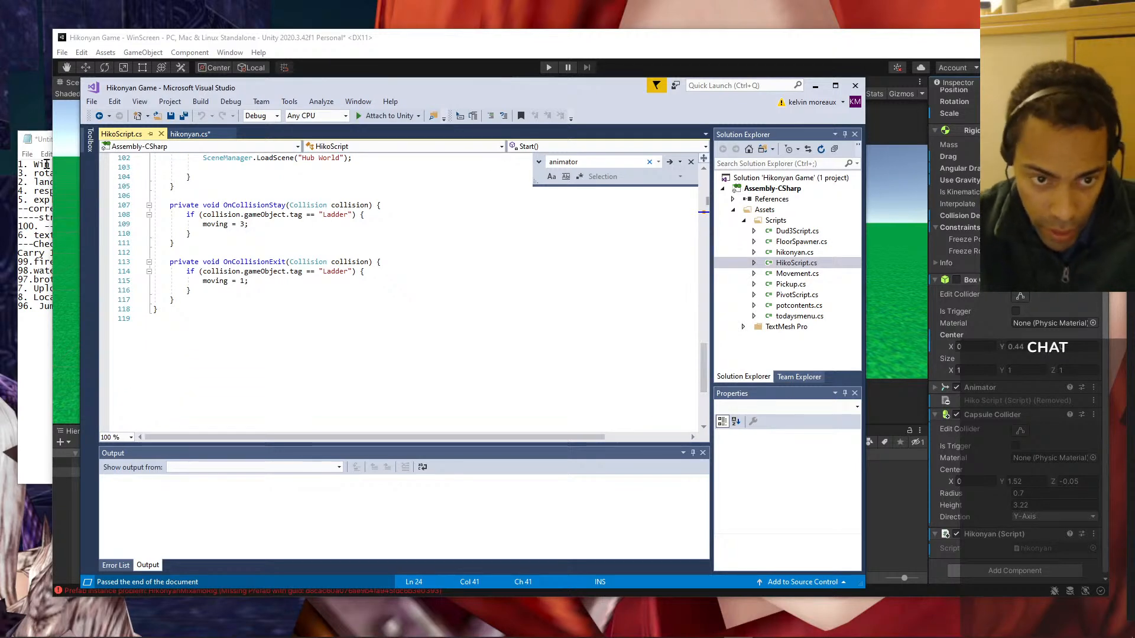
# - Remove the blank line above the animator assignment in the Start method of hikonyan.cs
pyautogui.click(184, 138)
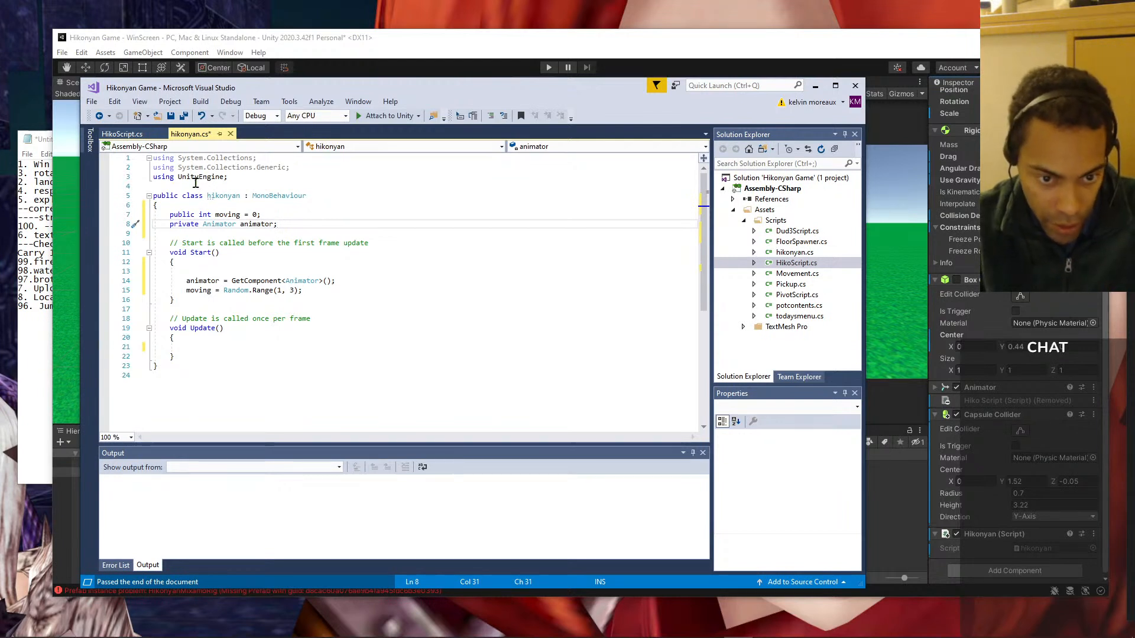
pyautogui.moveTo(206, 273); pyautogui.dragTo(204, 262)
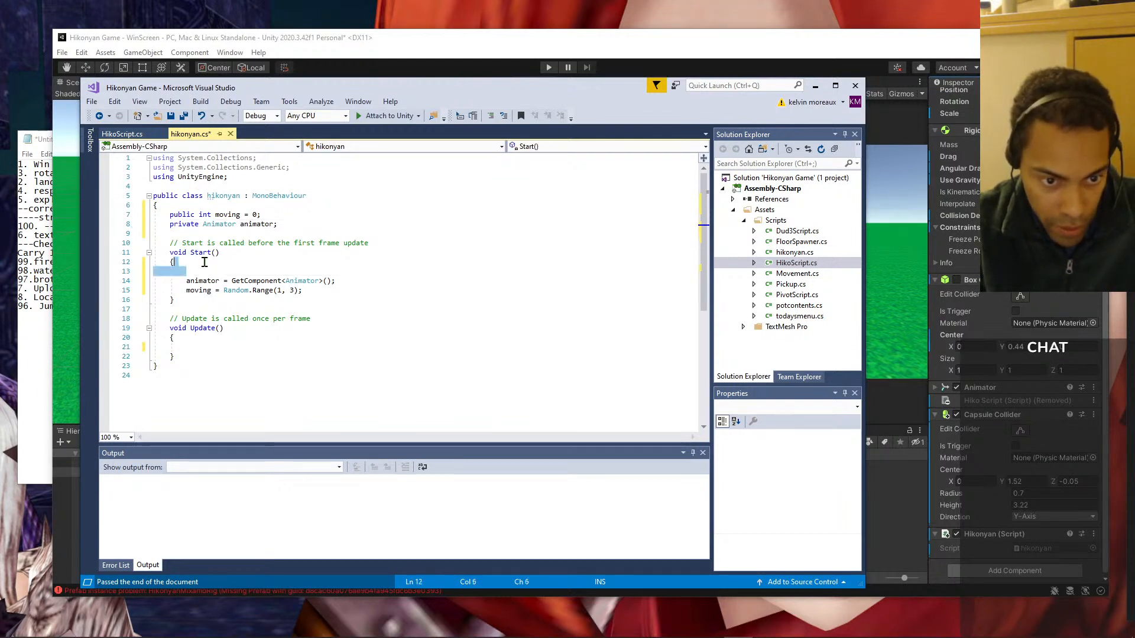
pyautogui.press('BackSpace')
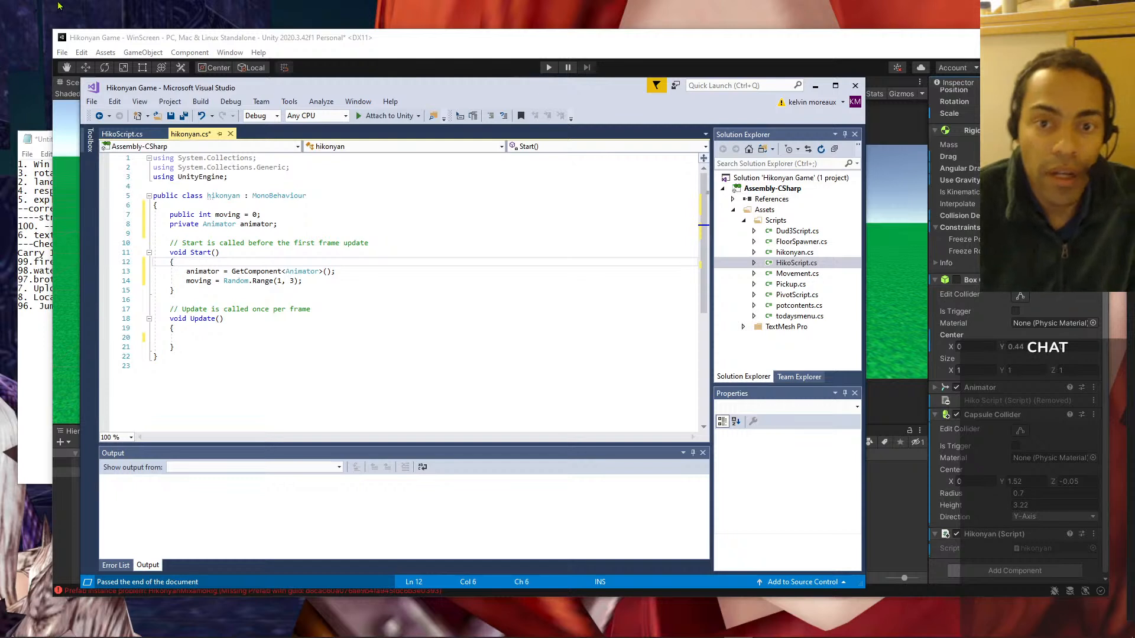
# - Save and build the scripts using Attach to Unity, and cancel the Unity instance selection
pyautogui.click(393, 116)
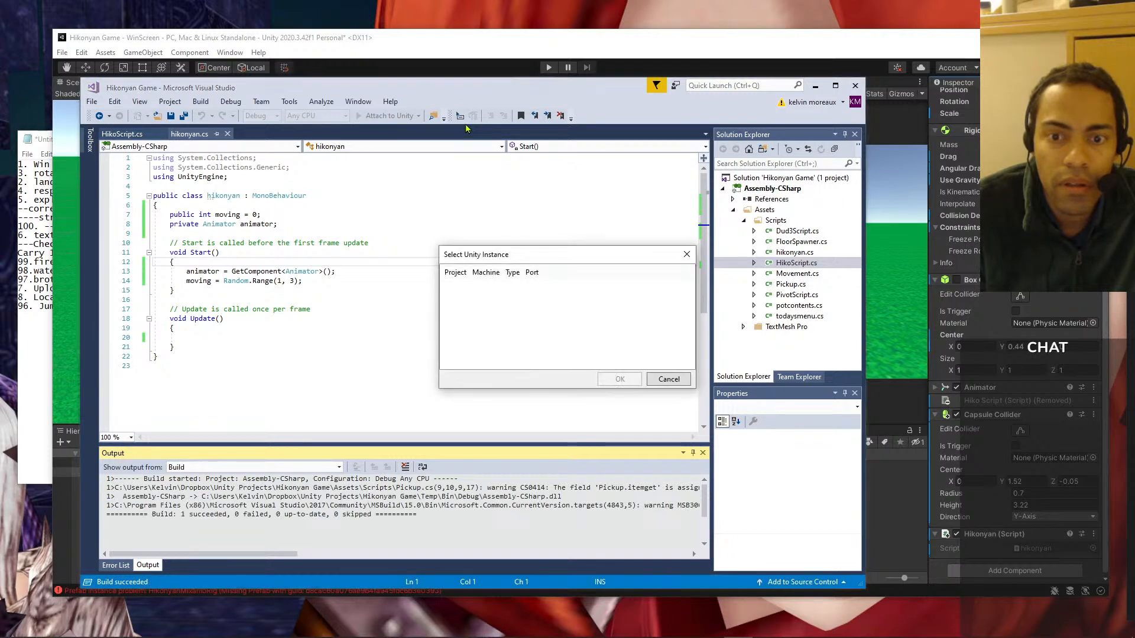
pyautogui.click(668, 380)
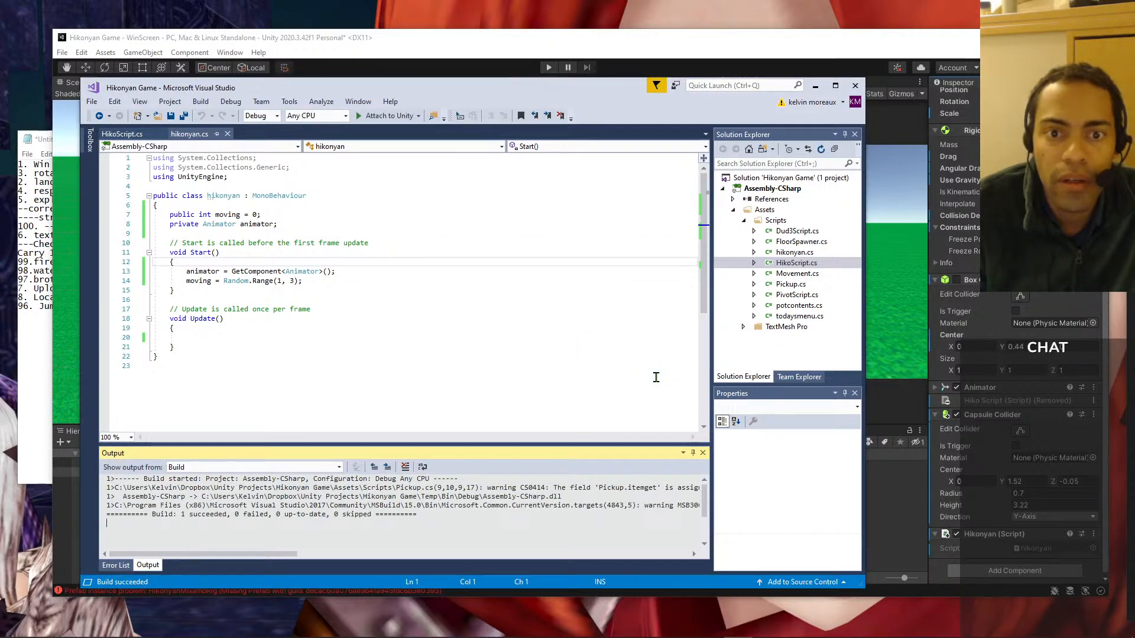
pyautogui.click(417, 115)
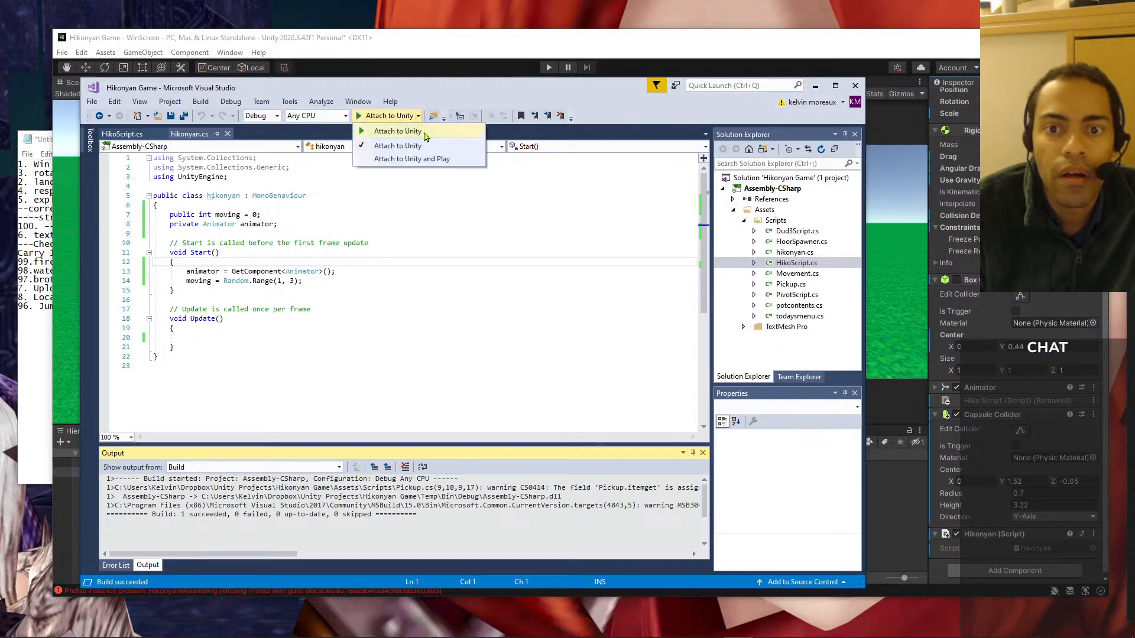
pyautogui.click(423, 90)
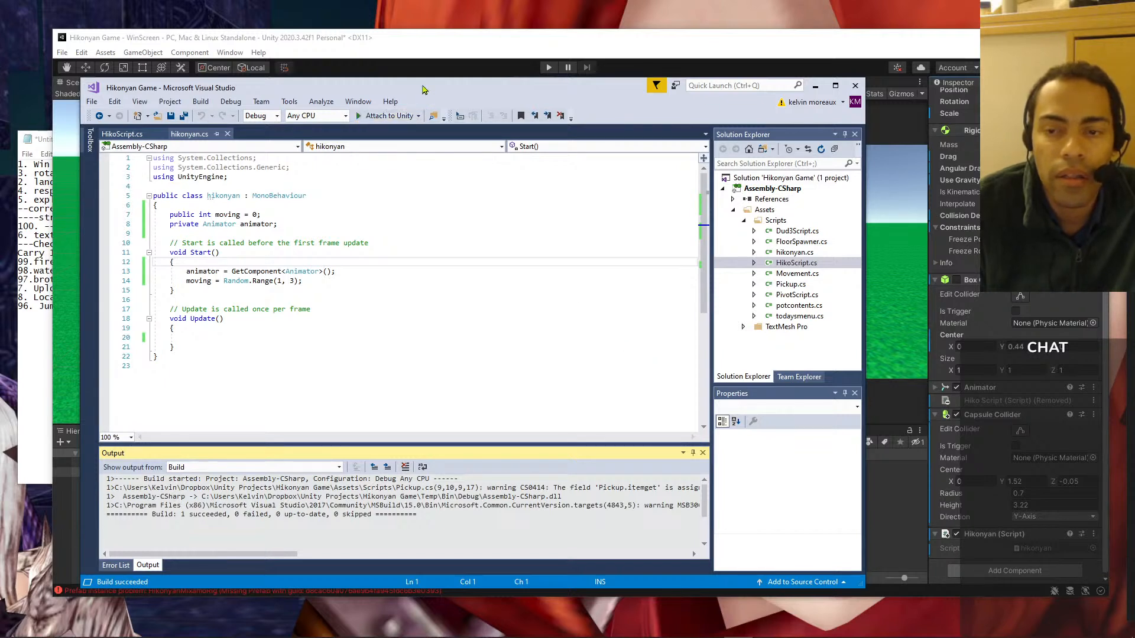
# - Switch to Unity so the scripts recompile, clear the object selection, and view the character up close in the scene
pyautogui.click(68, 294)
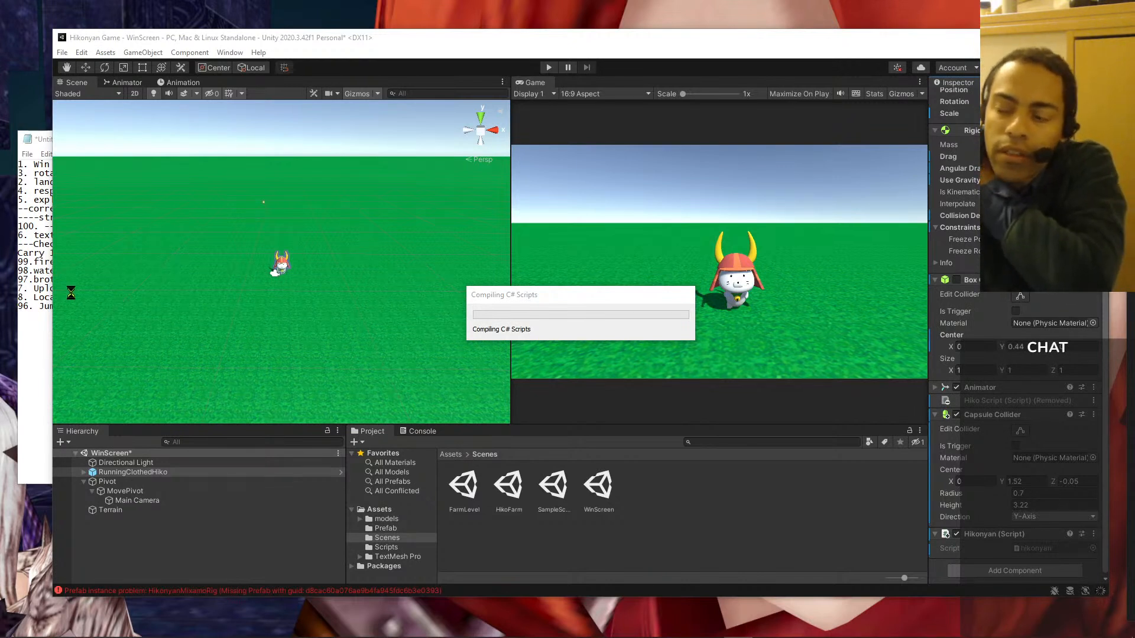
pyautogui.click(72, 298)
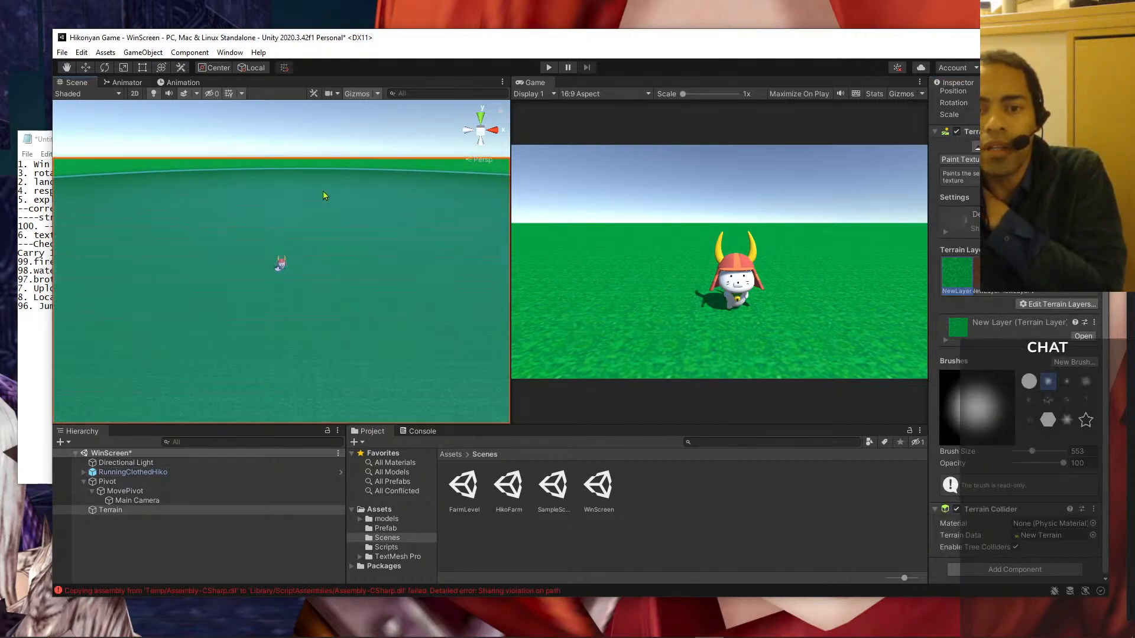
pyautogui.click(329, 138)
pyautogui.scroll(10, 290, 319)
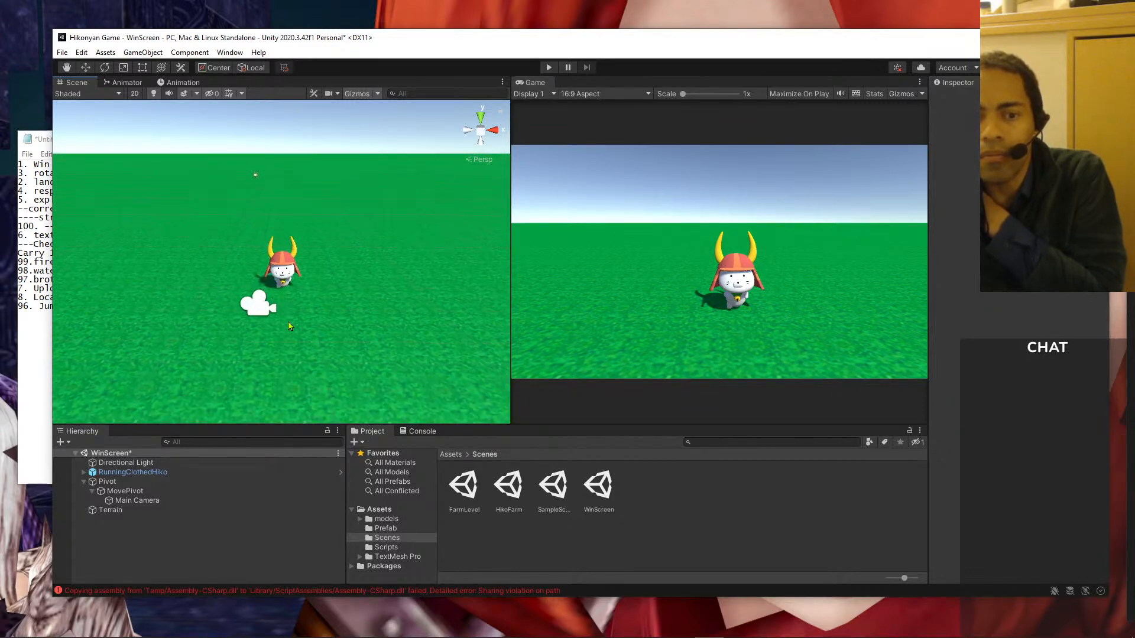
pyautogui.scroll(3, 289, 326)
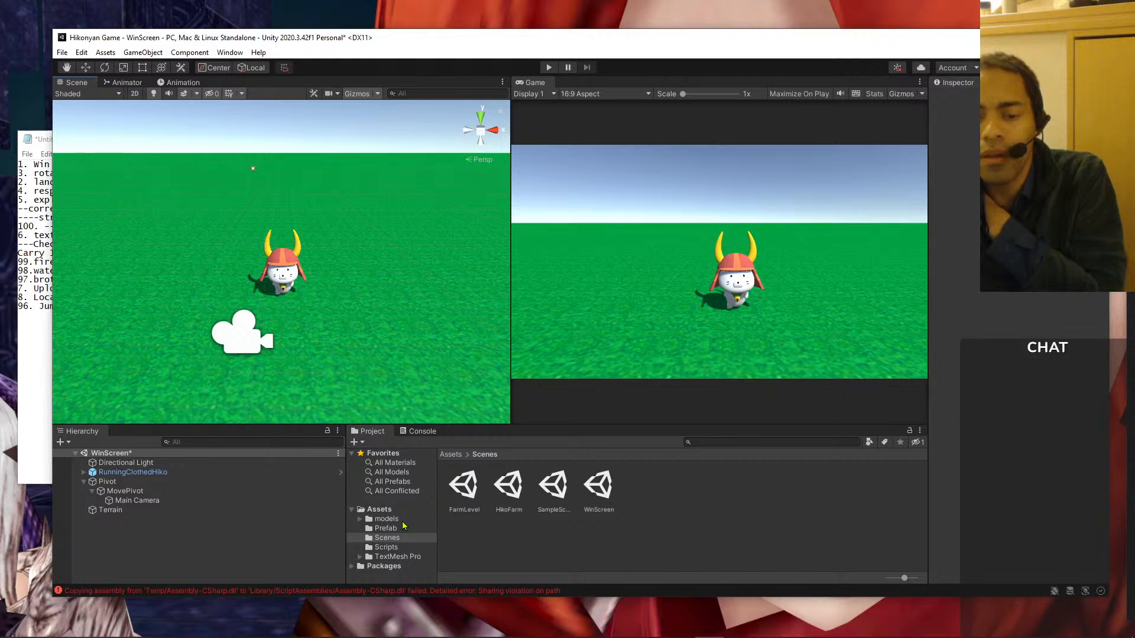
# - Open the models folder under Assets and look through its contents
pyautogui.click(378, 509)
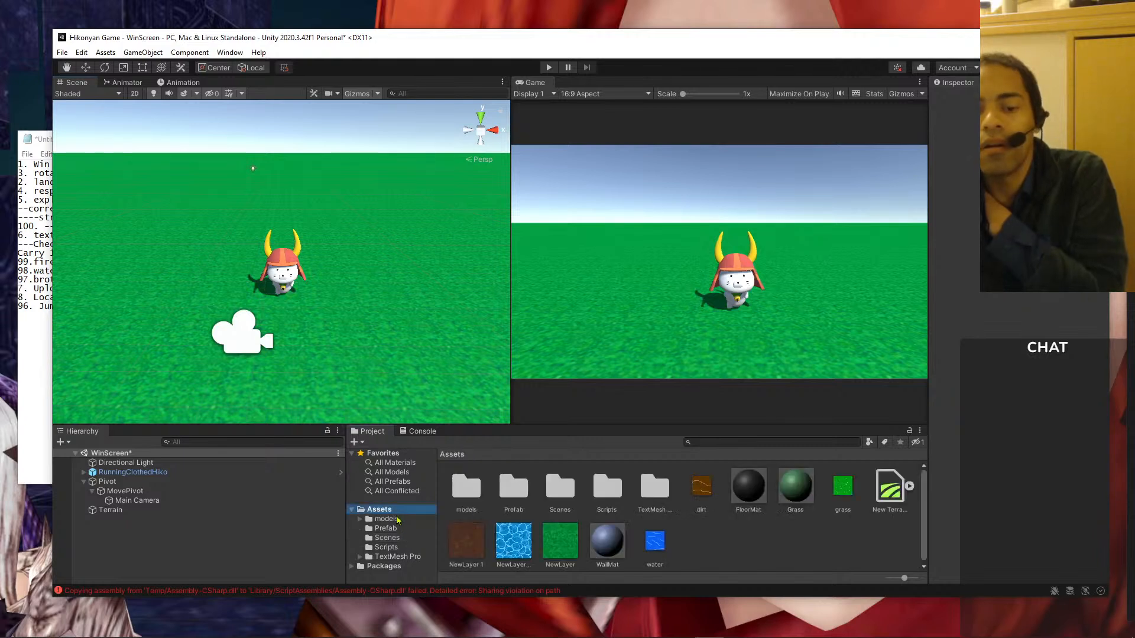
pyautogui.click(363, 521)
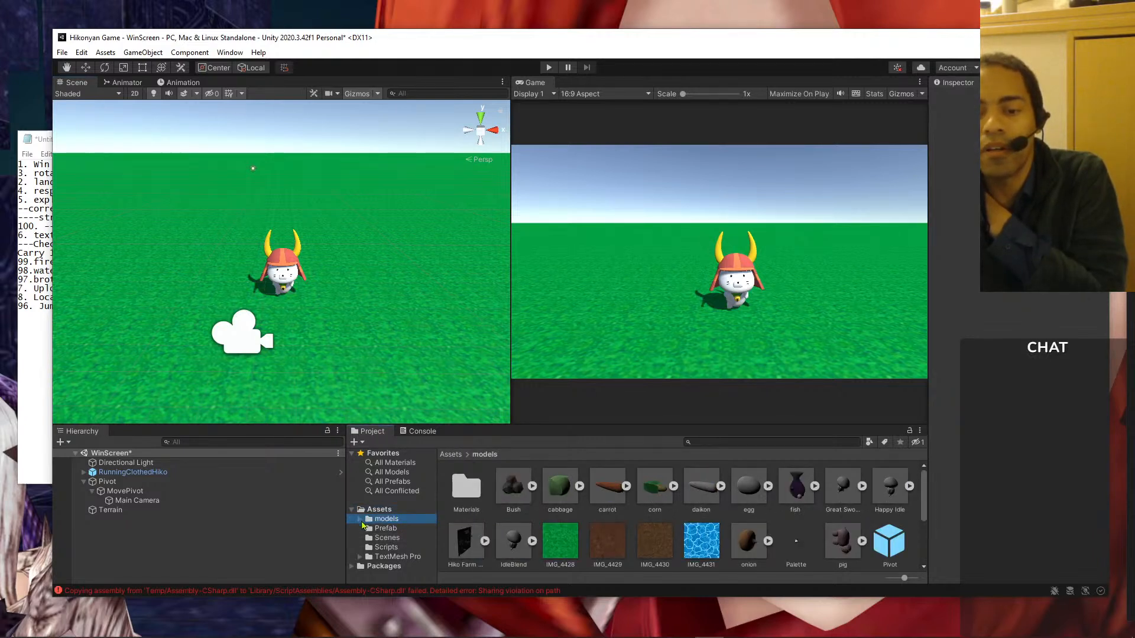
pyautogui.moveTo(924, 509)
pyautogui.mouseDown()
pyautogui.moveTo(929, 551)
pyautogui.moveTo(928, 492)
pyautogui.mouseUp()
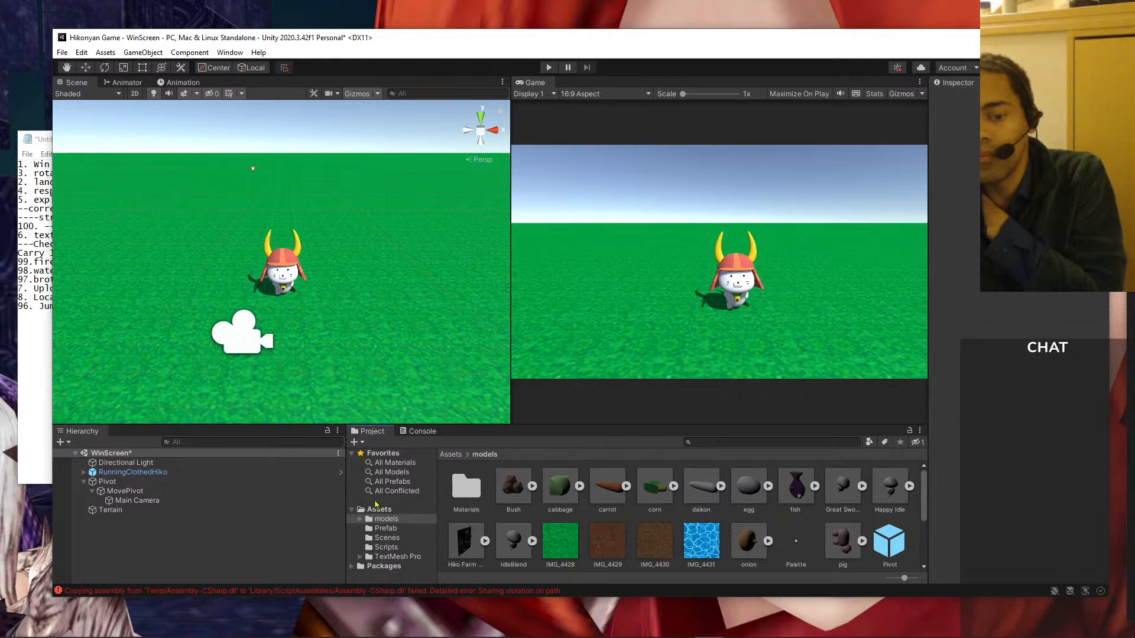
# - Look through the contents of the Assets subfolders, including models, Prefab, Scenes and Scripts, and the Packages folder
pyautogui.click(381, 510)
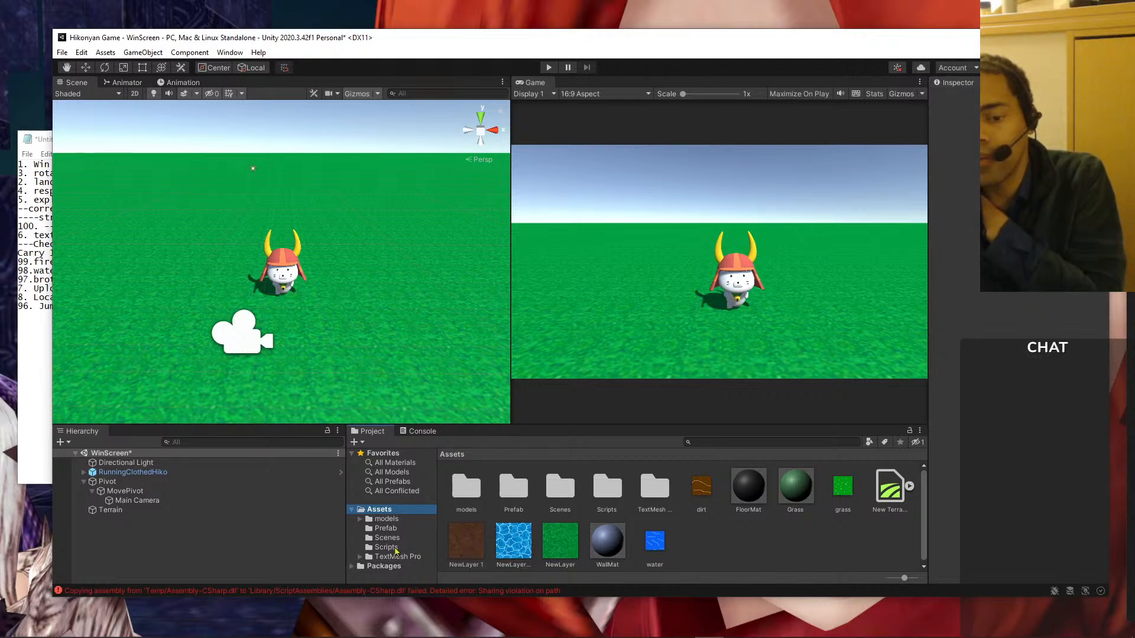
pyautogui.click(386, 519)
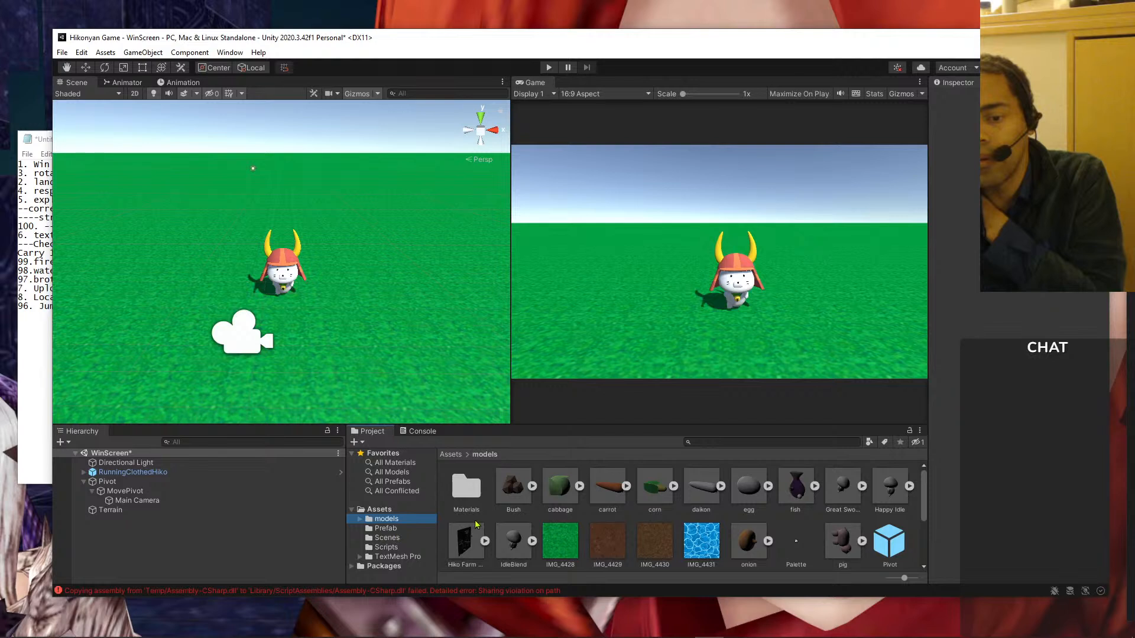
pyautogui.scroll(-4, 483, 506)
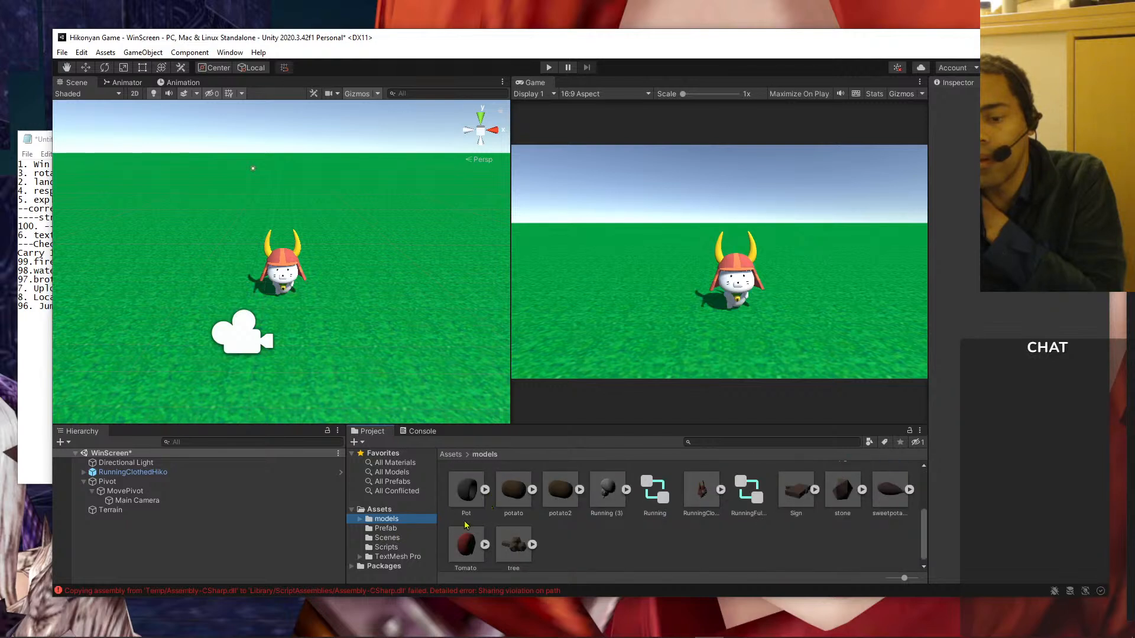
pyautogui.click(386, 529)
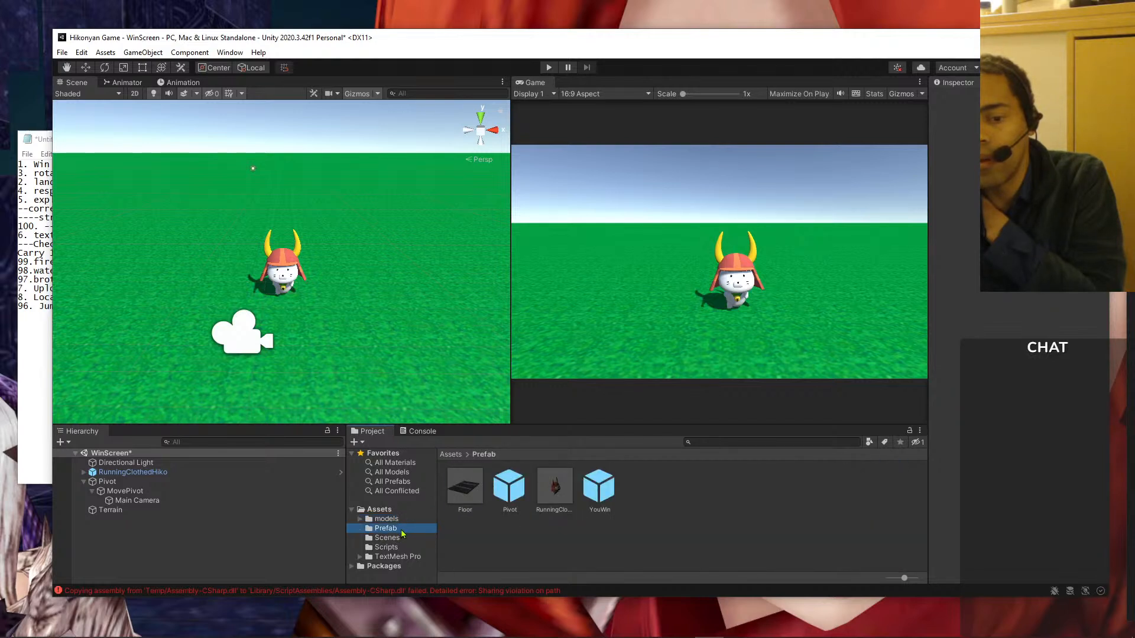
pyautogui.click(400, 539)
pyautogui.click(397, 547)
pyautogui.click(398, 556)
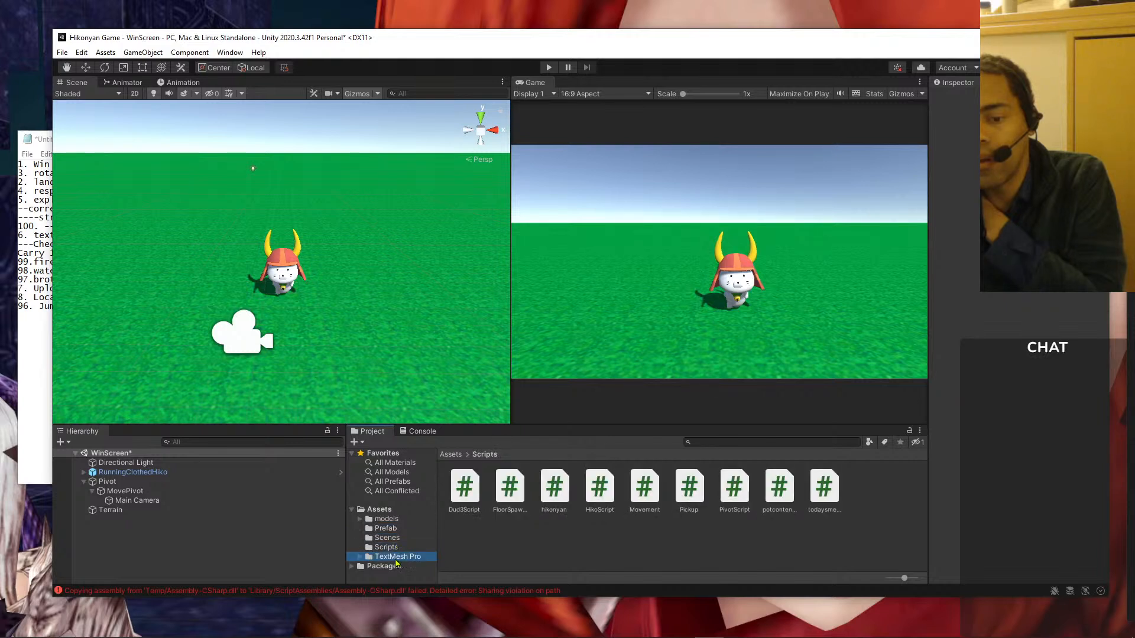
pyautogui.click(388, 566)
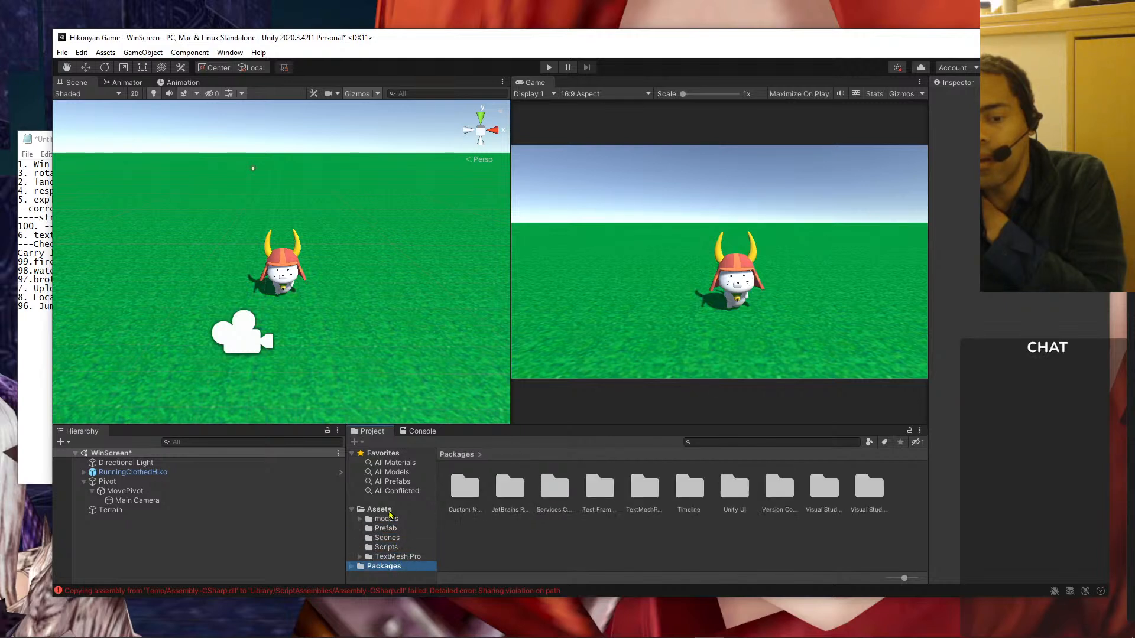
pyautogui.click(393, 511)
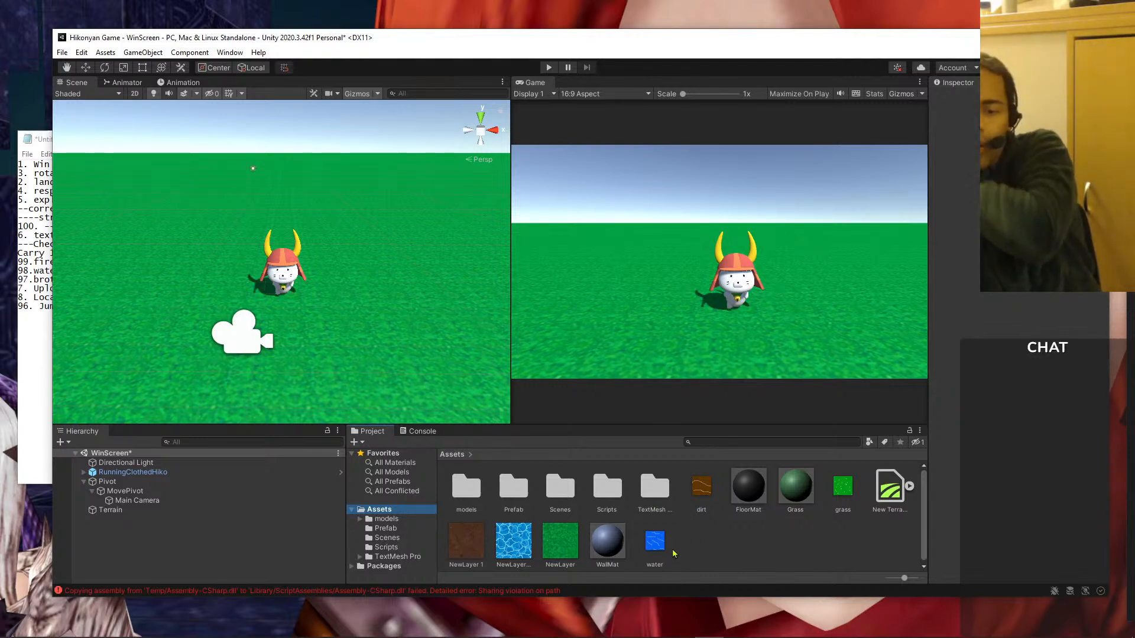
pyautogui.click(502, 496)
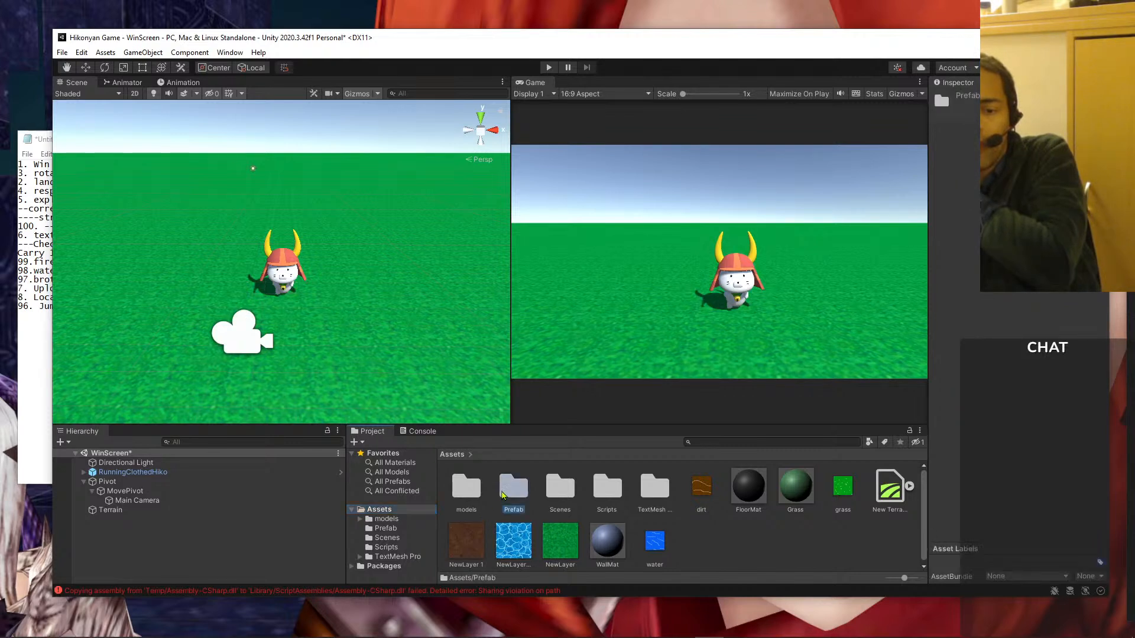
# - Find the Running and RunningFullHiko animator controllers in the models folder and select RunningFullHiko
pyautogui.click(388, 522)
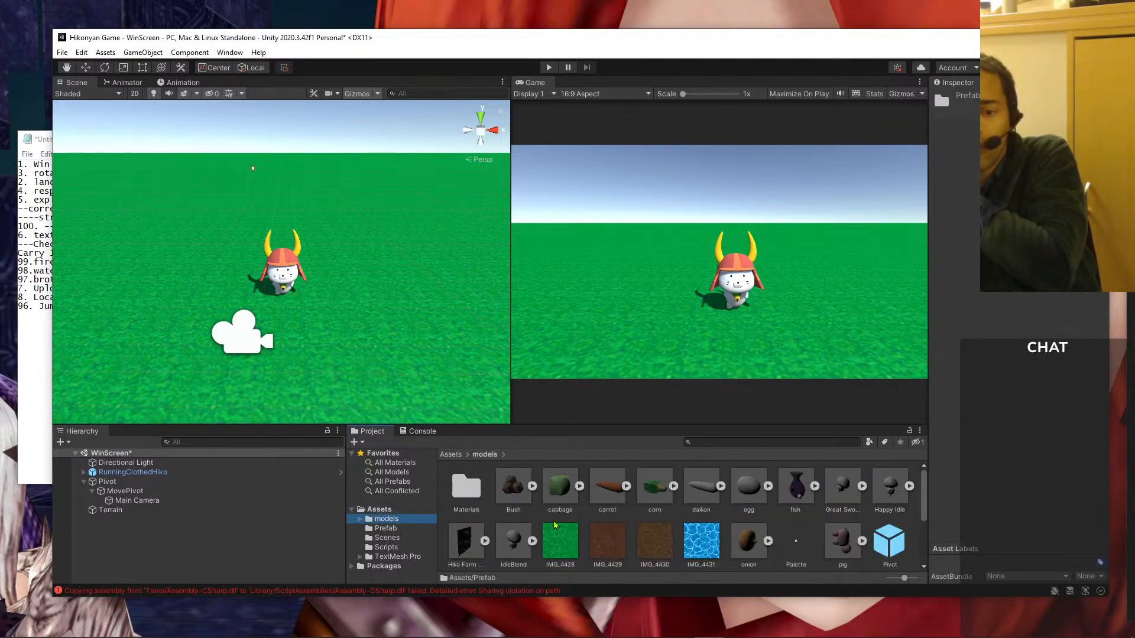
pyautogui.scroll(-1, 556, 520)
pyautogui.scroll(-3, 533, 505)
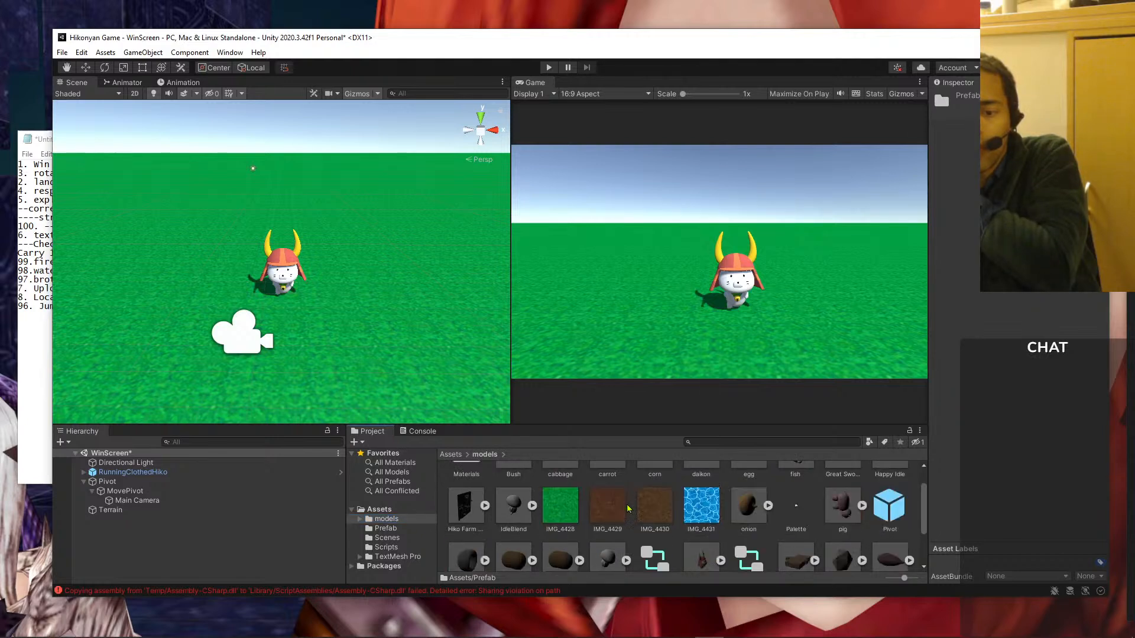
pyautogui.click(657, 501)
pyautogui.click(765, 499)
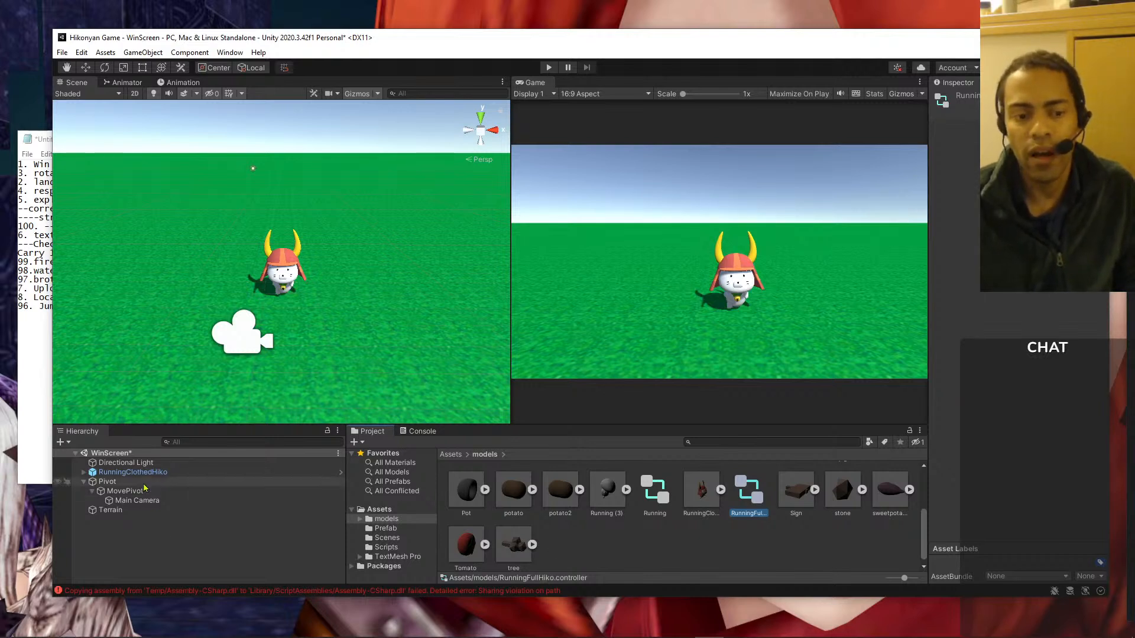
# - Inspect the RunningClothedHiko character's Animator component and the runtime animator controllers available for it, without changing the assignment
pyautogui.click(282, 273)
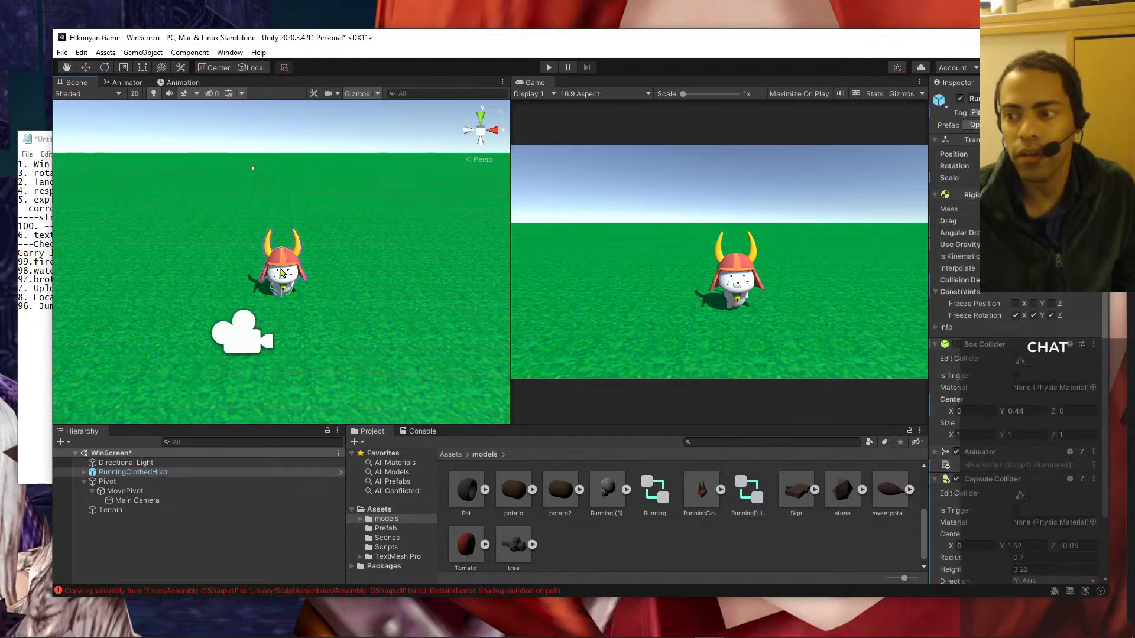
pyautogui.click(935, 195)
pyautogui.click(937, 208)
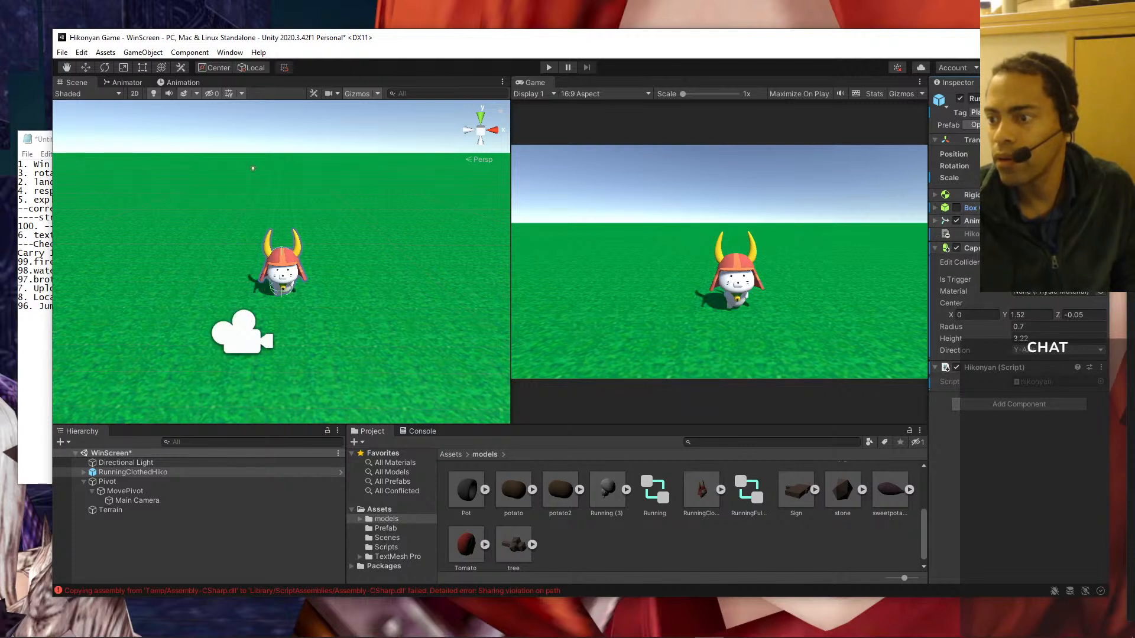
pyautogui.click(936, 221)
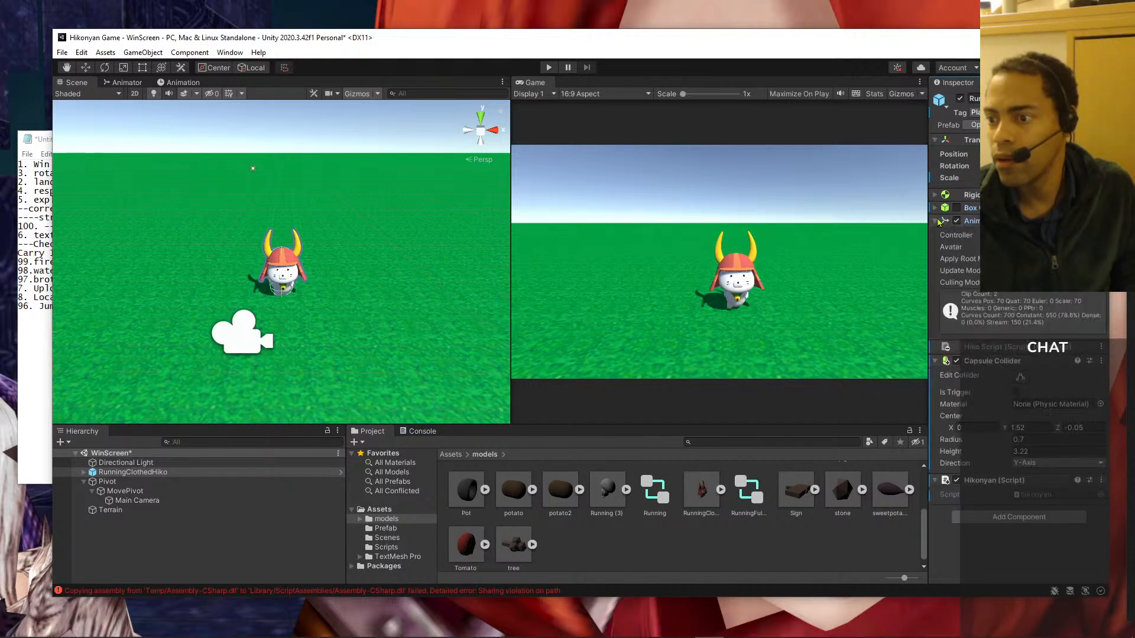
pyautogui.click(1101, 236)
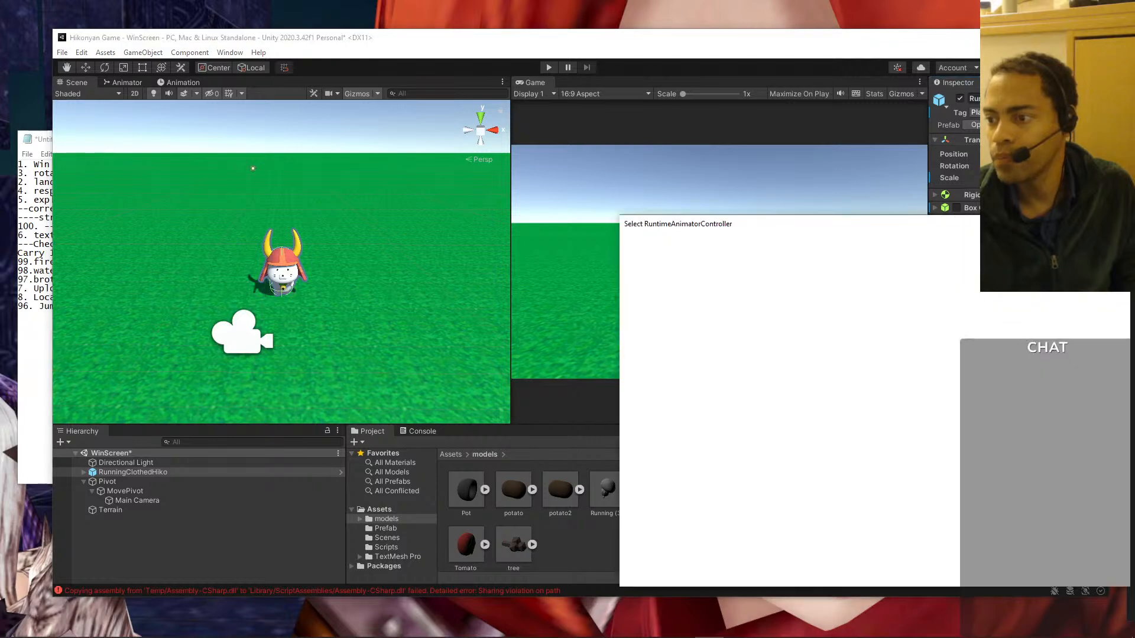
pyautogui.moveTo(1064, 224); pyautogui.dragTo(999, 231)
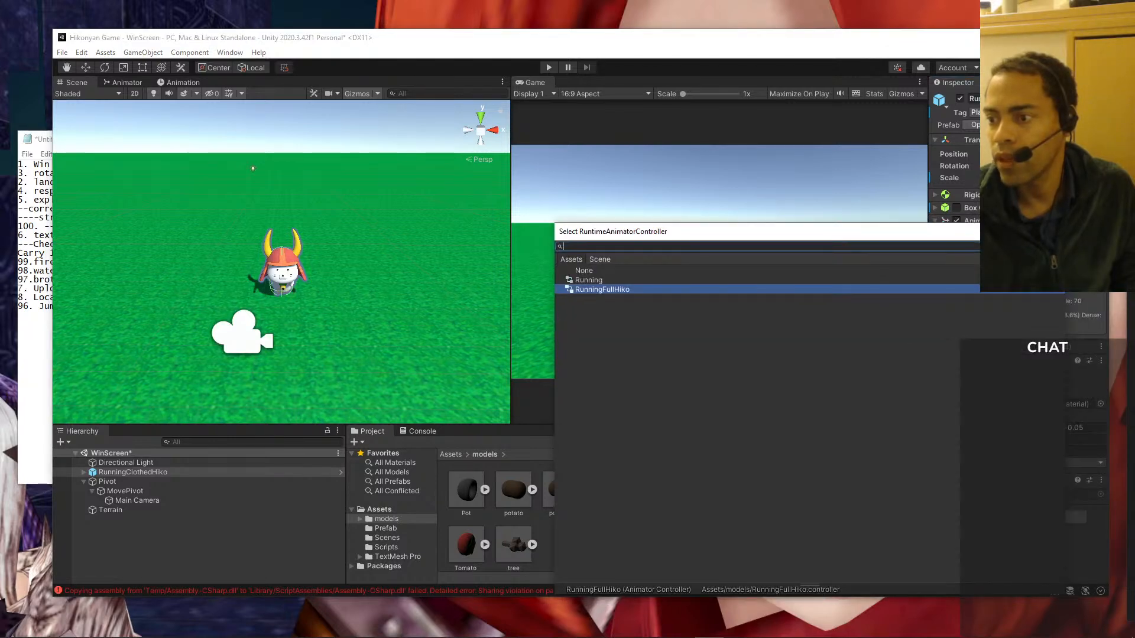
pyautogui.click(1052, 231)
# - Create an Animator Controller named Dancing in the models folder and open it for editing
pyautogui.rightClick(646, 537)
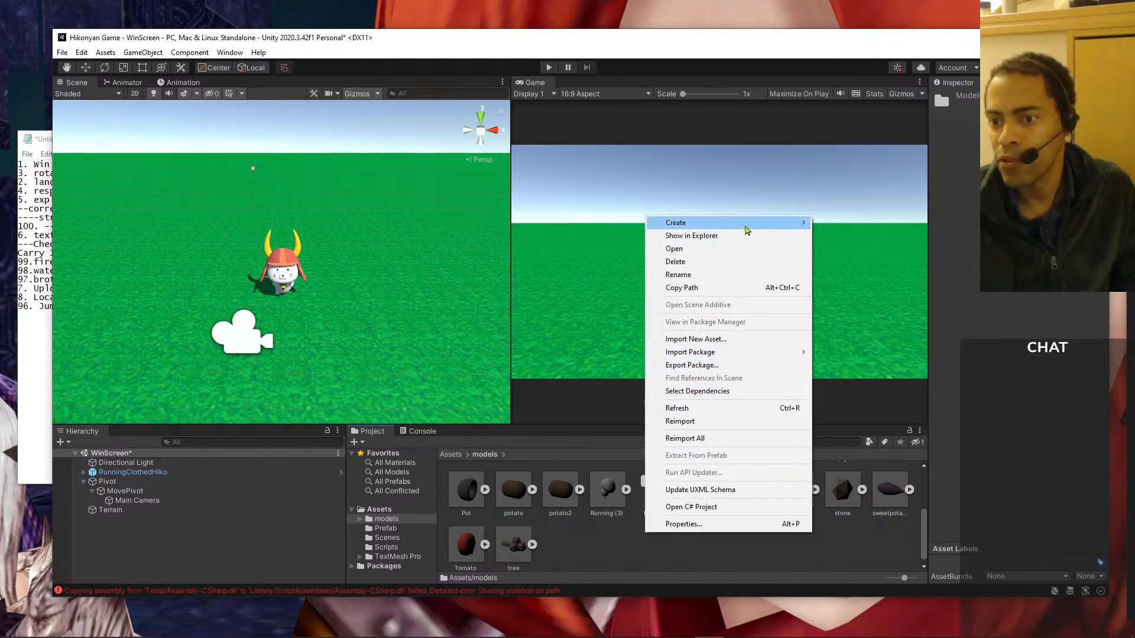
pyautogui.moveTo(748, 222)
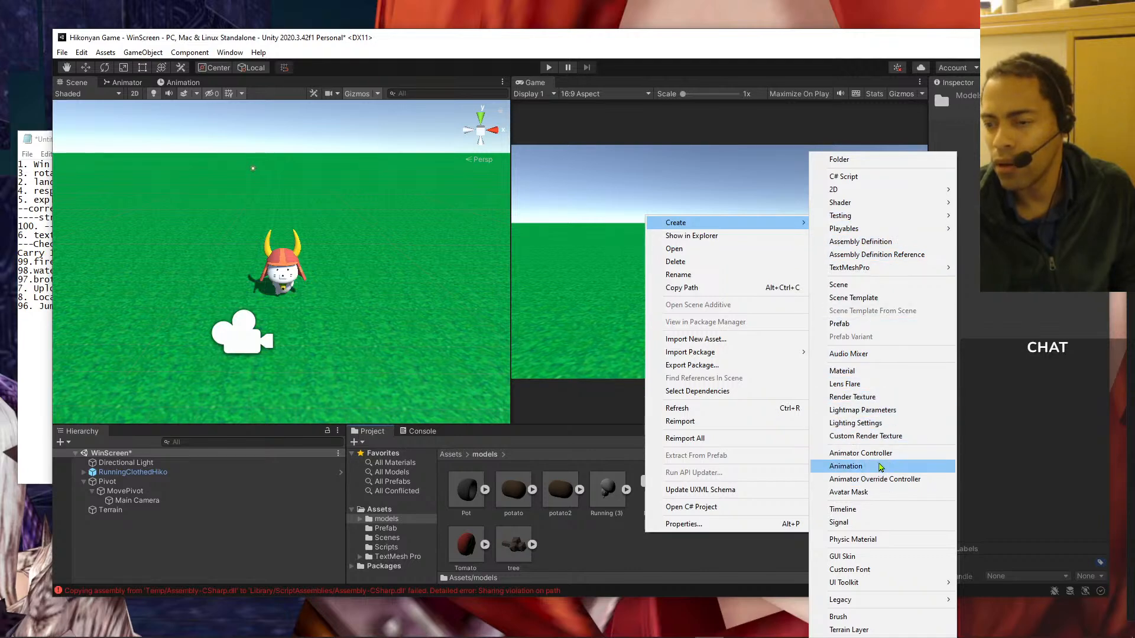
pyautogui.click(878, 454)
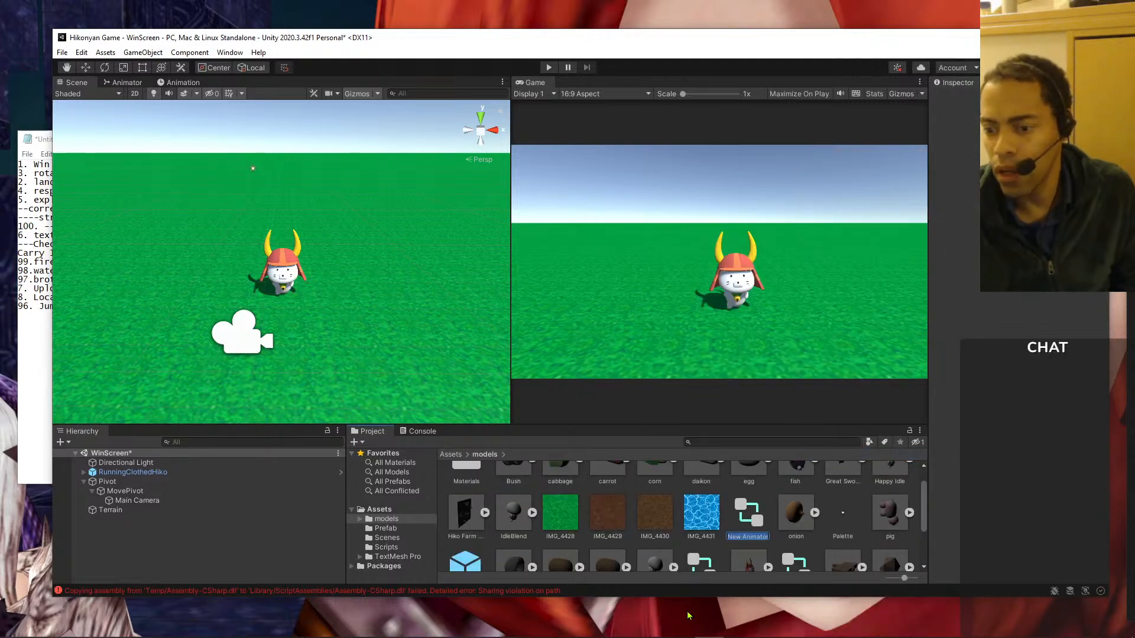
pyautogui.write('Da')
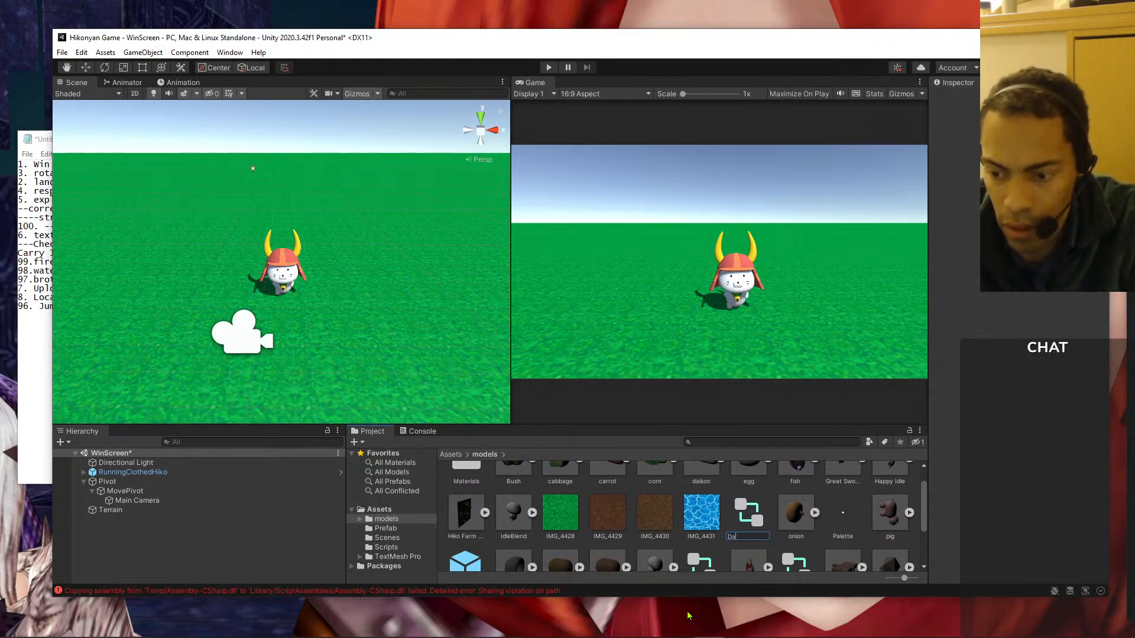
pyautogui.write('ncing')
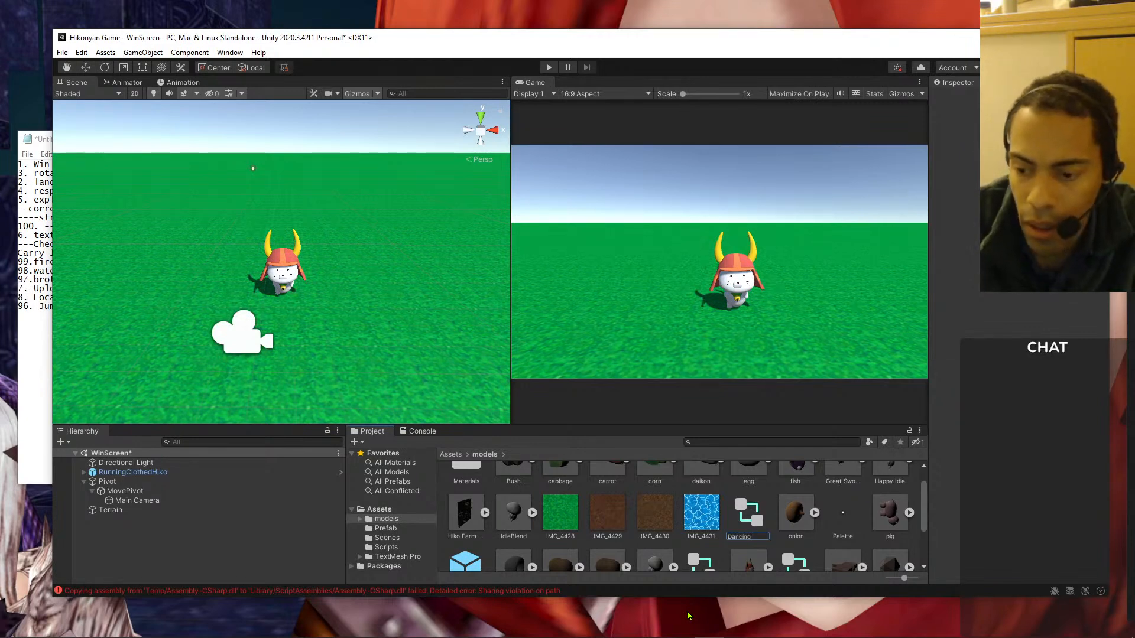
pyautogui.press('Return')
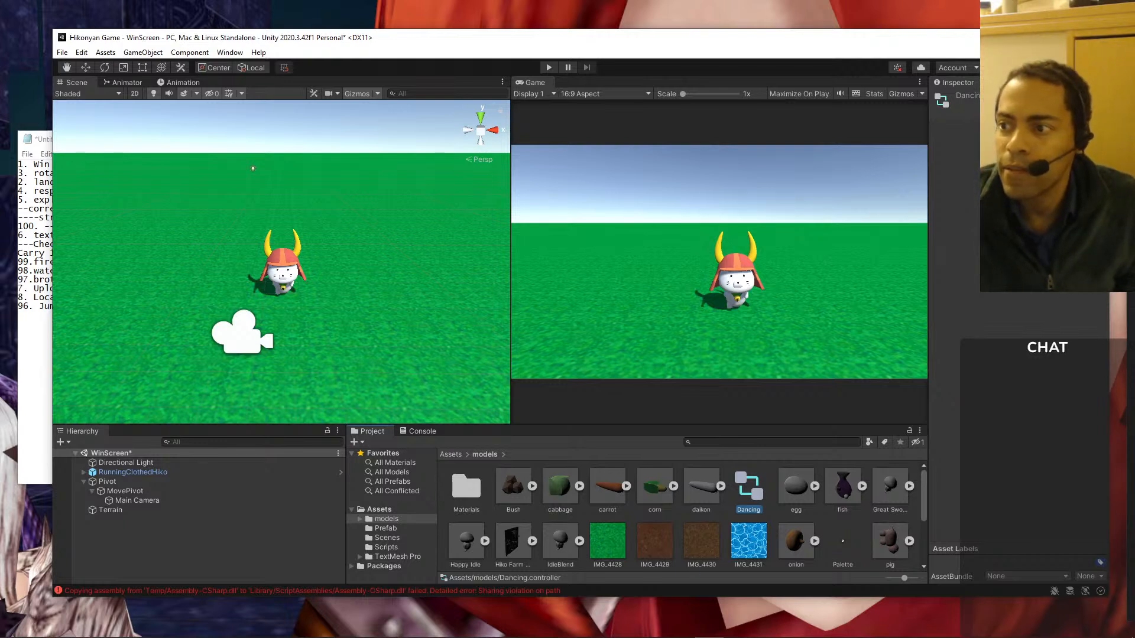
pyautogui.doubleClick(748, 486)
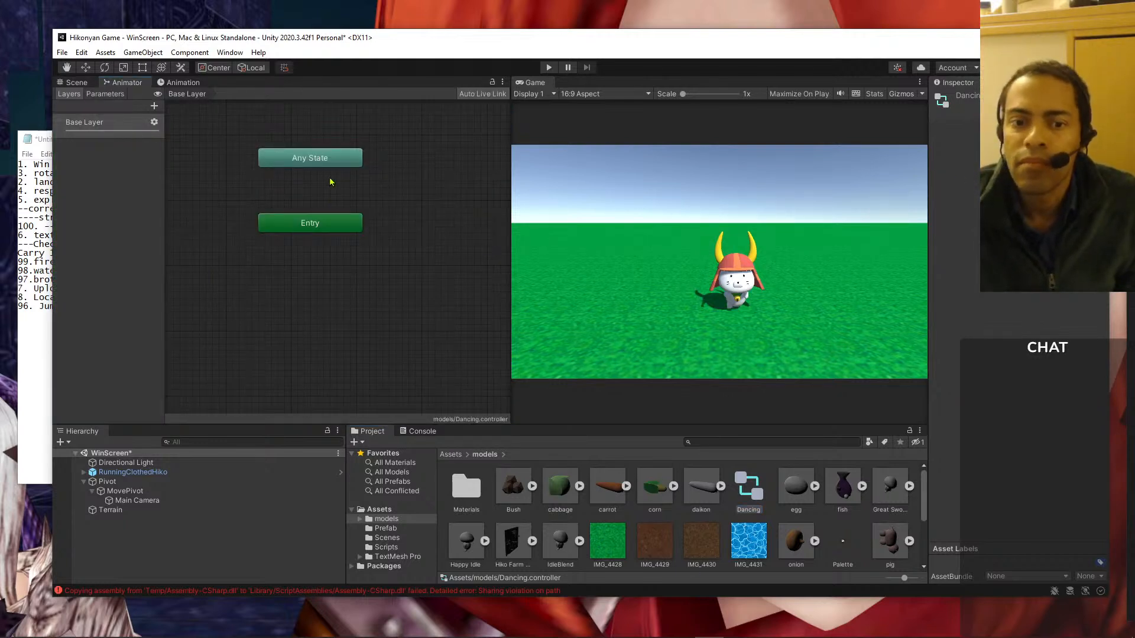
# - Switch to the File Explorer window showing Downloads and move it clear of the Unity editor
pyautogui.moveTo(631, 636)
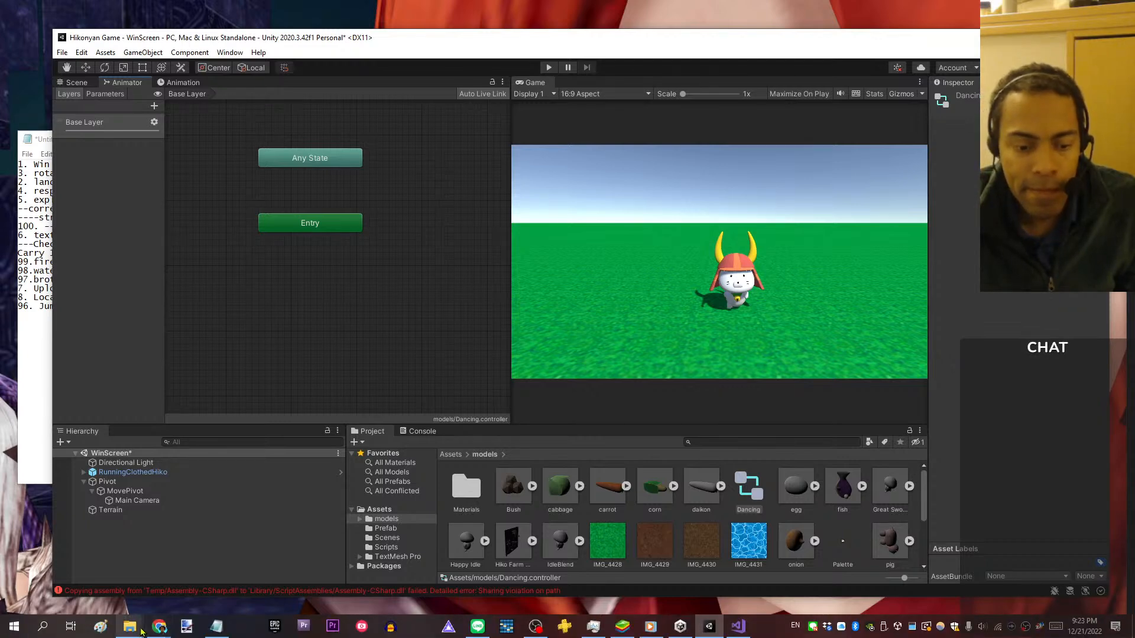
pyautogui.moveTo(142, 631)
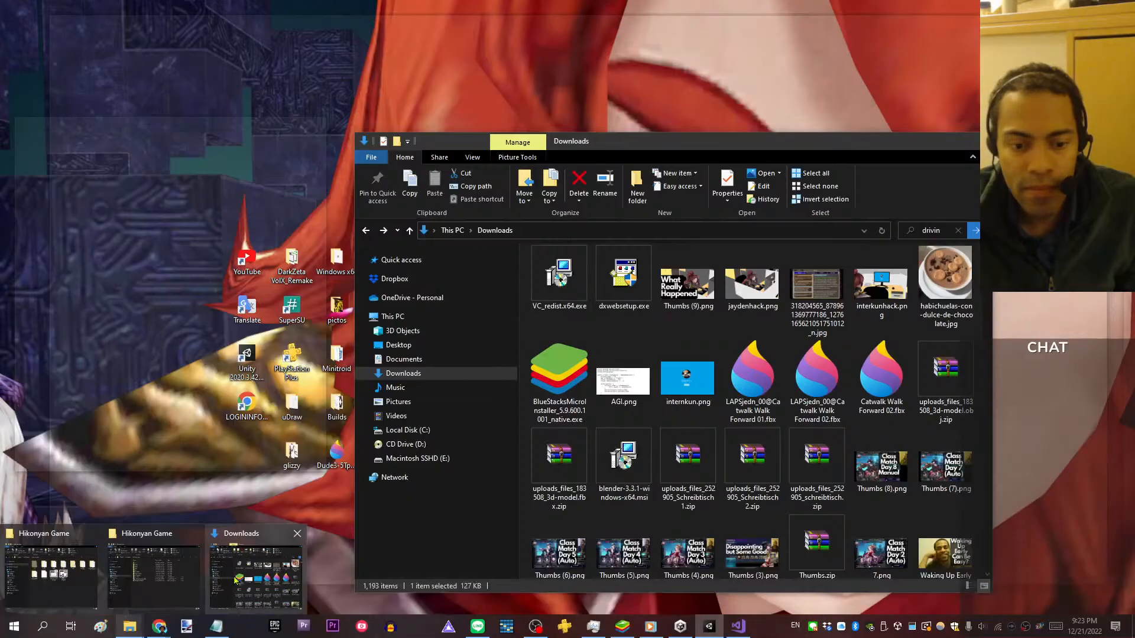
pyautogui.click(255, 570)
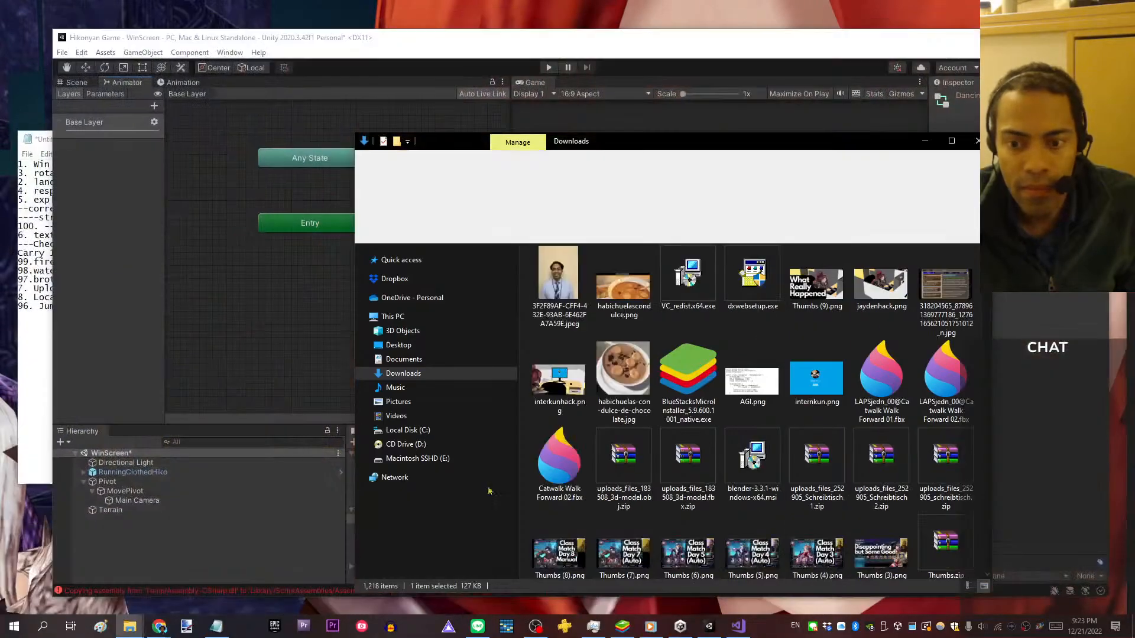
pyautogui.moveTo(684, 147); pyautogui.dragTo(1134, 135)
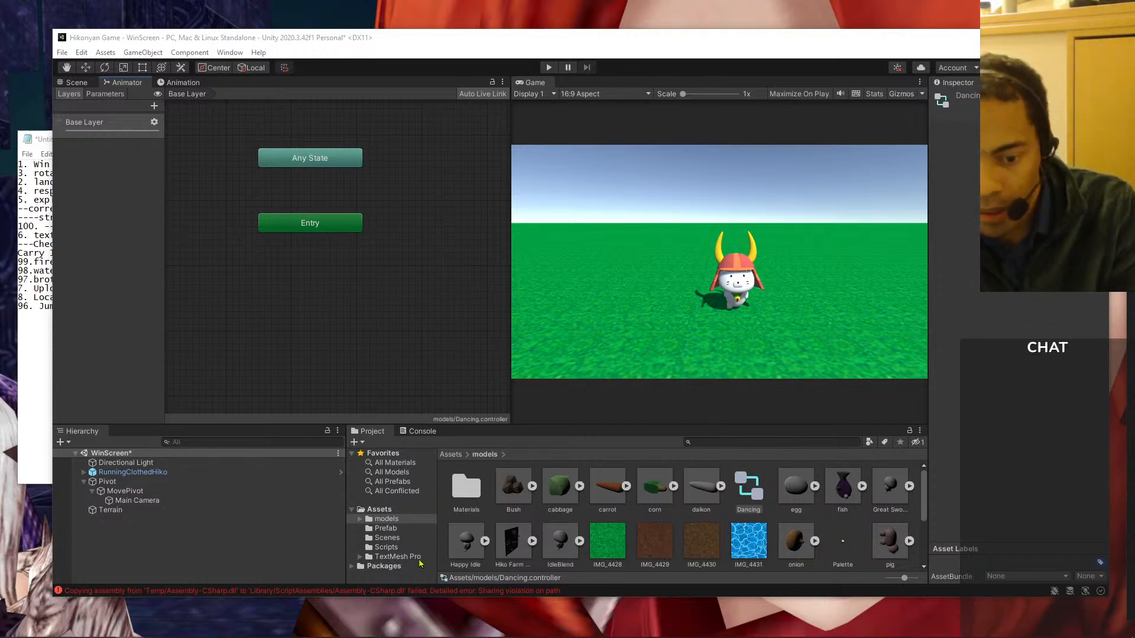
# - Create a folder named Dances inside the models folder and open it
pyautogui.rightClick(492, 518)
pyautogui.moveTo(572, 203)
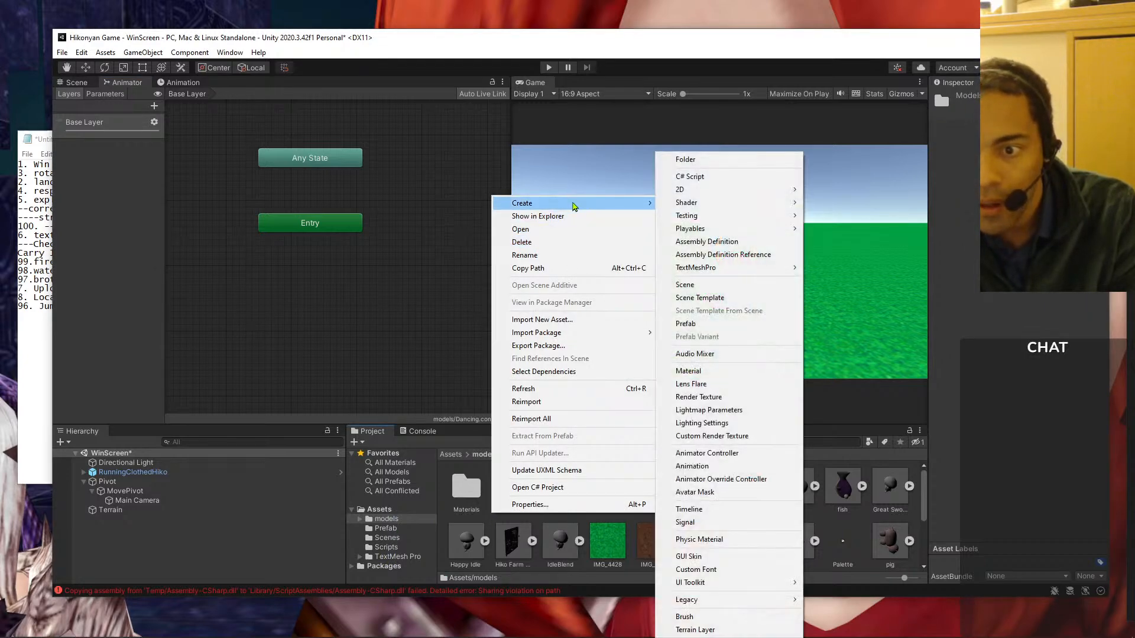
pyautogui.click(690, 161)
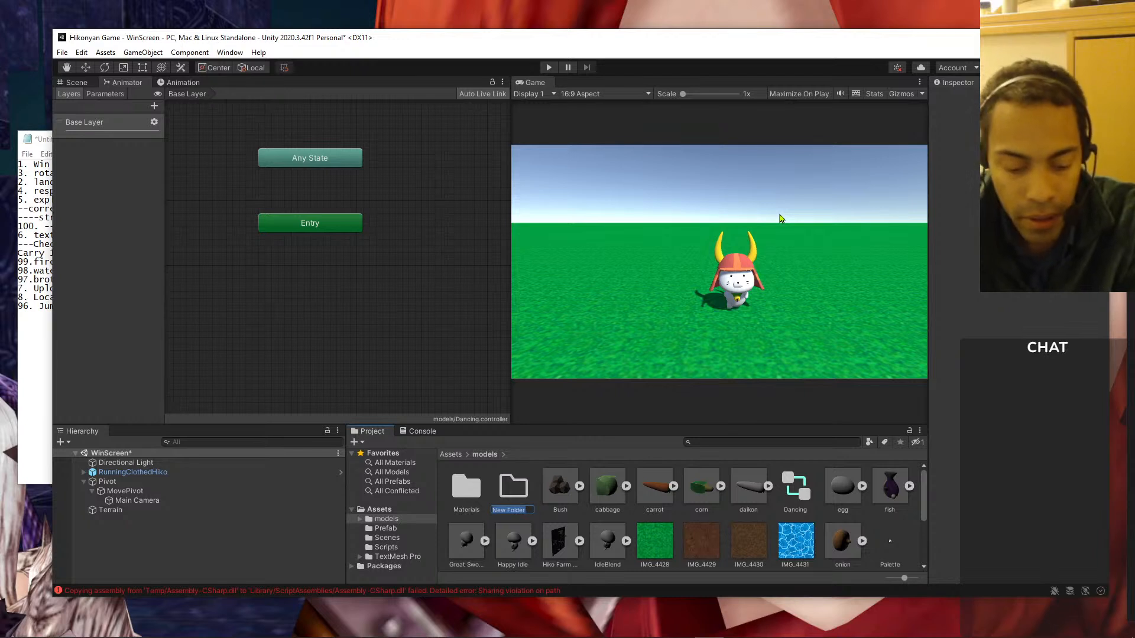
pyautogui.write('Da')
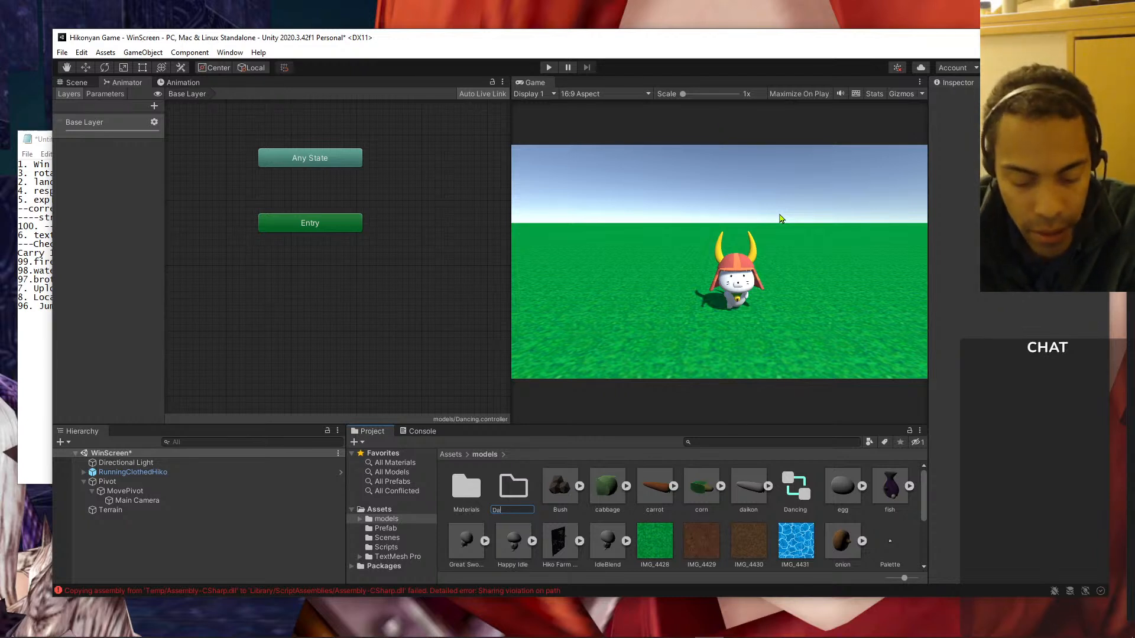
pyautogui.write('nces')
pyautogui.press('Return')
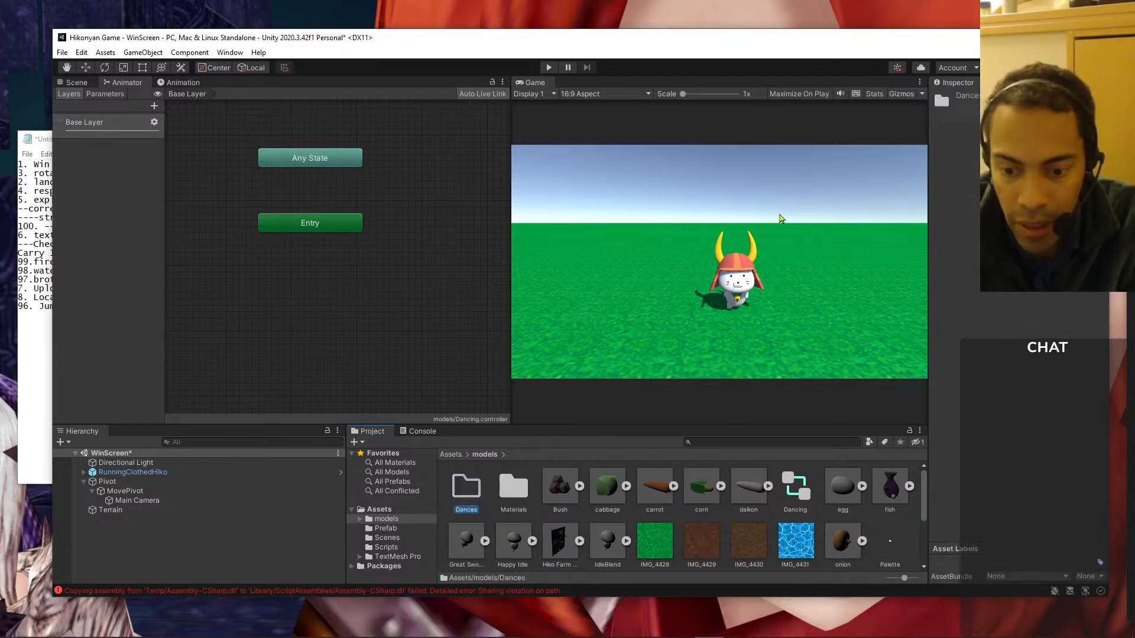
pyautogui.doubleClick(466, 488)
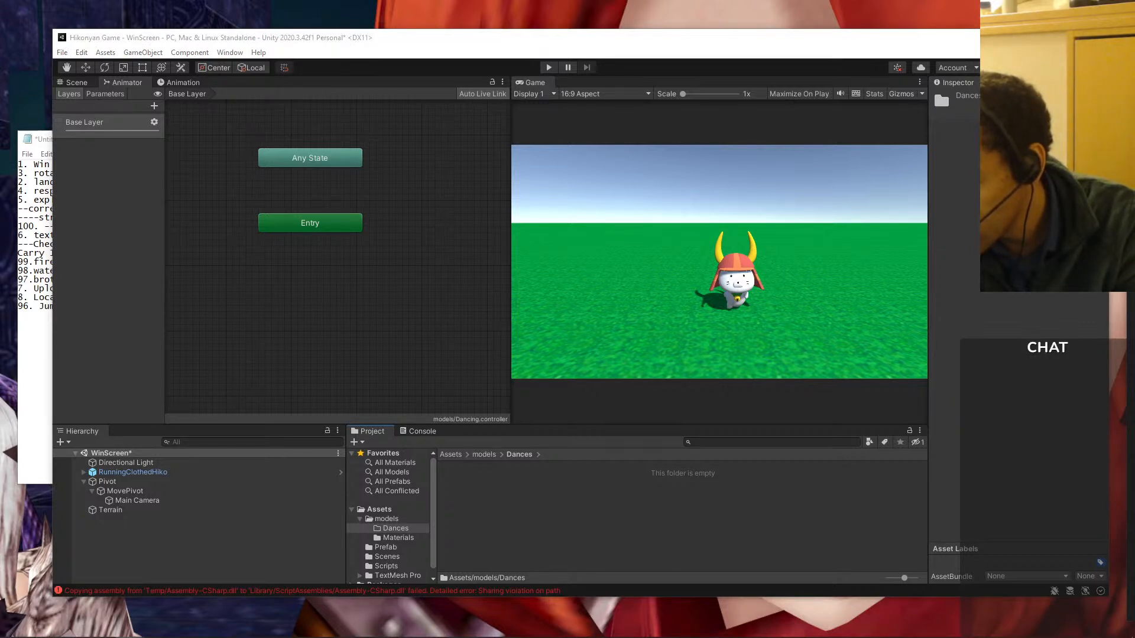
# - Import the hikobaldnaked dance FBX files into the Dances folder and select the Breakdance Footwork 1 model
pyautogui.moveTo(780, 176); pyautogui.dragTo(580, 500)
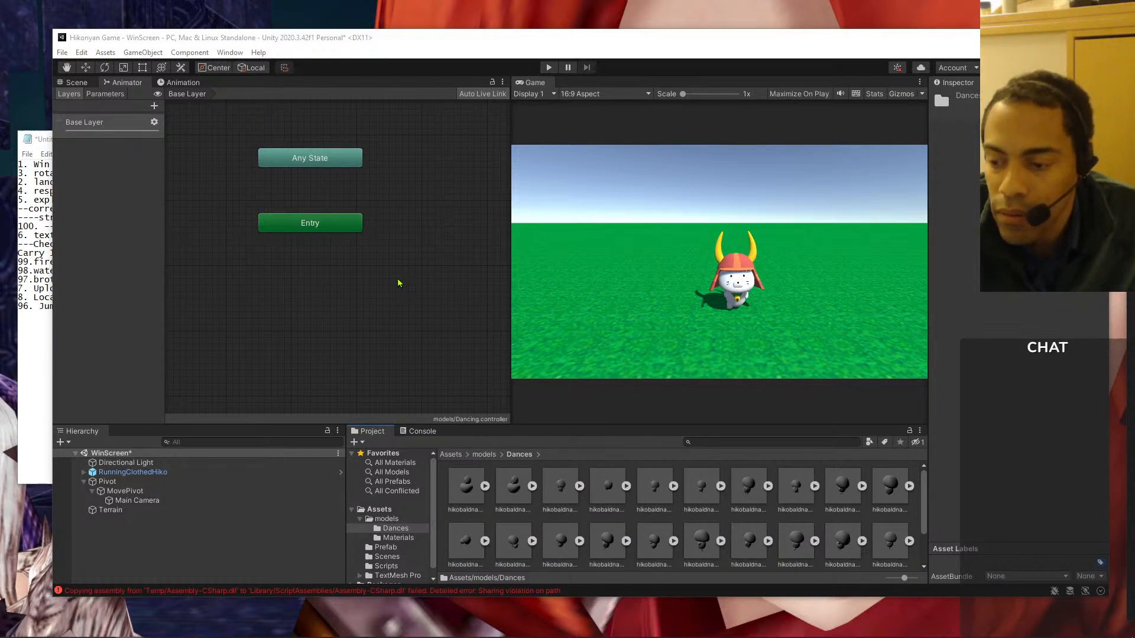
pyautogui.click(613, 512)
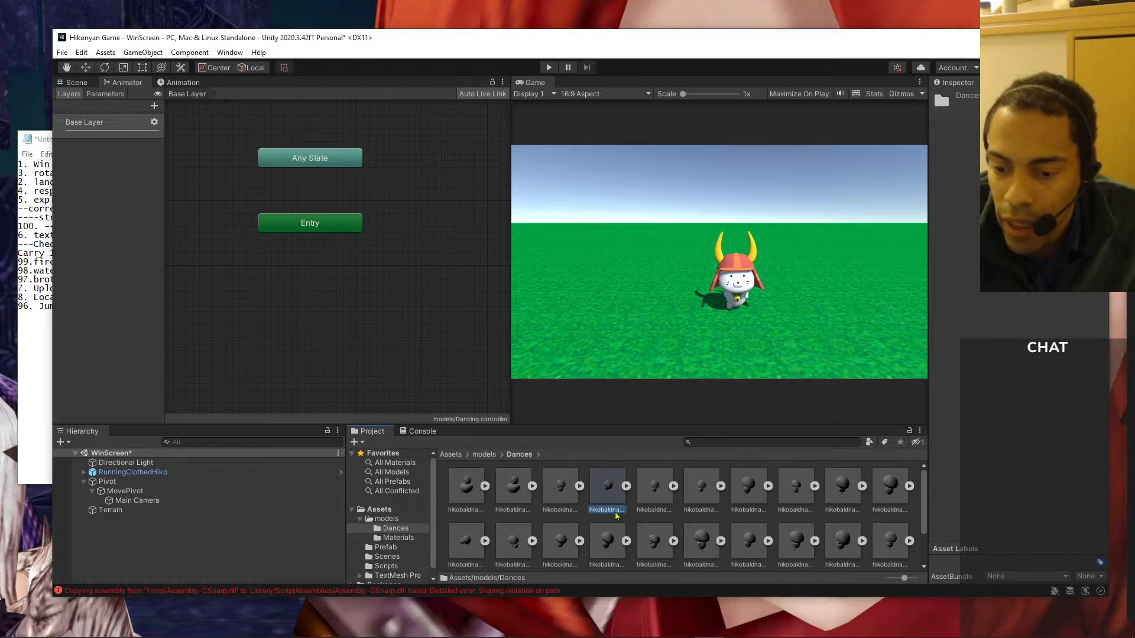
pyautogui.click(696, 511)
pyautogui.click(607, 513)
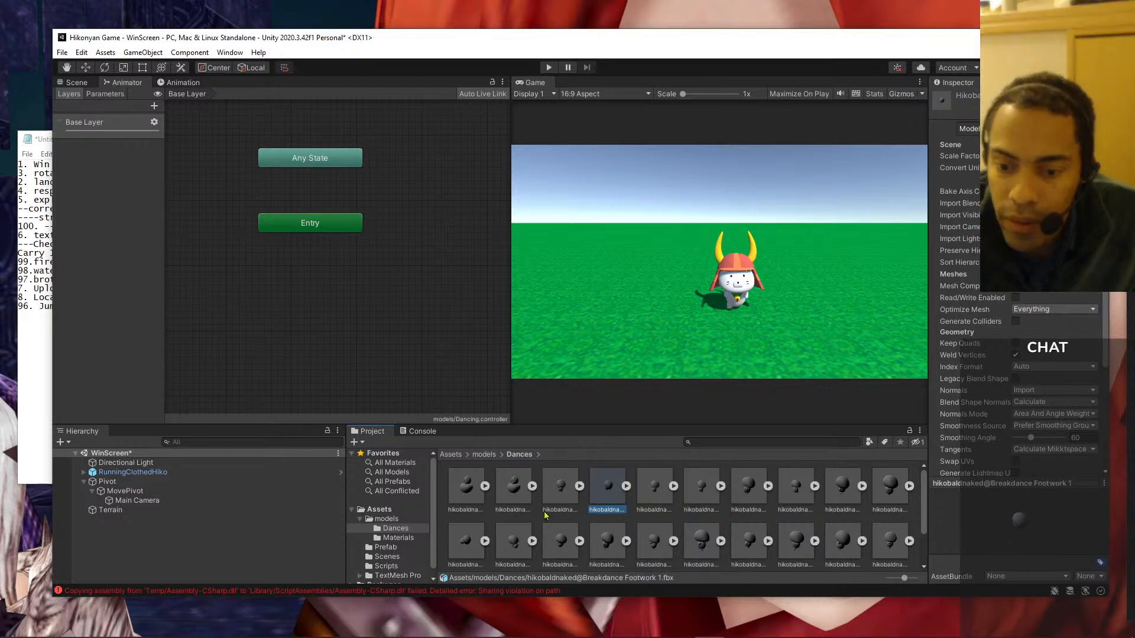
# - Add the Breakdance 1990 (1) and Robot Hip Hop Dance animations as states in the Dancing controller, side by side below Entry
pyautogui.click(448, 503)
pyautogui.moveTo(467, 503); pyautogui.dragTo(276, 319)
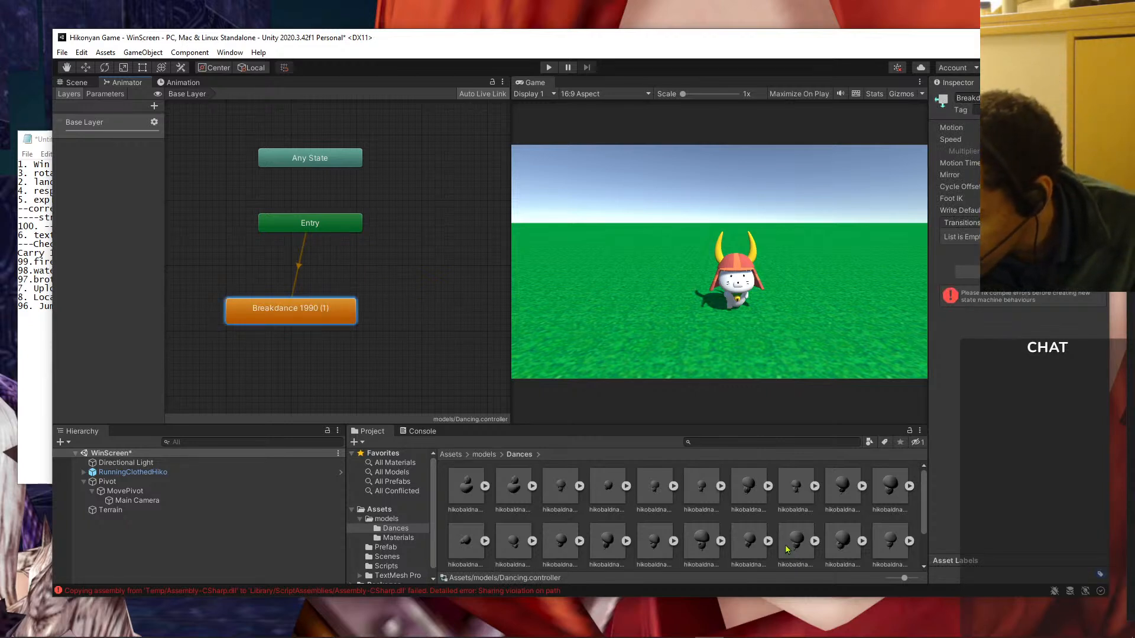
pyautogui.moveTo(789, 543); pyautogui.dragTo(376, 268)
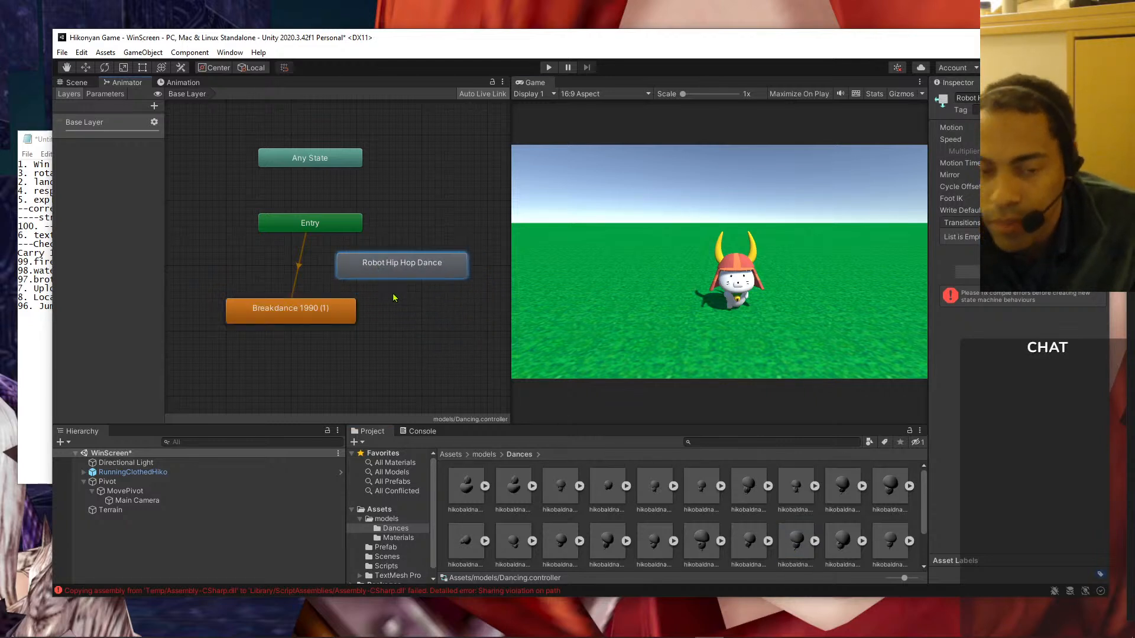
pyautogui.moveTo(338, 316); pyautogui.dragTo(303, 274)
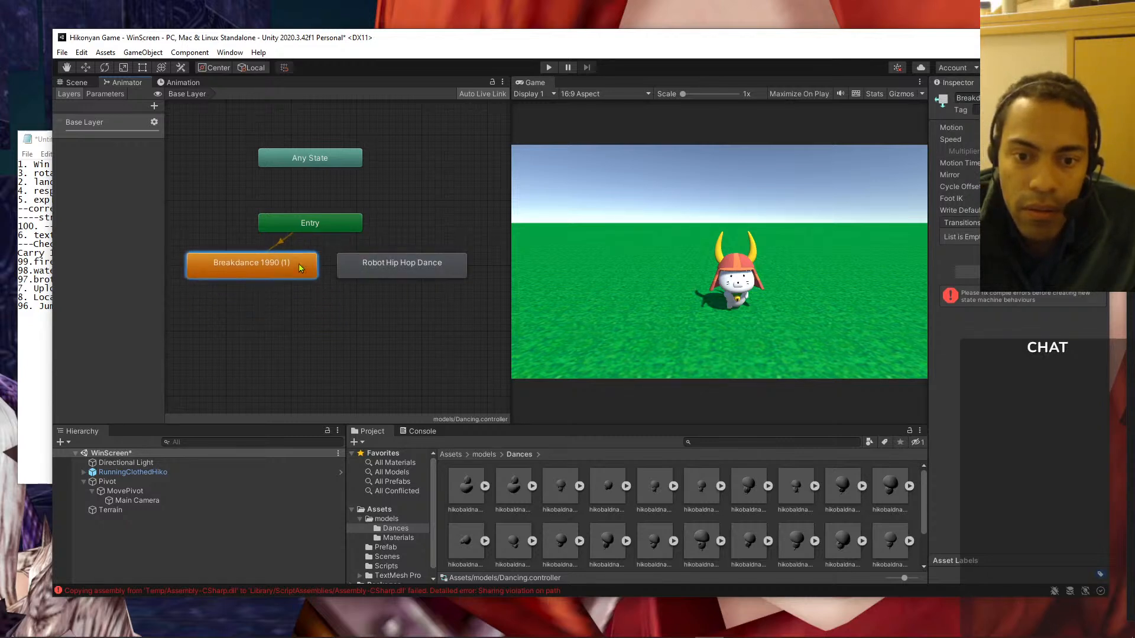
# - Try to play the WinScreen scene, and switch to Visual Studio to try attaching its debugger to Unity
pyautogui.click(549, 67)
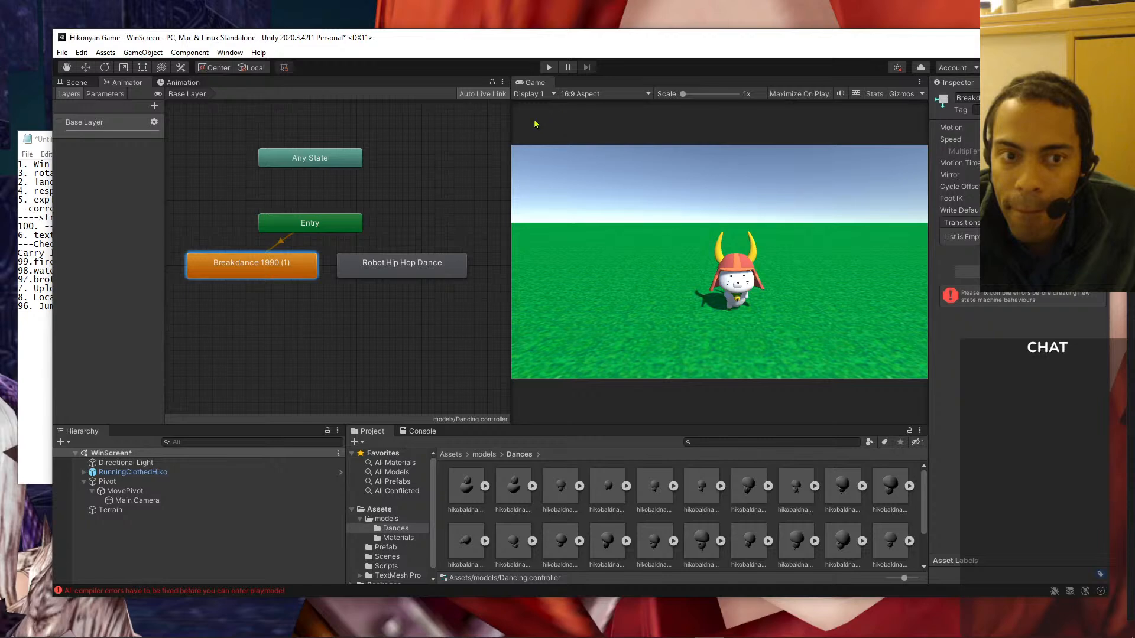
pyautogui.click(76, 83)
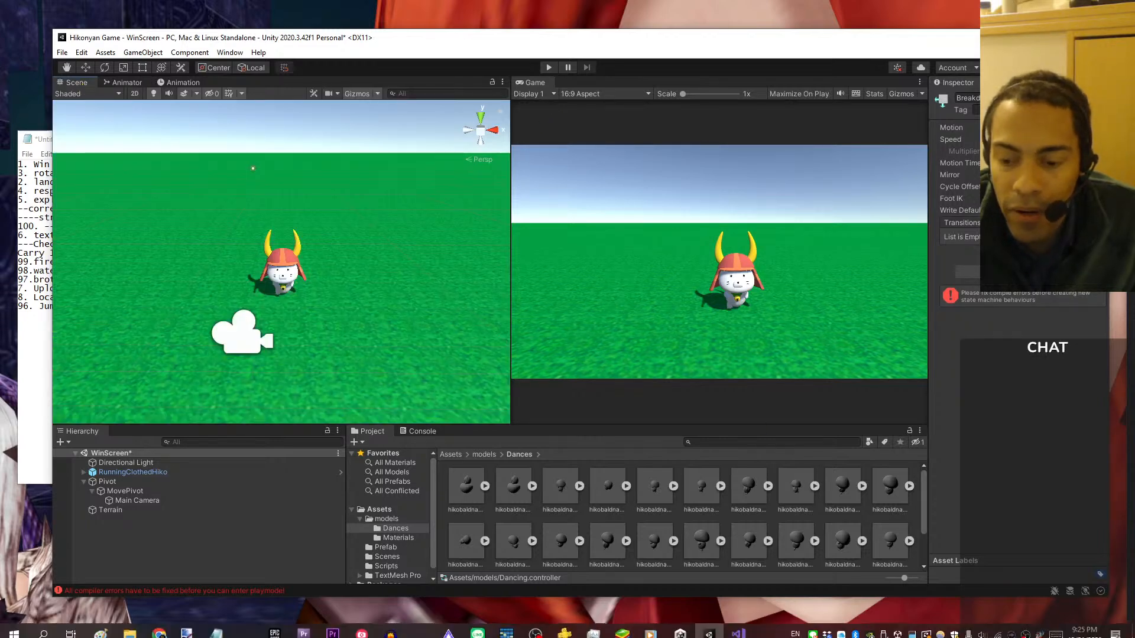
pyautogui.click(736, 626)
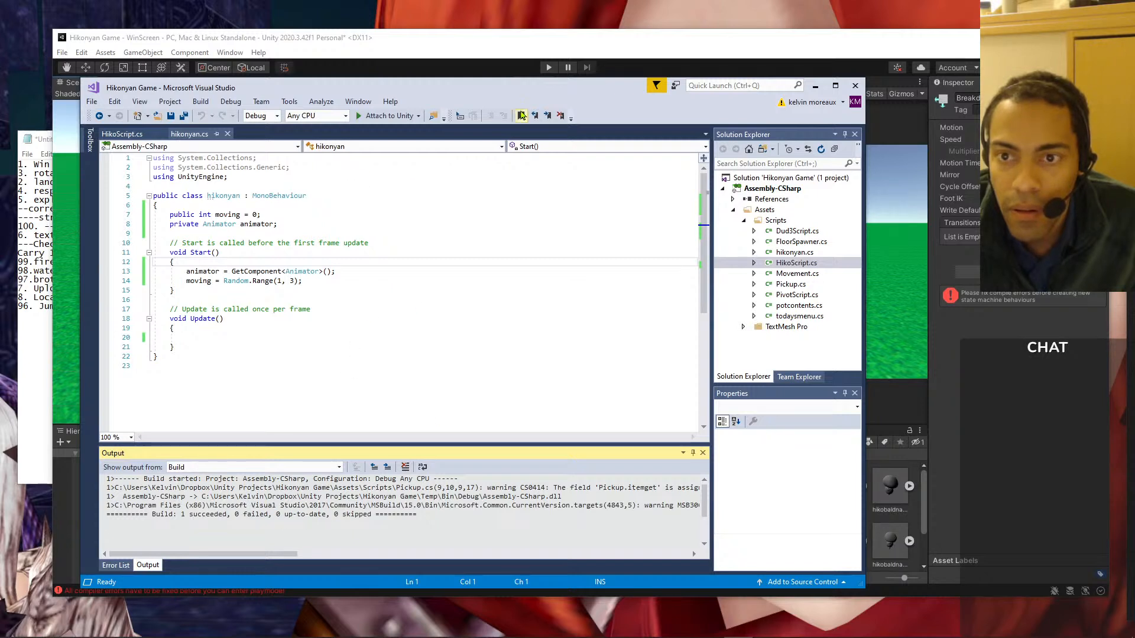
pyautogui.click(382, 116)
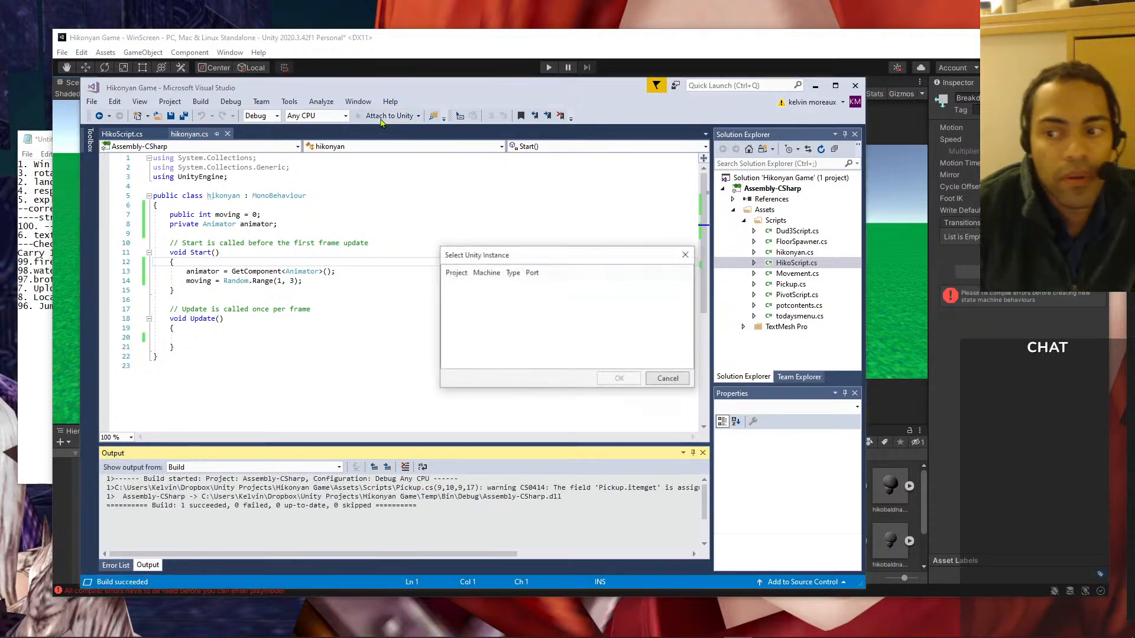
pyautogui.click(667, 383)
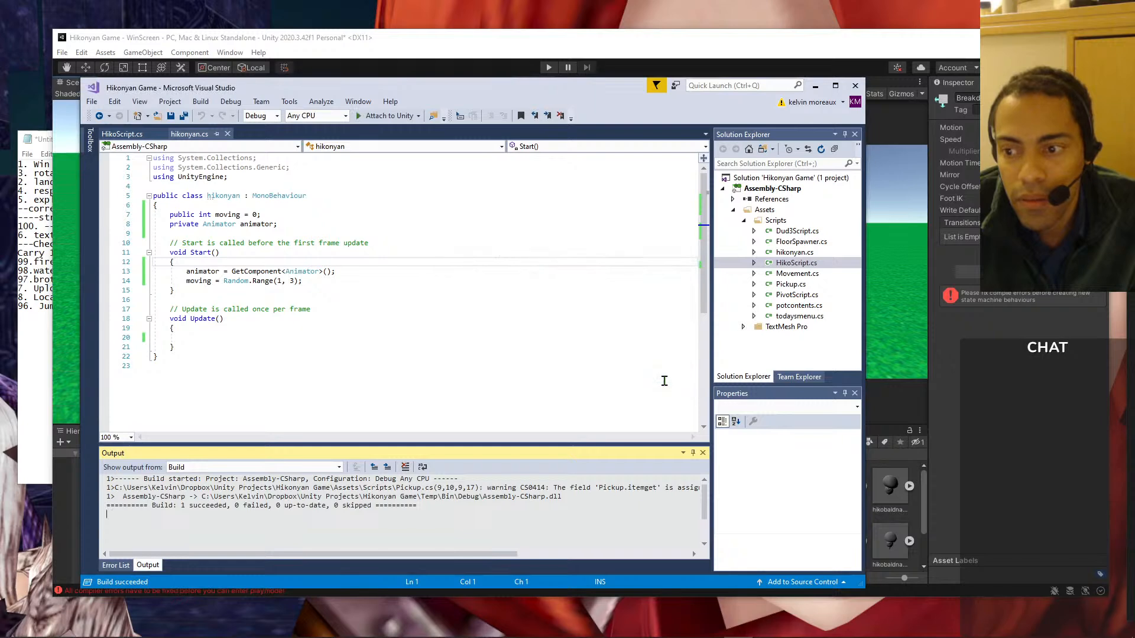
# - Select hikonyan.cs in the solution and review the HikoScript.cs code up to its animator setup in Start
pyautogui.click(787, 253)
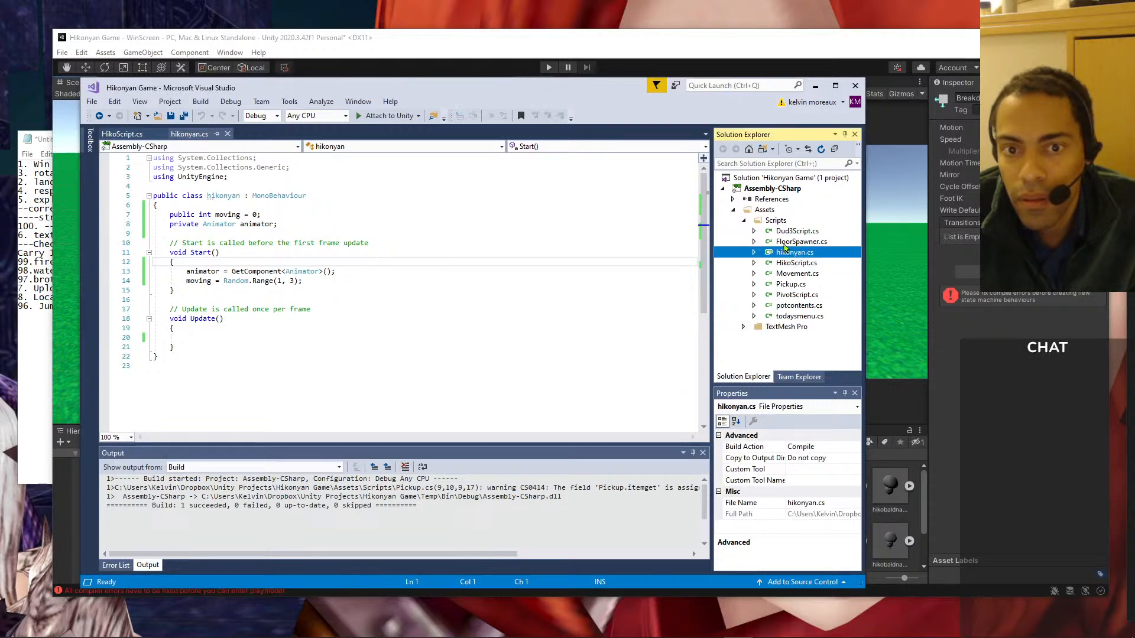
pyautogui.click(131, 135)
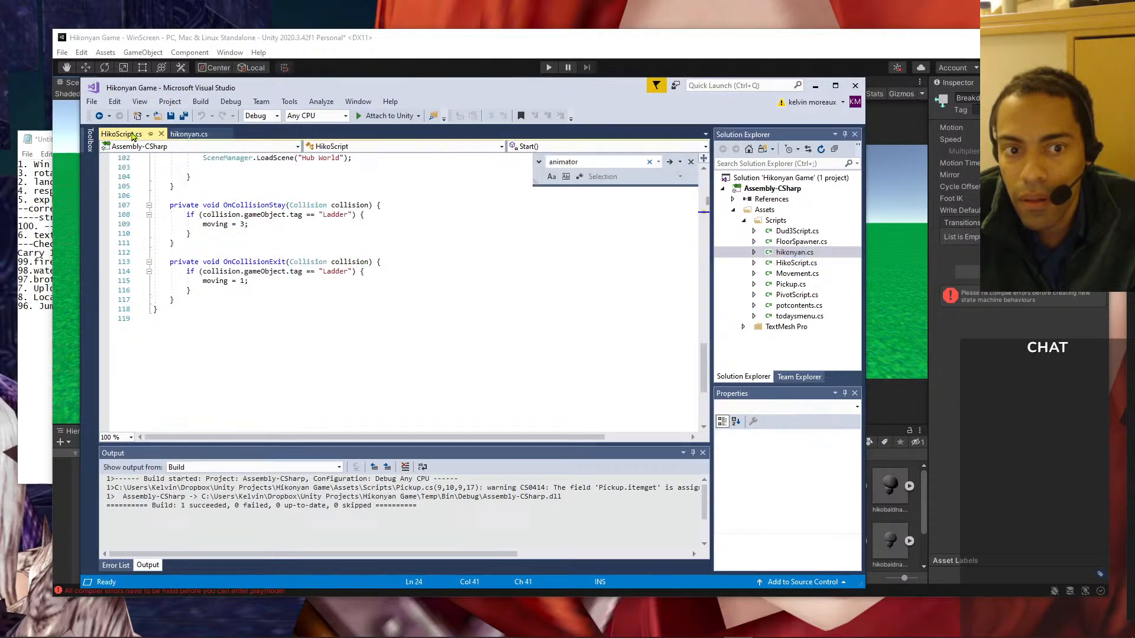
pyautogui.scroll(20, 364, 325)
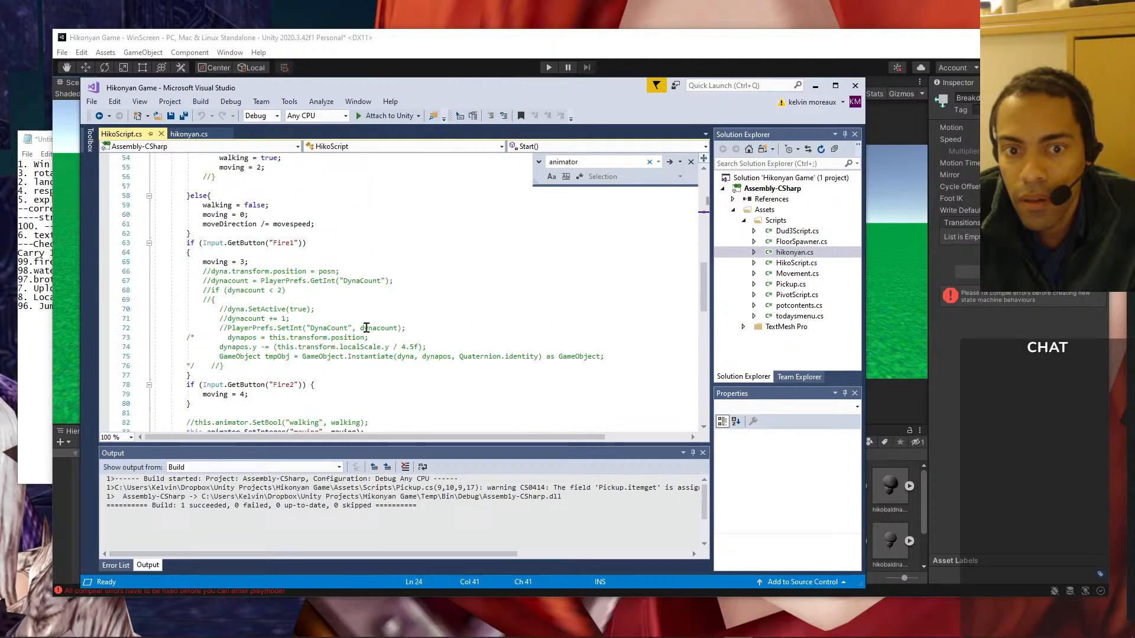
pyautogui.scroll(9, 364, 329)
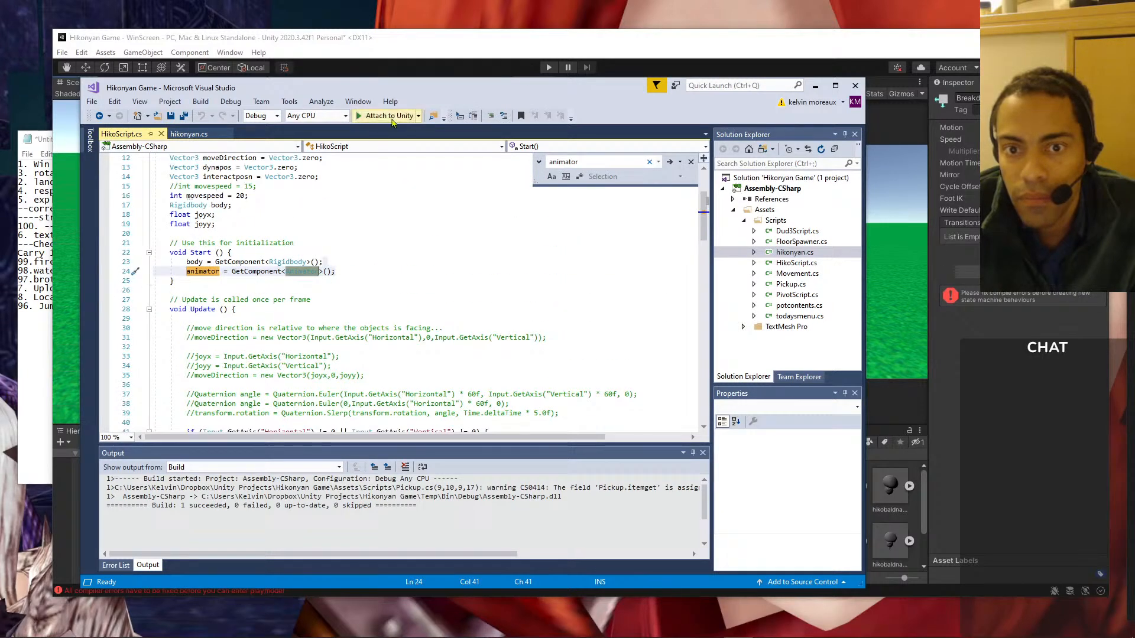
# - Switch back to the Unity editor, clear the object selection and try to enter play mode
pyautogui.click(61, 245)
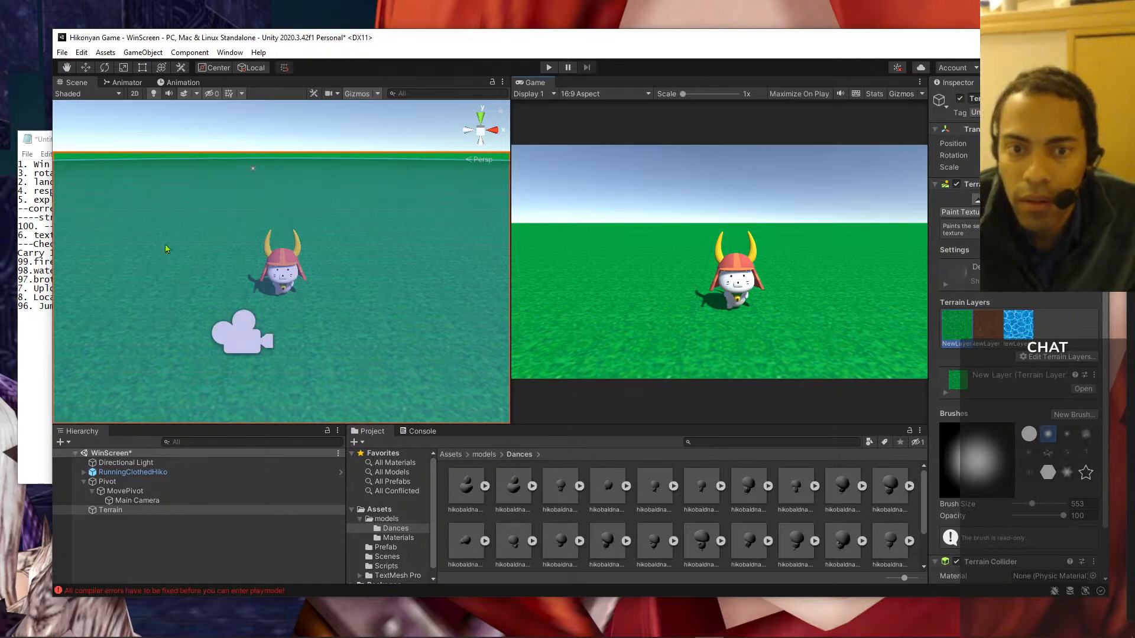
pyautogui.click(270, 114)
pyautogui.click(549, 67)
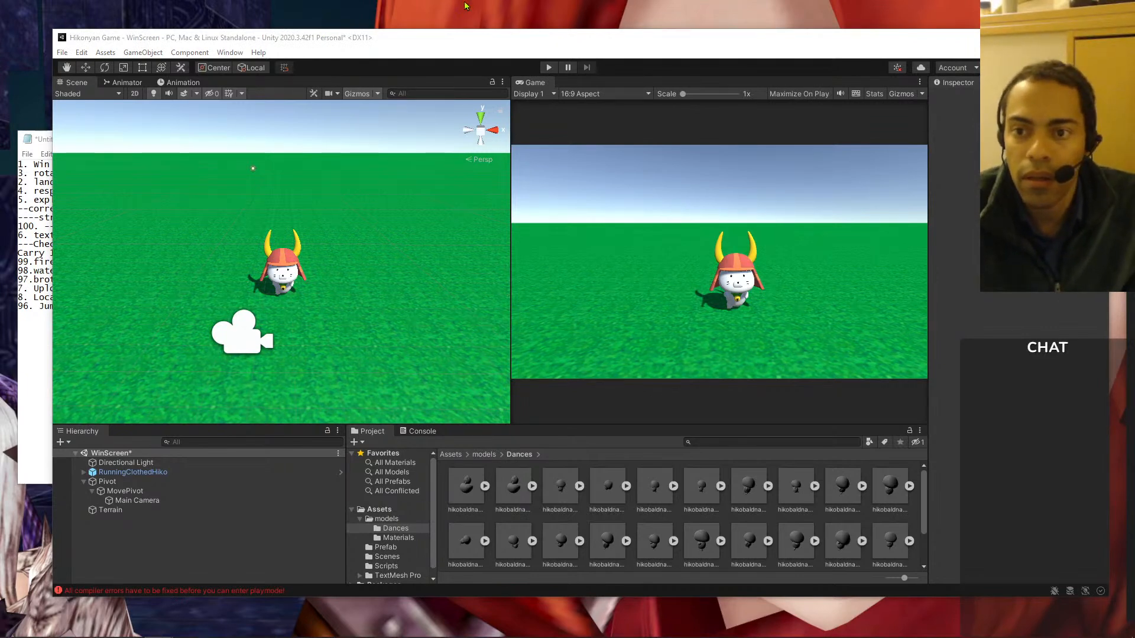
pyautogui.click(548, 68)
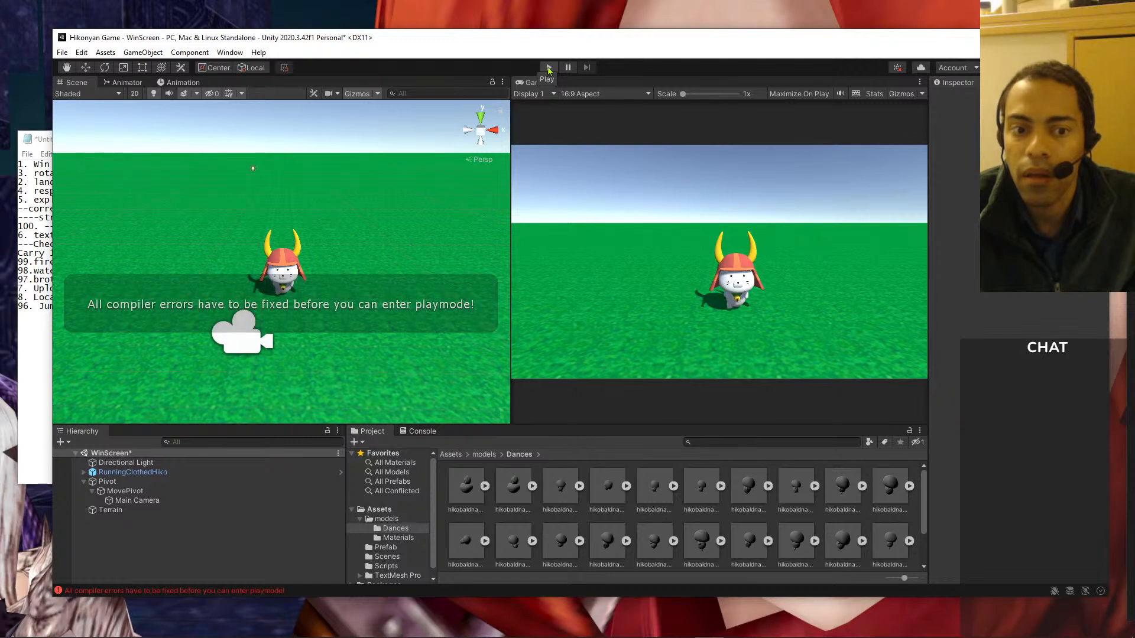
pyautogui.click(549, 69)
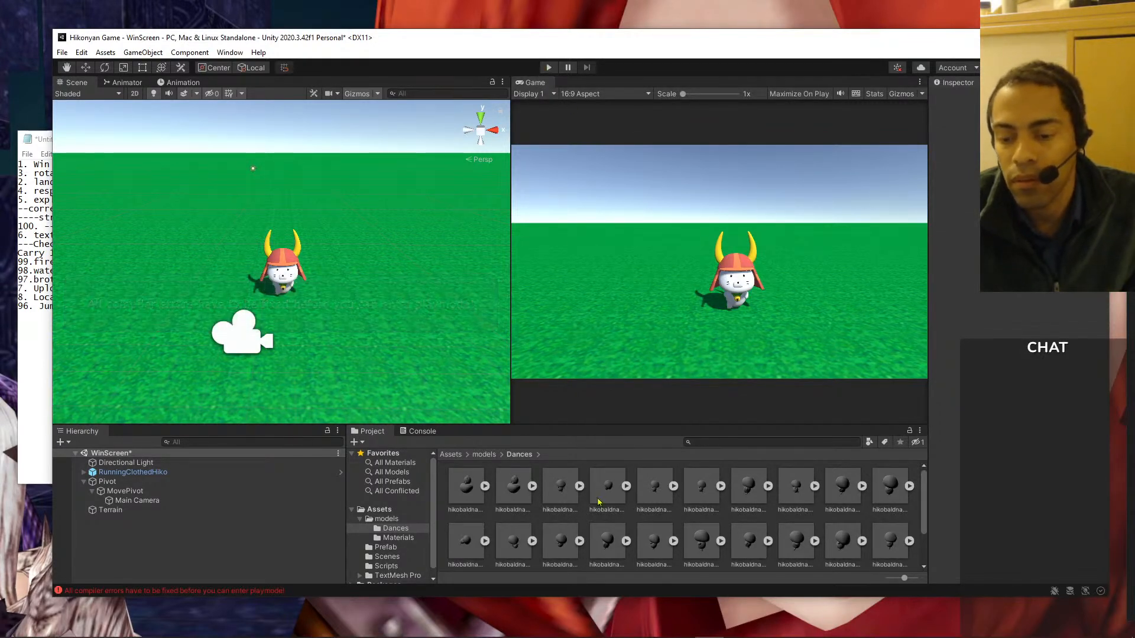
# - Refresh the project assets from the Dances folder and try entering play mode again
pyautogui.rightClick(583, 518)
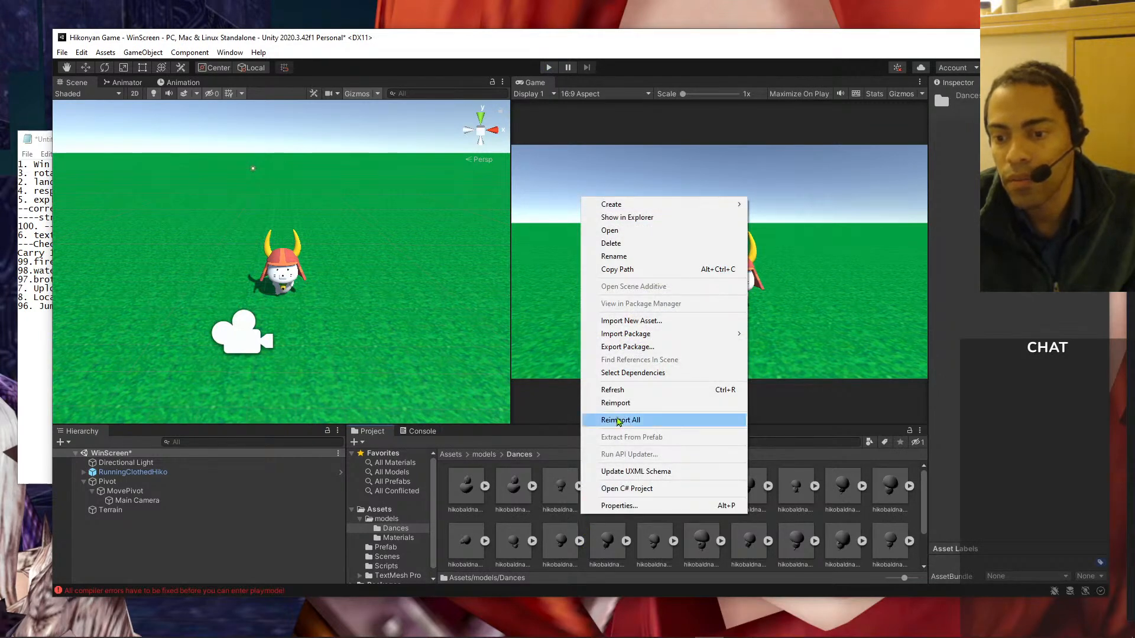
pyautogui.click(615, 390)
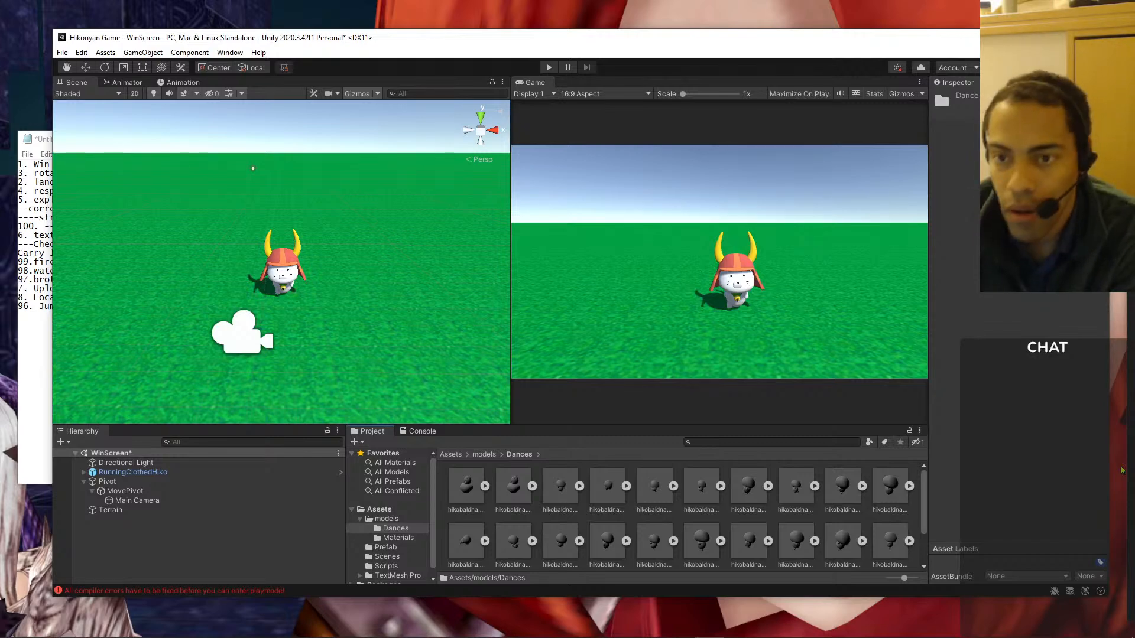
pyautogui.click(548, 67)
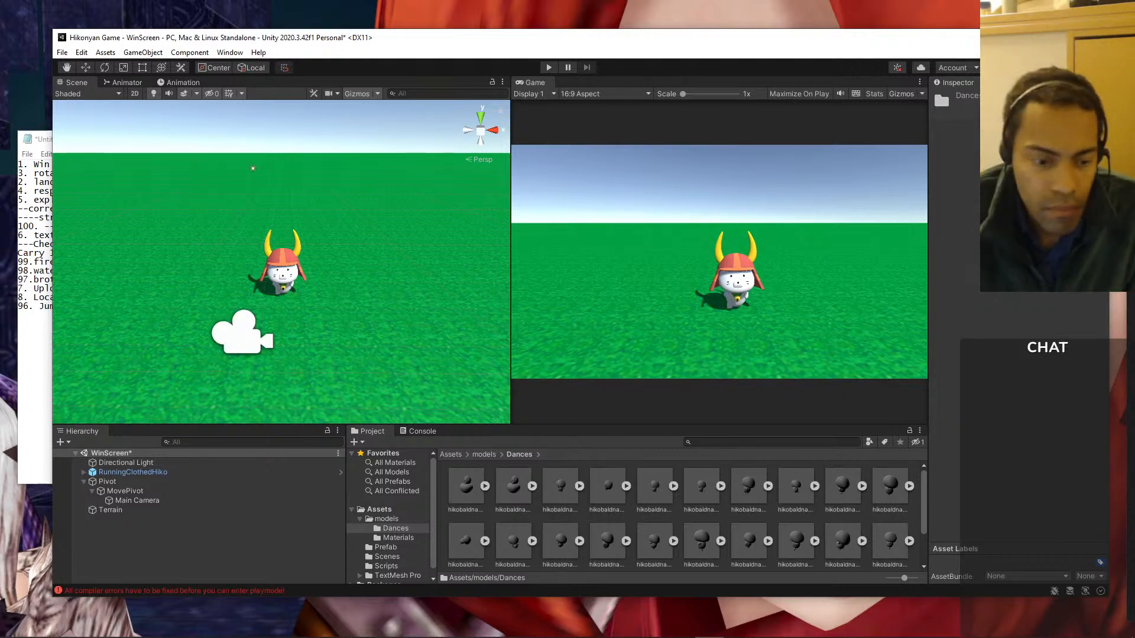
# - Examine the console's compiler, assembly-copy, Pickup.cs and missing-prefab entries to find what blocks play mode
pyautogui.click(421, 431)
pyautogui.click(504, 491)
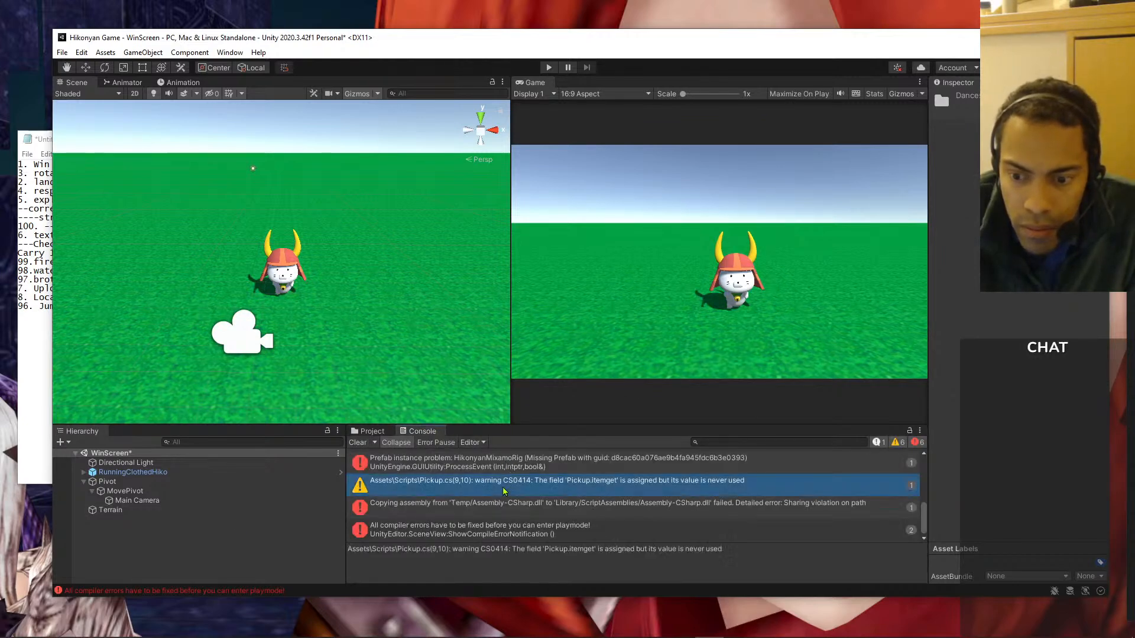
pyautogui.click(611, 467)
pyautogui.scroll(2, 612, 503)
pyautogui.scroll(-2, 613, 505)
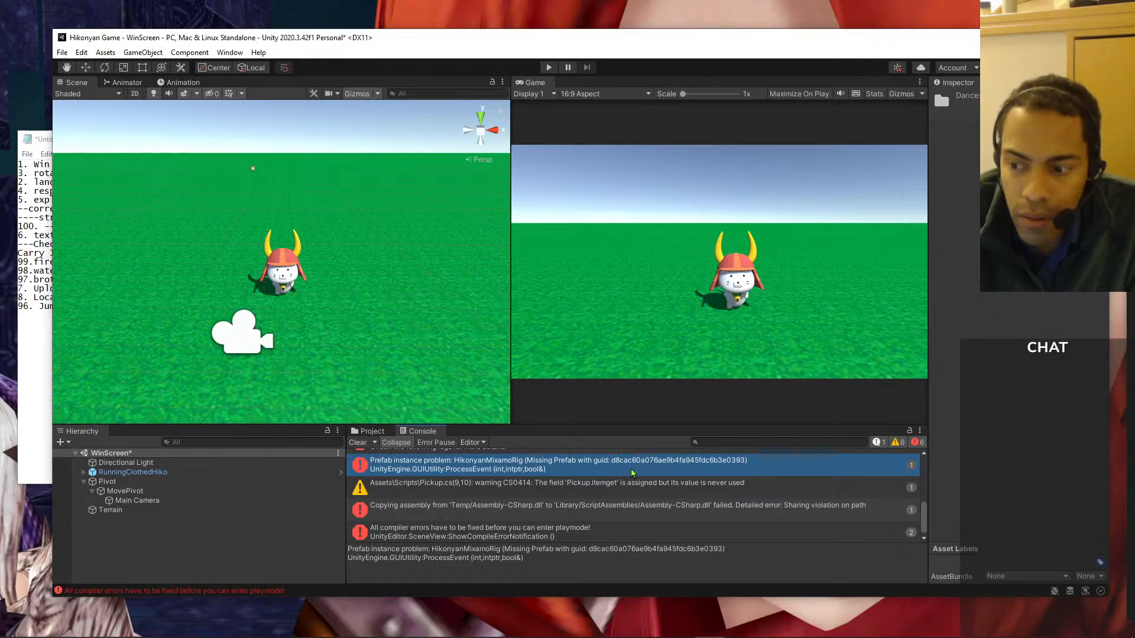
pyautogui.click(613, 527)
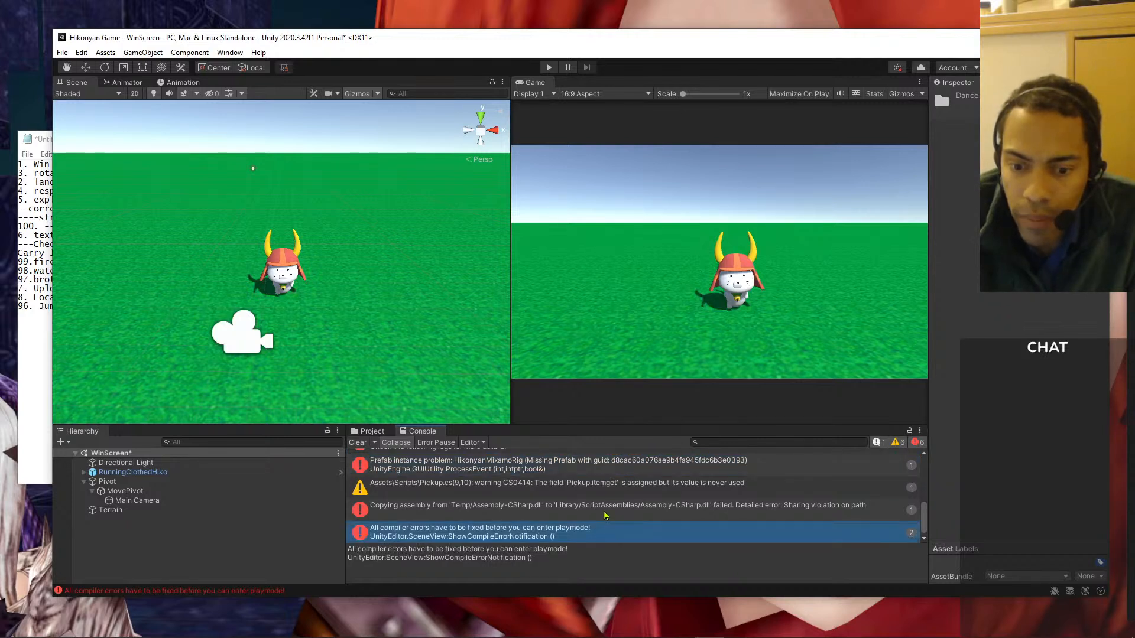
pyautogui.click(604, 513)
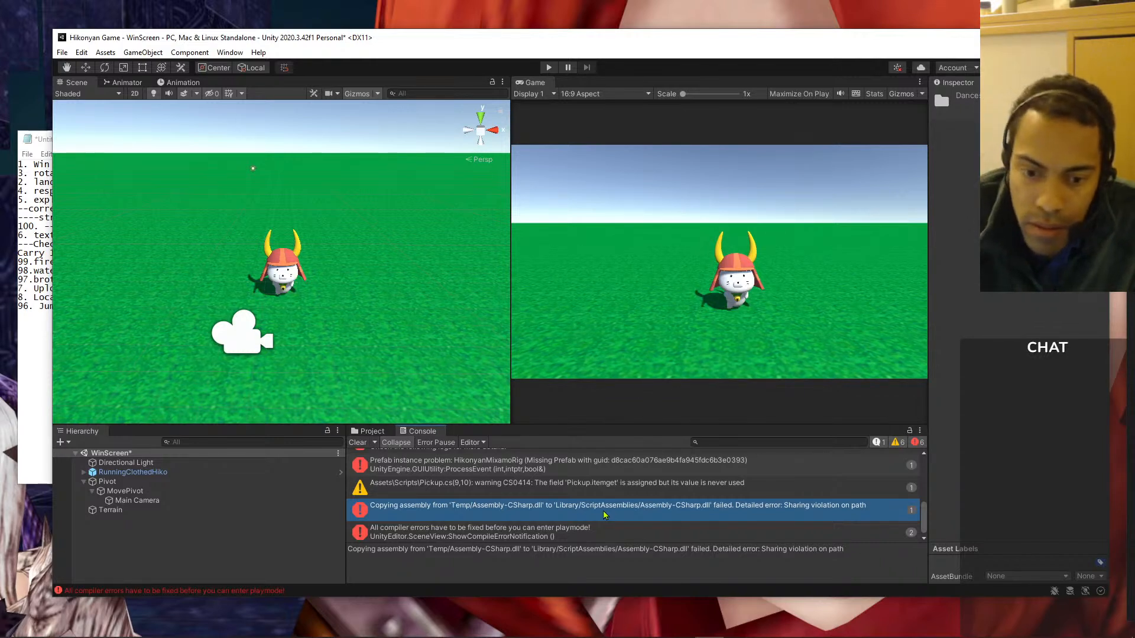
pyautogui.scroll(2, 603, 516)
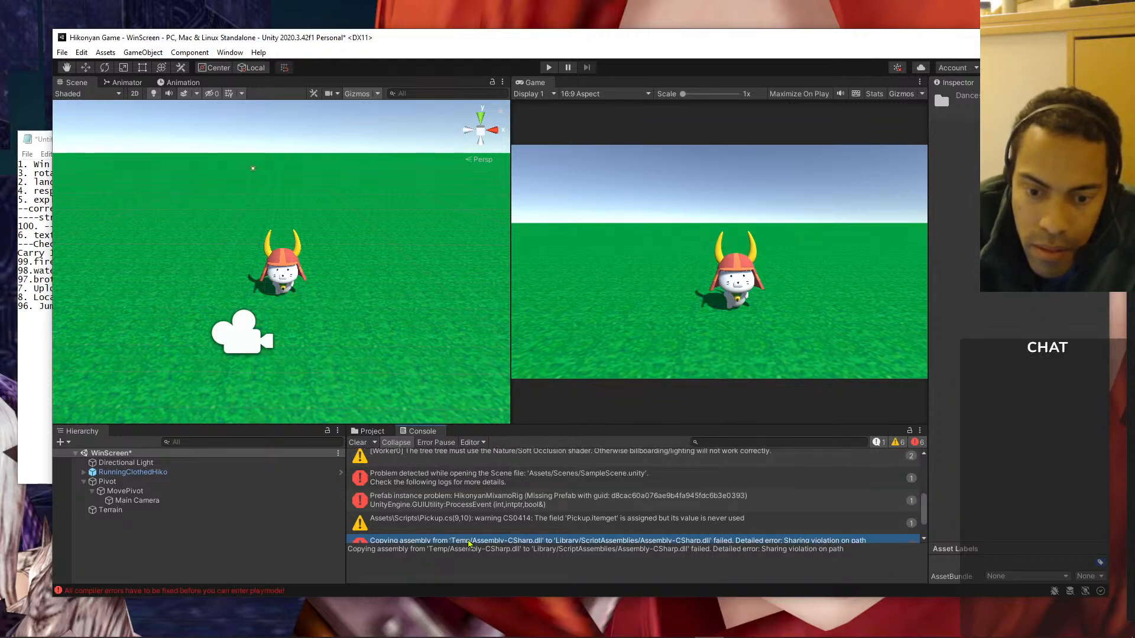
pyautogui.click(518, 483)
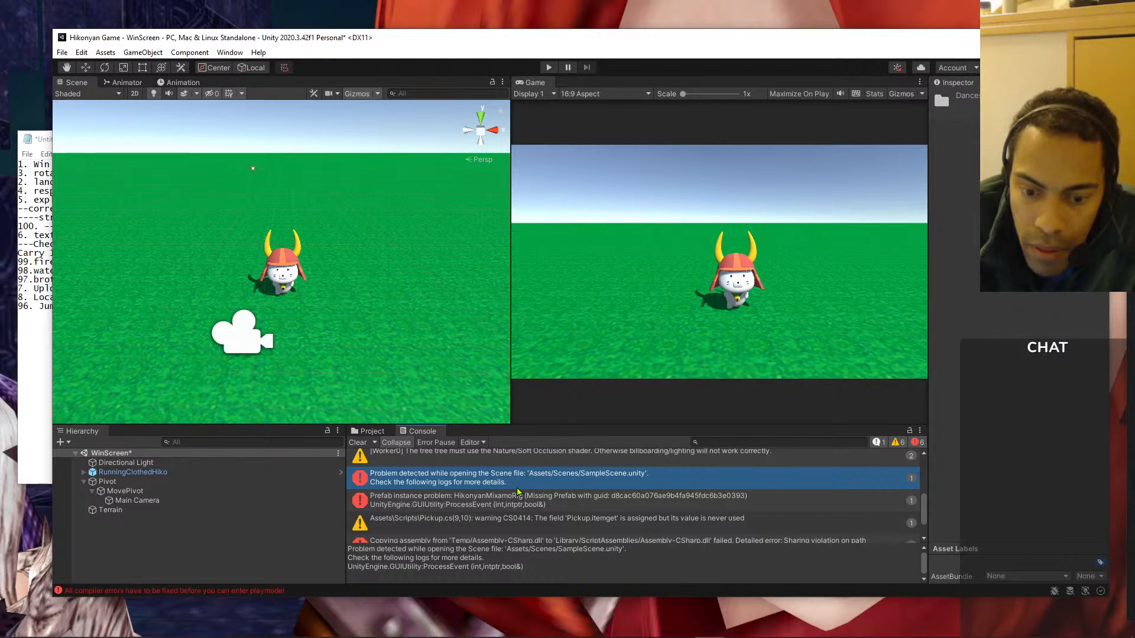
pyautogui.click(520, 499)
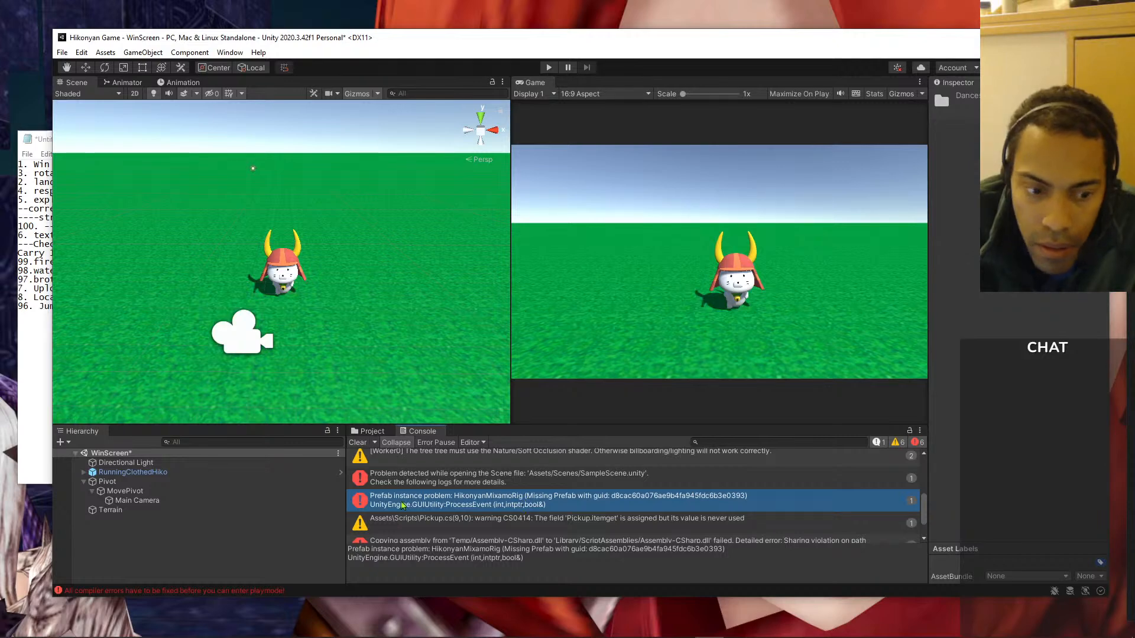
# - Inspect the Pivot, RunningClothedHiko, YouWin and Floor prefabs in the Prefab folder
pyautogui.click(368, 434)
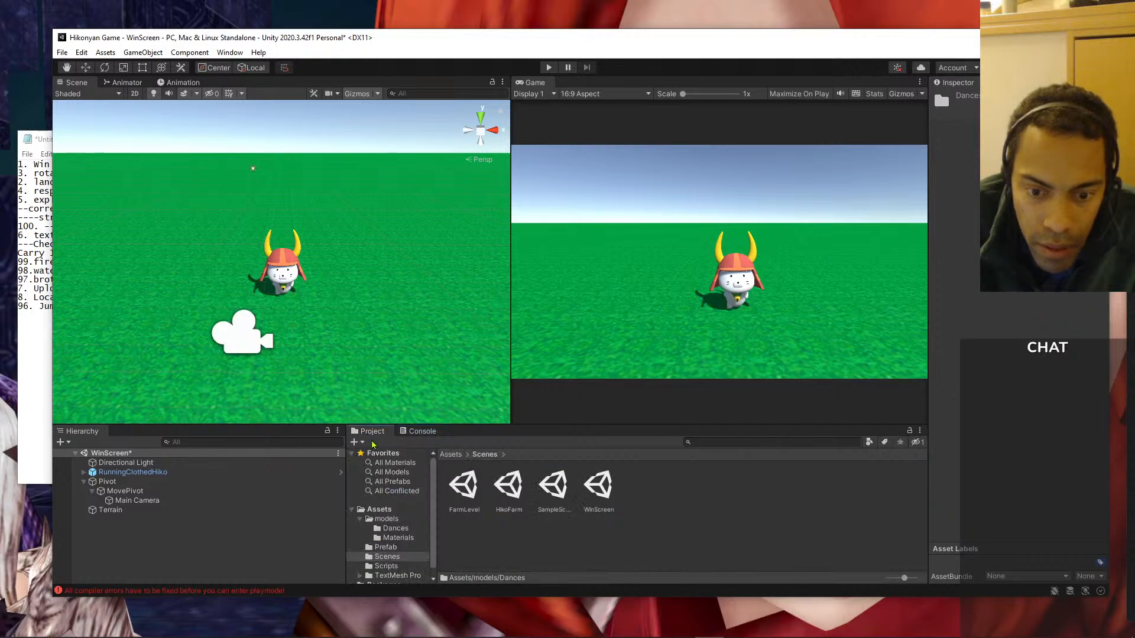
pyautogui.click(401, 549)
pyautogui.click(509, 486)
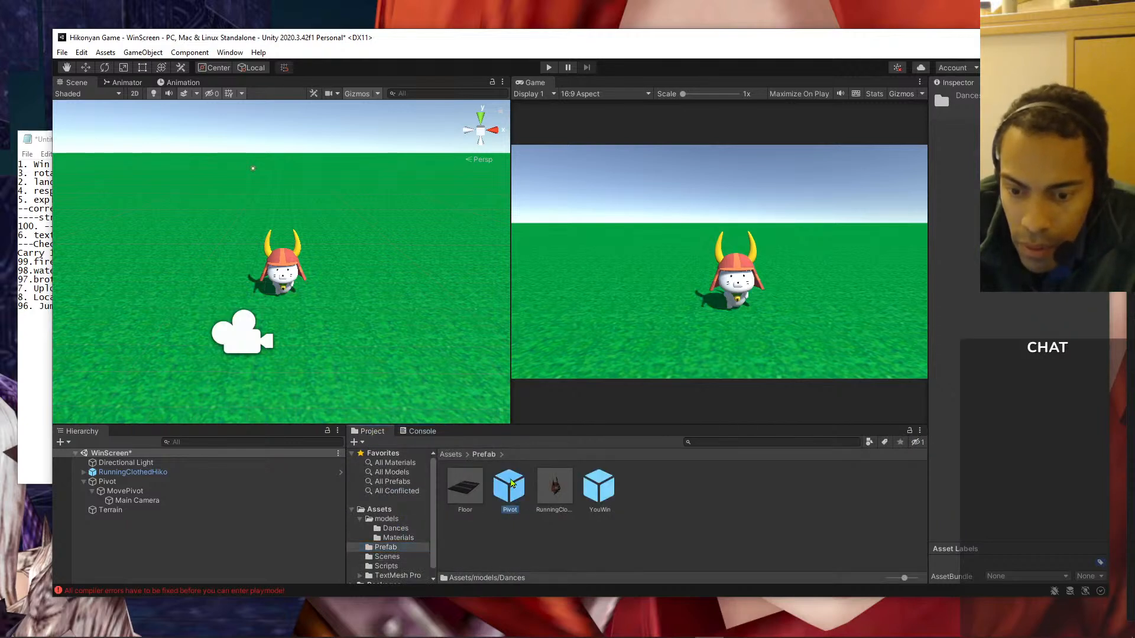
pyautogui.click(541, 485)
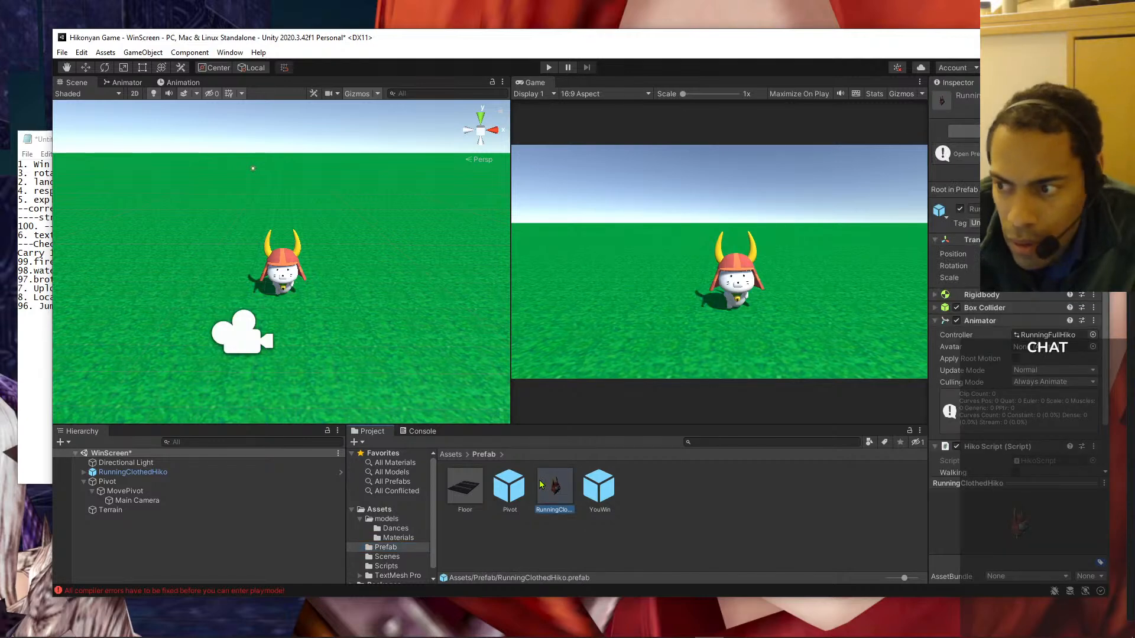
pyautogui.click(594, 489)
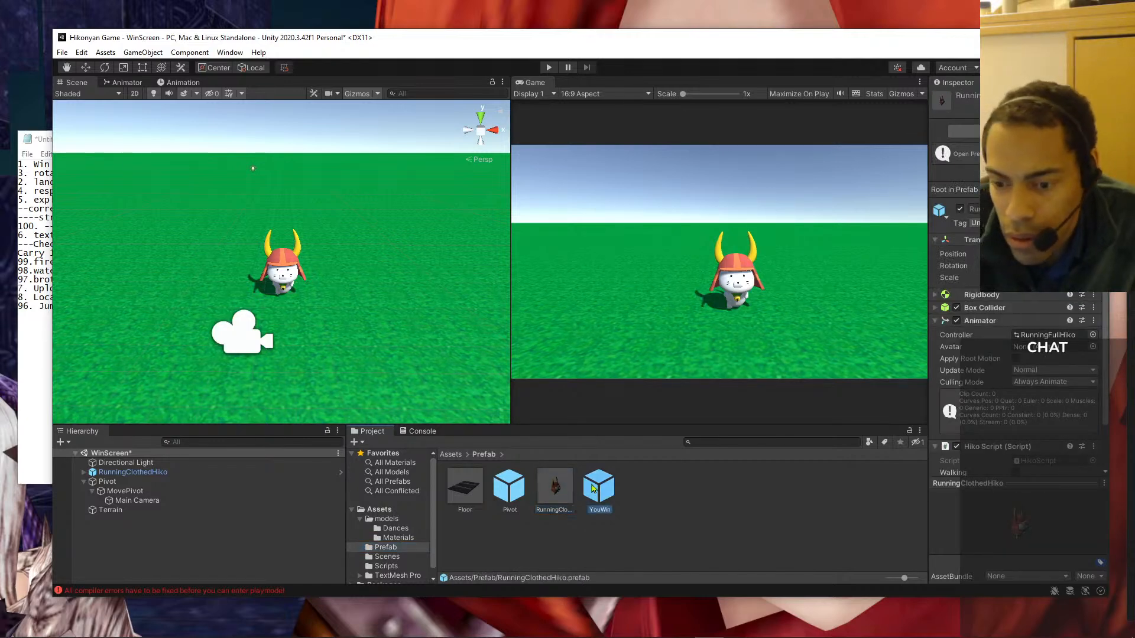
pyautogui.click(541, 499)
pyautogui.click(465, 487)
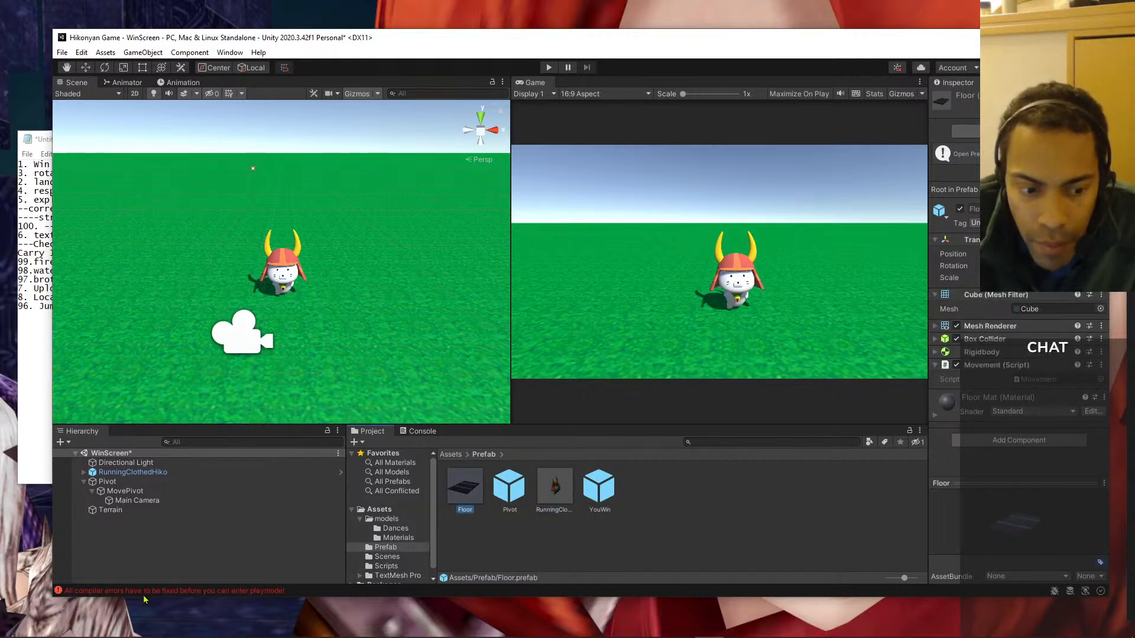
# - Recheck the console's Assembly-CSharp.dll copying error and save the WinScreen scene
pyautogui.click(422, 432)
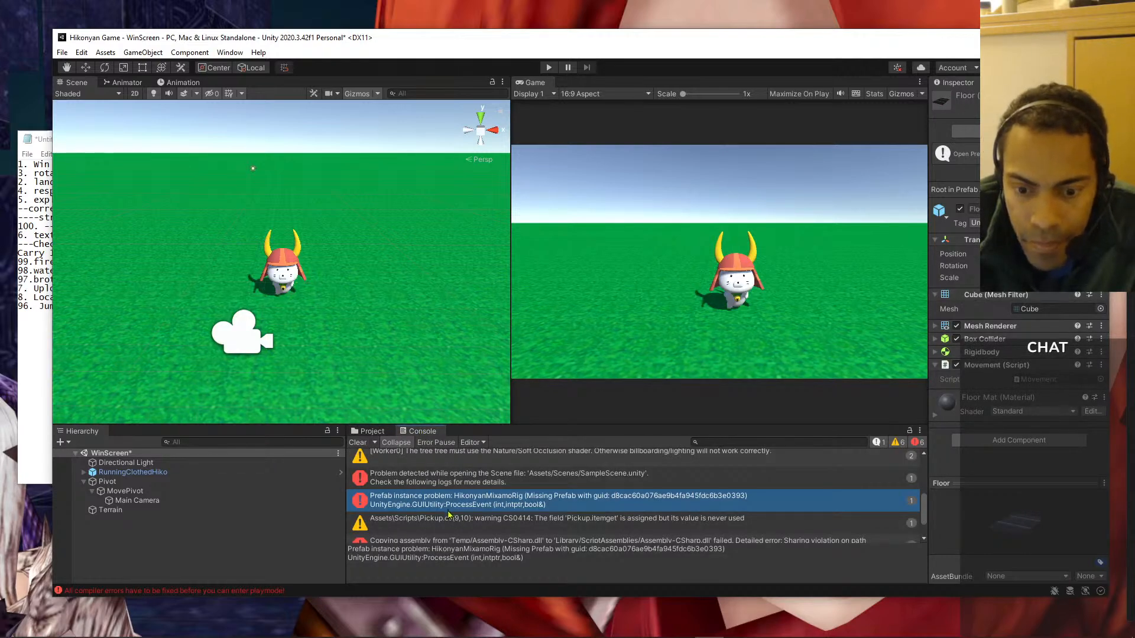
pyautogui.scroll(-2, 451, 515)
pyautogui.click(448, 517)
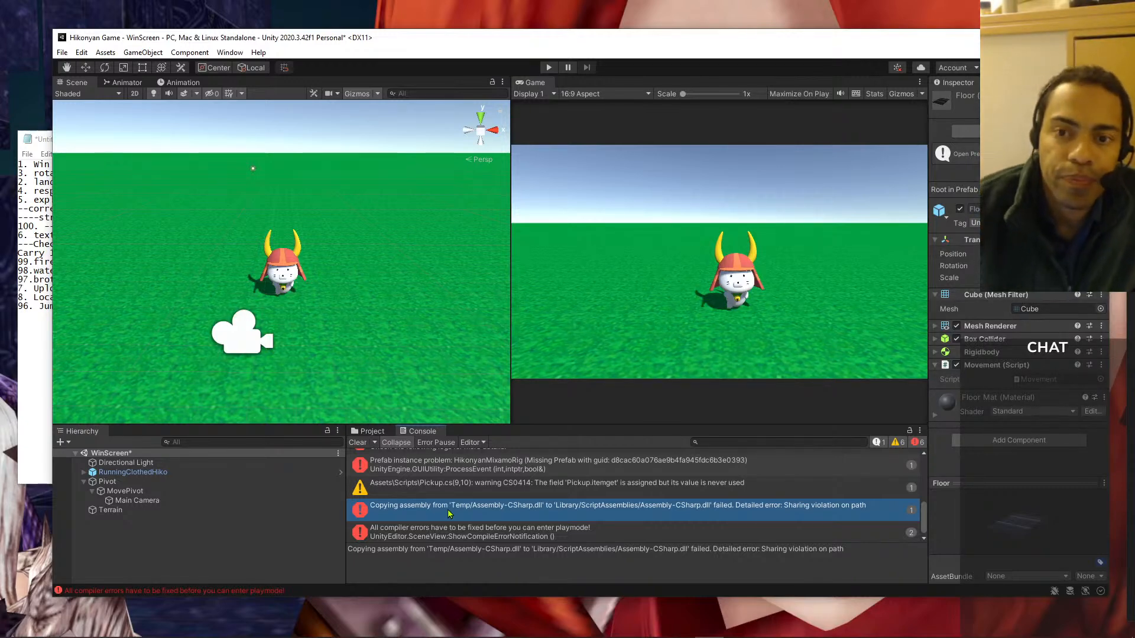
pyautogui.click(62, 52)
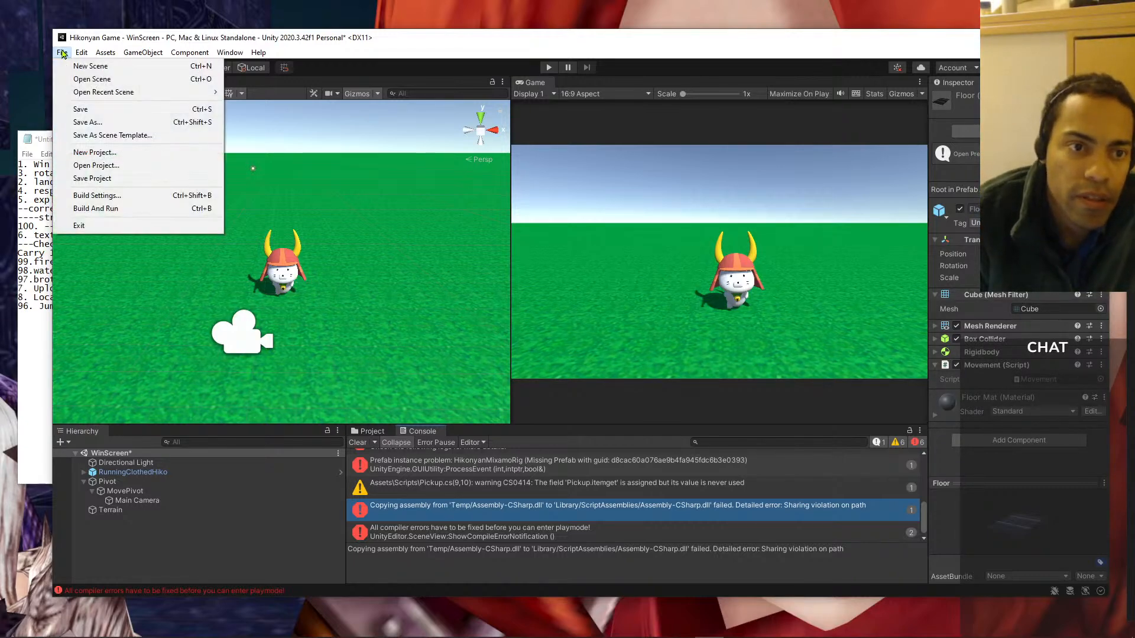
pyautogui.click(81, 110)
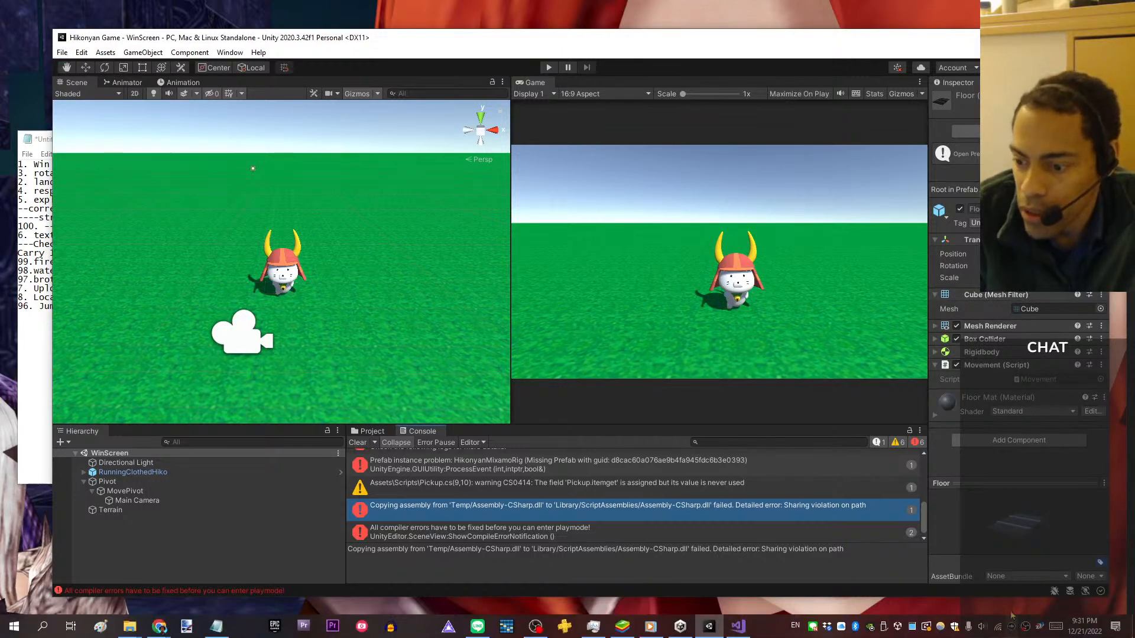
# - Switch to Visual Studio to check the HikoScript.cs code and the build output
pyautogui.click(737, 631)
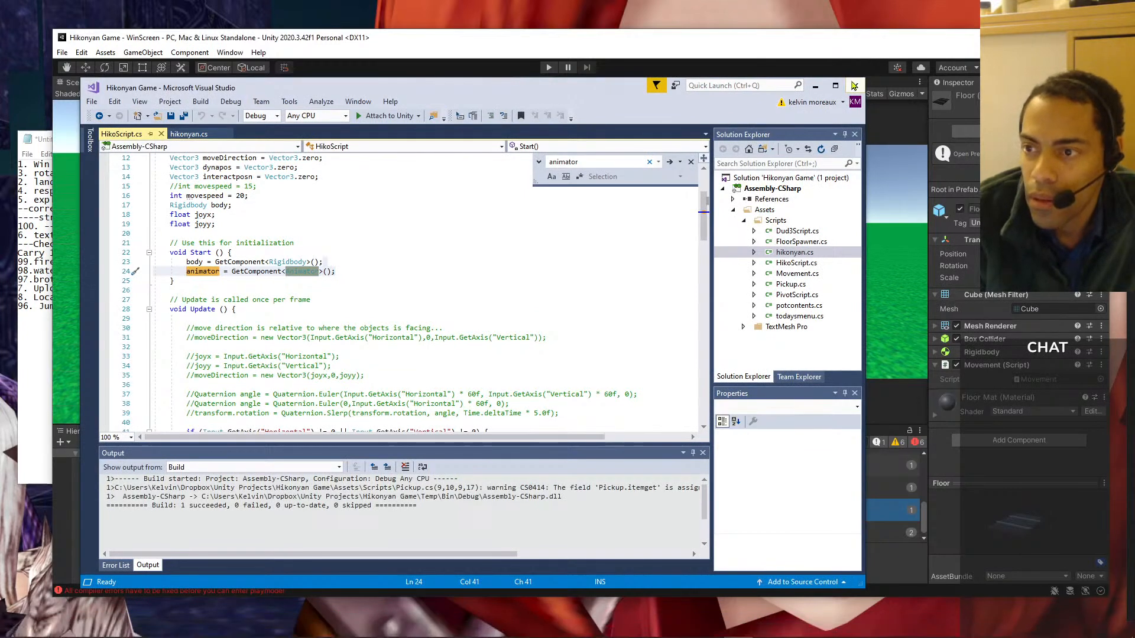
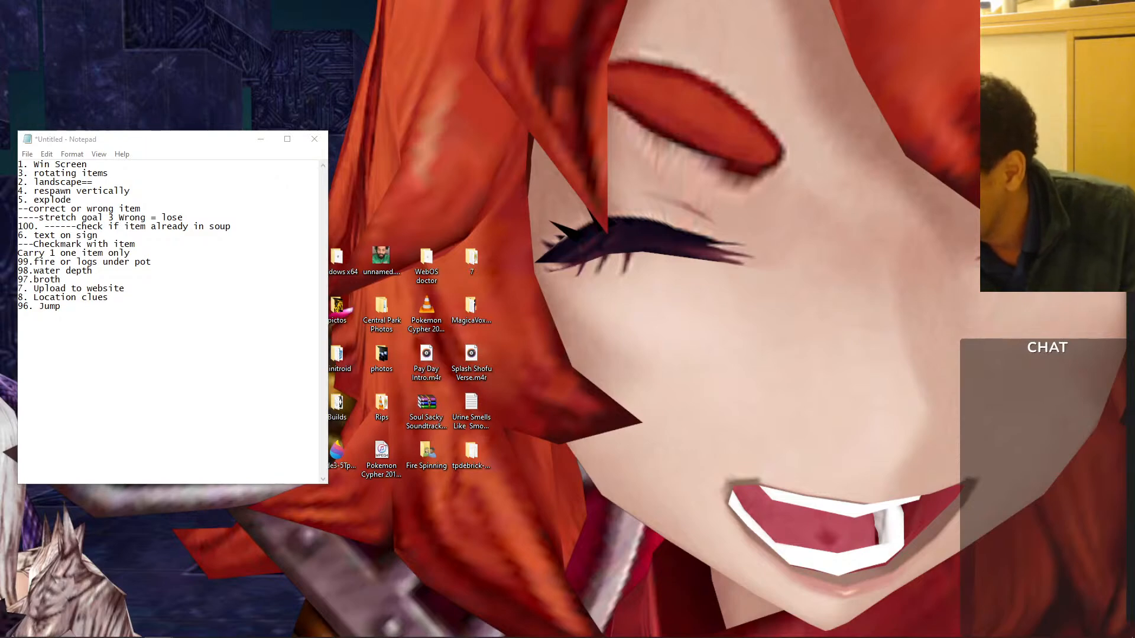
# - Reopen the Hikonyan Game project stored in the Dropbox Unity Projects folder through Unity Hub
pyautogui.moveTo(502, 634)
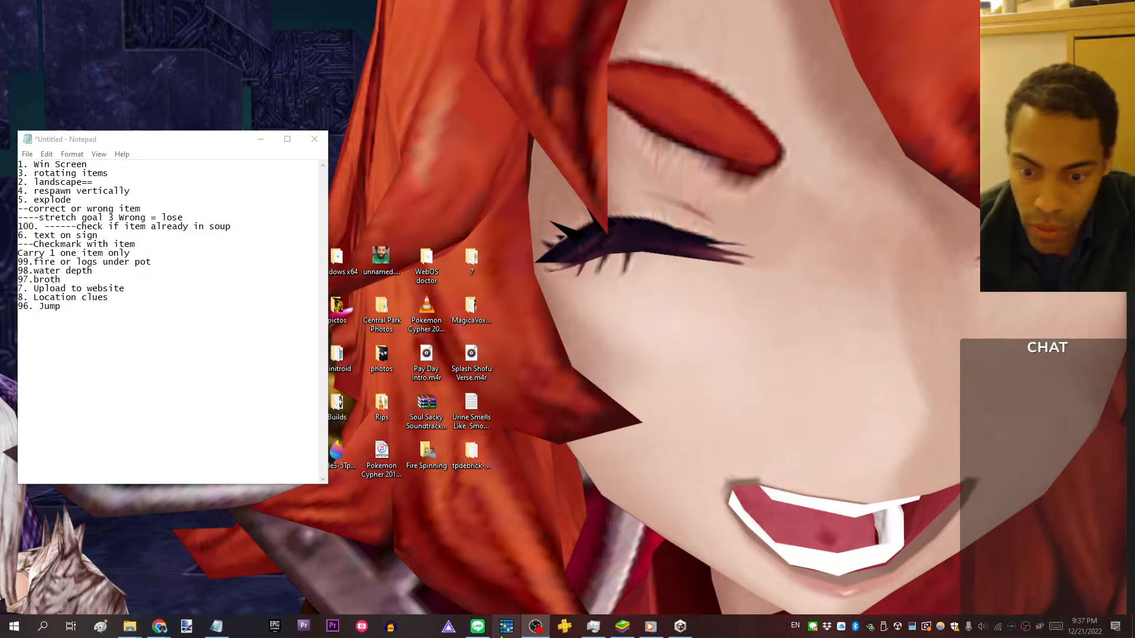
pyautogui.moveTo(461, 616)
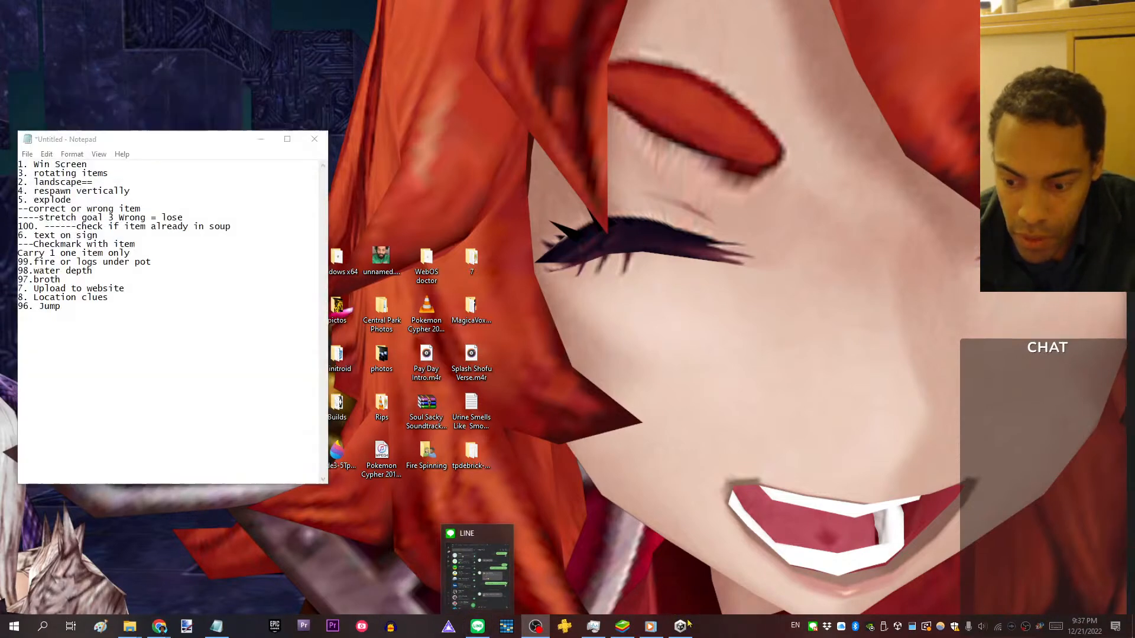
pyautogui.moveTo(693, 635)
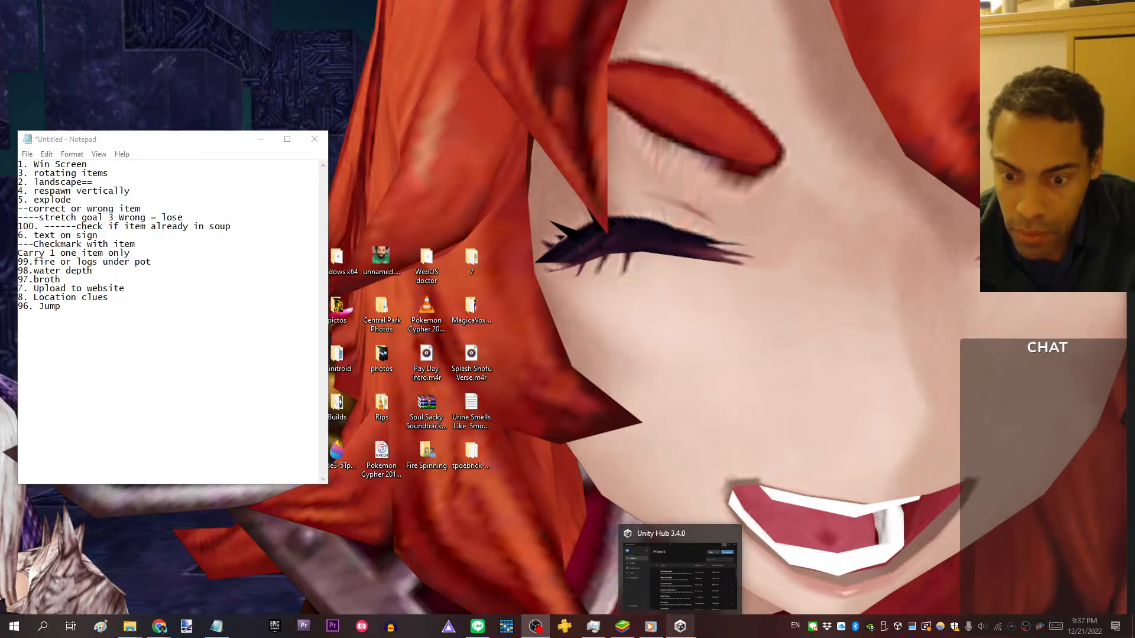
pyautogui.click(693, 635)
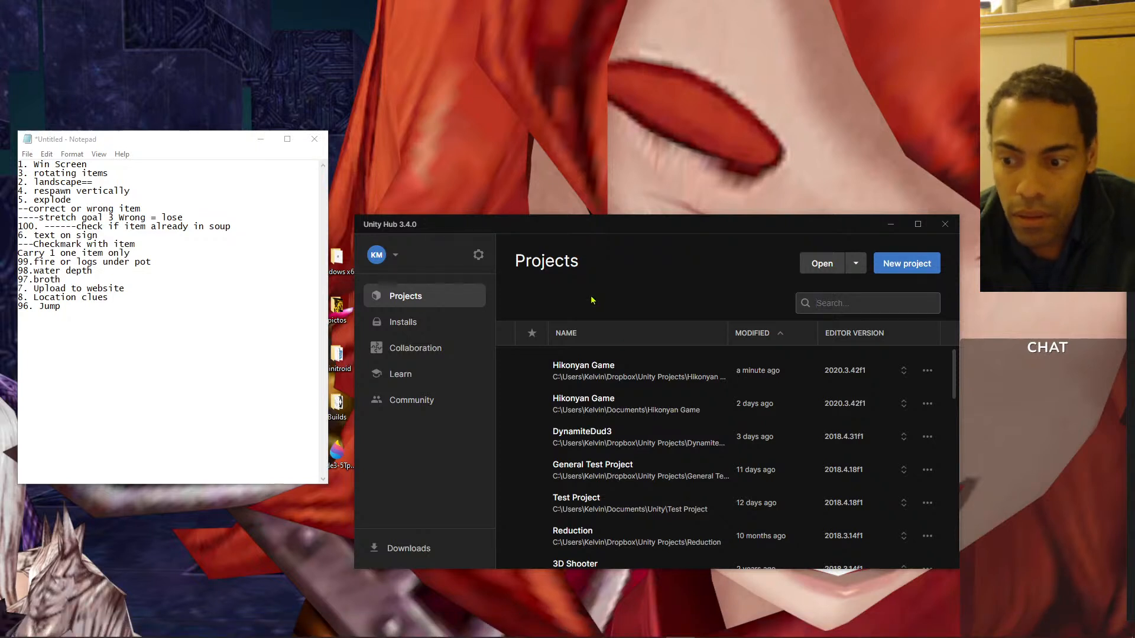
pyautogui.click(611, 382)
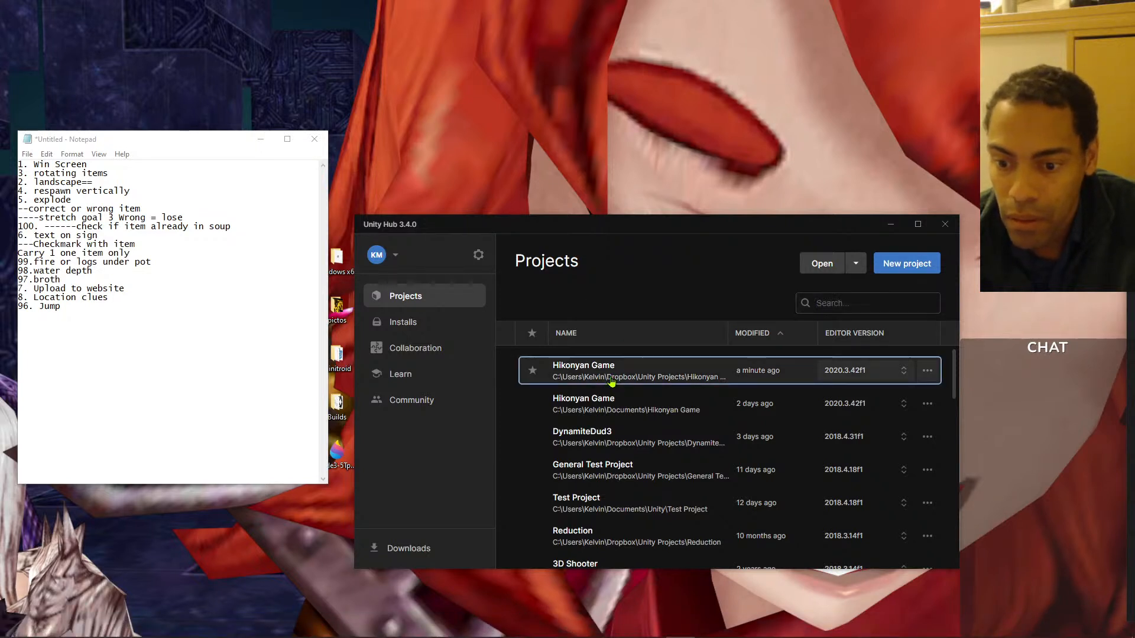
pyautogui.doubleClick(663, 378)
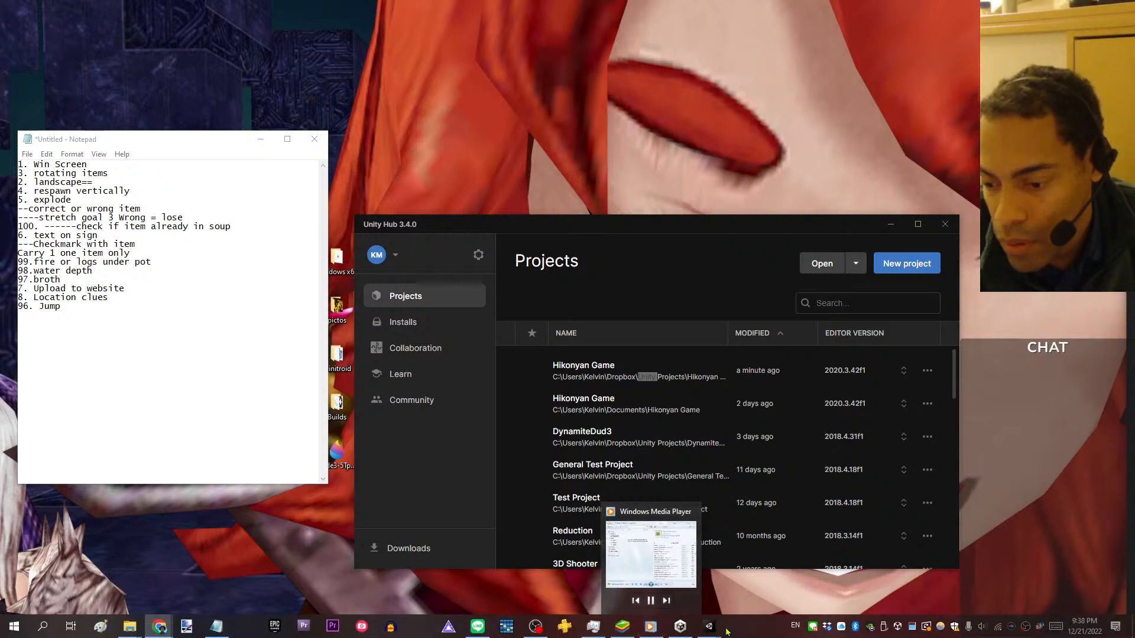
# - Dismiss the duplicate-instance errors and open the Hikonyan Game project in Safe Mode
pyautogui.moveTo(709, 627)
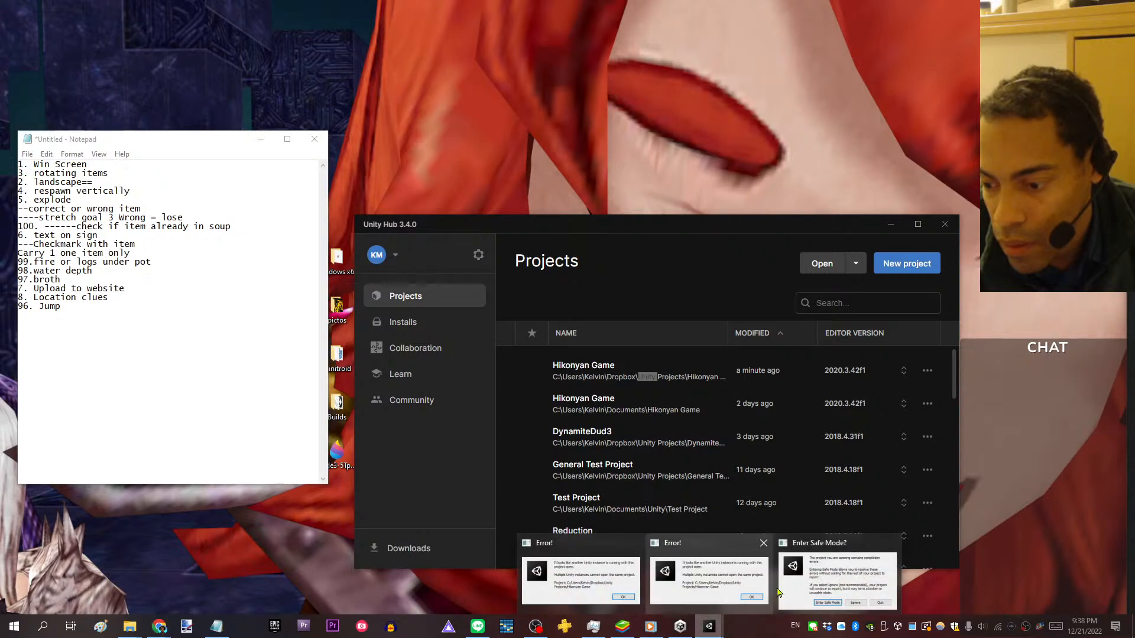
pyautogui.moveTo(779, 591)
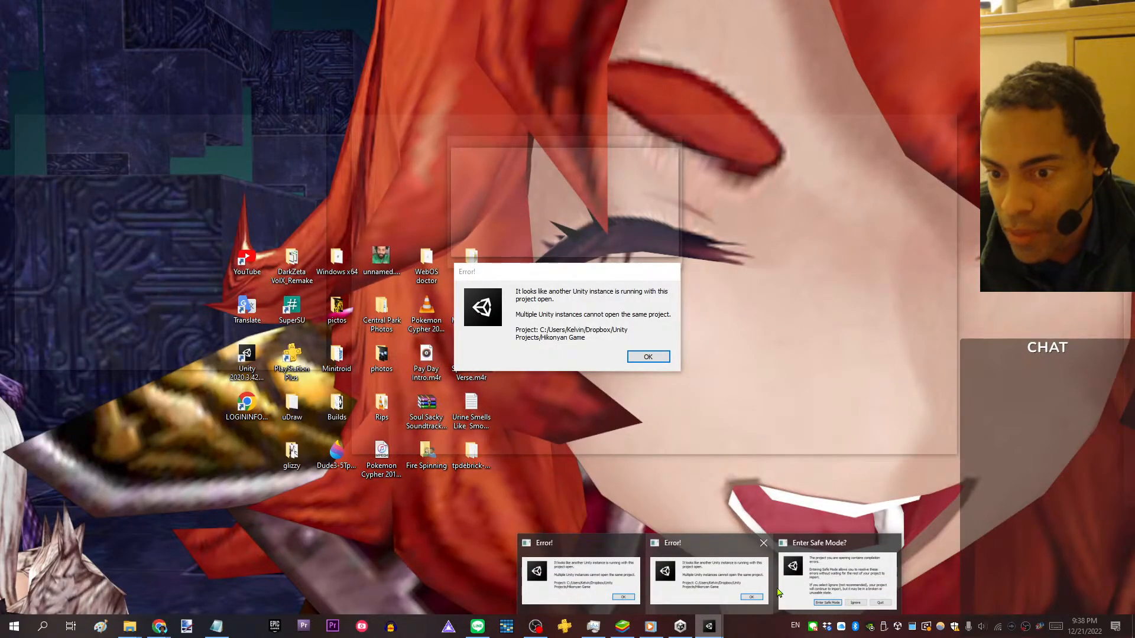
pyautogui.click(731, 584)
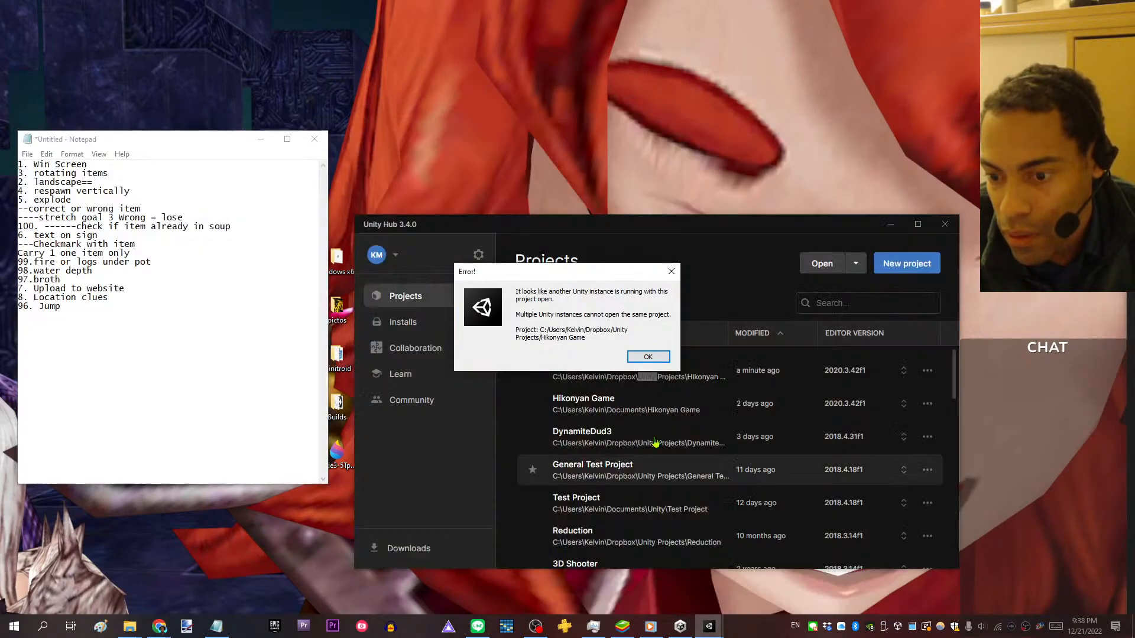
pyautogui.click(648, 357)
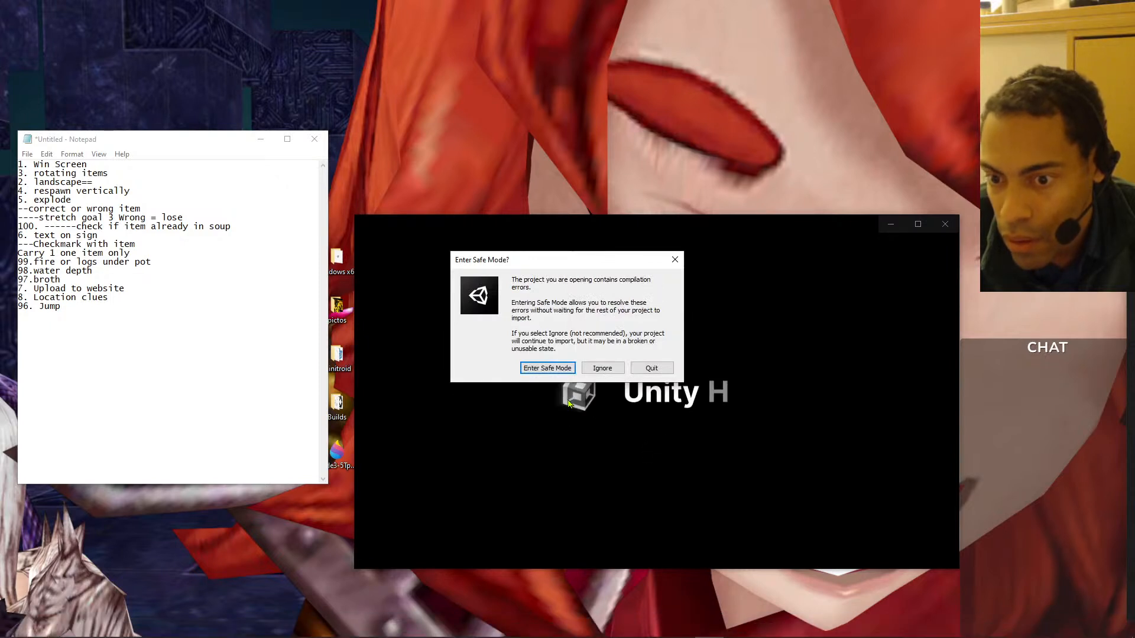
pyautogui.click(562, 371)
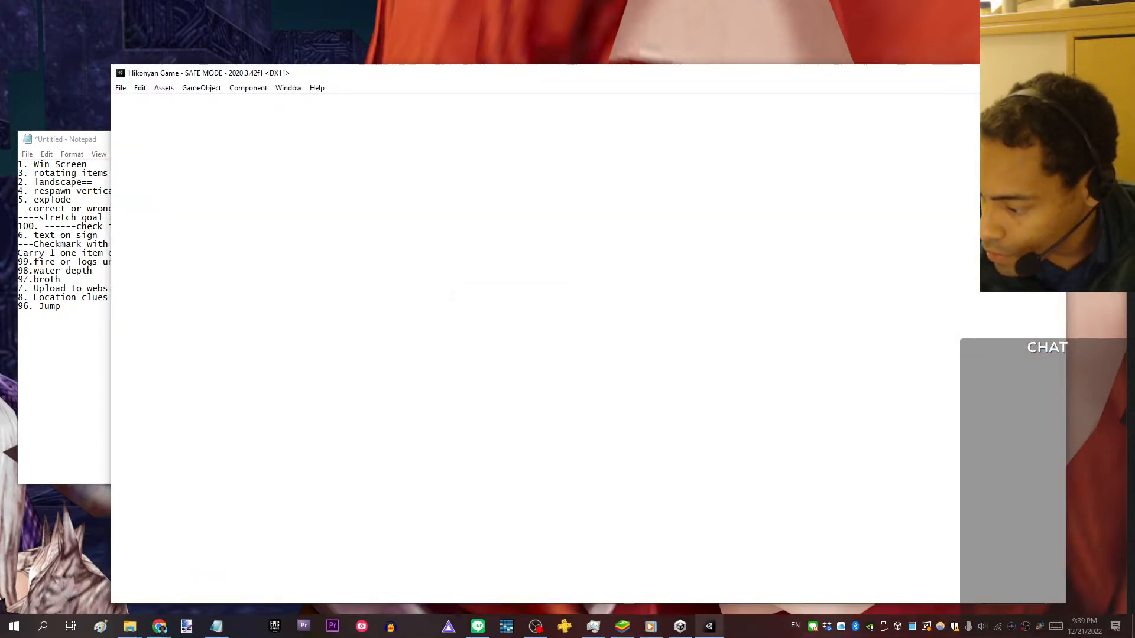
# - Exit Safe Mode to load the project in the full Unity editor
pyautogui.moveTo(709, 626)
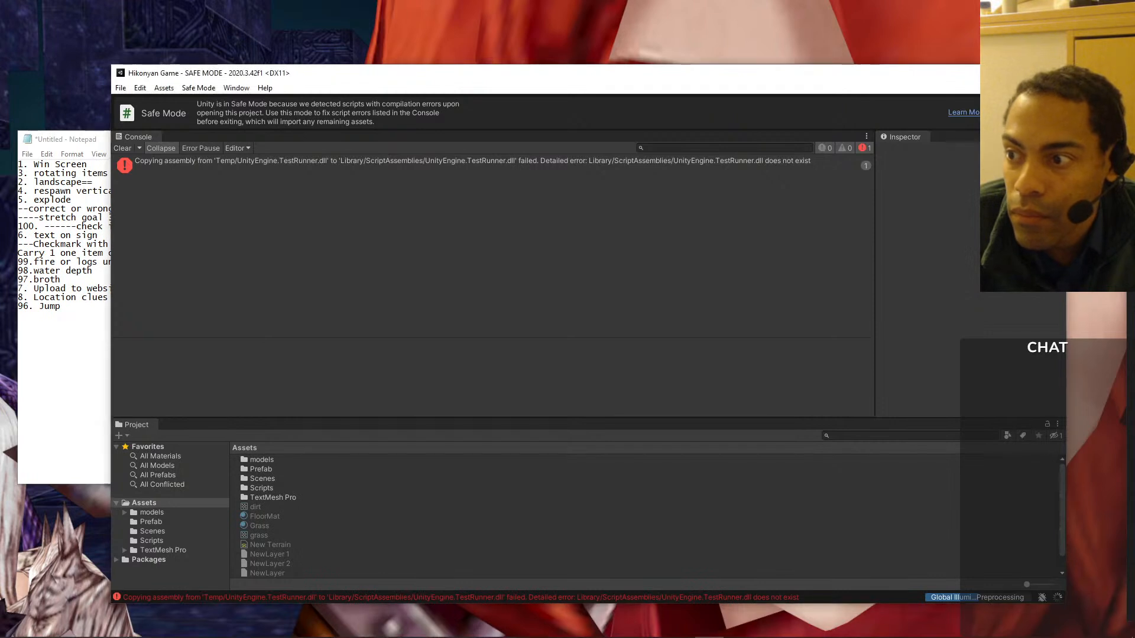
pyautogui.click(671, 376)
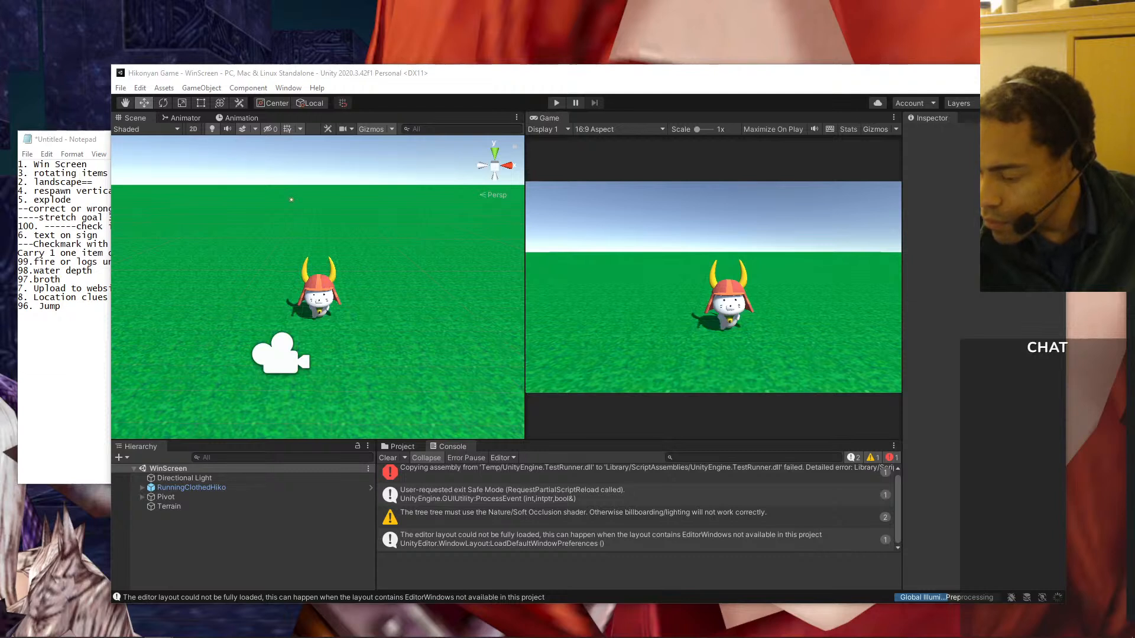
pyautogui.moveTo(1018, 618)
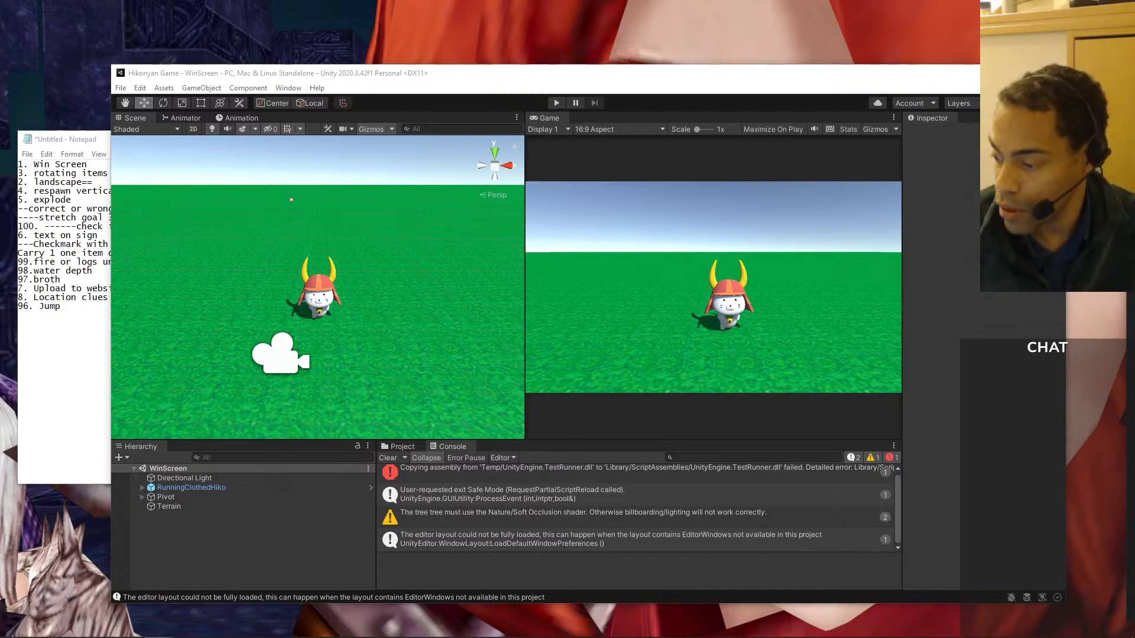
# - Search Windows for avira and close the search results
pyautogui.moveTo(710, 637)
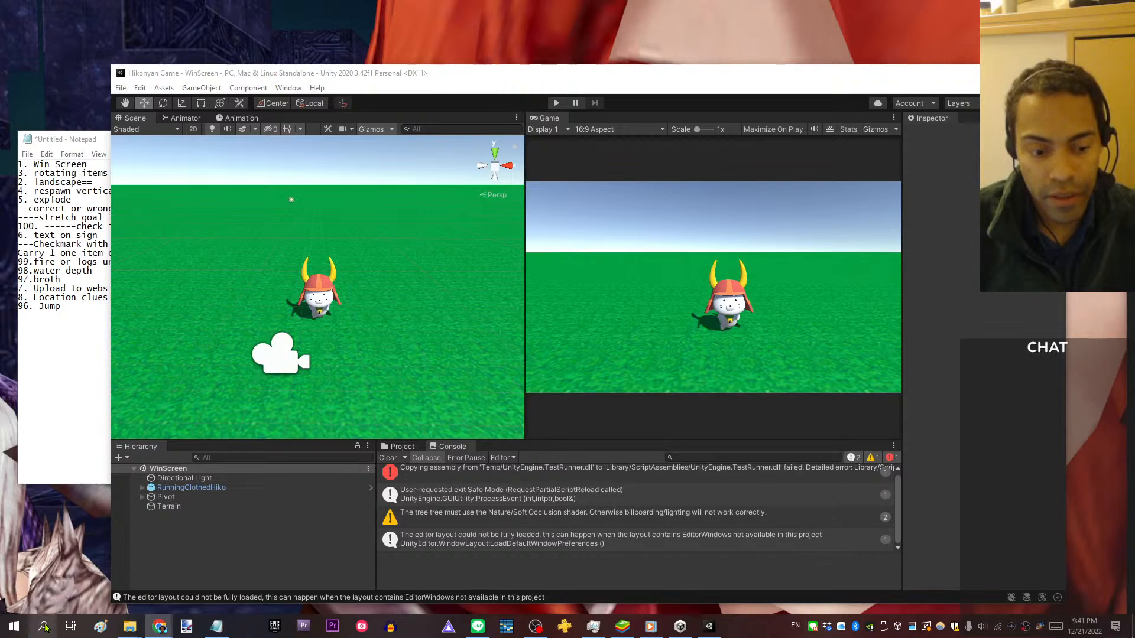
pyautogui.click(43, 624)
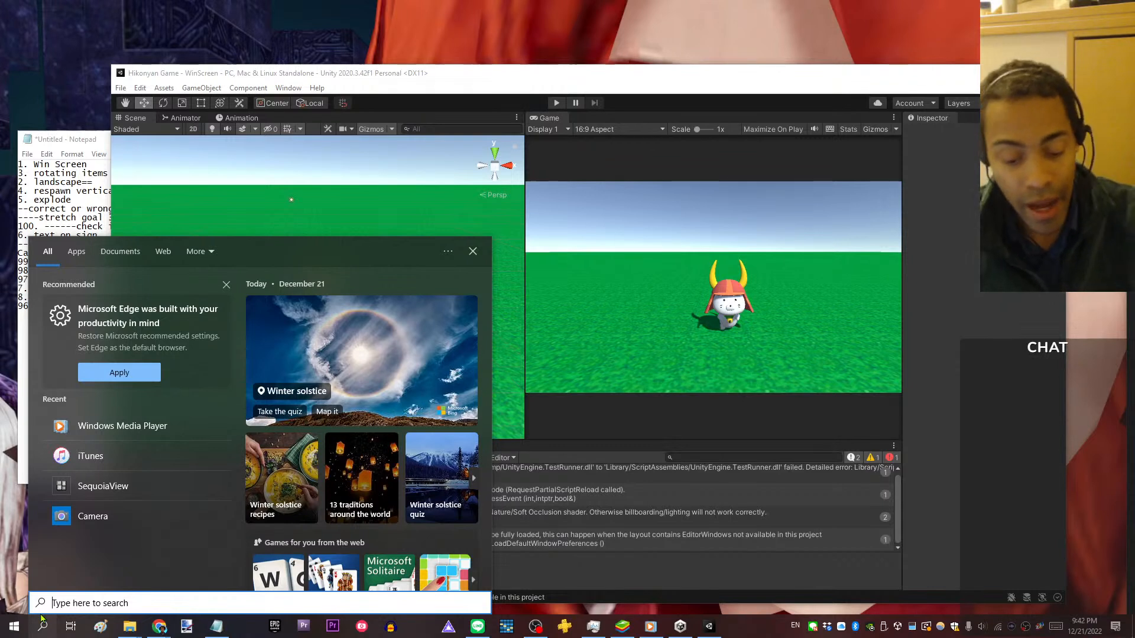
pyautogui.write('avira')
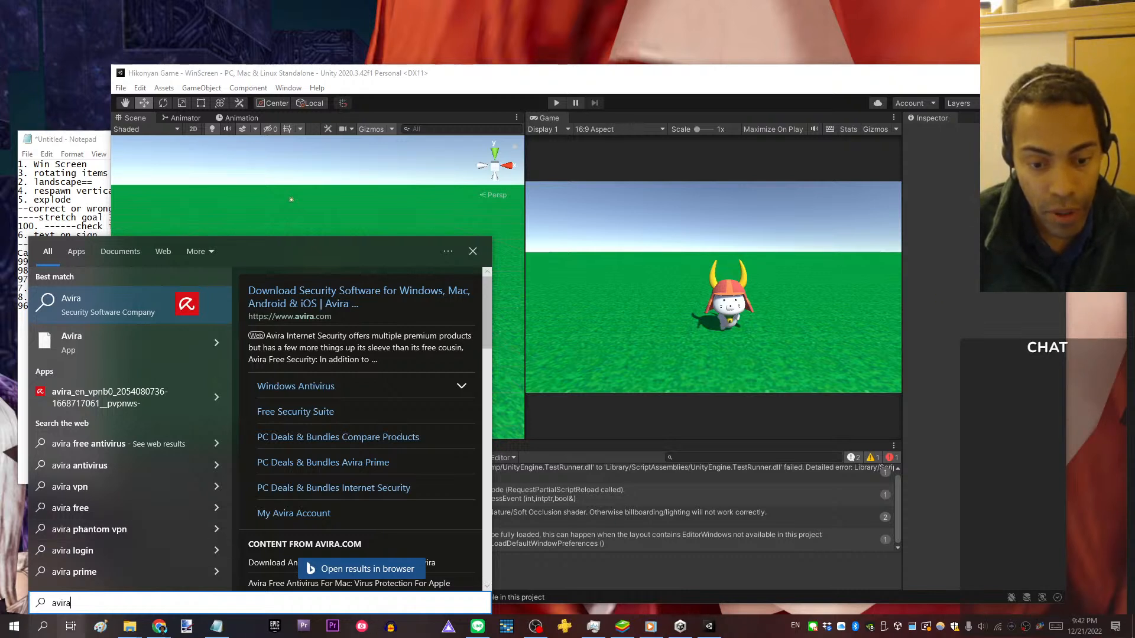
pyautogui.click(16, 625)
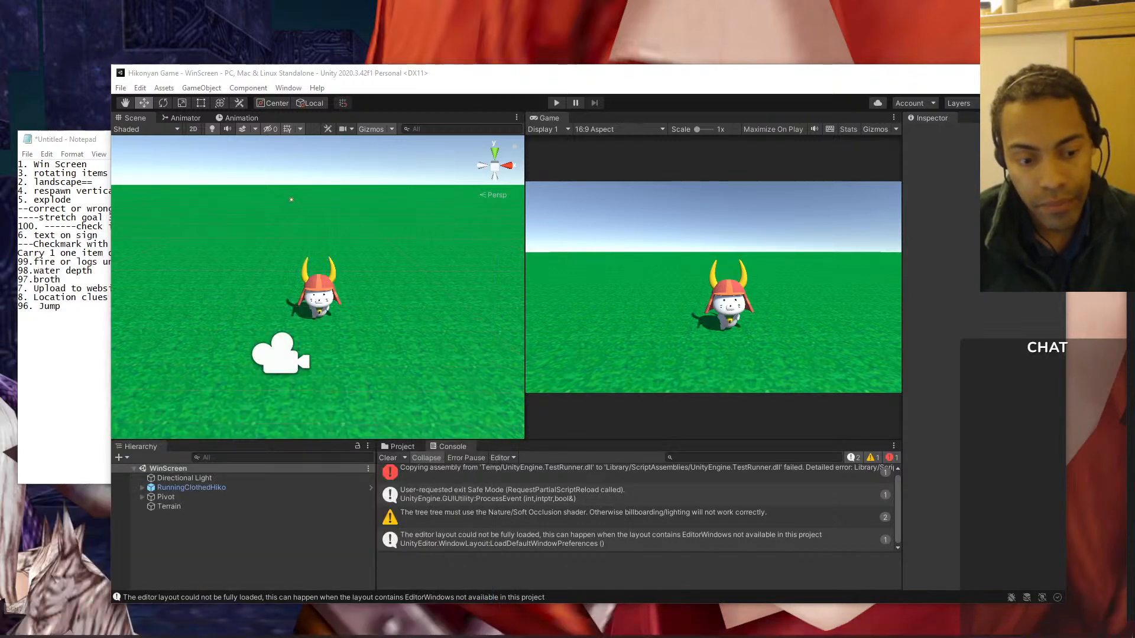
# - Open Apps & features in Windows Settings and move the Settings window over the middle of the Unity editor
pyautogui.rightClick(24, 627)
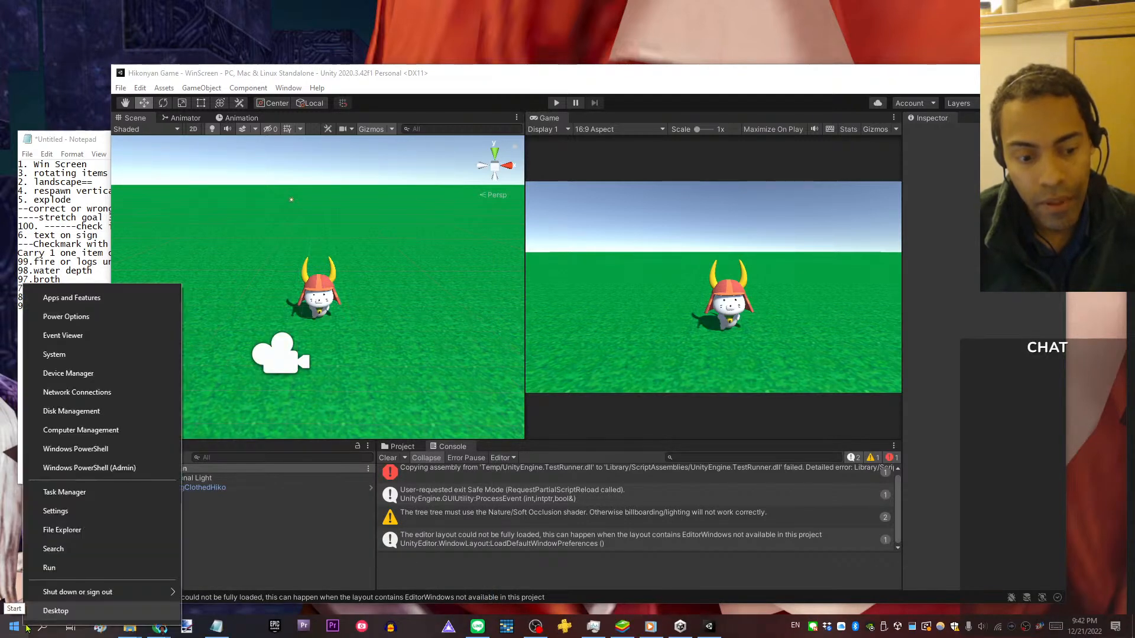
pyautogui.click(78, 515)
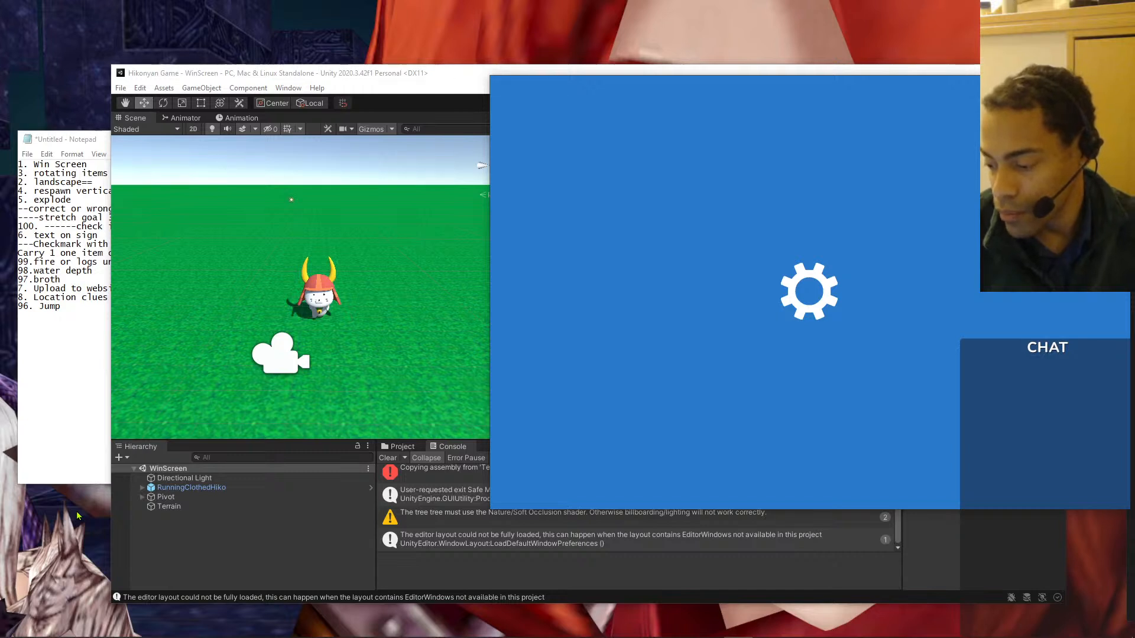
pyautogui.moveTo(651, 627)
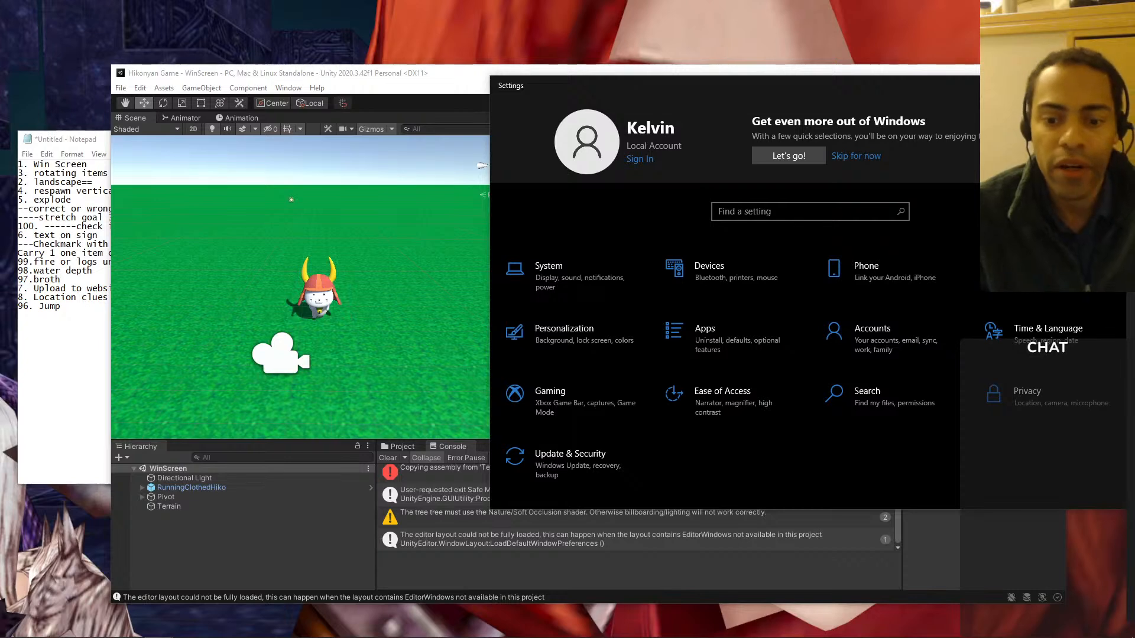
pyautogui.click(351, 301)
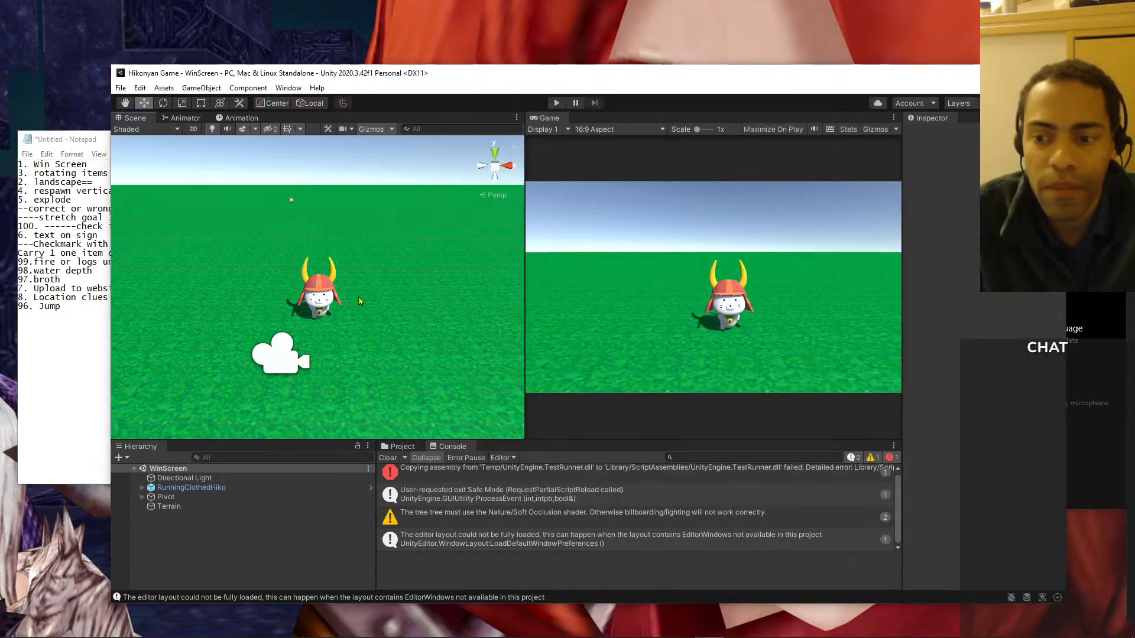
pyautogui.click(363, 301)
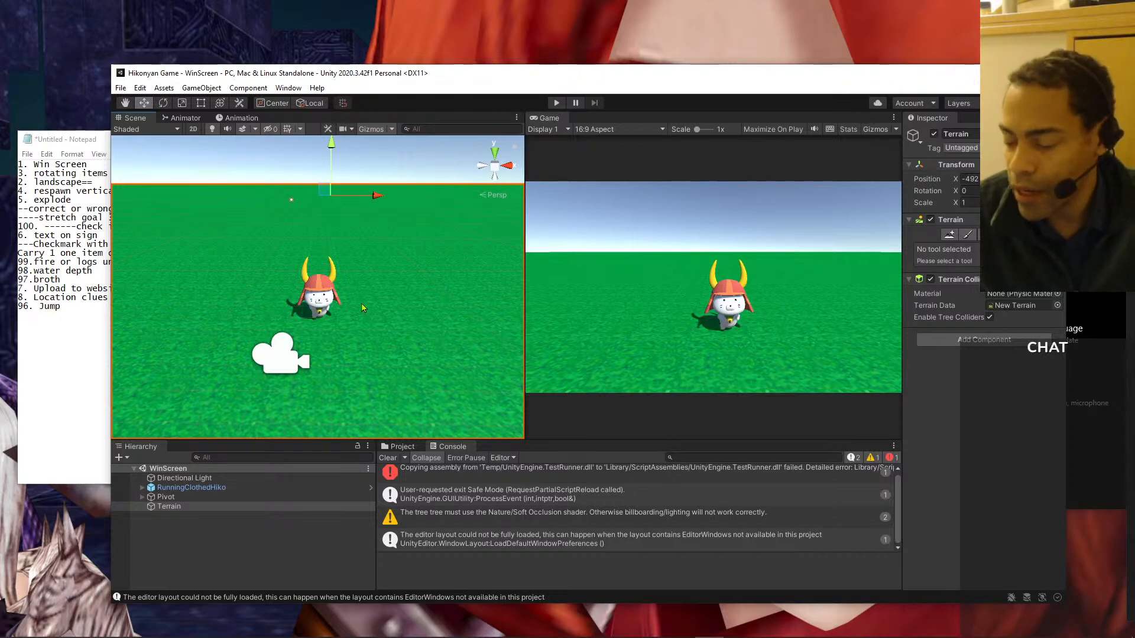
pyautogui.click(1097, 122)
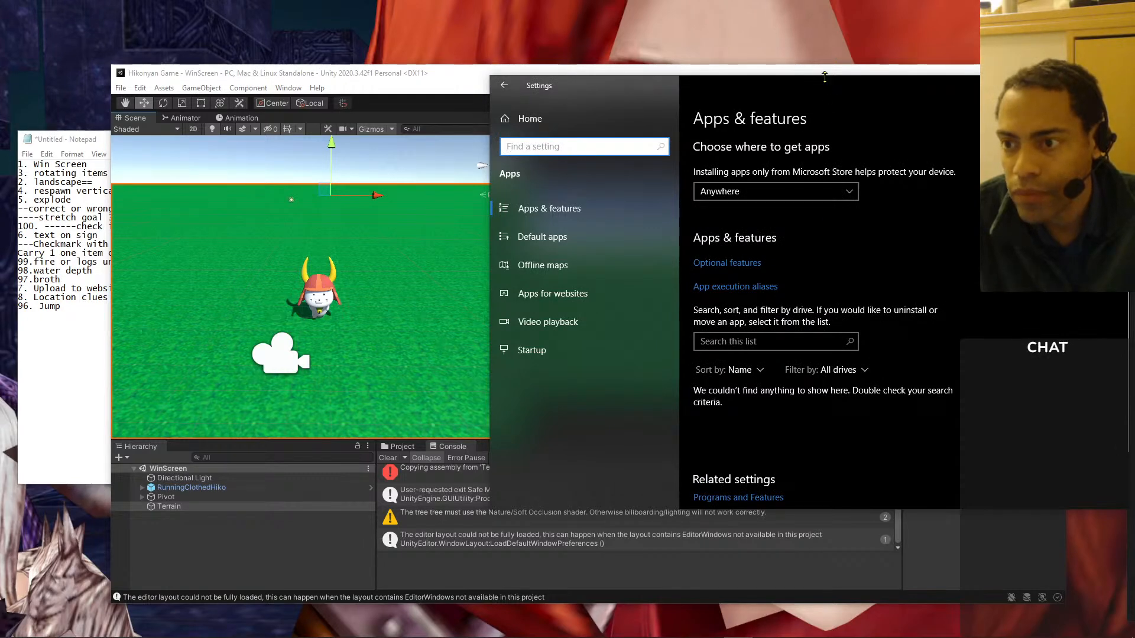
pyautogui.moveTo(835, 86); pyautogui.dragTo(668, 63)
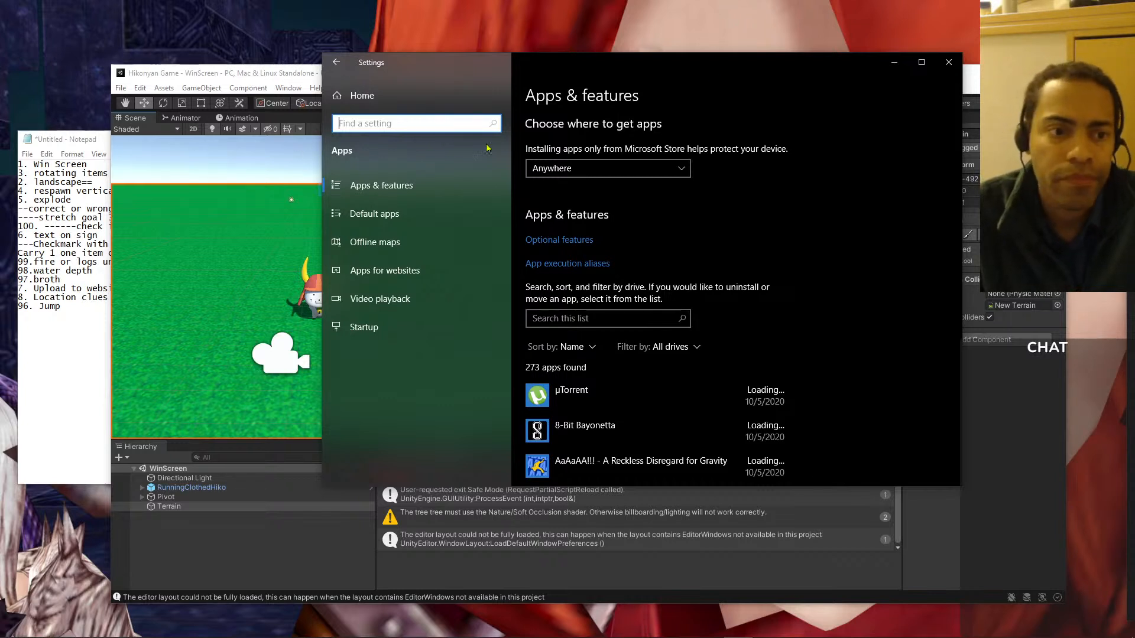
# - Review the Notepad to-do list from the Win Screen, rotating items and landscape entries down to text on sign
pyautogui.click(59, 180)
pyautogui.moveTo(88, 165); pyautogui.dragTo(28, 155)
pyautogui.click(80, 164)
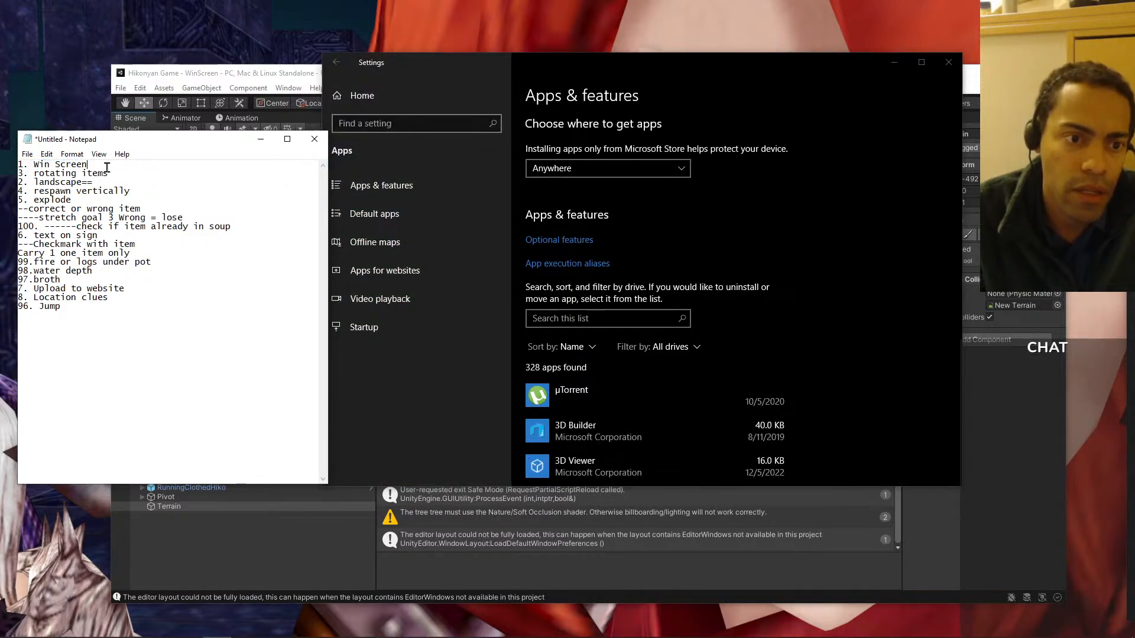
pyautogui.moveTo(107, 167); pyautogui.dragTo(15, 166)
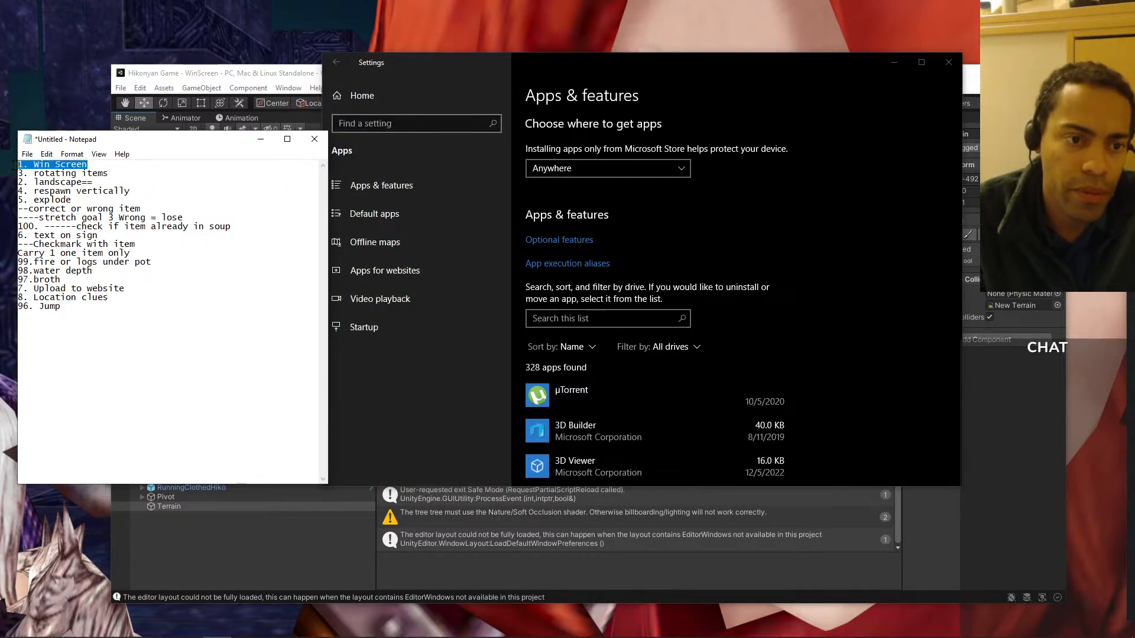
pyautogui.click(104, 176)
pyautogui.moveTo(113, 181); pyautogui.dragTo(53, 171)
pyautogui.click(54, 171)
pyautogui.moveTo(122, 181); pyautogui.dragTo(32, 181)
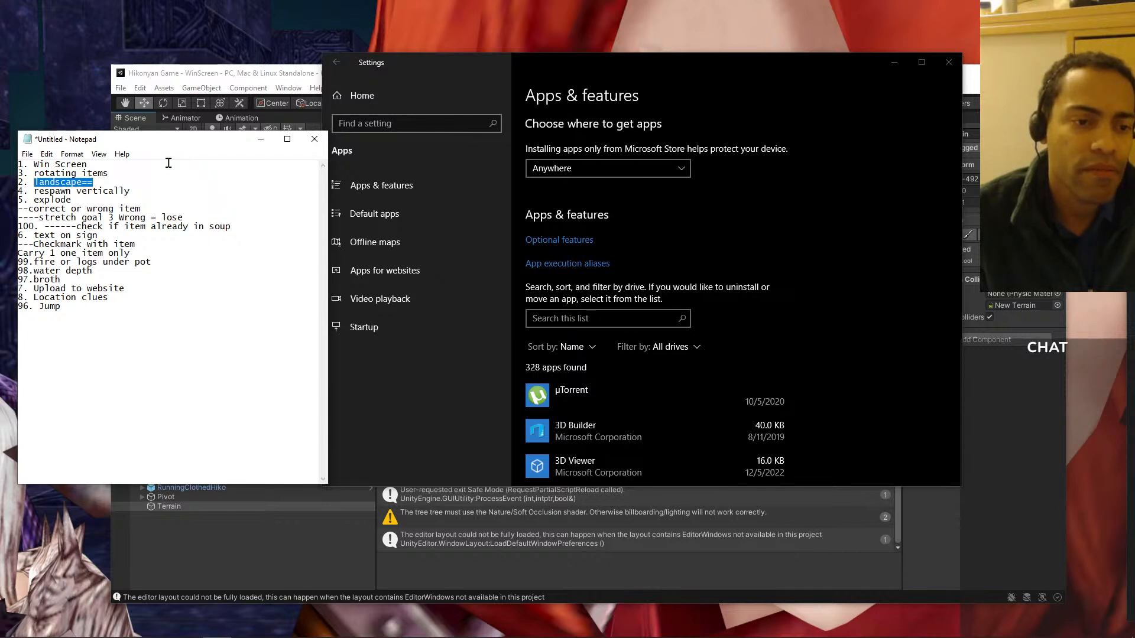
pyautogui.click(133, 189)
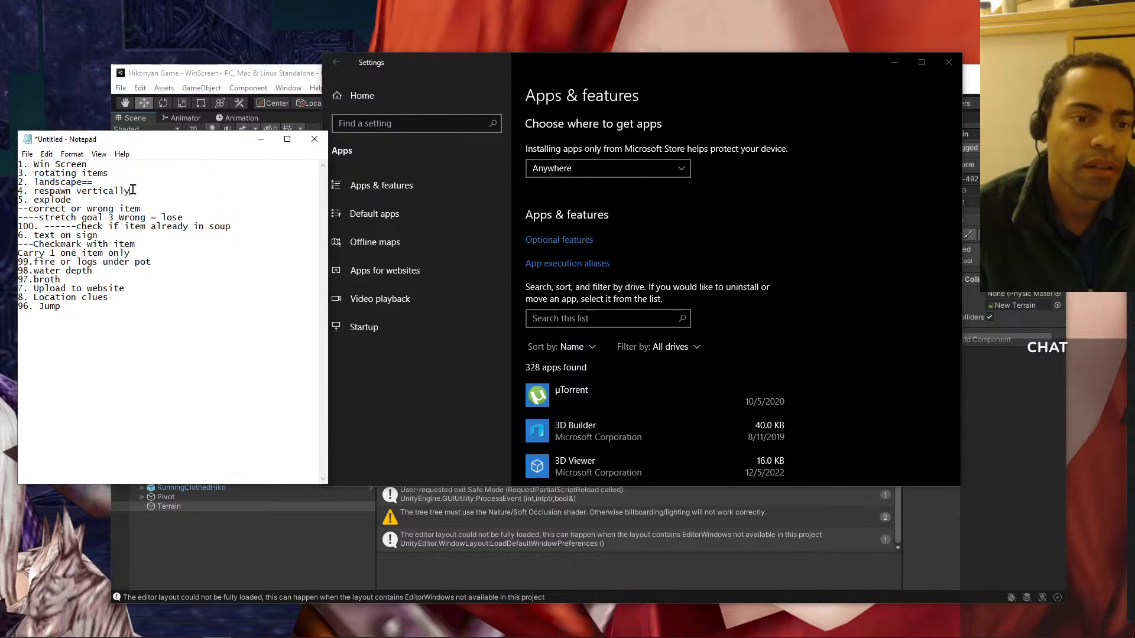
pyautogui.click(143, 203)
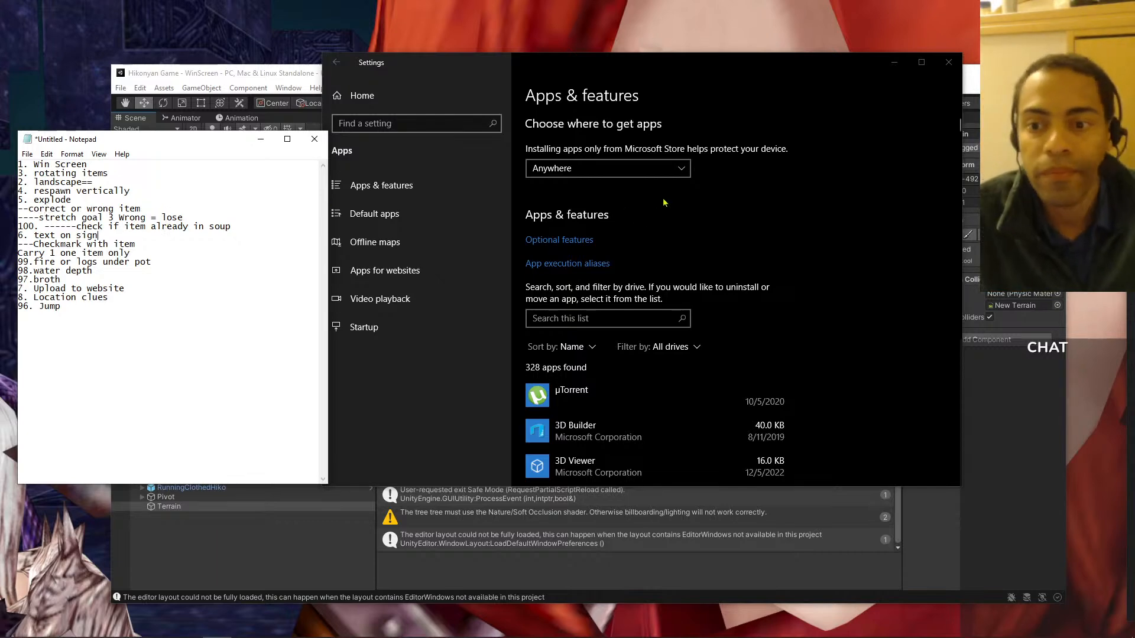
# - Look through the alphabetical list of installed programs in Apps & features for antivirus software, down to the entries under P, and close Settings
pyautogui.scroll(-3, 645, 328)
pyautogui.scroll(-5, 645, 329)
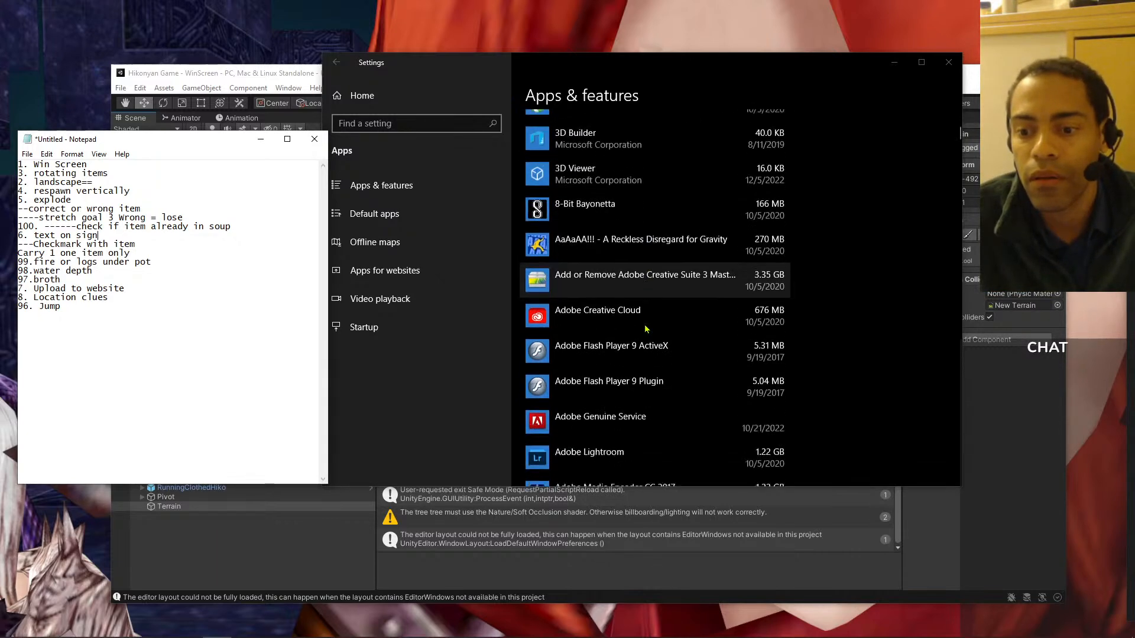
pyautogui.scroll(-3, 645, 329)
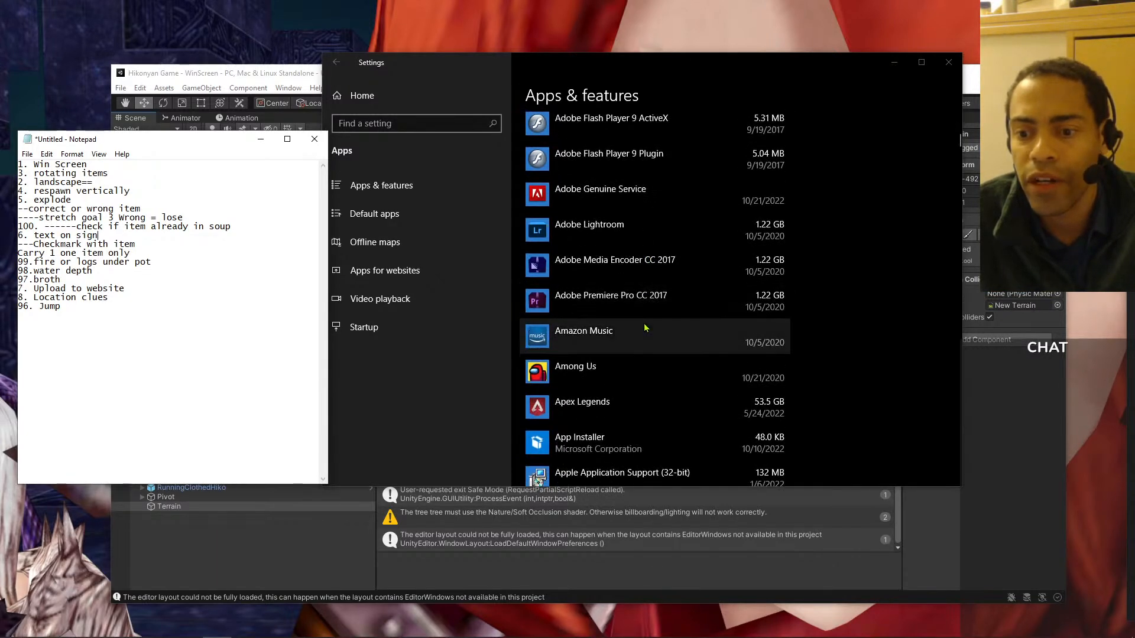
pyautogui.scroll(-2, 645, 328)
pyautogui.scroll(-6, 644, 327)
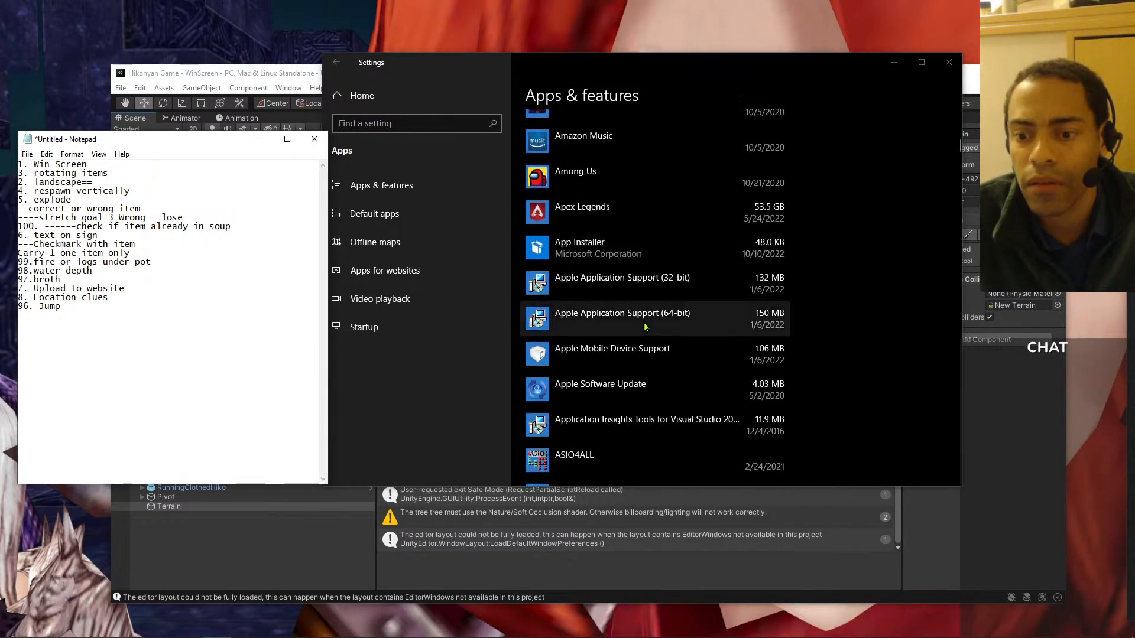
pyautogui.scroll(-7, 645, 327)
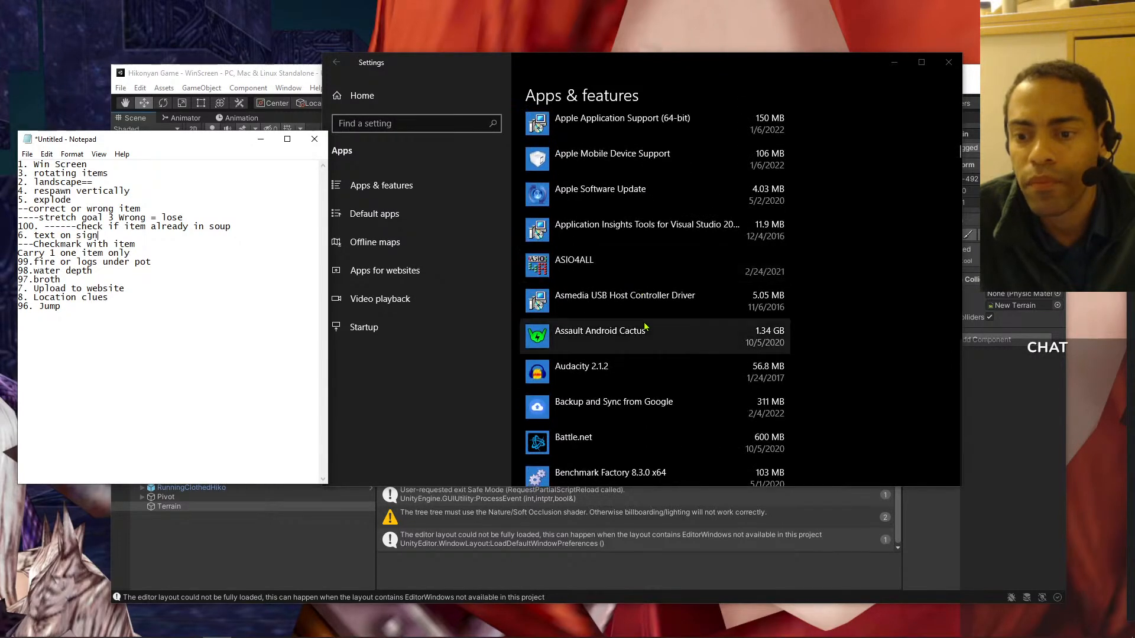
pyautogui.scroll(-3, 645, 327)
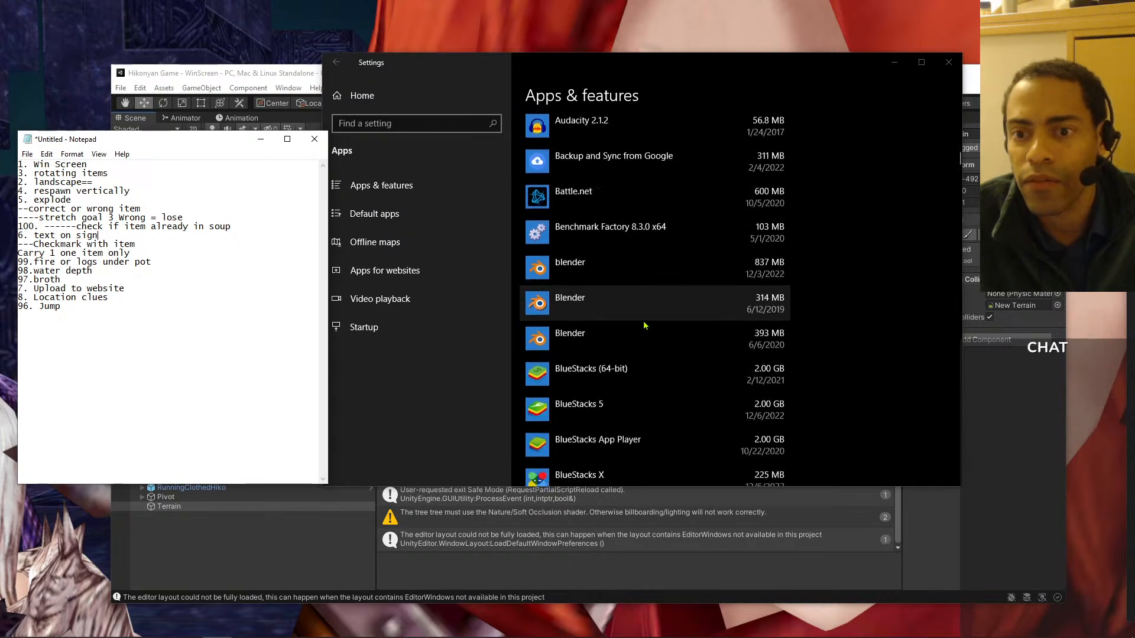
pyautogui.scroll(-13, 734, 261)
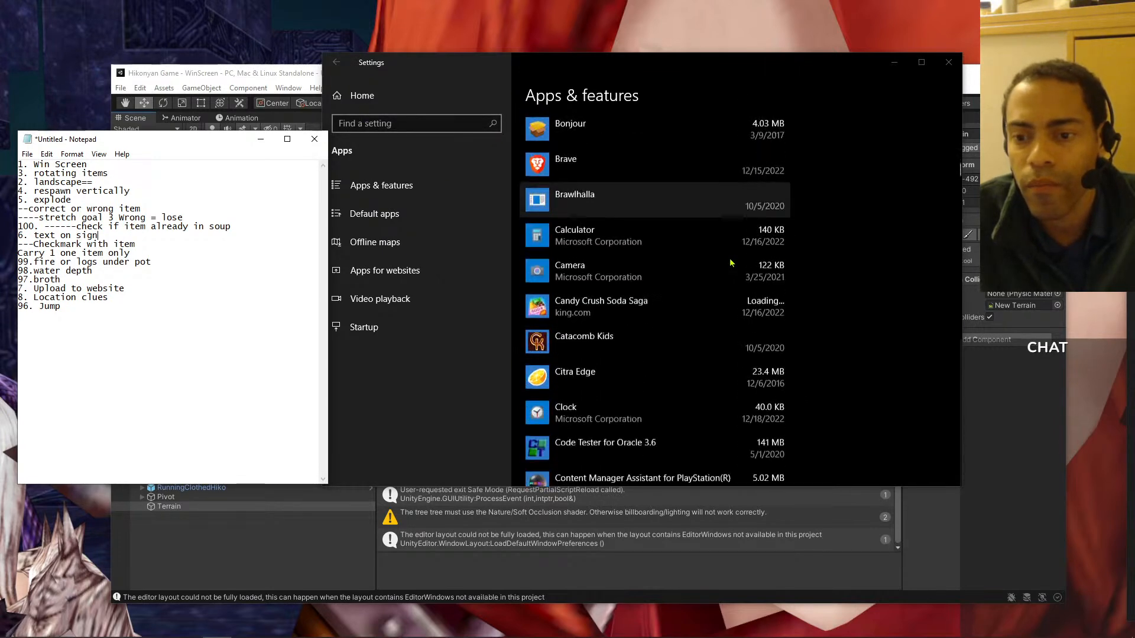
pyautogui.scroll(-15, 732, 293)
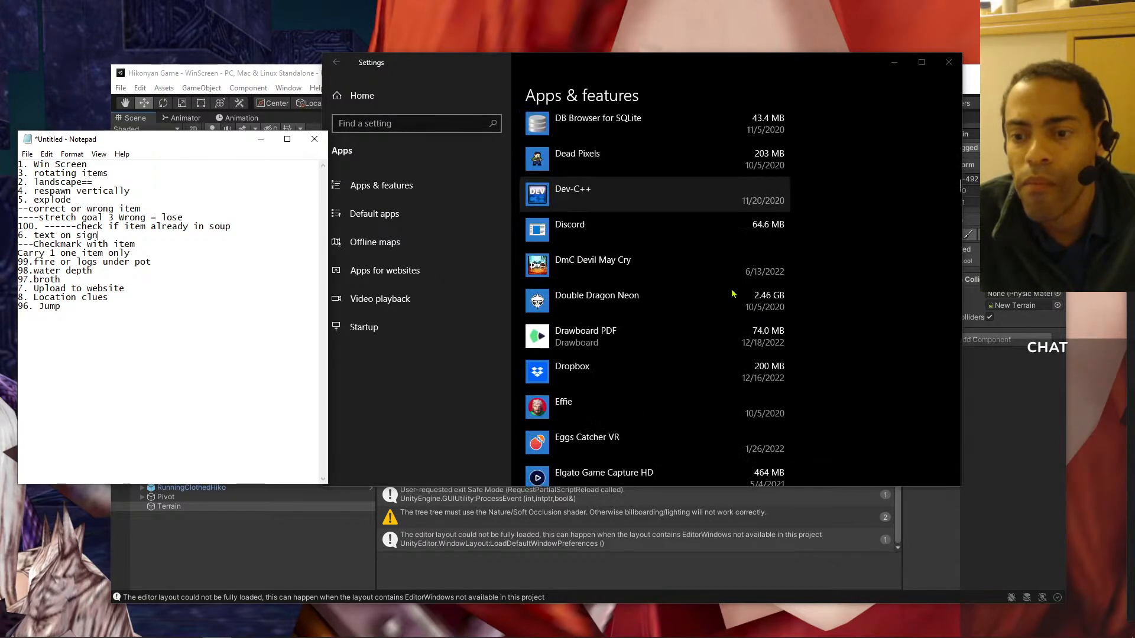
pyautogui.scroll(-9, 733, 293)
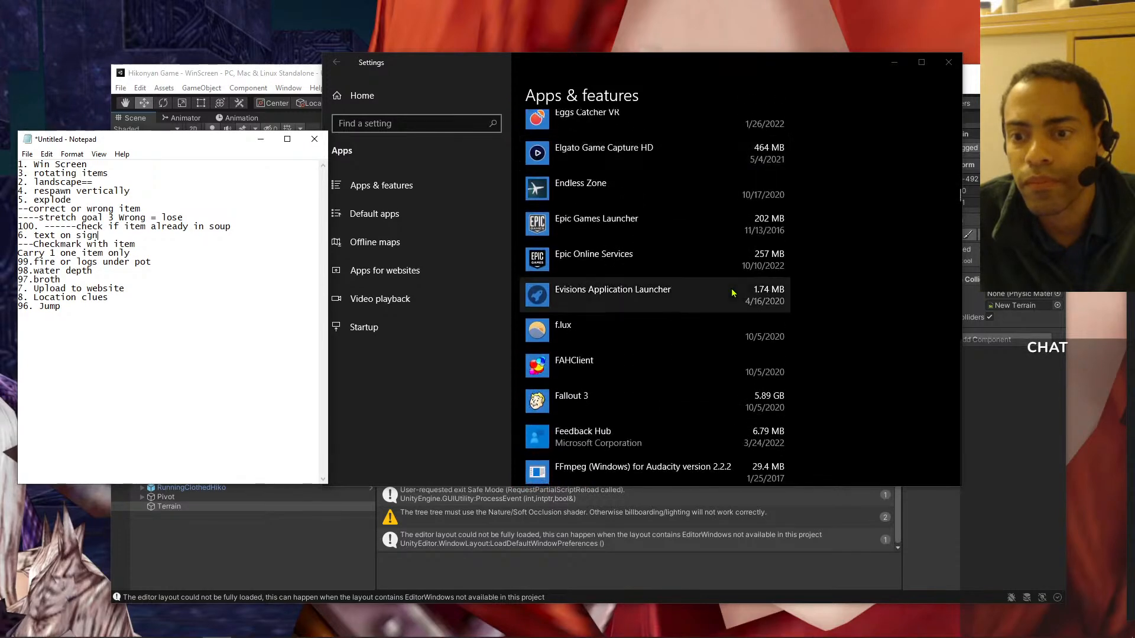
pyautogui.scroll(-11, 733, 293)
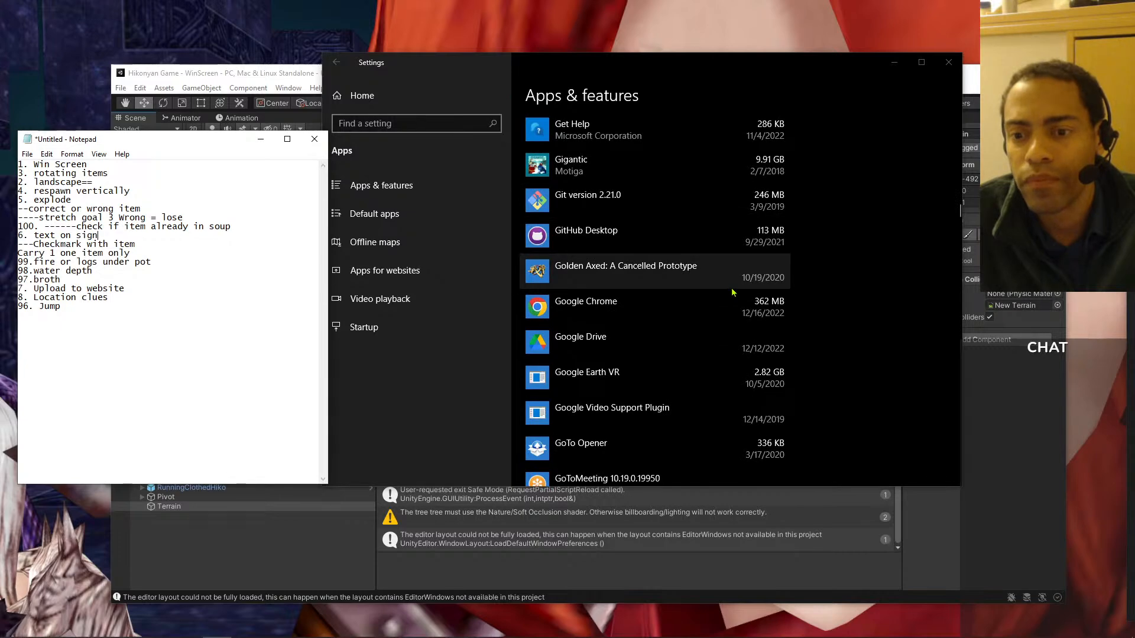
pyautogui.scroll(-5, 733, 293)
pyautogui.scroll(-11, 732, 292)
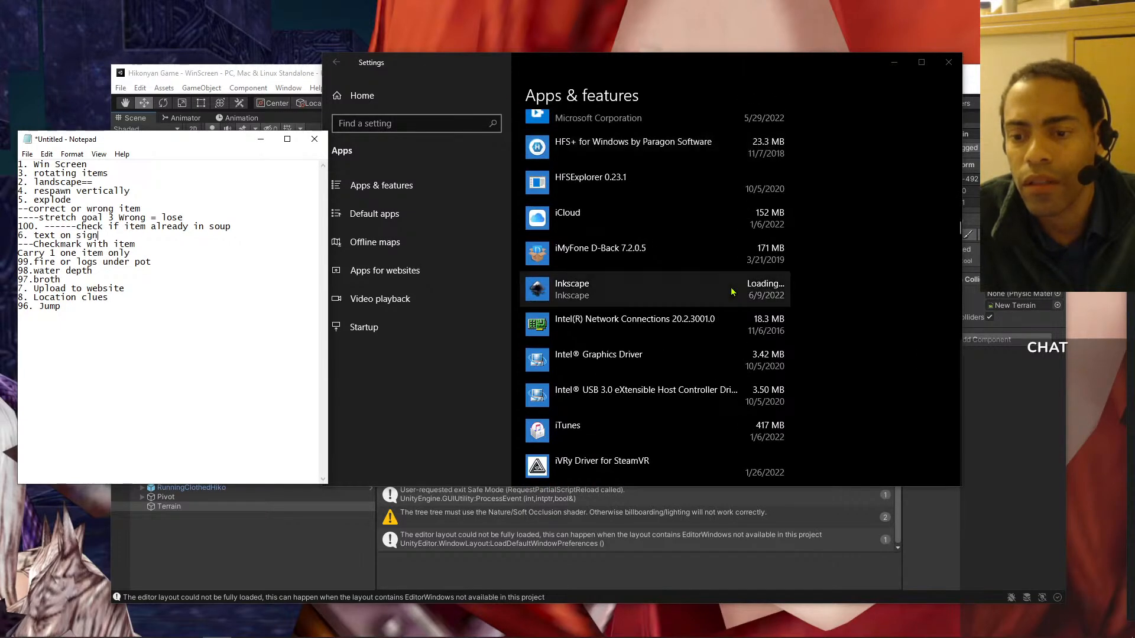
pyautogui.scroll(-11, 731, 292)
pyautogui.scroll(2, 732, 292)
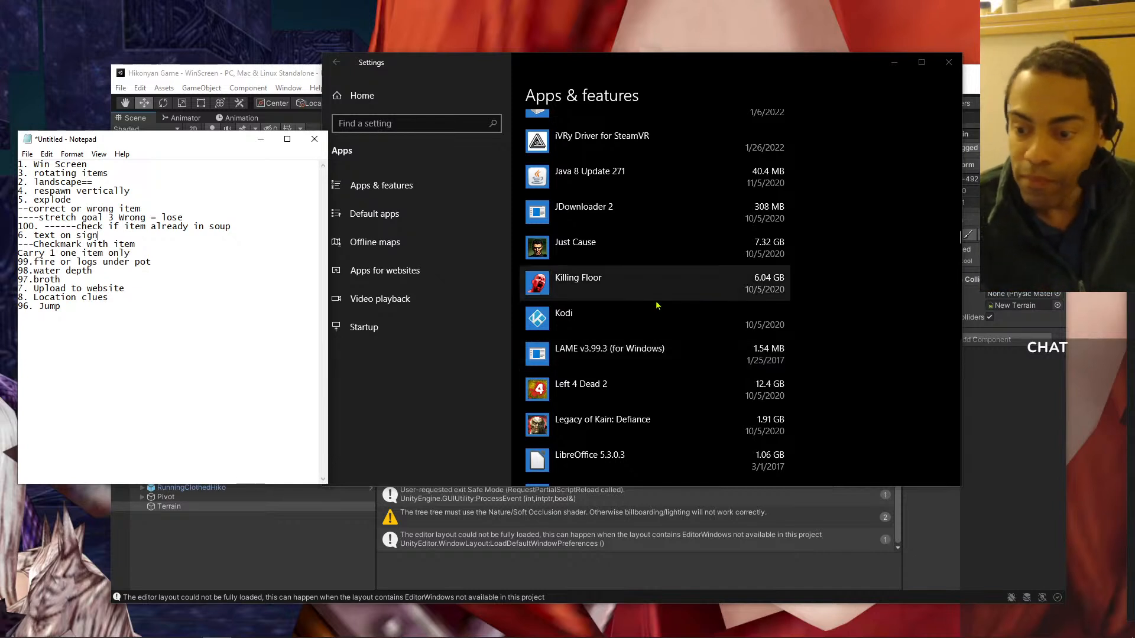
pyautogui.scroll(-5, 644, 302)
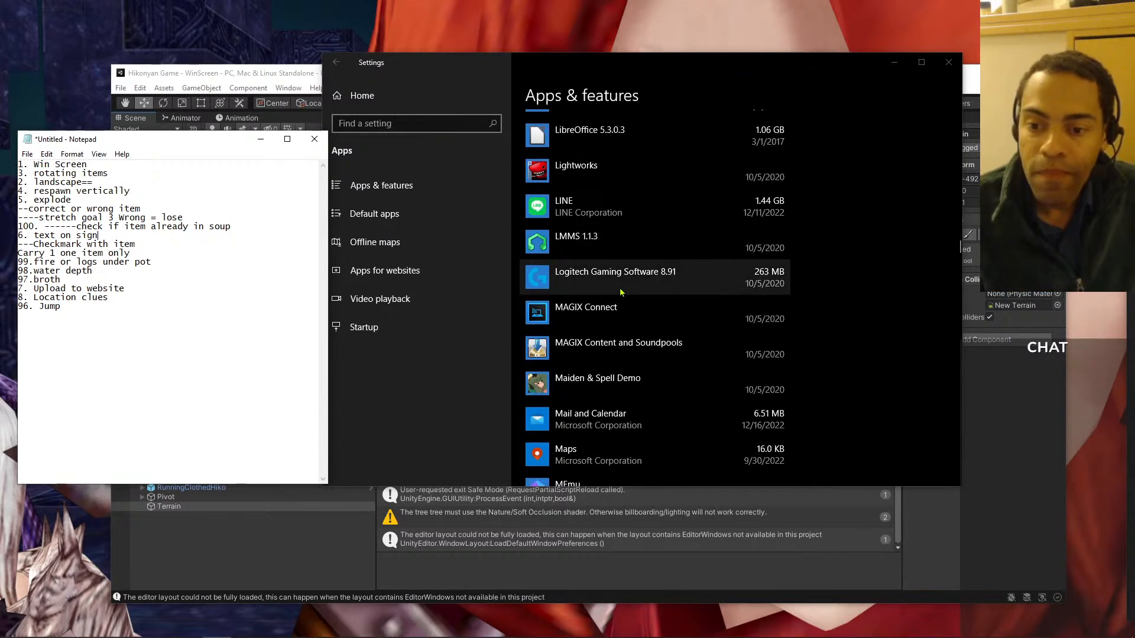
pyautogui.scroll(-4, 618, 294)
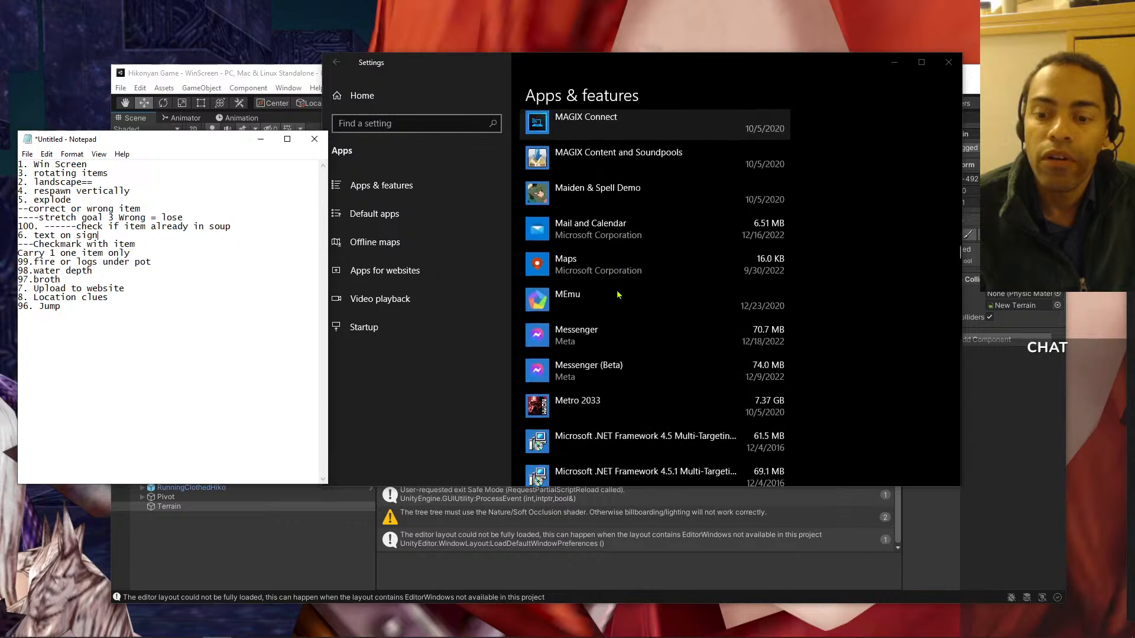
pyautogui.scroll(-12, 618, 294)
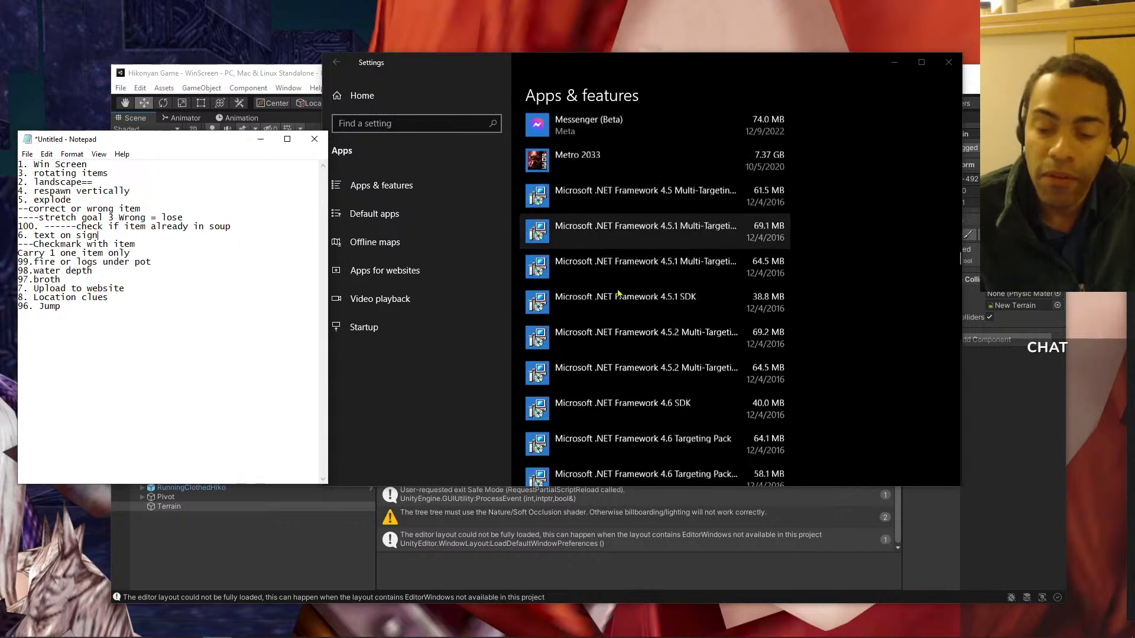
pyautogui.scroll(-15, 619, 287)
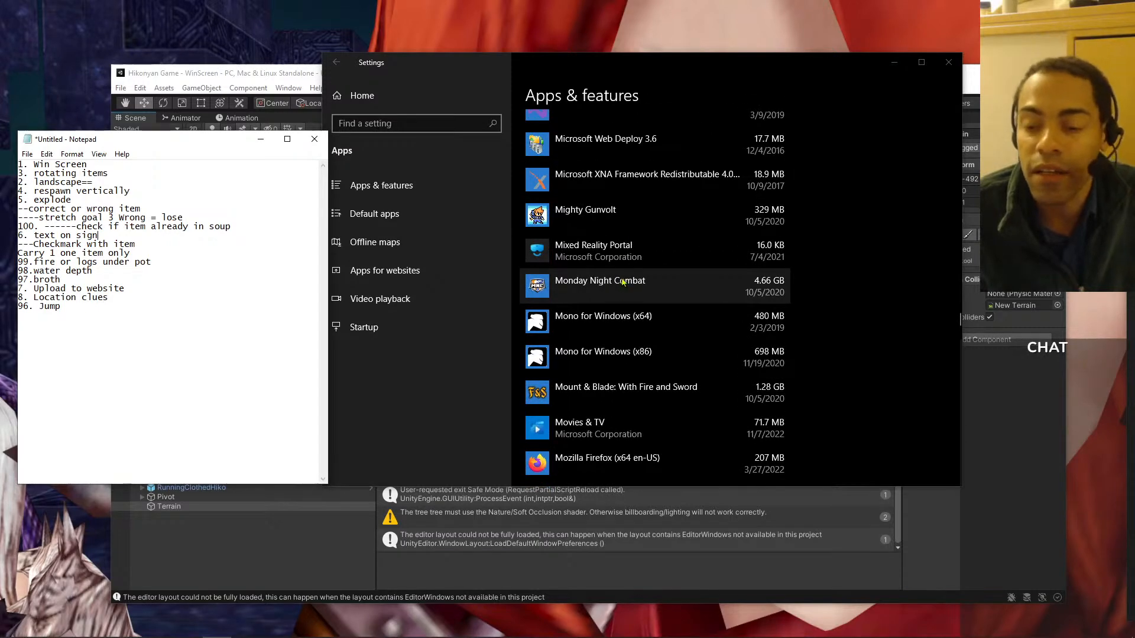
pyautogui.scroll(-1, 622, 283)
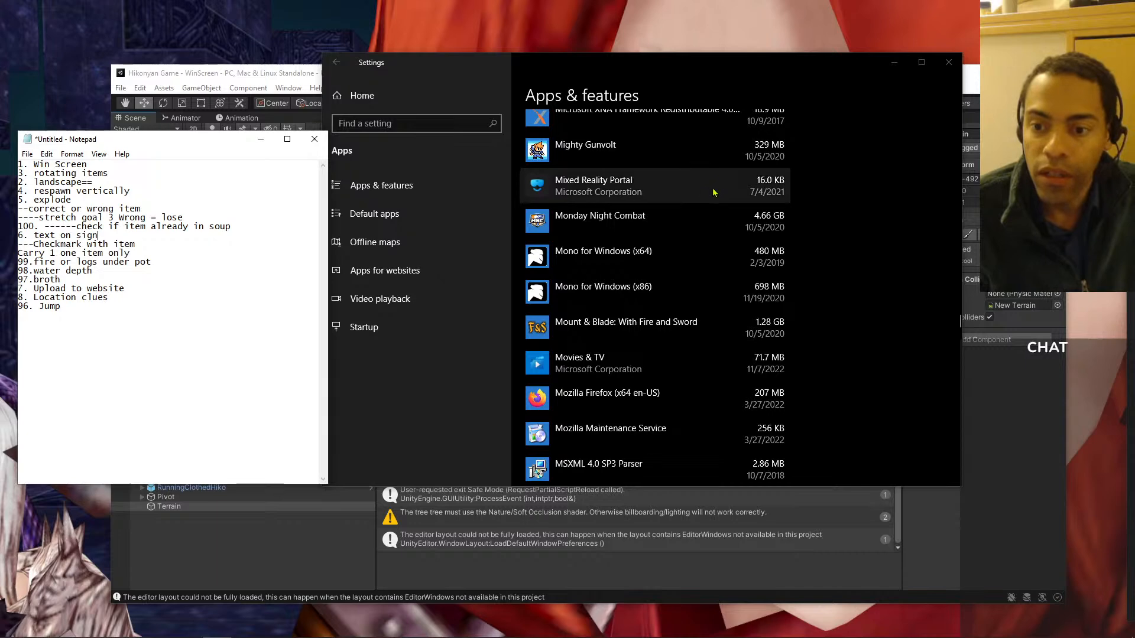
pyautogui.scroll(-4, 717, 171)
pyautogui.scroll(-4, 681, 235)
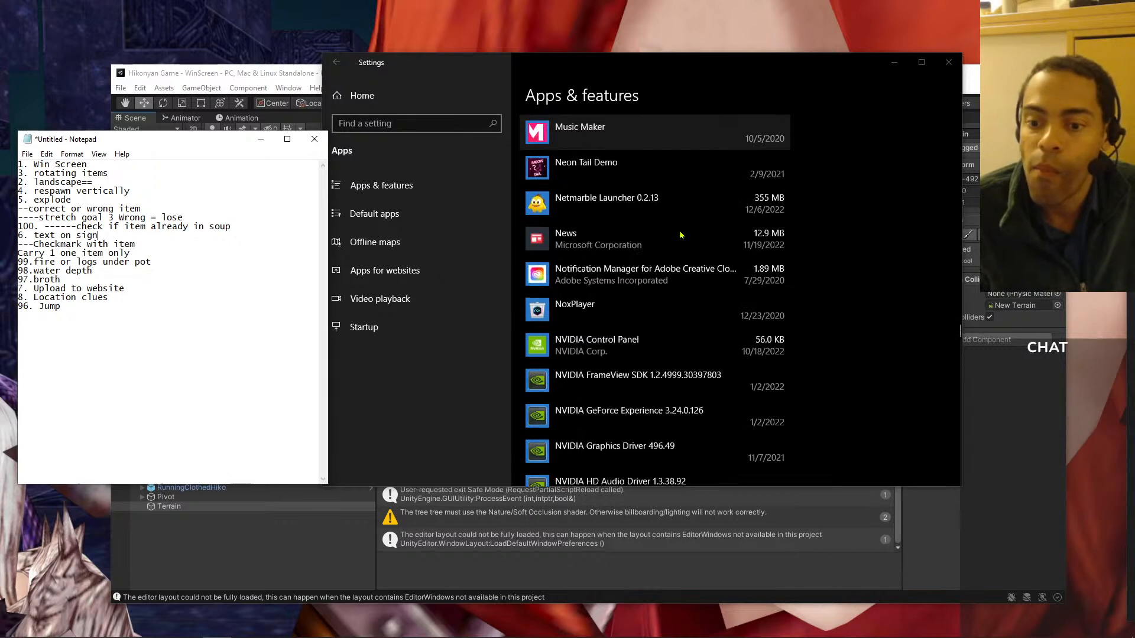
pyautogui.scroll(3, 681, 235)
pyautogui.scroll(3, 680, 235)
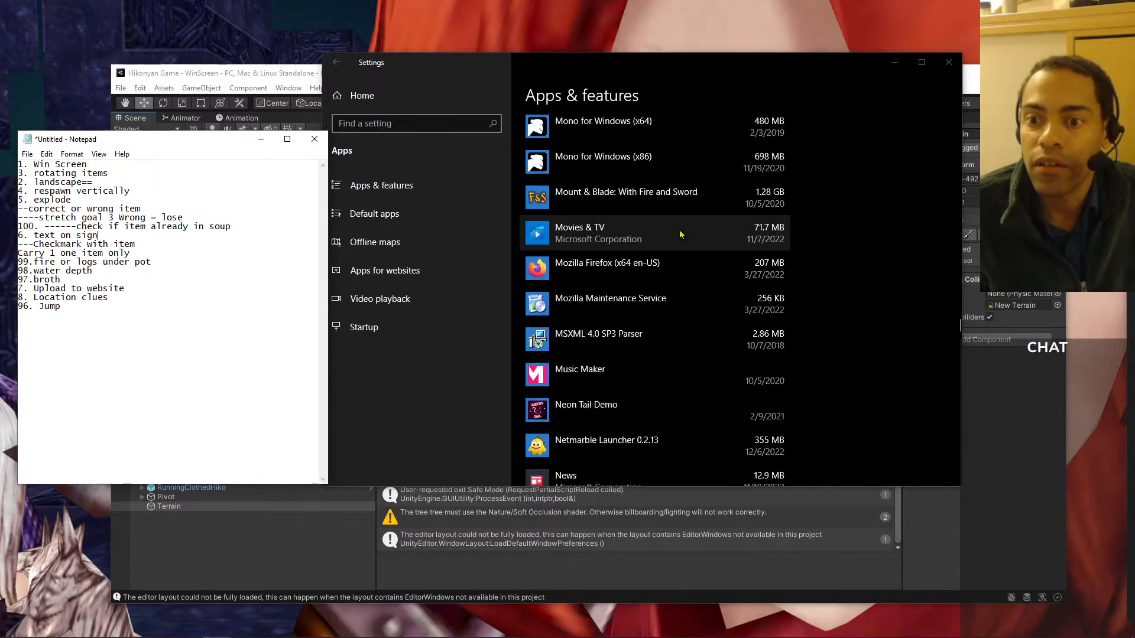
pyautogui.scroll(-5, 681, 235)
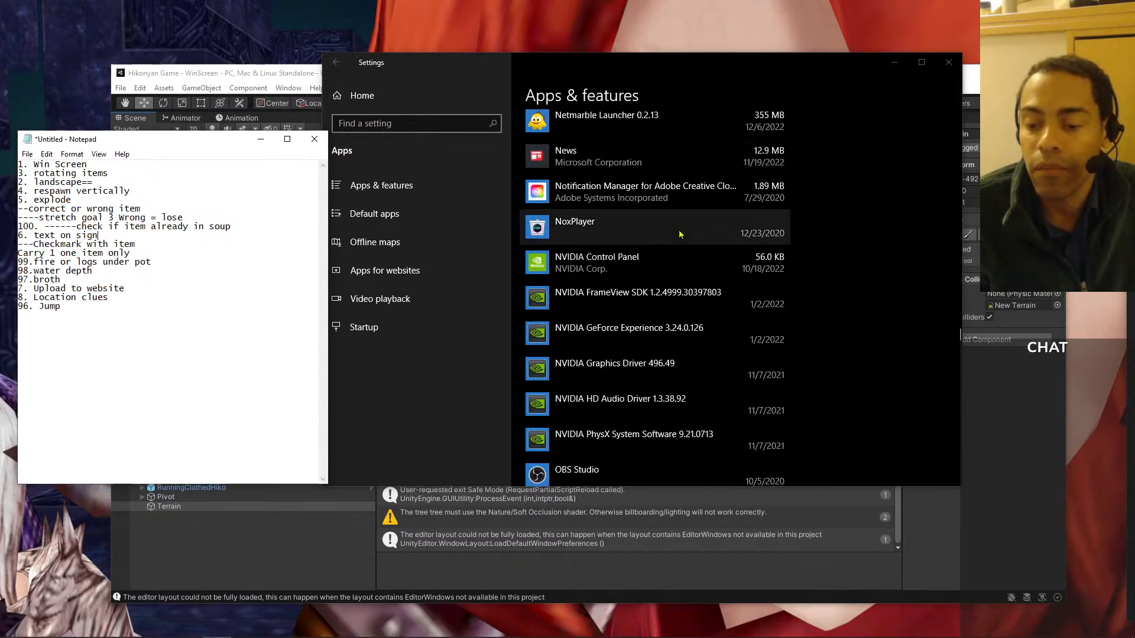
pyautogui.scroll(-5, 681, 235)
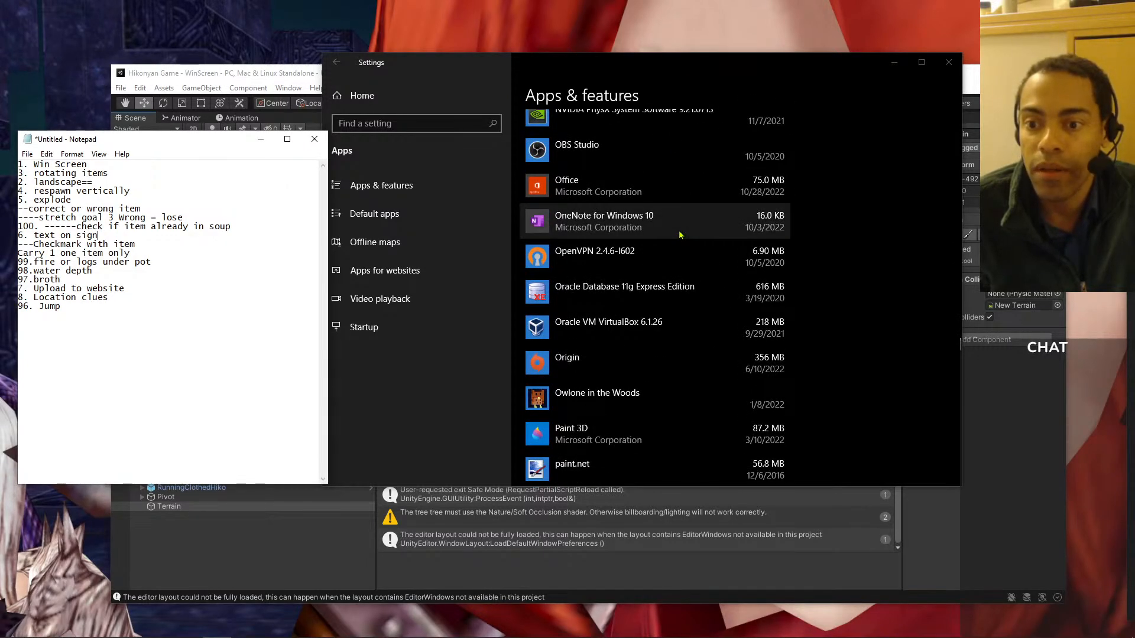
pyautogui.scroll(-6, 680, 235)
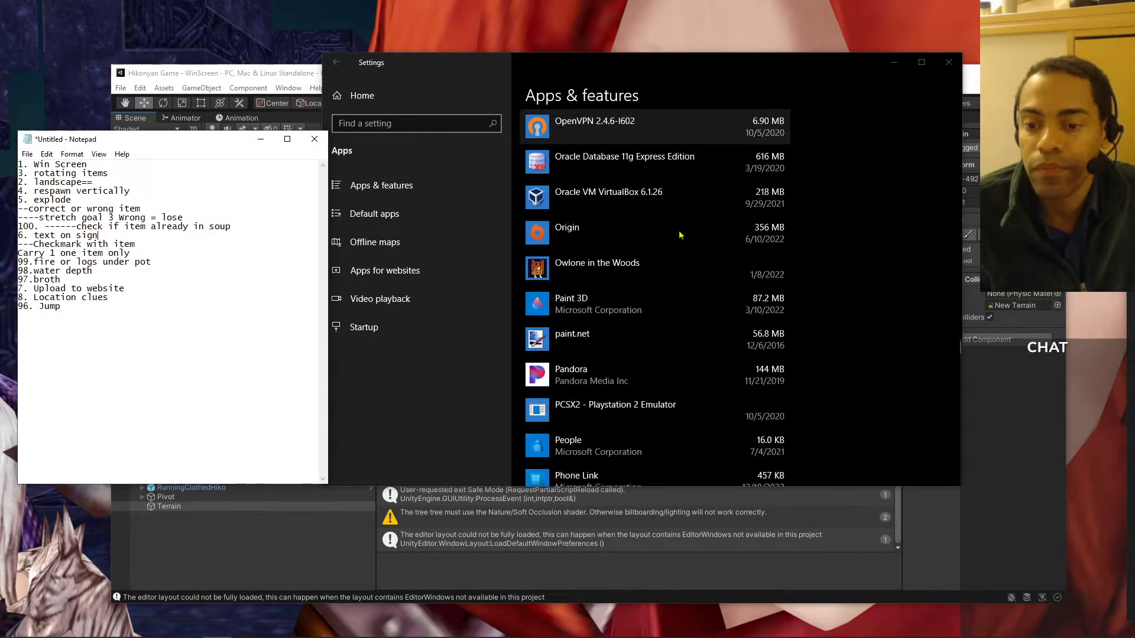
pyautogui.scroll(-3, 680, 235)
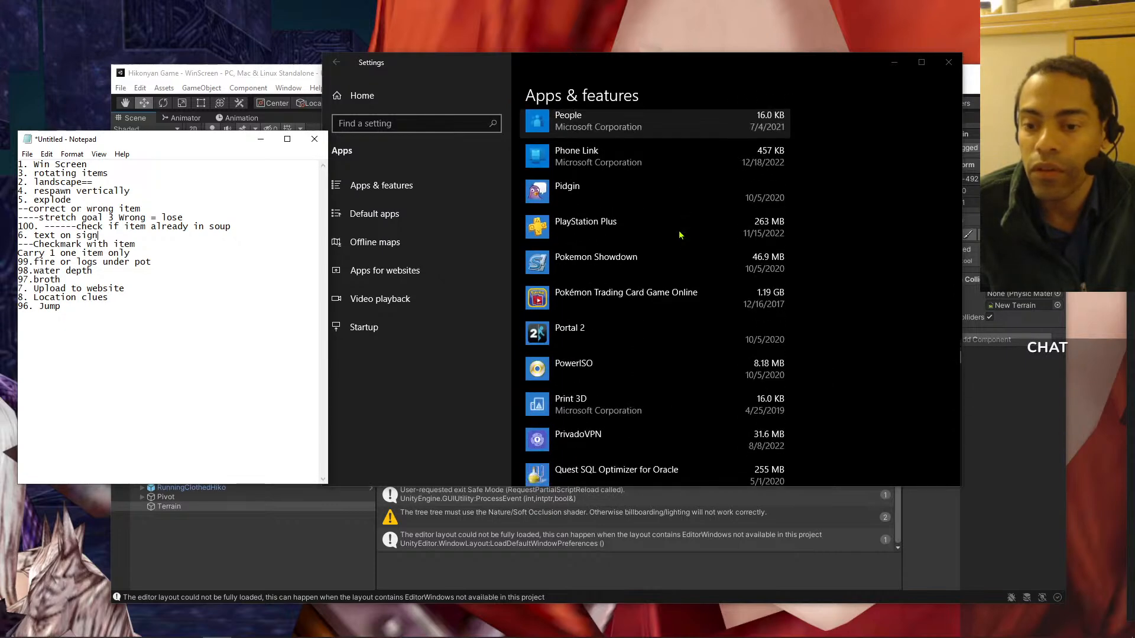
pyautogui.click(948, 63)
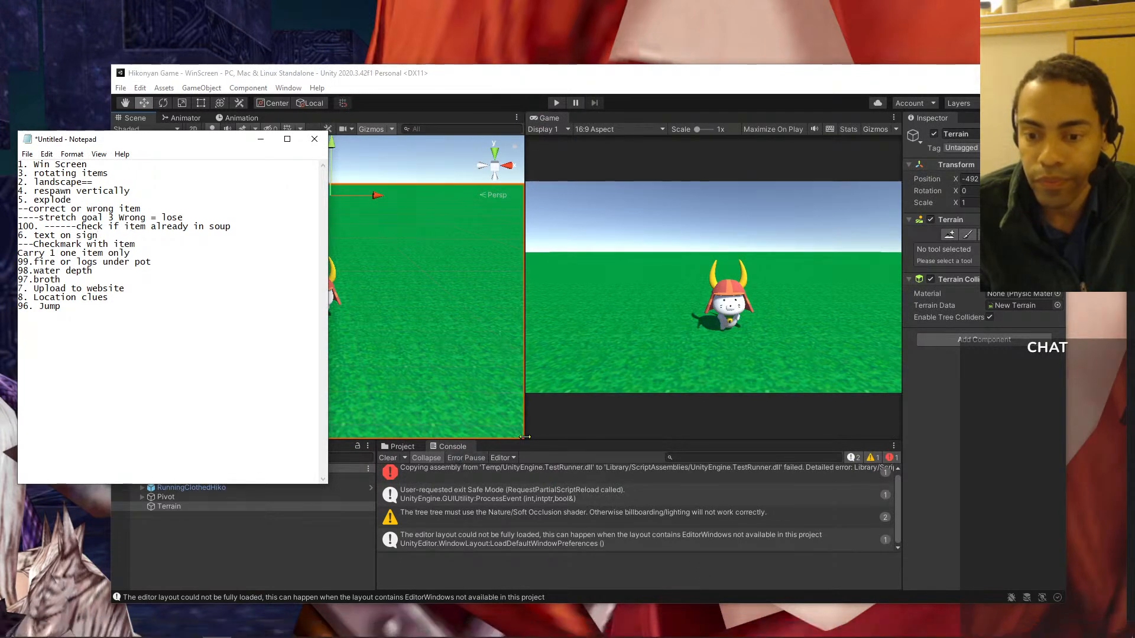
# - Switch back to the Unity project's assets and select the hikonyan script in the Assets/Scripts folder
pyautogui.click(410, 450)
pyautogui.click(410, 451)
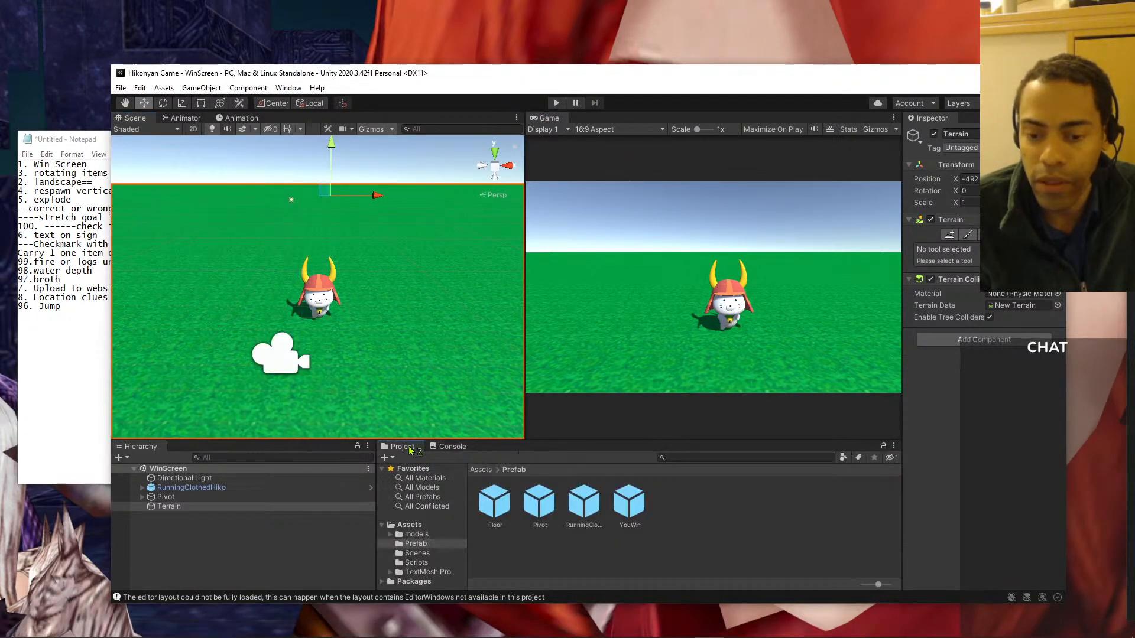
pyautogui.click(432, 563)
pyautogui.click(585, 500)
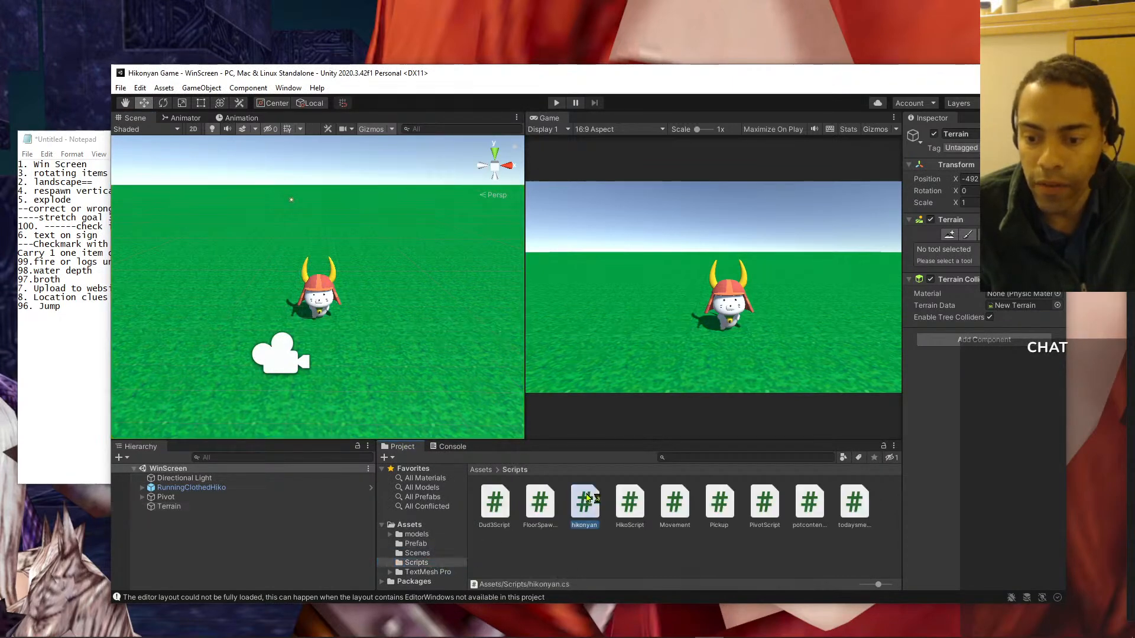